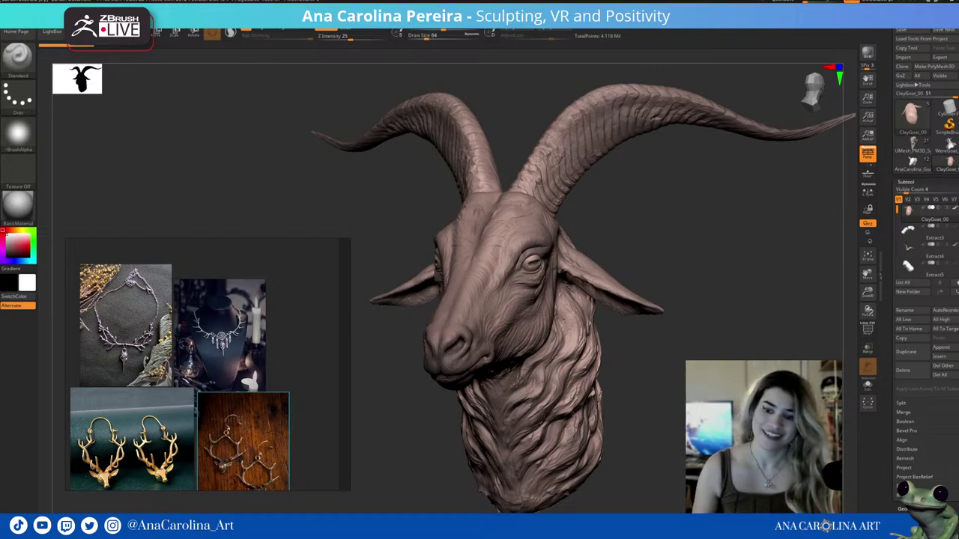
Turn the goat head to front and three-quarter views and zoom in and out around it.
mouse_move(169, 156)
mouse_down()
mouse_move(294, 179)
mouse_move(300, 202)
mouse_up()
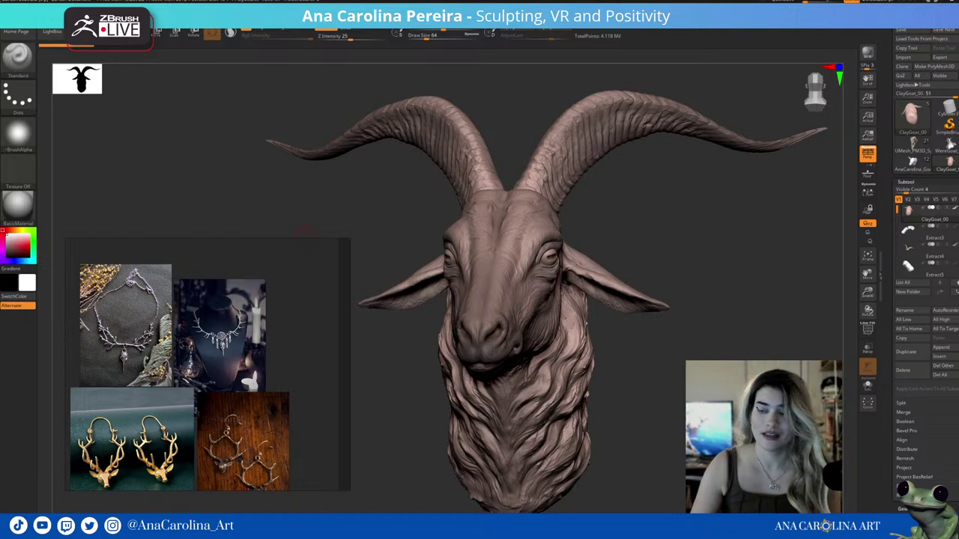
mouse_move(629, 220)
mouse_down()
mouse_move(619, 209)
mouse_move(621, 220)
mouse_up()
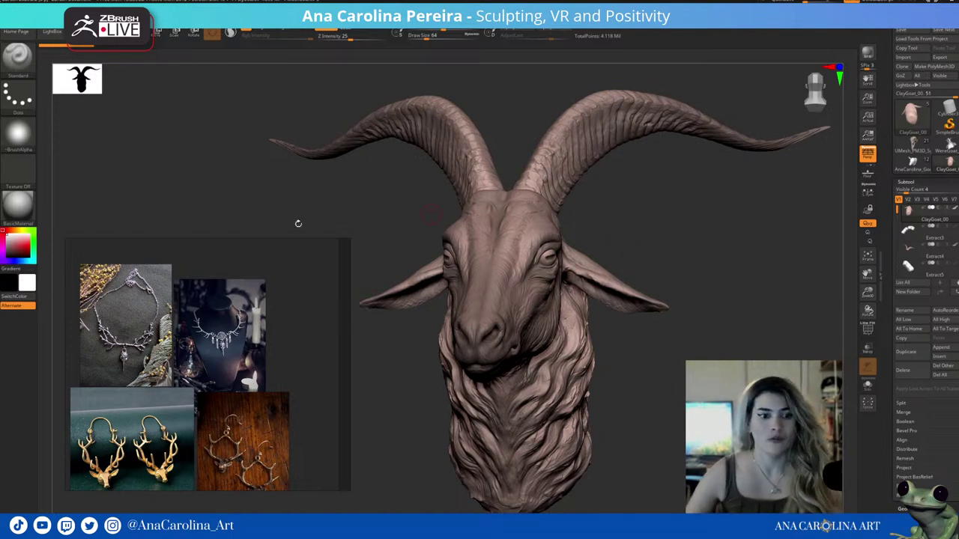
scroll(172, 360, down, 2)
scroll(232, 403, up, 3)
scroll(232, 403, up, 3)
scroll(233, 403, up, 2)
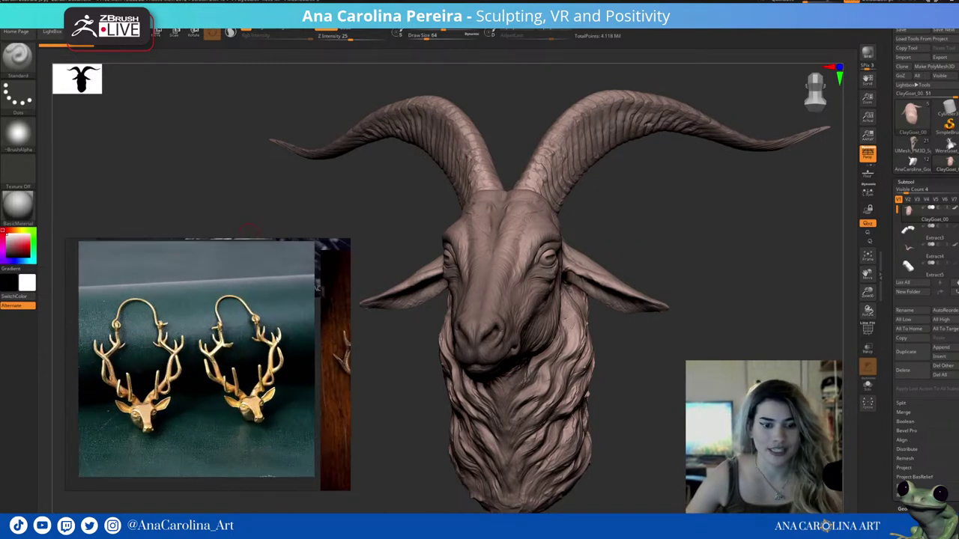
scroll(232, 403, down, 3)
scroll(233, 401, up, 2)
scroll(234, 399, up, 2)
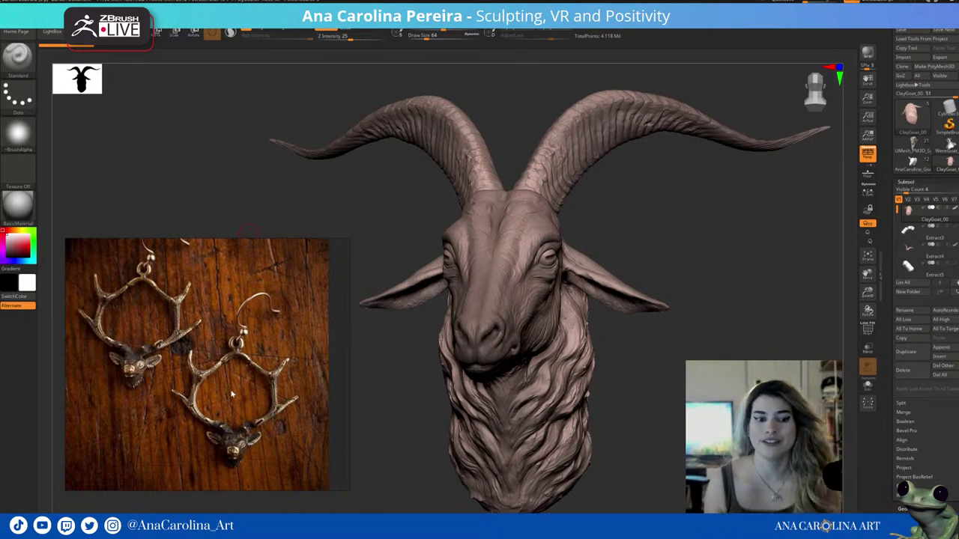
scroll(232, 395, down, 3)
scroll(241, 322, down, 3)
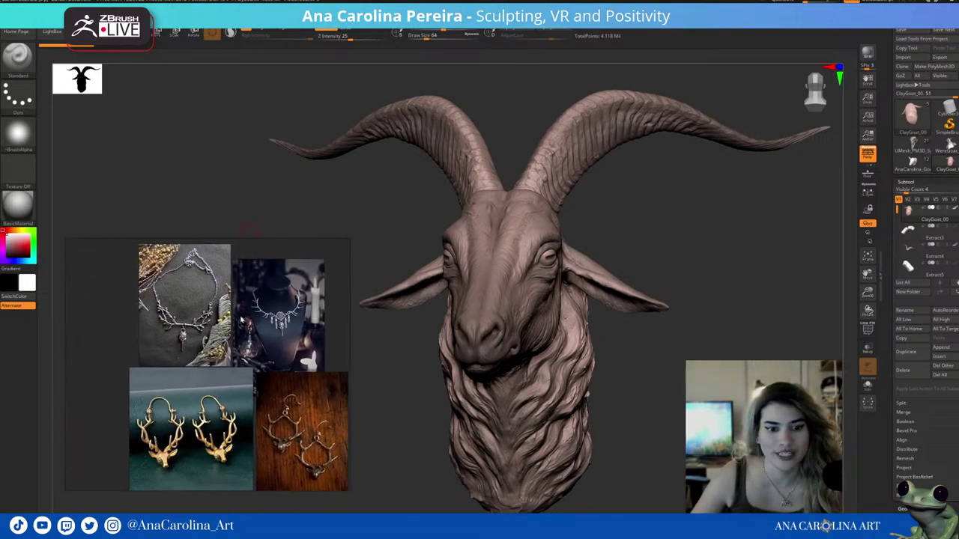
scroll(241, 321, up, 3)
scroll(247, 330, up, 2)
scroll(270, 352, up, 2)
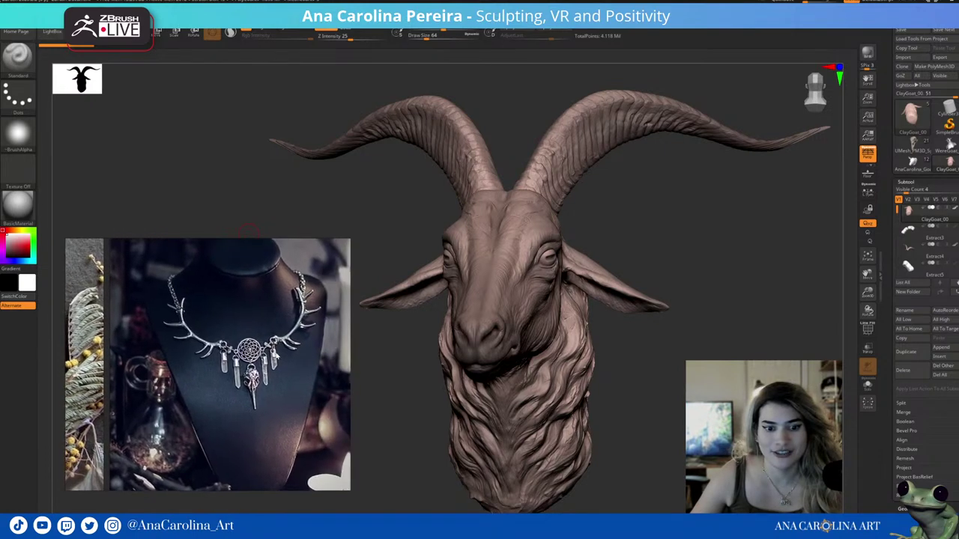
scroll(325, 340, up, 1)
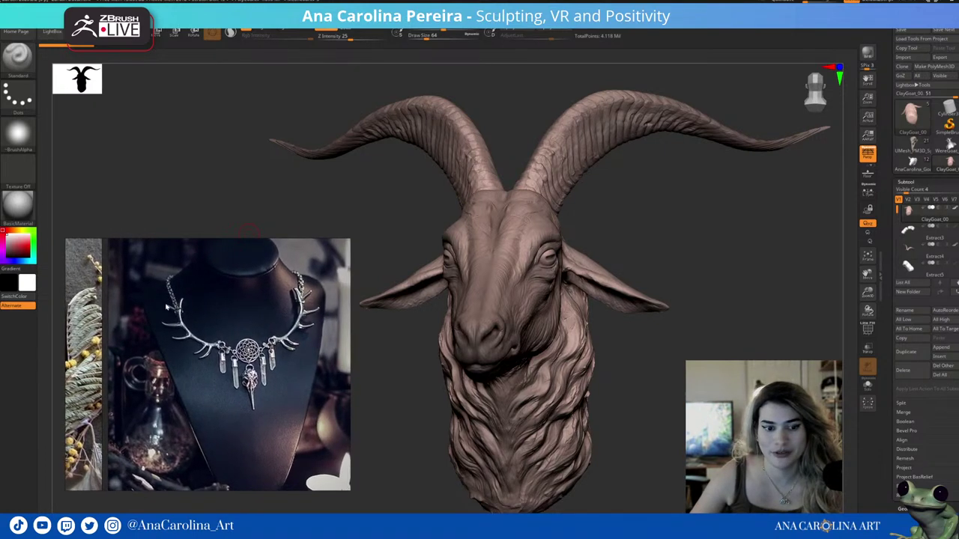
scroll(168, 307, down, 2)
Pan and zoom the reference board across the antler necklace and deer earring photos.
right_drag(168, 307, 218, 330)
scroll(172, 347, up, 3)
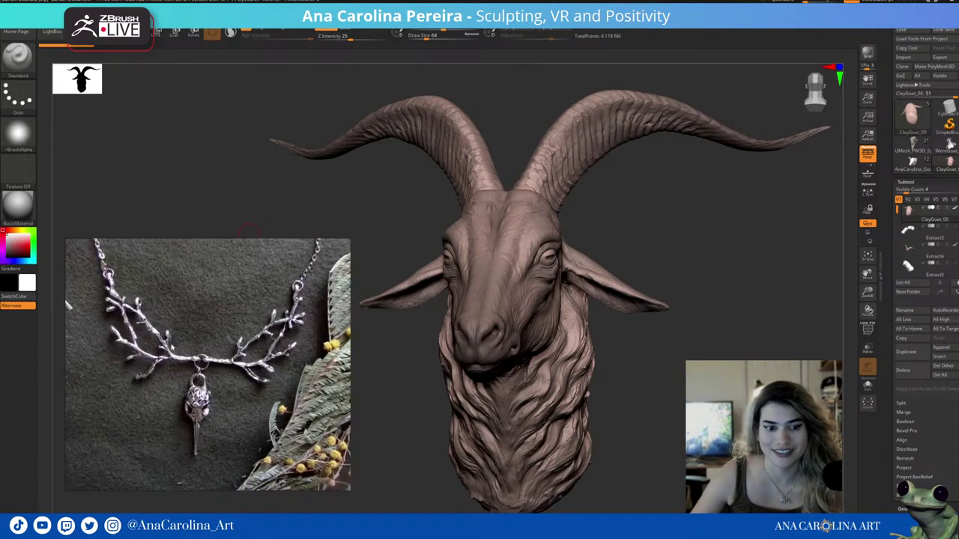
scroll(290, 344, down, 1)
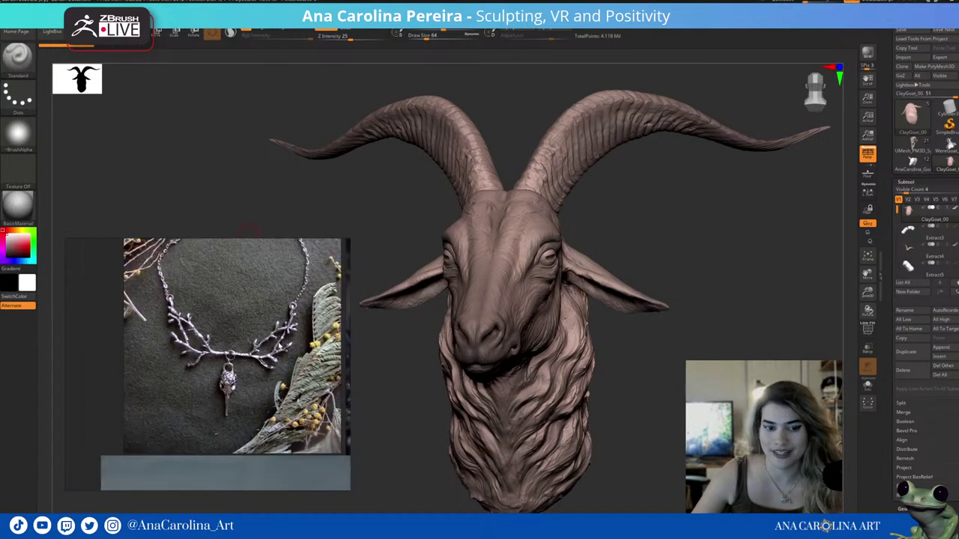
scroll(176, 349, up, 2)
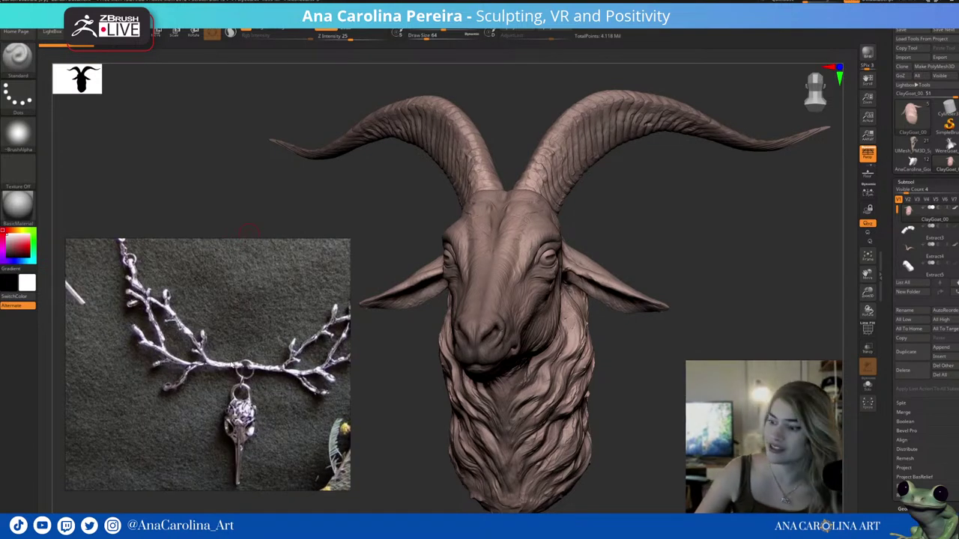
scroll(208, 365, down, 2)
scroll(208, 365, up, 2)
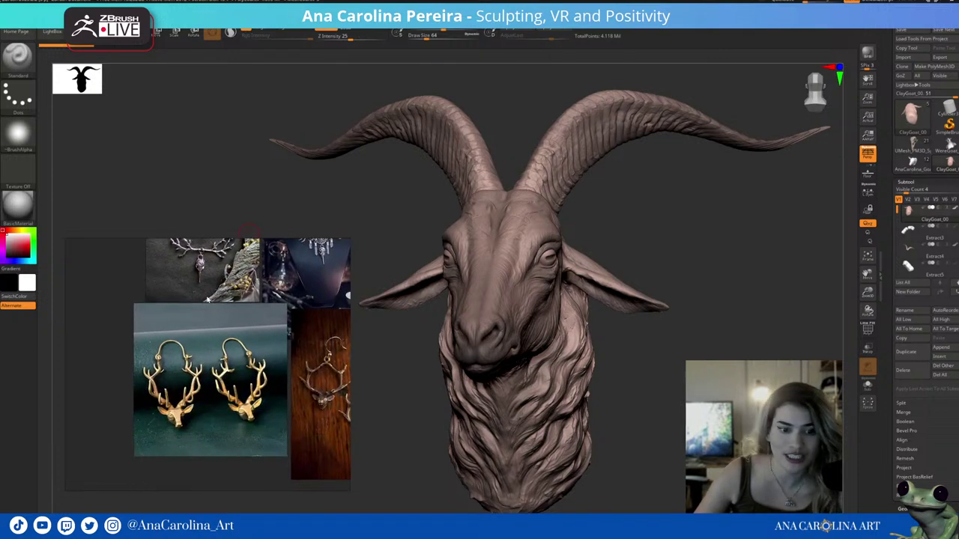
right_drag(208, 364, 160, 359)
scroll(159, 359, up, 1)
scroll(208, 365, up, 1)
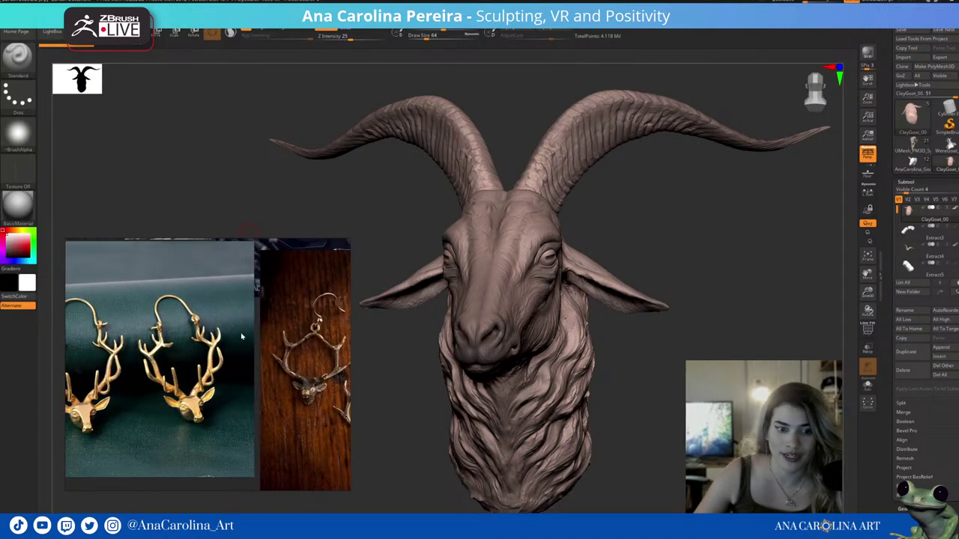
scroll(242, 337, down, 1)
scroll(212, 361, down, 1)
scroll(345, 495, up, 2)
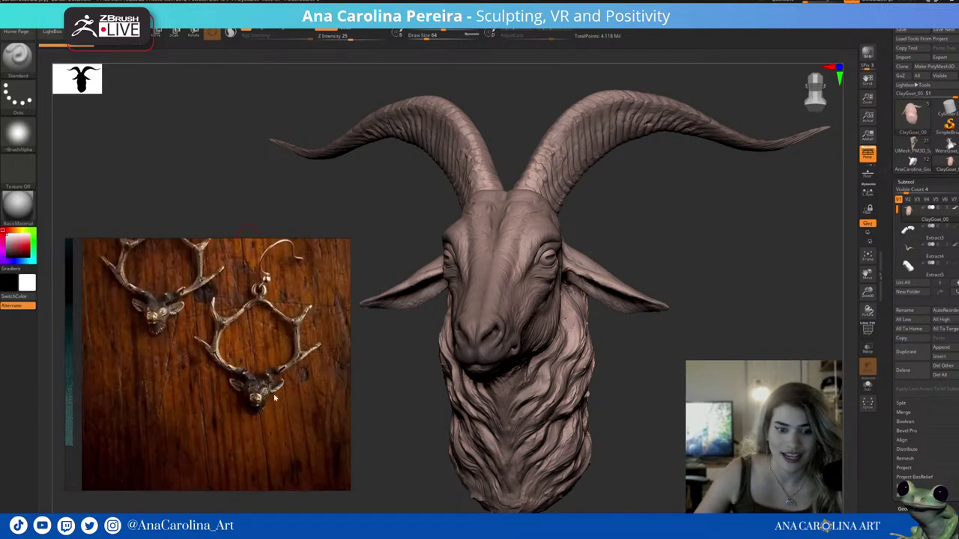
scroll(345, 494, up, 2)
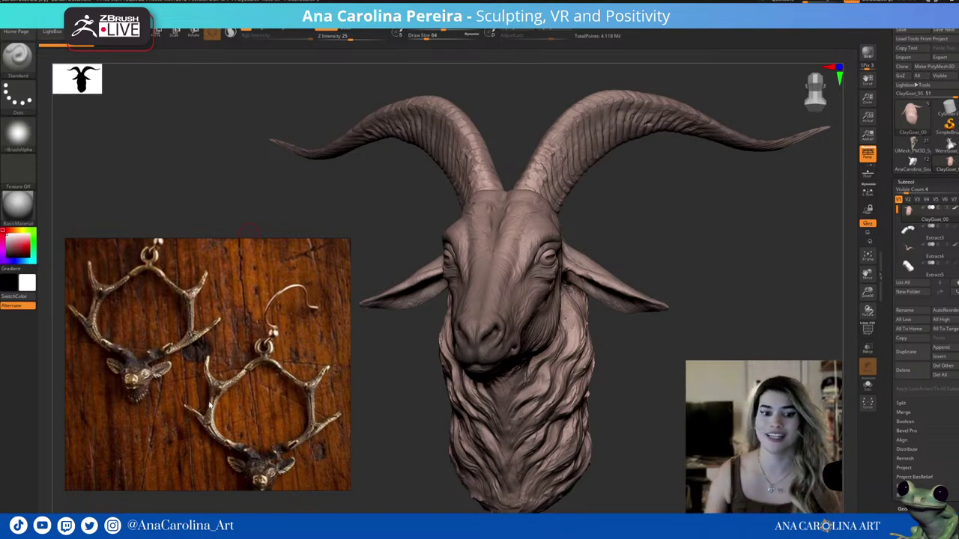
scroll(77, 433, down, 2)
scroll(225, 412, down, 2)
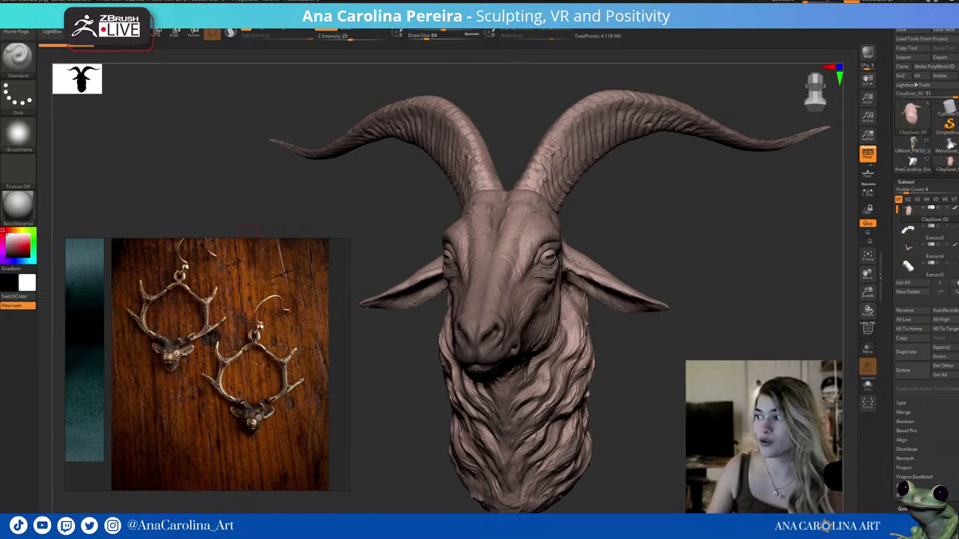
drag(711, 225, 659, 225)
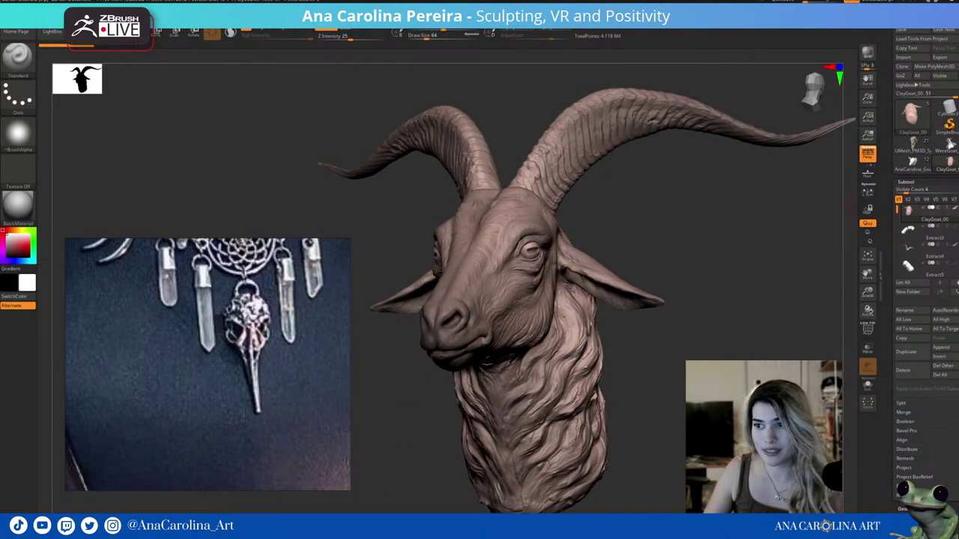
Cycle through the moose head and plague-doctor tools, then load and center the WereGoat bust.
click(919, 163)
mouse_move(704, 289)
mouse_down()
mouse_move(676, 285)
mouse_move(729, 269)
mouse_up()
click(912, 143)
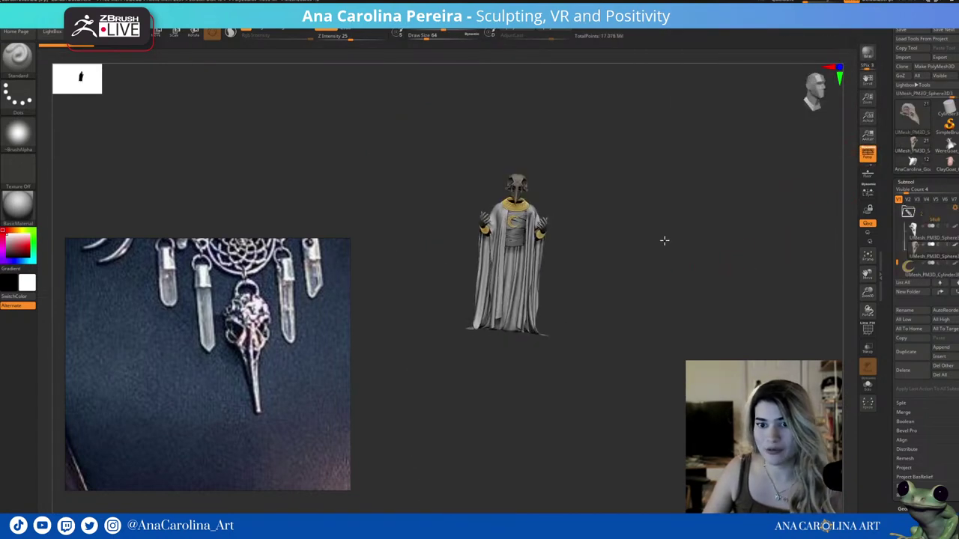
drag(664, 239, 643, 234)
scroll(757, 214, up, 5)
mouse_move(758, 215)
alt+mouse_down()
mouse_move(712, 235)
mouse_move(714, 209)
mouse_move(732, 214)
mouse_move(385, 338)
mouse_move(697, 280)
mouse_move(697, 293)
mouse_move(659, 293)
mouse_move(664, 312)
mouse_move(790, 301)
alt+mouse_up()
scroll(772, 288, down, 1)
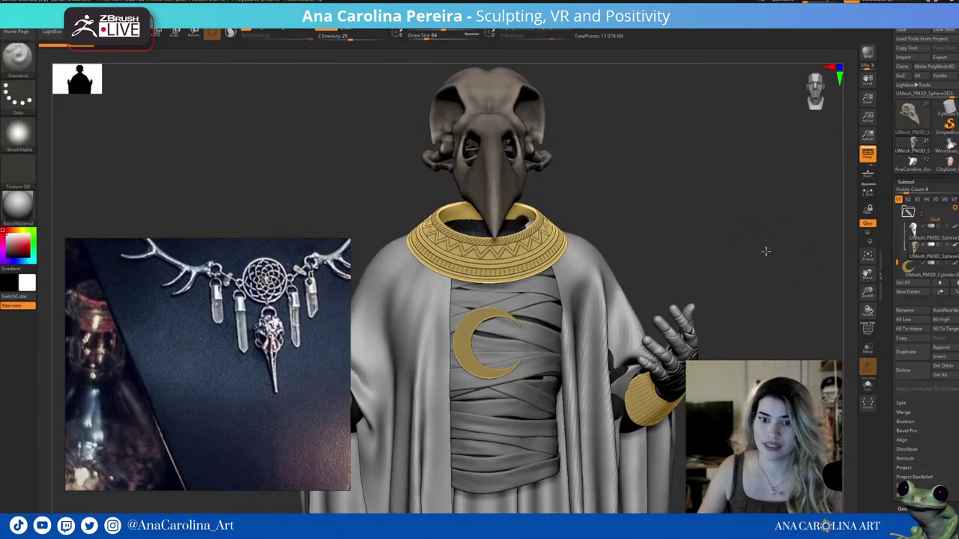
scroll(767, 258, down, 1)
scroll(742, 277, down, 2)
click(949, 142)
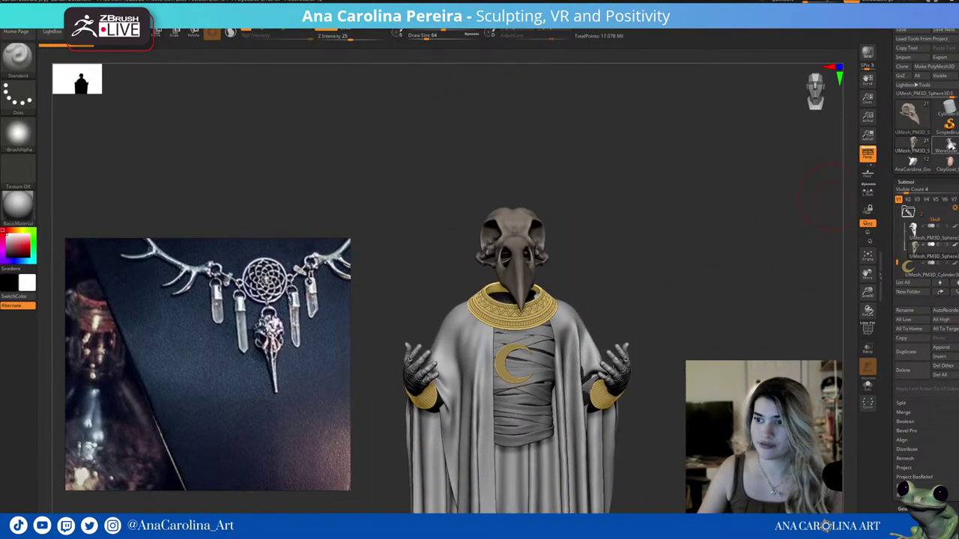
mouse_move(579, 198)
mouse_down()
mouse_move(563, 120)
mouse_move(552, 150)
mouse_move(587, 154)
mouse_move(559, 148)
mouse_up()
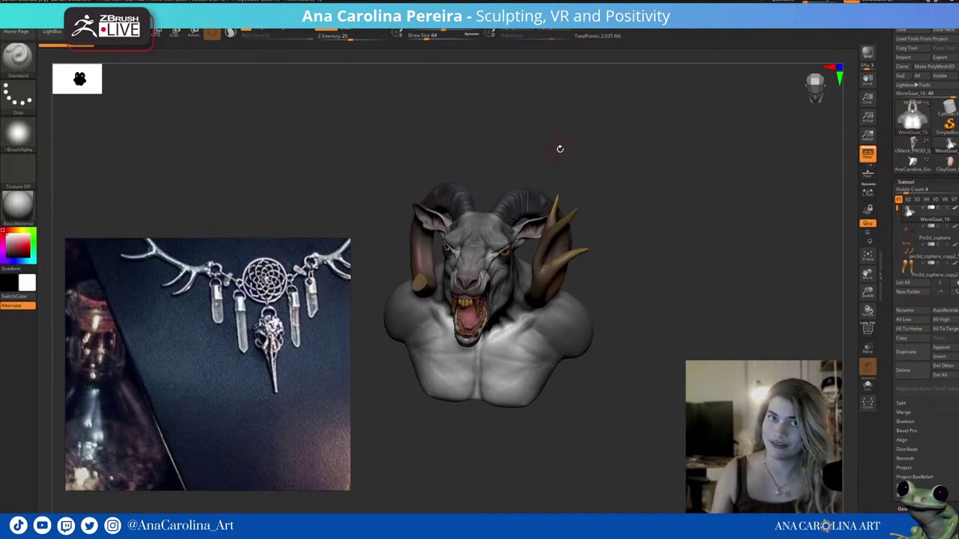
mouse_move(542, 162)
mouse_down()
mouse_move(589, 152)
mouse_move(606, 184)
mouse_up()
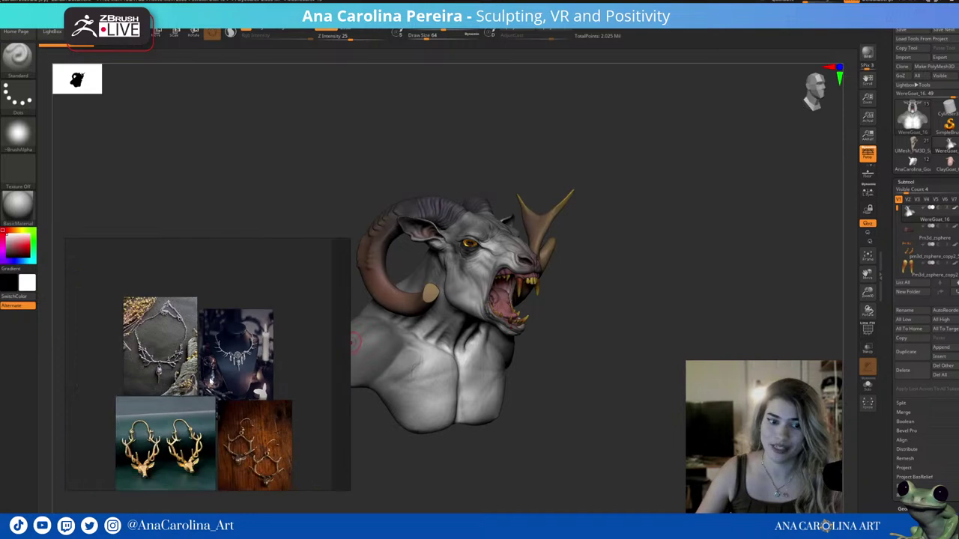
mouse_move(599, 365)
mouse_down()
mouse_move(584, 368)
mouse_move(606, 349)
mouse_move(694, 324)
mouse_up()
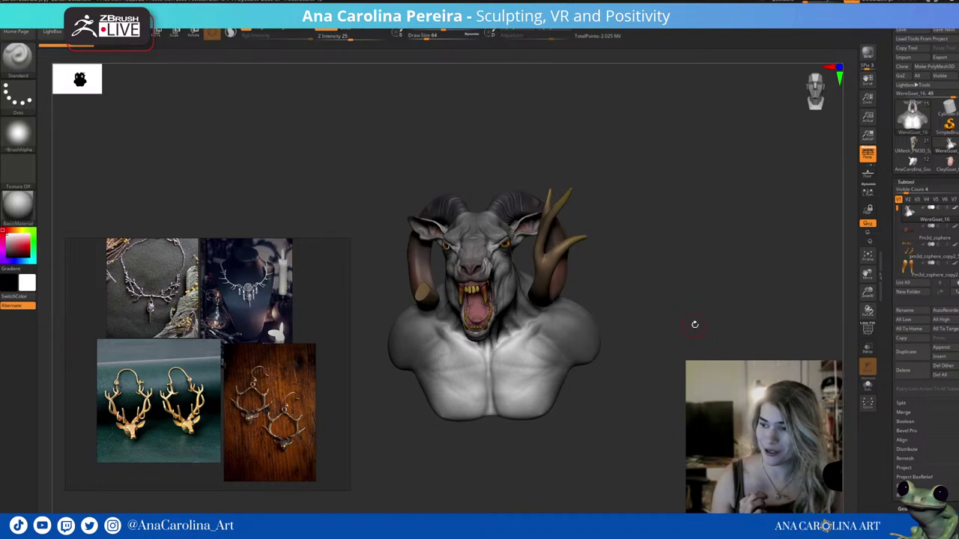
drag(695, 325, 719, 342)
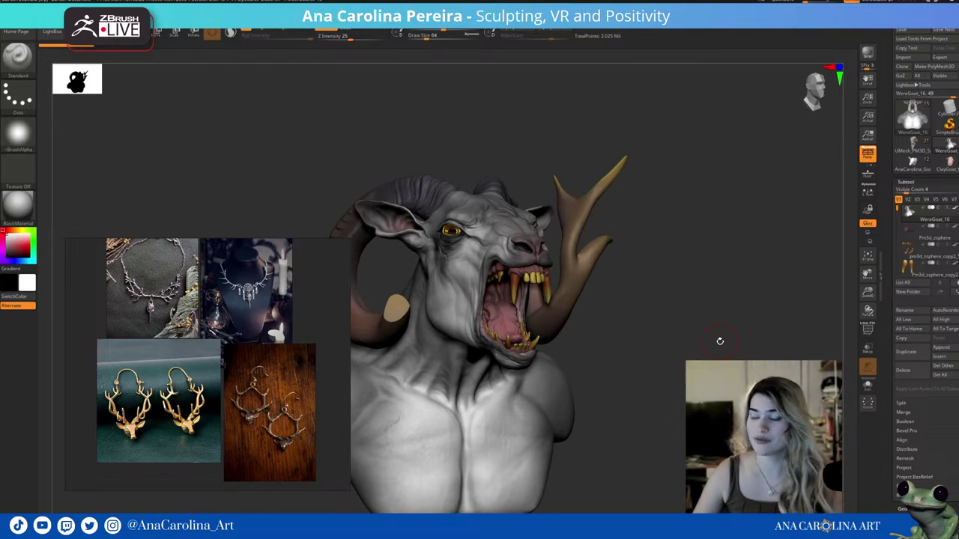
mouse_move(719, 341)
mouse_down()
mouse_move(713, 350)
mouse_move(732, 324)
mouse_up()
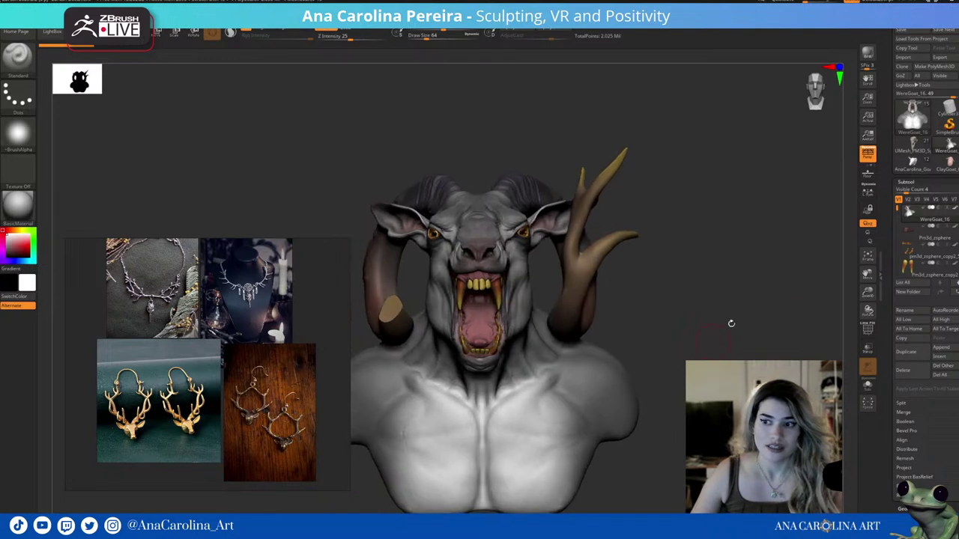
scroll(898, 206, down, 1)
scroll(903, 217, up, 2)
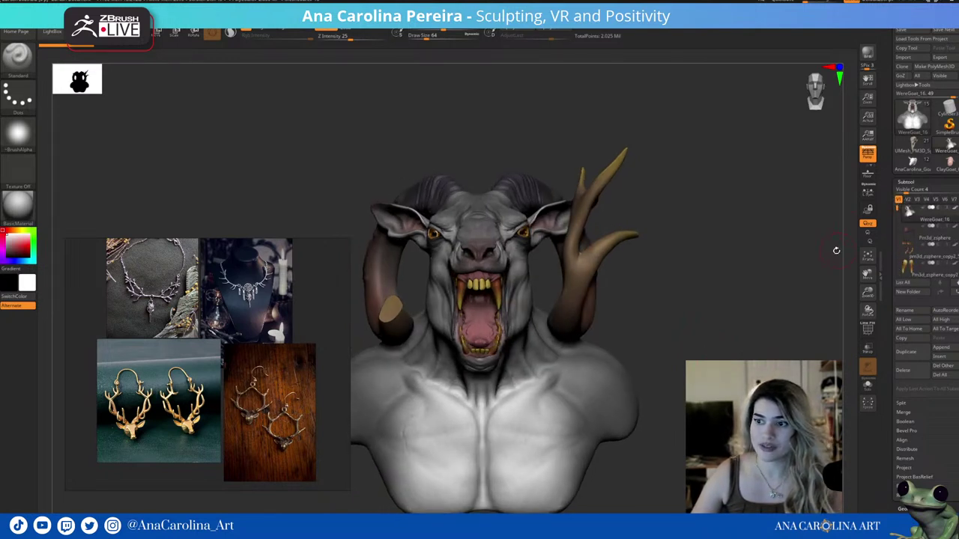
drag(827, 255, 479, 300)
click(120, 442)
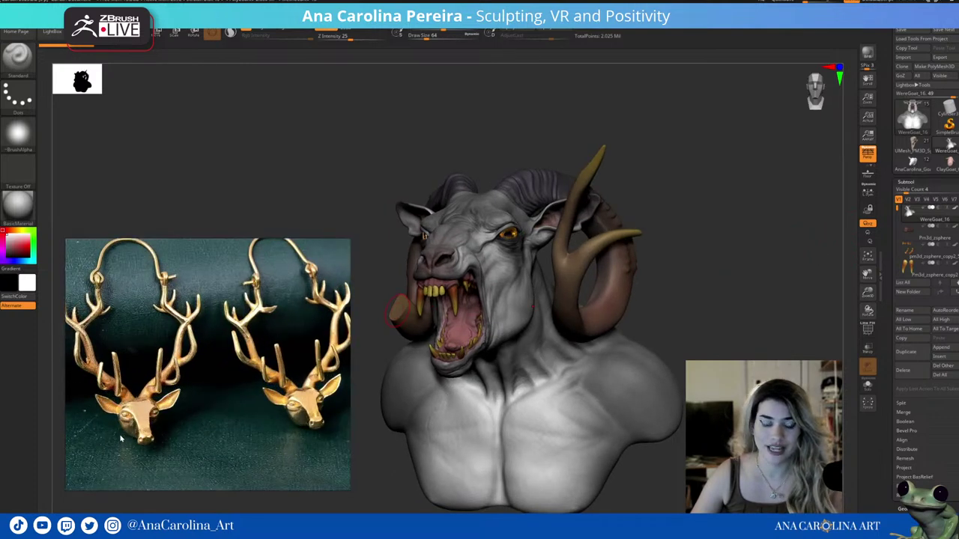
click(120, 442)
click(251, 451)
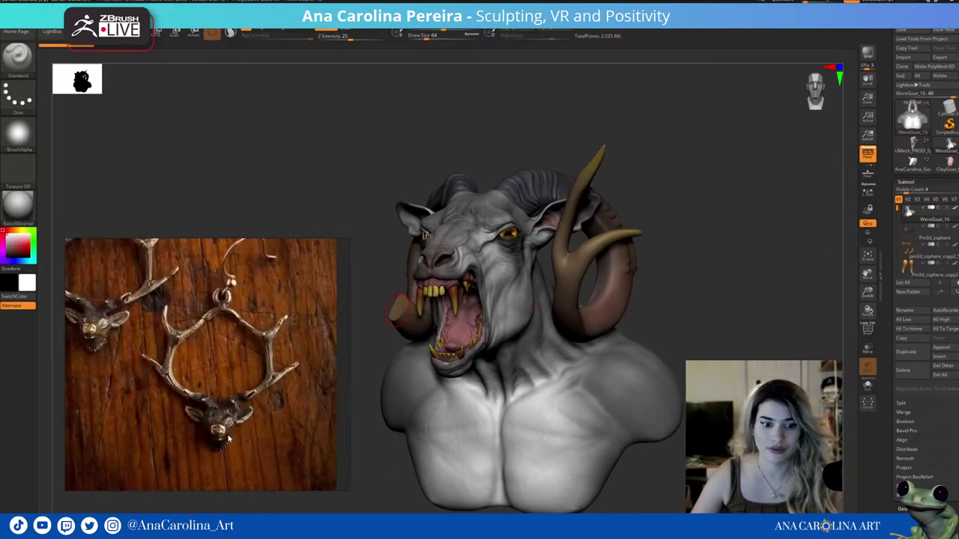
scroll(233, 427, up, 3)
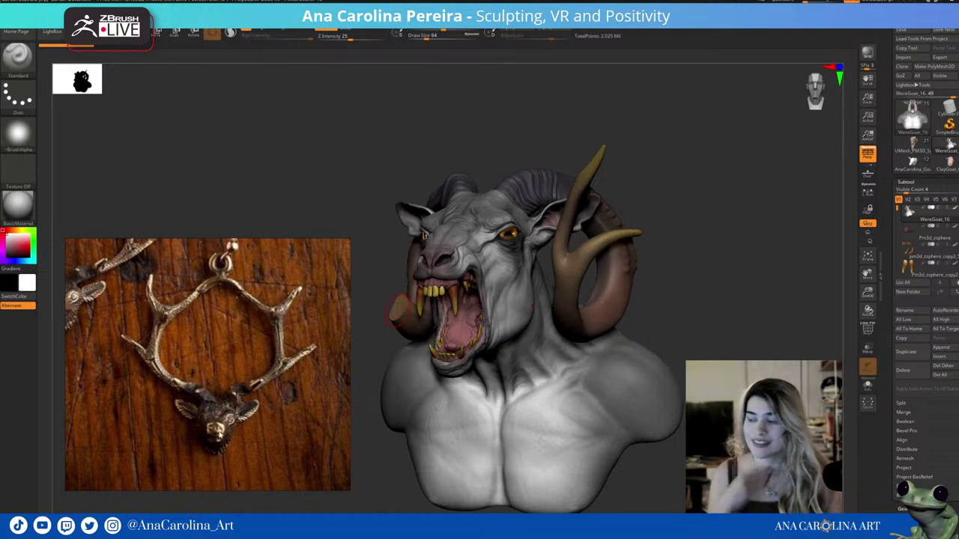
drag(747, 312, 793, 291)
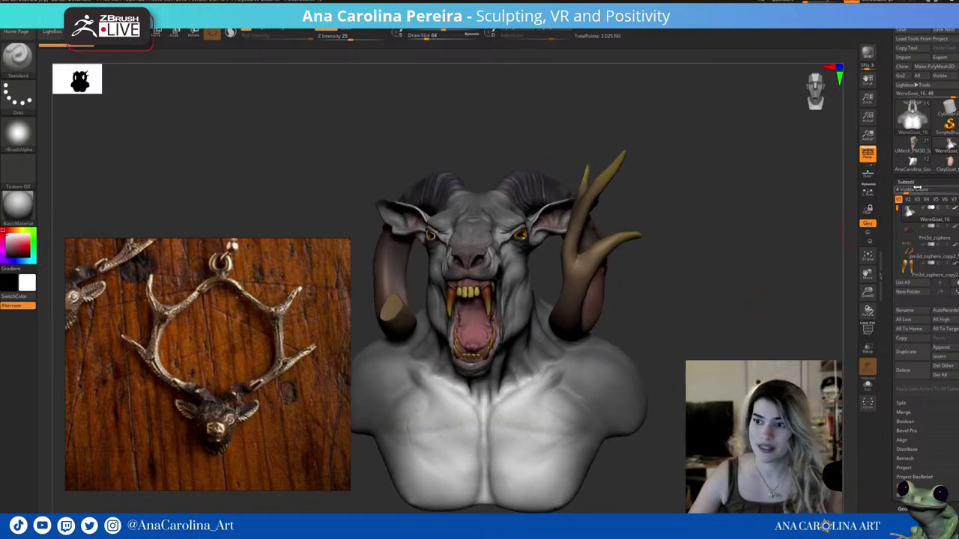
click(912, 116)
Start a new editable sphere mesh and turn it to front and profile views.
click(569, 155)
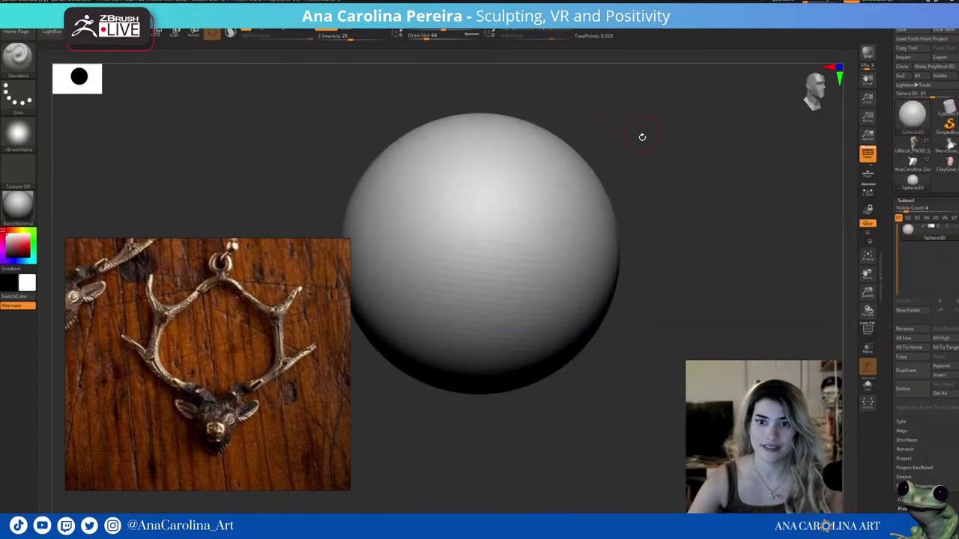
click(934, 66)
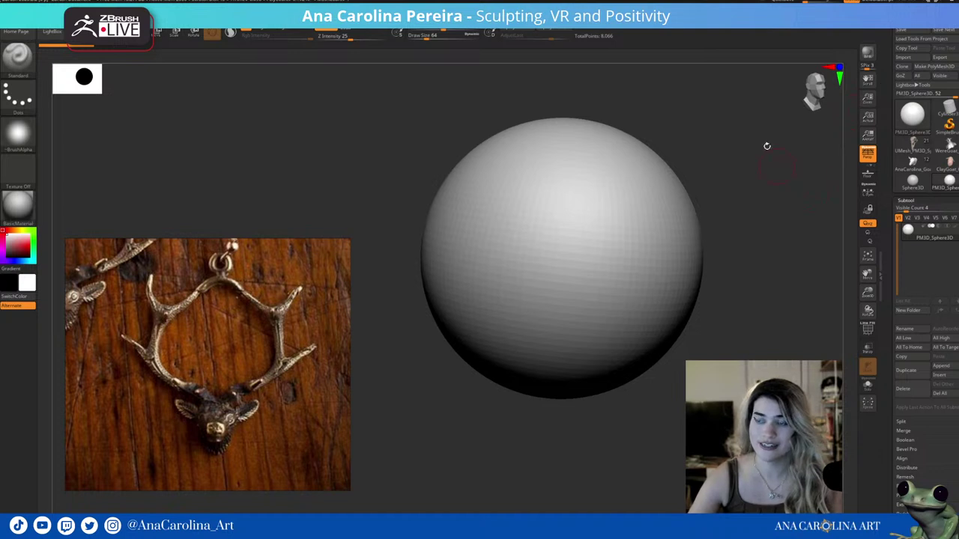
key(space)
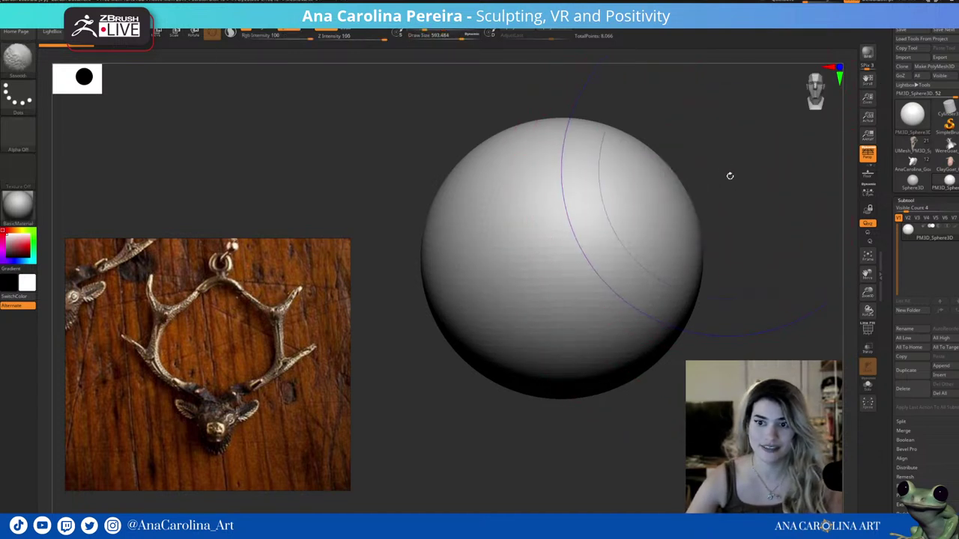
drag(730, 175, 590, 141)
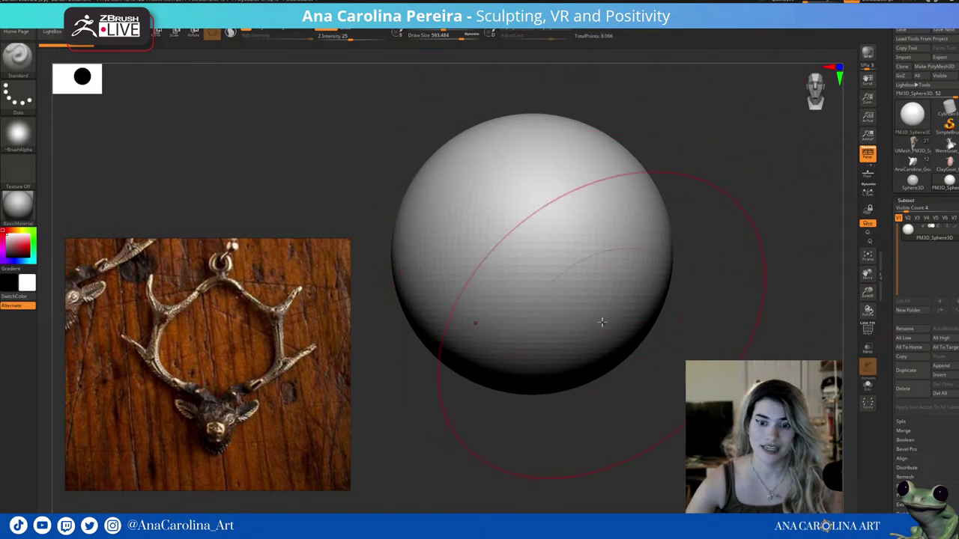
mouse_move(577, 315)
mouse_down()
mouse_move(563, 304)
mouse_move(677, 302)
mouse_move(679, 284)
mouse_move(640, 293)
mouse_up()
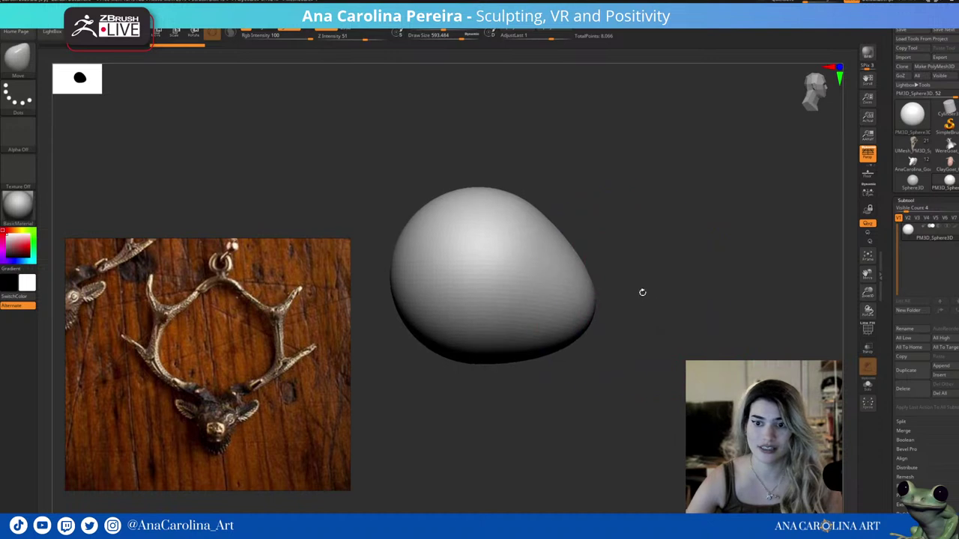
Pull out a snout bulge, undo and retry, then smooth it into a pear shape at Draw Size 393.
drag(594, 317, 626, 304)
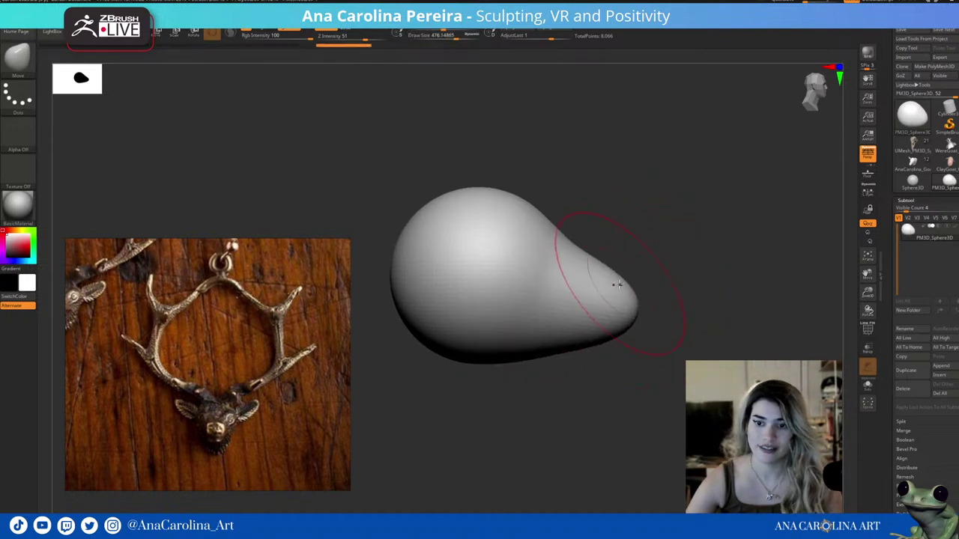
key(ctrl+z)
key(ctrl+z)
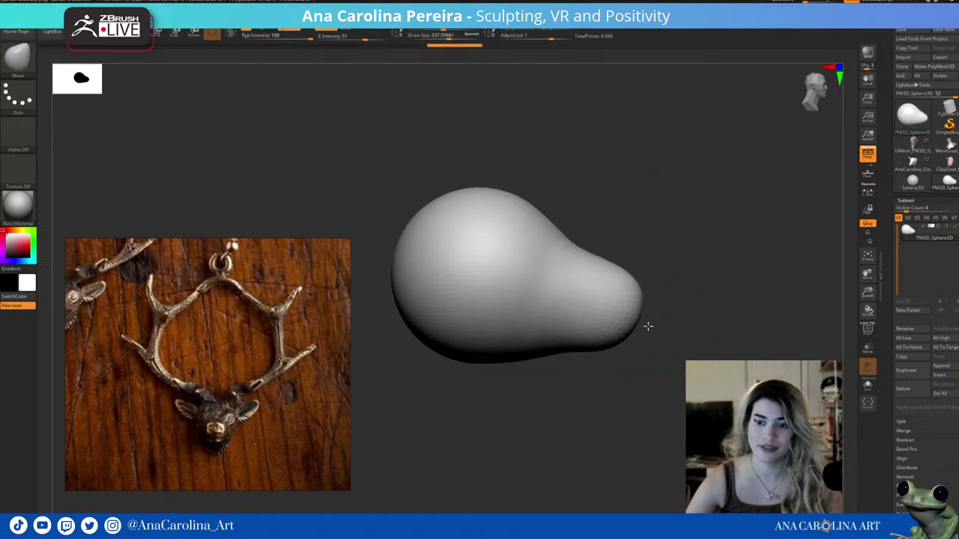
key(ctrl+z)
drag(612, 338, 636, 357)
key(space)
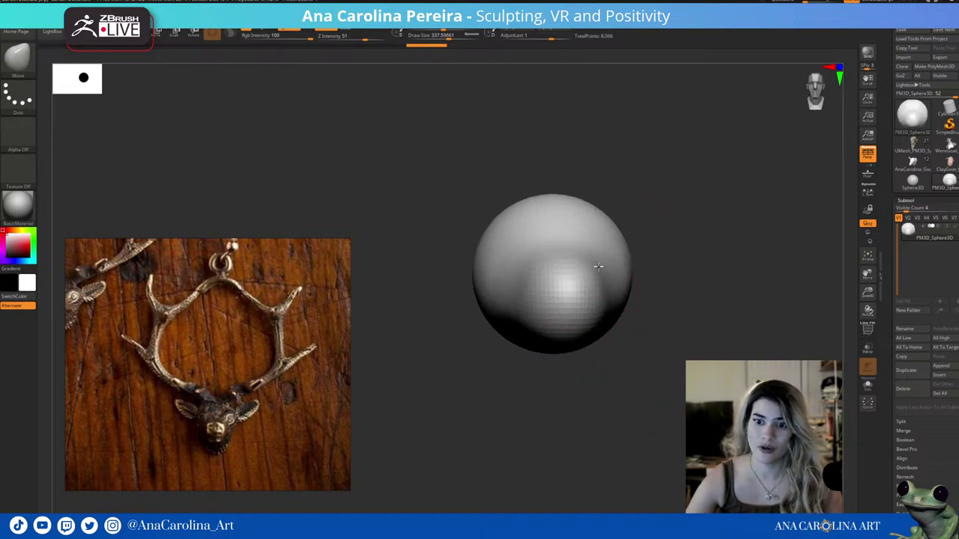
key(space)
mouse_move(648, 290)
mouse_down()
mouse_move(664, 278)
mouse_move(659, 288)
mouse_up()
key(space)
right_drag(615, 299, 606, 331)
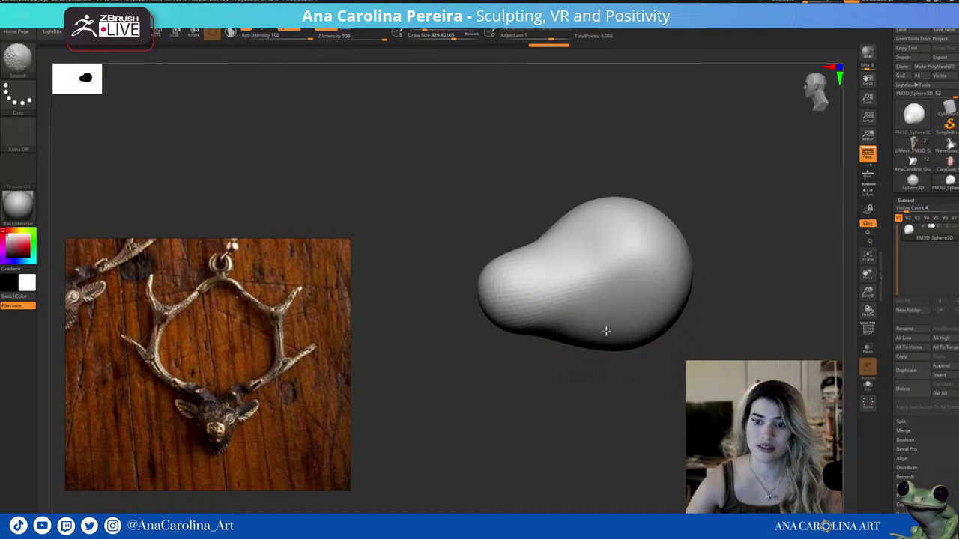
Rotate the form while changing Draw Size to about 197, then about 318.
right_drag(664, 285, 580, 266)
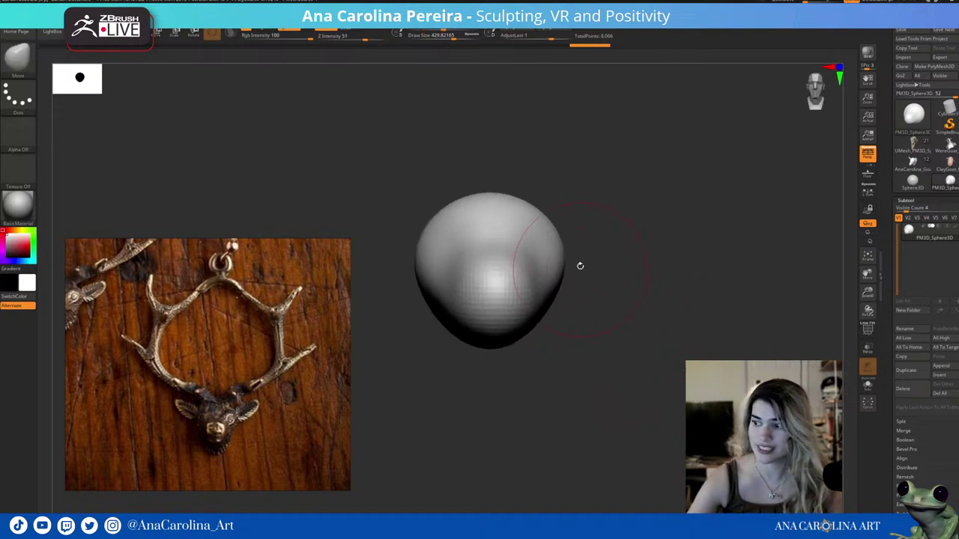
key(space)
drag(635, 171, 633, 190)
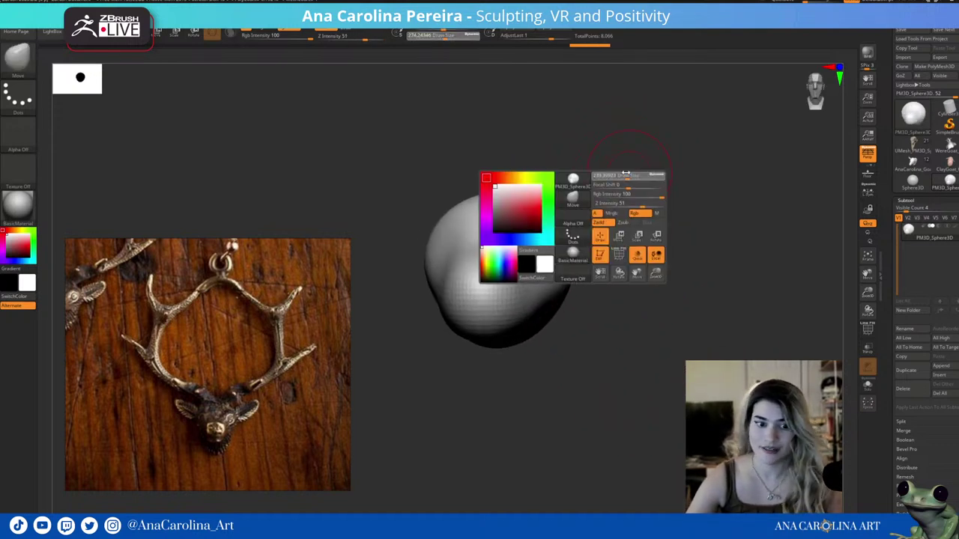
mouse_move(634, 190)
right_down()
mouse_move(578, 226)
mouse_move(585, 249)
right_up()
key(space)
drag(585, 252, 603, 253)
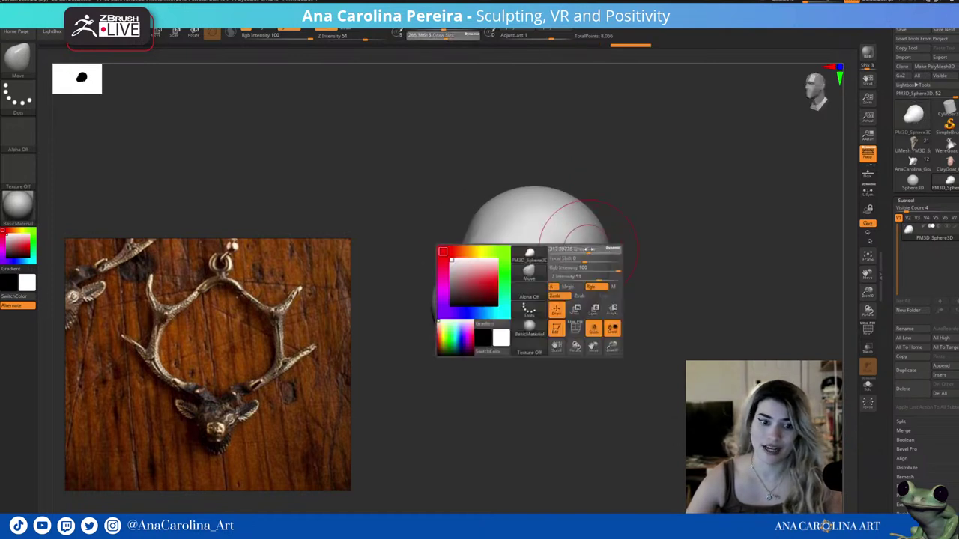
right_drag(585, 250, 593, 203)
Set Draw Size about 262, reshape the top of the head, and Shift-smooth the surface.
key(space)
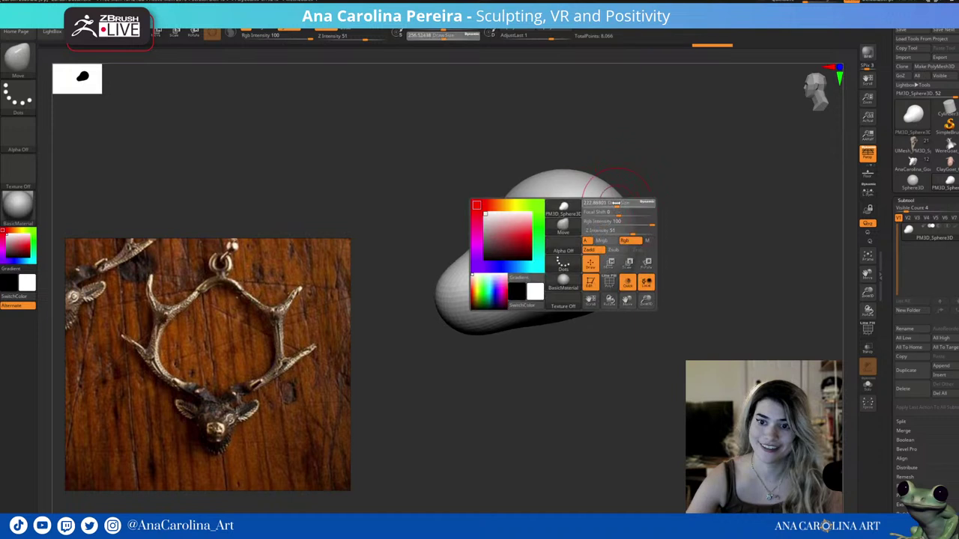
drag(593, 225, 577, 224)
right_drag(599, 217, 642, 181)
key(space)
drag(546, 186, 563, 187)
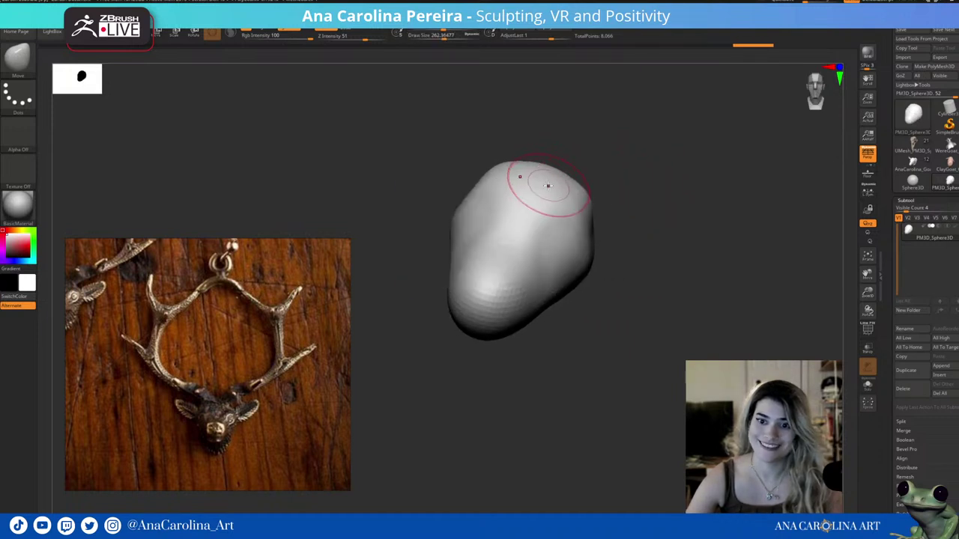
mouse_move(546, 187)
shift+right_down()
mouse_move(568, 185)
mouse_move(659, 107)
mouse_move(589, 257)
shift+right_up()
key(shift)
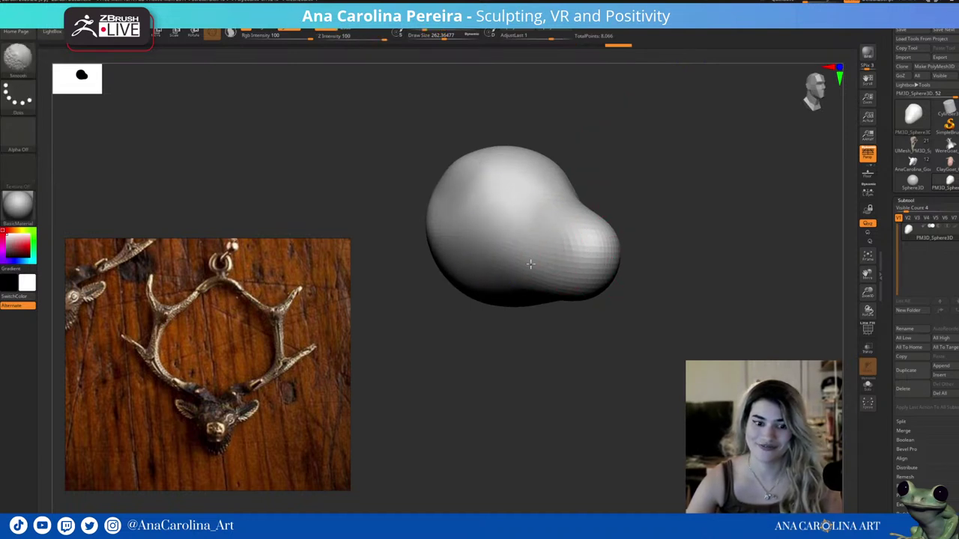
mouse_move(636, 334)
right_down()
mouse_move(649, 338)
mouse_move(591, 349)
right_up()
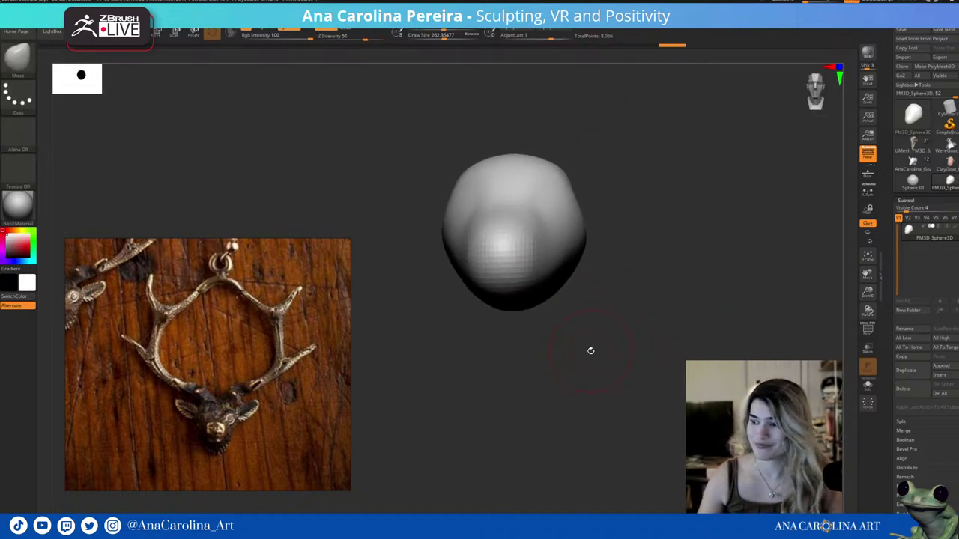
mouse_move(909, 230)
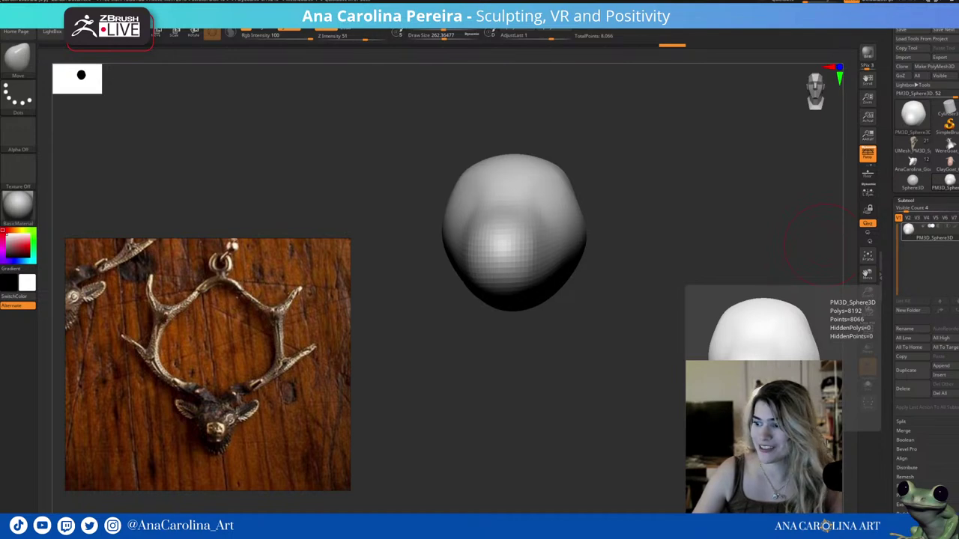
In Chrome, search Google for 'deer' and view the image results.
key(alt+Tab)
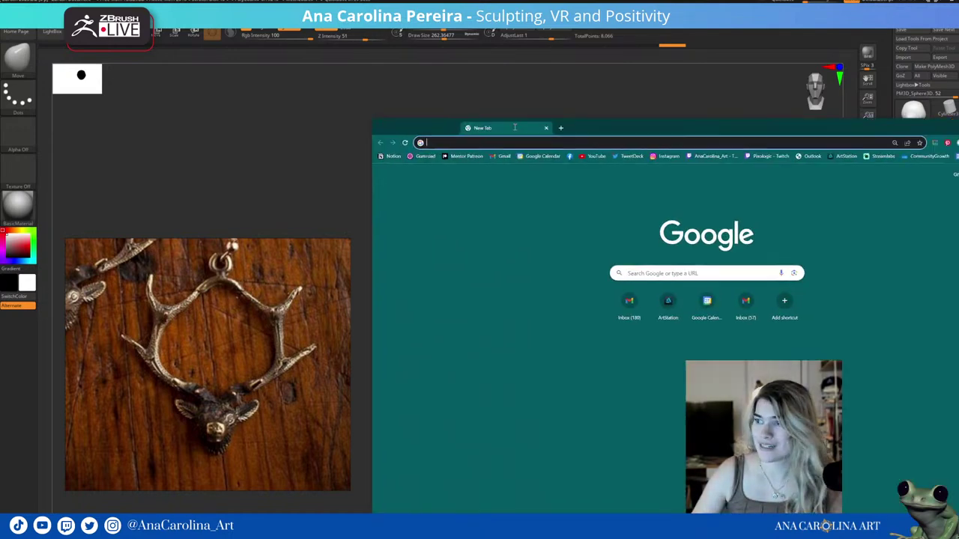
click(429, 66)
text(deer)
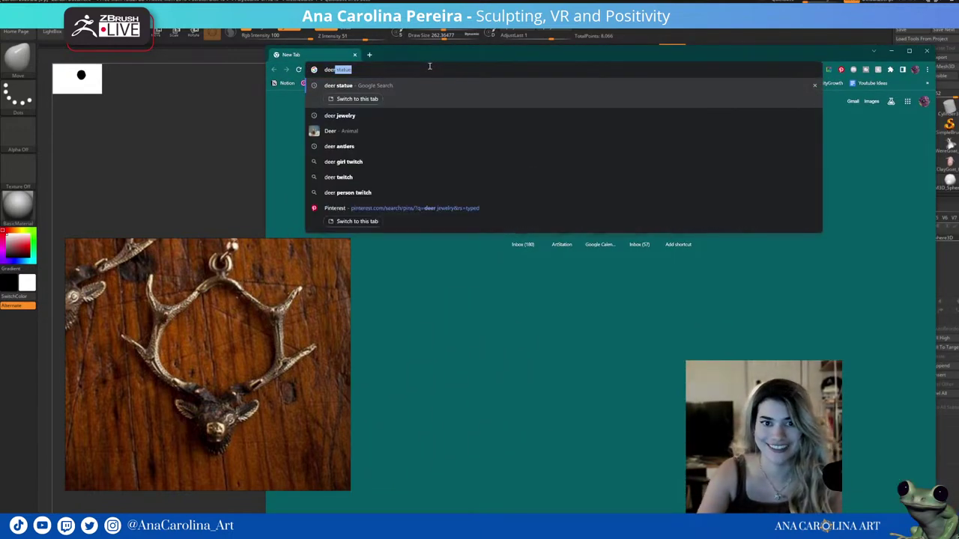
key(Delete)
key(Return)
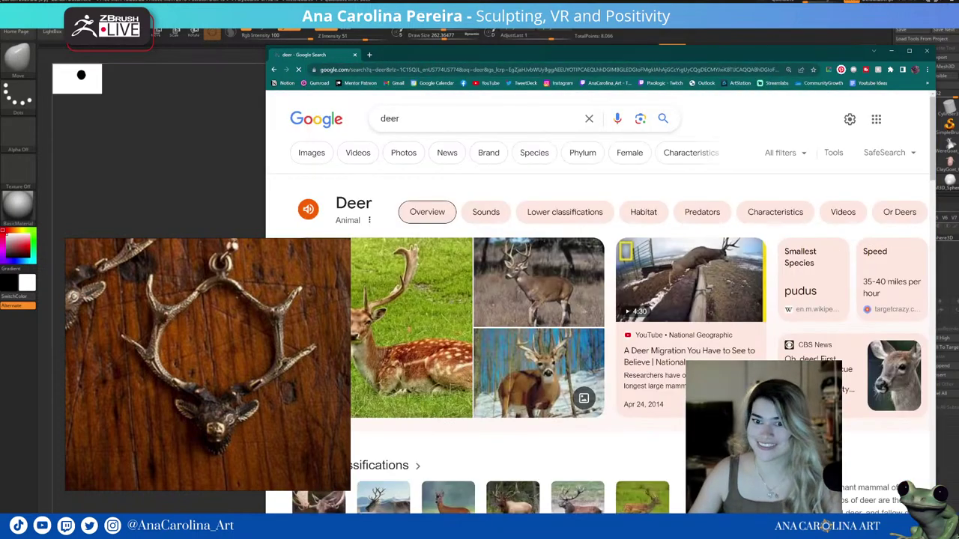
click(313, 154)
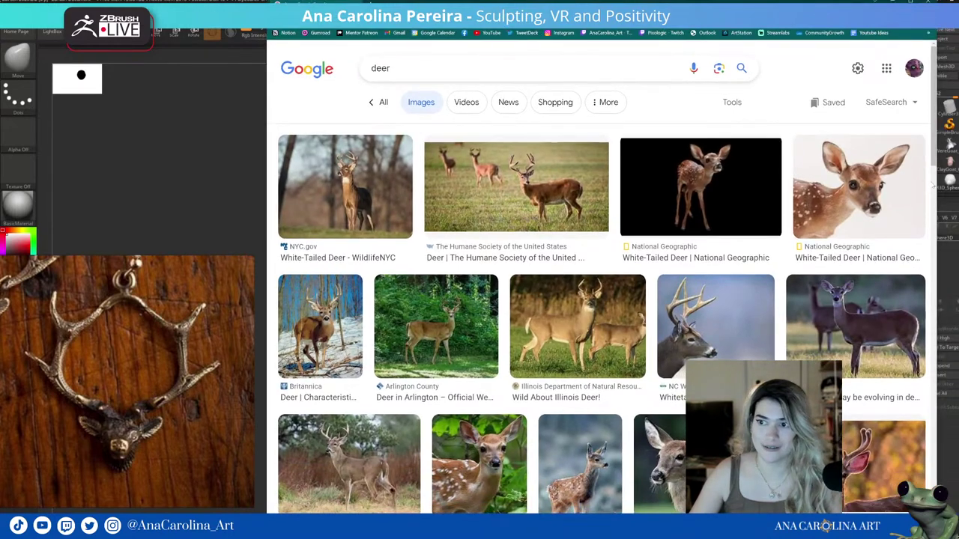
scroll(889, 190, down, 3)
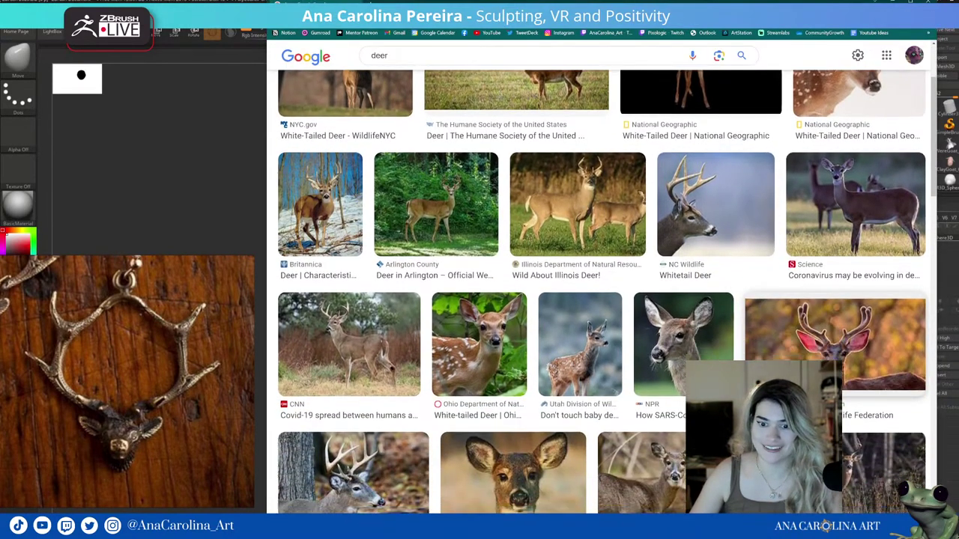
scroll(890, 190, down, 2)
scroll(889, 191, down, 3)
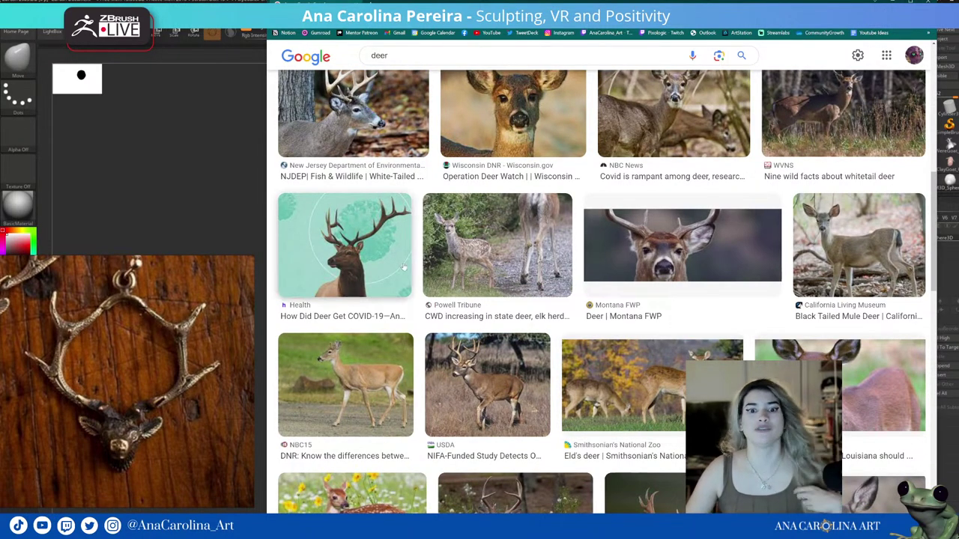
Preview the elk picture and a related deer photo.
click(361, 247)
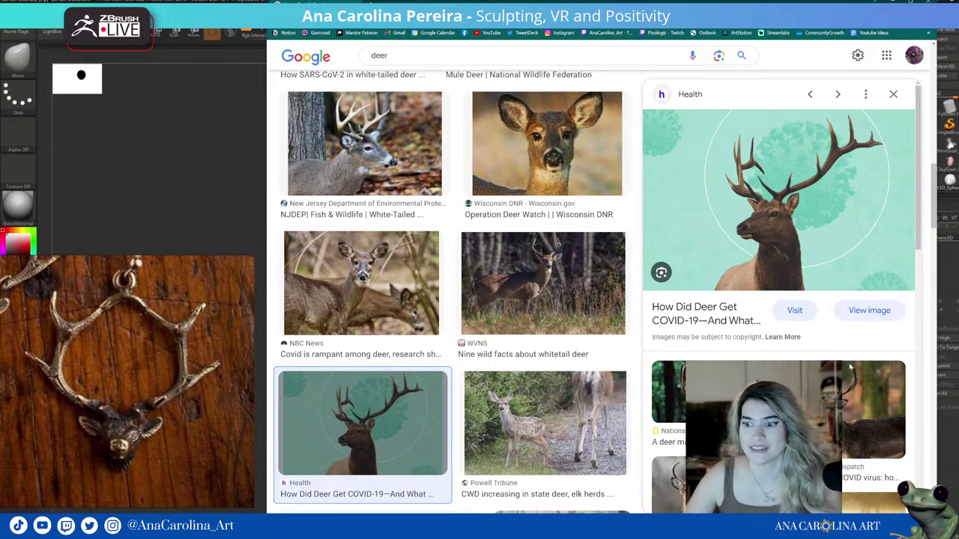
scroll(850, 368, down, 1)
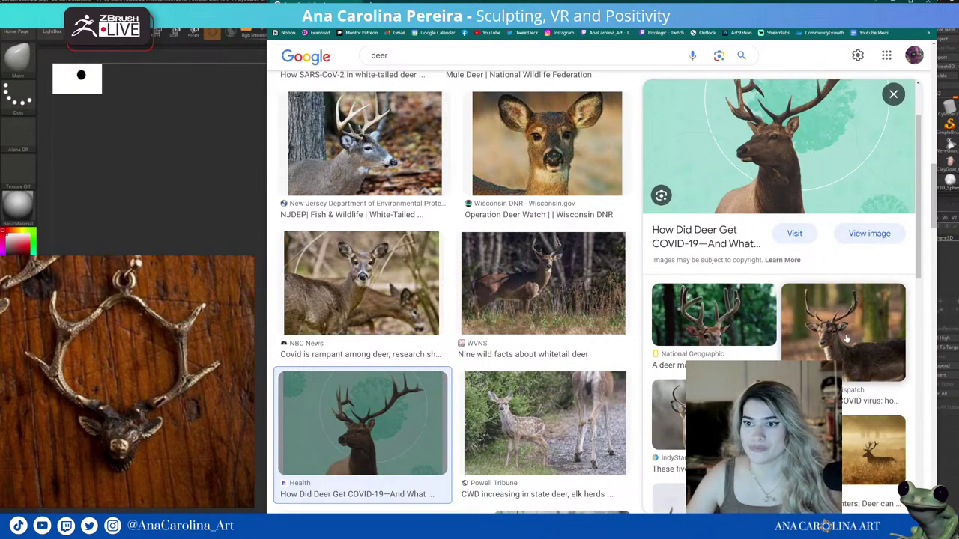
click(847, 338)
scroll(829, 341, up, 2)
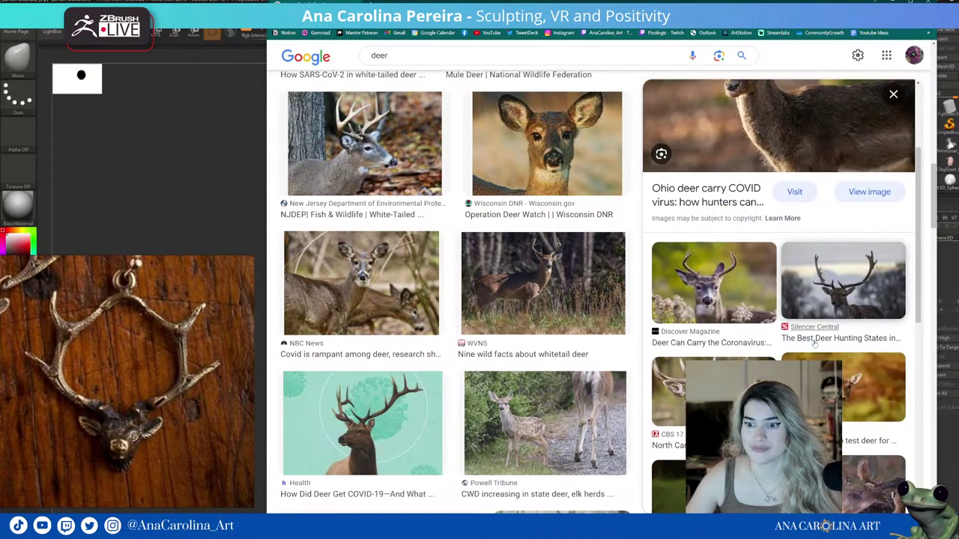
scroll(787, 262, up, 5)
scroll(734, 164, up, 5)
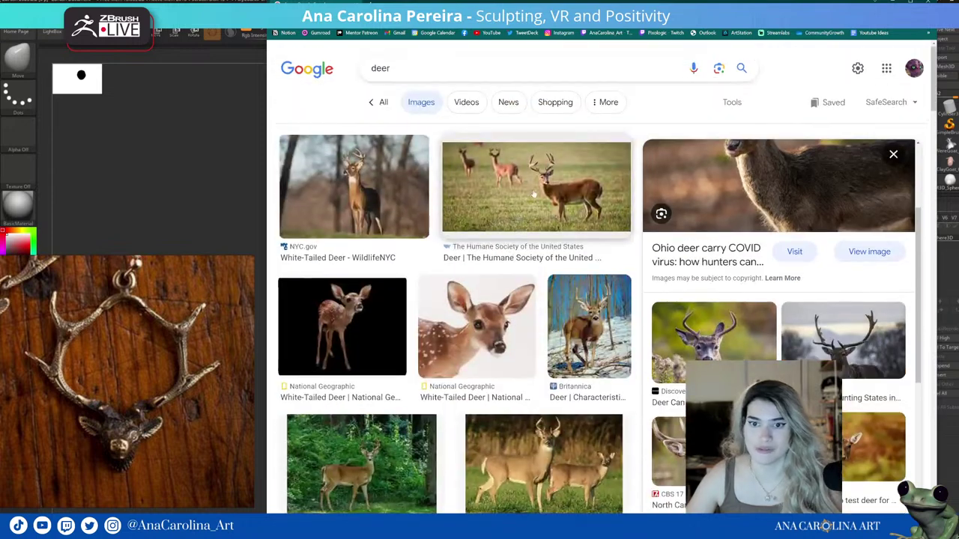
Filter the deer images to Large size and scroll through the results.
click(731, 102)
click(541, 131)
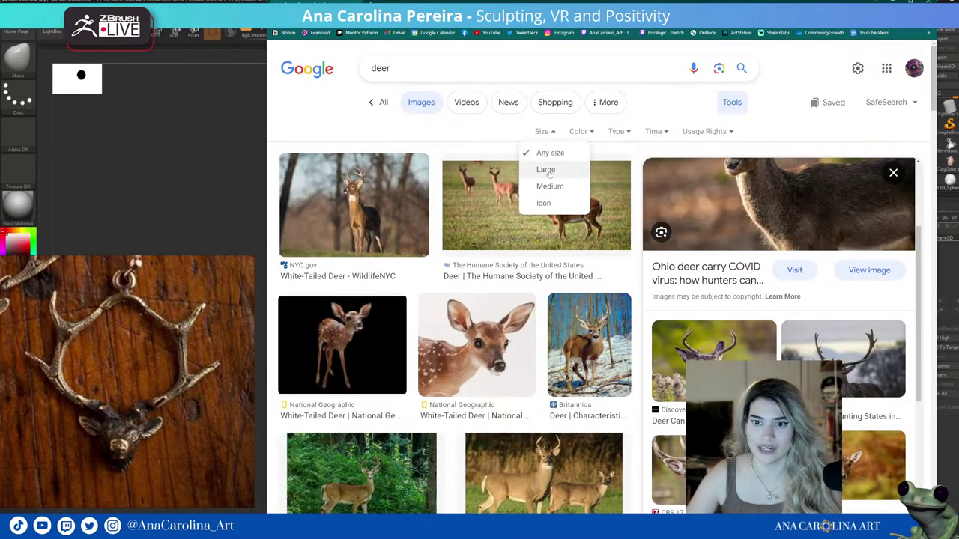
click(547, 169)
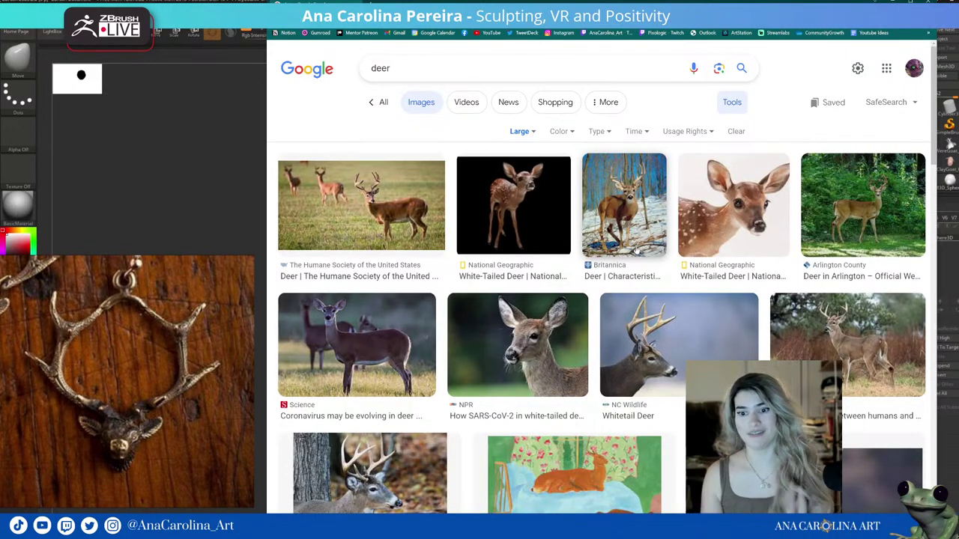
scroll(719, 315, down, 1)
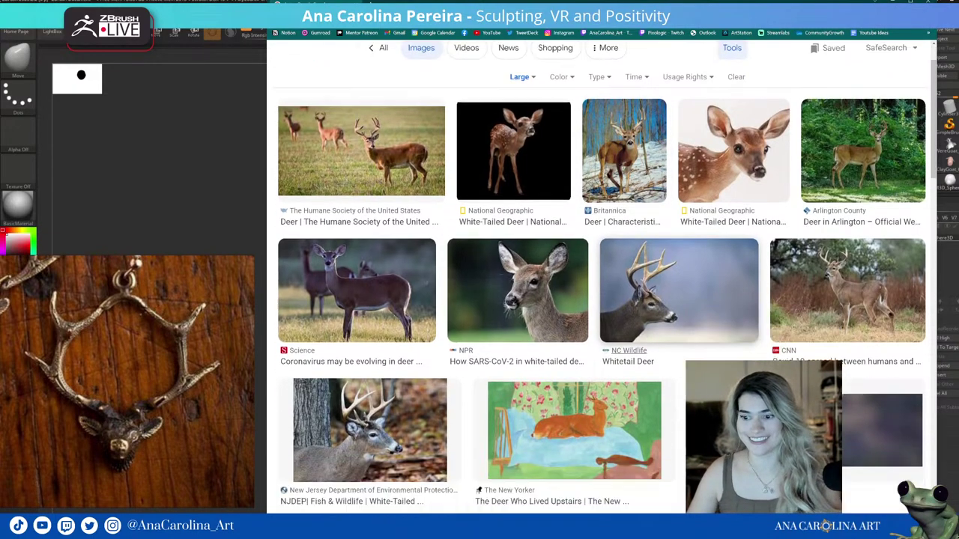
scroll(719, 315, down, 1)
scroll(719, 315, down, 1)
scroll(701, 349, down, 1)
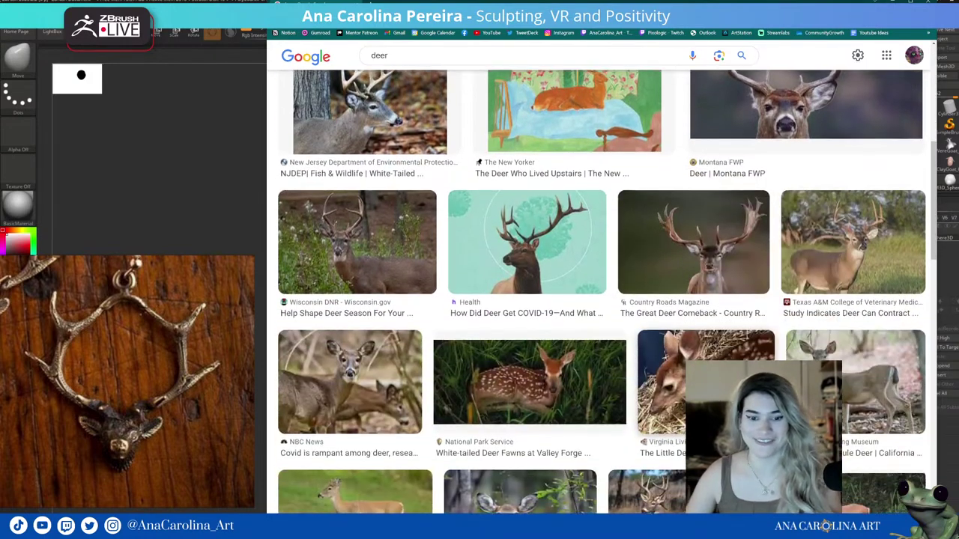
scroll(701, 349, down, 4)
scroll(701, 349, down, 1)
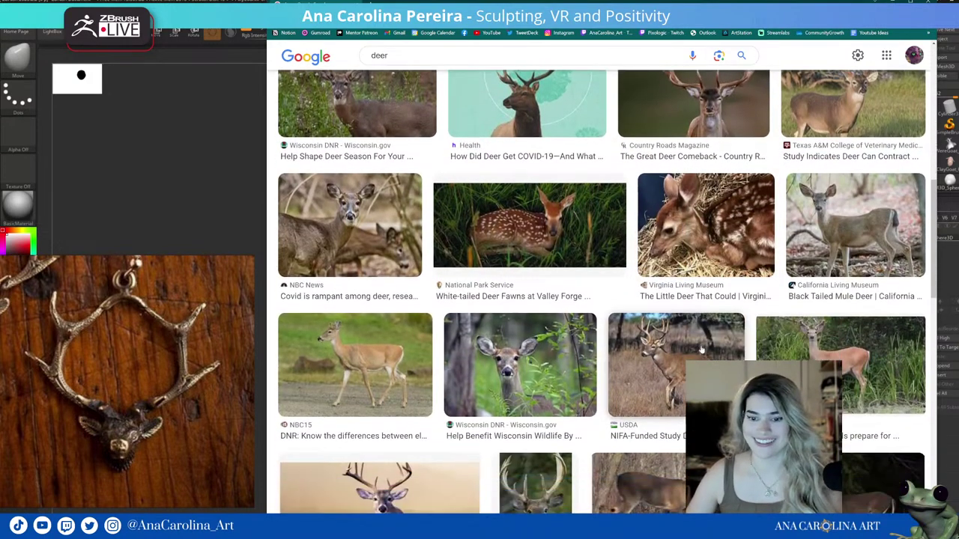
scroll(715, 360, down, 3)
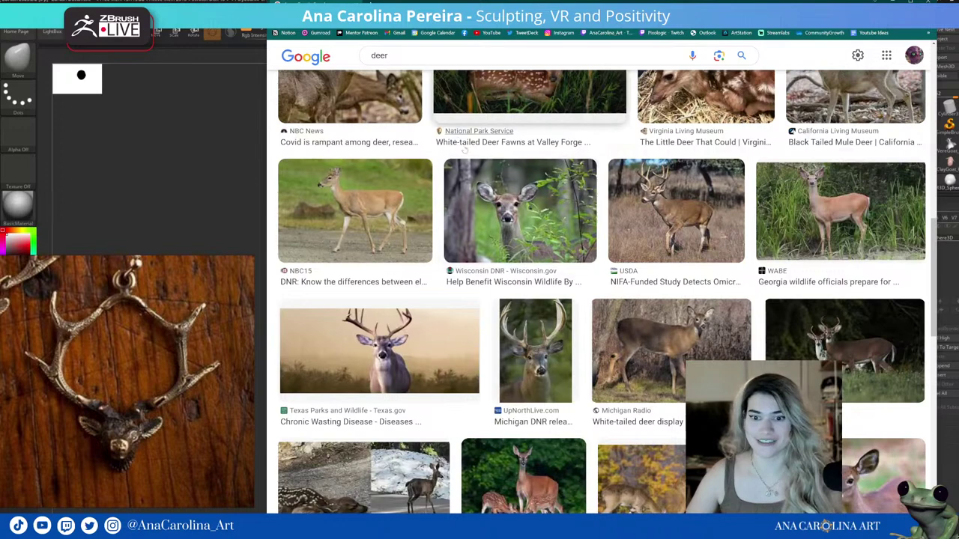
scroll(528, 206, up, 2)
scroll(528, 206, up, 2)
click(430, 55)
Search images for 'deer head reference' and scroll through the results.
text(hea)
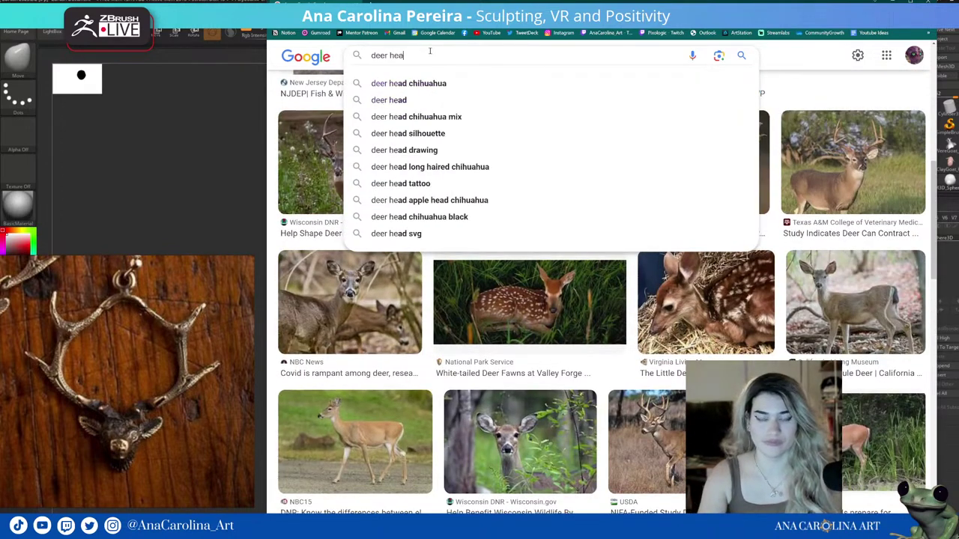
text(d reference)
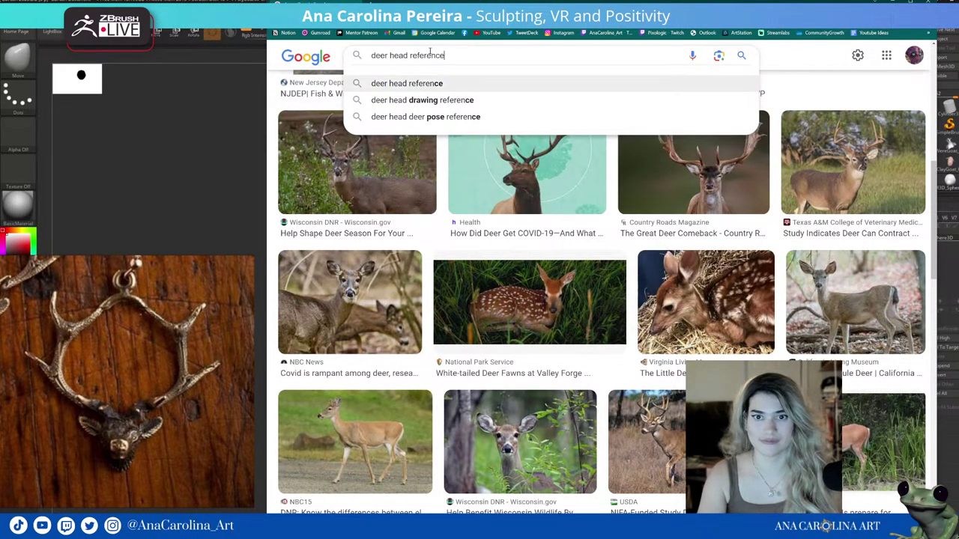
key(Return)
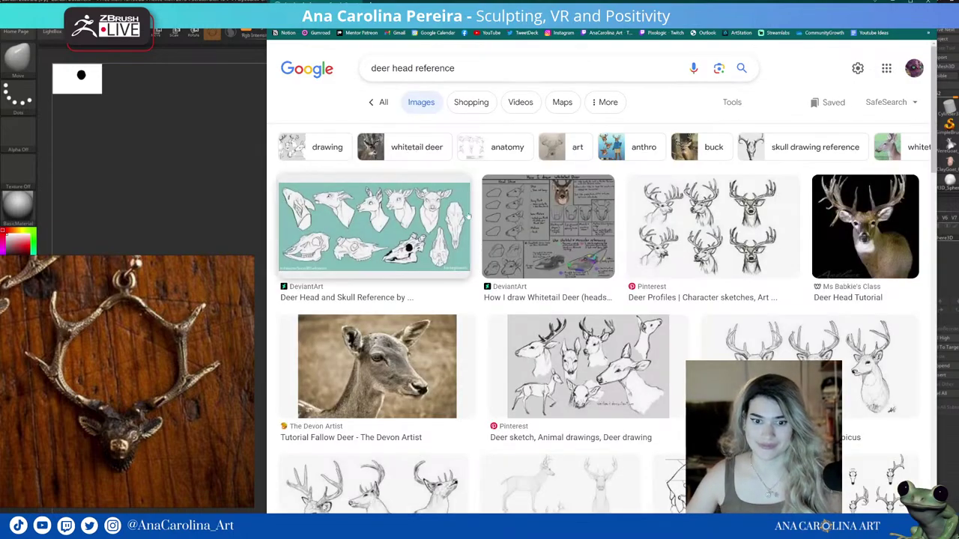
scroll(487, 261, down, 3)
scroll(487, 260, down, 2)
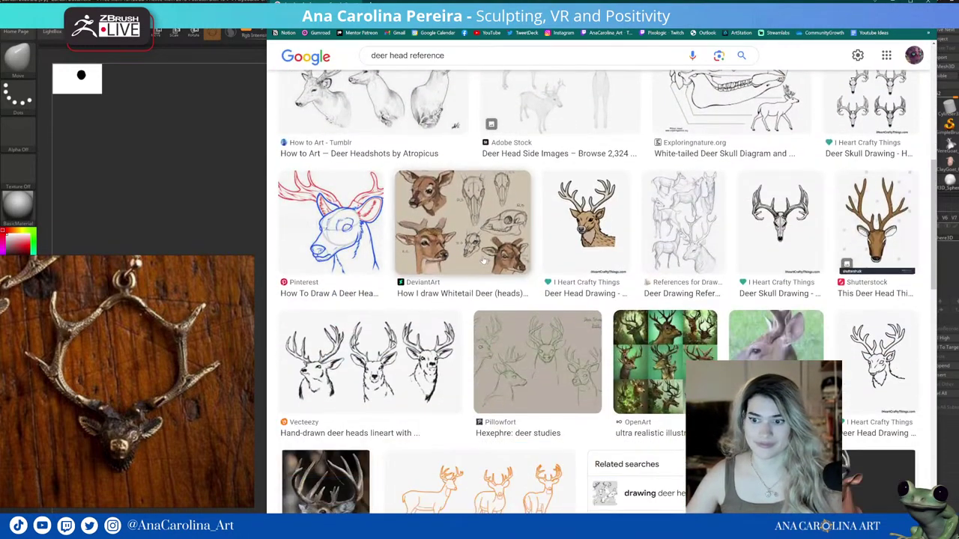
scroll(486, 260, down, 1)
scroll(483, 259, down, 2)
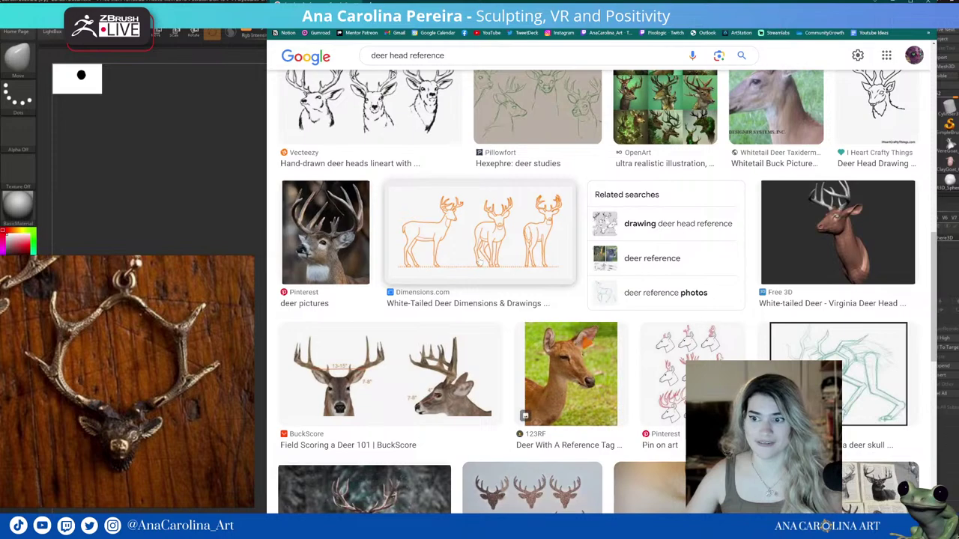
scroll(478, 262, up, 3)
scroll(478, 261, up, 2)
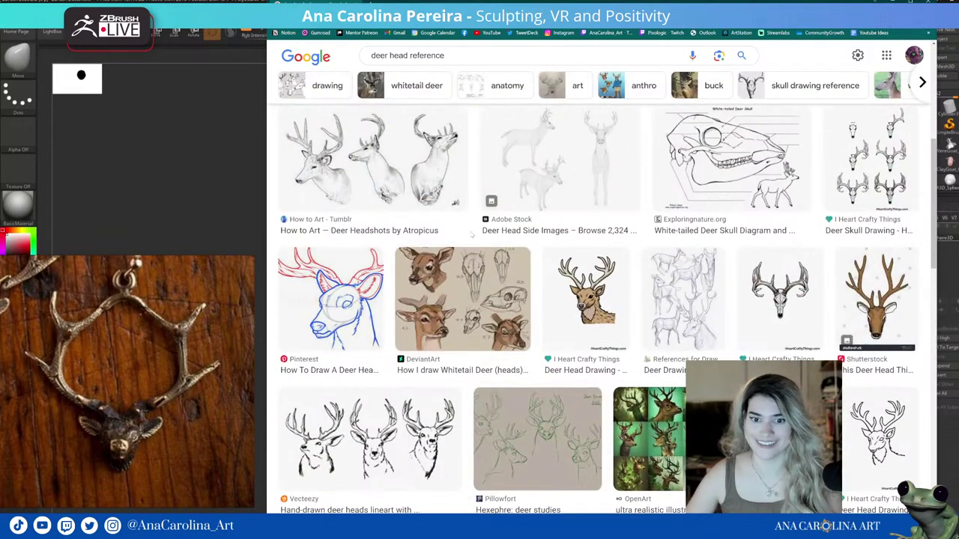
scroll(450, 240, up, 2)
scroll(435, 223, up, 1)
Open the Tutorial Fallow Deer preview and enlarge the related Unsplash fallow deer photo.
click(434, 214)
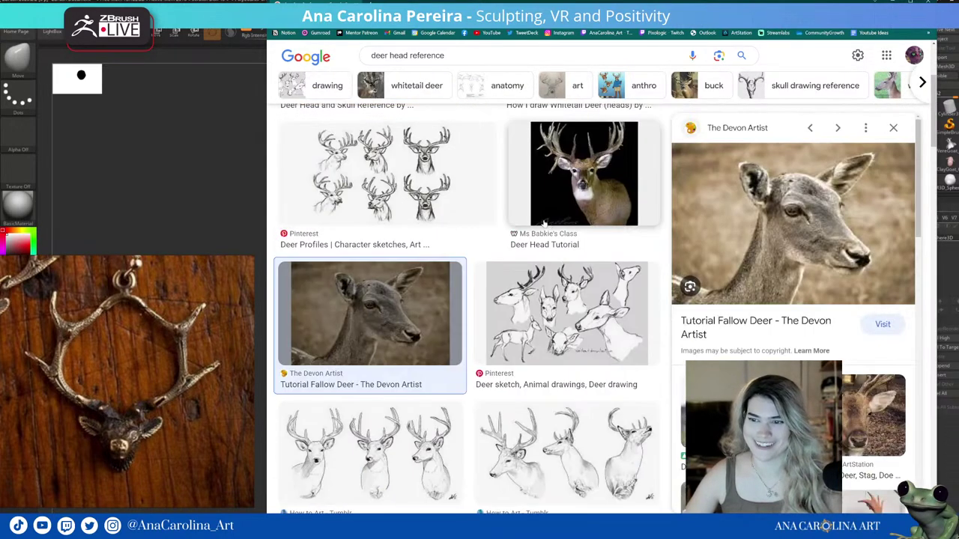
scroll(547, 223, down, 2)
scroll(723, 252, down, 2)
scroll(724, 252, down, 1)
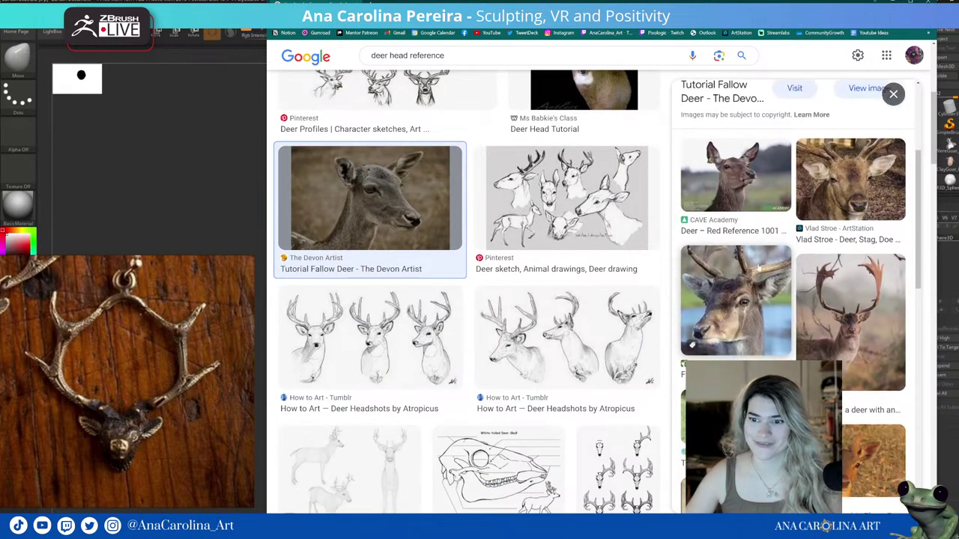
scroll(724, 251, down, 1)
click(845, 243)
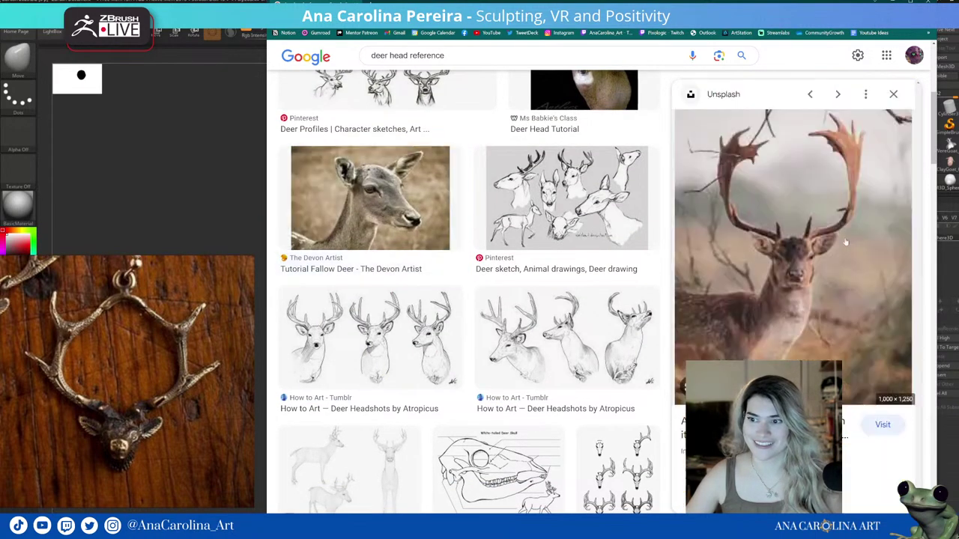
Add the Unsplash deer photo and an antlered deer photo to the reference board.
mouse_move(839, 251)
mouse_down()
mouse_move(120, 360)
mouse_move(184, 374)
mouse_up()
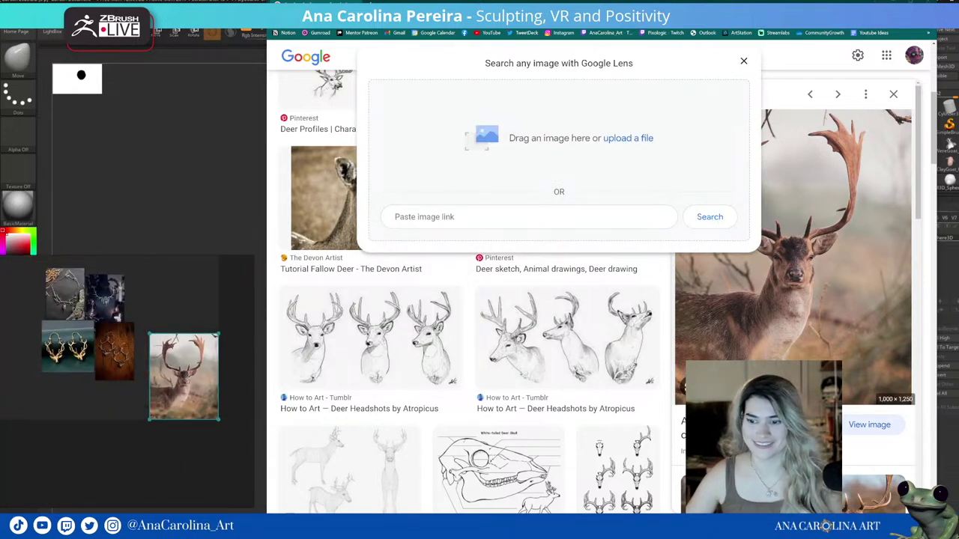
scroll(916, 333, down, 2)
click(734, 358)
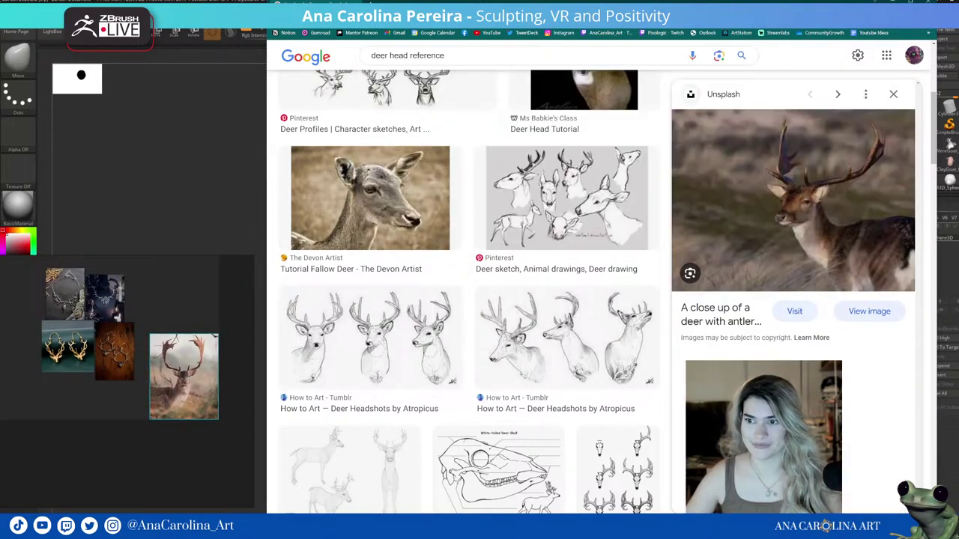
mouse_move(853, 227)
mouse_down()
mouse_move(777, 227)
mouse_move(207, 323)
mouse_move(184, 299)
mouse_up()
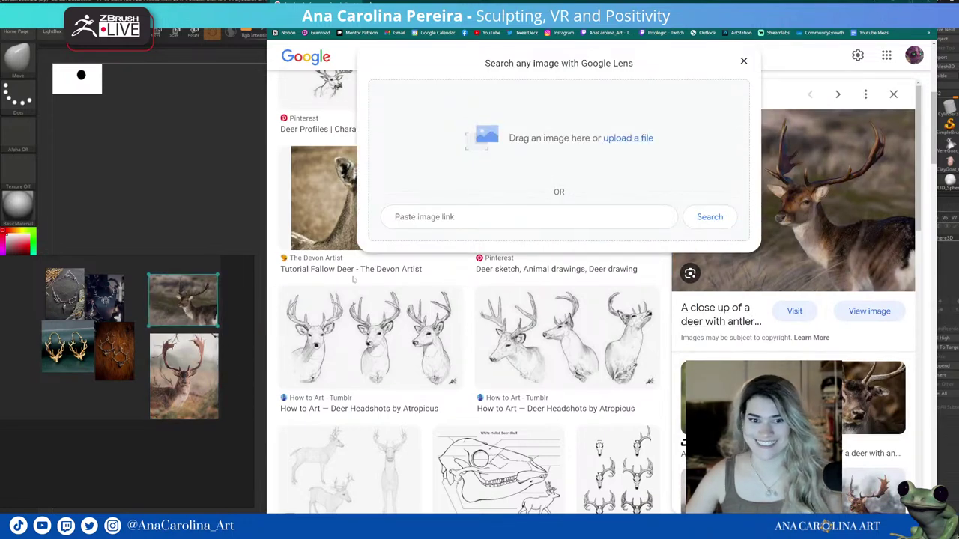
Change the image search to 'deer head side profile'.
drag(440, 57, 464, 59)
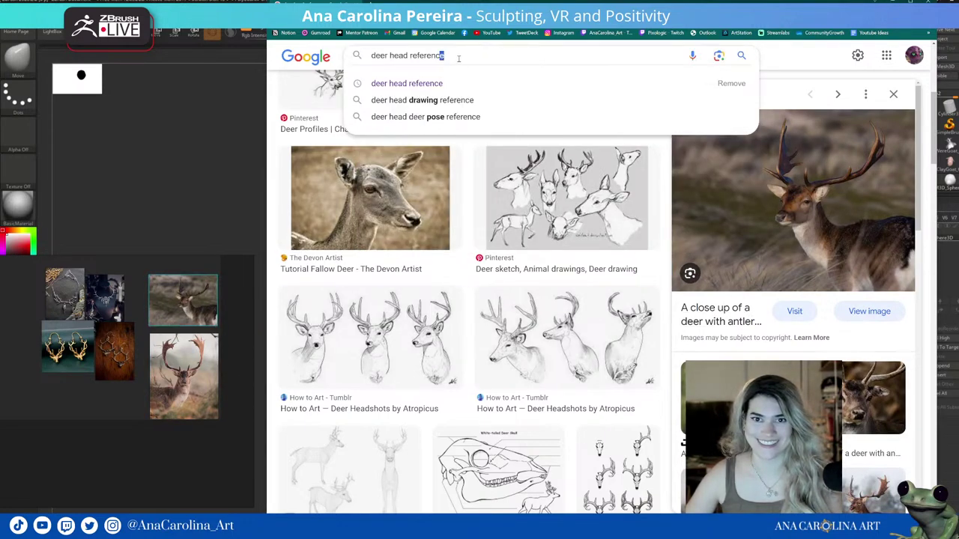
key(BackSpace)
key(BackSpace)
text(d)
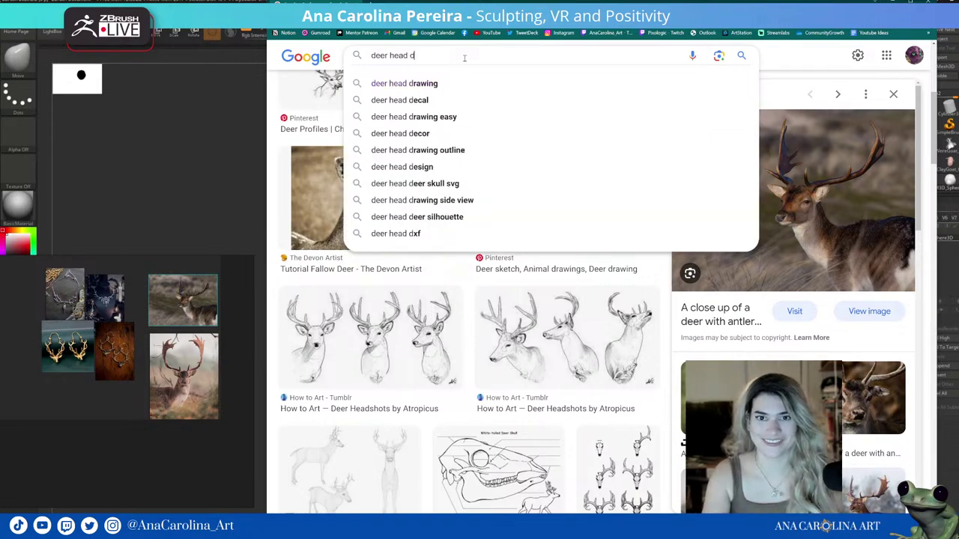
key(BackSpace)
text(side profi)
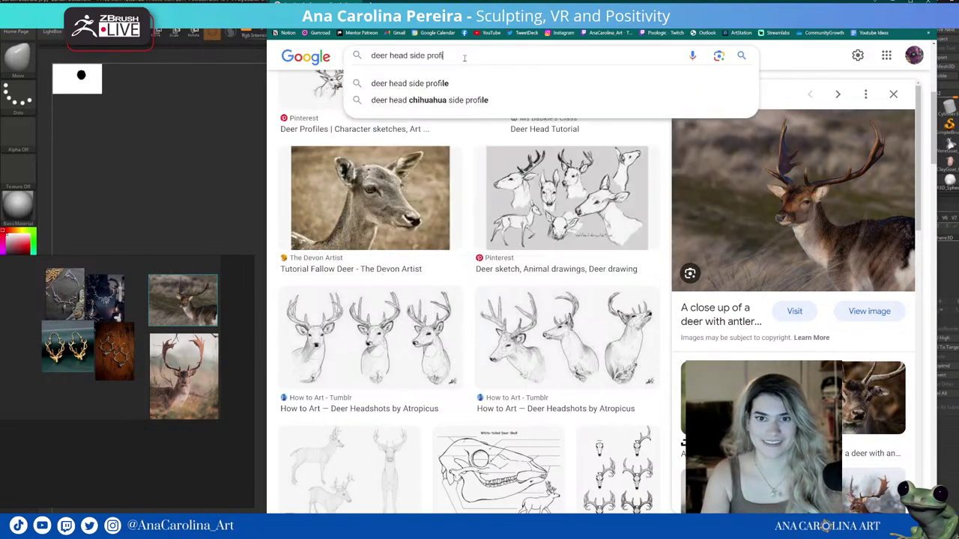
text(le)
key(Return)
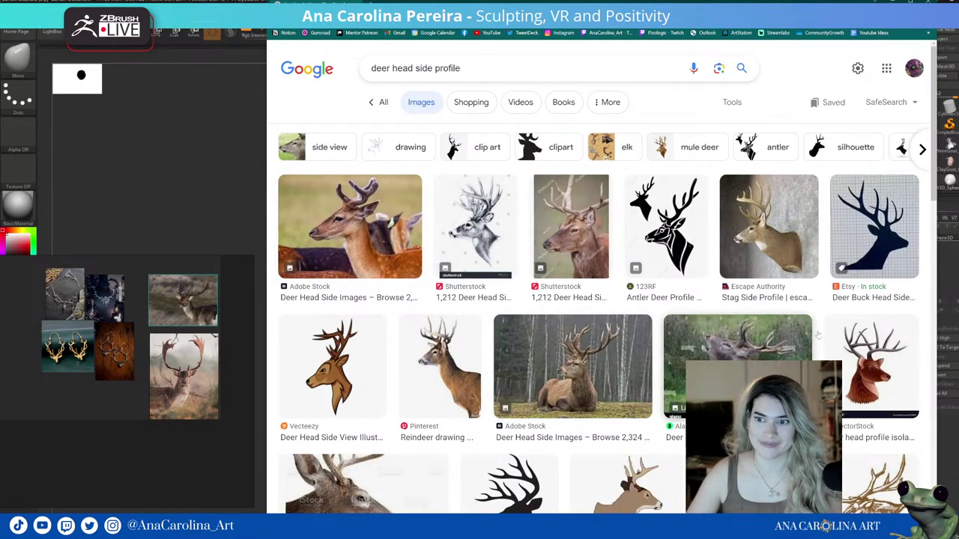
Add the first side-profile deer photo to the reference board.
scroll(348, 165, down, 2)
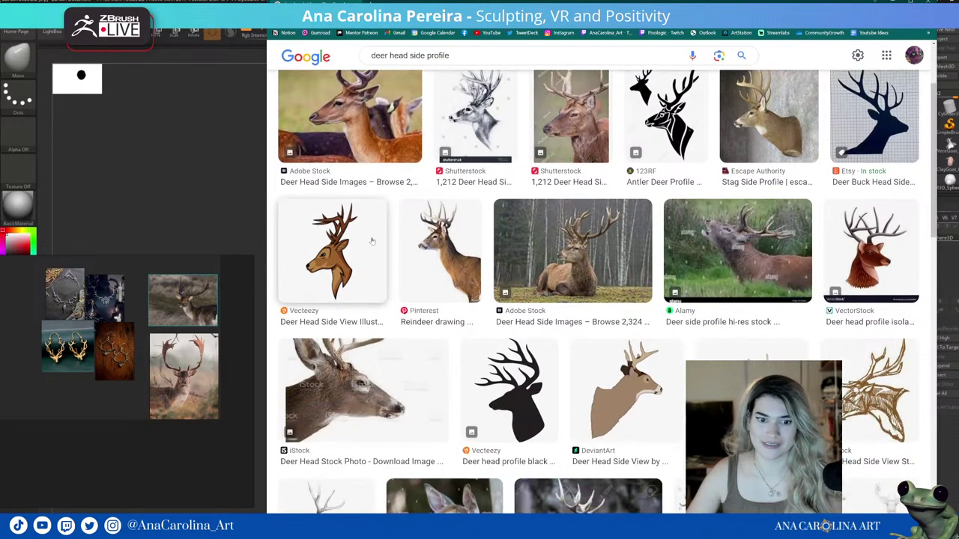
click(346, 168)
scroll(537, 339, down, 2)
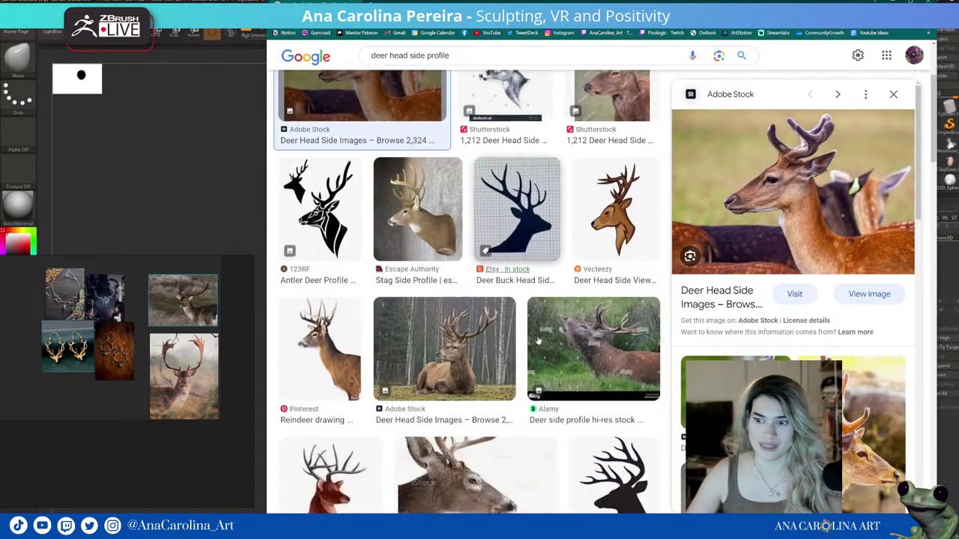
scroll(537, 338, down, 3)
scroll(140, 367, up, 5)
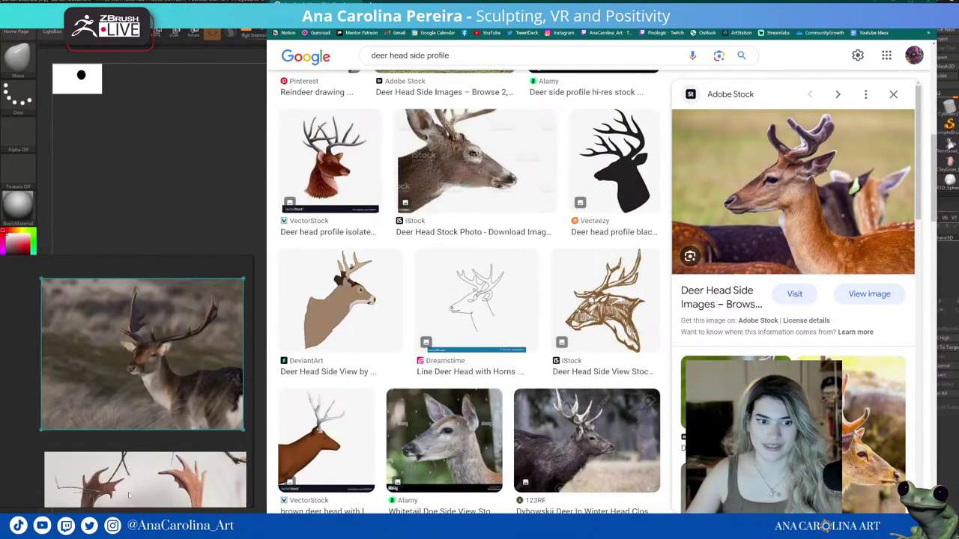
scroll(141, 368, down, 5)
scroll(141, 367, down, 3)
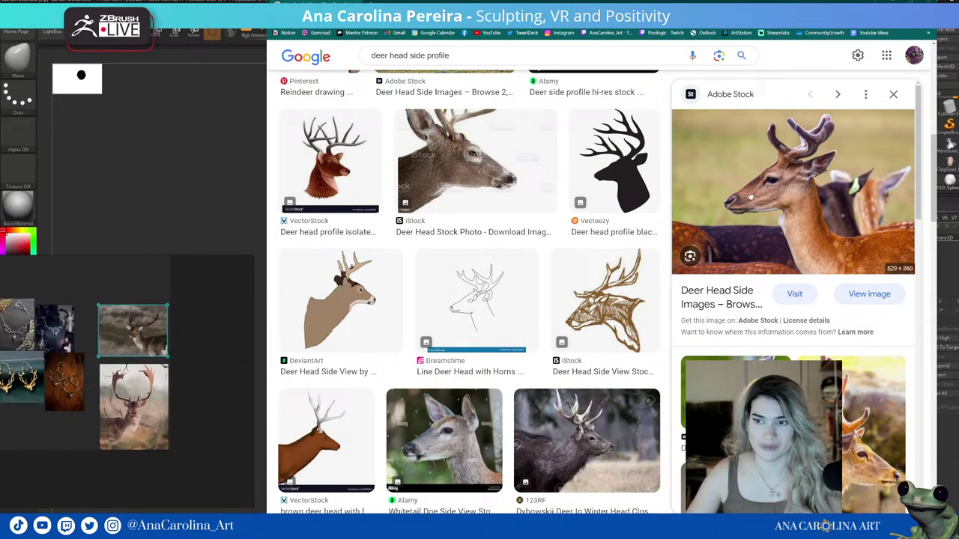
drag(792, 191, 181, 381)
Crop the large fallow deer photo on the board to the area worth keeping.
scroll(129, 352, up, 3)
scroll(130, 352, up, 3)
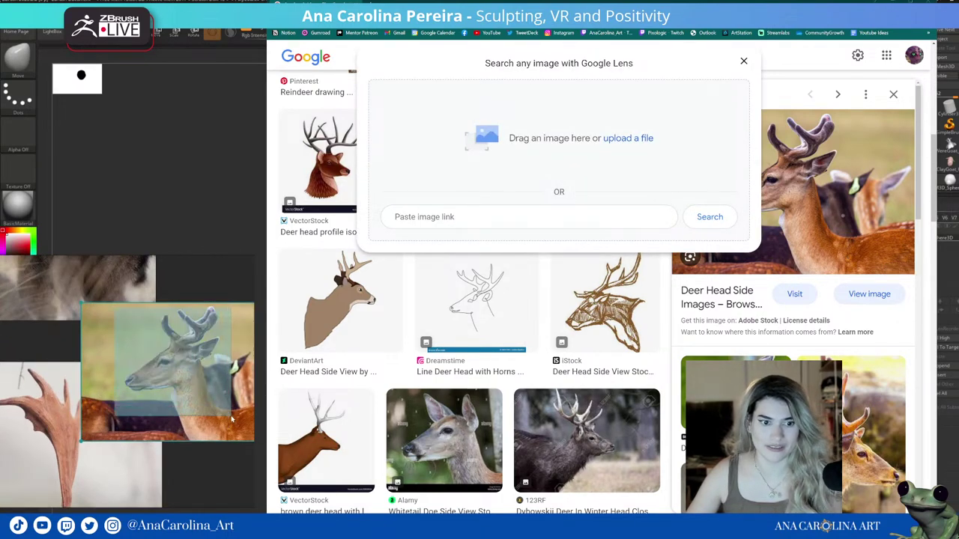
scroll(169, 378, down, 2)
scroll(142, 397, down, 2)
scroll(117, 415, down, 2)
scroll(116, 414, down, 2)
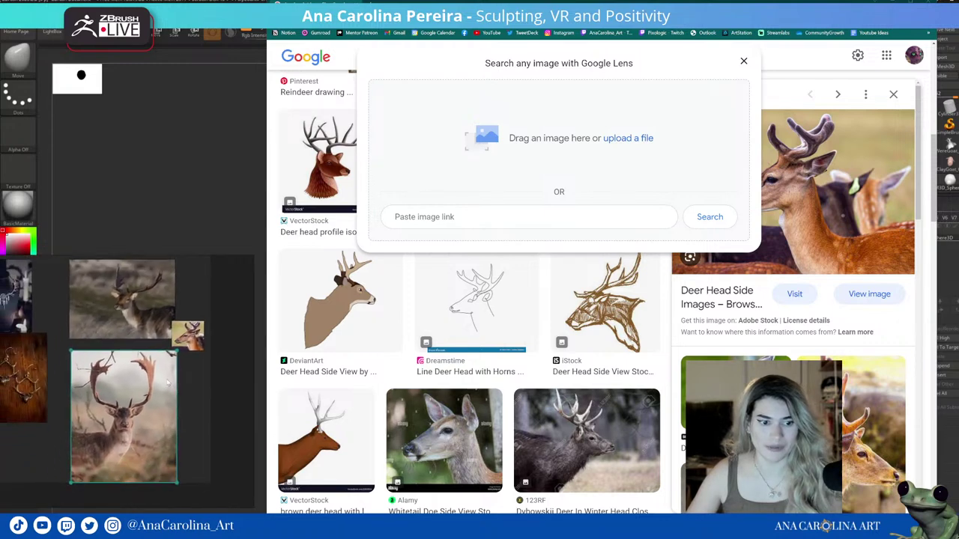
click(140, 345)
scroll(141, 344, up, 2)
drag(72, 295, 192, 466)
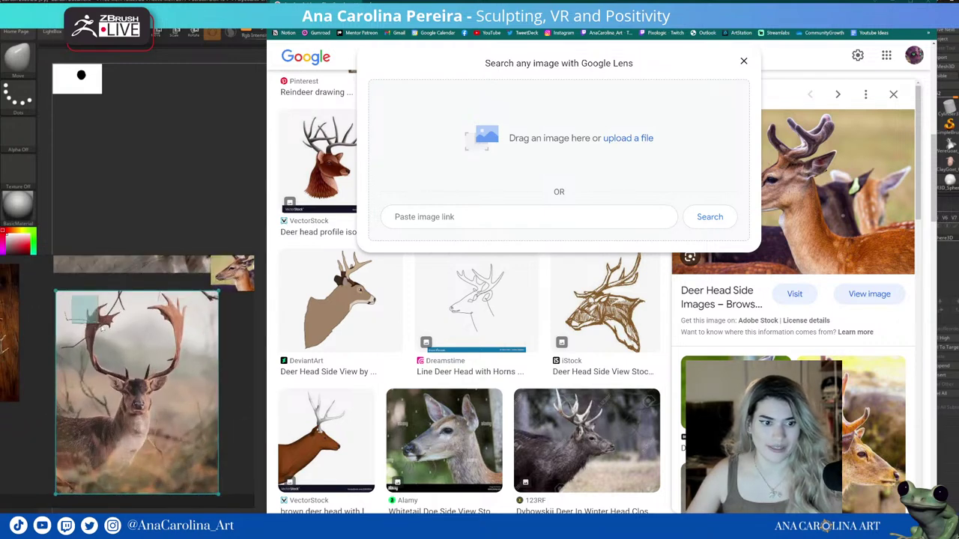
middle_drag(116, 184, 116, 334)
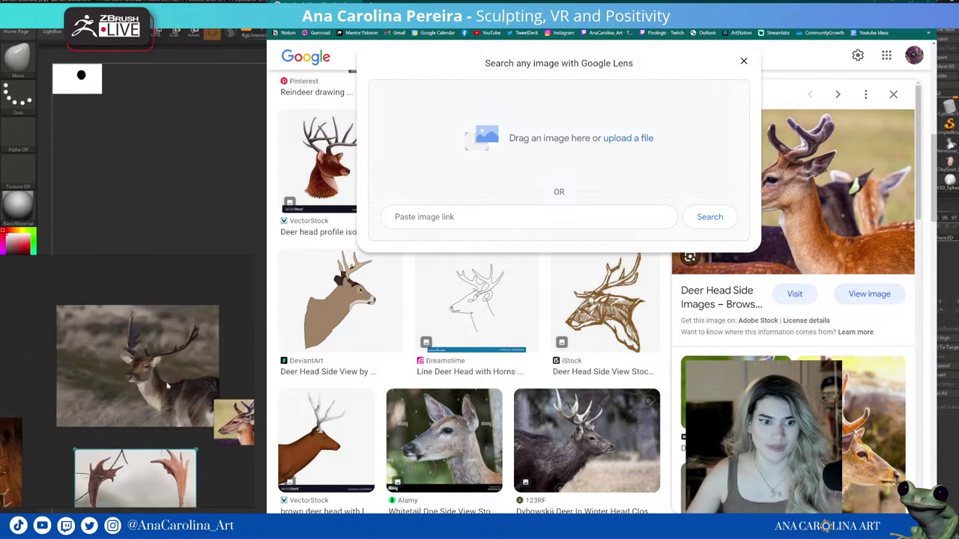
Enlarge the side-view photo and place the enlarged small deer-head image below it.
click(116, 334)
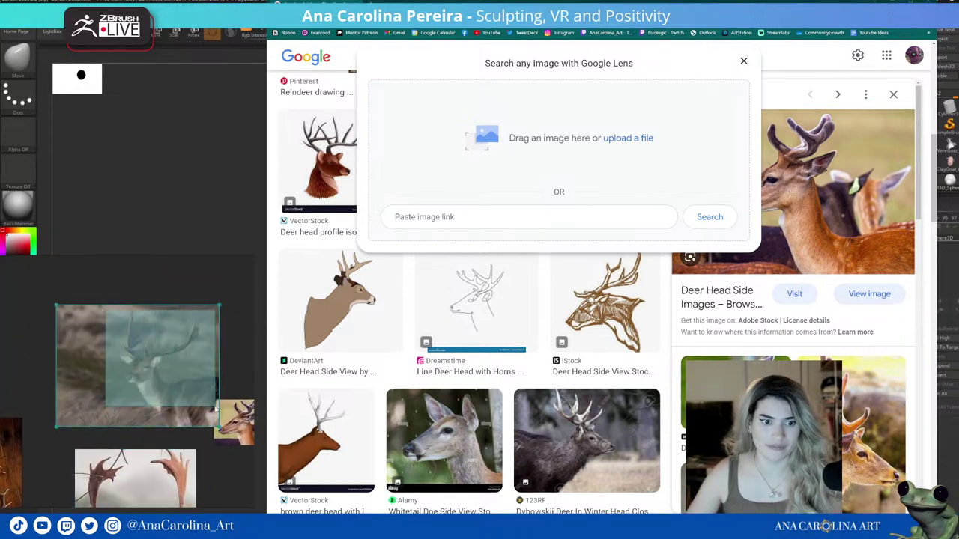
mouse_move(167, 367)
mouse_down()
mouse_move(146, 332)
mouse_move(174, 342)
mouse_up()
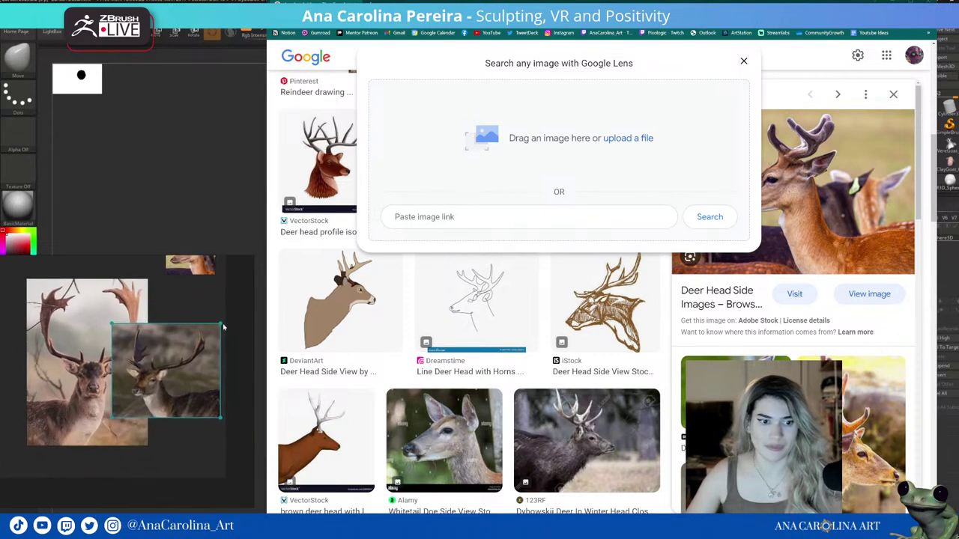
drag(221, 324, 248, 312)
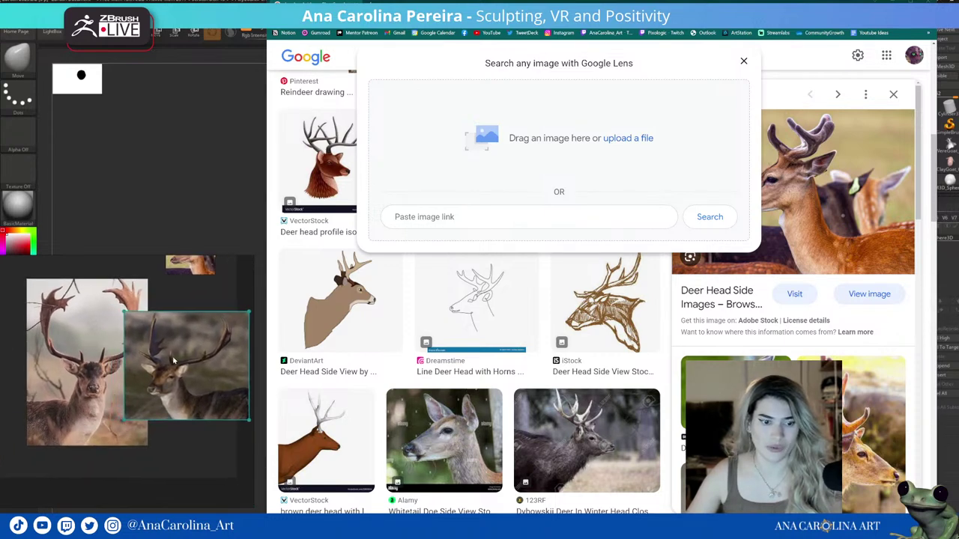
drag(199, 274, 213, 400)
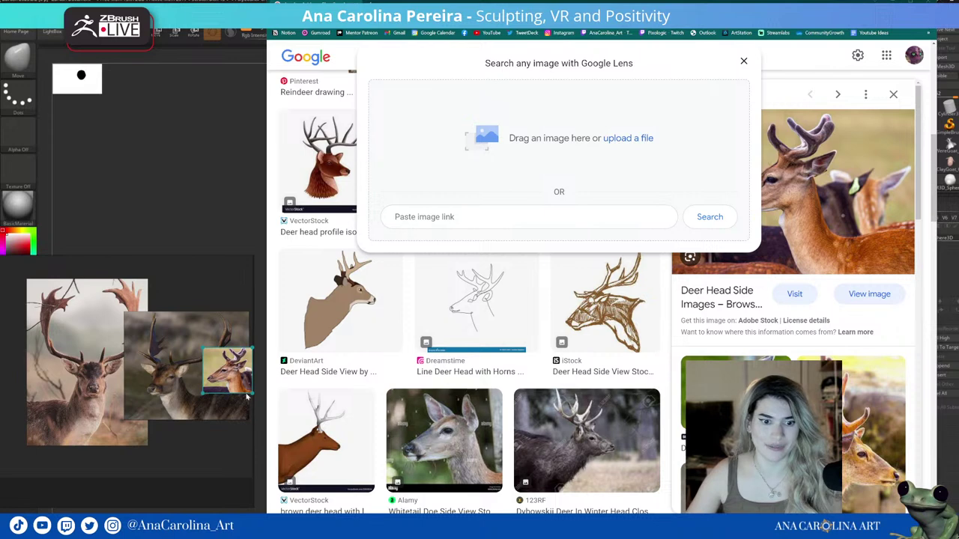
drag(225, 367, 141, 426)
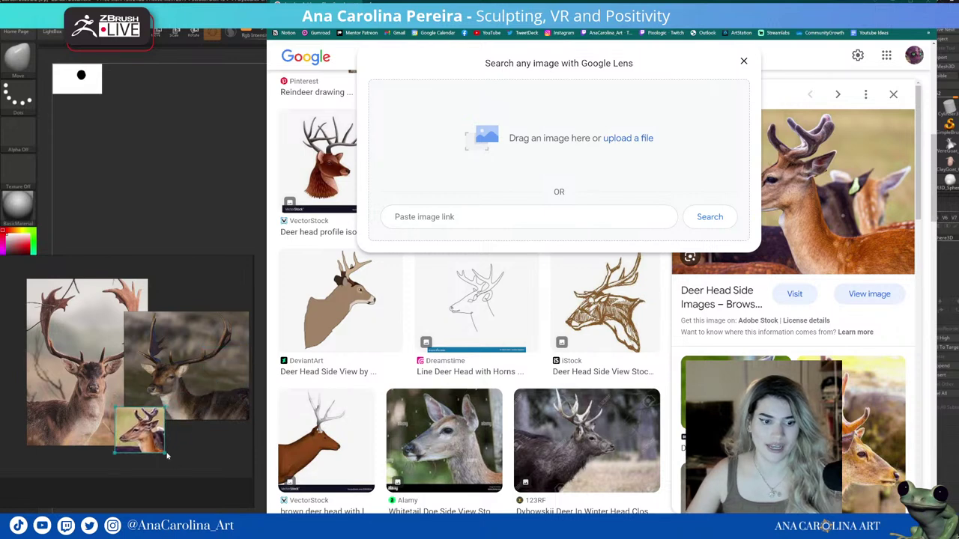
mouse_move(169, 456)
mouse_down()
mouse_move(204, 491)
mouse_move(184, 475)
mouse_up()
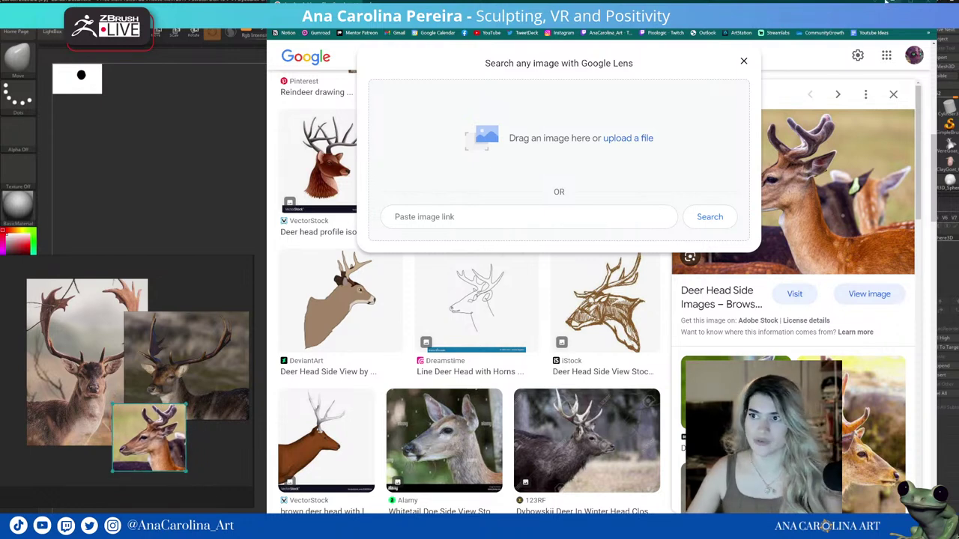
Back in ZBrush, bring the large deer photo forward and shift the middle and small photos.
key(alt+Tab)
scroll(85, 441, up, 3)
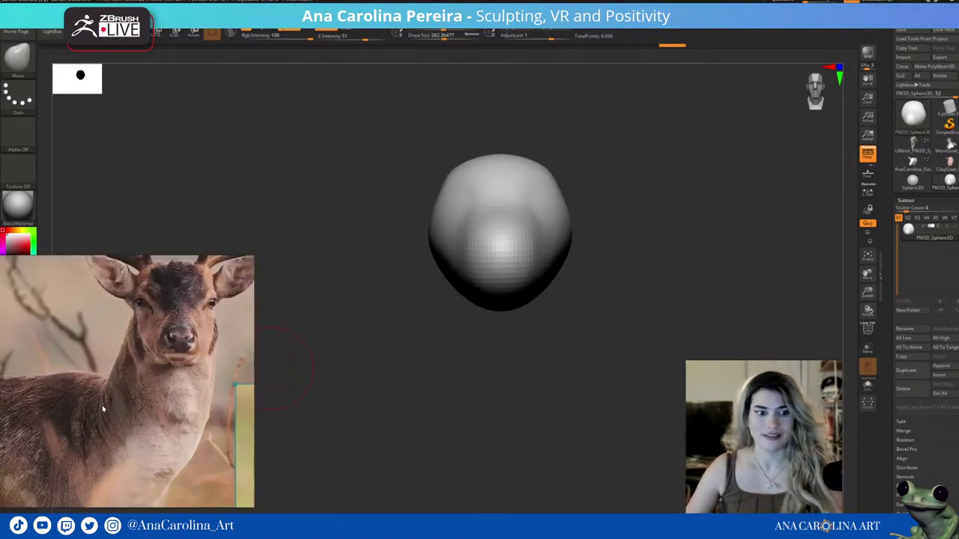
scroll(85, 440, down, 3)
click(112, 419)
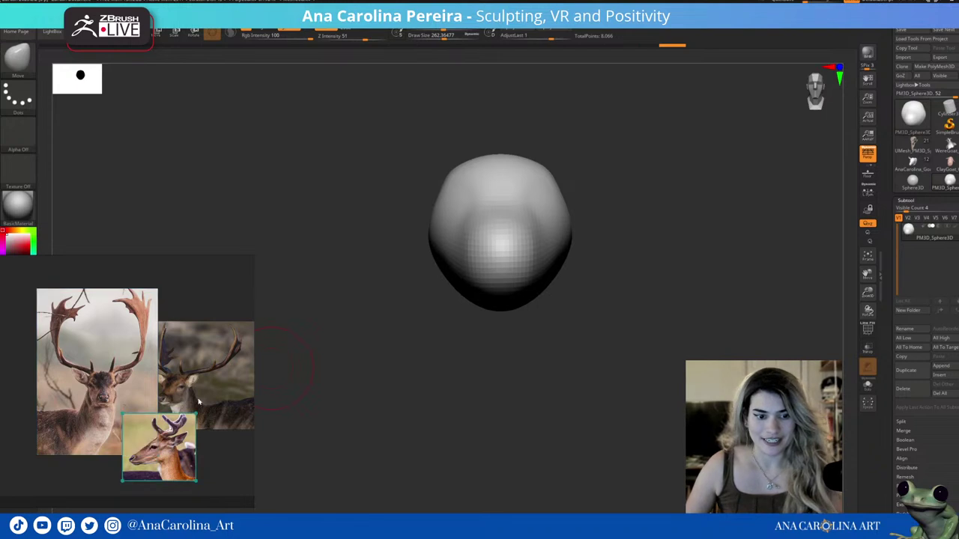
drag(217, 374, 213, 364)
drag(155, 448, 149, 448)
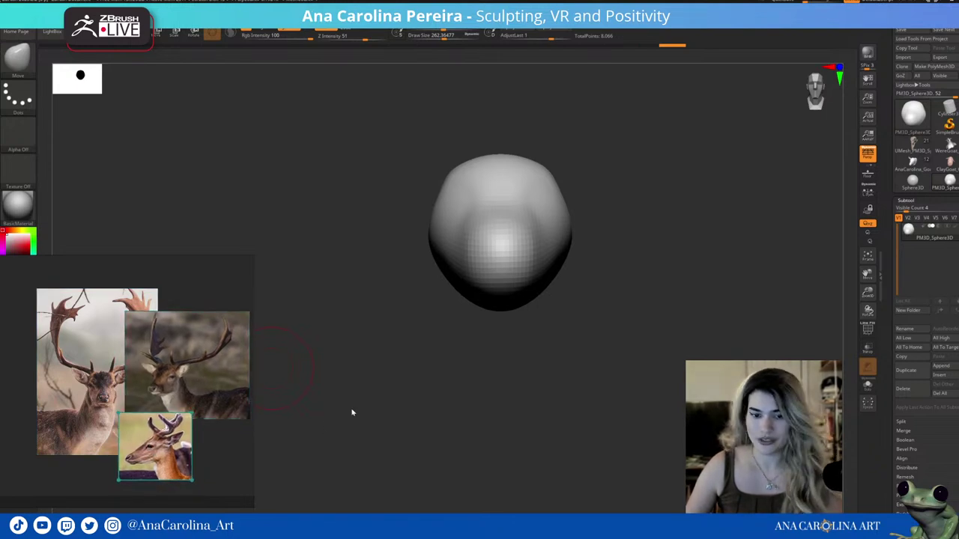
drag(576, 352, 591, 350)
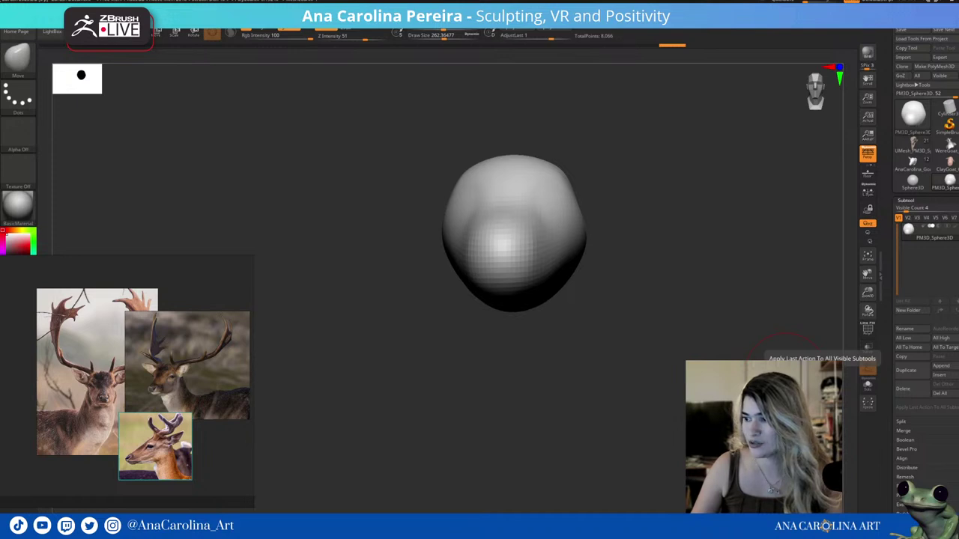
Move the reference window up and right, widen it, and restack the photos.
drag(272, 417, 310, 380)
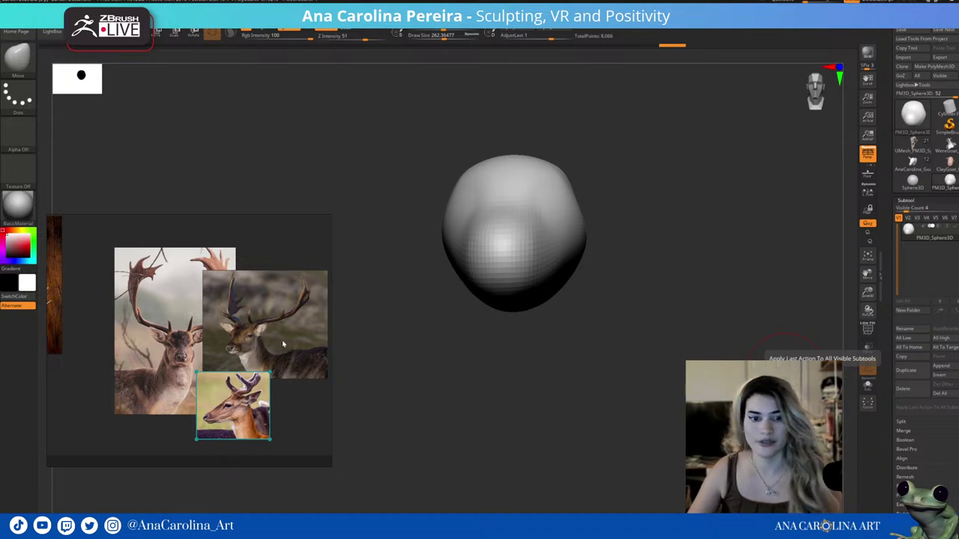
drag(330, 339, 351, 339)
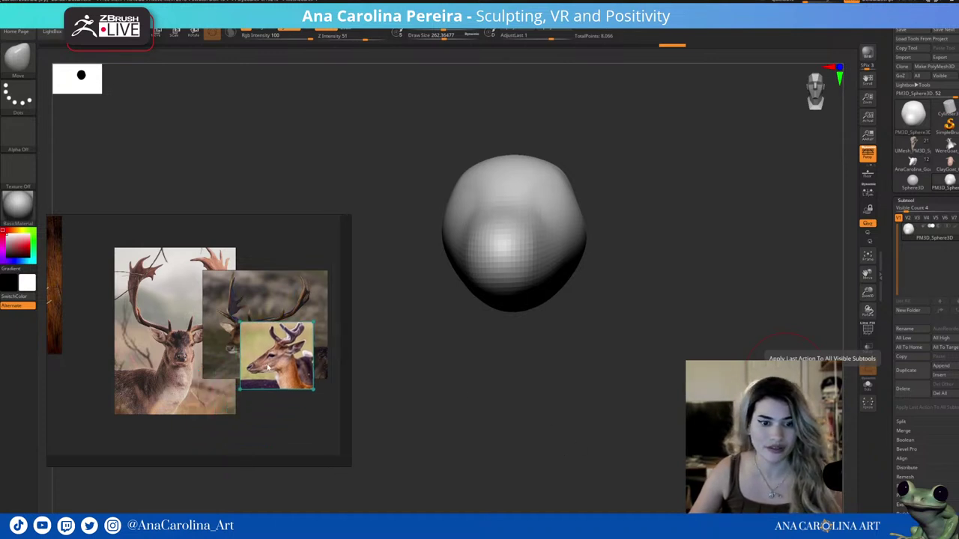
drag(224, 416, 301, 348)
drag(234, 354, 231, 362)
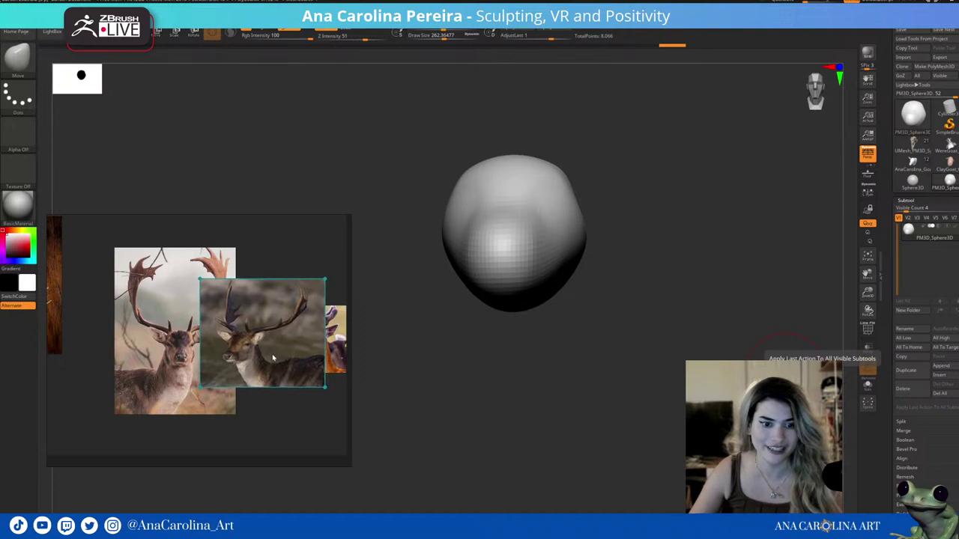
drag(344, 346, 344, 351)
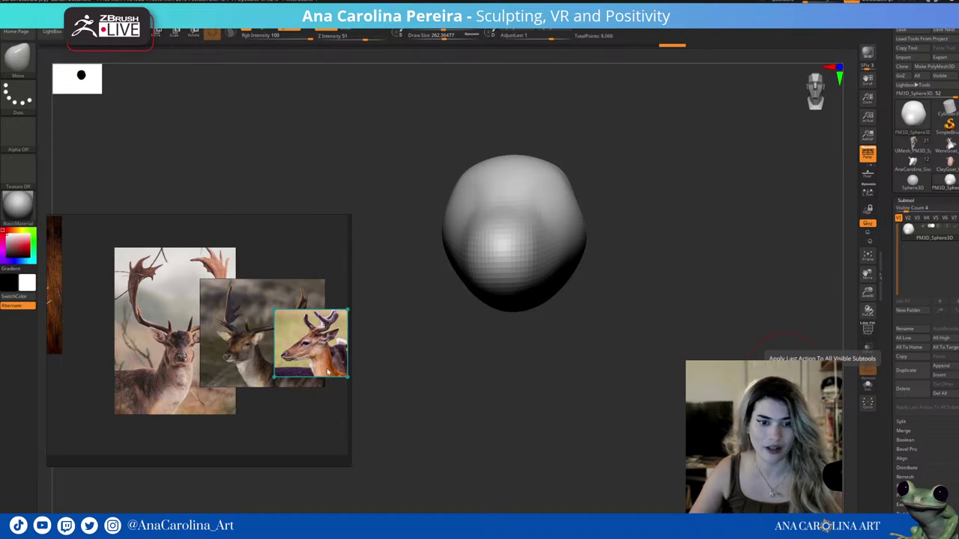
Try the small deer photo at the collage's bottom-left, then return it to the right.
scroll(285, 373, up, 2)
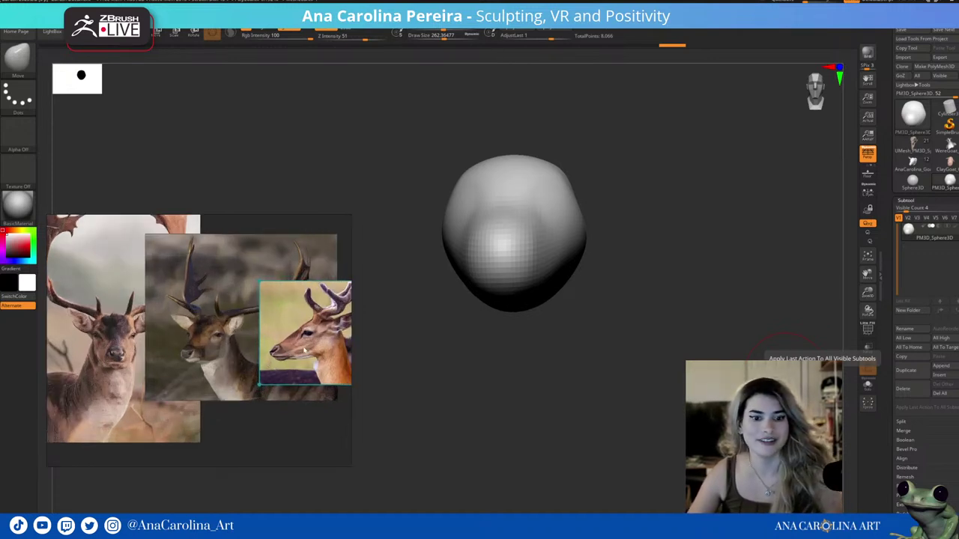
mouse_move(304, 350)
mouse_down()
mouse_move(296, 369)
mouse_move(187, 448)
mouse_up()
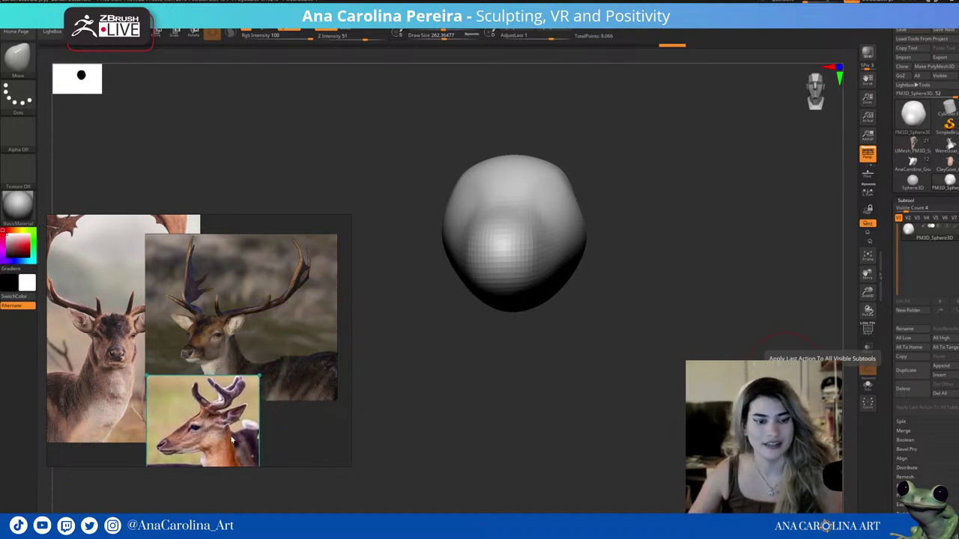
mouse_move(261, 418)
mouse_down()
mouse_move(365, 358)
mouse_move(344, 340)
mouse_up()
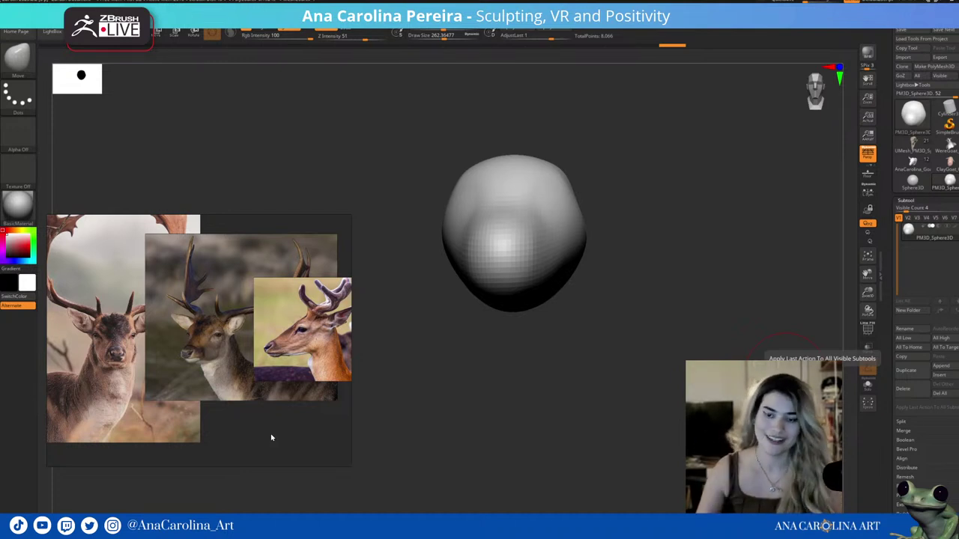
mouse_move(493, 144)
mouse_down()
mouse_move(636, 203)
mouse_move(625, 183)
mouse_up()
Pull the sphere into an elongated blob with the Move brush.
key(b)
key(m)
key(v)
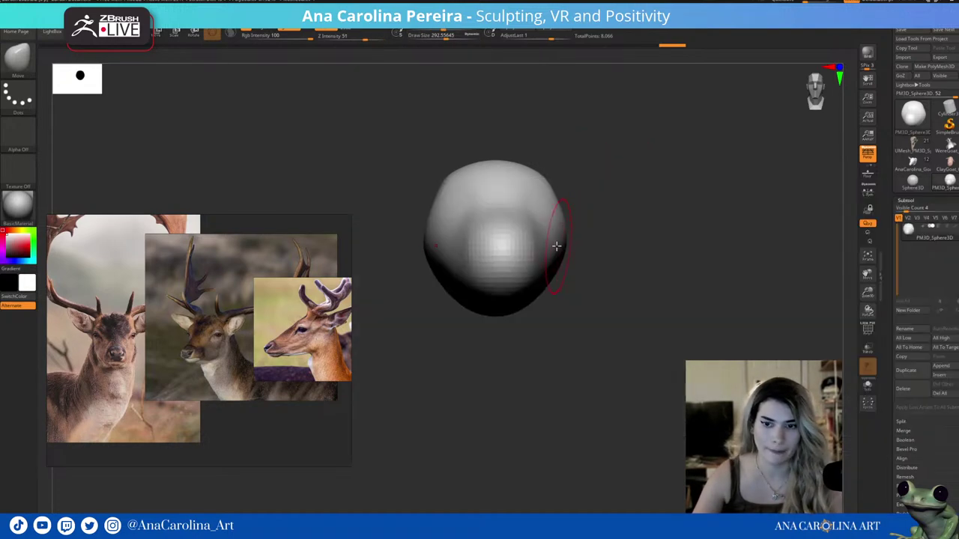
drag(567, 264, 584, 268)
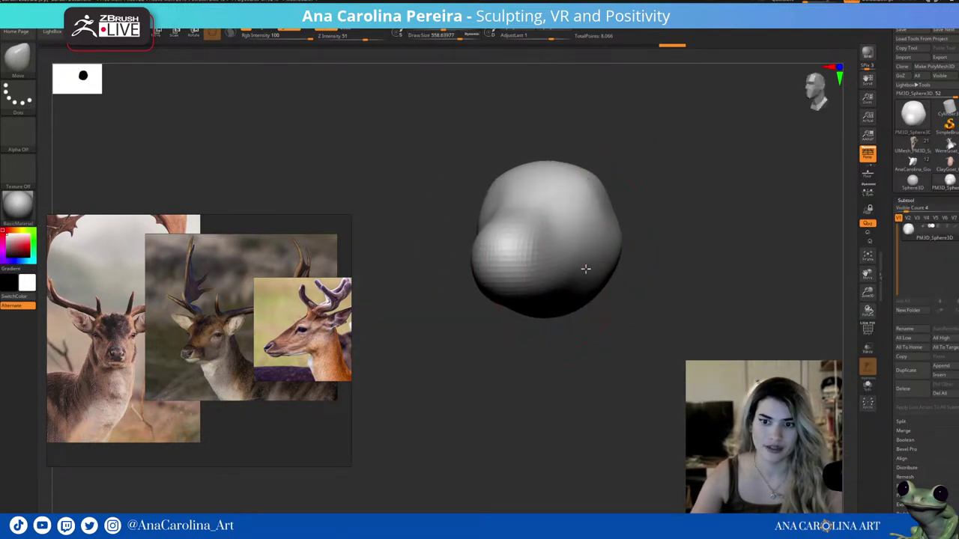
drag(595, 332, 608, 289)
key(space)
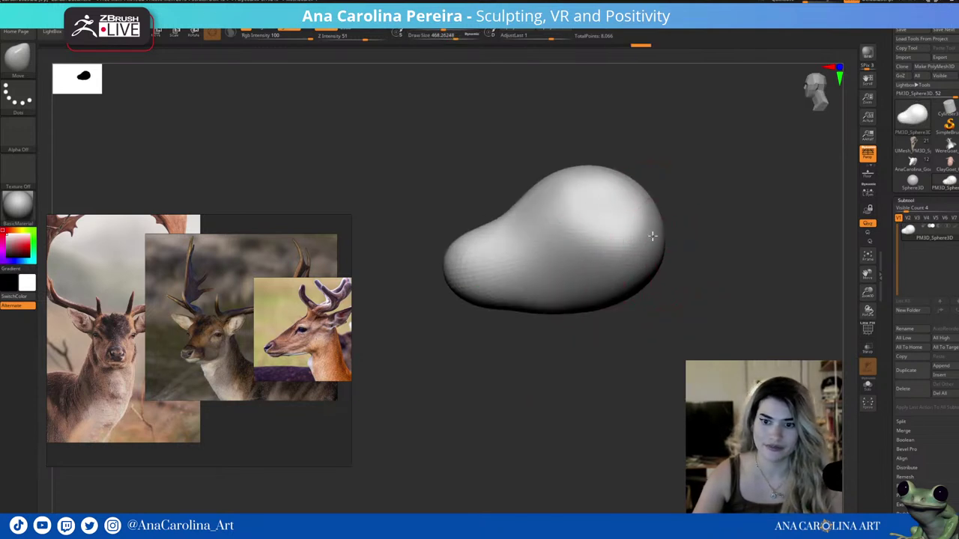
mouse_move(652, 182)
mouse_down()
mouse_move(656, 250)
mouse_move(722, 332)
mouse_move(702, 260)
mouse_move(679, 258)
mouse_move(689, 248)
mouse_up()
Switch to ClayBuildup at size 437, then Pinch with a dotted stroke at size 584.
key(b)
key(c)
key(b)
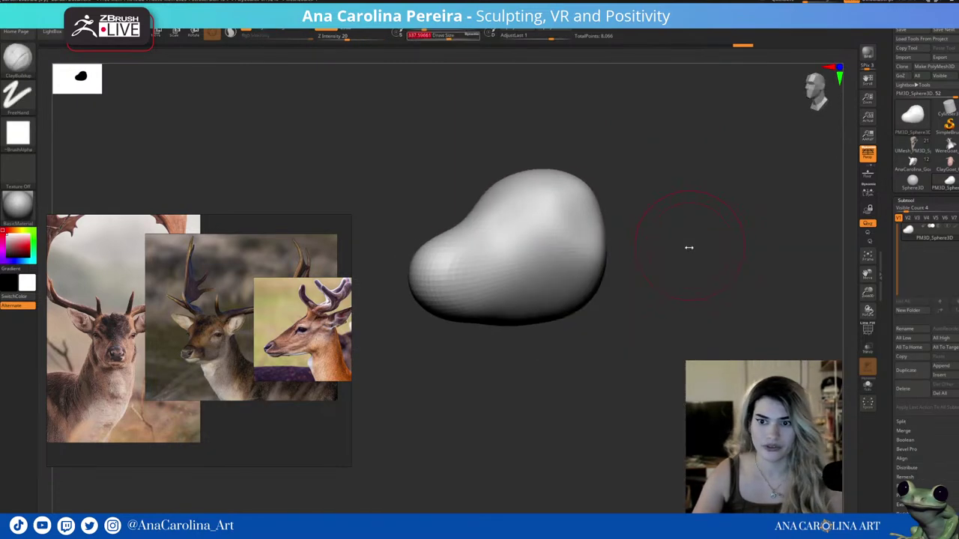
key(space)
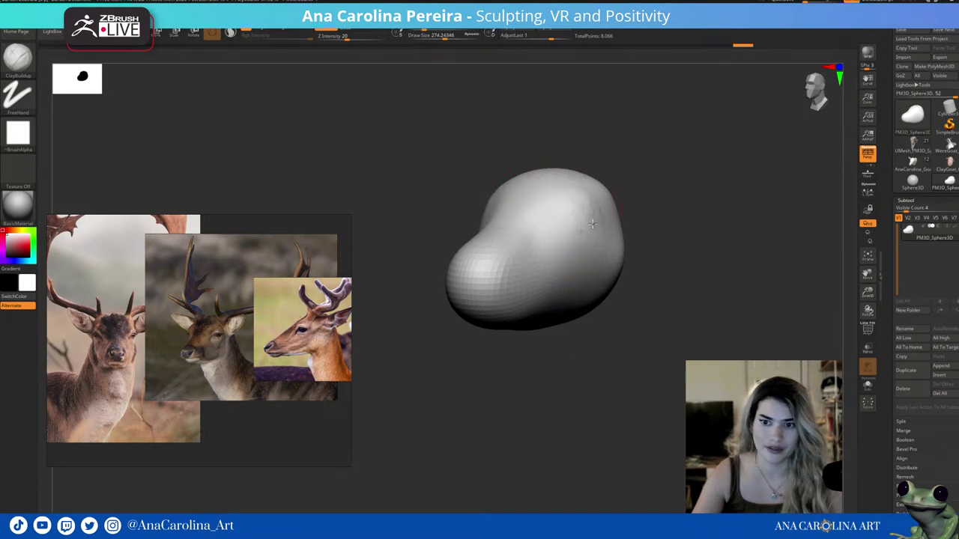
mouse_move(534, 242)
mouse_down()
mouse_move(605, 148)
mouse_move(504, 305)
mouse_up()
key(space)
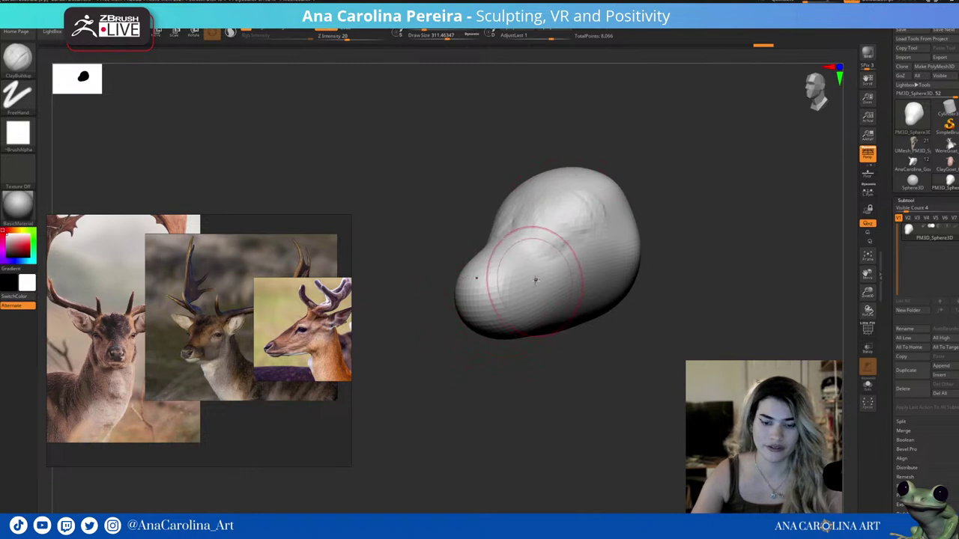
key(space)
mouse_move(522, 345)
mouse_down()
mouse_move(530, 390)
mouse_move(542, 392)
mouse_up()
key(space)
click(559, 452)
key(space)
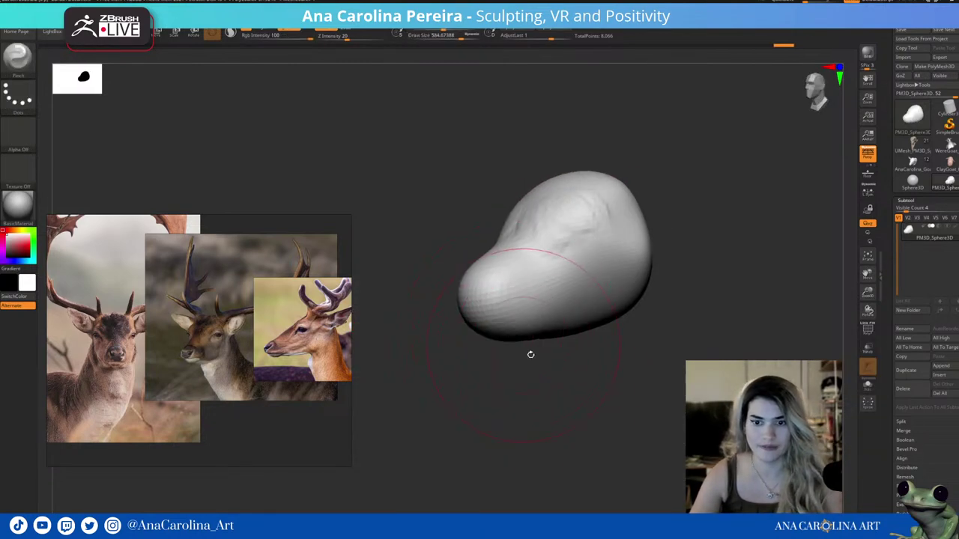
mouse_move(531, 355)
mouse_down()
mouse_move(517, 287)
mouse_move(524, 379)
mouse_move(546, 278)
mouse_move(514, 278)
mouse_move(534, 345)
mouse_move(540, 265)
mouse_up()
Flatten the blob's top-left bump with the Move brush at size 371, then set size 331.
key(b)
key(m)
key(v)
key(space)
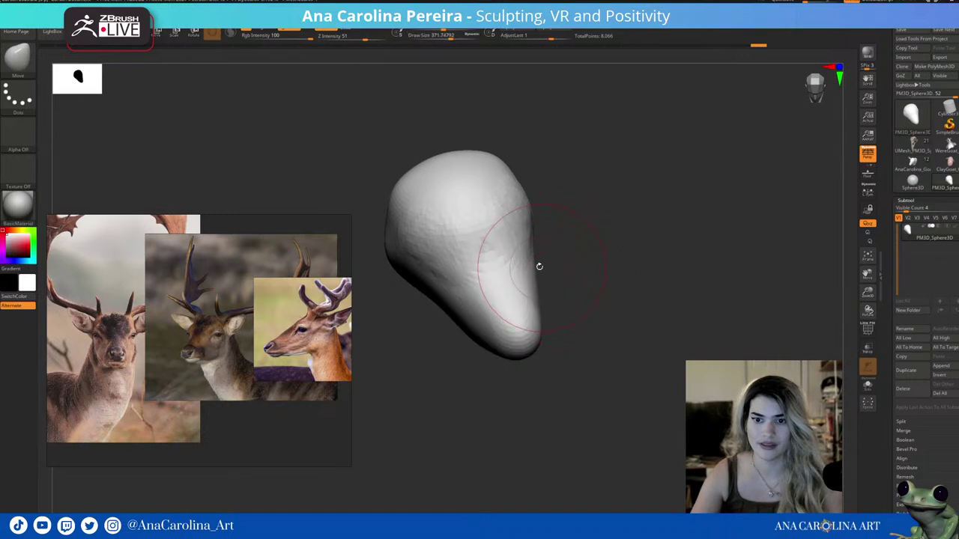
drag(593, 295, 562, 280)
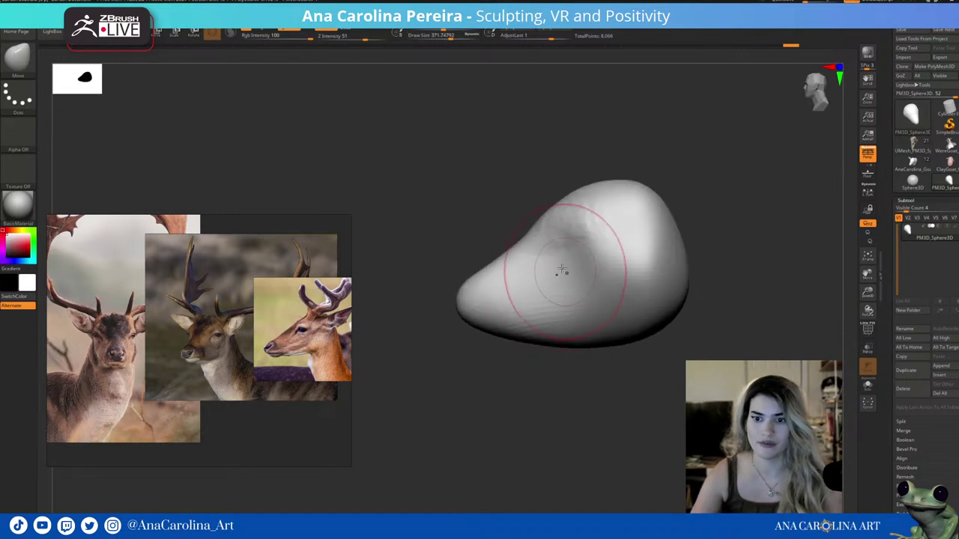
drag(544, 246, 577, 300)
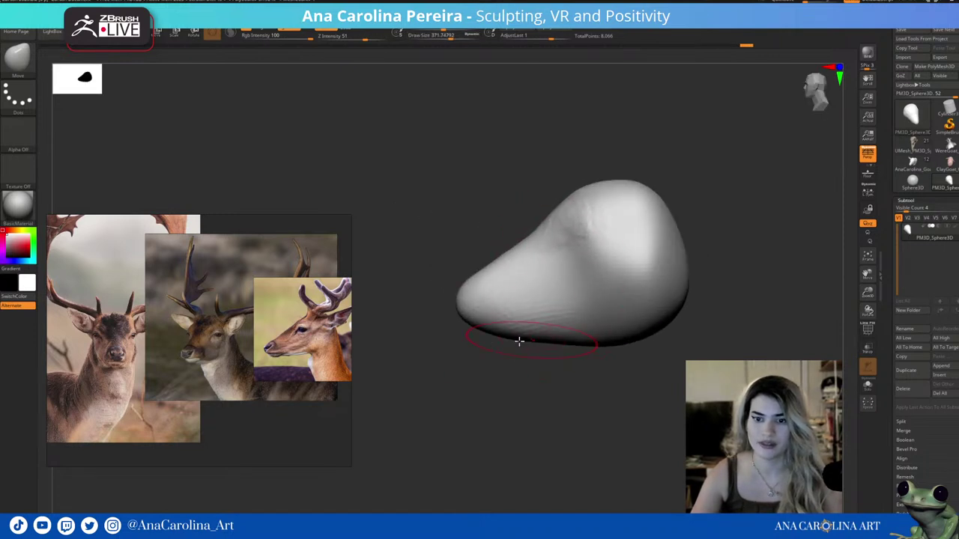
key(space)
drag(494, 312, 483, 332)
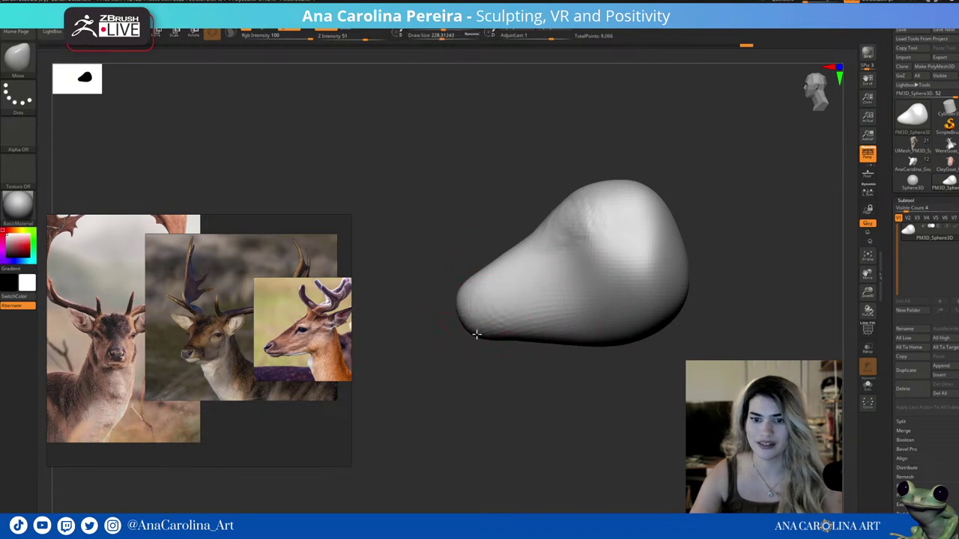
key(space)
mouse_move(565, 336)
mouse_down()
mouse_move(599, 337)
mouse_move(615, 374)
mouse_move(647, 373)
mouse_move(680, 326)
mouse_up()
Build up and smooth the head's right side and lower-left with ClayBuildup.
key(b)
key(c)
key(b)
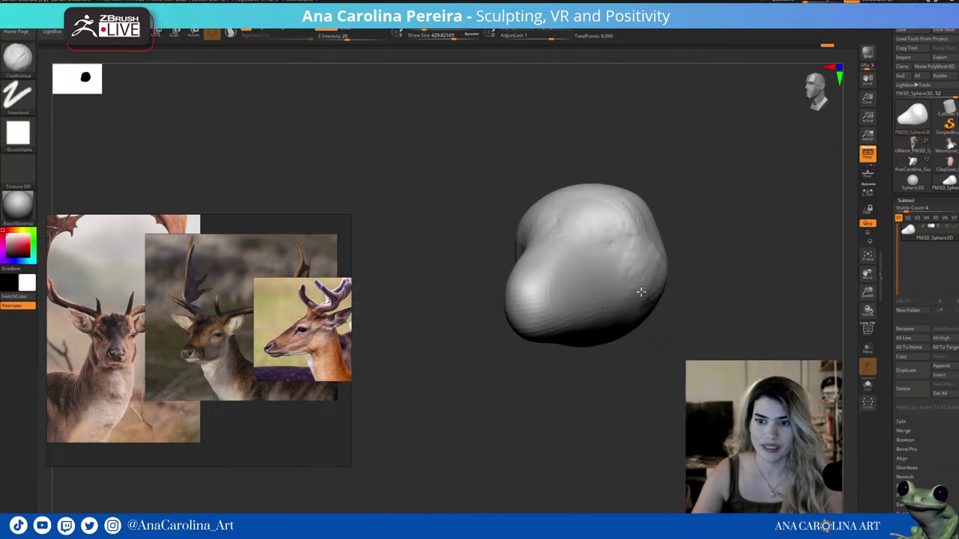
mouse_move(640, 291)
mouse_down()
mouse_move(672, 347)
mouse_move(594, 212)
mouse_up()
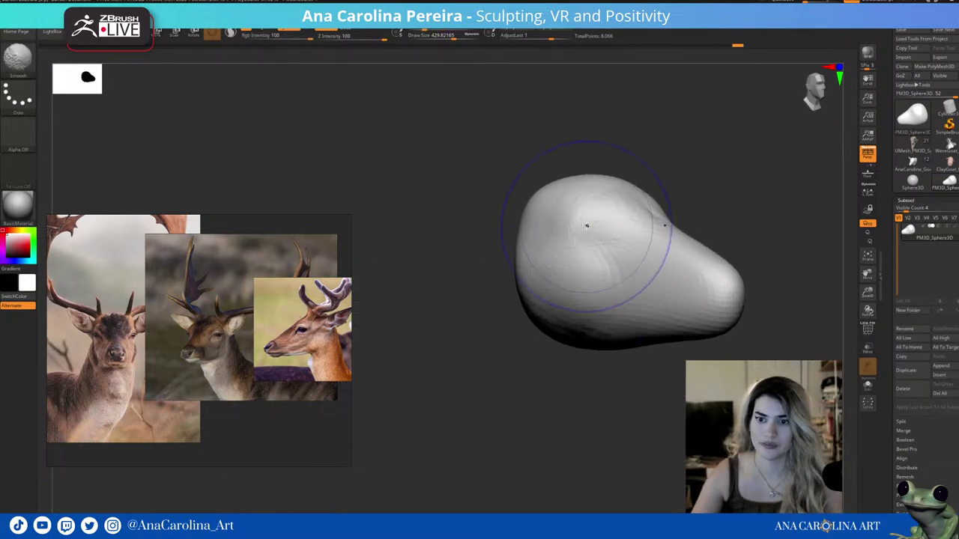
mouse_move(709, 199)
mouse_down()
mouse_move(739, 169)
mouse_move(634, 165)
mouse_move(668, 179)
mouse_move(642, 182)
mouse_move(654, 185)
mouse_up()
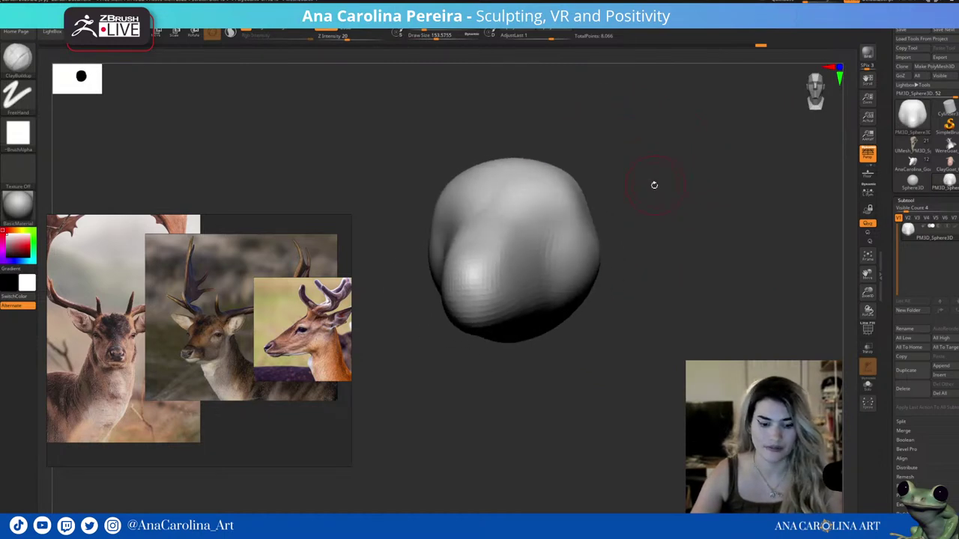
shift+drag(491, 274, 477, 289)
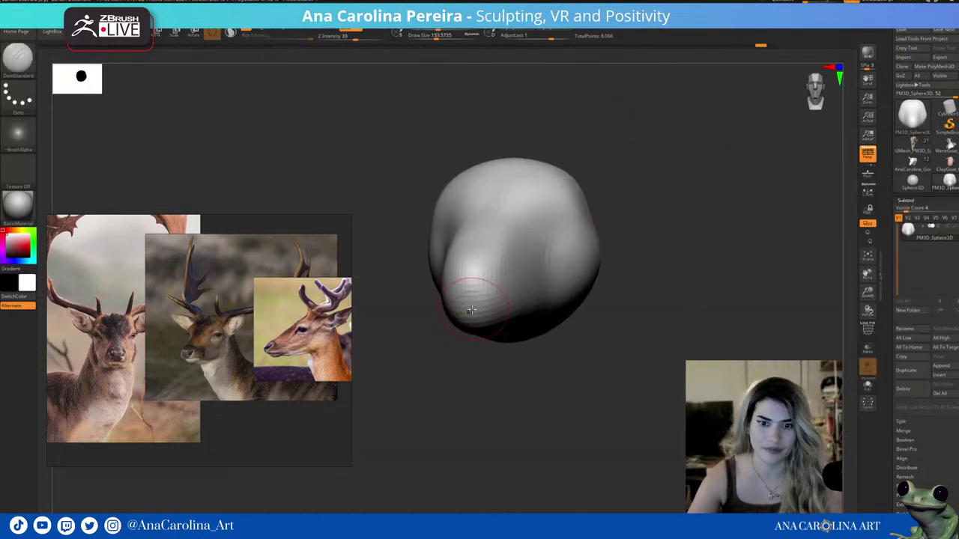
Carve the mouth line along the bottom of the snout.
key(ctrl)
mouse_move(494, 276)
shift+mouse_down()
mouse_move(492, 253)
mouse_move(471, 297)
shift+mouse_up()
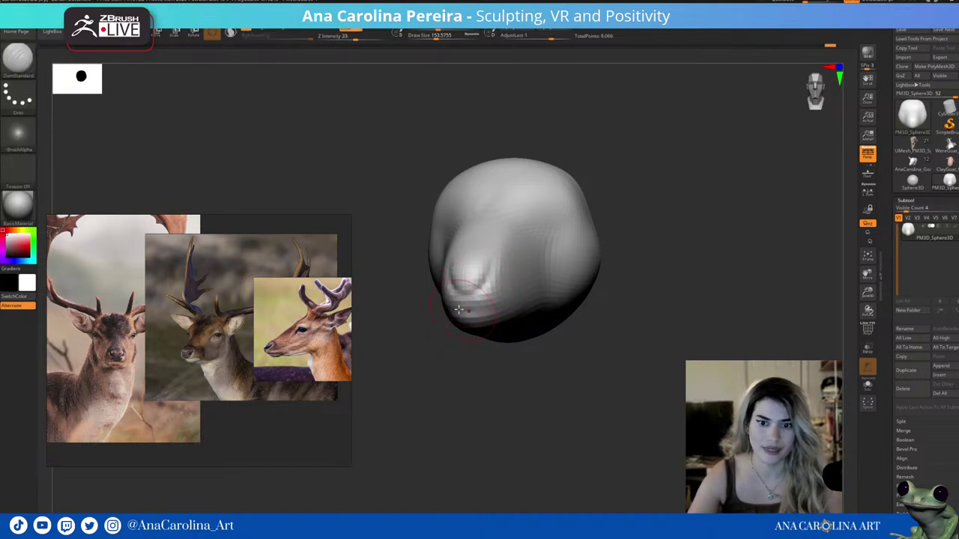
mouse_move(524, 336)
mouse_down()
mouse_move(482, 304)
mouse_move(509, 367)
mouse_move(542, 293)
mouse_up()
mouse_move(550, 343)
mouse_down()
mouse_move(580, 368)
mouse_move(561, 342)
mouse_up()
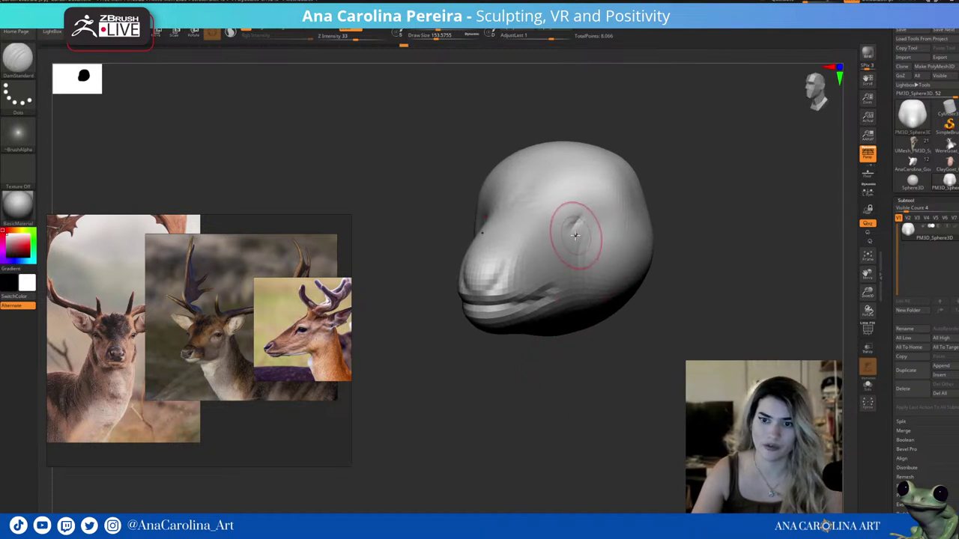
drag(648, 180, 571, 230)
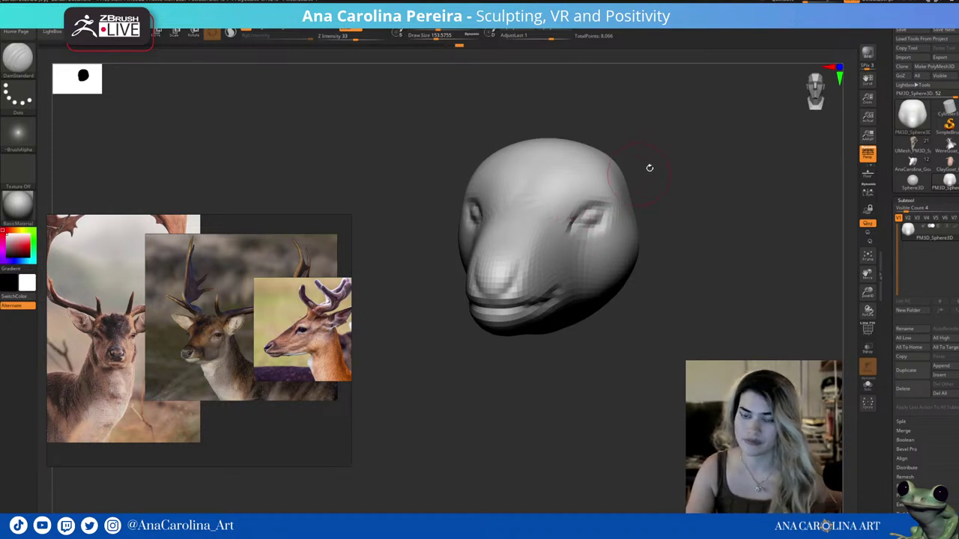
Select the Move brush and enlarge it from 176 to about 274.
mouse_move(649, 168)
mouse_down()
mouse_move(674, 165)
mouse_move(659, 163)
mouse_move(683, 141)
mouse_up()
key(b)
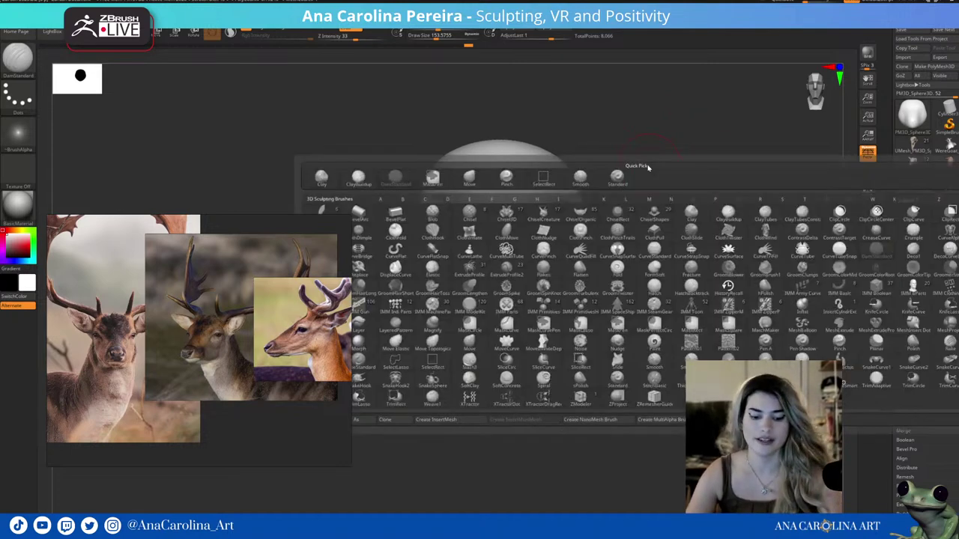
key(m)
key(v)
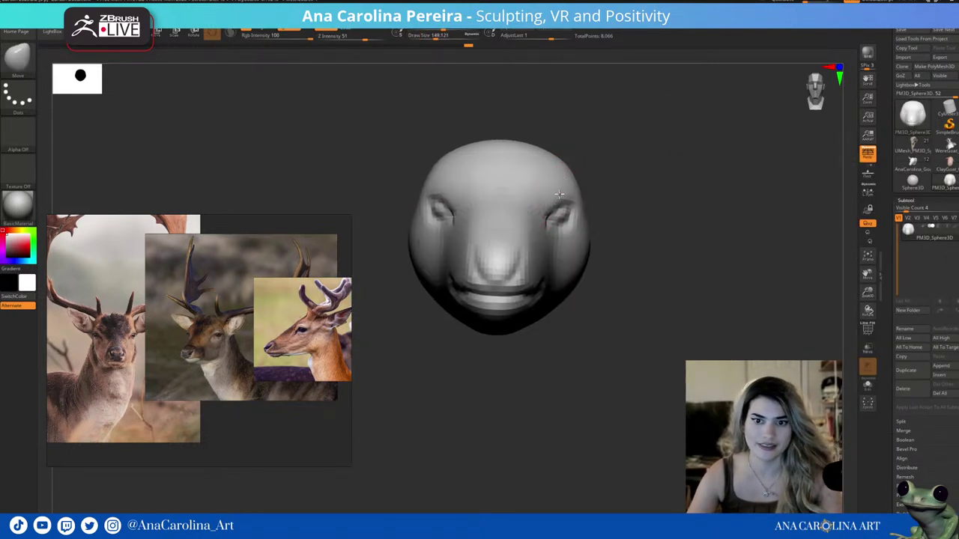
right_click(571, 194)
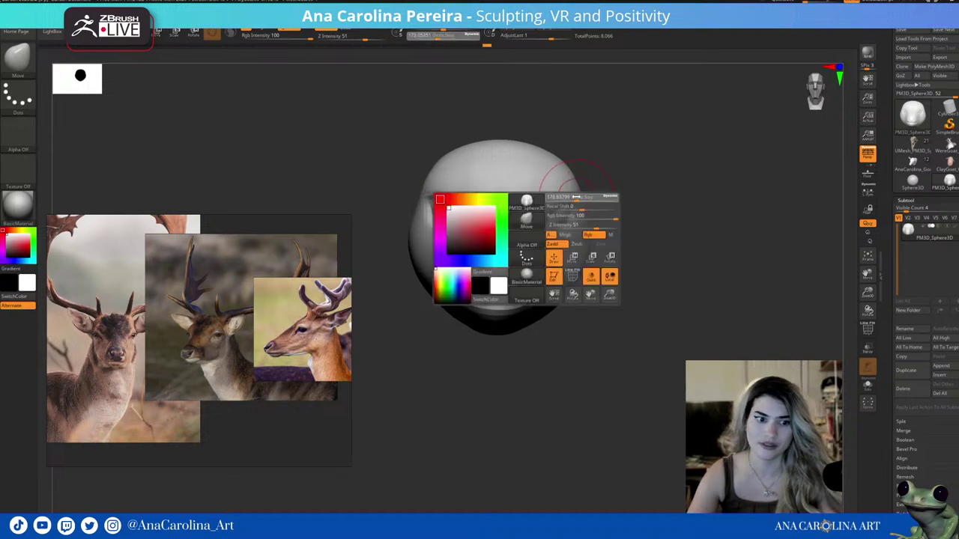
mouse_move(573, 195)
mouse_down()
mouse_move(613, 217)
mouse_move(561, 243)
mouse_up()
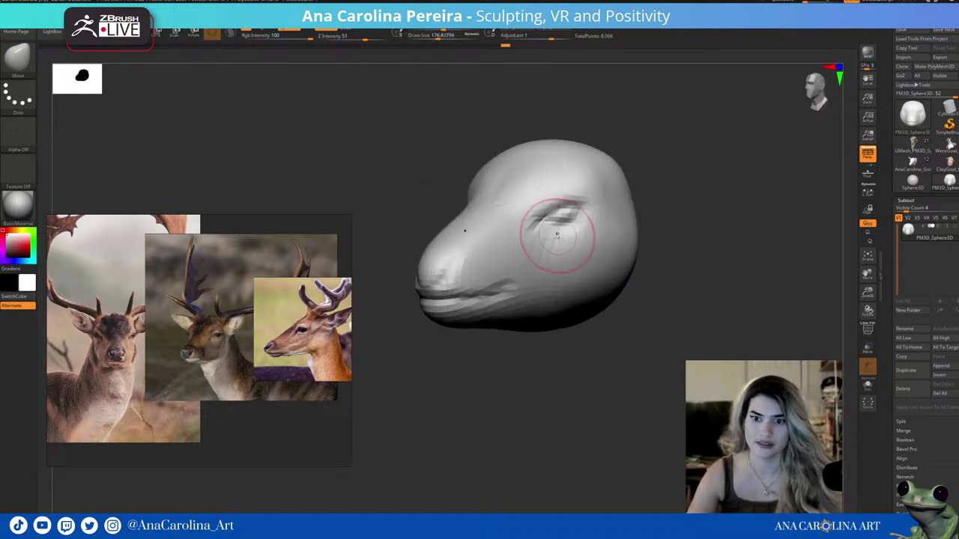
right_click(604, 221)
mouse_move(591, 277)
mouse_down()
mouse_move(622, 277)
mouse_move(552, 280)
mouse_move(642, 222)
mouse_up()
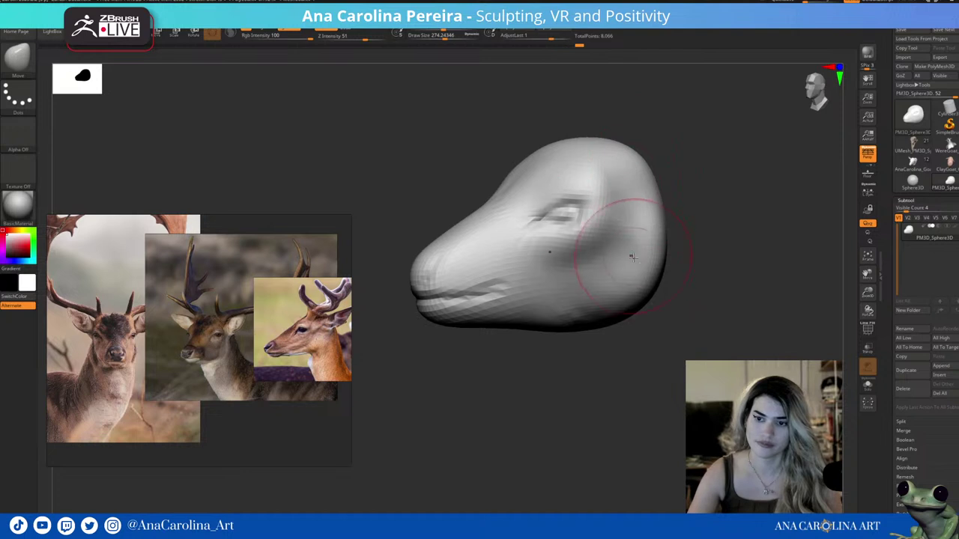
Smooth the head and build up the cheeks with ClayBuildup.
key(shift)
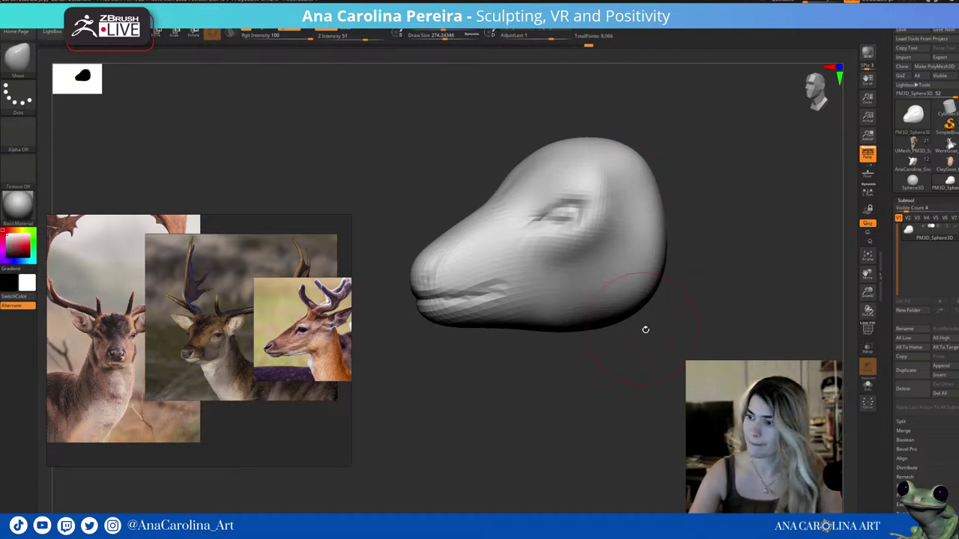
drag(671, 343, 600, 252)
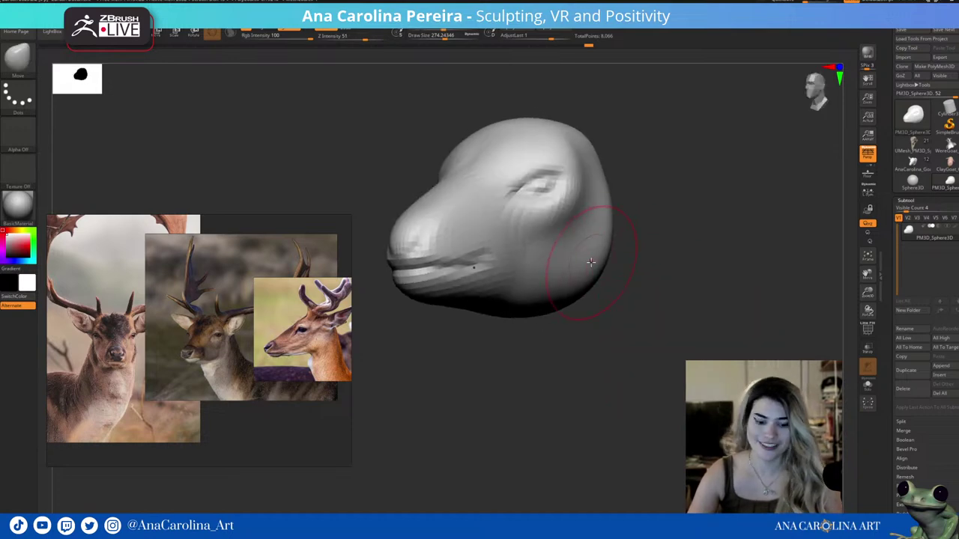
key(b)
key(c)
key(b)
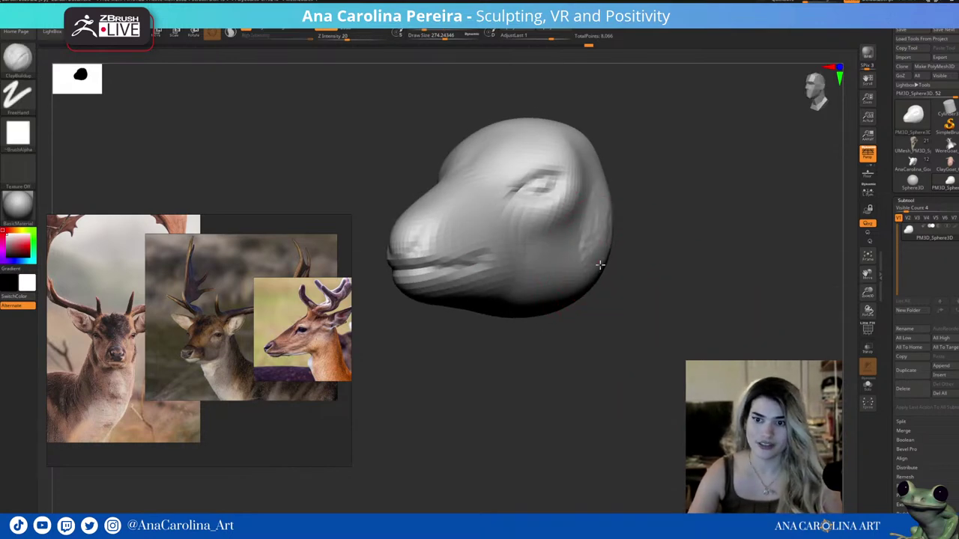
right_drag(572, 240, 577, 314)
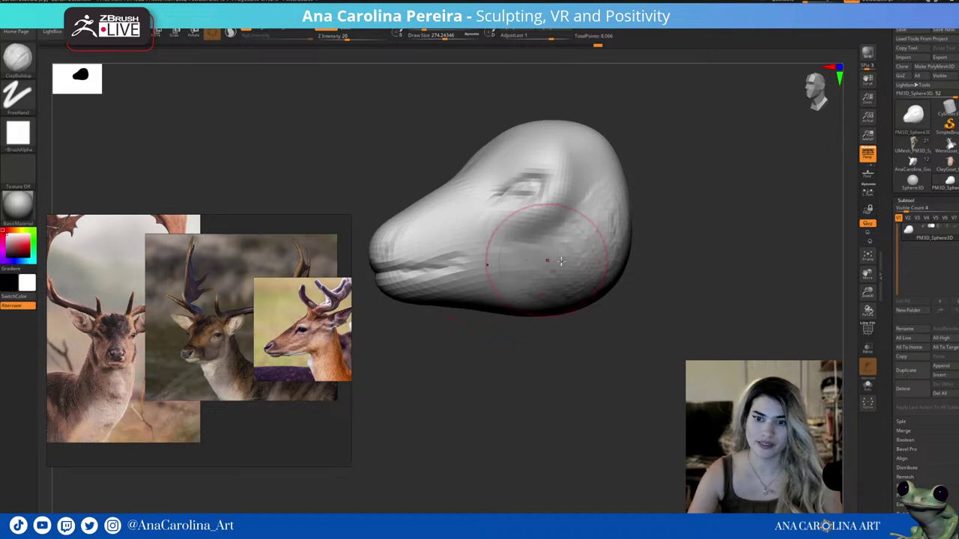
mouse_move(552, 248)
right_down()
mouse_move(559, 347)
mouse_move(610, 322)
mouse_move(552, 317)
mouse_move(535, 180)
right_up()
Round out the top of the skull with an enlarged Move brush.
key(b)
key(m)
key(v)
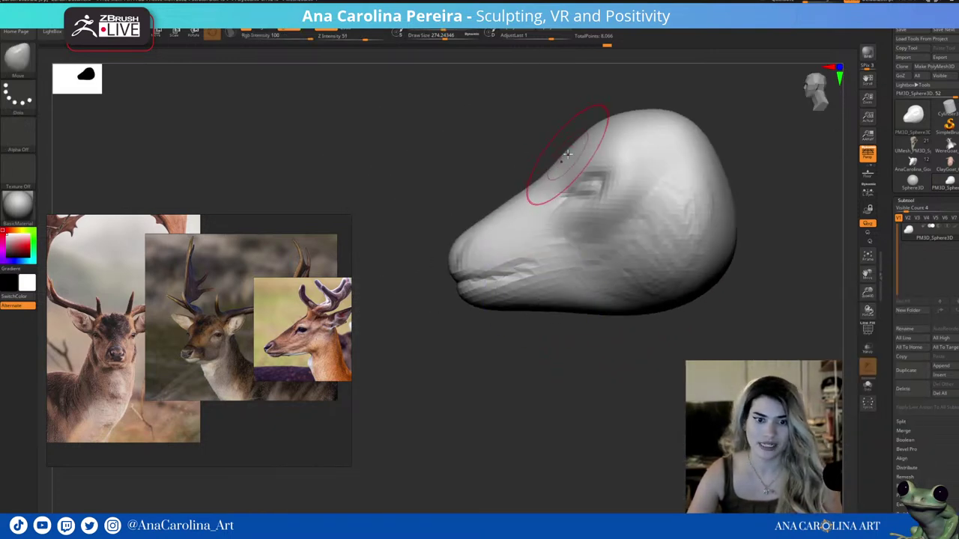
key(])
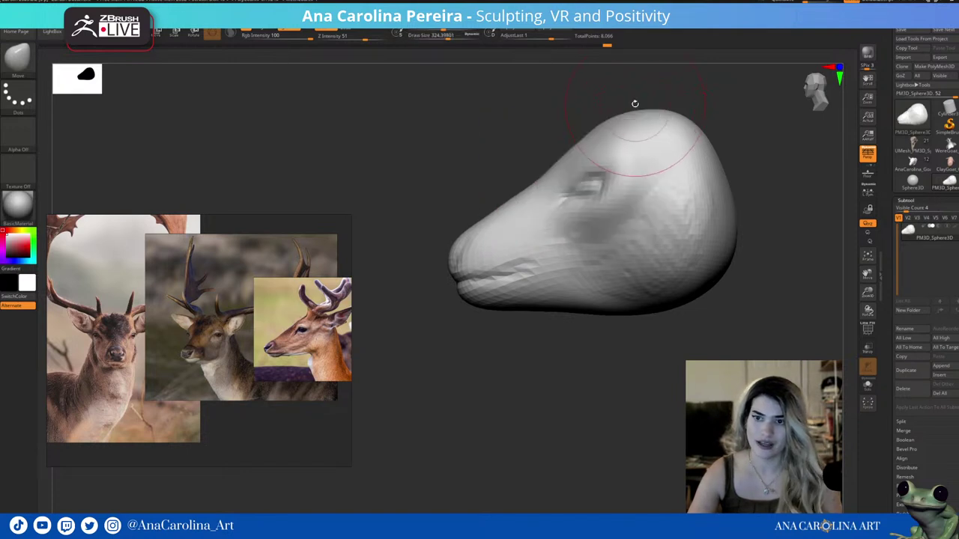
mouse_move(631, 98)
right_down()
mouse_move(593, 135)
mouse_move(627, 134)
right_up()
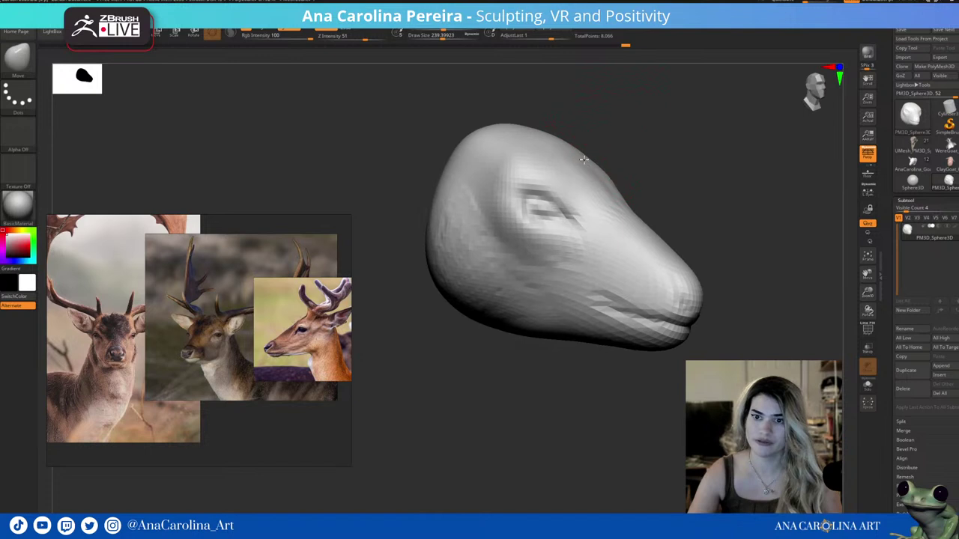
right_drag(584, 160, 569, 144)
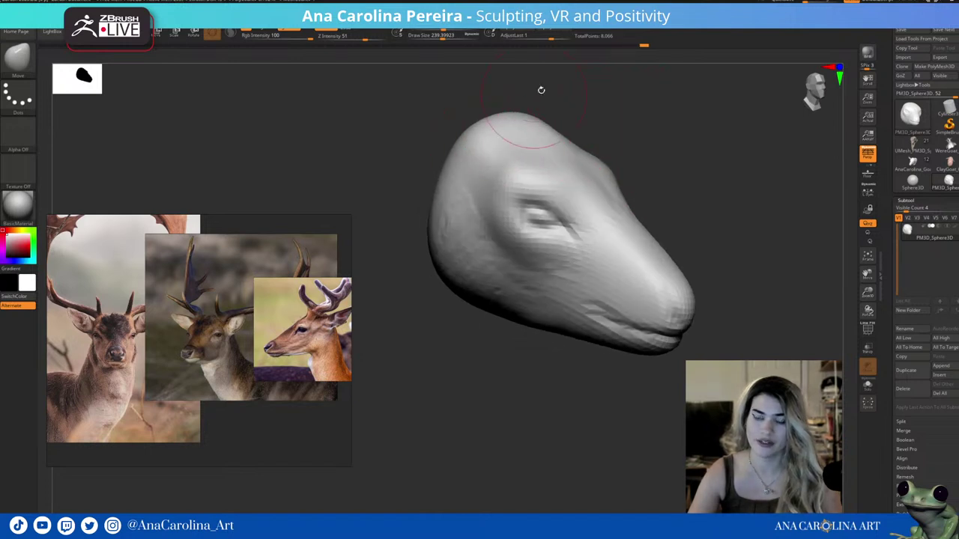
mouse_move(542, 90)
right_down()
mouse_move(572, 97)
mouse_move(637, 154)
mouse_move(631, 200)
mouse_move(717, 163)
mouse_move(488, 266)
right_up()
mouse_move(582, 358)
right_down()
mouse_move(578, 392)
mouse_move(580, 278)
right_up()
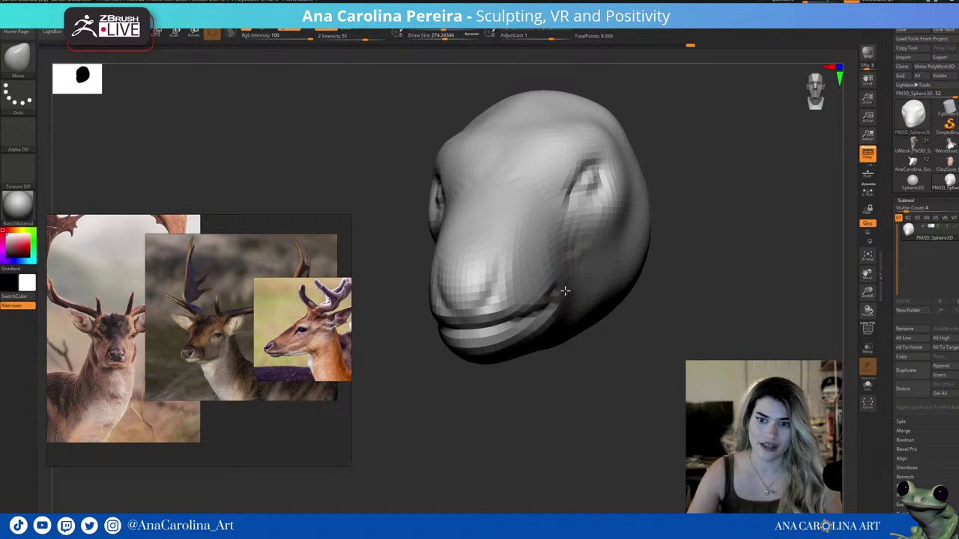
Shape the eye areas from the front at brush size 123, then enlarge to 371.
mouse_move(552, 300)
right_down()
mouse_move(572, 332)
mouse_move(562, 234)
right_up()
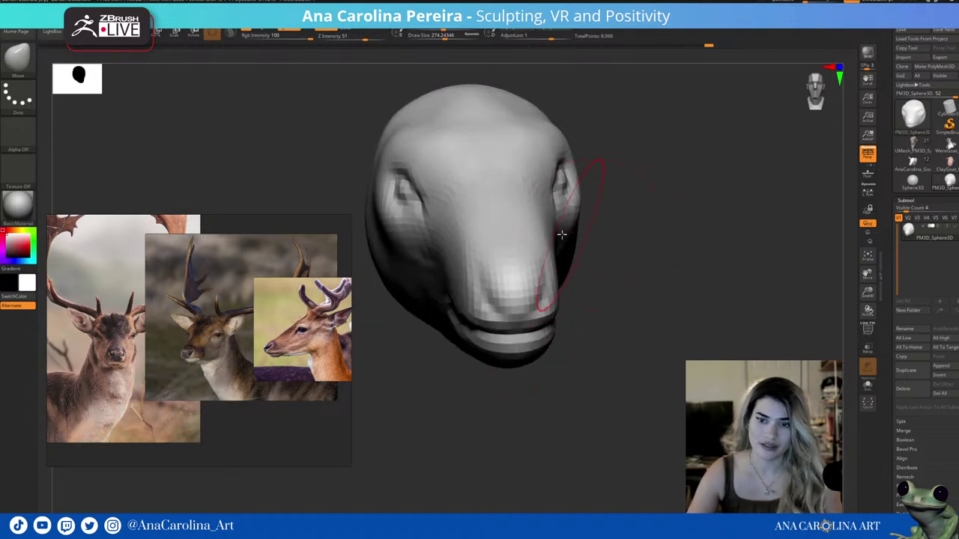
right_drag(506, 206, 603, 216)
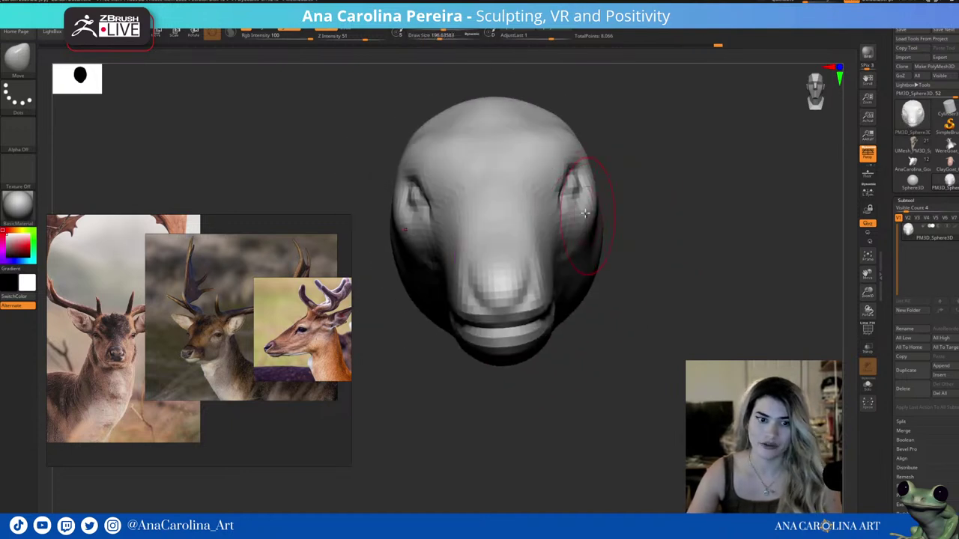
right_drag(617, 182, 554, 198)
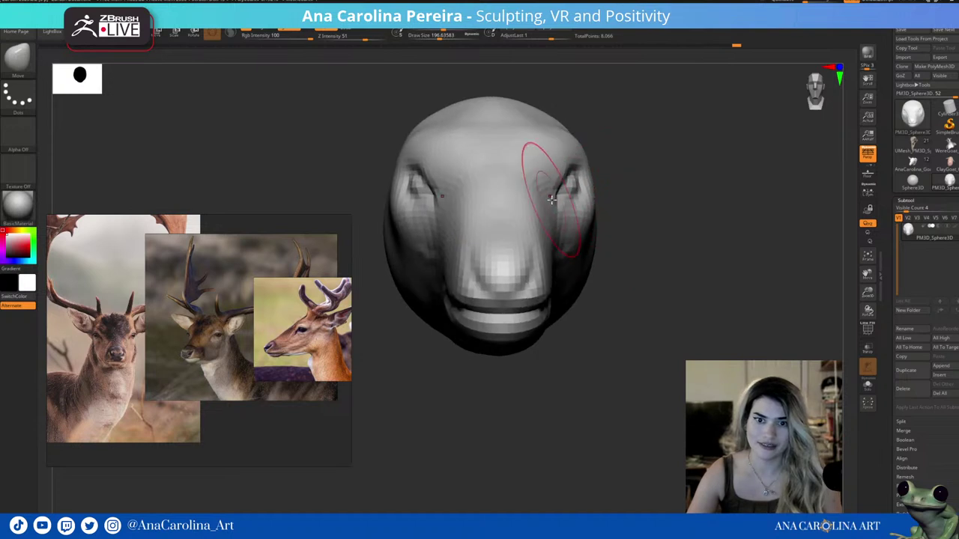
key(space)
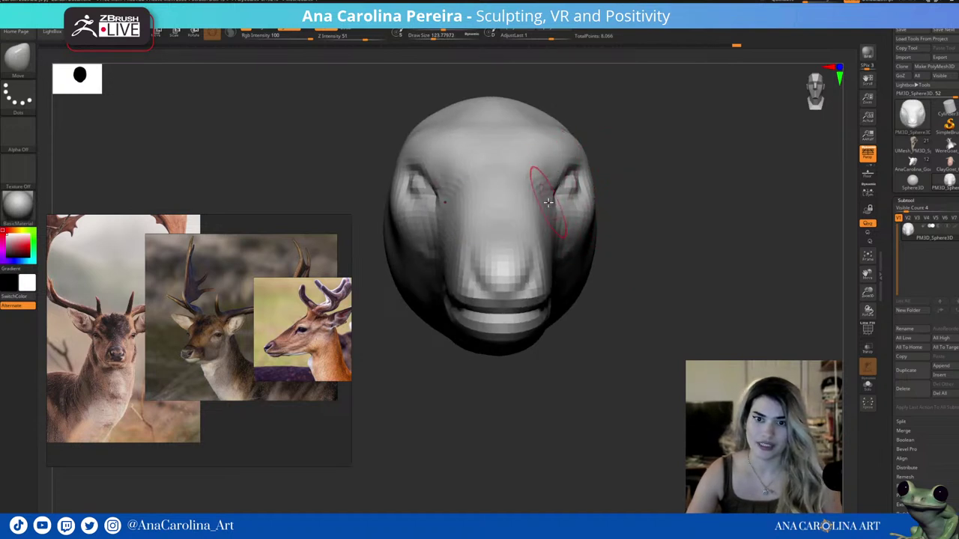
key(space)
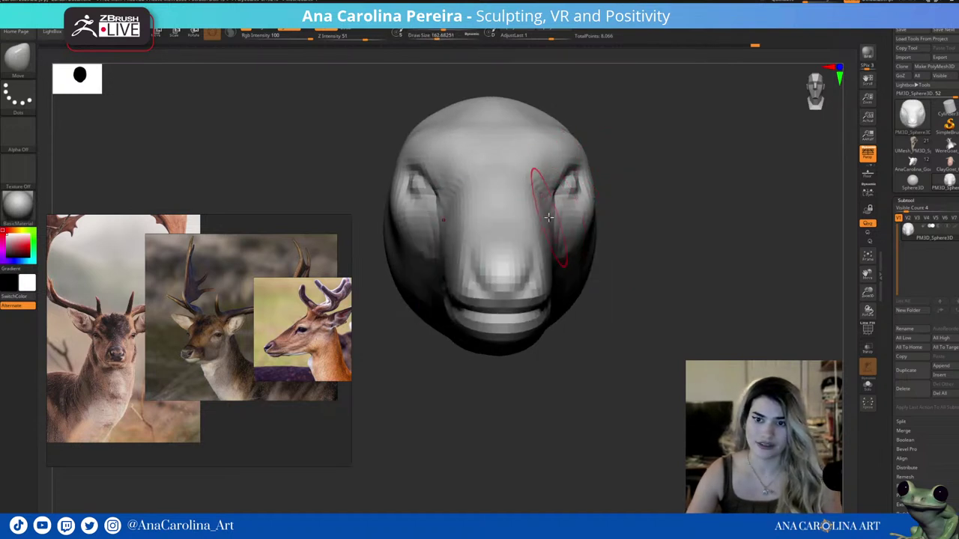
mouse_move(674, 353)
mouse_down()
mouse_move(634, 357)
mouse_move(637, 368)
mouse_move(558, 245)
mouse_up()
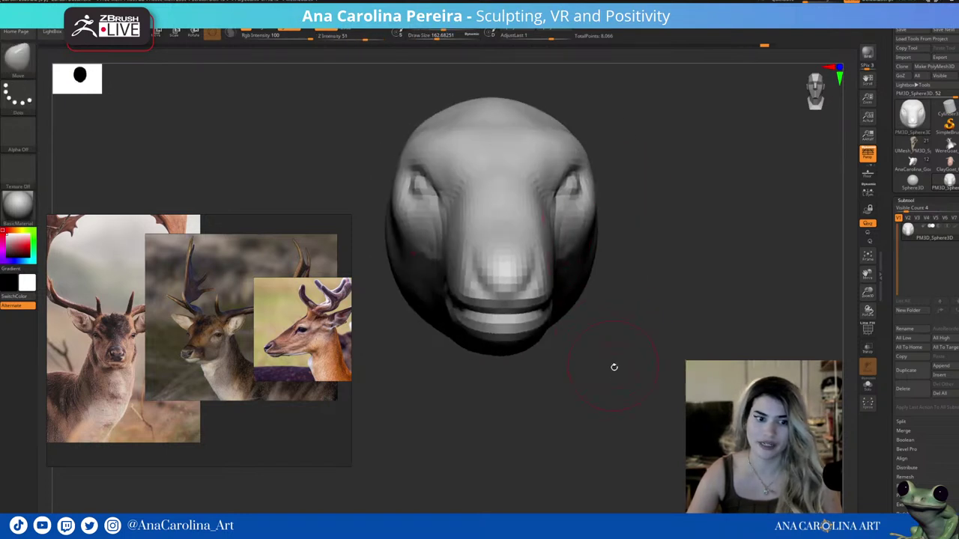
drag(614, 367, 517, 258)
key(space)
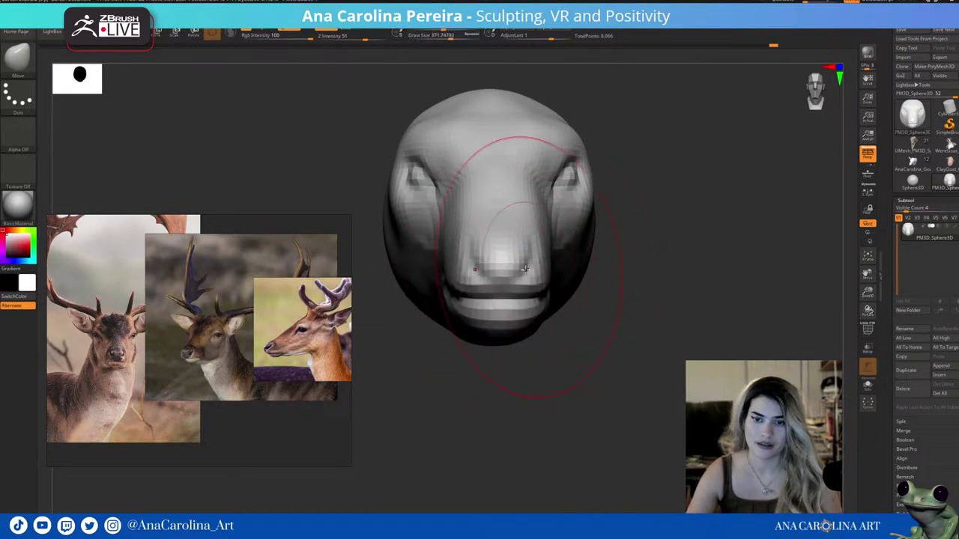
Taper the snout and jaw toward the muzzle with brush sizes 280 and 217.
mouse_move(621, 235)
mouse_down()
mouse_move(614, 284)
mouse_move(534, 219)
mouse_up()
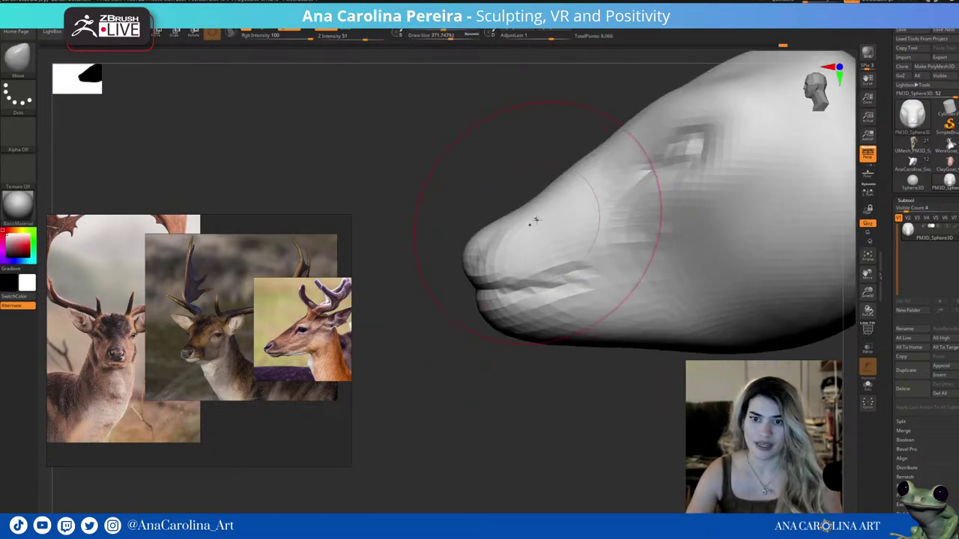
key(space)
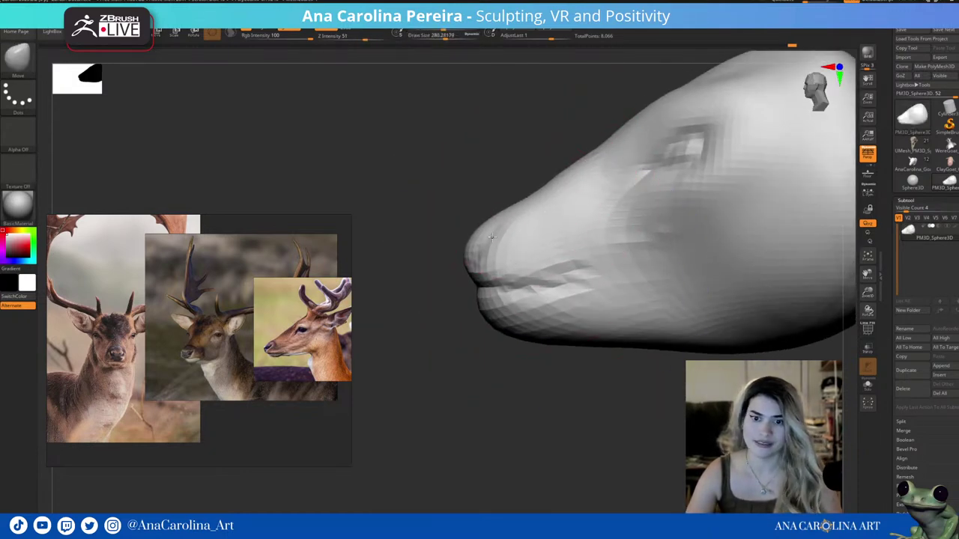
key(space)
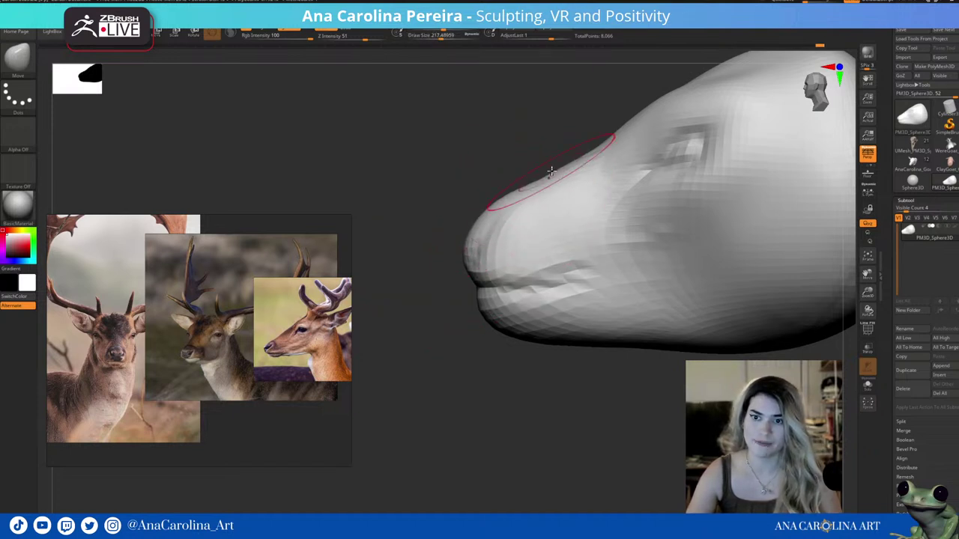
mouse_move(576, 150)
mouse_down()
mouse_move(553, 183)
mouse_move(667, 139)
mouse_move(638, 299)
mouse_up()
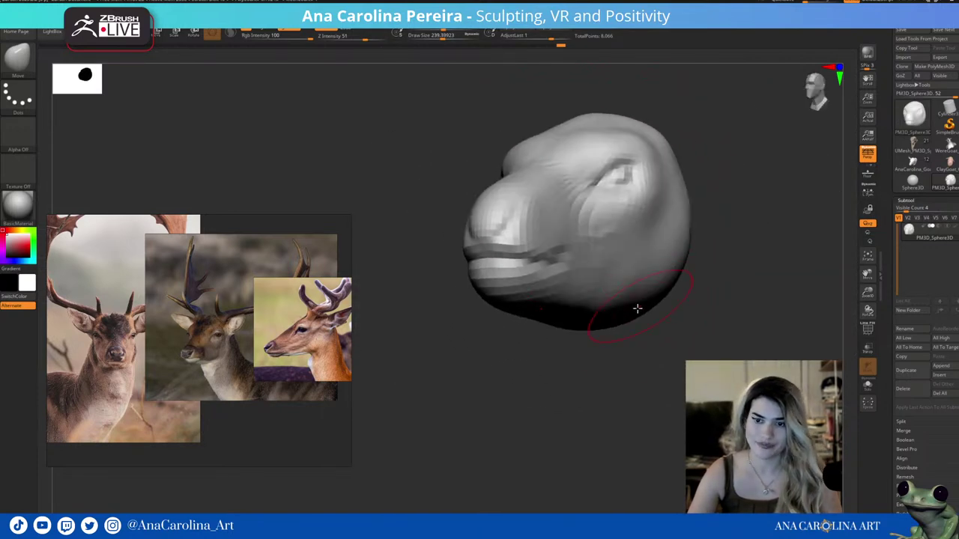
drag(642, 321, 642, 310)
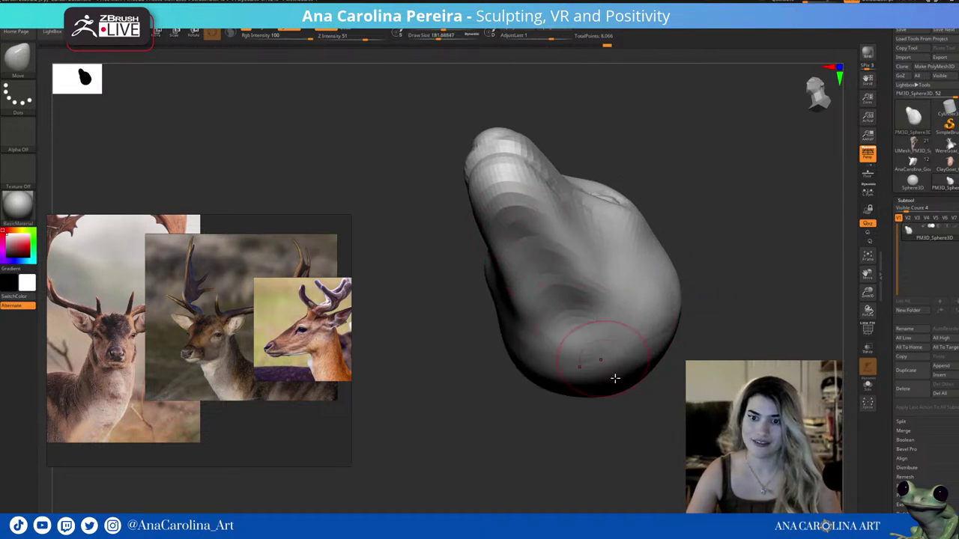
shift+drag(614, 377, 557, 292)
mouse_move(557, 361)
shift+mouse_down()
mouse_move(640, 314)
mouse_move(663, 357)
mouse_move(636, 379)
mouse_move(651, 345)
shift+mouse_up()
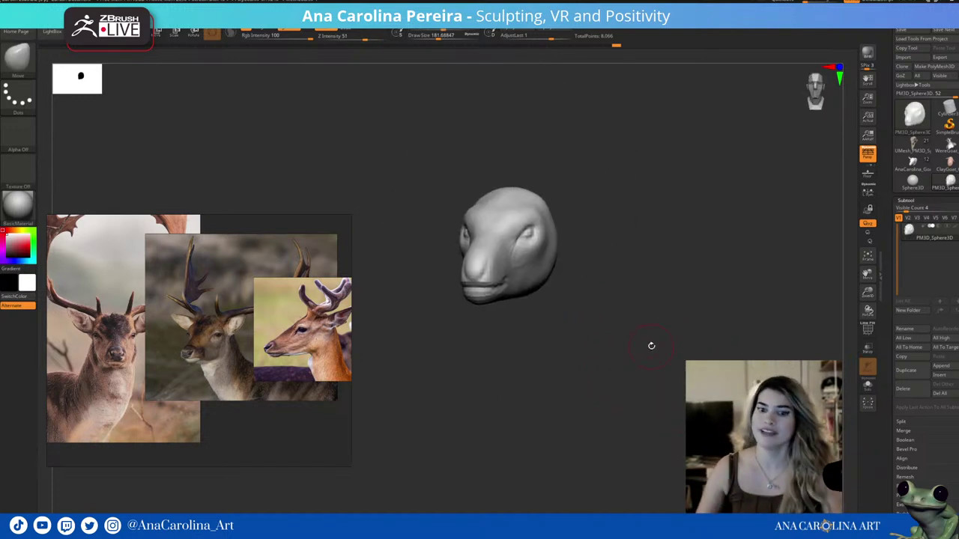
key(b)
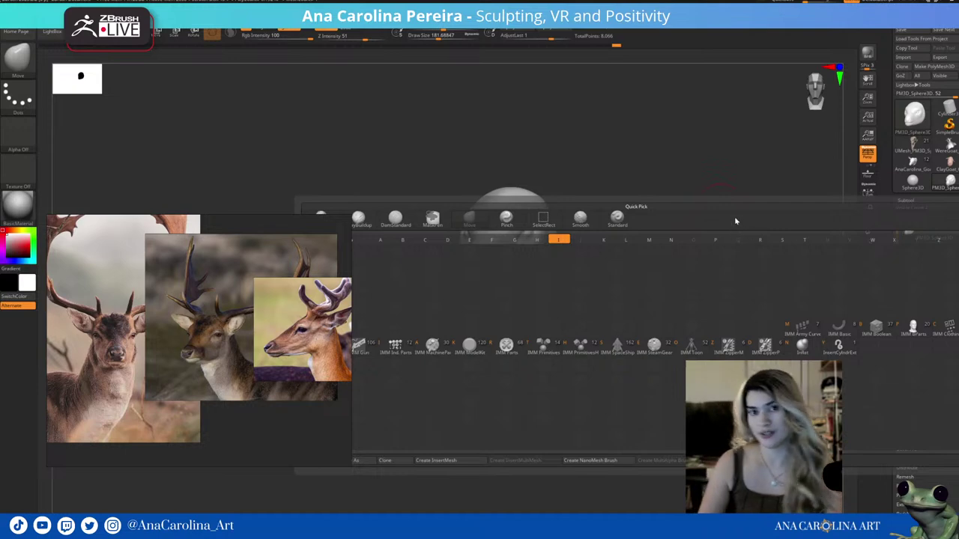
With IMM Primitives selected, move both ear spheres inward toward the head using the gizmo.
key(b)
key(Escape)
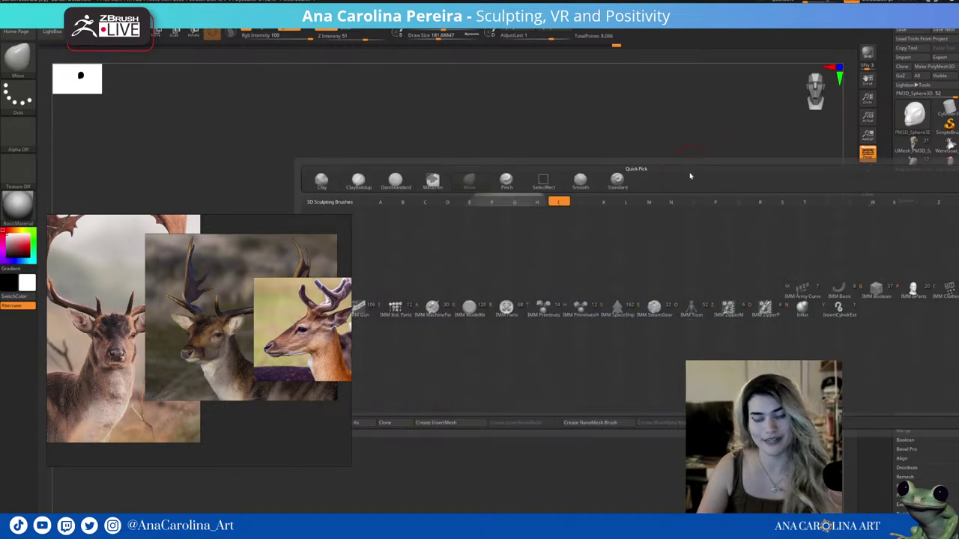
key(b)
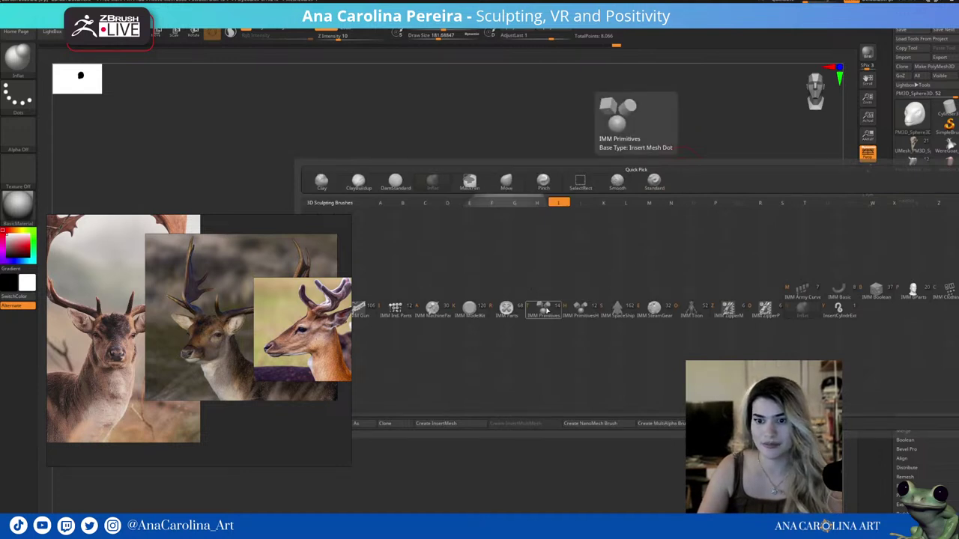
click(547, 310)
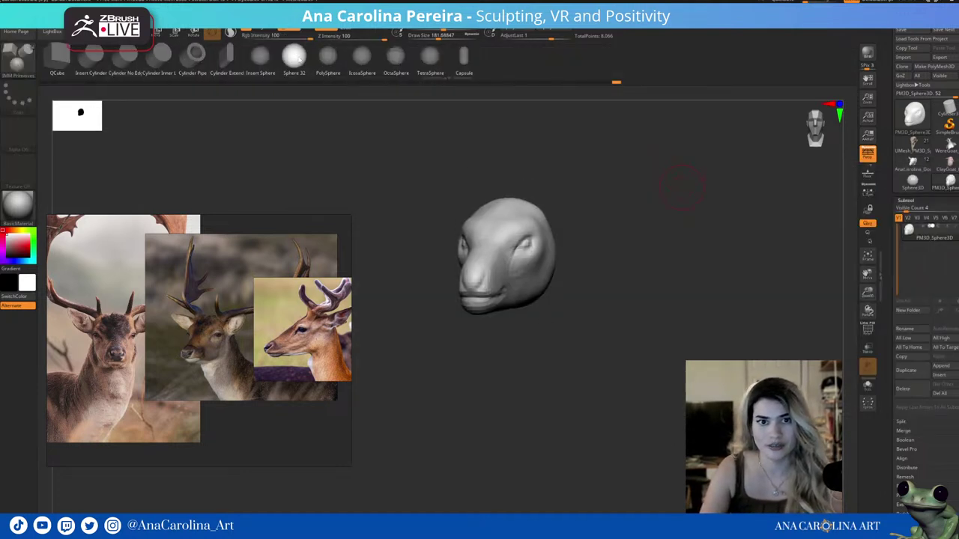
drag(615, 190, 549, 244)
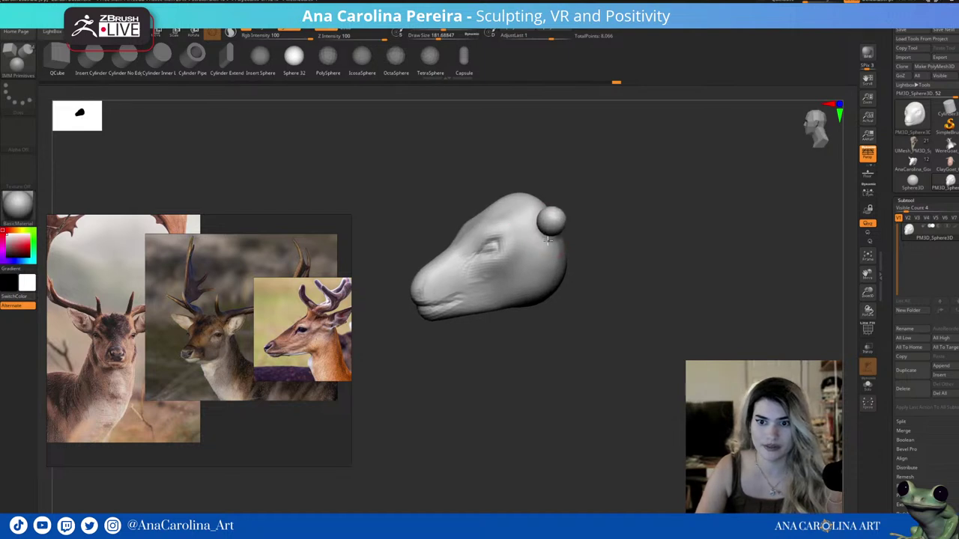
shift+drag(611, 250, 646, 251)
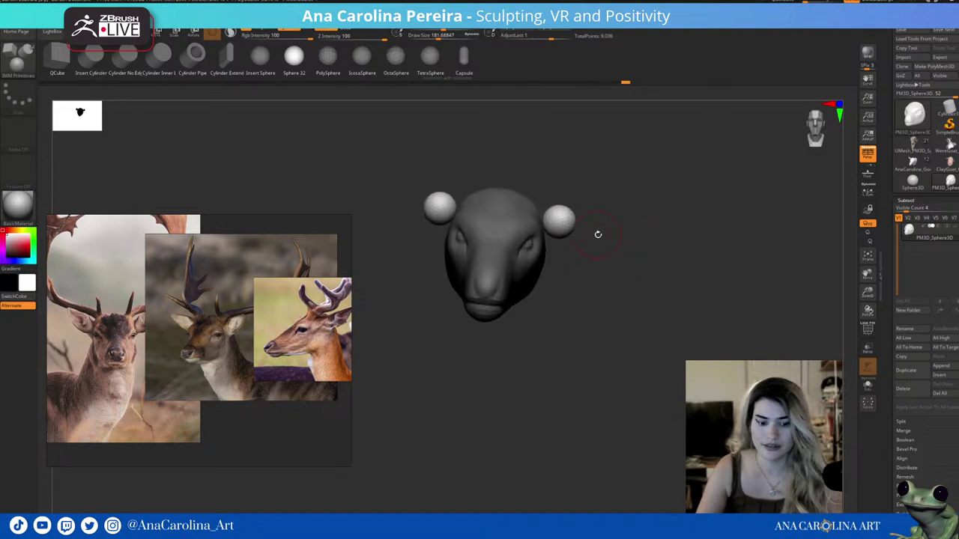
key(w)
drag(581, 215, 571, 217)
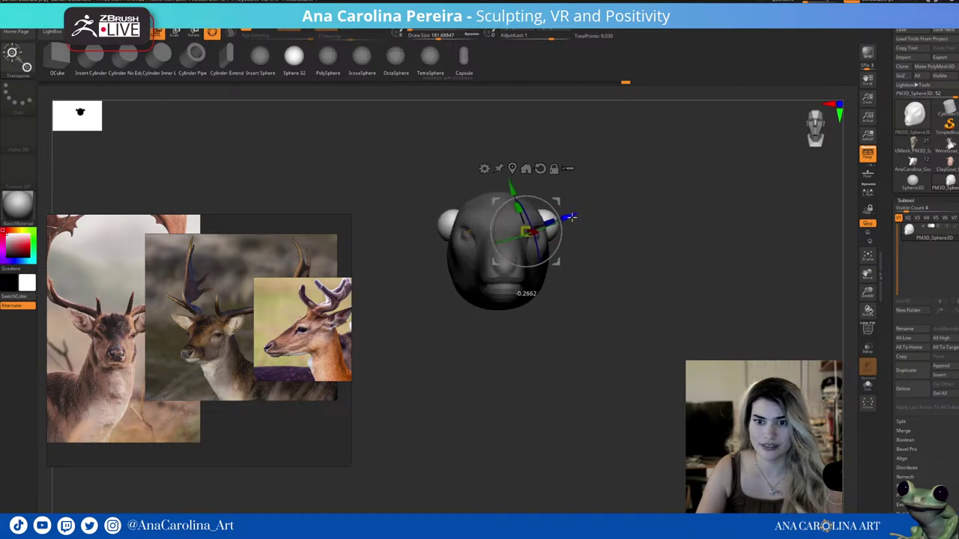
Pull both ears outward into points with the Move brush.
key(b)
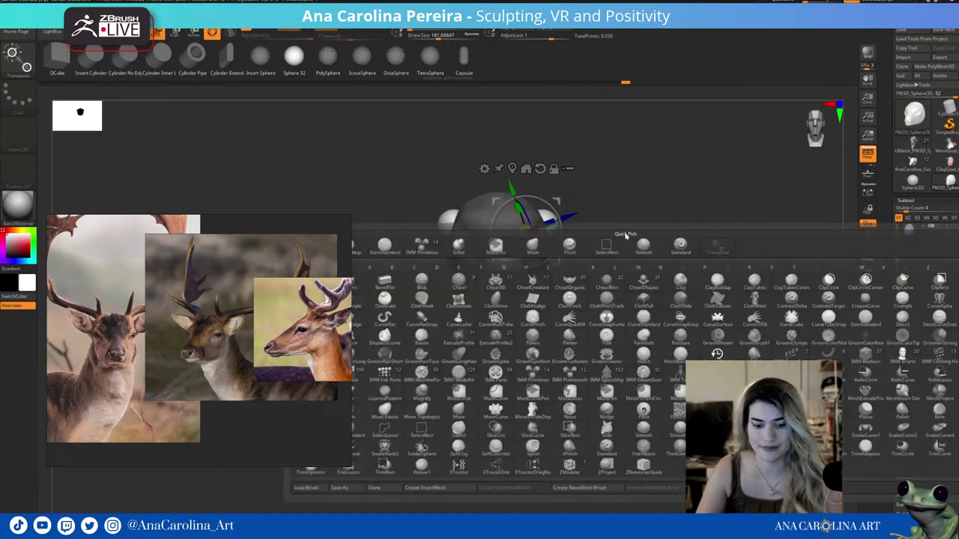
key(m)
key(v)
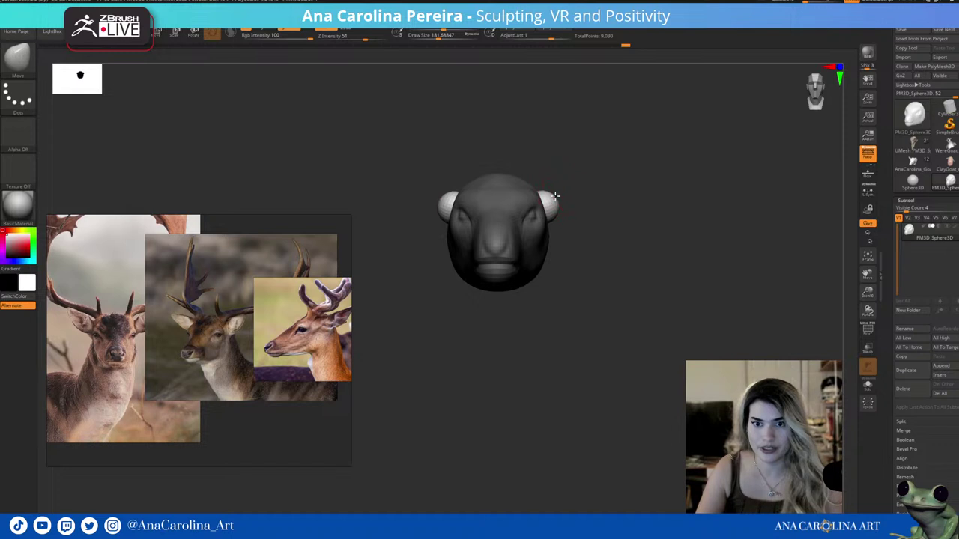
mouse_move(557, 194)
mouse_down()
mouse_move(607, 187)
mouse_move(592, 188)
mouse_move(609, 177)
mouse_move(596, 204)
mouse_move(606, 206)
mouse_move(585, 198)
mouse_move(597, 240)
mouse_move(590, 238)
mouse_up()
Pull both ears sideways into broad leaf shapes with a ~250 Move brush, then reduce it to ~163.
key(bracketright)
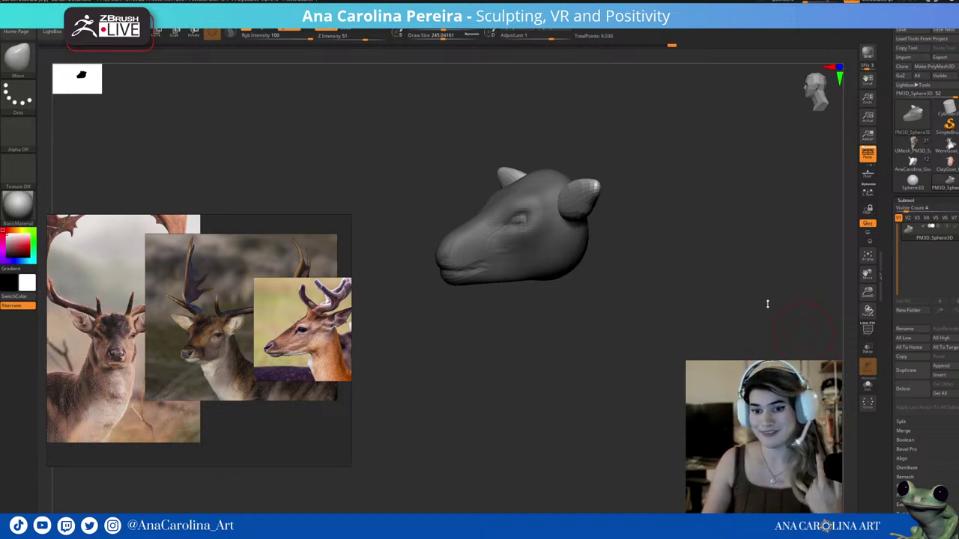
drag(767, 304, 778, 304)
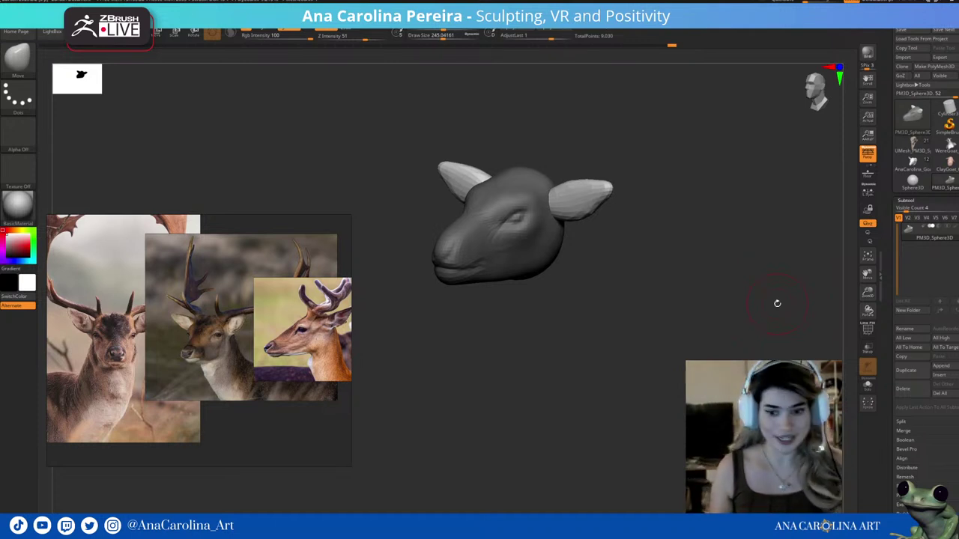
drag(724, 306, 734, 306)
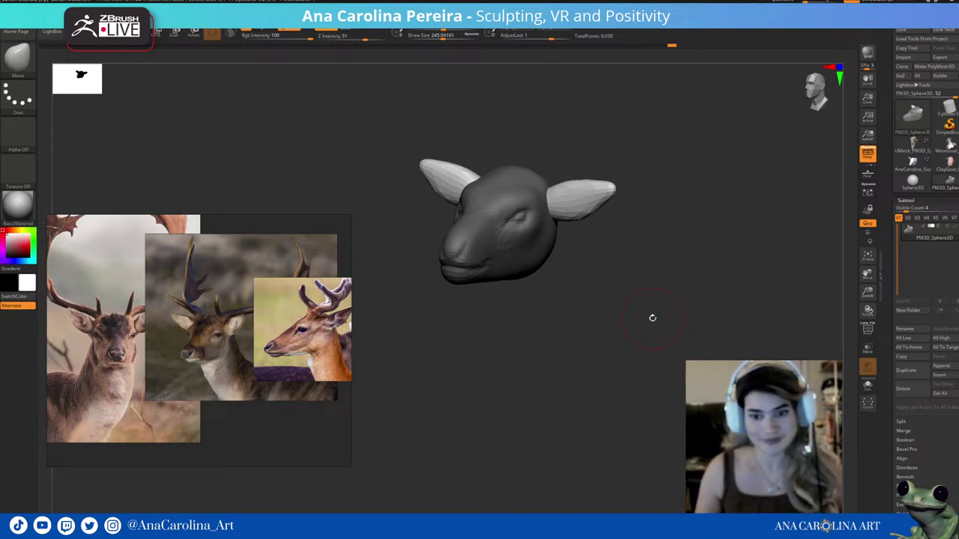
drag(653, 317, 644, 318)
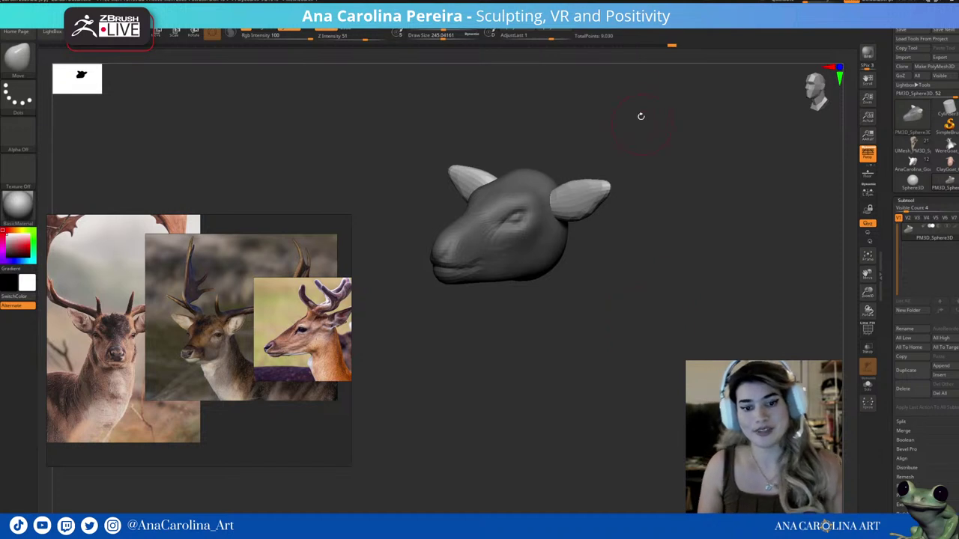
mouse_move(587, 149)
mouse_down()
mouse_move(592, 165)
mouse_move(625, 168)
mouse_move(606, 169)
mouse_move(612, 161)
mouse_up()
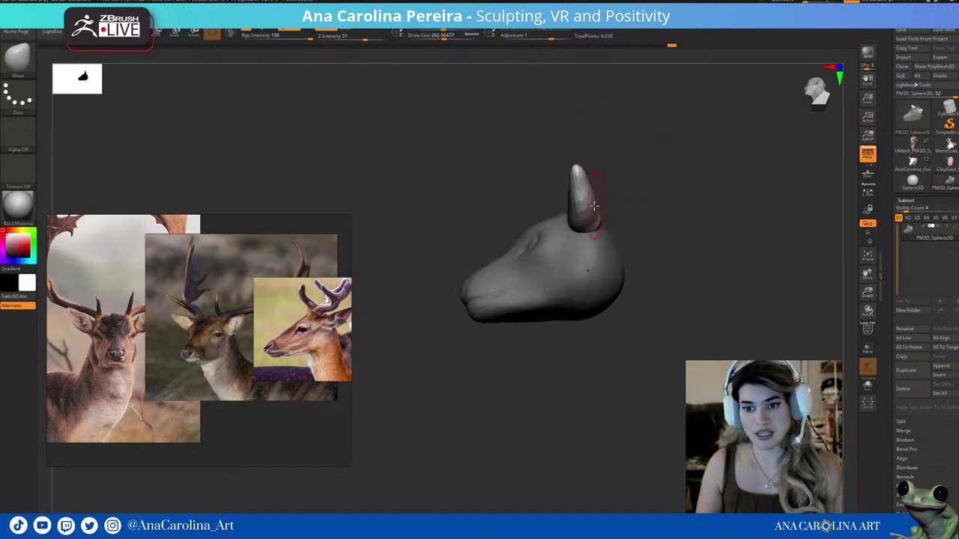
mouse_move(593, 205)
mouse_down()
mouse_move(616, 182)
mouse_move(605, 240)
mouse_up()
mouse_move(622, 187)
mouse_down()
mouse_move(648, 160)
mouse_move(637, 177)
mouse_up()
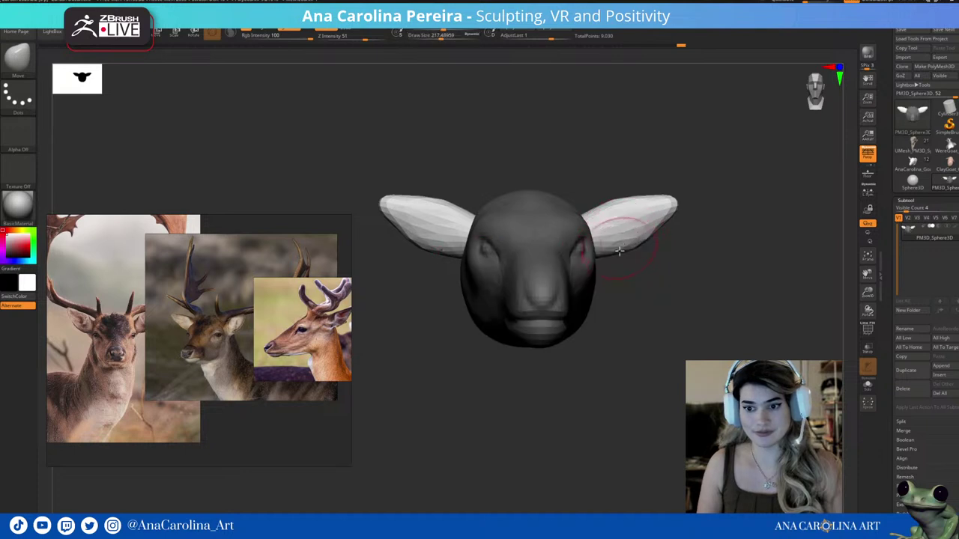
drag(619, 251, 612, 247)
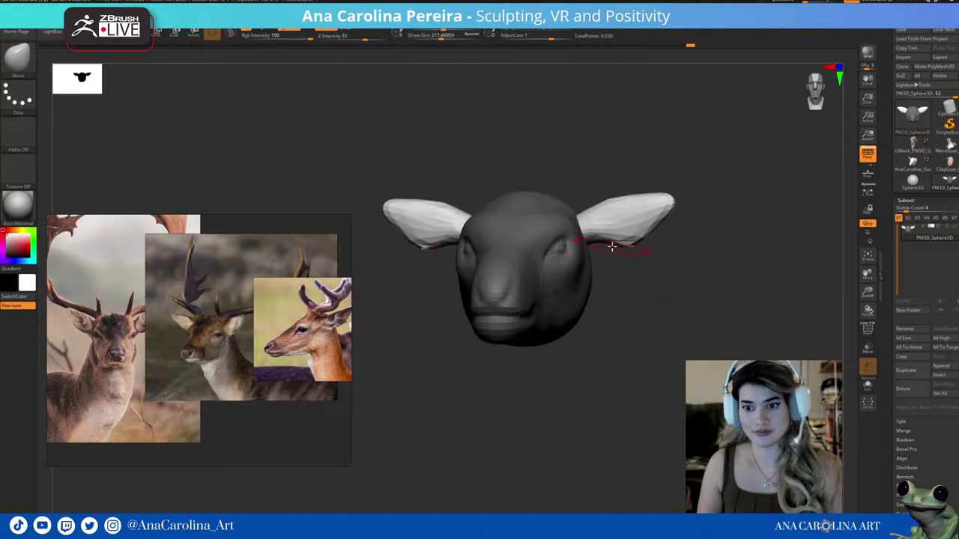
drag(621, 250, 649, 247)
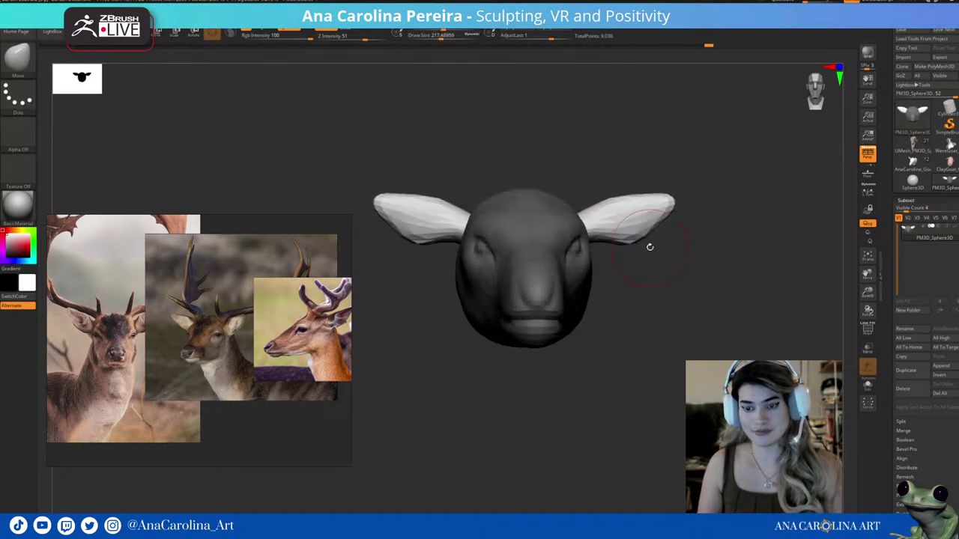
key([)
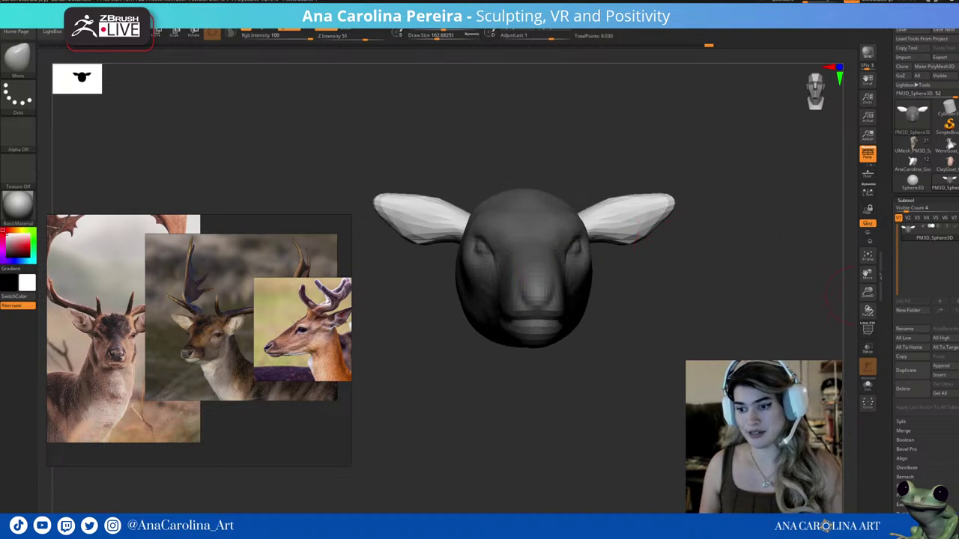
Split the unmasked ears into their own subtool and select it for sculpting.
click(911, 424)
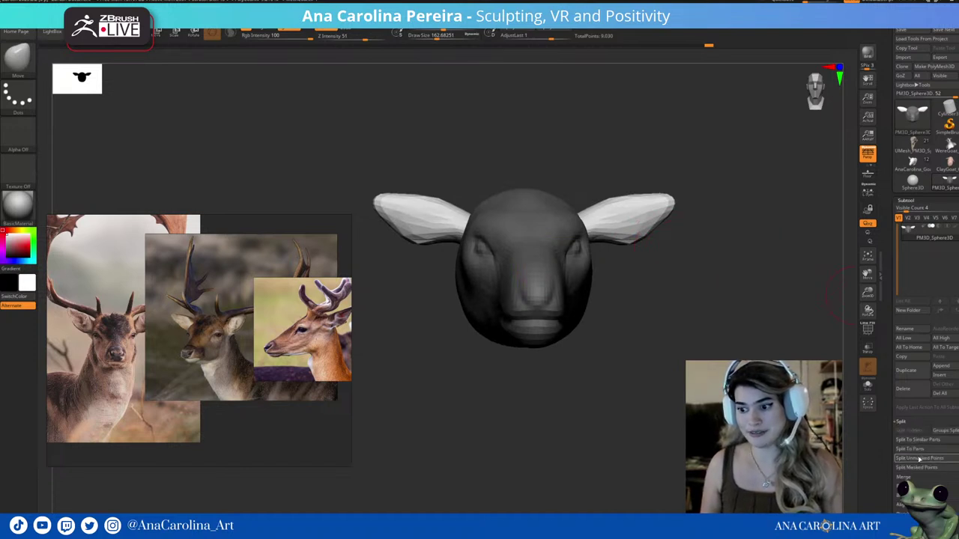
click(917, 458)
click(932, 255)
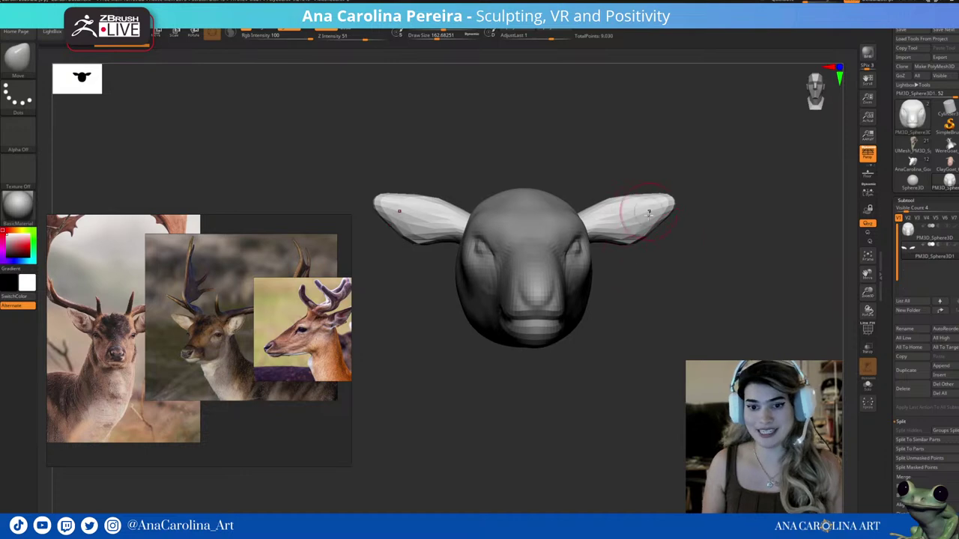
drag(710, 262, 678, 287)
Hollow both ears into cupped shapes with ClayBuildup strokes.
key(b)
key(c)
key(b)
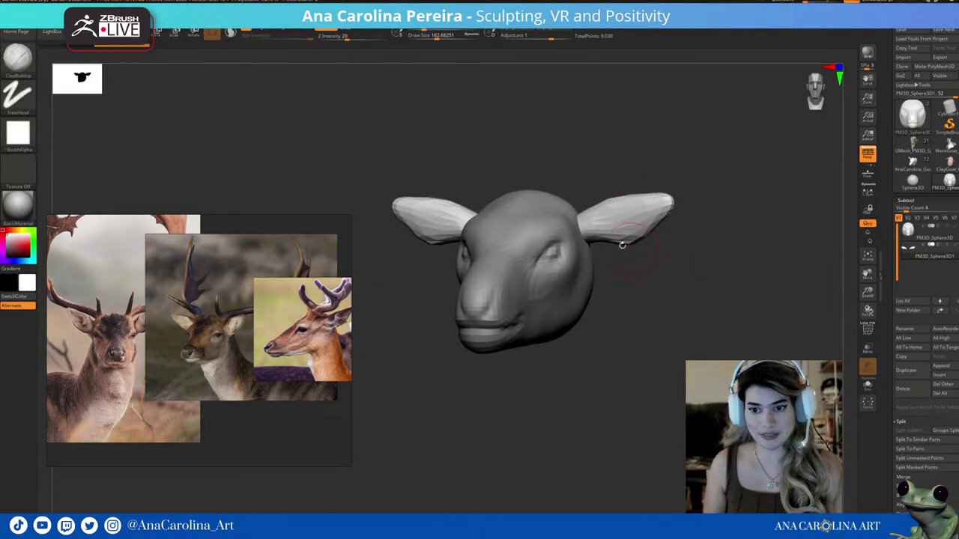
drag(633, 218, 591, 225)
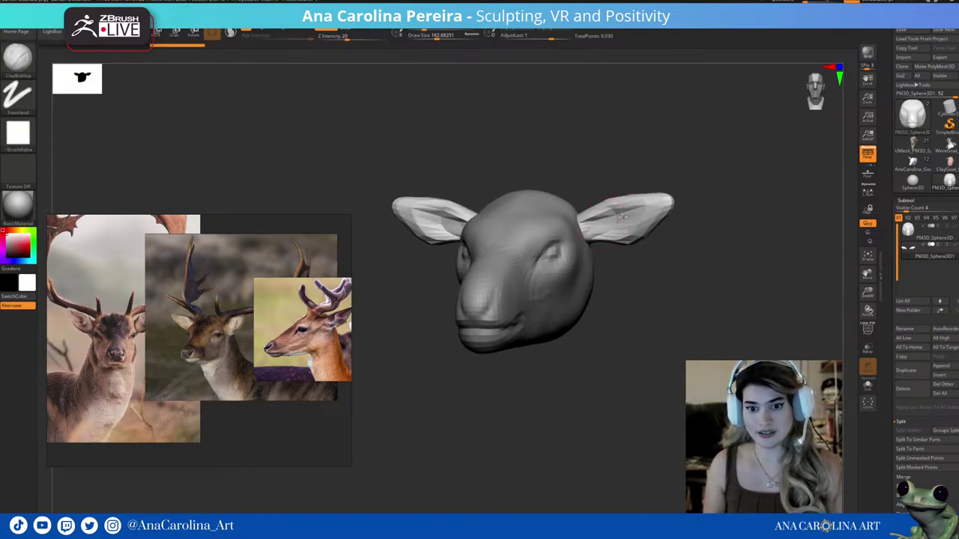
drag(591, 225, 620, 219)
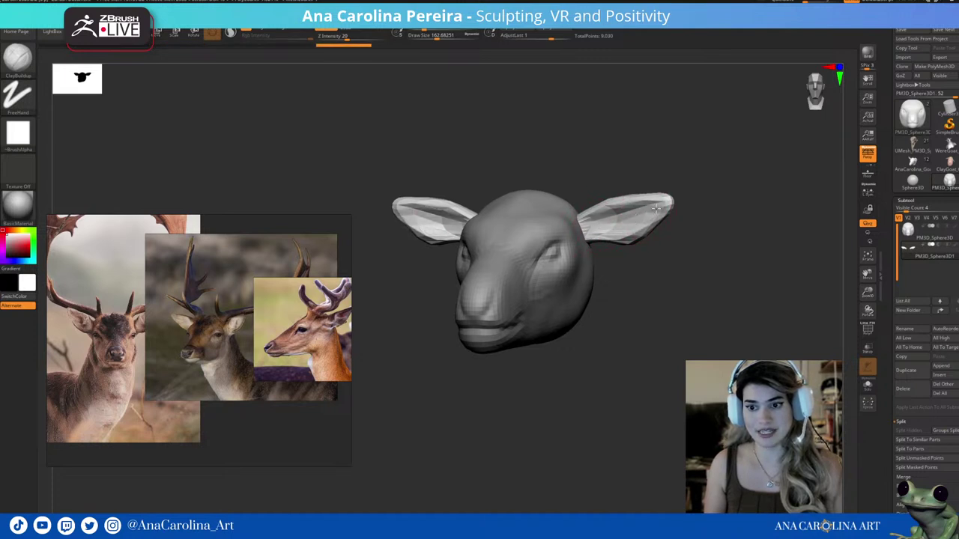
shift+drag(621, 252, 659, 266)
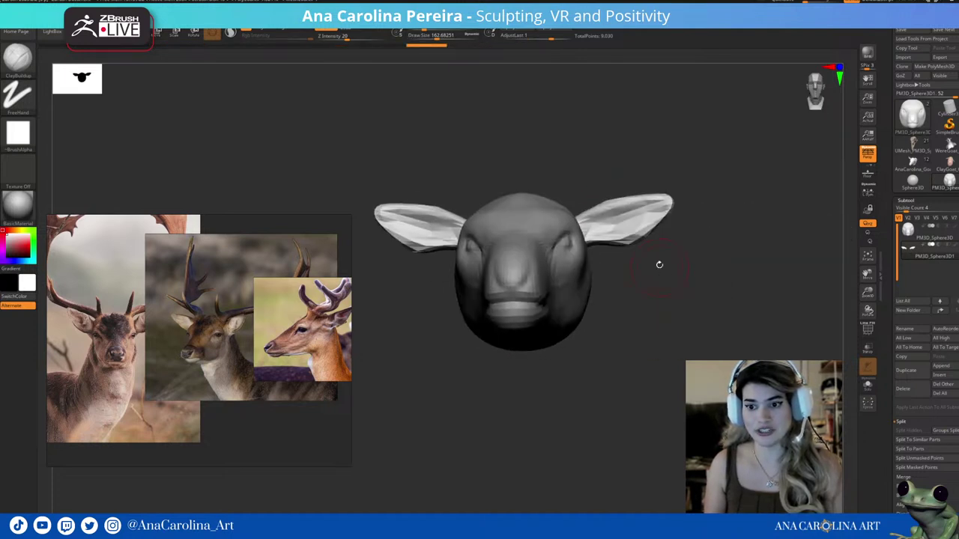
mouse_move(591, 233)
mouse_down()
mouse_move(561, 274)
mouse_move(578, 263)
mouse_move(597, 302)
mouse_move(633, 300)
mouse_move(621, 296)
mouse_up()
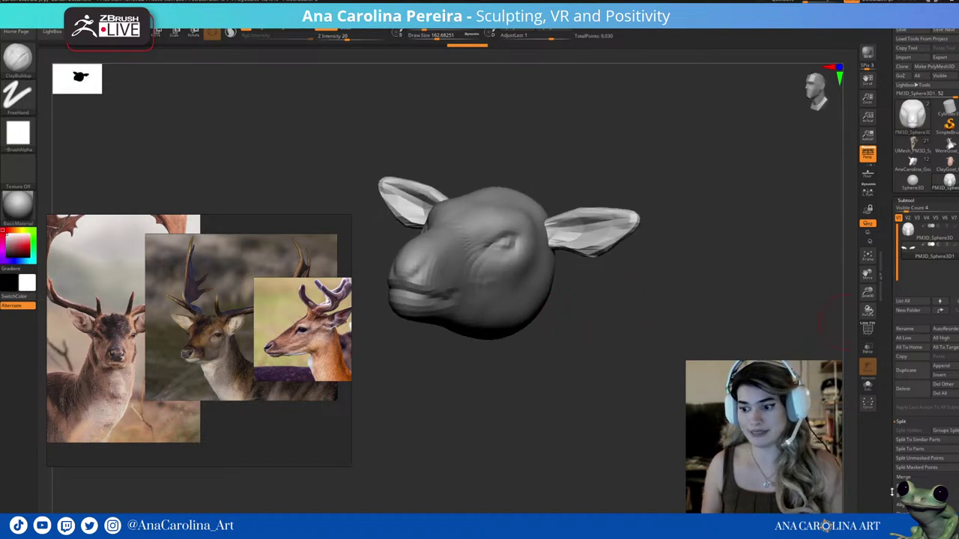
Divide the ear geometry once to smooth it, raising the points to 12,038.
scroll(909, 455, down, 5)
click(908, 448)
click(902, 123)
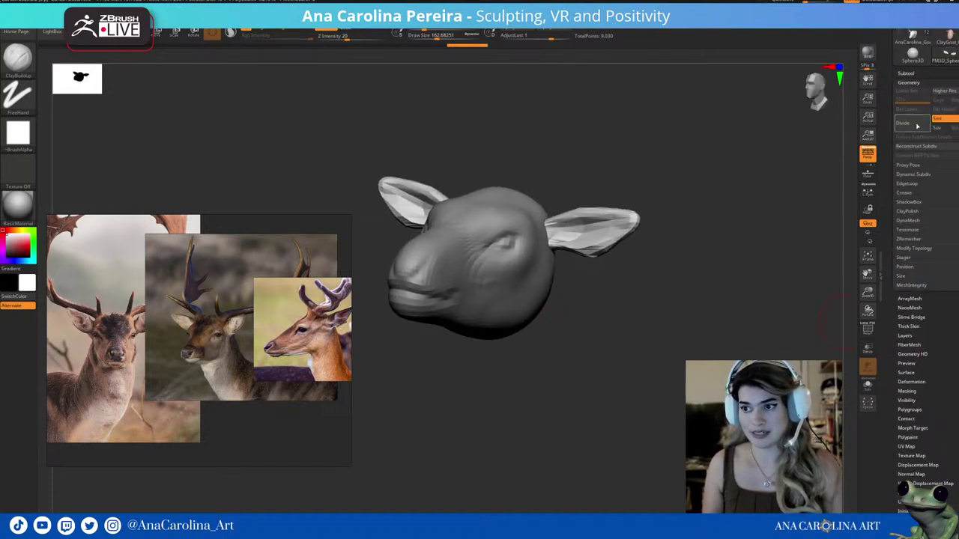
mouse_move(734, 206)
mouse_down()
mouse_move(694, 235)
mouse_move(701, 237)
mouse_move(693, 254)
mouse_up()
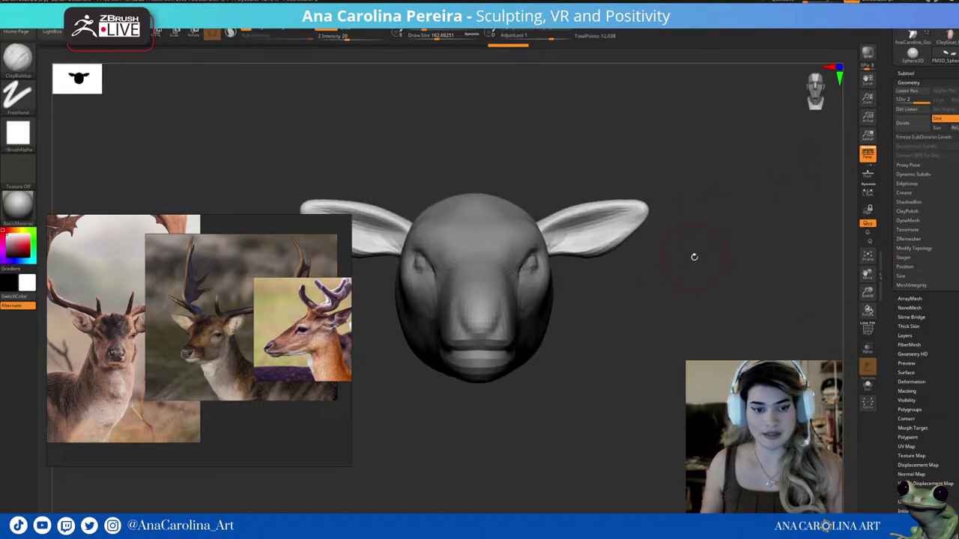
Zoom into the deer reference and lightly deepen the inner ear cups with a ~97 ClayBuildup brush.
drag(661, 287, 651, 286)
key(space)
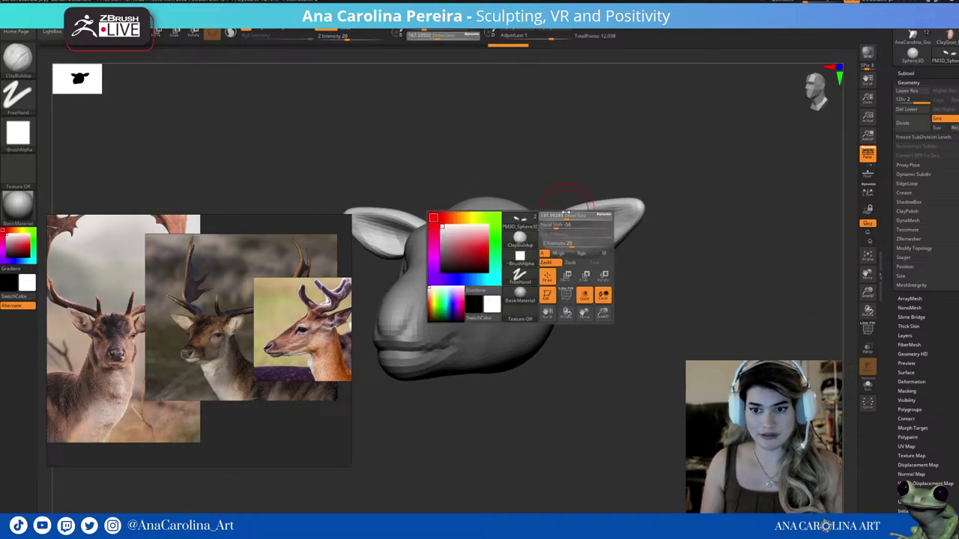
scroll(282, 366, up, 2)
scroll(282, 364, up, 3)
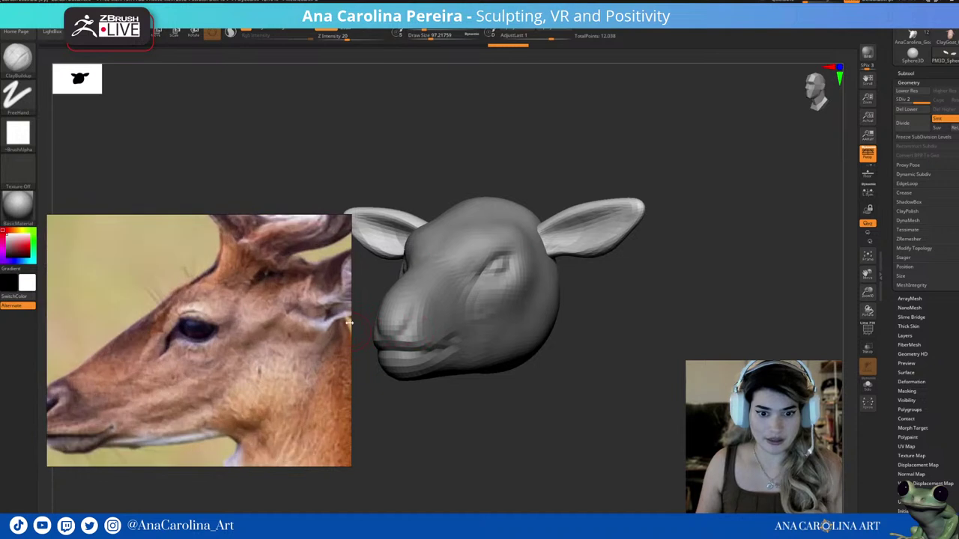
scroll(283, 362, up, 3)
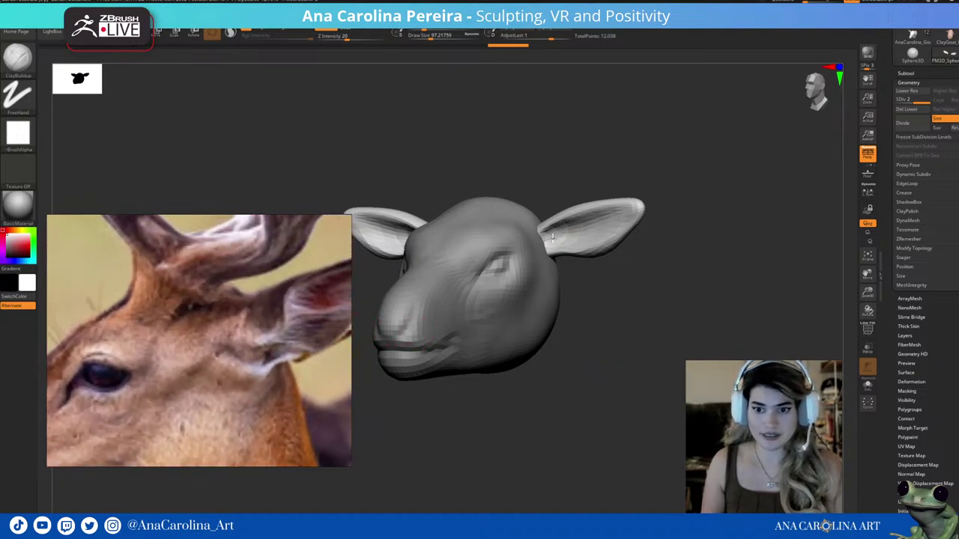
drag(565, 241, 586, 225)
right_drag(586, 225, 593, 238)
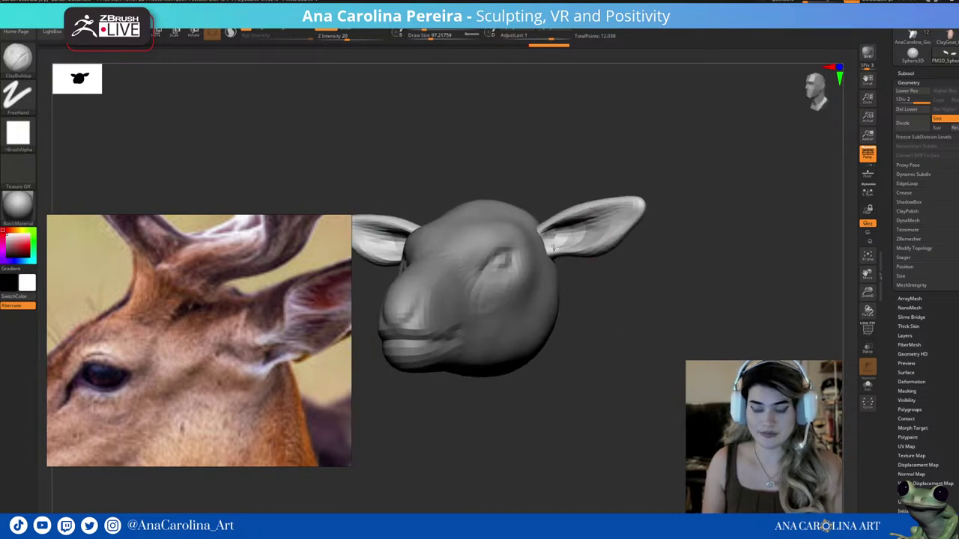
Switch to the Move brush and adjust the ear bases, rotating the head so the ear points up.
key(b)
key(m)
key(v)
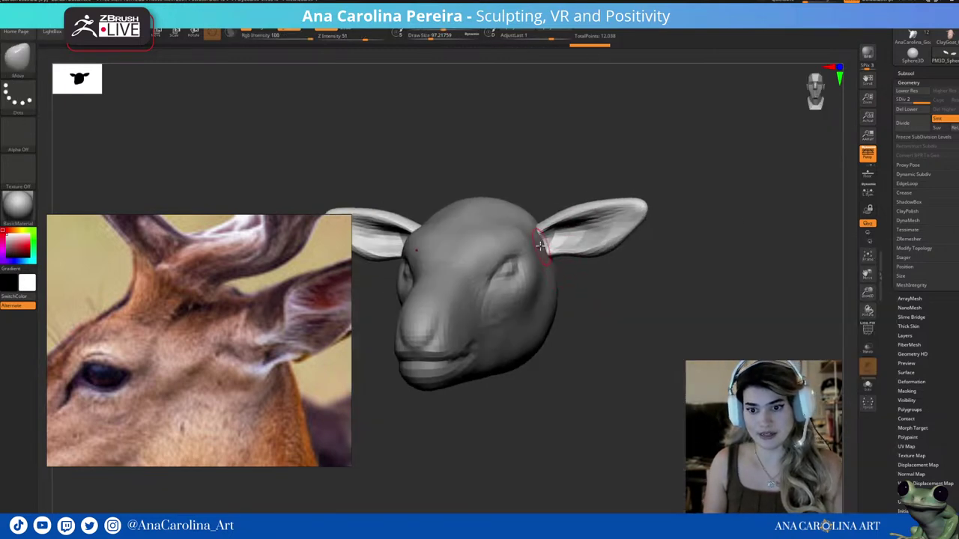
right_drag(539, 245, 551, 238)
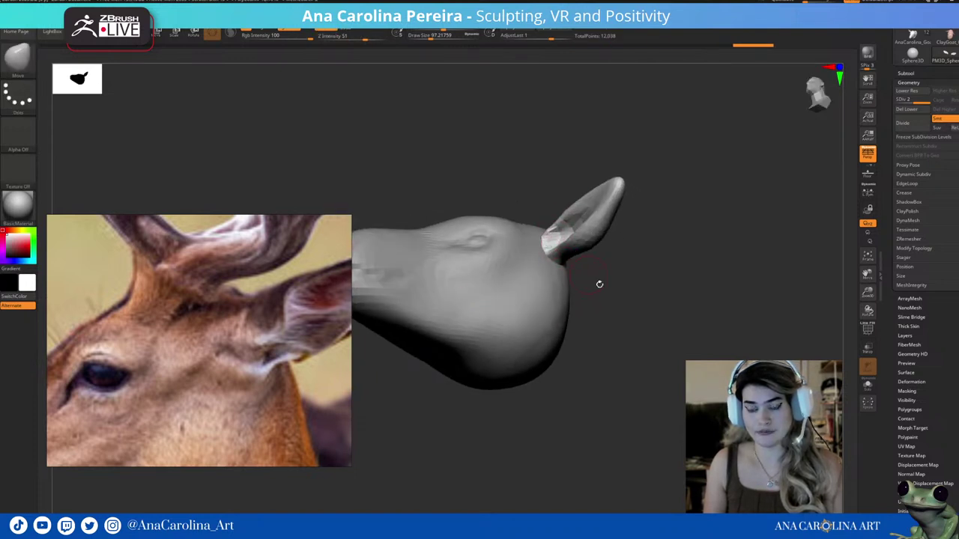
mouse_move(599, 284)
right_down()
mouse_move(594, 261)
mouse_move(540, 245)
mouse_move(577, 256)
mouse_move(551, 229)
mouse_move(573, 292)
mouse_move(560, 261)
right_up()
key(space)
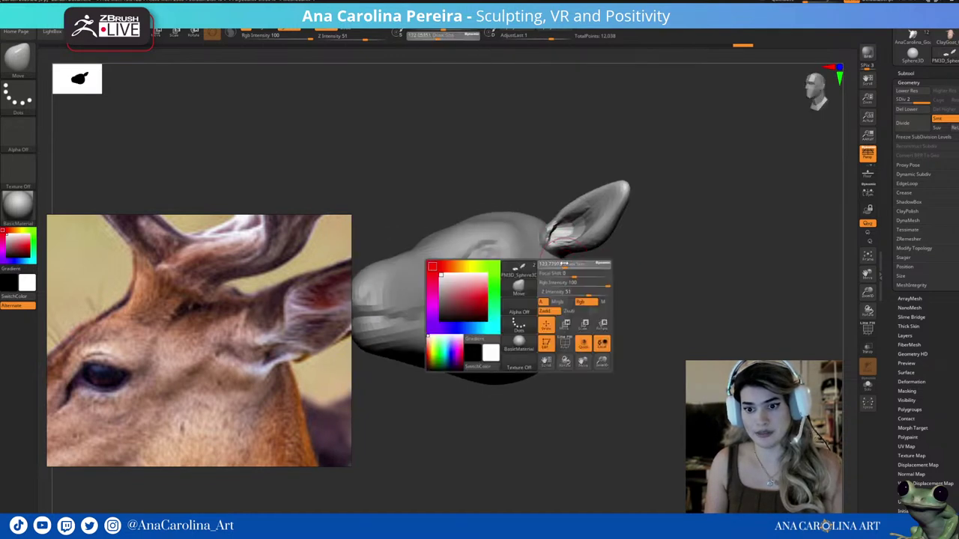
right_drag(563, 263, 574, 264)
mouse_move(566, 259)
right_down()
mouse_move(639, 265)
mouse_move(631, 274)
mouse_move(662, 281)
mouse_move(663, 261)
right_up()
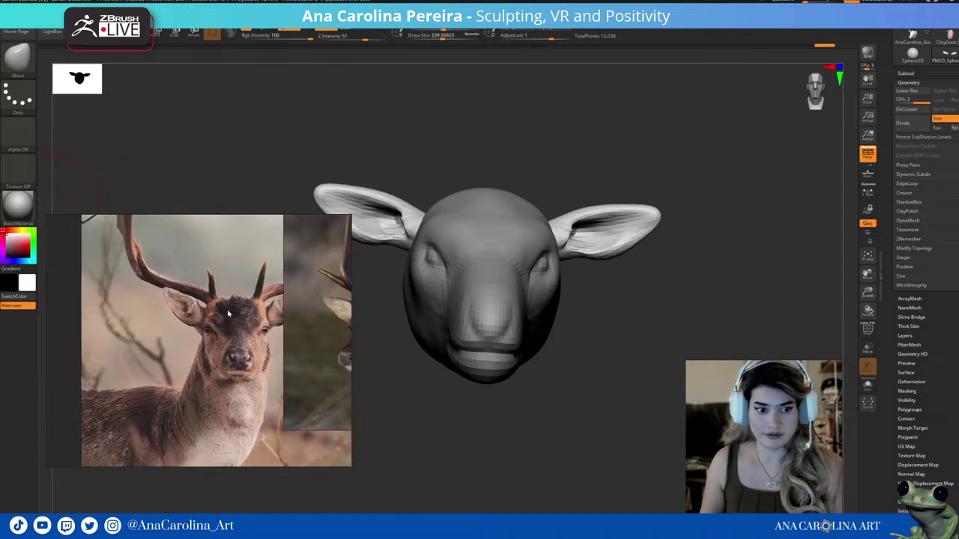
Make the Move brush much larger and nudge the ear into a broader shape.
right_drag(426, 170, 431, 163)
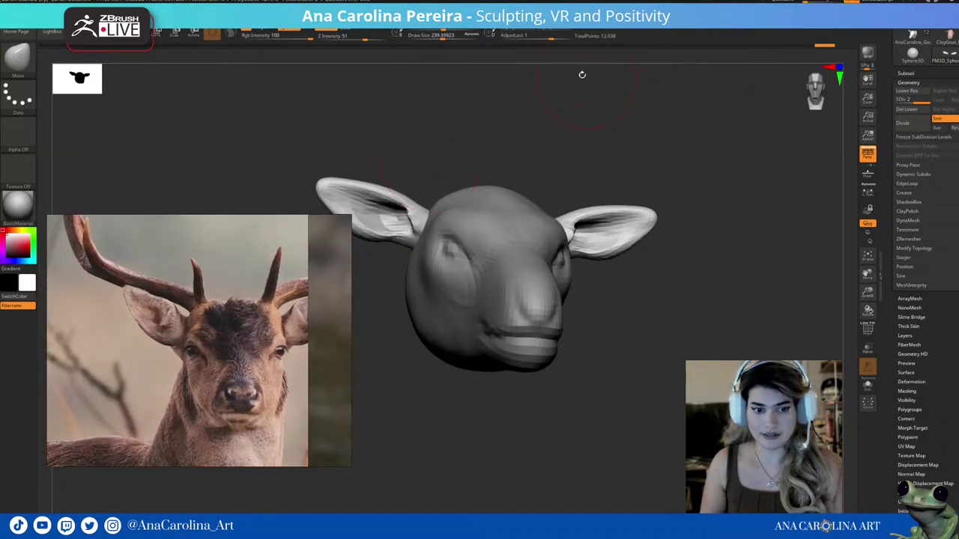
right_drag(582, 74, 589, 195)
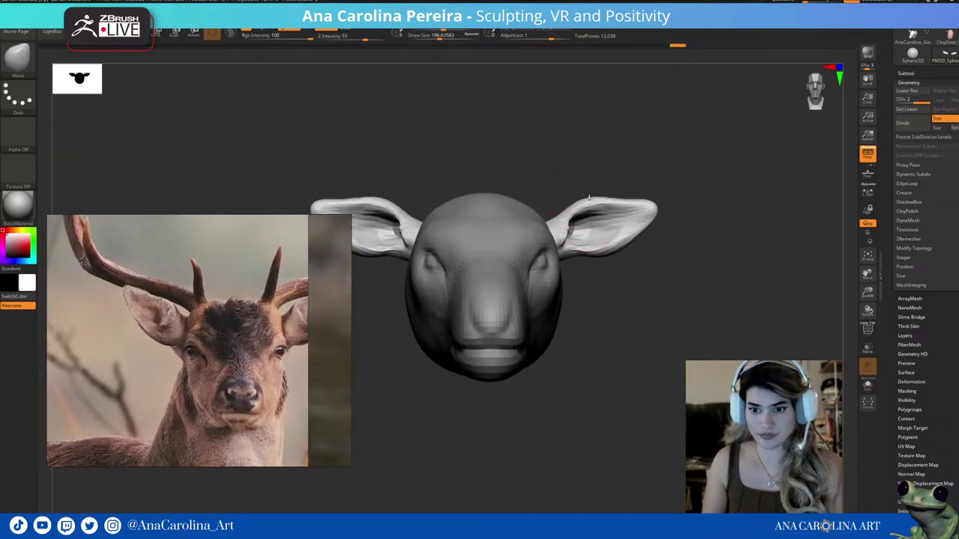
key(space)
right_drag(575, 206, 574, 187)
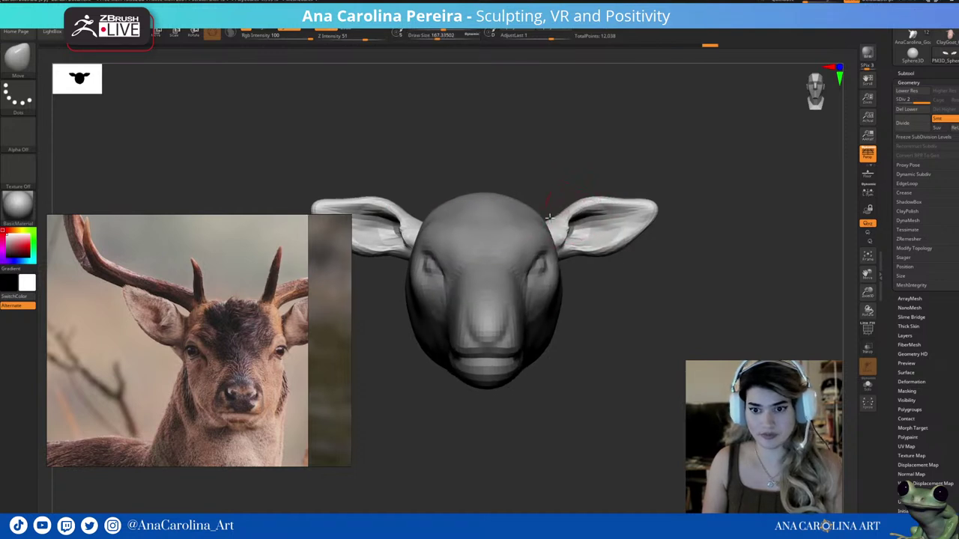
key(space)
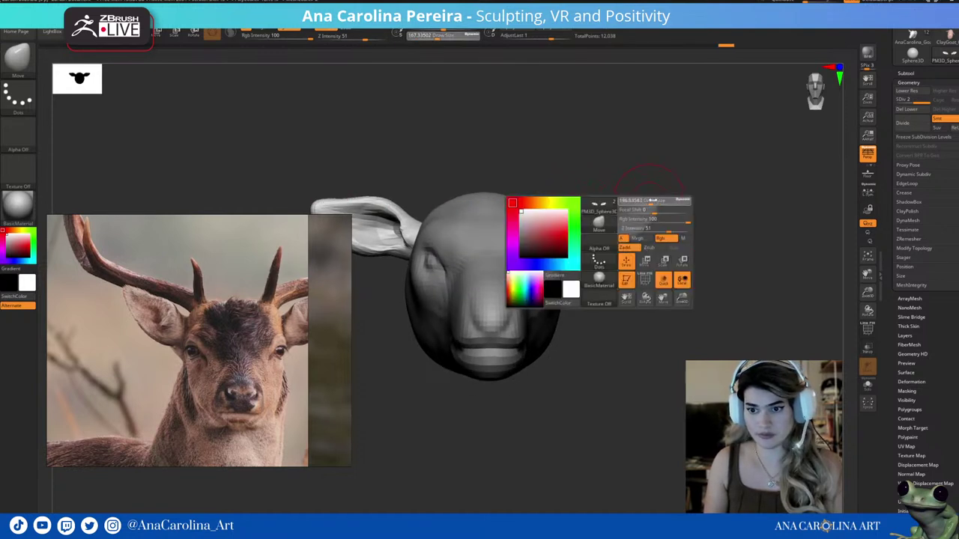
right_drag(661, 199, 656, 200)
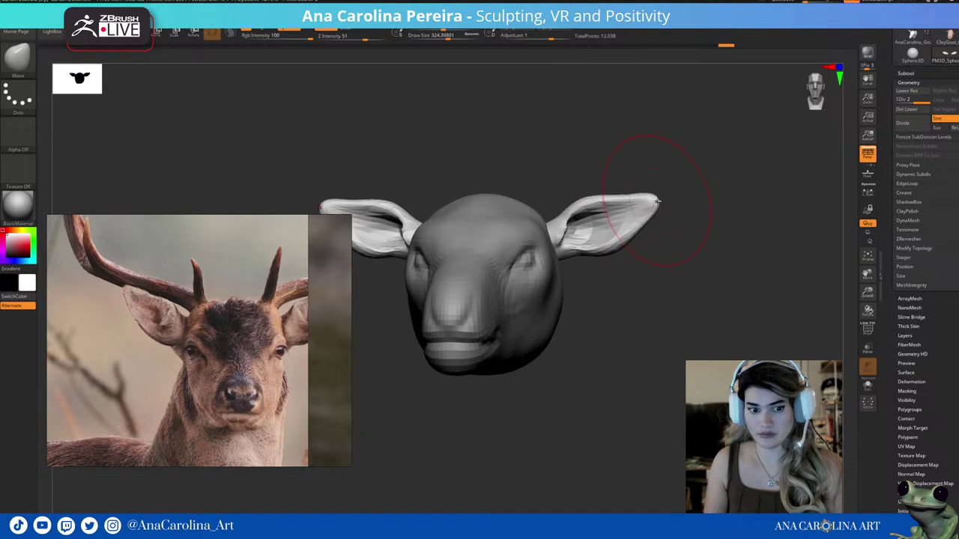
Reduce the brush and review the head from behind and a three-quarter front view.
key(space)
mouse_move(614, 232)
right_down()
mouse_move(558, 263)
mouse_move(642, 246)
right_up()
key(space)
mouse_move(610, 291)
mouse_down()
mouse_move(766, 305)
mouse_move(726, 302)
mouse_move(739, 335)
mouse_move(714, 317)
mouse_up()
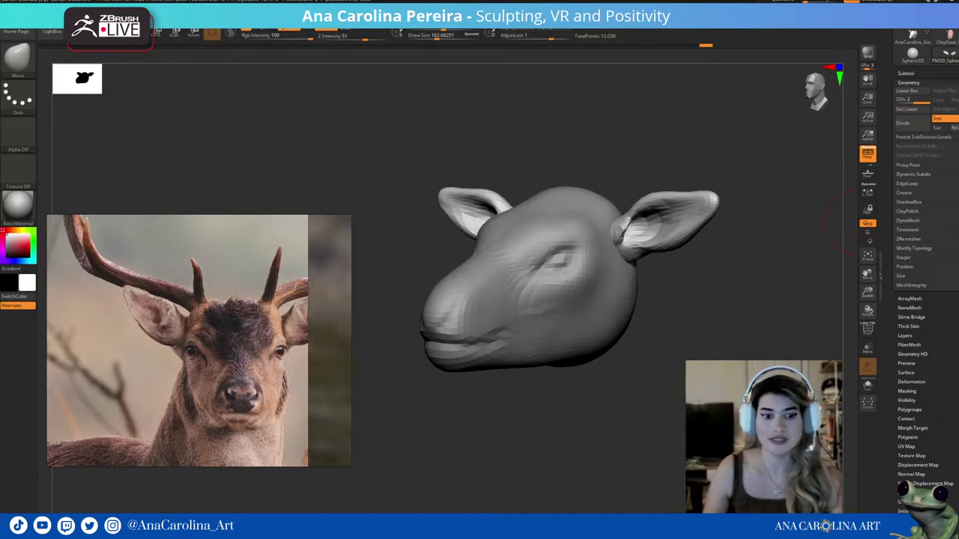
Build up clay on the top of the head with ClayBuildup, then shrink the brush.
drag(581, 148, 579, 113)
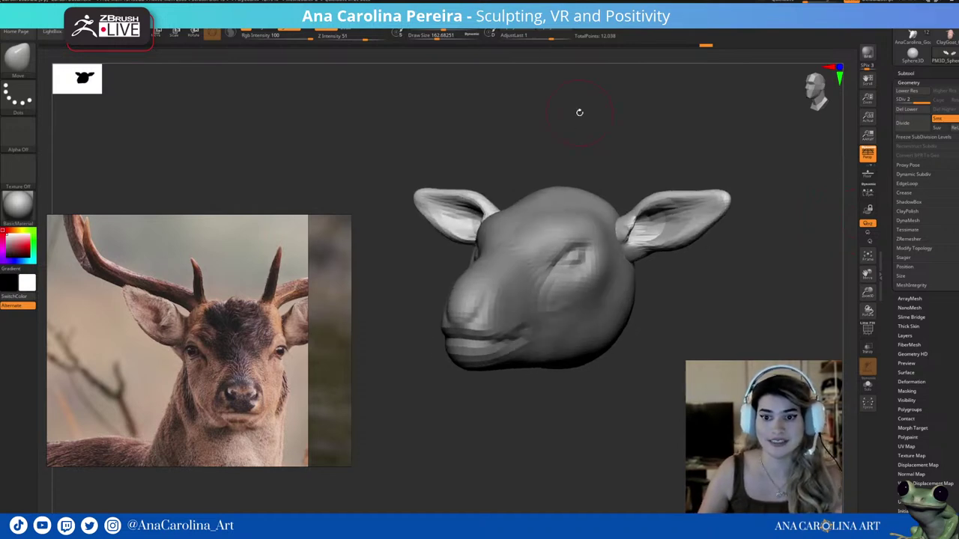
mouse_move(529, 50)
mouse_down()
mouse_move(556, 107)
mouse_move(545, 171)
mouse_move(597, 218)
mouse_up()
key(b)
key(c)
key(b)
key(space)
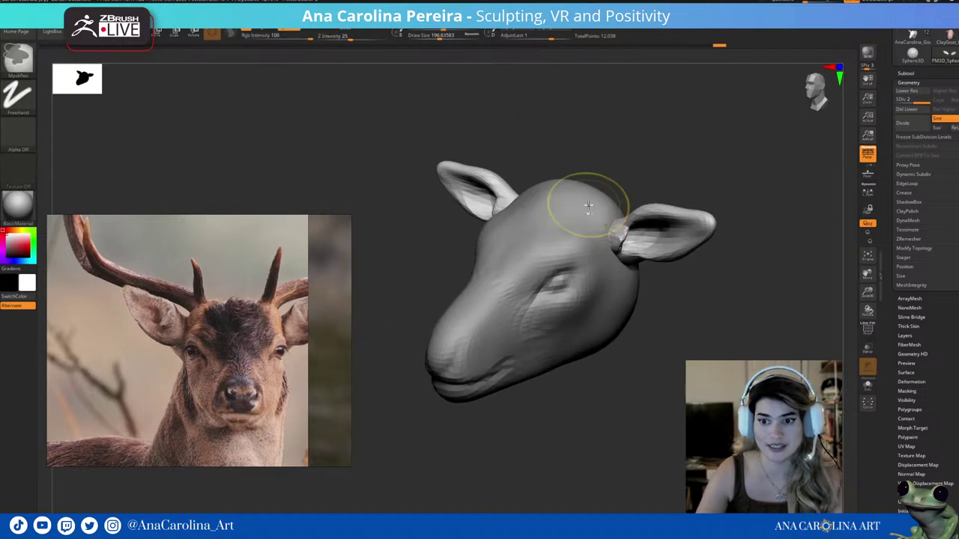
drag(603, 171, 595, 180)
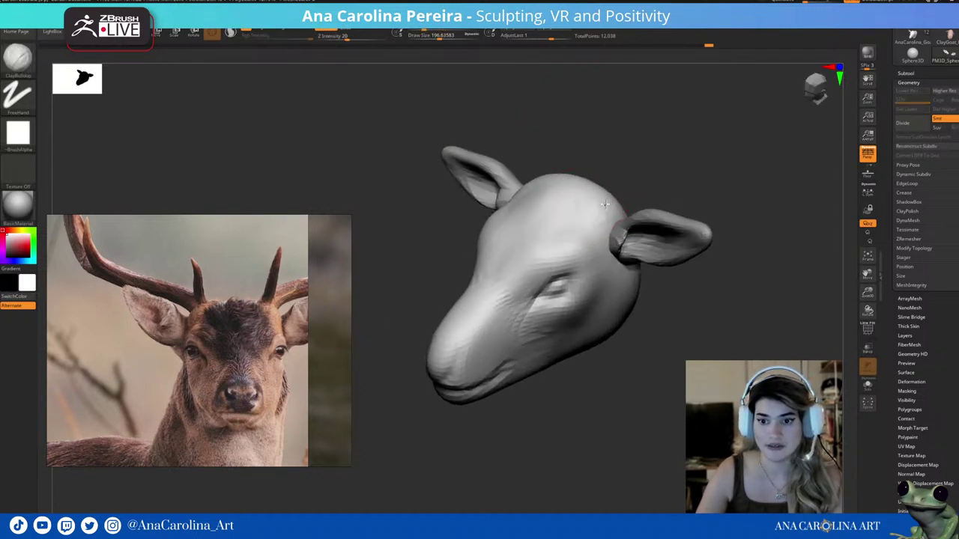
drag(559, 223, 588, 215)
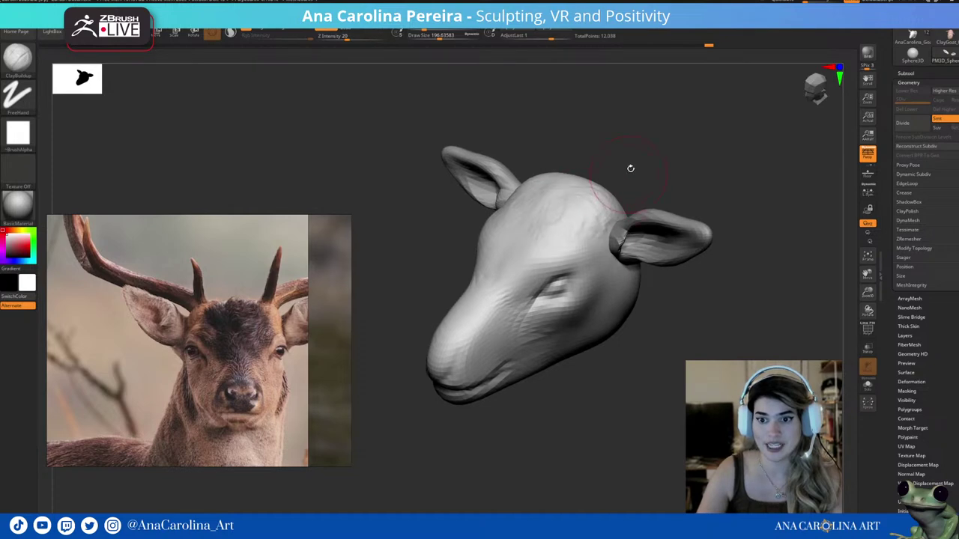
drag(630, 169, 615, 178)
mouse_move(662, 147)
mouse_down()
mouse_move(706, 128)
mouse_move(677, 135)
mouse_move(589, 210)
mouse_up()
key(space)
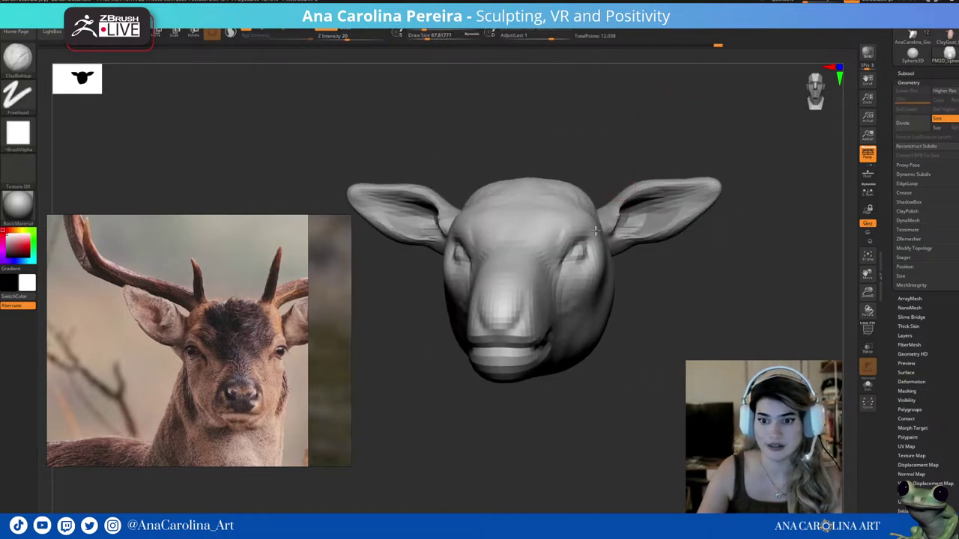
drag(596, 173, 619, 161)
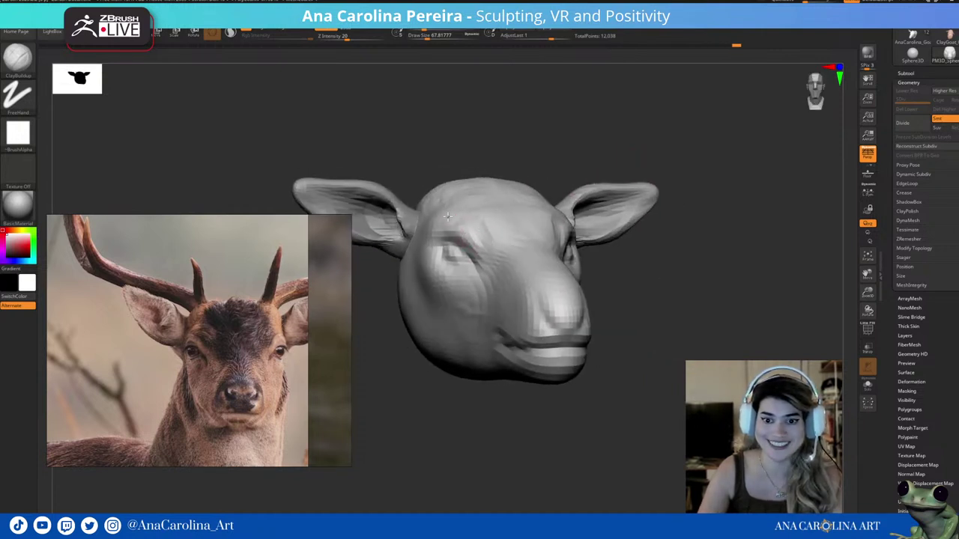
mouse_move(570, 154)
mouse_down()
mouse_move(595, 150)
mouse_move(569, 135)
mouse_up()
Switch to the DamStandard brush at a reduced size for carving the mouth area.
key(space)
mouse_move(637, 132)
mouse_down()
mouse_move(588, 289)
mouse_move(615, 144)
mouse_move(614, 156)
mouse_up()
key(b)
key(d)
key(s)
key(space)
mouse_move(525, 322)
alt+mouse_down()
mouse_move(592, 338)
mouse_move(565, 316)
alt+mouse_up()
key(space)
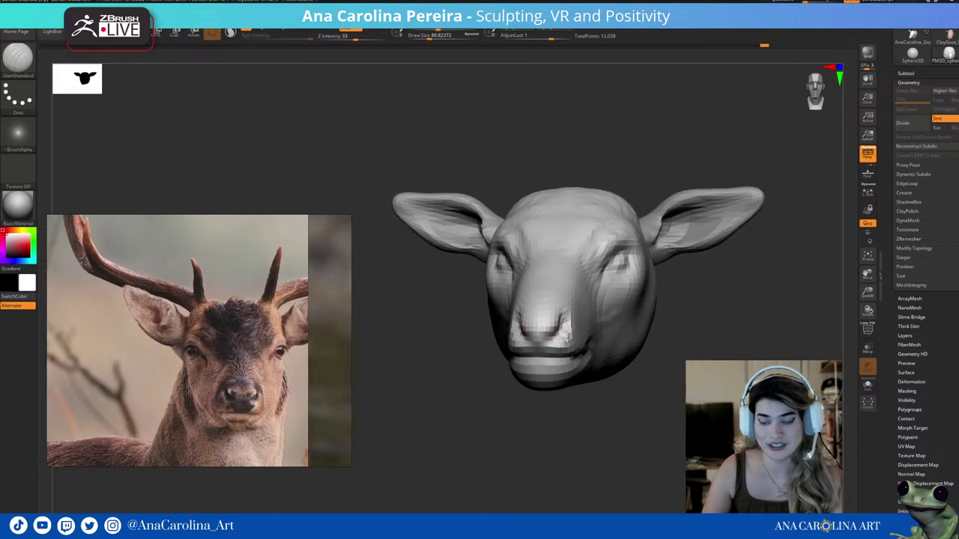
Sculpt the muzzle and jaw with an enlarged ClayBuildup brush, rounding the chin into the cheeks.
key(b)
key(c)
key(b)
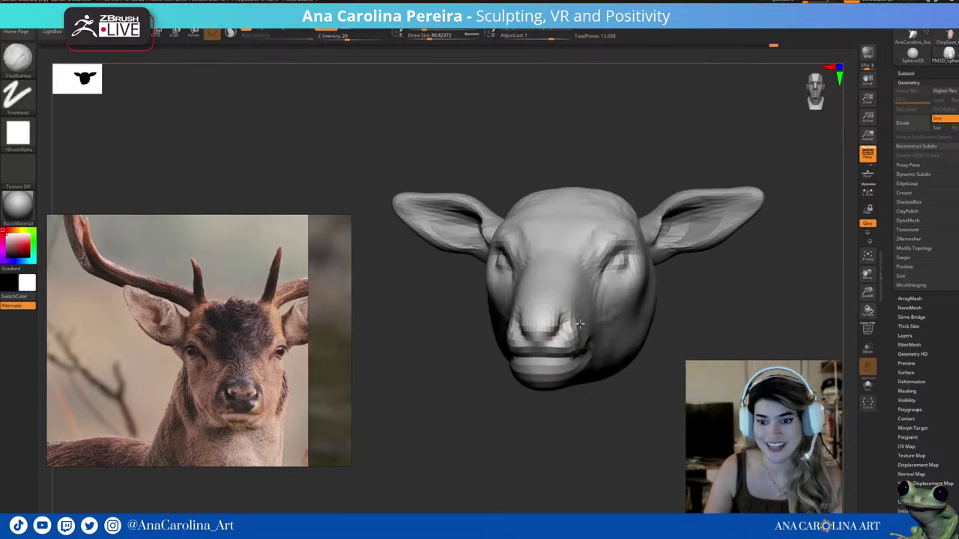
right_drag(608, 354, 524, 375)
key(space)
drag(525, 390, 579, 321)
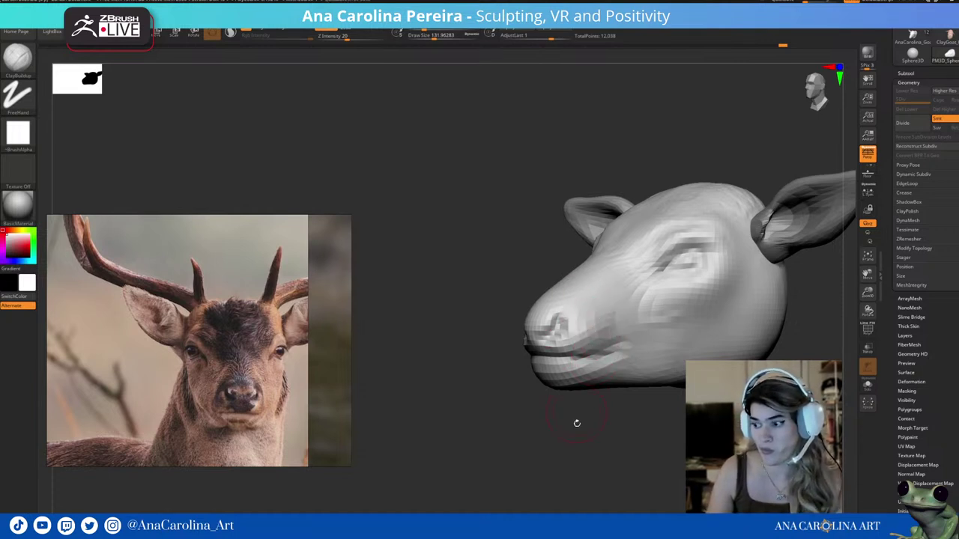
drag(574, 422, 605, 317)
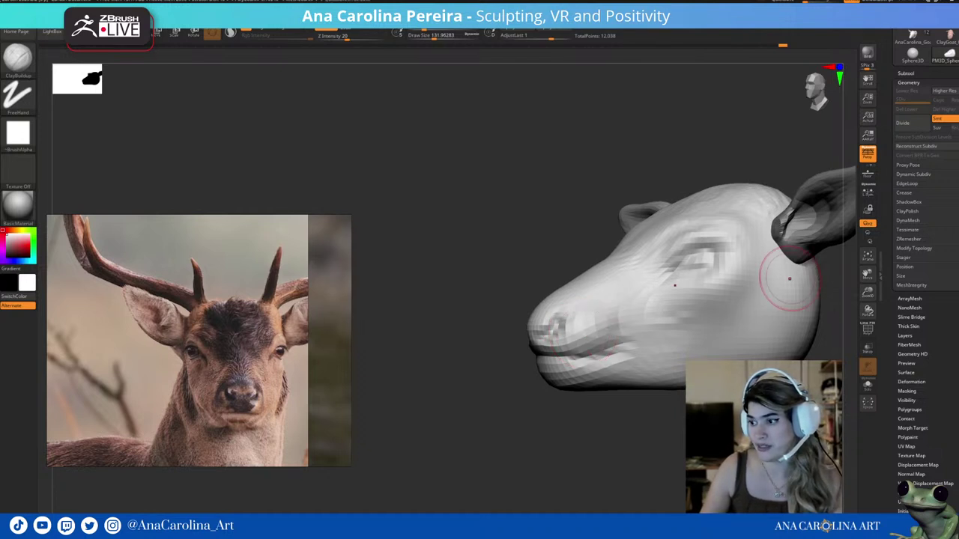
drag(789, 278, 854, 284)
drag(622, 342, 584, 439)
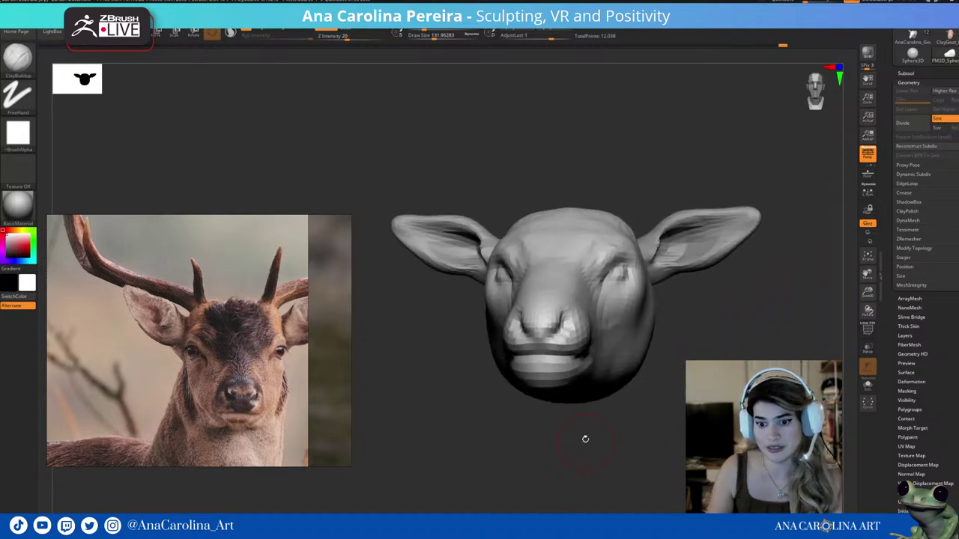
drag(584, 397, 571, 358)
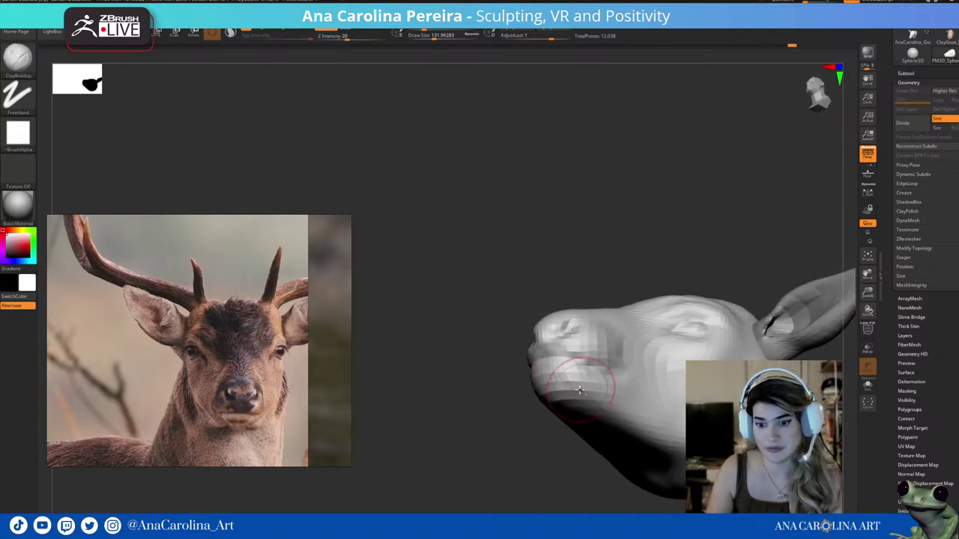
mouse_move(584, 432)
mouse_down()
mouse_move(599, 390)
mouse_move(684, 292)
mouse_move(655, 319)
mouse_up()
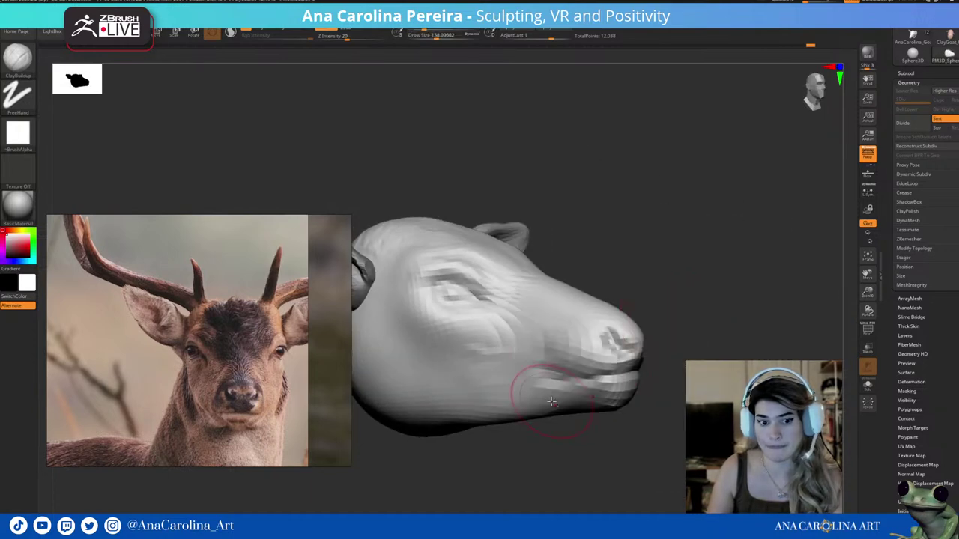
mouse_move(522, 439)
mouse_down()
mouse_move(589, 477)
mouse_move(559, 454)
mouse_move(552, 381)
mouse_move(603, 422)
mouse_move(627, 421)
mouse_move(672, 369)
mouse_up()
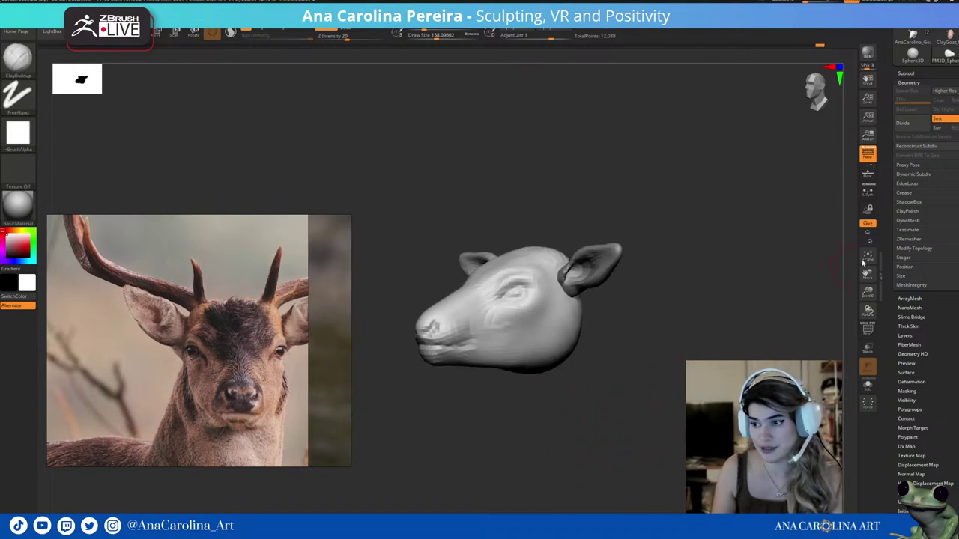
drag(924, 176, 888, 227)
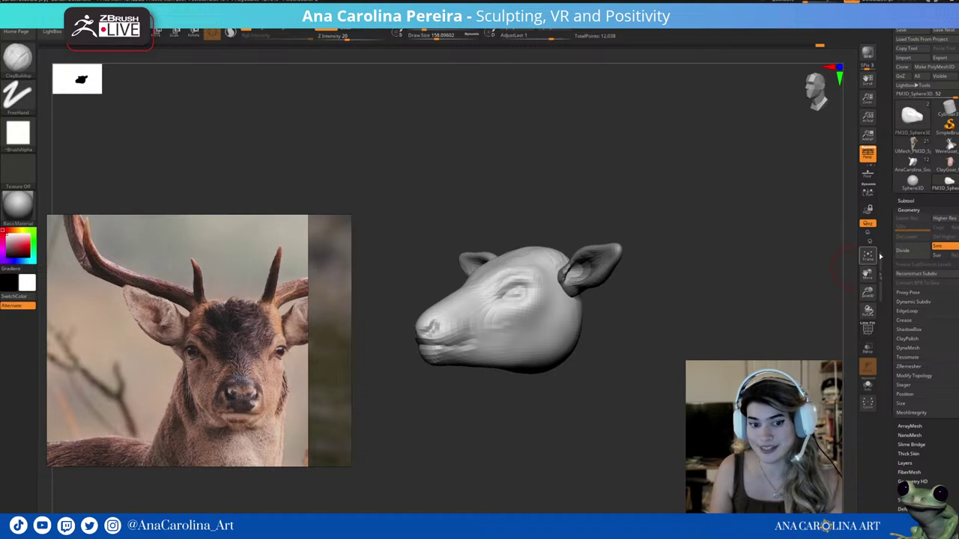
Expand the Subtool list, zoom the reference onto the deer-head pendant, and inspect the rounder jaw.
click(907, 200)
drag(824, 288, 742, 352)
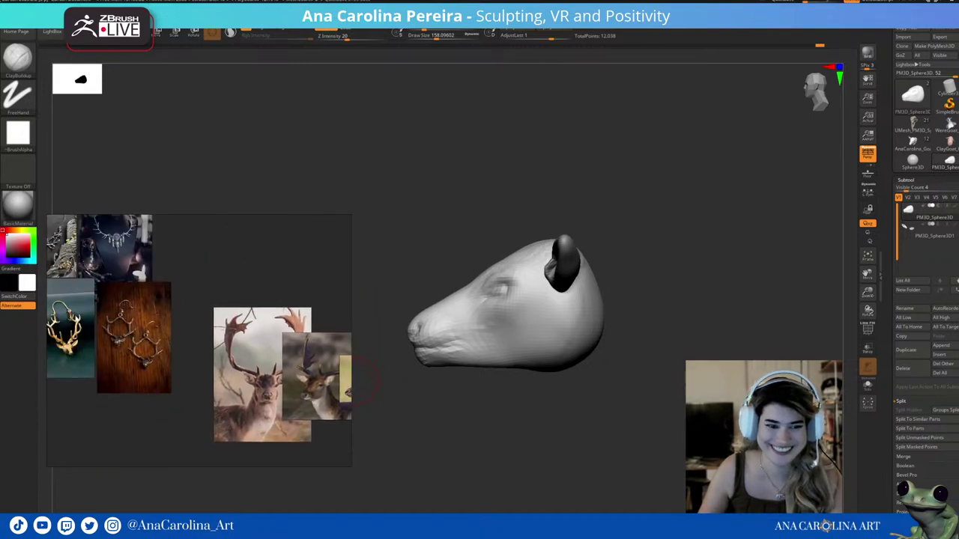
scroll(214, 371, up, 2)
scroll(196, 366, up, 2)
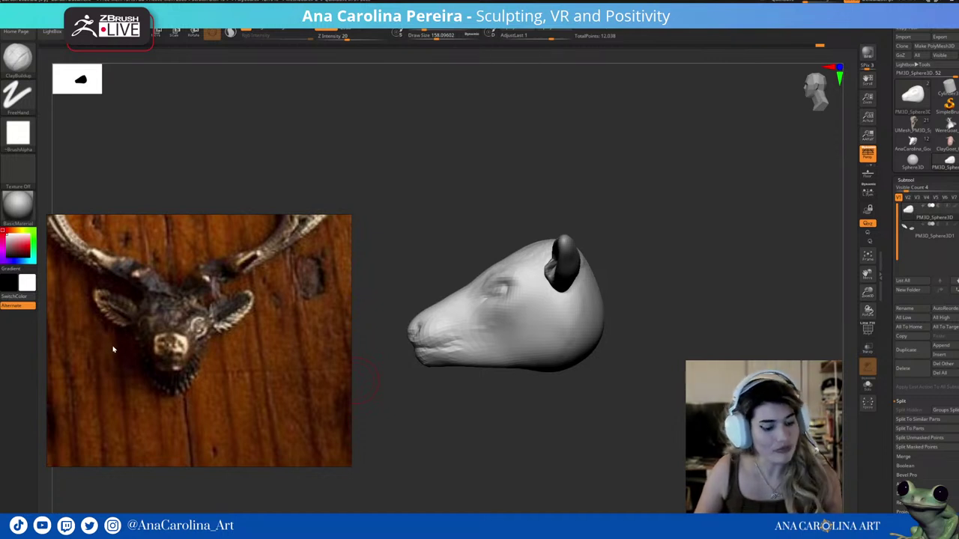
drag(478, 407, 487, 404)
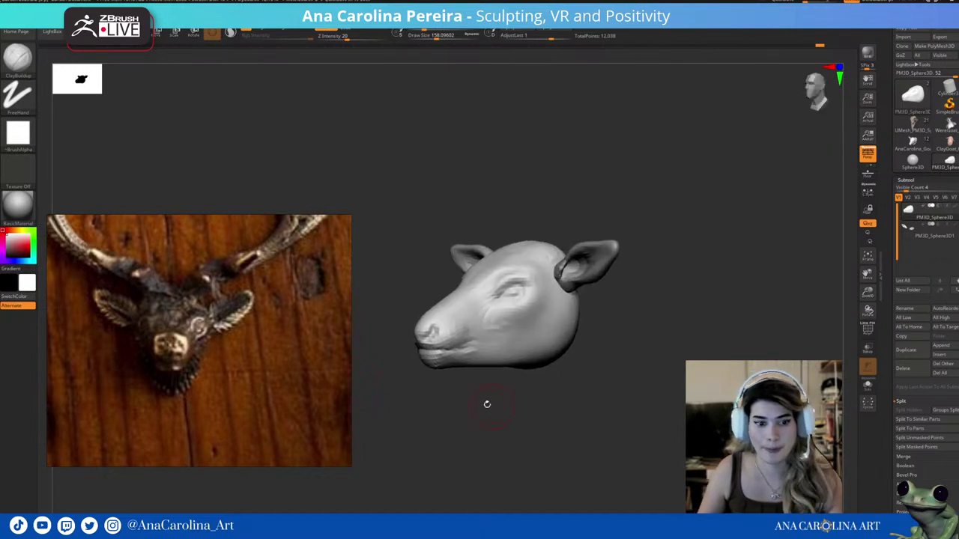
drag(618, 430, 637, 430)
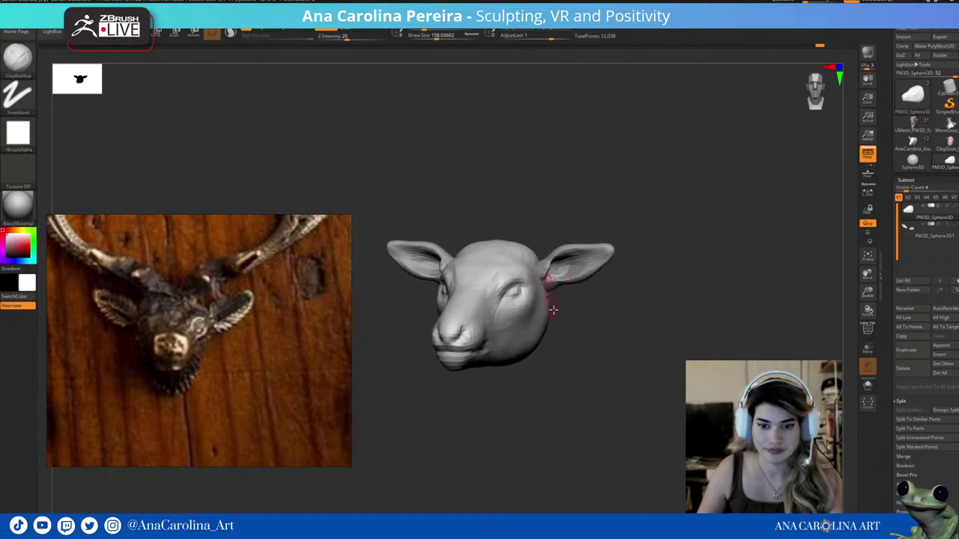
mouse_move(575, 416)
mouse_down()
mouse_move(550, 402)
mouse_move(580, 405)
mouse_move(568, 407)
mouse_move(575, 397)
mouse_up()
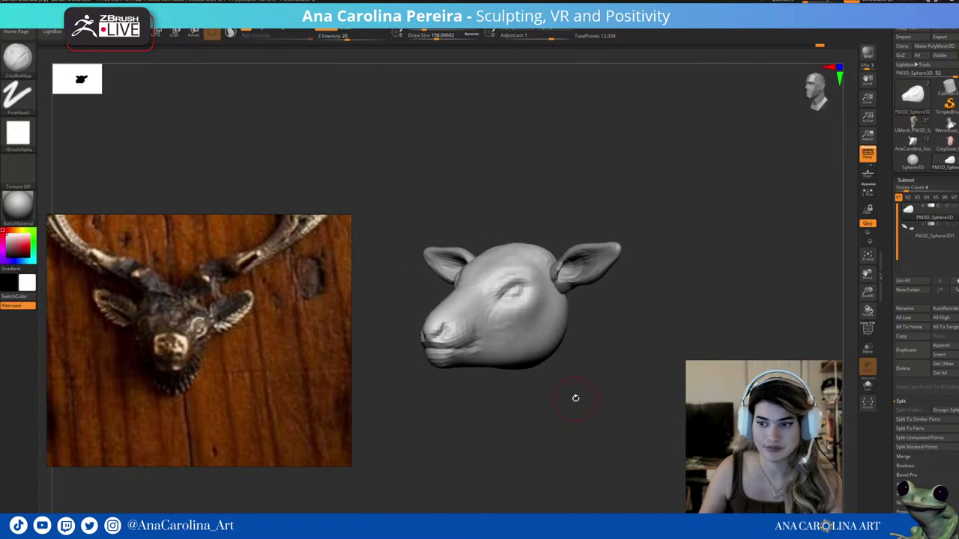
Append a Sphere3D subtool, move it below the head, and scale it down as a neck base.
click(942, 350)
click(948, 347)
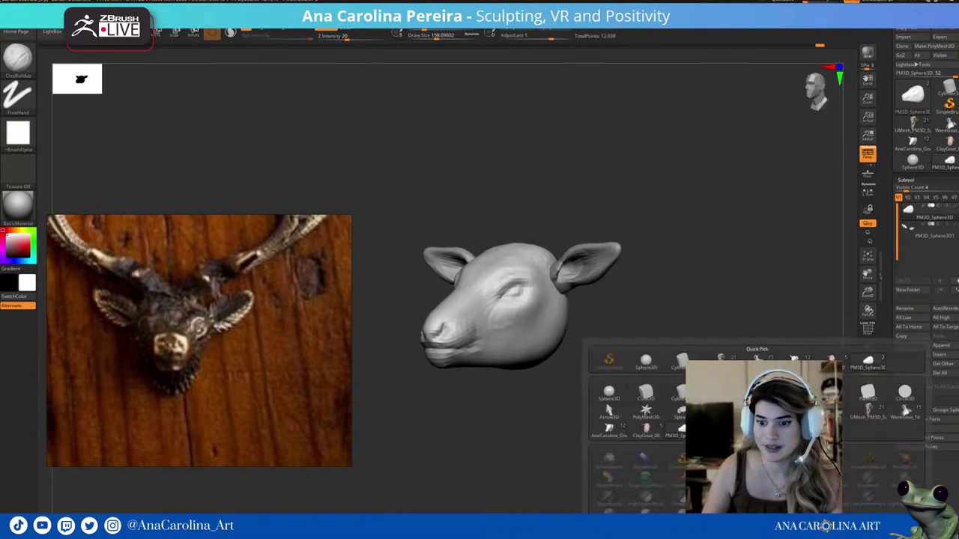
click(615, 394)
key(w)
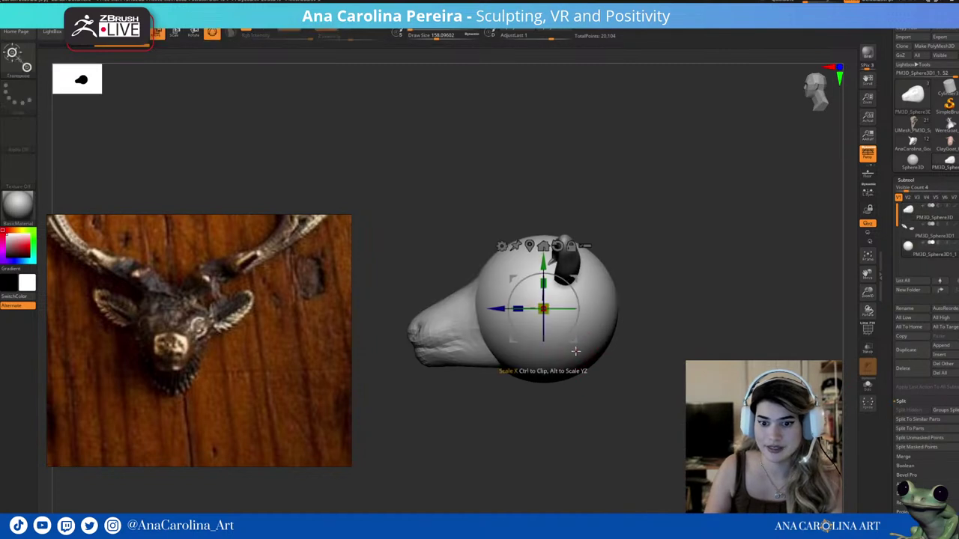
drag(574, 341, 648, 410)
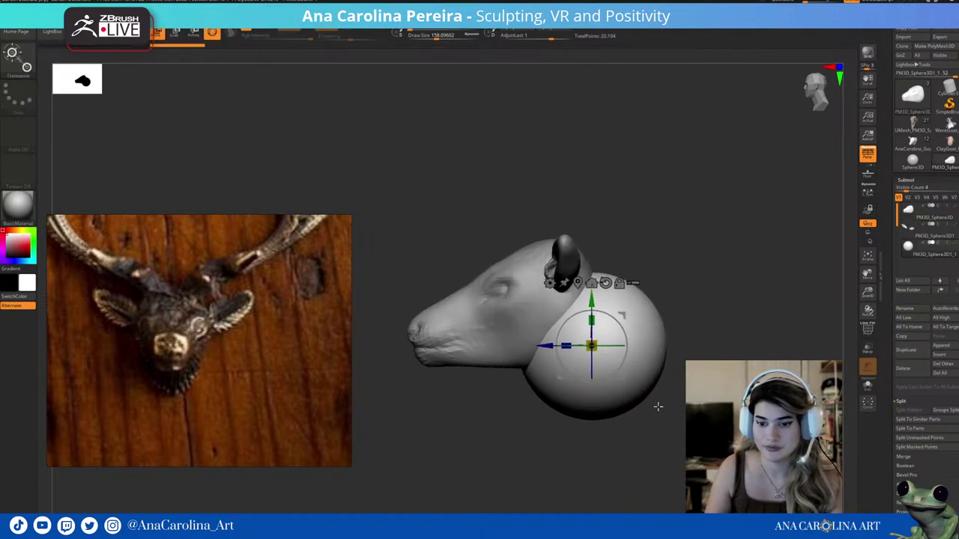
mouse_move(648, 409)
mouse_down()
mouse_move(665, 435)
mouse_move(581, 431)
mouse_up()
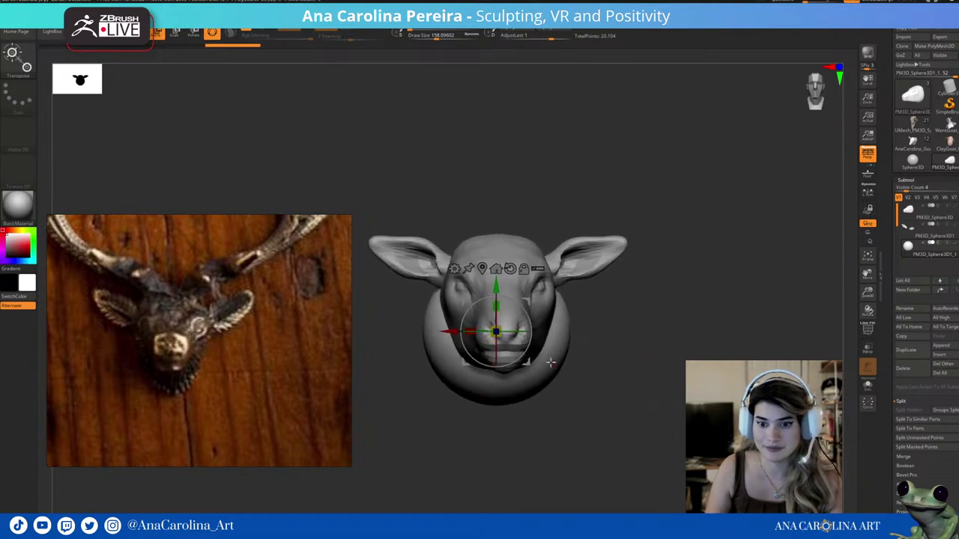
drag(497, 333, 563, 369)
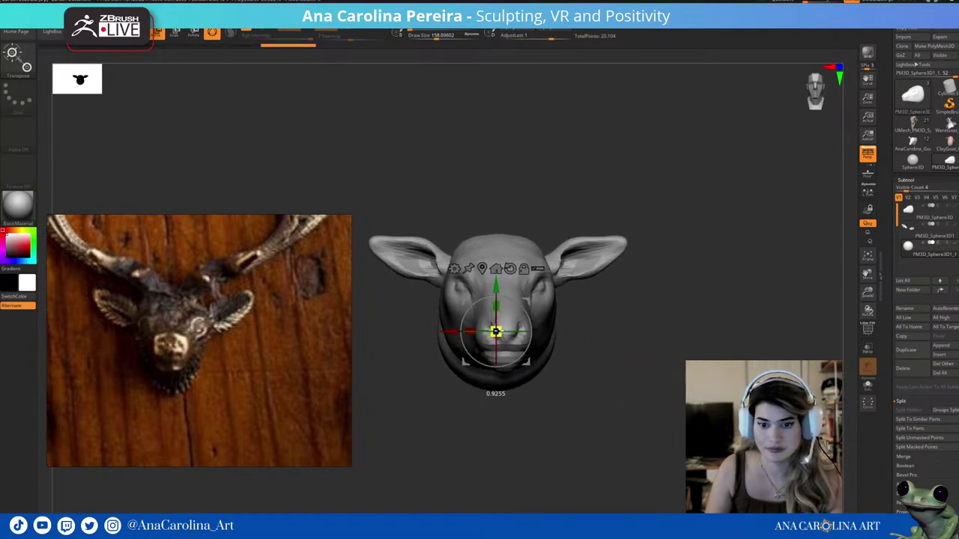
Select the Move brush and adjust its size, viewing the head from side, front and rear.
key(b)
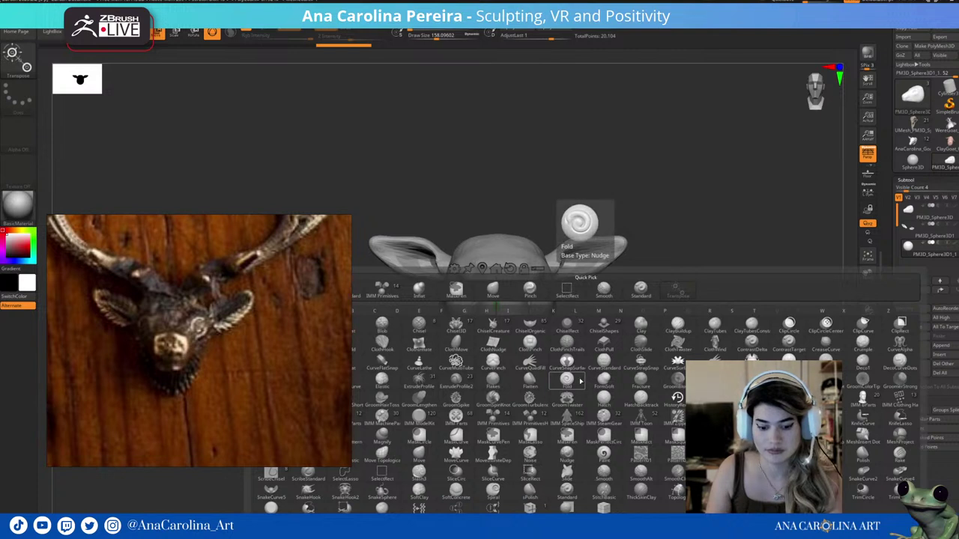
key(m)
key(v)
key(space)
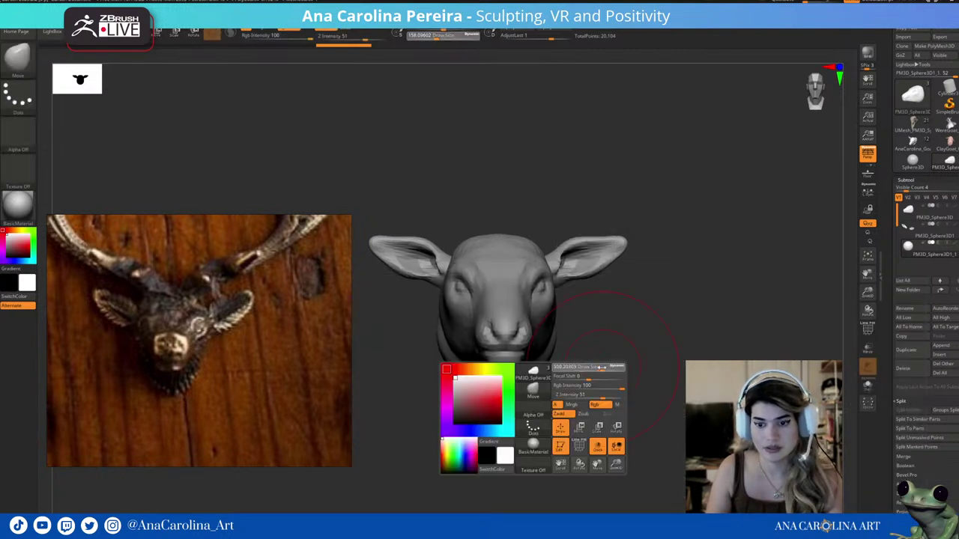
mouse_move(557, 381)
right_down()
mouse_move(518, 402)
mouse_move(559, 380)
mouse_move(529, 377)
mouse_move(685, 337)
mouse_move(552, 258)
right_up()
key(space)
mouse_move(612, 297)
right_down()
mouse_move(591, 334)
mouse_move(621, 353)
mouse_move(631, 389)
mouse_move(580, 396)
right_up()
mouse_move(507, 422)
right_down()
mouse_move(550, 431)
mouse_move(561, 398)
right_up()
Push the back of the head inward with the Move brush to narrow it.
key(b)
key(c)
key(b)
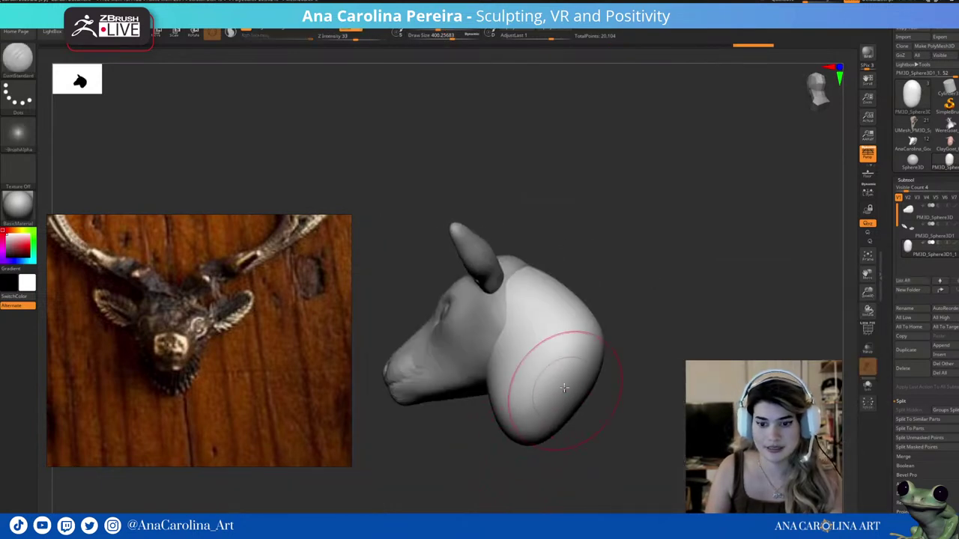
mouse_move(610, 291)
right_down()
mouse_move(614, 334)
mouse_move(567, 380)
right_up()
key(shift)
right_drag(527, 322, 553, 390)
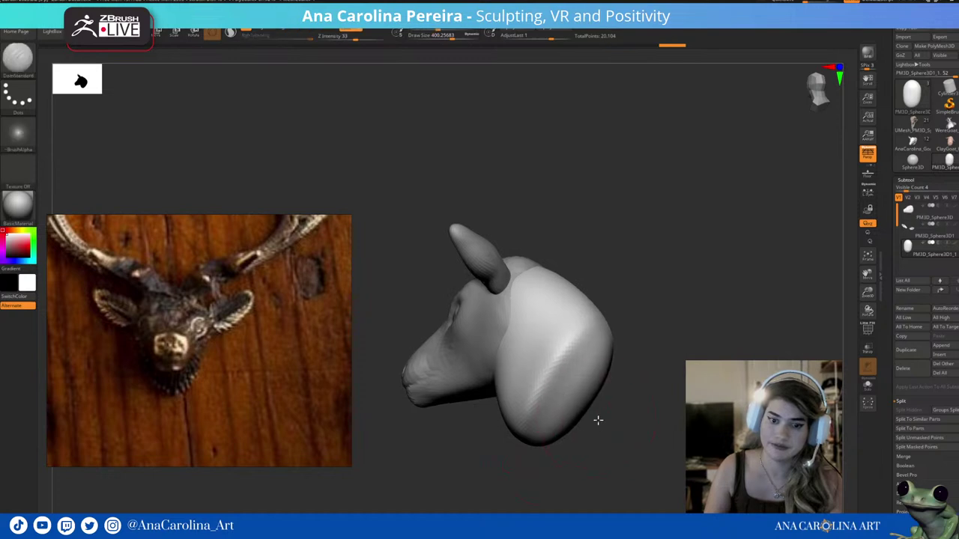
mouse_move(597, 417)
right_down()
mouse_move(614, 435)
mouse_move(567, 321)
right_up()
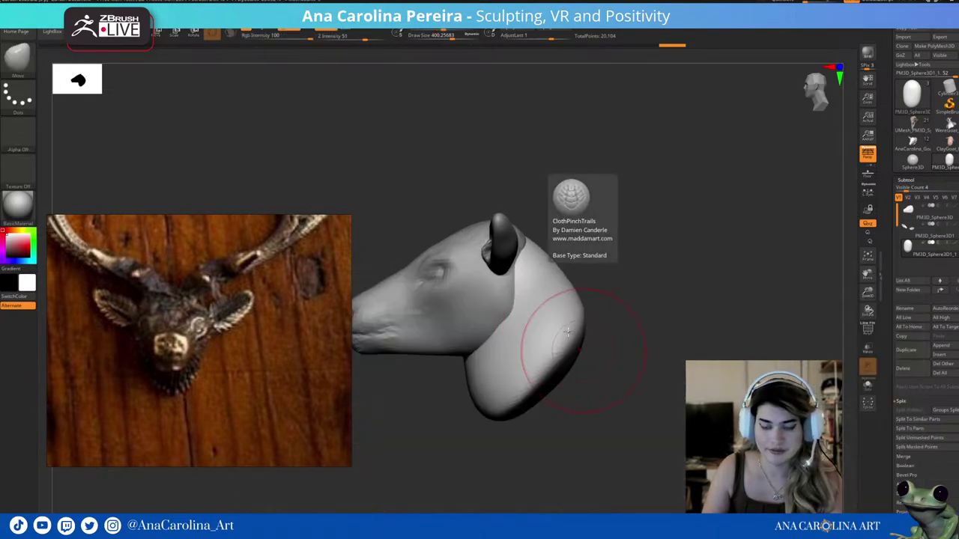
key(space)
mouse_move(583, 299)
mouse_down()
mouse_move(560, 291)
mouse_move(563, 321)
mouse_up()
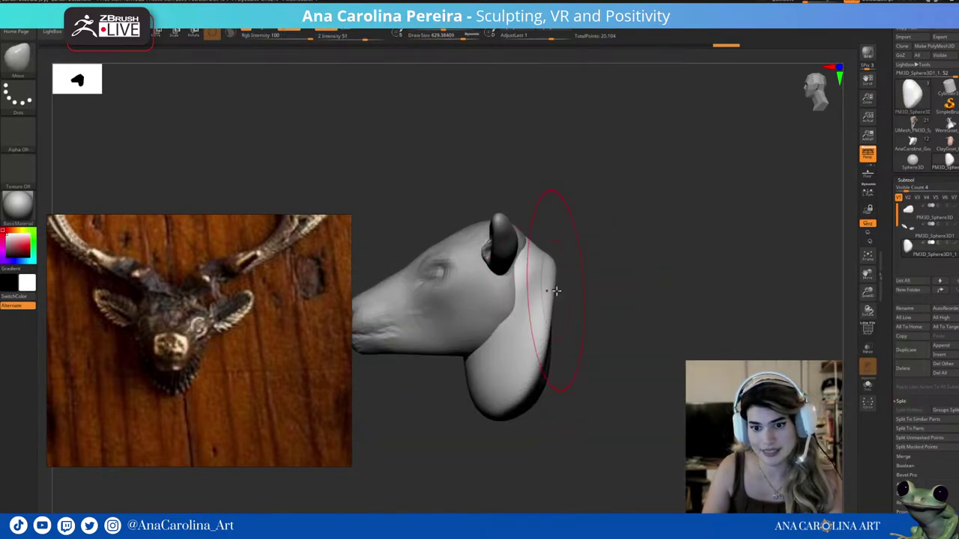
mouse_move(562, 322)
right_down()
mouse_move(505, 362)
mouse_move(571, 388)
mouse_move(569, 398)
right_up()
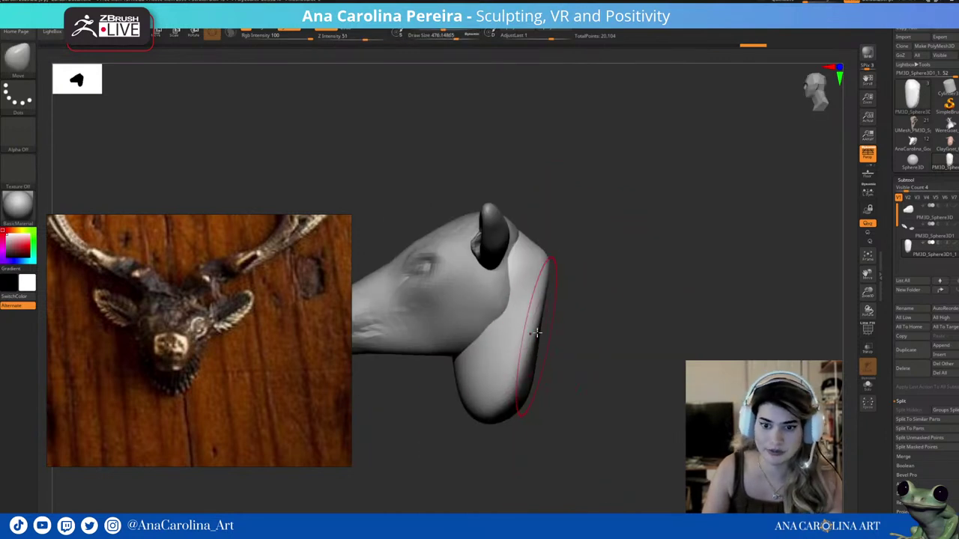
mouse_move(537, 333)
shift+right_down()
mouse_move(610, 338)
mouse_move(609, 368)
mouse_move(558, 388)
shift+right_up()
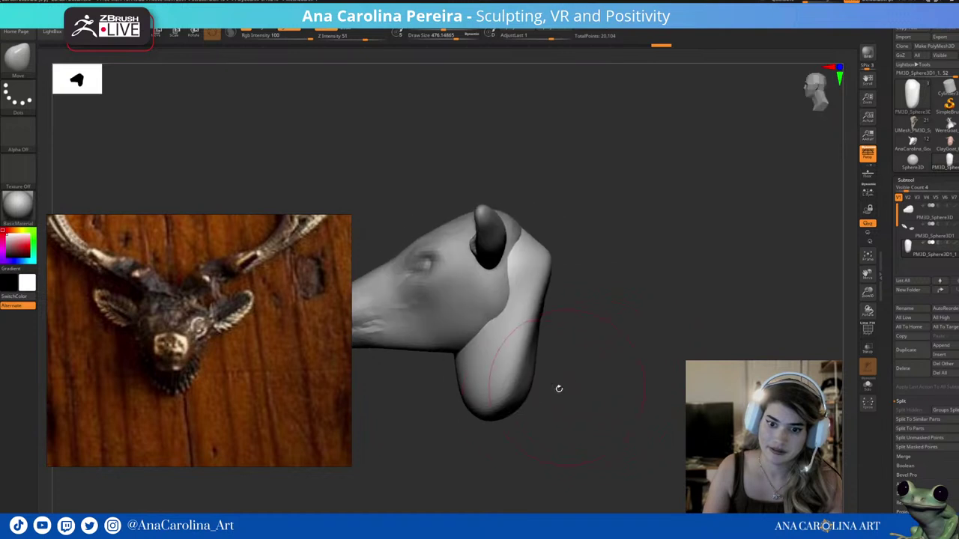
right_drag(499, 414, 552, 382)
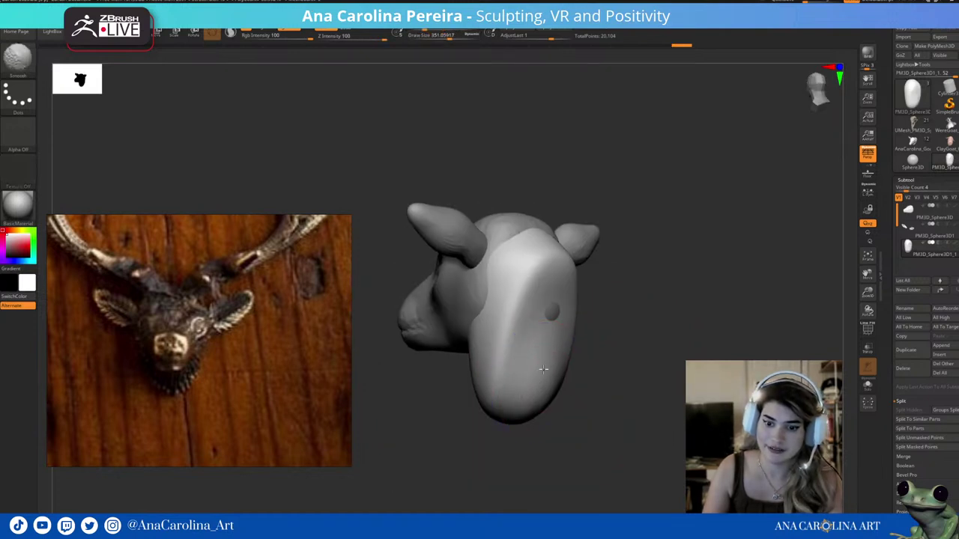
mouse_move(526, 445)
shift+right_down()
mouse_move(505, 436)
mouse_move(563, 413)
mouse_move(546, 426)
mouse_move(557, 458)
mouse_move(616, 441)
mouse_move(594, 439)
shift+right_up()
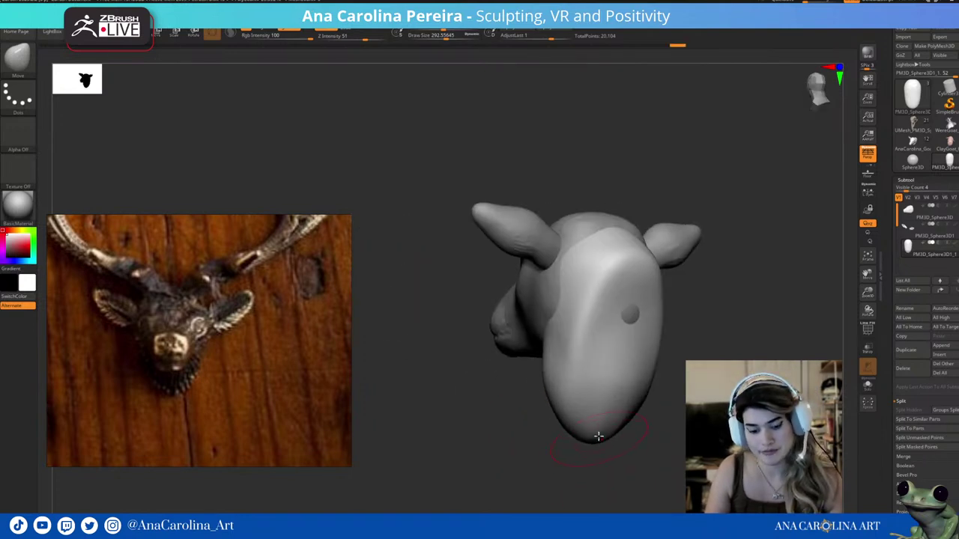
Build up clay on the lower side with ClayBuildup and smooth it into a rounded neck.
key(b)
key(c)
key(b)
drag(633, 401, 603, 355)
mouse_move(629, 419)
mouse_down()
mouse_move(592, 375)
mouse_move(600, 359)
mouse_move(609, 402)
mouse_up()
mouse_move(625, 437)
mouse_down()
mouse_move(630, 316)
mouse_move(660, 361)
mouse_move(671, 345)
mouse_up()
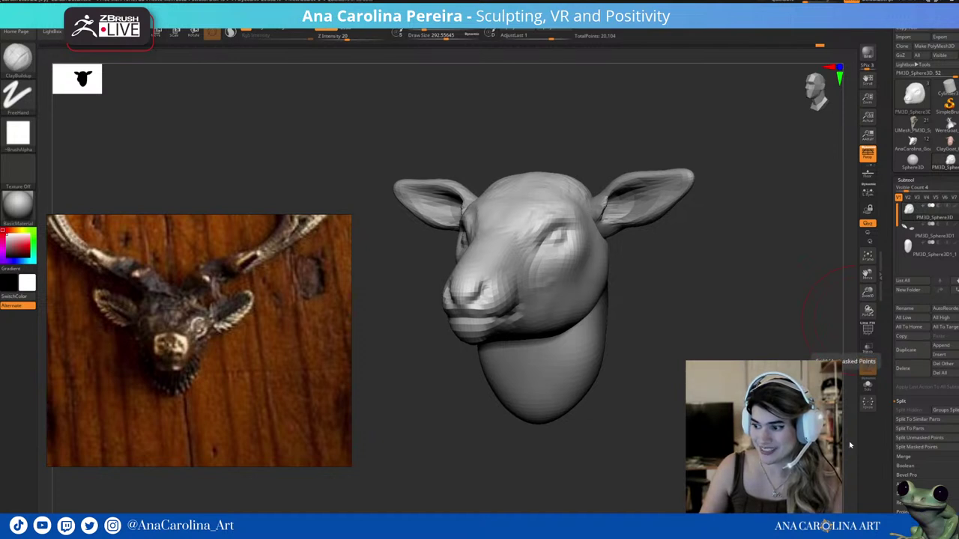
Face the head front-on and zoom the reference board onto the close-up fallow deer photos.
drag(849, 445, 794, 442)
mouse_move(627, 232)
shift+mouse_down()
mouse_move(696, 317)
mouse_move(651, 314)
mouse_move(640, 360)
shift+mouse_up()
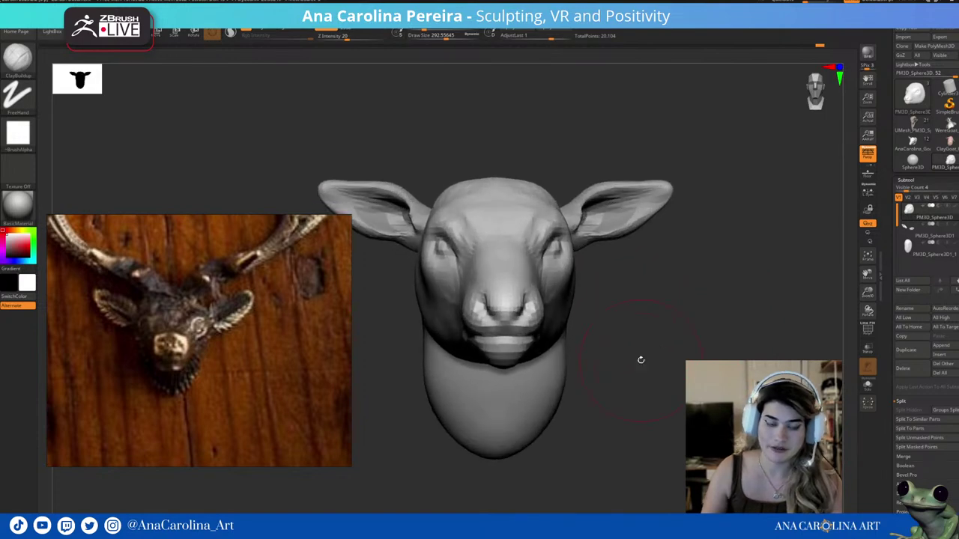
scroll(298, 357, down, 3)
scroll(215, 412, down, 2)
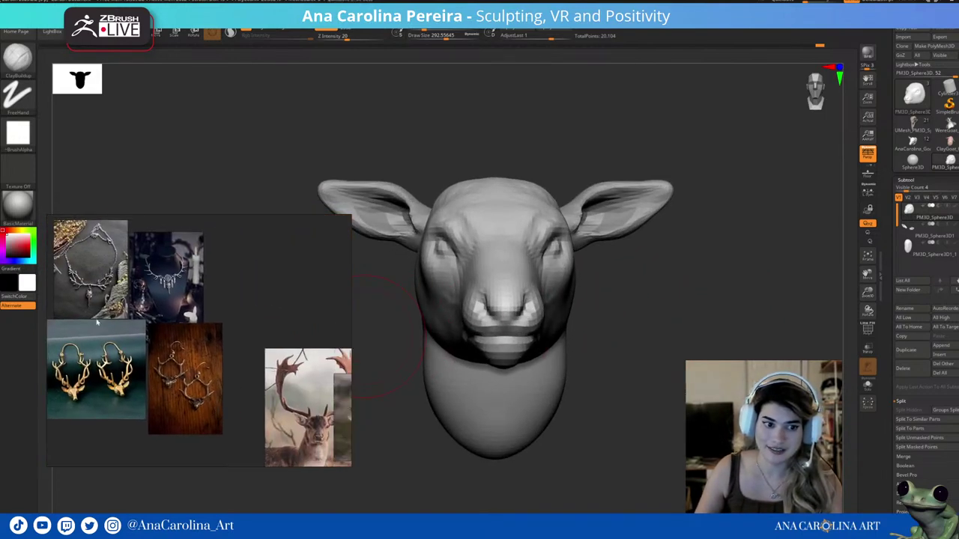
scroll(83, 300, up, 5)
scroll(283, 282, down, 3)
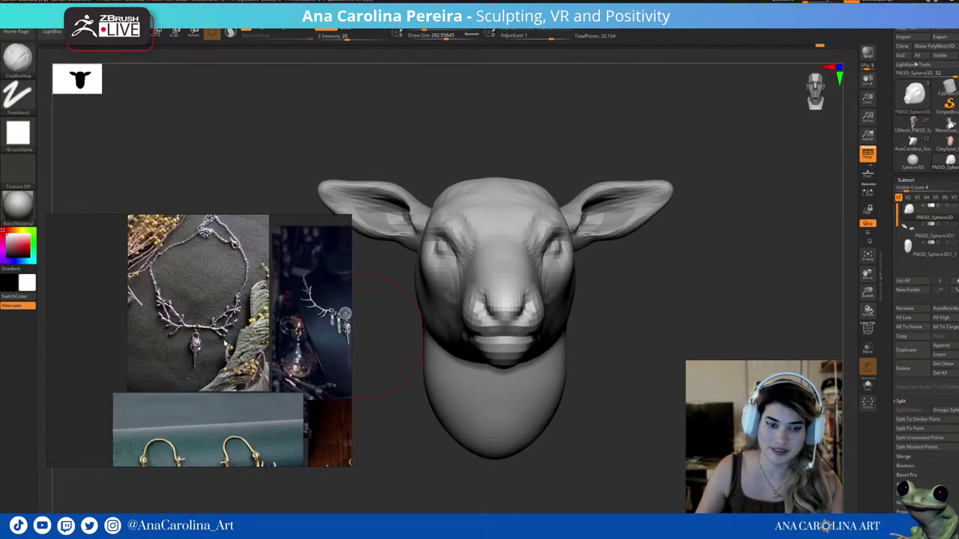
scroll(155, 315, down, 3)
scroll(211, 380, up, 2)
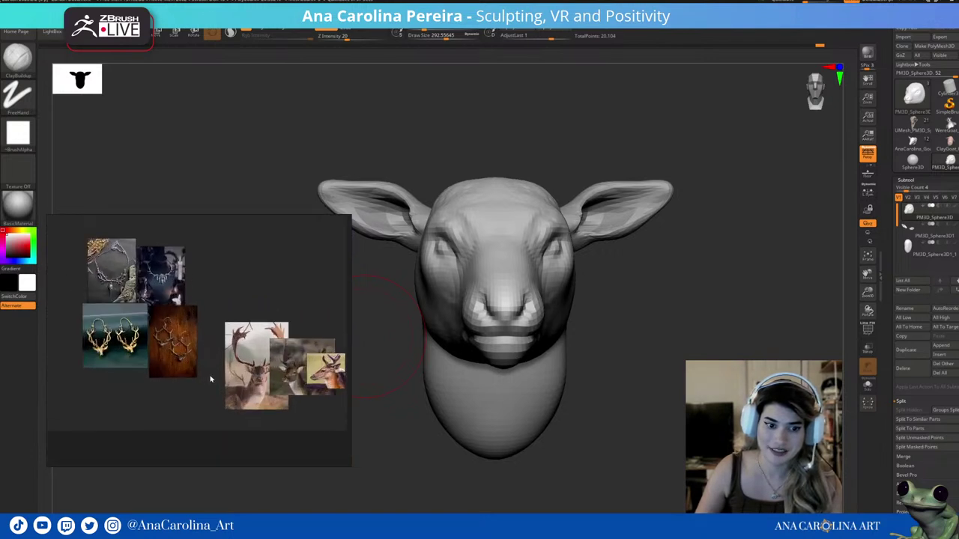
scroll(210, 380, up, 1)
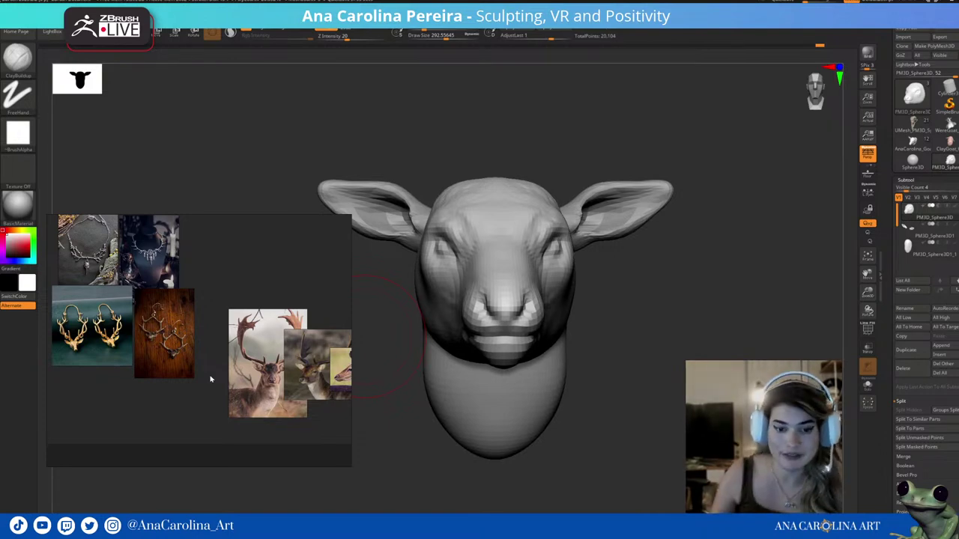
scroll(209, 377, up, 2)
scroll(316, 327, up, 2)
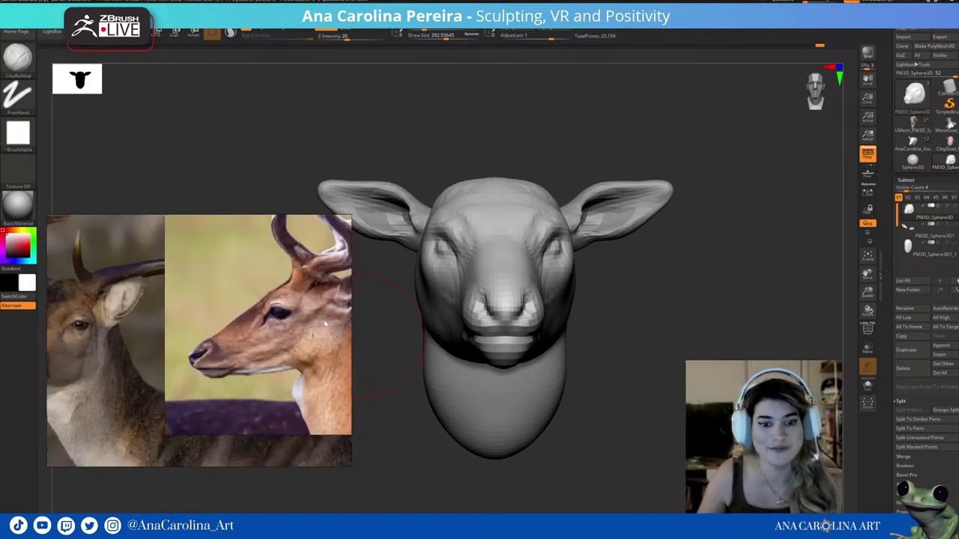
scroll(316, 327, down, 1)
drag(470, 177, 475, 149)
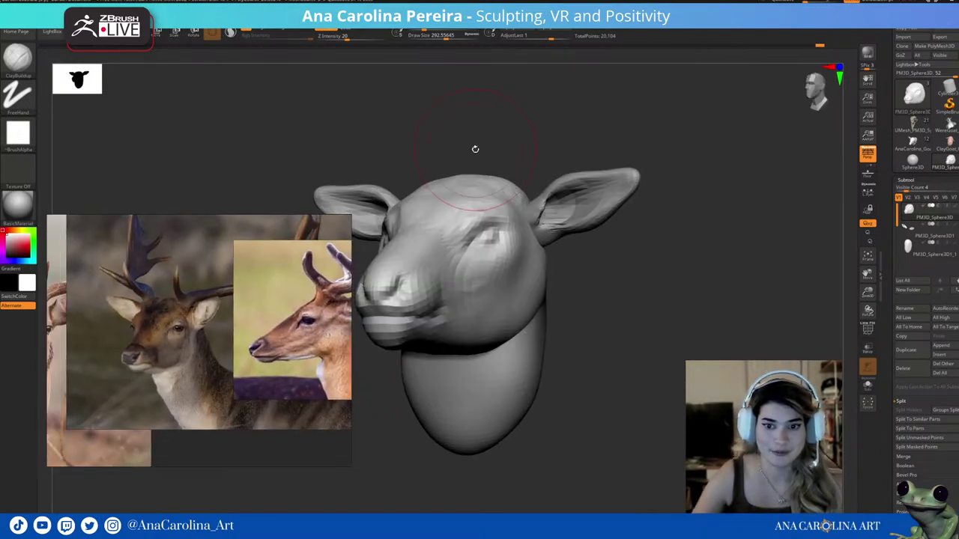
Resize the brush and smooth the faceted cheek surface of the deer head.
mouse_move(530, 113)
mouse_down()
mouse_move(492, 218)
mouse_move(503, 225)
mouse_move(501, 216)
mouse_up()
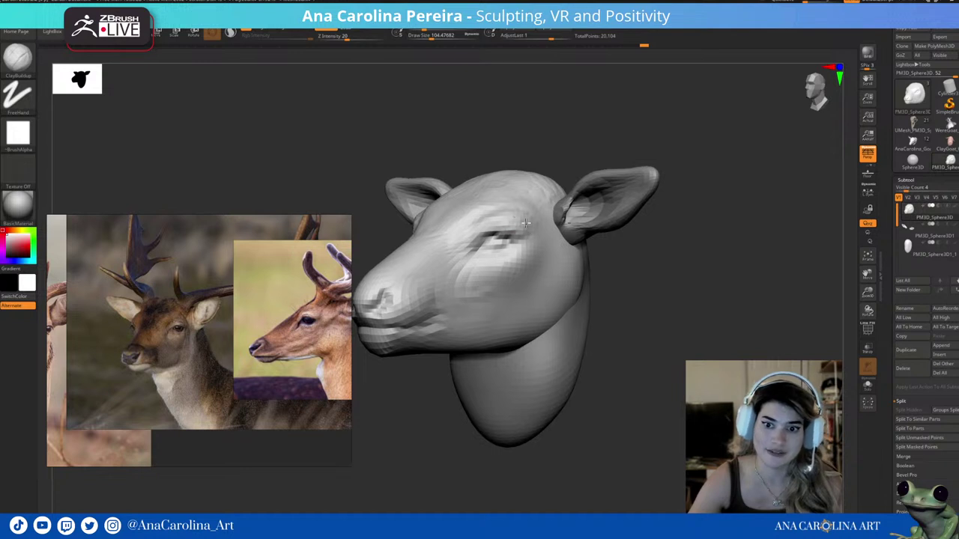
mouse_move(531, 152)
mouse_down()
mouse_move(516, 238)
mouse_move(535, 272)
mouse_up()
key(bracketleft)
key(bracketright)
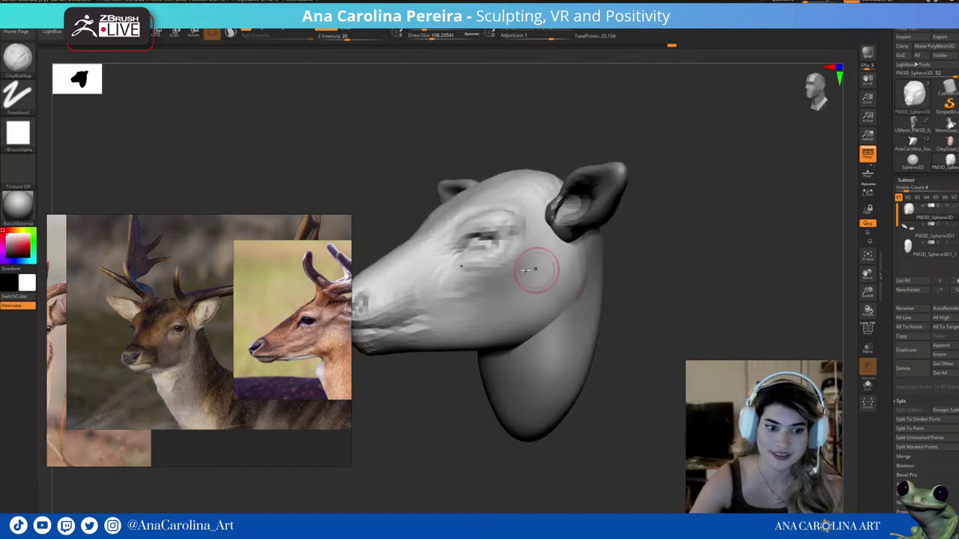
key(bracketright)
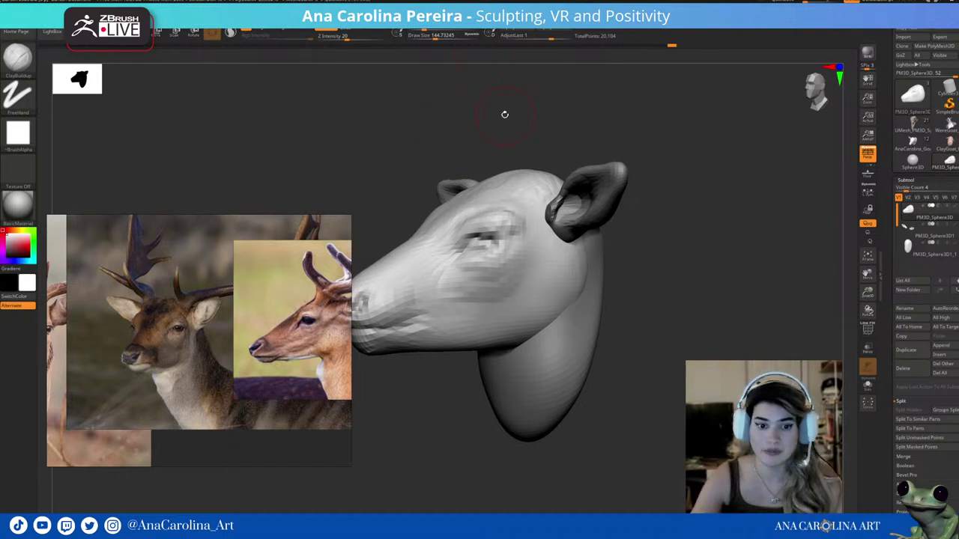
drag(504, 114, 544, 97)
key(space)
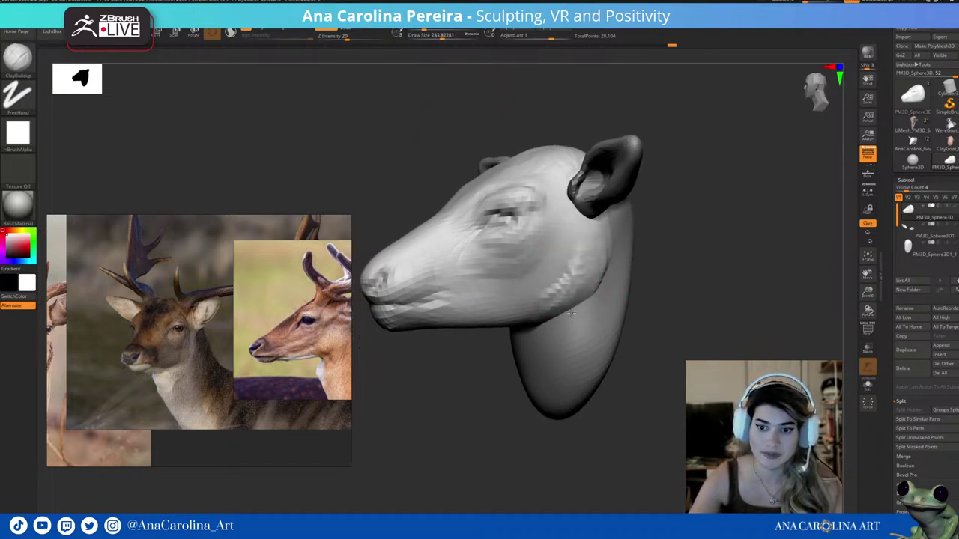
shift+drag(558, 291, 591, 257)
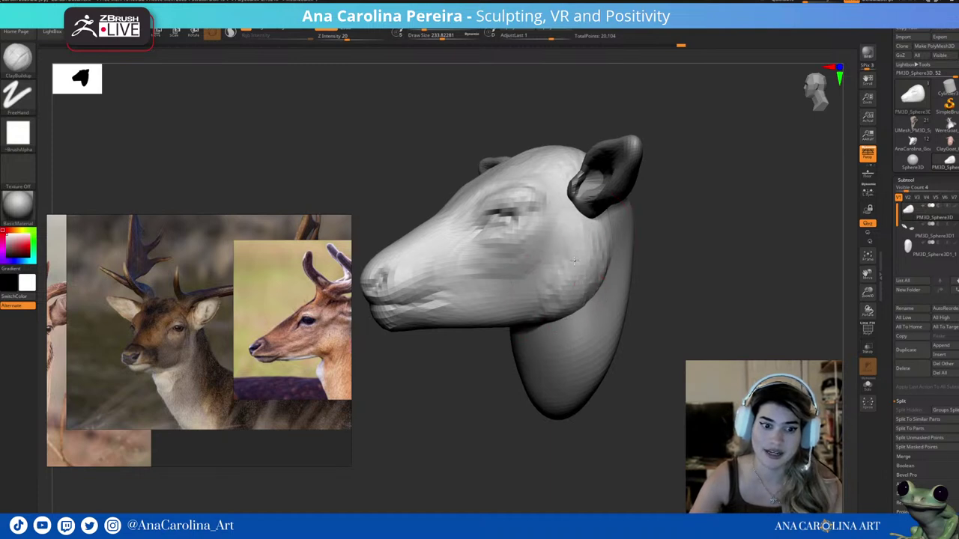
Smooth the muzzle with a smaller brush, then select the ClothPull brush.
mouse_move(599, 379)
mouse_down()
mouse_move(643, 357)
mouse_move(616, 330)
mouse_move(659, 298)
mouse_move(595, 317)
mouse_move(678, 260)
mouse_up()
key(space)
key(space)
drag(470, 259, 460, 257)
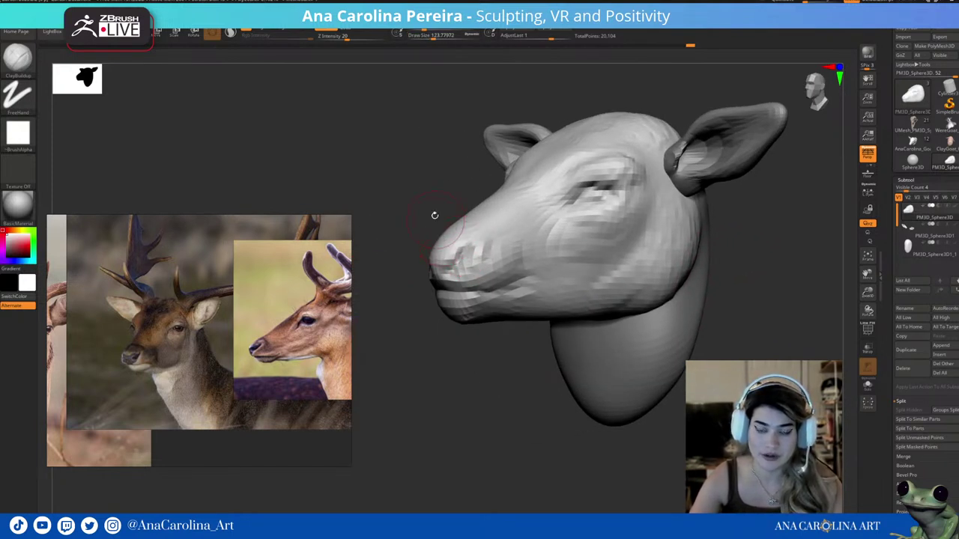
drag(434, 214, 438, 269)
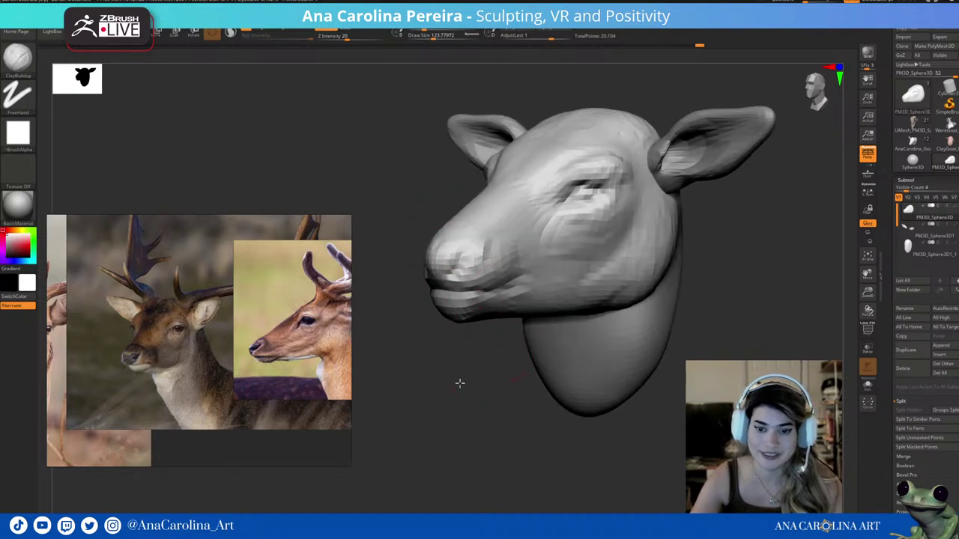
drag(458, 383, 450, 315)
key(space)
shift+drag(536, 260, 534, 261)
mouse_move(542, 350)
mouse_down()
mouse_move(514, 278)
mouse_move(539, 352)
mouse_up()
key(b)
click(546, 357)
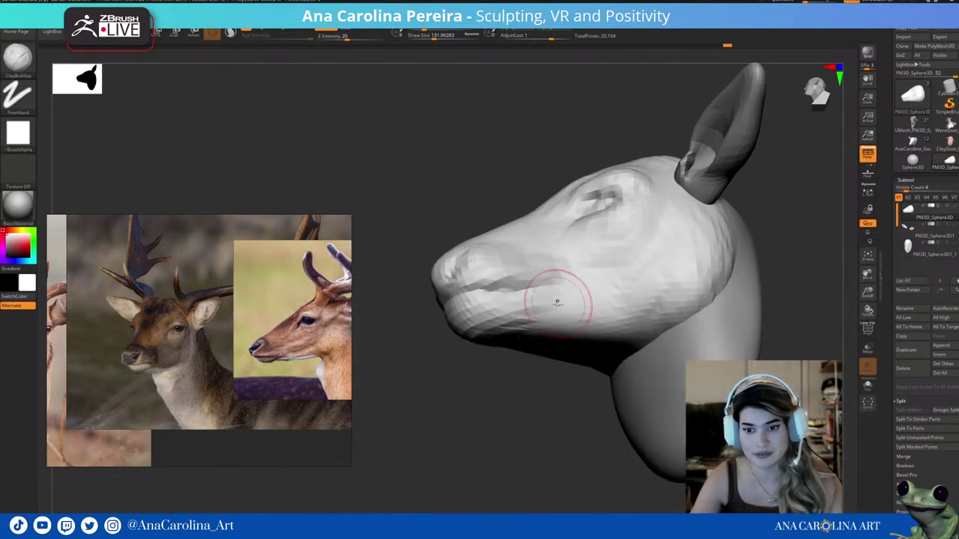
Adjust Draw Size and reshape and smooth the jaw where it meets the neck.
drag(551, 345, 537, 350)
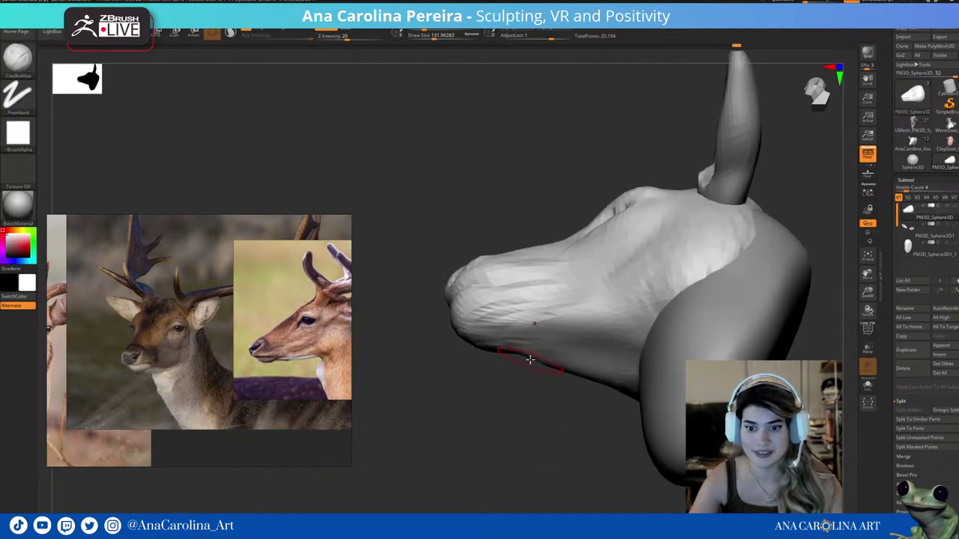
mouse_move(570, 404)
mouse_down()
mouse_move(549, 449)
mouse_move(579, 434)
mouse_move(631, 383)
mouse_up()
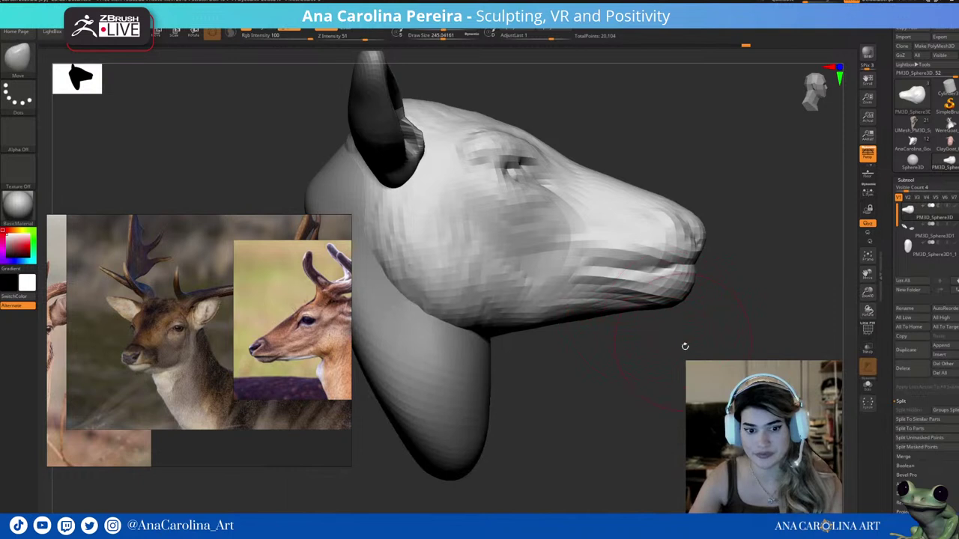
right_click(631, 354)
mouse_move(685, 346)
mouse_down()
mouse_move(631, 354)
mouse_move(669, 317)
mouse_move(554, 314)
mouse_up()
right_click(576, 310)
mouse_move(477, 326)
mouse_down()
mouse_move(483, 315)
mouse_move(453, 308)
mouse_up()
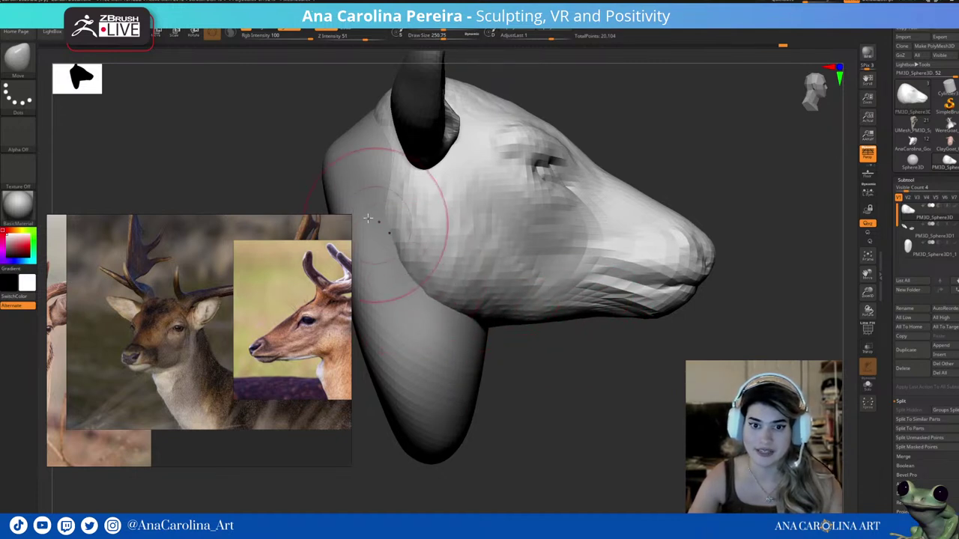
drag(407, 203, 380, 210)
Refine the jaw underside with a larger brush, finishing in a straight front view.
mouse_move(557, 74)
mouse_down()
mouse_move(607, 111)
mouse_move(655, 214)
mouse_move(607, 242)
mouse_move(701, 278)
mouse_up()
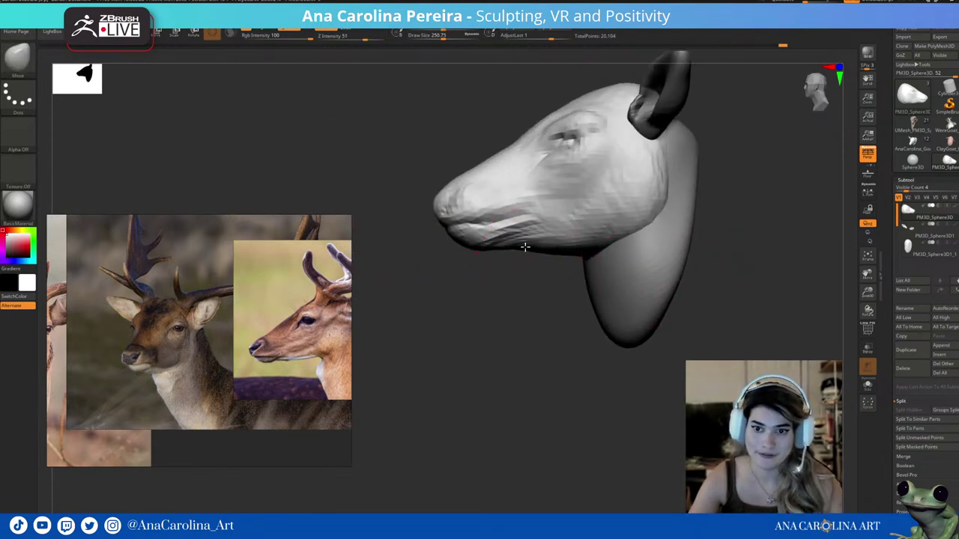
mouse_move(525, 247)
mouse_down()
mouse_move(547, 252)
mouse_move(606, 310)
mouse_move(674, 295)
mouse_move(700, 262)
mouse_move(668, 310)
mouse_up()
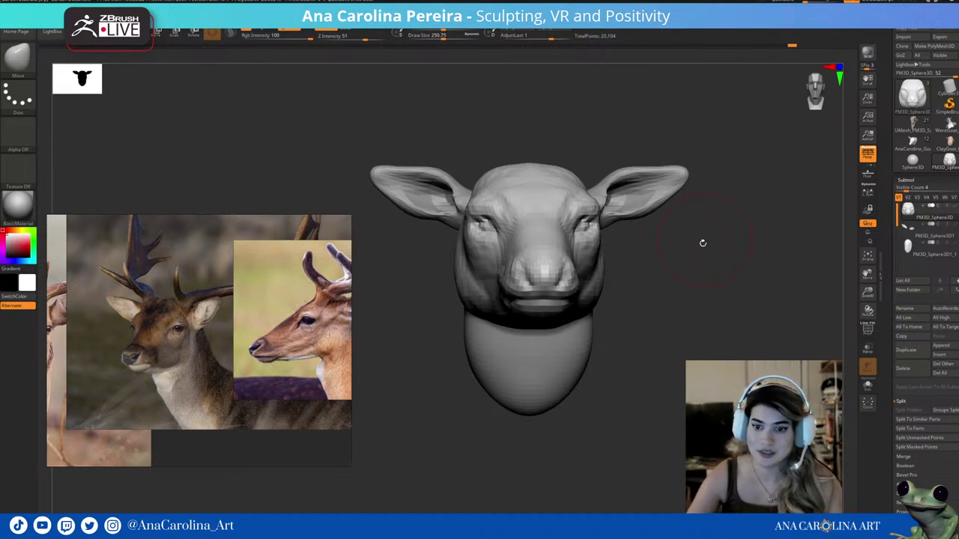
key(space)
mouse_move(577, 293)
mouse_down()
mouse_move(594, 293)
mouse_move(607, 240)
mouse_up()
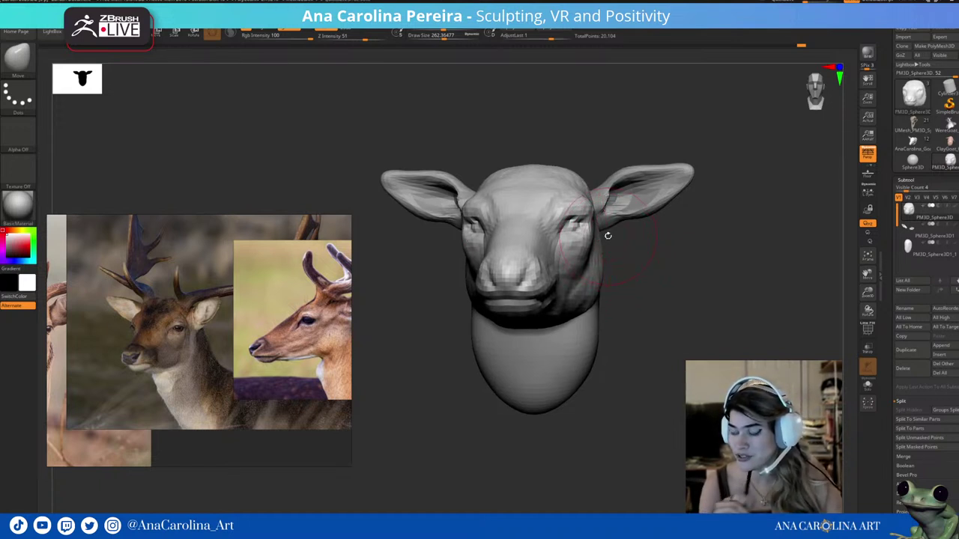
mouse_move(607, 236)
shift+mouse_down()
mouse_move(711, 389)
mouse_move(632, 319)
shift+mouse_up()
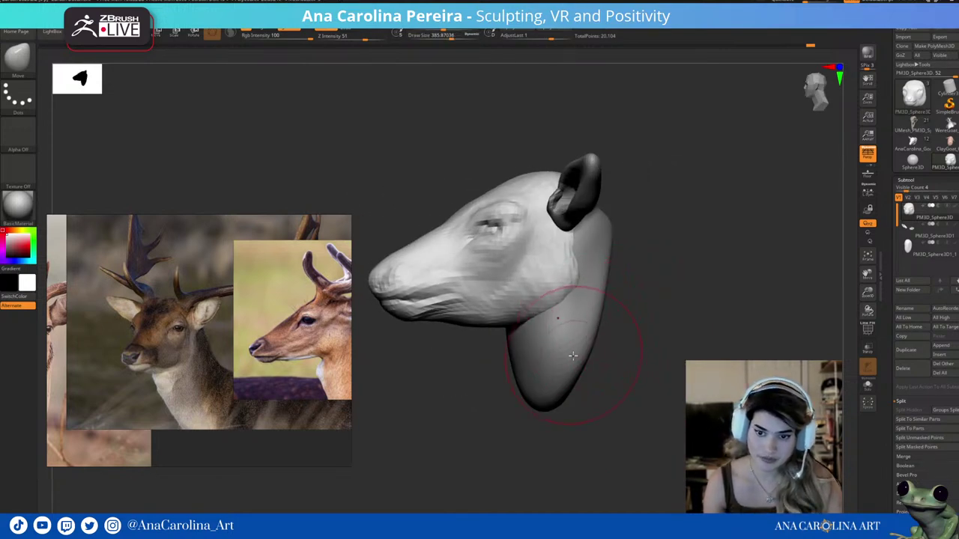
shift+drag(613, 367, 625, 384)
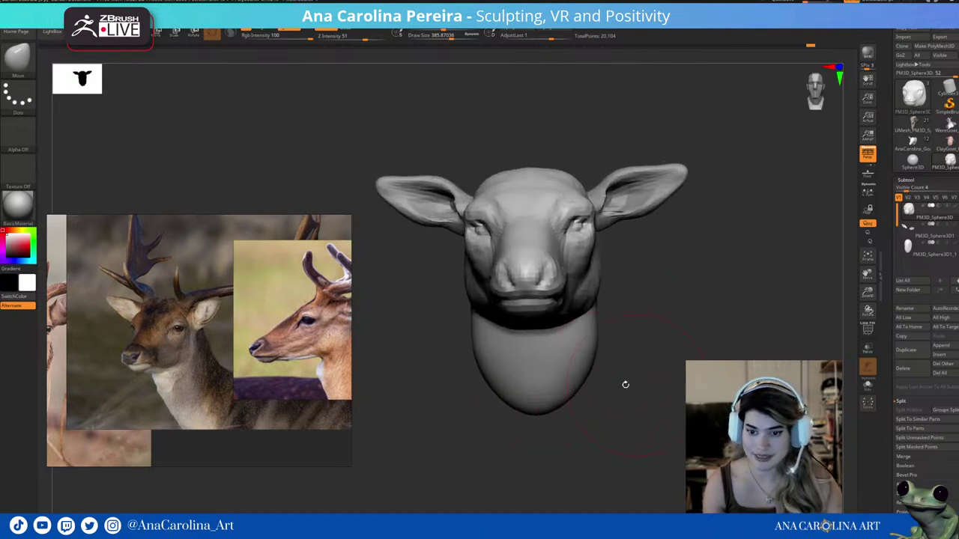
Select the lower sphere subtool and build up the neck base with ClayBuildup.
alt+click(564, 381)
key(b)
key(c)
key(b)
right_drag(564, 382, 564, 292)
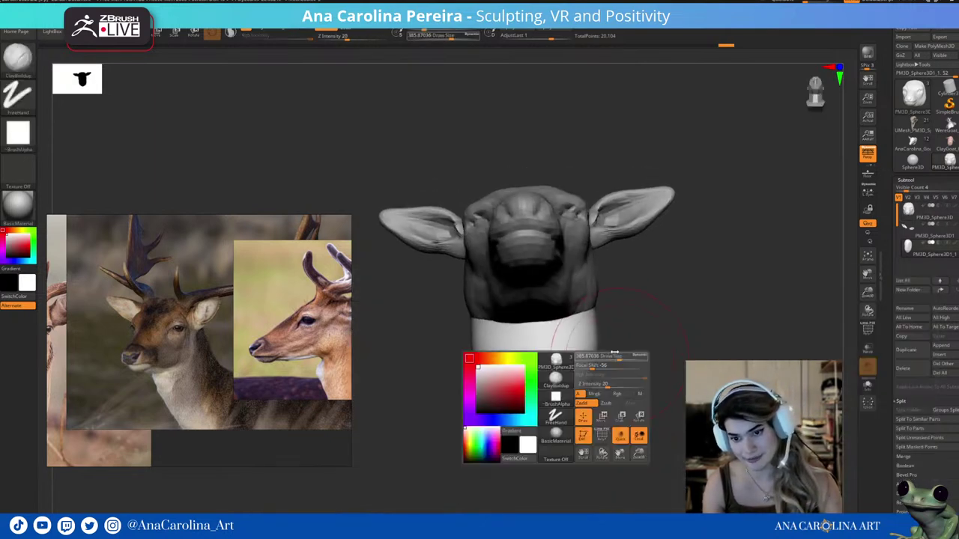
mouse_move(563, 292)
mouse_down()
mouse_move(539, 337)
mouse_move(555, 359)
mouse_up()
mouse_move(524, 322)
mouse_down()
mouse_move(547, 375)
mouse_move(540, 384)
mouse_up()
mouse_move(540, 383)
right_down()
mouse_move(614, 403)
mouse_move(642, 251)
right_up()
drag(630, 240, 642, 321)
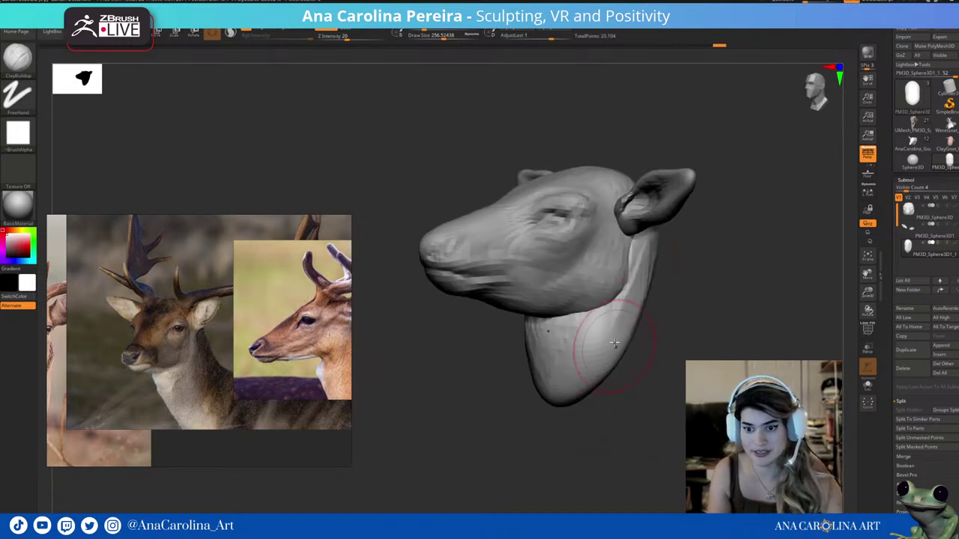
mouse_move(642, 321)
right_down()
mouse_move(648, 290)
mouse_move(653, 391)
mouse_move(640, 267)
right_up()
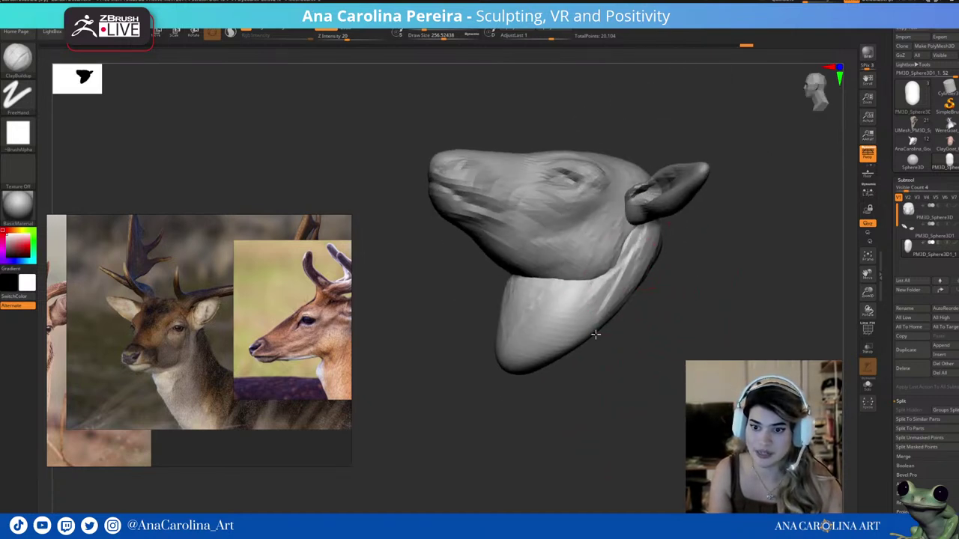
Smooth the side and lower neck from front and side angles.
mouse_move(586, 387)
right_down()
mouse_move(616, 441)
mouse_move(514, 308)
right_up()
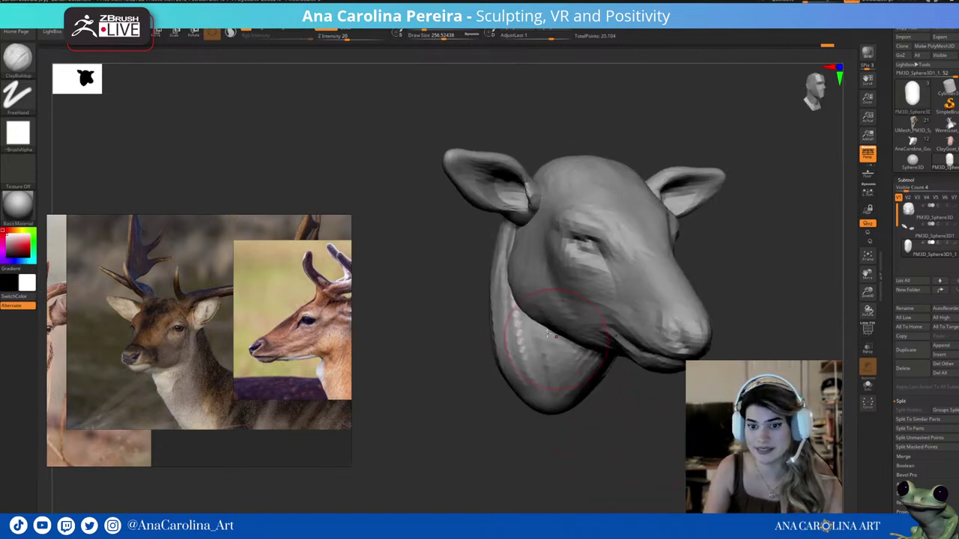
mouse_move(514, 235)
shift+mouse_down()
mouse_move(498, 337)
mouse_move(536, 394)
shift+mouse_up()
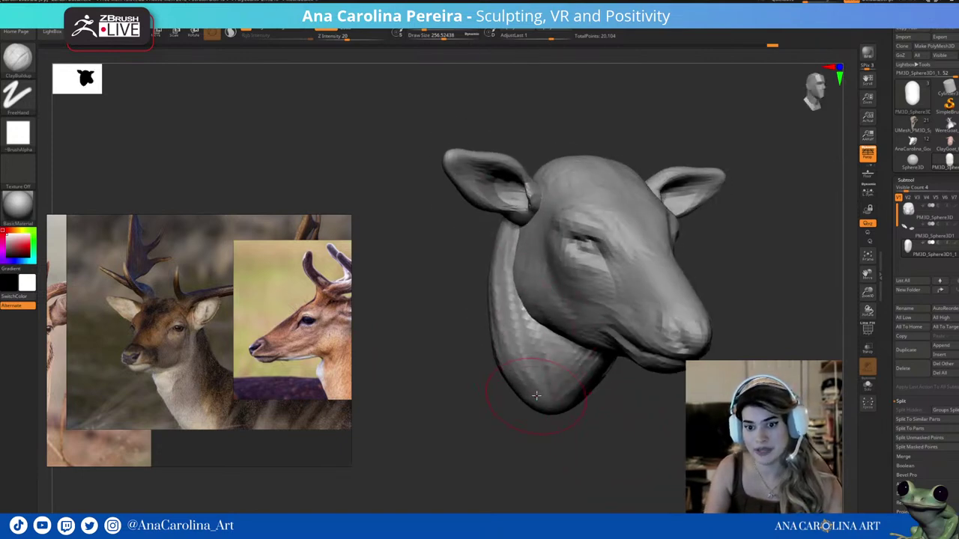
right_drag(506, 305, 550, 404)
mouse_move(517, 345)
shift+mouse_down()
mouse_move(629, 353)
mouse_move(493, 387)
shift+mouse_up()
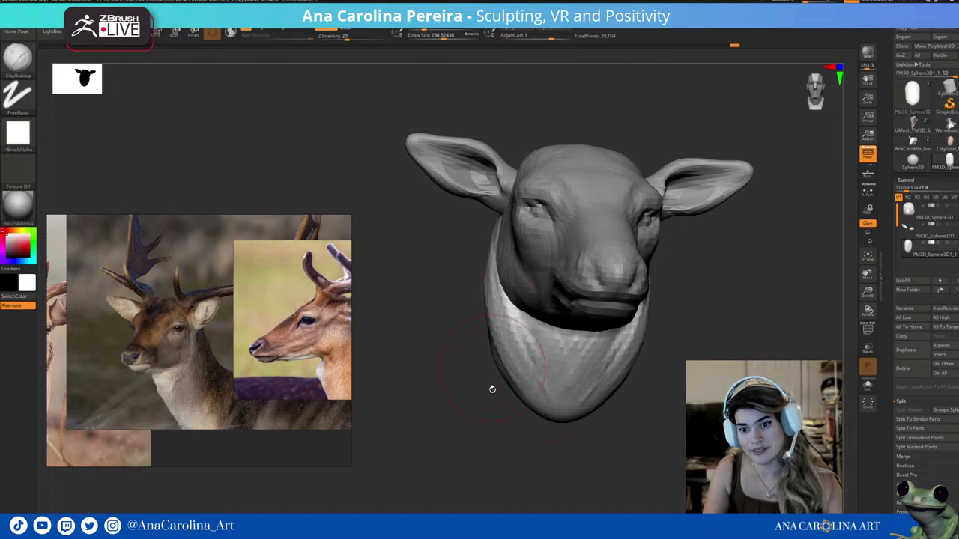
right_drag(492, 388, 474, 227)
right_drag(479, 277, 450, 322)
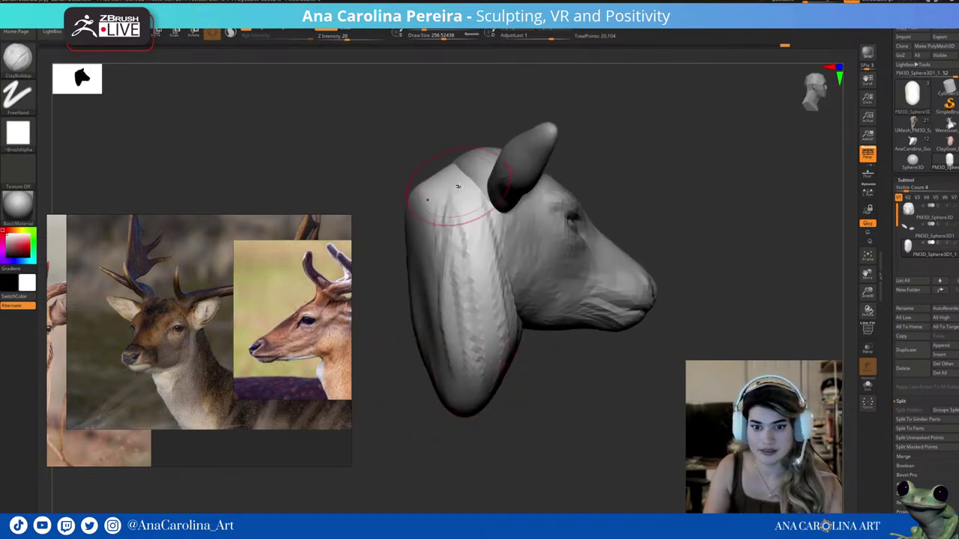
Smooth the upper neck and its underside so it blends into the head.
shift+drag(431, 198, 452, 120)
mouse_move(452, 120)
right_down()
mouse_move(460, 232)
mouse_move(550, 336)
mouse_move(482, 220)
right_up()
shift+drag(482, 220, 465, 180)
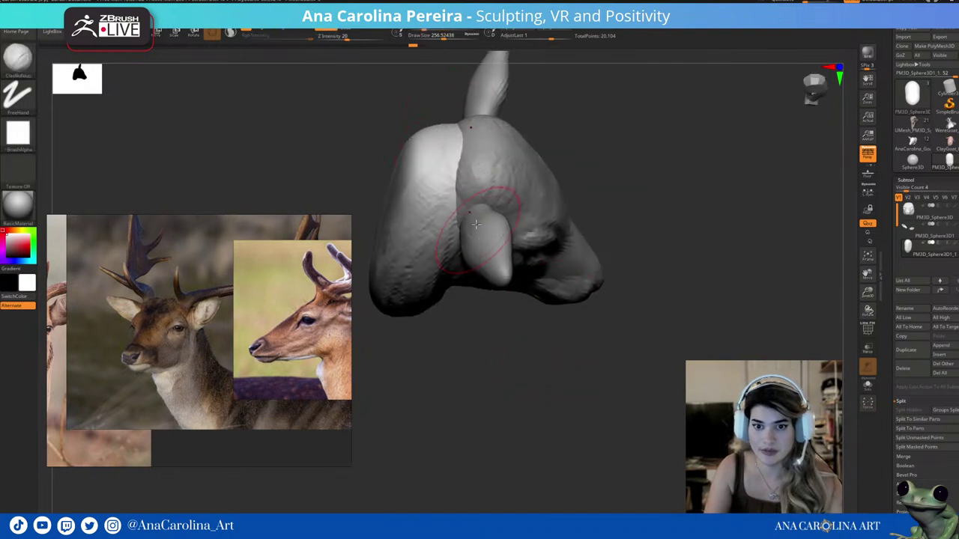
mouse_move(464, 180)
right_down()
mouse_move(447, 116)
mouse_move(492, 268)
mouse_move(531, 248)
right_up()
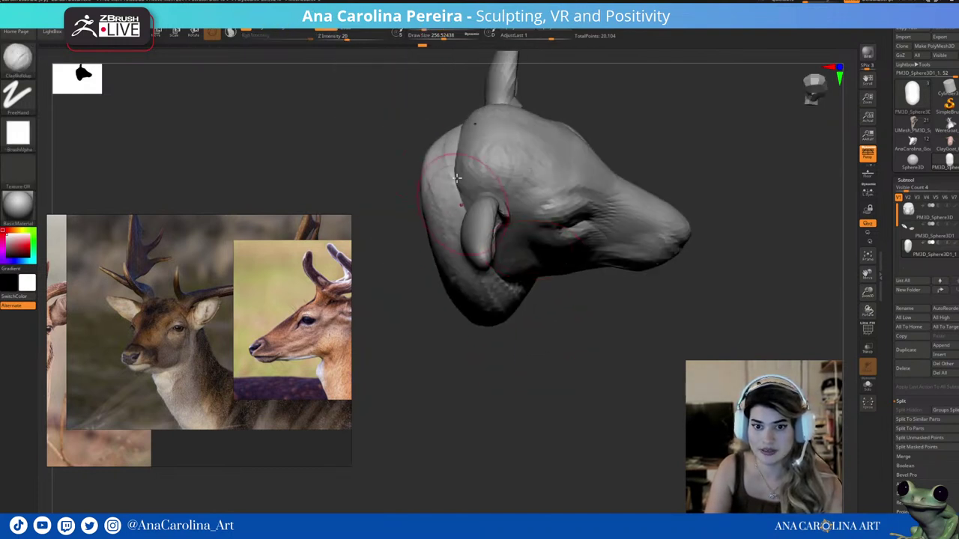
mouse_move(456, 178)
shift+mouse_down()
mouse_move(453, 202)
mouse_move(442, 180)
shift+mouse_up()
mouse_move(442, 179)
right_down()
mouse_move(436, 272)
mouse_move(487, 357)
mouse_move(662, 122)
mouse_move(679, 172)
mouse_move(642, 216)
mouse_move(743, 292)
mouse_move(734, 283)
right_up()
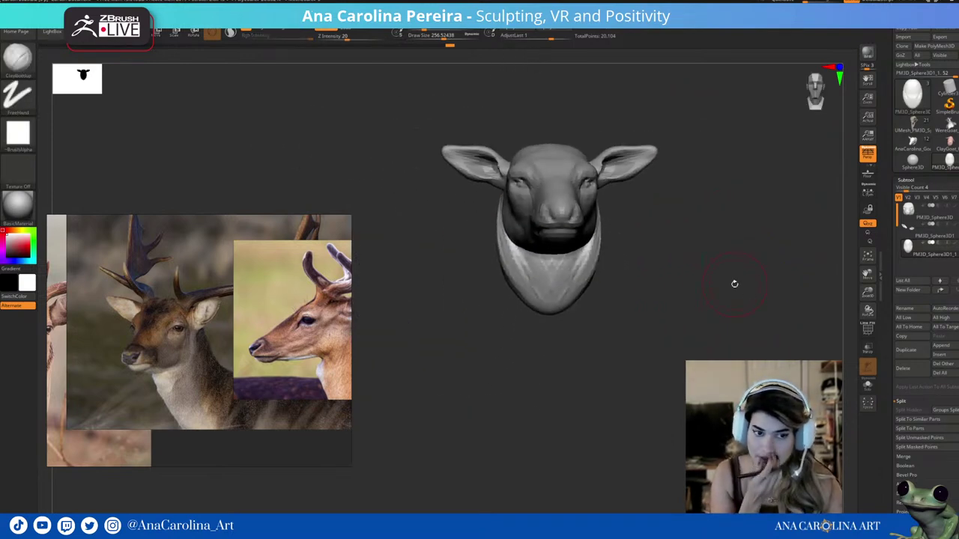
mouse_move(642, 401)
right_down()
mouse_move(603, 430)
mouse_move(612, 430)
mouse_move(551, 404)
mouse_move(535, 420)
mouse_move(520, 407)
mouse_move(534, 381)
mouse_move(574, 417)
right_up()
Switch to the Pinch brush and enlarge its Draw Size.
key(b)
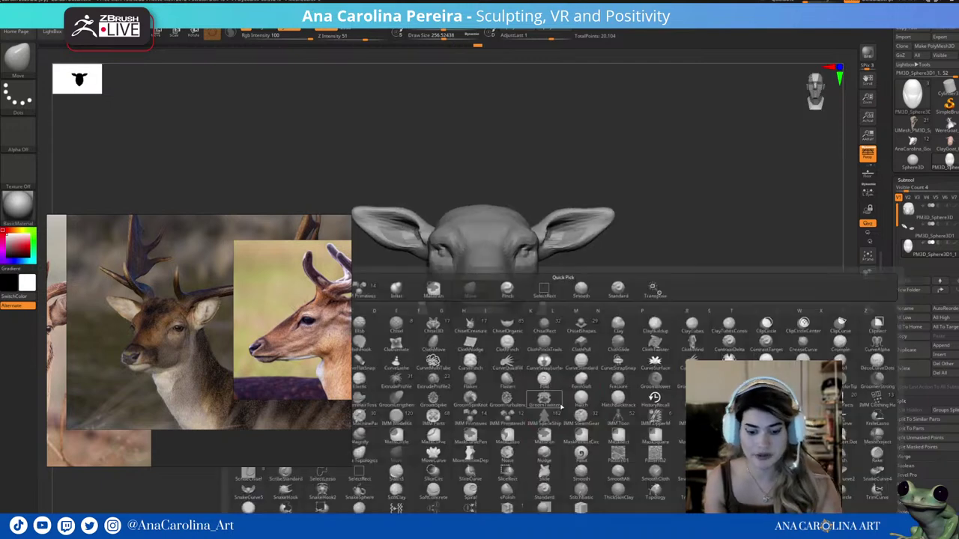
key(p)
key(i)
key(space)
drag(513, 397, 524, 399)
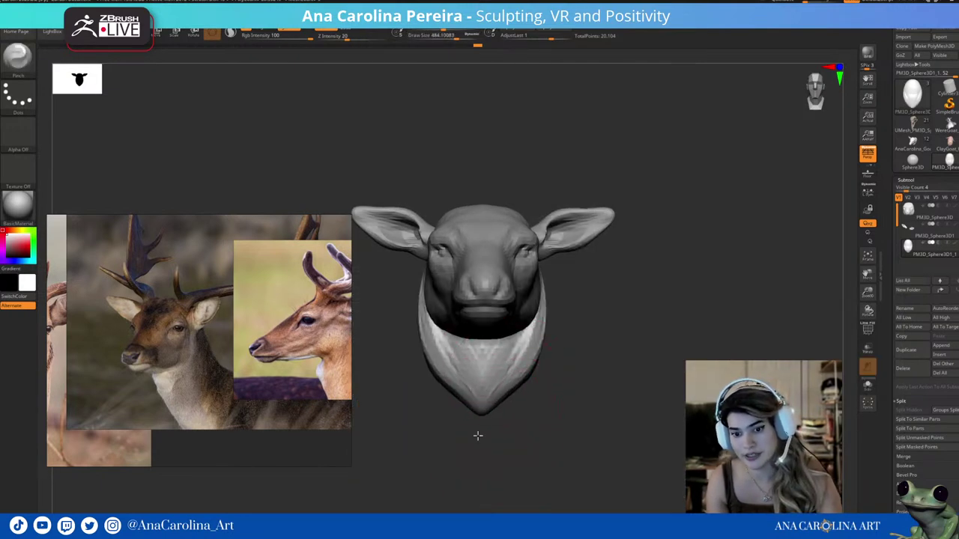
right_drag(490, 404, 514, 420)
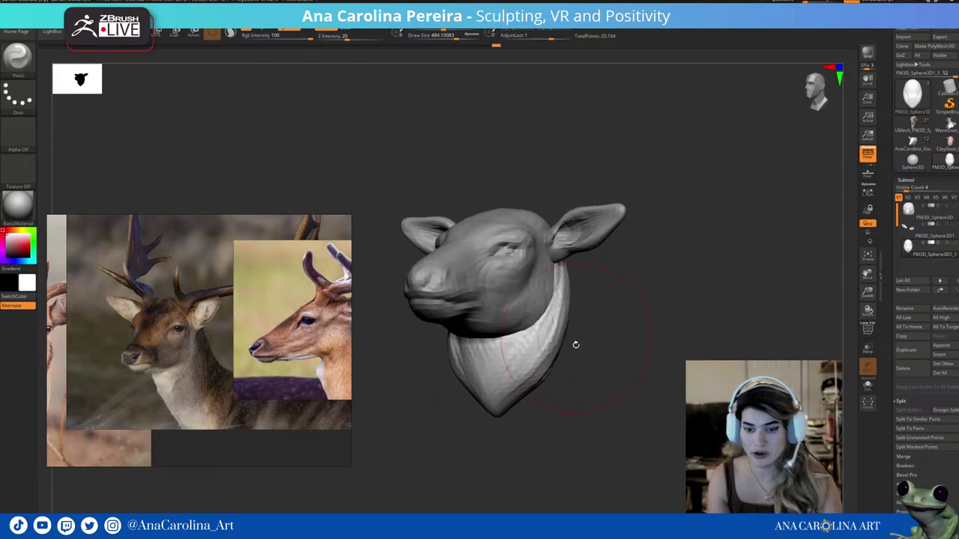
shift+right_drag(575, 345, 588, 380)
Switch back to a smaller ClayBuildup brush and build up clay down the neck side.
key(b)
key(c)
key(b)
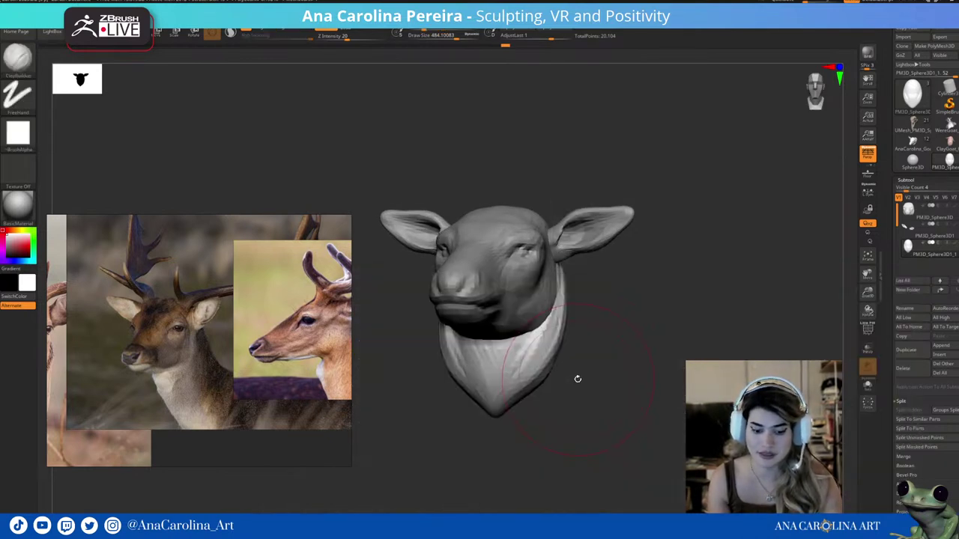
key(space)
drag(577, 380, 558, 374)
right_drag(570, 362, 551, 298)
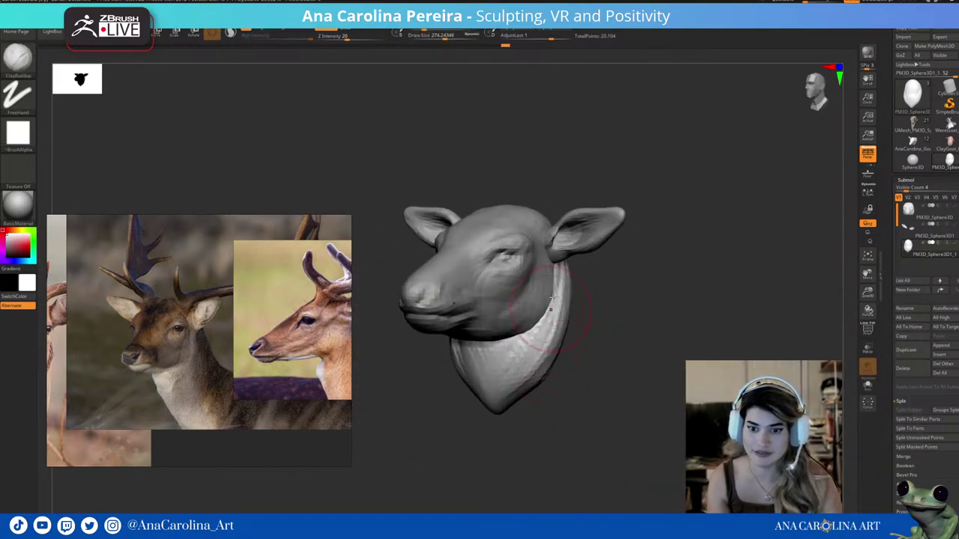
drag(550, 299, 492, 385)
mouse_move(514, 425)
right_down()
mouse_move(482, 286)
mouse_move(543, 307)
right_up()
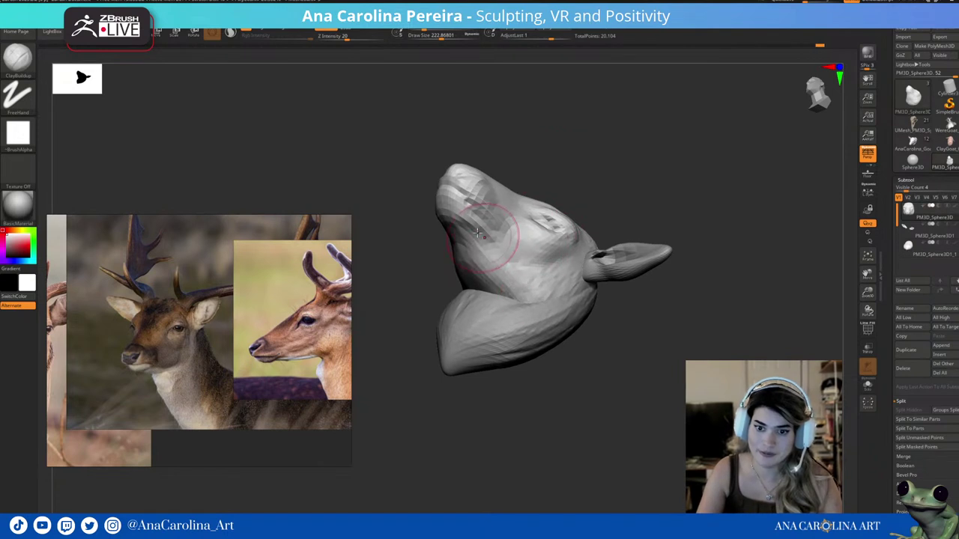
Build up the cheek-to-neck transition and reshape the cheek surfaces on both sides.
mouse_move(558, 144)
right_down()
mouse_move(519, 253)
mouse_move(528, 271)
mouse_move(499, 251)
right_up()
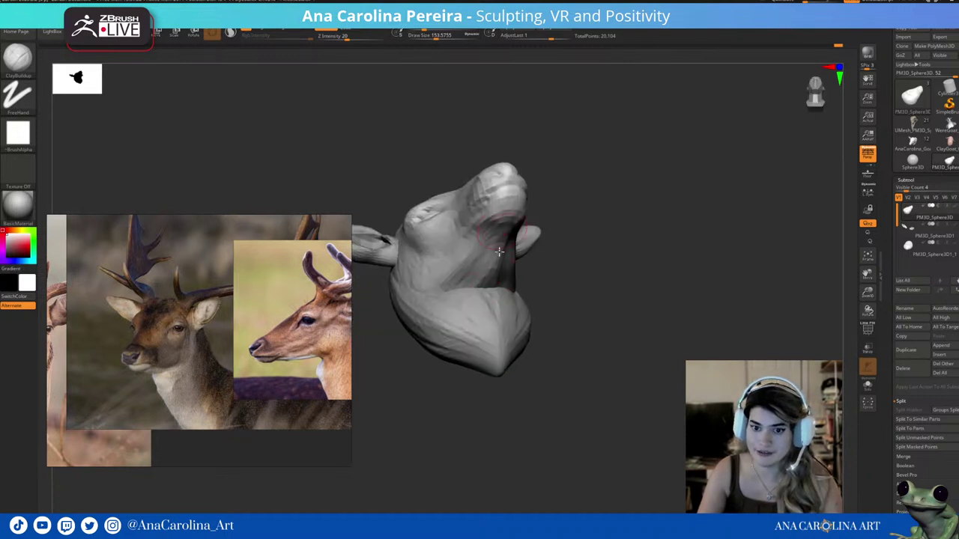
mouse_move(560, 262)
right_down()
mouse_move(460, 337)
mouse_move(580, 223)
right_up()
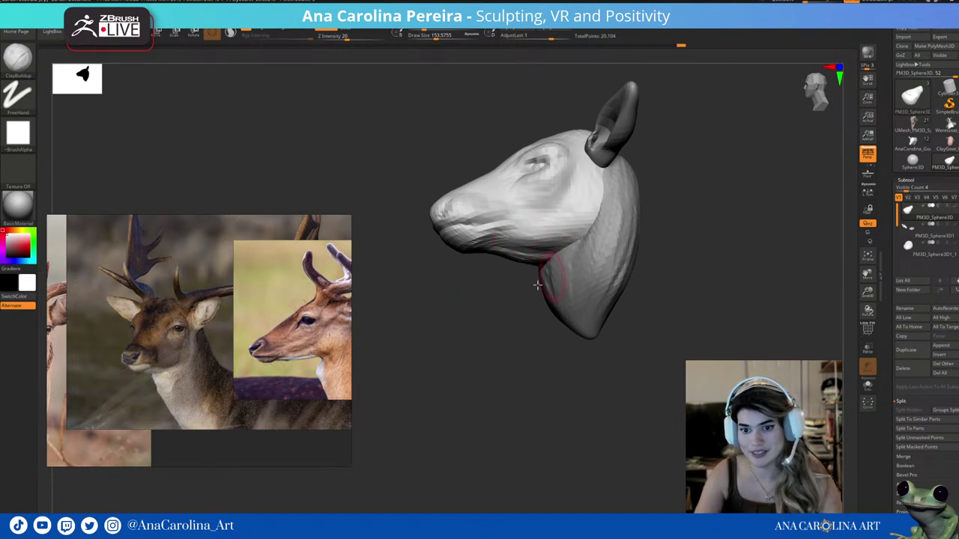
right_drag(538, 285, 517, 308)
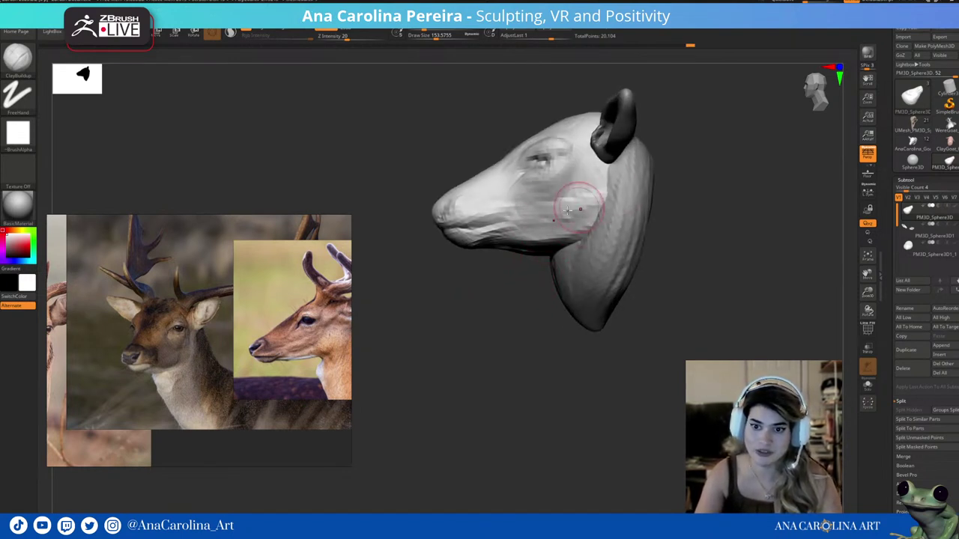
drag(568, 210, 622, 203)
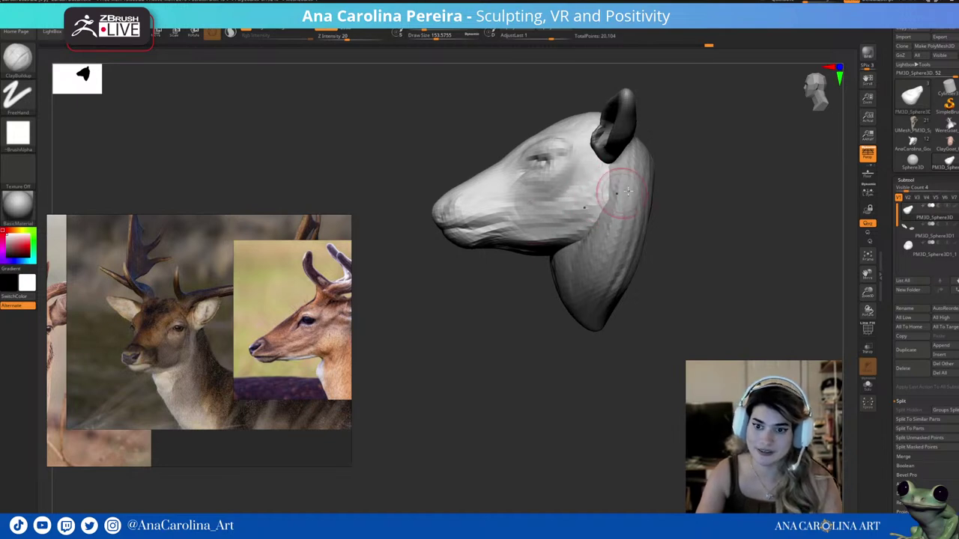
mouse_move(627, 191)
right_down()
mouse_move(668, 216)
mouse_move(610, 214)
right_up()
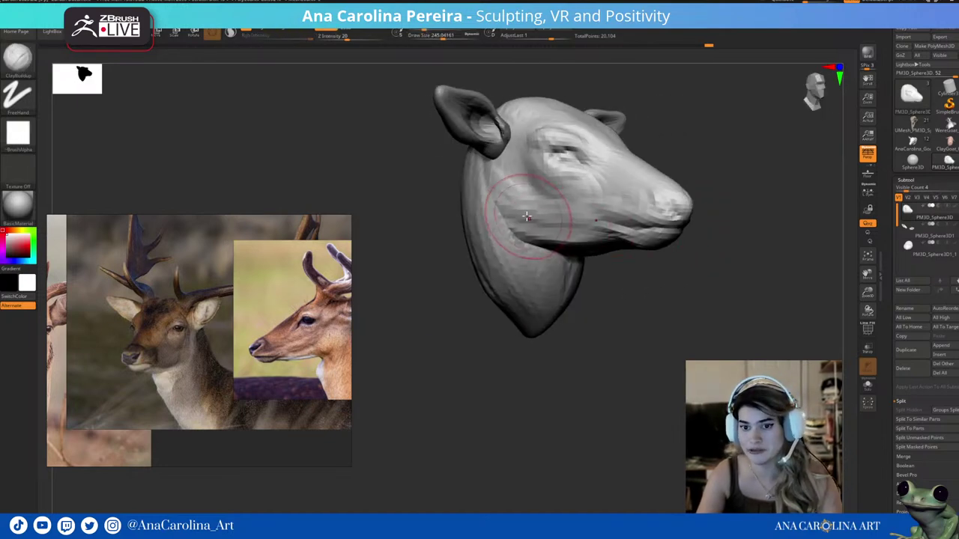
drag(508, 174, 556, 226)
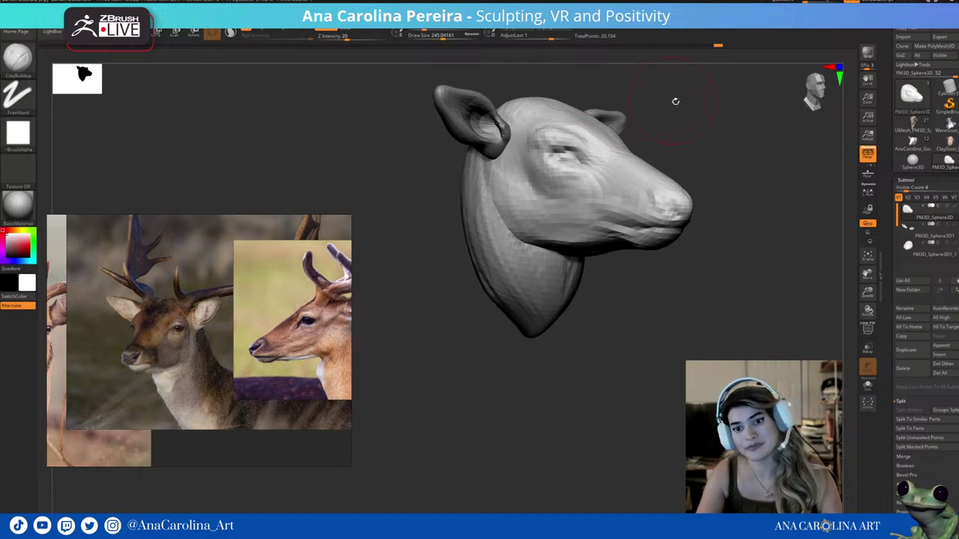
mouse_move(675, 101)
right_down()
mouse_move(732, 125)
mouse_move(665, 111)
mouse_move(684, 397)
mouse_move(700, 378)
right_up()
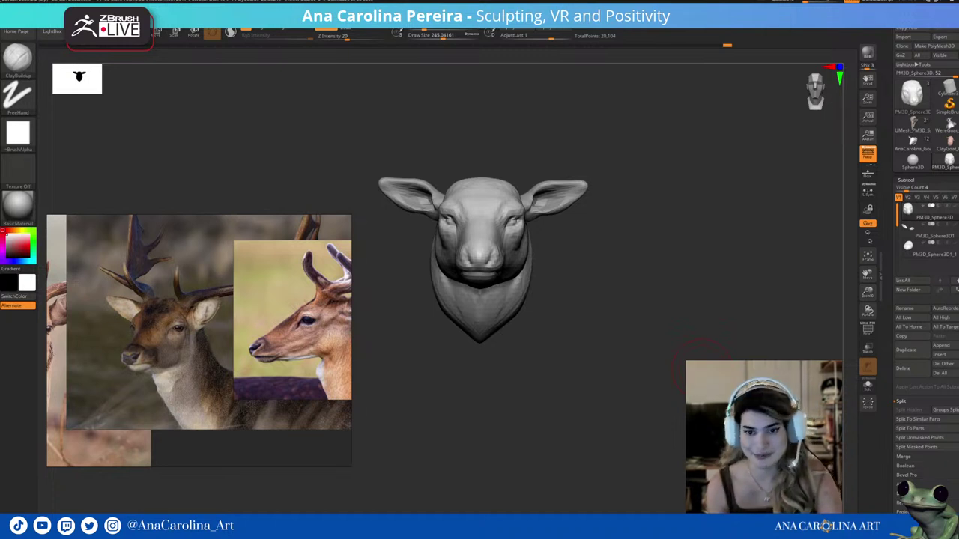
mouse_move(661, 315)
mouse_down()
mouse_move(642, 338)
mouse_move(648, 364)
mouse_up()
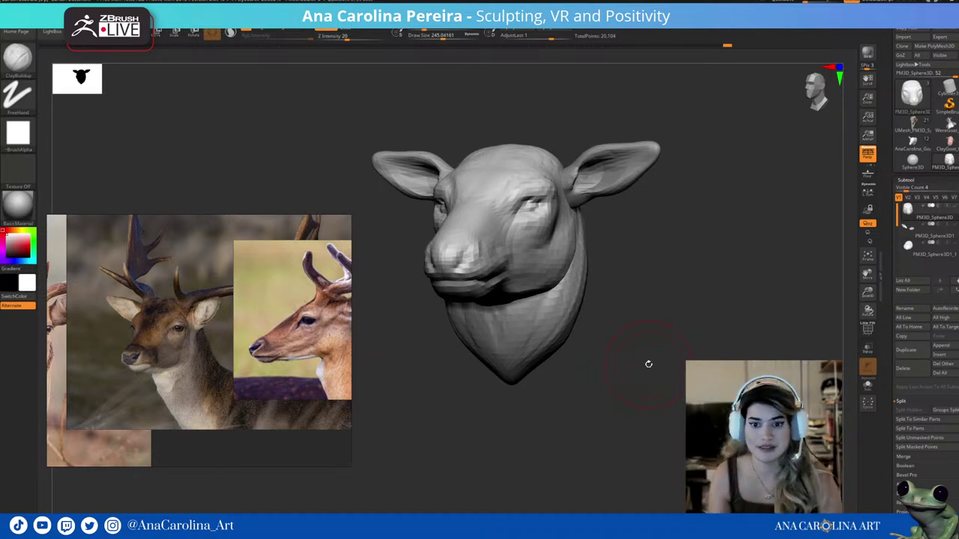
drag(728, 356, 754, 358)
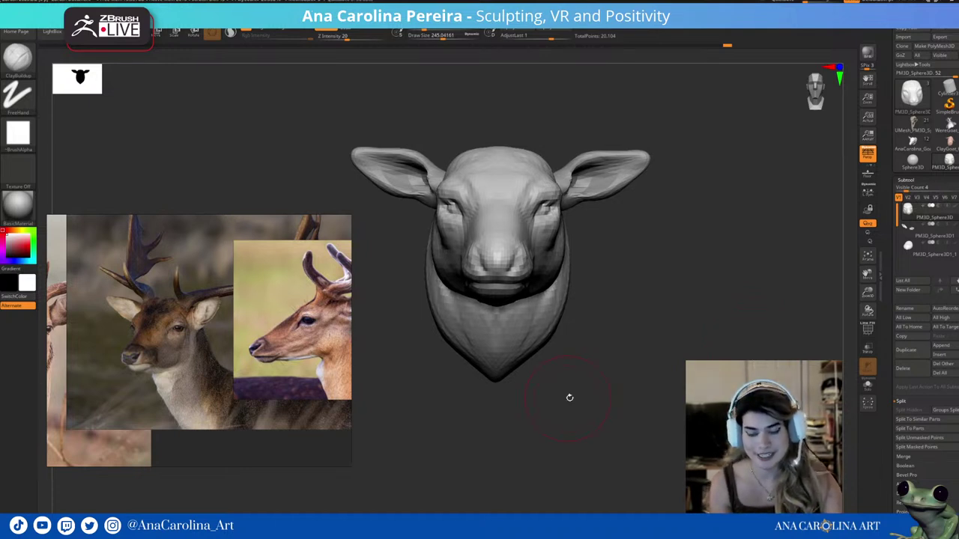
mouse_move(569, 398)
mouse_down()
mouse_move(603, 394)
mouse_move(616, 440)
mouse_move(584, 415)
mouse_up()
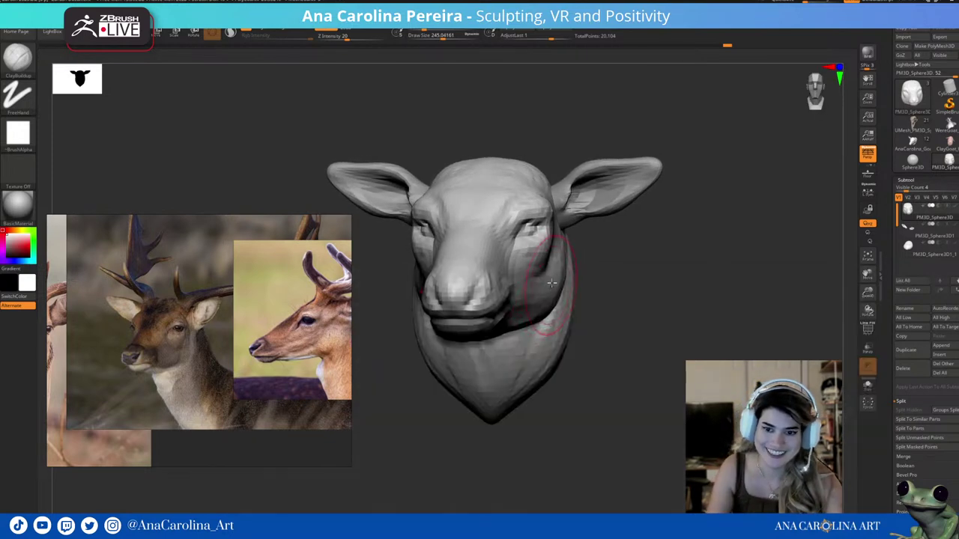
drag(593, 269, 547, 296)
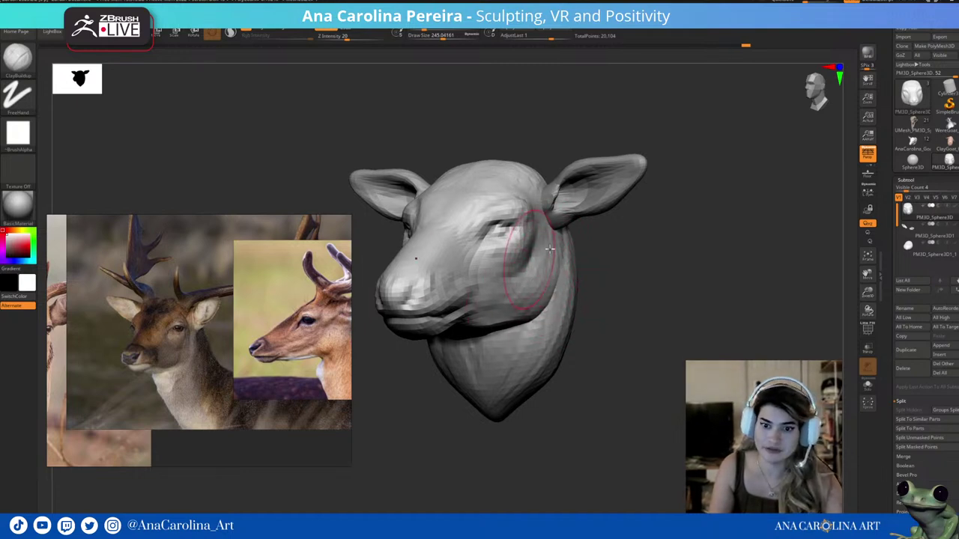
mouse_move(592, 247)
mouse_down()
mouse_move(650, 152)
mouse_move(742, 222)
mouse_move(690, 229)
mouse_move(689, 255)
mouse_move(705, 235)
mouse_up()
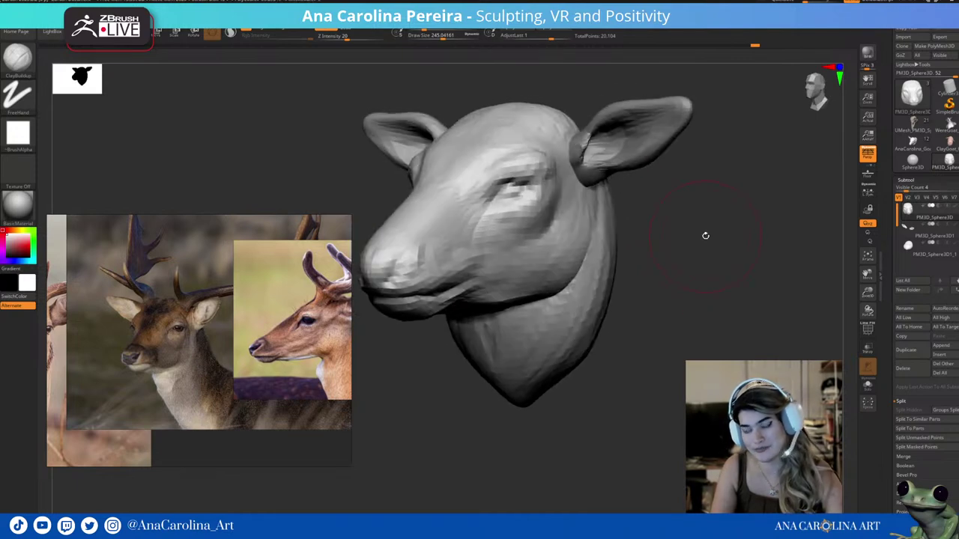
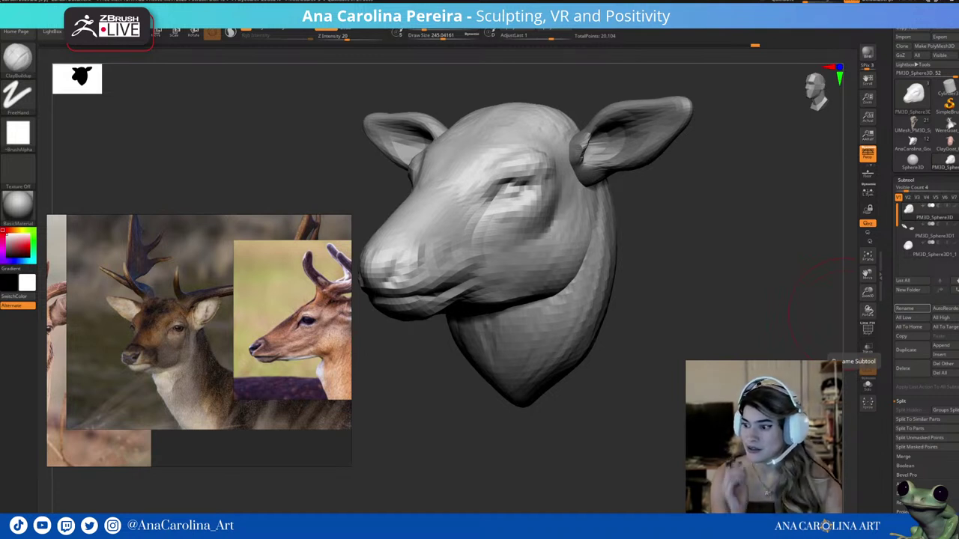
Orbit the head bust through front, three-quarter and top-down views.
drag(666, 441, 487, 435)
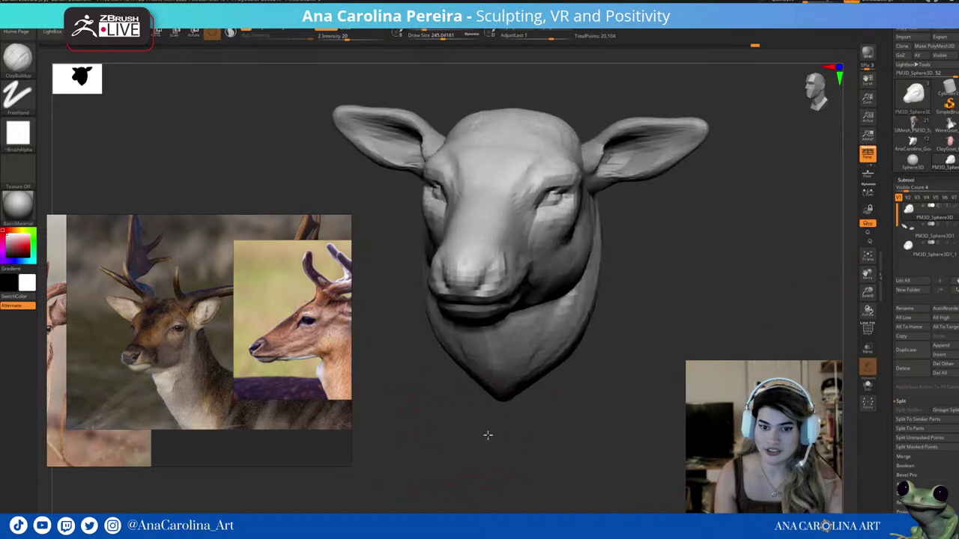
scroll(621, 420, down, 2)
scroll(625, 405, down, 2)
scroll(629, 420, down, 2)
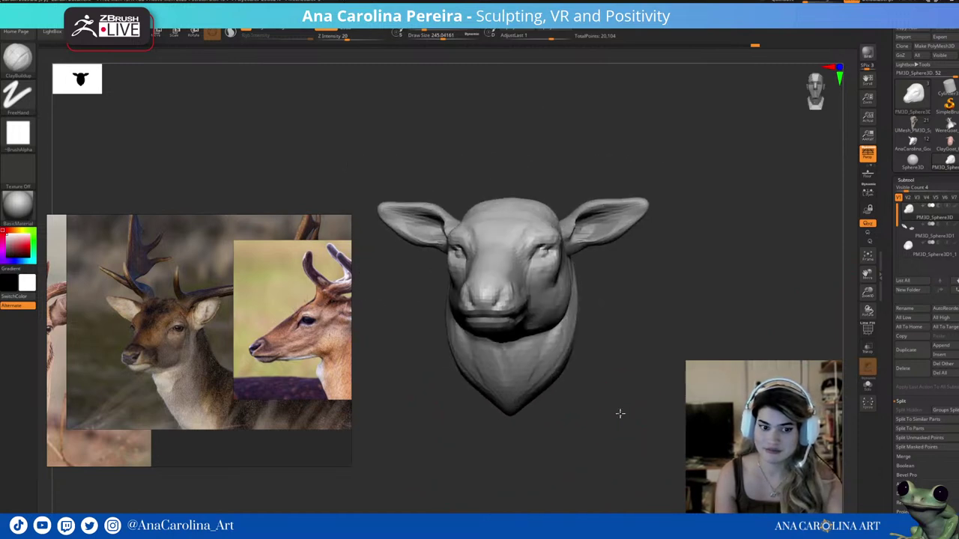
drag(621, 413, 607, 442)
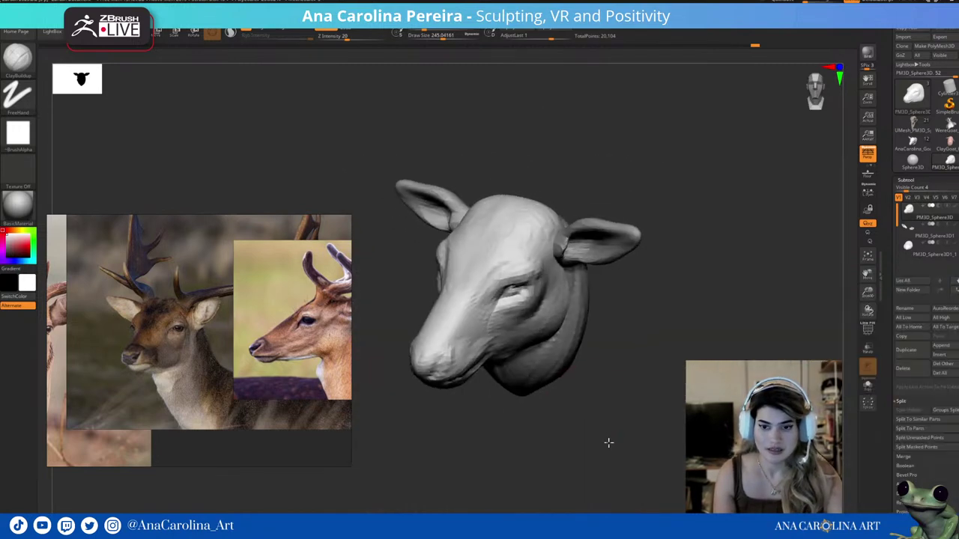
mouse_move(556, 150)
mouse_down()
mouse_move(561, 185)
mouse_move(592, 180)
mouse_move(593, 159)
mouse_up()
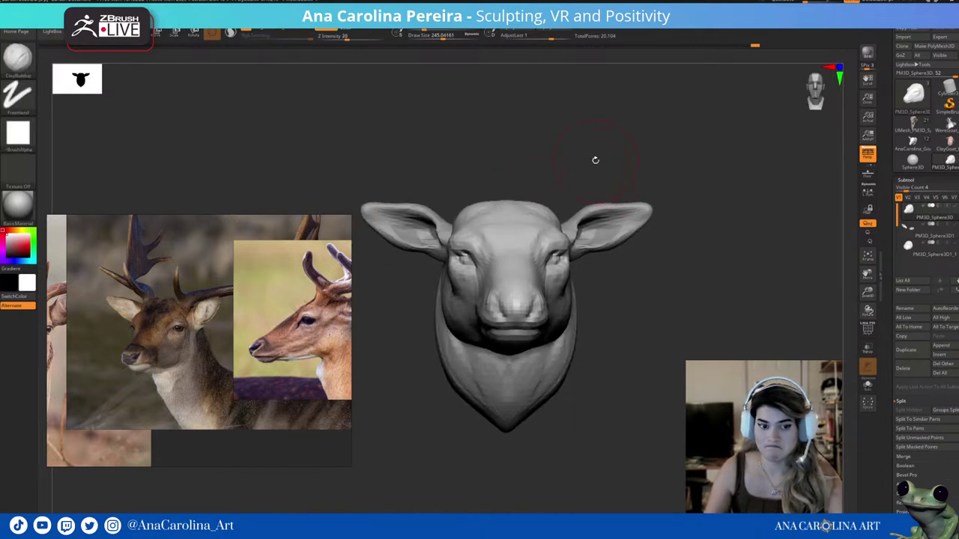
drag(563, 102, 528, 187)
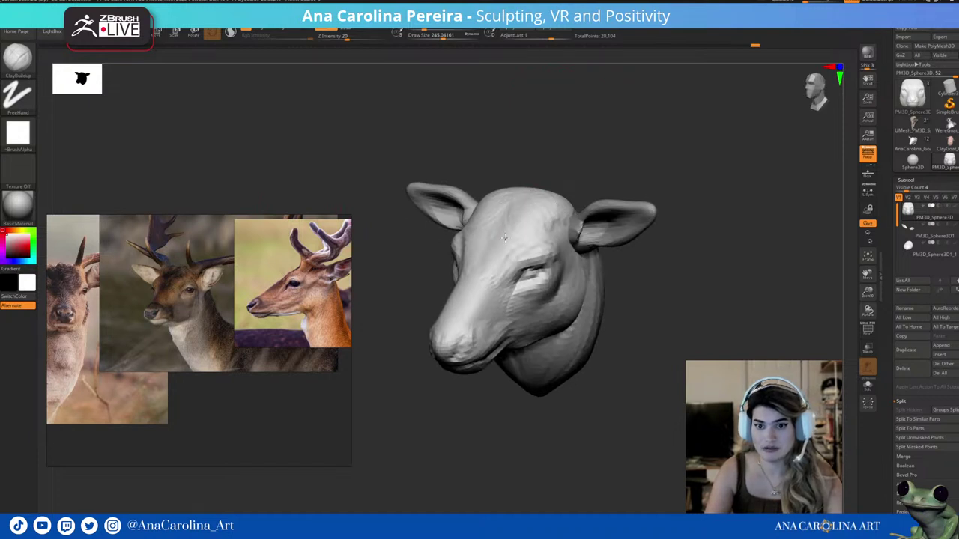
mouse_move(571, 155)
mouse_down()
mouse_move(514, 214)
mouse_move(553, 185)
mouse_move(561, 216)
mouse_up()
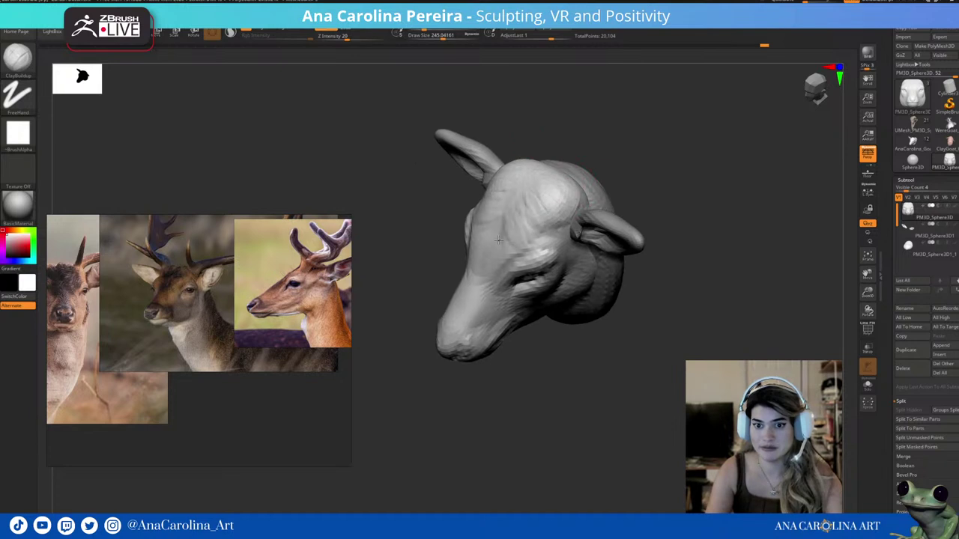
mouse_move(573, 150)
mouse_down()
mouse_move(558, 173)
mouse_move(578, 157)
mouse_move(567, 191)
mouse_move(628, 197)
mouse_move(596, 140)
mouse_up()
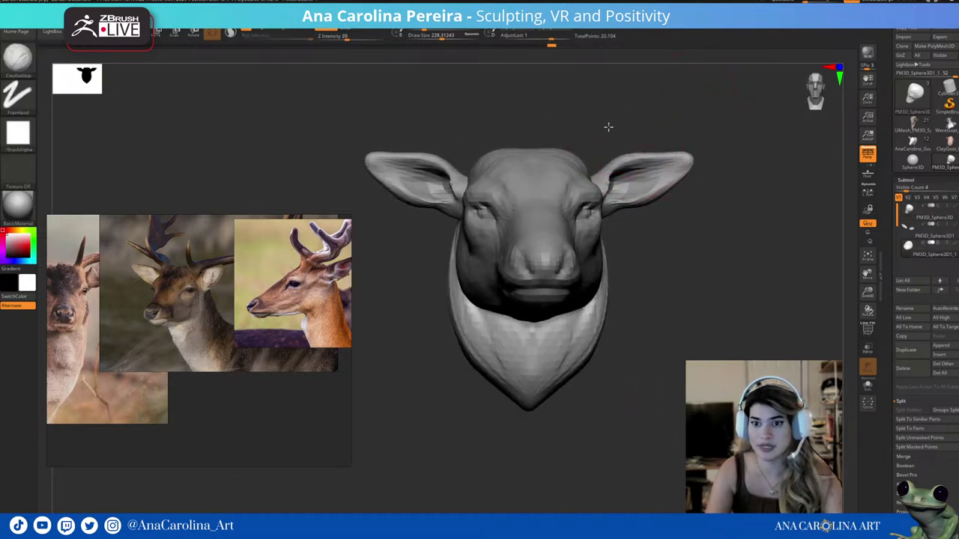
scroll(621, 128, up, 3)
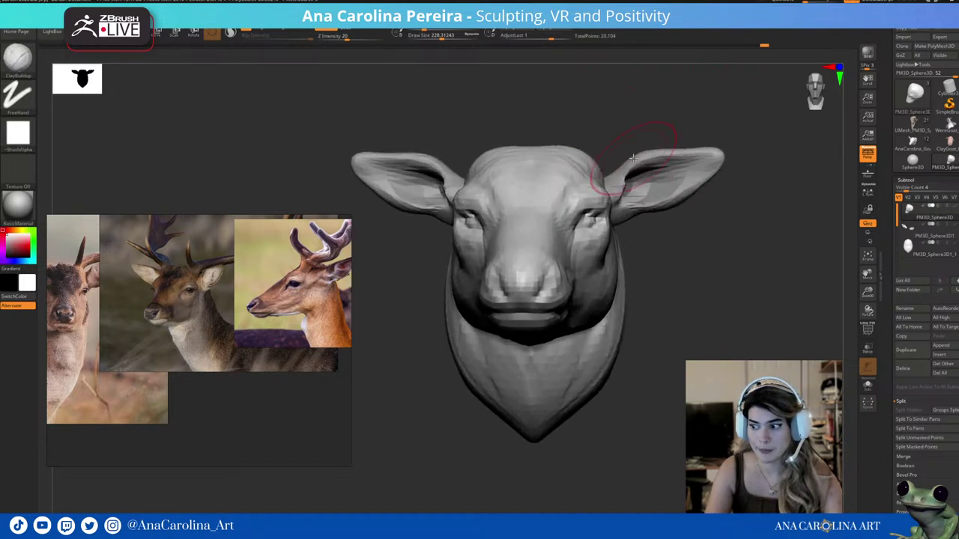
scroll(637, 106, up, 1)
Zoom the reference board in on the silver branch necklace photo.
alt+drag(625, 95, 589, 122)
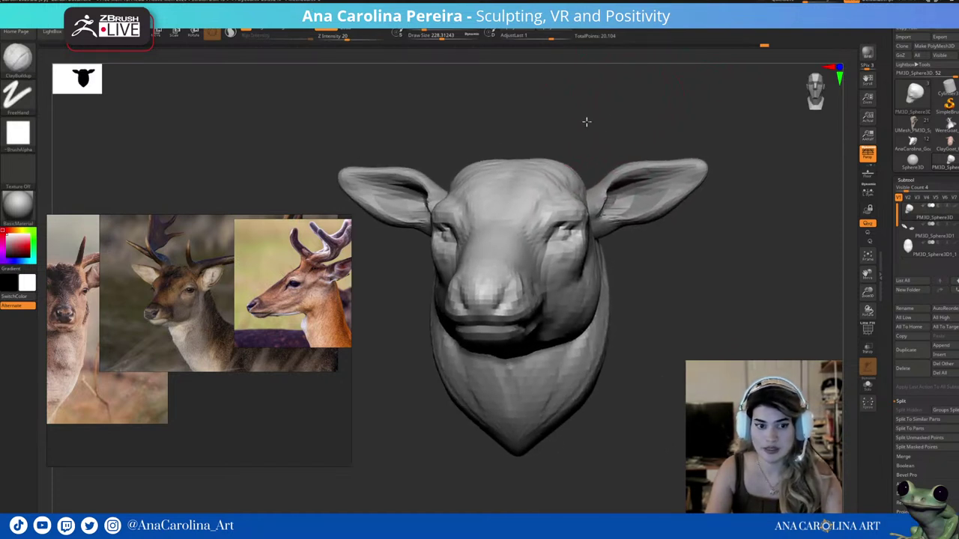
scroll(111, 340, down, 1)
scroll(112, 341, down, 3)
scroll(112, 340, up, 1)
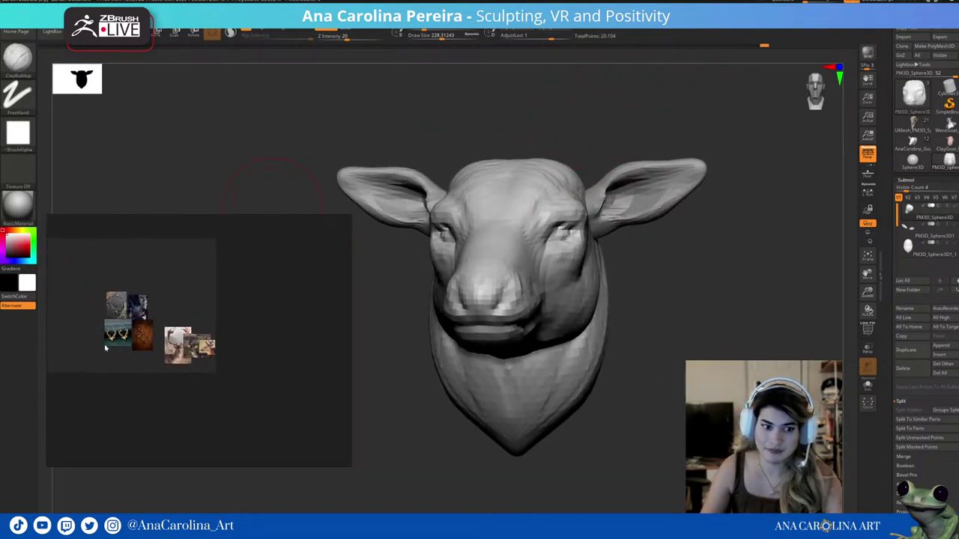
scroll(111, 340, up, 2)
scroll(111, 340, up, 2)
scroll(197, 268, up, 3)
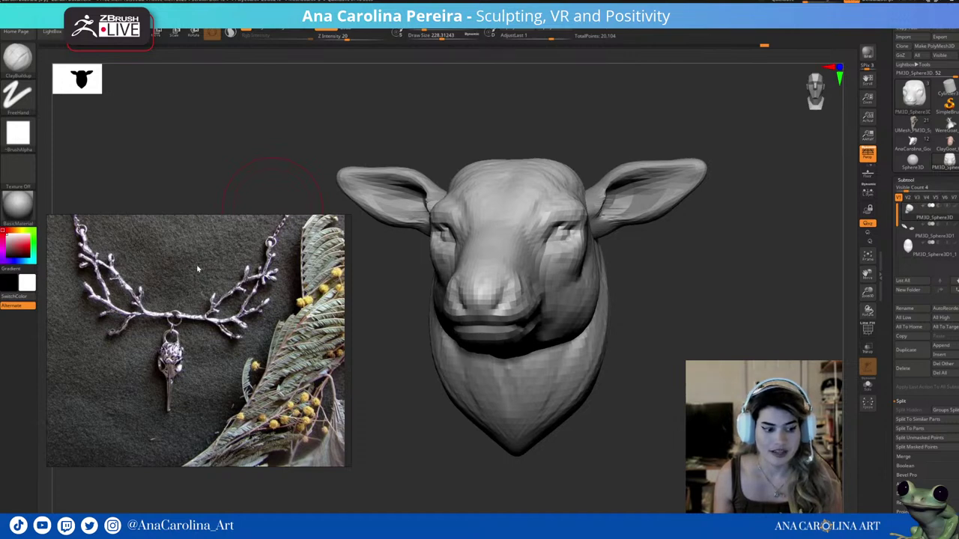
Turn the head back to a straight front view and zoom out to frame it.
drag(769, 306, 668, 359)
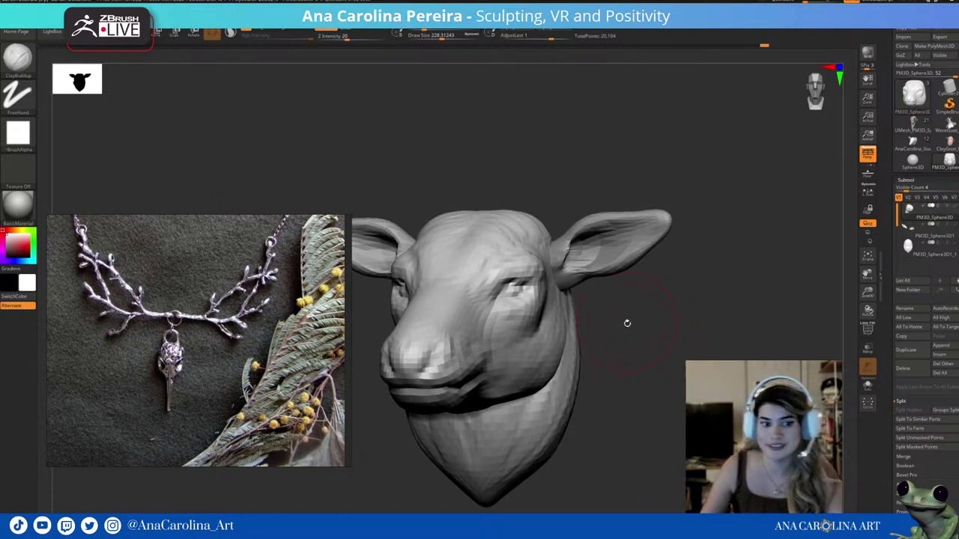
mouse_move(627, 323)
mouse_down()
mouse_move(642, 338)
mouse_move(696, 336)
mouse_up()
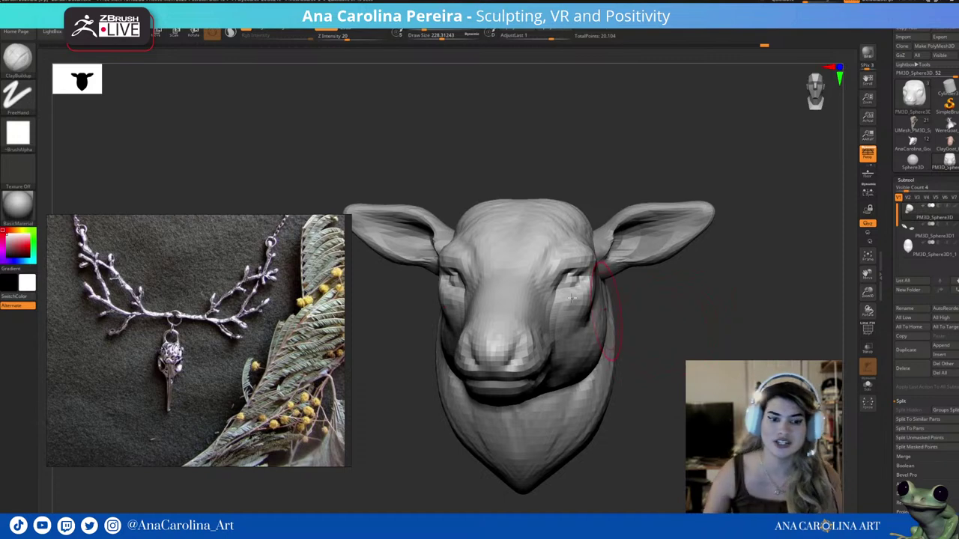
scroll(332, 301, up, 2)
scroll(332, 301, up, 2)
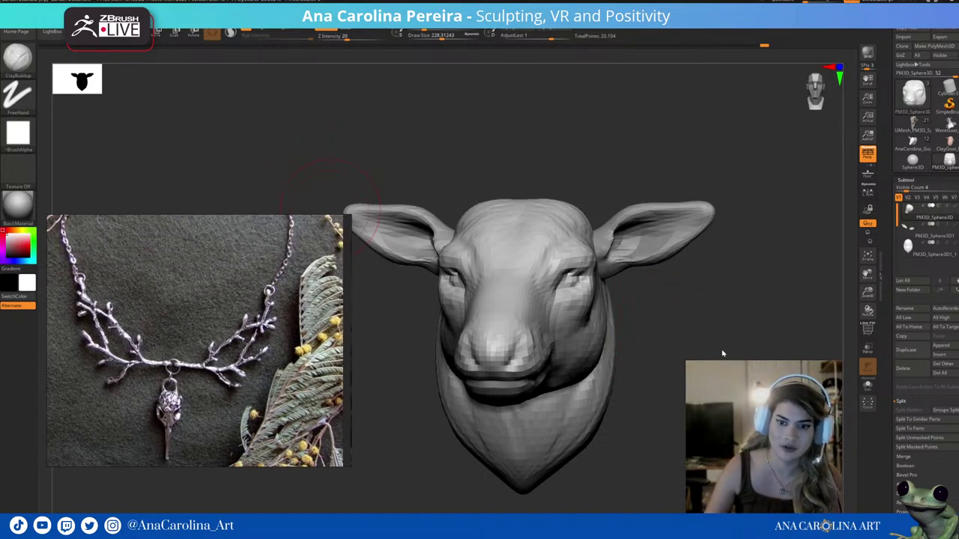
mouse_move(739, 295)
alt+mouse_down()
mouse_move(742, 325)
mouse_move(722, 325)
mouse_move(717, 336)
mouse_move(735, 341)
alt+mouse_up()
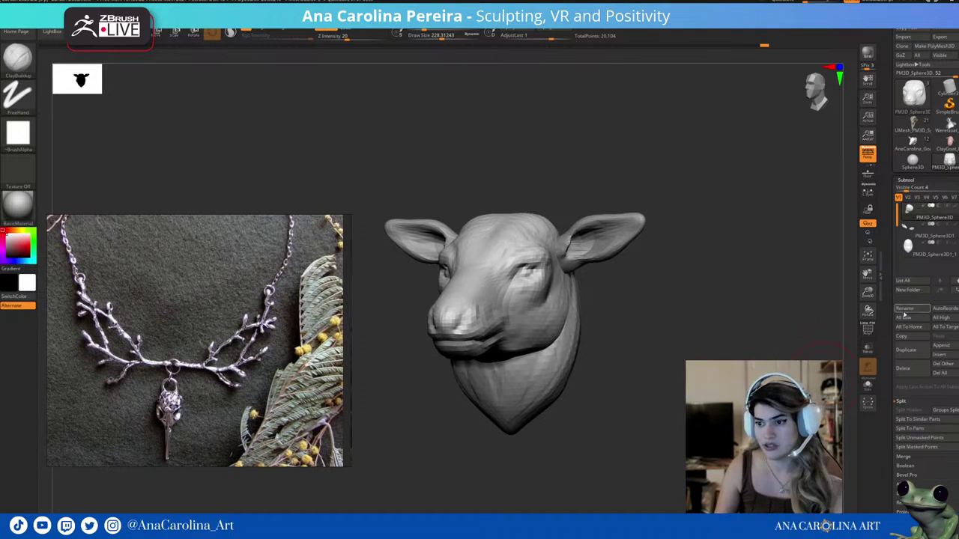
scroll(895, 375, down, 2)
scroll(889, 358, down, 1)
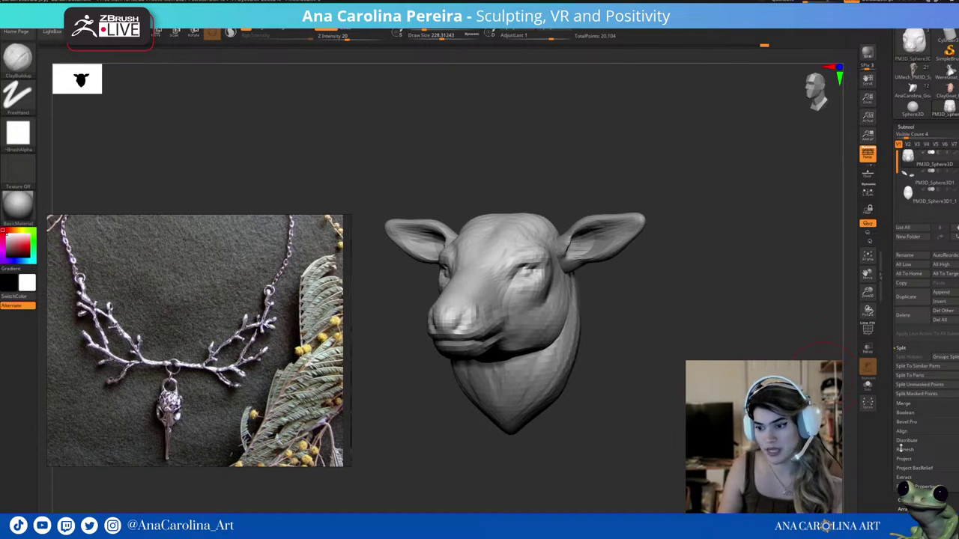
Check the head's Geometry settings, then return to Subtool and open the Append mesh picker.
click(907, 496)
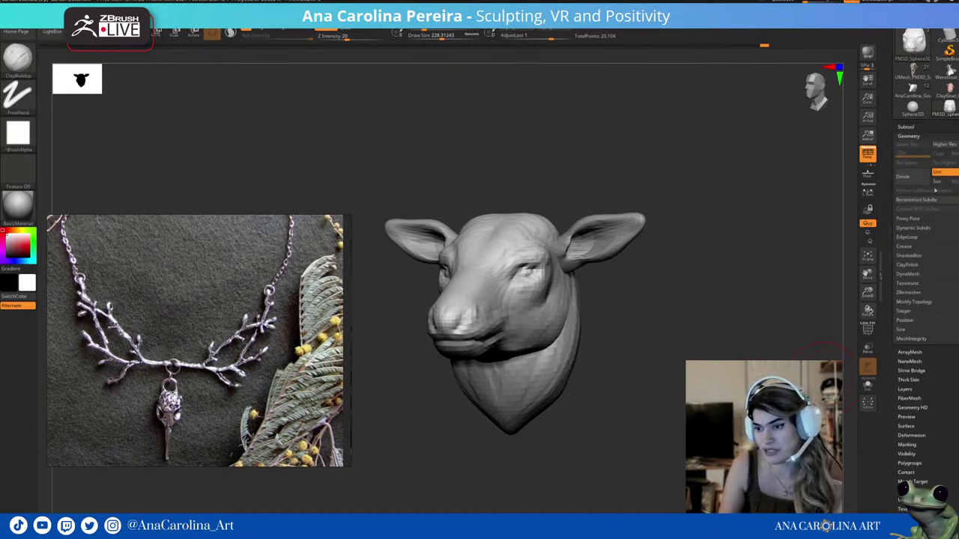
drag(867, 310, 880, 294)
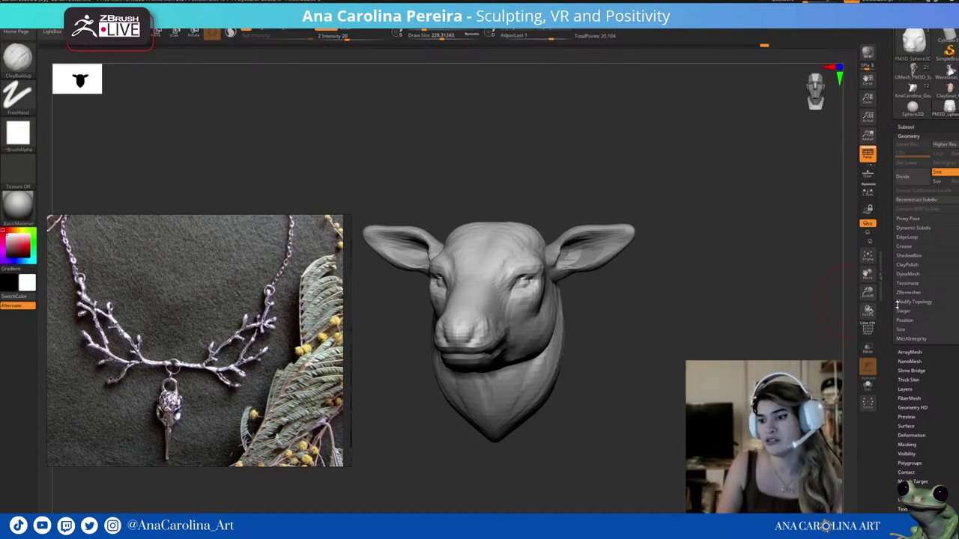
drag(891, 311, 885, 340)
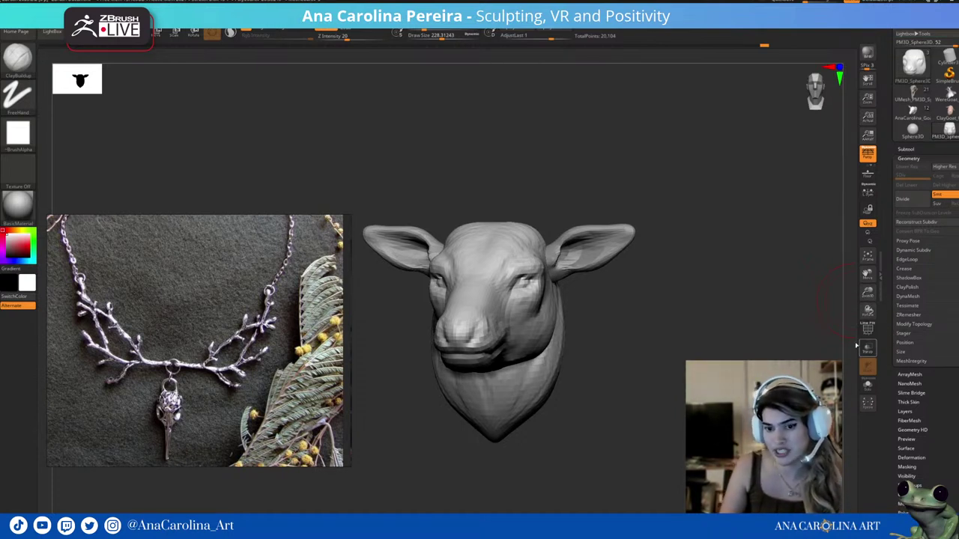
drag(824, 336, 824, 305)
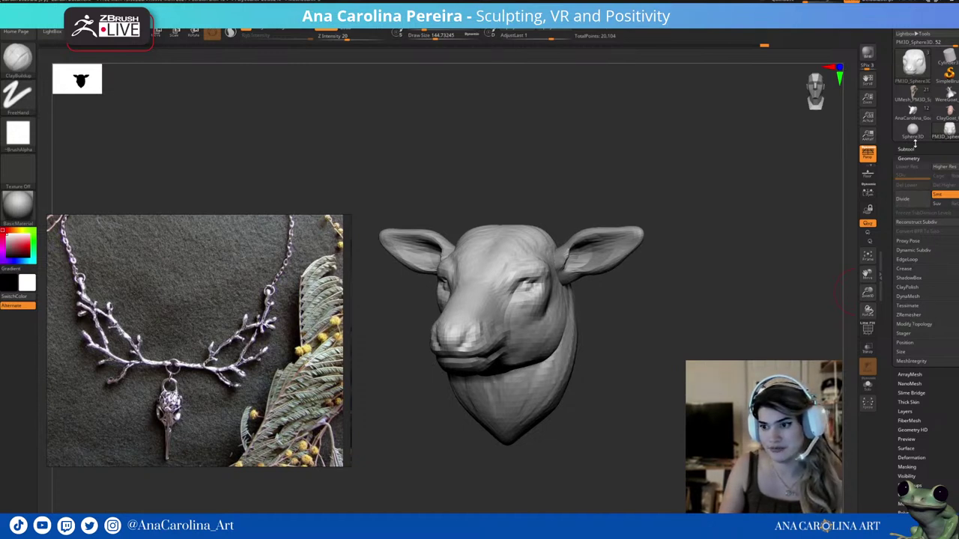
click(910, 148)
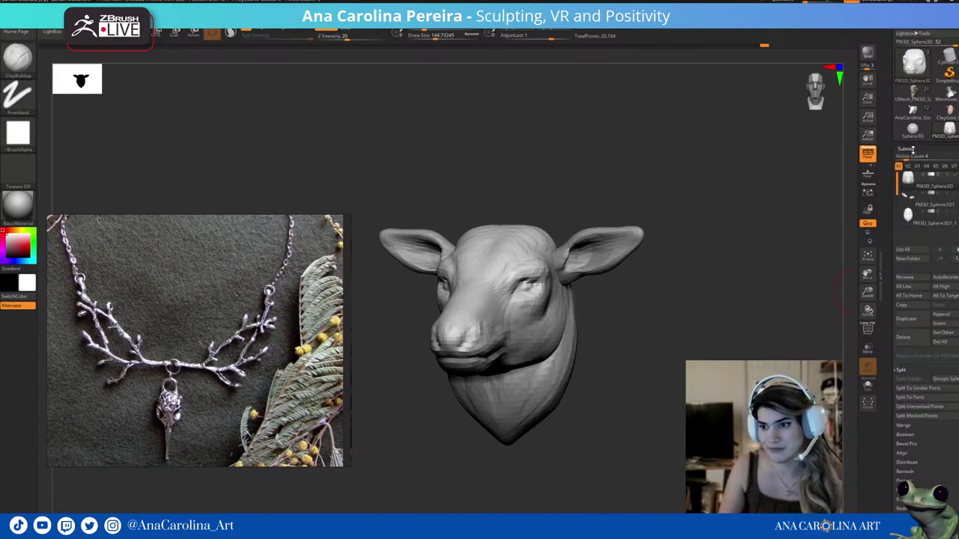
click(940, 313)
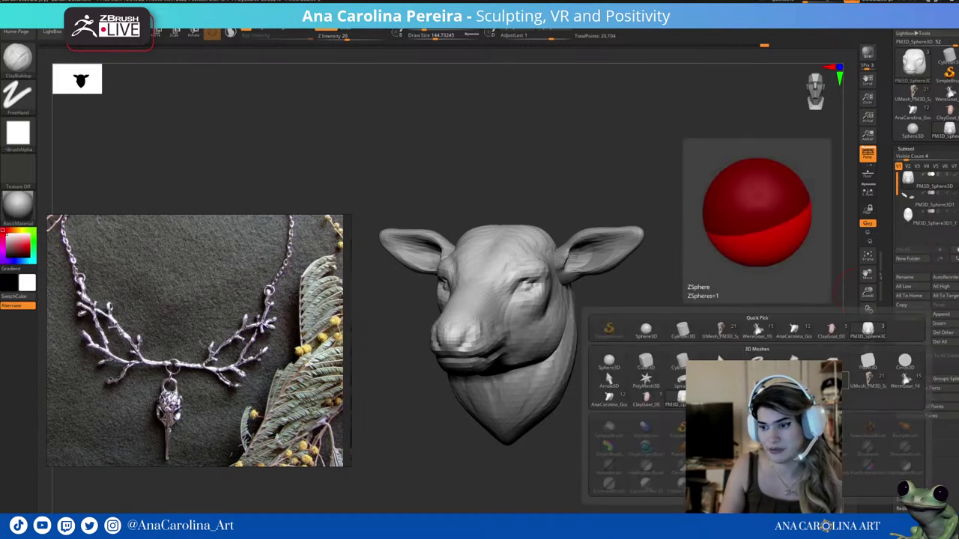
Append a ZSphere subtool, halve its size and move it onto the top of the skull.
click(756, 362)
mouse_move(659, 349)
mouse_down()
mouse_move(631, 347)
mouse_move(682, 347)
mouse_up()
key(w)
click(910, 232)
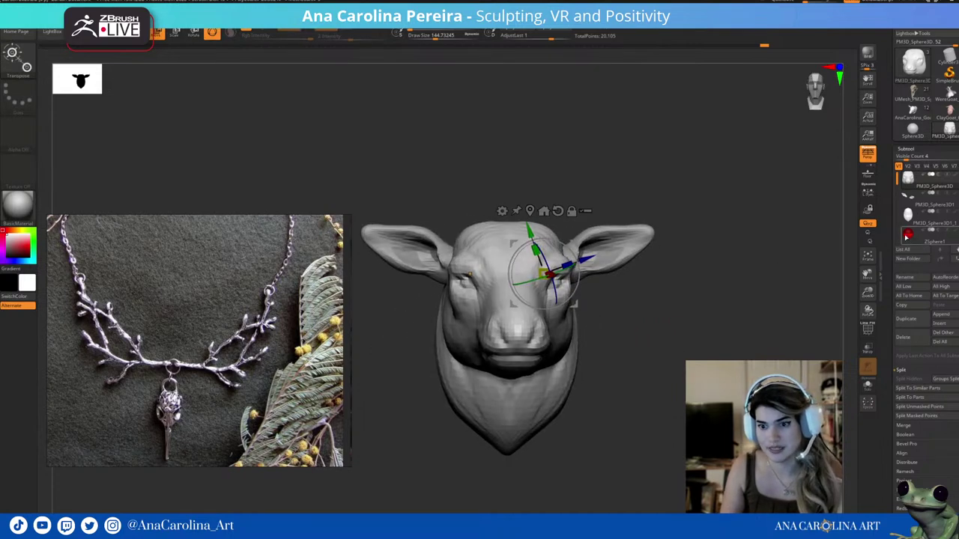
drag(517, 314, 559, 189)
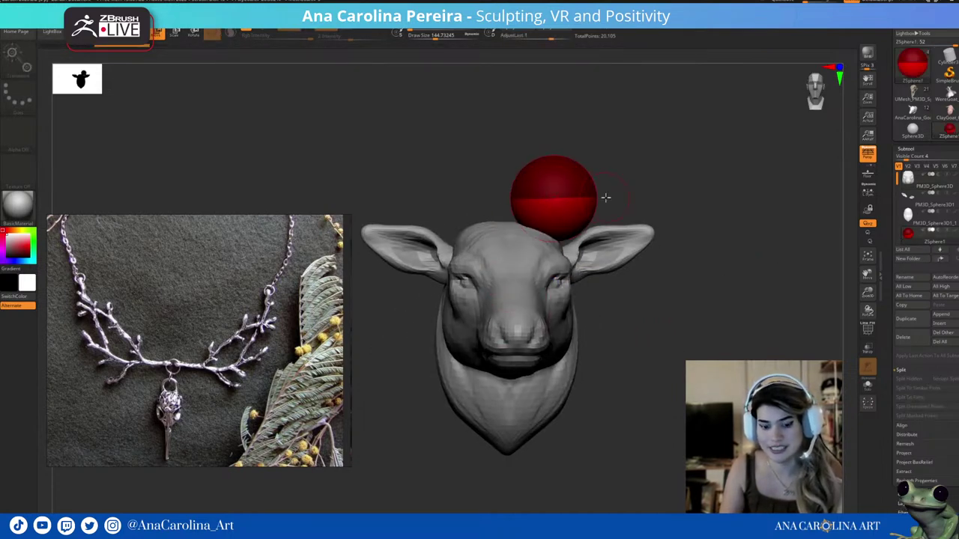
key(w)
drag(581, 219, 561, 202)
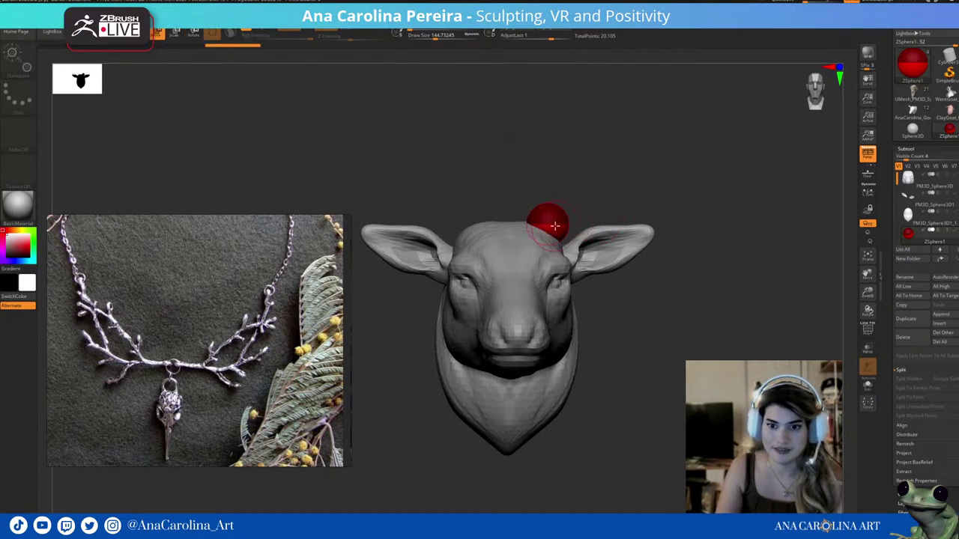
mouse_move(563, 196)
mouse_down()
mouse_move(606, 186)
mouse_move(593, 180)
mouse_up()
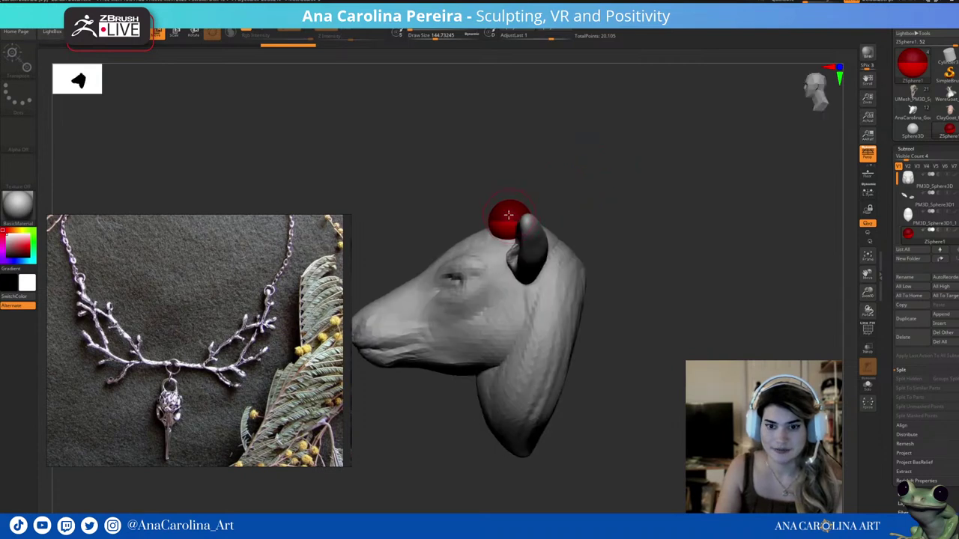
drag(508, 215, 616, 188)
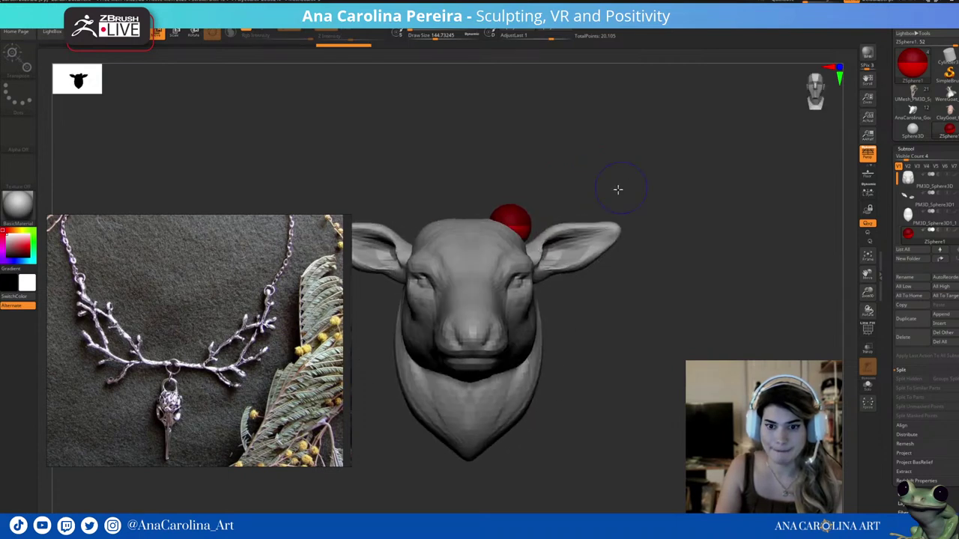
At draw size 62, sprout a small child ZSphere from the base sphere.
key(q)
right_click(564, 201)
mouse_move(563, 202)
mouse_down()
mouse_move(560, 212)
mouse_move(576, 212)
mouse_move(513, 254)
mouse_move(585, 214)
mouse_up()
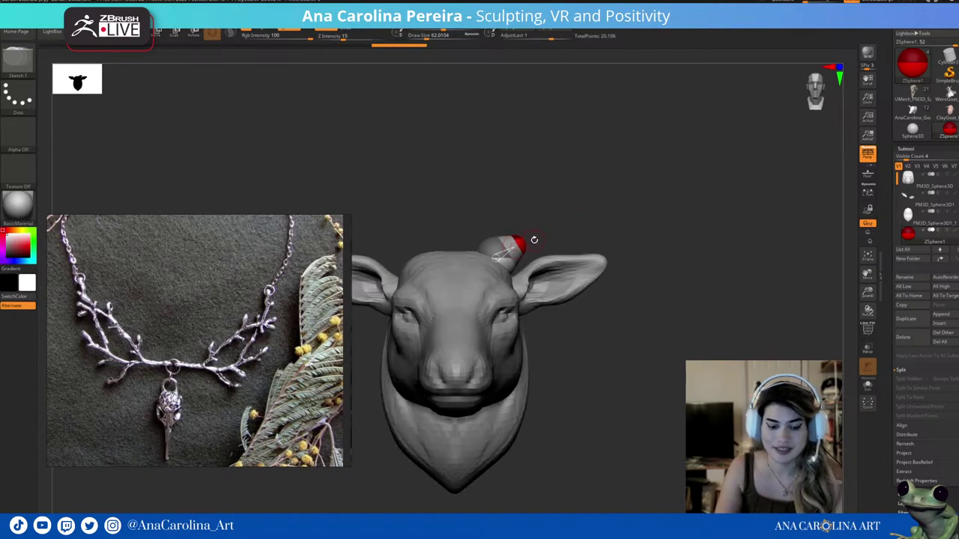
Stretch the ZSphere link sideways into a long stem and bend its tip sharply upward.
key(e)
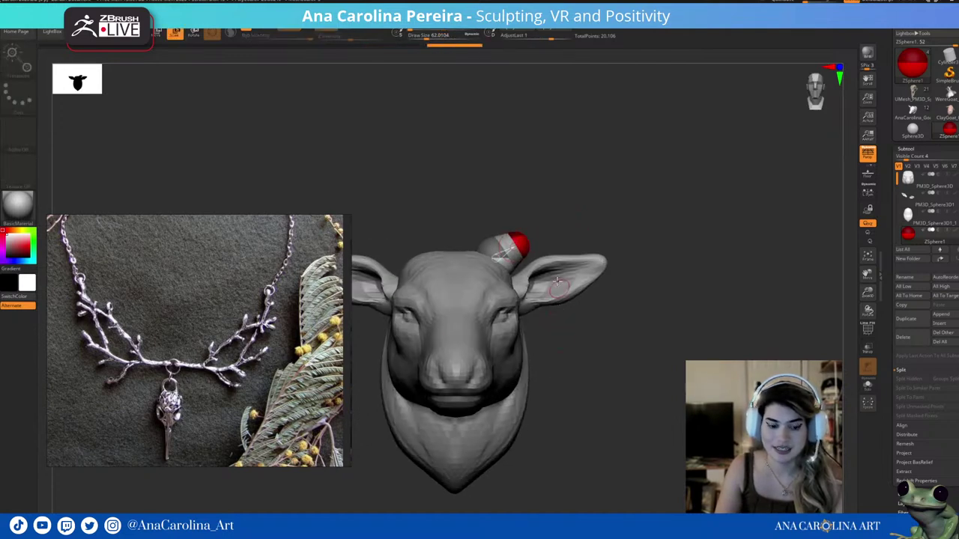
mouse_move(517, 245)
mouse_down()
mouse_move(696, 257)
mouse_move(702, 205)
mouse_move(702, 272)
mouse_move(722, 277)
mouse_move(711, 336)
mouse_move(603, 265)
mouse_move(603, 274)
mouse_move(580, 265)
mouse_move(637, 257)
mouse_move(659, 167)
mouse_up()
drag(674, 225, 637, 228)
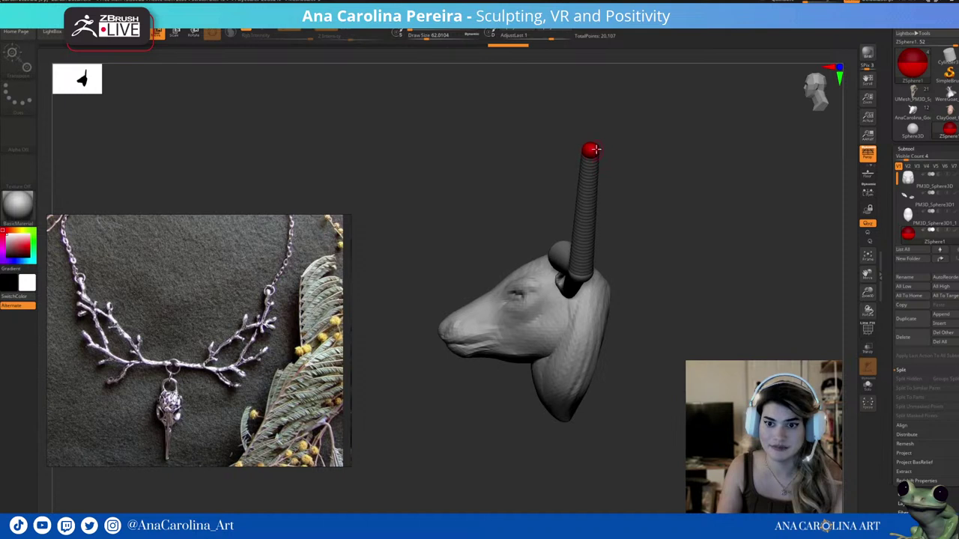
drag(592, 150, 614, 144)
mouse_move(659, 217)
mouse_down()
mouse_move(682, 222)
mouse_move(677, 280)
mouse_move(660, 281)
mouse_up()
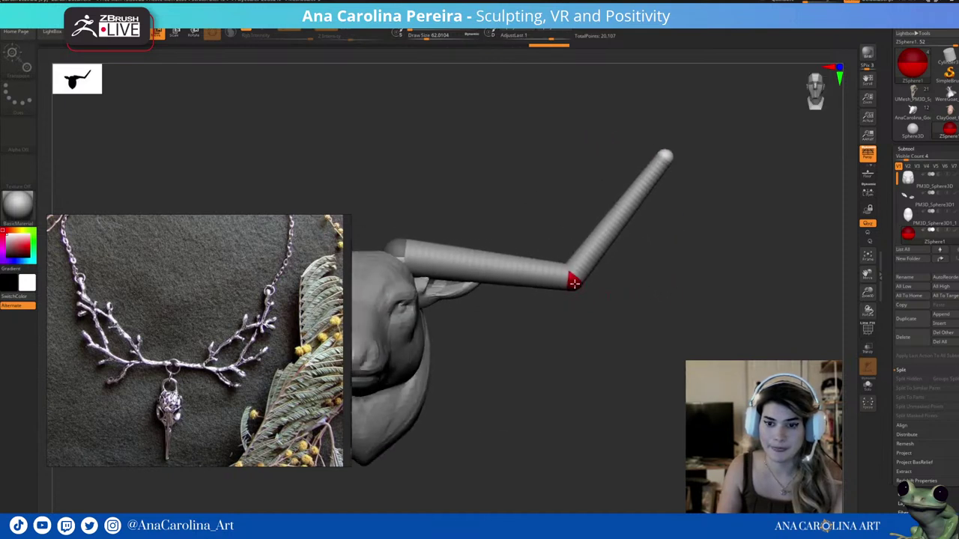
mouse_move(574, 283)
mouse_down()
mouse_move(610, 312)
mouse_move(555, 239)
mouse_up()
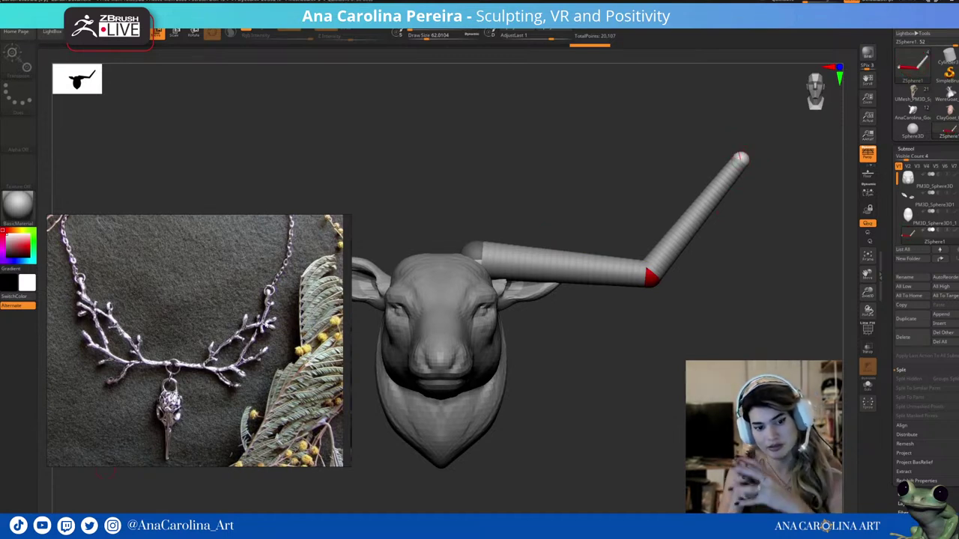
Browse the reference board between the deer photos and the silver necklace photos.
scroll(163, 312, down, 5)
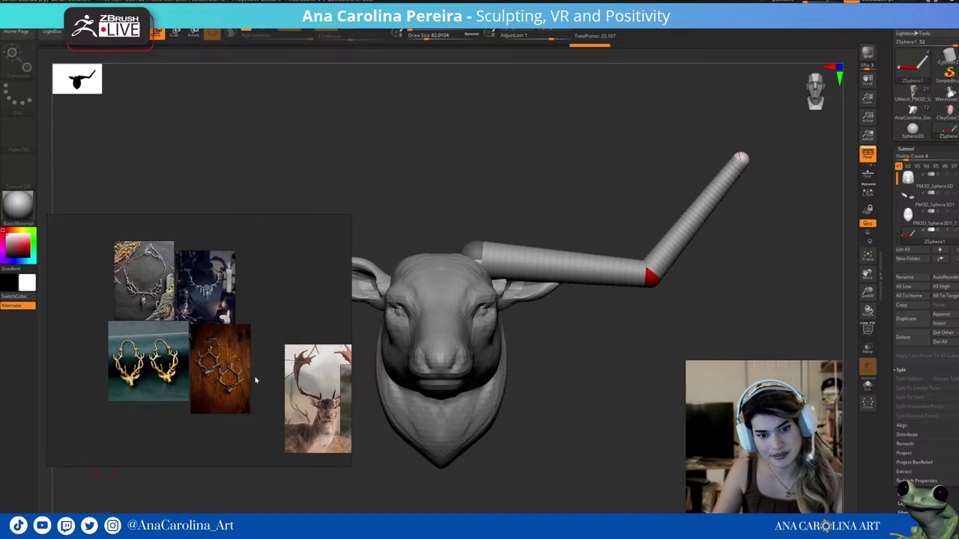
middle_drag(163, 312, 184, 369)
scroll(200, 299, up, 5)
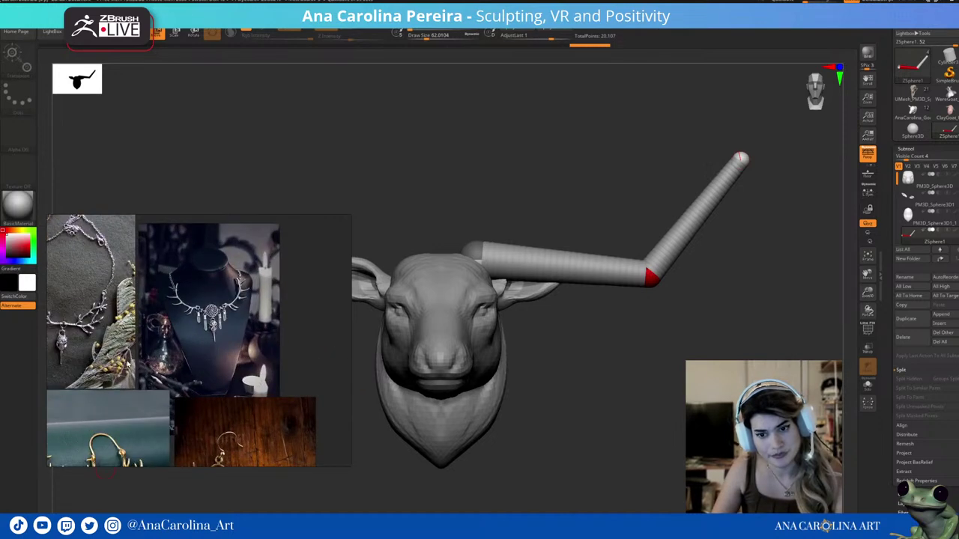
scroll(125, 362, down, 2)
scroll(153, 400, down, 2)
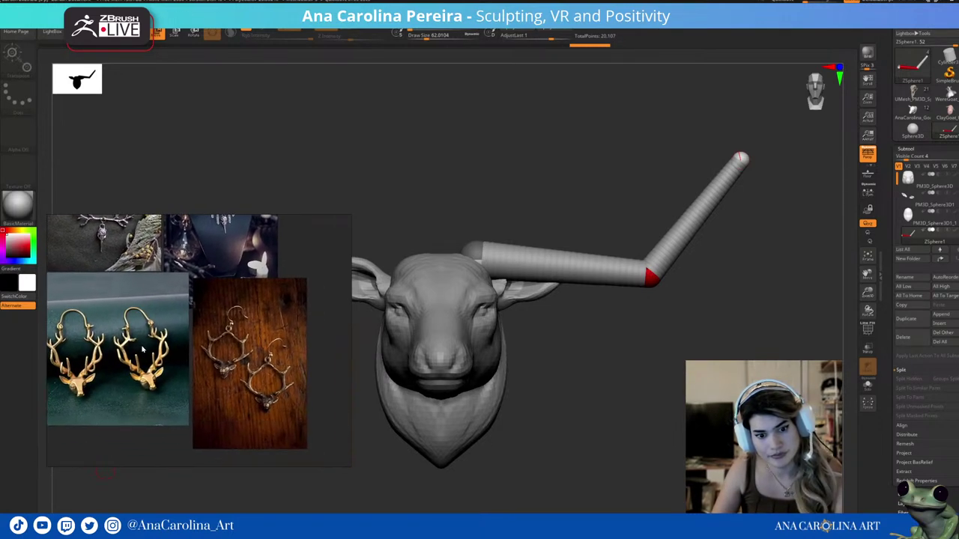
mouse_move(153, 400)
middle_down()
mouse_move(217, 364)
mouse_move(129, 335)
mouse_move(226, 366)
middle_up()
scroll(130, 334, down, 2)
scroll(226, 365, up, 1)
scroll(160, 330, up, 3)
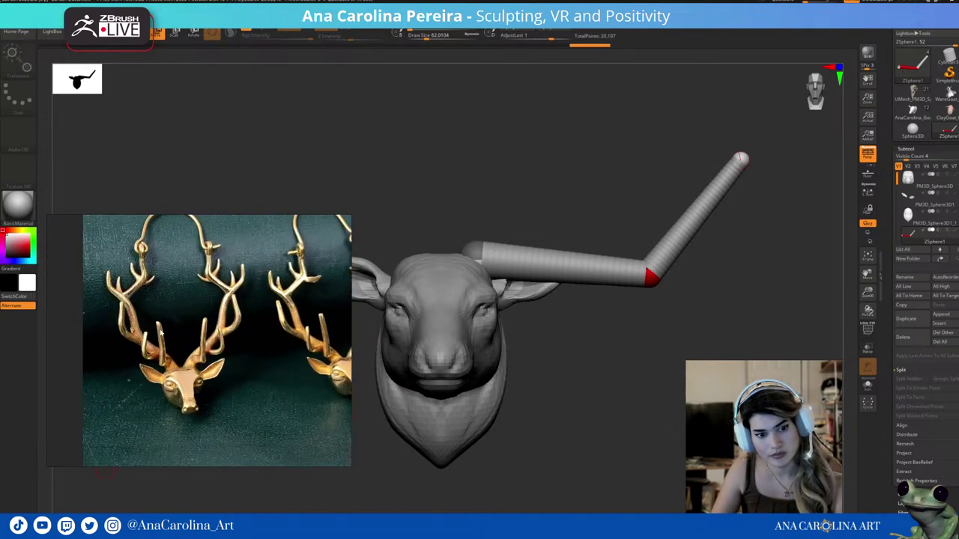
scroll(160, 332, down, 2)
middle_drag(159, 333, 173, 310)
scroll(172, 310, up, 2)
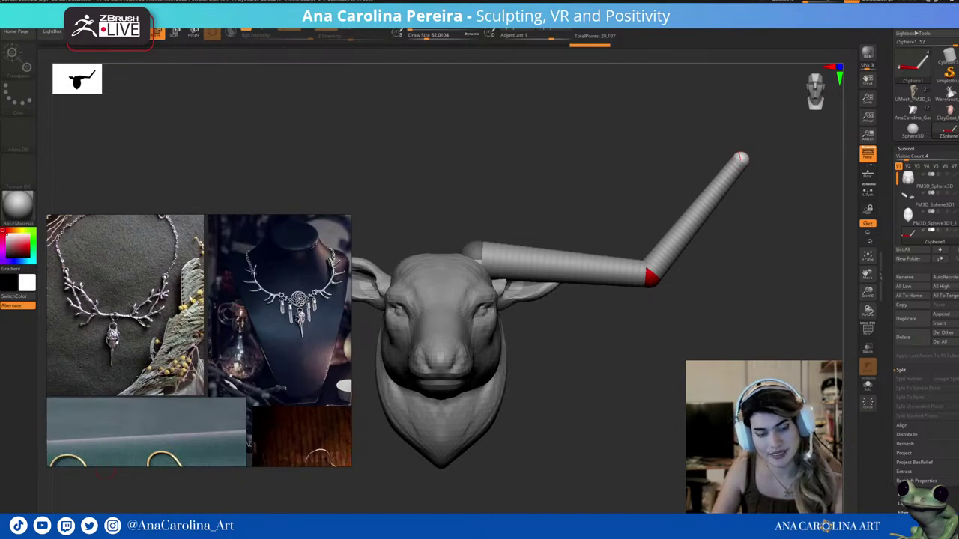
scroll(108, 307, up, 2)
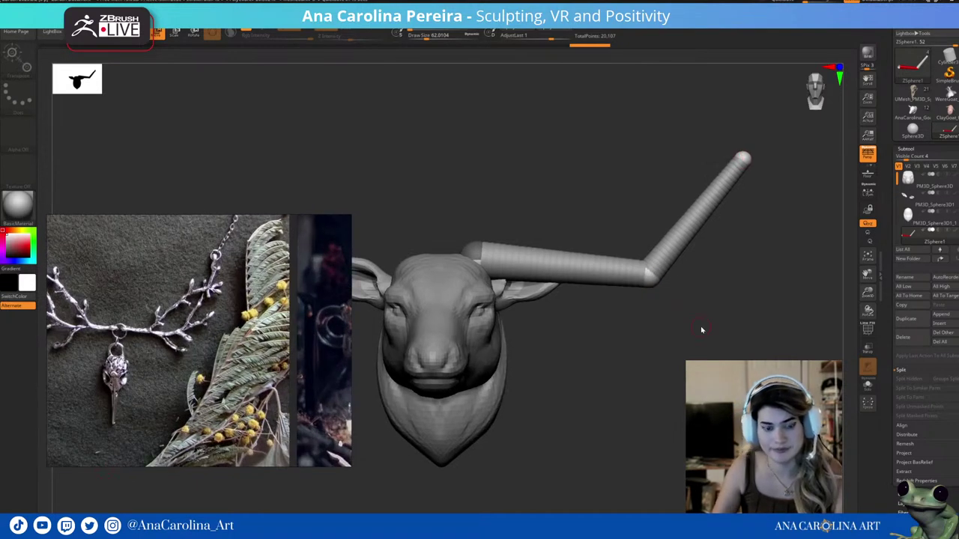
Raise the antler's elbow joint and bend its root segment upward.
mouse_move(685, 75)
mouse_down()
mouse_move(694, 117)
mouse_move(729, 165)
mouse_up()
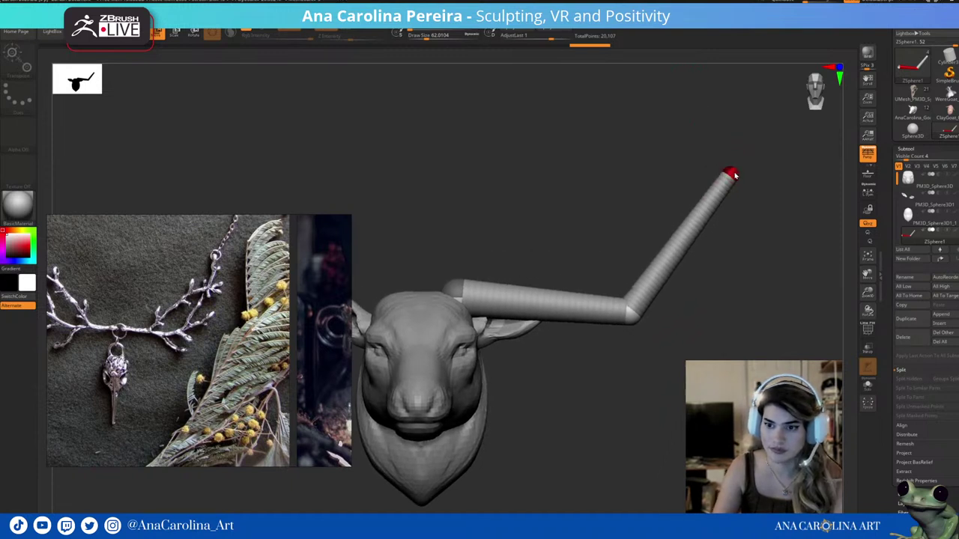
drag(627, 311, 642, 300)
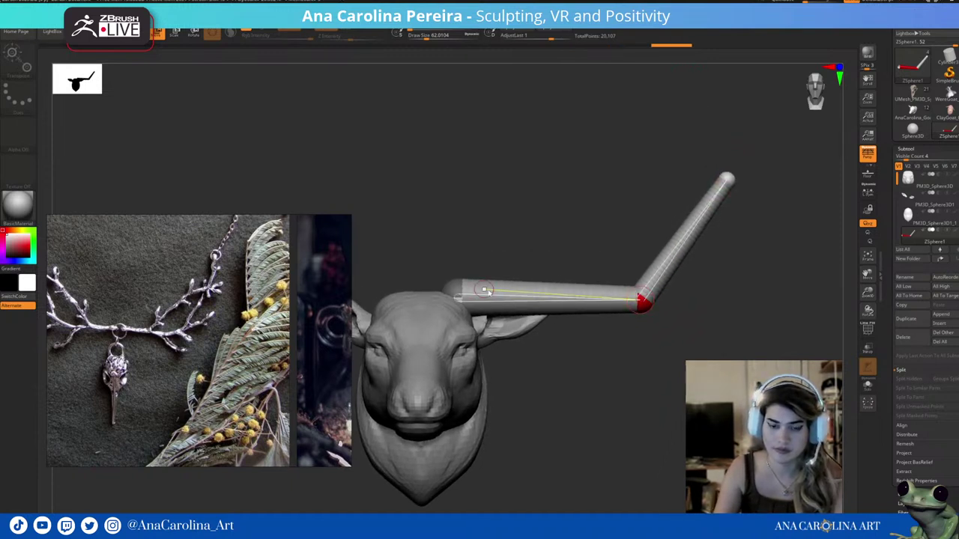
key(q)
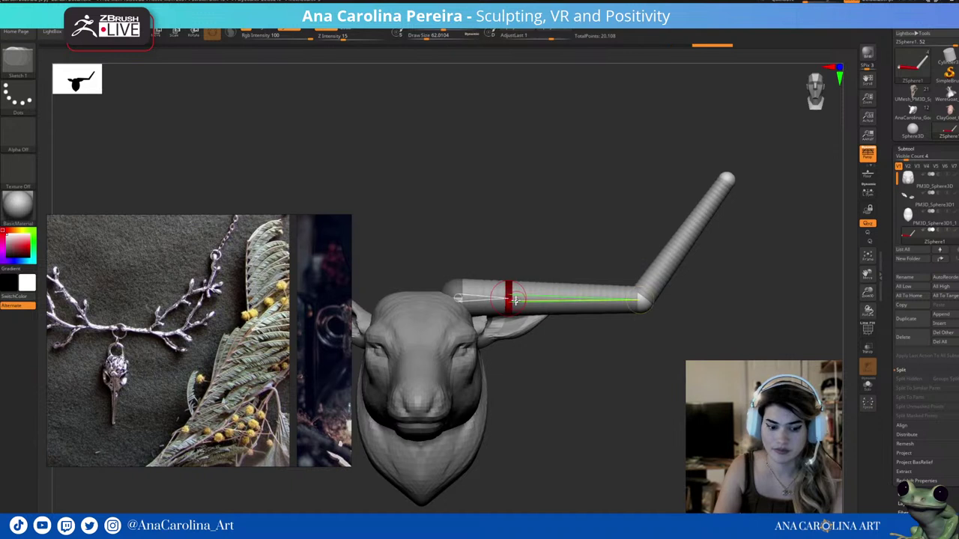
key(w)
drag(516, 300, 494, 266)
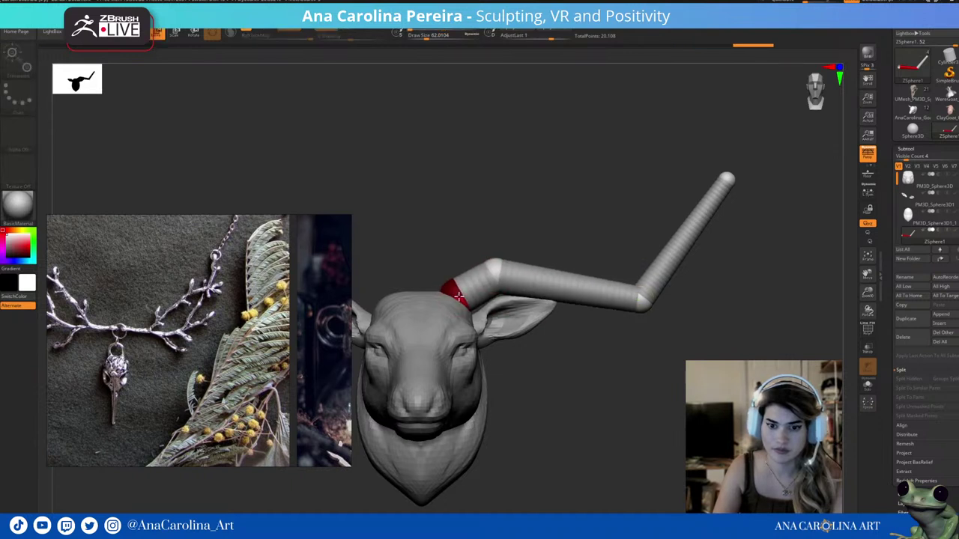
Pull a new tine out of the middle segment and kink it at a second joint.
key(q)
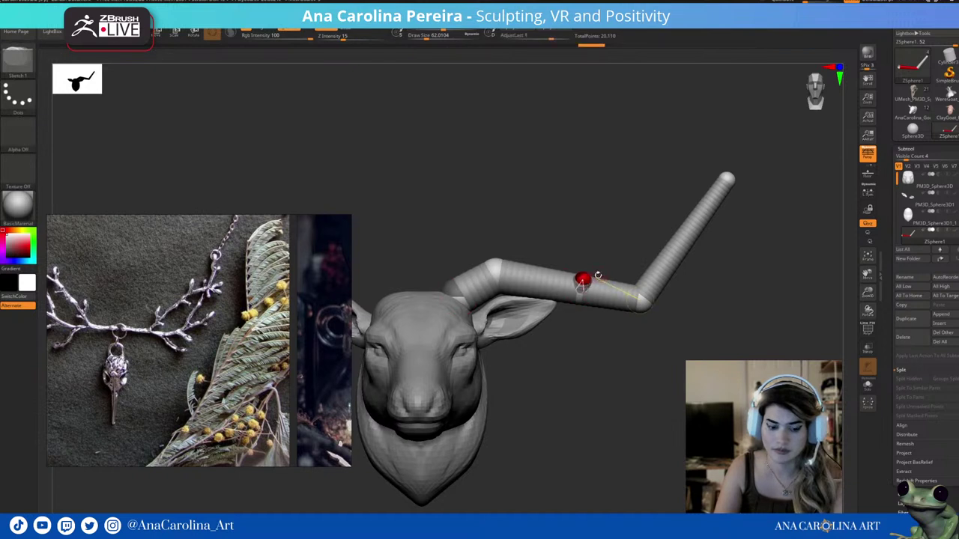
key(w)
mouse_move(583, 281)
mouse_down()
mouse_move(737, 208)
mouse_move(755, 216)
mouse_up()
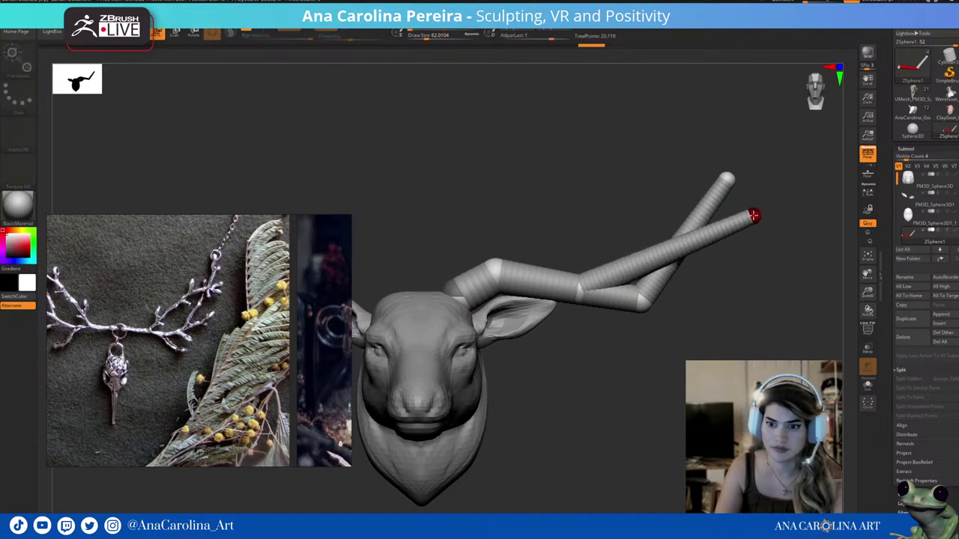
key(e)
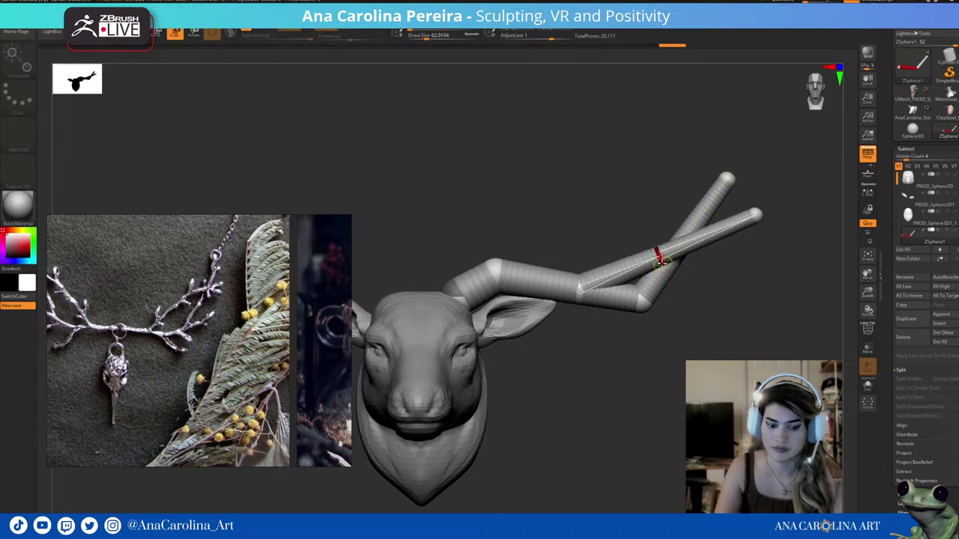
key(w)
mouse_move(659, 259)
mouse_down()
mouse_move(606, 215)
mouse_move(631, 217)
mouse_up()
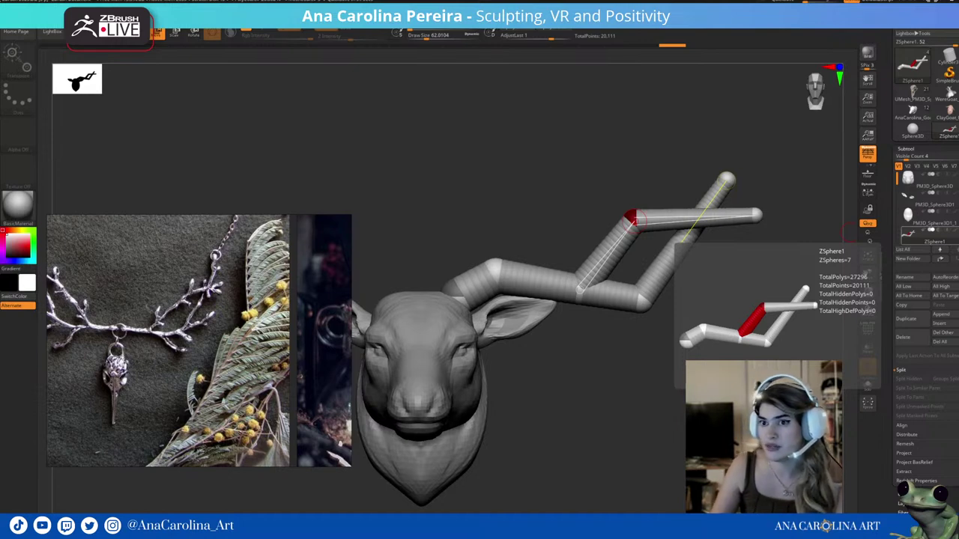
scroll(930, 461, down, 5)
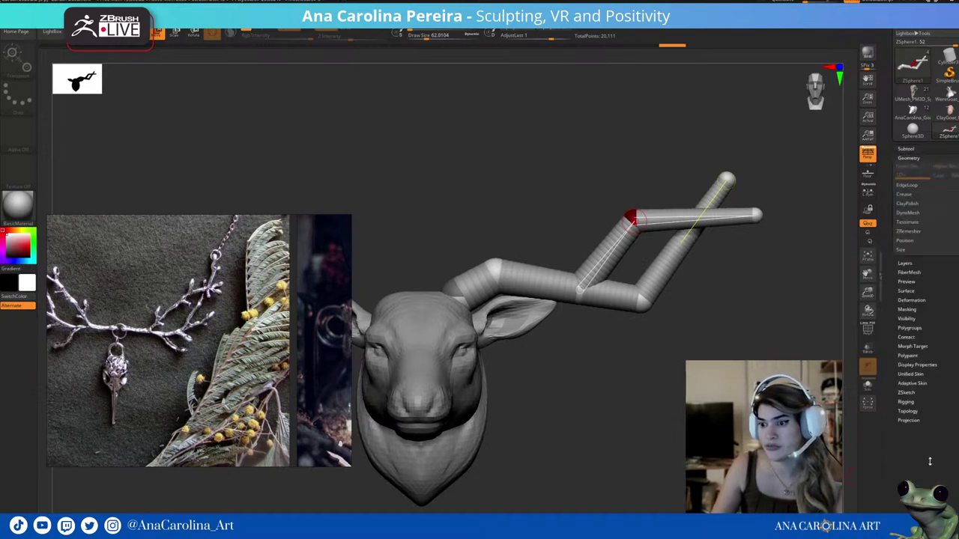
click(914, 214)
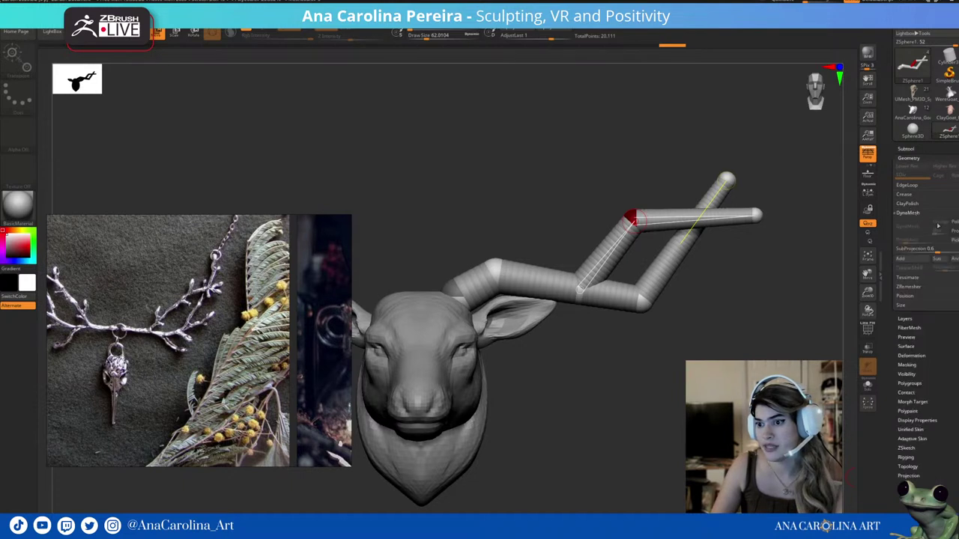
click(916, 154)
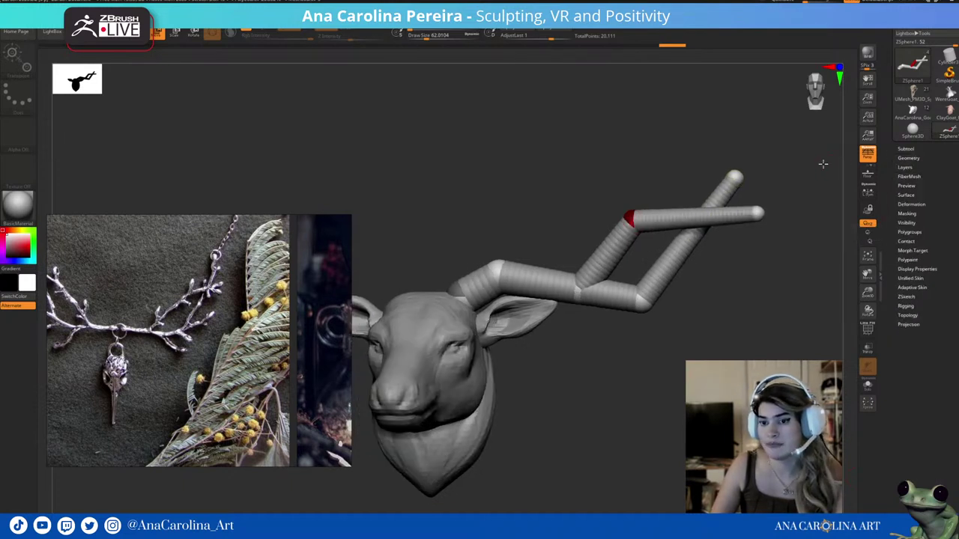
mouse_move(657, 111)
mouse_down()
mouse_move(726, 209)
mouse_move(783, 197)
mouse_move(810, 295)
mouse_move(674, 220)
mouse_move(700, 231)
mouse_up()
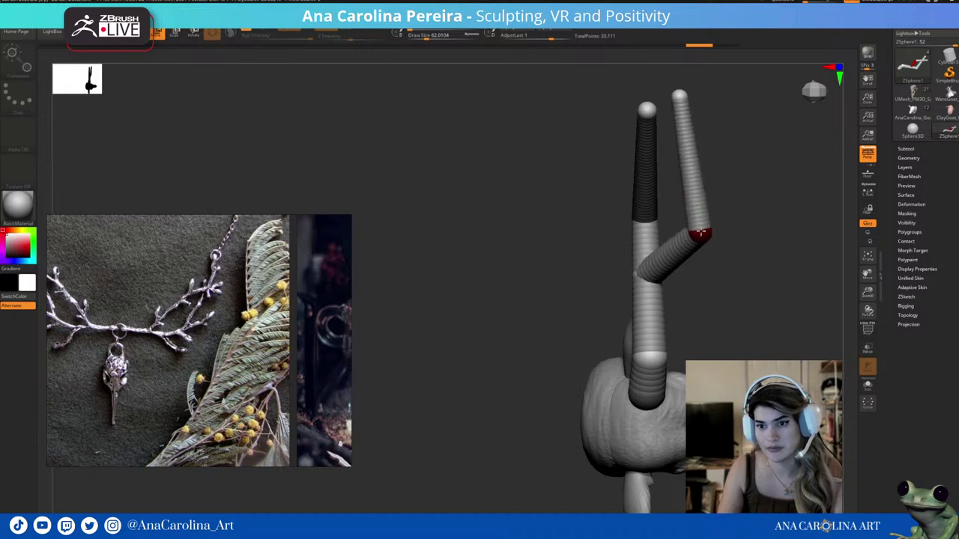
mouse_move(704, 101)
mouse_down()
mouse_move(719, 103)
mouse_move(751, 150)
mouse_move(693, 101)
mouse_up()
mouse_move(743, 180)
mouse_down()
mouse_move(766, 212)
mouse_move(747, 262)
mouse_up()
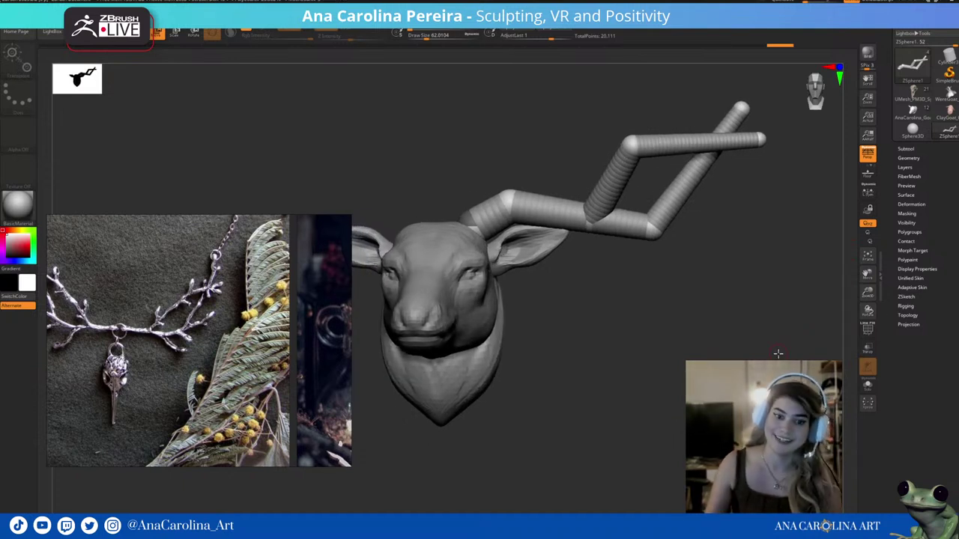
Lightly smooth the deer's chin.
key(d)
mouse_move(673, 97)
mouse_down()
mouse_move(680, 105)
mouse_move(693, 92)
mouse_up()
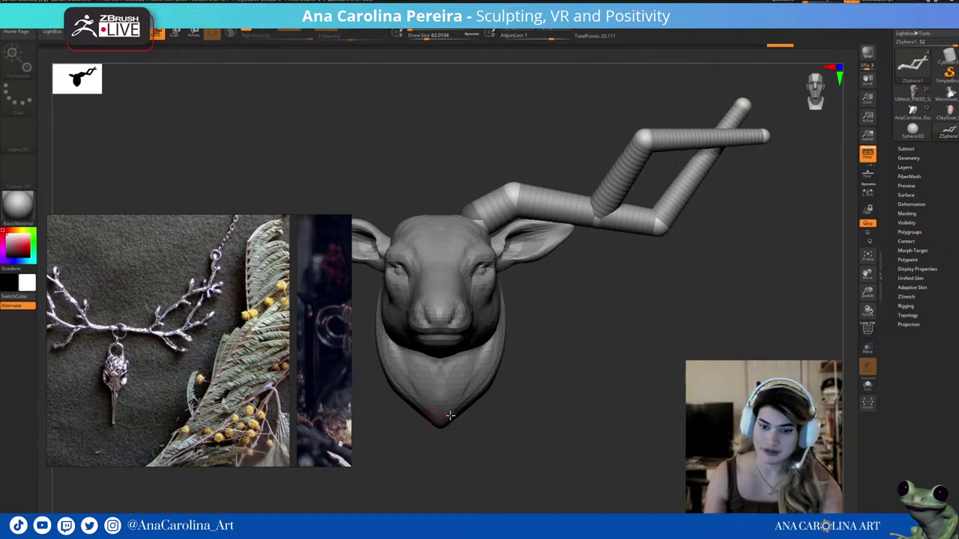
drag(450, 416, 441, 421)
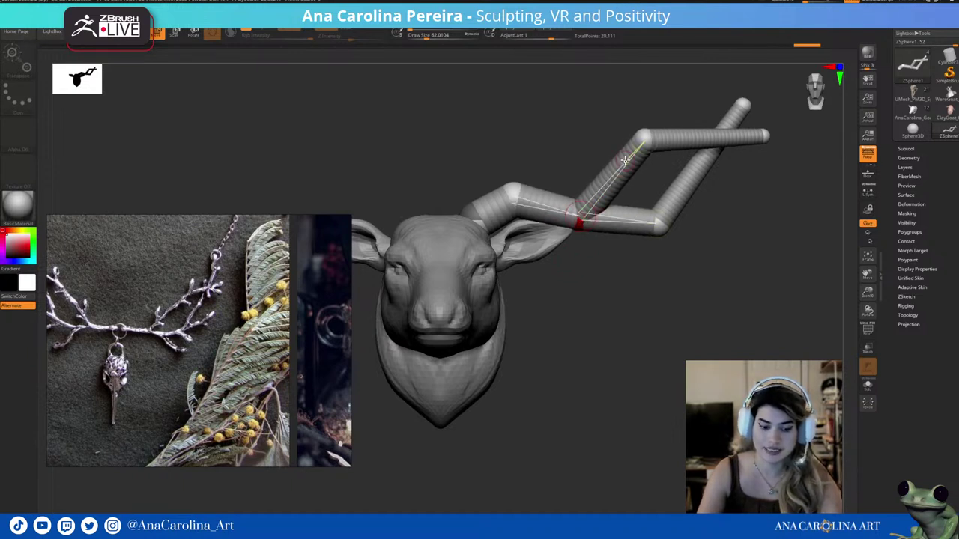
Select the antler's tip, lower joint and root spheres, then view the chain from the side.
key(w)
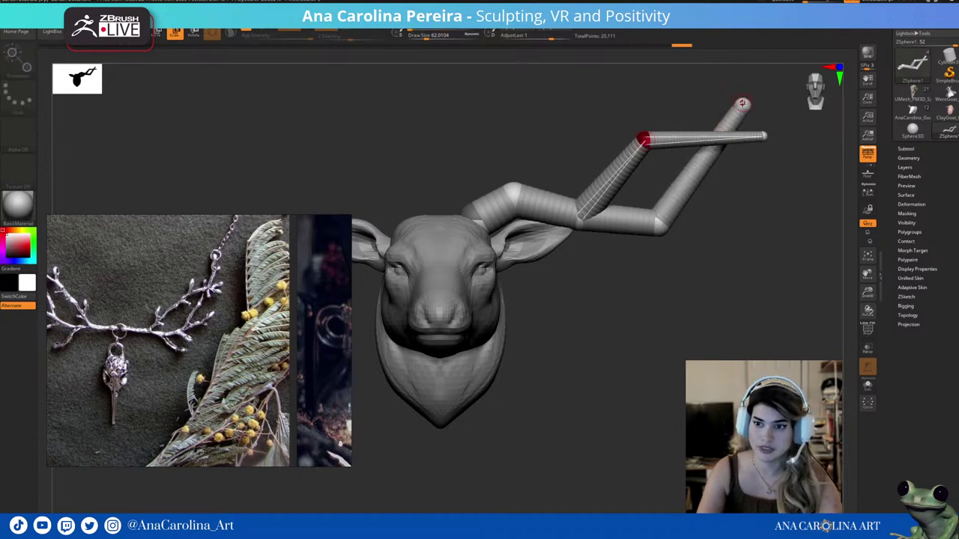
click(742, 103)
click(657, 223)
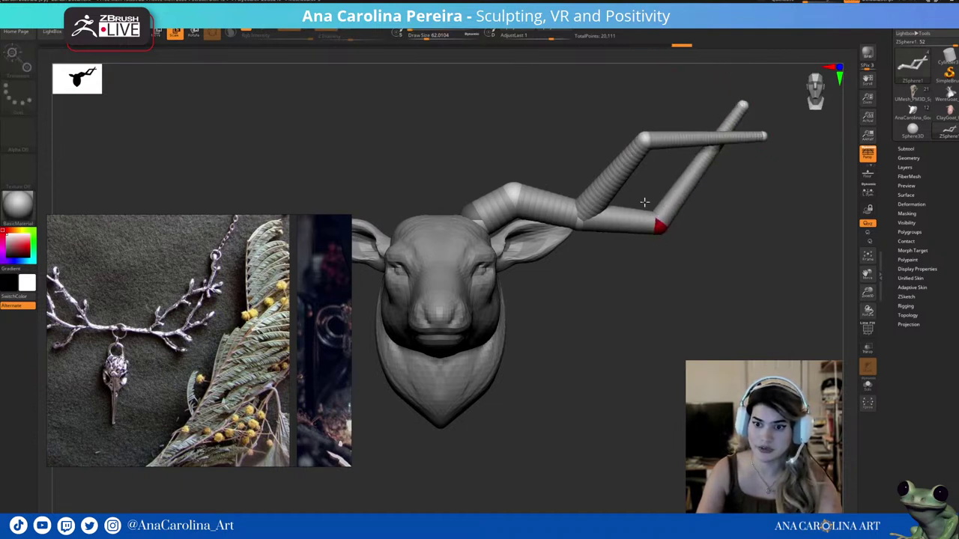
click(512, 190)
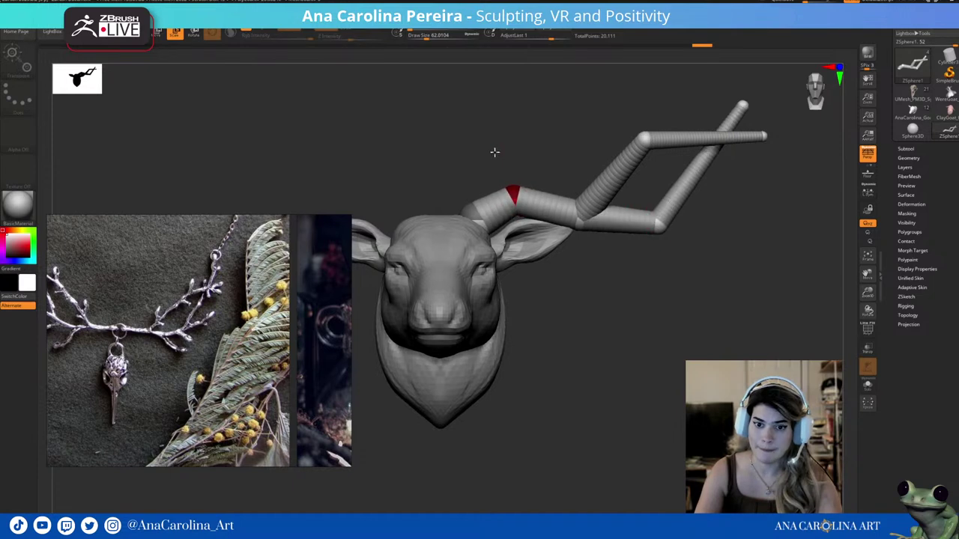
click(467, 204)
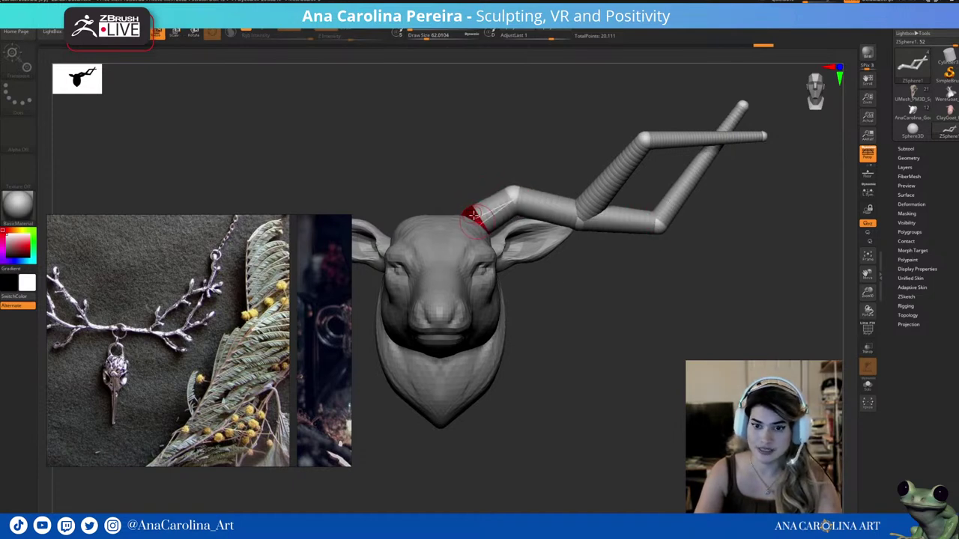
mouse_move(525, 248)
mouse_down()
mouse_move(544, 295)
mouse_move(594, 269)
mouse_move(642, 282)
mouse_move(619, 280)
mouse_move(533, 197)
mouse_up()
key(q)
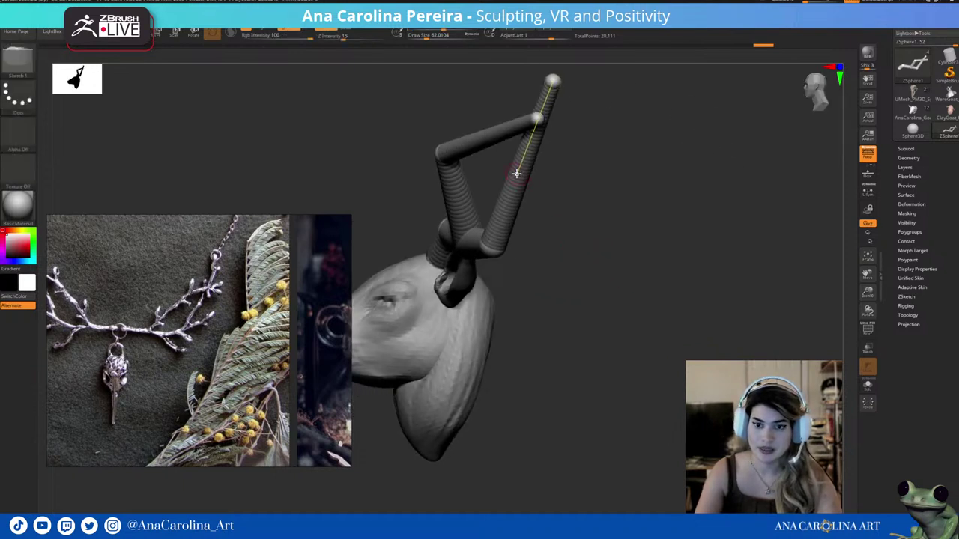
key(w)
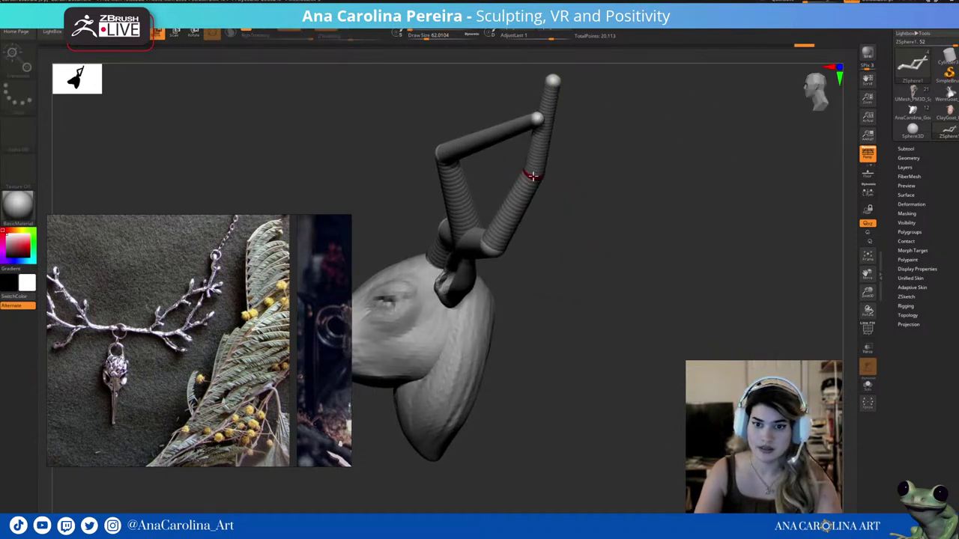
drag(562, 188, 607, 186)
drag(575, 80, 563, 77)
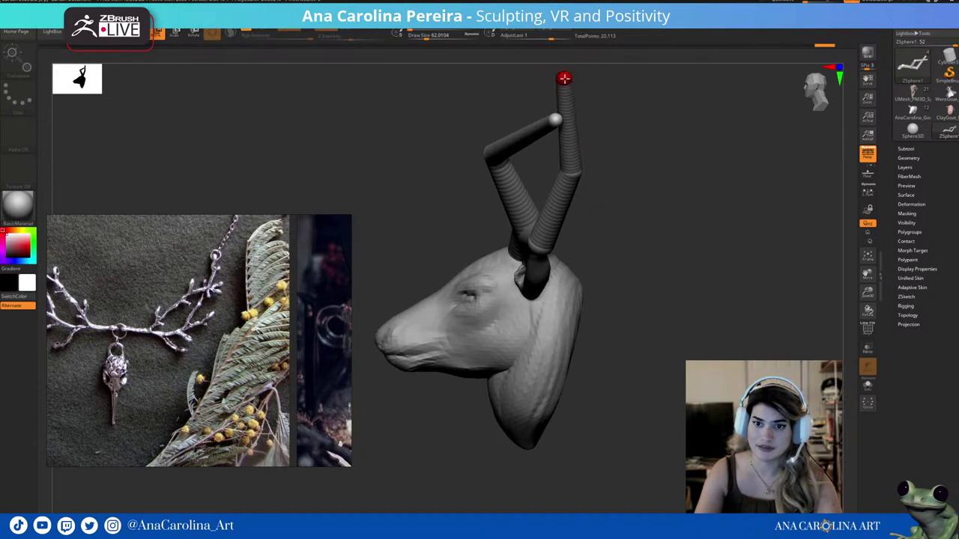
mouse_move(599, 135)
mouse_down()
mouse_move(648, 161)
mouse_move(607, 190)
mouse_move(612, 218)
mouse_up()
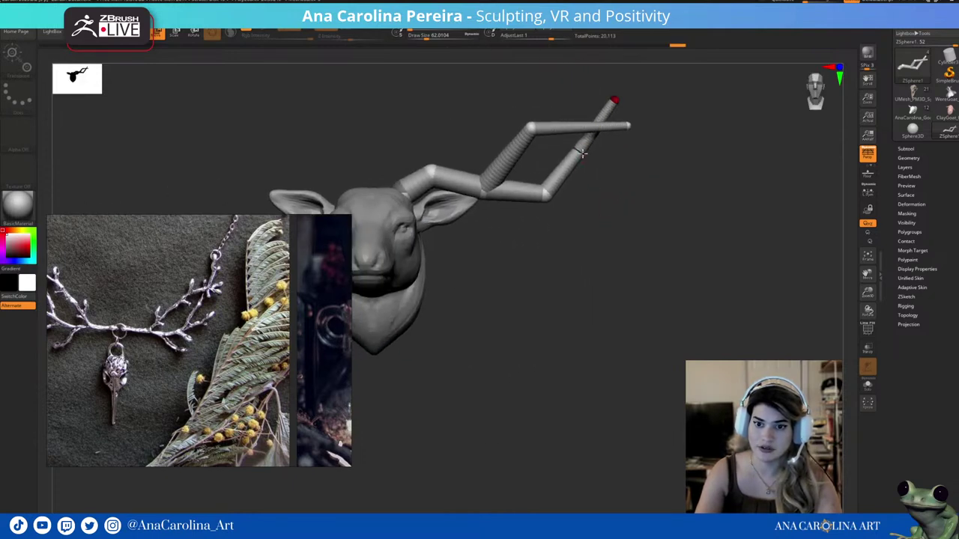
scroll(592, 161, up, 3)
scroll(599, 167, up, 2)
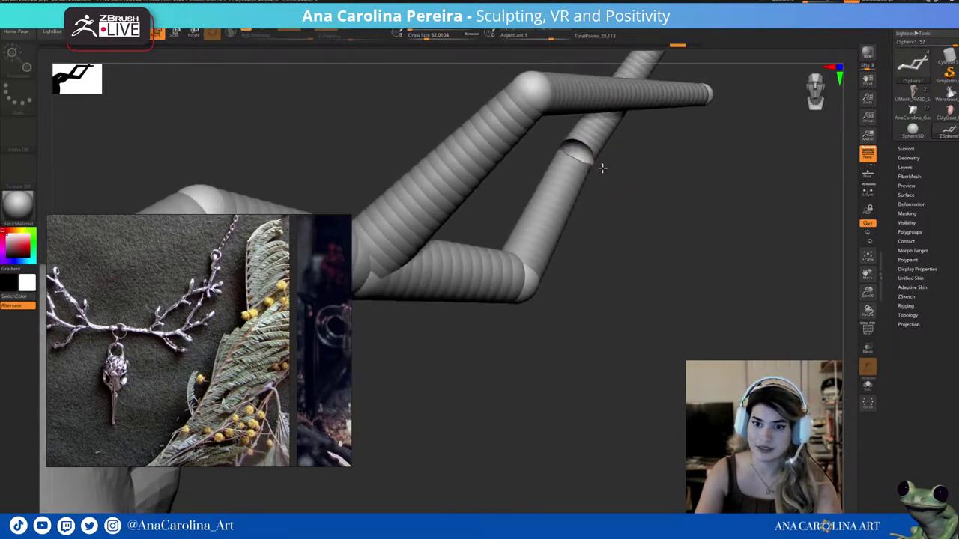
mouse_move(602, 168)
mouse_down()
mouse_move(623, 205)
mouse_move(589, 166)
mouse_move(667, 190)
mouse_move(644, 178)
mouse_move(685, 214)
mouse_move(658, 194)
mouse_move(685, 239)
mouse_up()
key(q)
key(w)
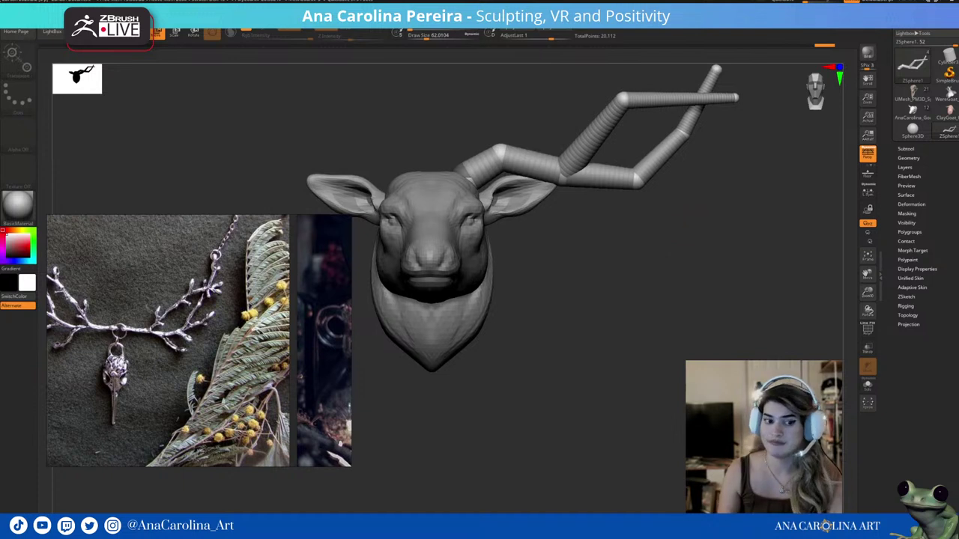
mouse_move(671, 229)
mouse_down()
mouse_move(633, 347)
mouse_move(638, 325)
mouse_move(613, 319)
mouse_move(604, 368)
mouse_move(647, 353)
mouse_move(621, 357)
mouse_move(623, 394)
mouse_up()
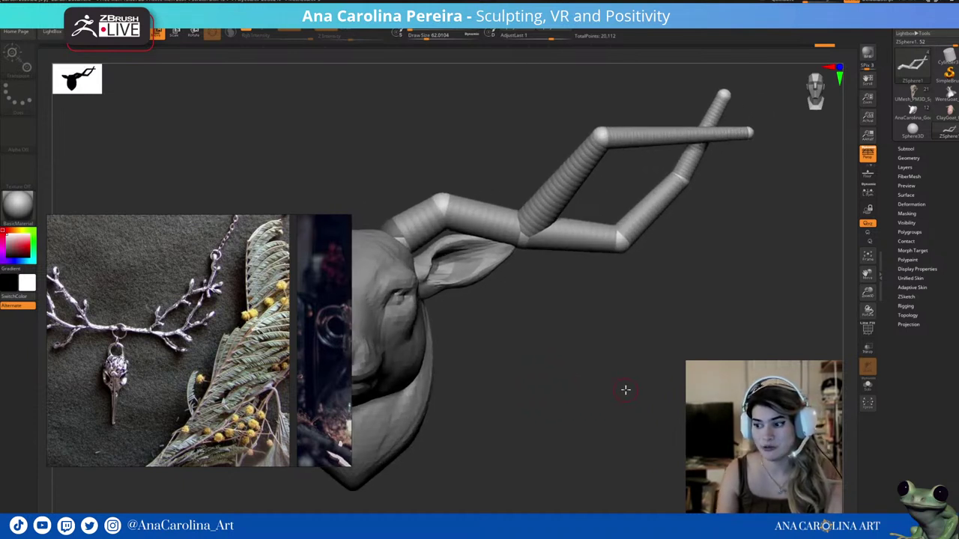
mouse_move(638, 383)
mouse_down()
mouse_move(623, 377)
mouse_move(657, 364)
mouse_move(653, 347)
mouse_up()
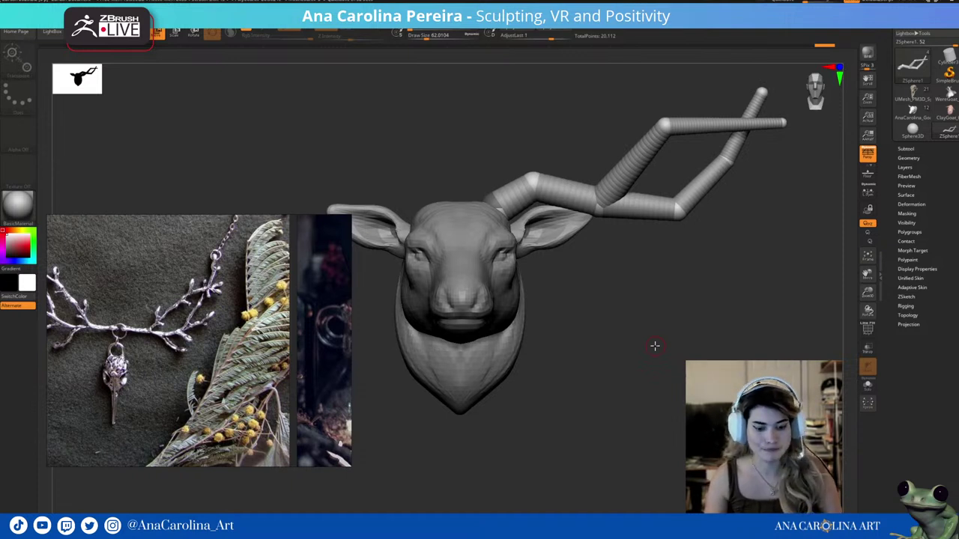
Reposition two antler ZSphere joints and orbit to check the antler's sides.
key(w)
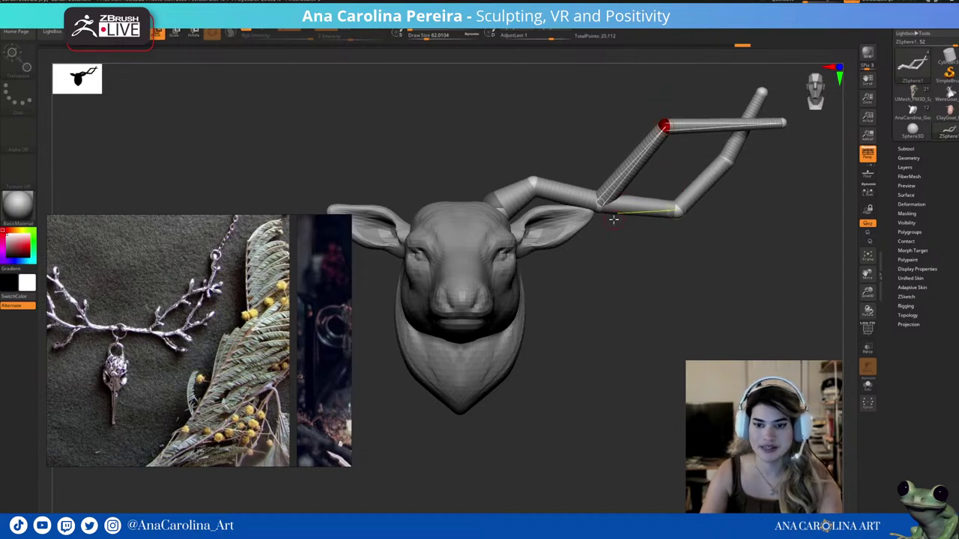
shift+drag(650, 227, 638, 231)
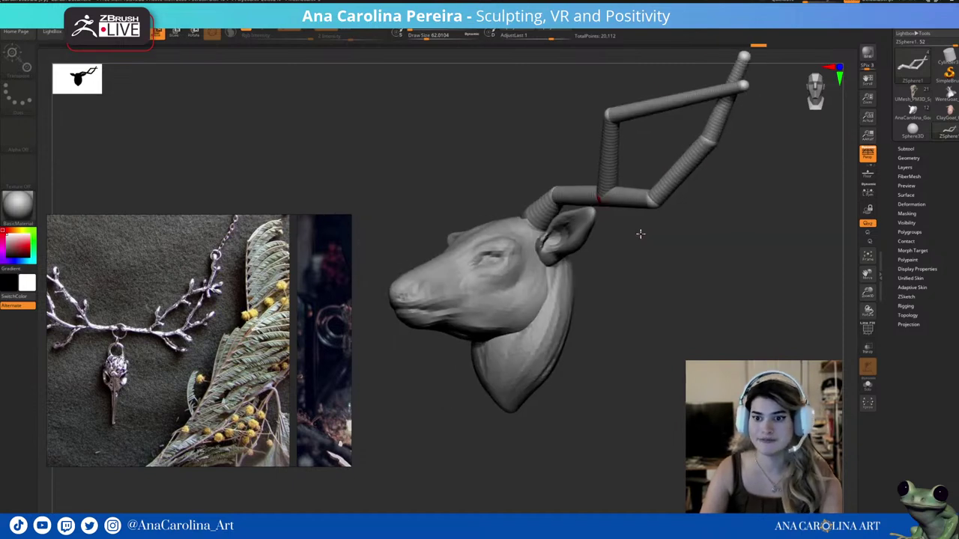
mouse_move(629, 179)
mouse_down()
mouse_move(610, 206)
mouse_move(674, 233)
mouse_move(677, 202)
mouse_up()
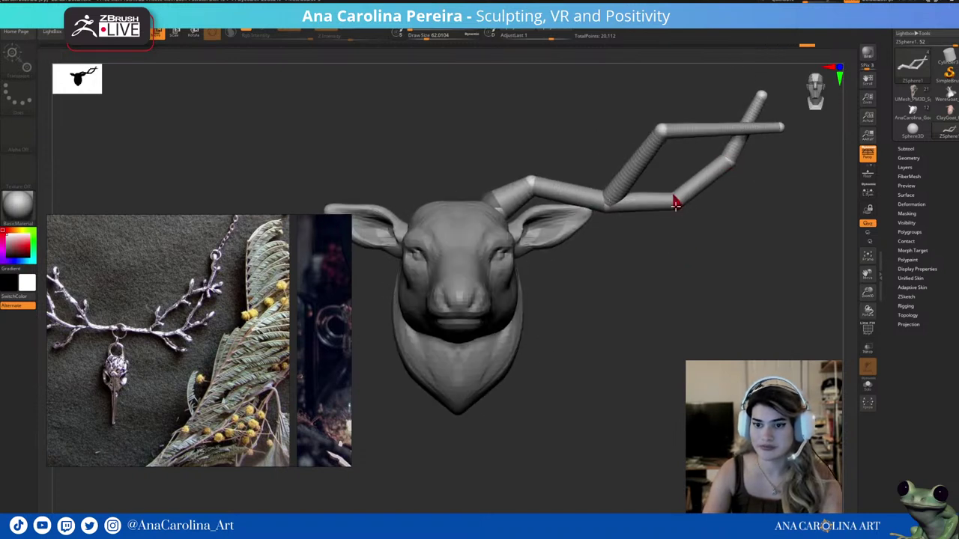
drag(664, 227, 679, 226)
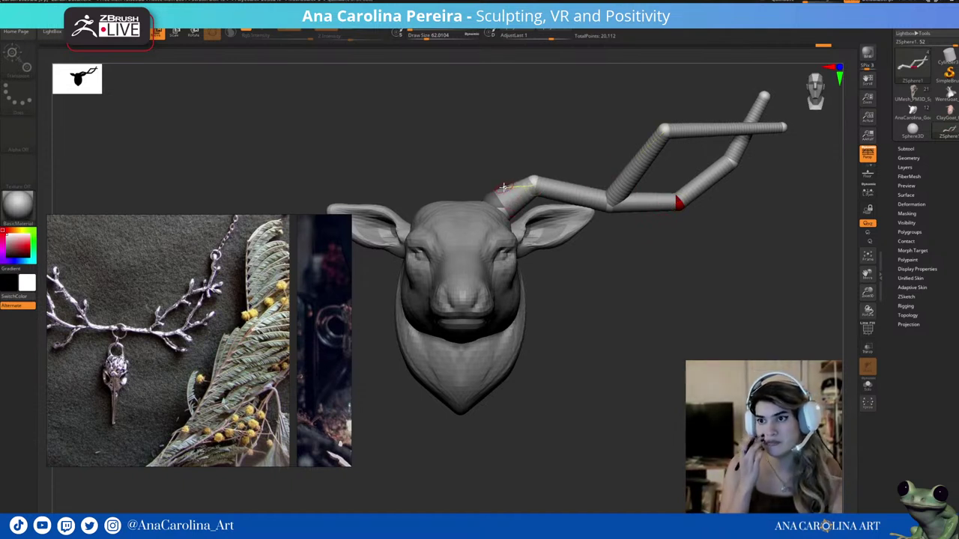
mouse_move(594, 129)
mouse_down()
mouse_move(541, 125)
mouse_move(621, 102)
mouse_move(583, 150)
mouse_up()
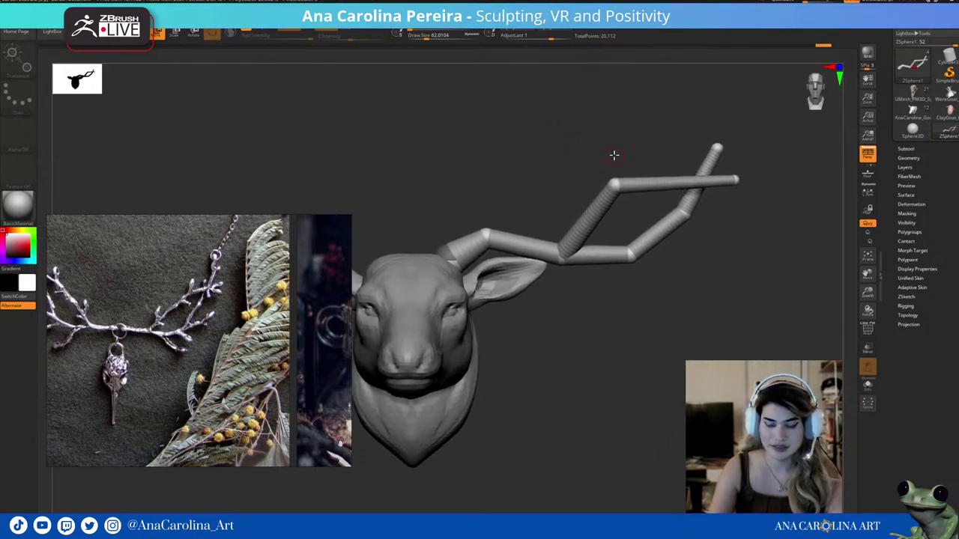
Switch to Draw mode and reframe the head and antlers in a front view.
key(q)
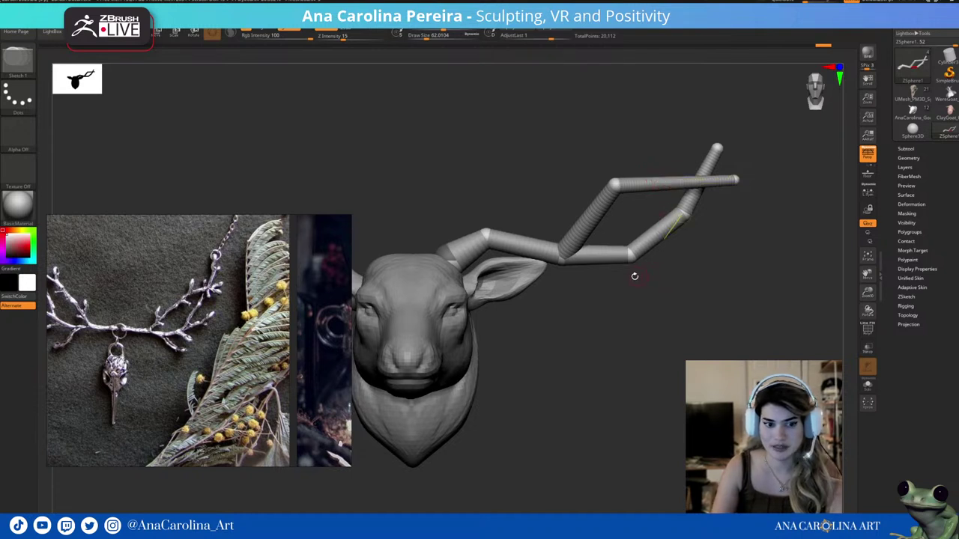
mouse_move(670, 321)
mouse_down()
mouse_move(627, 325)
mouse_move(637, 314)
mouse_up()
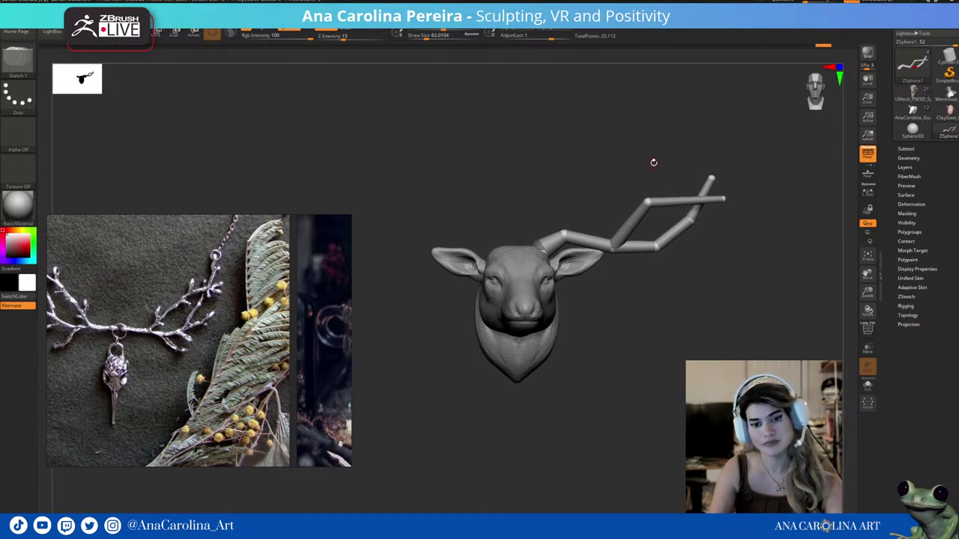
alt+drag(659, 161, 668, 160)
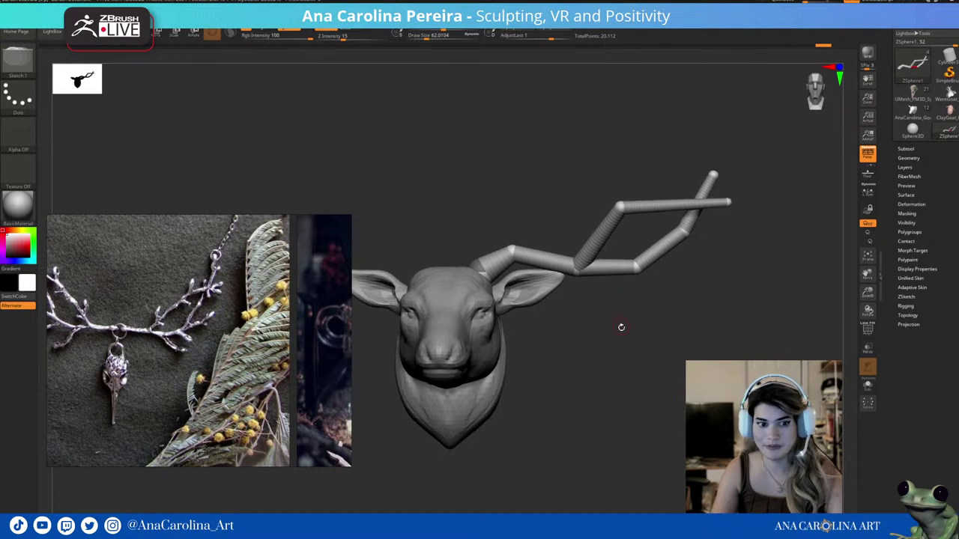
mouse_move(621, 327)
mouse_down()
mouse_move(626, 303)
mouse_move(614, 286)
mouse_move(619, 323)
mouse_move(636, 326)
mouse_move(657, 307)
mouse_up()
With a smaller draw size, nudge the upper joint, raise the horizontal tine and lengthen the diagonal tine.
key(space)
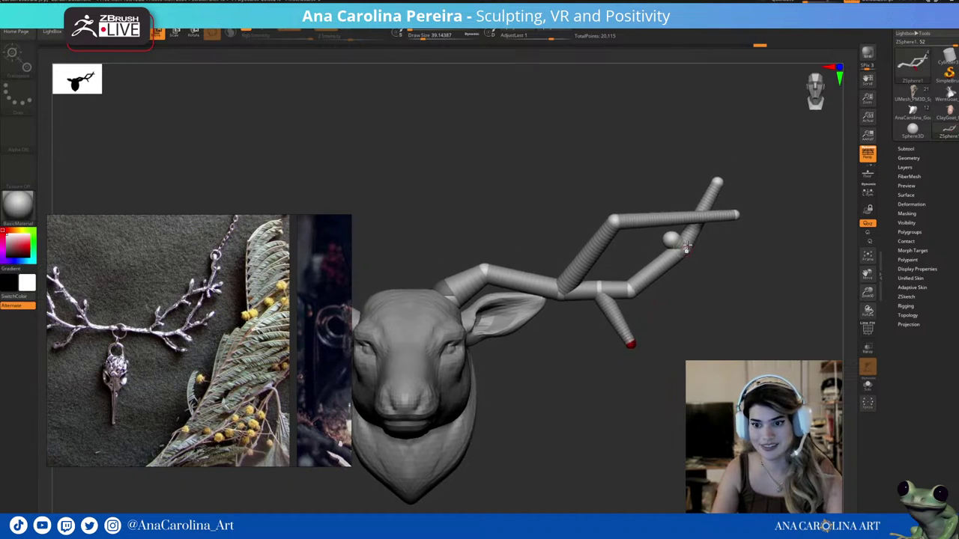
key(q)
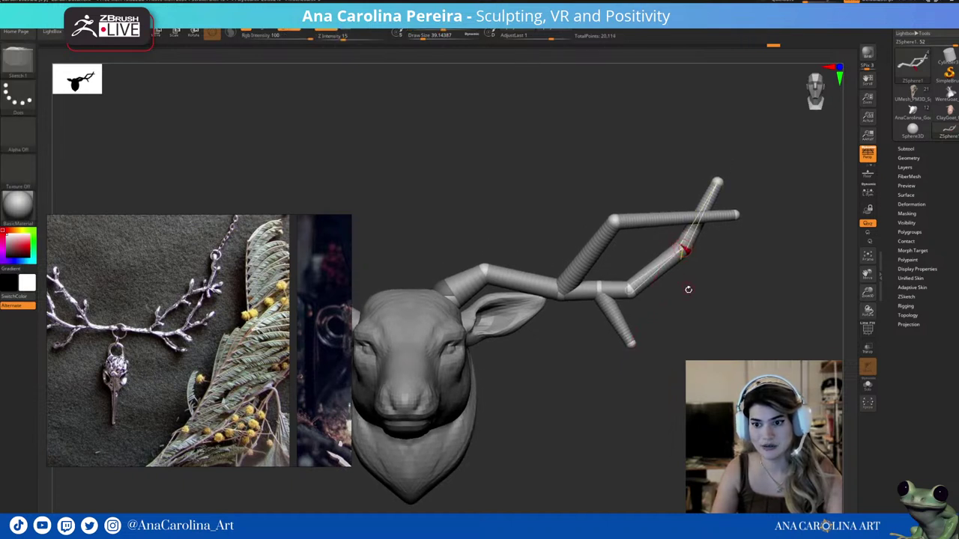
drag(687, 287, 686, 271)
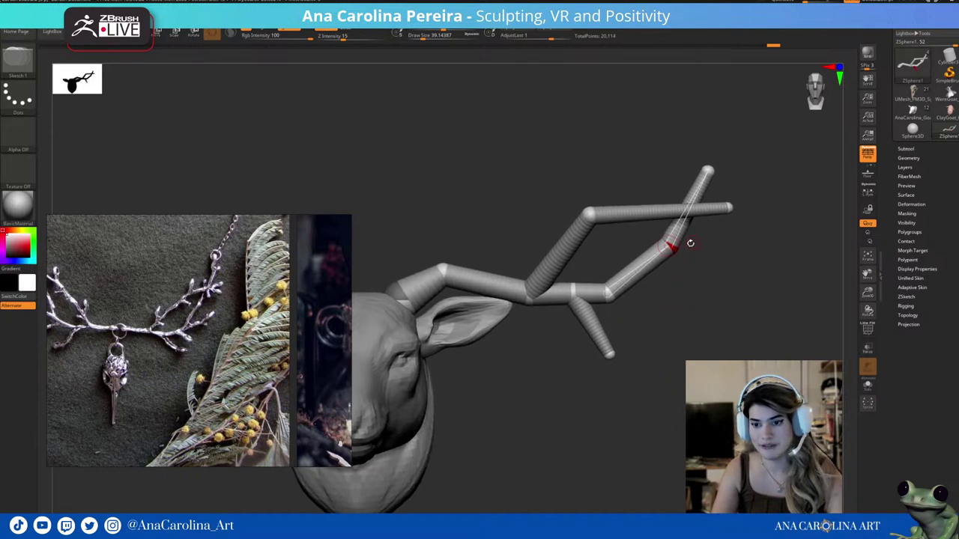
key(w)
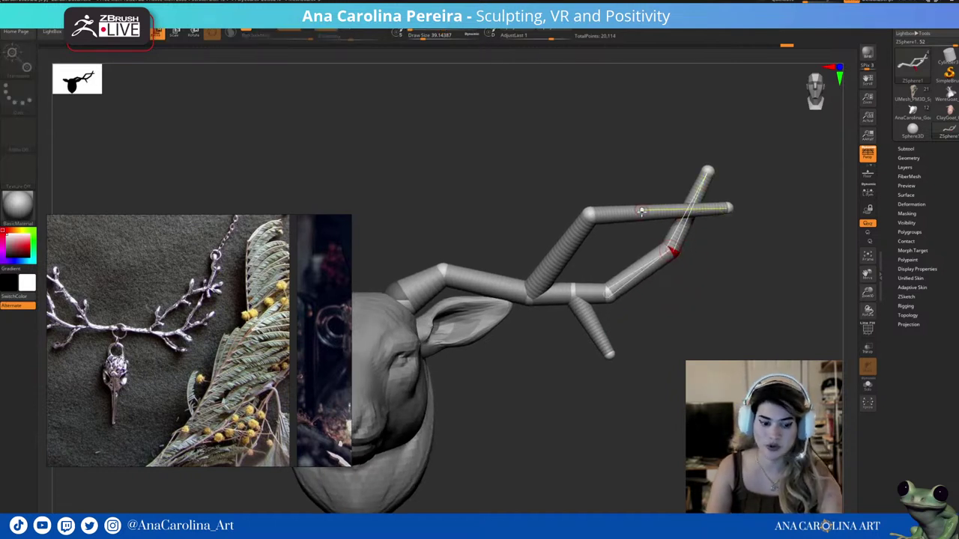
key(q)
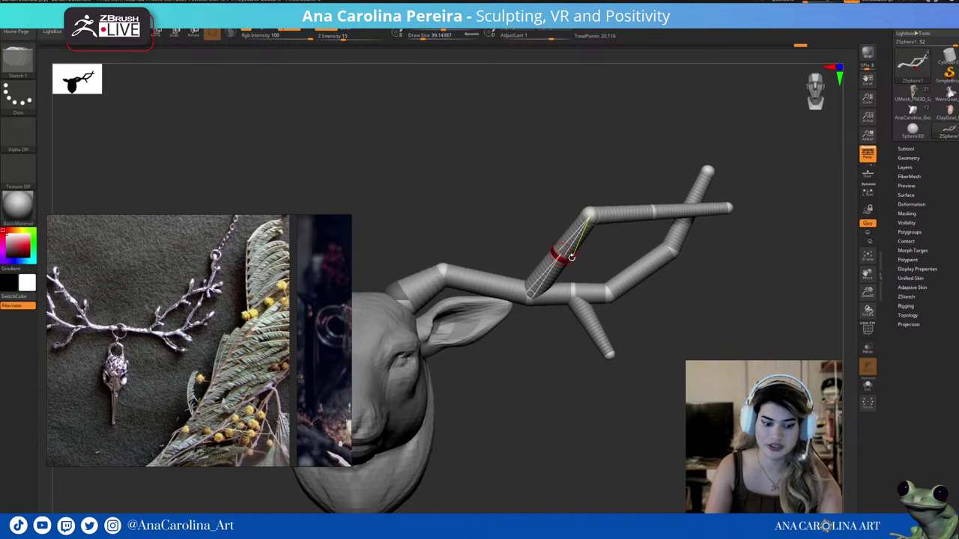
key(w)
drag(564, 253, 574, 258)
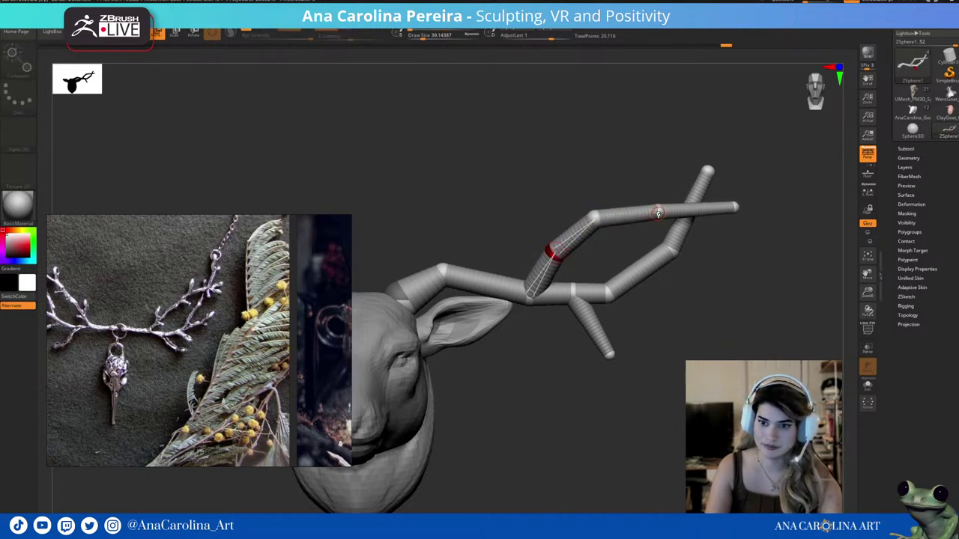
drag(655, 215, 655, 204)
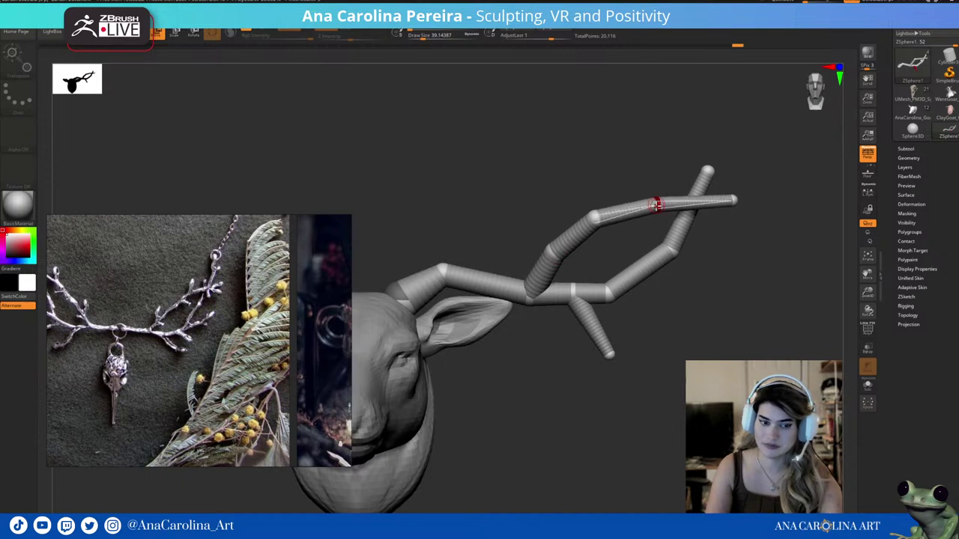
drag(707, 171, 712, 139)
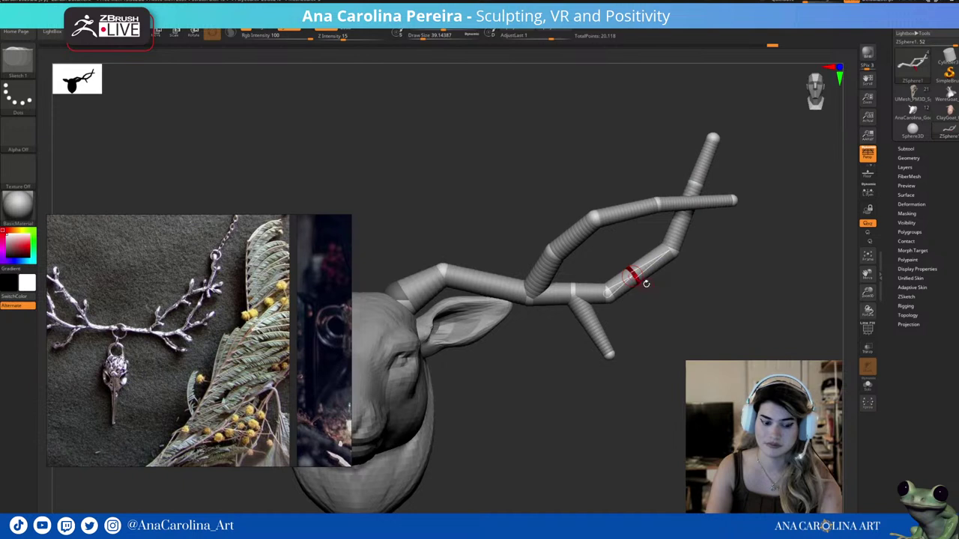
Bend the lower branch and pull the upper tine up, inserting a new joint at its bend.
key(w)
drag(645, 284, 648, 285)
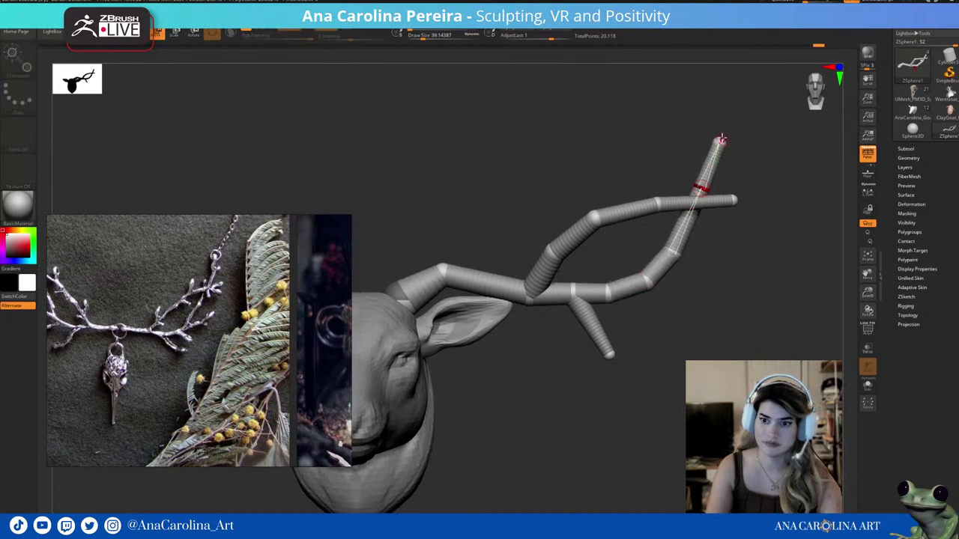
drag(702, 188, 762, 124)
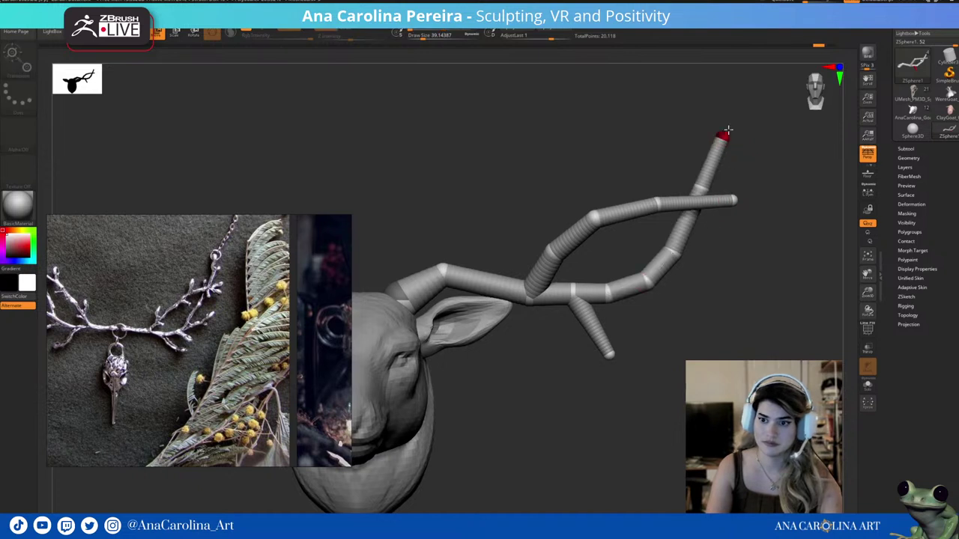
drag(696, 191, 700, 160)
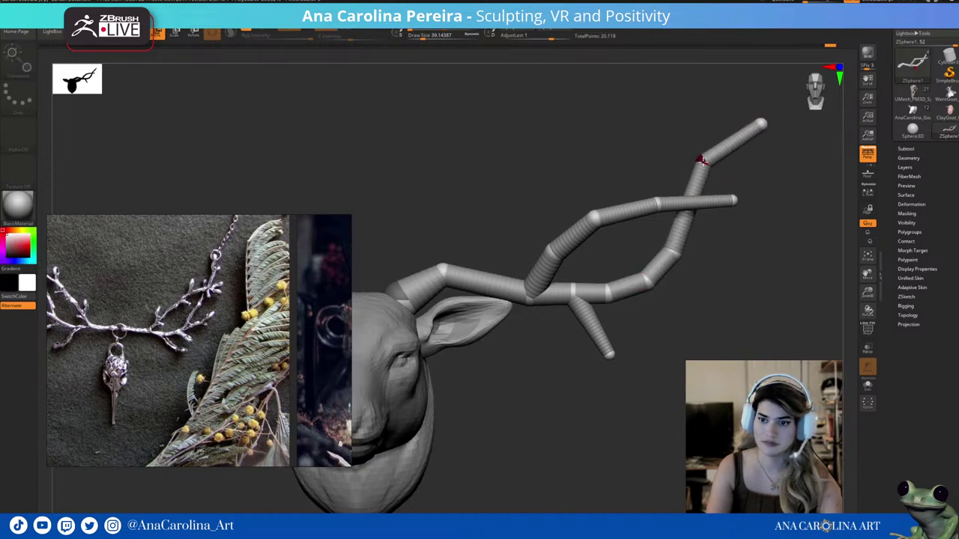
drag(762, 123, 769, 134)
click(733, 144)
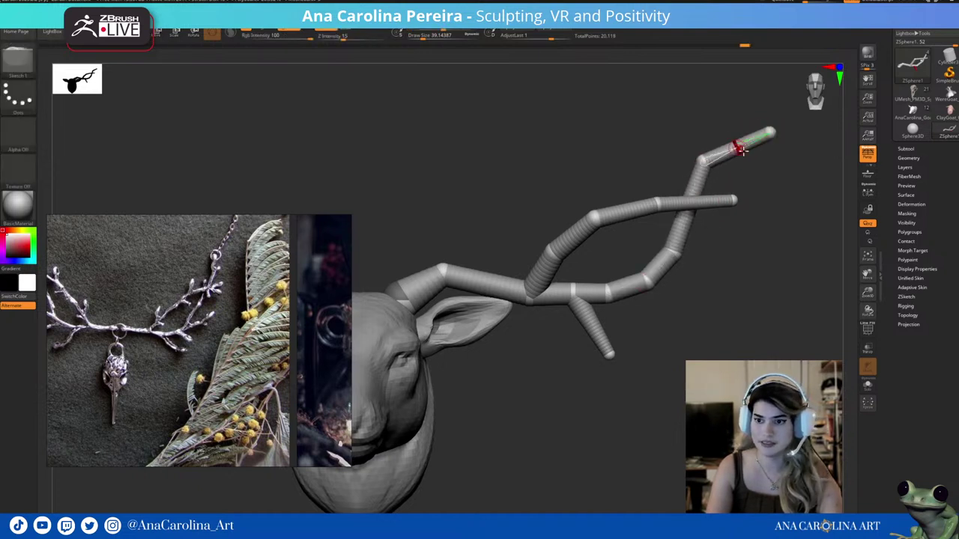
drag(733, 145, 700, 158)
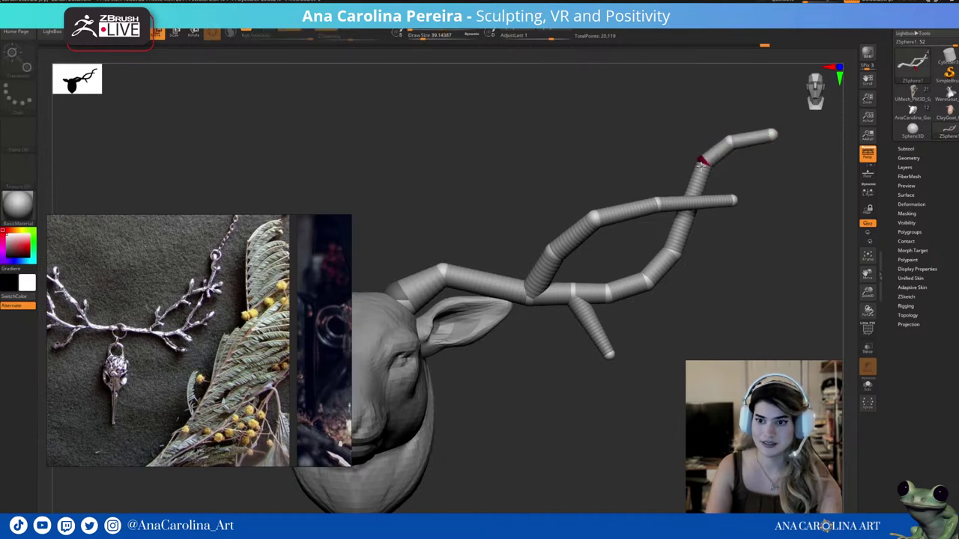
Lengthen the small lower branch and add an enlarged joint midway along it.
drag(721, 229, 710, 232)
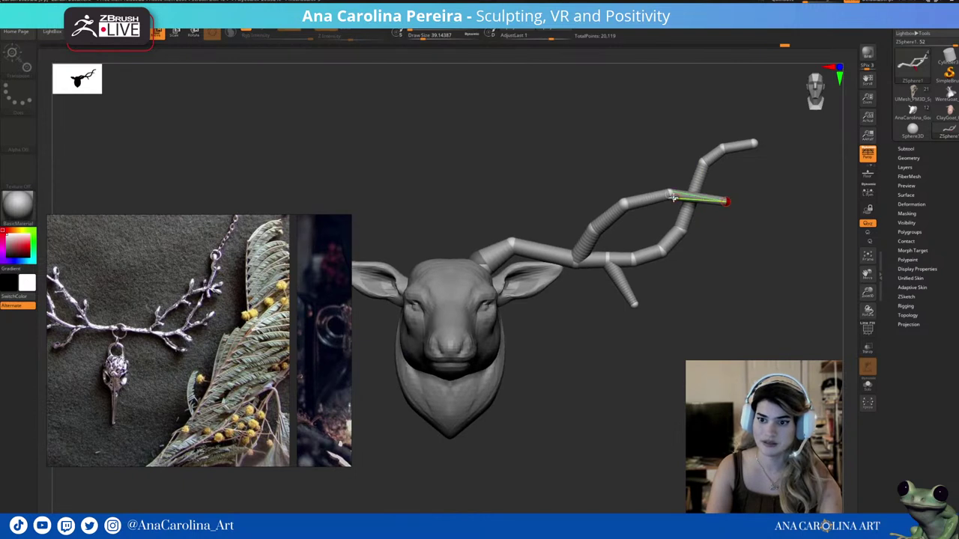
drag(668, 284, 682, 264)
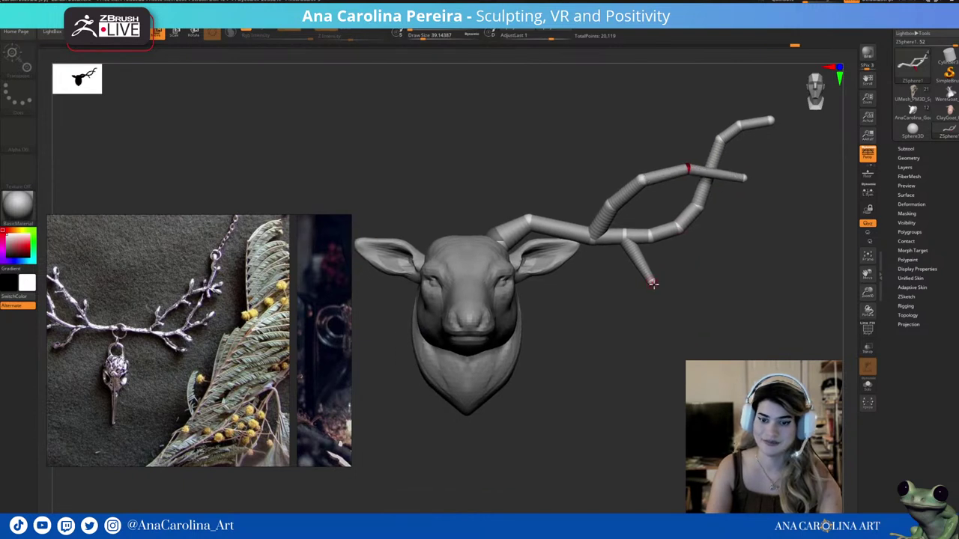
drag(653, 283, 664, 280)
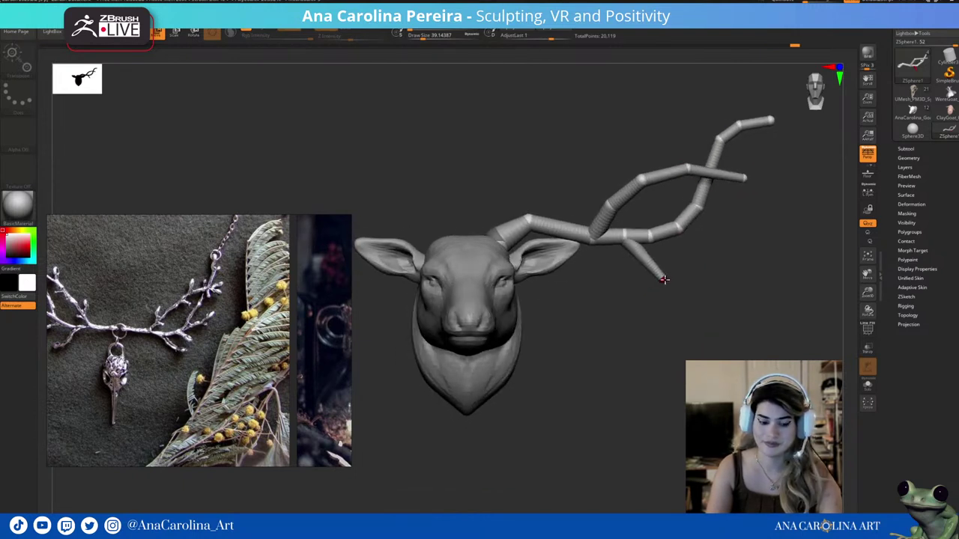
click(638, 262)
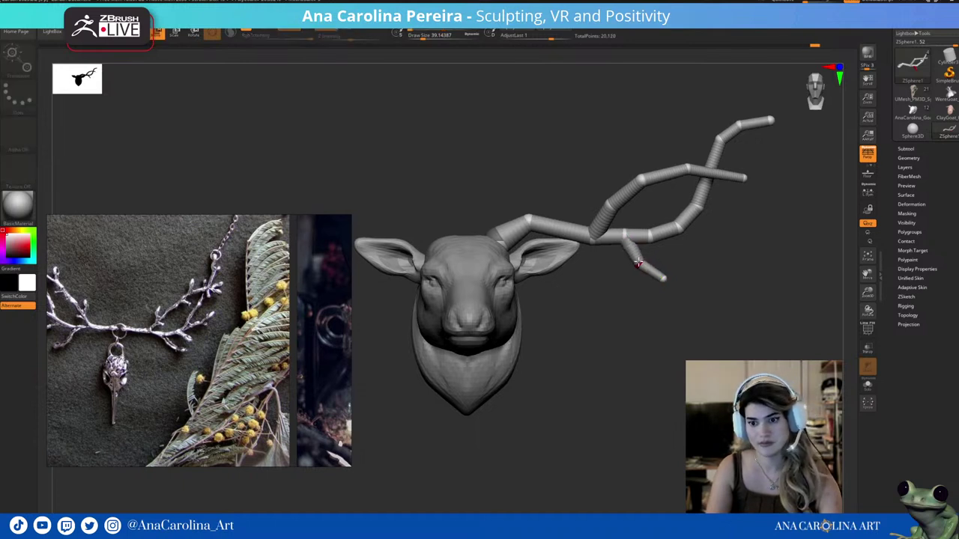
mouse_move(636, 262)
mouse_down()
mouse_move(654, 270)
mouse_move(691, 257)
mouse_move(680, 232)
mouse_move(695, 242)
mouse_move(742, 219)
mouse_move(755, 225)
mouse_move(712, 234)
mouse_move(721, 219)
mouse_move(700, 218)
mouse_move(794, 263)
mouse_move(831, 250)
mouse_move(816, 259)
mouse_move(739, 139)
mouse_up()
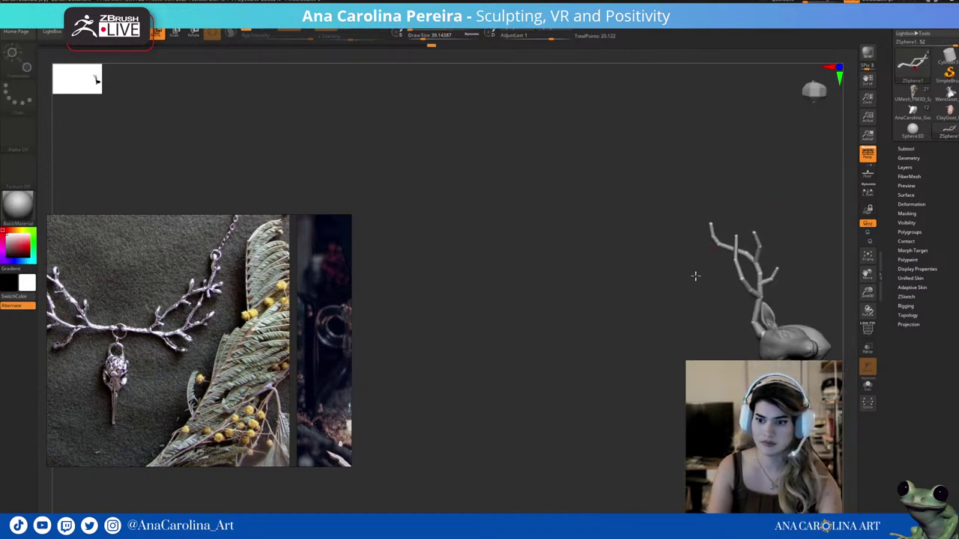
Move the first antler joint near the head inward.
mouse_move(691, 274)
mouse_down()
mouse_move(687, 327)
mouse_move(652, 351)
mouse_move(717, 353)
mouse_move(584, 265)
mouse_move(574, 294)
mouse_up()
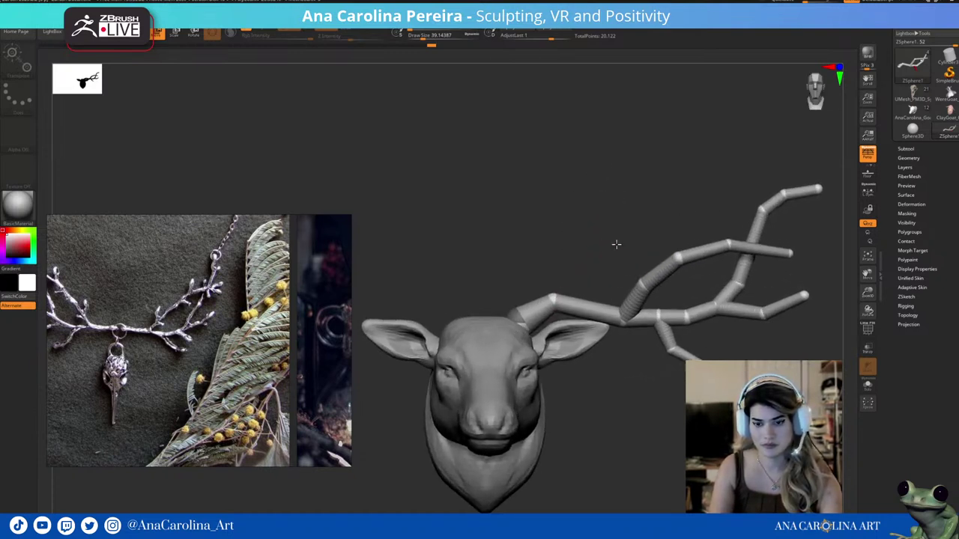
key(q)
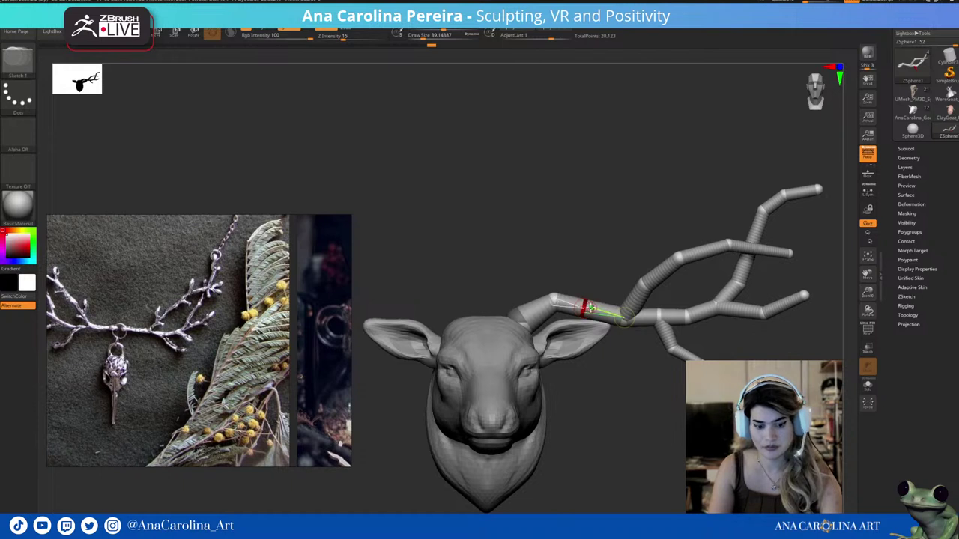
key(w)
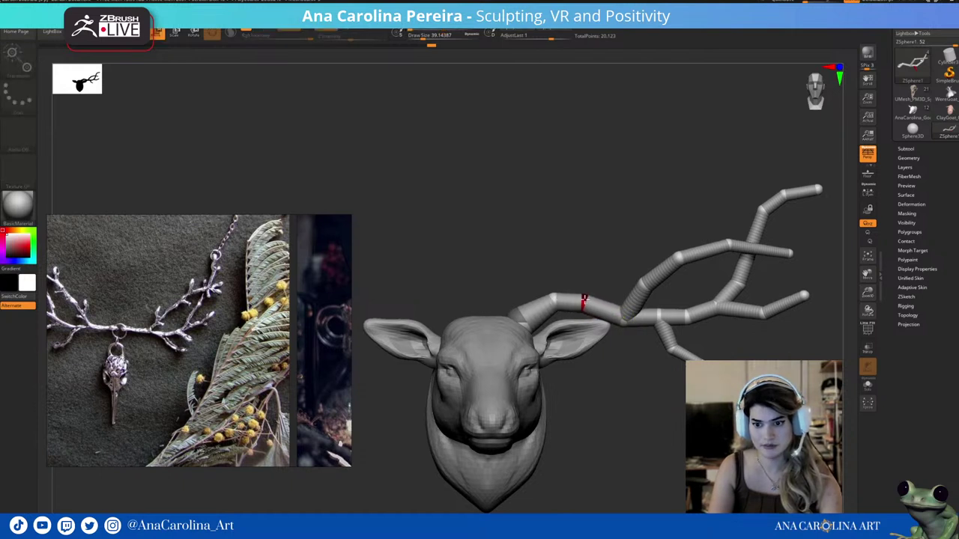
drag(582, 303, 547, 301)
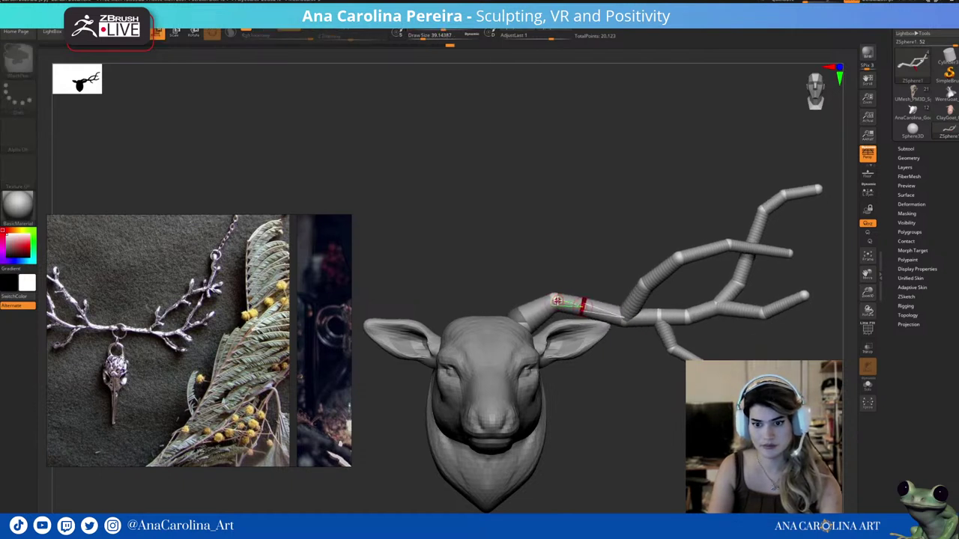
Grow a new tine upward from the base joint and bend its tip vertical.
key(q)
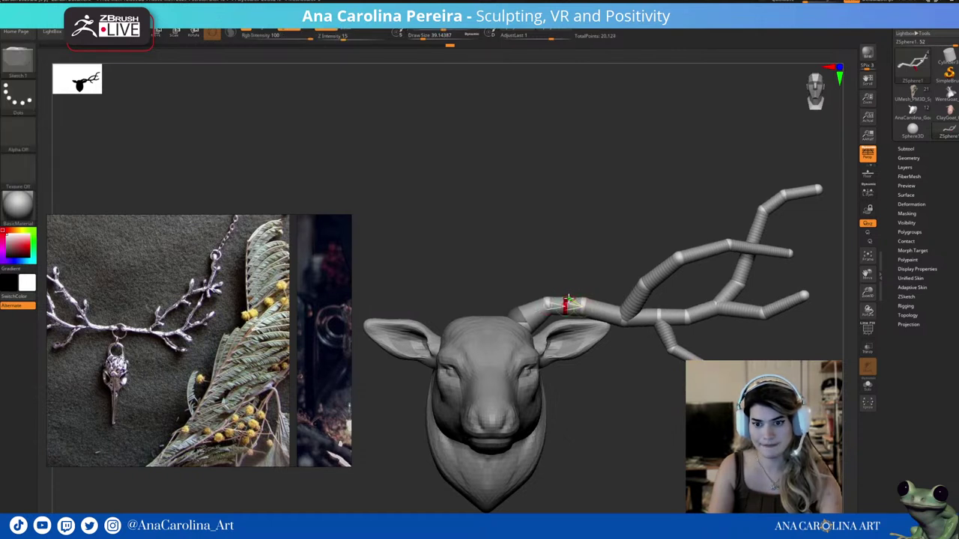
key(w)
mouse_move(567, 300)
mouse_down()
mouse_move(593, 222)
mouse_move(607, 224)
mouse_up()
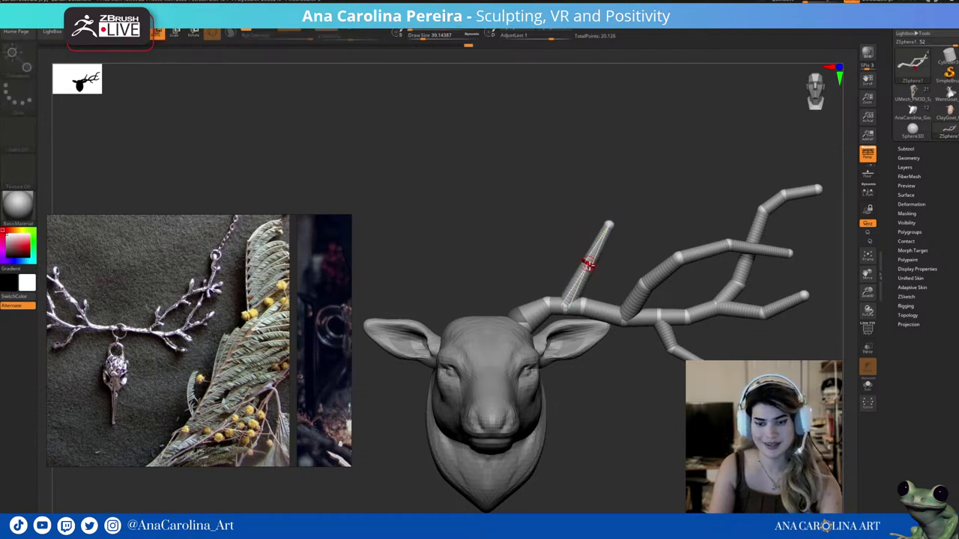
mouse_move(591, 265)
mouse_down()
mouse_move(609, 268)
mouse_move(589, 263)
mouse_up()
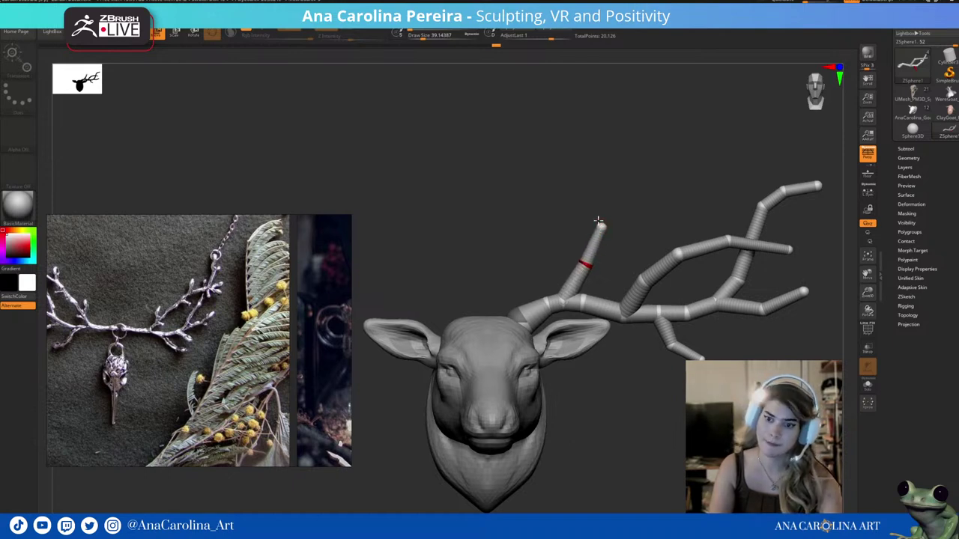
mouse_move(597, 221)
right_down()
mouse_move(632, 210)
mouse_move(593, 225)
right_up()
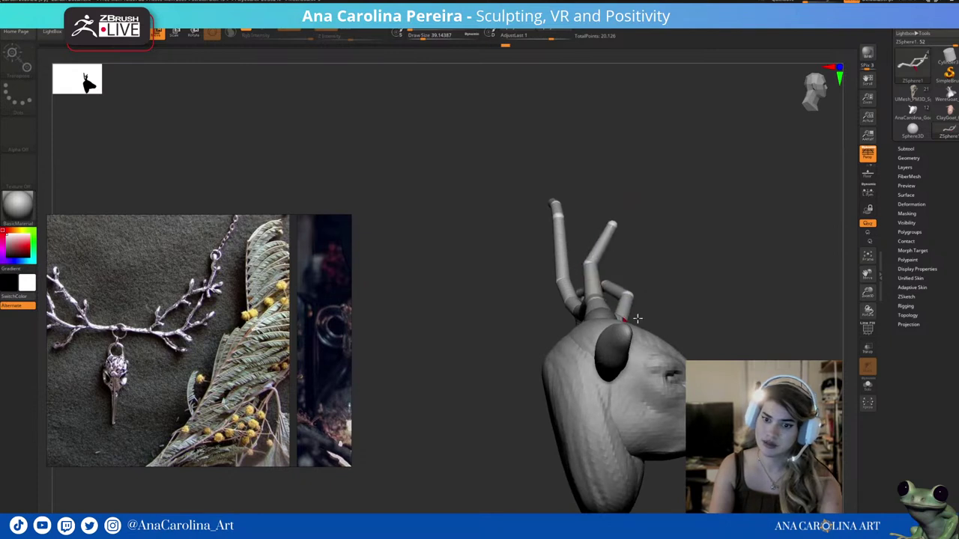
mouse_move(684, 252)
right_down()
mouse_move(636, 368)
mouse_move(638, 392)
mouse_move(604, 349)
mouse_move(642, 229)
right_up()
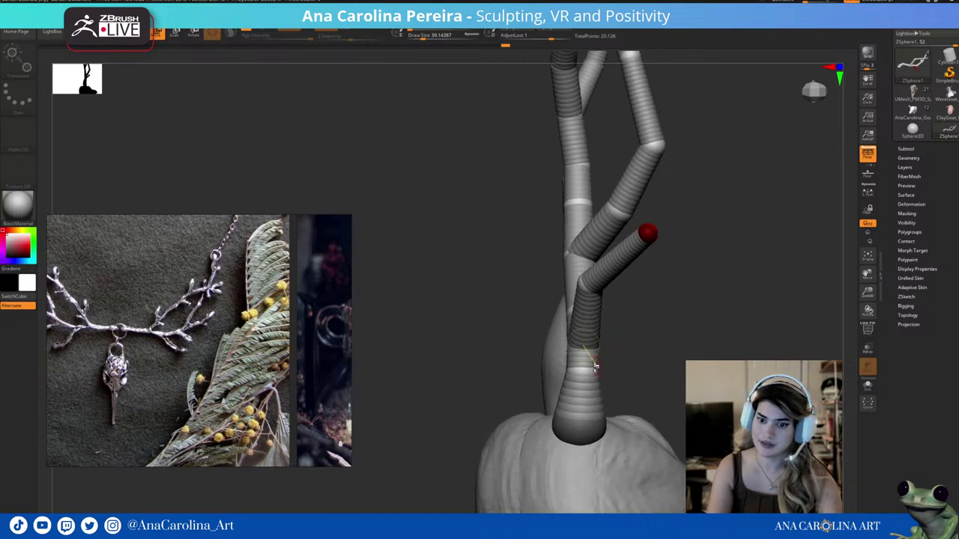
right_drag(583, 370, 616, 359)
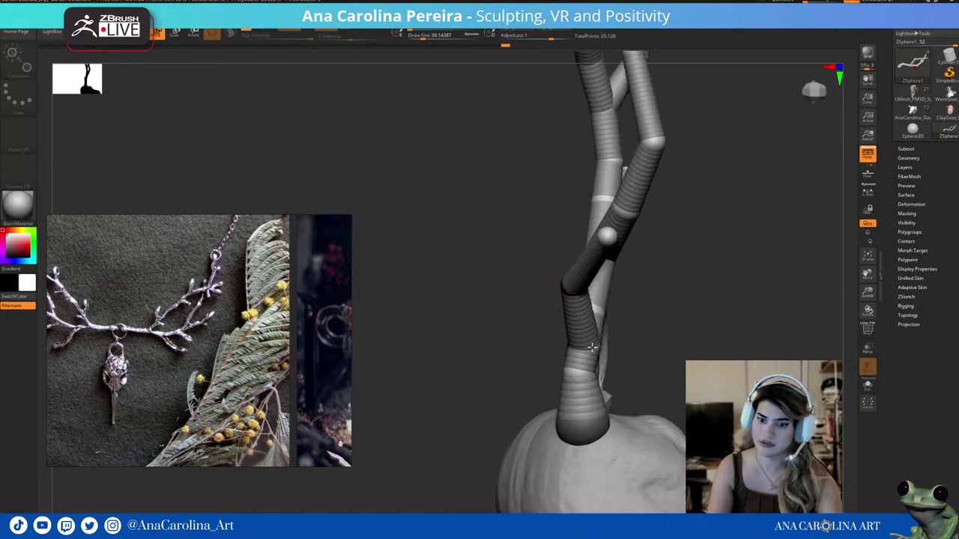
drag(593, 352, 623, 316)
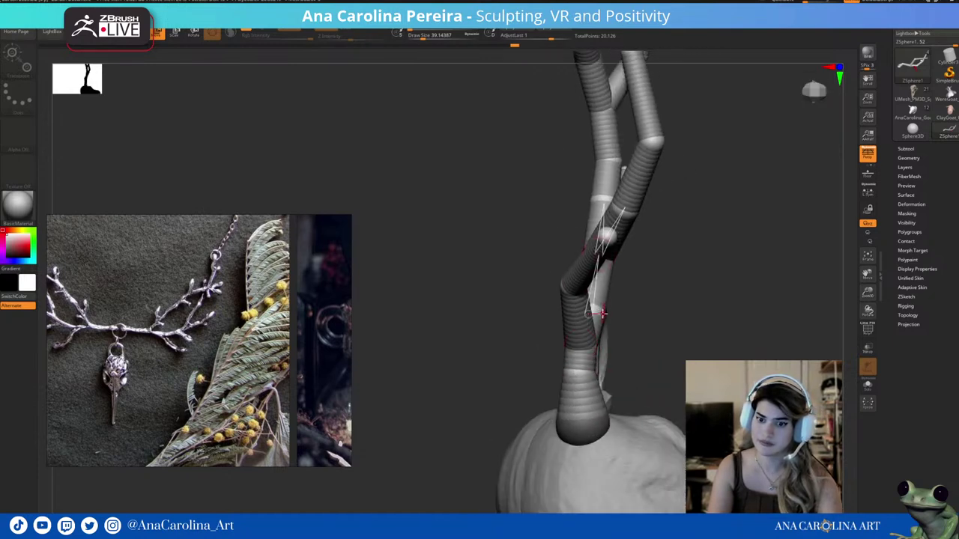
mouse_move(623, 316)
right_down()
mouse_move(689, 317)
mouse_move(629, 274)
mouse_move(625, 185)
mouse_move(606, 165)
right_up()
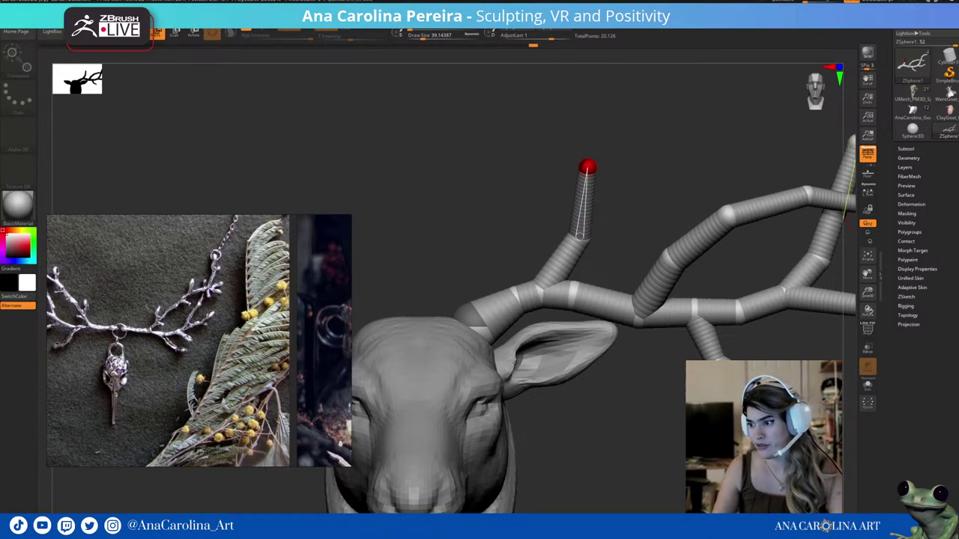
Insert an extra joint on the new upright tine, then review the antlers from the front.
mouse_move(868, 479)
alt+right_down()
mouse_move(589, 379)
mouse_move(612, 368)
alt+right_up()
alt+right_drag(653, 325, 636, 389)
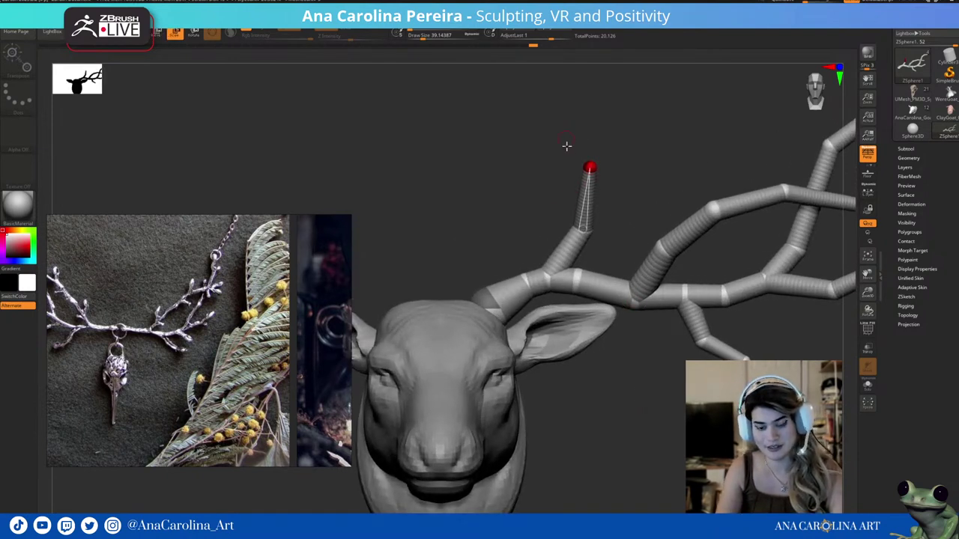
click(569, 253)
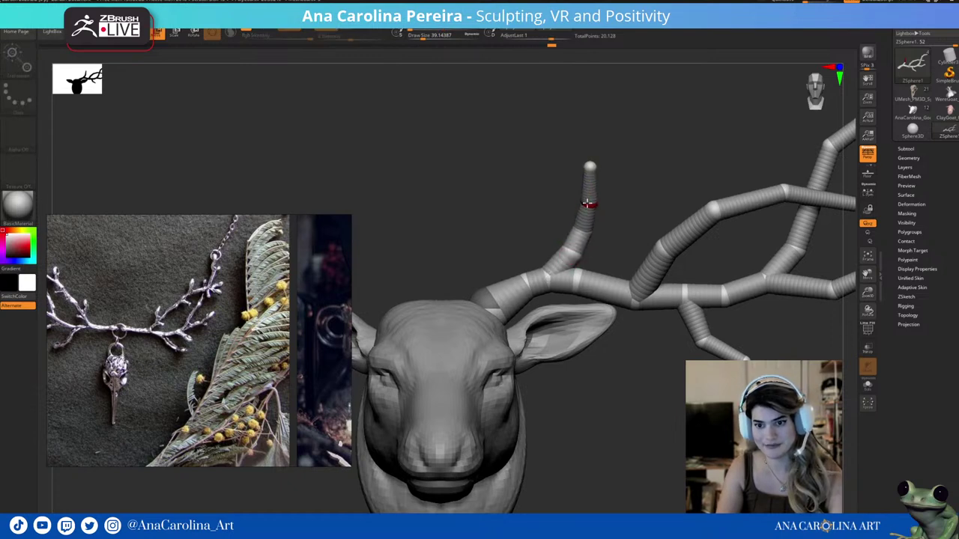
mouse_move(619, 207)
alt+right_down()
mouse_move(614, 188)
mouse_move(648, 197)
mouse_move(573, 202)
mouse_move(616, 183)
mouse_move(619, 137)
alt+right_up()
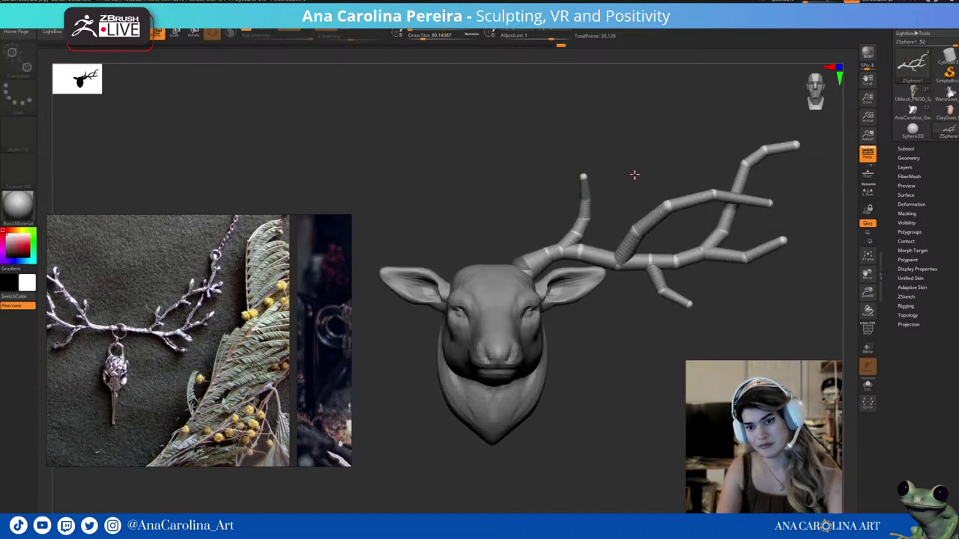
mouse_move(634, 171)
alt+right_down()
mouse_move(601, 122)
mouse_move(621, 177)
alt+right_up()
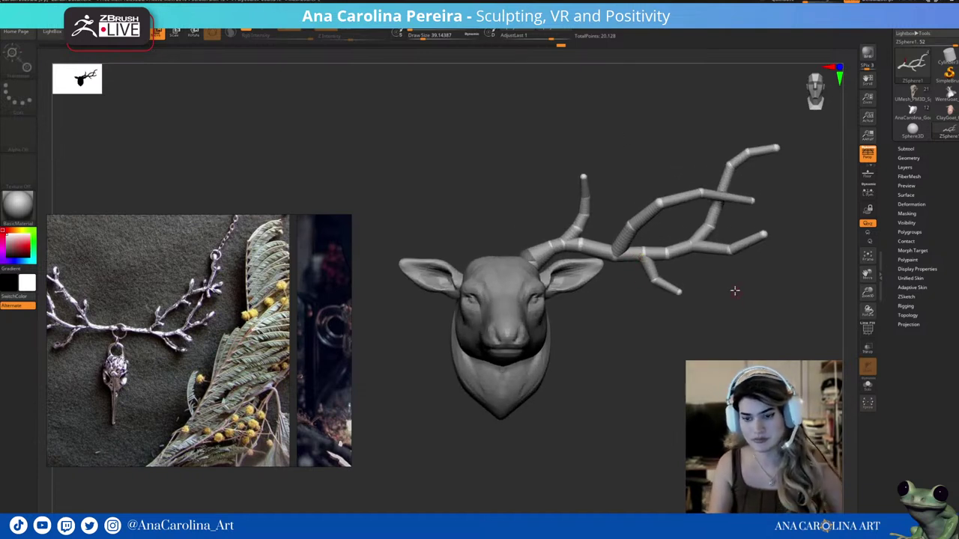
mouse_move(707, 298)
alt+right_down()
mouse_move(726, 321)
mouse_move(713, 337)
mouse_move(725, 336)
mouse_move(724, 325)
mouse_move(727, 350)
mouse_move(746, 338)
mouse_move(725, 334)
alt+right_up()
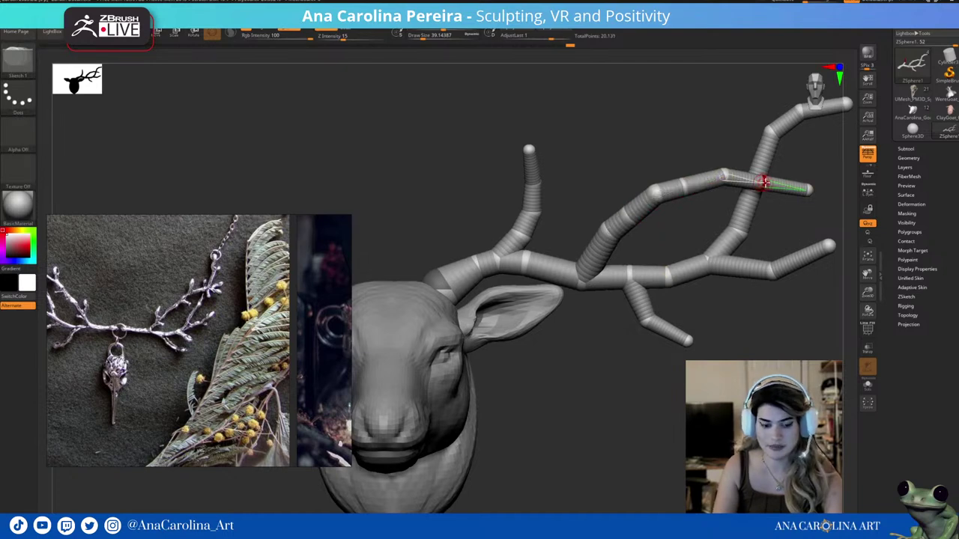
Insert new joints on the antler's upper branch and at its base.
key(w)
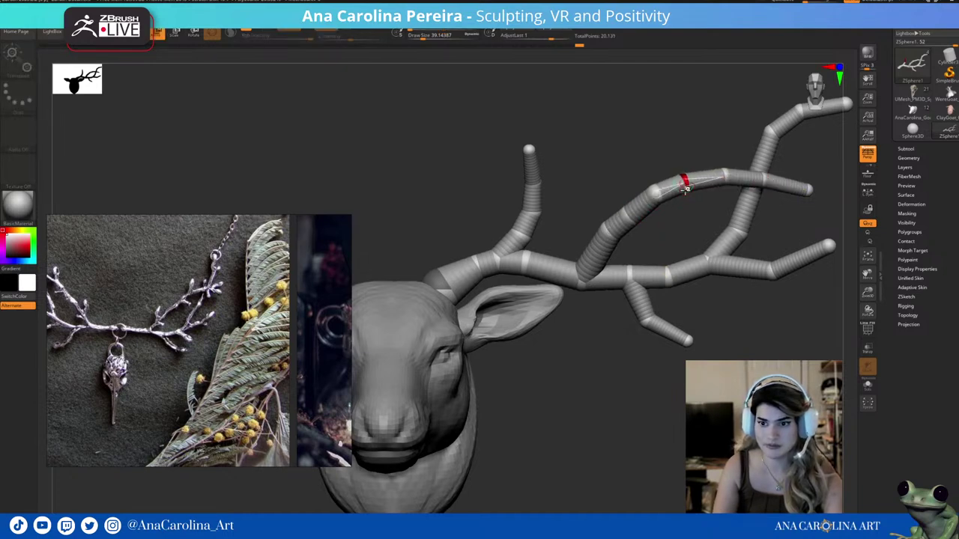
click(550, 268)
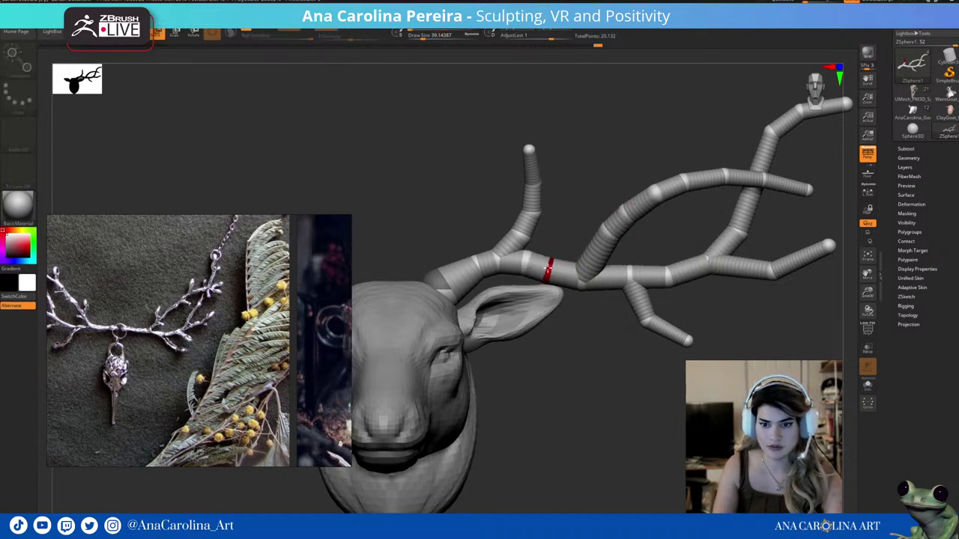
key(q)
click(463, 274)
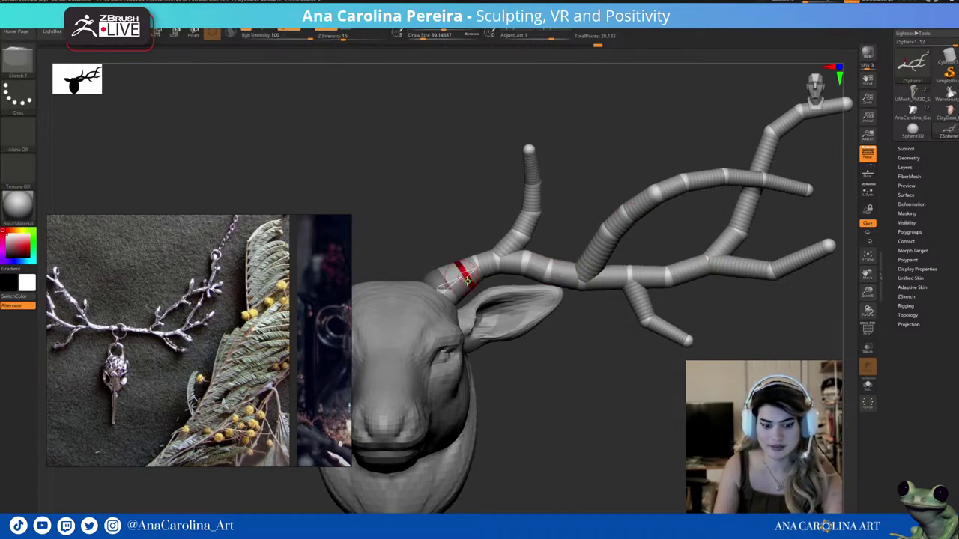
key(w)
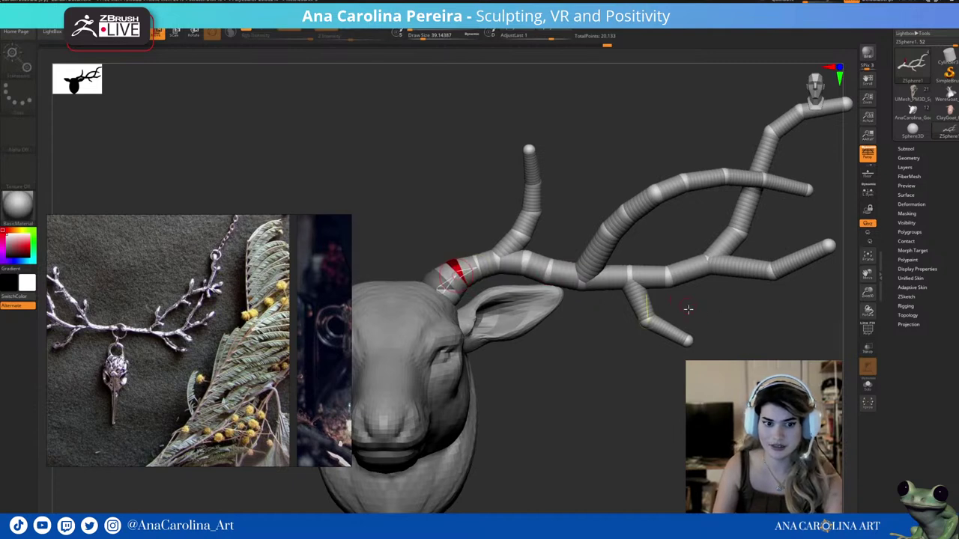
Insert two joints along the lower branch, one near its base, and reframe the head.
alt+drag(688, 309, 650, 297)
key(q)
click(633, 318)
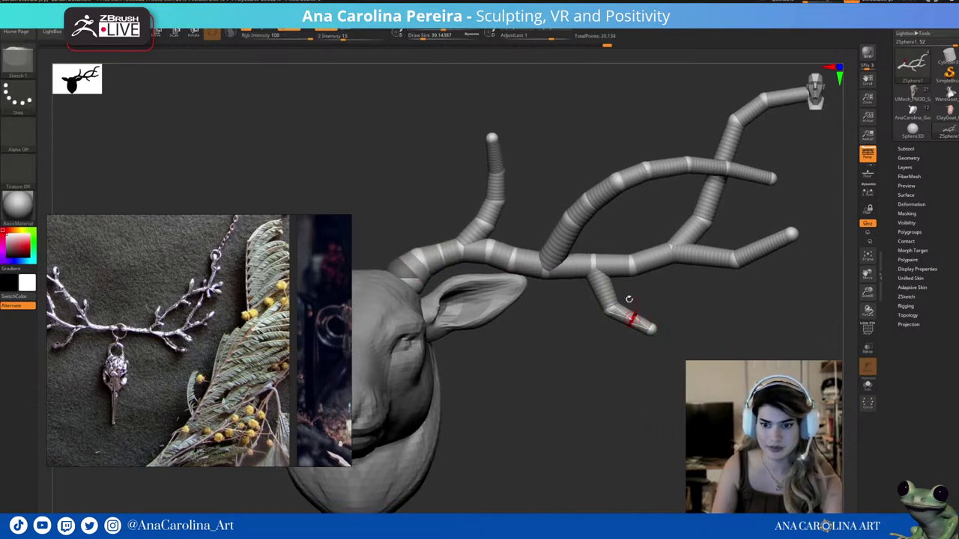
click(602, 289)
key(w)
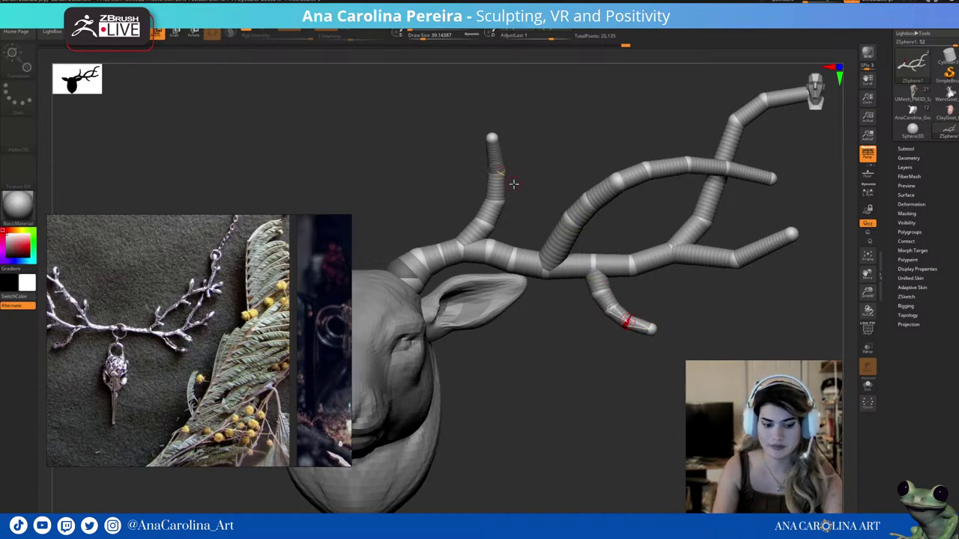
key(q)
key(w)
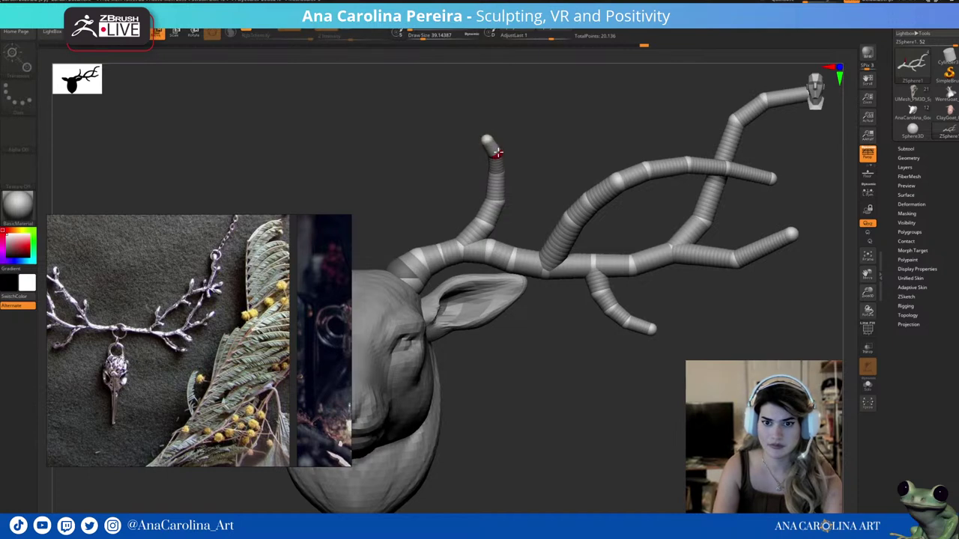
key(f)
mouse_move(685, 272)
mouse_down()
mouse_move(674, 278)
mouse_move(680, 310)
mouse_move(623, 308)
mouse_up()
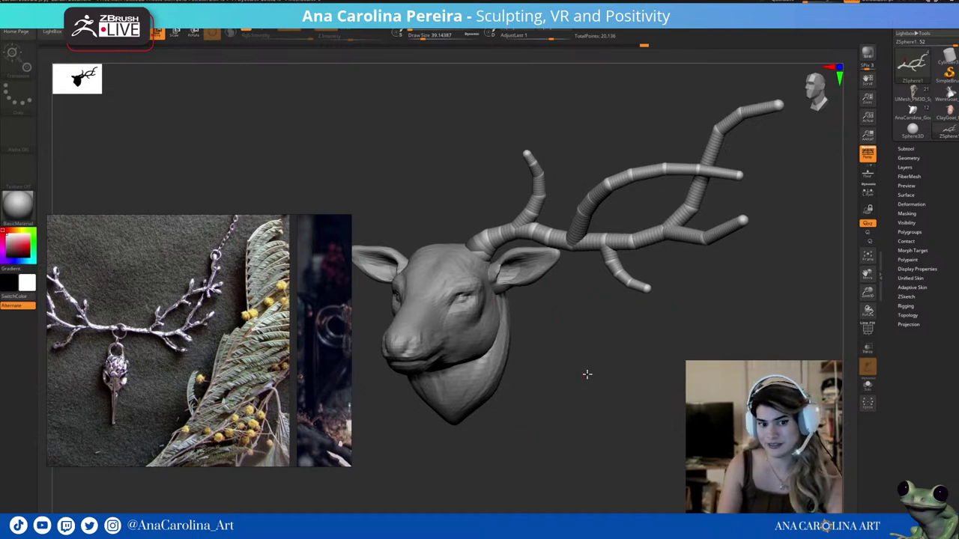
Nudge the upper branch junction ZSphere slightly up and right, reshaping its connected branches.
drag(587, 375, 592, 376)
mouse_move(747, 150)
mouse_down()
mouse_move(719, 172)
mouse_move(663, 176)
mouse_move(767, 184)
mouse_up()
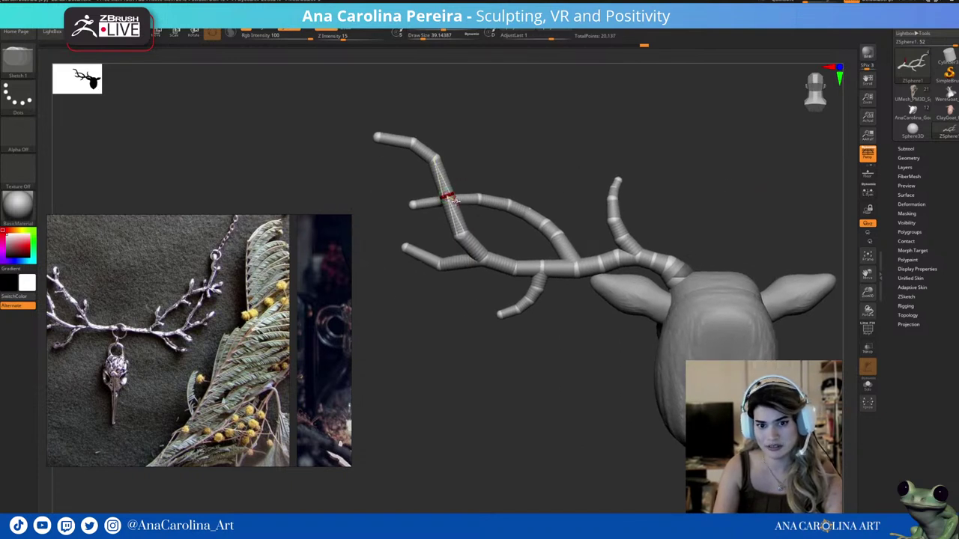
drag(450, 196, 455, 193)
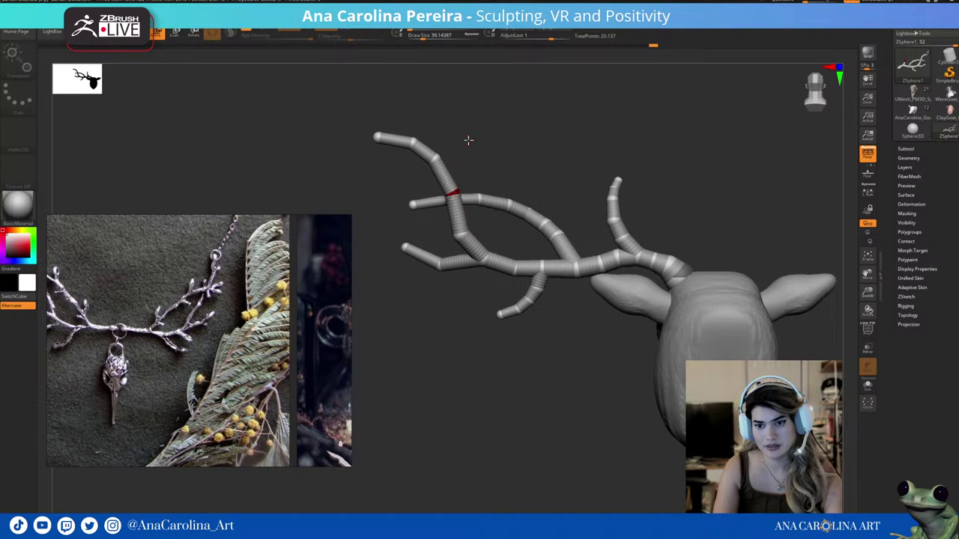
mouse_move(467, 140)
mouse_down()
mouse_move(518, 135)
mouse_move(586, 208)
mouse_move(734, 245)
mouse_move(684, 316)
mouse_move(731, 286)
mouse_move(669, 295)
mouse_move(594, 351)
mouse_move(620, 331)
mouse_move(571, 330)
mouse_up()
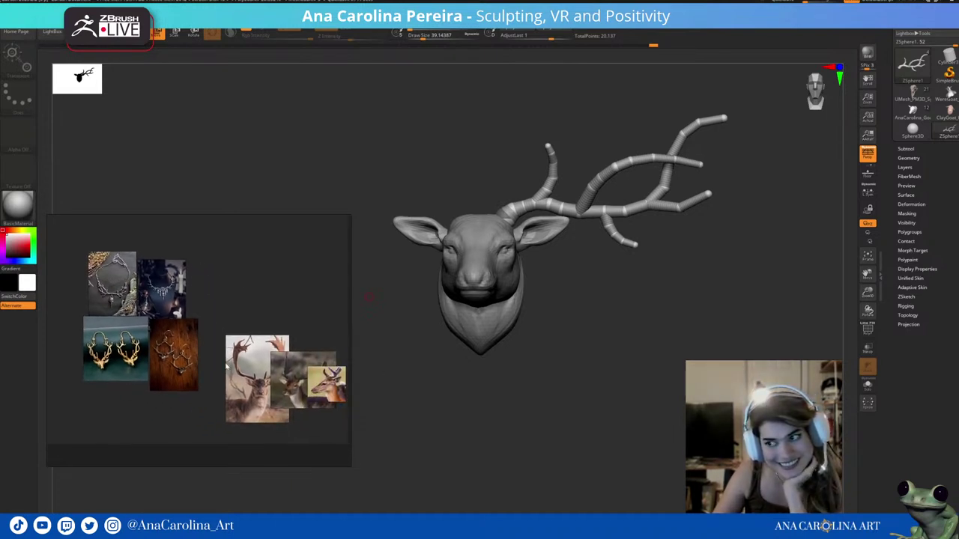
Enlarge the reference board onto the silver branch necklace with its skull pendant.
drag(596, 309, 622, 314)
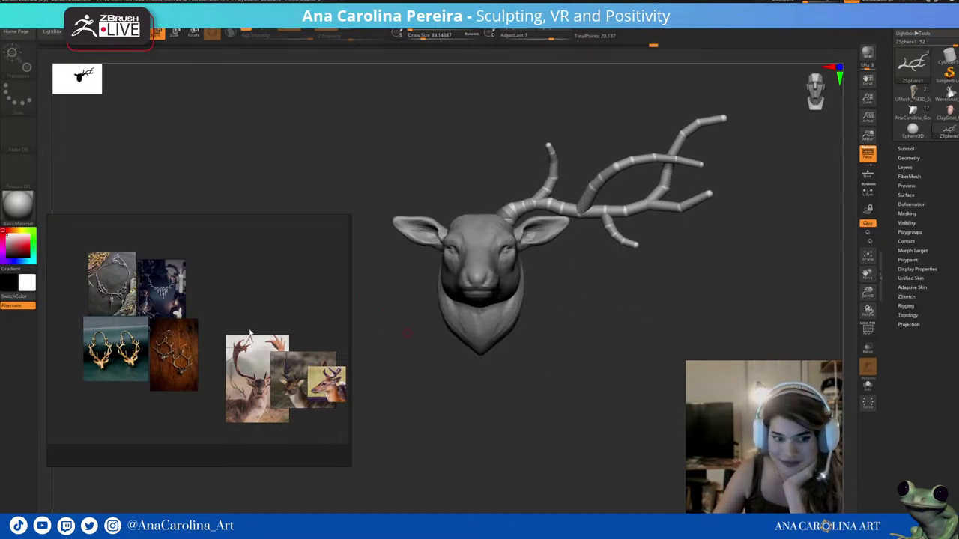
scroll(112, 308, up, 4)
scroll(113, 290, up, 3)
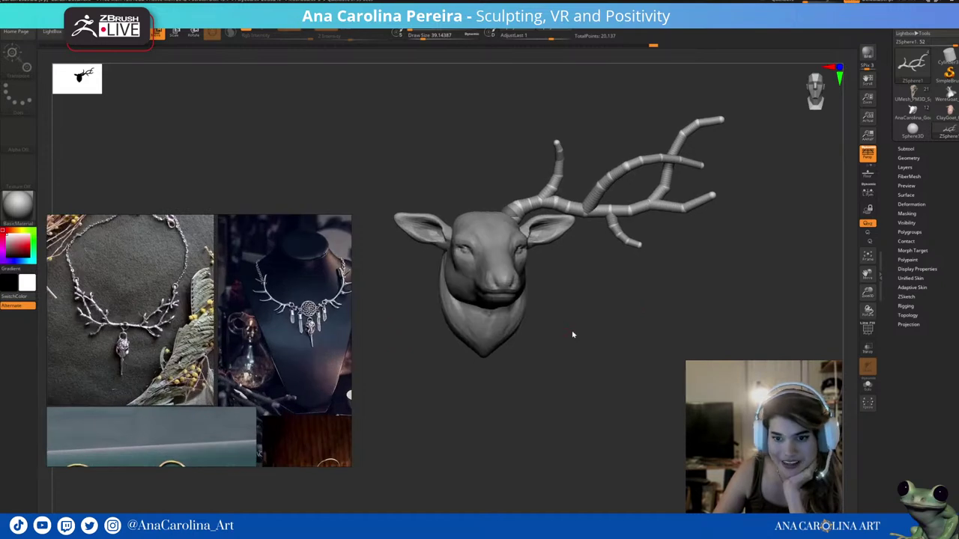
scroll(175, 322, up, 3)
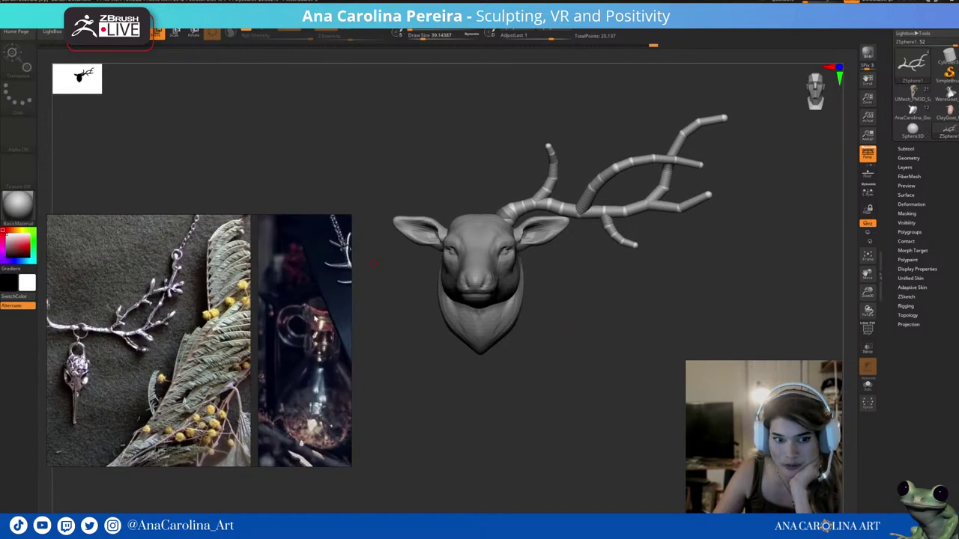
drag(659, 99, 634, 133)
key(shift+a)
Zoom in and add a new ZSphere on the antler's inner curved branch.
mouse_move(702, 112)
mouse_down()
mouse_move(687, 98)
mouse_move(547, 206)
mouse_move(531, 234)
mouse_up()
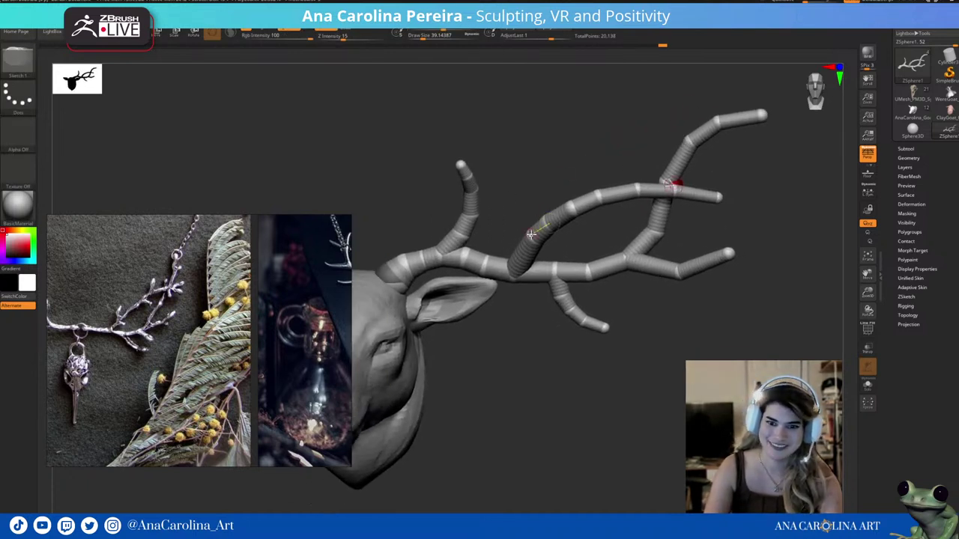
drag(537, 199, 539, 219)
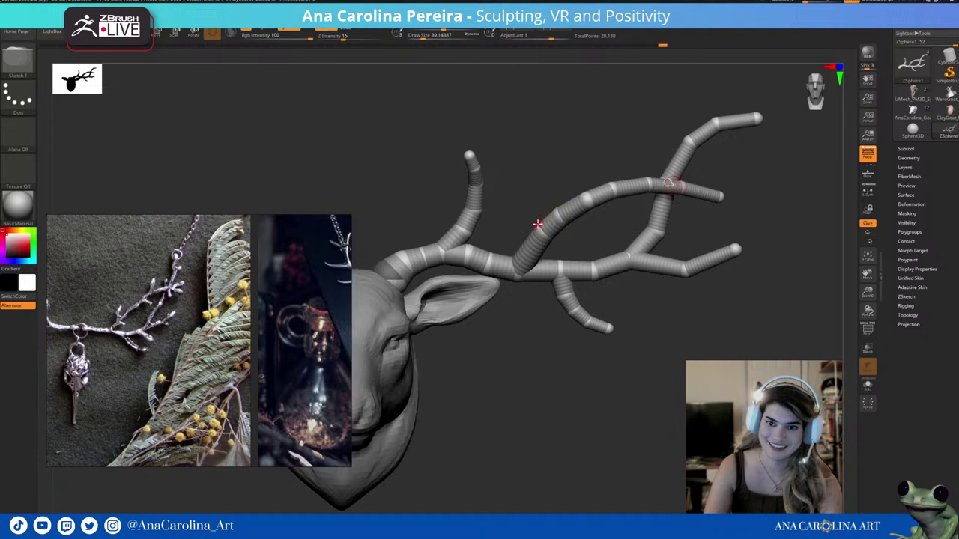
click(537, 224)
right_drag(549, 251, 603, 231)
Pull the new stubs out into two short twigs jutting from the central trunk.
key(w)
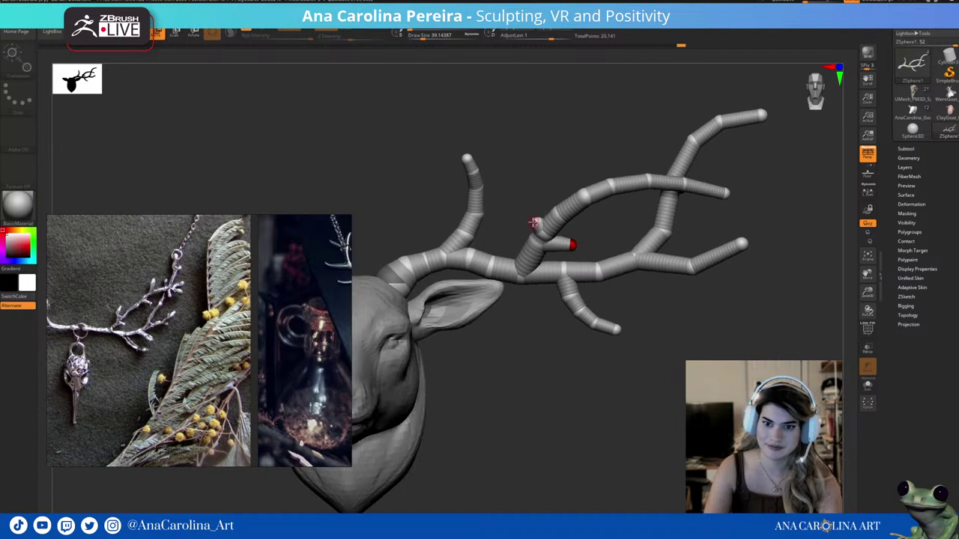
right_drag(532, 217, 533, 213)
drag(536, 200, 539, 250)
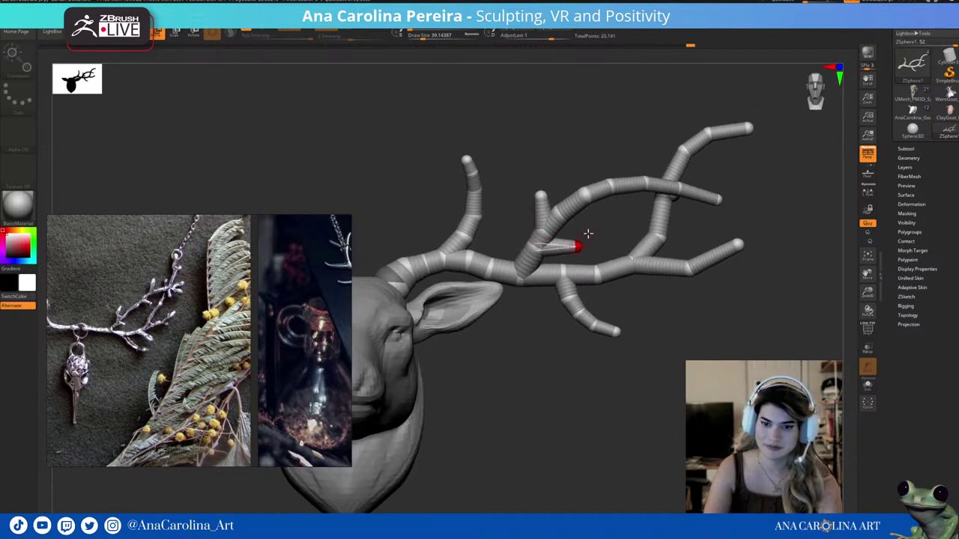
drag(588, 234, 579, 247)
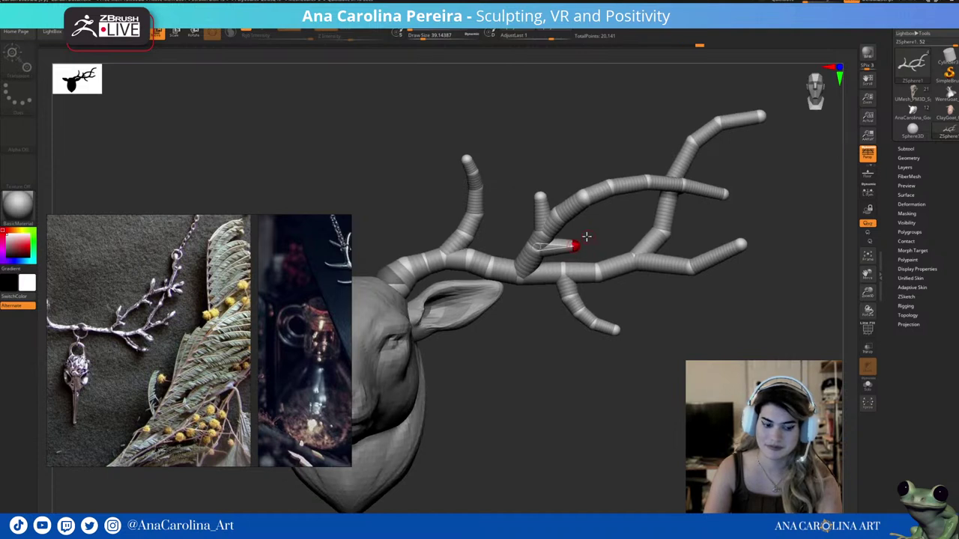
key(q)
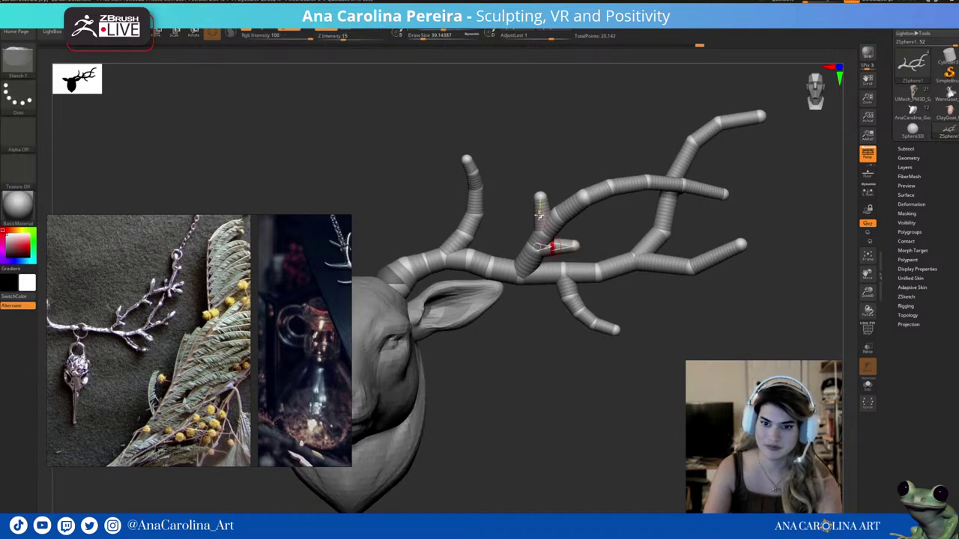
key(w)
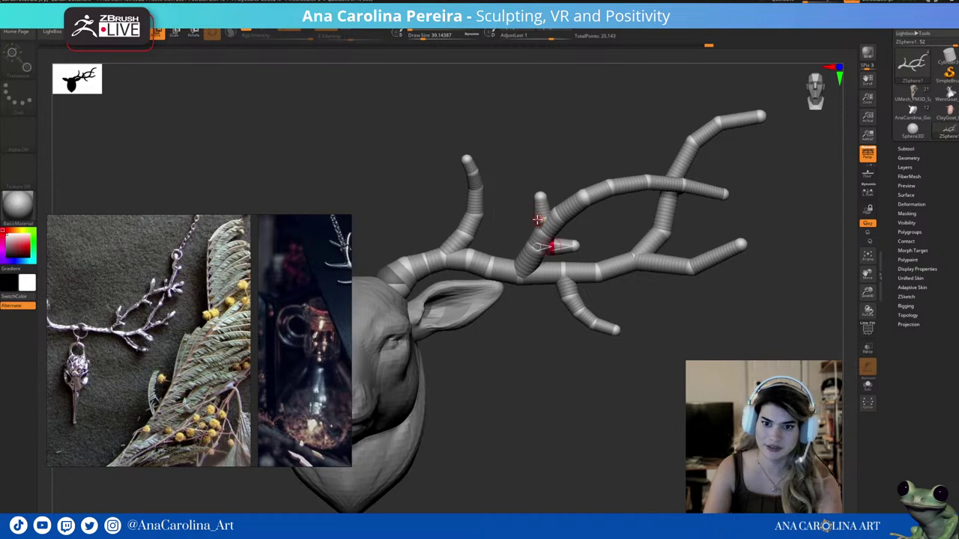
key(e)
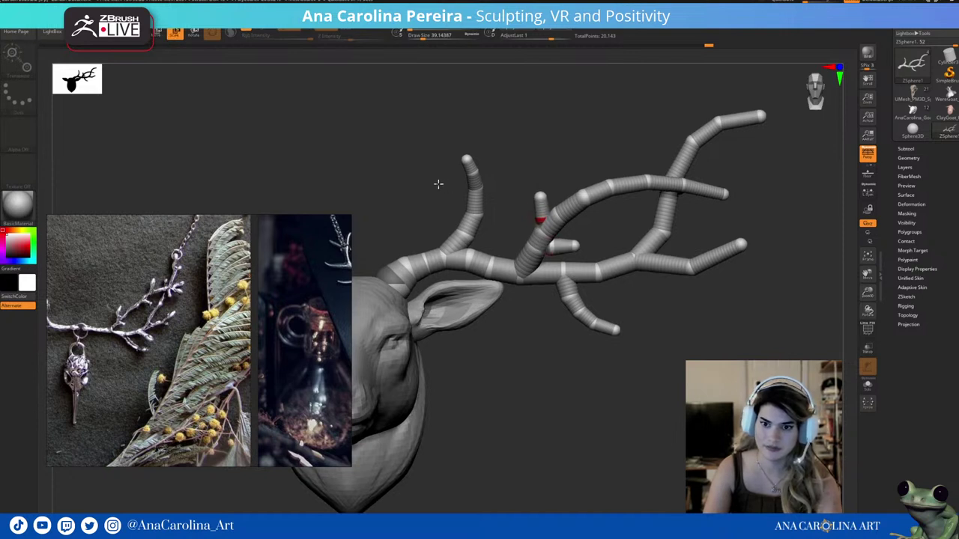
key(w)
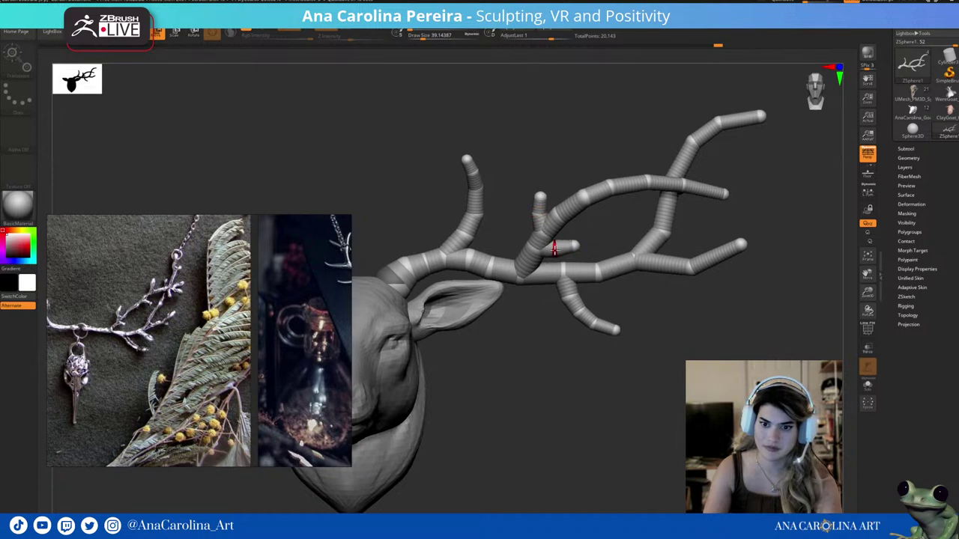
key(e)
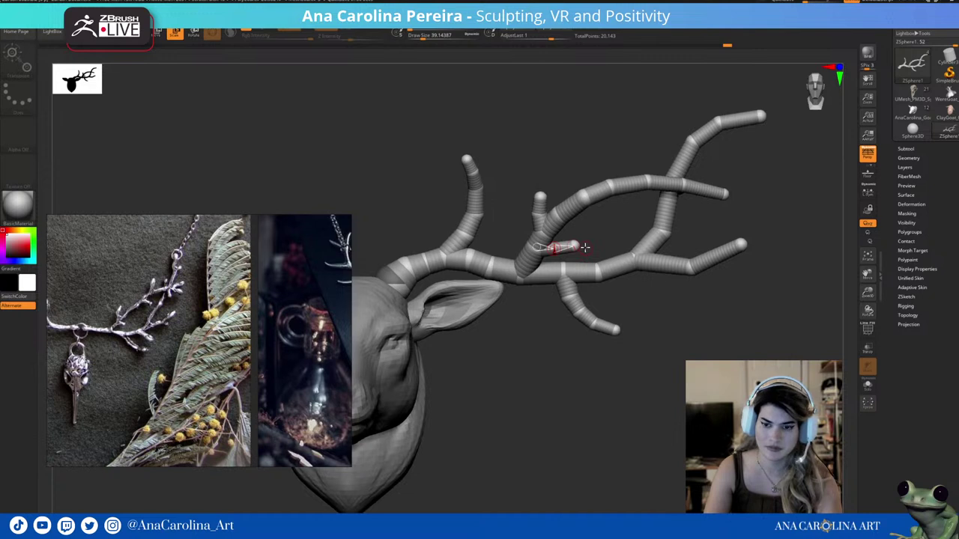
key(w)
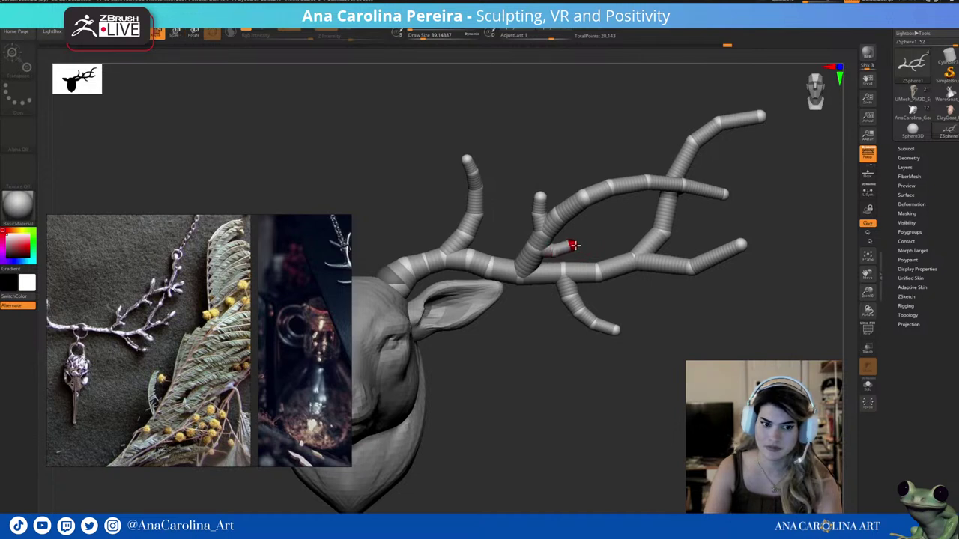
drag(583, 225, 592, 227)
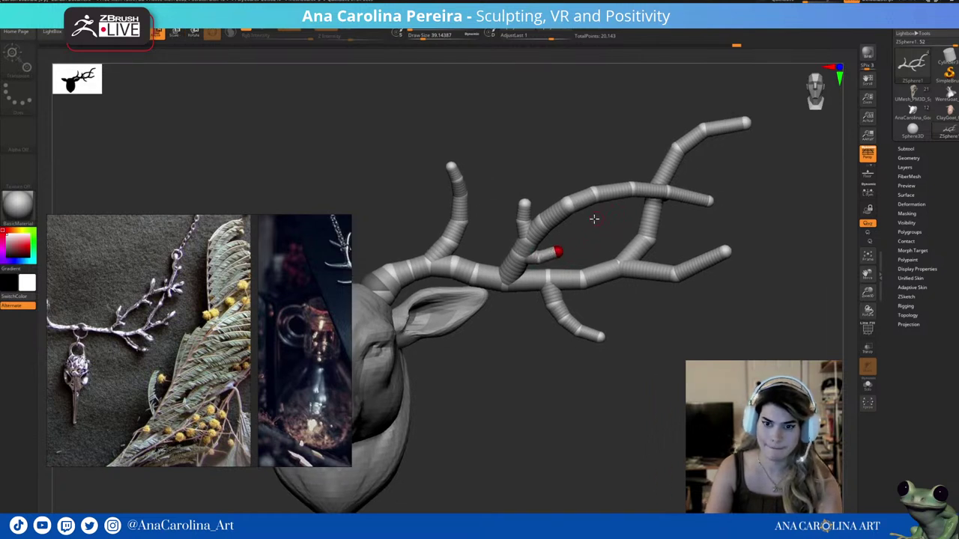
Sprout a short twig from the lower hanging branch.
key(q)
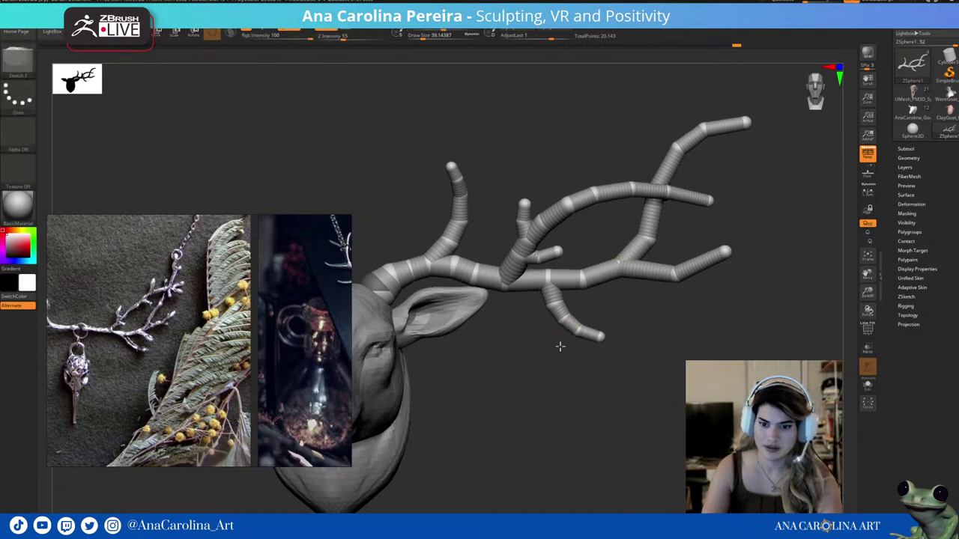
mouse_move(561, 347)
mouse_down()
mouse_move(558, 322)
mouse_move(560, 353)
mouse_up()
key(w)
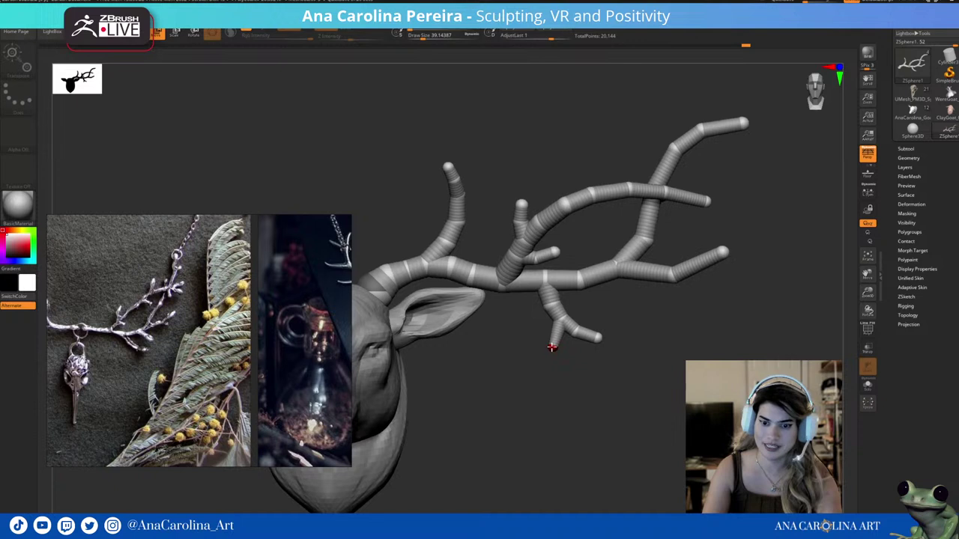
key(q)
key(w)
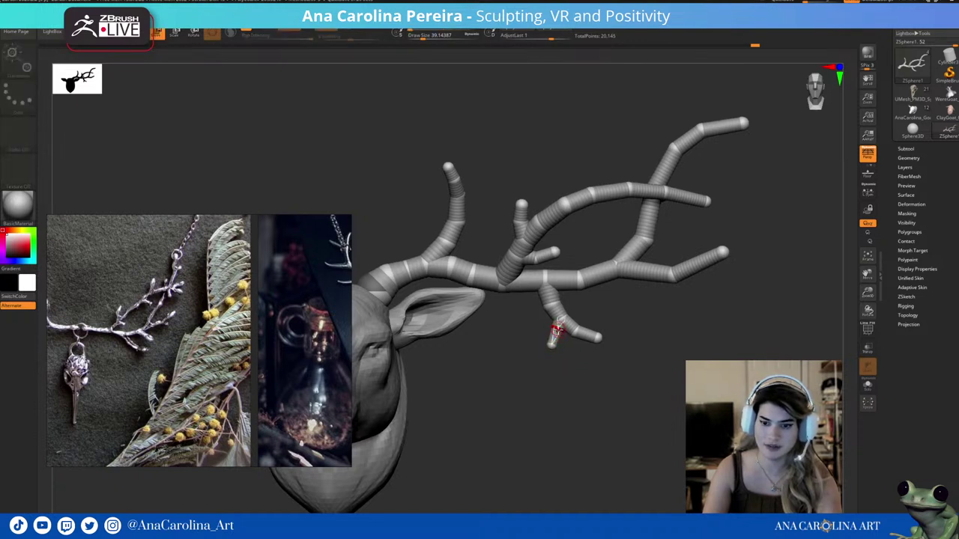
mouse_move(552, 332)
mouse_down()
mouse_move(594, 306)
mouse_move(604, 316)
mouse_move(589, 320)
mouse_up()
Add a ZSphere at the lower right branch tip and lengthen it into a downward twig.
key(q)
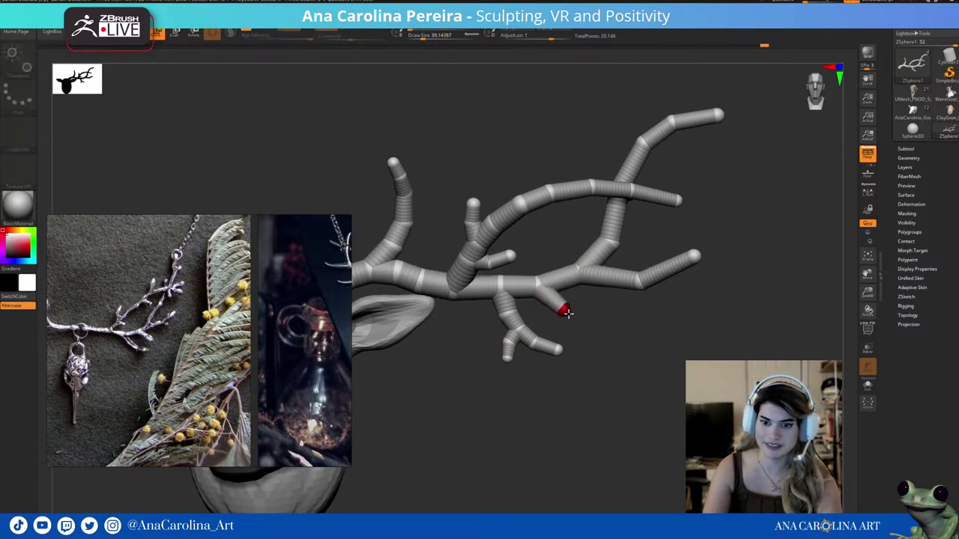
click(558, 308)
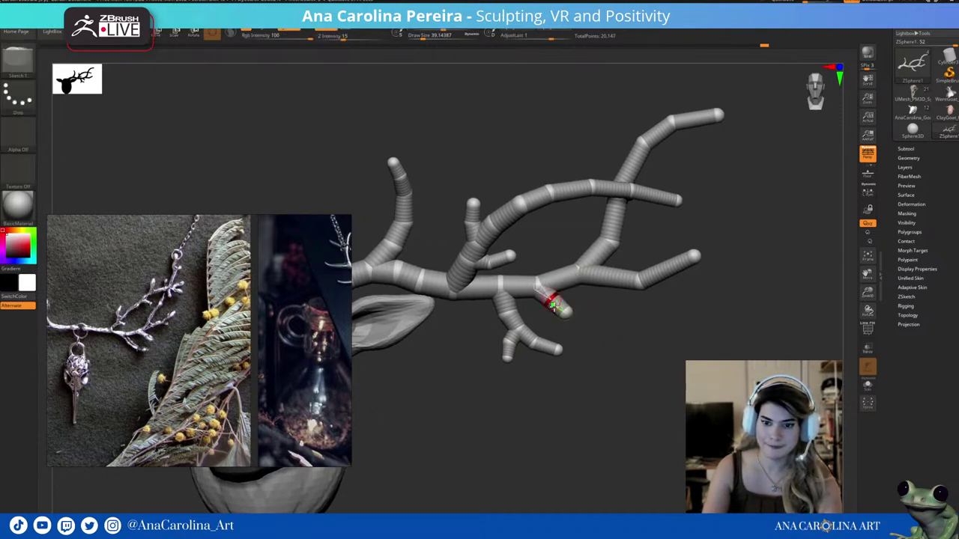
key(w)
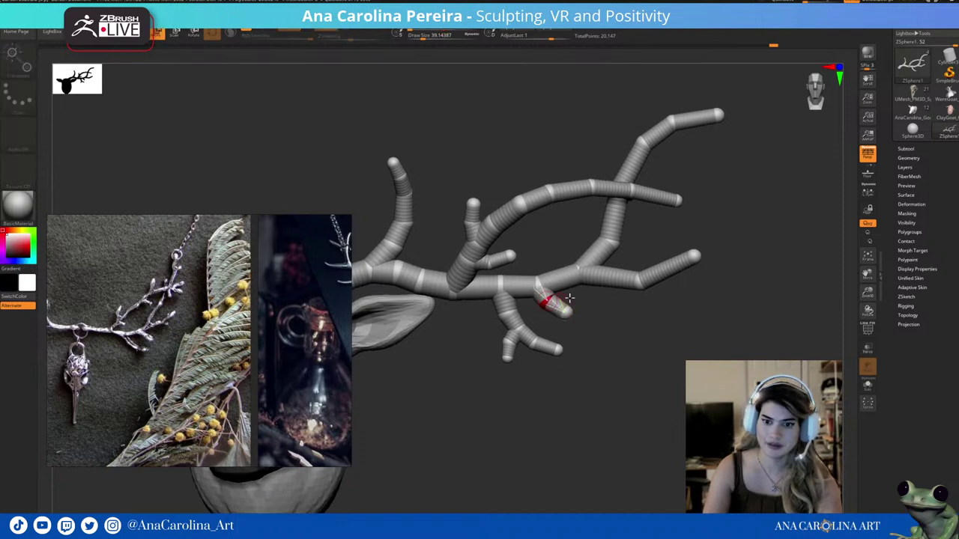
drag(597, 308, 574, 318)
key(ctrl+z)
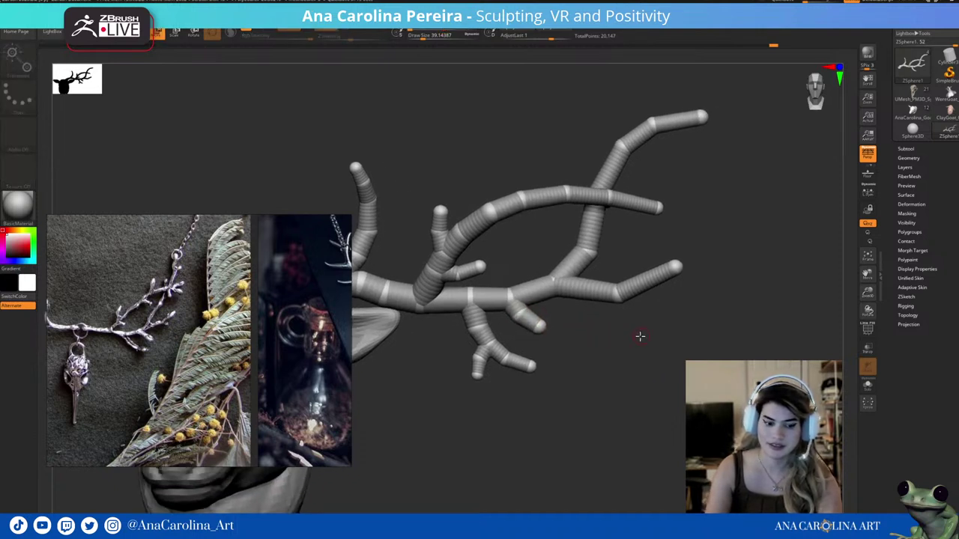
key(q)
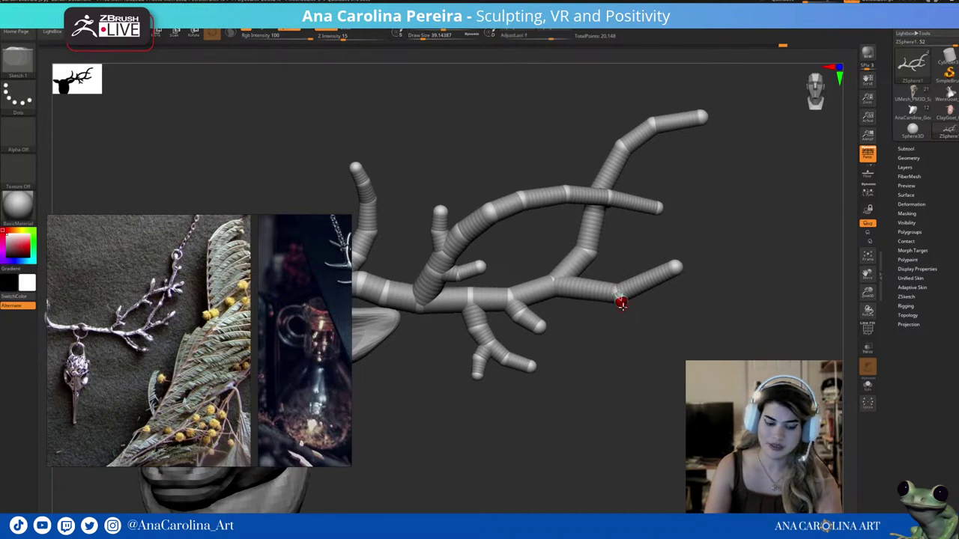
key(w)
drag(638, 315, 645, 319)
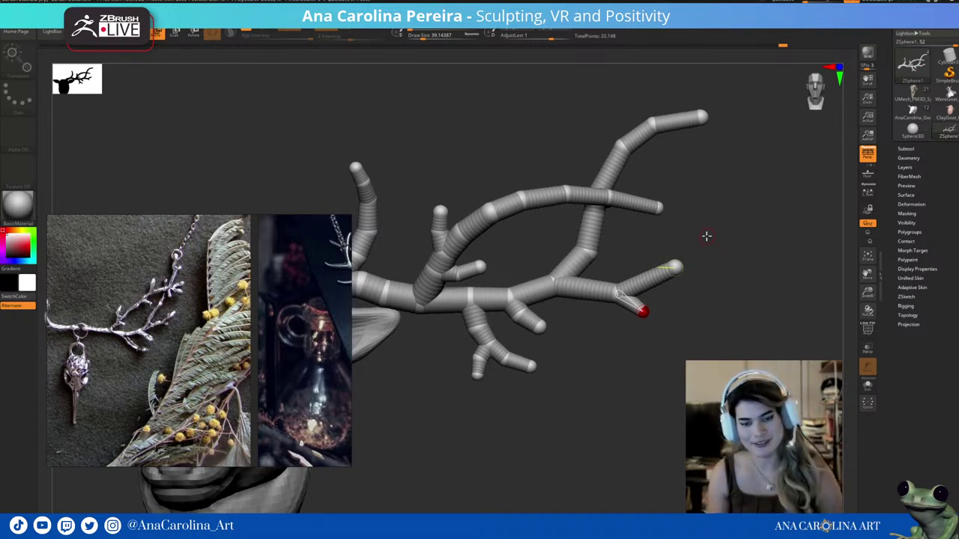
drag(629, 247, 755, 340)
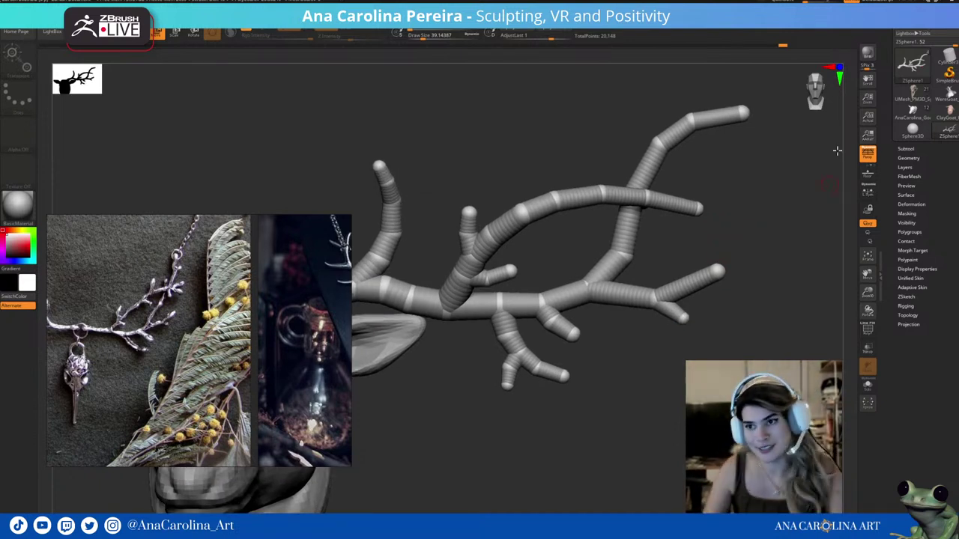
Reposition the top branch tip and pull a new ZSphere upward into a fork.
mouse_move(734, 246)
mouse_down()
mouse_move(737, 234)
mouse_move(726, 245)
mouse_up()
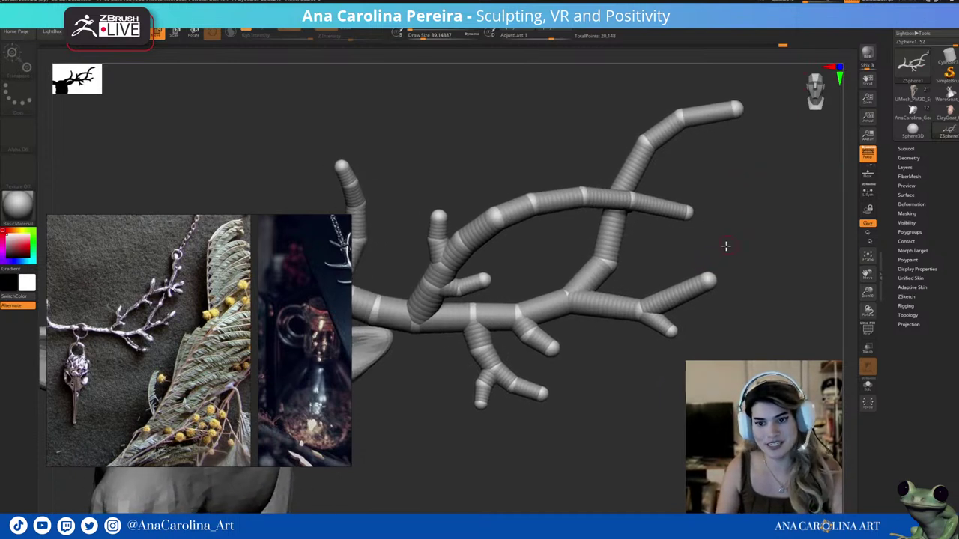
drag(694, 167, 659, 160)
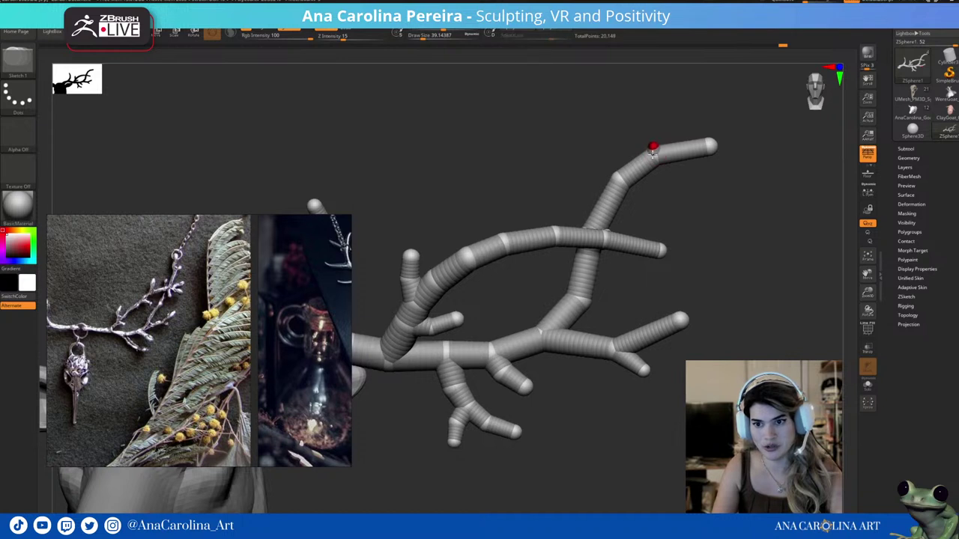
key(w)
mouse_move(653, 150)
mouse_down()
mouse_move(676, 126)
mouse_move(708, 173)
mouse_move(686, 170)
mouse_up()
key(q)
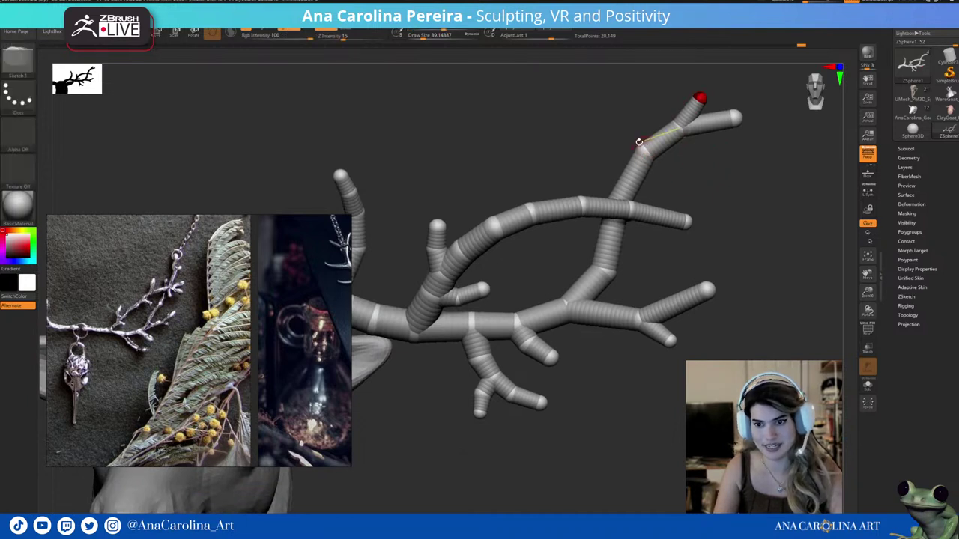
click(638, 151)
key(w)
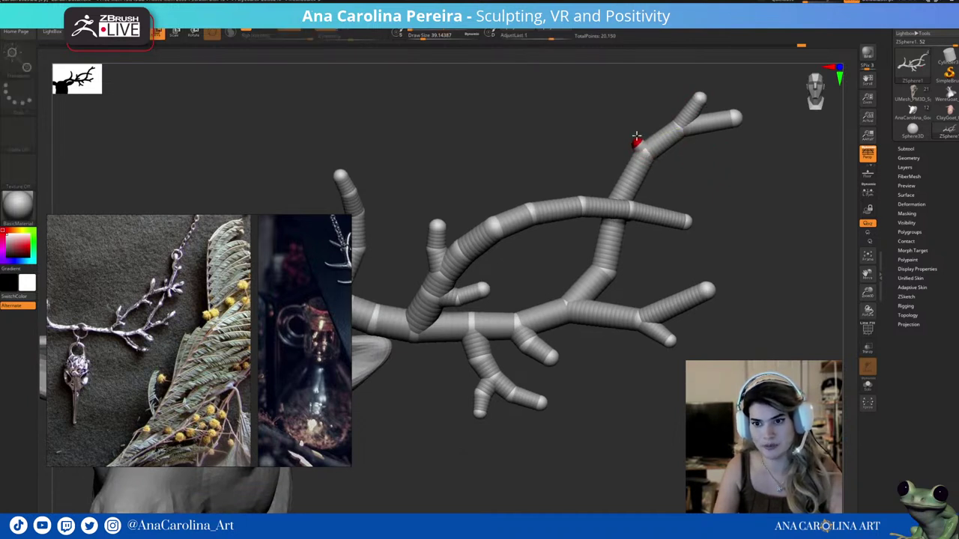
drag(636, 146, 634, 131)
Draw a small upright twig beside the top fork and insert two more ZSpheres along the branch.
key(q)
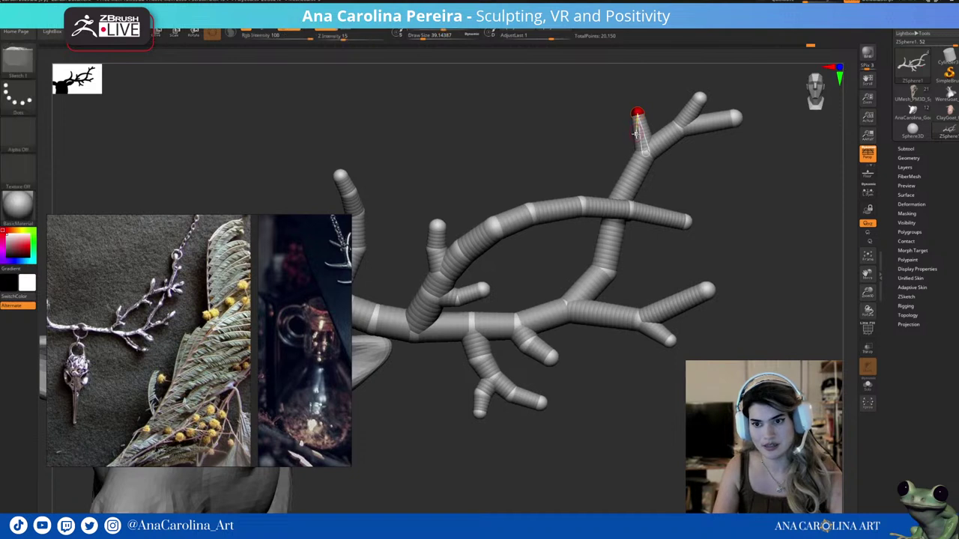
click(642, 139)
key(e)
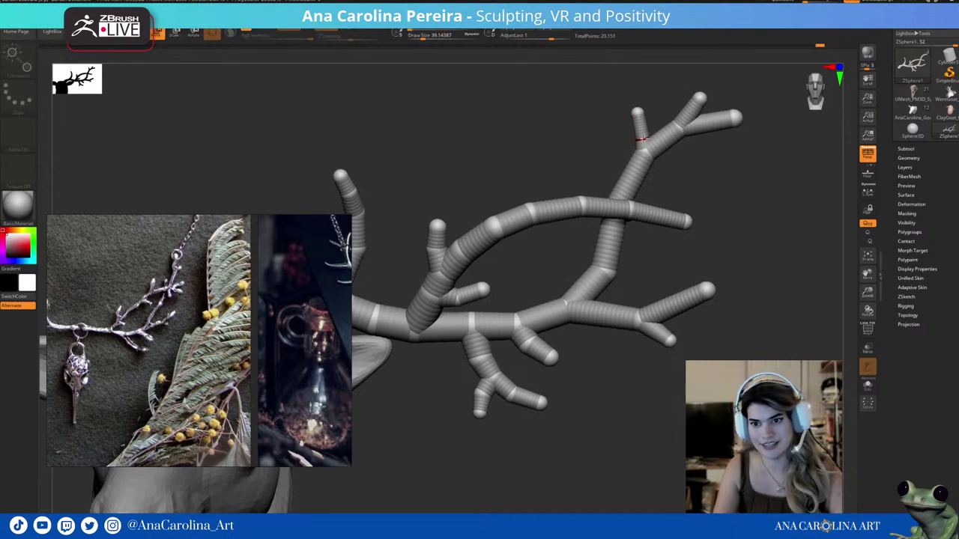
drag(635, 139, 638, 116)
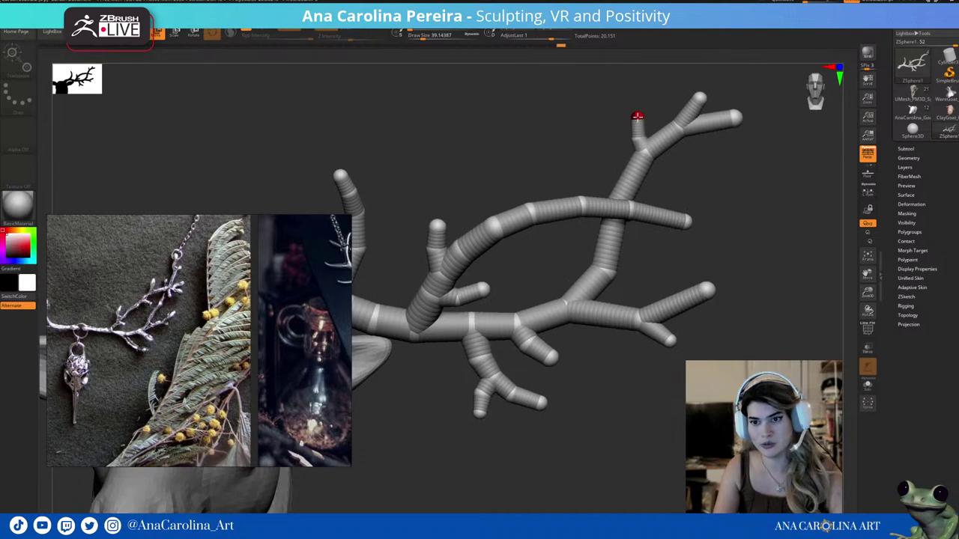
mouse_move(682, 193)
mouse_down()
mouse_move(669, 183)
mouse_move(607, 242)
mouse_move(576, 229)
mouse_move(638, 162)
mouse_move(607, 187)
mouse_move(592, 178)
mouse_move(601, 178)
mouse_up()
click(601, 256)
click(582, 194)
key(w)
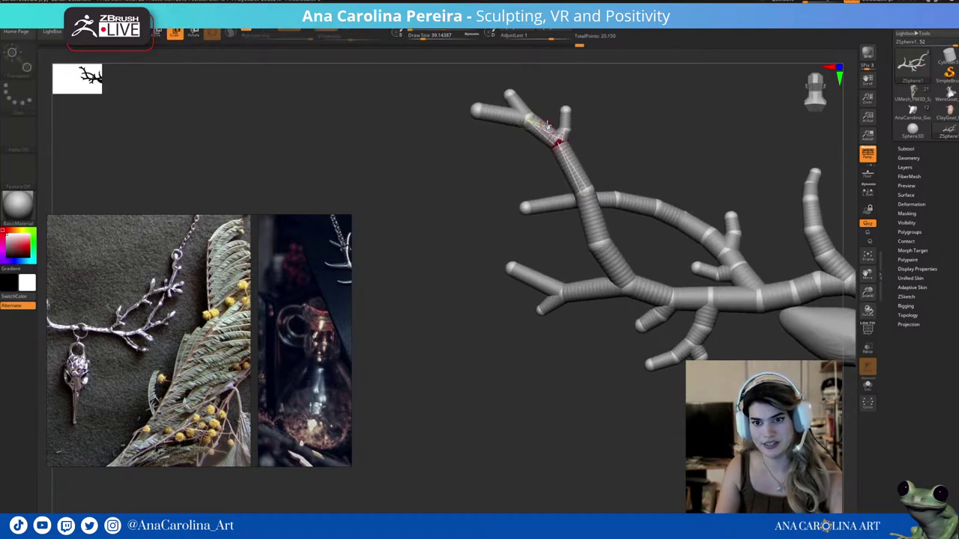
mouse_move(591, 113)
mouse_down()
mouse_move(599, 100)
mouse_move(598, 146)
mouse_move(702, 145)
mouse_move(729, 133)
mouse_move(728, 115)
mouse_move(762, 125)
mouse_move(739, 184)
mouse_up()
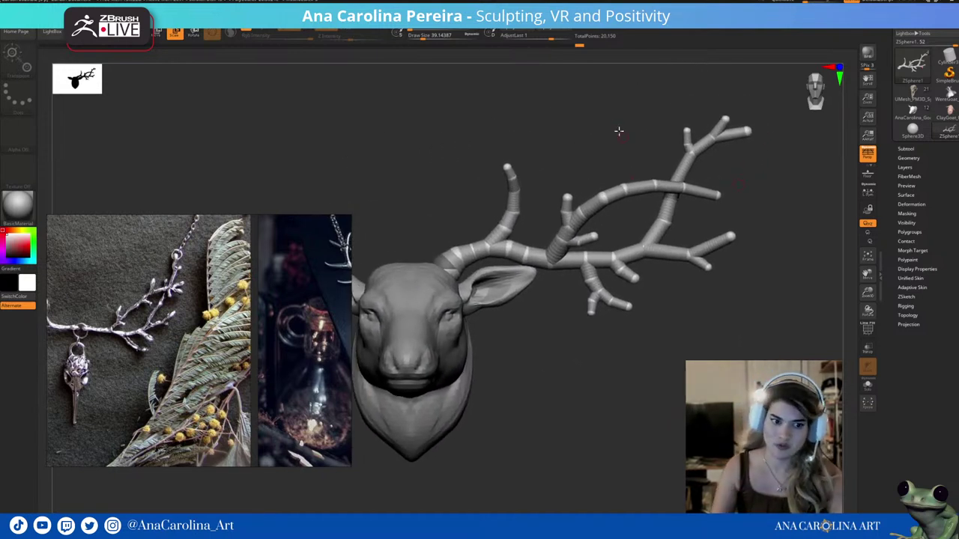
mouse_move(618, 128)
mouse_down()
mouse_move(627, 163)
mouse_move(638, 141)
mouse_up()
mouse_move(622, 208)
mouse_down()
mouse_move(614, 229)
mouse_move(597, 203)
mouse_move(610, 225)
mouse_move(610, 205)
mouse_move(632, 184)
mouse_up()
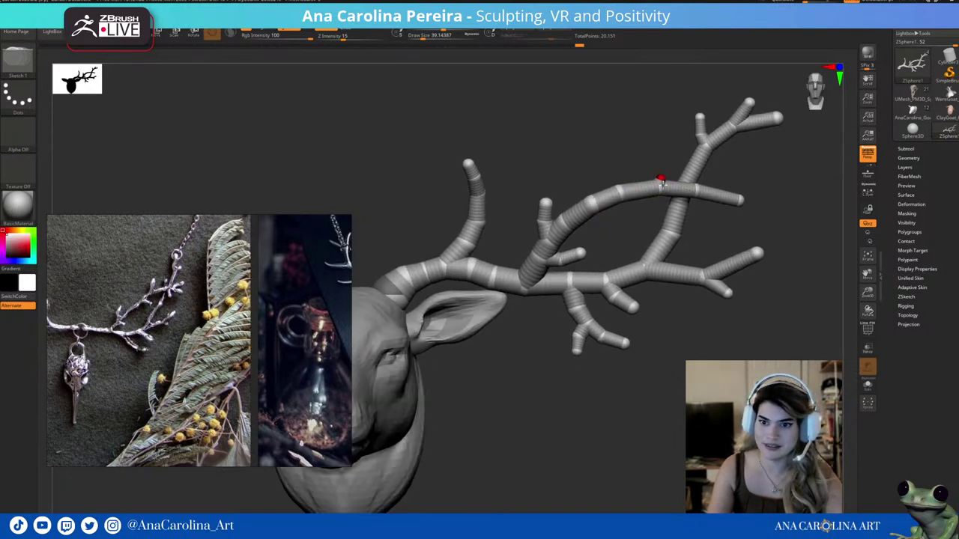
Pull a new twig upward from the upper branch and adjust its sphere sizes.
key(w)
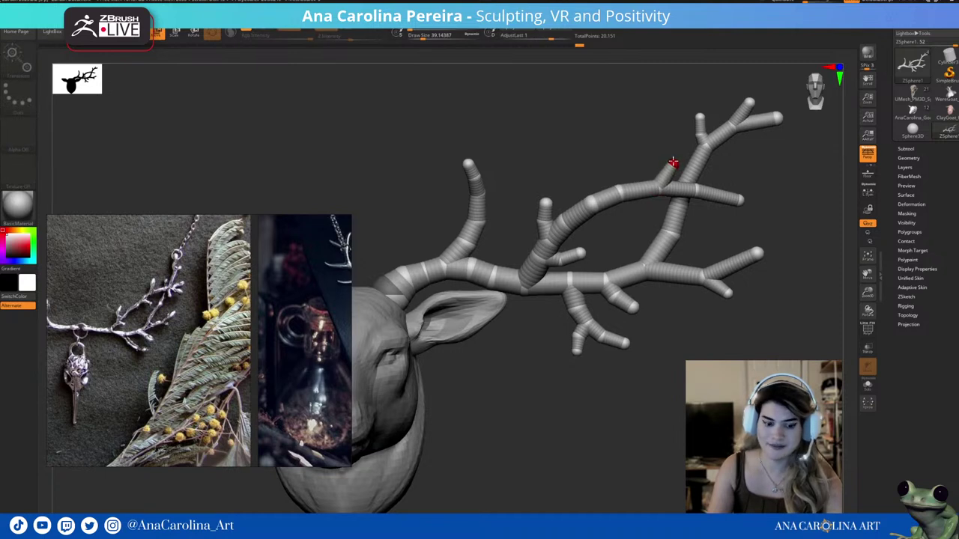
drag(629, 156, 621, 175)
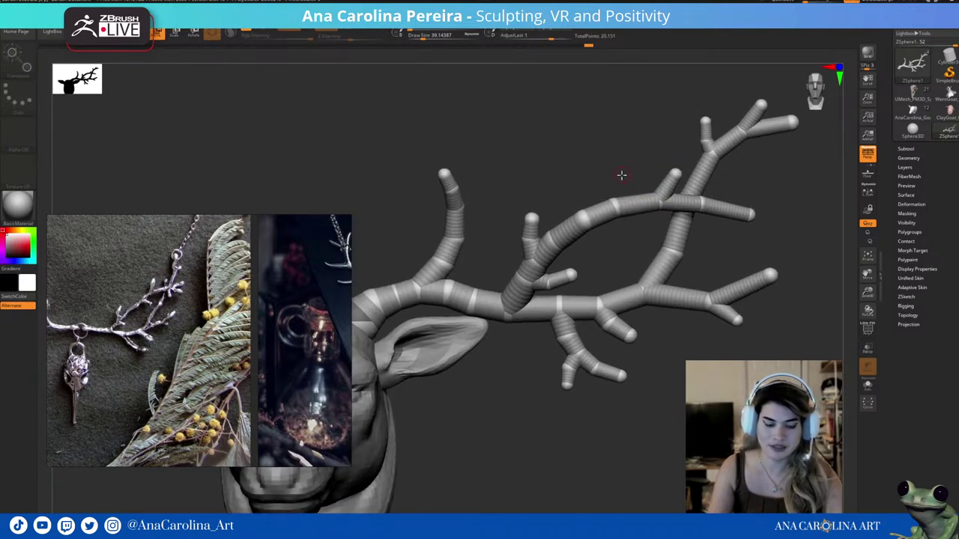
key(q)
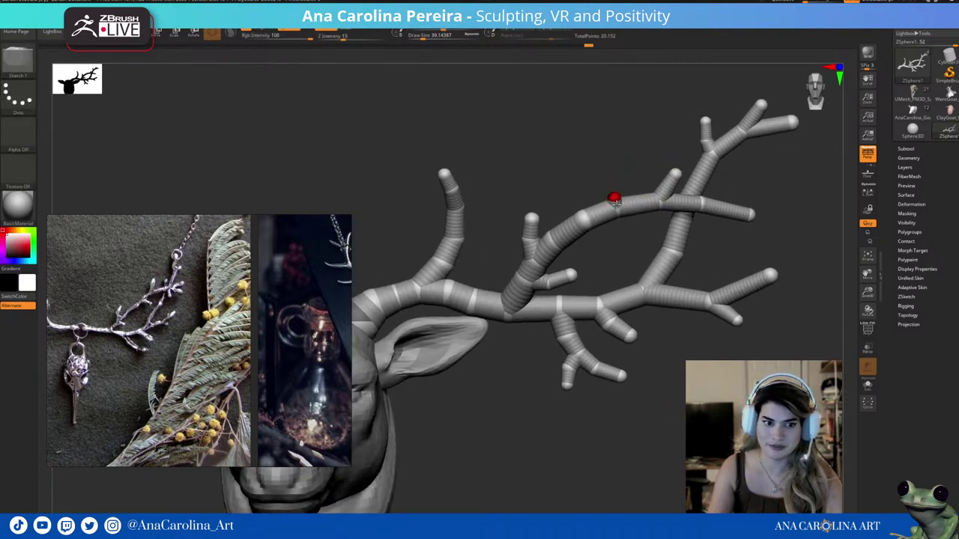
key(w)
drag(615, 199, 624, 164)
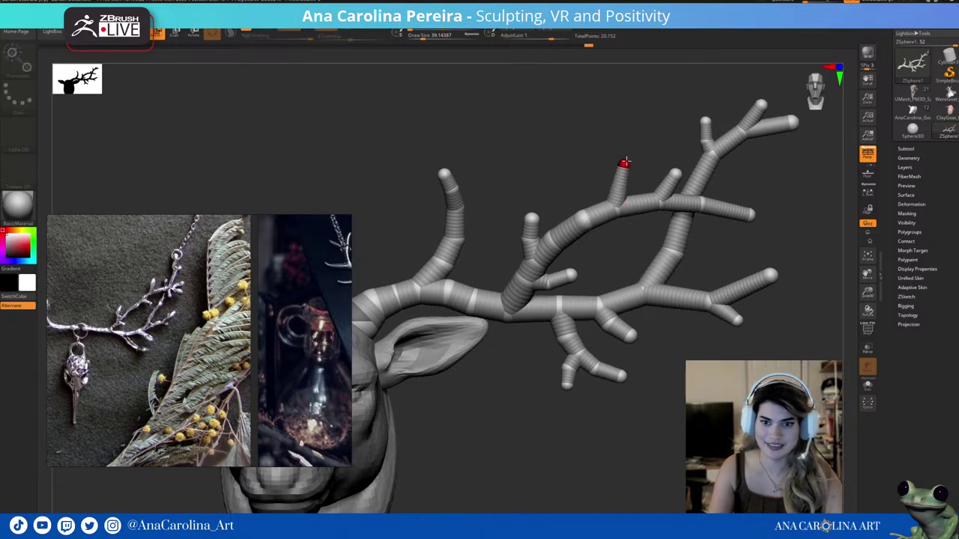
key(q)
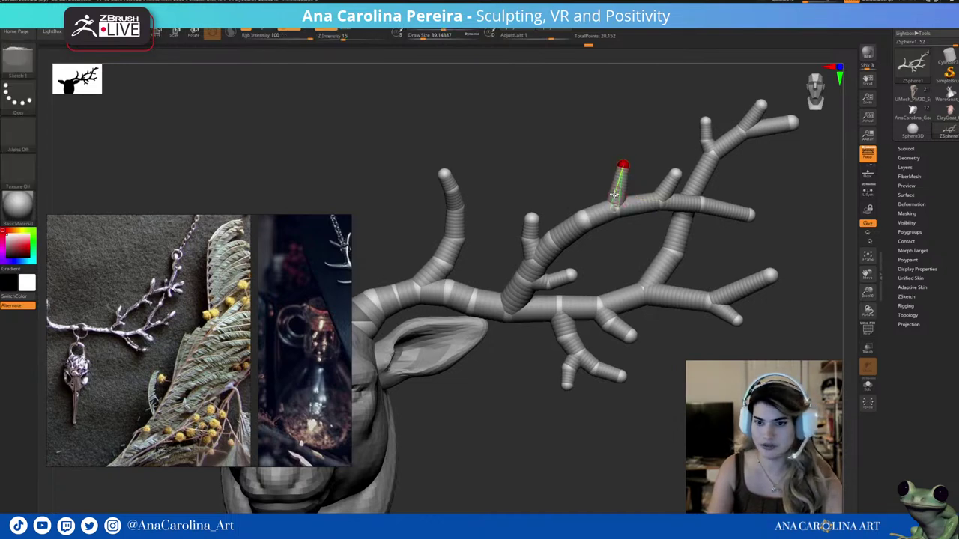
key(e)
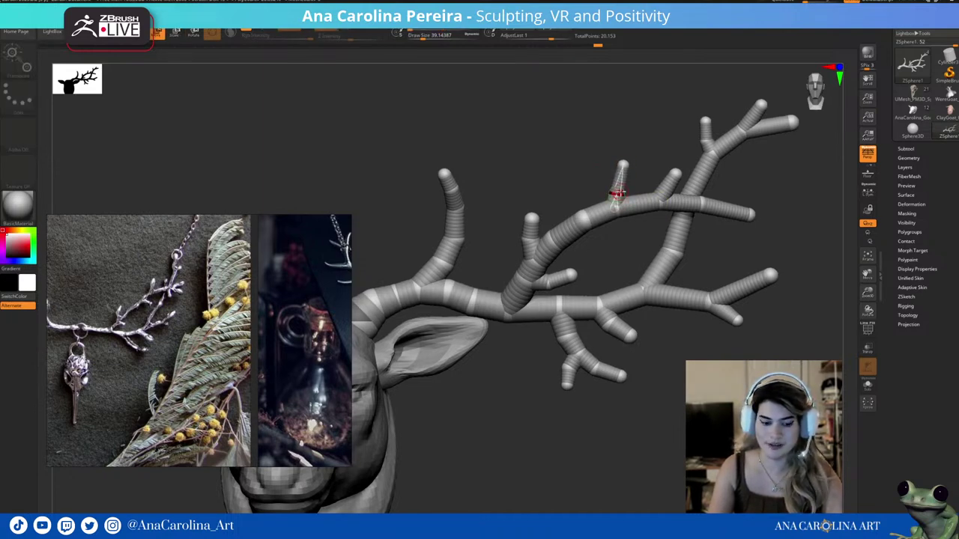
key(e)
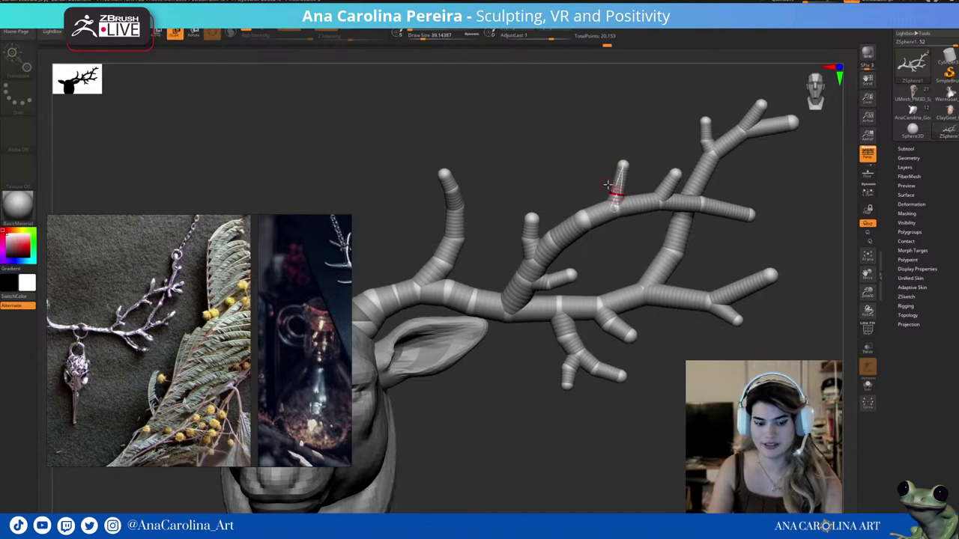
key(q)
key(e)
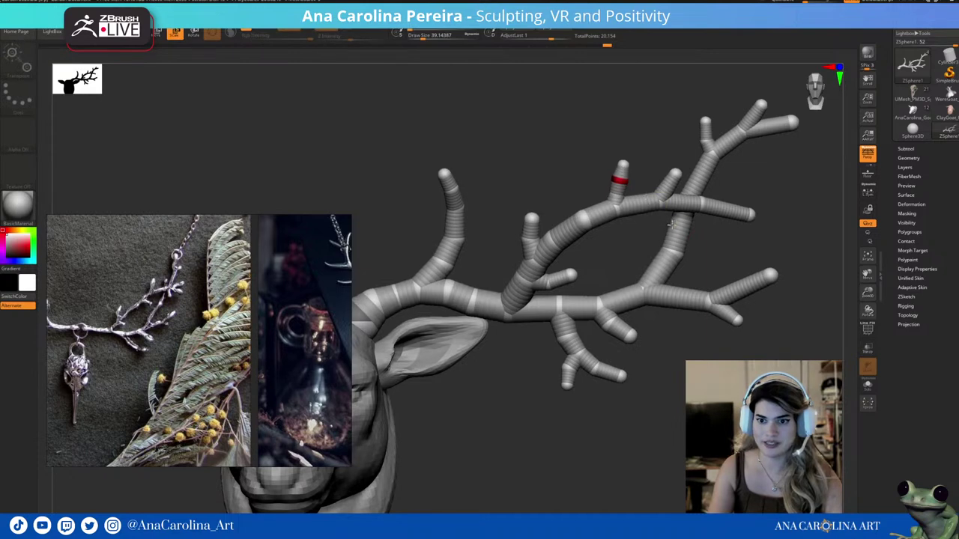
Reposition the ZSphere at the upper branch junction.
mouse_move(672, 223)
mouse_down()
mouse_move(646, 260)
mouse_move(638, 223)
mouse_up()
mouse_move(704, 349)
mouse_down()
mouse_move(689, 317)
mouse_move(669, 368)
mouse_up()
mouse_move(651, 220)
mouse_down()
mouse_move(709, 224)
mouse_move(701, 262)
mouse_move(719, 257)
mouse_move(717, 211)
mouse_up()
key(q)
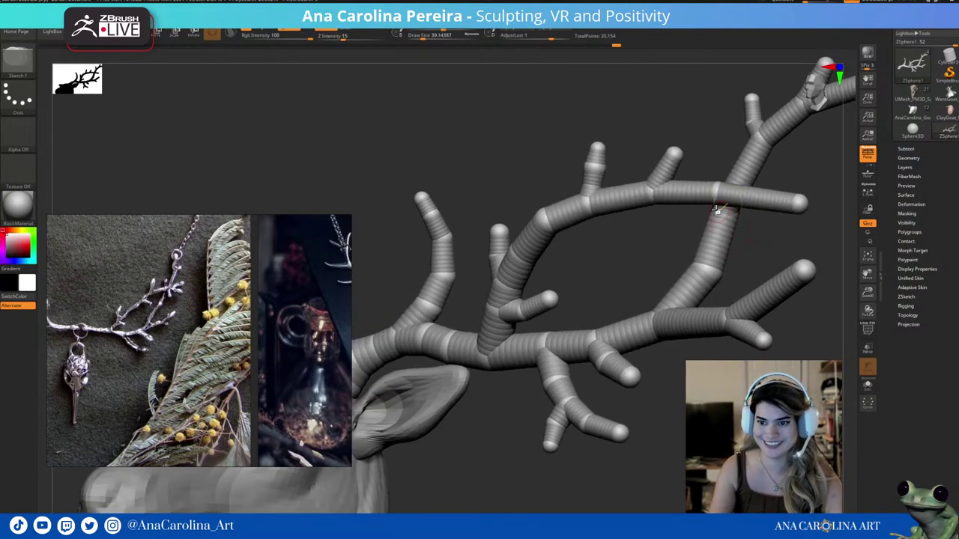
drag(749, 242, 740, 209)
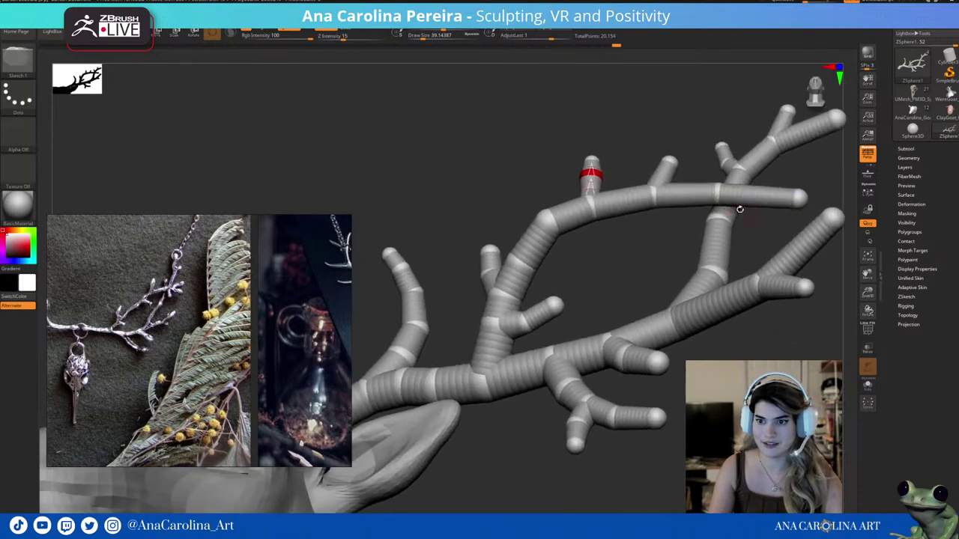
mouse_move(700, 158)
mouse_down()
mouse_move(712, 200)
mouse_move(706, 248)
mouse_up()
key(w)
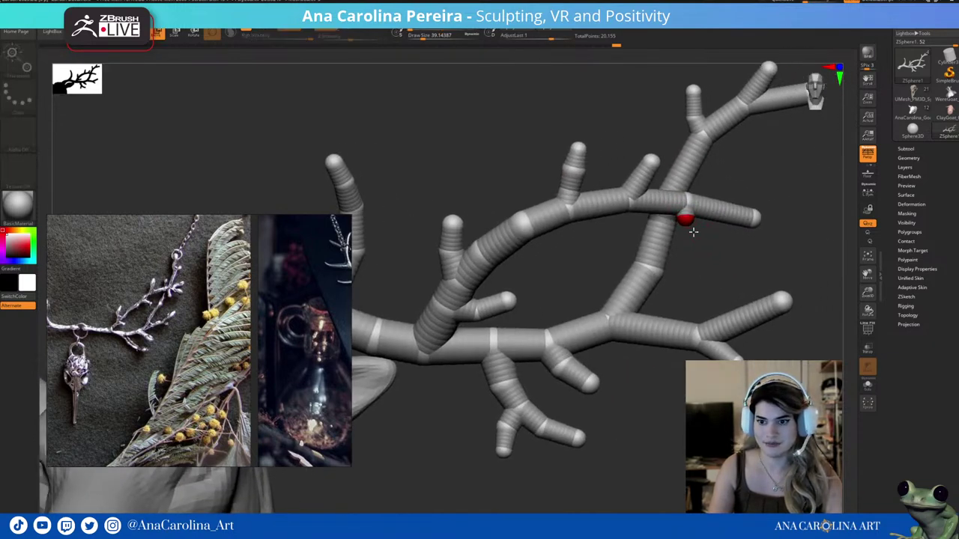
drag(685, 215, 710, 257)
Add a ZSphere on the upper branch and pull it down-right into a short twig at draw size 20.
key(q)
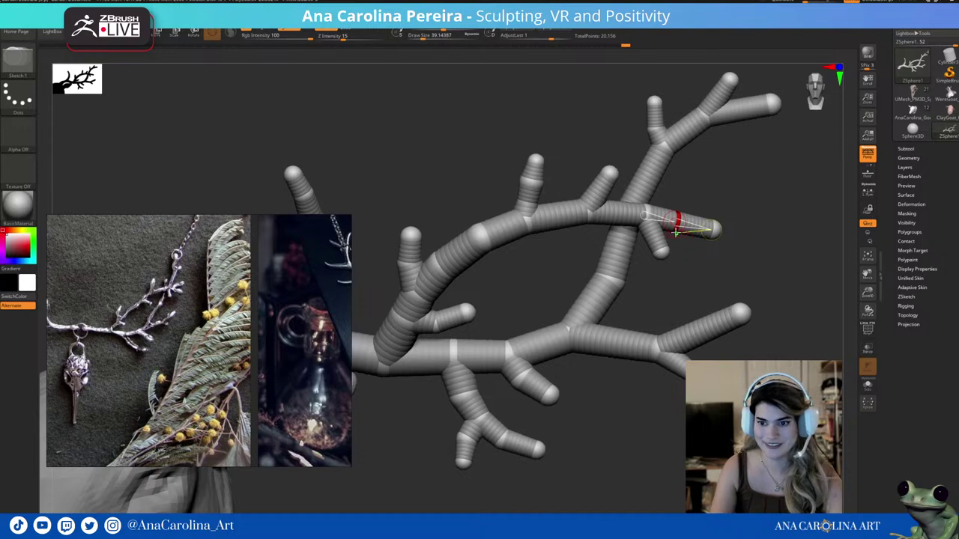
click(682, 238)
key(w)
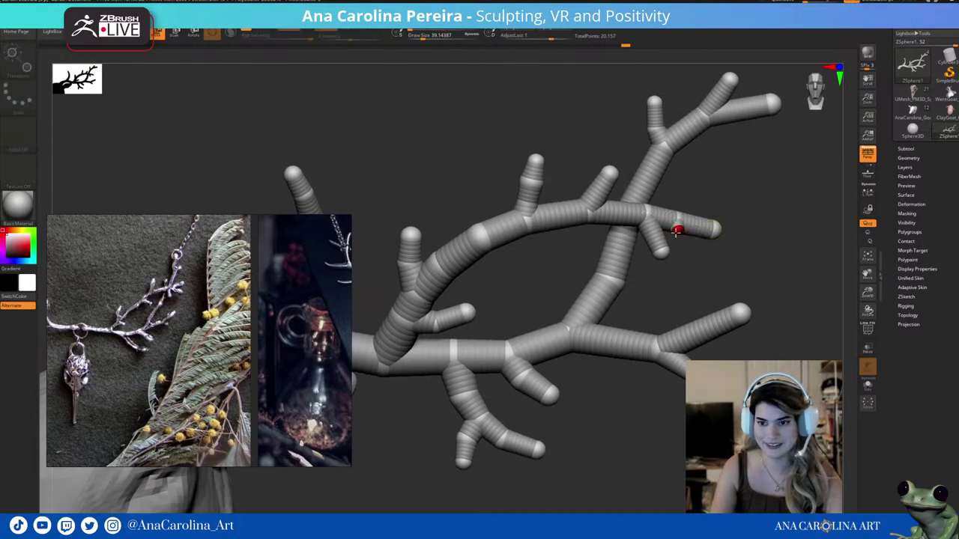
key(space)
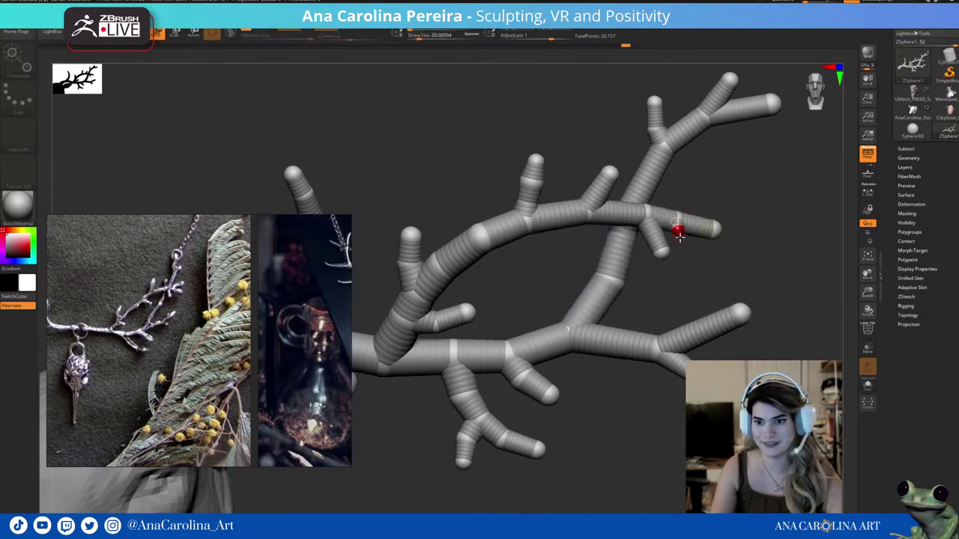
mouse_move(678, 229)
mouse_down()
mouse_move(690, 248)
mouse_move(662, 252)
mouse_up()
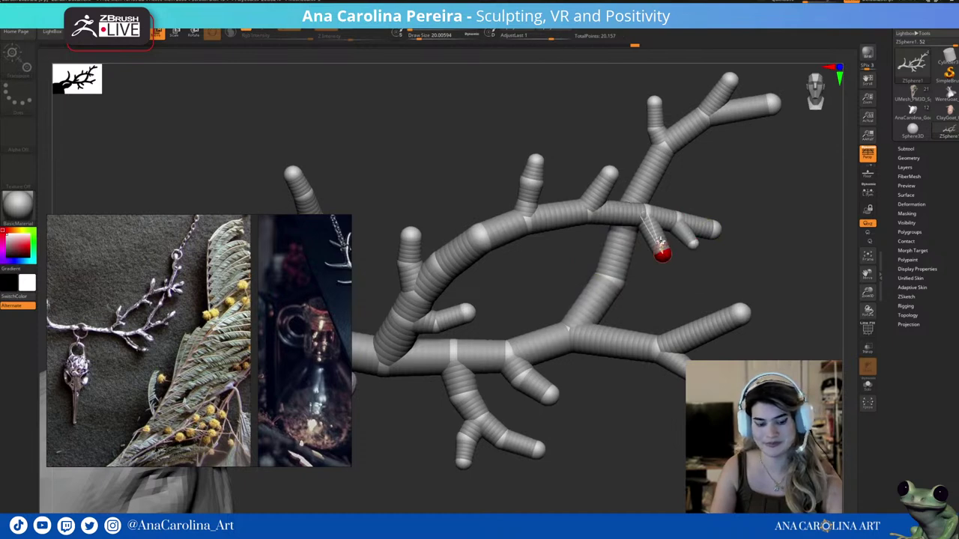
key(q)
key(e)
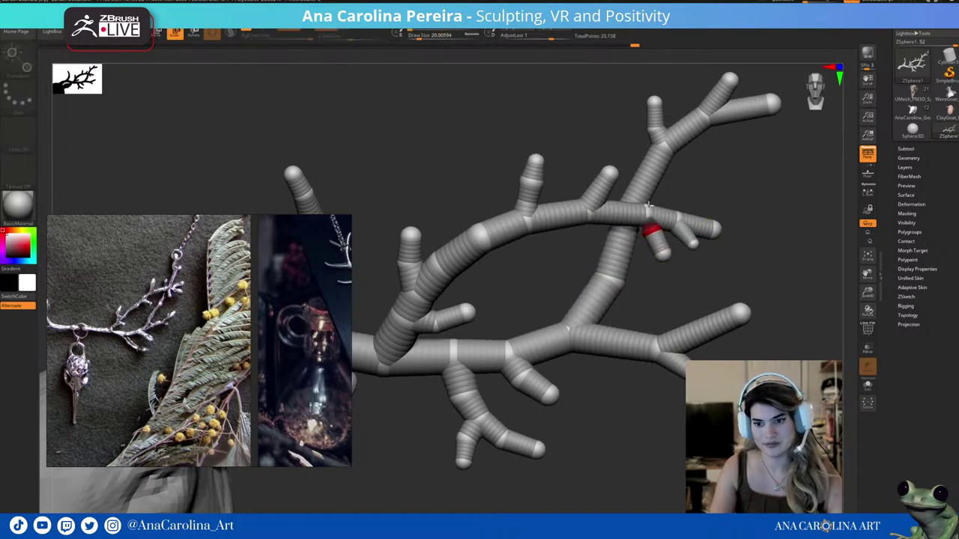
mouse_move(647, 217)
alt+right_down()
mouse_move(741, 198)
mouse_move(739, 227)
mouse_move(781, 206)
alt+right_up()
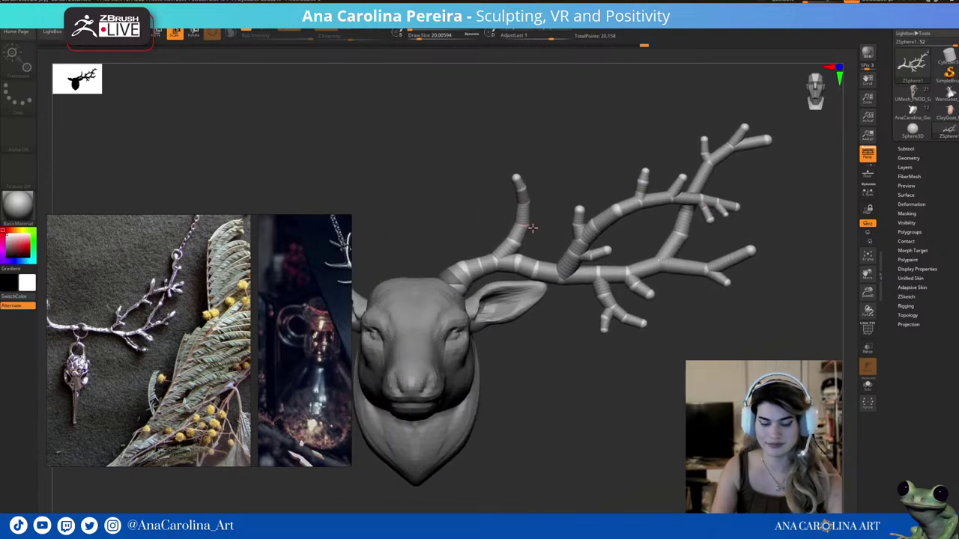
Drag a new ZSphere sideways off the lowest antler branch and check the twig from several angles.
key(q)
mouse_move(535, 240)
right_down()
mouse_move(525, 245)
mouse_move(550, 239)
right_up()
key(w)
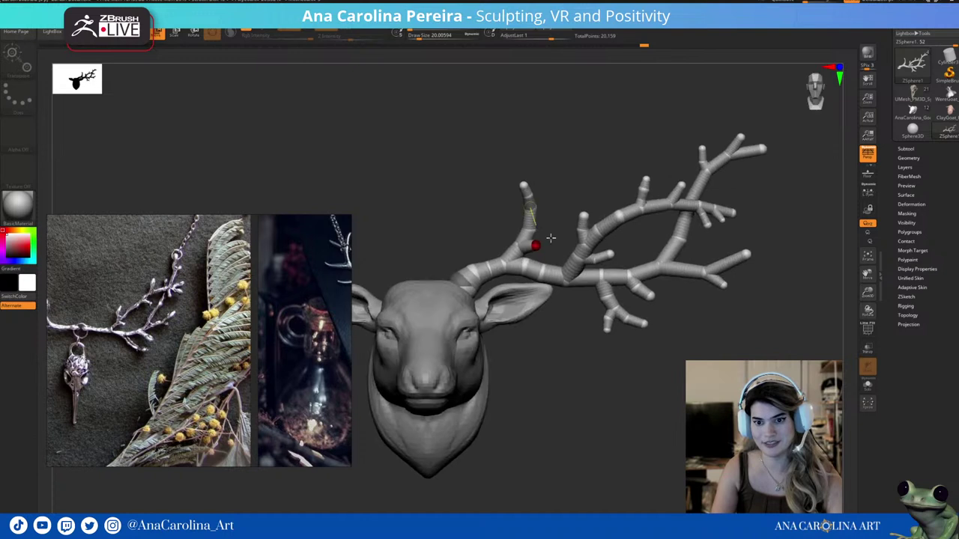
drag(536, 245, 543, 245)
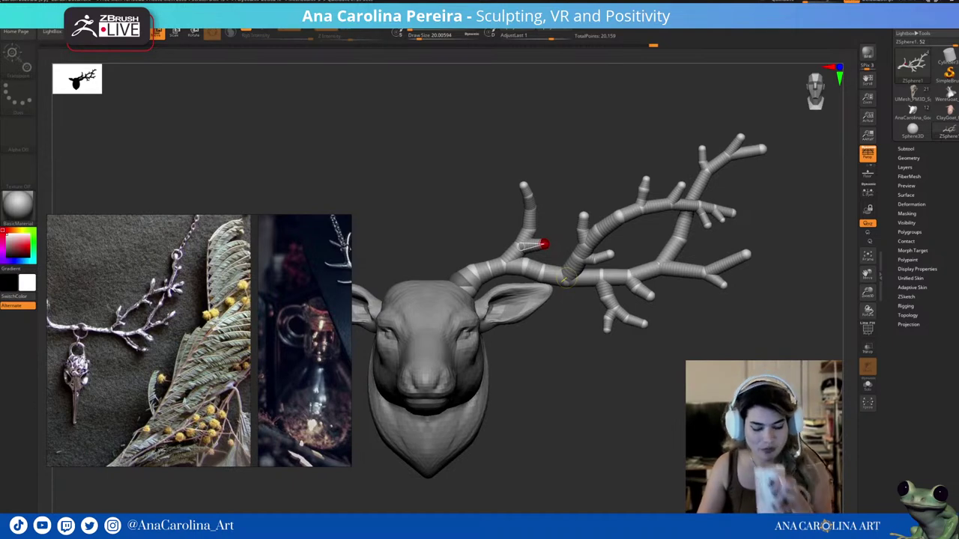
mouse_move(565, 281)
mouse_down()
mouse_move(600, 420)
mouse_move(584, 420)
mouse_up()
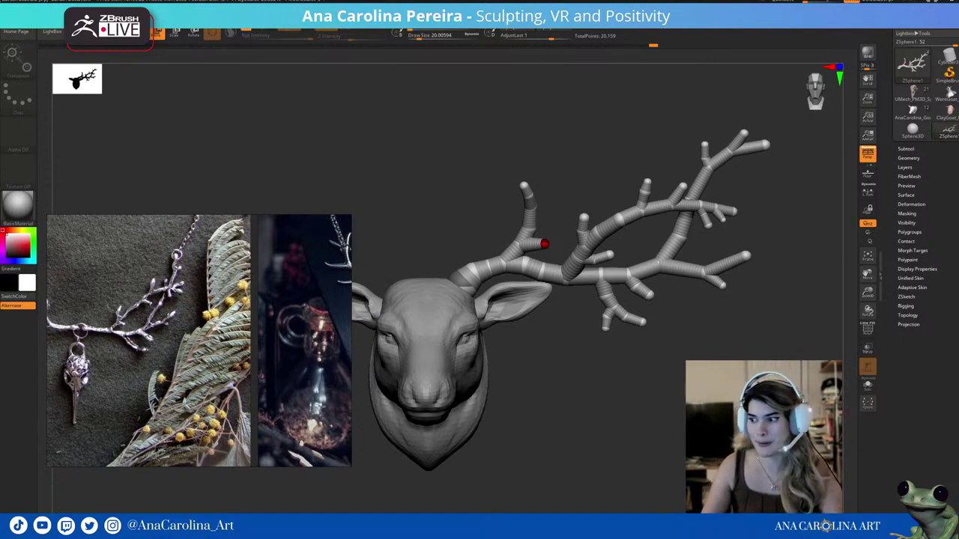
drag(545, 243, 584, 247)
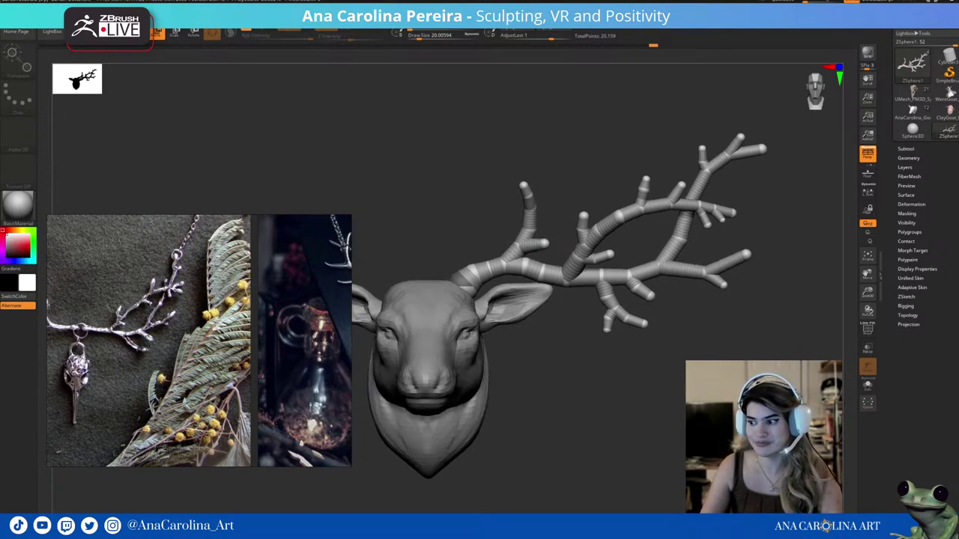
drag(614, 419, 495, 419)
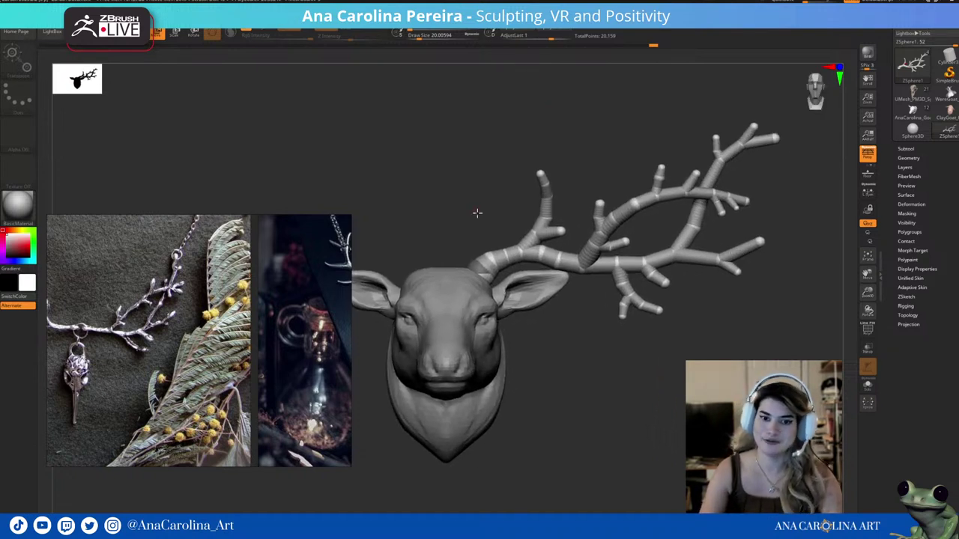
mouse_move(477, 212)
mouse_down()
mouse_move(488, 214)
mouse_move(460, 217)
mouse_move(482, 229)
mouse_move(483, 293)
mouse_move(497, 316)
mouse_move(525, 331)
mouse_move(502, 262)
mouse_up()
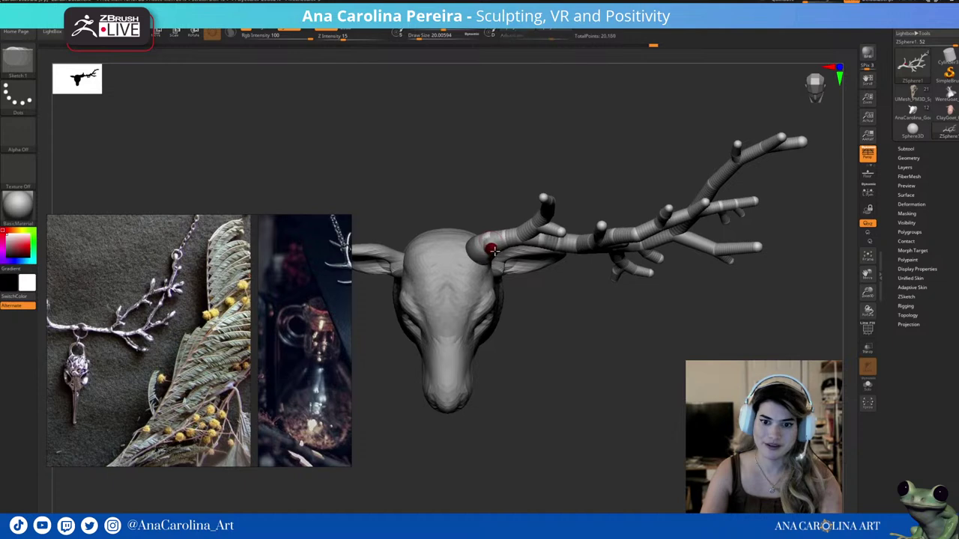
Zoom in on the antler base and reposition the stub's tip ZSphere so it angles upward.
mouse_move(505, 202)
mouse_down()
mouse_move(502, 172)
mouse_move(540, 225)
mouse_move(586, 265)
mouse_move(524, 236)
mouse_move(502, 239)
mouse_up()
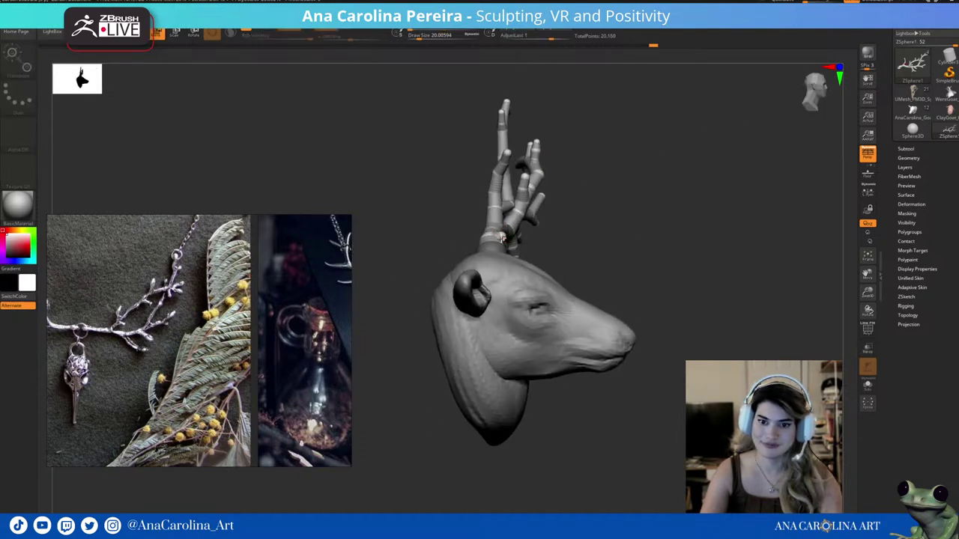
drag(561, 236, 509, 225)
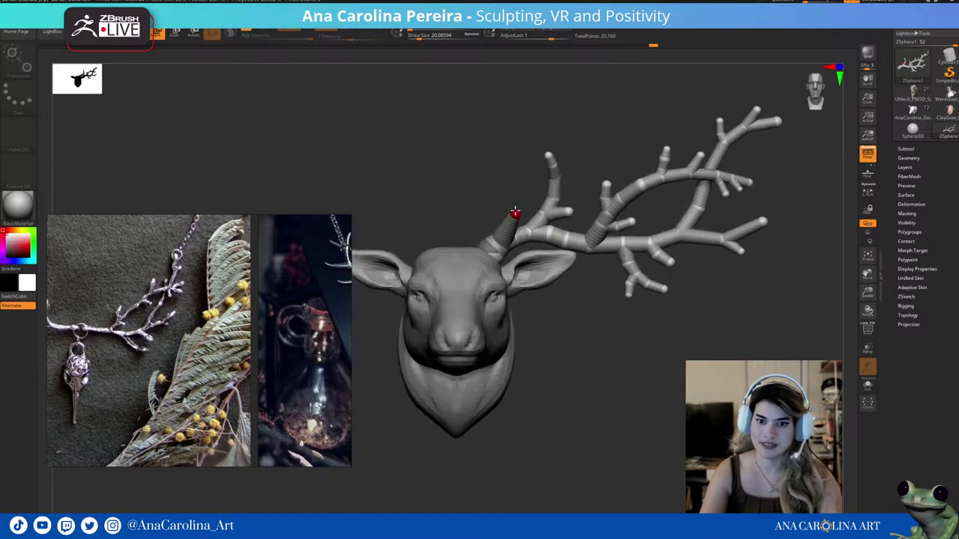
scroll(542, 276, up, 3)
drag(542, 276, 526, 258)
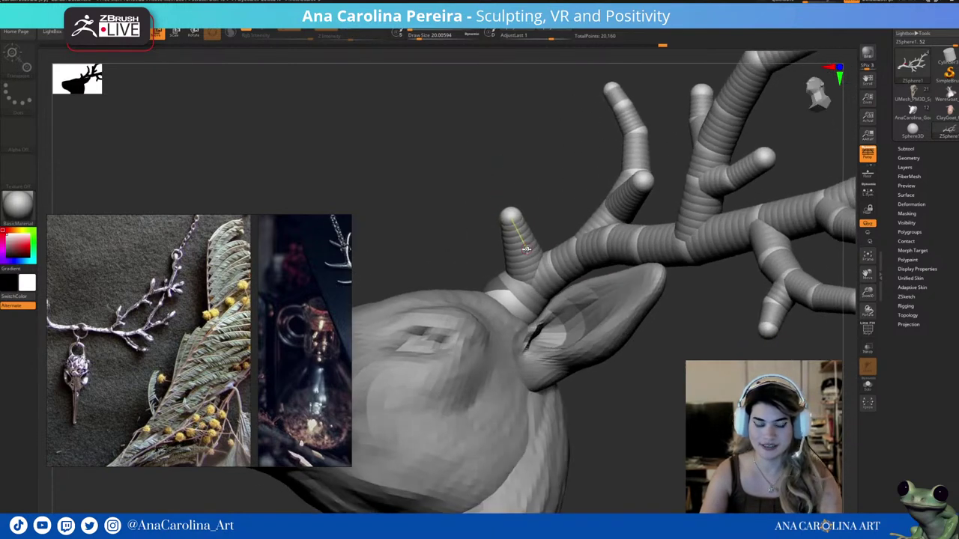
key(q)
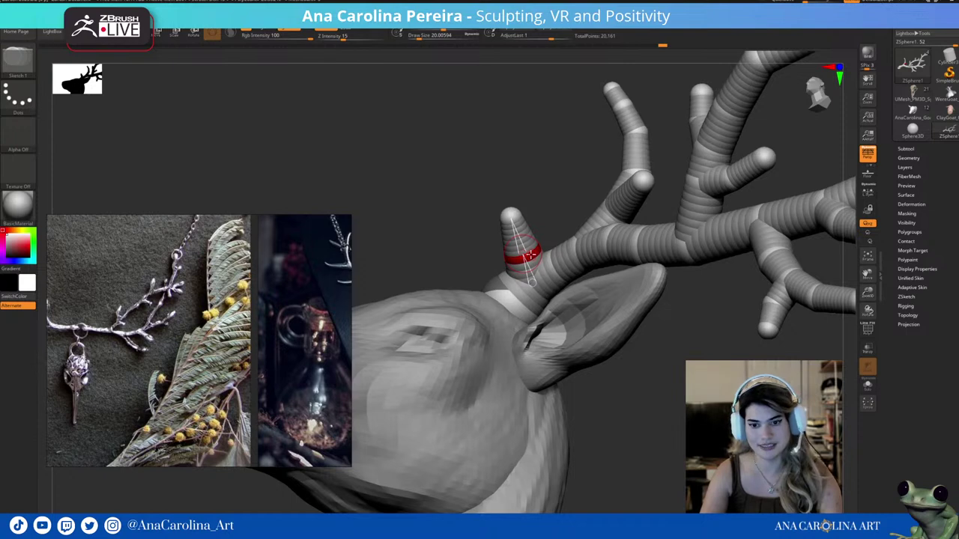
key(w)
mouse_move(460, 221)
mouse_down()
mouse_move(516, 225)
mouse_move(512, 208)
mouse_up()
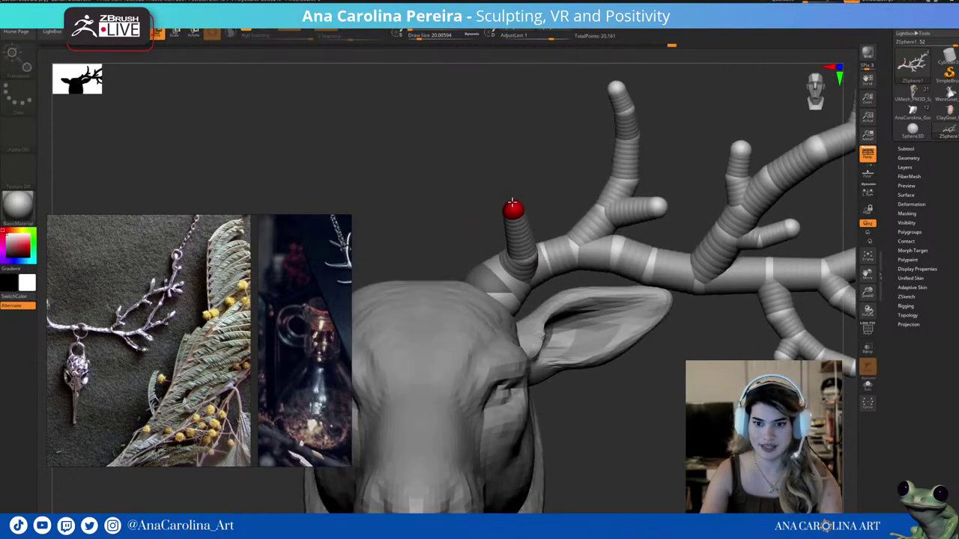
drag(539, 243, 574, 238)
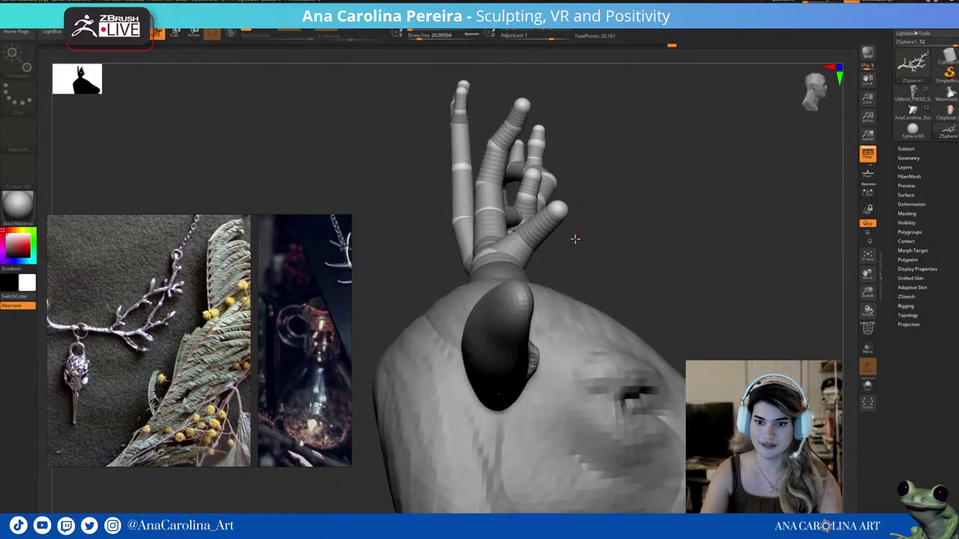
mouse_move(514, 231)
mouse_down()
mouse_move(585, 212)
mouse_move(513, 234)
mouse_move(526, 172)
mouse_move(499, 163)
mouse_move(510, 218)
mouse_move(554, 278)
mouse_move(574, 244)
mouse_move(505, 245)
mouse_up()
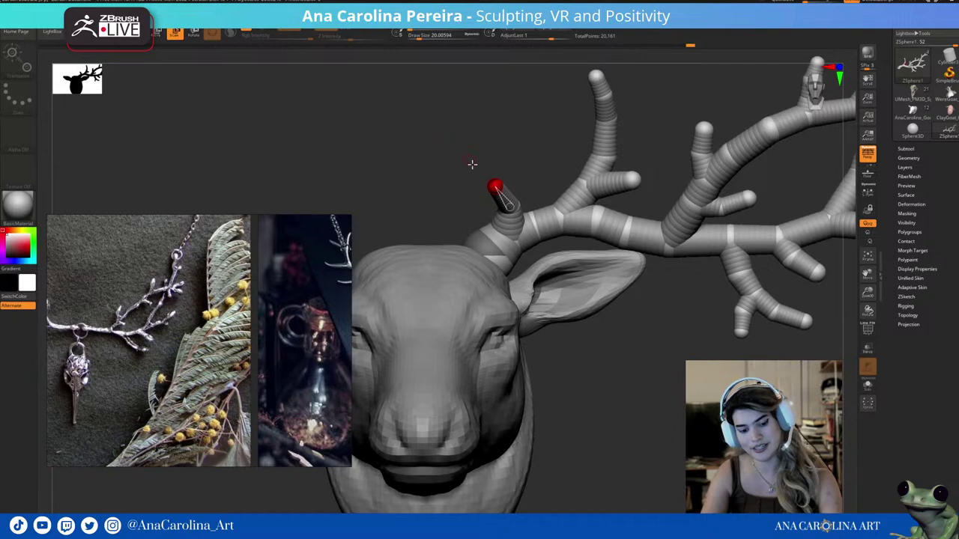
mouse_move(520, 164)
mouse_down()
mouse_move(559, 161)
mouse_move(524, 214)
mouse_move(516, 150)
mouse_move(495, 106)
mouse_move(555, 225)
mouse_move(582, 257)
mouse_move(571, 244)
mouse_move(509, 254)
mouse_move(515, 280)
mouse_move(463, 237)
mouse_move(516, 276)
mouse_up()
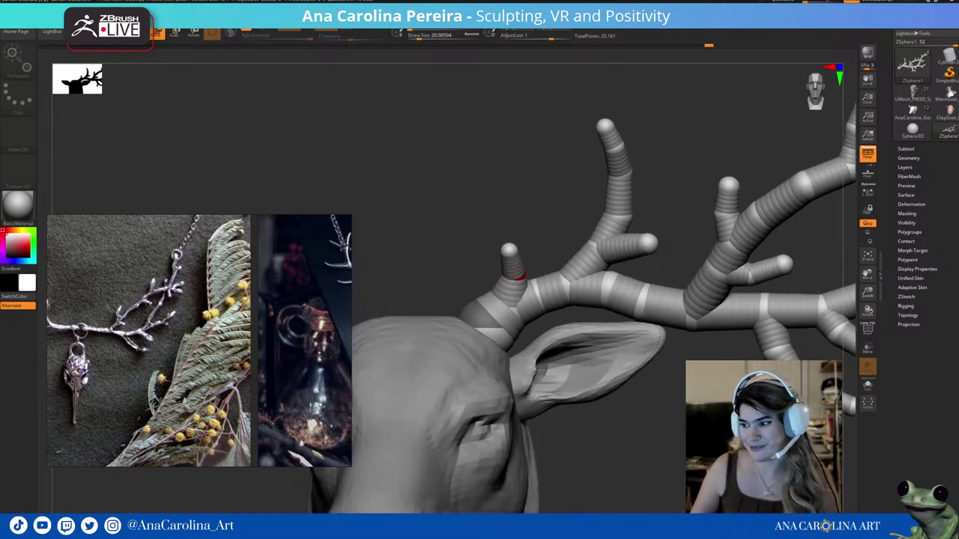
Frame the full deer head and its densely branched antler in a front view.
key(f)
mouse_move(625, 398)
ctrl+right_down()
mouse_move(638, 381)
mouse_move(505, 277)
ctrl+right_up()
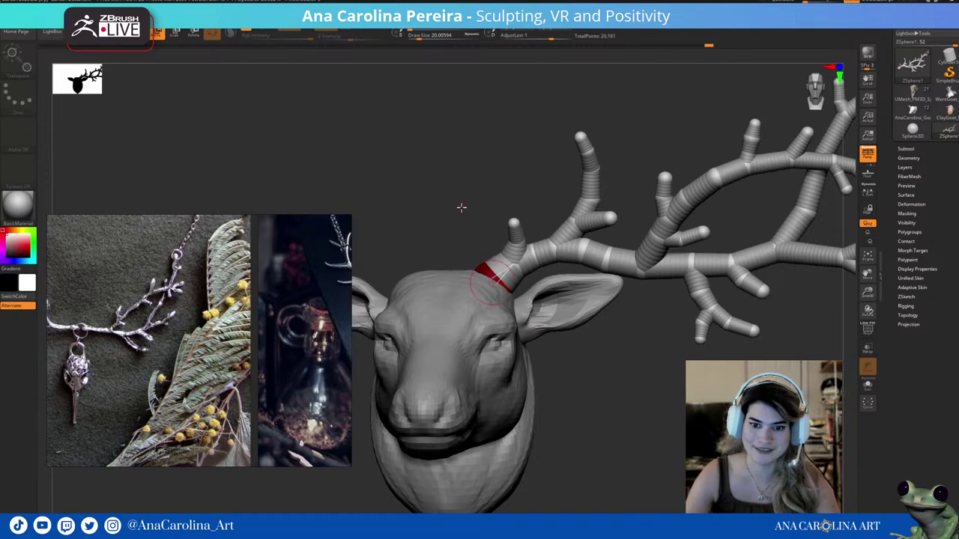
mouse_move(462, 207)
right_down()
mouse_move(537, 315)
mouse_move(508, 345)
right_up()
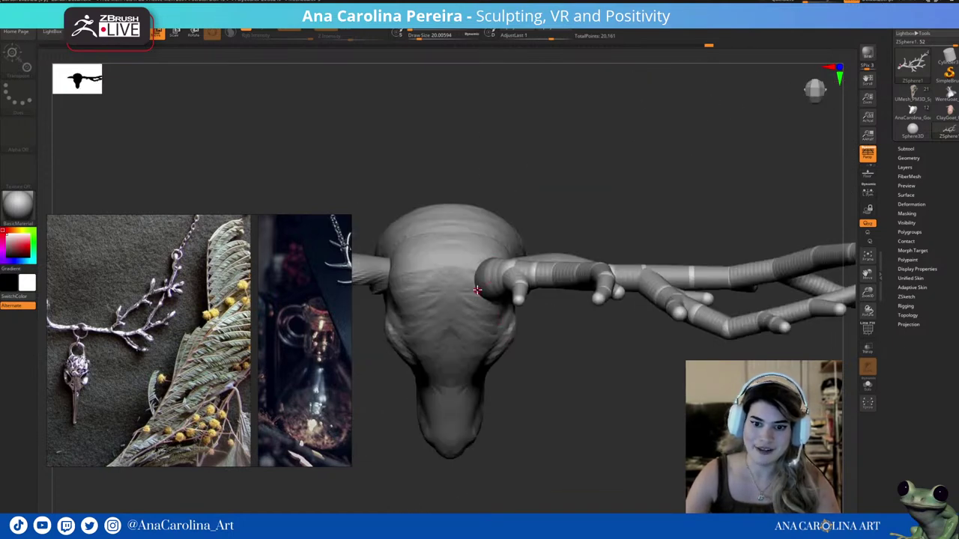
right_drag(477, 291, 522, 165)
key(f)
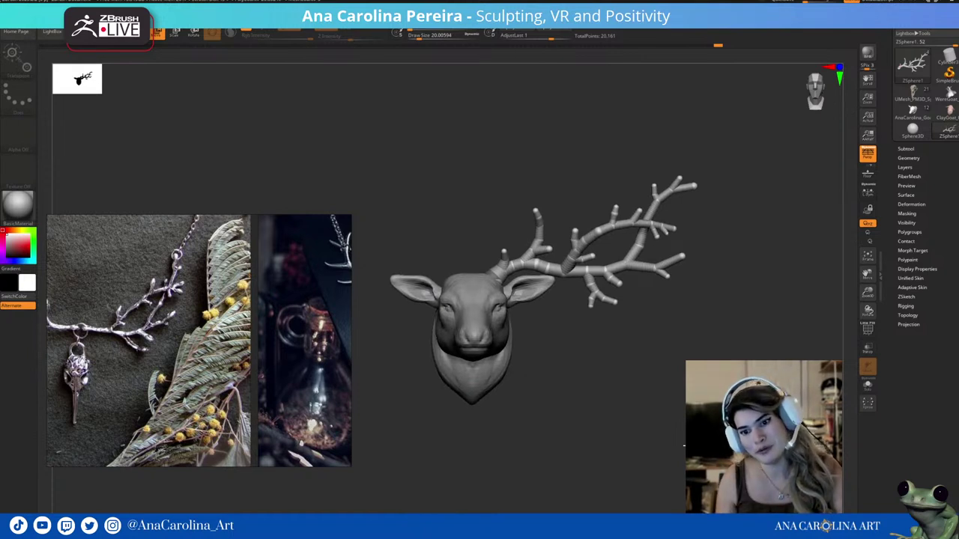
Move a ZSphere joint partway along the antler's rising upper branch to reshape it.
alt+right_drag(638, 357, 654, 364)
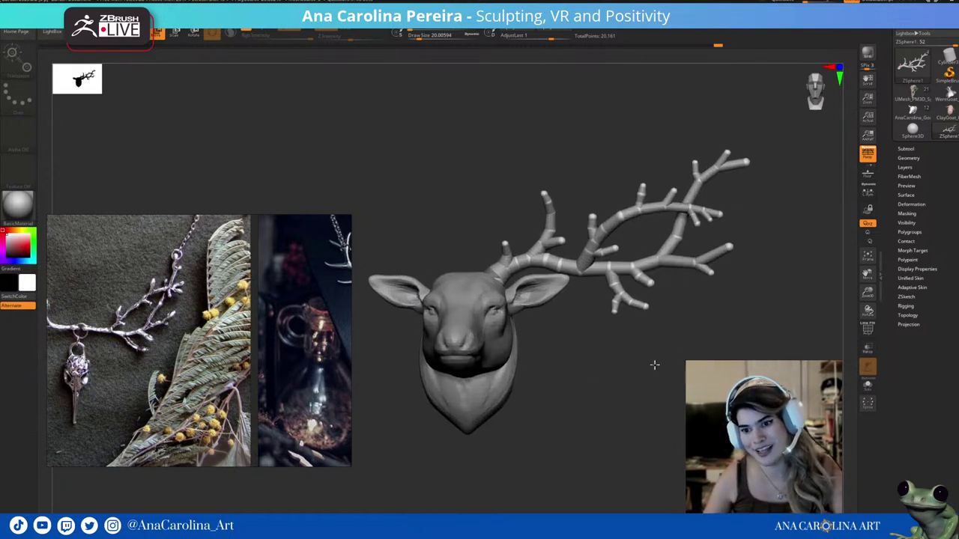
key(q)
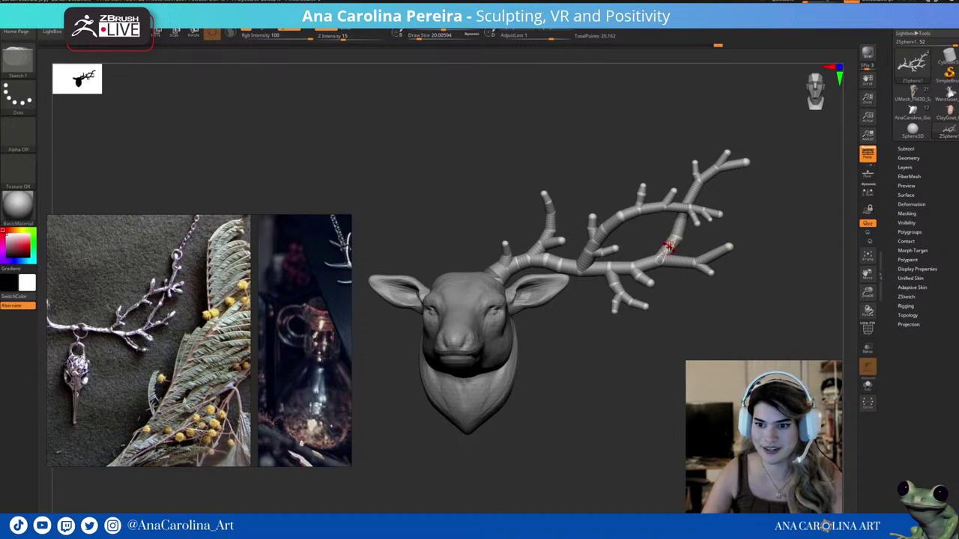
right_drag(698, 240, 693, 275)
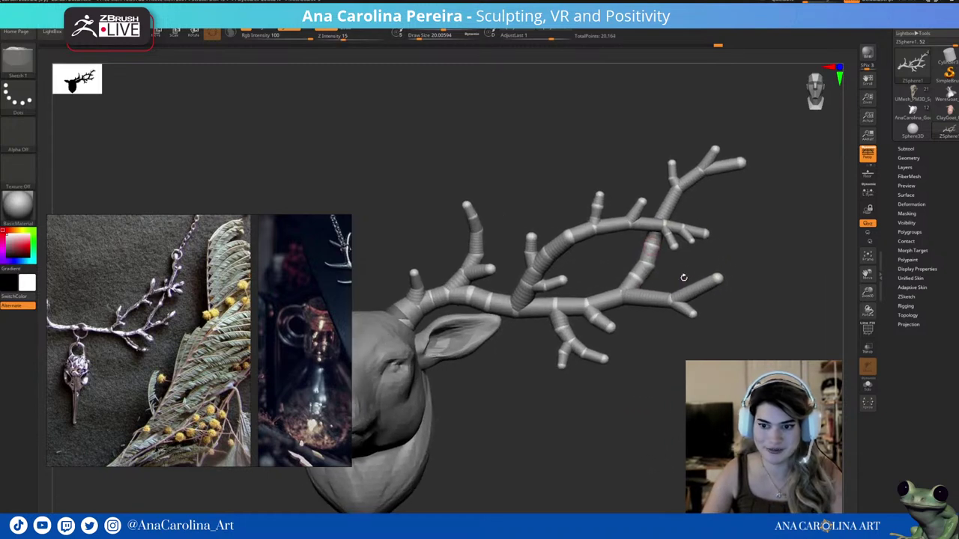
key(w)
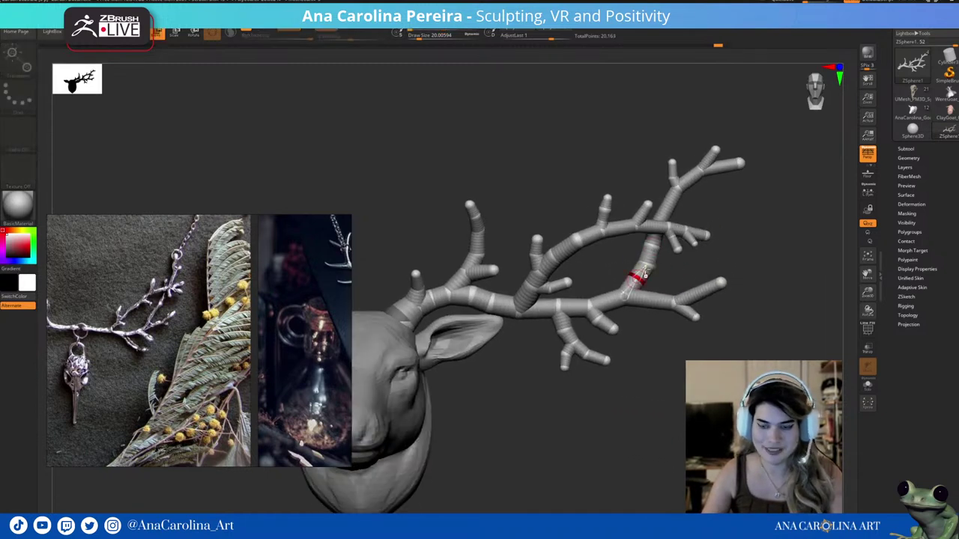
drag(648, 244, 651, 246)
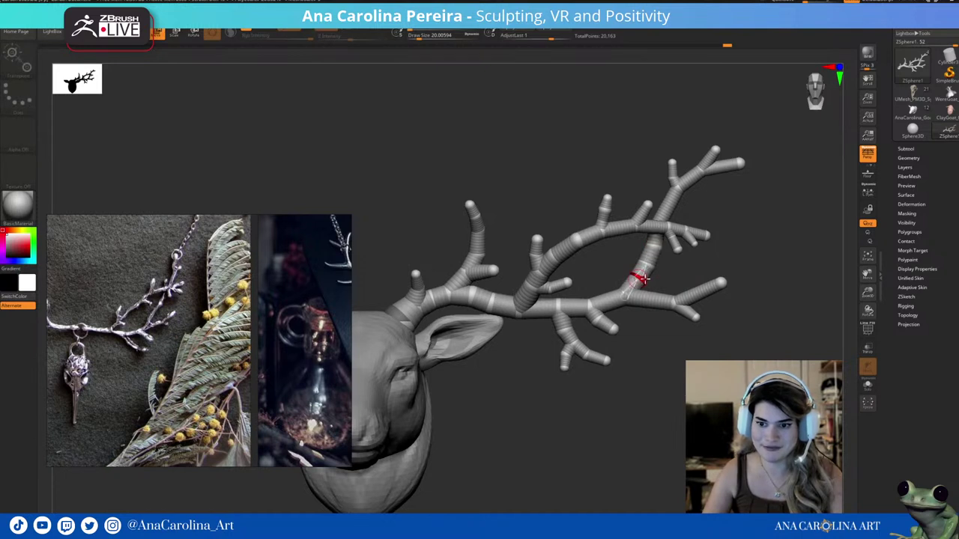
right_drag(641, 279, 661, 259)
mouse_move(697, 207)
right_down()
mouse_move(674, 235)
mouse_move(631, 231)
mouse_move(681, 210)
mouse_move(685, 231)
right_up()
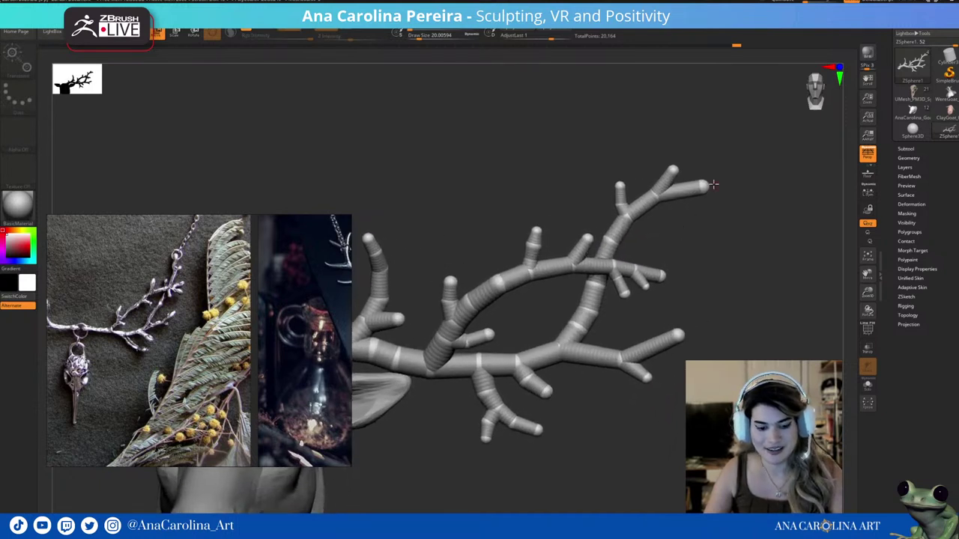
Check the ZSphere tips of the upper, right-hand, lower and front upright tines.
click(672, 171)
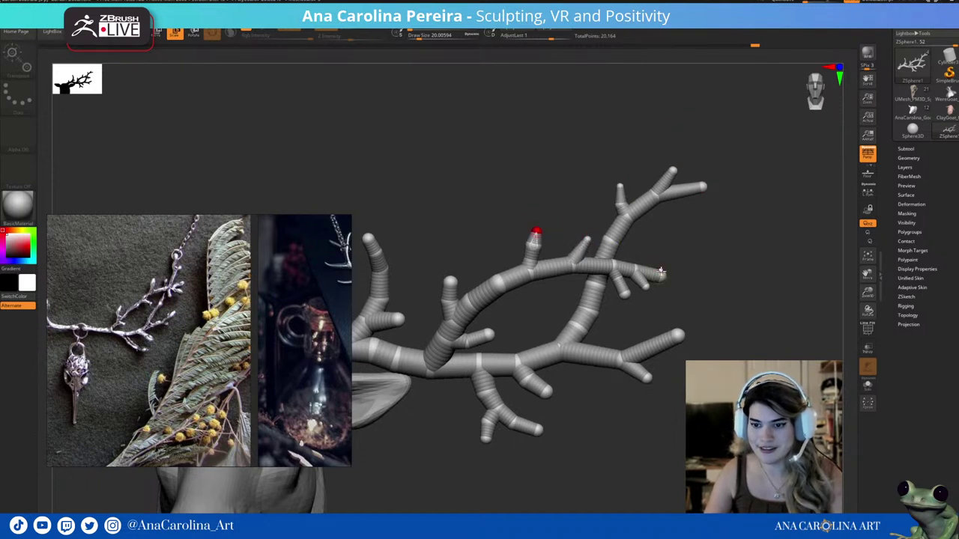
click(675, 337)
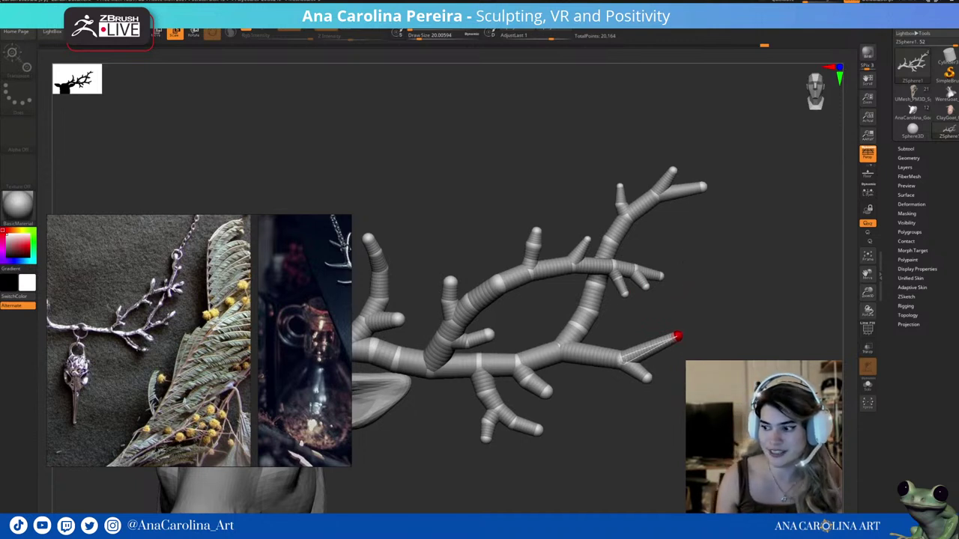
click(540, 430)
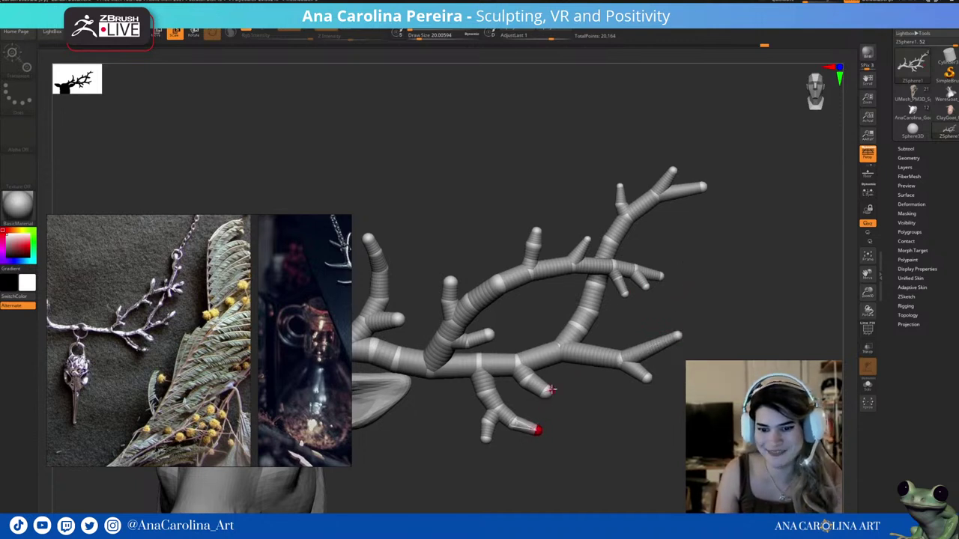
right_drag(543, 389, 577, 381)
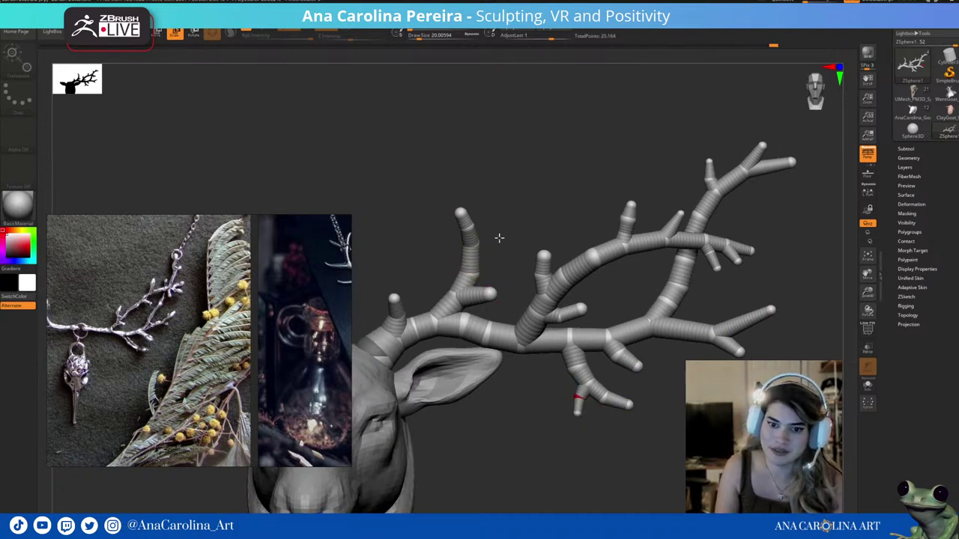
click(491, 291)
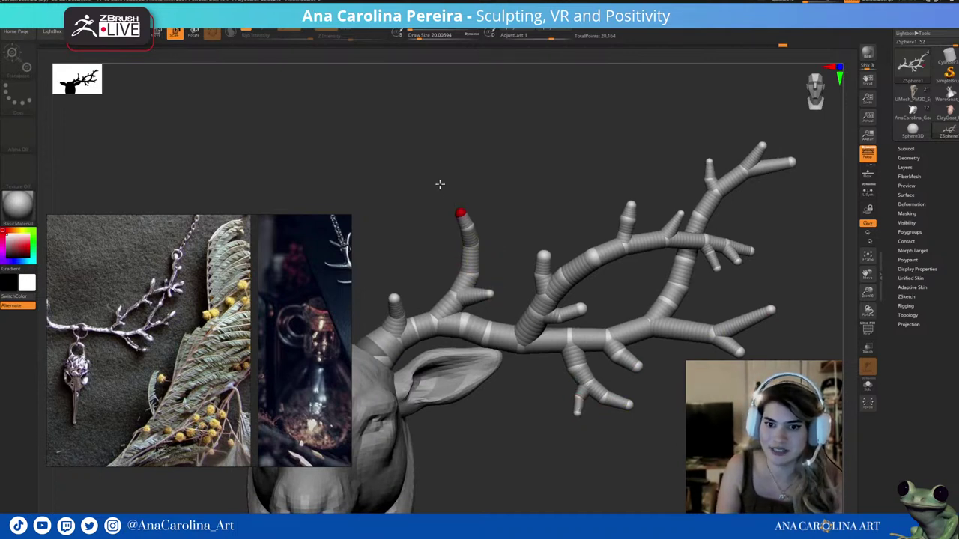
alt+right_drag(464, 212, 539, 216)
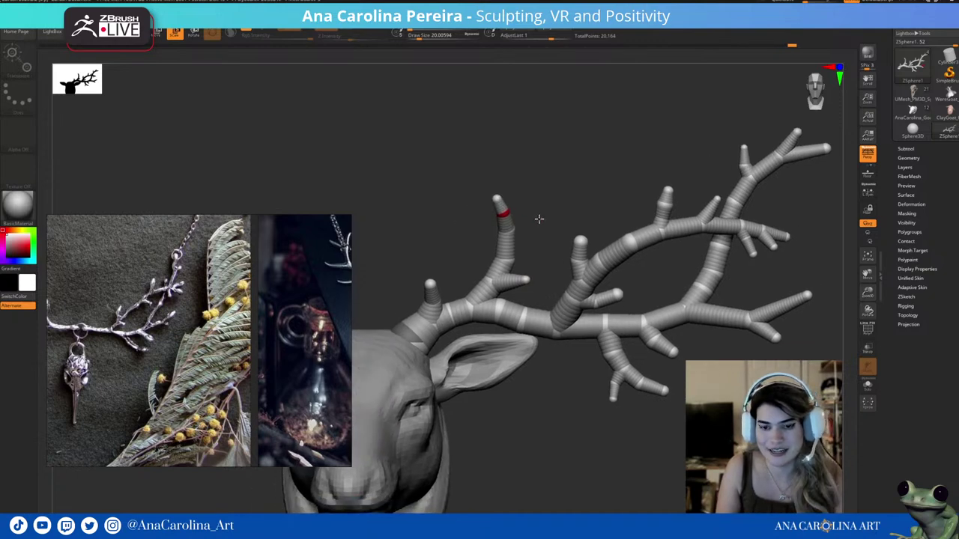
key(f)
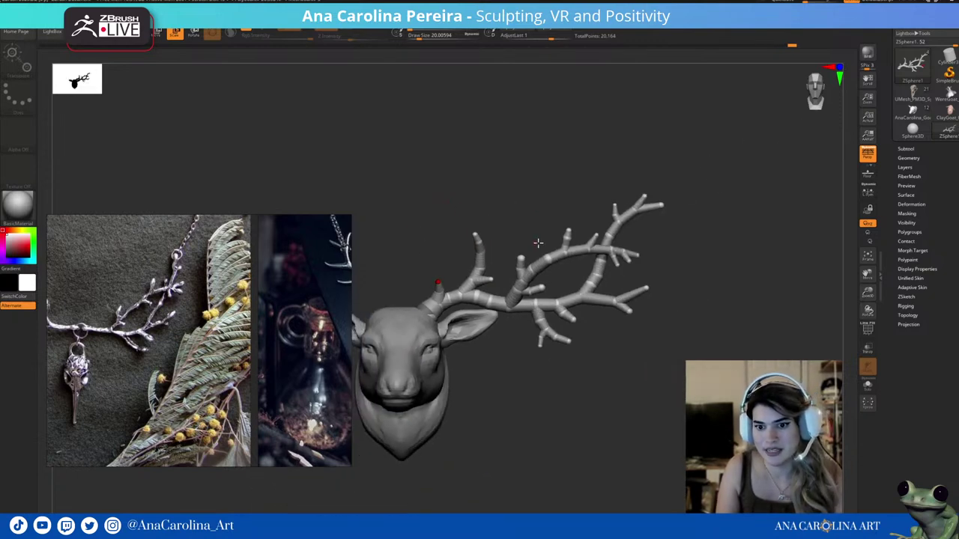
ctrl+right_drag(463, 227, 596, 261)
Scale the tip of the short upright stub, then orbit to inspect the antler frontally.
click(640, 222)
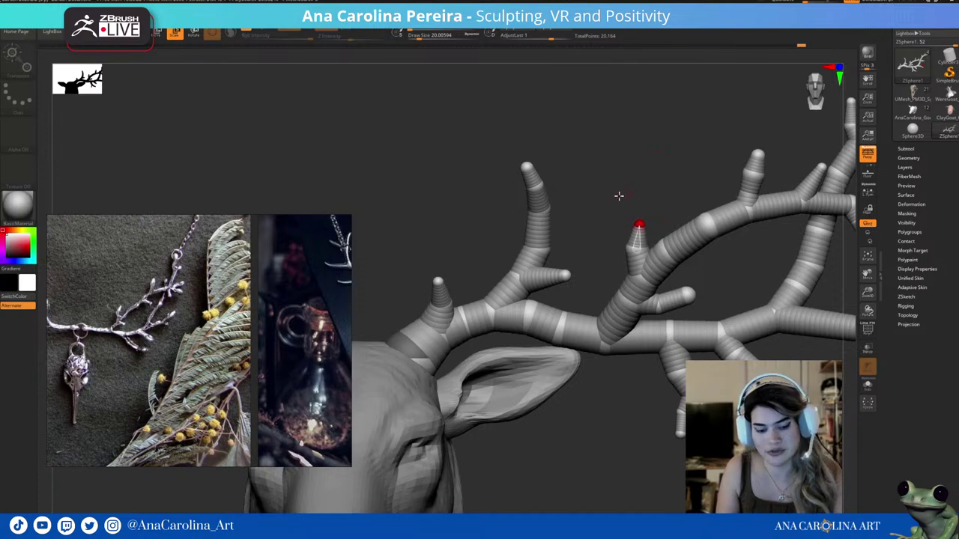
key(w)
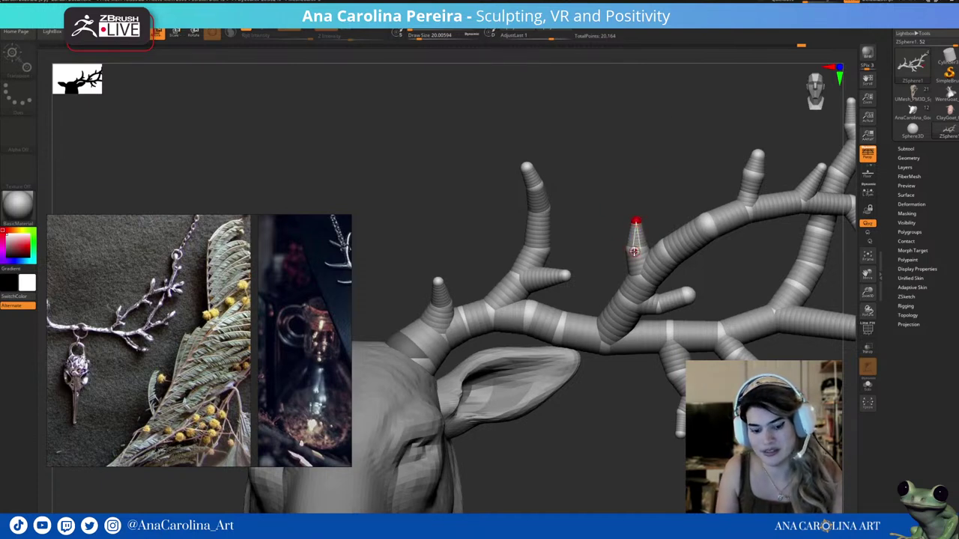
key(e)
click(687, 296)
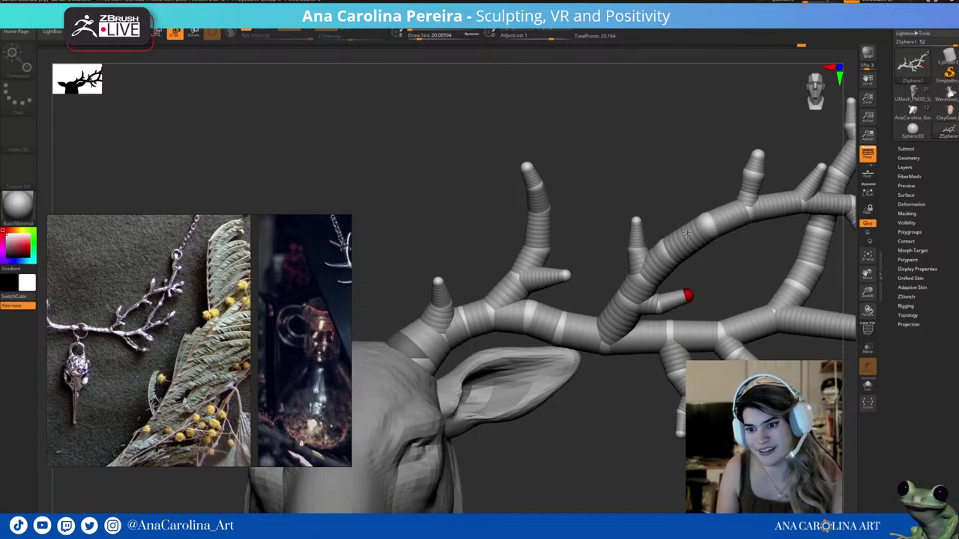
key(f)
mouse_move(652, 408)
mouse_down()
mouse_move(612, 377)
mouse_move(663, 412)
mouse_move(644, 405)
mouse_move(645, 360)
mouse_up()
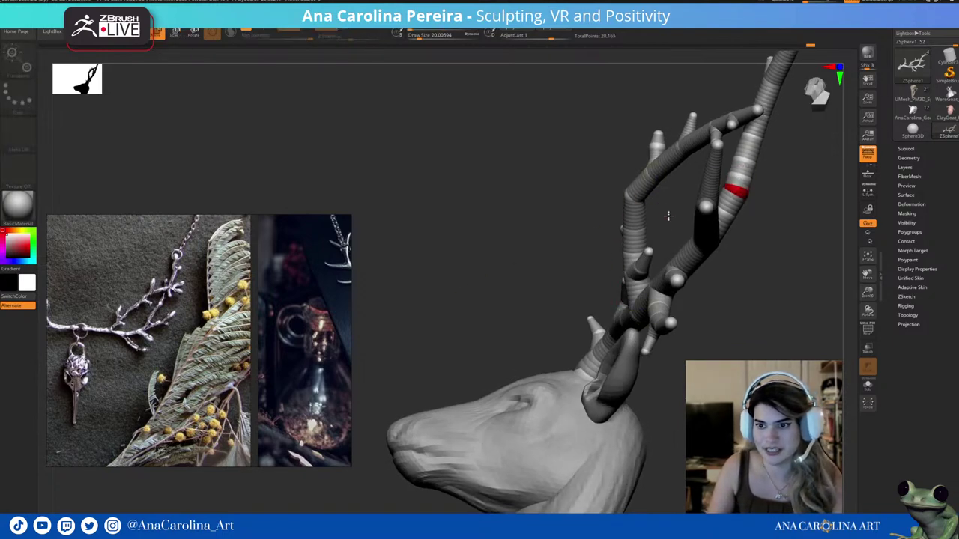
mouse_move(767, 278)
mouse_down()
mouse_move(772, 265)
mouse_move(657, 240)
mouse_move(645, 225)
mouse_up()
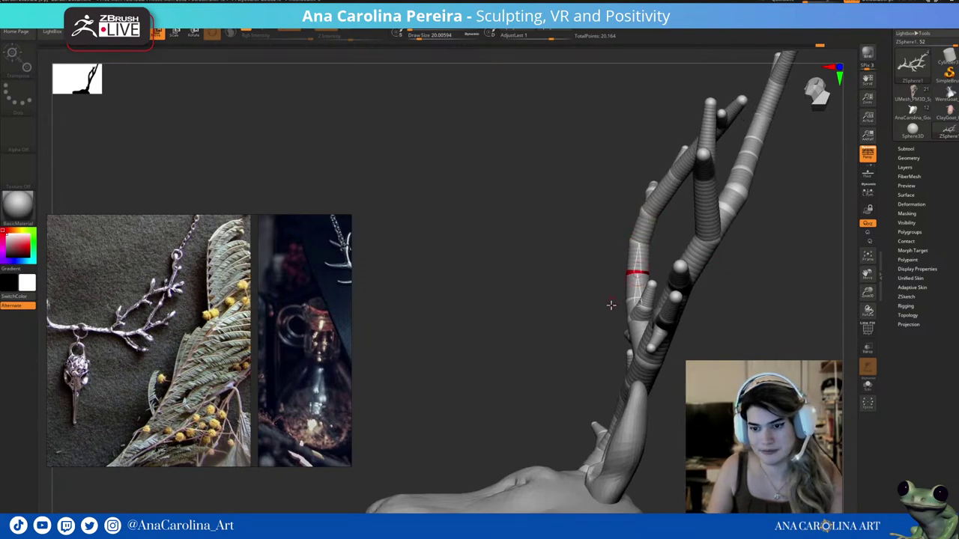
mouse_move(612, 303)
mouse_down()
mouse_move(610, 289)
mouse_move(659, 407)
mouse_move(613, 334)
mouse_move(610, 449)
mouse_up()
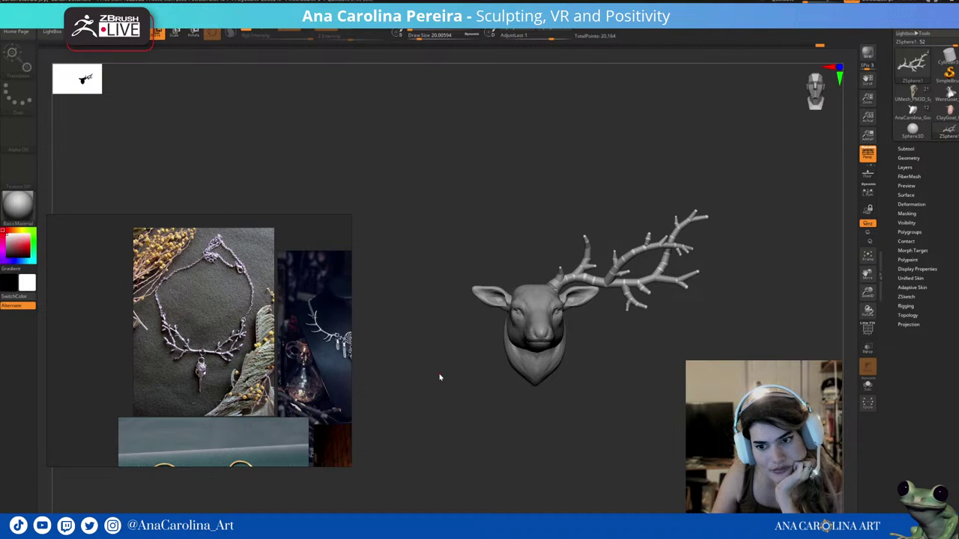
Make an Adaptive Skin of the ZSphere antler with DynaMesh Resolution 0.
drag(441, 389, 430, 387)
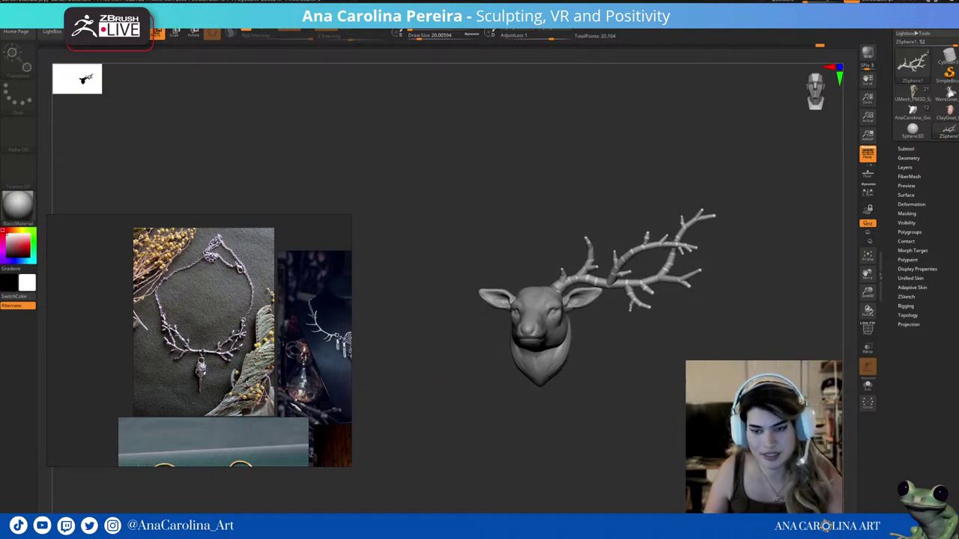
key(w)
key(q)
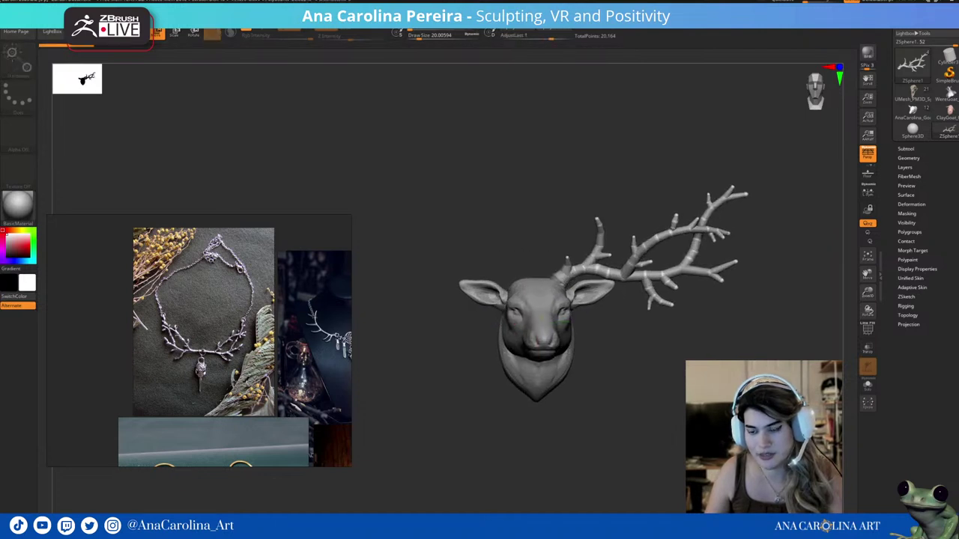
click(918, 287)
click(892, 308)
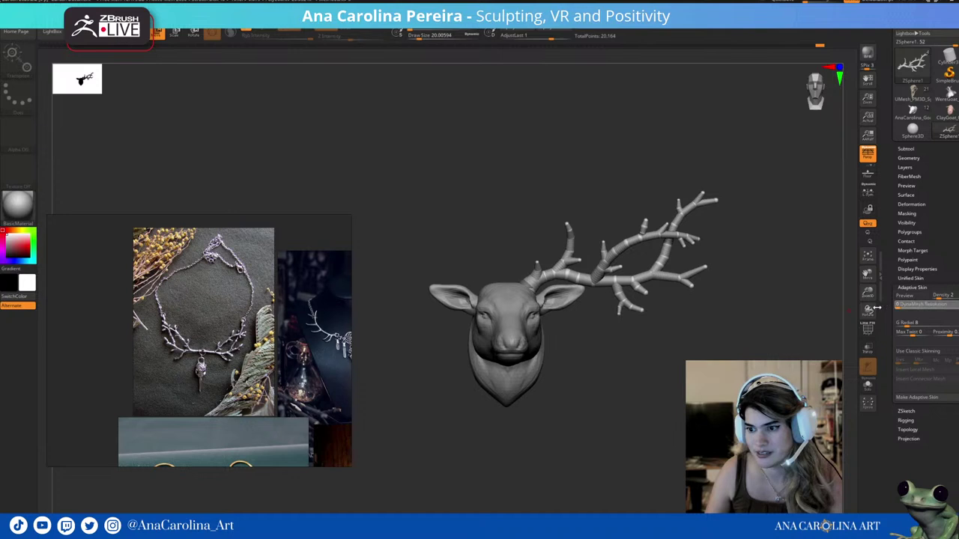
click(933, 398)
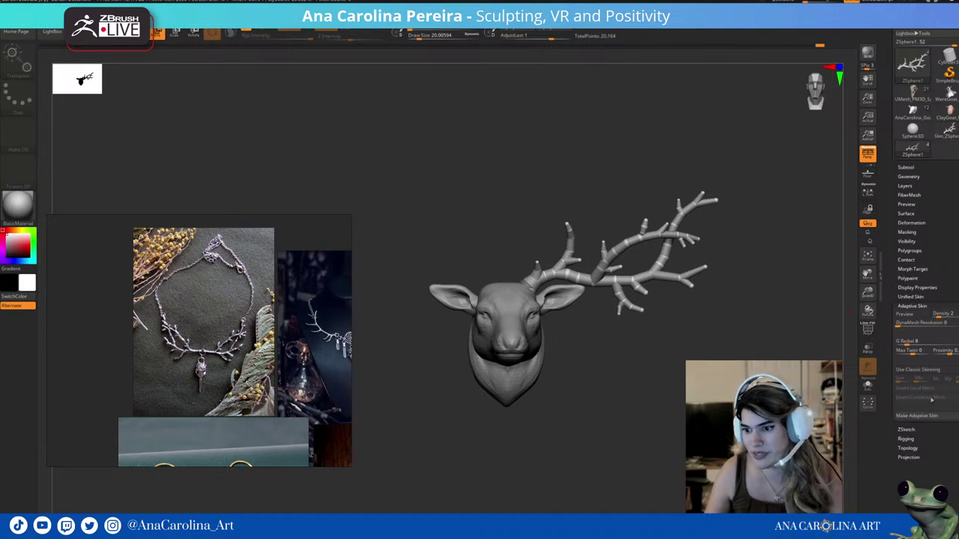
Append the Skin_ZSphere antler mesh to the deer bust as a new subtool and select it.
click(907, 167)
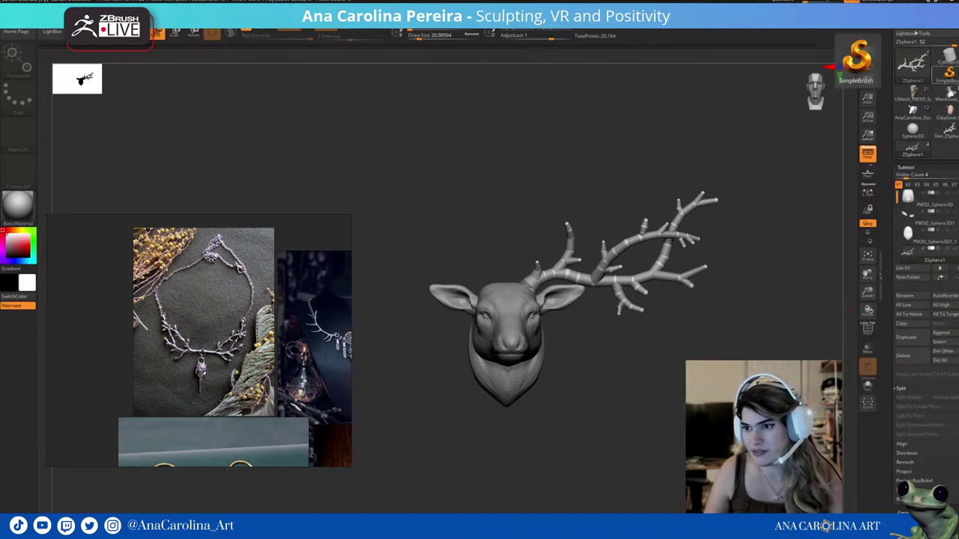
click(948, 134)
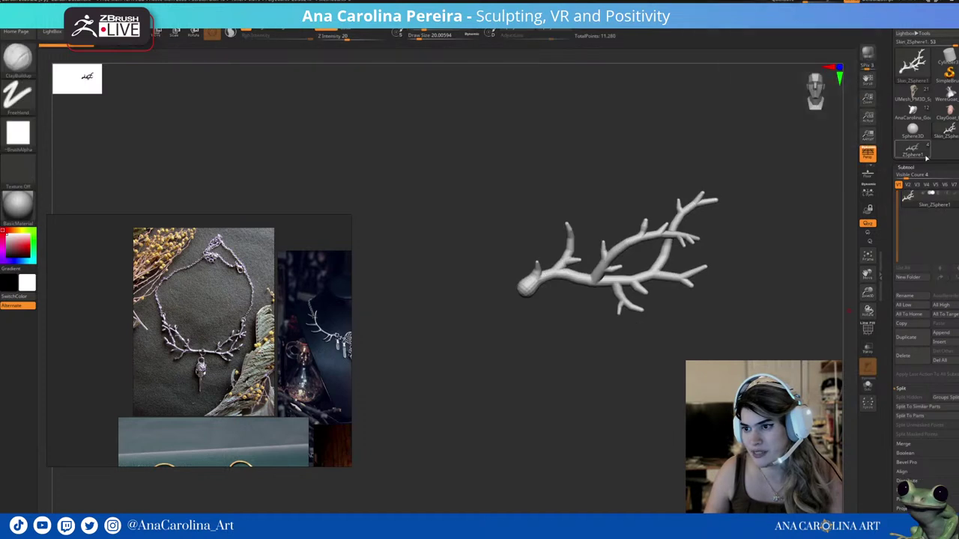
click(912, 147)
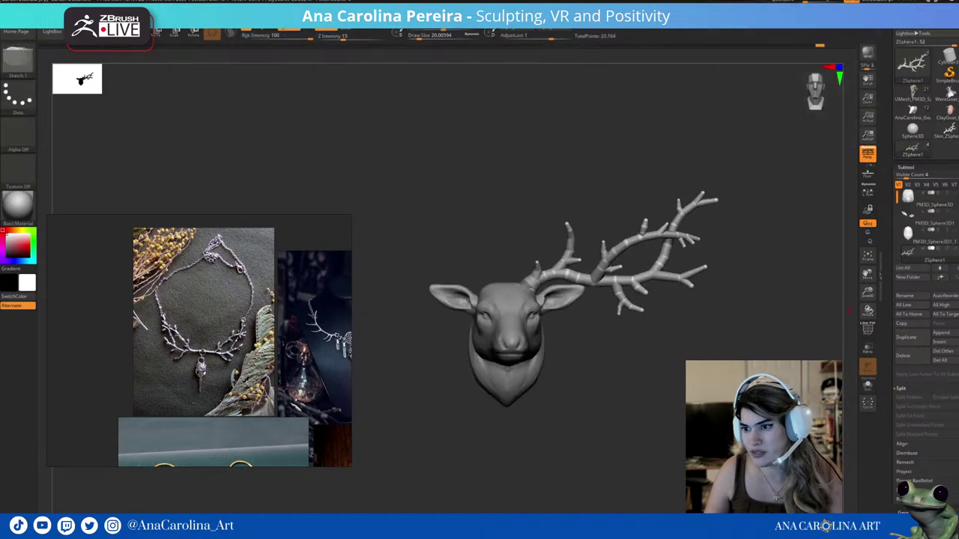
click(942, 333)
click(867, 350)
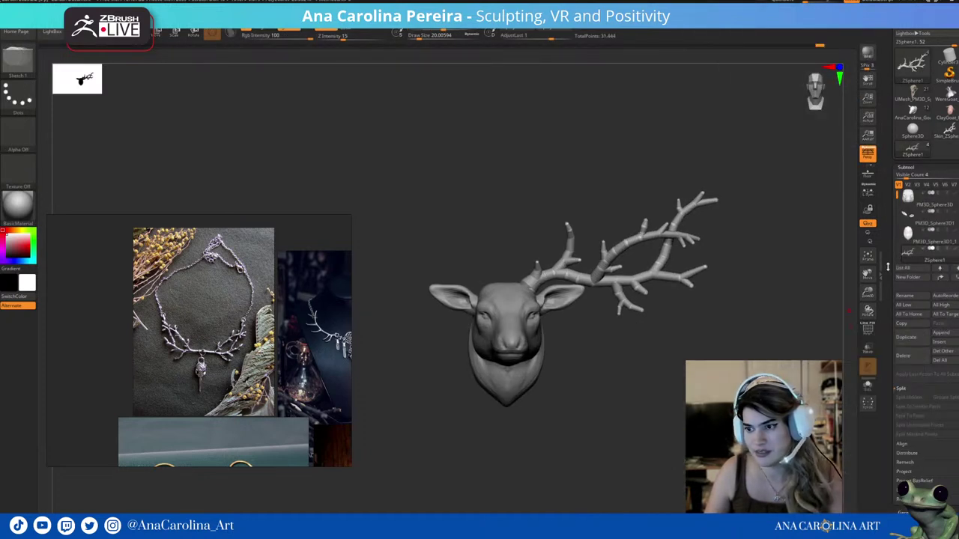
scroll(896, 205, down, 1)
alt+click(636, 247)
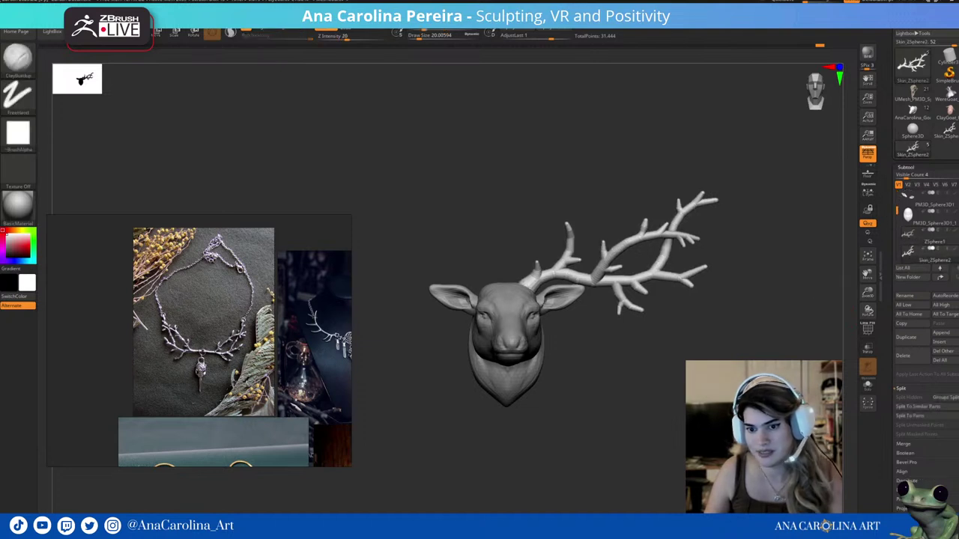
Scale the antler subtool up by about 1.31 with the Transpose gizmo.
alt+drag(719, 315, 731, 346)
key(w)
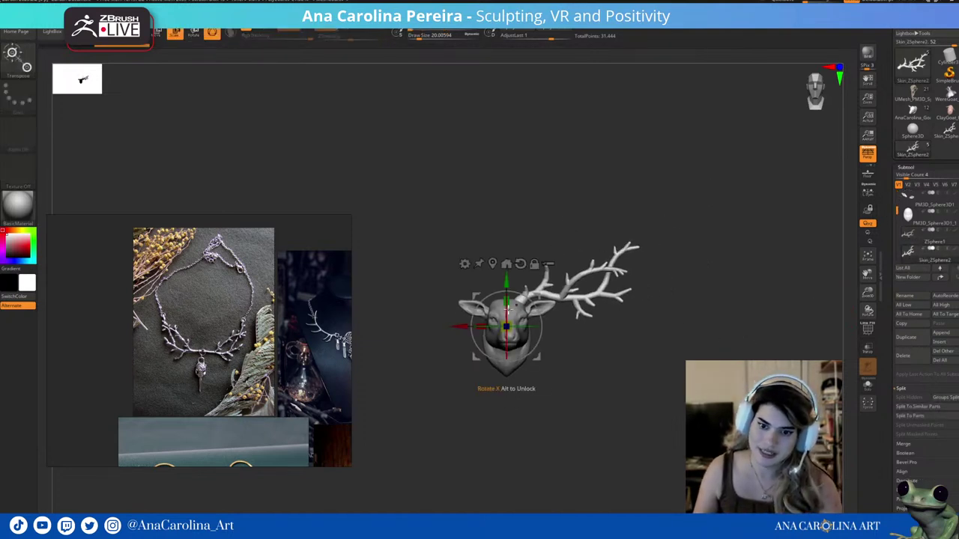
drag(506, 327, 535, 335)
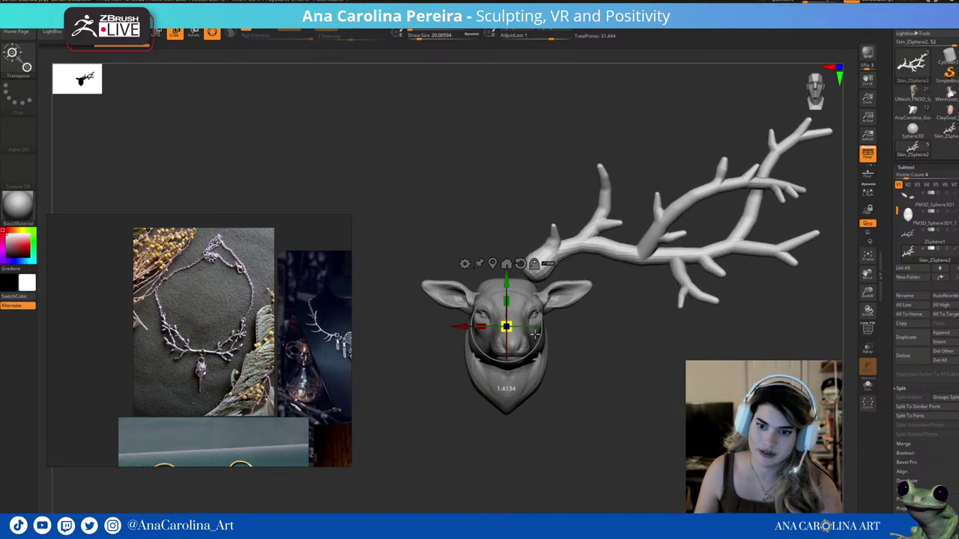
key(ctrl+z)
key(ctrl+shift+z)
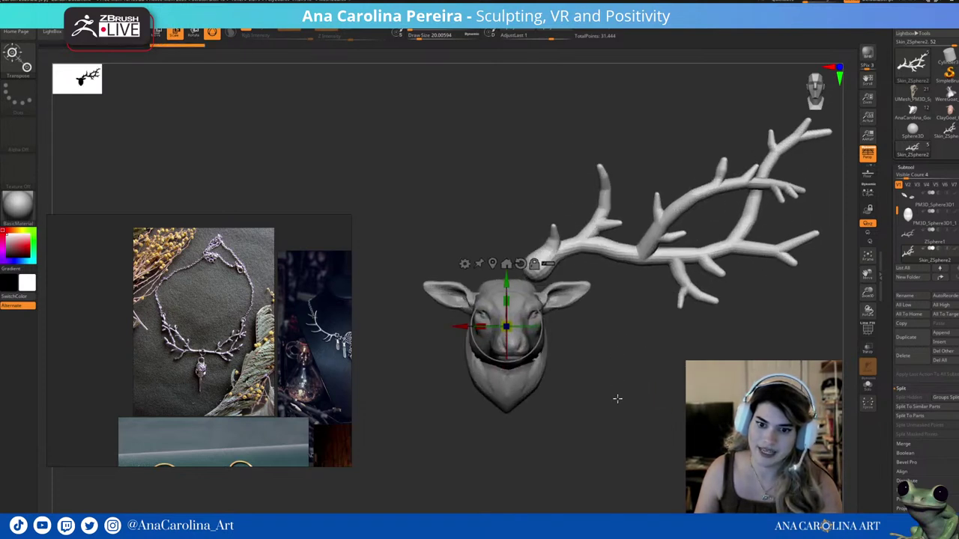
click(533, 268)
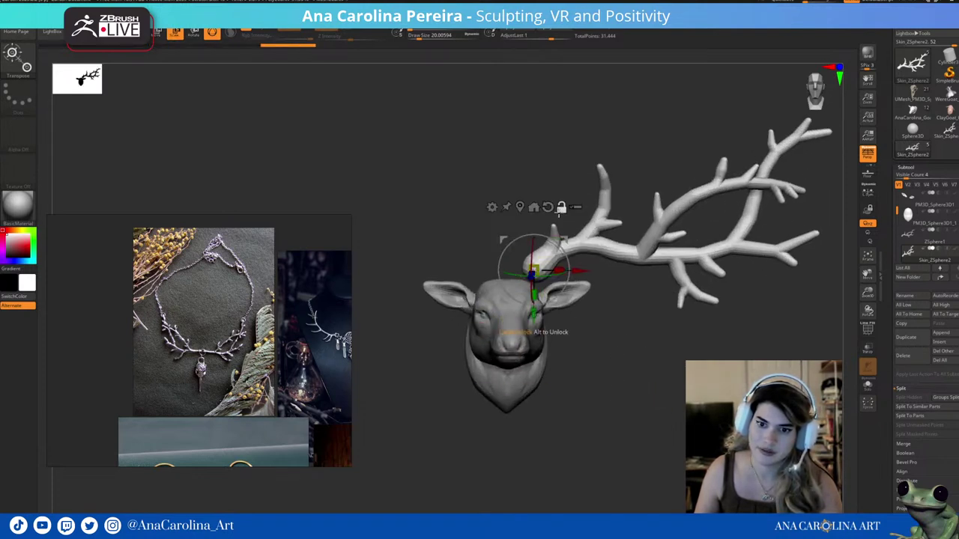
mouse_move(555, 269)
mouse_down()
mouse_move(539, 308)
mouse_move(563, 377)
mouse_move(578, 387)
mouse_move(572, 376)
mouse_move(587, 364)
mouse_move(574, 336)
mouse_move(620, 344)
mouse_up()
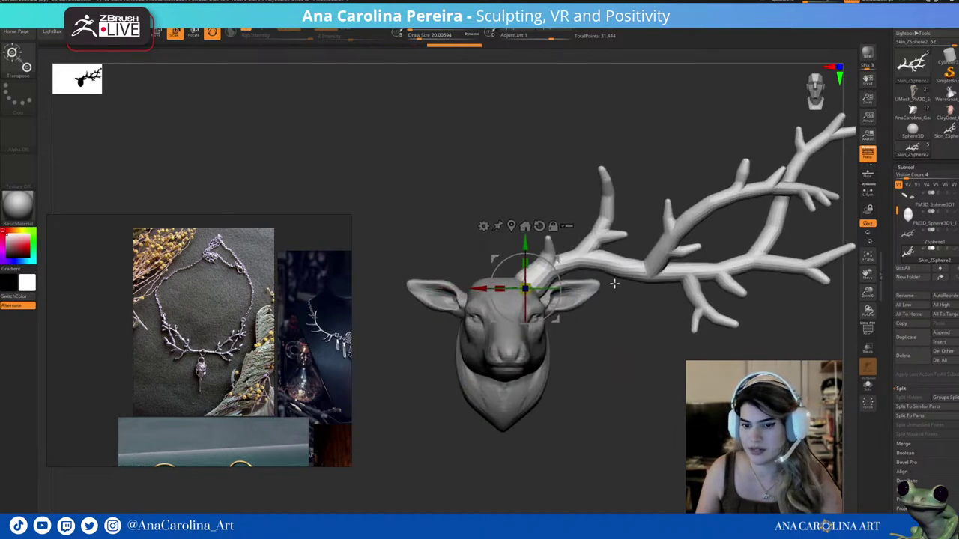
click(503, 332)
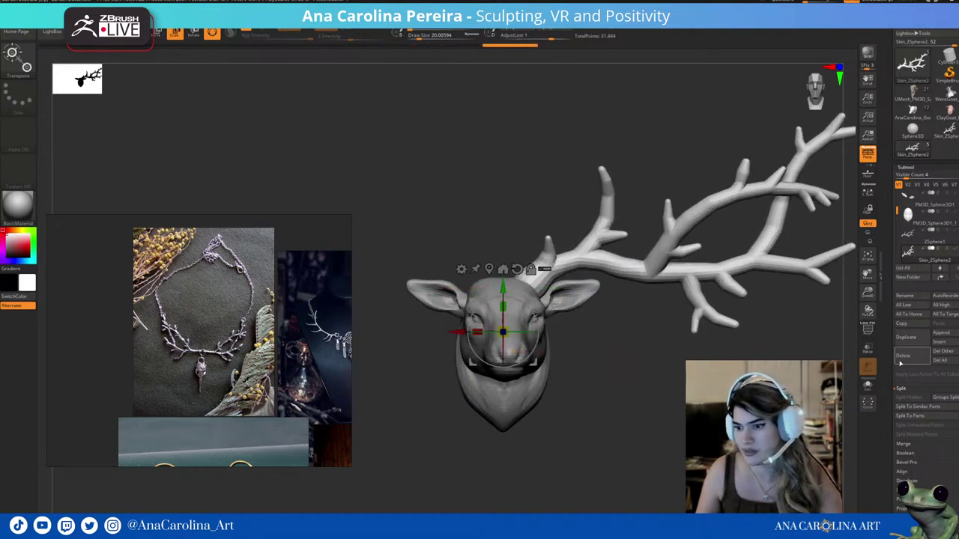
scroll(906, 405, down, 3)
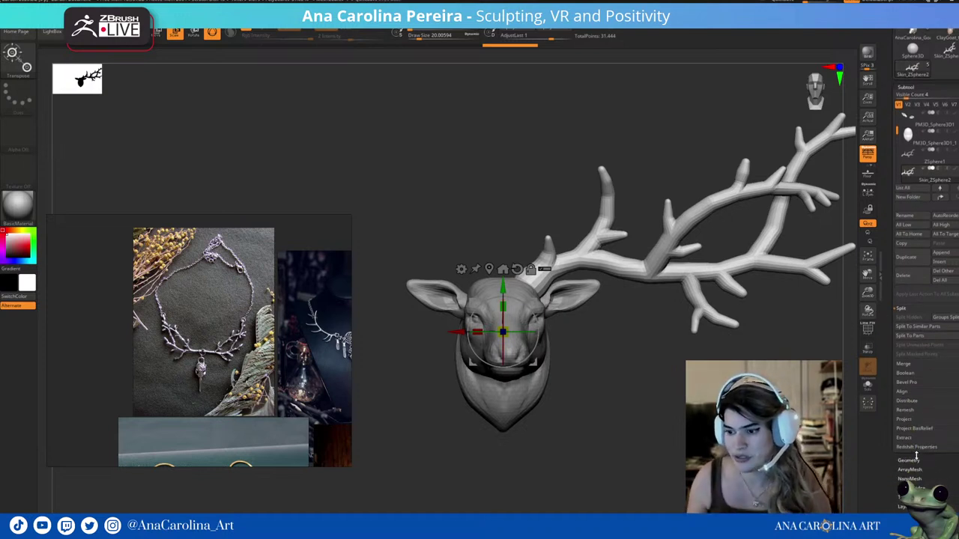
At the lowest subdivision level, Mirror And Weld the antler onto the head's other side.
click(906, 461)
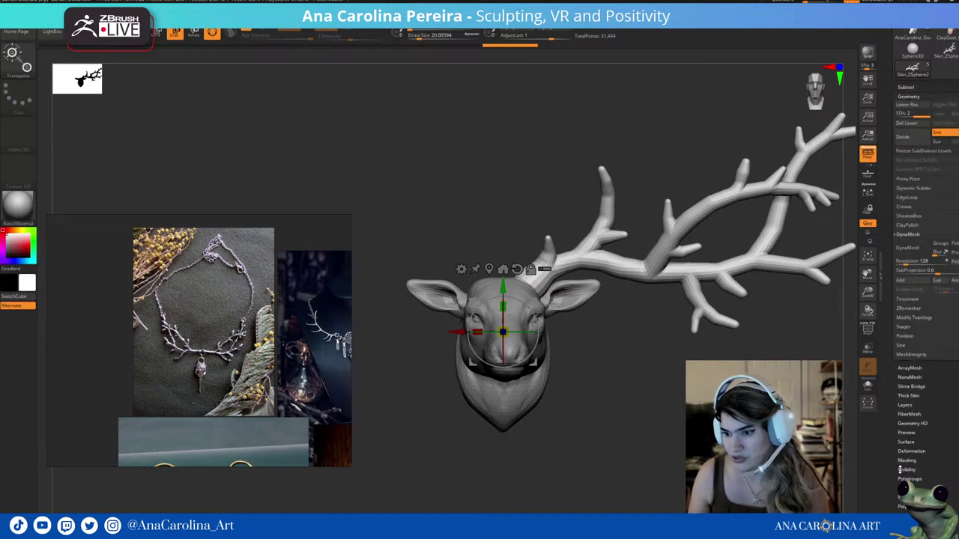
click(923, 319)
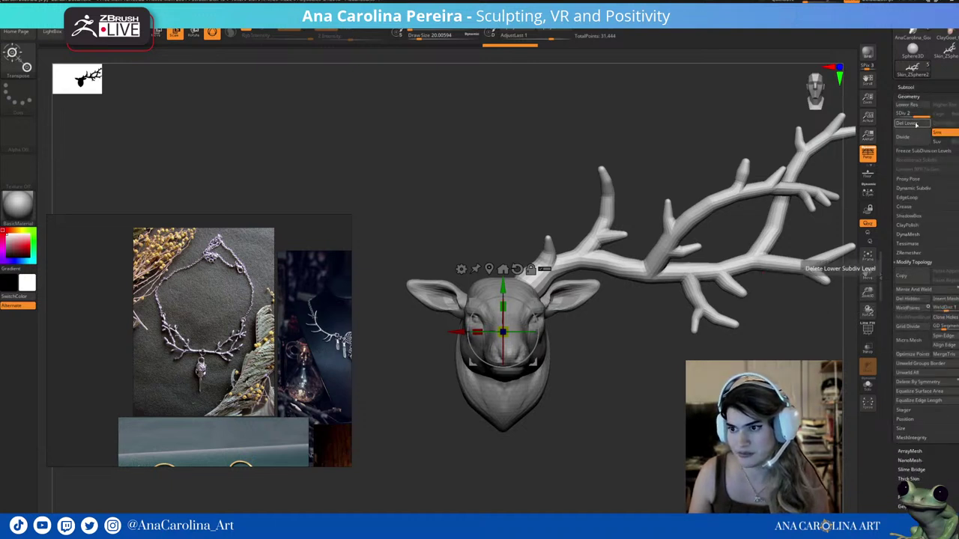
key(shift+d)
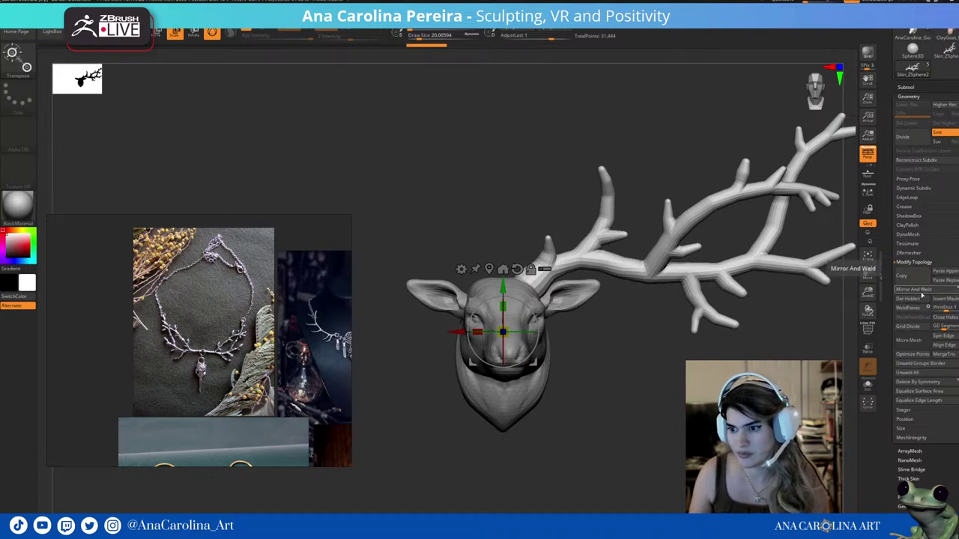
click(914, 289)
scroll(680, 412, down, 5)
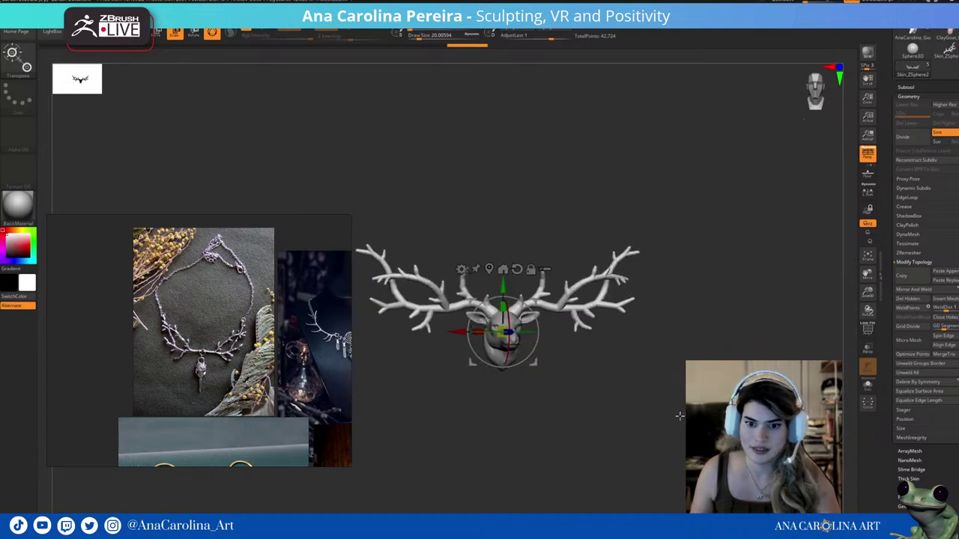
mouse_move(680, 383)
mouse_down()
mouse_move(650, 389)
mouse_move(671, 388)
mouse_up()
scroll(671, 387, up, 1)
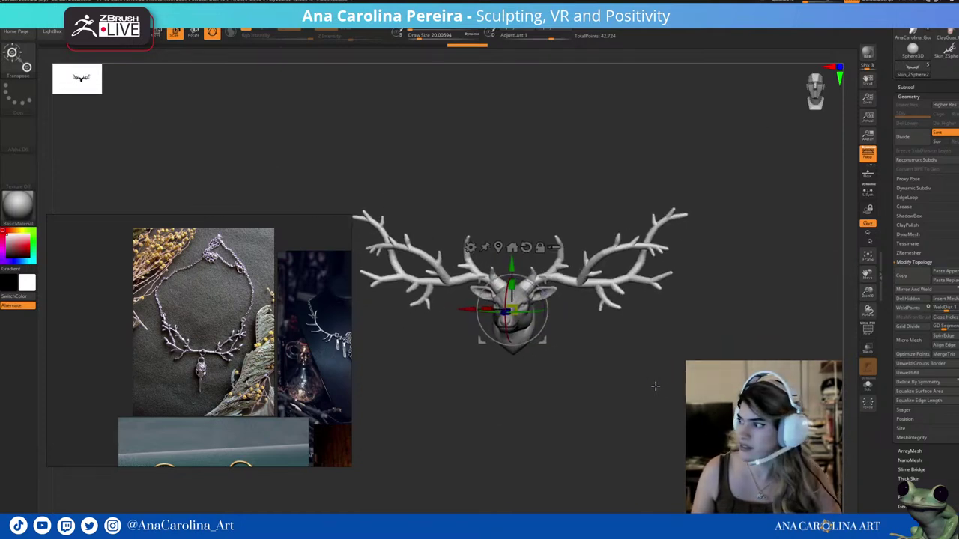
scroll(654, 387, up, 1)
scroll(655, 388, up, 2)
scroll(655, 387, up, 2)
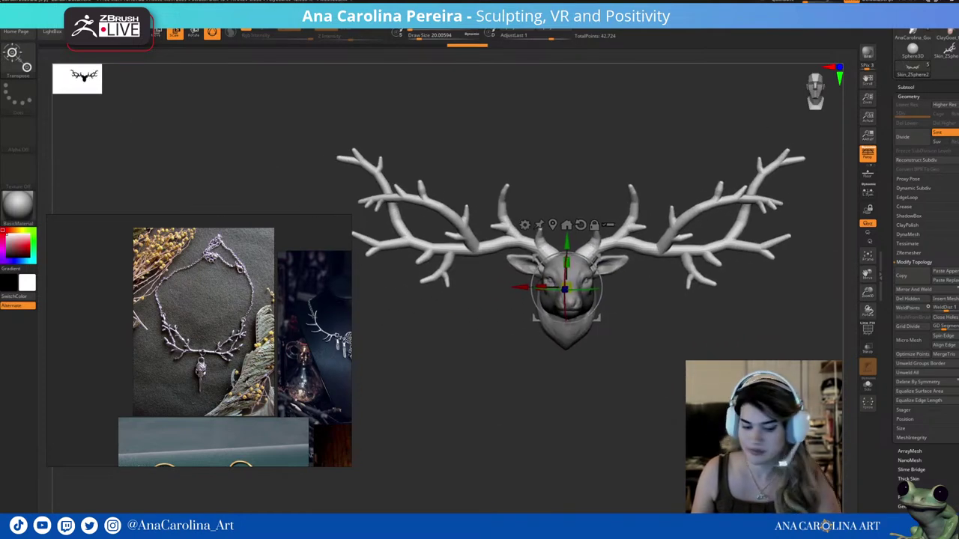
Switch to the Move brush with B, M, V.
key(b)
key(m)
key(v)
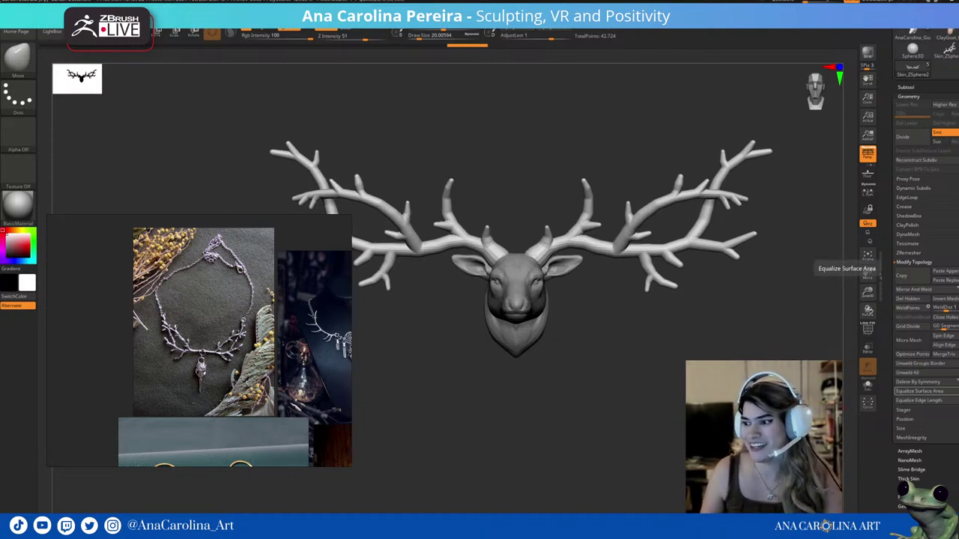
Equalize the antler mesh's surface area and raise the Deformation Polish slider to smooth it.
click(931, 397)
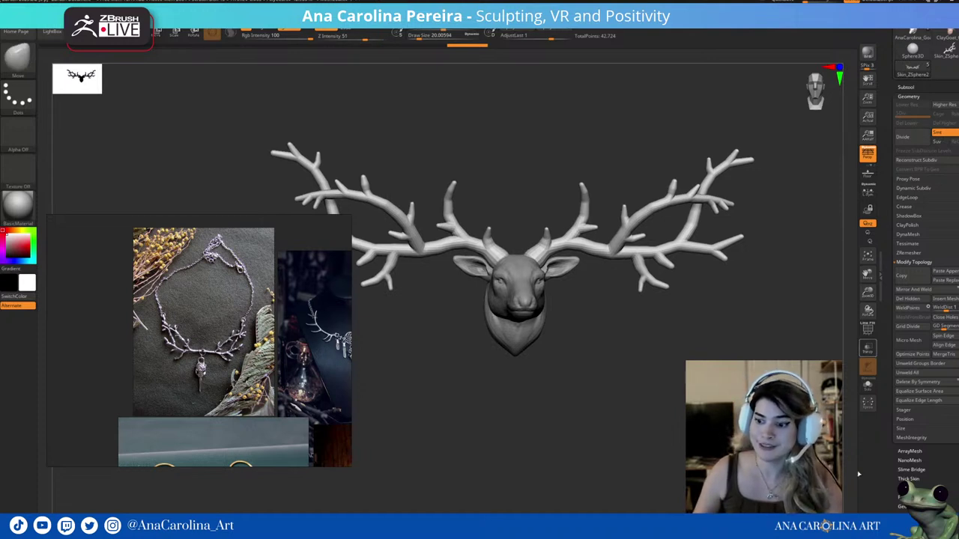
mouse_move(942, 494)
mouse_down()
mouse_move(941, 460)
mouse_move(919, 397)
mouse_up()
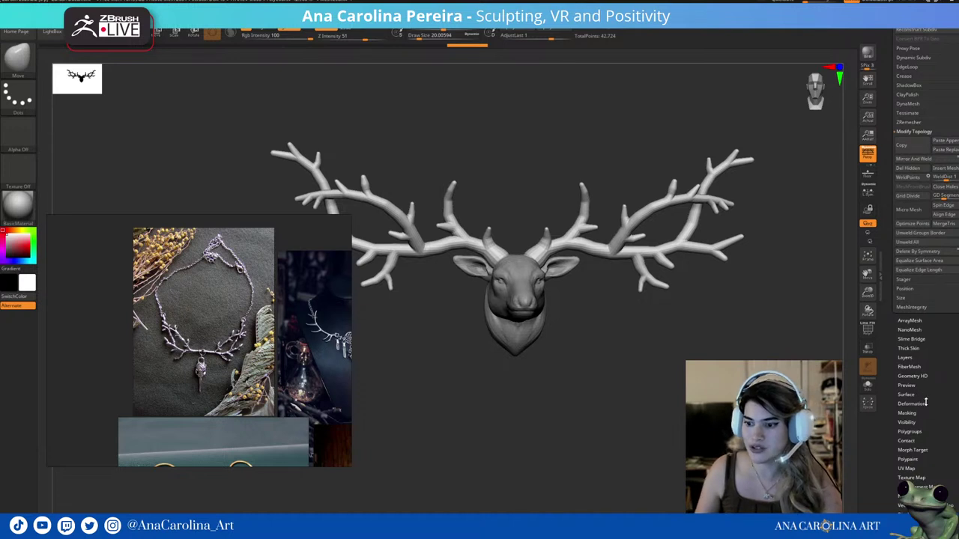
click(926, 403)
click(908, 126)
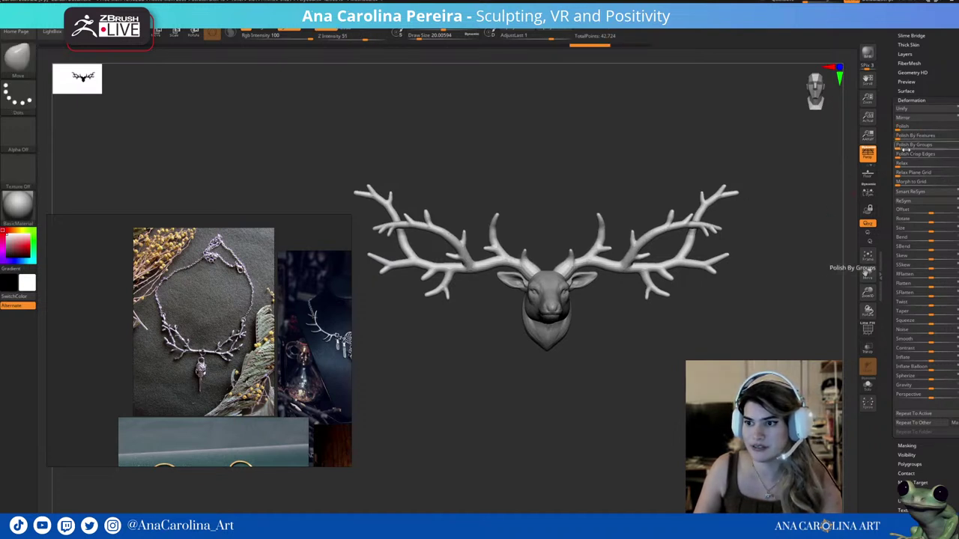
mouse_move(768, 254)
mouse_down()
mouse_move(751, 272)
mouse_move(788, 278)
mouse_move(758, 297)
mouse_move(773, 298)
mouse_move(753, 284)
mouse_move(768, 304)
mouse_move(743, 330)
mouse_up()
Switch to the Pinch brush with B, P, I.
key(b)
key(p)
key(i)
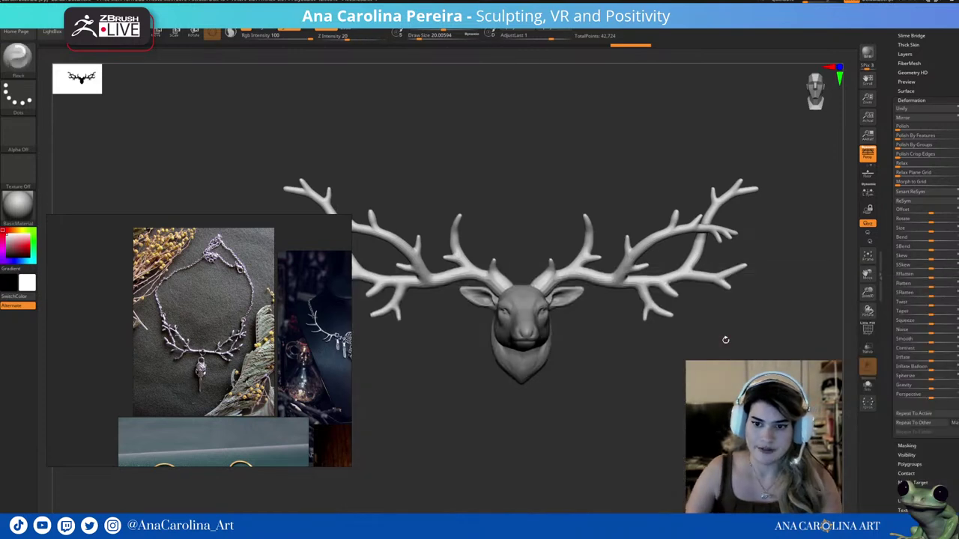
Enlarge the brush and pinch the antler tips thinner and sharper.
key(space)
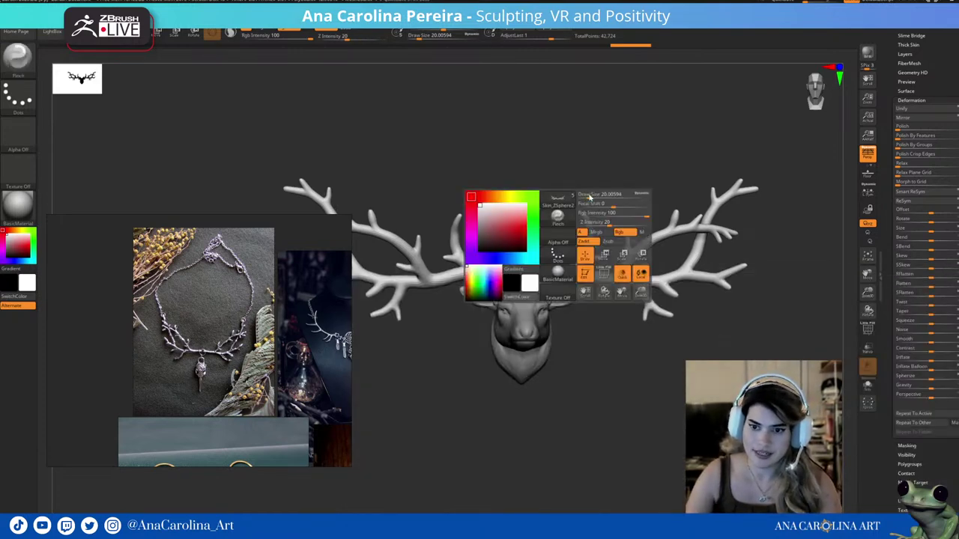
drag(592, 194, 630, 194)
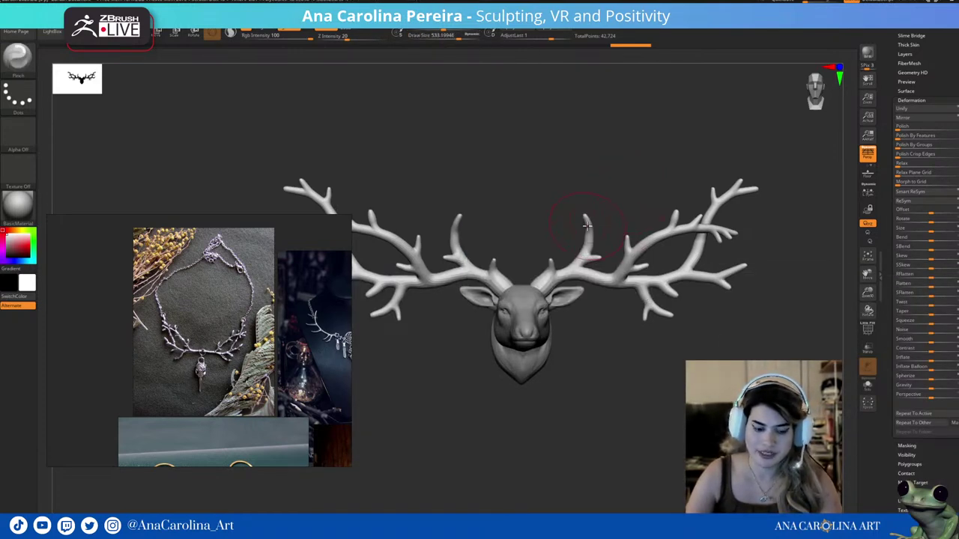
drag(585, 219, 581, 254)
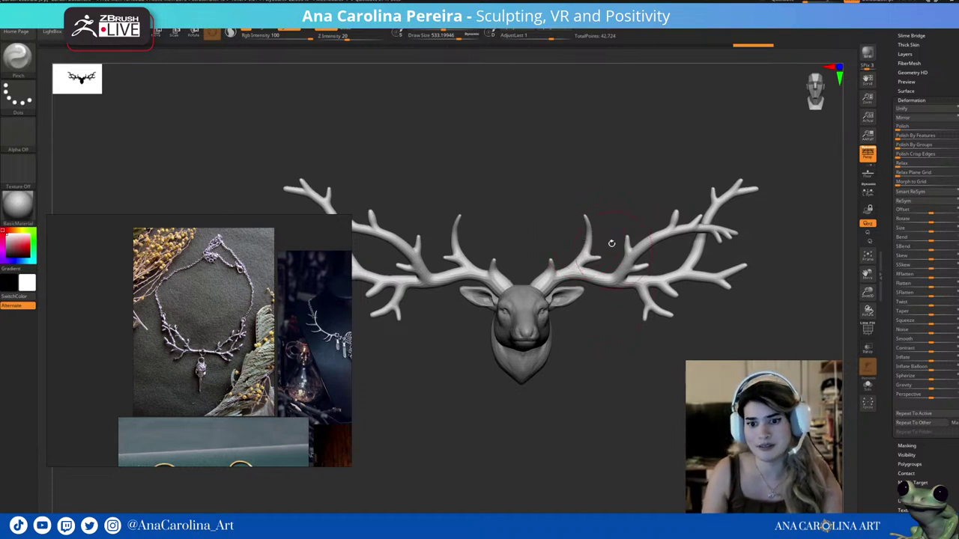
drag(609, 242, 569, 238)
Smooth along the right antler and near its base, resizing the brush as needed.
key(space)
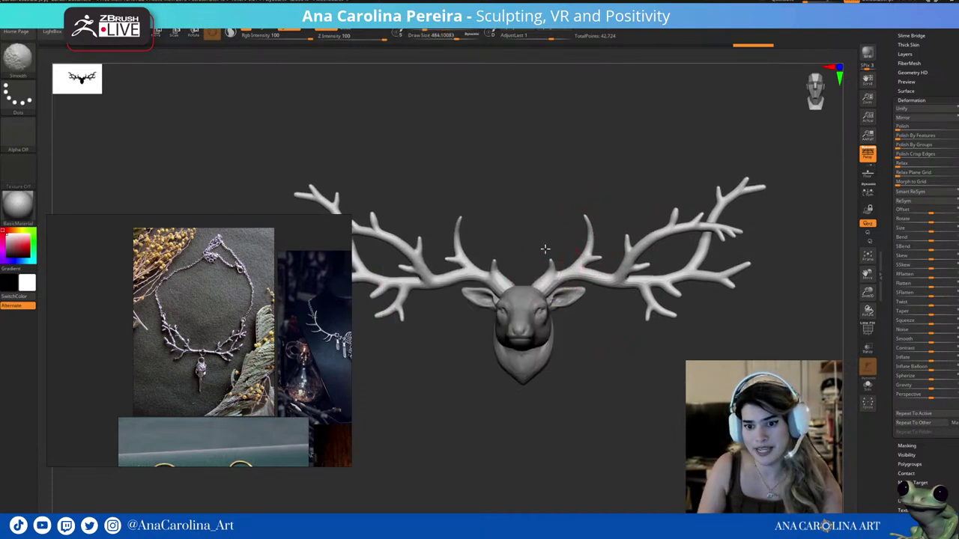
drag(634, 225, 633, 220)
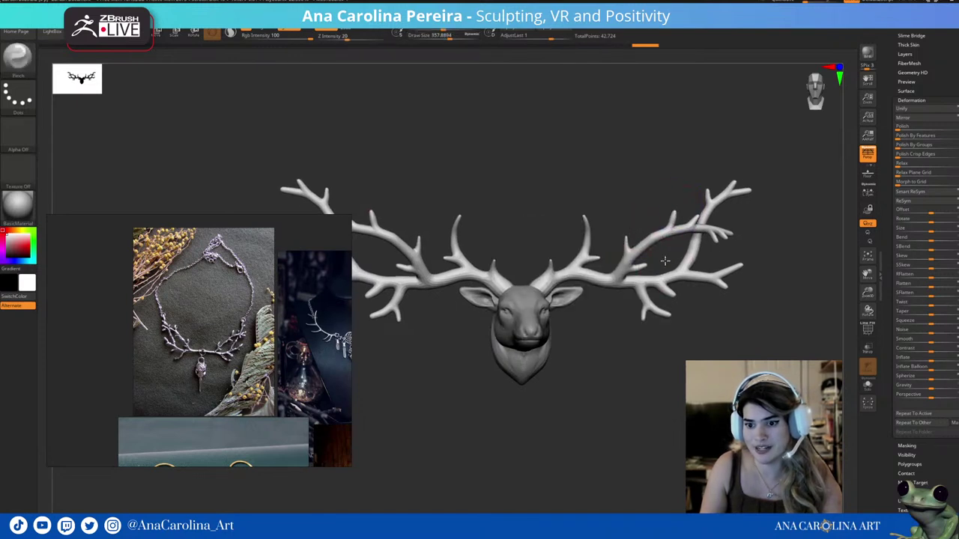
drag(659, 255, 645, 266)
drag(664, 321, 671, 318)
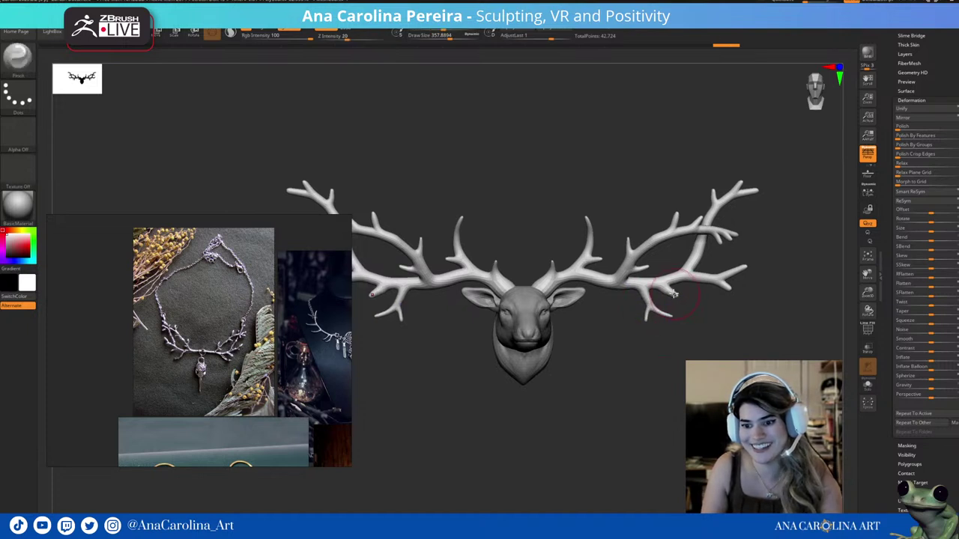
mouse_move(742, 275)
mouse_down()
mouse_move(702, 283)
mouse_move(718, 234)
mouse_move(690, 212)
mouse_up()
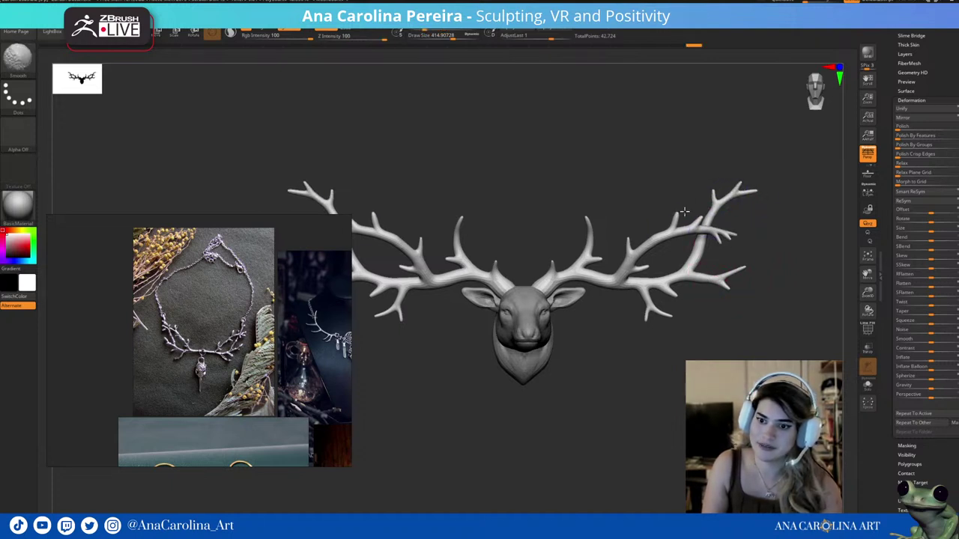
drag(640, 251, 643, 352)
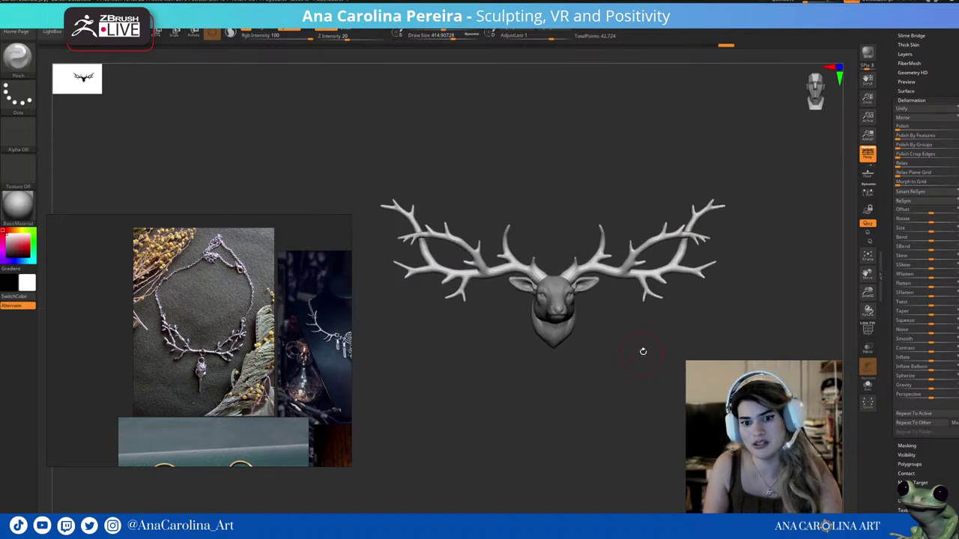
key(space)
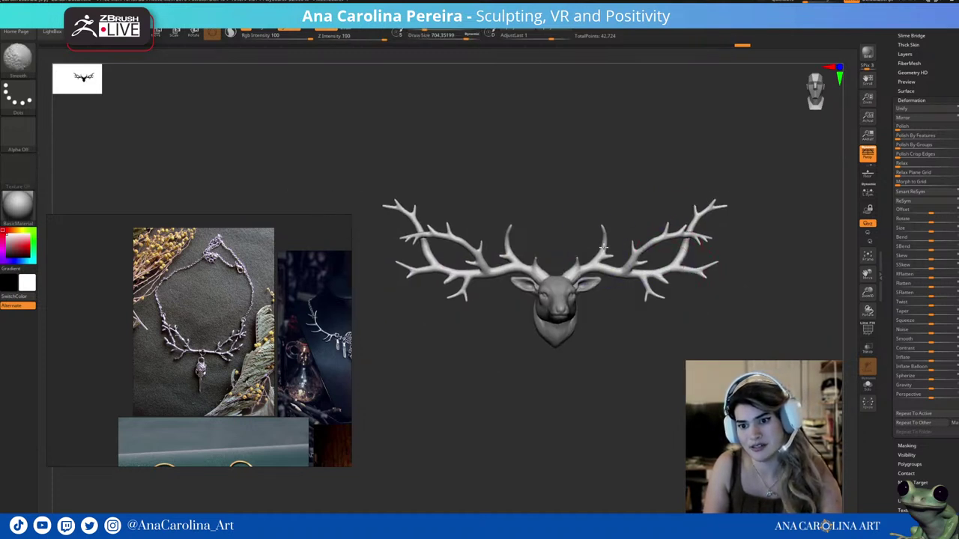
drag(682, 248, 686, 261)
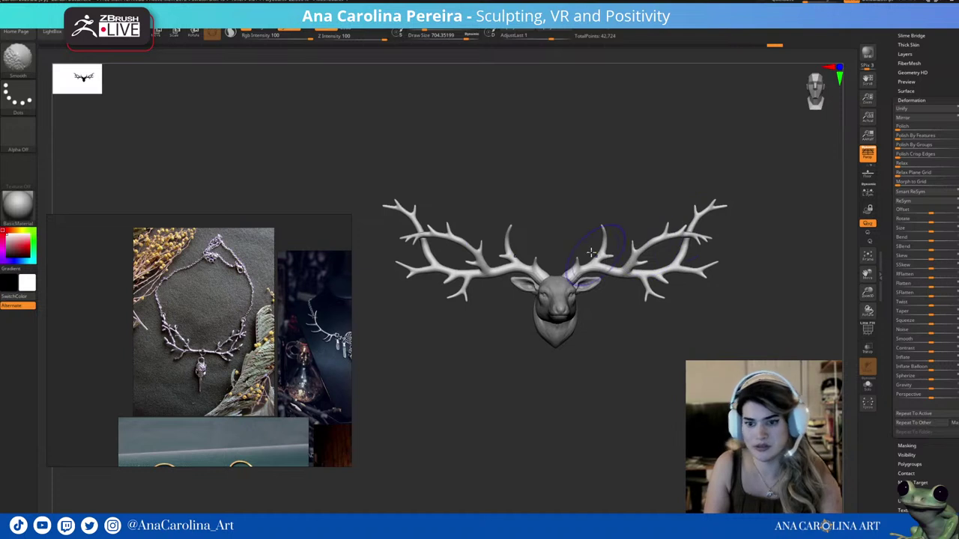
mouse_move(619, 332)
mouse_down()
mouse_move(623, 360)
mouse_move(596, 346)
mouse_up()
drag(552, 409, 604, 385)
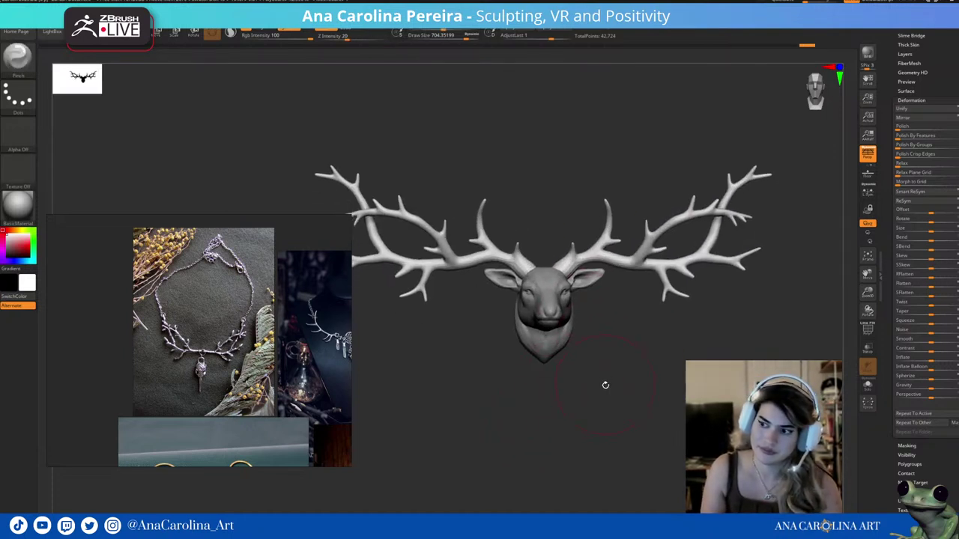
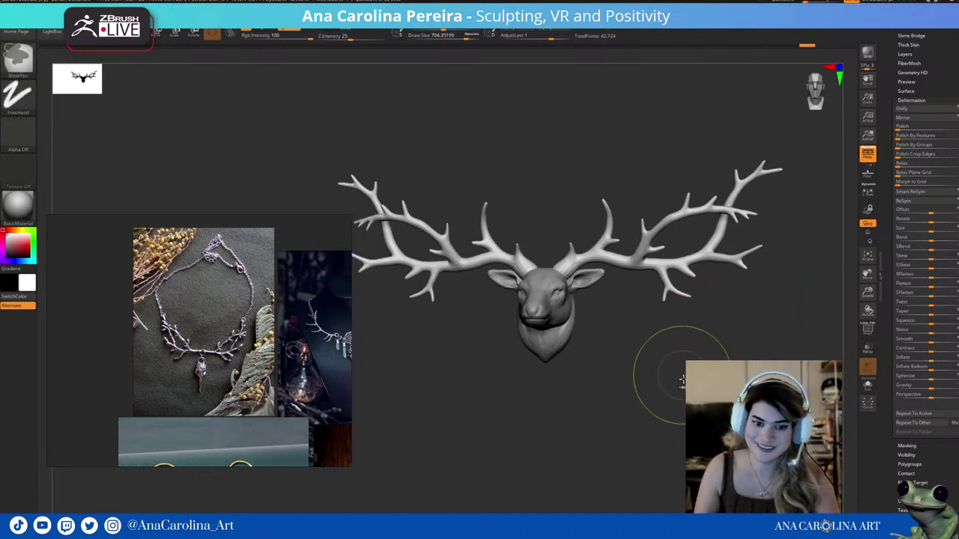
Pull the bottom of the neck mount down into a point with the Move brush.
mouse_move(684, 364)
mouse_down()
mouse_move(641, 377)
mouse_move(653, 343)
mouse_up()
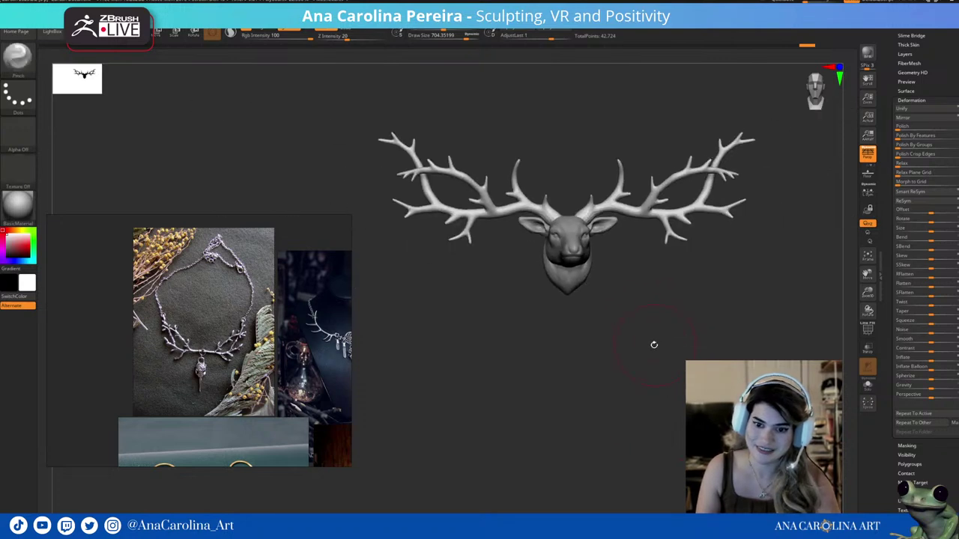
key(space)
alt+drag(599, 250, 621, 270)
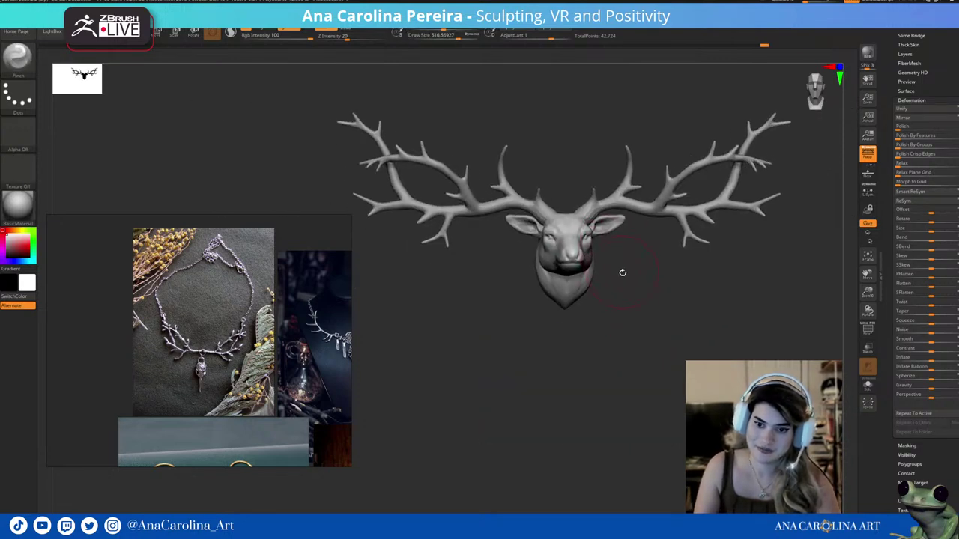
key(b)
key(m)
key(v)
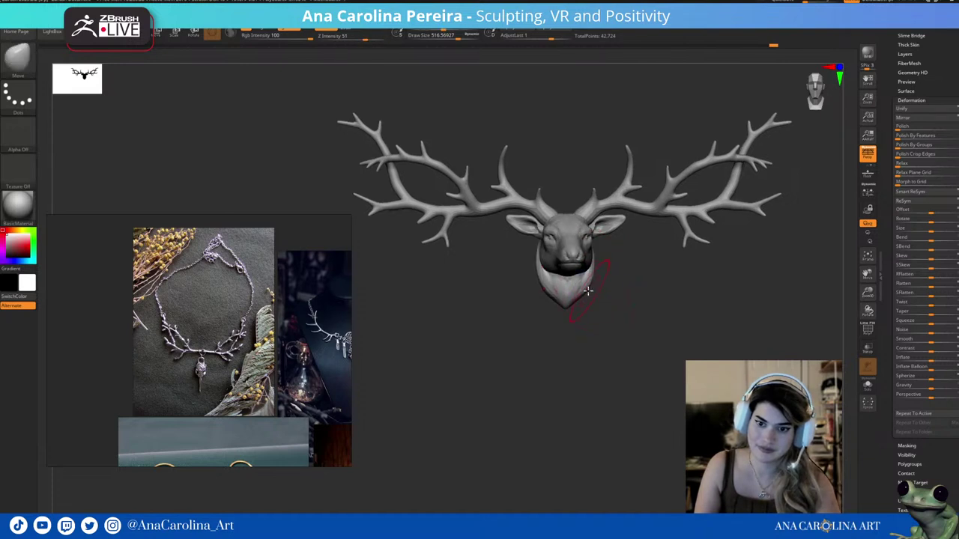
mouse_move(589, 264)
mouse_down()
mouse_move(591, 291)
mouse_move(606, 286)
mouse_move(577, 304)
mouse_up()
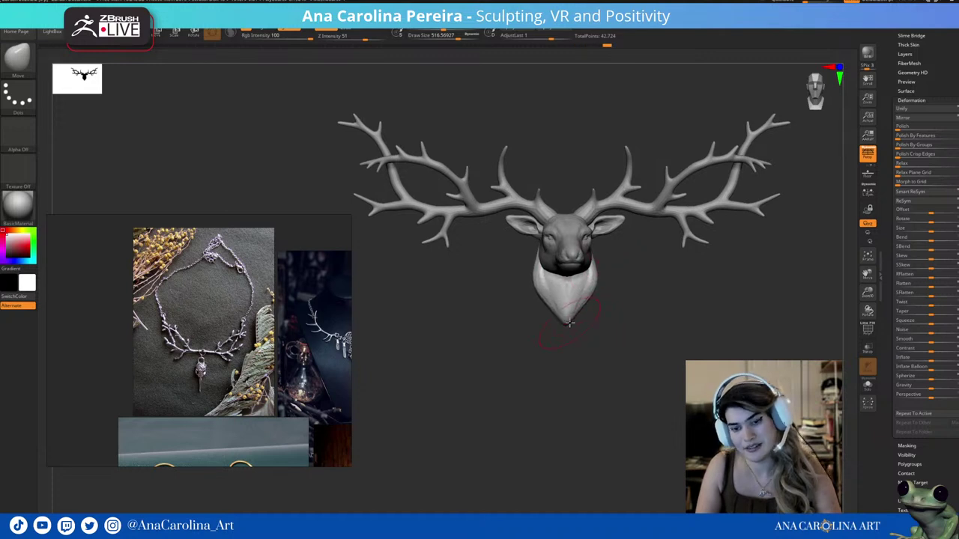
Shrink the brush to about 298, invert the mask to protect the head, and frame the deer.
mouse_move(589, 319)
mouse_down()
mouse_move(659, 360)
mouse_move(632, 359)
mouse_move(640, 359)
mouse_up()
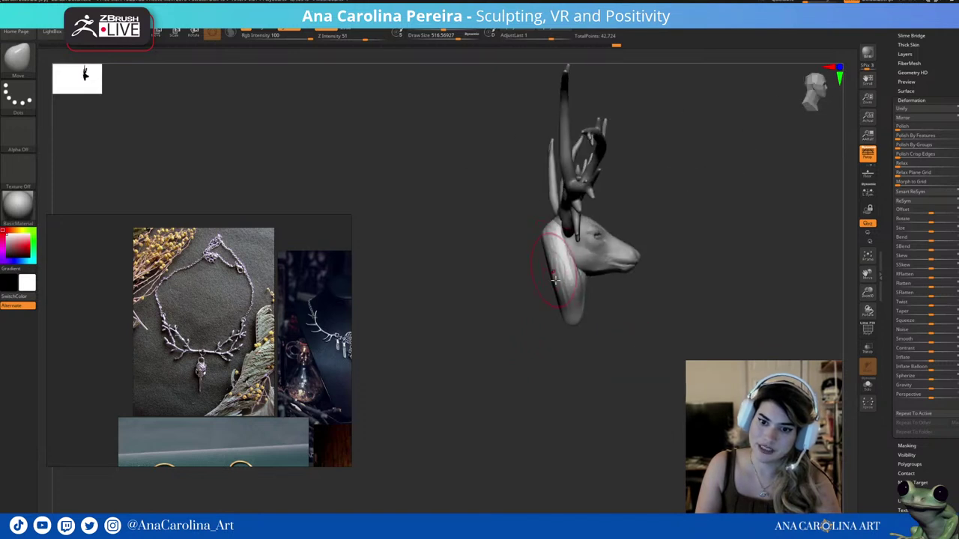
mouse_move(570, 355)
mouse_down()
mouse_move(601, 375)
mouse_move(606, 389)
mouse_move(574, 357)
mouse_move(627, 364)
mouse_move(652, 417)
mouse_move(651, 388)
mouse_up()
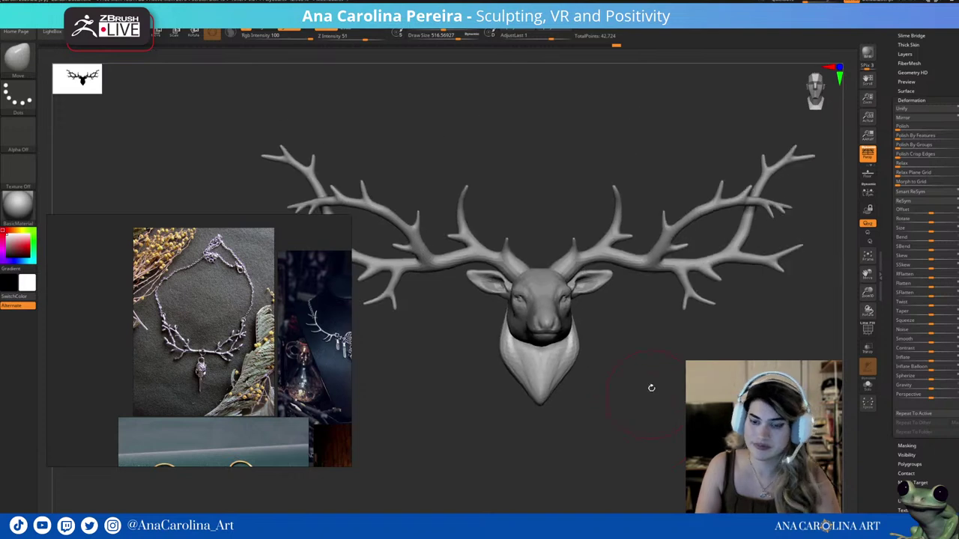
key(bracketleft)
key(bracketleft)
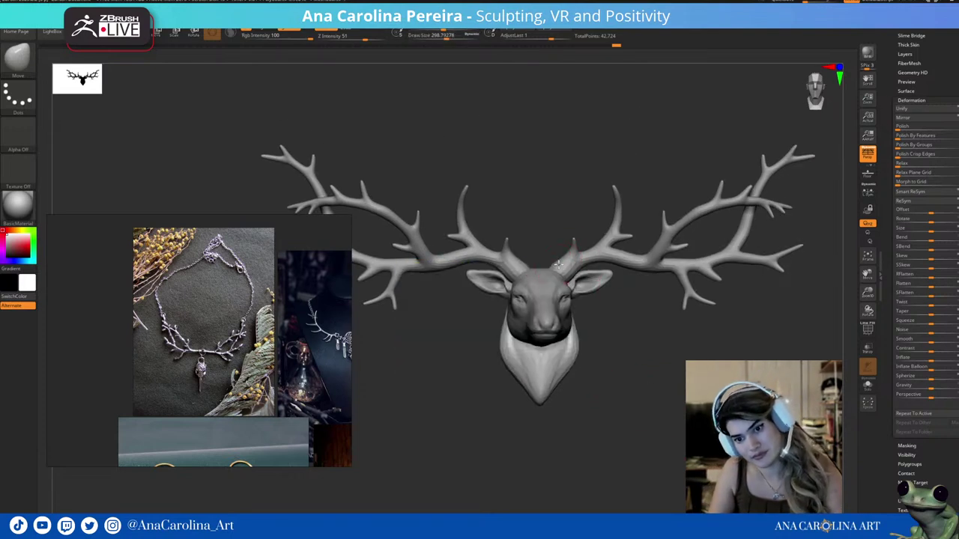
ctrl+click(567, 263)
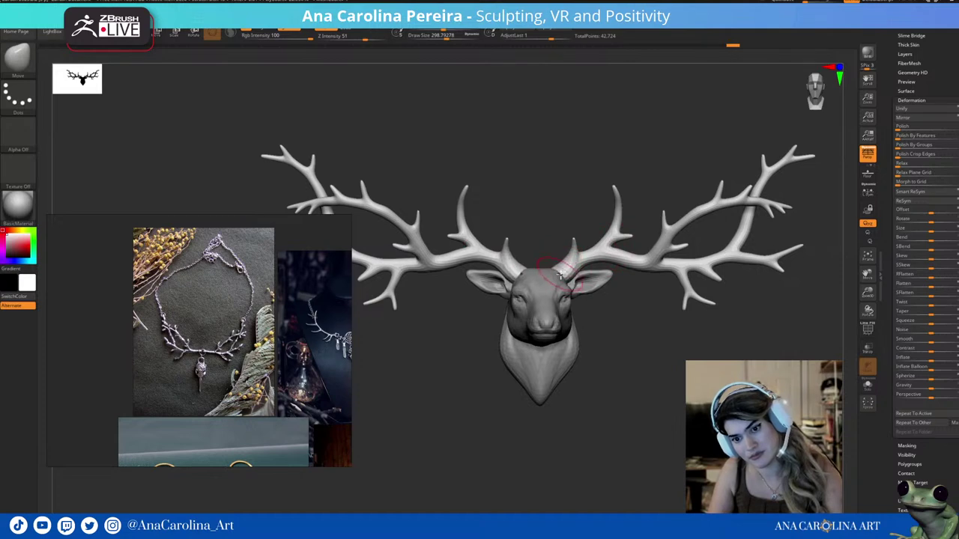
mouse_move(605, 293)
mouse_down()
mouse_move(628, 329)
mouse_move(623, 319)
mouse_move(638, 317)
mouse_move(620, 319)
mouse_move(629, 329)
mouse_move(548, 307)
mouse_move(640, 325)
mouse_move(627, 306)
mouse_up()
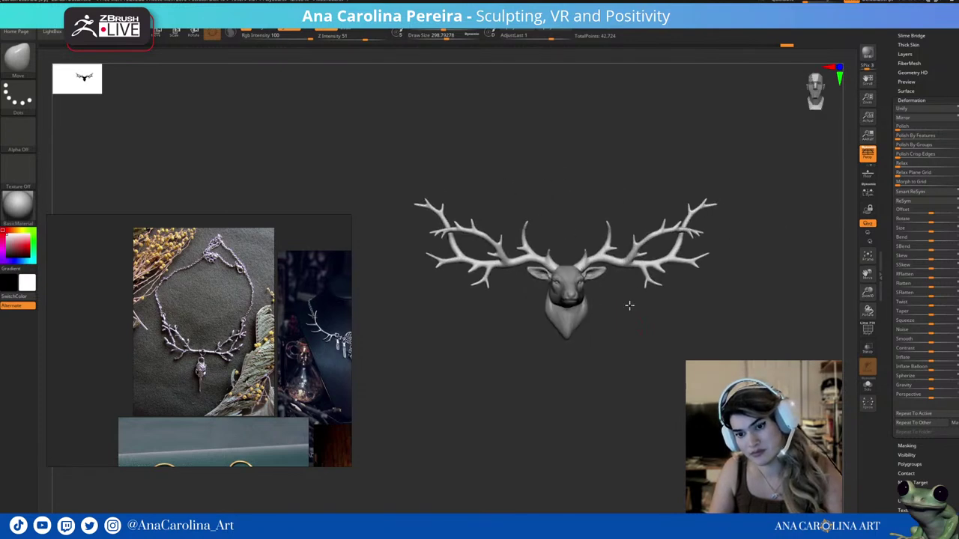
key(f)
Tilt and zoom out to inspect the whole trophy with its lengthened mount.
mouse_move(626, 354)
mouse_down()
mouse_move(604, 344)
mouse_move(603, 323)
mouse_up()
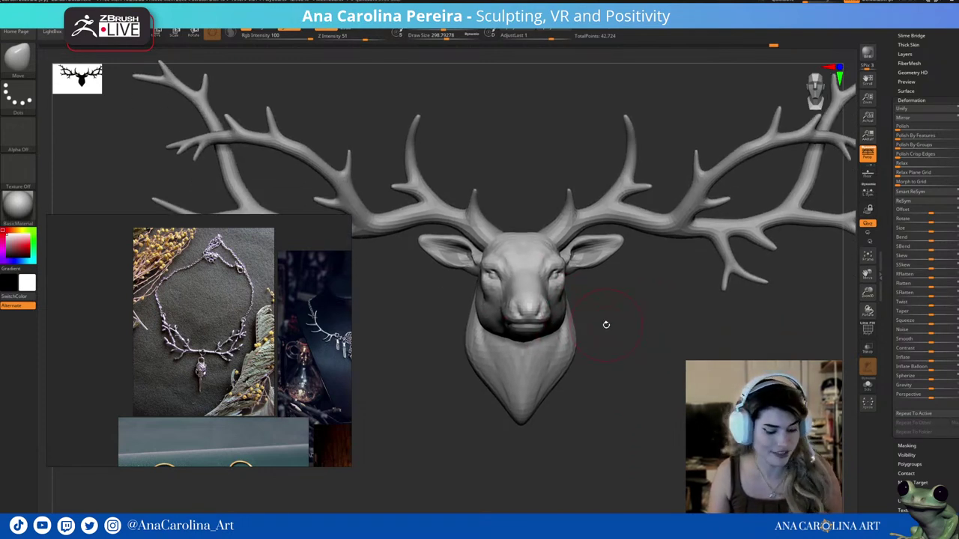
drag(653, 442, 648, 443)
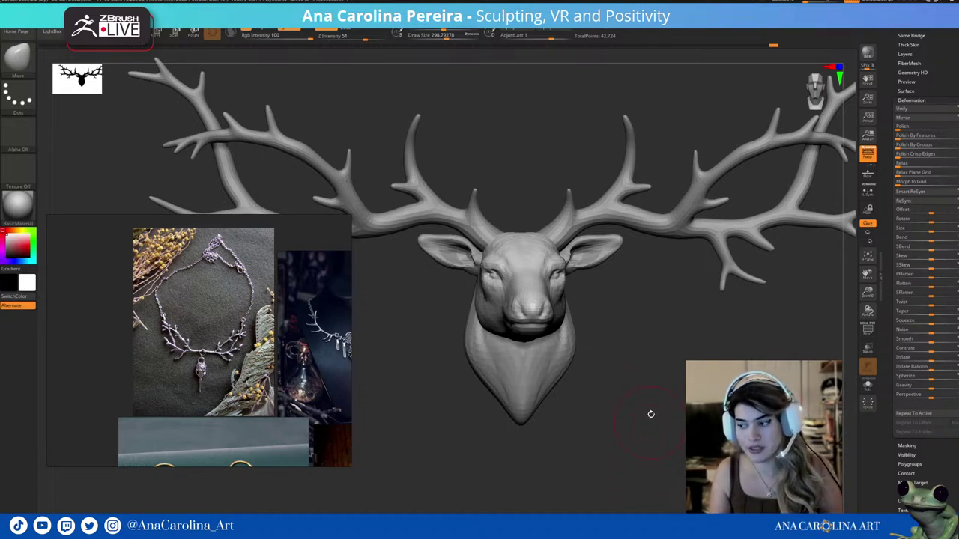
mouse_move(633, 397)
mouse_down()
mouse_move(647, 415)
mouse_move(646, 393)
mouse_move(642, 402)
mouse_move(586, 381)
mouse_move(591, 359)
mouse_move(598, 369)
mouse_up()
key(b)
key(s)
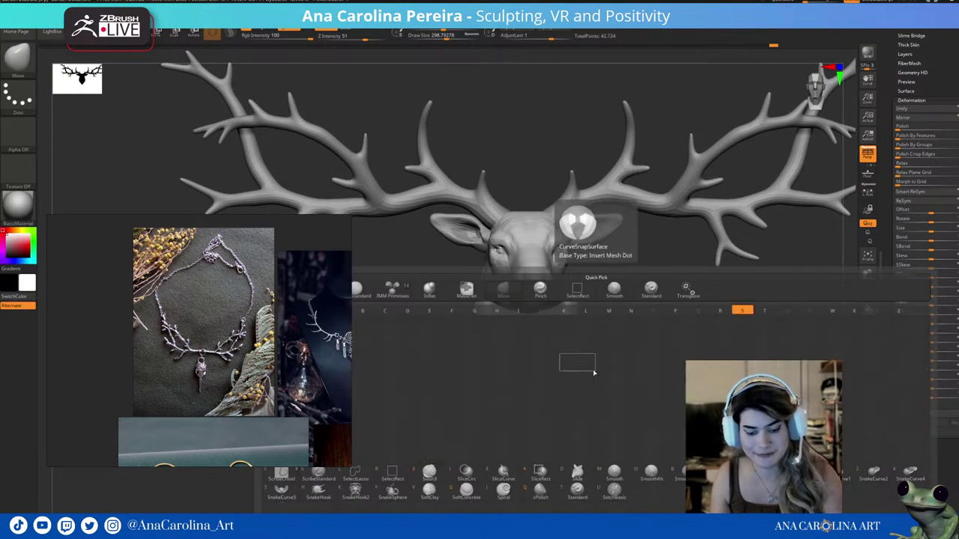
key(h)
key(space)
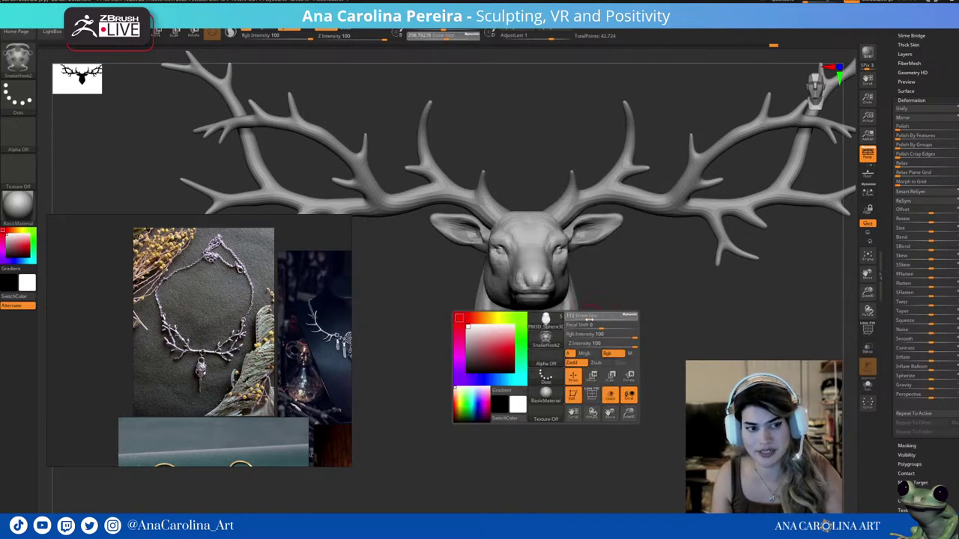
ctrl+click(569, 332)
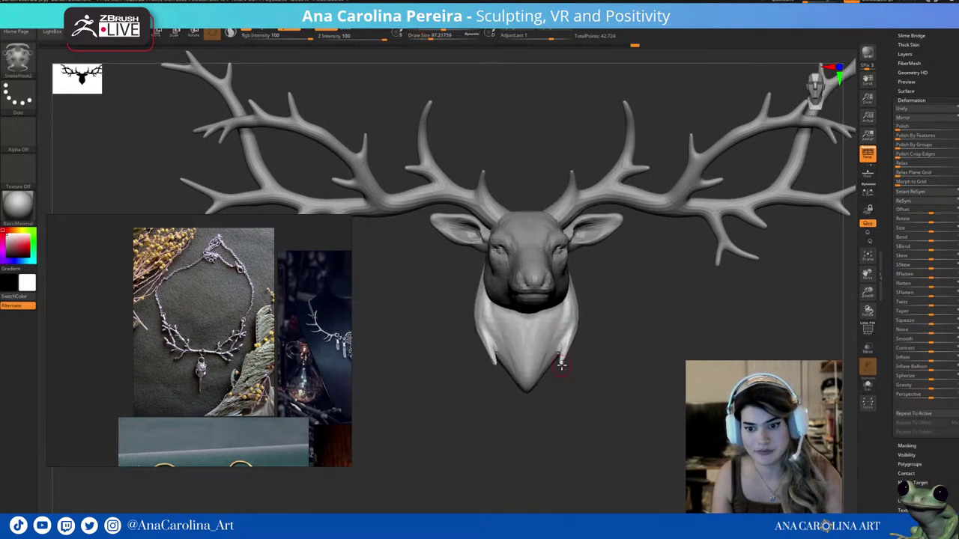
mouse_move(553, 366)
mouse_down()
mouse_move(533, 380)
mouse_move(537, 424)
mouse_move(522, 432)
mouse_up()
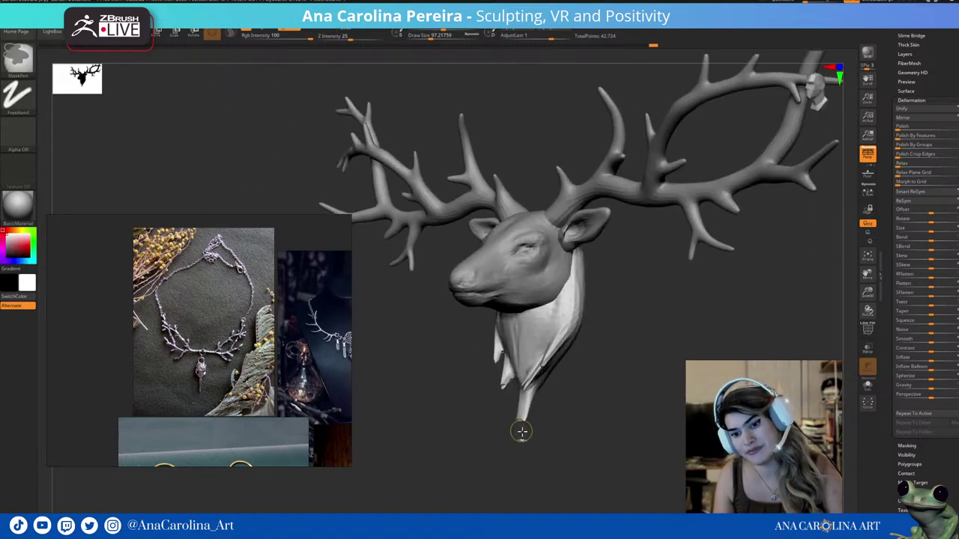
key(ctrl+z)
key(ctrl+z)
key(ctrl+z)
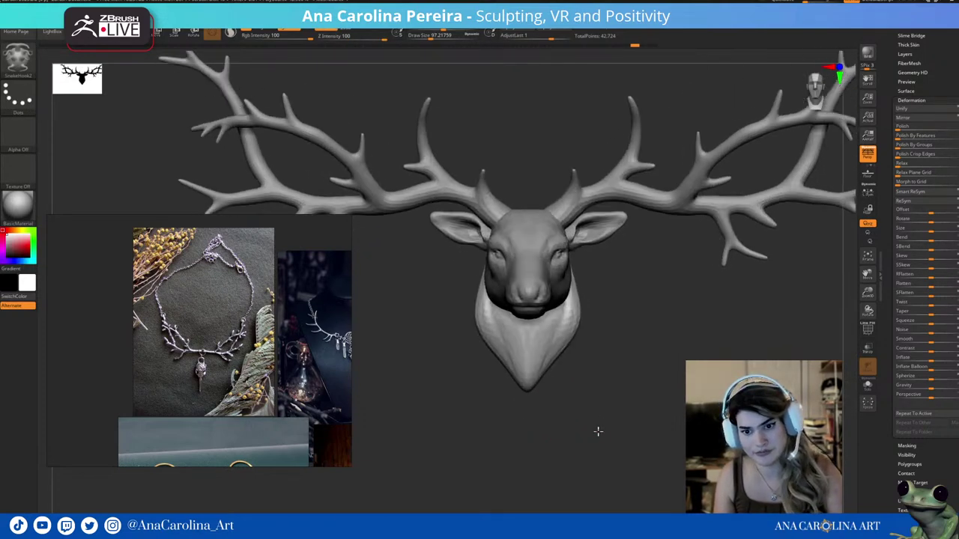
mouse_move(598, 431)
alt+mouse_down()
mouse_move(595, 413)
mouse_move(617, 406)
mouse_move(595, 407)
mouse_move(552, 325)
mouse_move(574, 407)
alt+mouse_up()
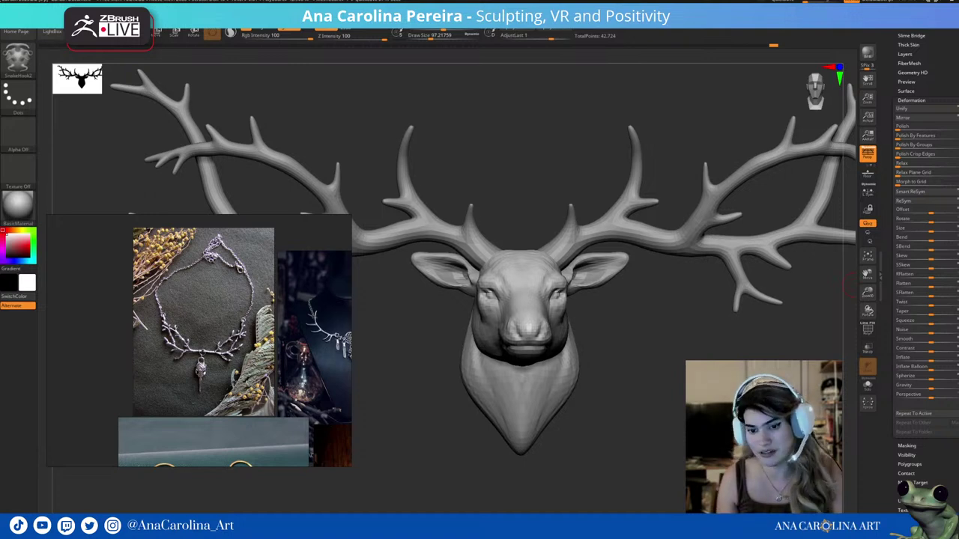
Switch to ClayBuildup, then mask and clear the mask on the neck mount area.
mouse_move(647, 389)
mouse_down()
mouse_move(655, 411)
mouse_move(670, 407)
mouse_move(664, 427)
mouse_move(646, 392)
mouse_up()
key(b)
key(c)
key(b)
right_click(663, 411)
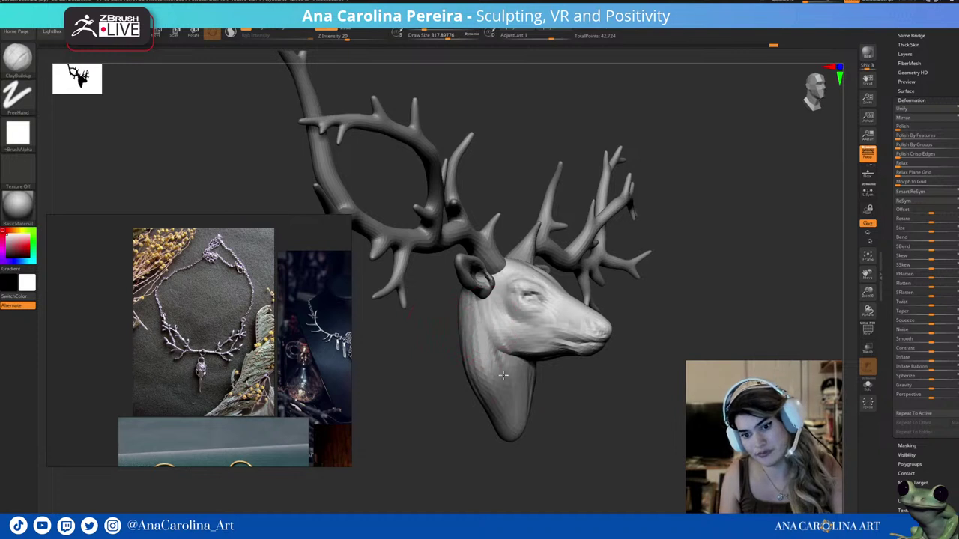
ctrl+drag(492, 358, 491, 367)
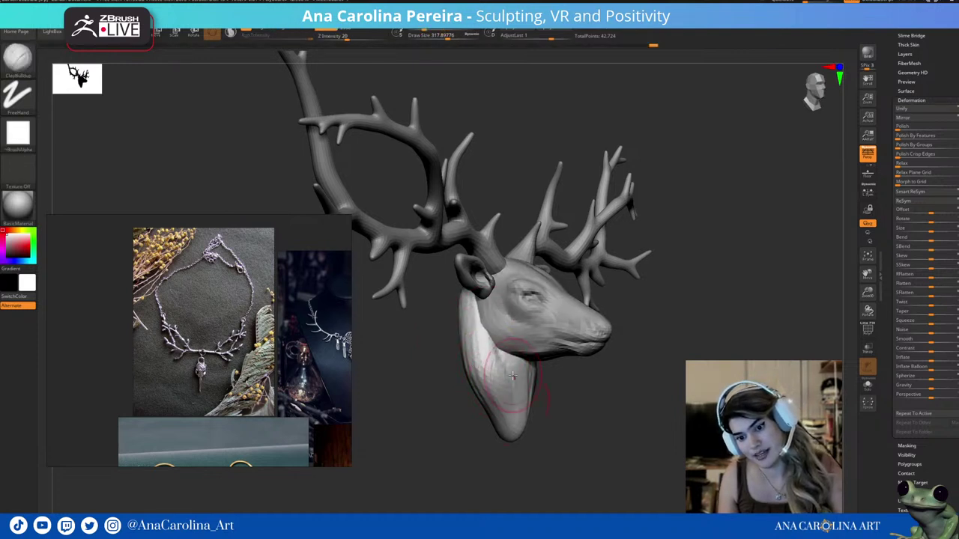
shift+drag(524, 417, 578, 367)
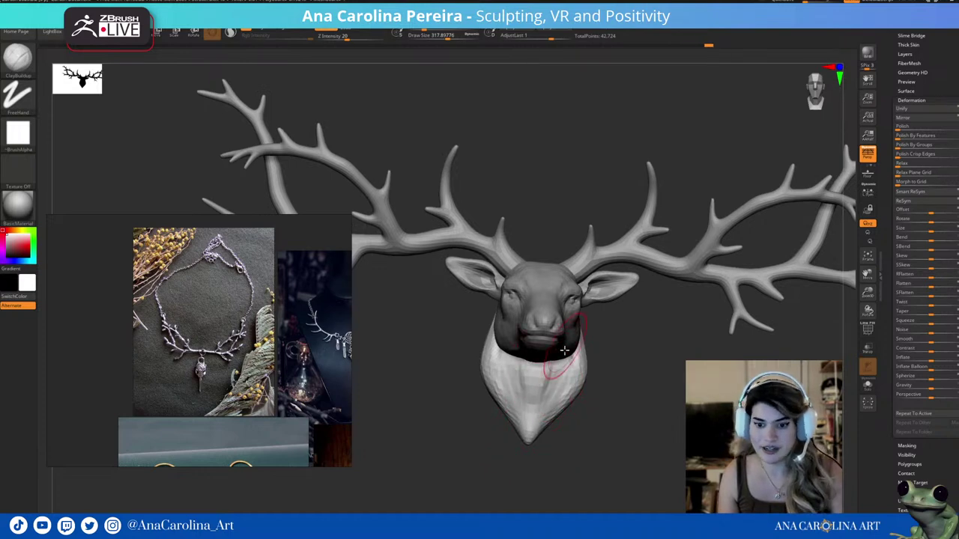
mouse_move(548, 352)
ctrl+mouse_down()
mouse_move(557, 437)
mouse_move(560, 424)
mouse_move(603, 453)
mouse_move(599, 441)
mouse_move(592, 445)
mouse_move(608, 458)
mouse_move(602, 364)
ctrl+mouse_up()
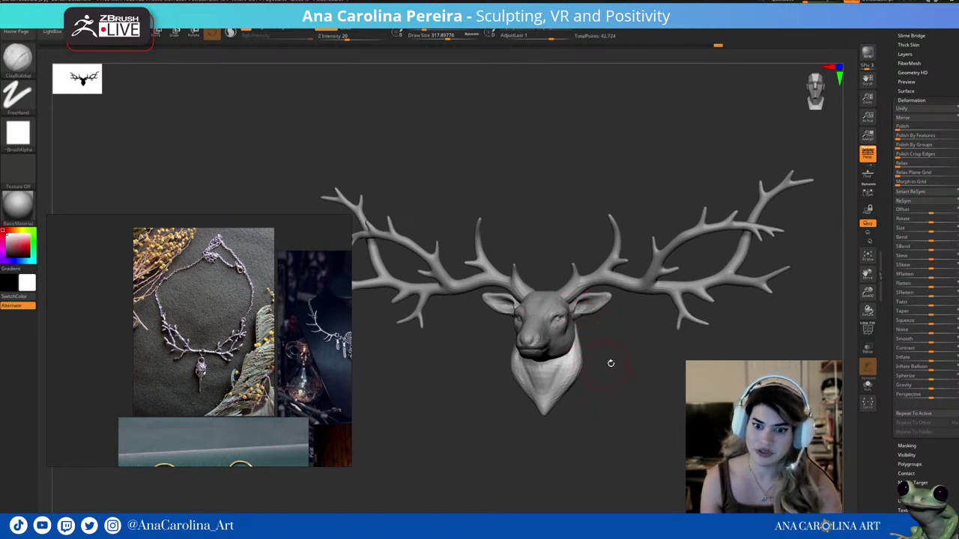
Smooth the cheek below the ear from a close three-quarter view.
drag(611, 363, 619, 450)
key(space)
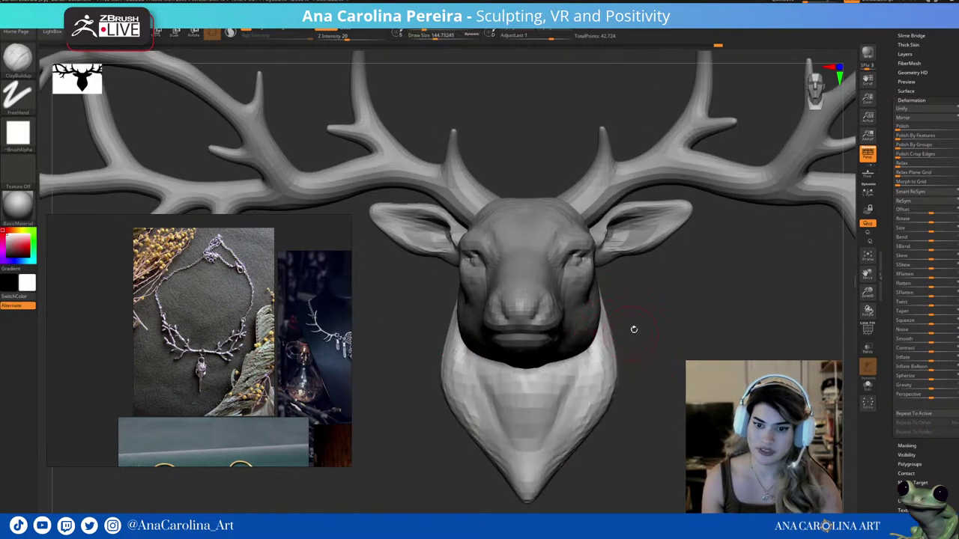
mouse_move(634, 329)
mouse_down()
mouse_move(642, 332)
mouse_move(626, 324)
mouse_up()
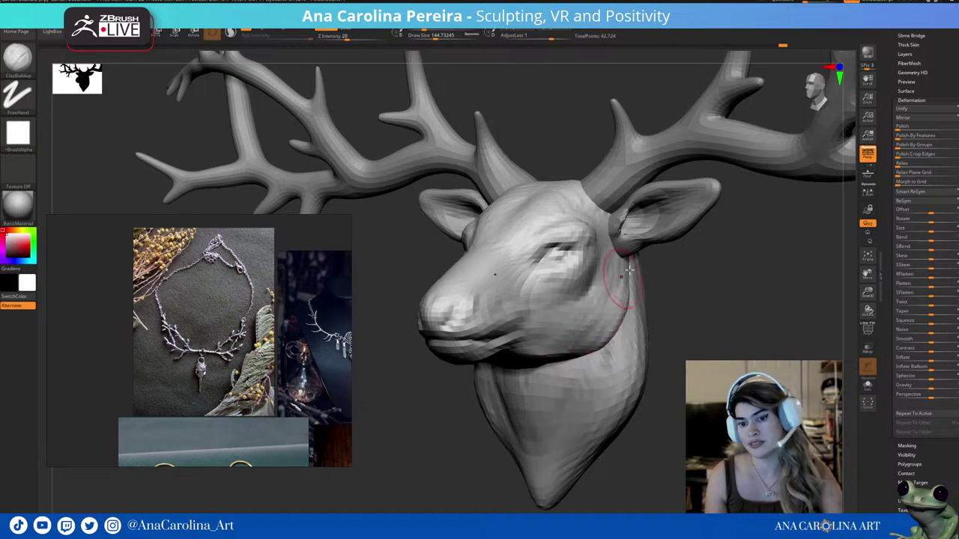
shift+drag(630, 270, 621, 299)
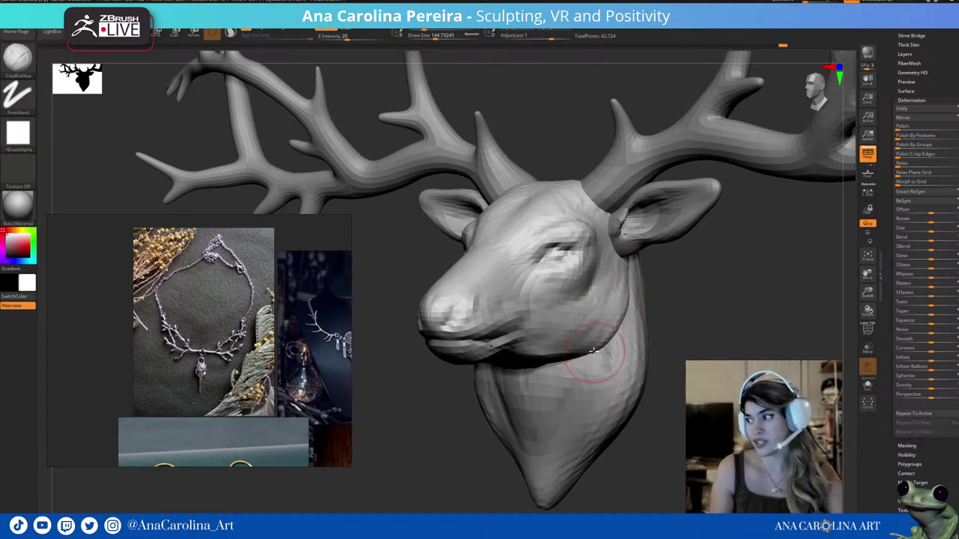
mouse_move(704, 327)
mouse_down()
mouse_move(745, 360)
mouse_move(691, 339)
mouse_up()
drag(691, 340, 670, 338)
Switch to the SnakeHook brush and scroll the Tool palette up.
key(b)
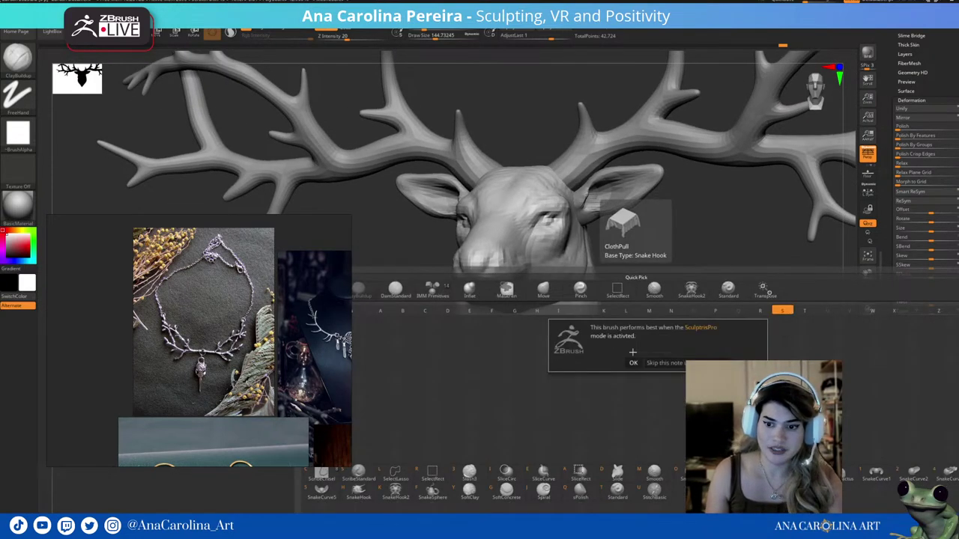
key(h)
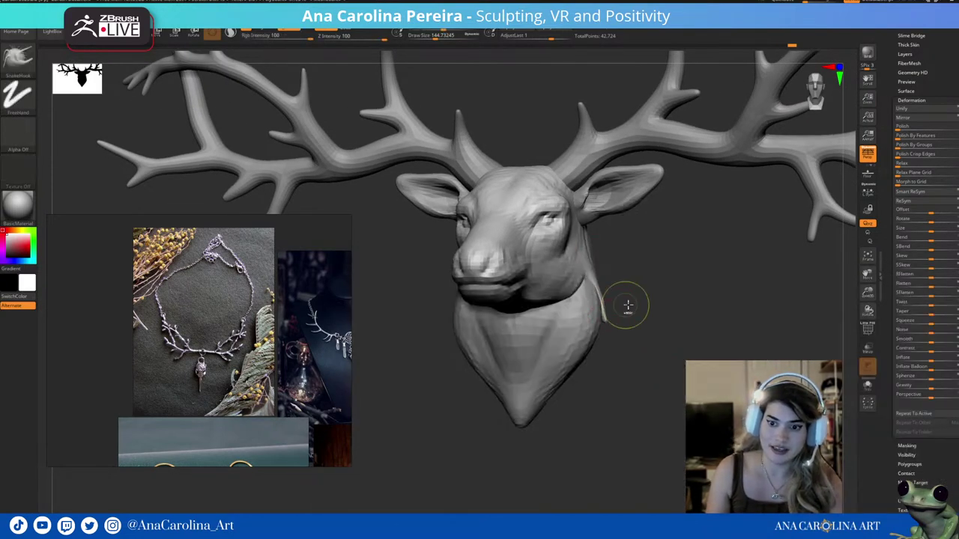
drag(625, 306, 648, 317)
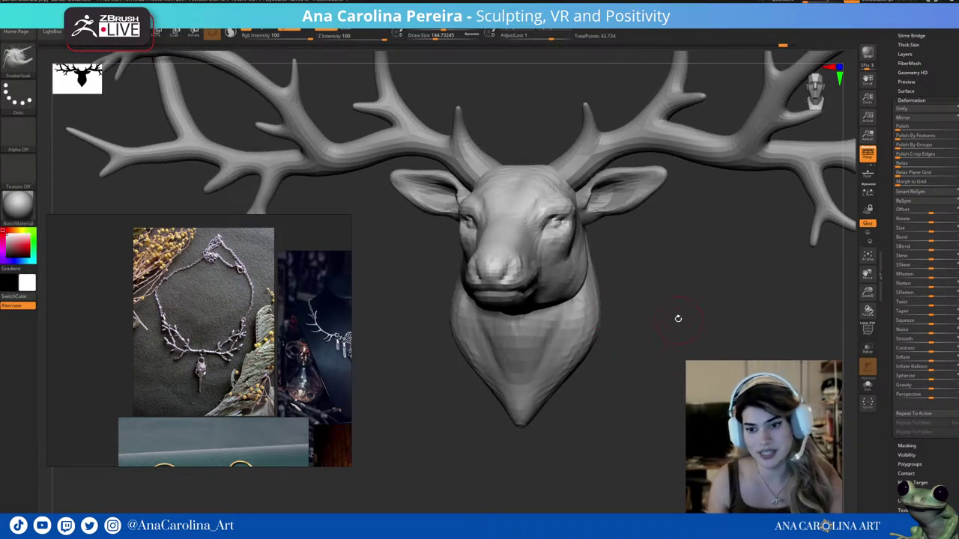
drag(678, 319, 687, 350)
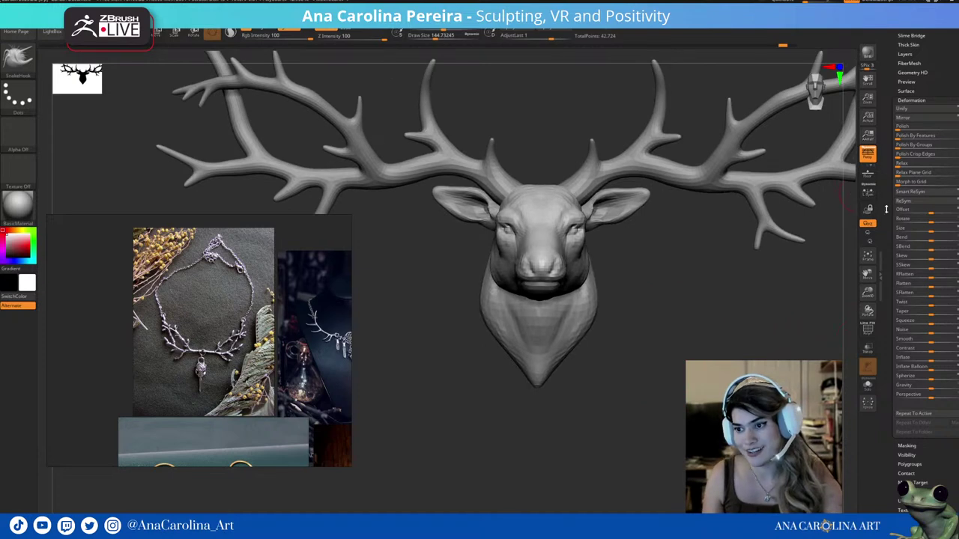
scroll(886, 209, up, 5)
Insert sphere eyeballs into both eye sockets with the IMM Primitives brush.
click(908, 220)
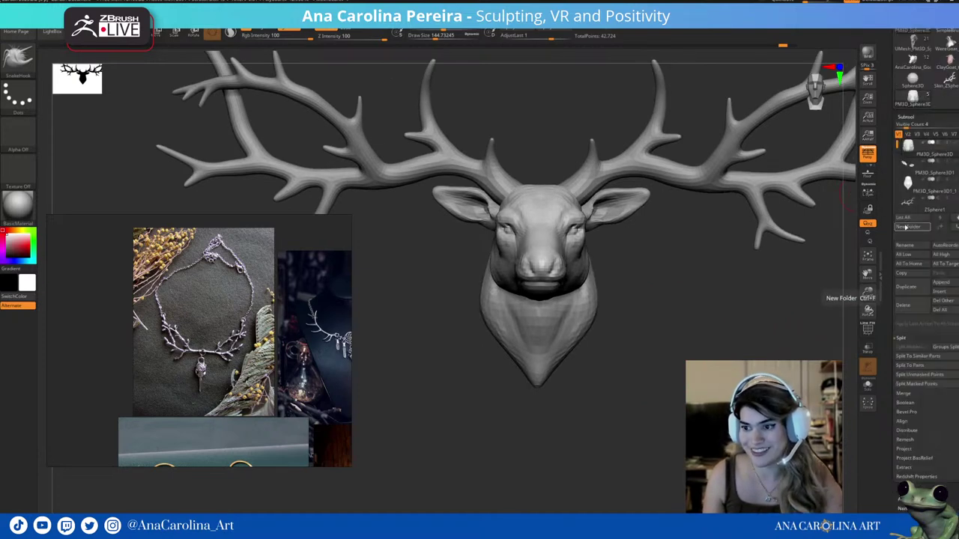
drag(817, 298, 737, 397)
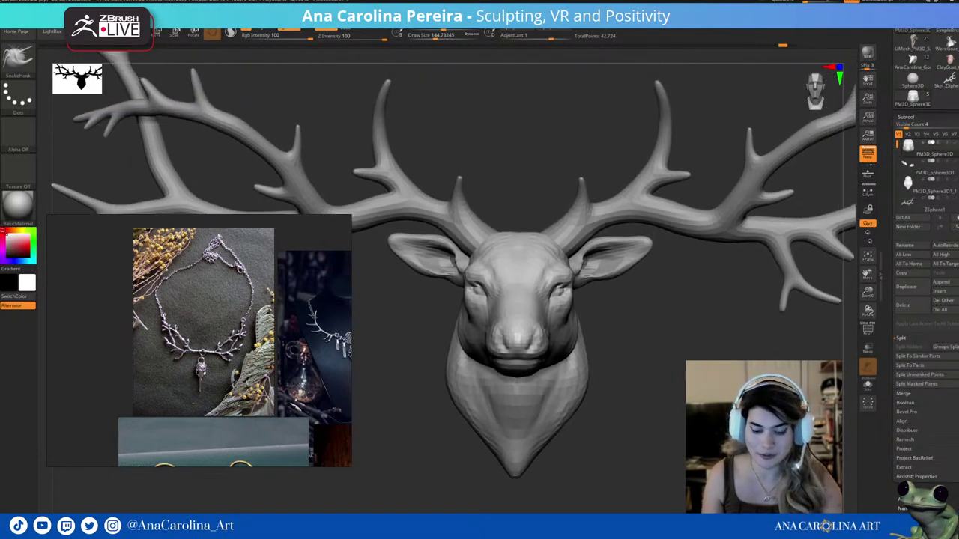
key(b)
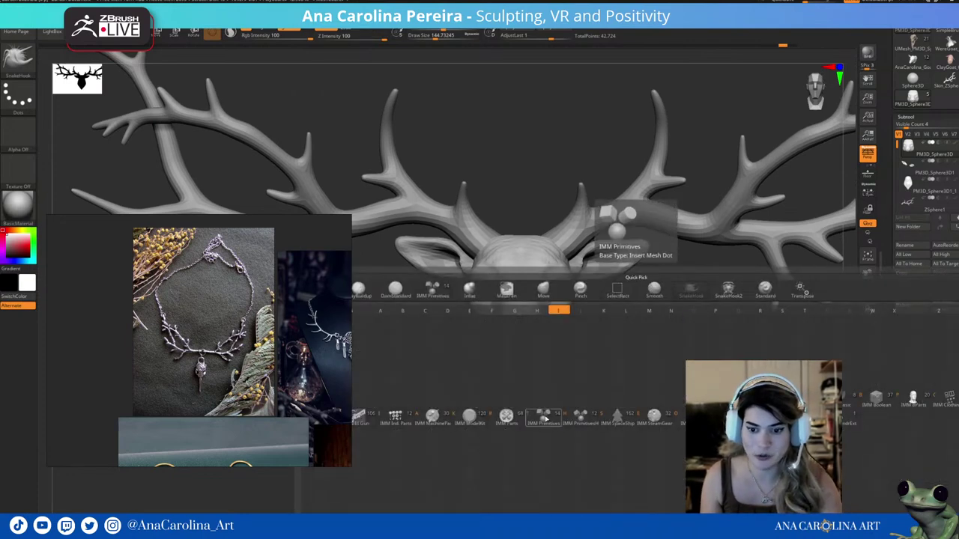
click(543, 414)
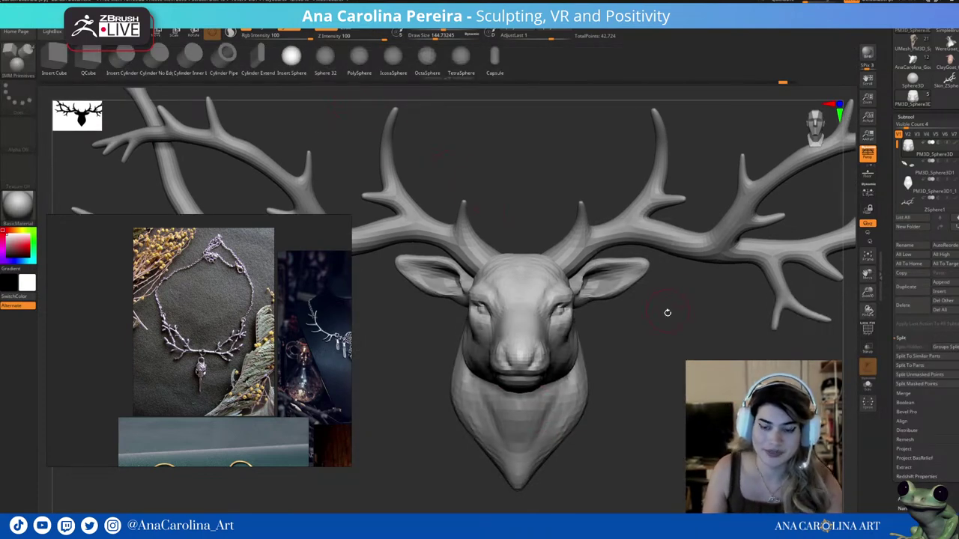
scroll(666, 312, up, 3)
scroll(634, 377, up, 2)
mouse_move(549, 298)
mouse_down()
mouse_move(554, 317)
mouse_move(570, 292)
mouse_move(595, 319)
mouse_move(599, 337)
mouse_move(524, 292)
mouse_up()
Scale the eyeballs up slightly with the transform gizmo so they fit the sockets.
key(w)
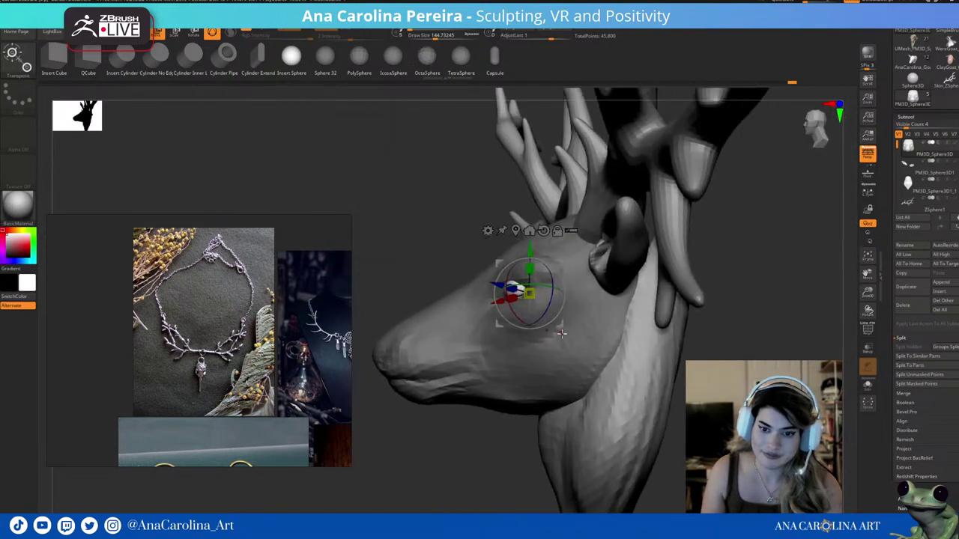
drag(488, 229, 526, 241)
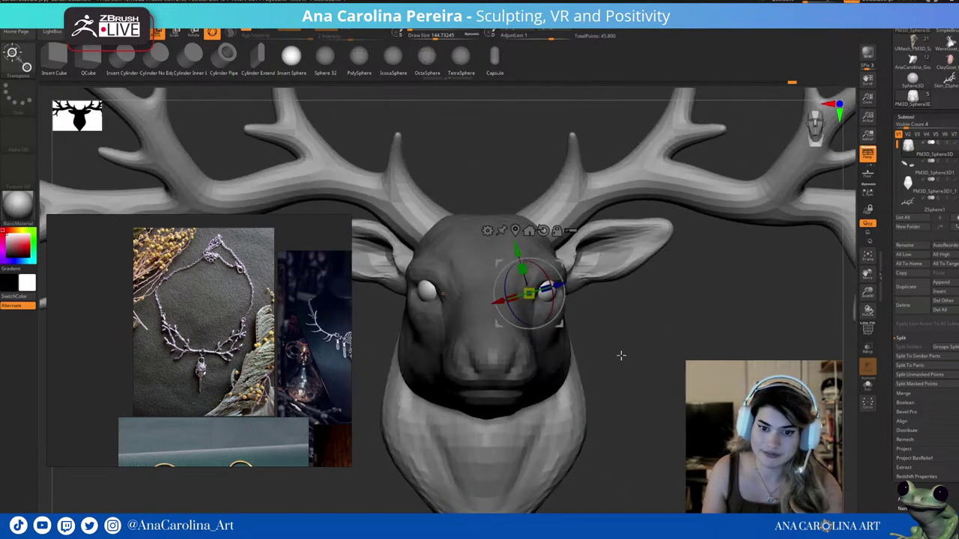
drag(621, 355, 584, 346)
drag(529, 293, 532, 297)
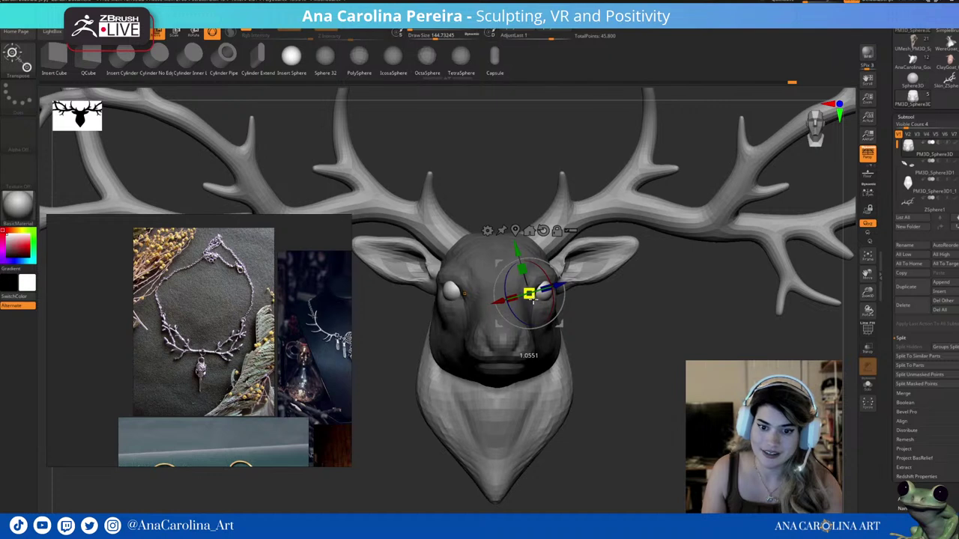
drag(600, 341, 588, 290)
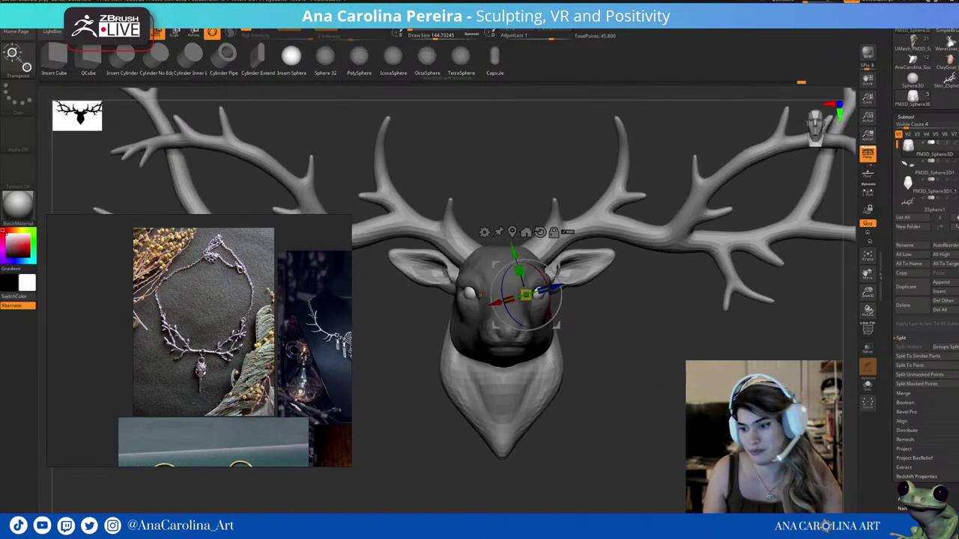
Split the eyeballs into their own subtool with Split Masked Points, then reselect the head.
click(920, 375)
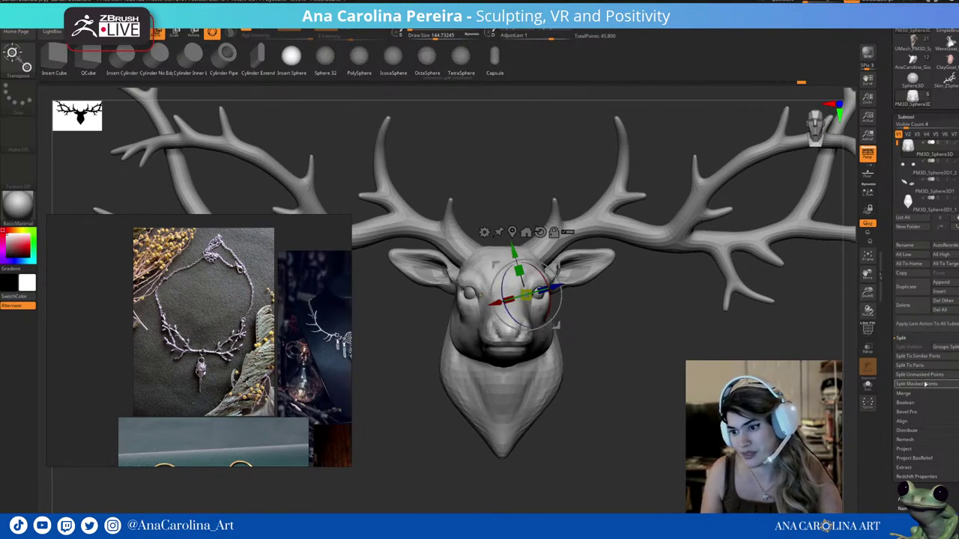
drag(584, 386, 580, 405)
alt+click(568, 408)
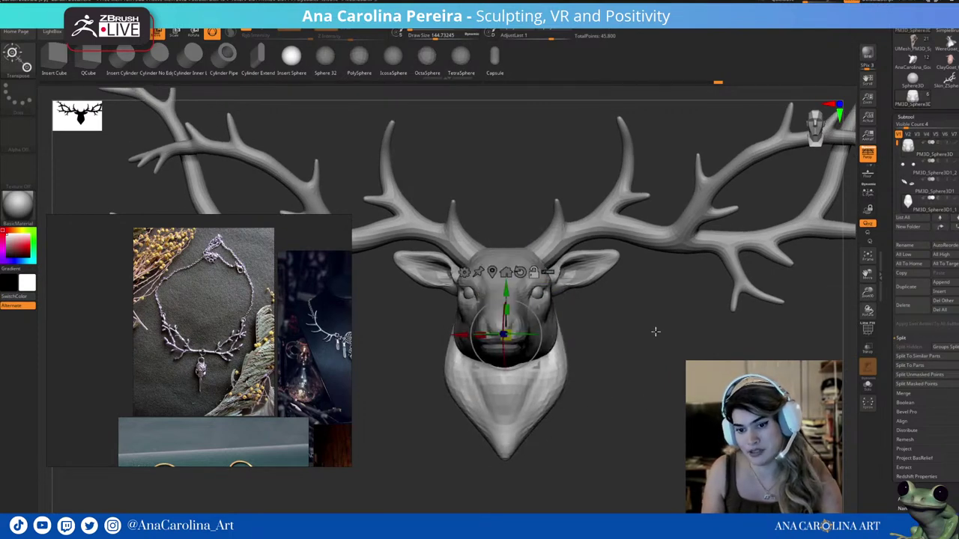
alt+click(499, 252)
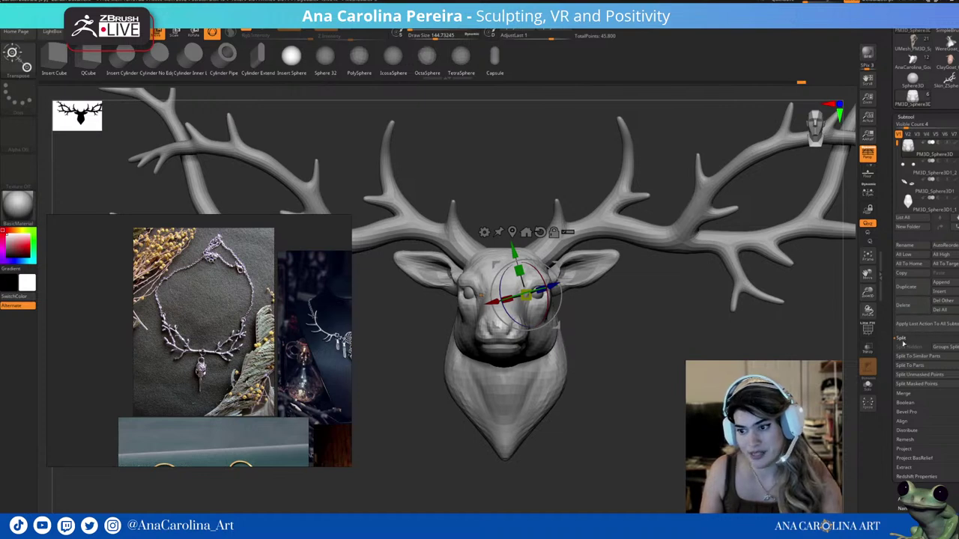
scroll(903, 340, down, 5)
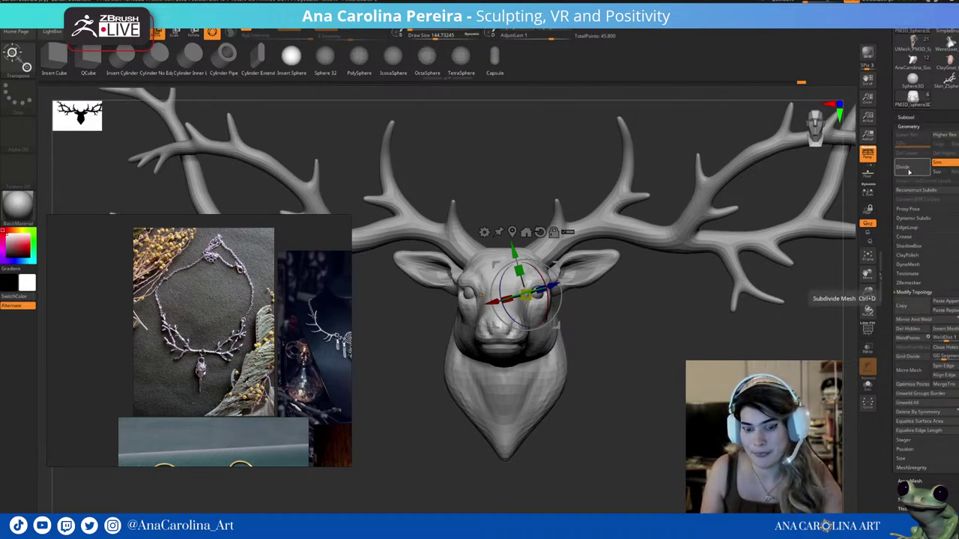
Remesh the deer head with DynaMesh at resolution 80.
scroll(695, 340, up, 3)
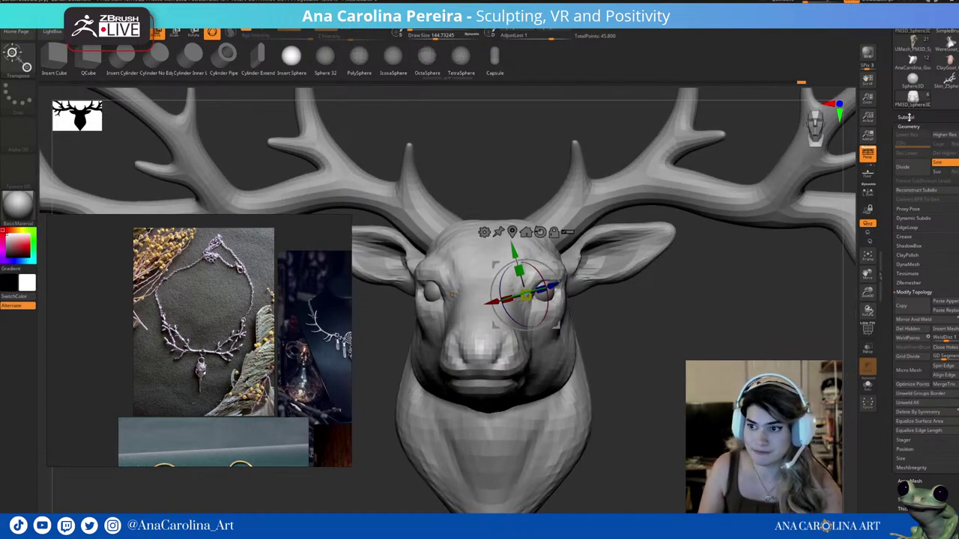
click(910, 264)
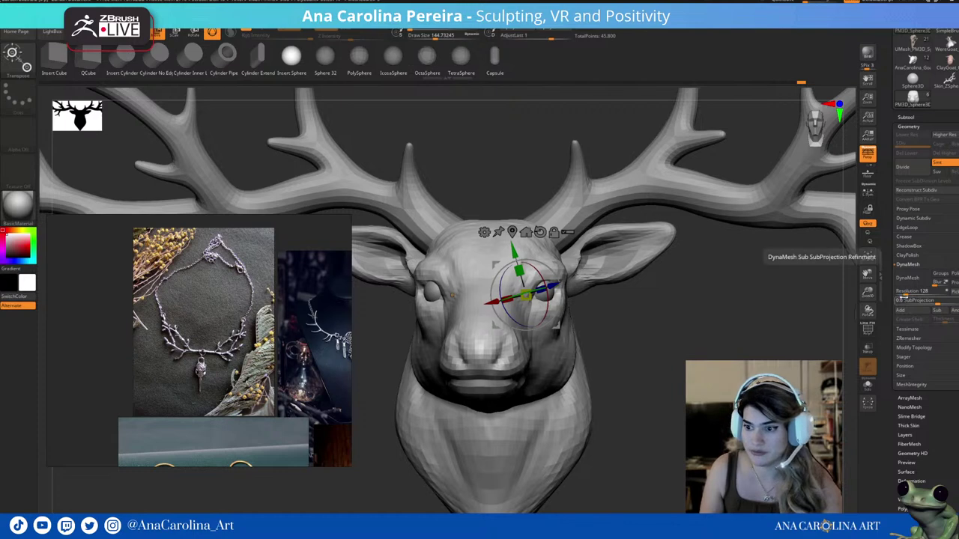
drag(932, 290, 898, 291)
click(907, 278)
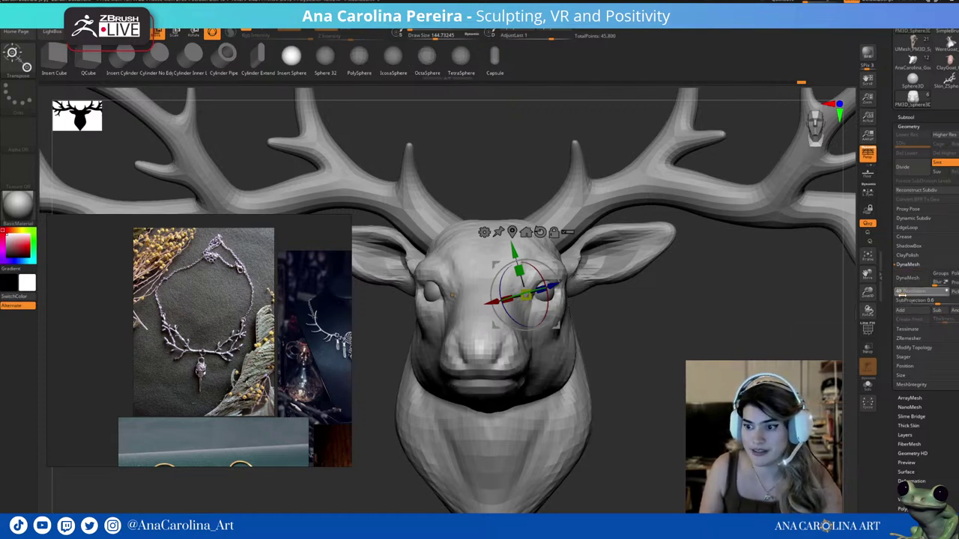
click(902, 294)
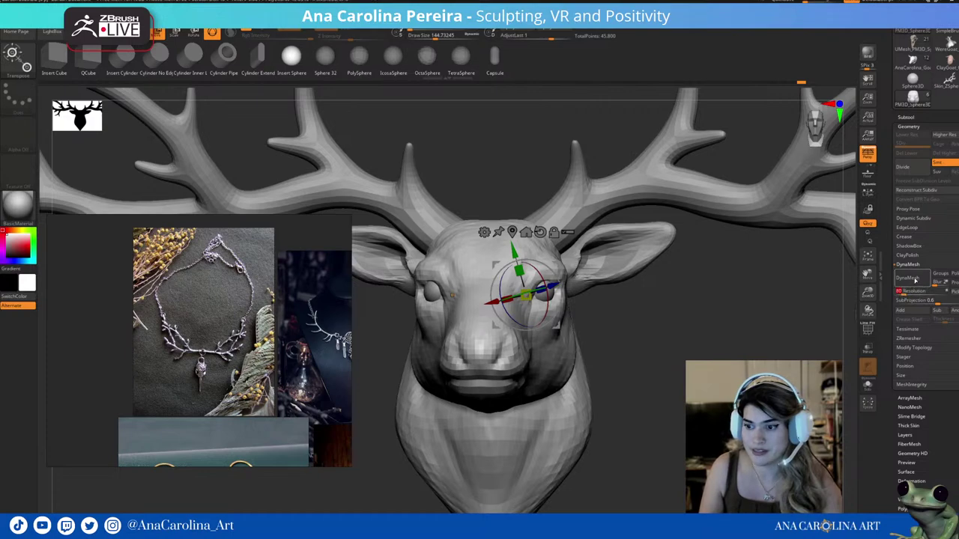
drag(672, 360, 674, 360)
Line the reference photos up with the face and set DamStandard to Z Intensity 15.
key(b)
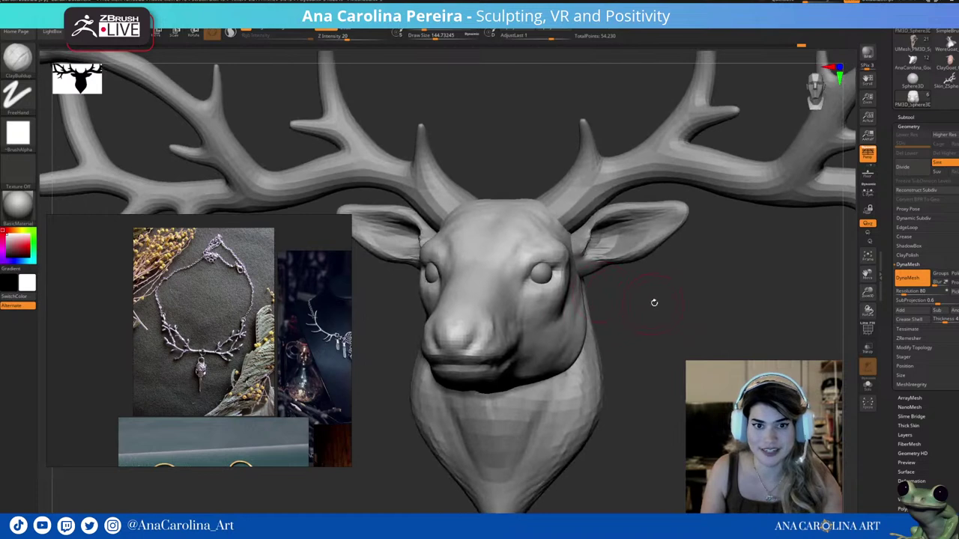
drag(653, 302, 646, 306)
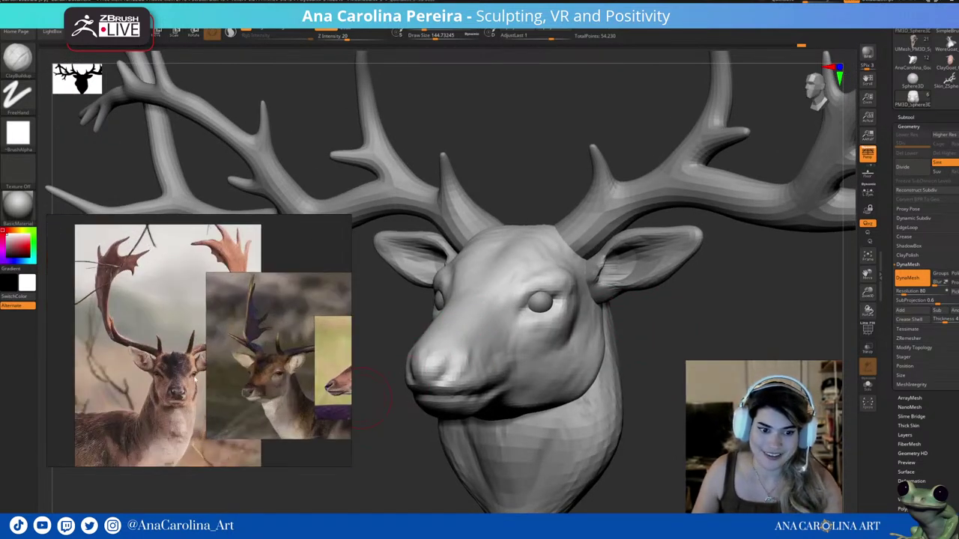
drag(650, 341, 661, 345)
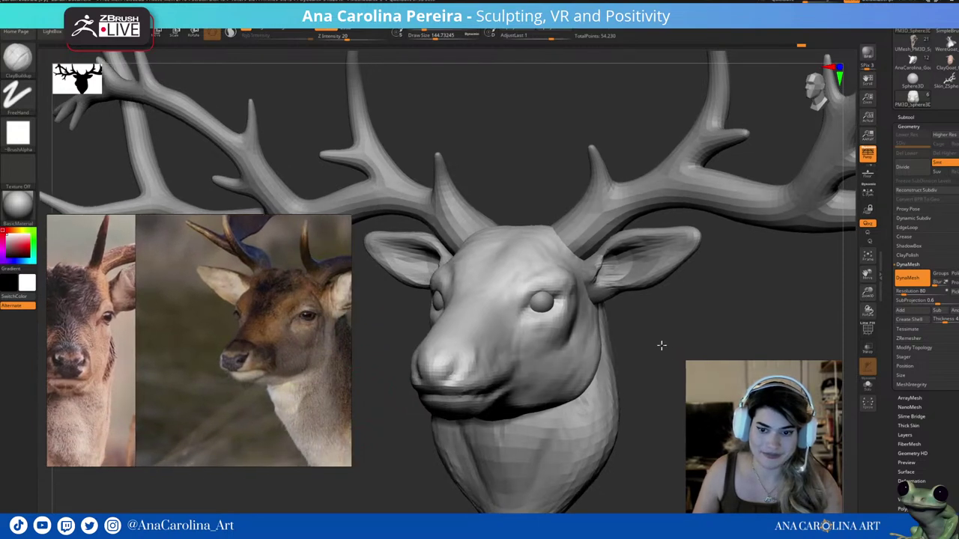
key(b)
key(d)
key(s)
key(space)
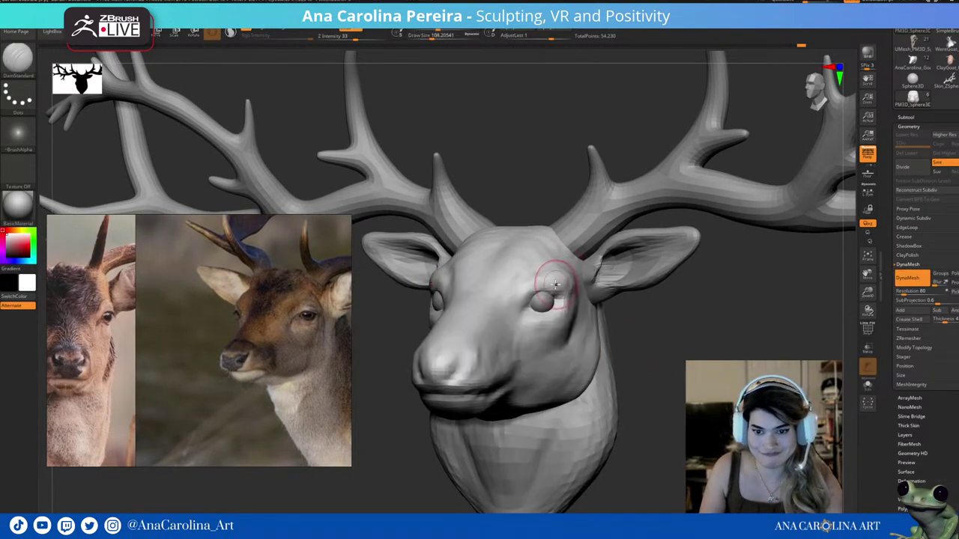
key(space)
key(space)
drag(584, 342, 569, 341)
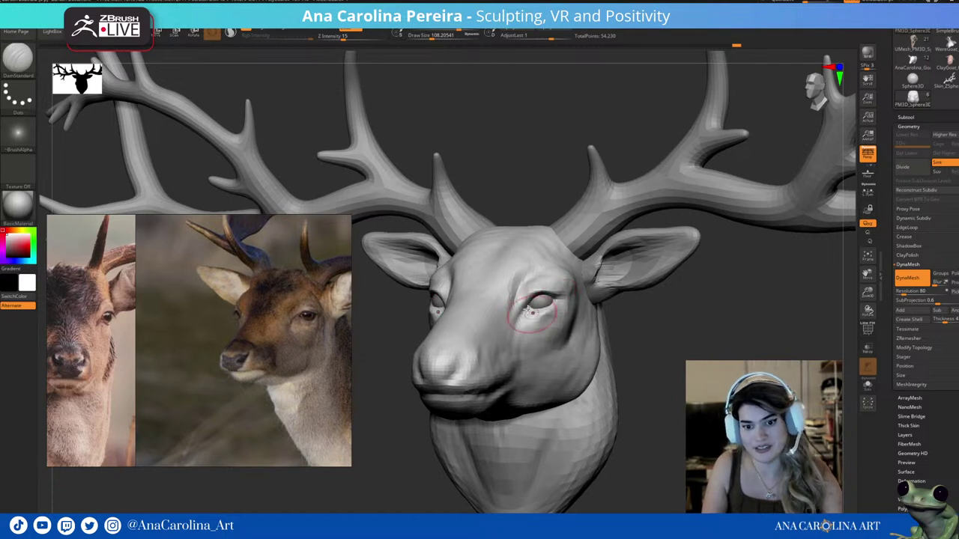
Carve the sockets around both eyes and shape the eyelids with the Move brush.
mouse_move(661, 334)
mouse_down()
mouse_move(677, 336)
mouse_move(445, 330)
mouse_up()
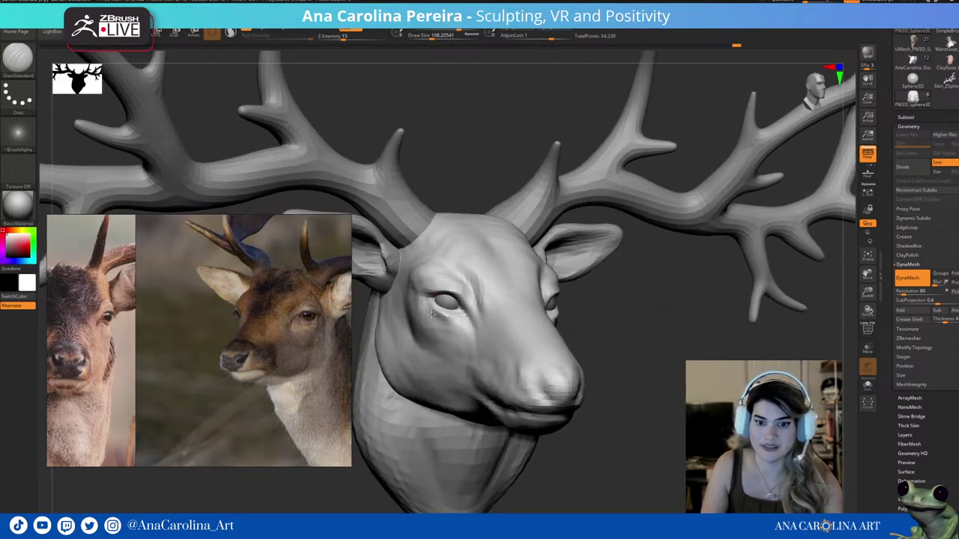
drag(638, 342, 568, 322)
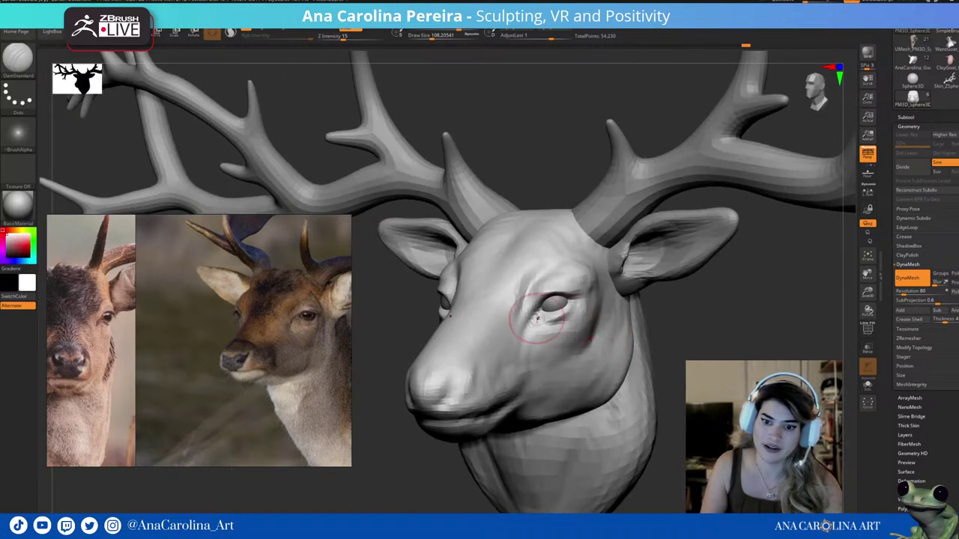
mouse_move(656, 312)
mouse_down()
mouse_move(562, 314)
mouse_move(571, 319)
mouse_up()
key(b)
key(m)
key(v)
right_drag(545, 323, 575, 320)
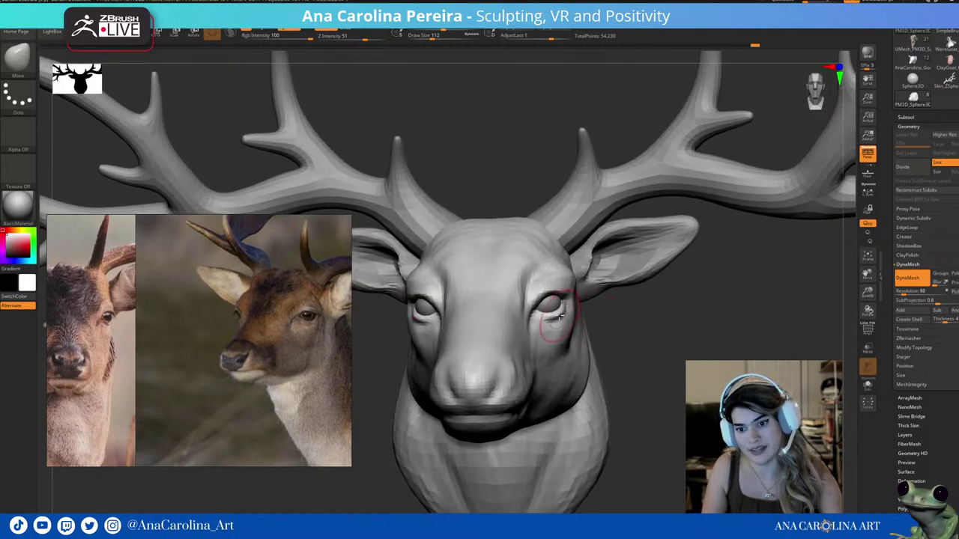
Shrink the brush to about 83 and push the muzzle into shape with the Move brush.
key(space)
drag(558, 316, 544, 289)
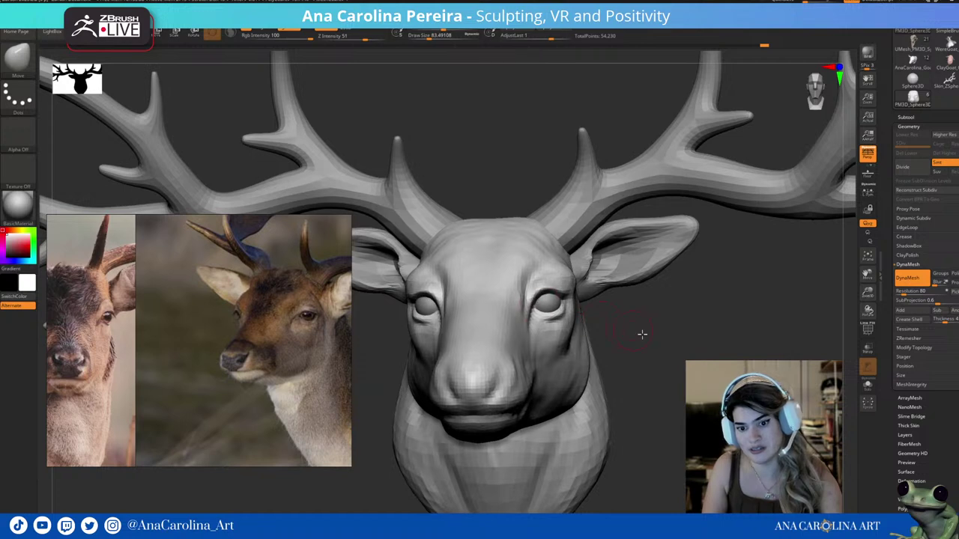
right_drag(642, 334, 633, 336)
key(space)
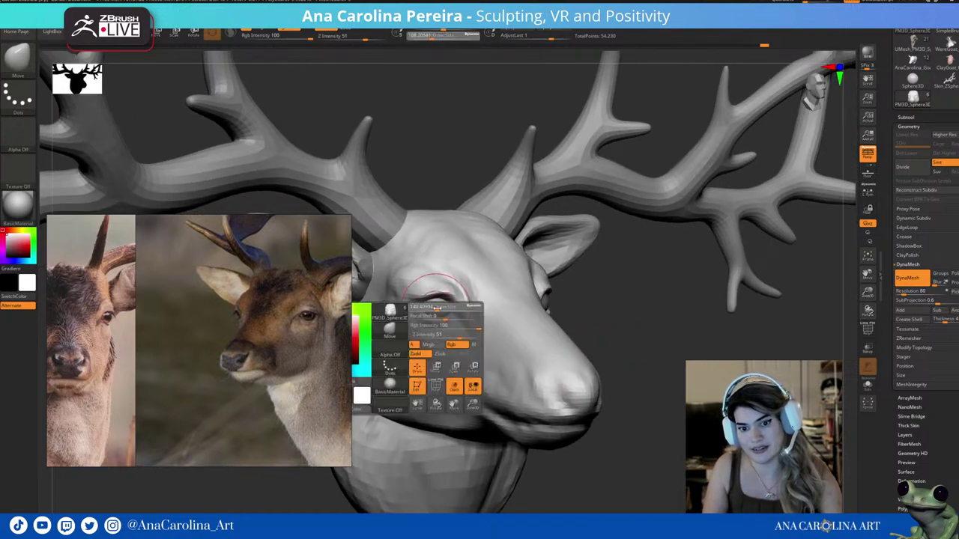
click(430, 311)
right_drag(591, 325, 599, 313)
key(b)
key(m)
key(v)
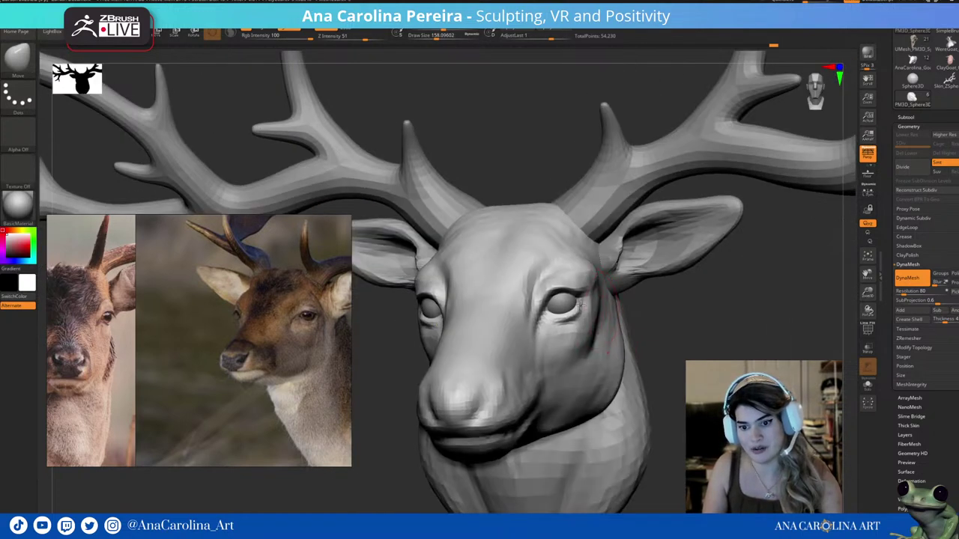
key(f)
mouse_move(699, 332)
ctrl+right_down()
mouse_move(724, 337)
mouse_move(713, 360)
mouse_move(657, 335)
ctrl+right_up()
Set the brush to about 86.8 and carve the mouth line deeper below the nose with DamStandard.
key(b)
key(c)
key(b)
key(b)
key(d)
key(s)
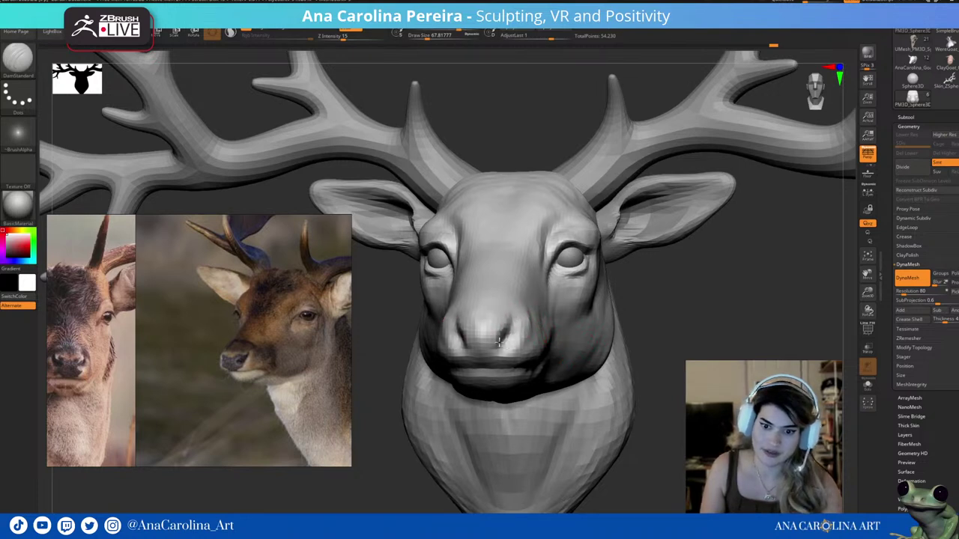
mouse_move(679, 313)
right_down()
mouse_move(727, 295)
mouse_move(781, 312)
right_up()
key(b)
key(c)
key(b)
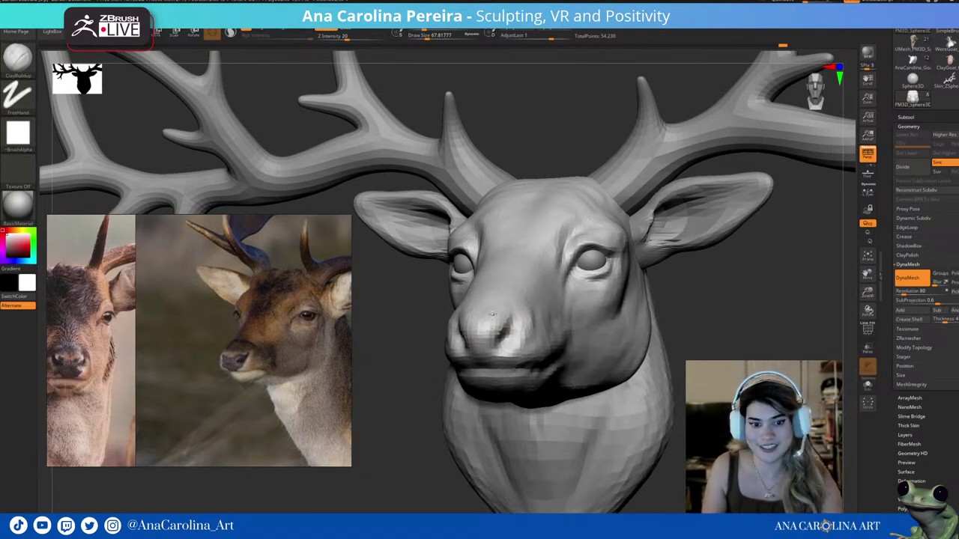
key(space)
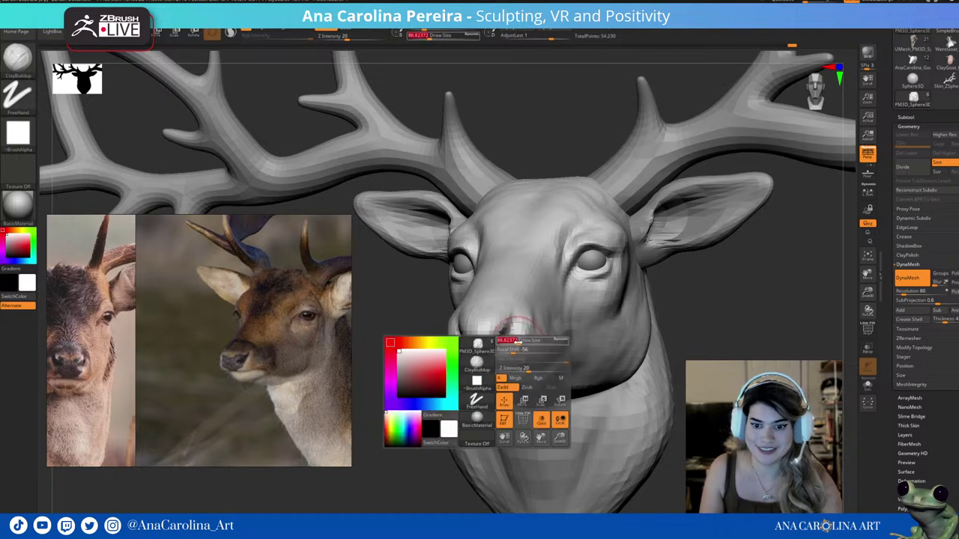
key(b)
key(d)
key(s)
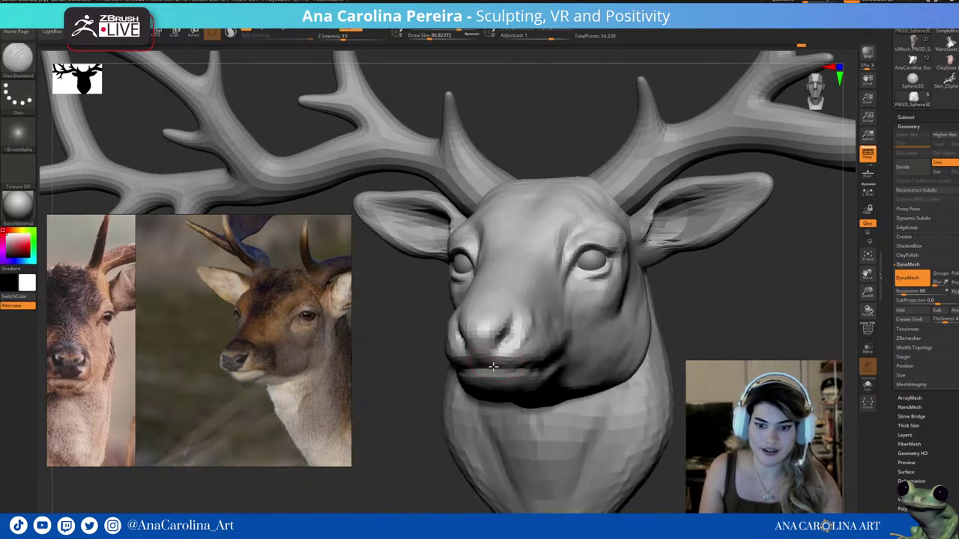
drag(470, 369, 534, 363)
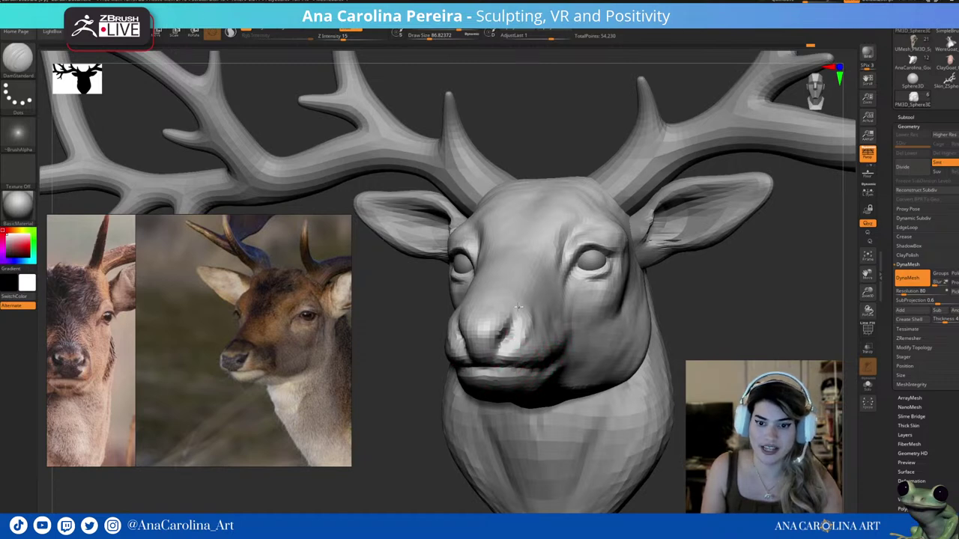
Reshape the muzzle and cheeks with the Move brush, comparing against the reference from several angles.
key(b)
key(m)
key(v)
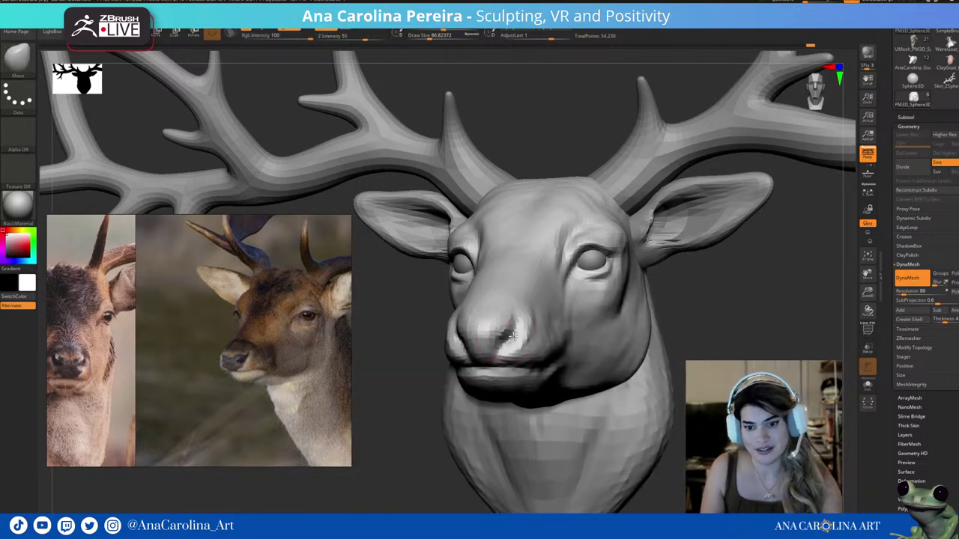
mouse_move(438, 415)
mouse_down()
mouse_move(420, 443)
mouse_move(507, 338)
mouse_up()
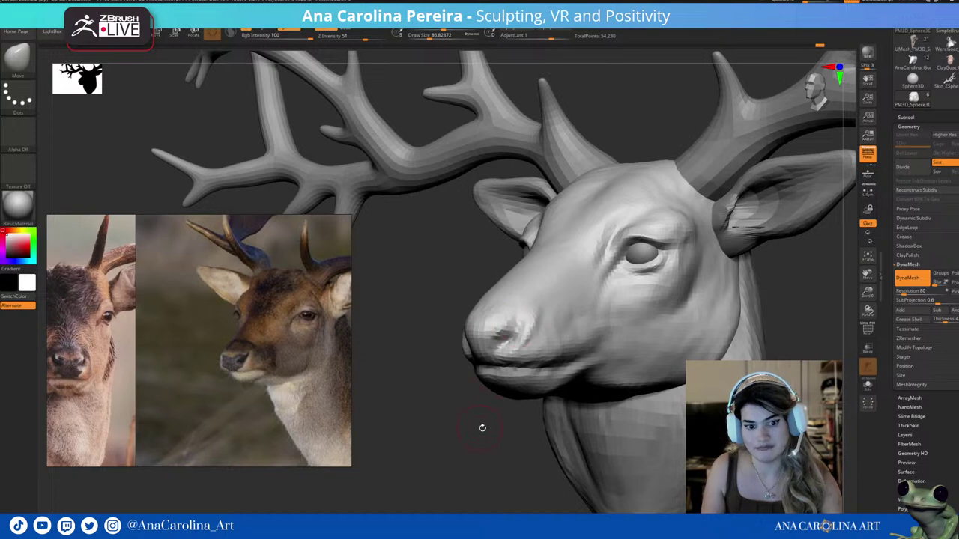
mouse_move(482, 428)
mouse_down()
mouse_move(497, 428)
mouse_move(542, 318)
mouse_up()
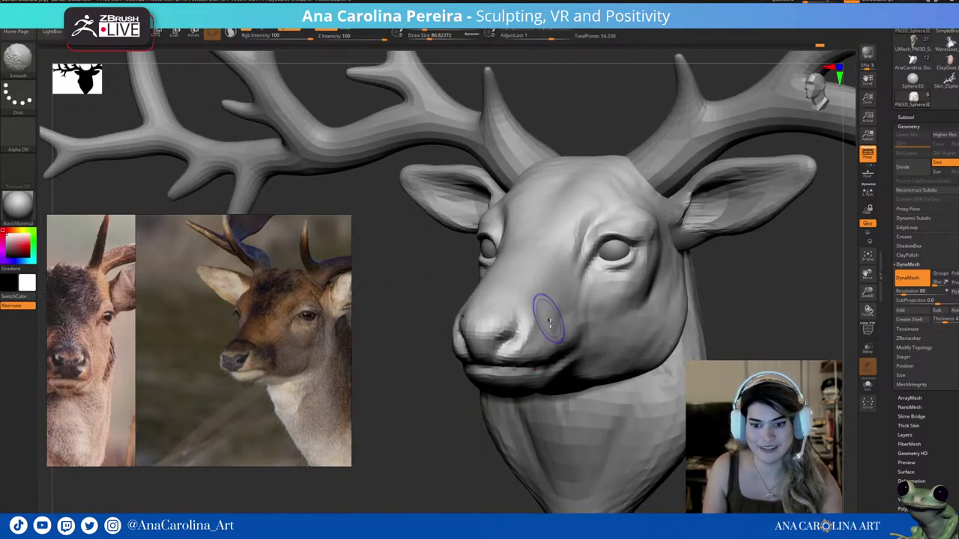
key(space)
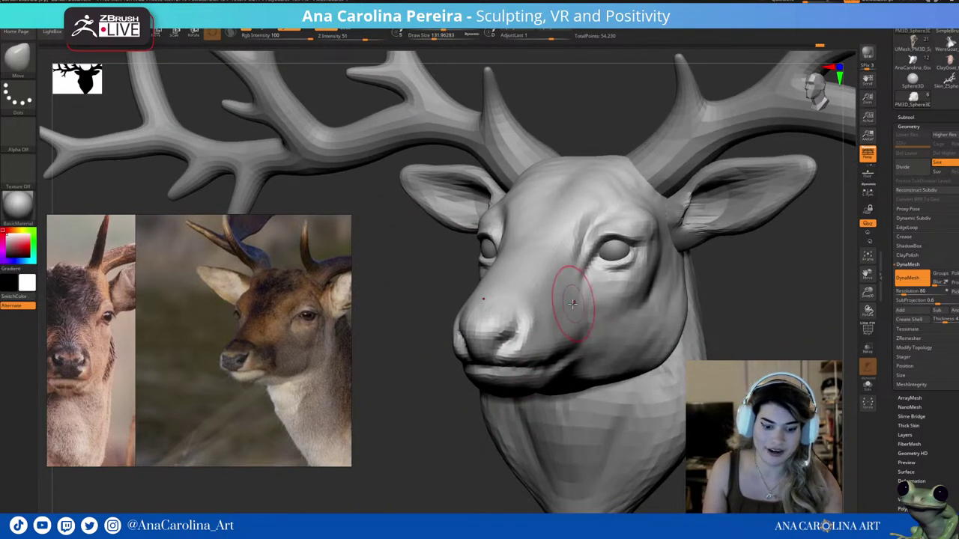
key(b)
key(space)
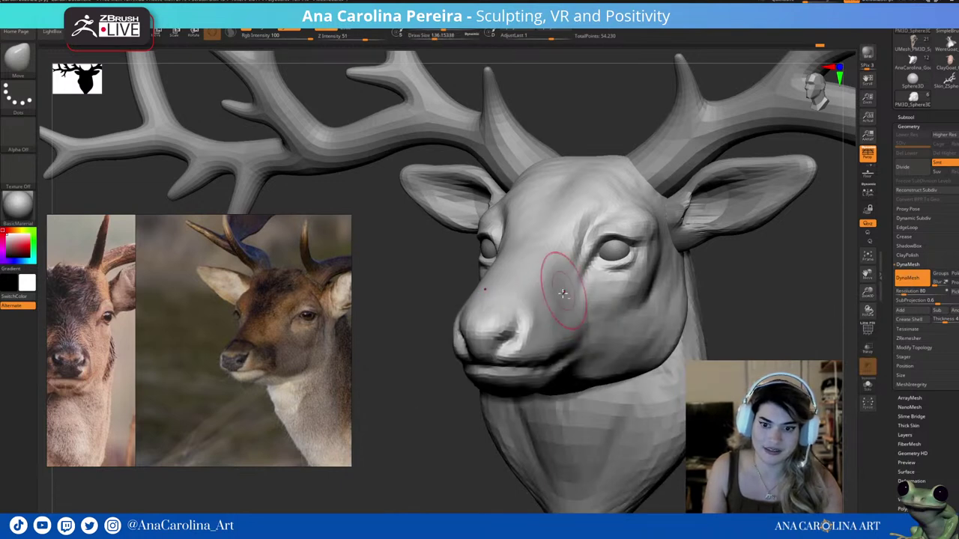
mouse_move(697, 288)
mouse_down()
mouse_move(804, 286)
mouse_move(732, 302)
mouse_up()
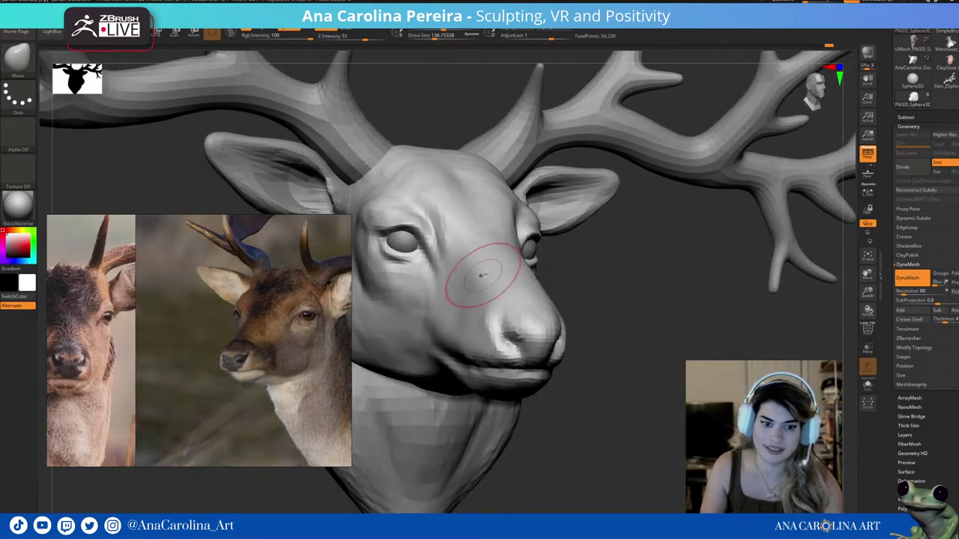
drag(602, 268, 522, 262)
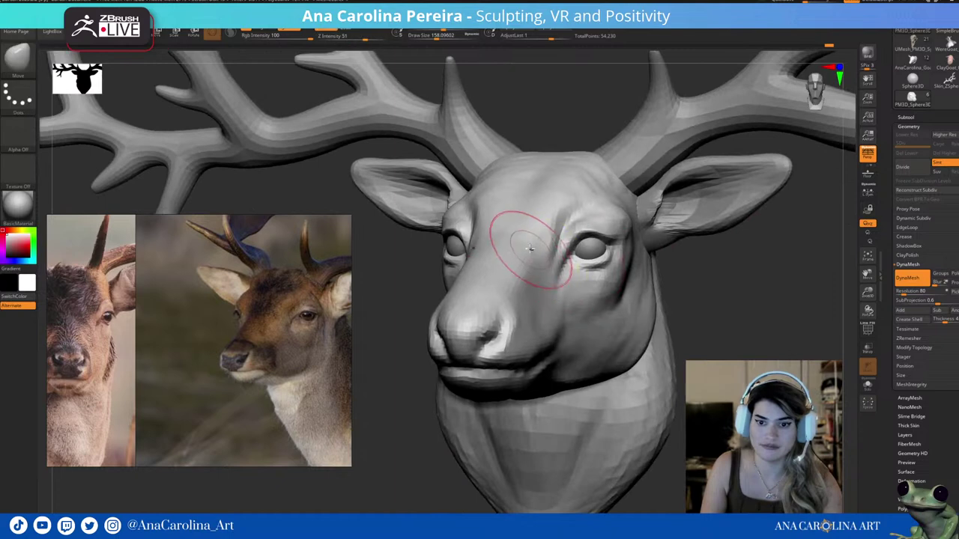
mouse_move(429, 273)
mouse_down()
mouse_move(622, 306)
mouse_move(642, 298)
mouse_move(640, 343)
mouse_move(618, 347)
mouse_up()
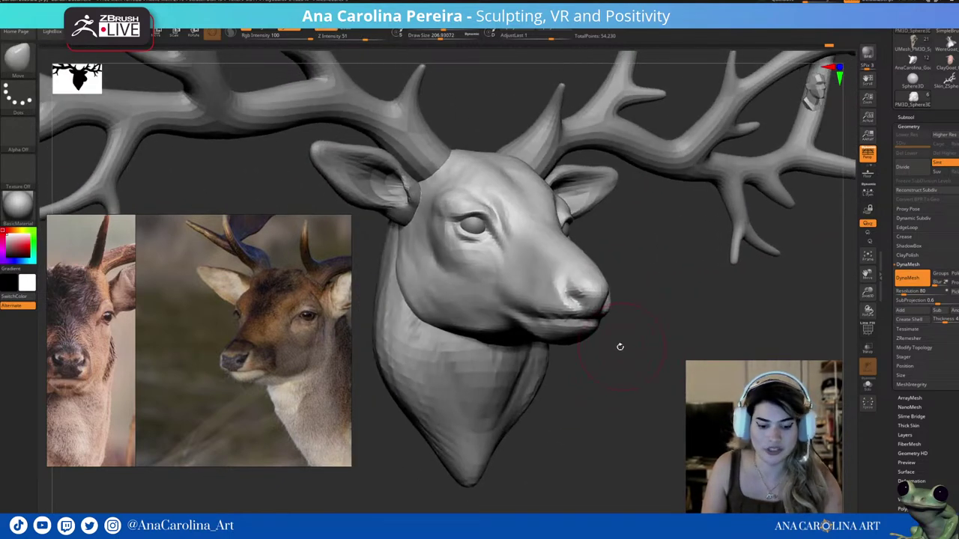
Build up clay on the cheek, jaw and throat with ClayBuildup.
key(b)
key(c)
key(b)
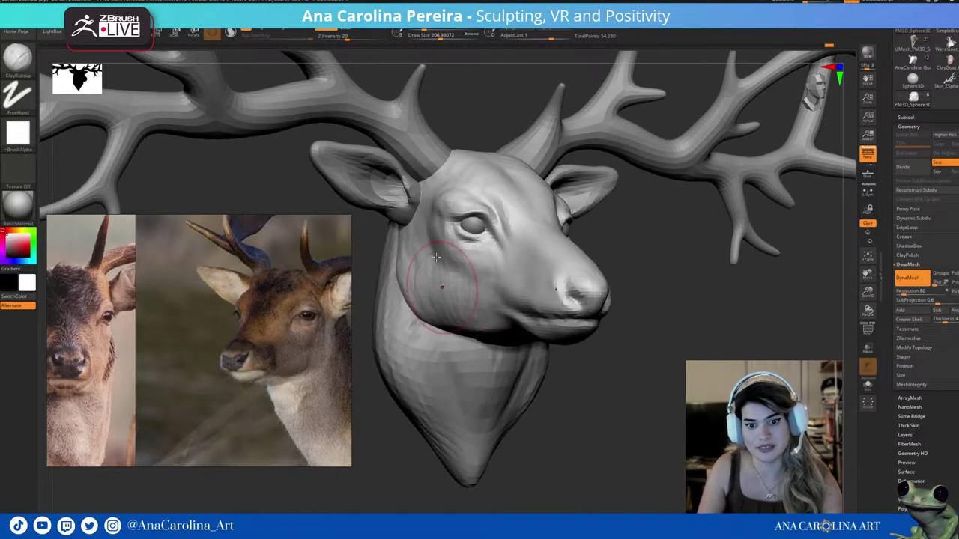
drag(435, 257, 417, 315)
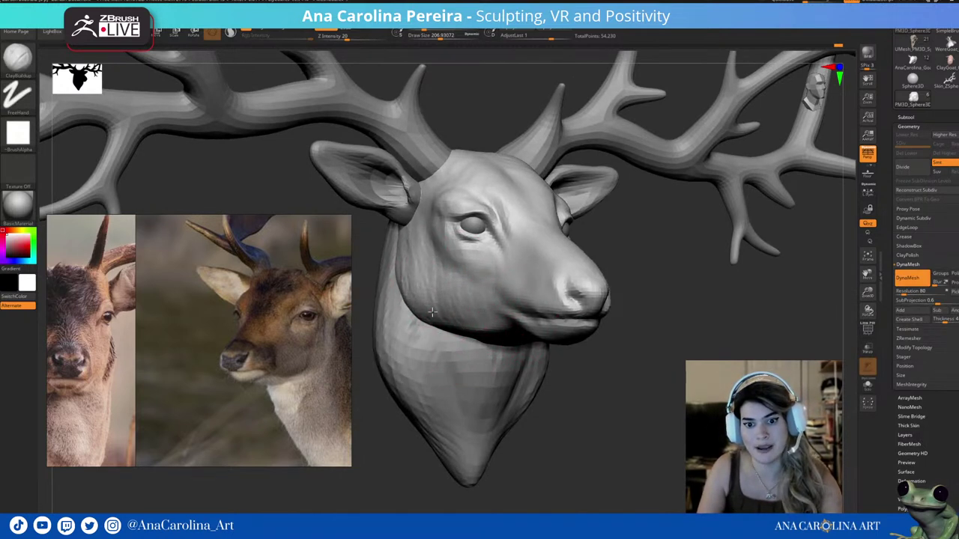
mouse_move(644, 285)
mouse_down()
mouse_move(677, 278)
mouse_move(564, 267)
mouse_move(612, 261)
mouse_move(647, 239)
mouse_move(492, 268)
mouse_up()
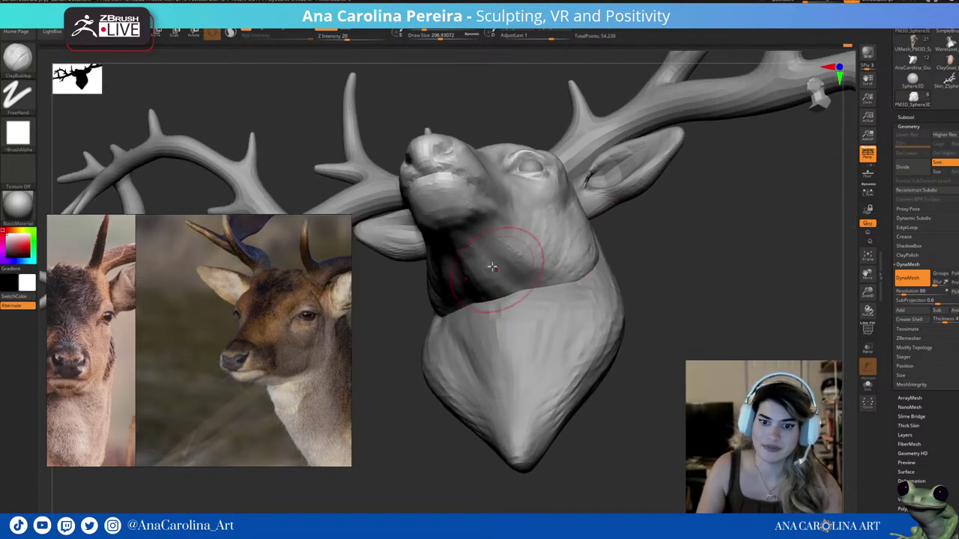
drag(466, 236, 506, 278)
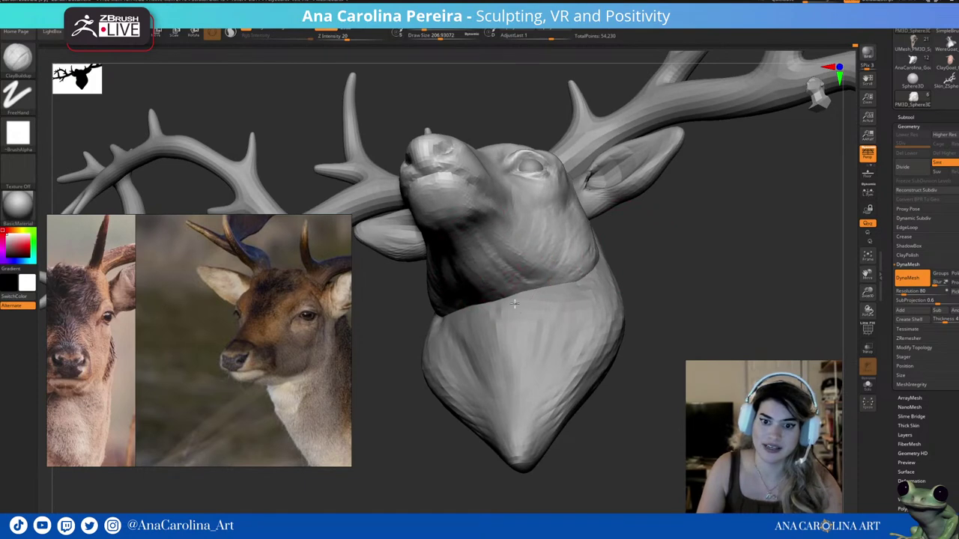
drag(577, 338, 642, 321)
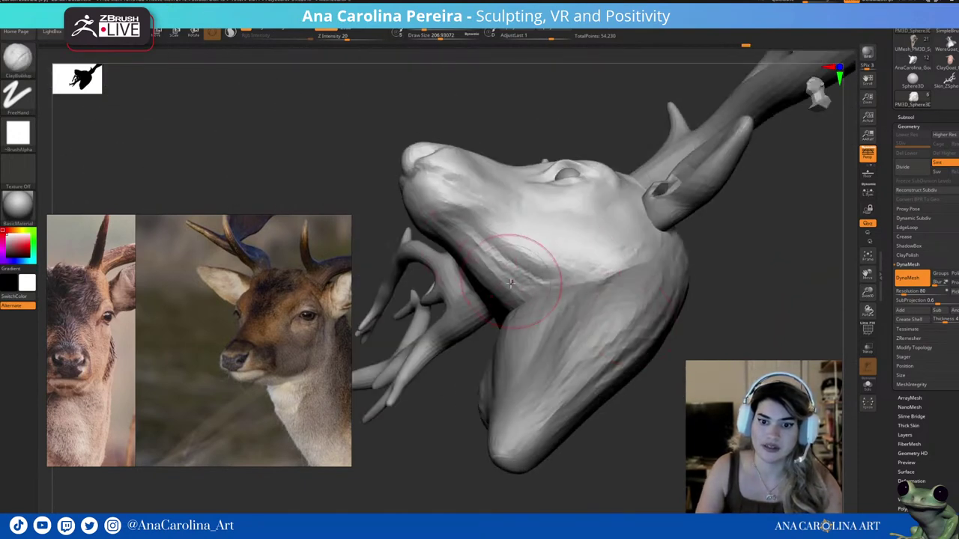
mouse_move(492, 246)
mouse_down()
mouse_move(636, 270)
mouse_move(668, 305)
mouse_move(649, 324)
mouse_up()
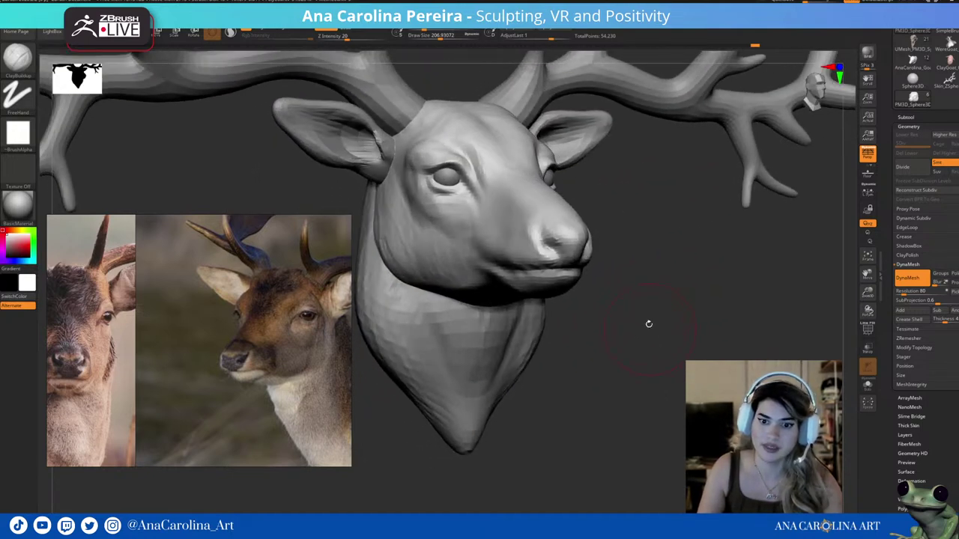
Refine the corner of the mouth with DamStandard and the Move brush.
key(b)
key(d)
key(s)
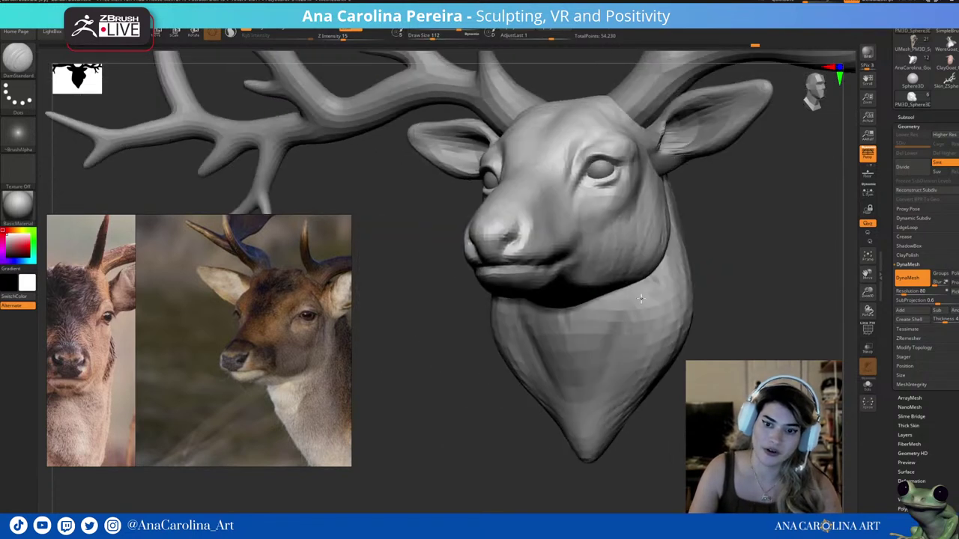
right_drag(509, 269, 521, 264)
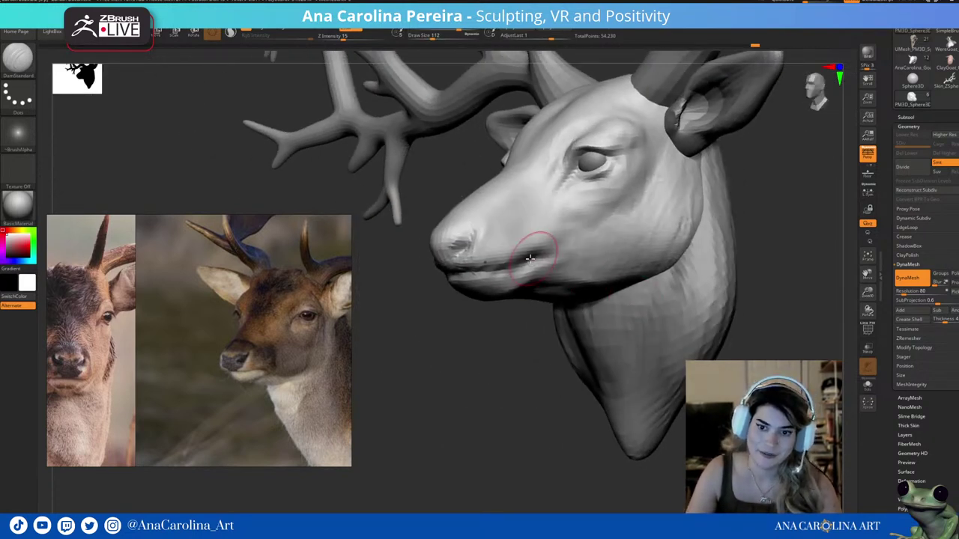
key(b)
key(m)
key(v)
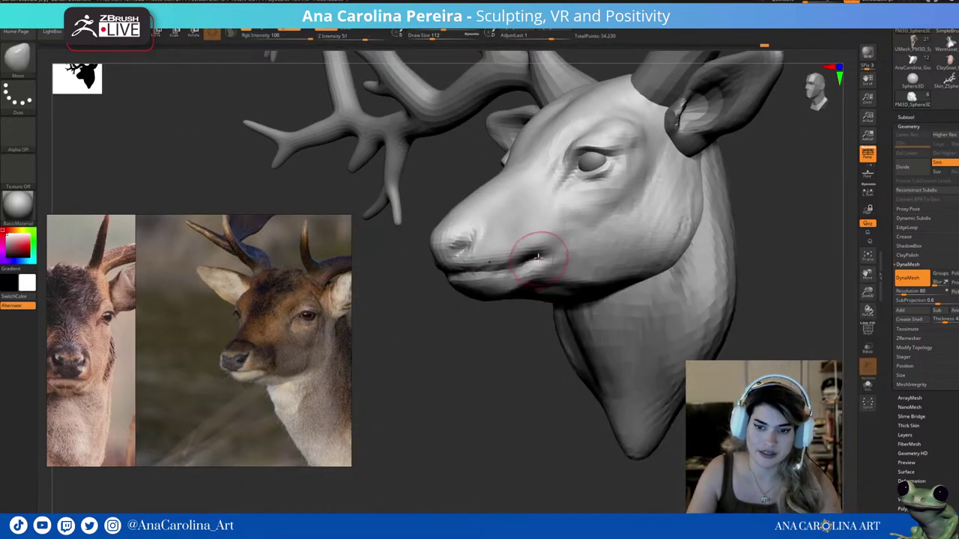
right_drag(548, 260, 567, 278)
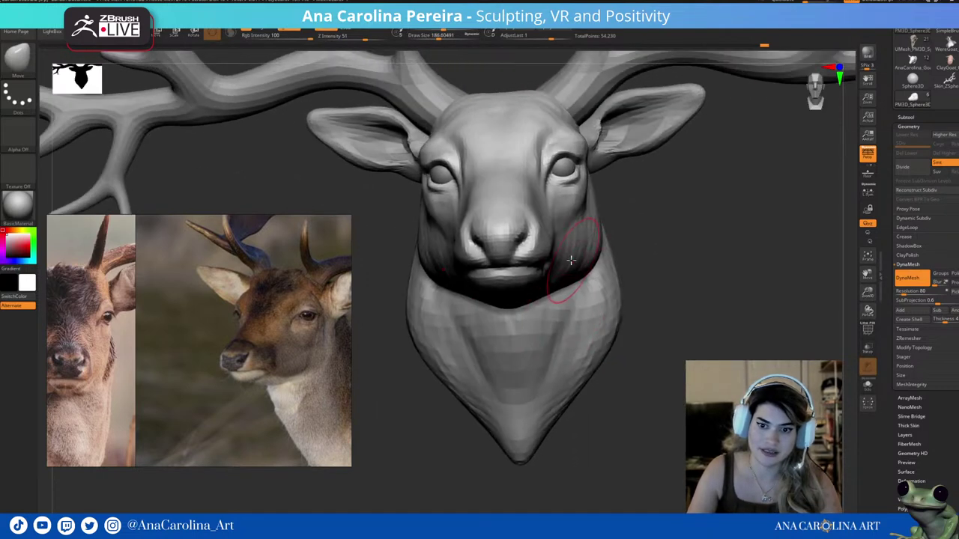
right_drag(660, 202, 609, 238)
Return to ClayBuildup at Draw Size about 162 and soften the cheeks from both sides.
key(b)
key(c)
key(b)
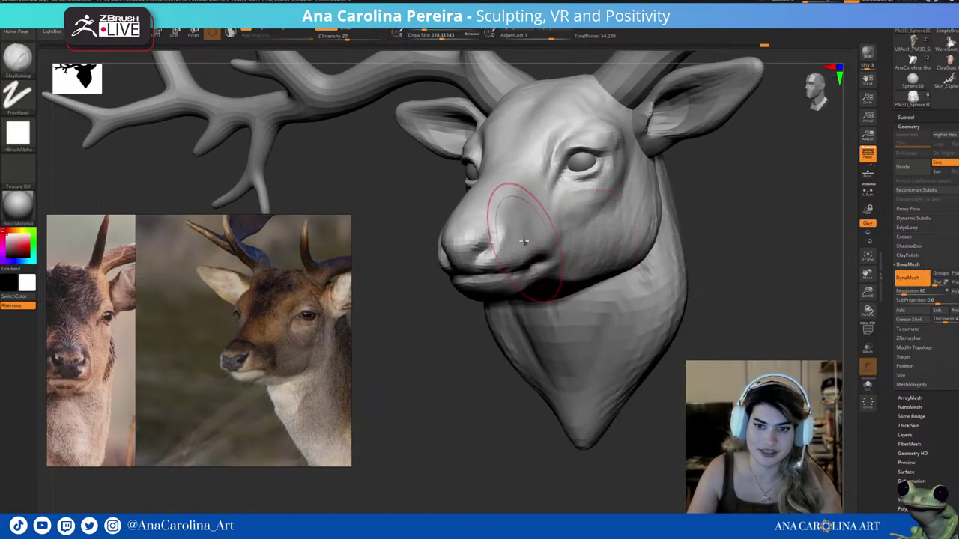
right_click(547, 235)
drag(546, 235, 567, 246)
right_drag(567, 246, 562, 246)
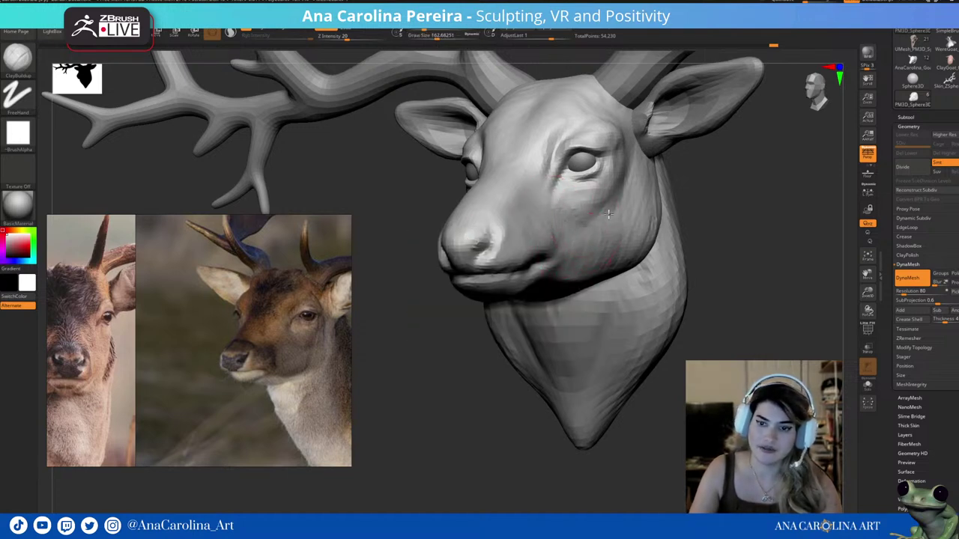
drag(740, 170, 717, 204)
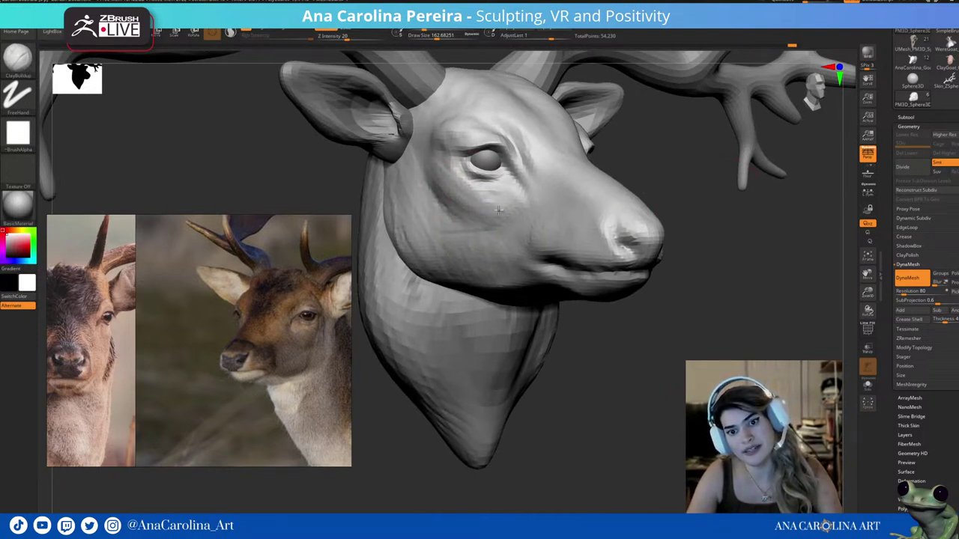
mouse_move(552, 214)
right_down()
mouse_move(610, 163)
mouse_move(684, 167)
mouse_move(667, 182)
mouse_move(574, 182)
mouse_move(679, 156)
mouse_move(707, 186)
mouse_move(656, 146)
right_up()
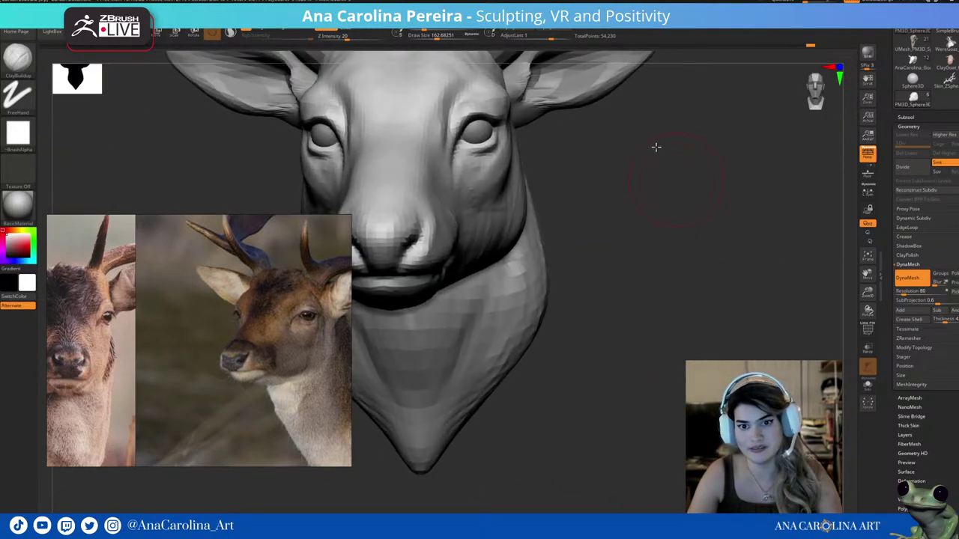
key(f)
scroll(622, 198, up, 3)
Switch to the Pinch brush (B-I) and crease the eyelids, orbiting from profile to front view.
key(b)
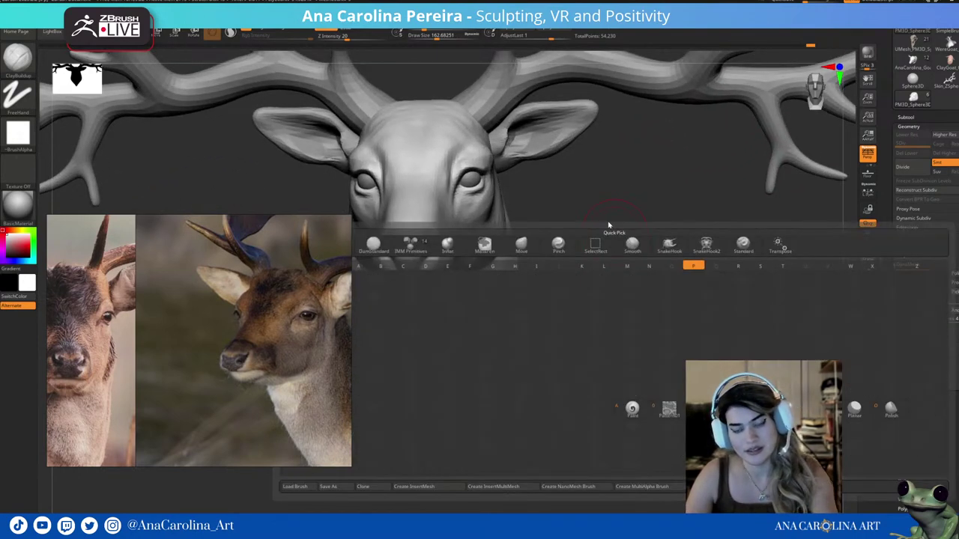
key(i)
right_drag(608, 225, 626, 172)
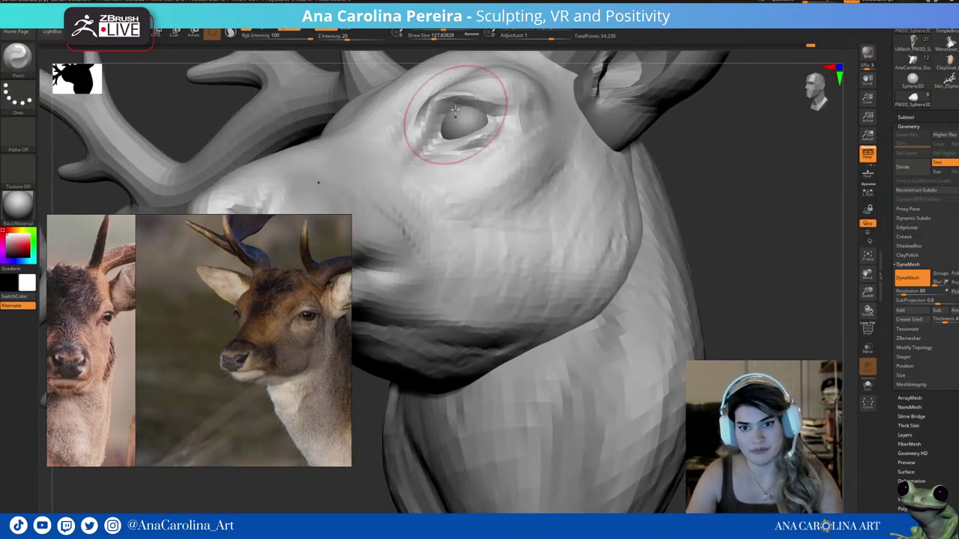
drag(599, 171, 672, 170)
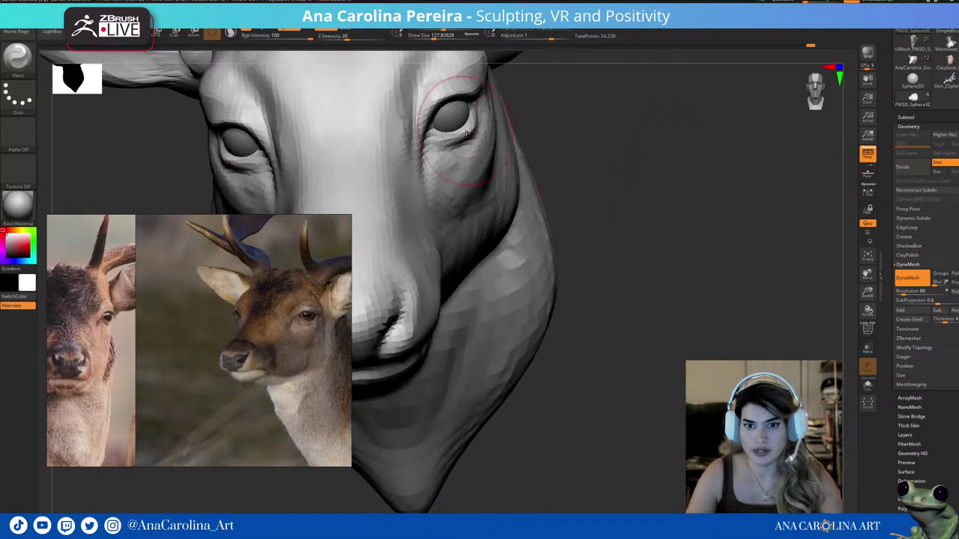
Switch to the Move brush (B-V) to adjust the eye area, then zoom out to the full trophy.
key(b)
key(v)
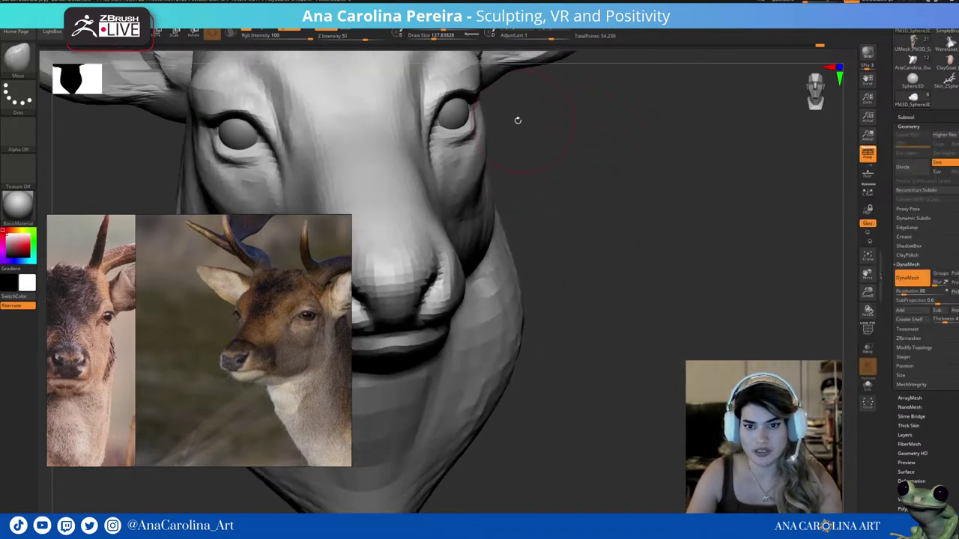
mouse_move(492, 128)
right_down()
mouse_move(516, 118)
mouse_move(492, 118)
right_up()
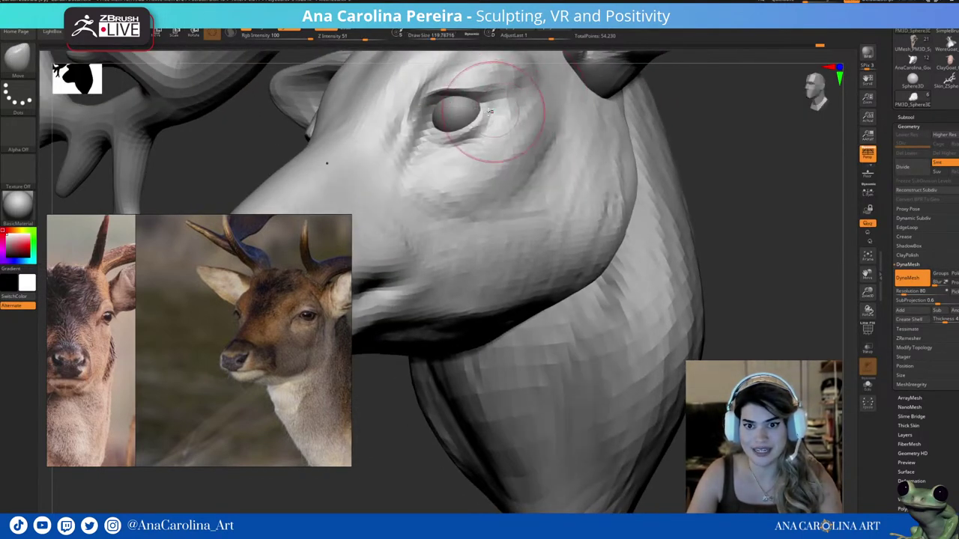
mouse_move(418, 96)
right_down()
mouse_move(745, 104)
mouse_move(645, 147)
mouse_move(618, 142)
mouse_move(674, 189)
mouse_move(674, 217)
mouse_move(623, 112)
mouse_move(531, 167)
right_up()
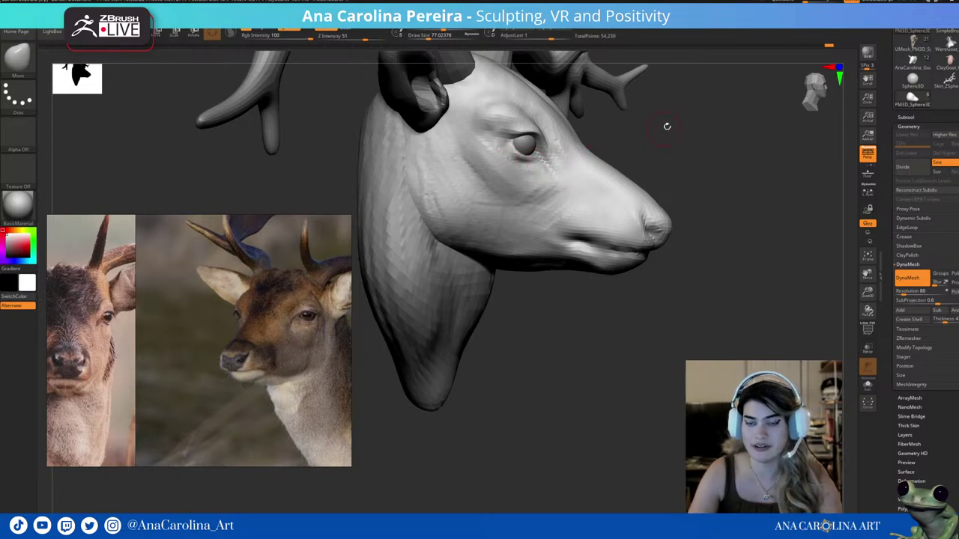
mouse_move(666, 124)
right_down()
mouse_move(738, 208)
mouse_move(665, 194)
mouse_move(657, 220)
mouse_move(636, 208)
mouse_move(658, 220)
right_up()
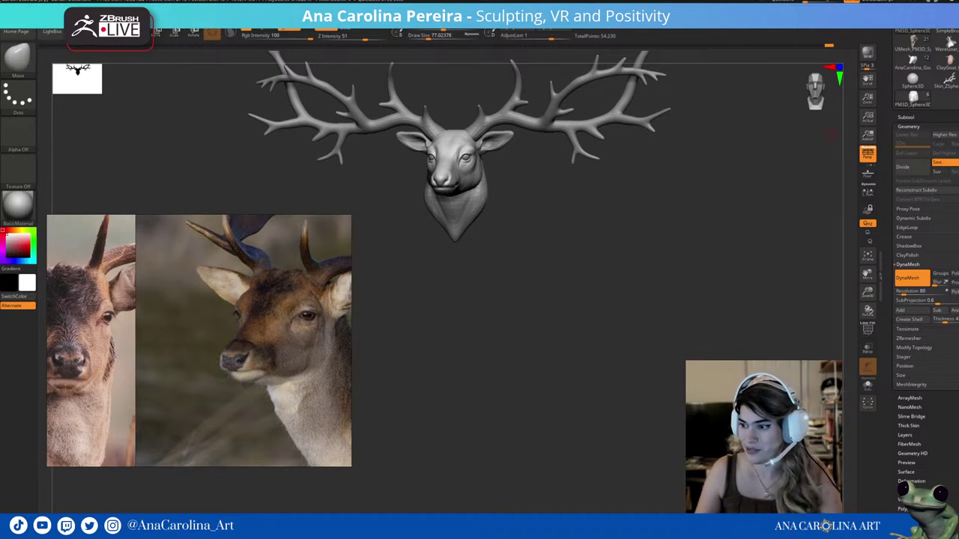
Turn the head to a straight front view and pick DamStandard (B-D-S) at a larger brush size.
alt+drag(627, 349, 668, 359)
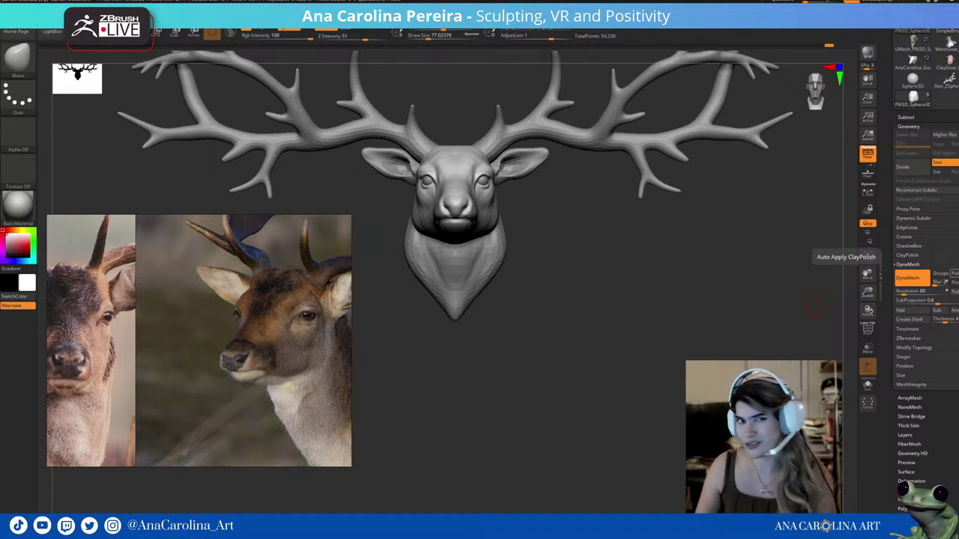
drag(815, 309, 780, 304)
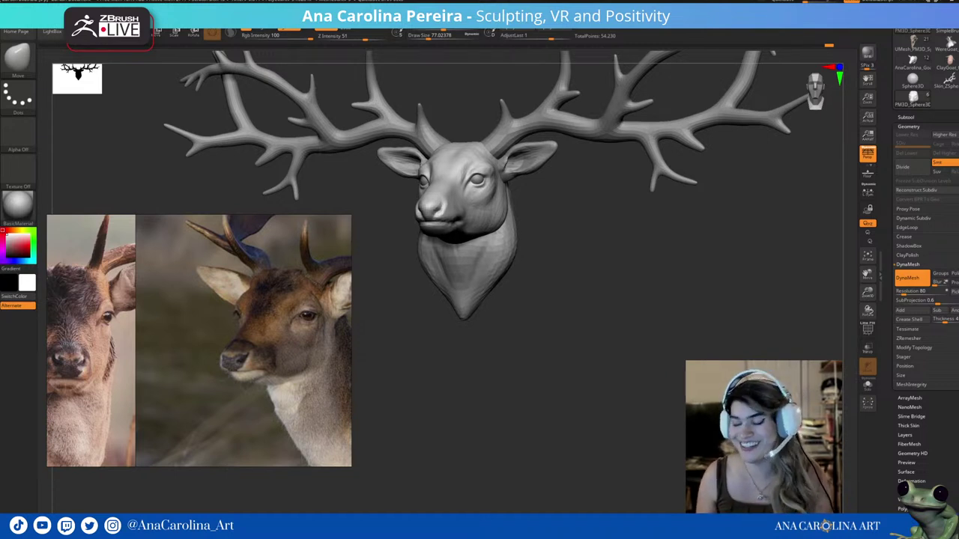
mouse_move(557, 338)
shift+mouse_down()
mouse_move(604, 367)
mouse_move(599, 377)
shift+mouse_up()
key(b)
key(d)
key(s)
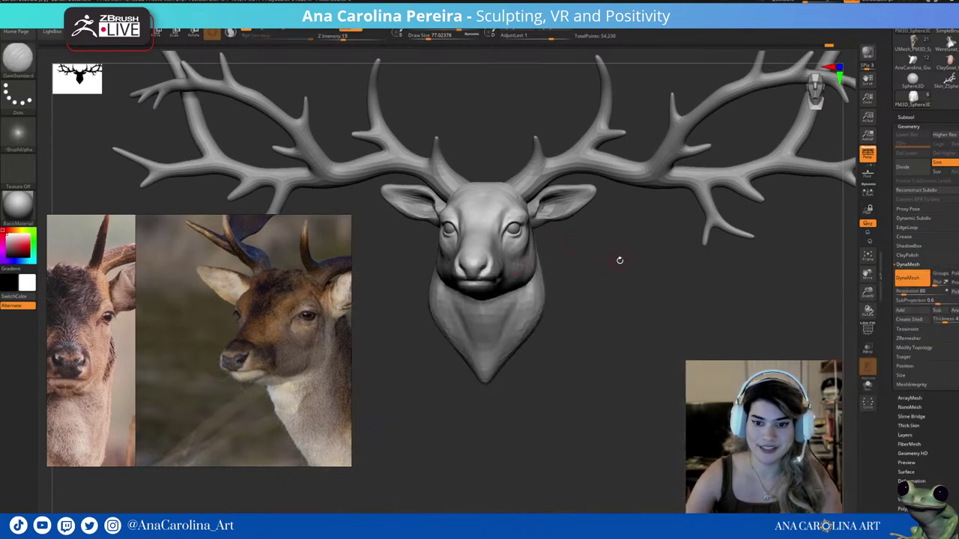
mouse_move(618, 261)
mouse_down()
mouse_move(636, 244)
mouse_move(616, 257)
mouse_up()
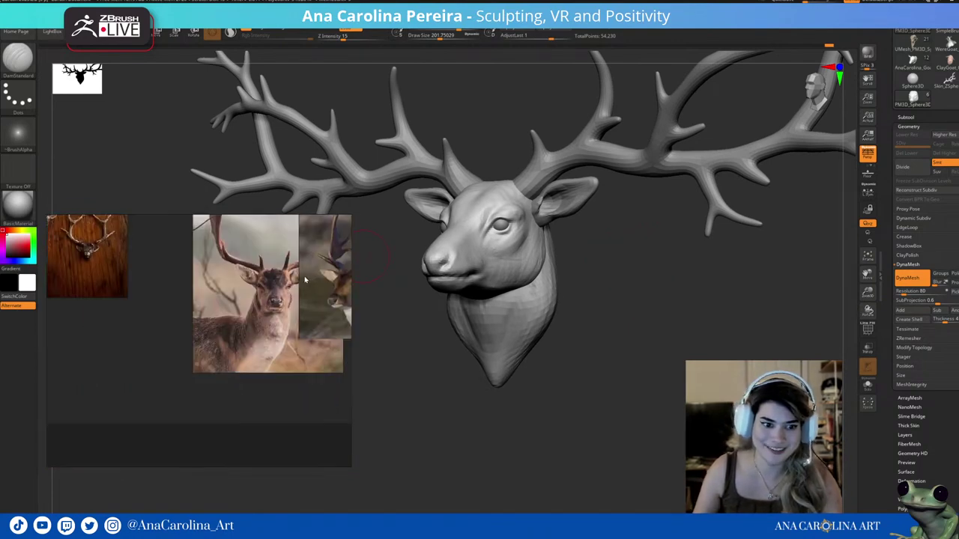
Rotate to a right-facing profile and carve DamStandard grooves along the deer's jaw and cheek.
mouse_move(367, 255)
mouse_down()
mouse_move(689, 296)
mouse_move(746, 320)
mouse_up()
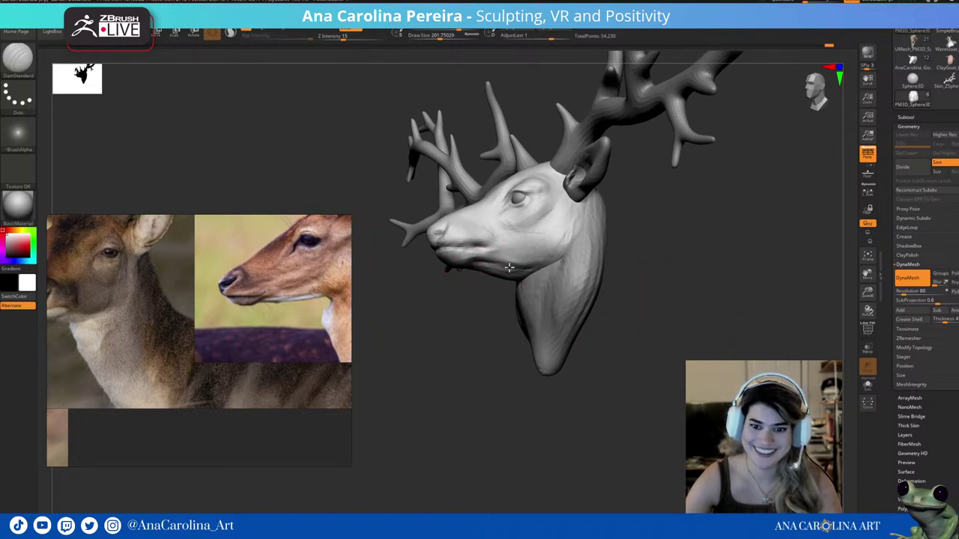
mouse_move(524, 329)
mouse_down()
mouse_move(504, 338)
mouse_move(514, 315)
mouse_move(562, 278)
mouse_up()
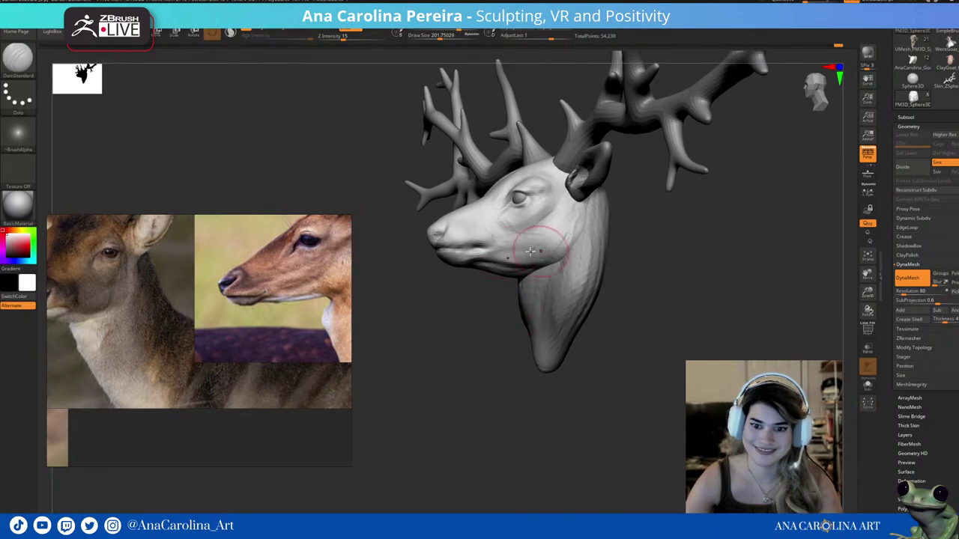
mouse_move(488, 321)
mouse_down()
mouse_move(514, 250)
mouse_move(431, 326)
mouse_up()
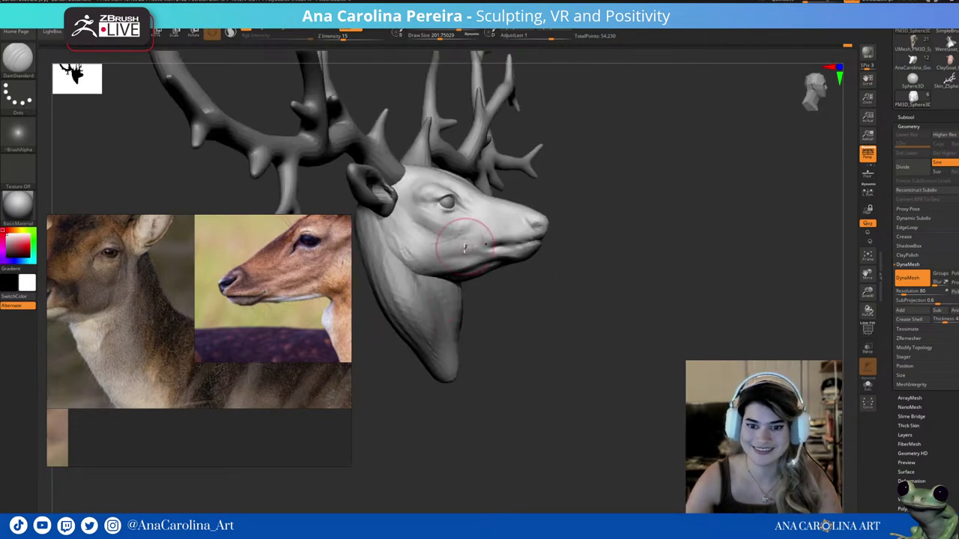
mouse_move(450, 240)
mouse_down()
mouse_move(487, 251)
mouse_move(465, 240)
mouse_move(454, 256)
mouse_move(391, 251)
mouse_move(537, 199)
mouse_move(524, 187)
mouse_move(574, 192)
mouse_move(584, 229)
mouse_move(572, 238)
mouse_move(557, 304)
mouse_up()
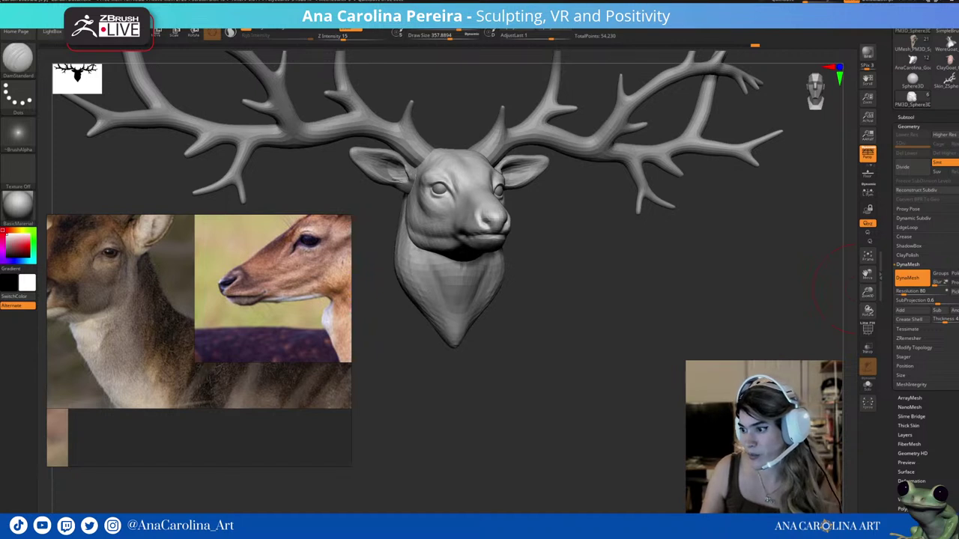
Mask the deer head, DynaMesh the mount at resolution 64, then clear the mask.
drag(633, 480, 655, 455)
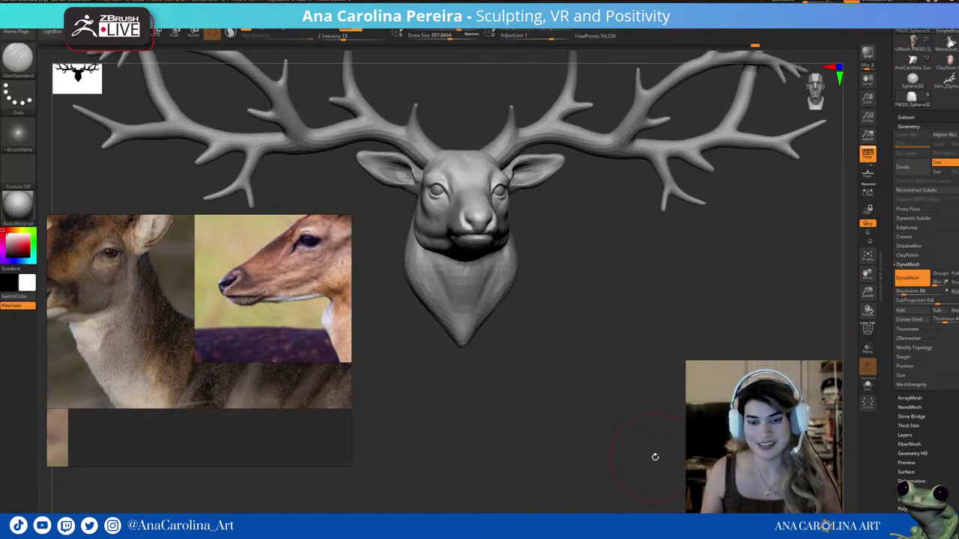
mouse_move(637, 343)
mouse_down()
mouse_move(638, 356)
mouse_move(564, 343)
mouse_move(602, 322)
mouse_move(586, 342)
mouse_move(529, 328)
mouse_move(578, 328)
mouse_up()
ctrl+click(529, 327)
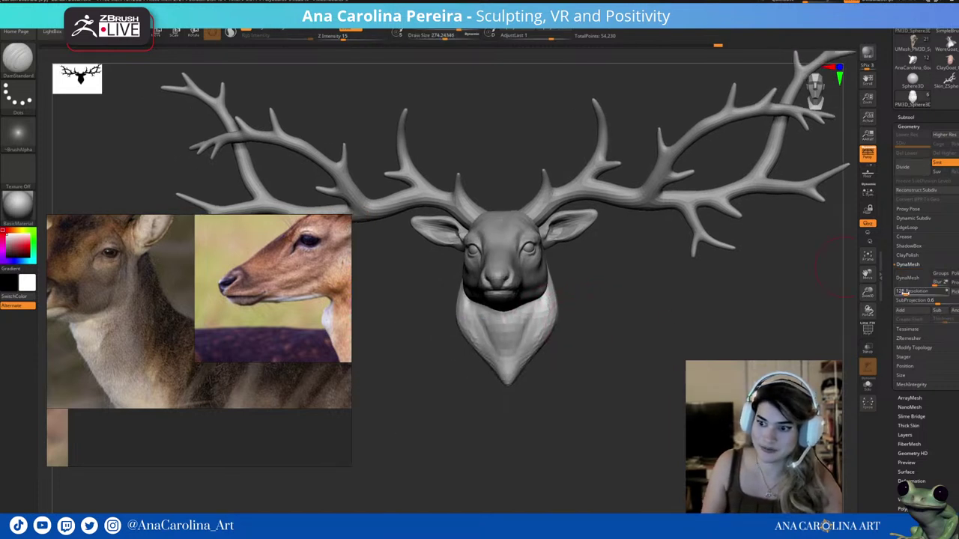
drag(922, 290, 911, 290)
click(910, 278)
drag(595, 347, 525, 296)
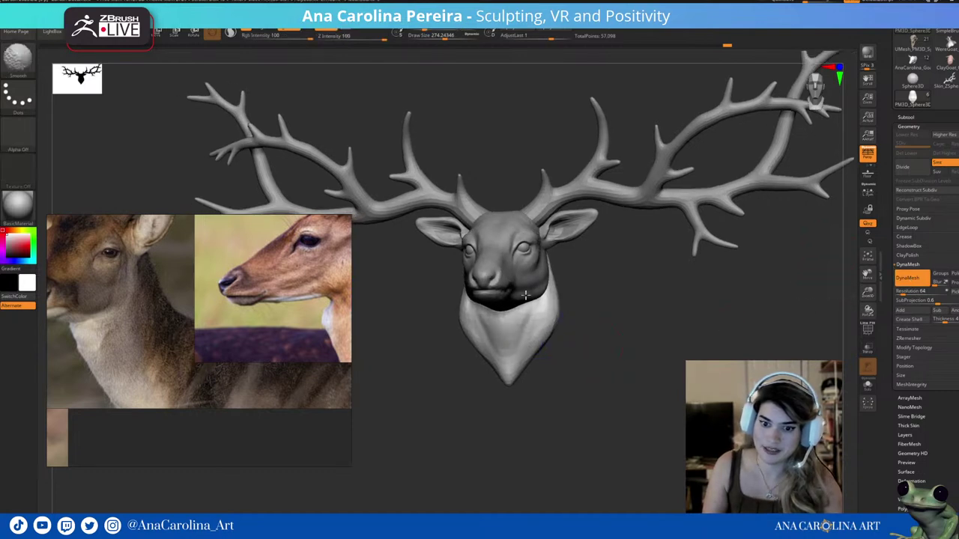
Switch to DamStandard at about size 239, undoing a test stroke on the neck.
key(b)
key(d)
key(s)
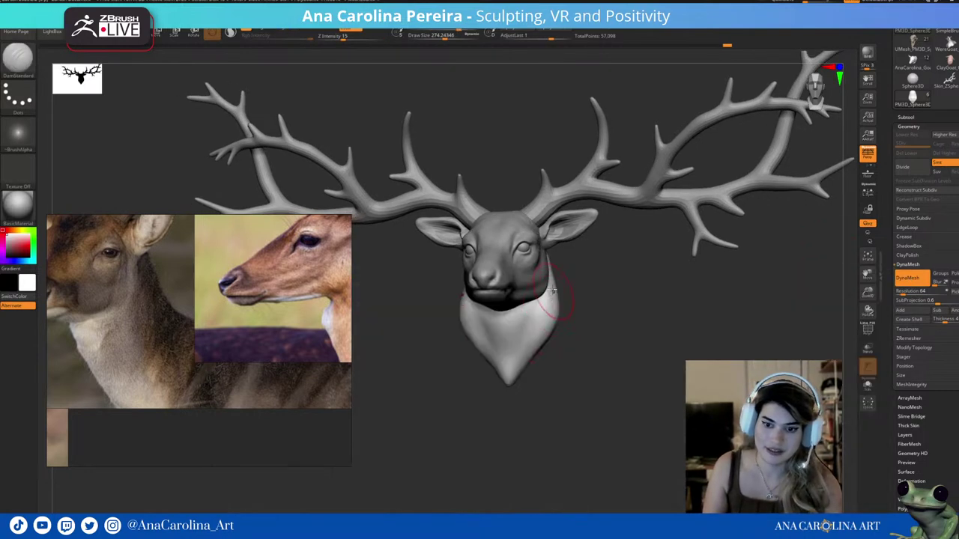
drag(540, 319, 562, 332)
key(space)
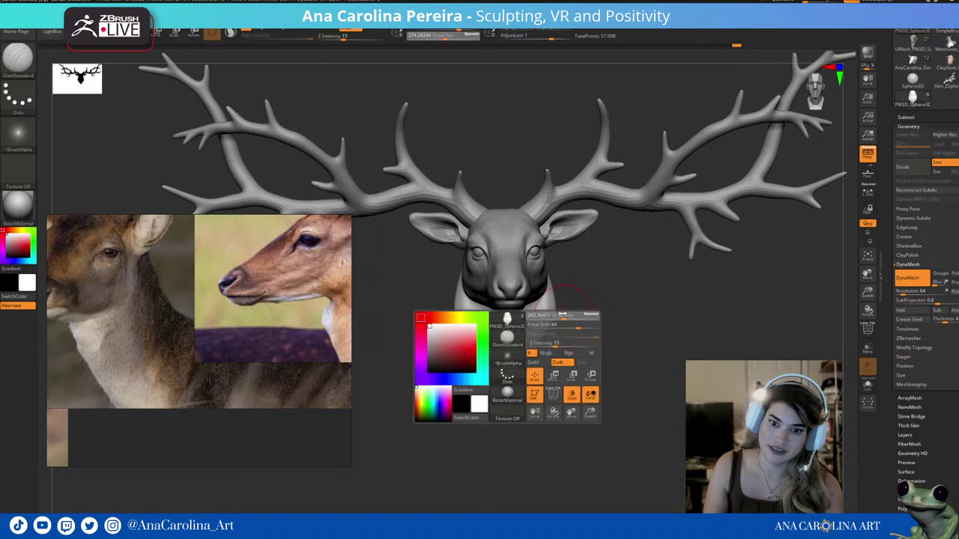
drag(552, 299, 524, 337)
key(ctrl+z)
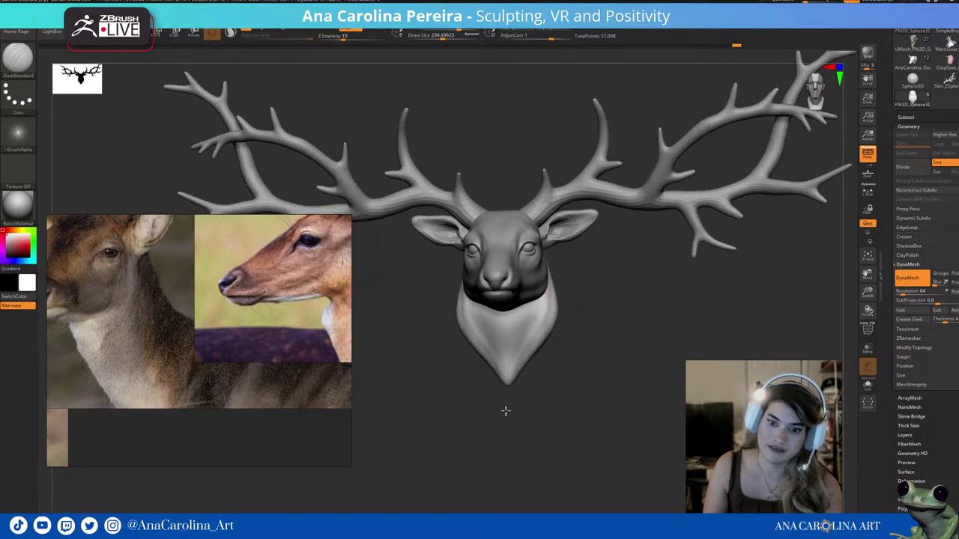
drag(504, 409, 532, 368)
mouse_move(520, 417)
mouse_down()
mouse_move(561, 411)
mouse_move(542, 407)
mouse_move(552, 420)
mouse_move(559, 407)
mouse_move(574, 445)
mouse_move(584, 439)
mouse_move(654, 337)
mouse_move(646, 337)
mouse_up()
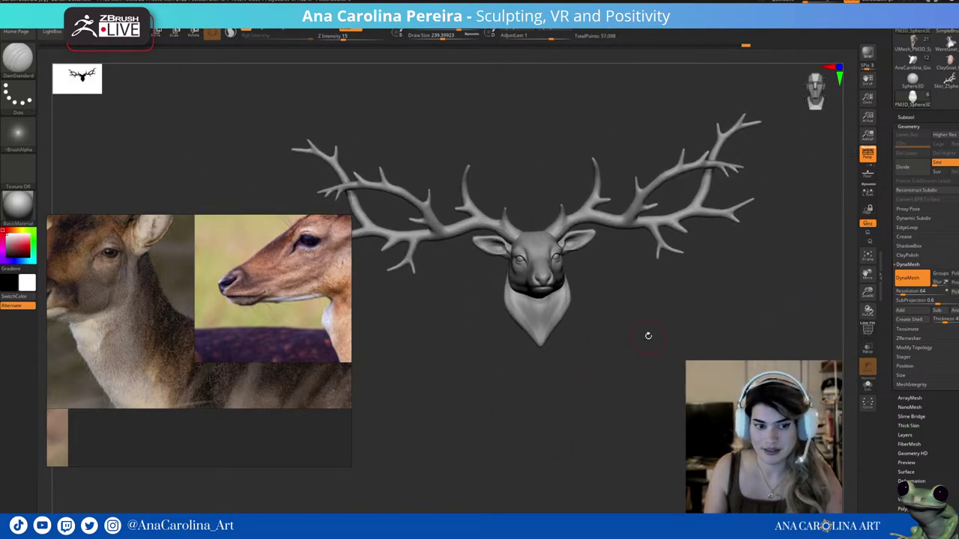
Scroll through the jewellery reference images and rotate the view to inspect the antlers.
scroll(278, 281, down, 3)
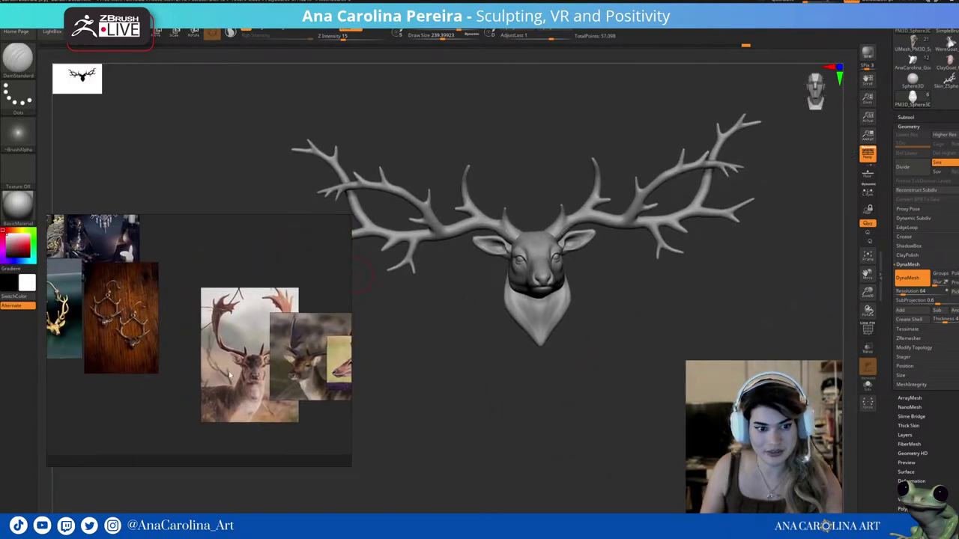
scroll(173, 370, up, 3)
scroll(176, 368, up, 2)
scroll(184, 367, down, 2)
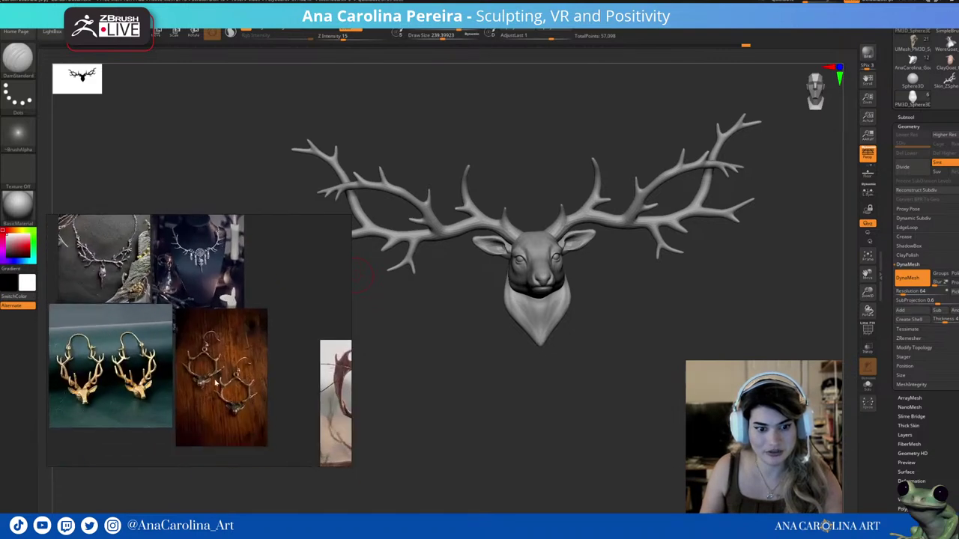
scroll(192, 365, up, 5)
scroll(193, 365, down, 1)
scroll(199, 352, down, 2)
scroll(210, 359, up, 1)
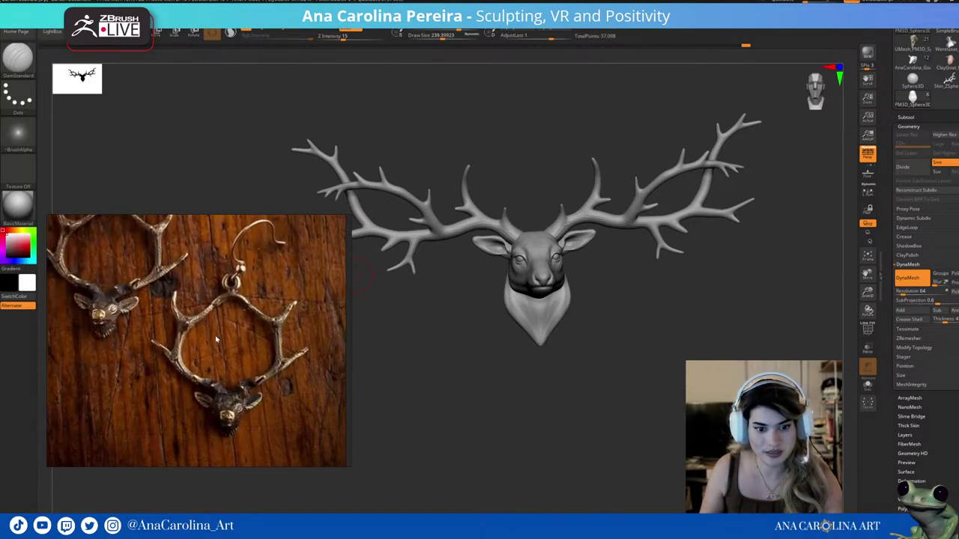
scroll(221, 449, down, 4)
scroll(127, 352, up, 5)
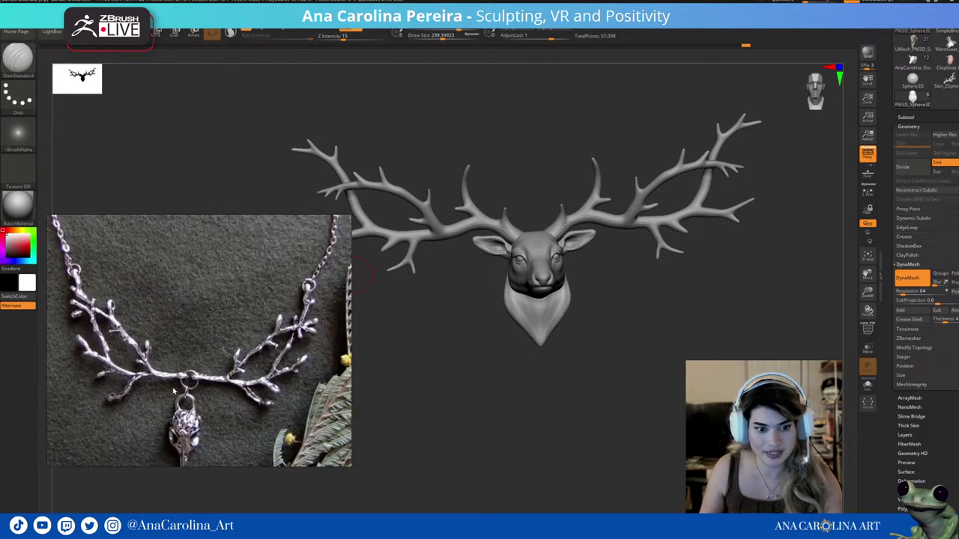
drag(437, 360, 402, 321)
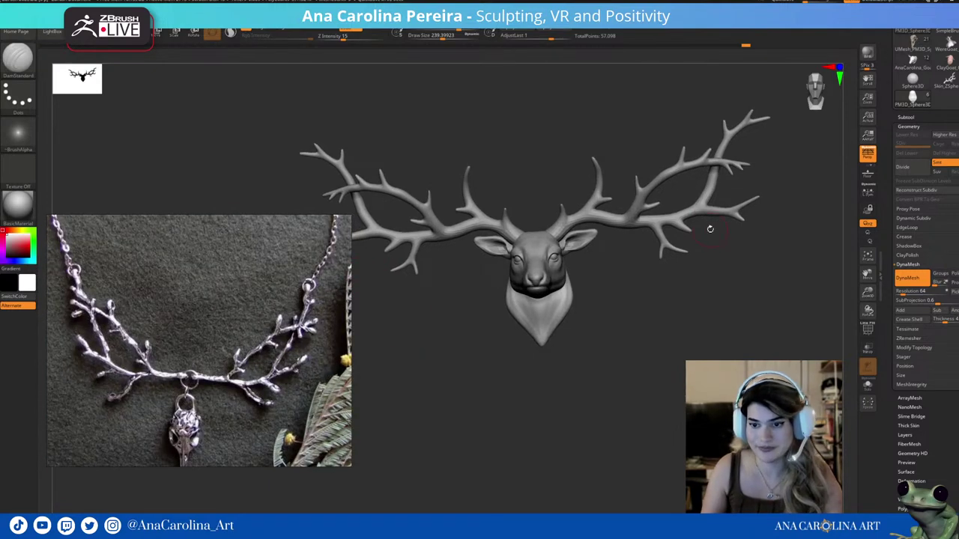
Subdivide the deer to level 3 (395,438 points) and add a new sculpting layer, Untitled Layer 1.
key(ctrl+d)
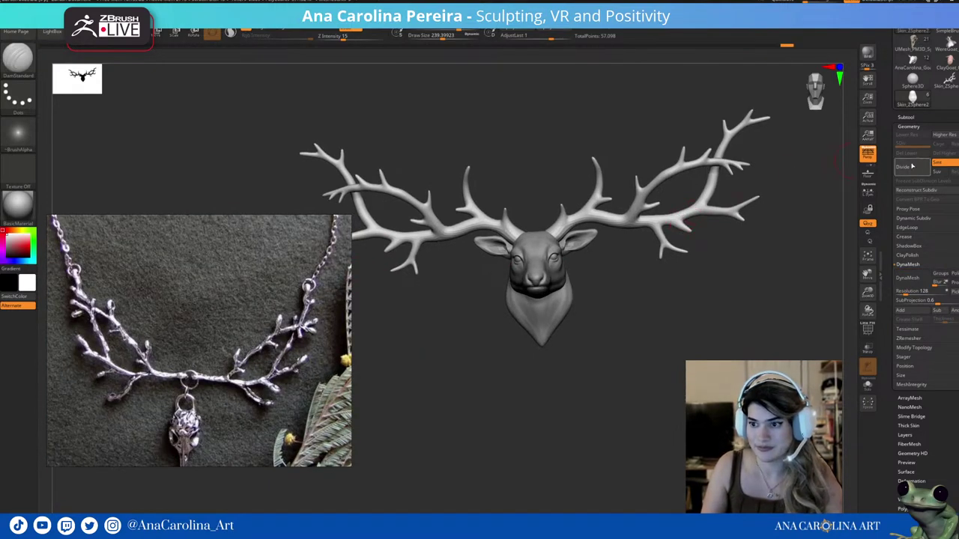
click(905, 171)
mouse_move(805, 221)
mouse_down()
mouse_move(755, 293)
mouse_move(758, 285)
mouse_up()
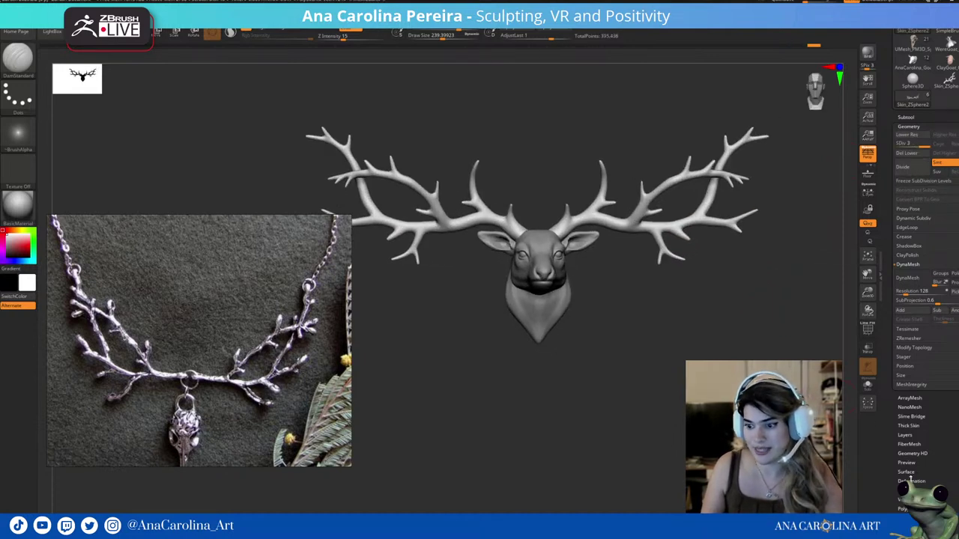
click(911, 435)
click(902, 283)
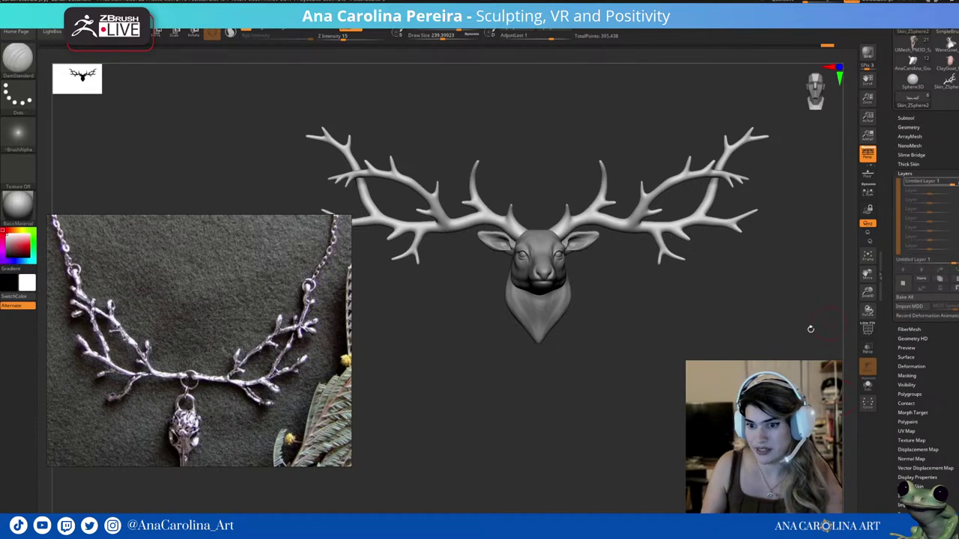
drag(809, 328, 731, 357)
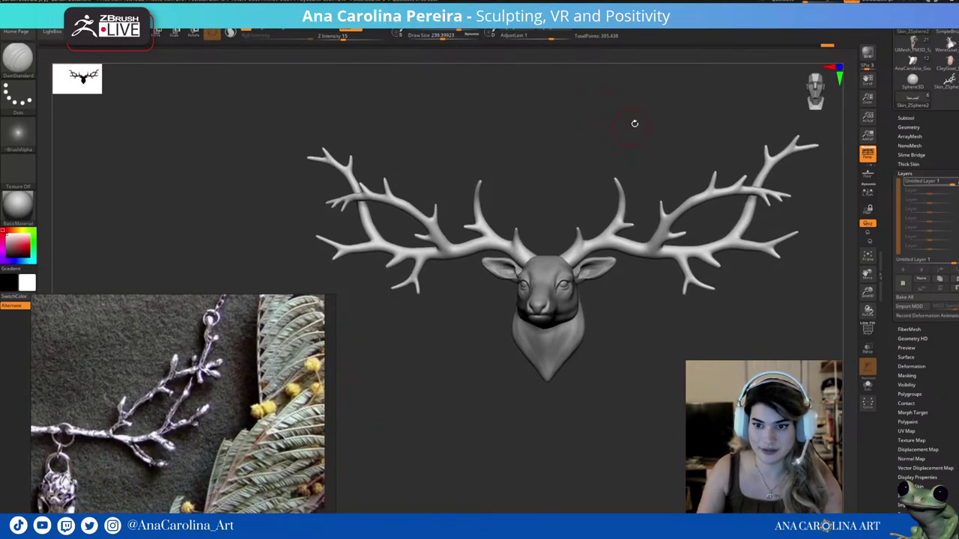
Switch to the Inflat brush at about size 167, trying and undoing an antler stroke.
drag(634, 122, 614, 131)
key(b)
key(i)
key(n)
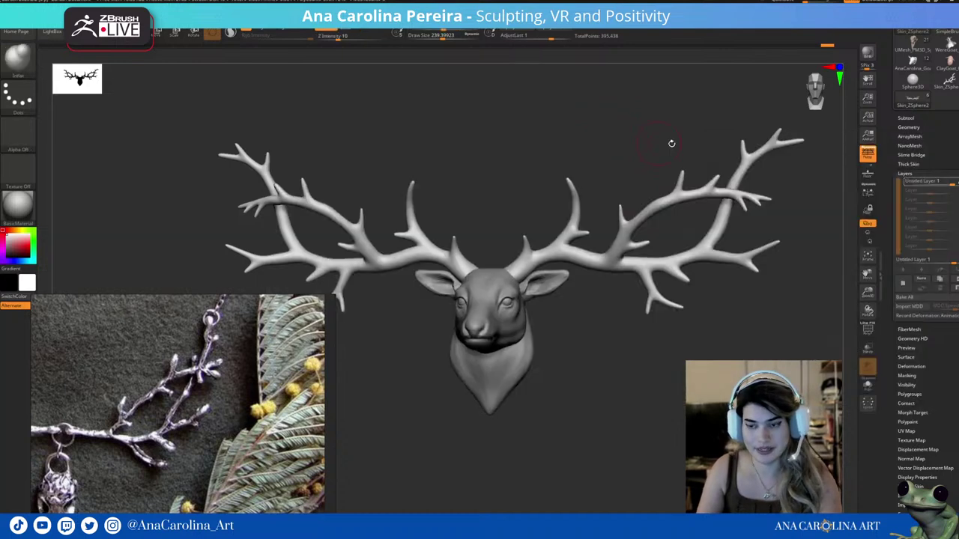
key(space)
drag(786, 184, 753, 219)
key(space)
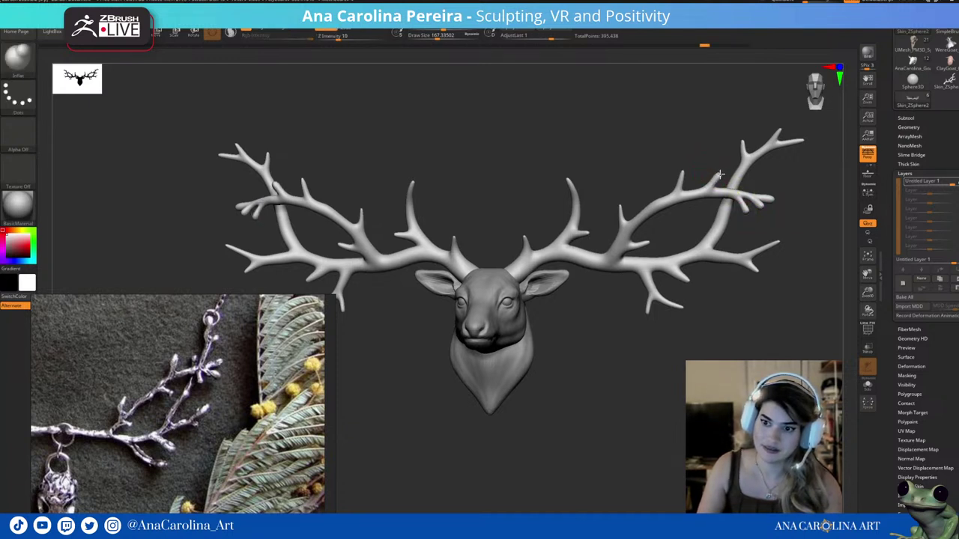
drag(719, 174, 685, 172)
key(ctrl+z)
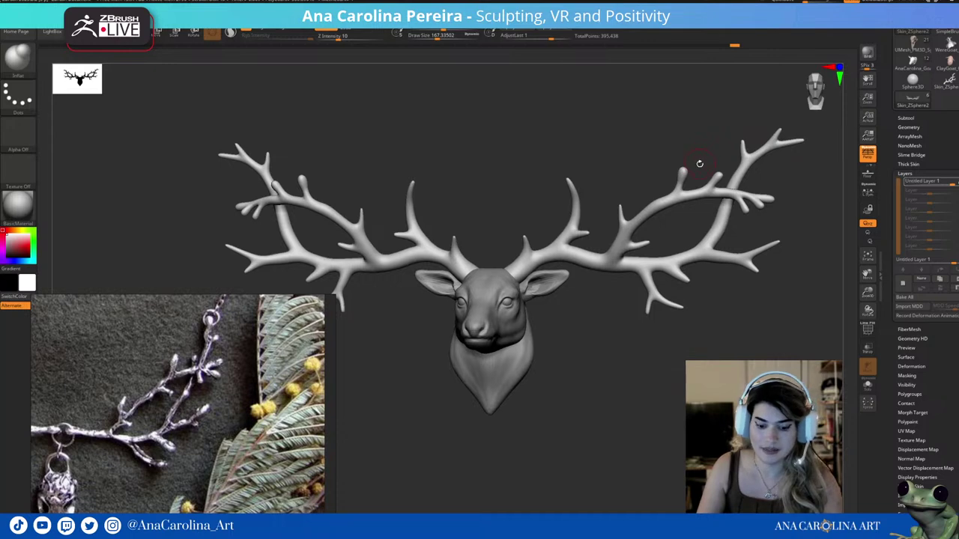
Switch to the TrimDynamic brush and frame the whole deer head in view.
key(b)
key(t)
key(d)
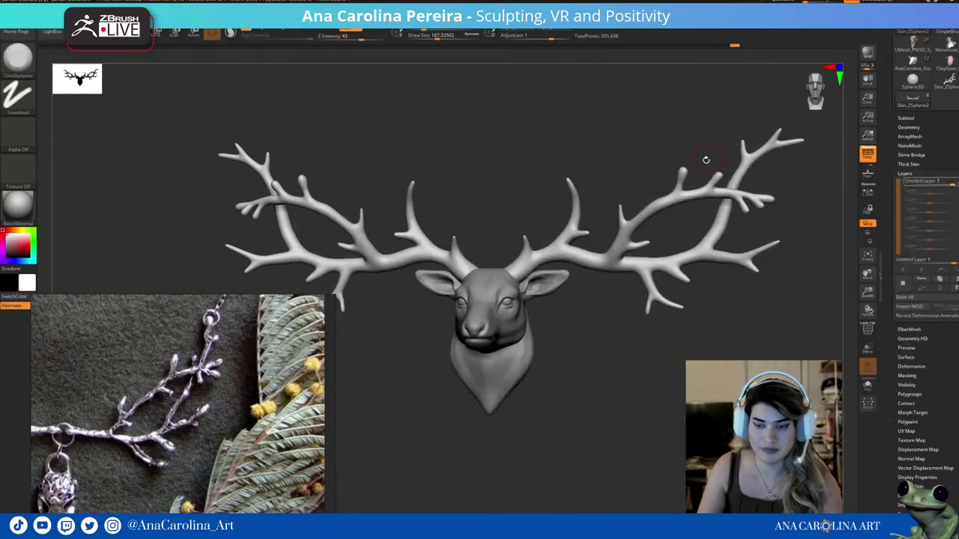
mouse_move(691, 165)
mouse_down()
mouse_move(681, 174)
mouse_move(693, 145)
mouse_move(724, 158)
mouse_move(714, 169)
mouse_up()
key(f)
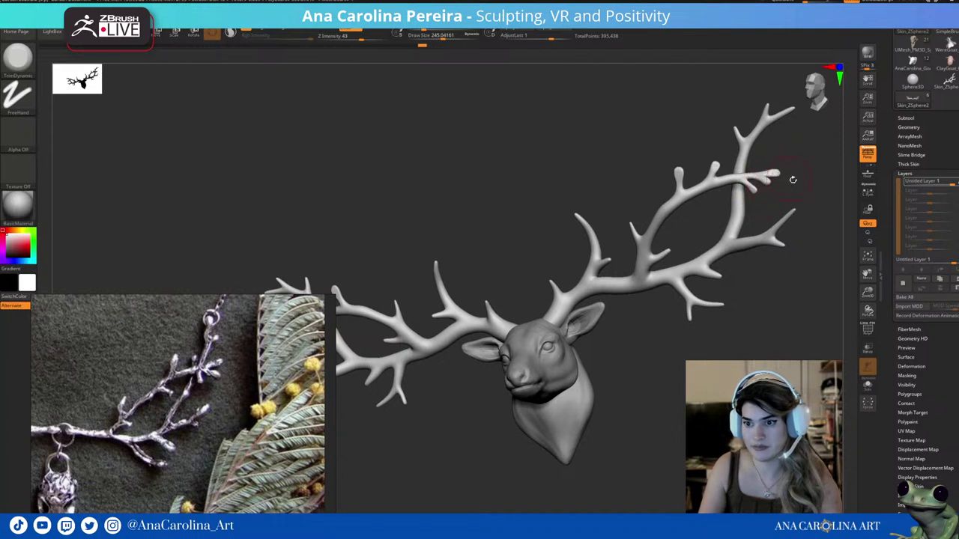
scroll(793, 180, up, 5)
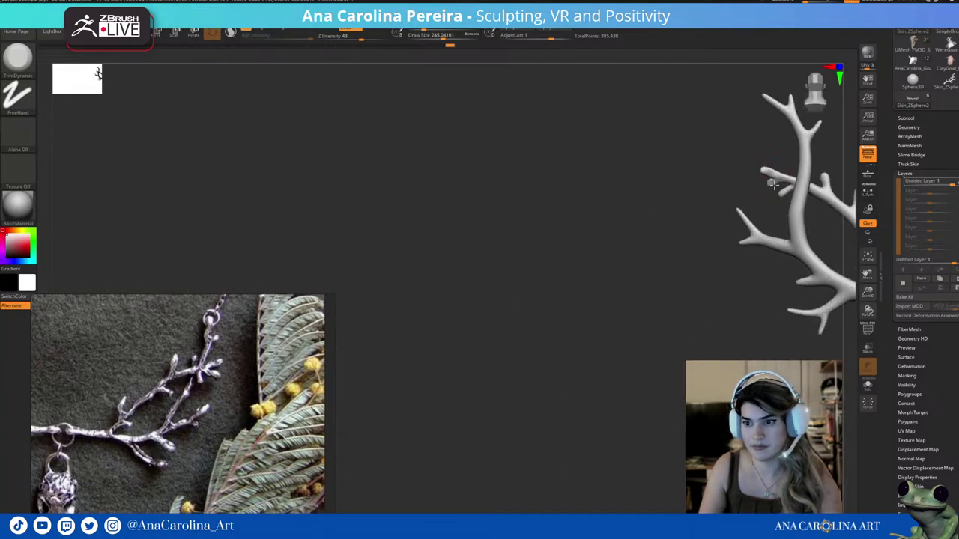
scroll(786, 218, down, 5)
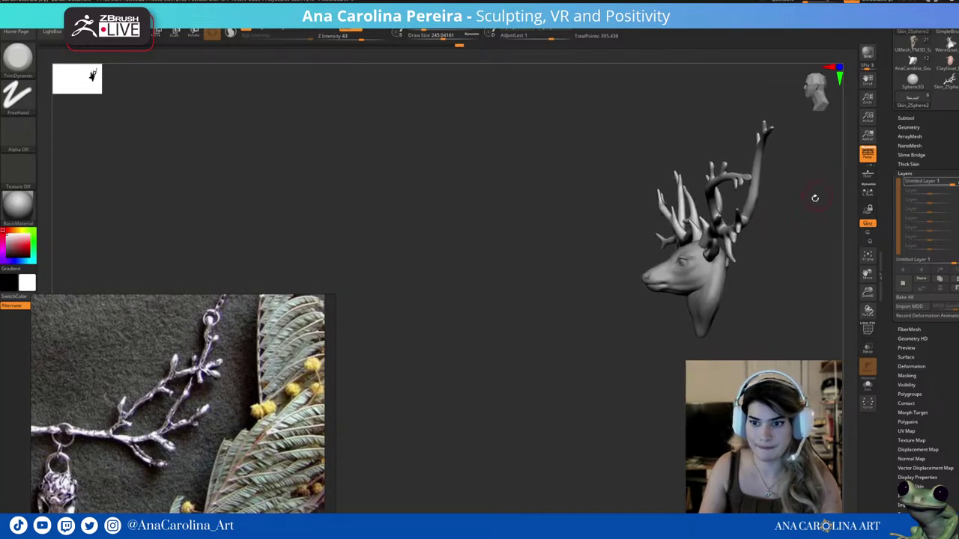
key(f)
scroll(787, 218, up, 5)
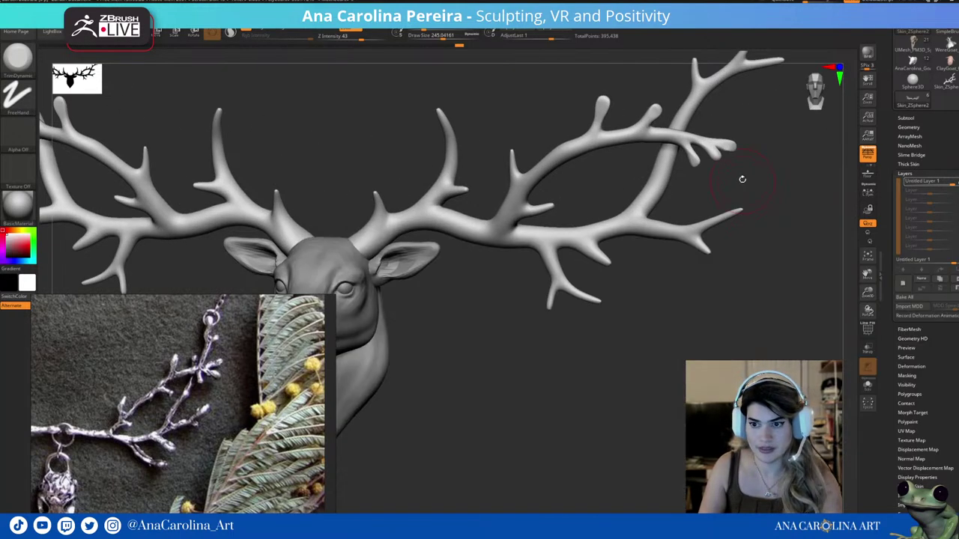
Orbit to a front-on view of the head and antlers while enlarging the brush size.
drag(735, 175, 709, 160)
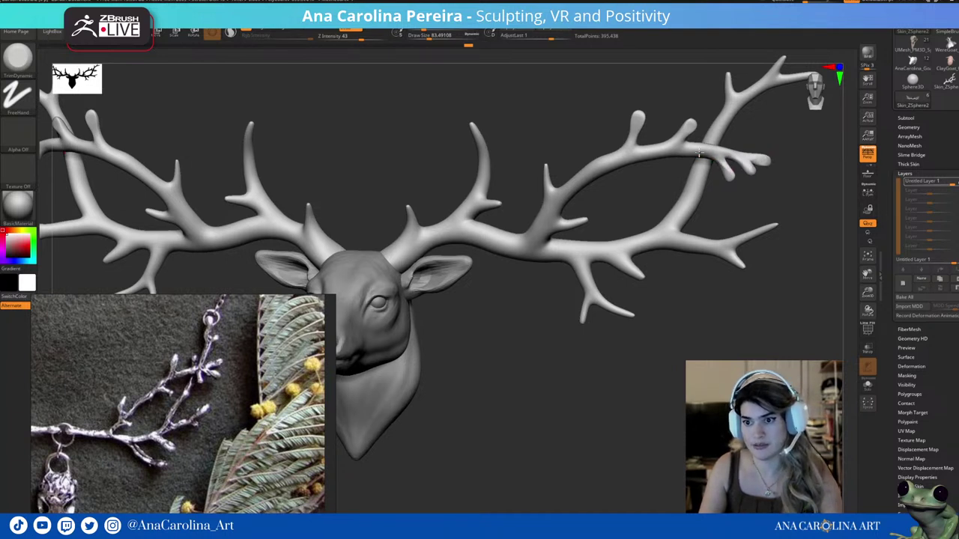
key(bracketright)
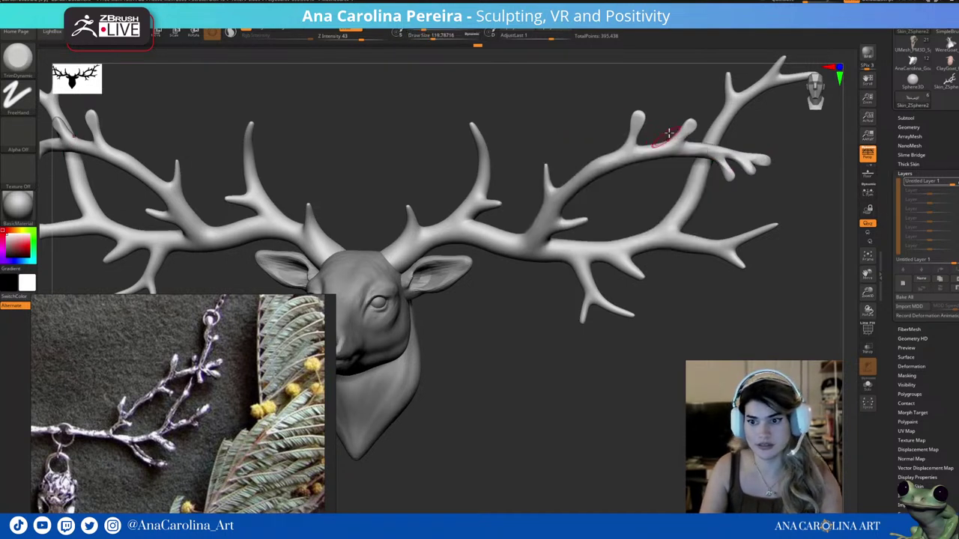
drag(676, 103, 650, 153)
key(bracketright)
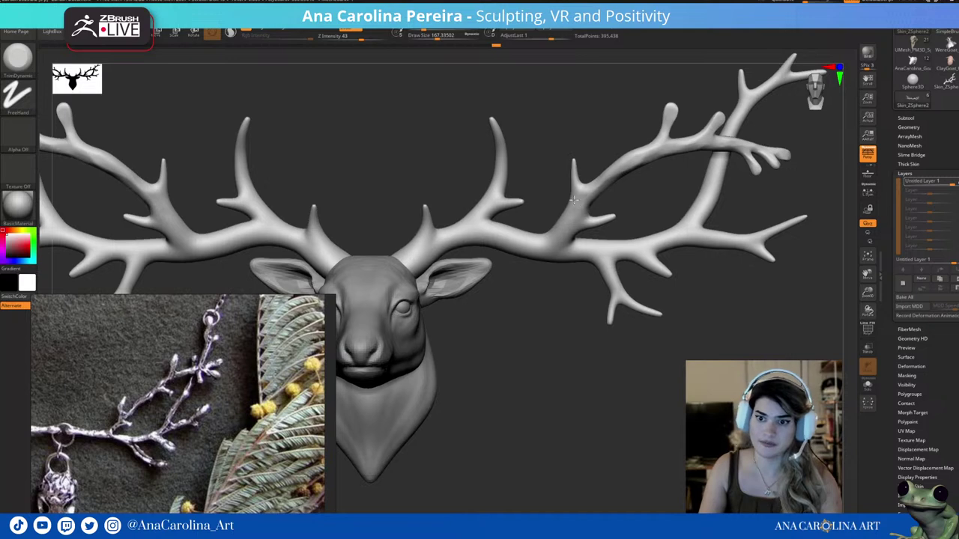
mouse_move(581, 191)
mouse_down()
mouse_move(645, 113)
mouse_move(636, 105)
mouse_up()
Pick the Blob brush and add bulbous knobs to two upper antler tips.
key(b)
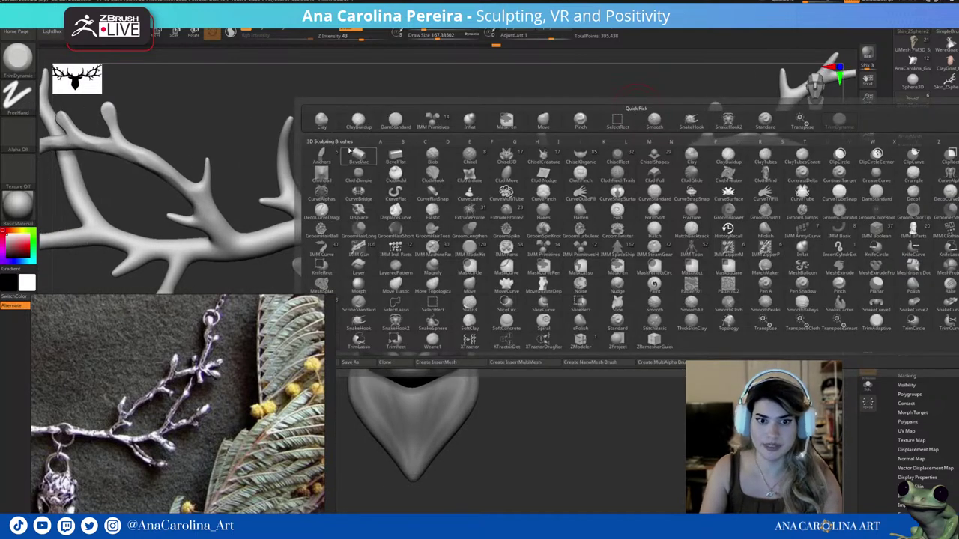
key(b)
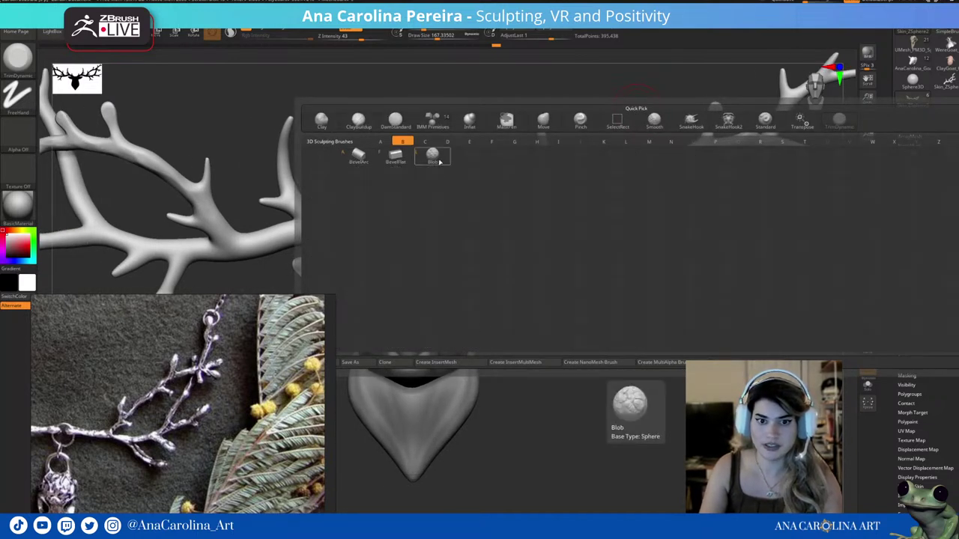
click(447, 160)
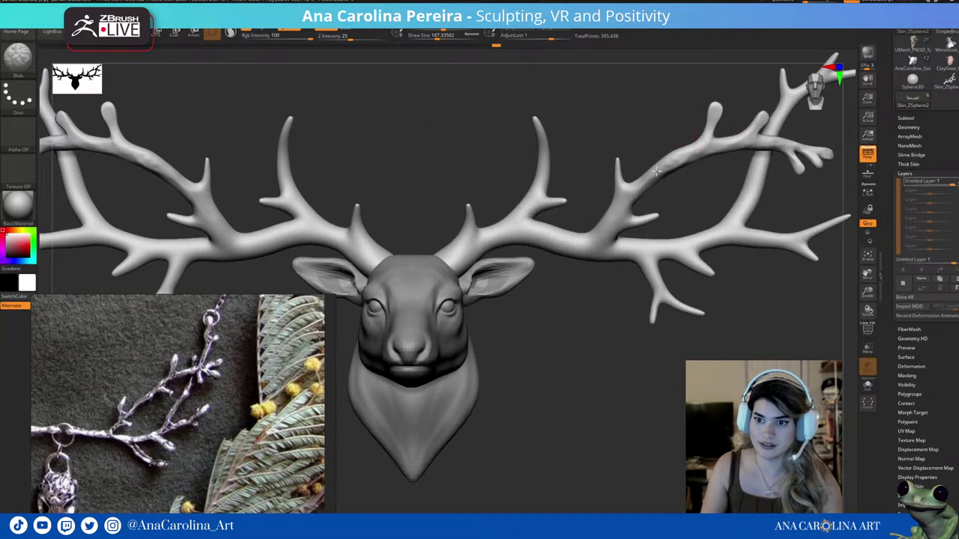
click(757, 120)
click(714, 112)
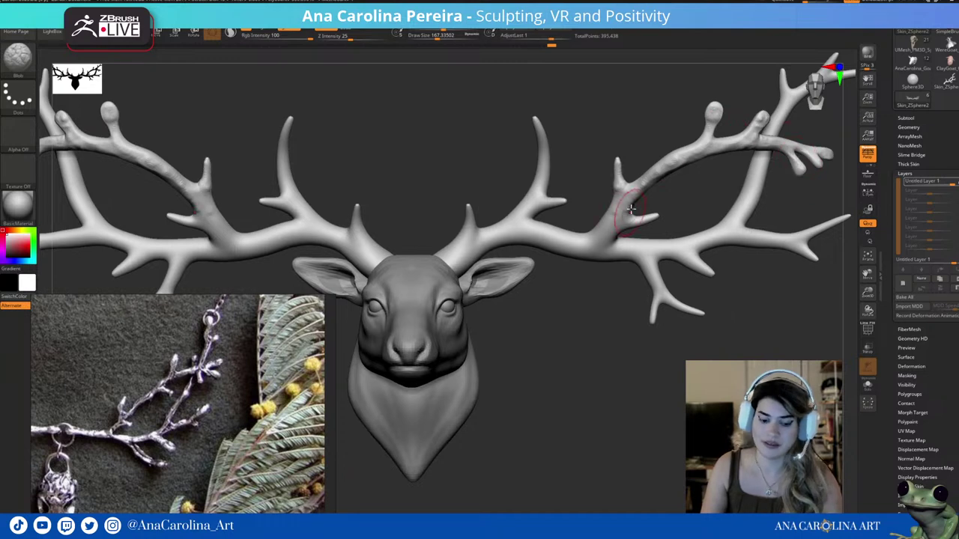
Switch to the TrimDynamic brush, briefly toggling Smooth, and adjust the antler view.
key(b)
key(t)
key(d)
key(shift)
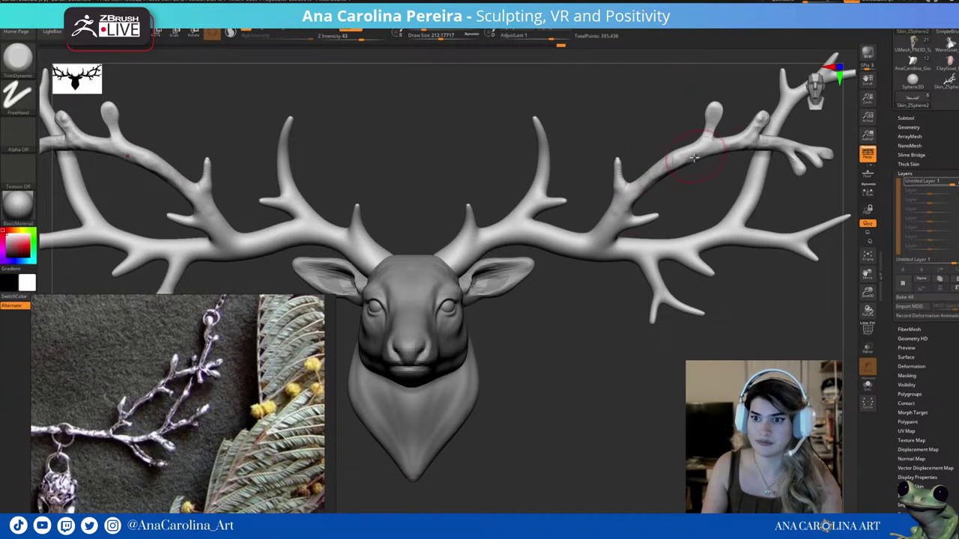
key(space)
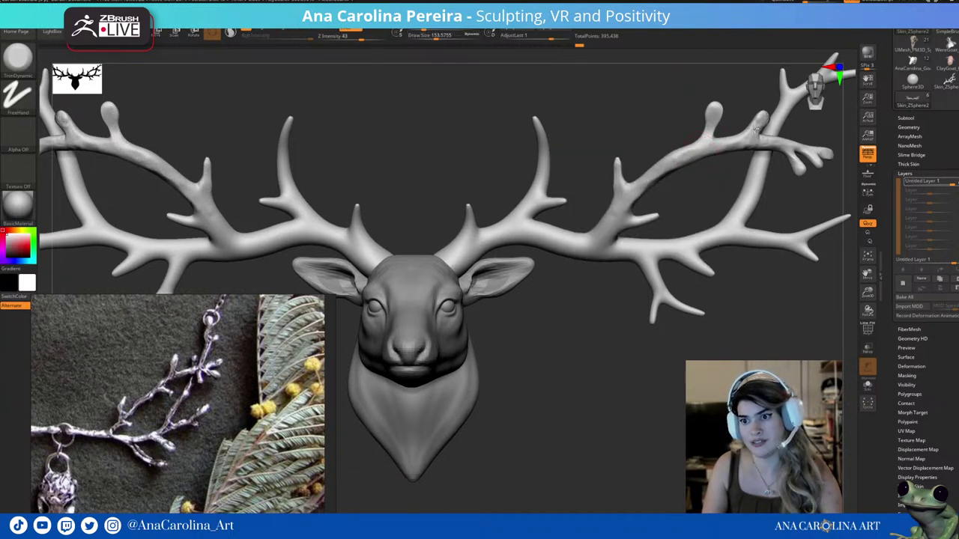
scroll(738, 154, down, 5)
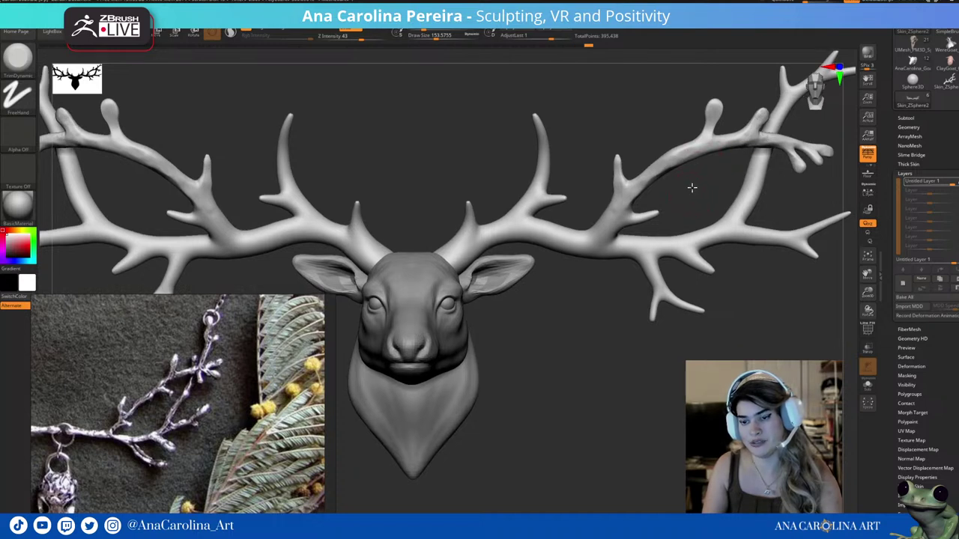
scroll(723, 248, up, 2)
scroll(712, 288, up, 2)
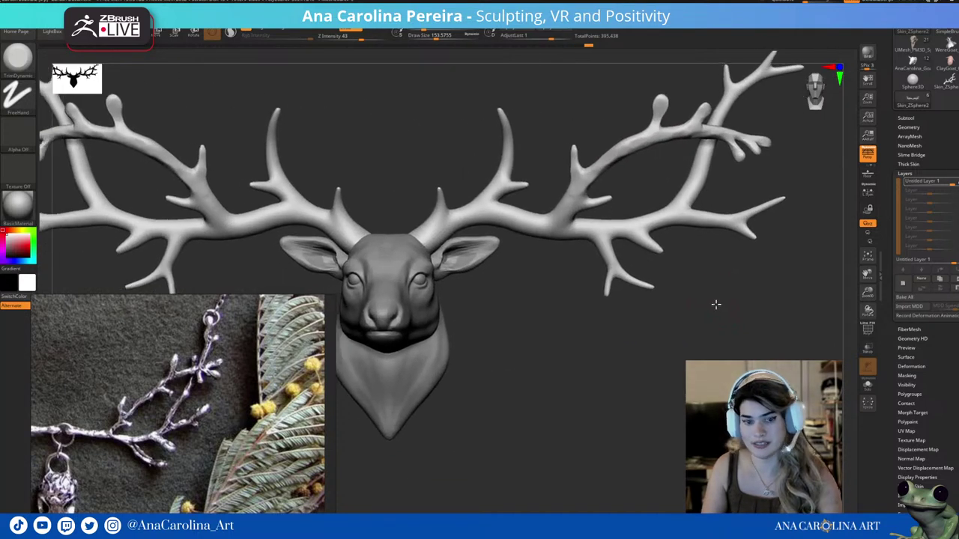
scroll(711, 311, up, 3)
Set DamStandard to about size 56 and intensity 15, and smooth a spot on the antler branch.
key(space)
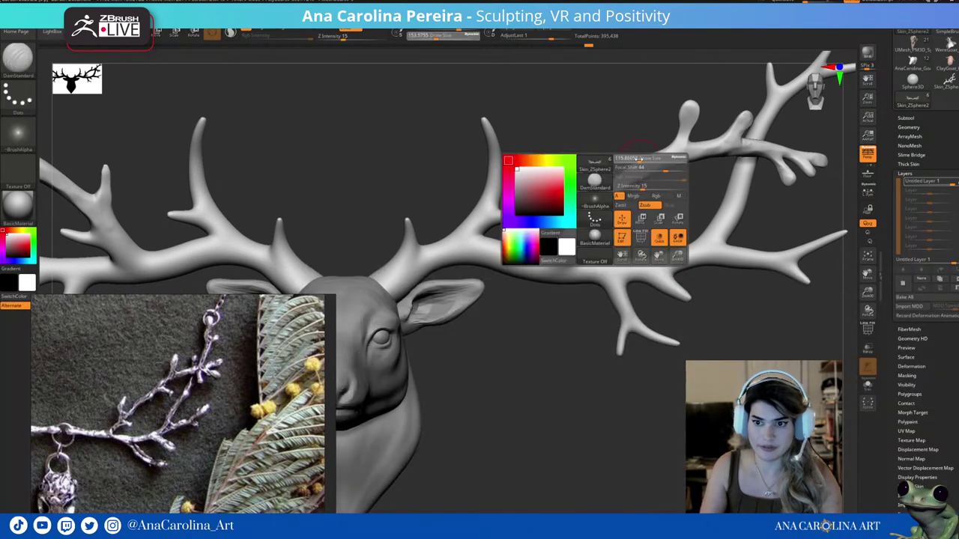
key(space)
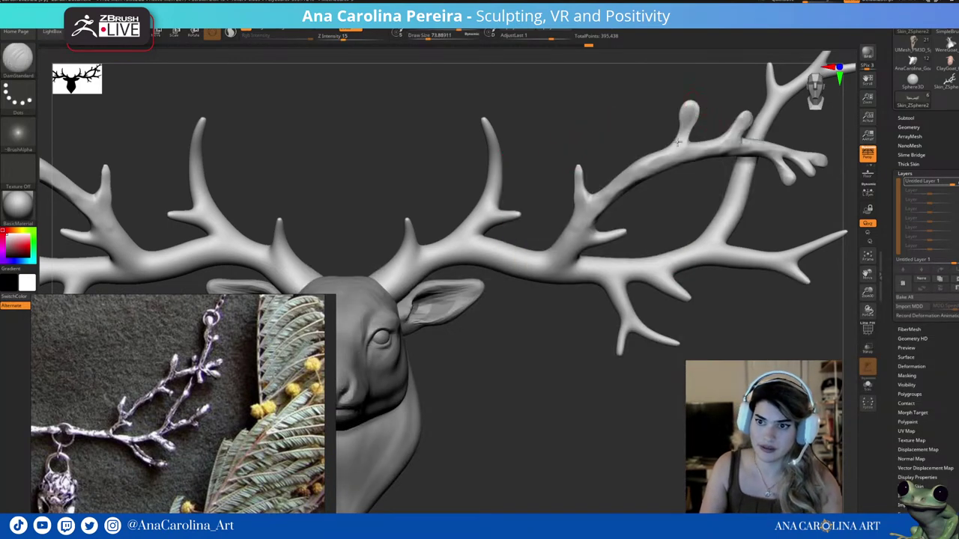
key(ctrl+z)
key(ctrl+shift+z)
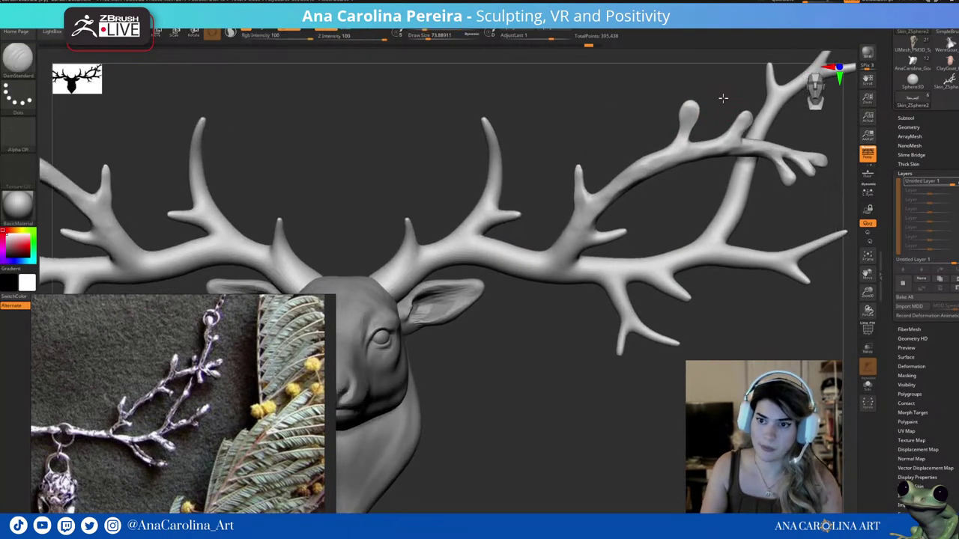
key(ctrl+z)
key(ctrl+z)
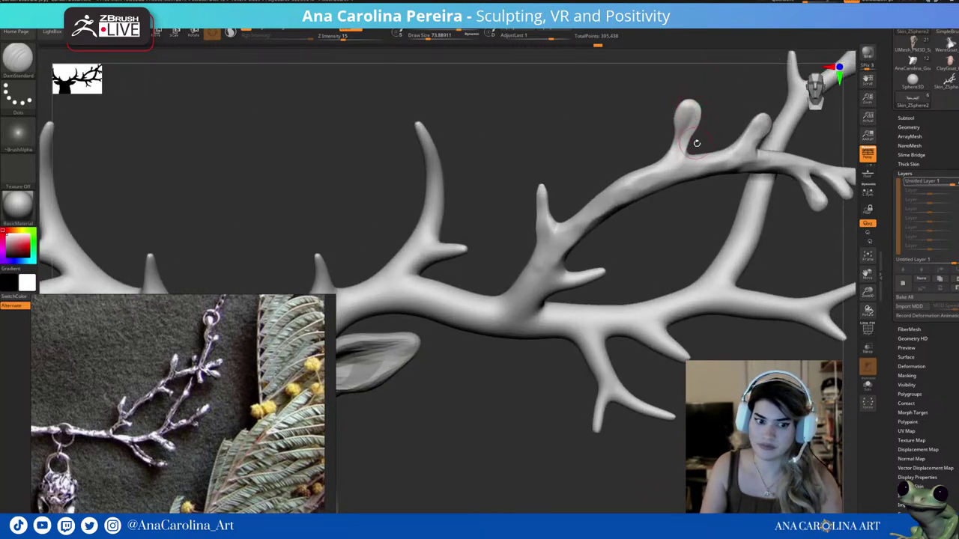
key(space)
drag(762, 168, 759, 169)
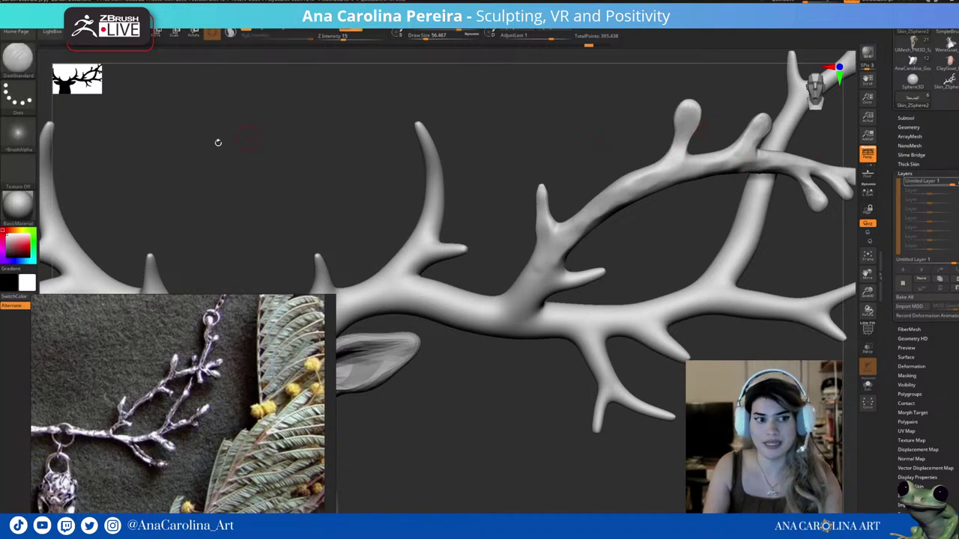
click(18, 56)
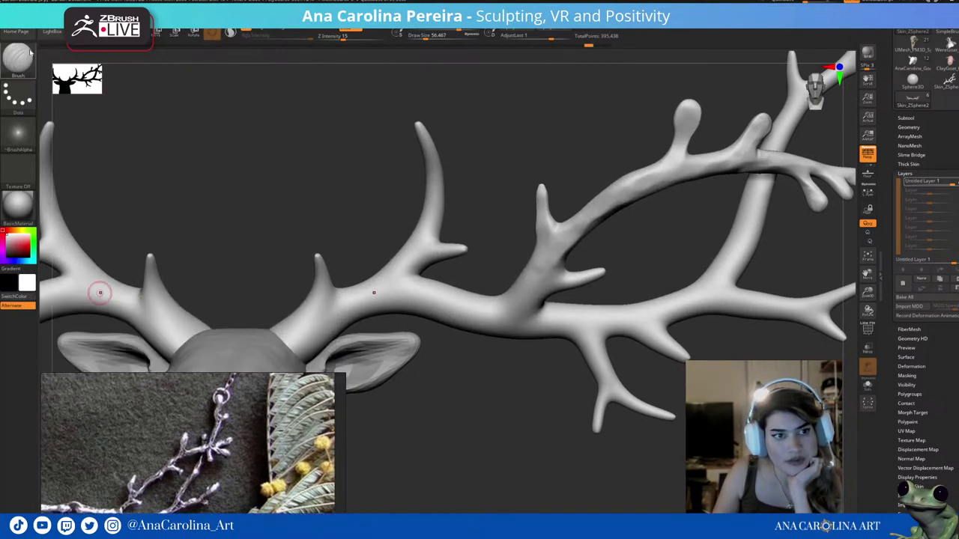
click(18, 56)
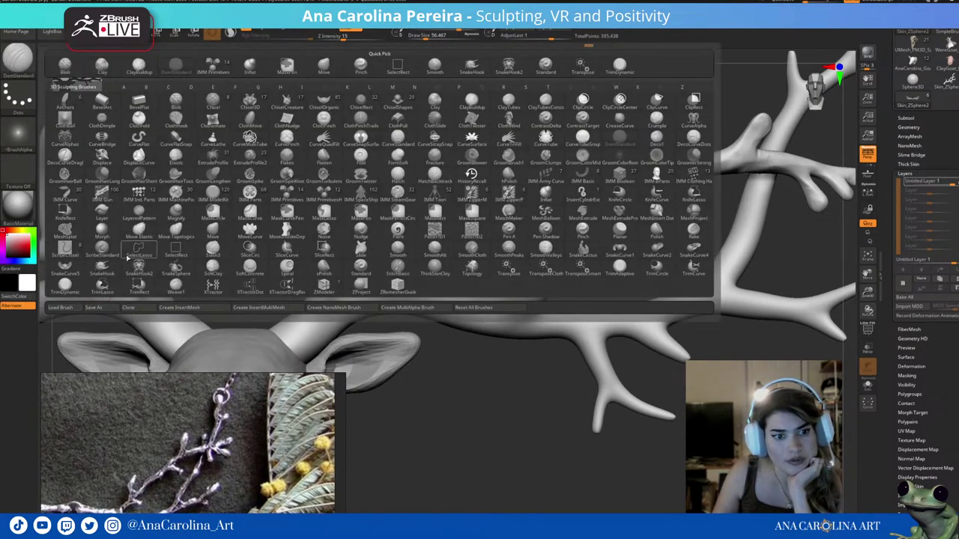
Load the Orb_Cracks brush from file, then frame the model and zoom in on the right antler.
click(81, 308)
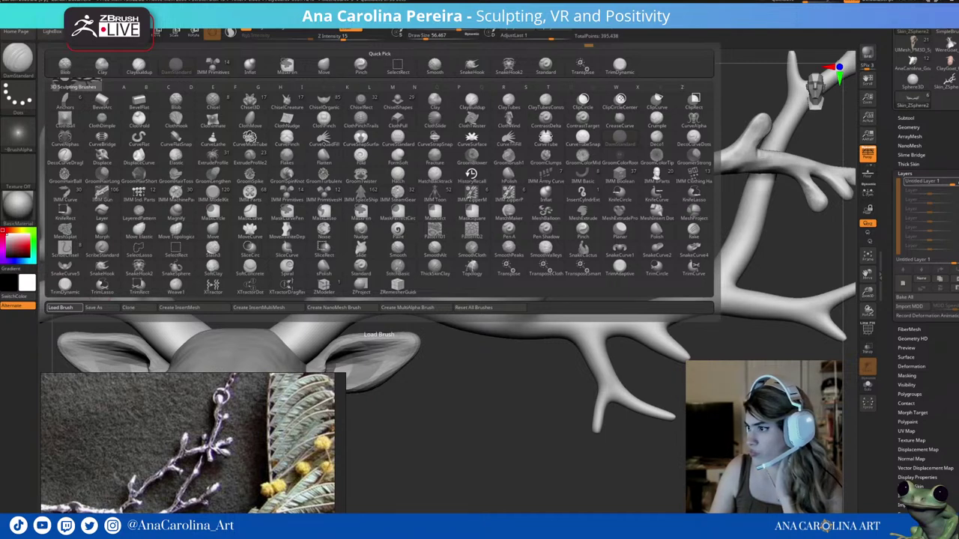
key(o)
key(c)
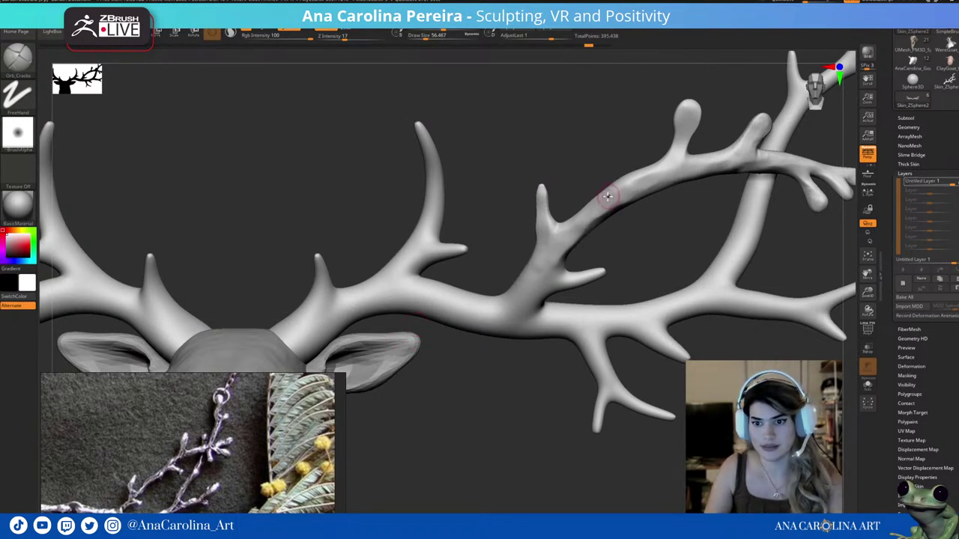
alt+drag(659, 145, 636, 150)
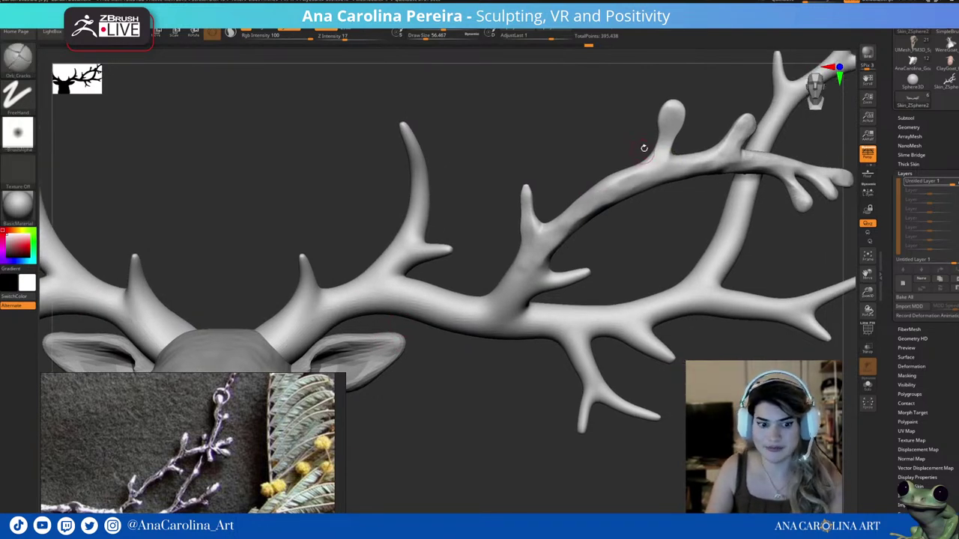
mouse_move(709, 137)
alt+mouse_down()
mouse_move(719, 141)
mouse_move(723, 129)
mouse_move(698, 143)
alt+mouse_up()
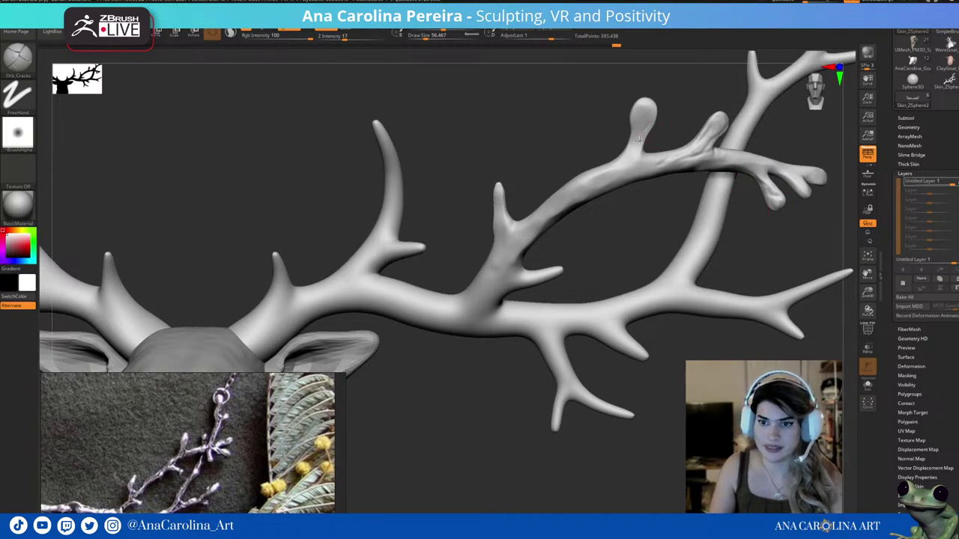
key(f)
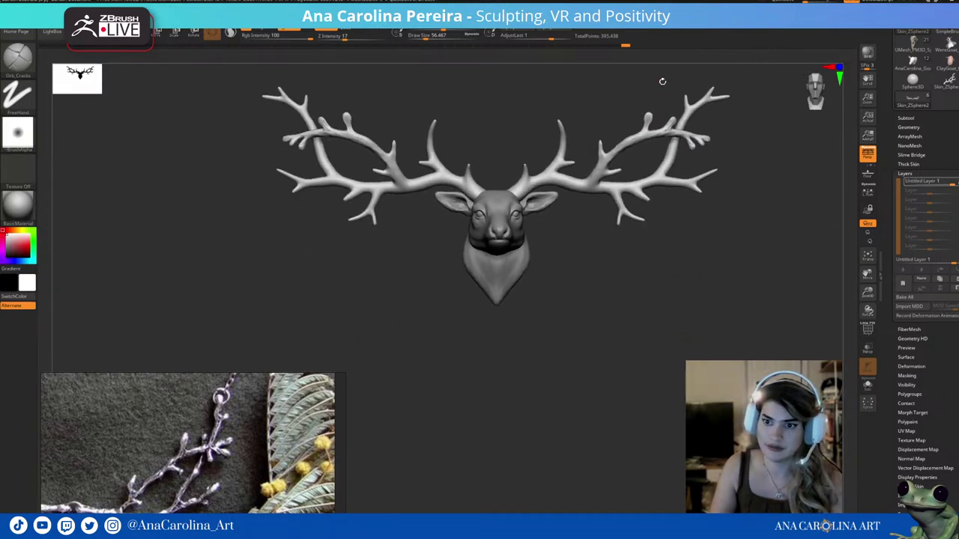
mouse_move(664, 90)
alt+mouse_down()
mouse_move(621, 160)
mouse_move(656, 157)
mouse_move(615, 165)
alt+mouse_up()
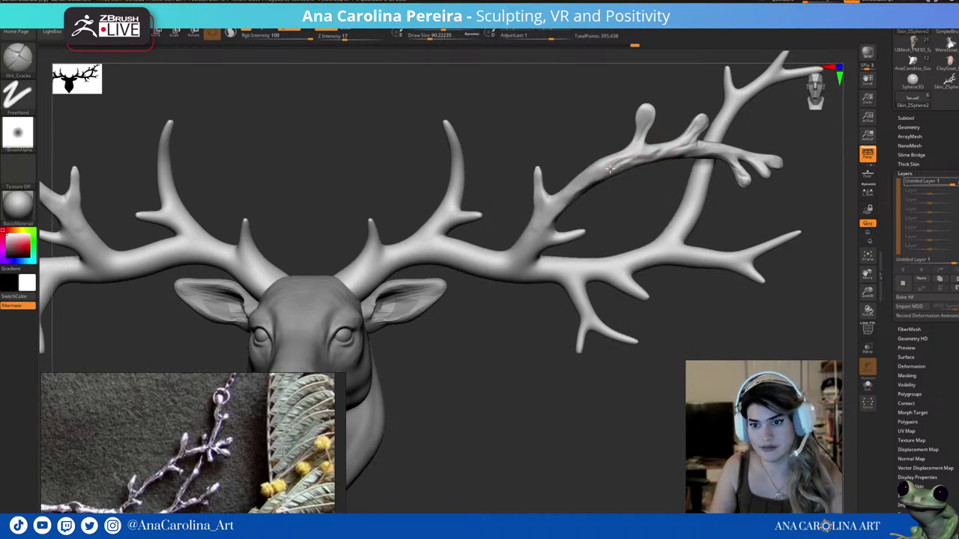
Switch to TrimDynamic and trim the surface of the upper antler branch.
key(b)
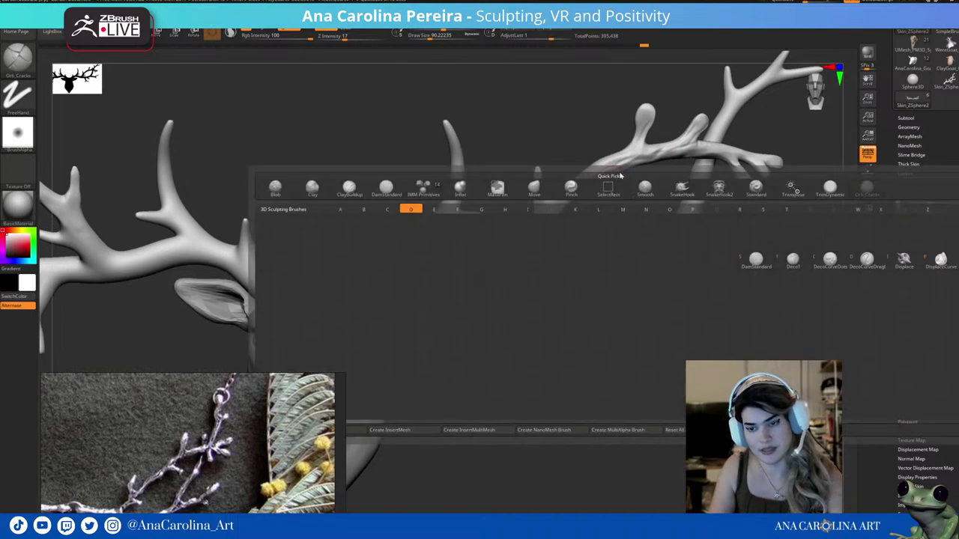
key(Escape)
key(b)
key(t)
key(d)
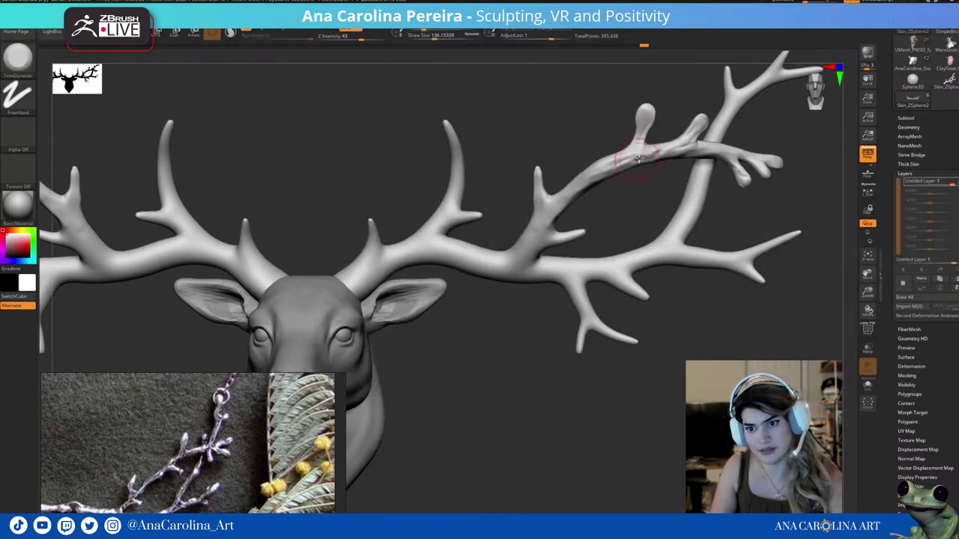
drag(663, 150, 611, 172)
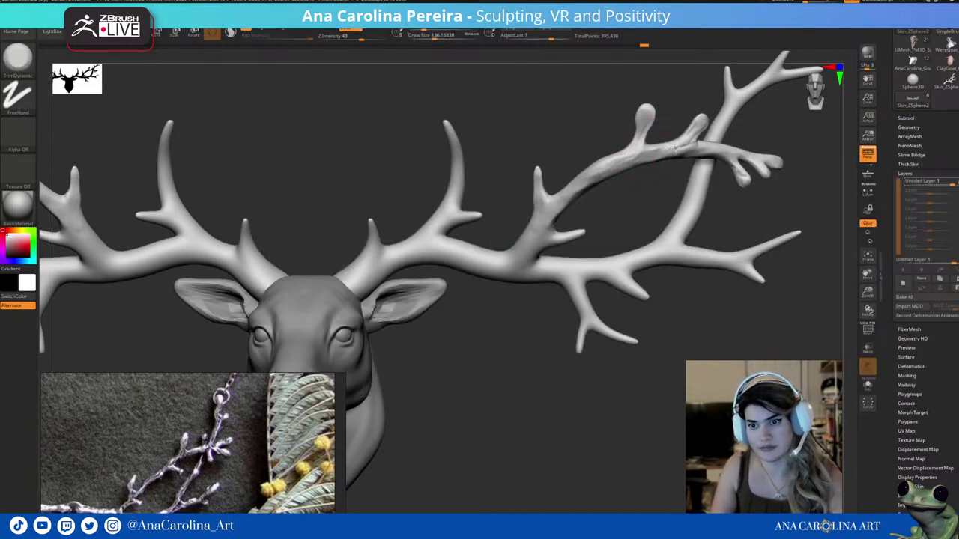
mouse_move(680, 147)
mouse_down()
mouse_move(701, 124)
mouse_move(637, 147)
mouse_up()
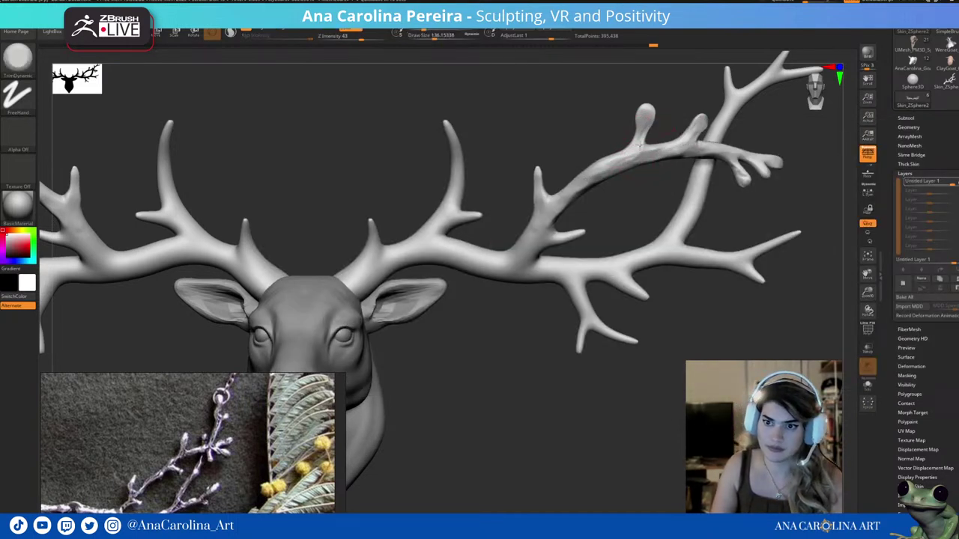
Reframe the deer so the antlers fill the canvas and raise the brush size to about 187.
key(f)
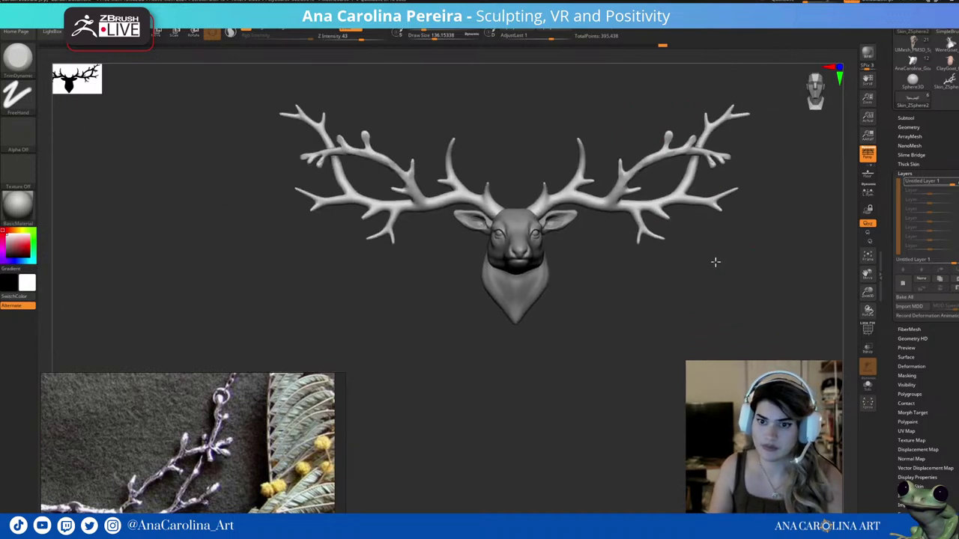
mouse_move(721, 294)
mouse_down()
mouse_move(612, 193)
mouse_move(628, 192)
mouse_up()
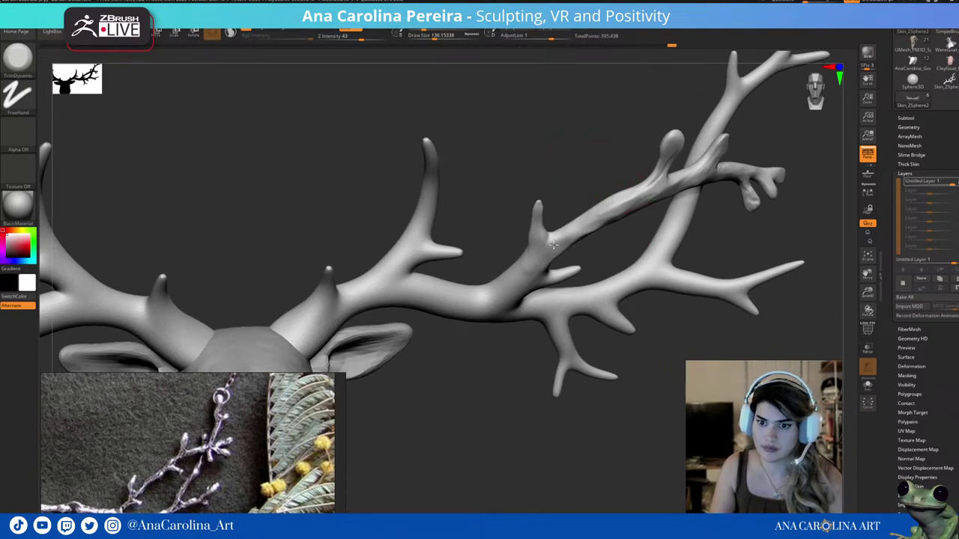
drag(601, 247, 587, 297)
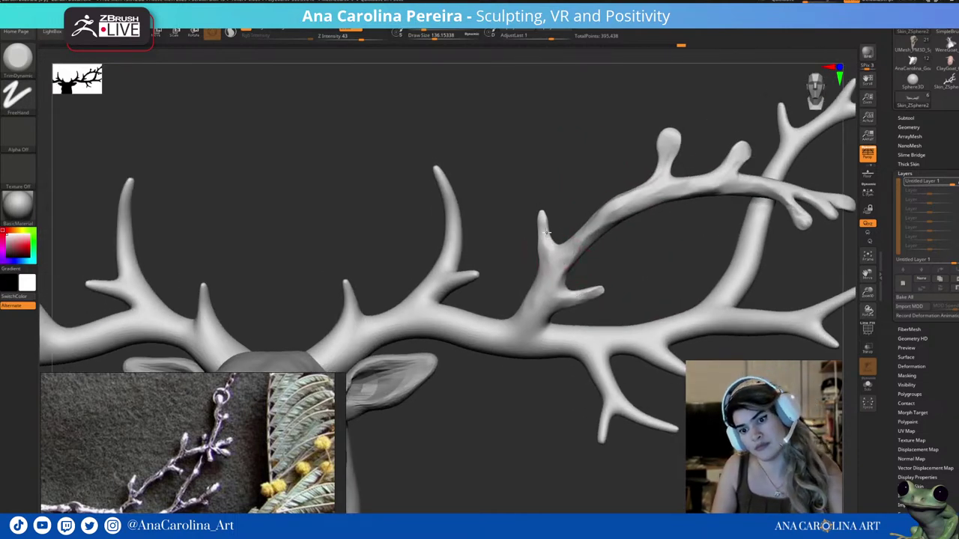
key(f)
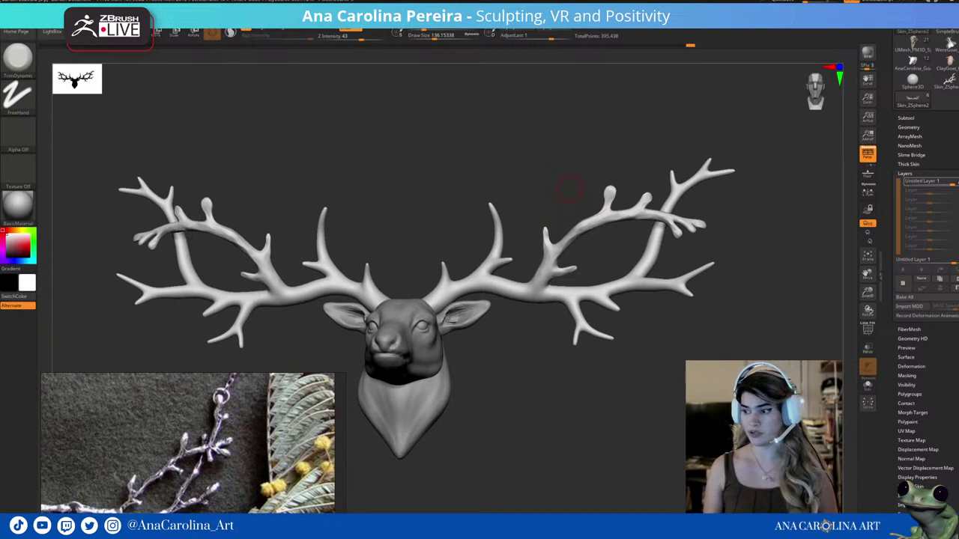
mouse_move(590, 318)
alt+right_down()
mouse_move(606, 413)
mouse_move(538, 281)
alt+right_up()
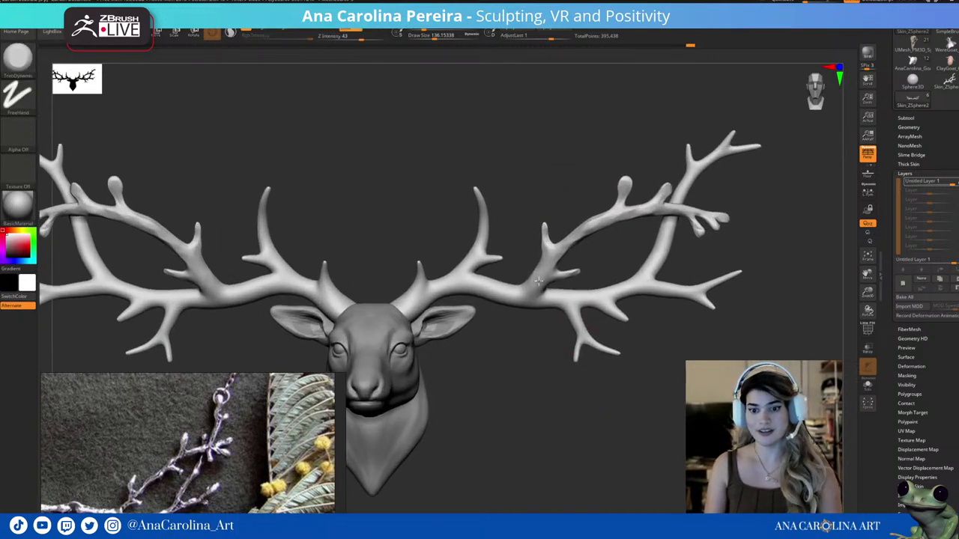
key(s)
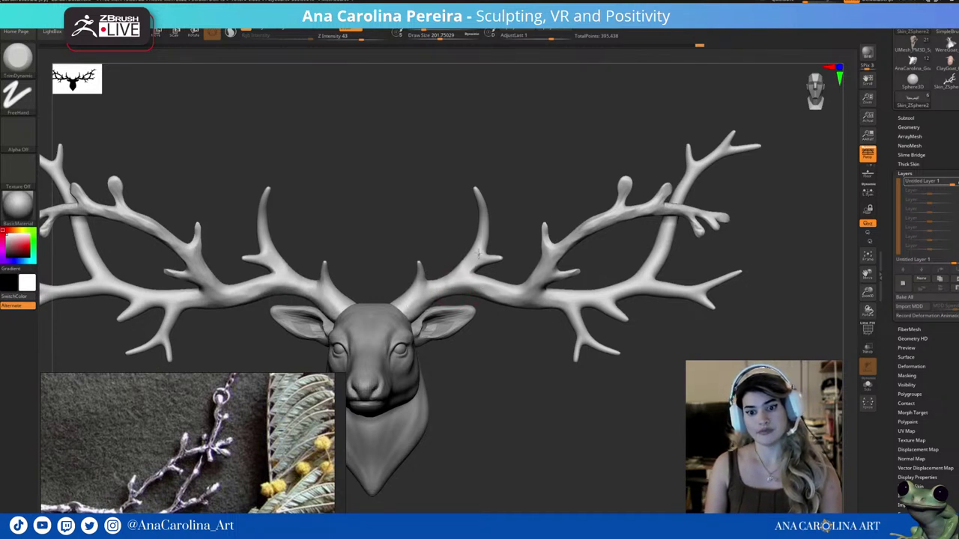
key(space)
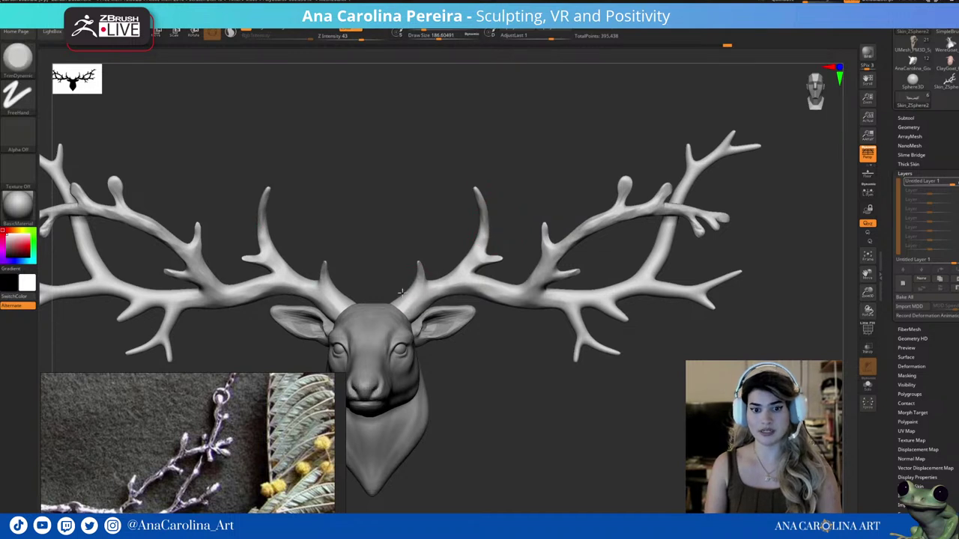
mouse_move(412, 282)
mouse_down()
mouse_move(404, 286)
mouse_move(446, 277)
mouse_move(468, 238)
mouse_up()
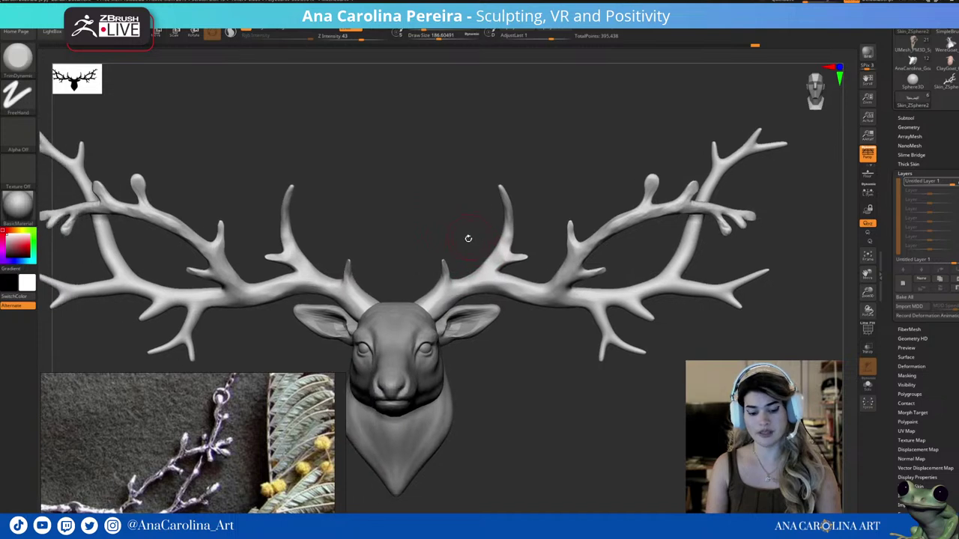
Add small Blob bumps with a dotted stroke along the antler bases.
key(b)
key(b)
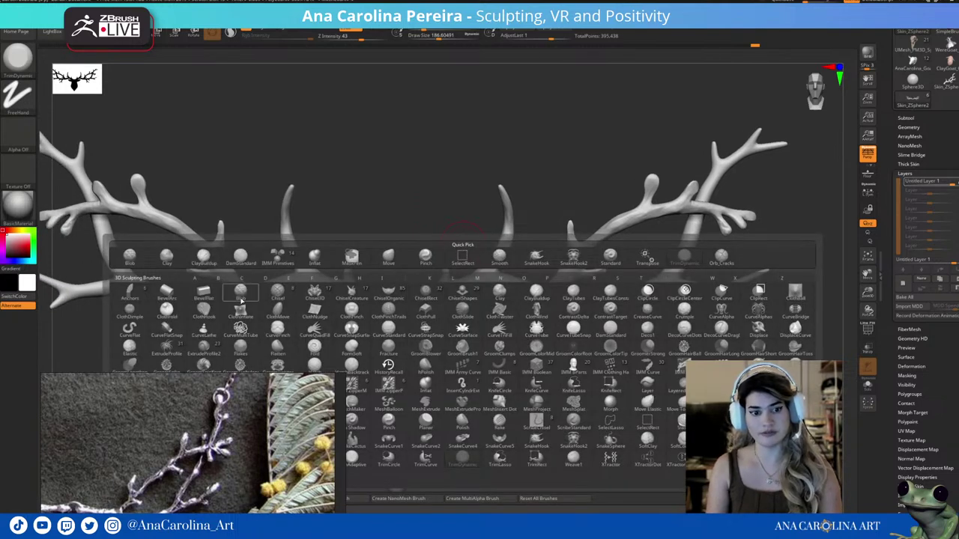
key(l)
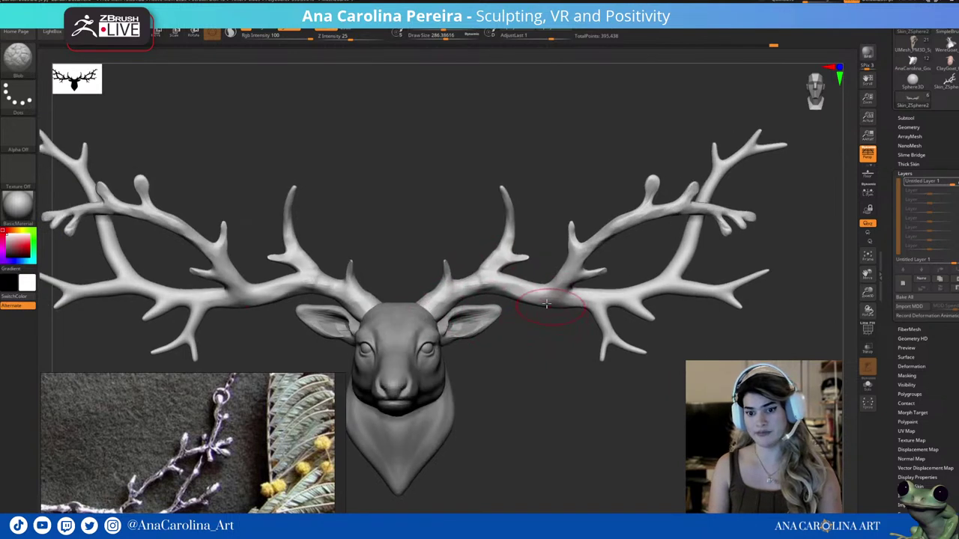
drag(524, 296, 579, 299)
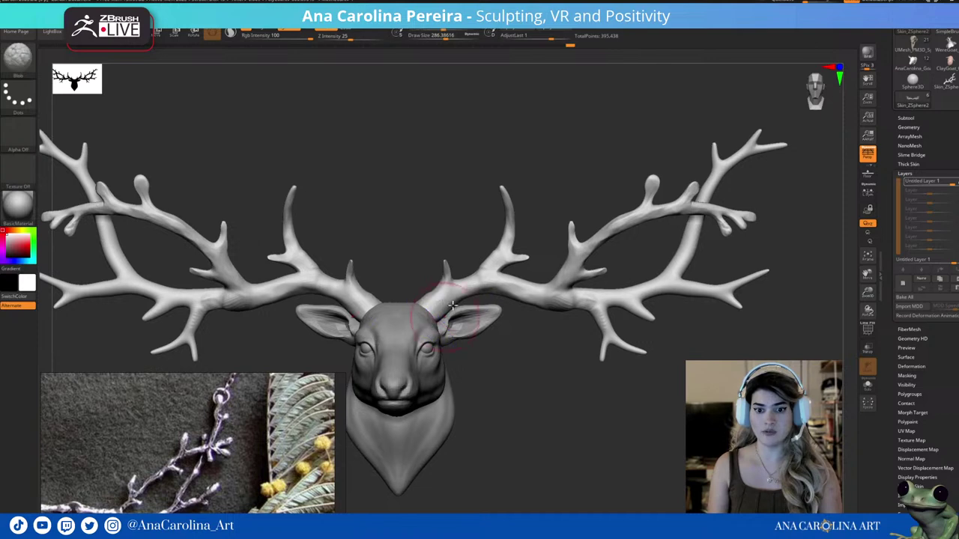
Lightly flatten antler patches with TrimDynamic at about size 182, mirrored on both sides.
key(b)
key(t)
key(d)
key(space)
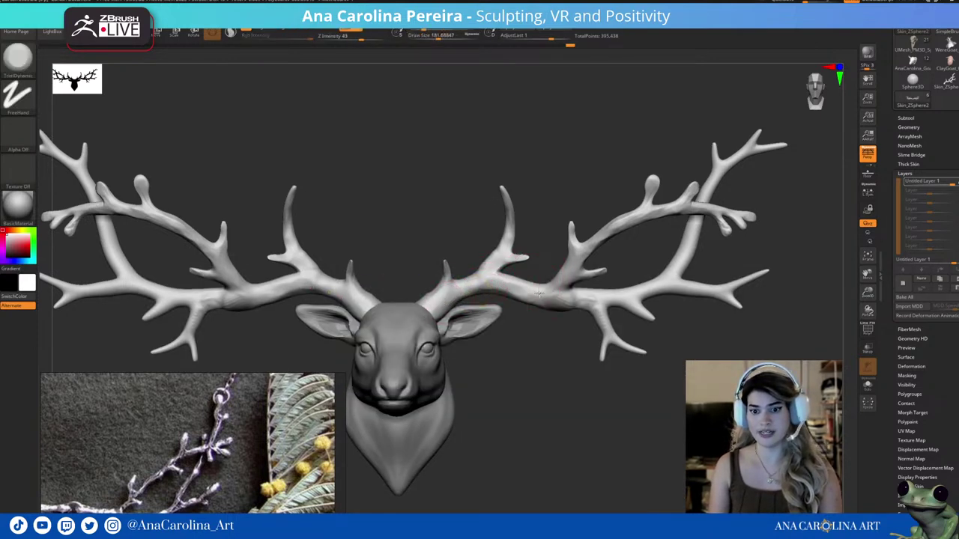
mouse_move(578, 296)
mouse_down()
mouse_move(566, 310)
mouse_move(582, 302)
mouse_move(558, 292)
mouse_up()
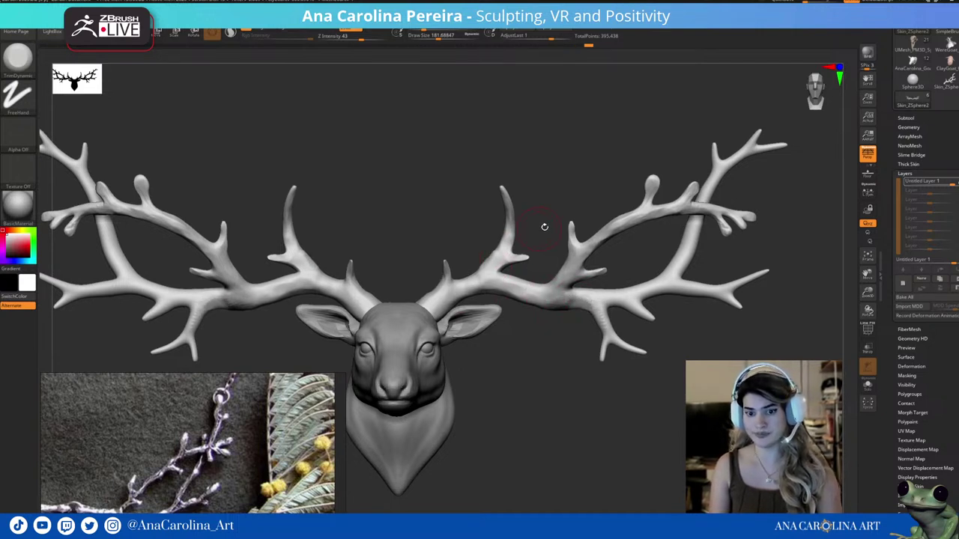
drag(545, 226, 569, 355)
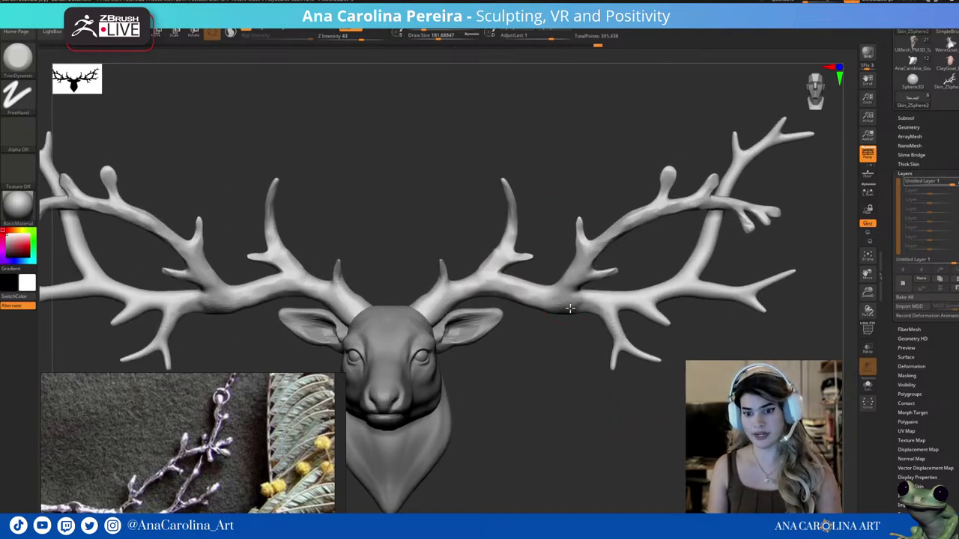
drag(572, 303, 582, 312)
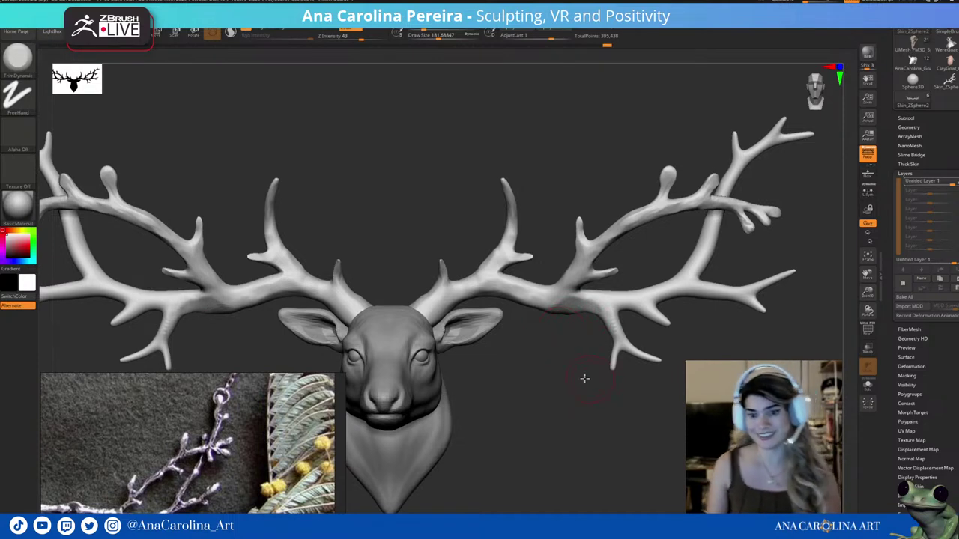
drag(608, 314, 646, 358)
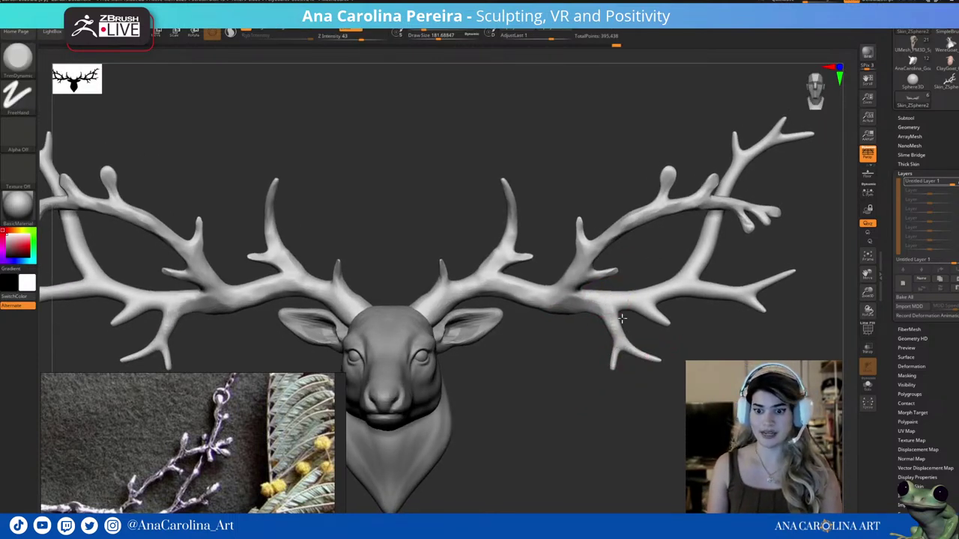
mouse_move(652, 313)
alt+mouse_down()
mouse_move(582, 392)
mouse_move(590, 417)
alt+mouse_up()
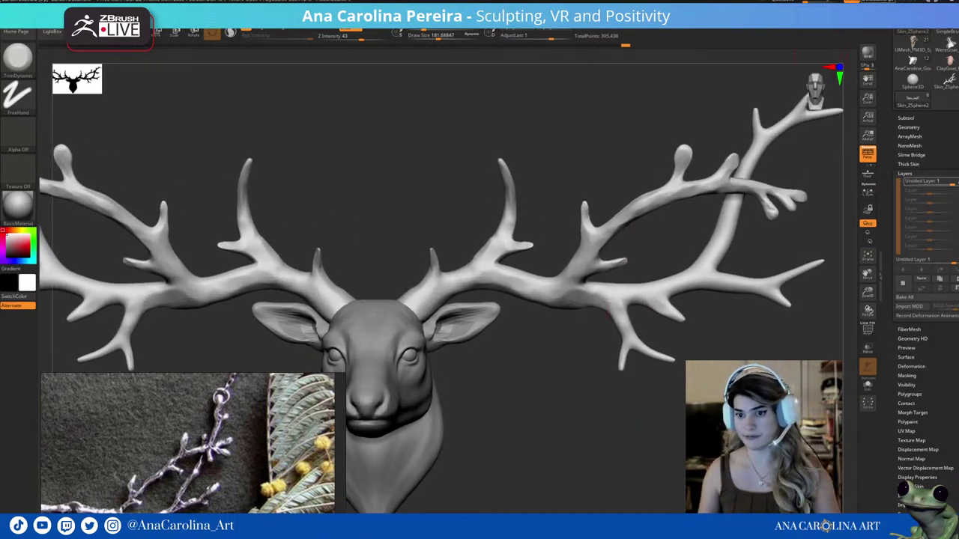
drag(751, 247, 730, 255)
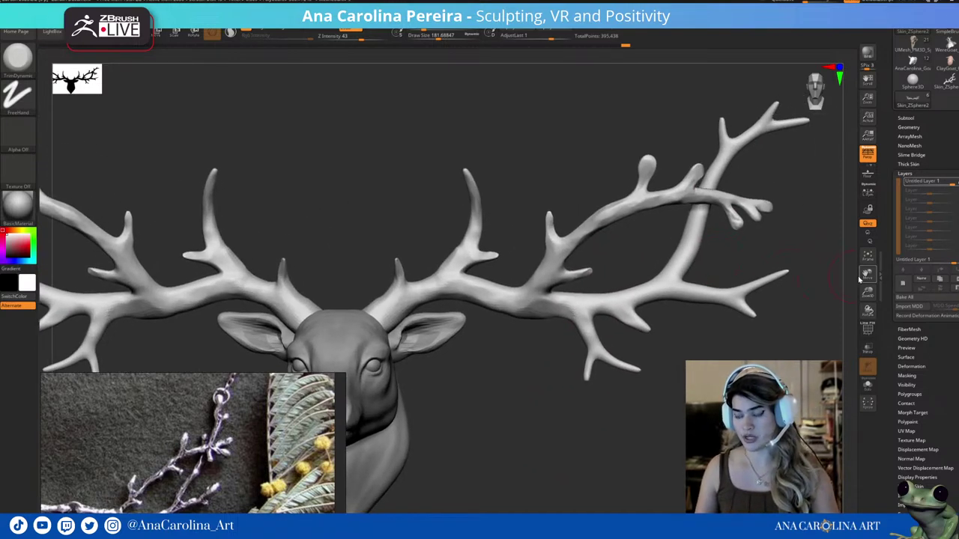
Run ClayPolish four times from Tool > Geometry to soften the antler facets.
click(911, 127)
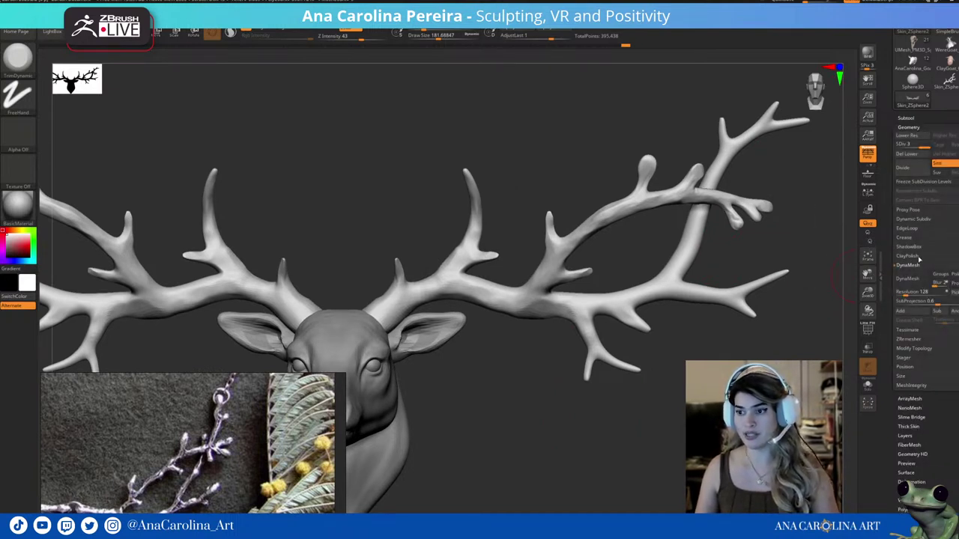
click(916, 266)
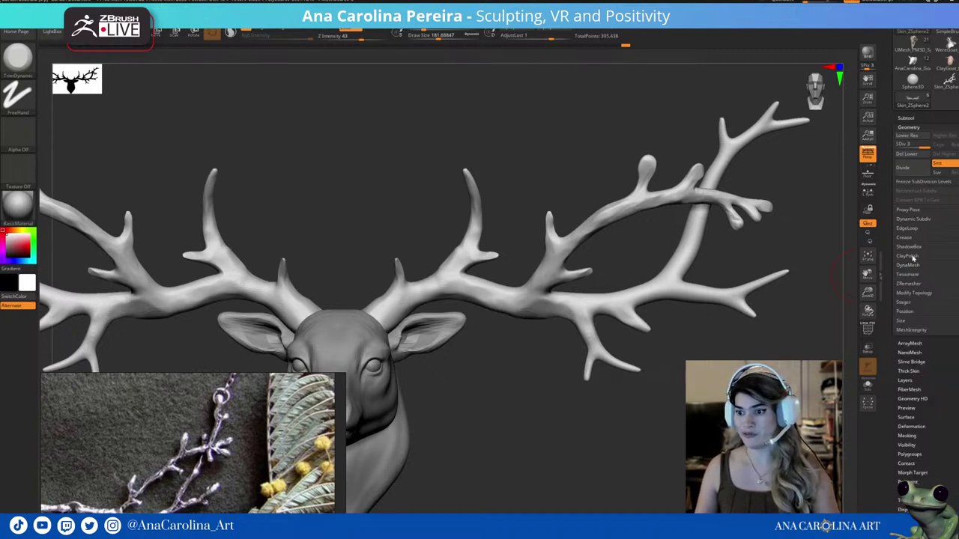
click(909, 256)
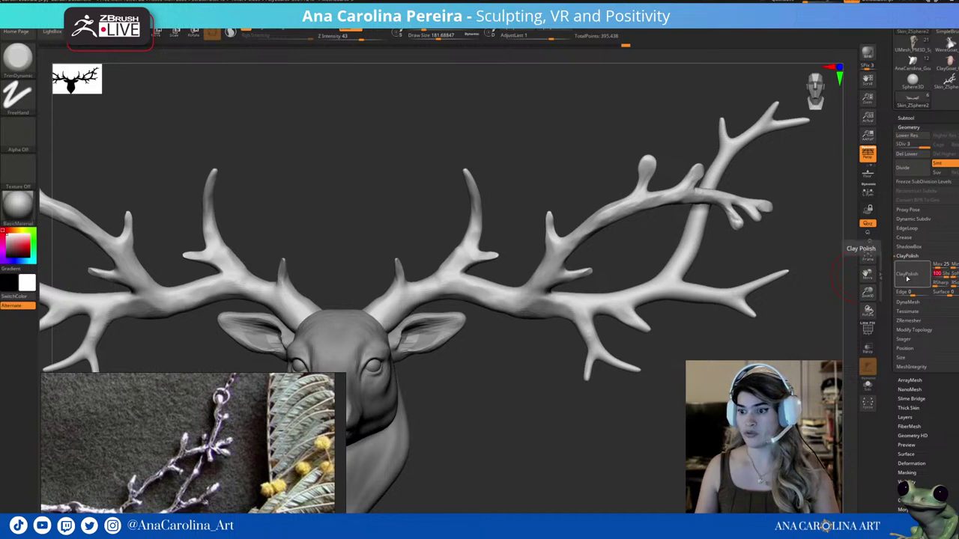
click(907, 275)
click(907, 275)
click(907, 275)
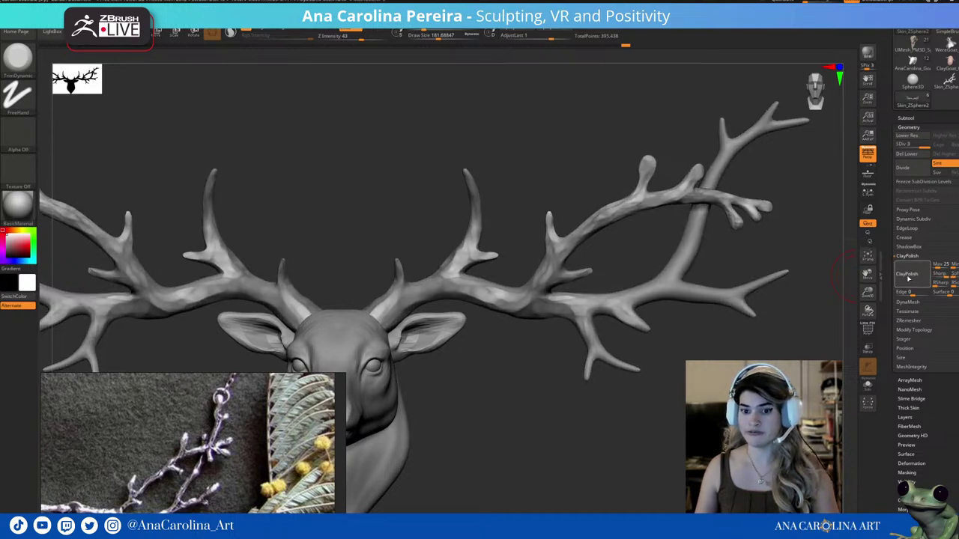
click(907, 275)
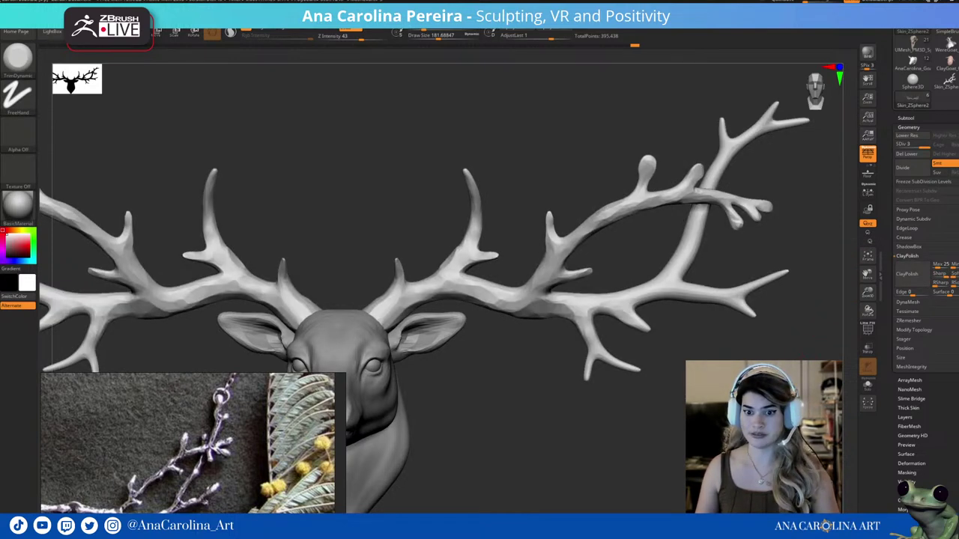
drag(730, 349, 715, 352)
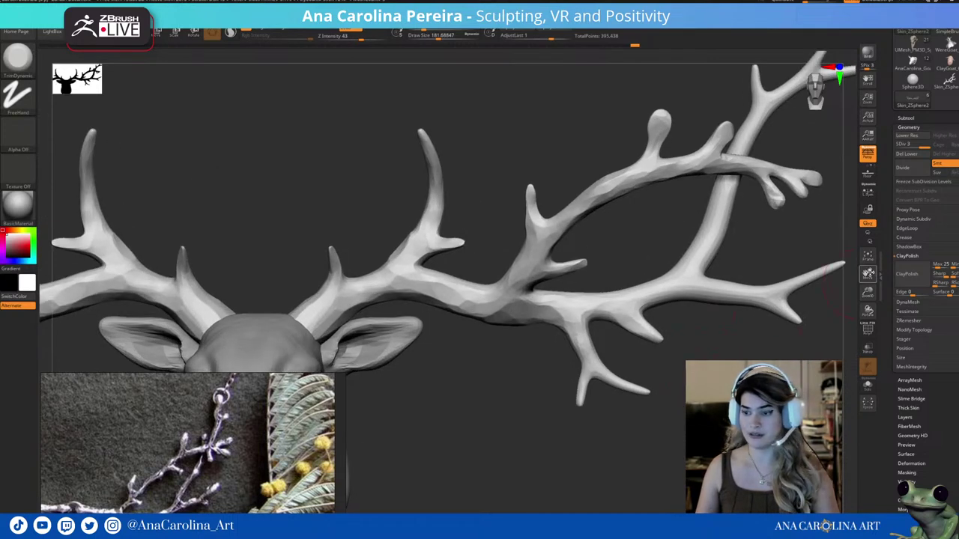
mouse_move(842, 294)
mouse_down()
mouse_move(824, 300)
mouse_move(824, 247)
mouse_up()
key(f)
mouse_move(599, 315)
mouse_down()
mouse_move(584, 330)
mouse_move(575, 310)
mouse_up()
mouse_move(533, 334)
mouse_down()
mouse_move(514, 435)
mouse_move(565, 441)
mouse_move(580, 437)
mouse_move(591, 414)
mouse_up()
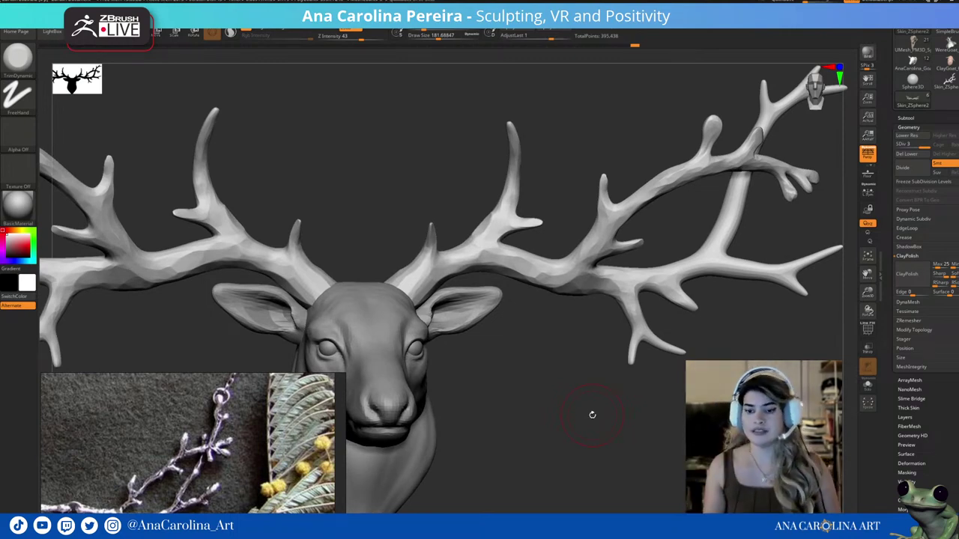
Switch to the TrimDynamic brush and inspect the polished antlers.
key(b)
key(t)
key(d)
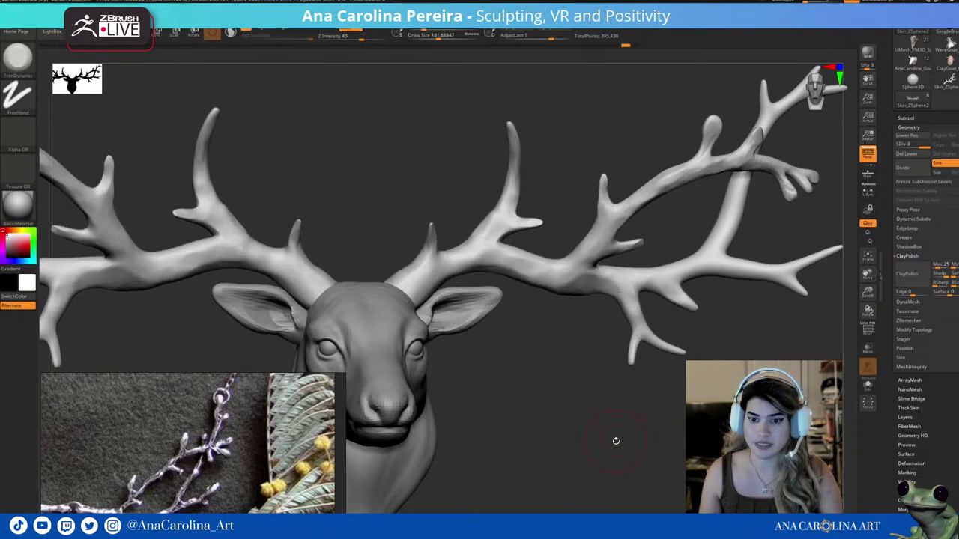
drag(614, 442, 614, 414)
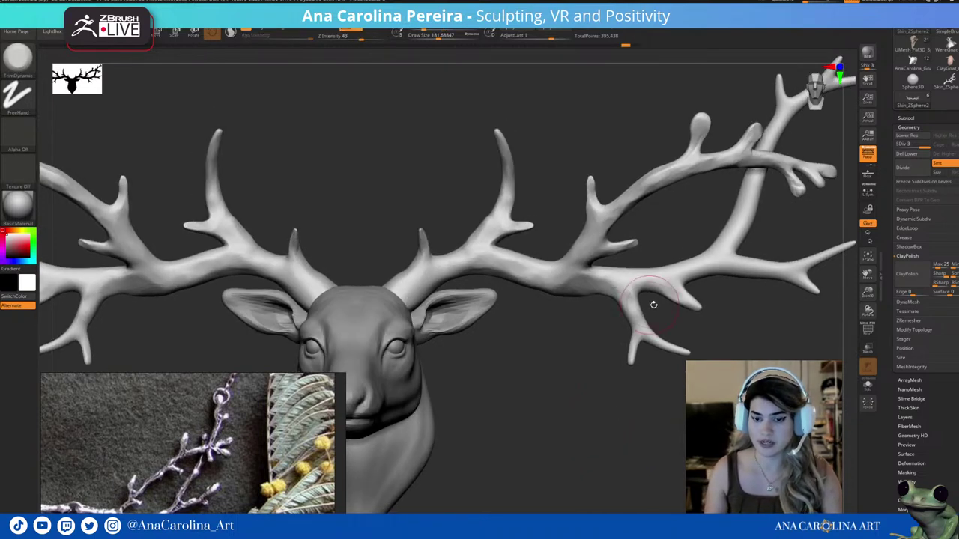
drag(764, 349, 702, 332)
Thicken the upper right antler branch with the Blob brush using a Dots stroke.
key(b)
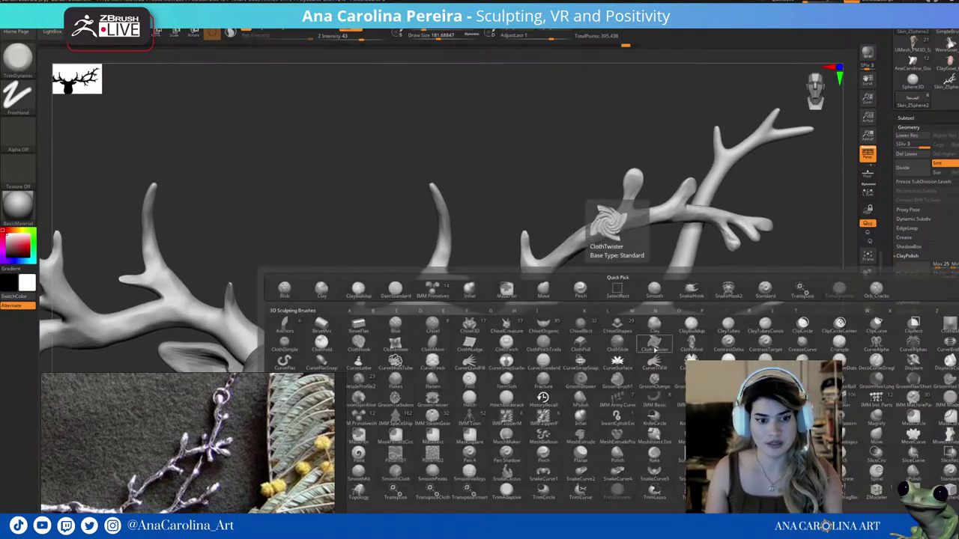
click(641, 349)
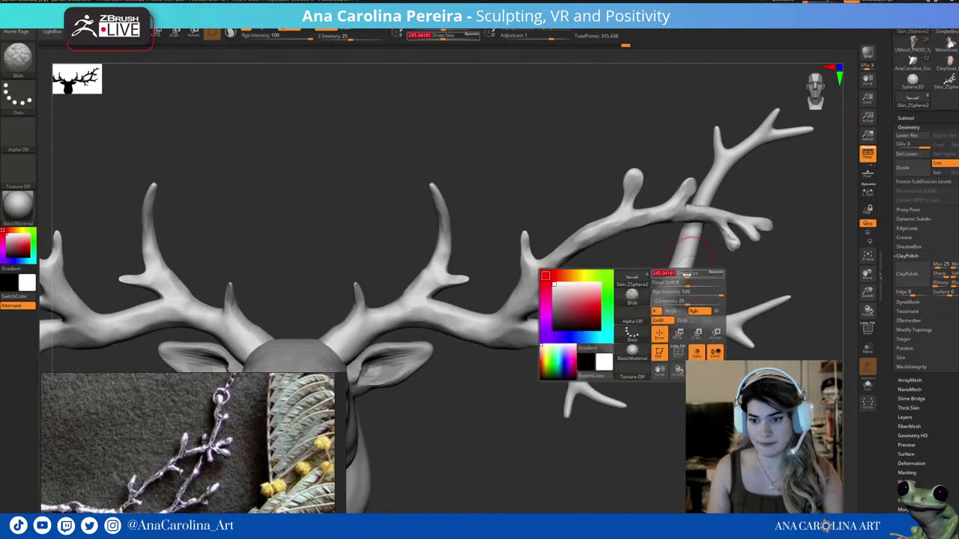
drag(666, 299, 693, 224)
alt+drag(747, 190, 692, 210)
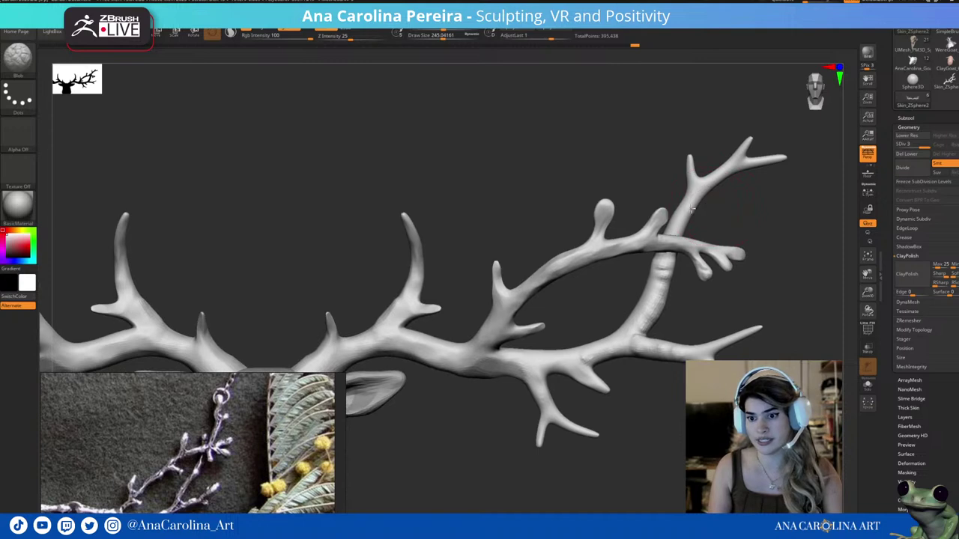
Inflate the upper and lower antler tips into rounder knobs with the Inflat brush.
key(b)
key(i)
key(n)
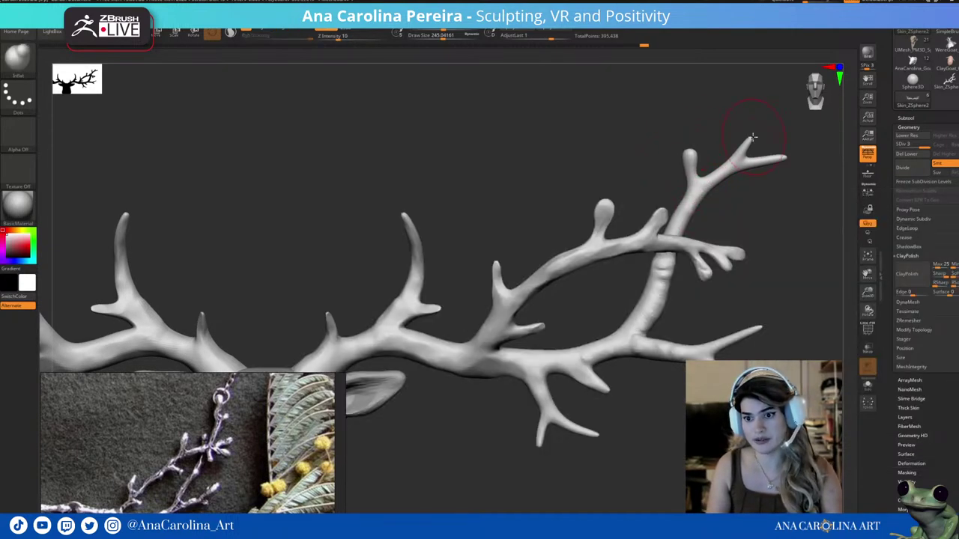
drag(782, 162, 787, 160)
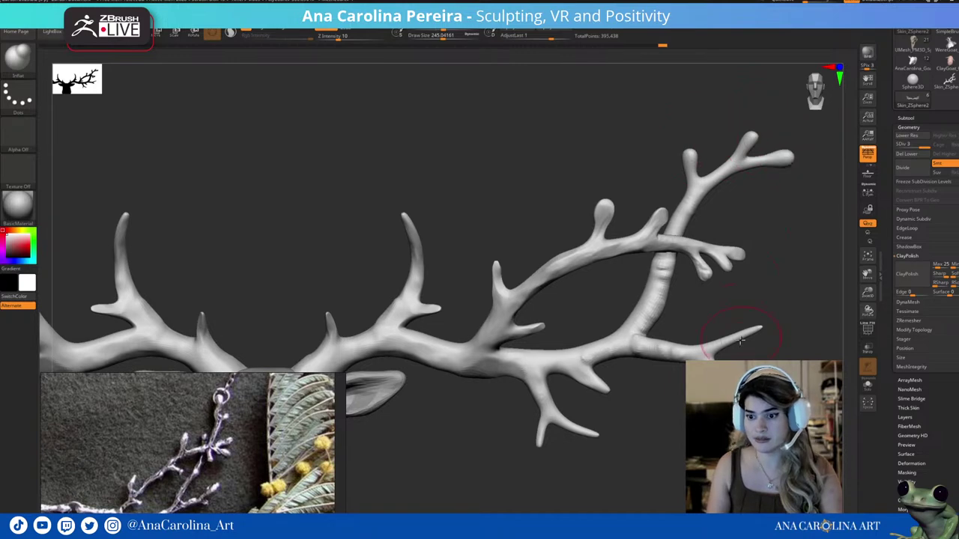
drag(754, 332, 764, 331)
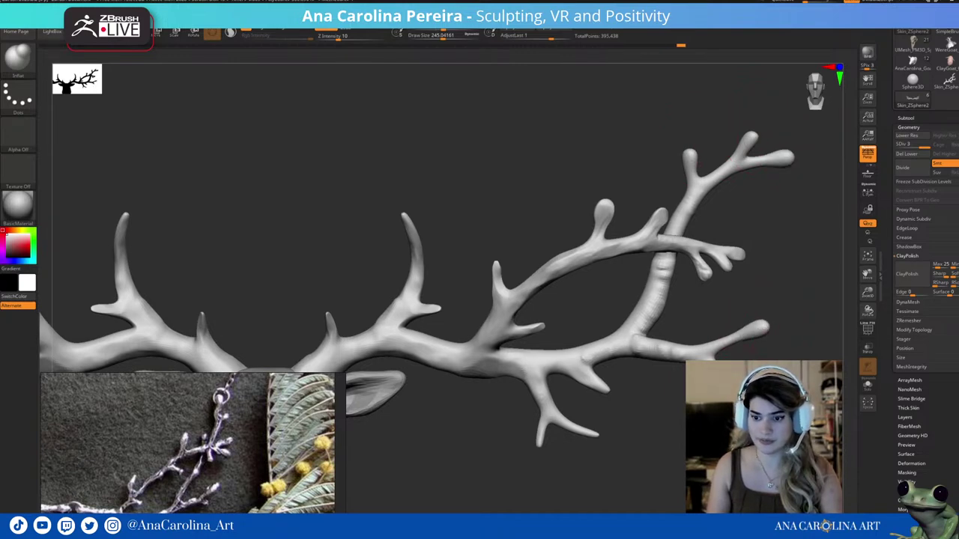
mouse_move(626, 391)
mouse_down()
mouse_move(635, 394)
mouse_move(603, 393)
mouse_up()
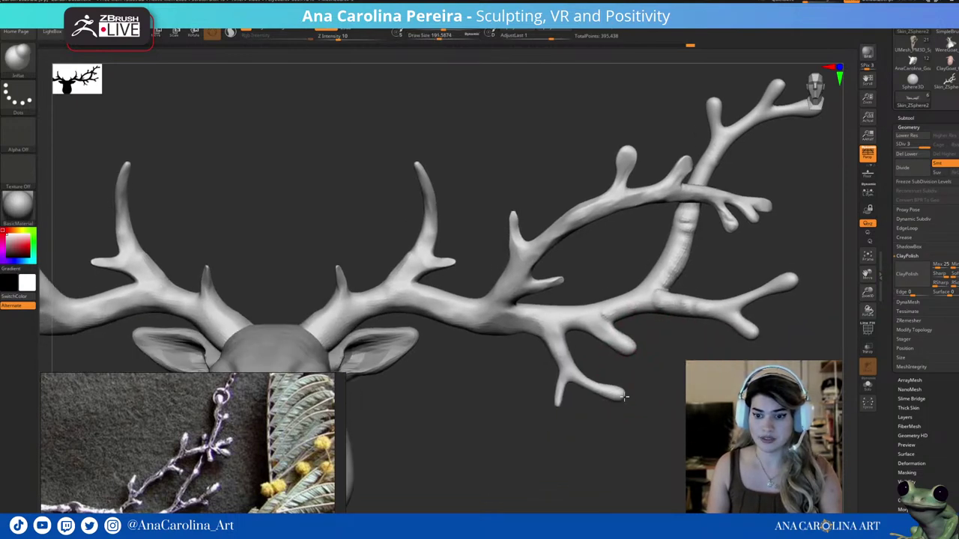
key(f)
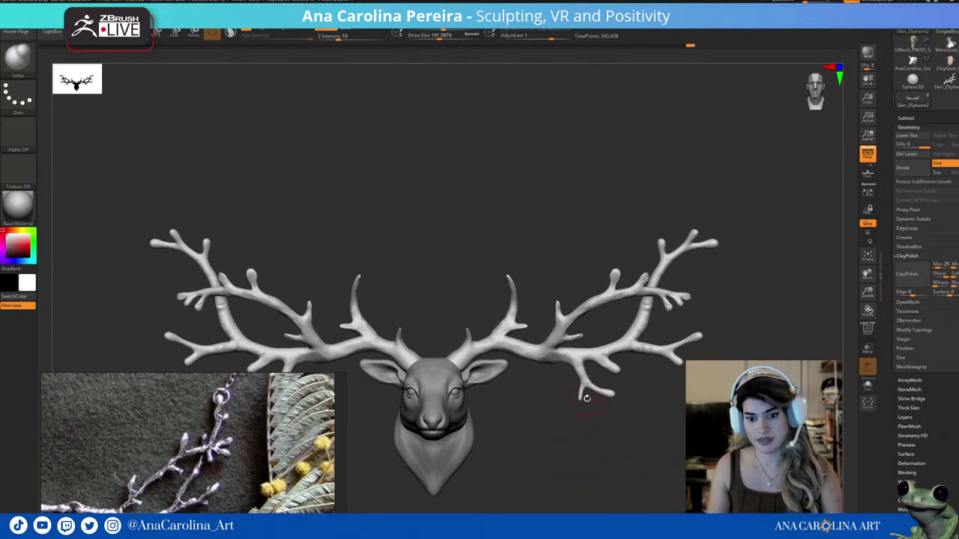
mouse_move(587, 398)
mouse_down()
mouse_move(627, 364)
mouse_move(614, 387)
mouse_move(652, 449)
mouse_up()
Pick a FreeHand-stroke sculpting brush, adjust its Draw Size, and zoom onto the right antler.
key(b)
click(642, 447)
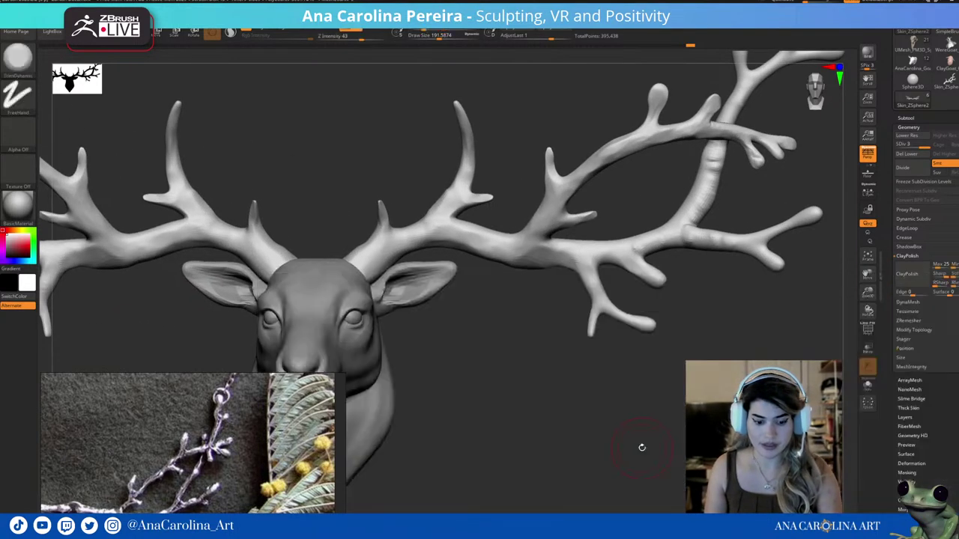
key(space)
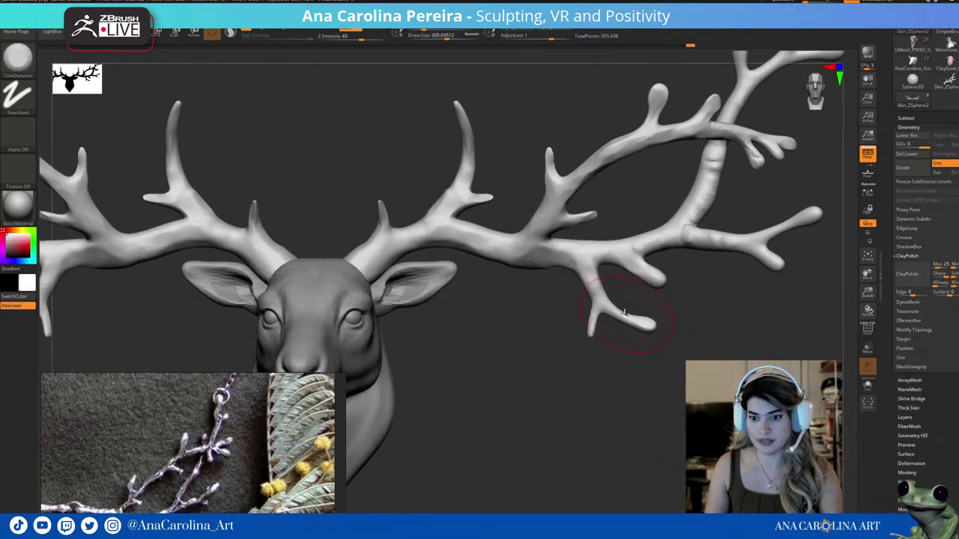
drag(659, 282, 737, 291)
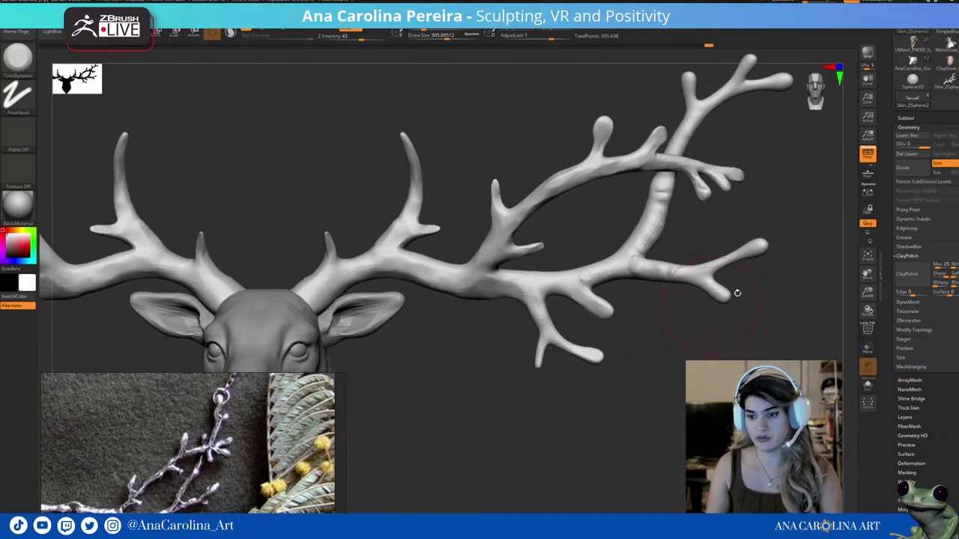
key(space)
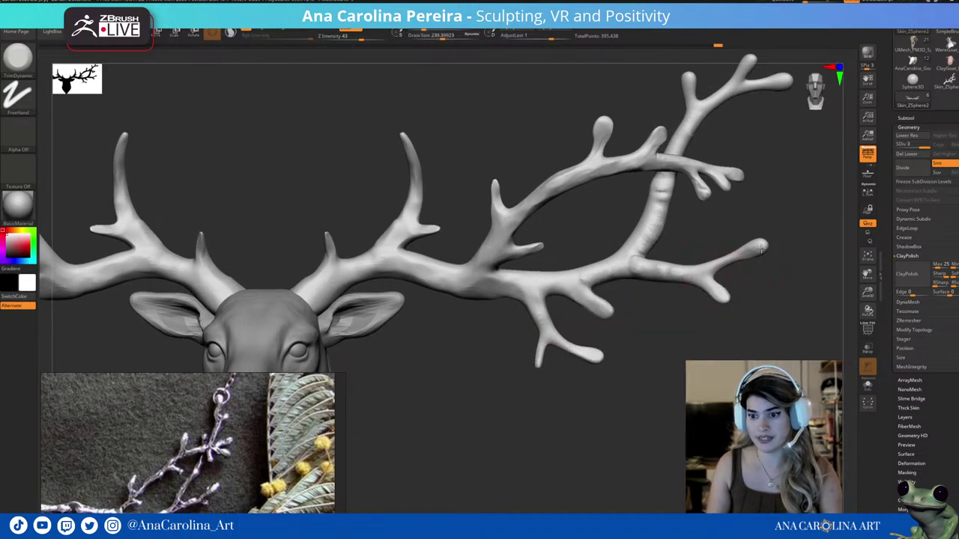
alt+drag(797, 248, 728, 150)
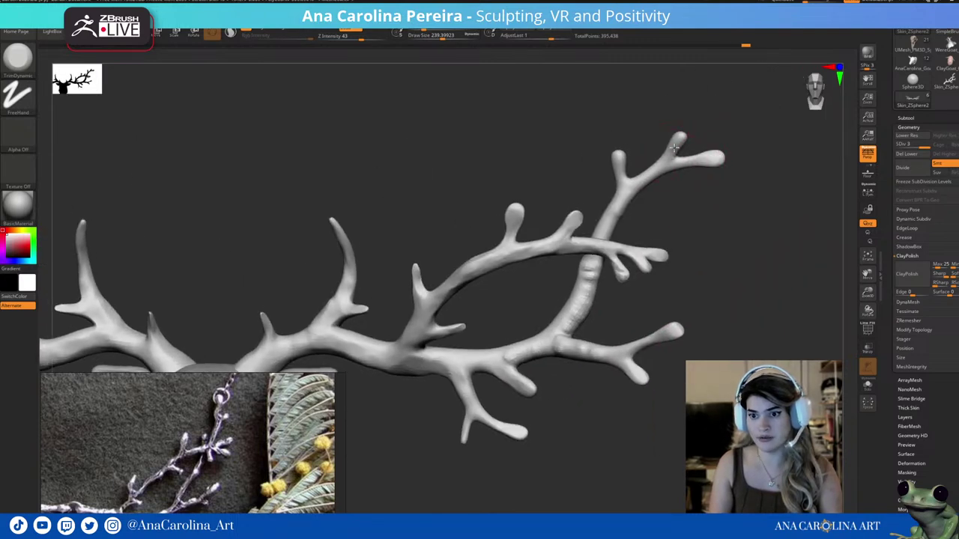
key(f)
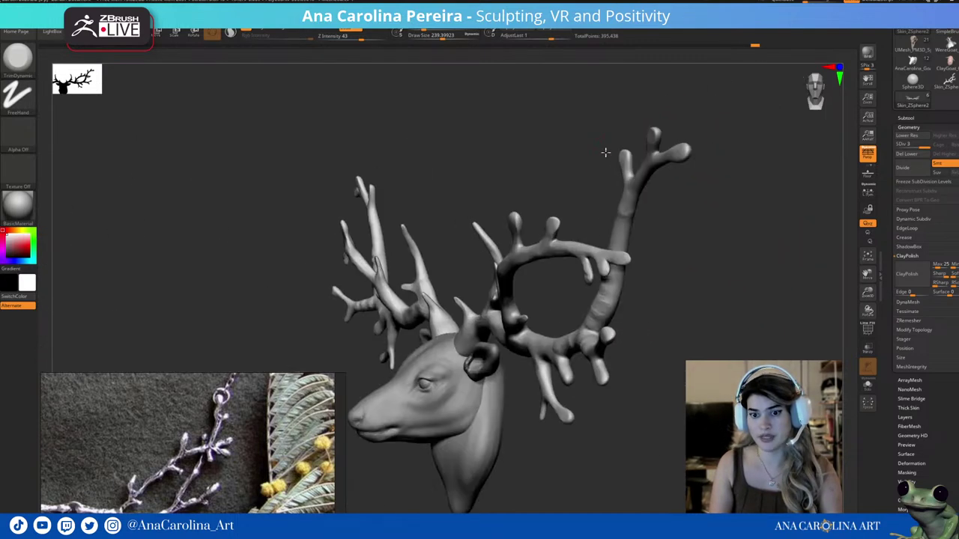
alt+drag(605, 154, 573, 160)
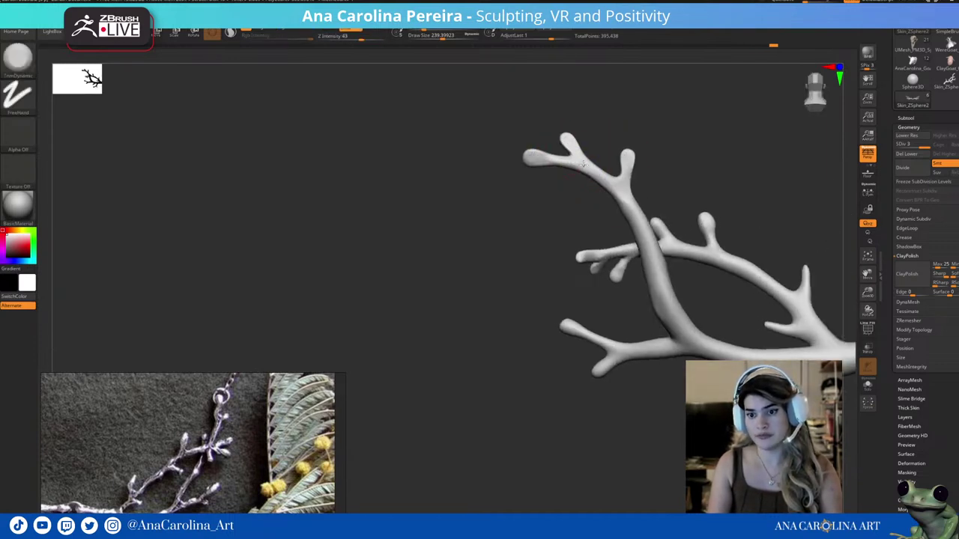
Shrink the brush and smooth the looping branch near its lower-right tip.
mouse_move(655, 192)
shift+mouse_down()
mouse_move(745, 186)
mouse_move(737, 228)
mouse_move(689, 237)
mouse_move(607, 302)
shift+mouse_up()
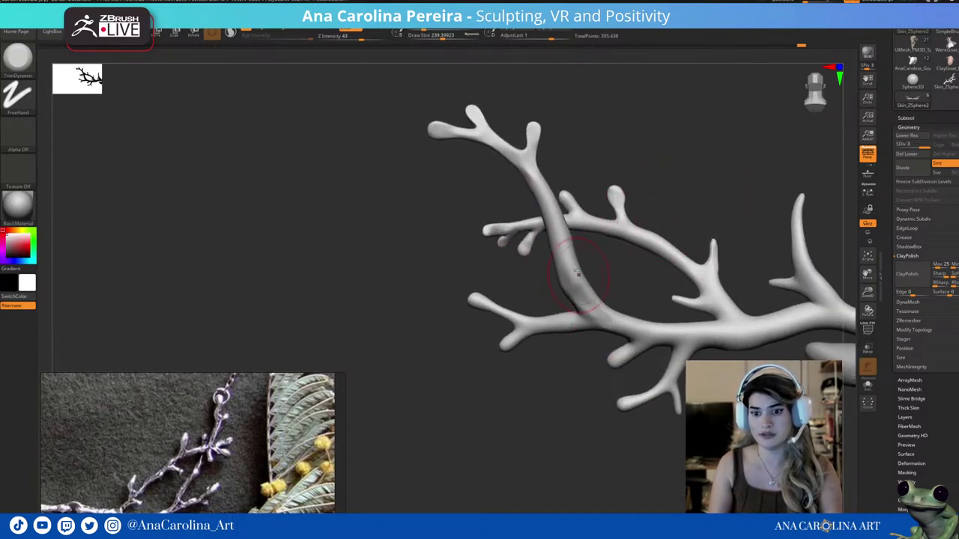
alt+drag(559, 217, 582, 196)
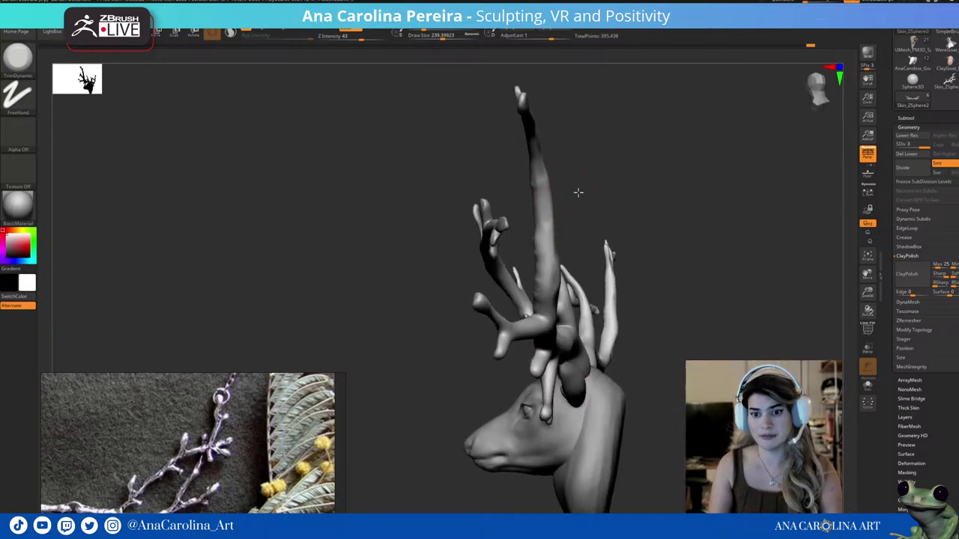
key(space)
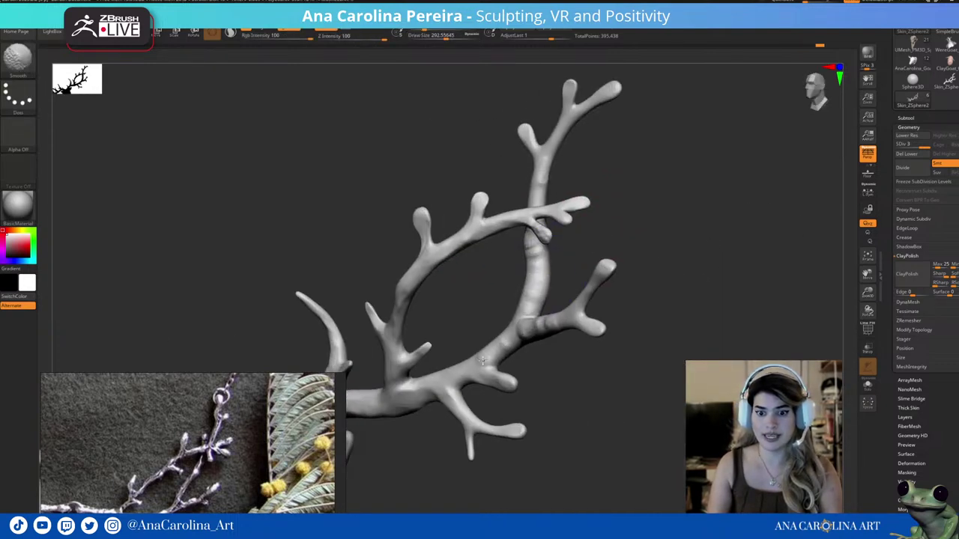
mouse_move(529, 253)
mouse_down()
mouse_move(592, 171)
mouse_move(571, 150)
mouse_up()
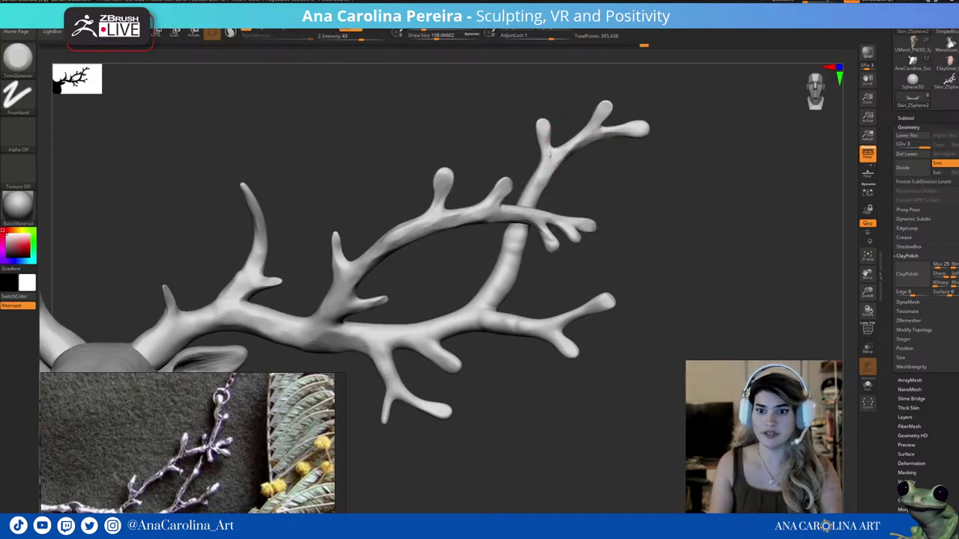
mouse_move(540, 199)
mouse_down()
mouse_move(524, 179)
mouse_move(567, 175)
mouse_move(510, 247)
mouse_move(531, 253)
mouse_move(513, 235)
mouse_move(518, 265)
mouse_up()
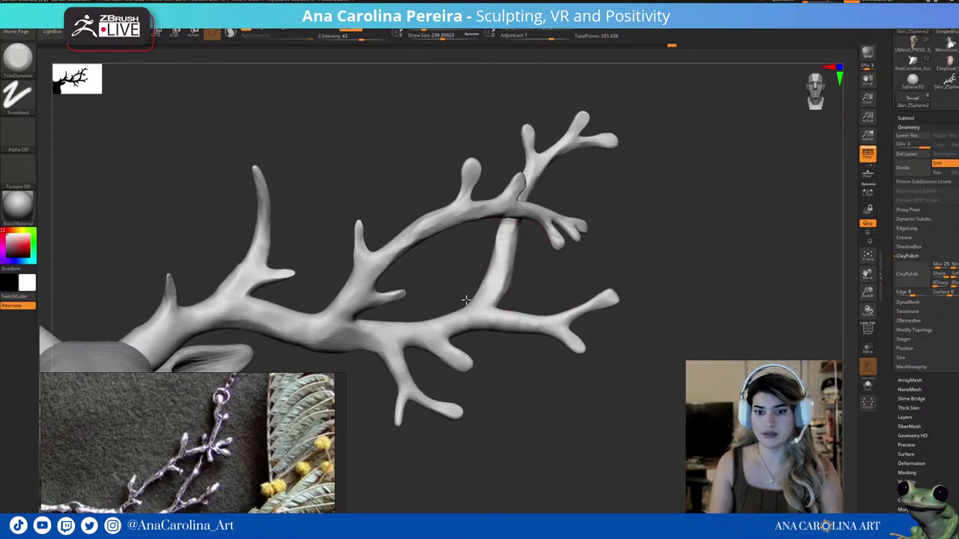
key([)
mouse_move(499, 329)
mouse_down()
mouse_move(495, 347)
mouse_move(434, 324)
mouse_up()
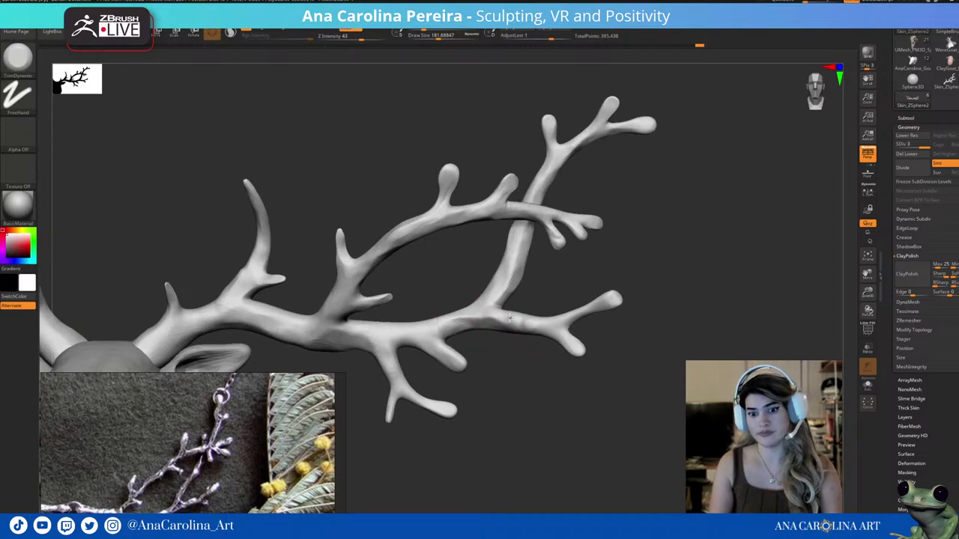
mouse_move(527, 334)
mouse_down()
mouse_move(563, 337)
mouse_move(497, 323)
mouse_move(625, 364)
mouse_up()
key(b)
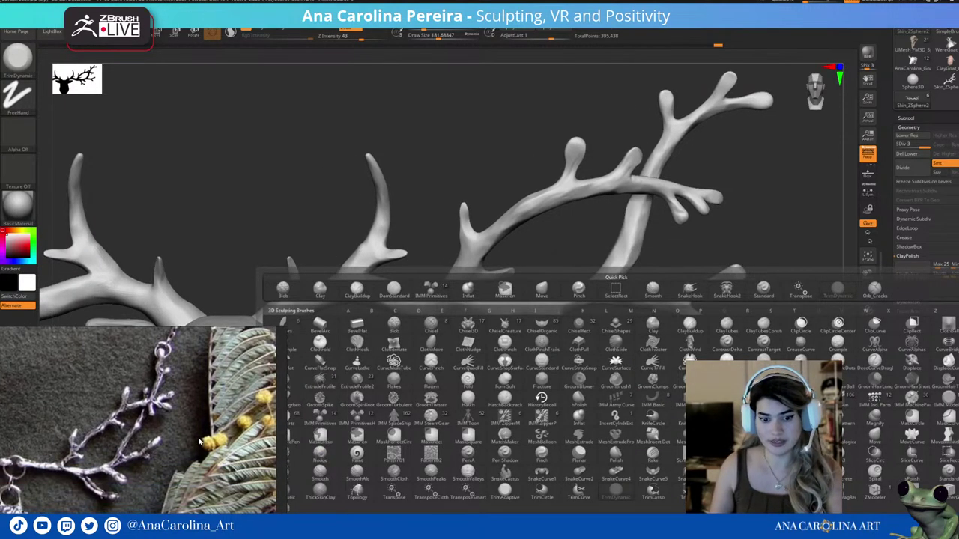
click(874, 290)
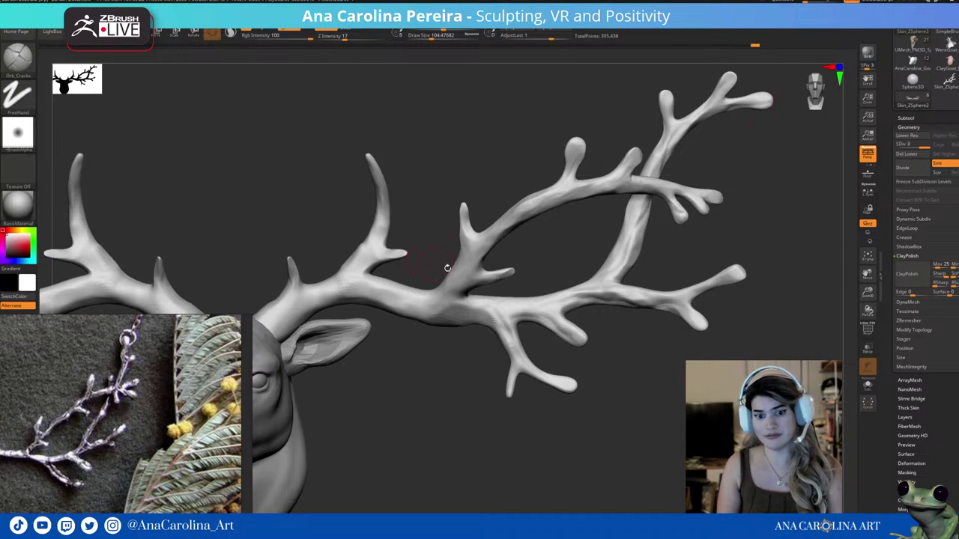
drag(407, 303, 348, 294)
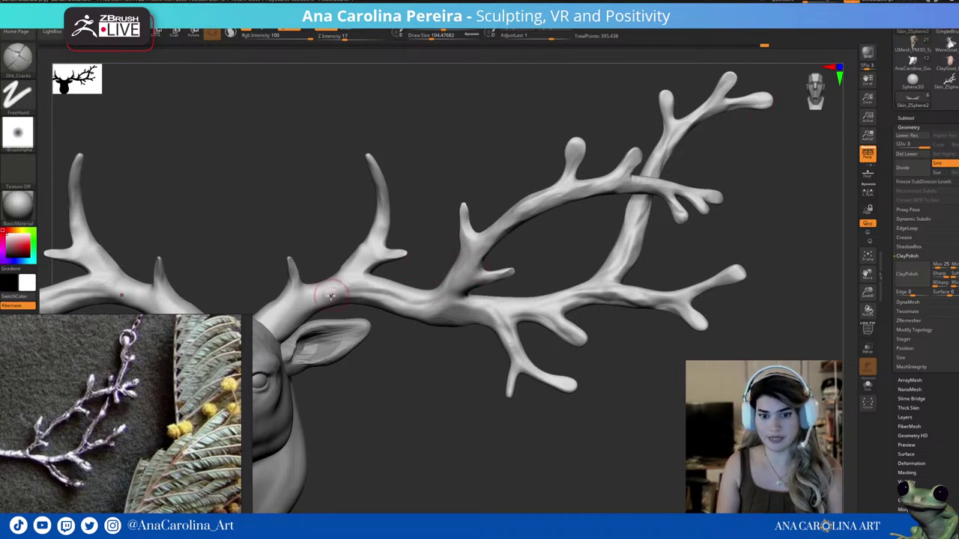
drag(389, 331, 462, 327)
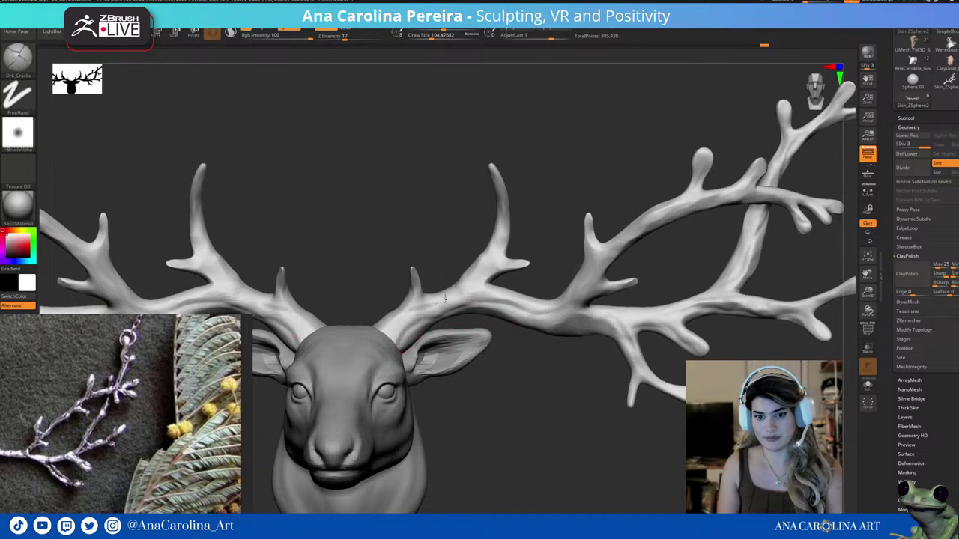
drag(378, 334, 376, 314)
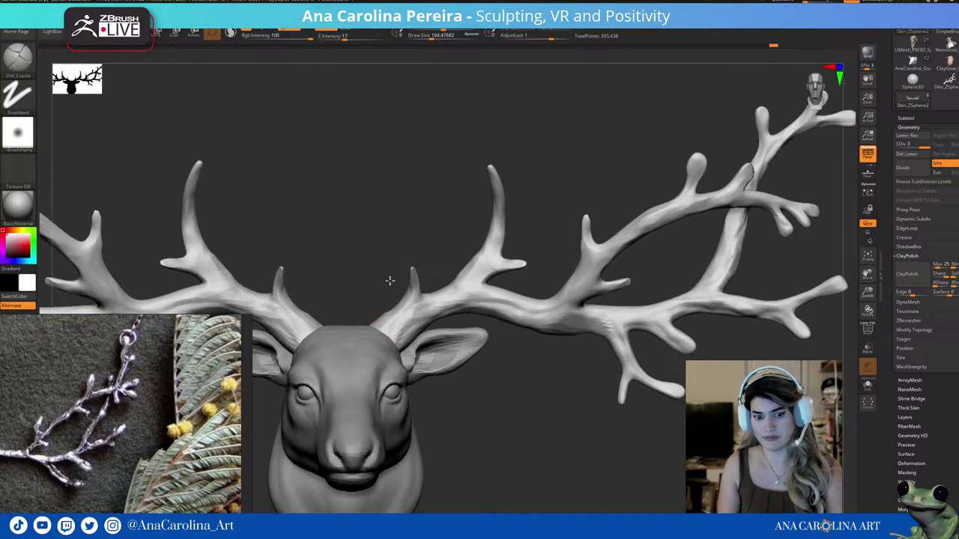
shift+drag(484, 398, 623, 449)
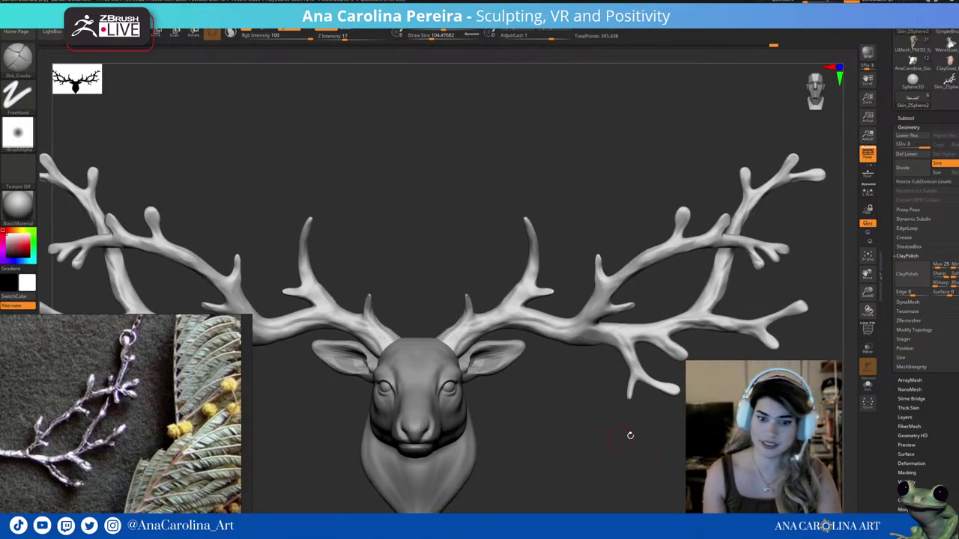
drag(629, 437, 438, 317)
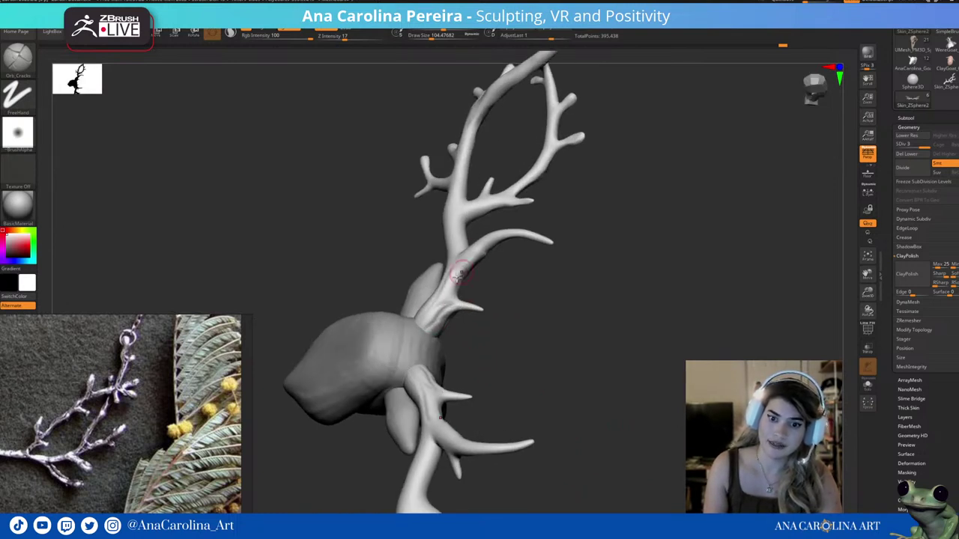
drag(519, 234, 532, 298)
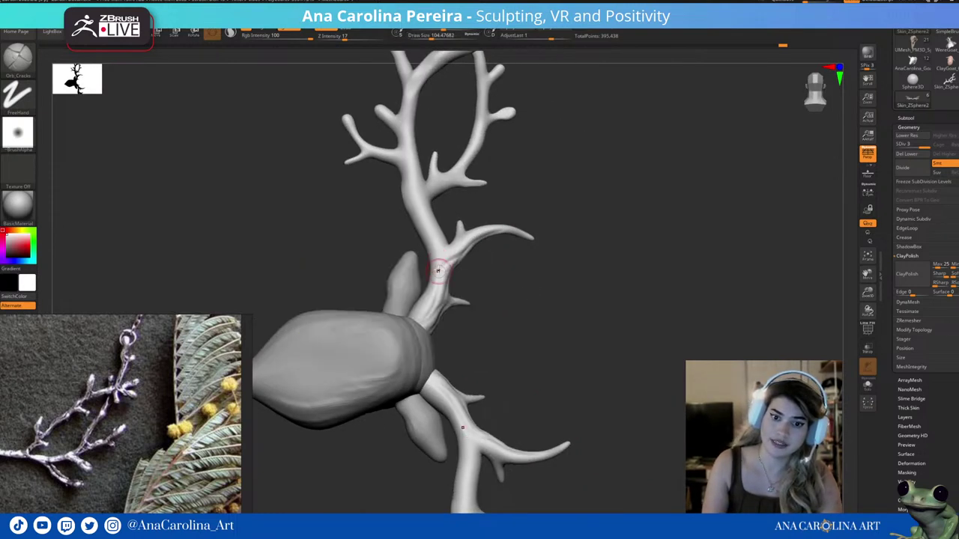
right_drag(439, 268, 433, 283)
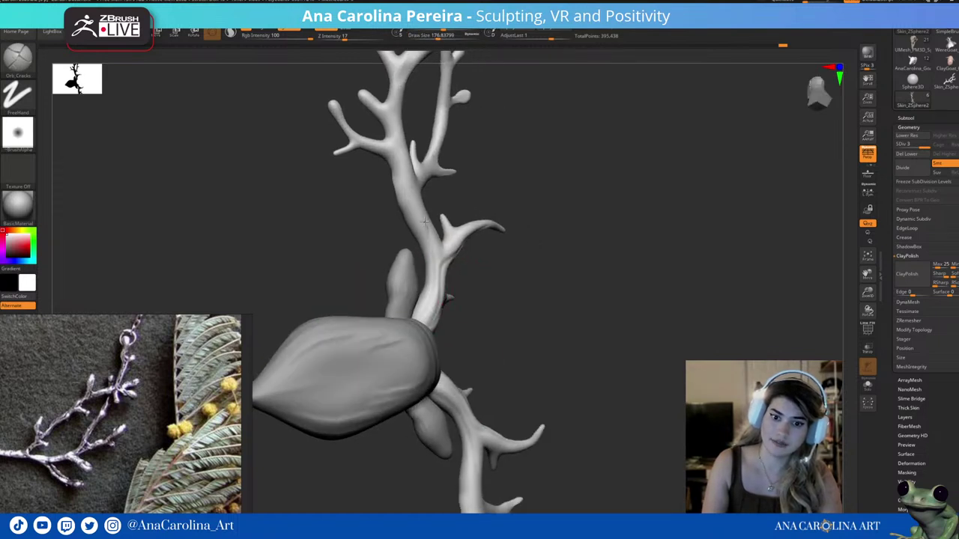
mouse_move(436, 228)
right_down()
mouse_move(489, 235)
mouse_move(433, 250)
right_up()
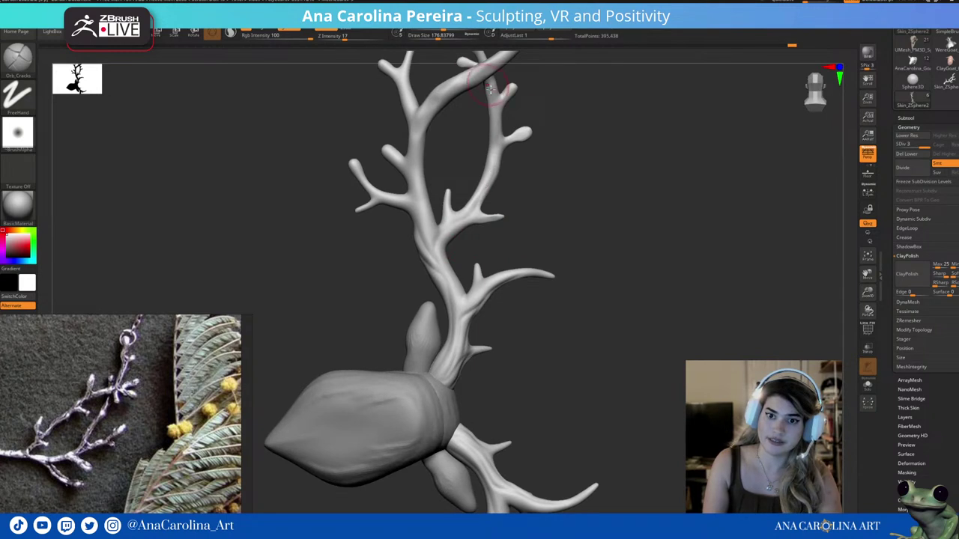
right_drag(489, 88, 512, 163)
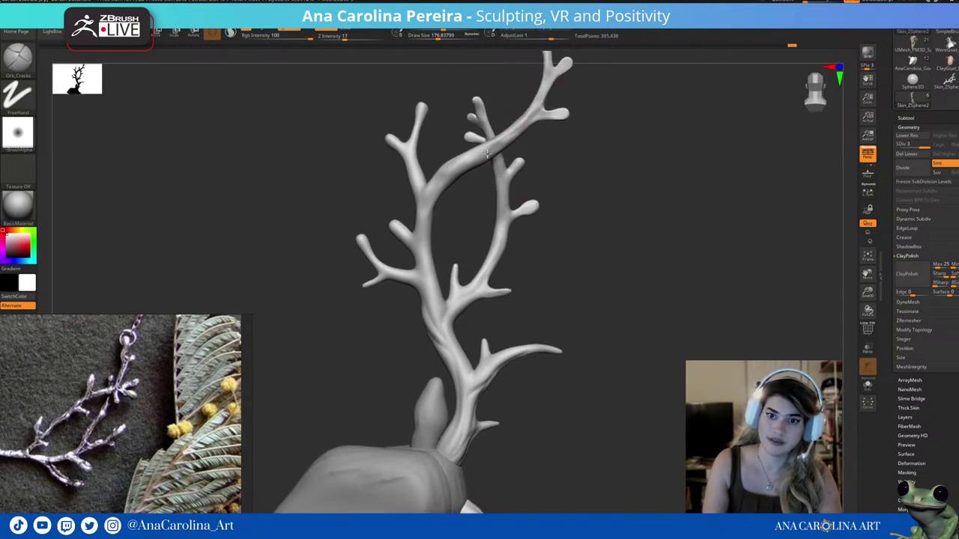
drag(487, 154, 433, 191)
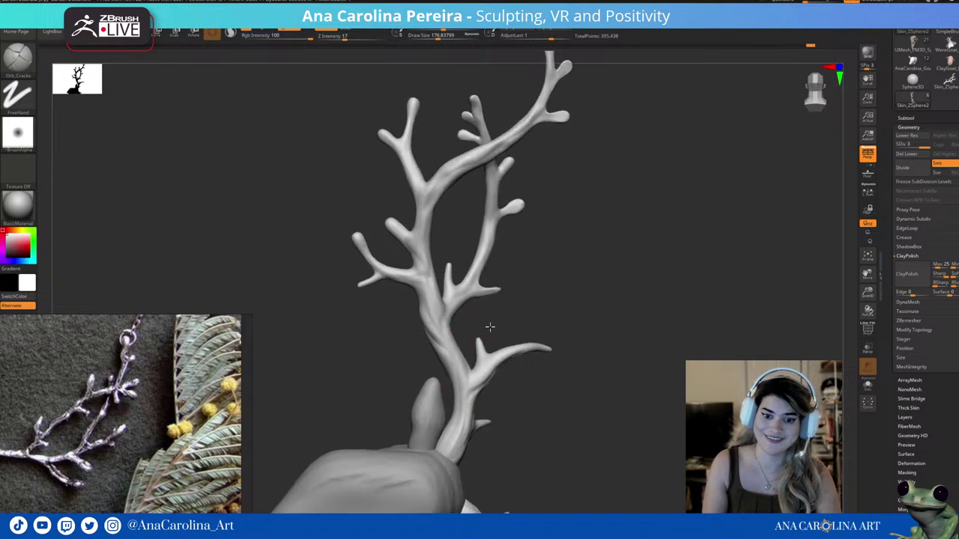
right_drag(490, 326, 454, 367)
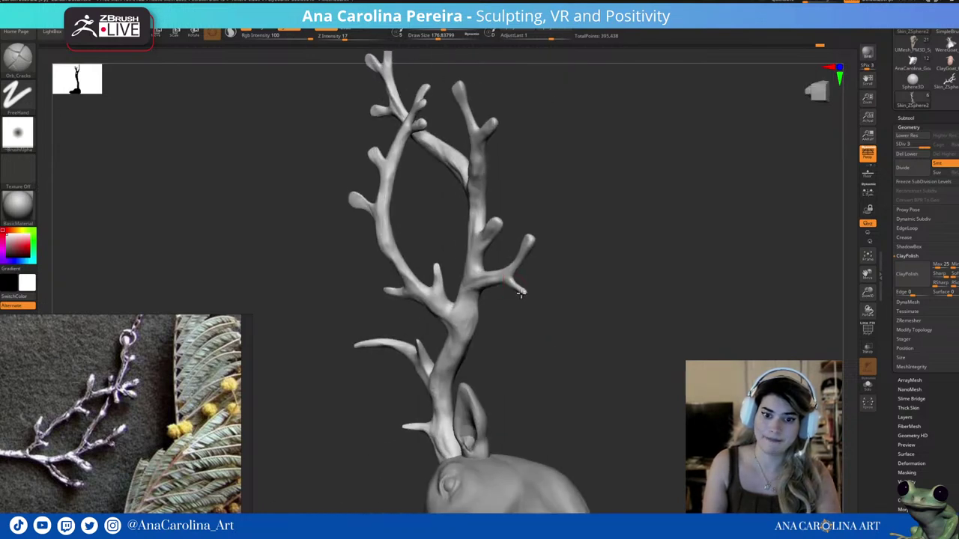
mouse_move(446, 324)
right_down()
mouse_move(516, 336)
mouse_move(494, 389)
mouse_move(336, 311)
right_up()
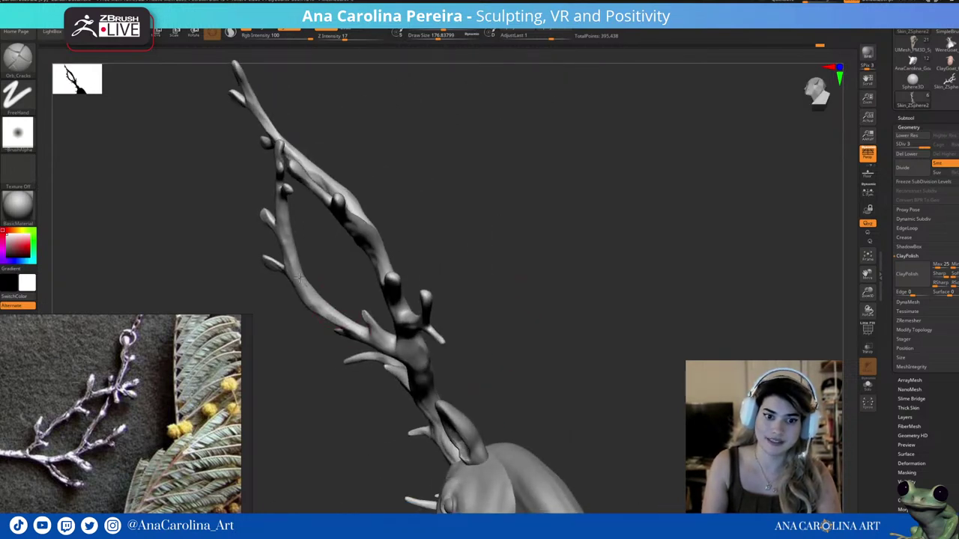
mouse_move(298, 279)
right_down()
mouse_move(325, 255)
mouse_move(299, 220)
mouse_move(299, 255)
mouse_move(318, 217)
right_up()
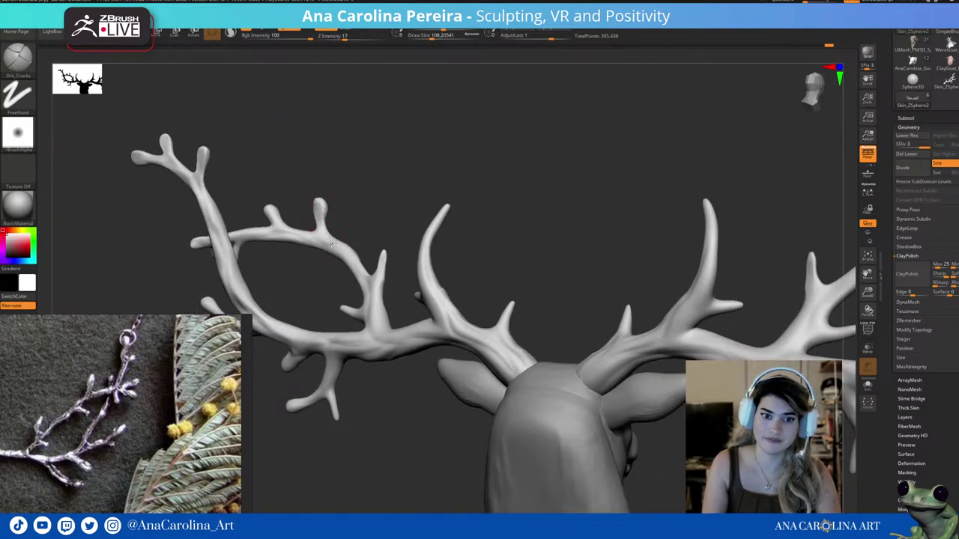
mouse_move(500, 260)
mouse_down()
mouse_move(472, 295)
mouse_move(547, 265)
mouse_move(457, 304)
mouse_move(508, 222)
mouse_up()
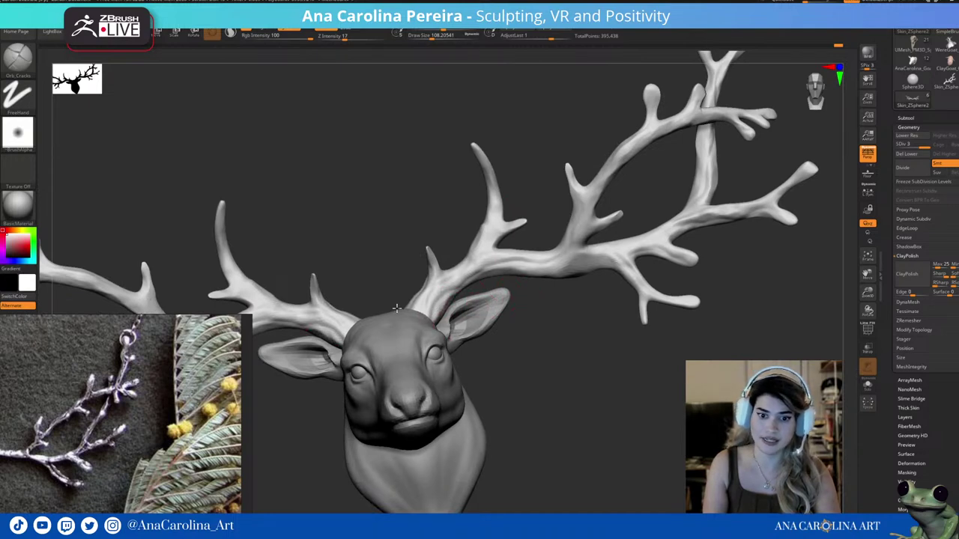
drag(396, 308, 407, 310)
drag(490, 344, 420, 315)
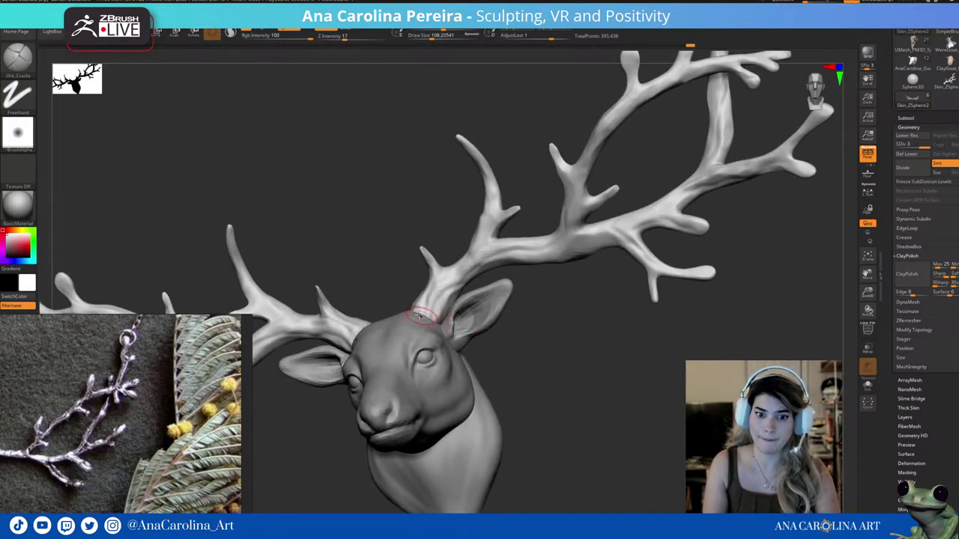
key(f)
mouse_move(518, 332)
shift+mouse_down()
mouse_move(571, 390)
mouse_move(627, 374)
shift+mouse_up()
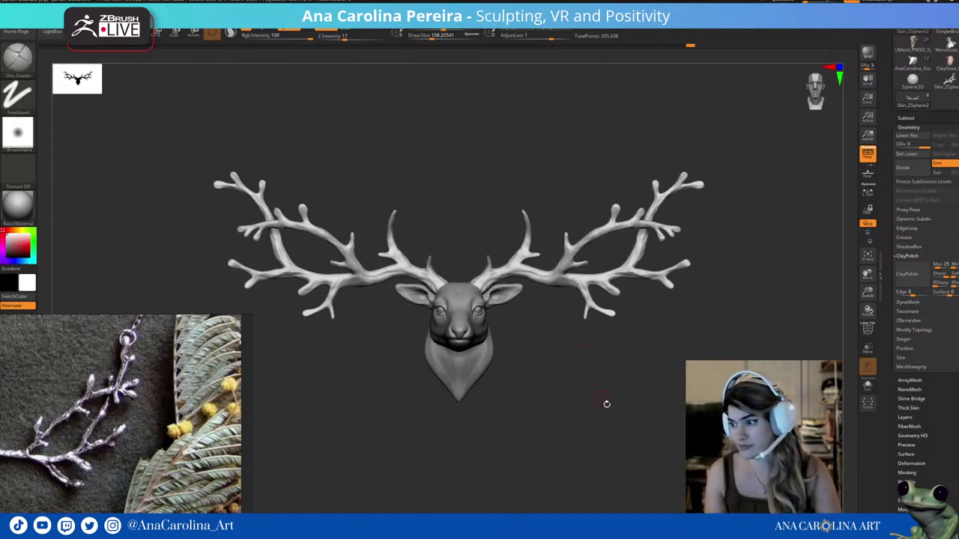
mouse_move(638, 387)
alt+mouse_down()
mouse_move(618, 422)
mouse_move(544, 364)
alt+mouse_up()
key(b)
Select the TrimDynamic brush and zoom in on the right antler's branch ring.
key(t)
key(d)
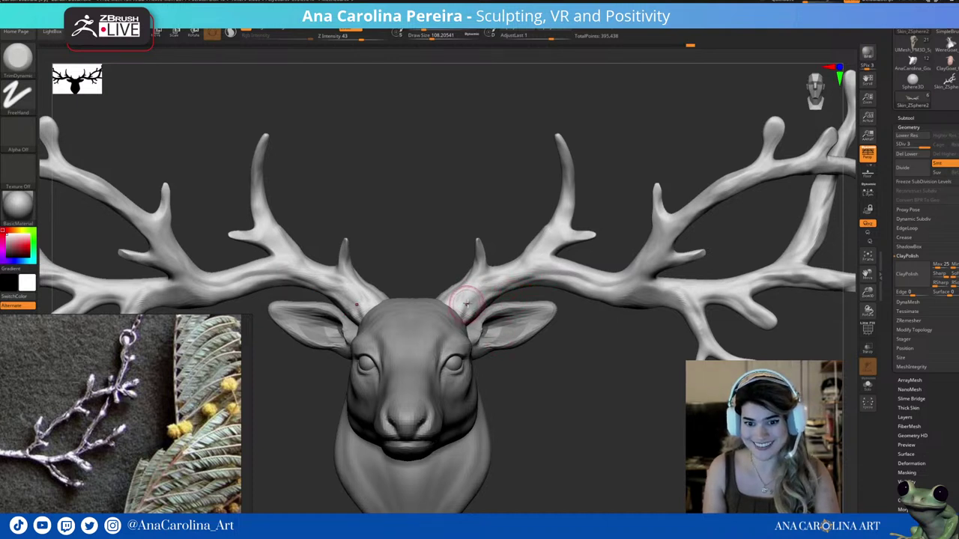
key(space)
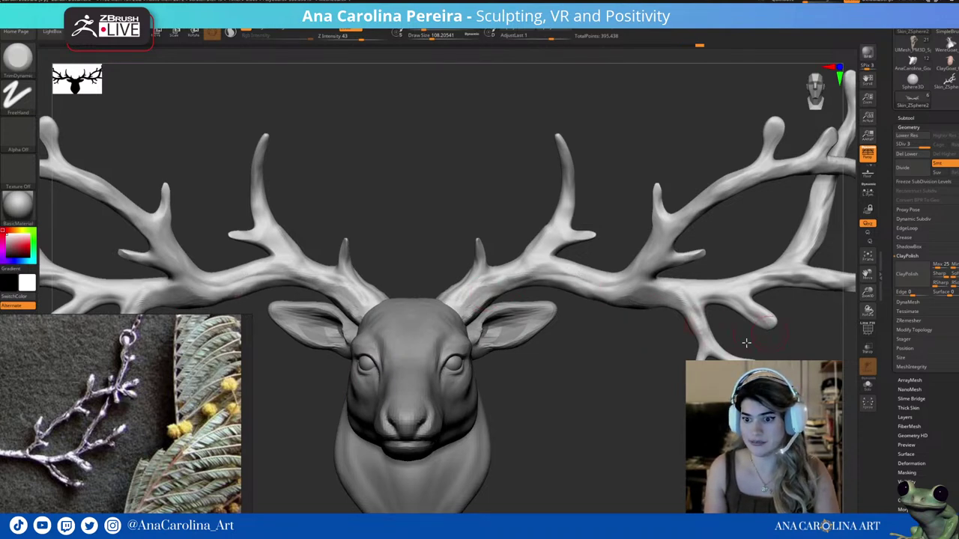
drag(746, 342, 650, 324)
drag(704, 298, 632, 360)
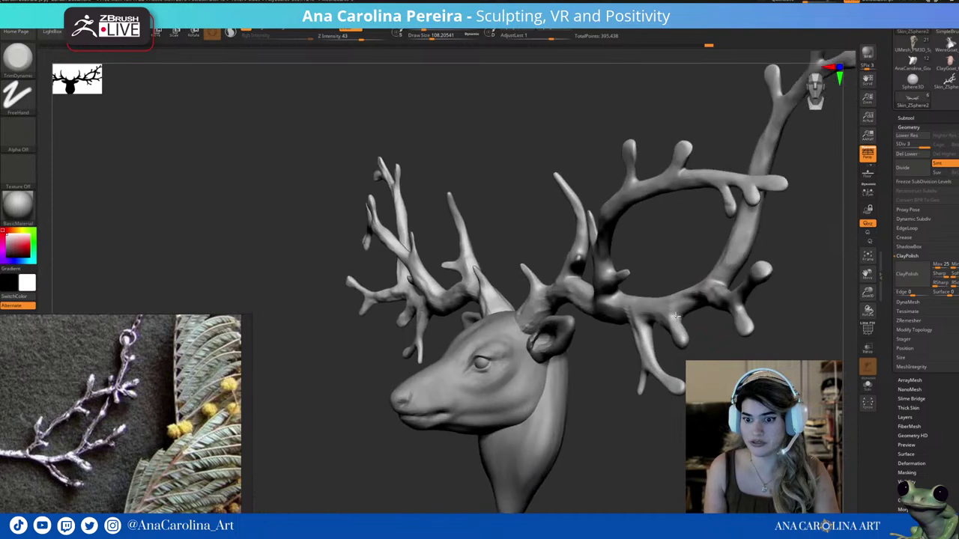
drag(695, 318, 692, 334)
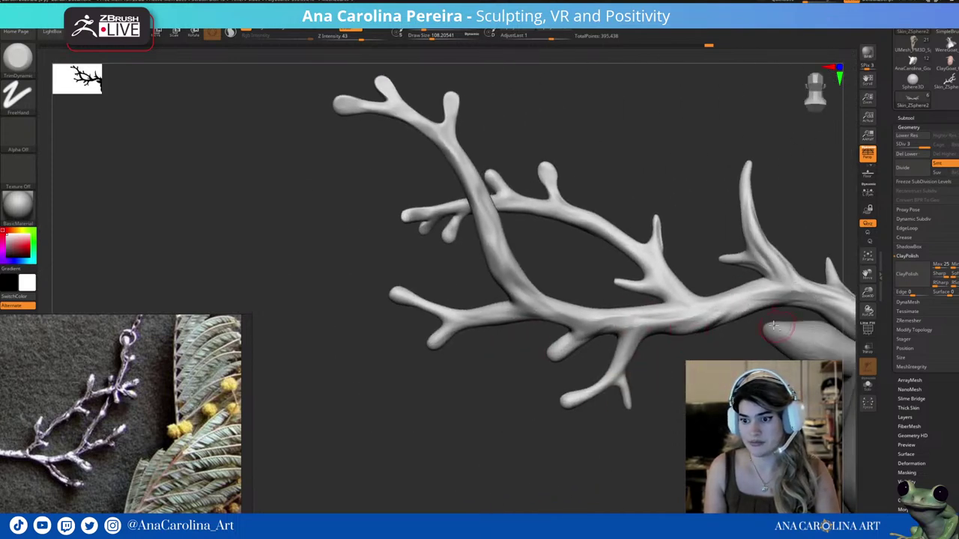
drag(708, 355, 712, 284)
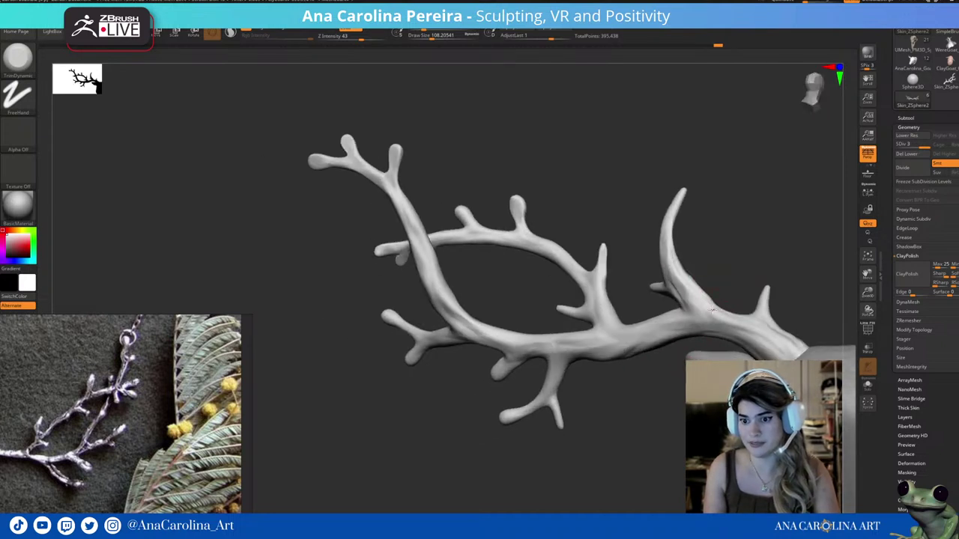
Flatten the ring's inner edge, upper branch and lower loop, enlarging the brush to about 186.
drag(590, 315, 558, 309)
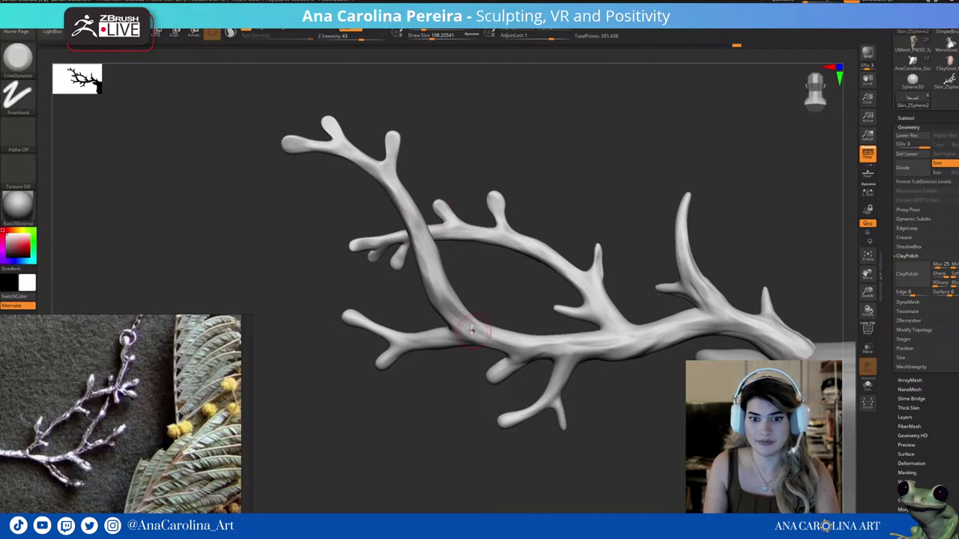
drag(409, 216, 342, 155)
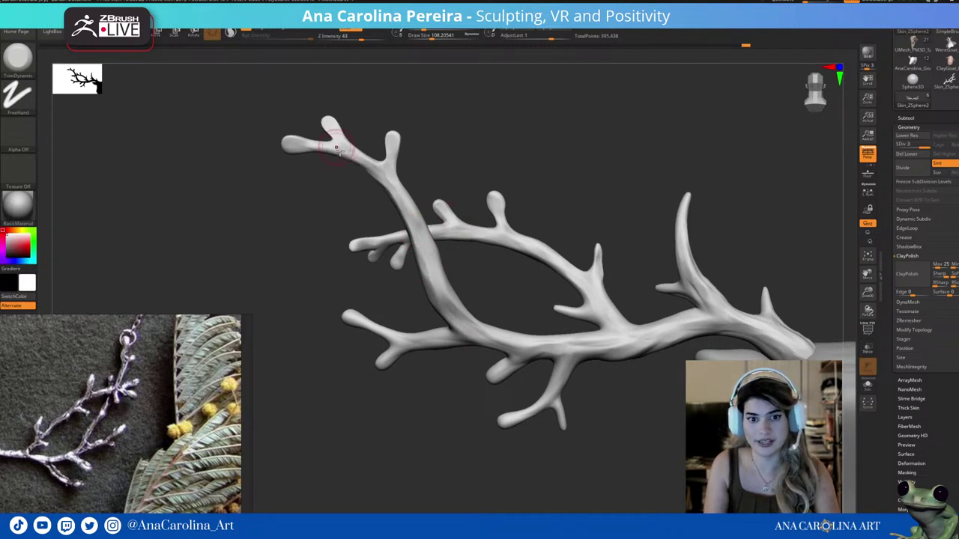
key(space)
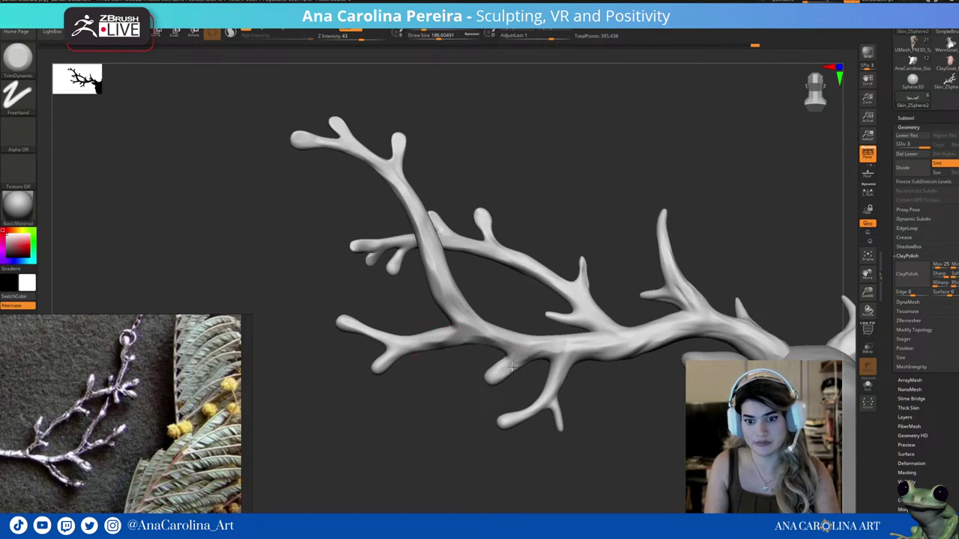
drag(512, 366, 558, 346)
mouse_move(434, 390)
mouse_down()
mouse_move(407, 364)
mouse_move(472, 385)
mouse_up()
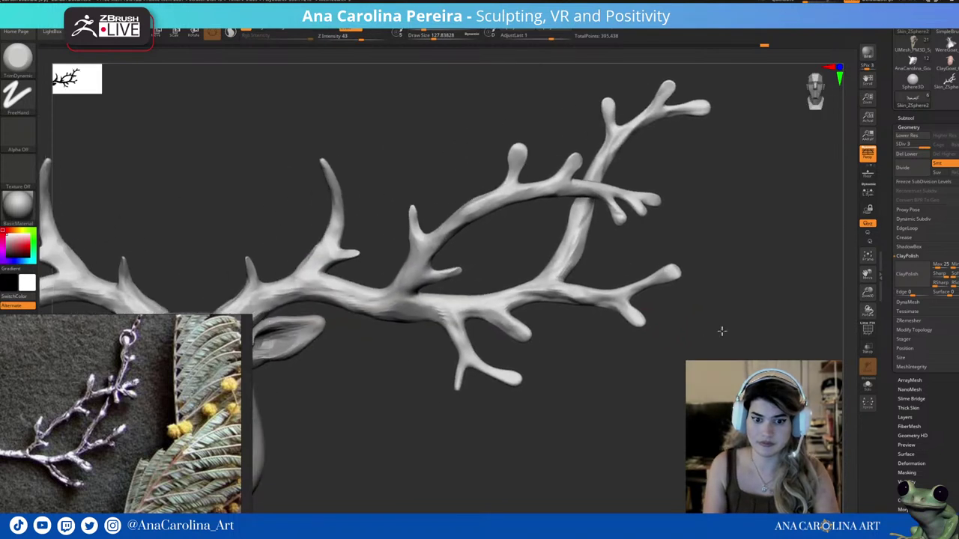
mouse_move(721, 332)
mouse_down()
mouse_move(559, 357)
mouse_move(530, 315)
mouse_move(913, 358)
mouse_up()
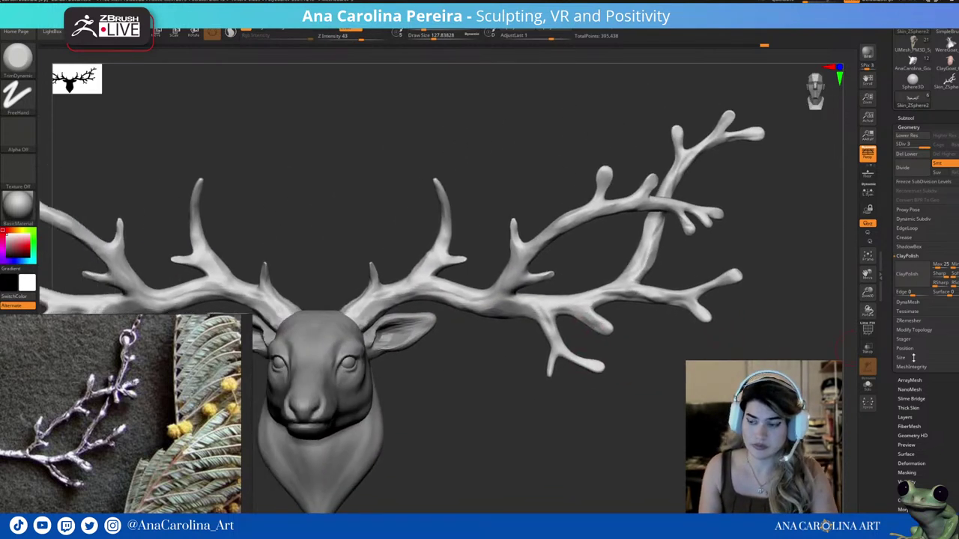
Save the project and raise Deformation Contrast on the antlers.
key(ctrl+s)
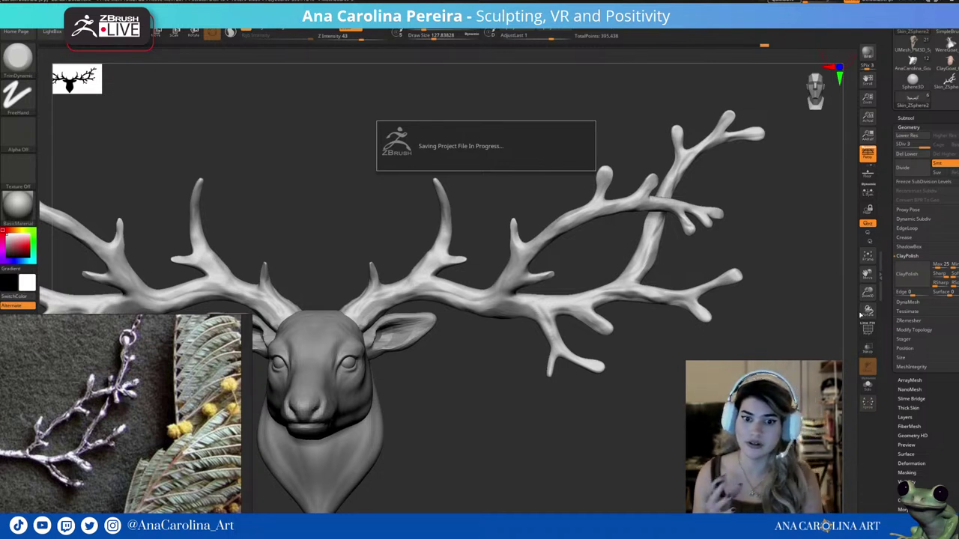
click(911, 464)
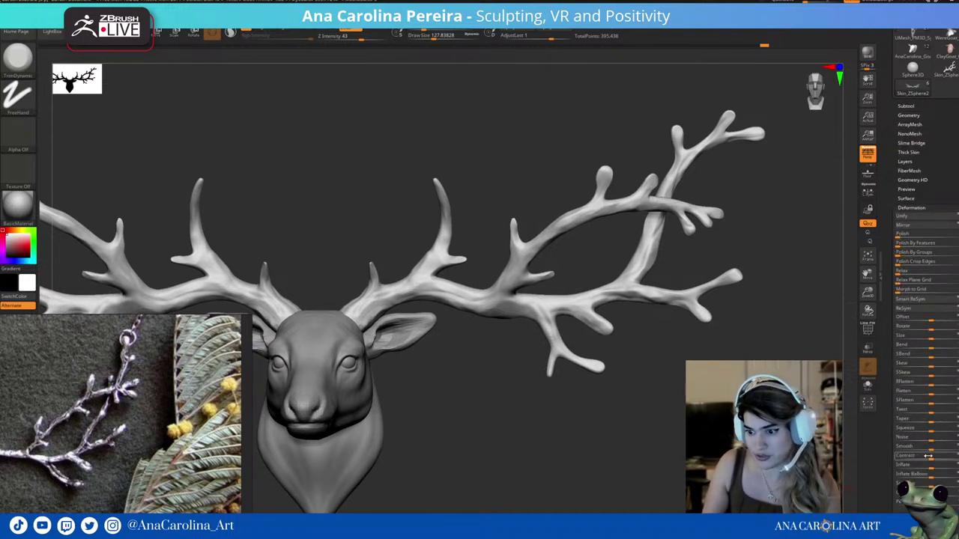
drag(927, 456, 953, 456)
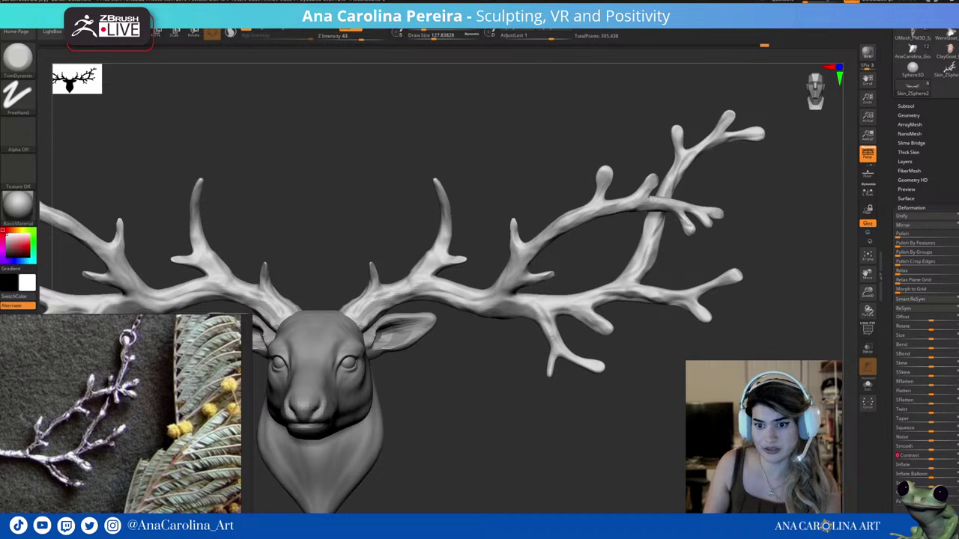
Set ClayPolish Sharpness to 100 and polish the antlers twice.
click(909, 116)
click(938, 262)
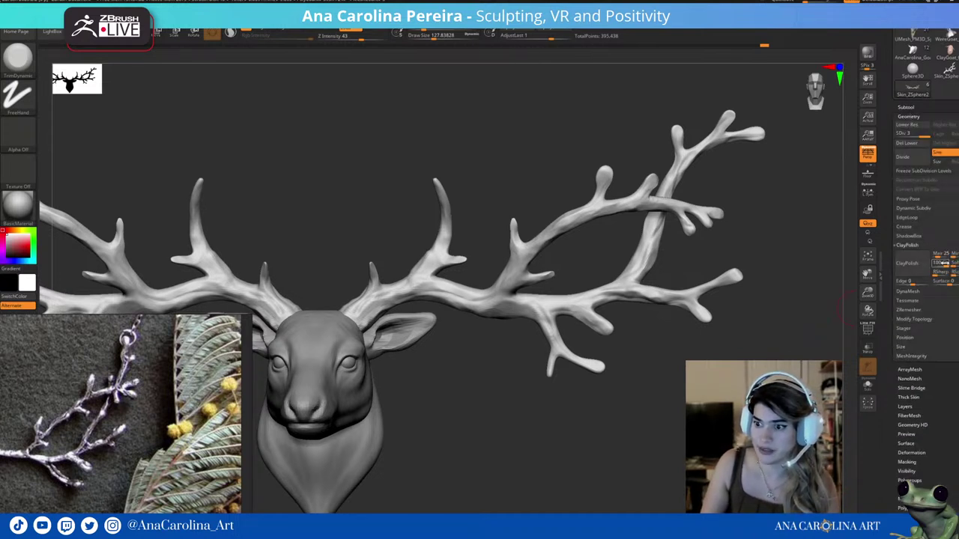
click(919, 265)
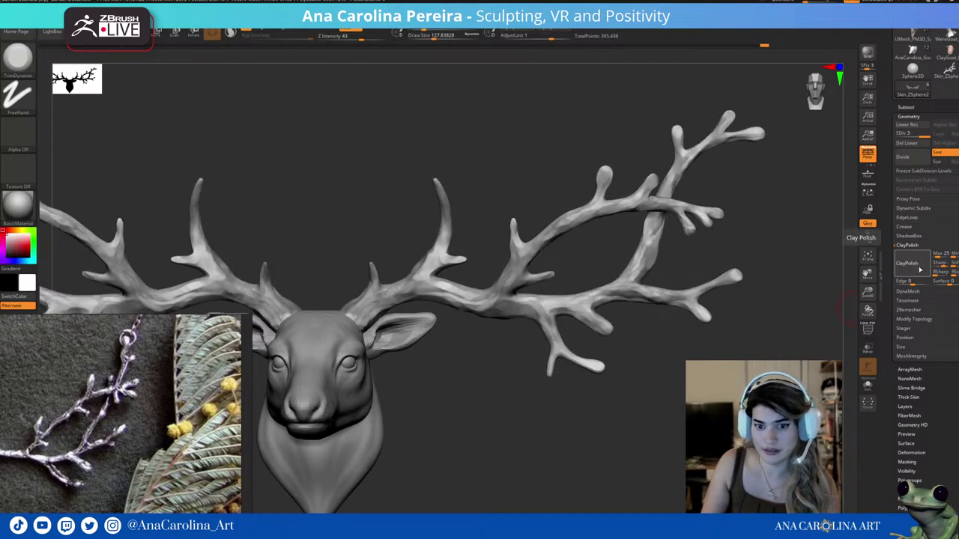
click(918, 265)
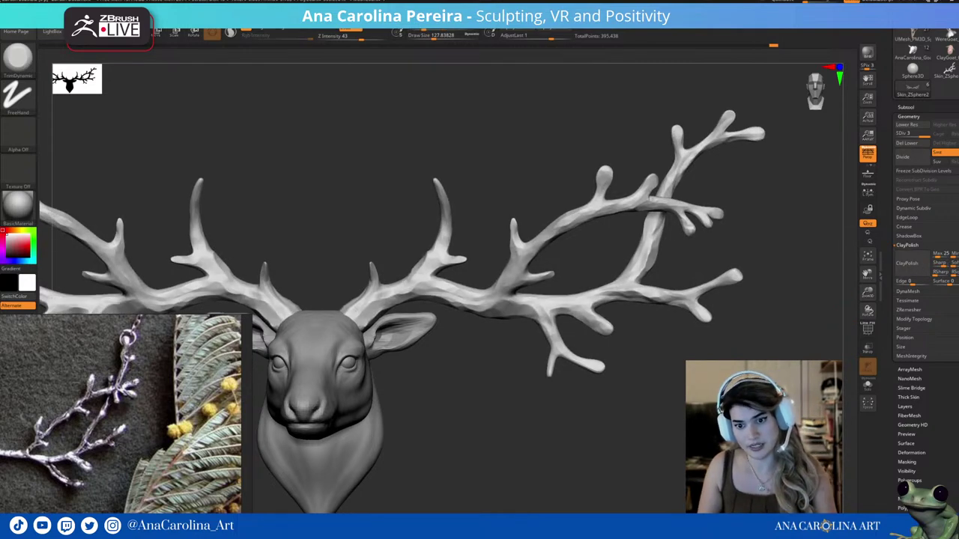
drag(525, 420, 569, 419)
key(f)
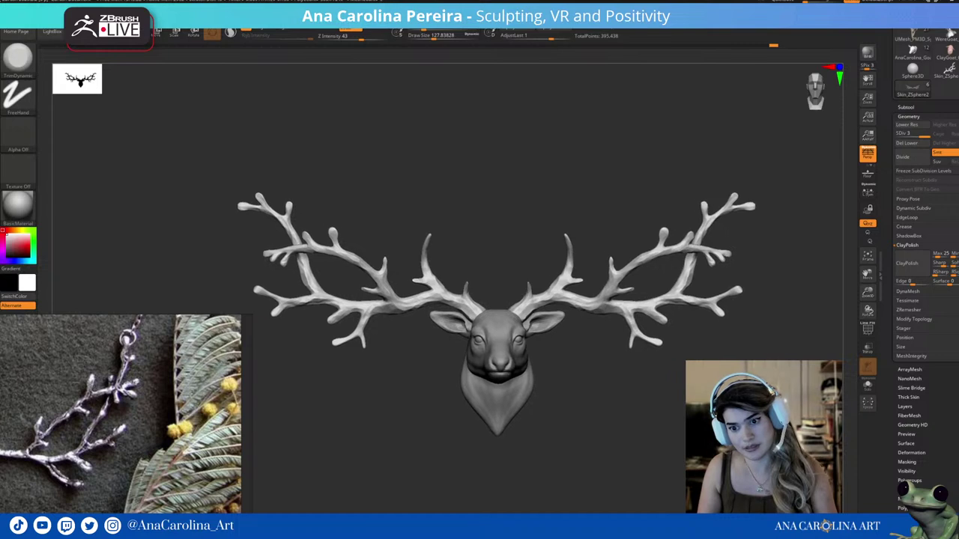
scroll(495, 315, up, 2)
scroll(487, 307, up, 2)
drag(570, 419, 524, 420)
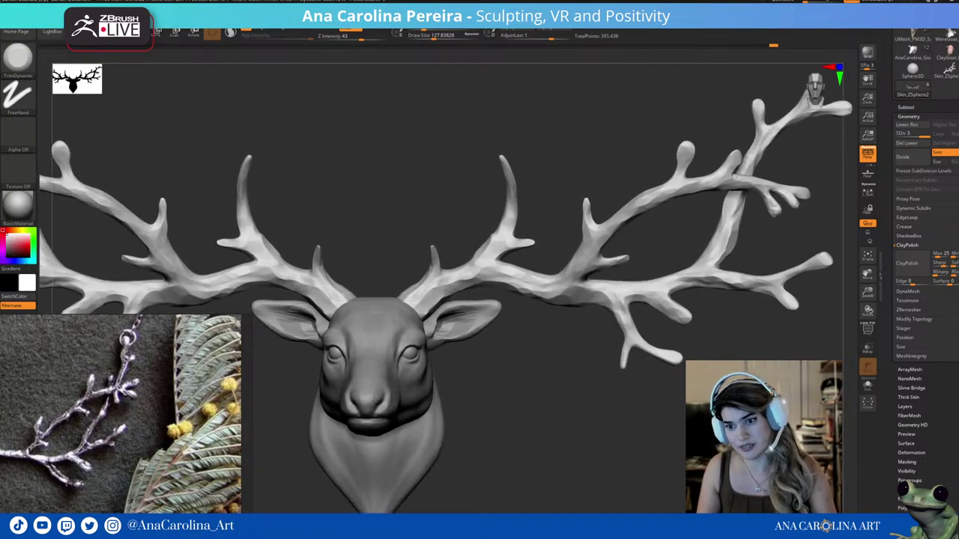
Switch to the DamStandard brush and frame the whole deer trophy.
key(b)
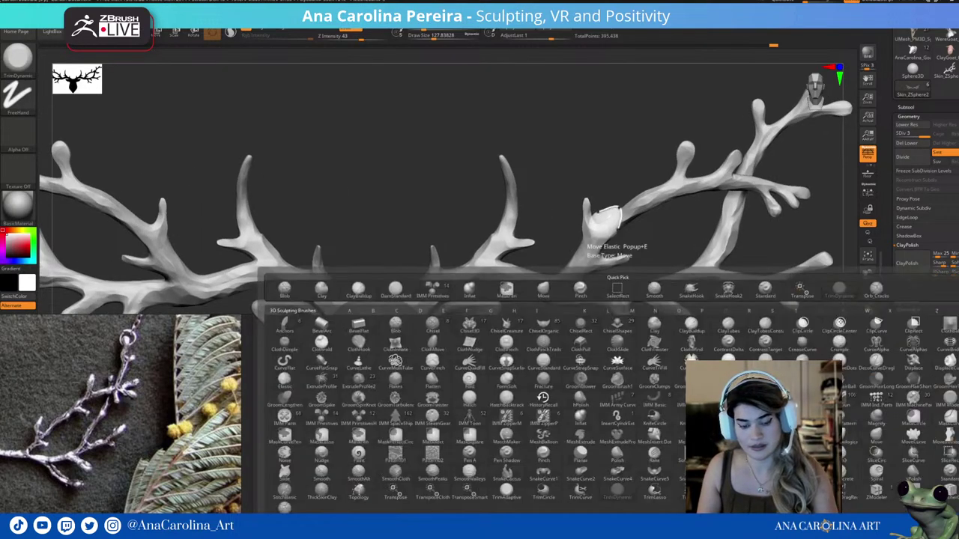
key(d)
key(s)
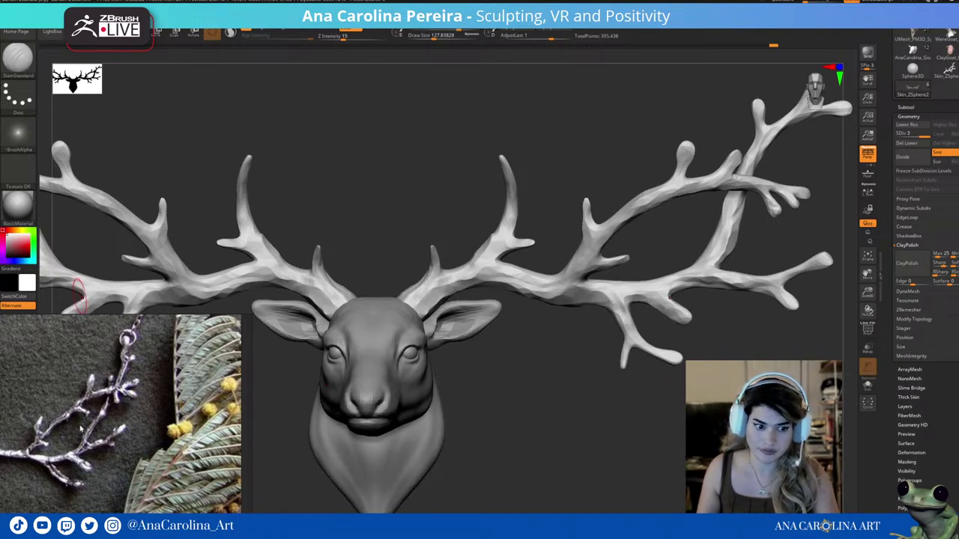
mouse_move(614, 470)
mouse_down()
mouse_move(591, 427)
mouse_move(597, 464)
mouse_up()
key(f)
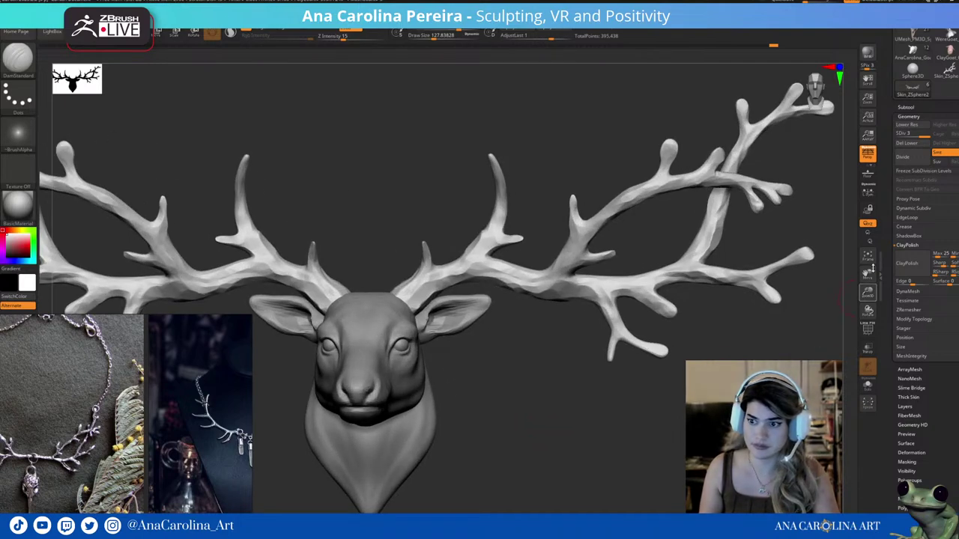
mouse_move(869, 292)
mouse_down()
mouse_move(872, 277)
mouse_move(877, 310)
mouse_up()
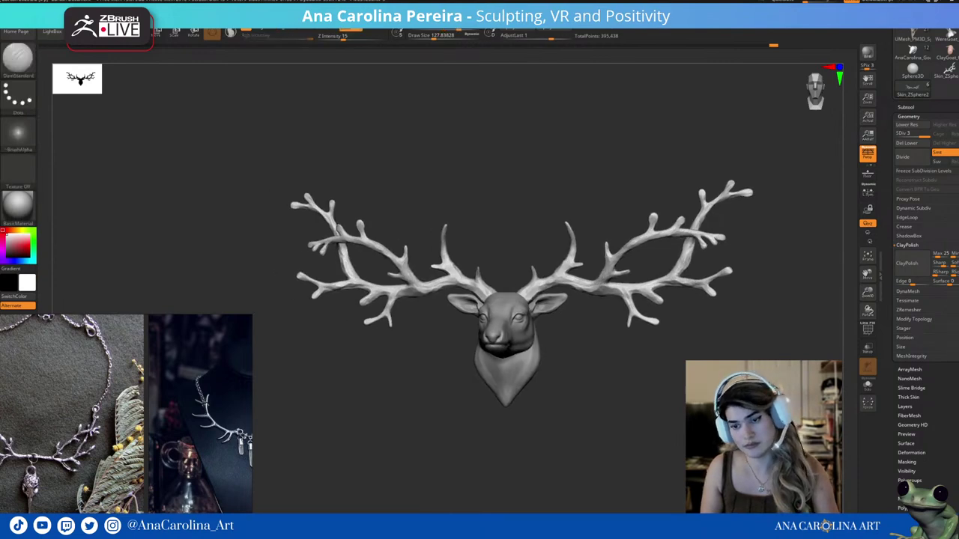
scroll(730, 331, up, 5)
Shrink the brush to about 87 and select the Orb_Cracks brush.
key(b)
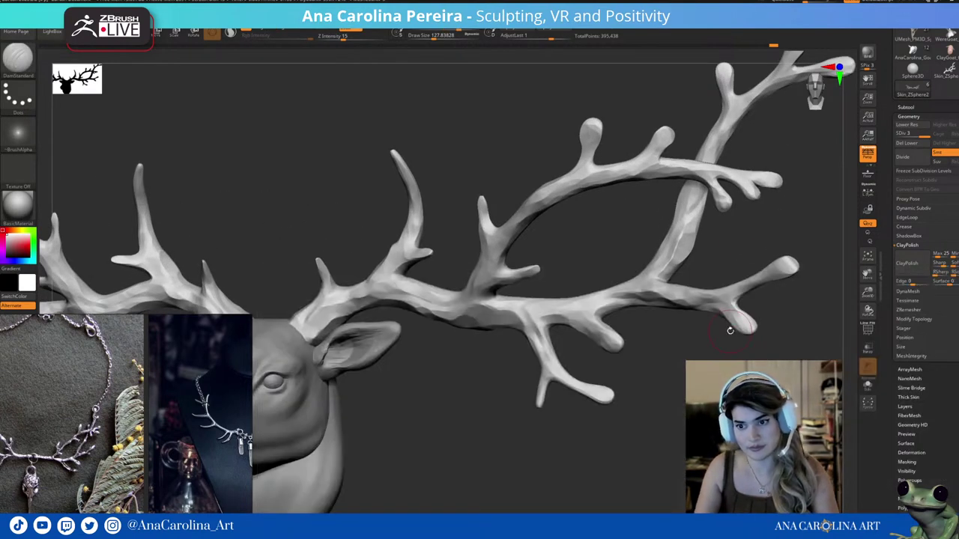
key(space)
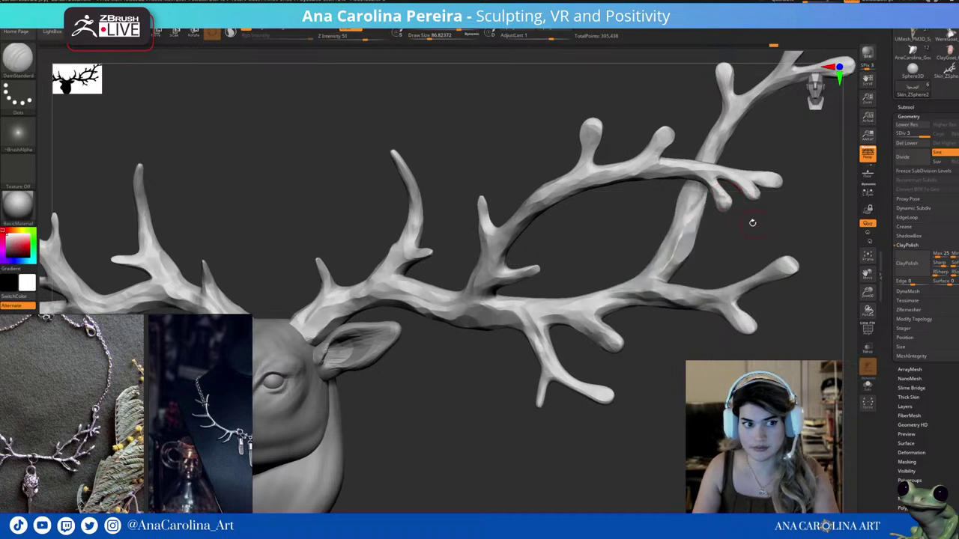
key(b)
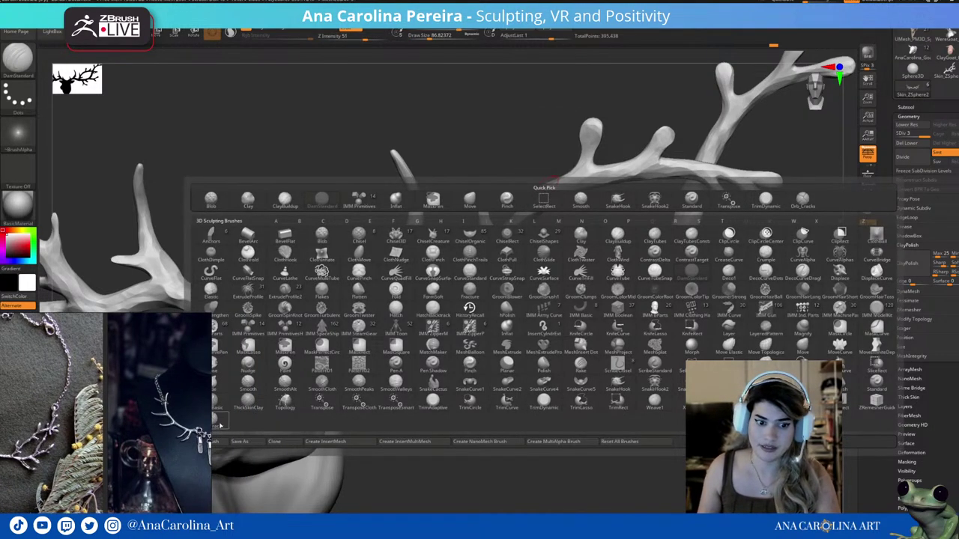
click(802, 198)
scroll(910, 468, down, 2)
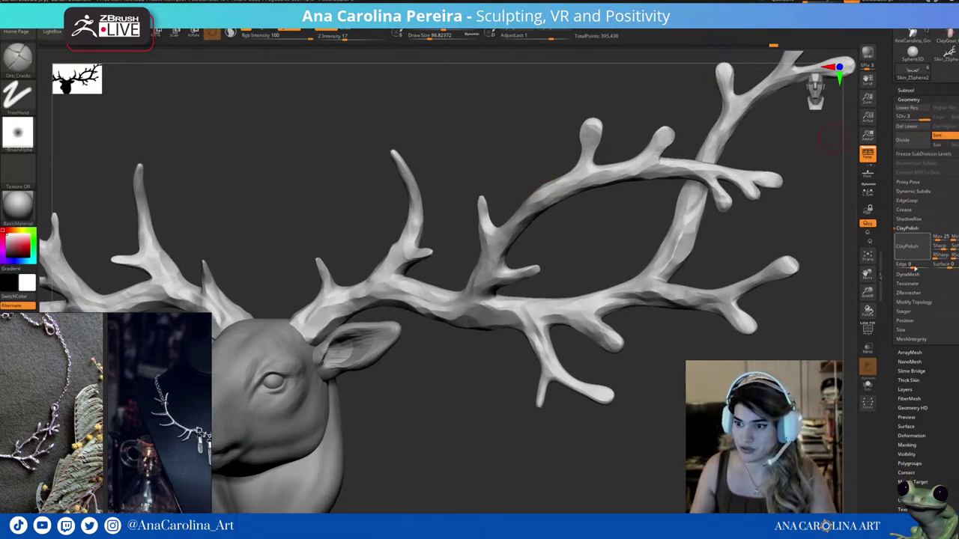
Raise the Orb_Cracks Z Intensity from 17 to 44 and adjust the brush size.
click(910, 390)
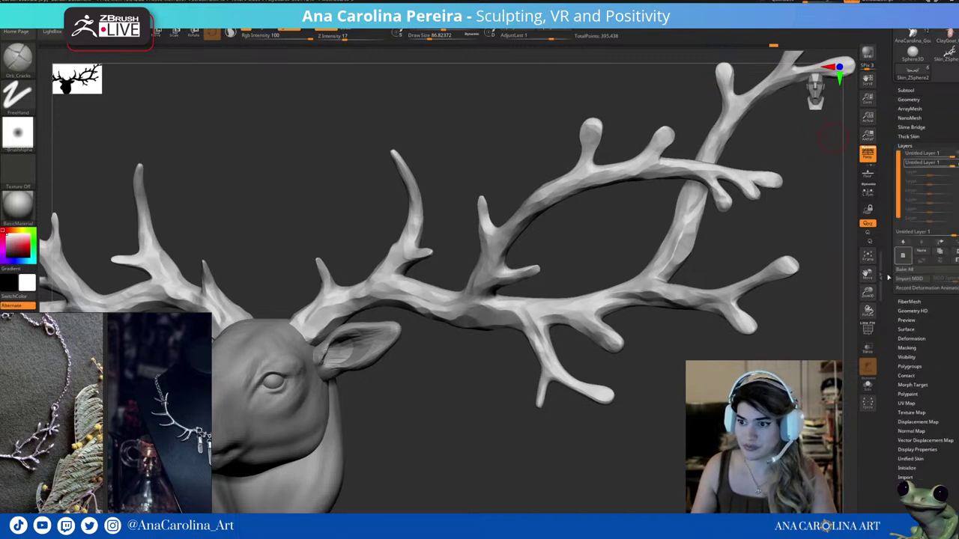
mouse_move(741, 333)
mouse_down()
mouse_move(775, 322)
mouse_move(726, 268)
mouse_move(745, 267)
mouse_move(792, 327)
mouse_move(762, 321)
mouse_up()
key(space)
key(space)
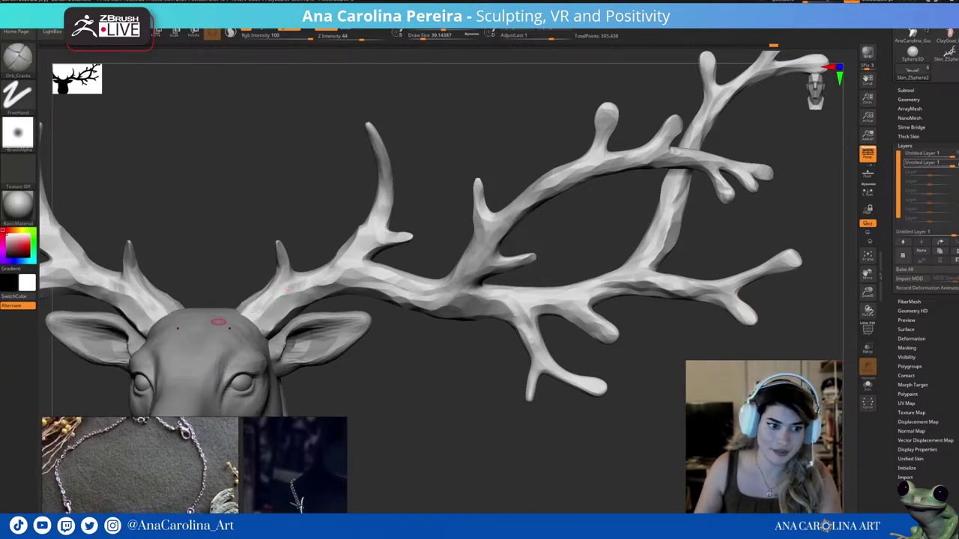
click(40, 131)
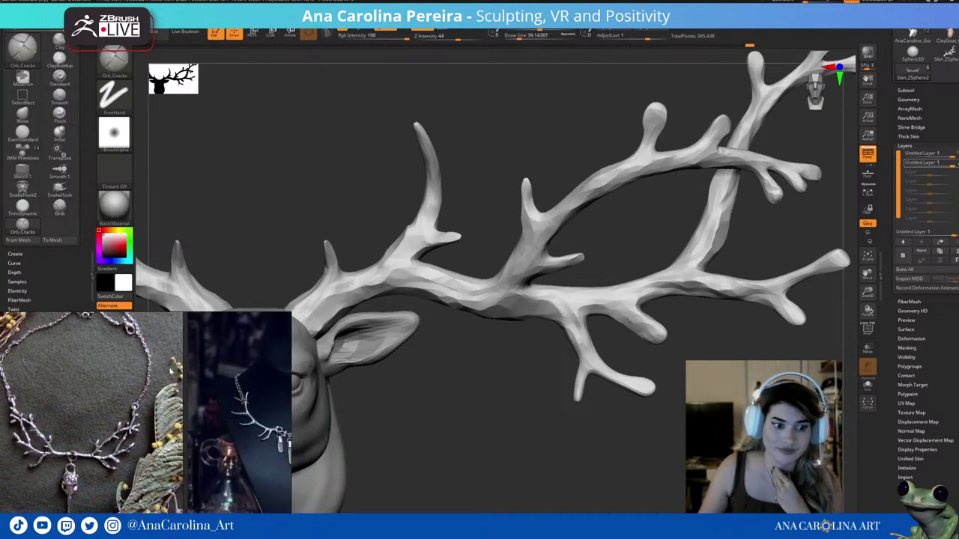
mouse_move(422, 445)
mouse_down()
mouse_move(450, 438)
mouse_move(636, 324)
mouse_move(661, 349)
mouse_up()
right_click(636, 324)
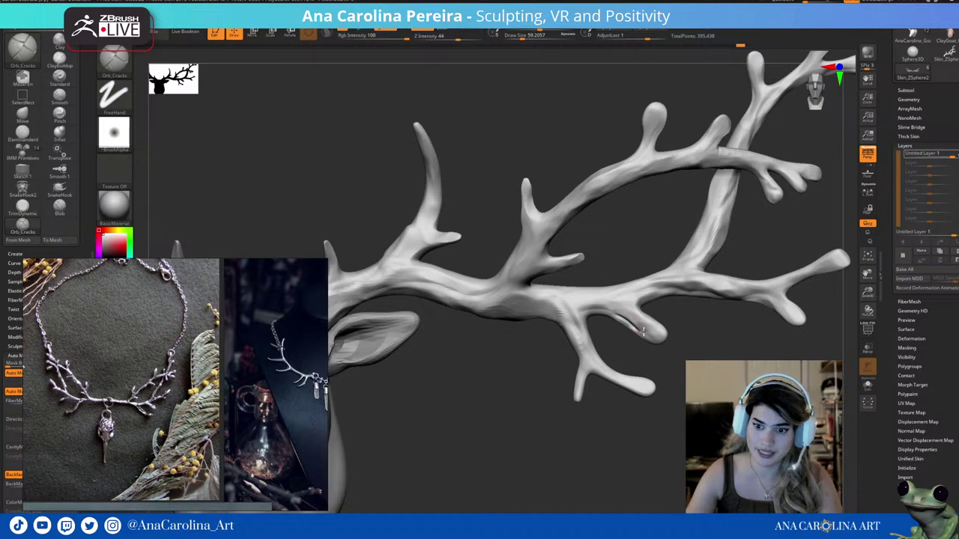
Carve thin cracks along the antler tips, smoothing spots with Shift.
shift+drag(646, 337, 643, 333)
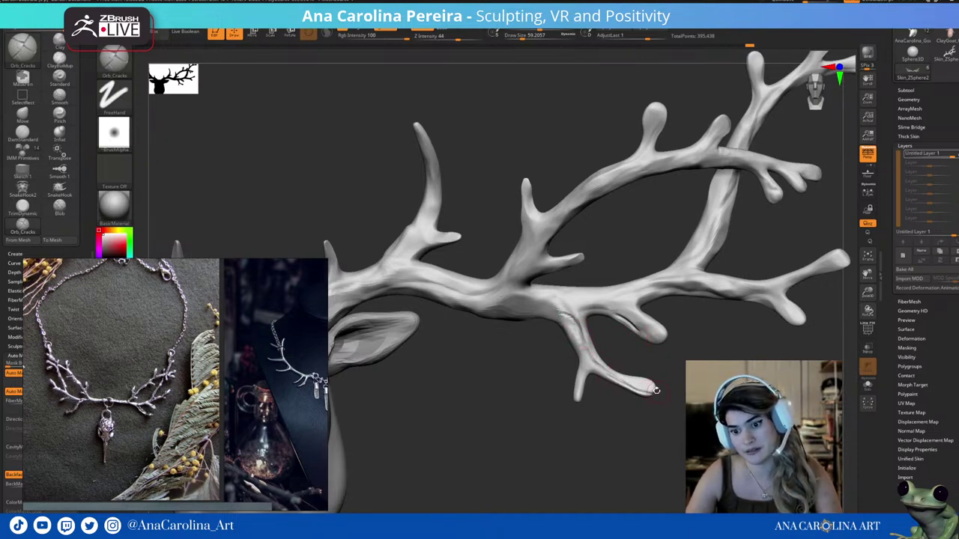
drag(656, 390, 663, 381)
key(f)
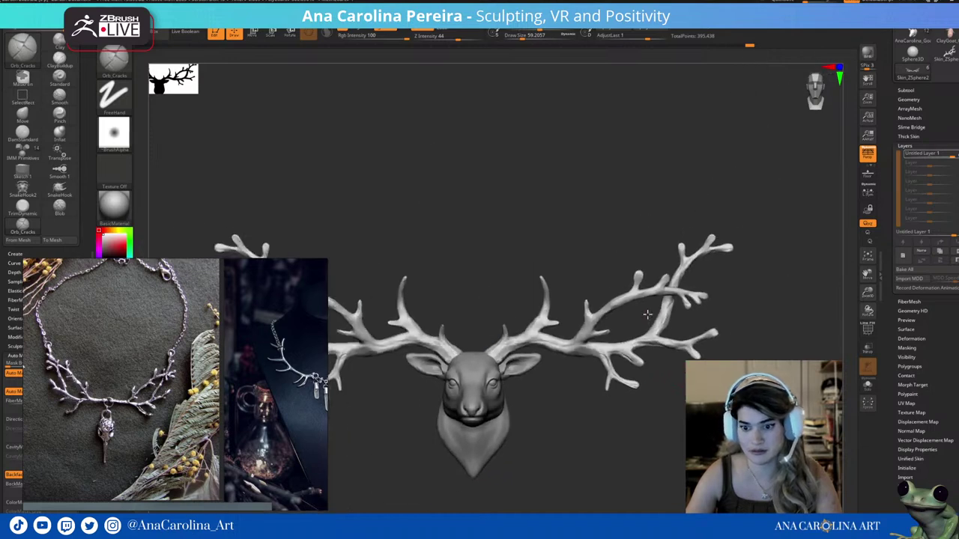
scroll(672, 367, up, 2)
scroll(670, 365, up, 3)
key(shift)
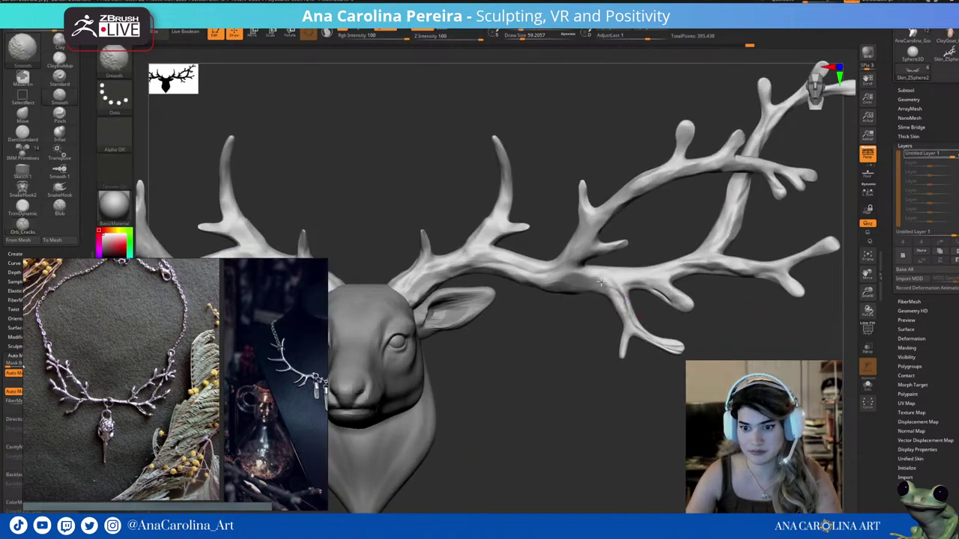
scroll(659, 345, up, 3)
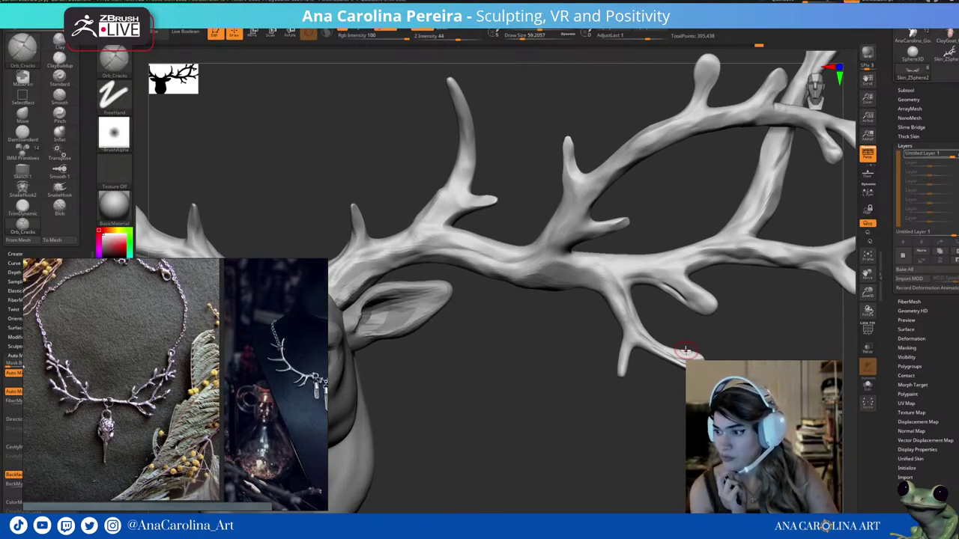
Rotate the antlers and round off the small branch tip.
drag(692, 300, 616, 370)
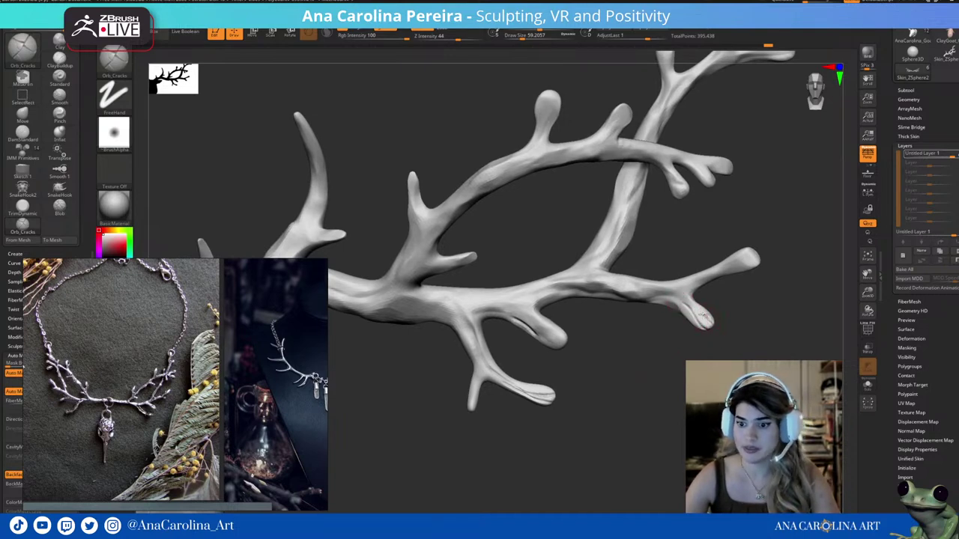
mouse_move(731, 320)
mouse_down()
mouse_move(712, 295)
mouse_move(739, 353)
mouse_move(749, 319)
mouse_move(731, 271)
mouse_up()
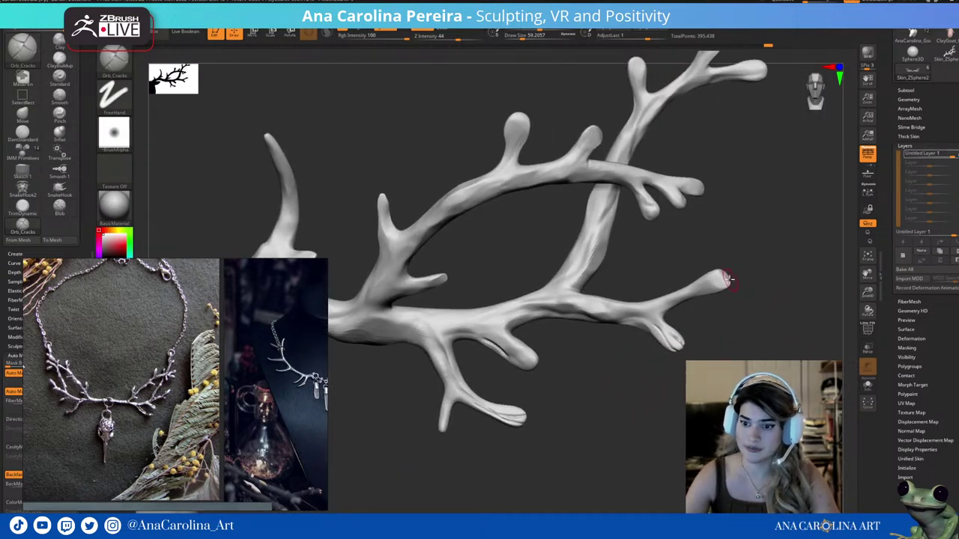
mouse_move(684, 293)
mouse_down()
mouse_move(719, 280)
mouse_move(652, 273)
mouse_up()
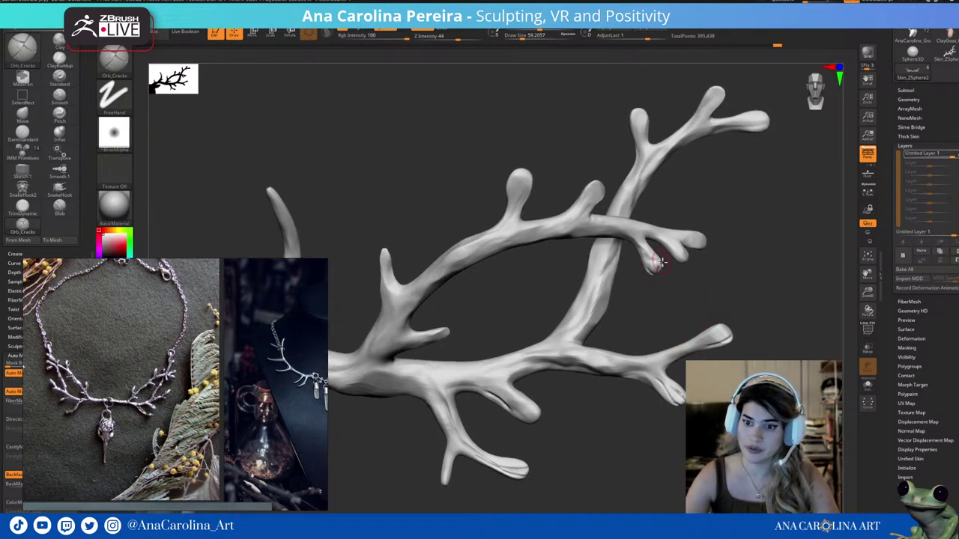
drag(648, 260, 677, 268)
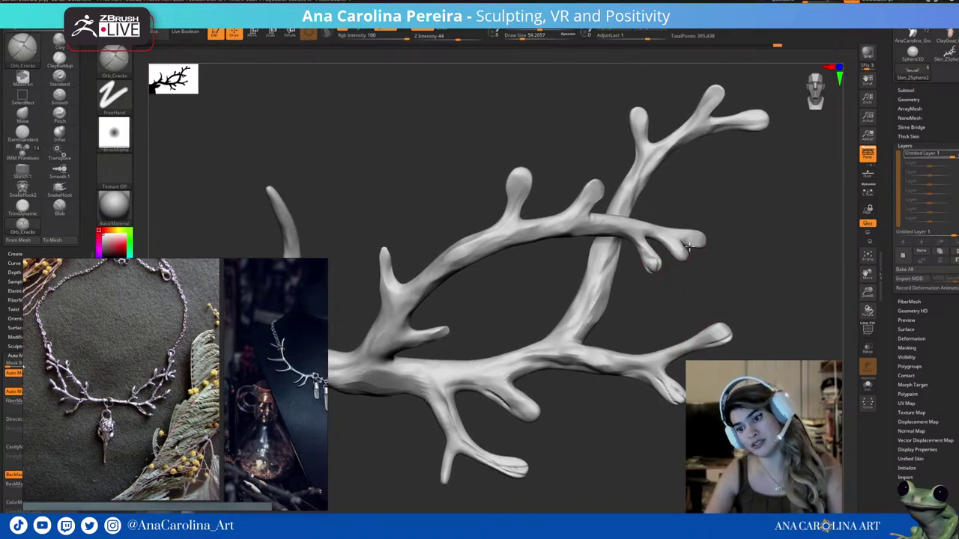
ctrl+shift+click(732, 184)
mouse_move(731, 184)
mouse_down()
mouse_move(732, 208)
mouse_move(746, 219)
mouse_up()
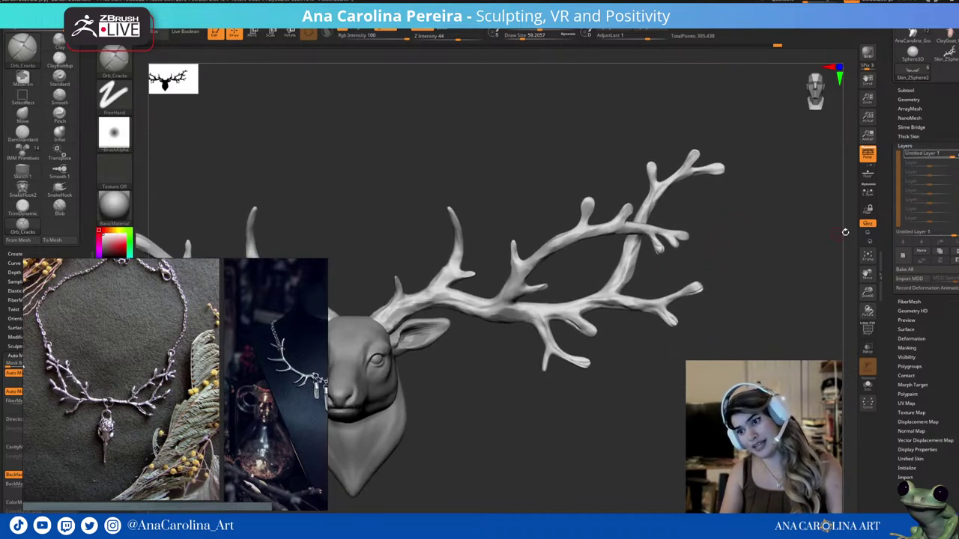
click(909, 99)
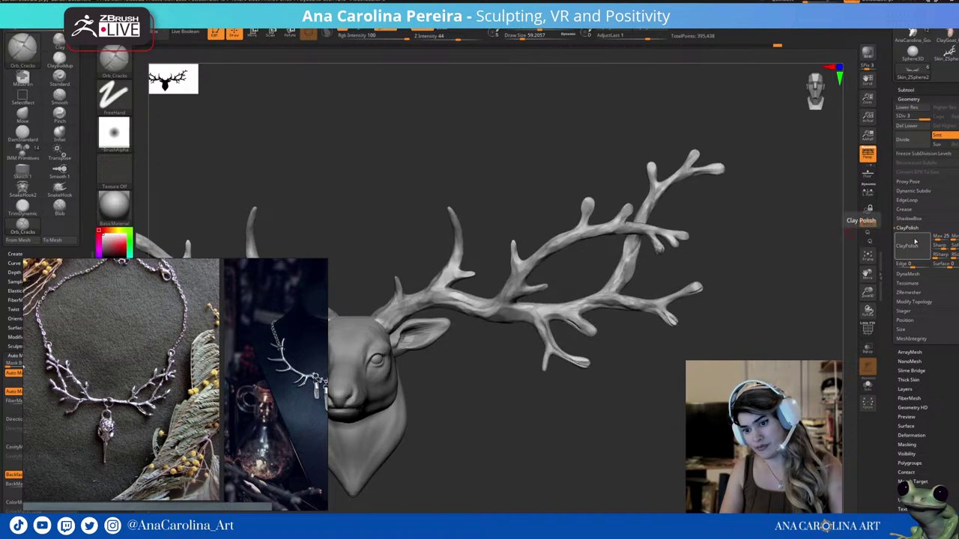
Subdivide the antler mesh with Ctrl+D and enlarge the brush to about 90.
mouse_move(794, 306)
mouse_down()
mouse_move(805, 347)
mouse_move(798, 332)
mouse_up()
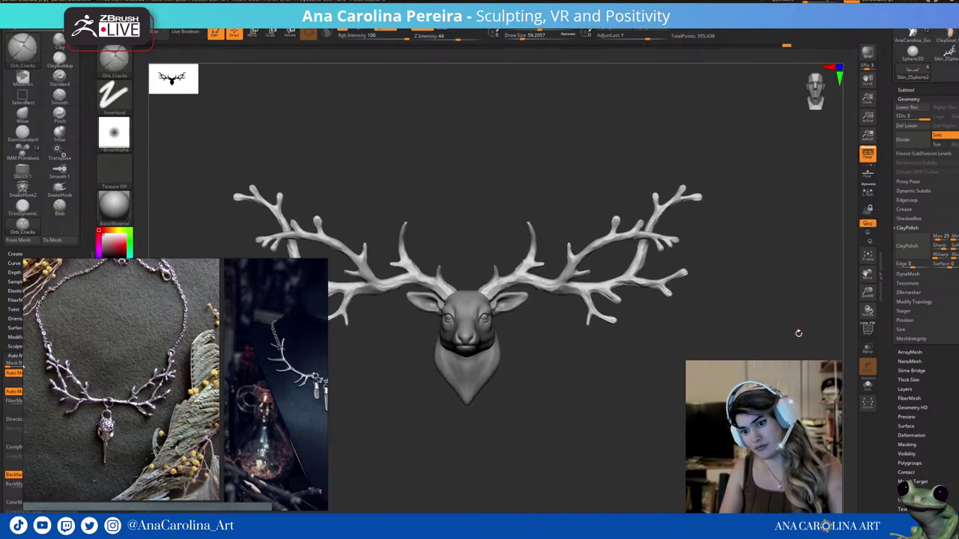
scroll(798, 332, up, 5)
key(shift)
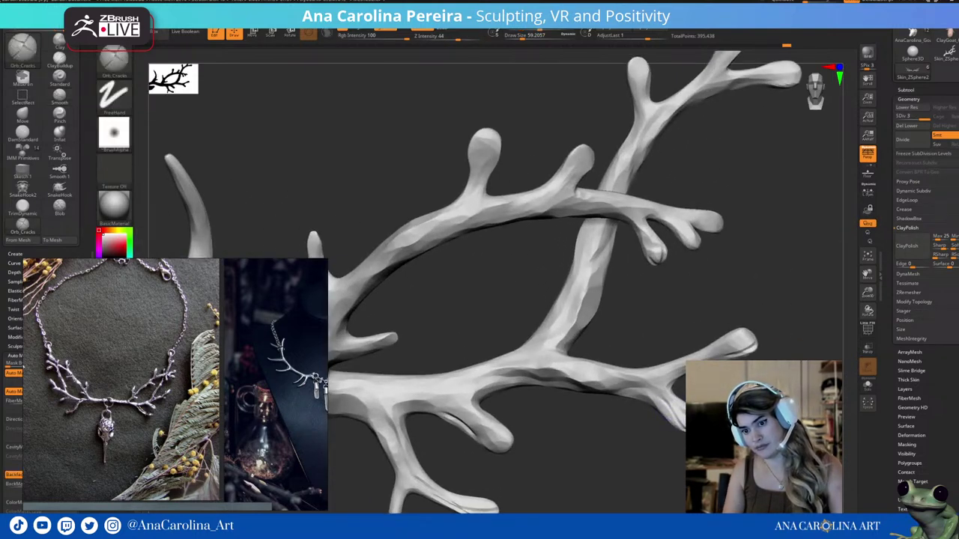
key(ctrl+d)
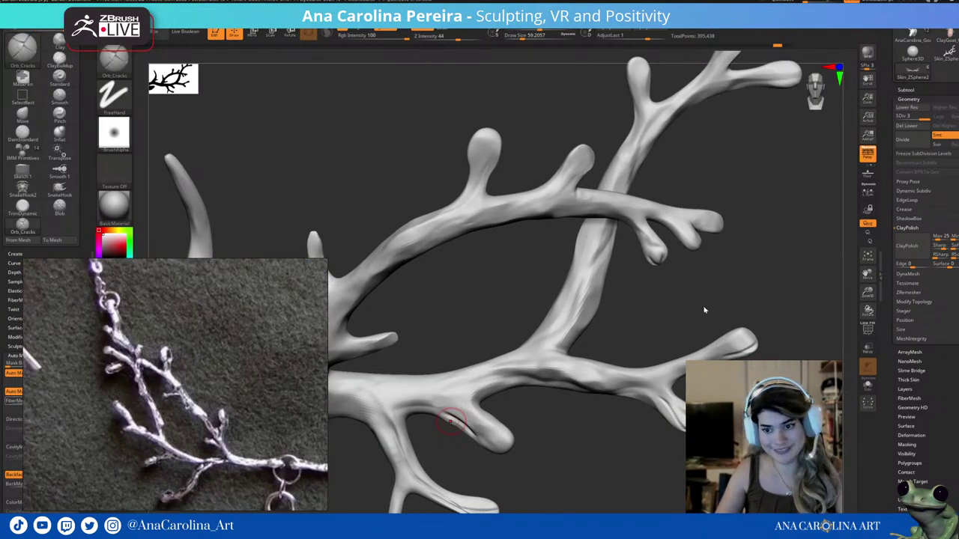
key(s)
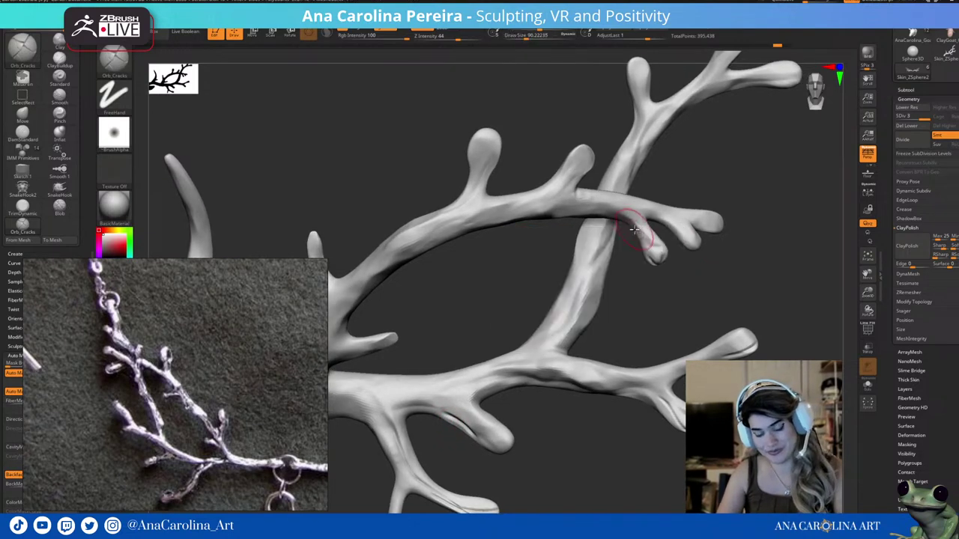
Select the ClayBuildup brush (B-C-B) and smooth spots on the antler branches.
key(b)
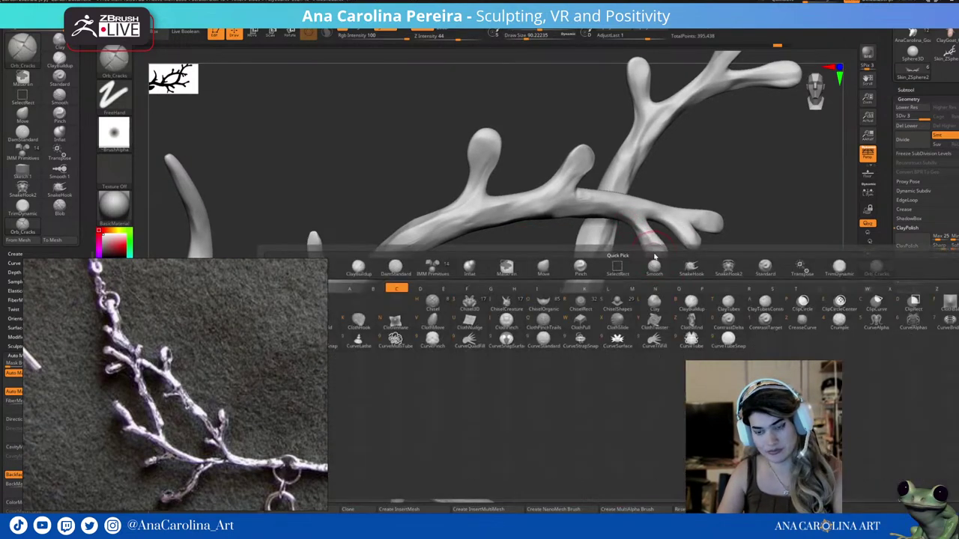
key(c)
key(b)
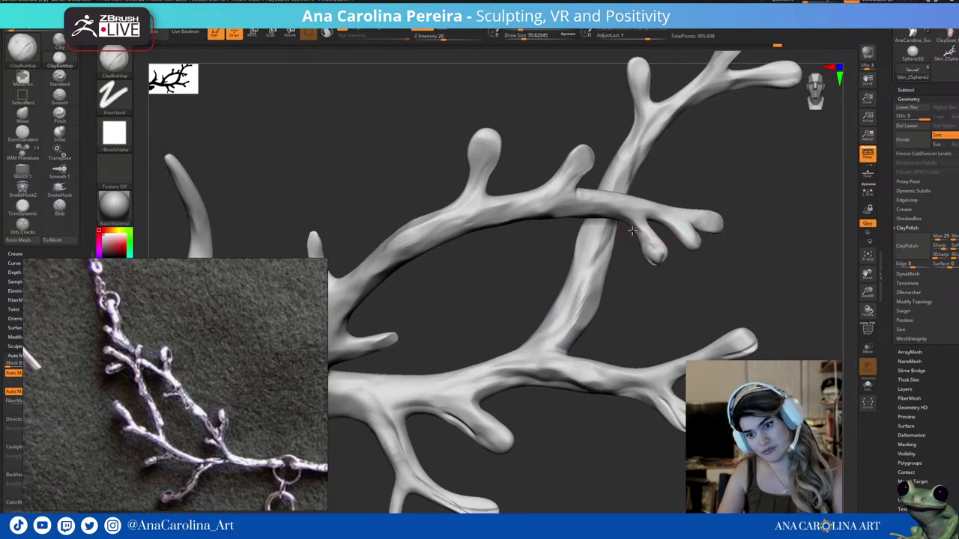
drag(633, 259, 634, 231)
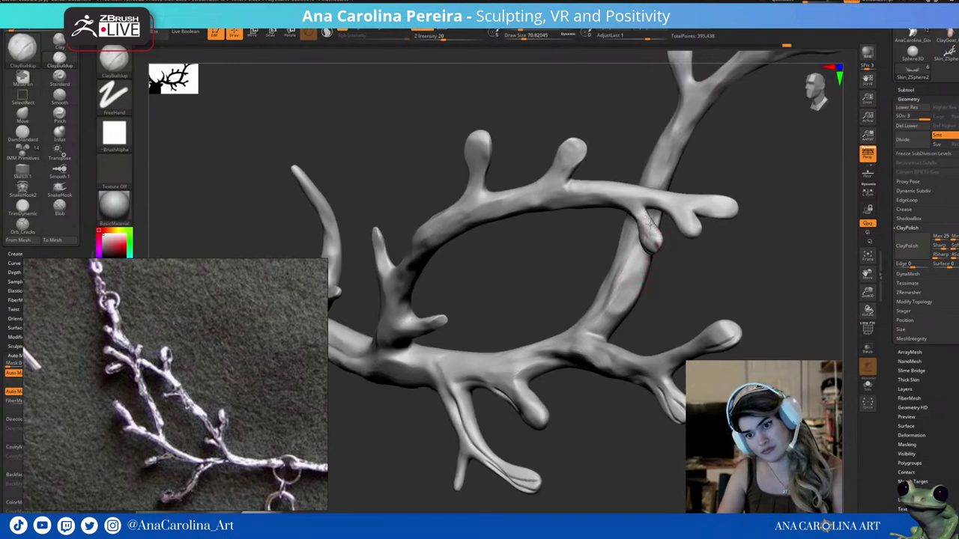
right_drag(644, 206, 760, 262)
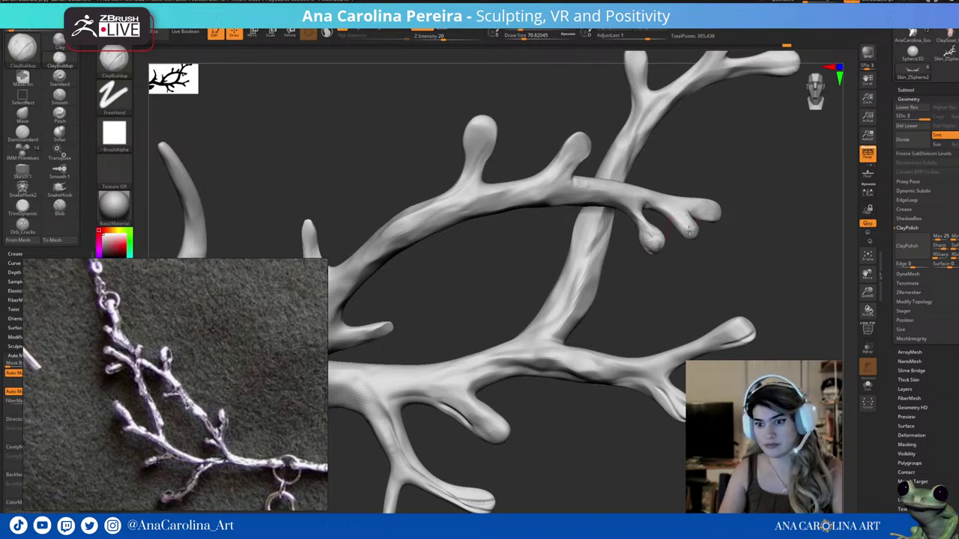
key(shift)
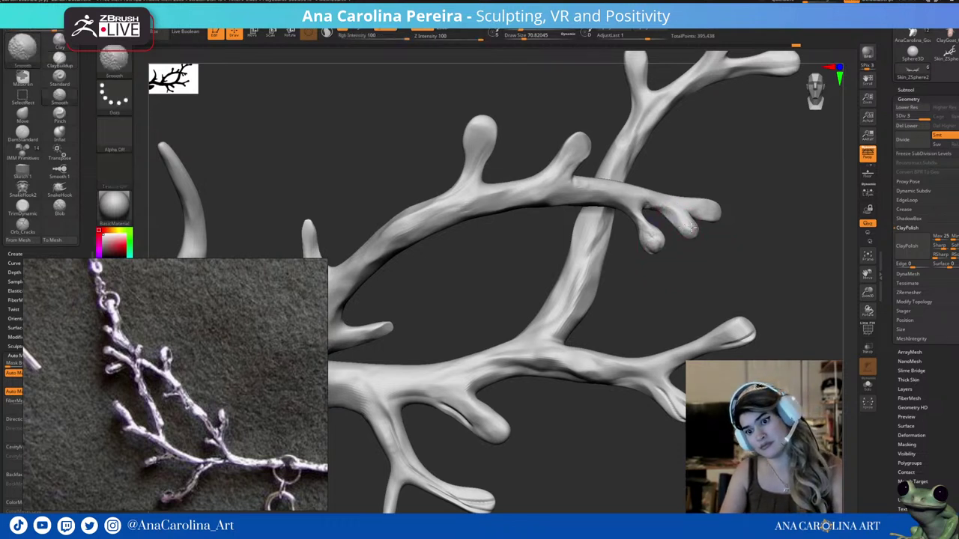
drag(723, 242, 679, 226)
mouse_move(710, 259)
mouse_down()
mouse_move(719, 242)
mouse_move(712, 210)
mouse_move(731, 199)
mouse_move(727, 227)
mouse_move(676, 220)
mouse_move(685, 247)
mouse_up()
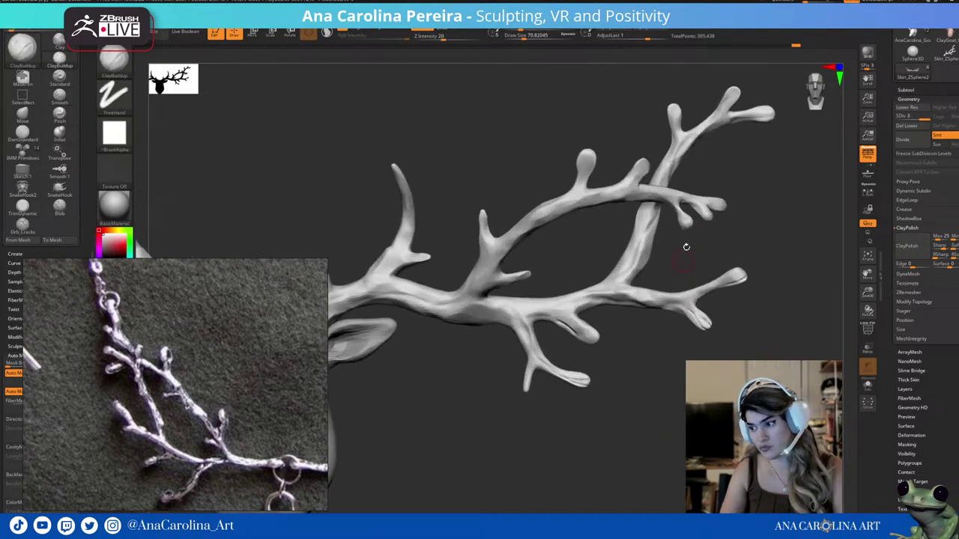
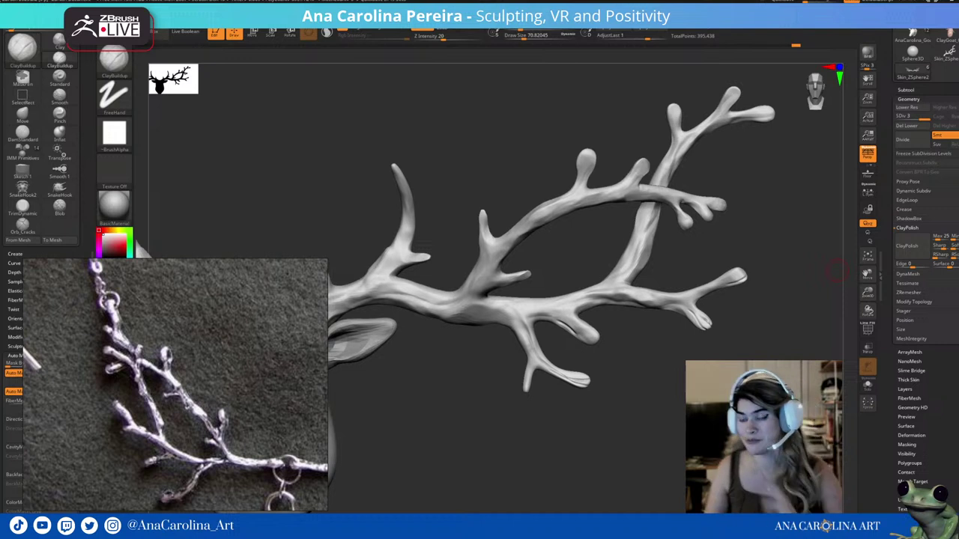
Try a small Move-brush nudge on a right antler branch, then undo it.
key(f)
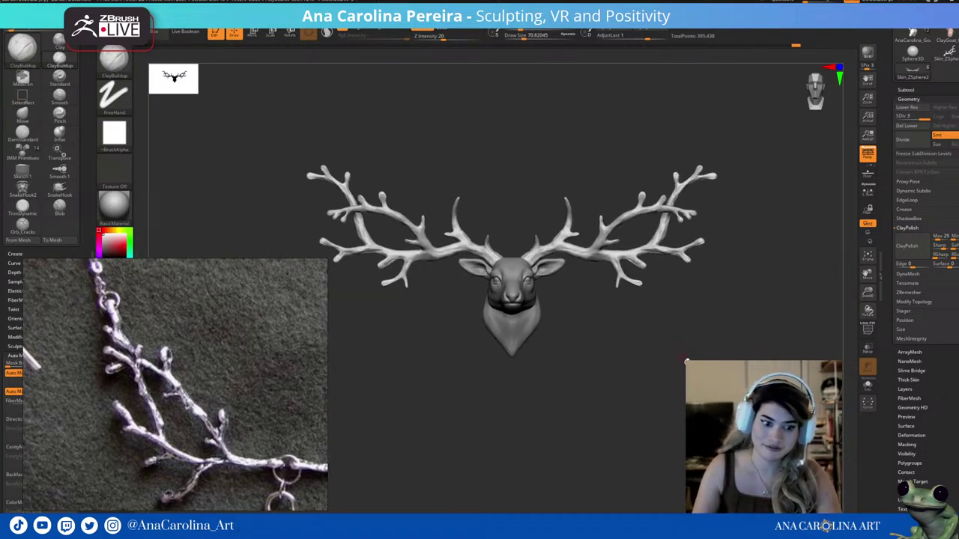
mouse_move(699, 355)
mouse_down()
mouse_move(697, 347)
mouse_move(683, 380)
mouse_up()
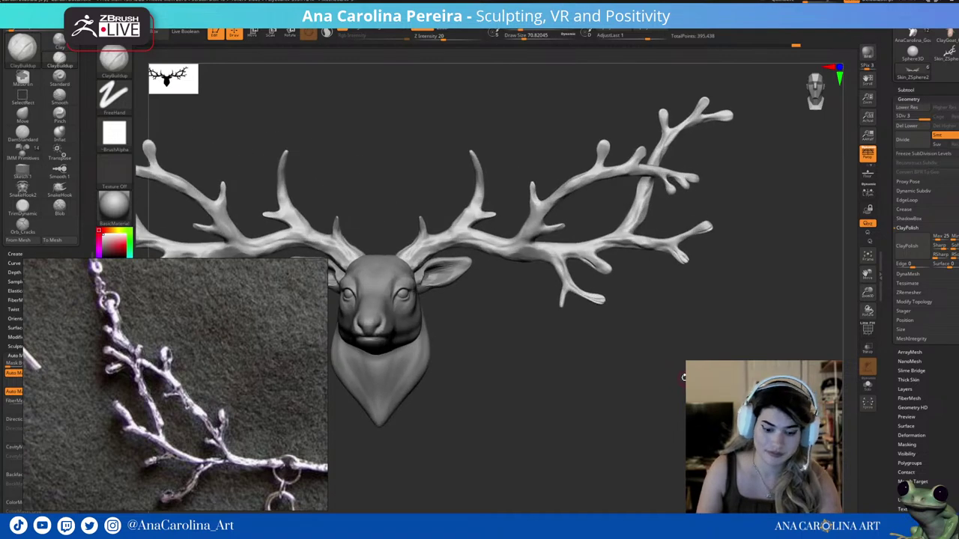
key(b)
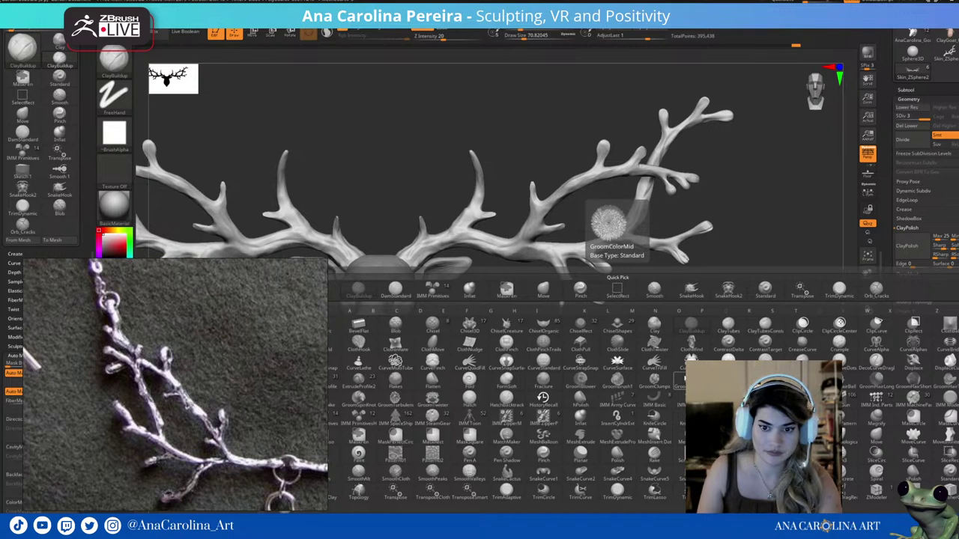
key(m)
key(v)
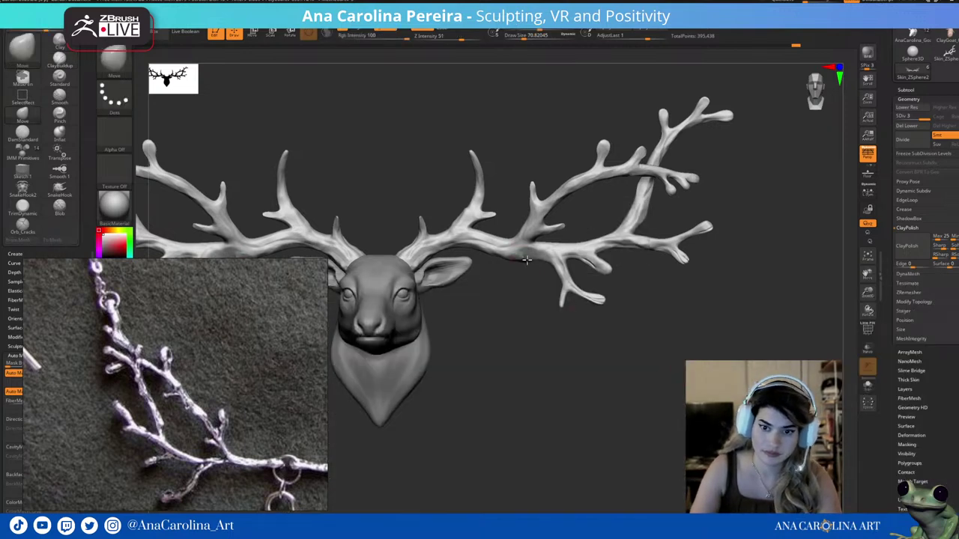
drag(531, 264, 520, 261)
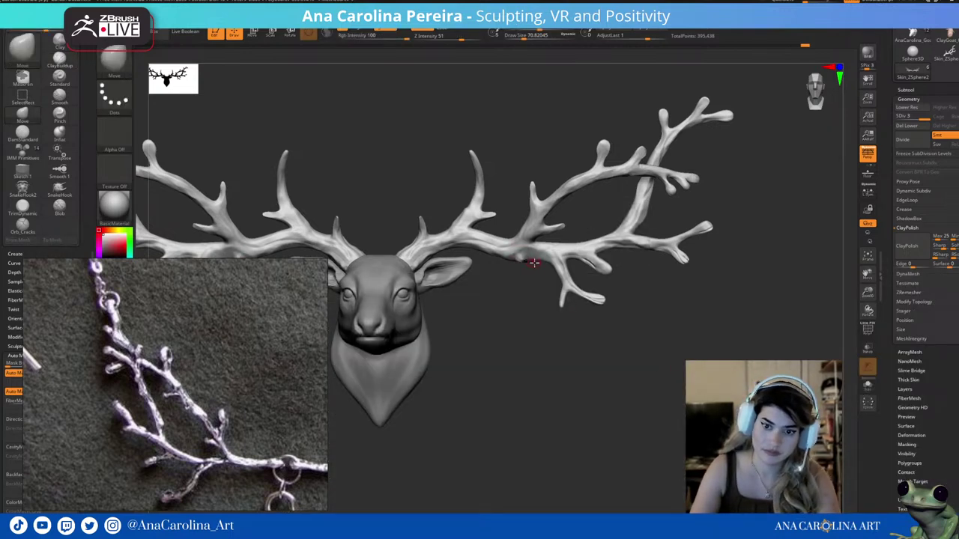
key(ctrl+z)
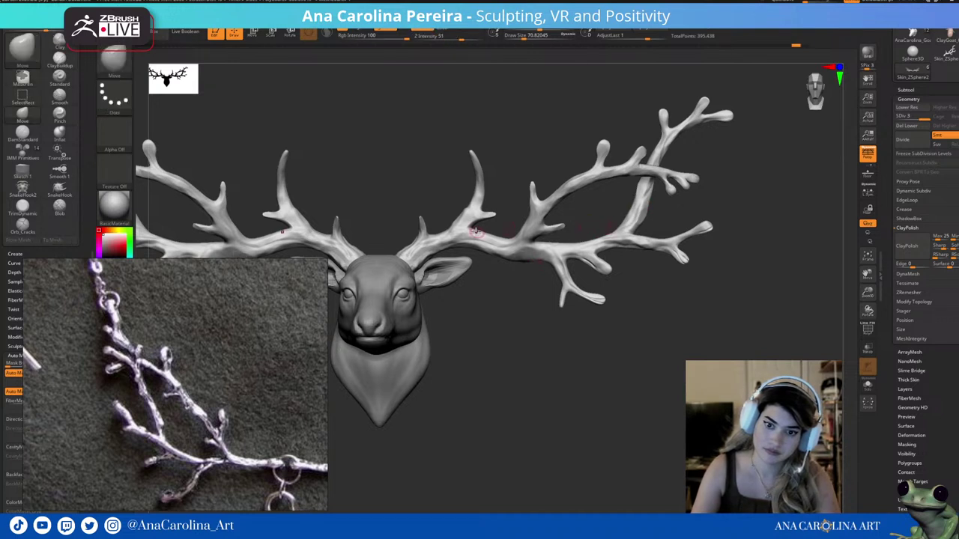
Zoom in on the right antler and try the Pinch and Inflat brushes at a smaller size.
drag(500, 227, 487, 215)
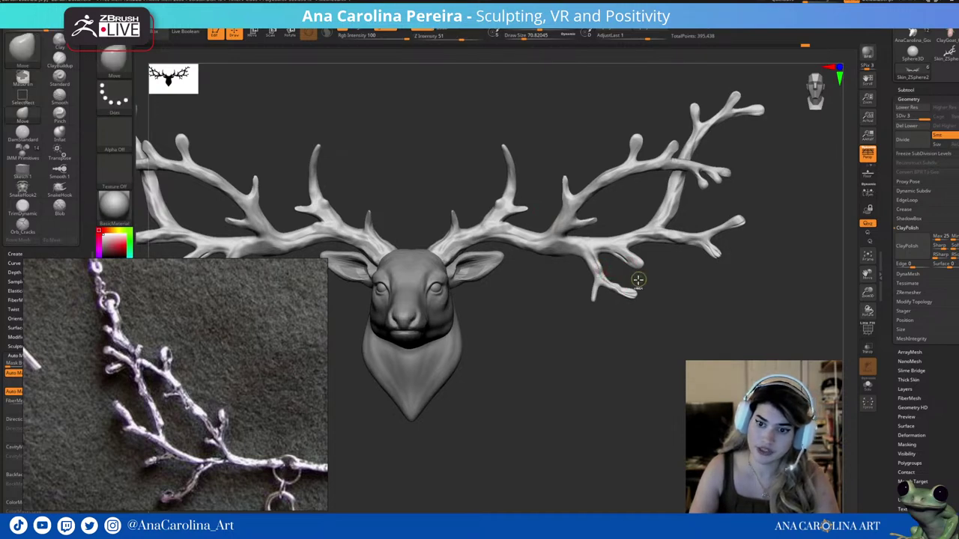
mouse_move(638, 281)
ctrl+right_down()
mouse_move(662, 280)
mouse_move(677, 312)
mouse_move(670, 336)
ctrl+right_up()
key(b)
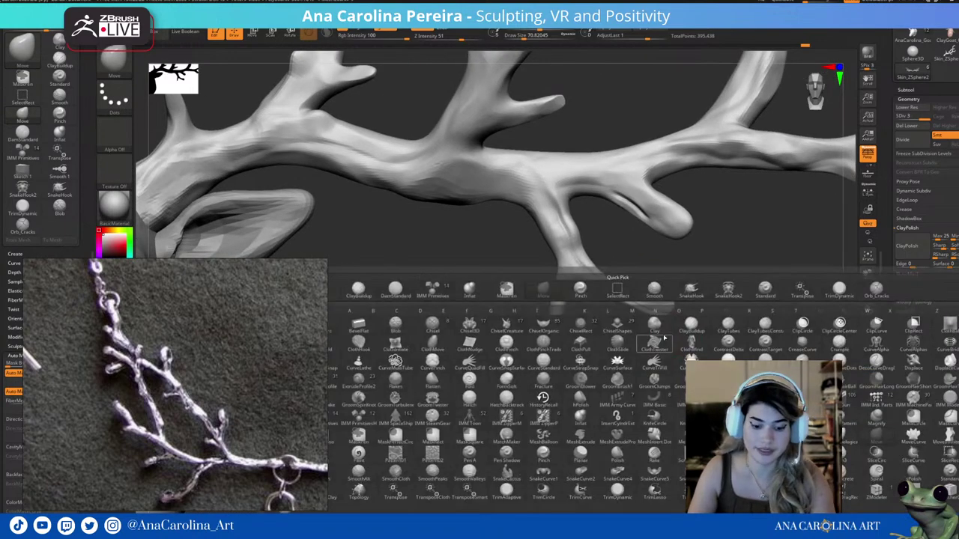
key(p)
key(i)
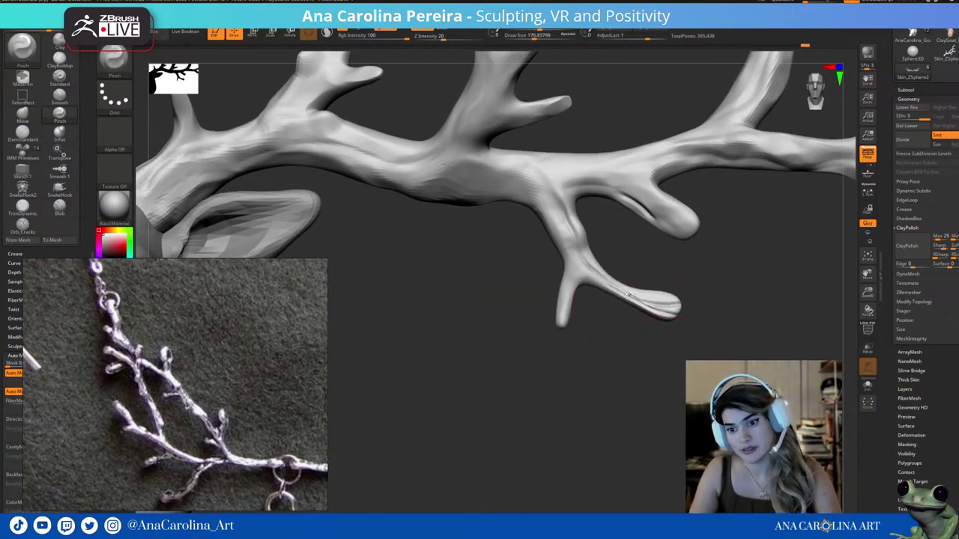
key(b)
key(i)
key(n)
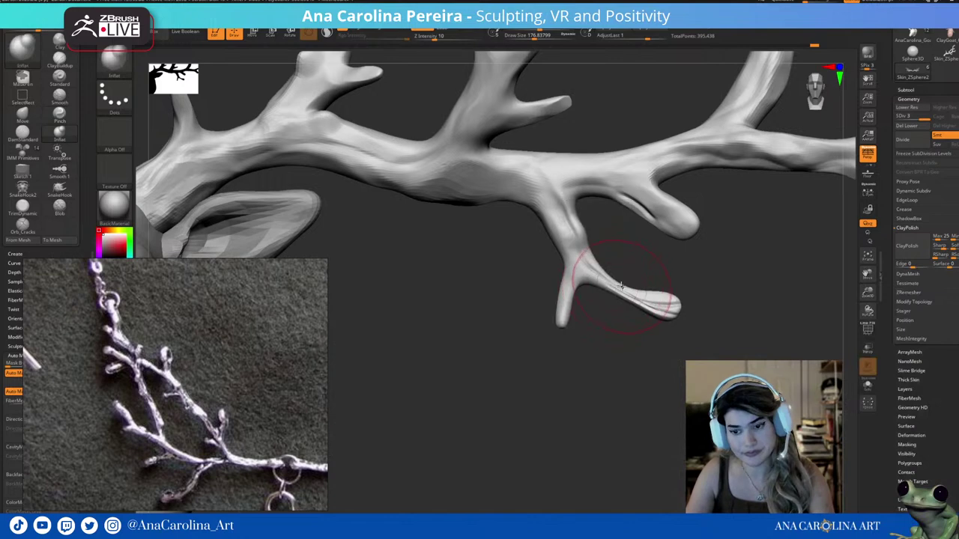
key(bracketleft)
key(bracketleft)
key(bracketleft)
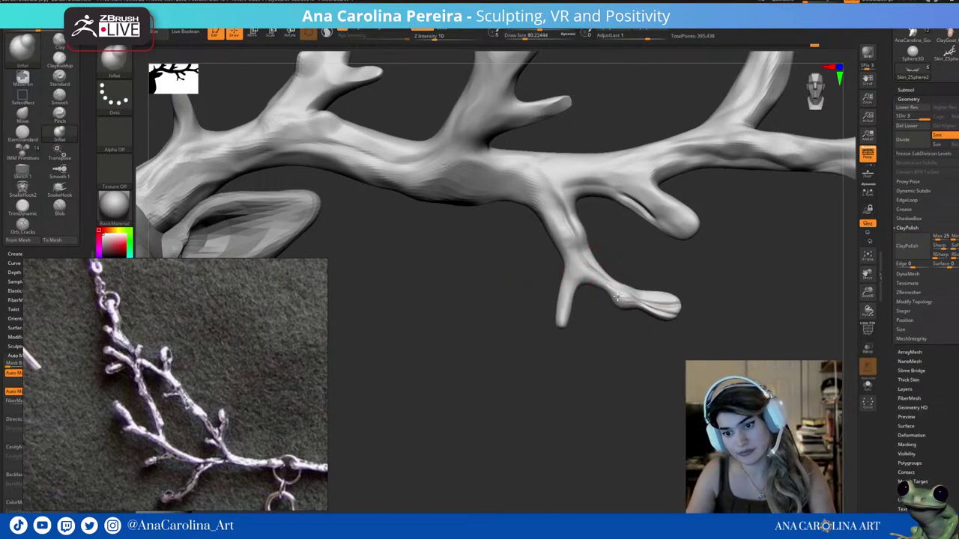
scroll(615, 296, down, 3)
scroll(657, 302, down, 2)
scroll(664, 351, up, 4)
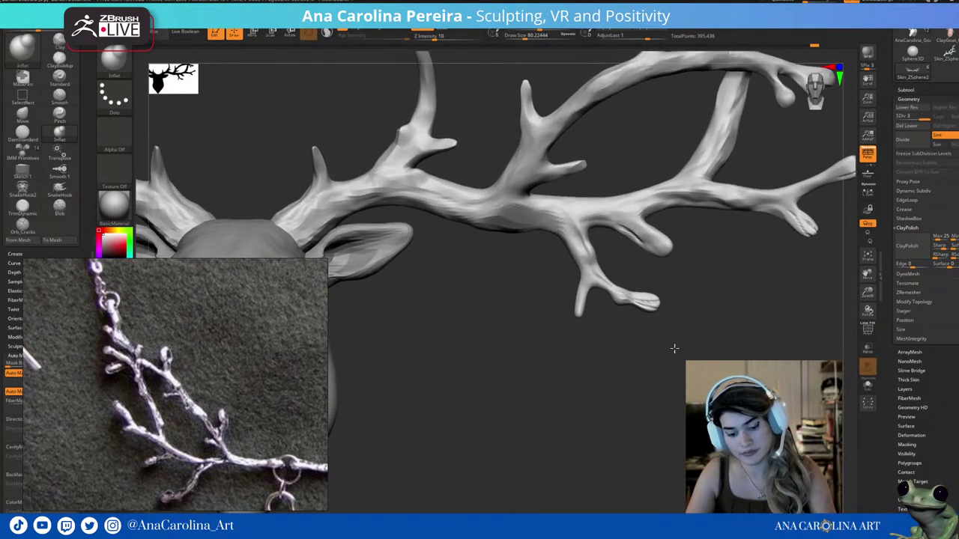
Switch through the Move brush to the TrimDynamic brush.
key(b)
key(m)
key(v)
key(b)
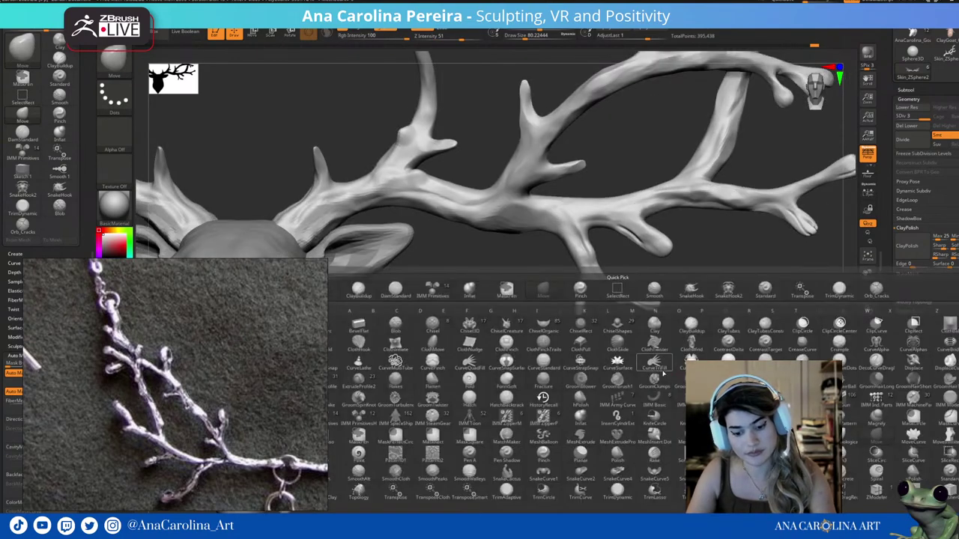
key(t)
key(d)
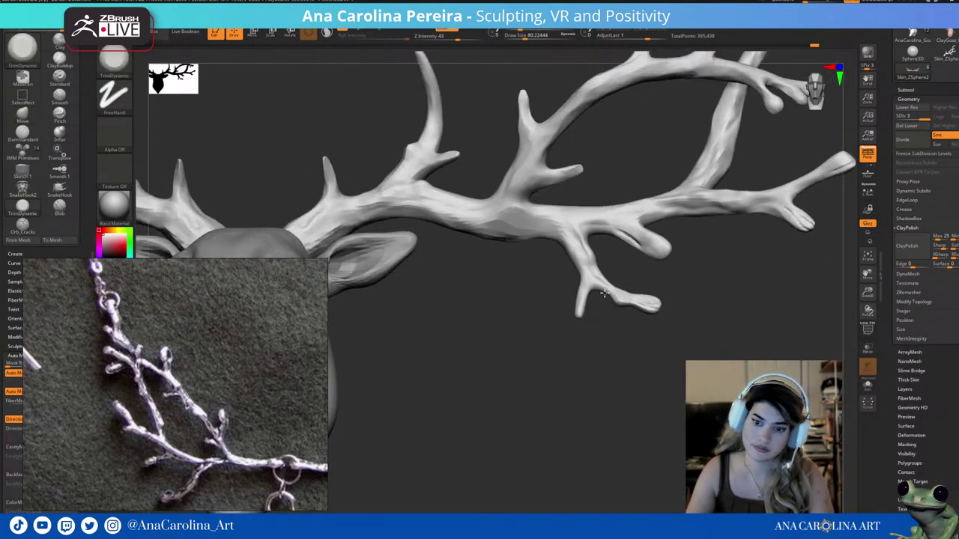
scroll(651, 307, down, 3)
scroll(653, 340, down, 2)
Return the deer to a zoomed front view and pick the IMM Primitives brush.
drag(642, 315, 651, 388)
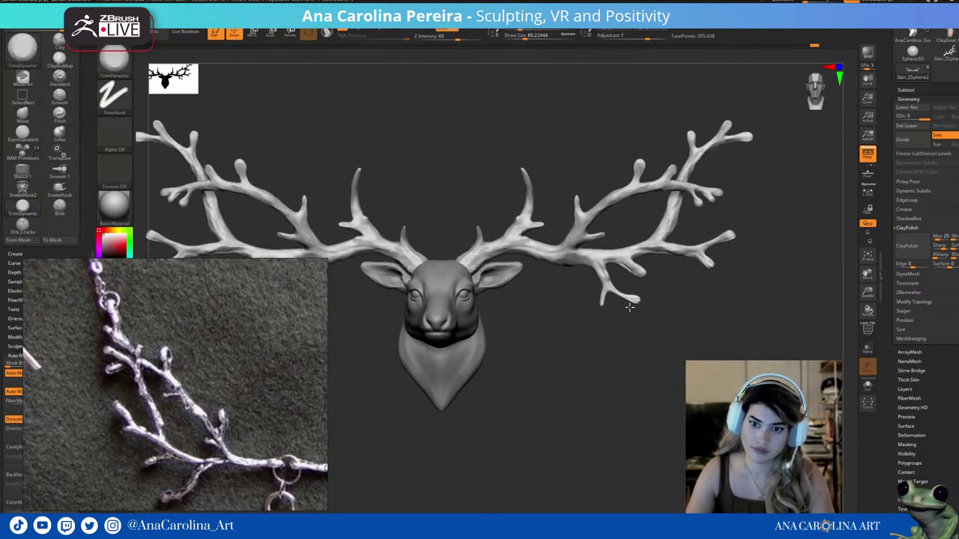
shift+drag(634, 328, 611, 281)
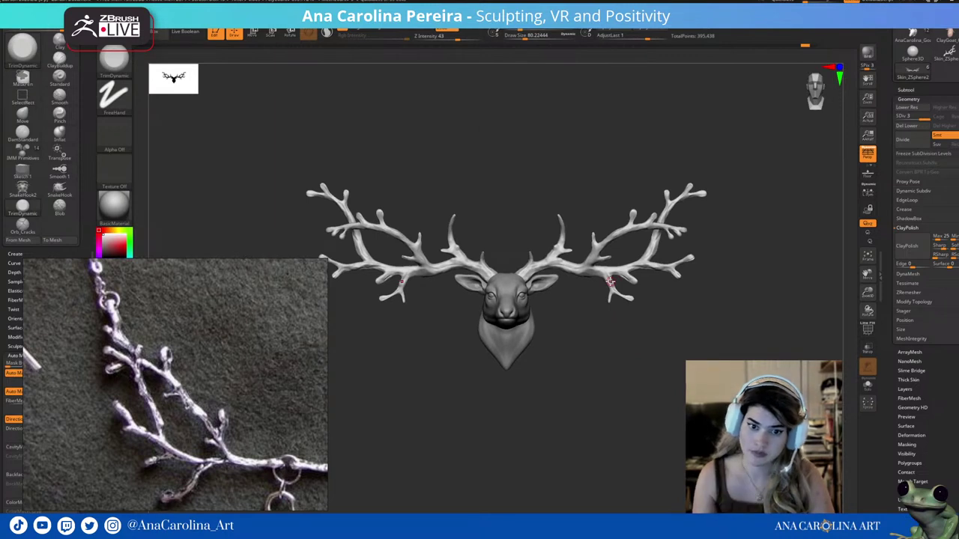
drag(731, 356, 674, 405)
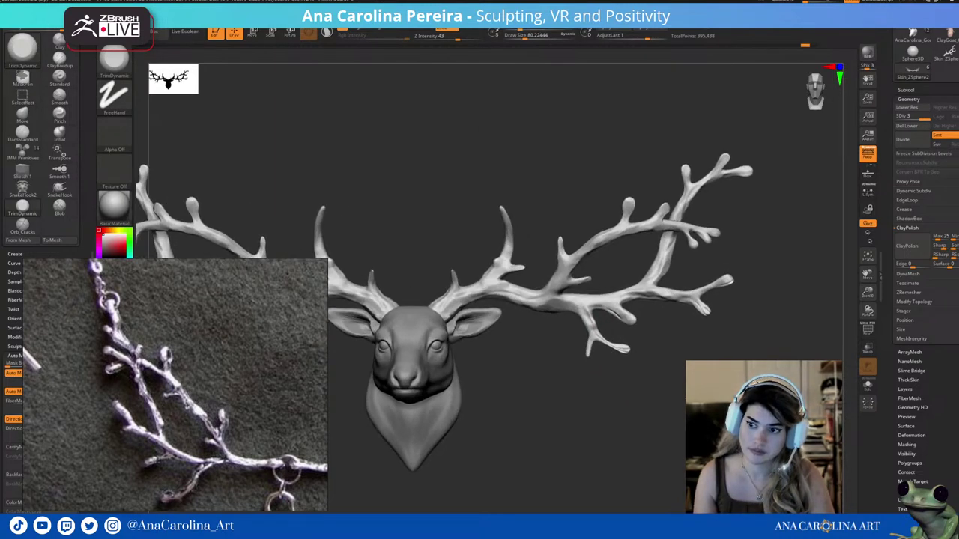
shift+drag(592, 360, 570, 353)
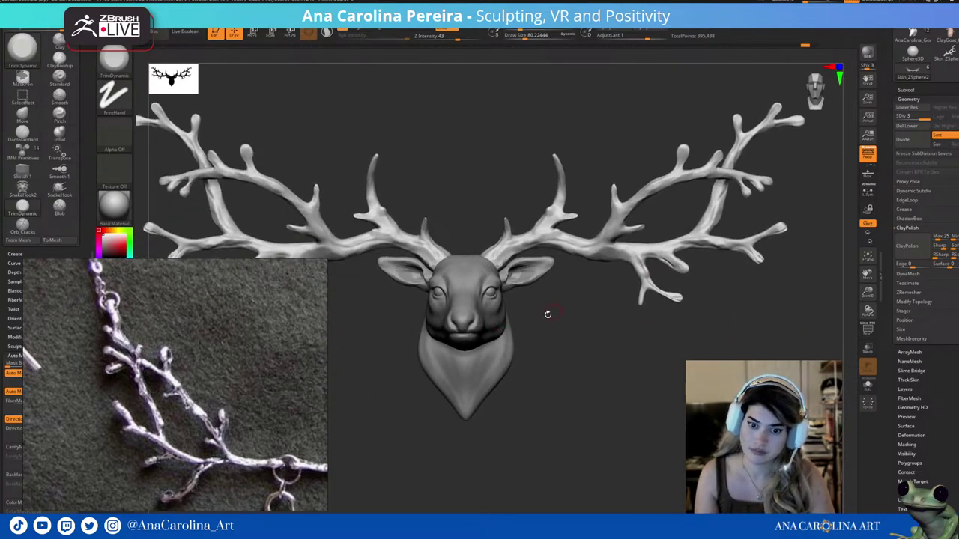
mouse_move(545, 437)
alt+mouse_down()
mouse_move(542, 407)
mouse_move(550, 466)
mouse_move(587, 399)
mouse_move(582, 389)
mouse_move(546, 422)
alt+mouse_up()
key(b)
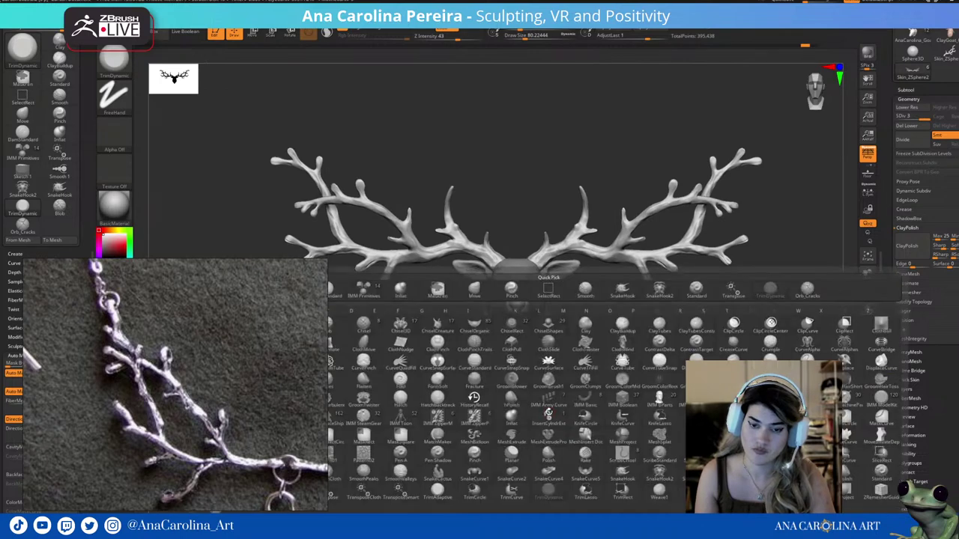
key(i)
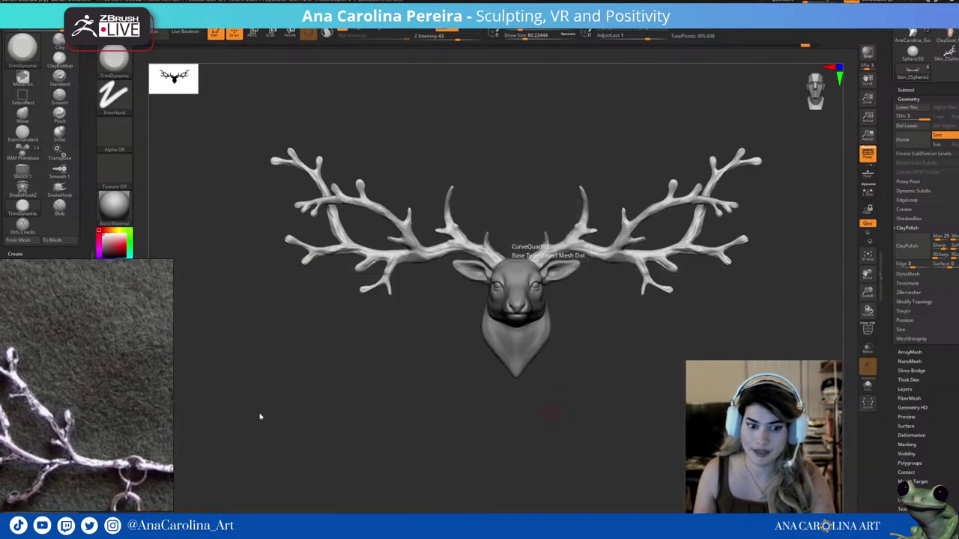
drag(648, 45, 687, 48)
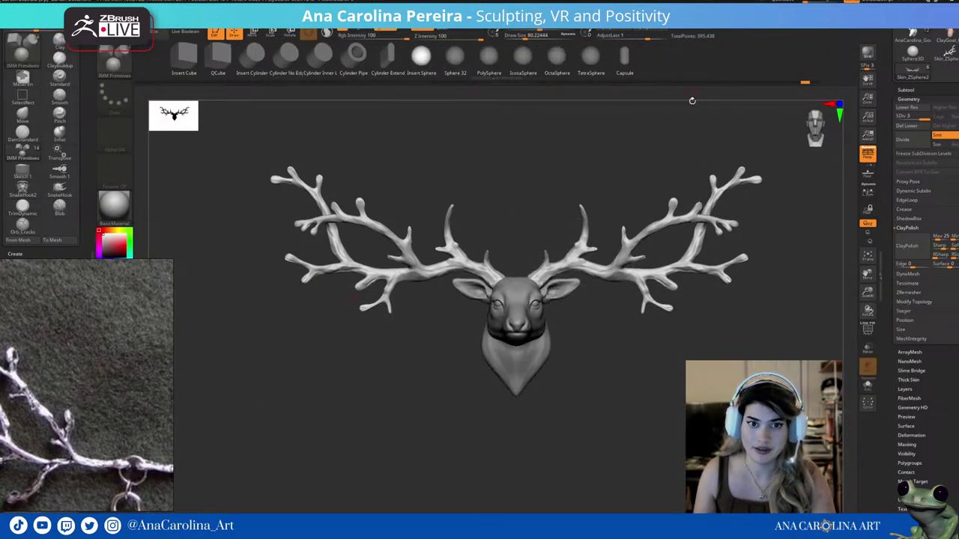
Open and close LightBox, then show the deer's subtool list.
key(comma)
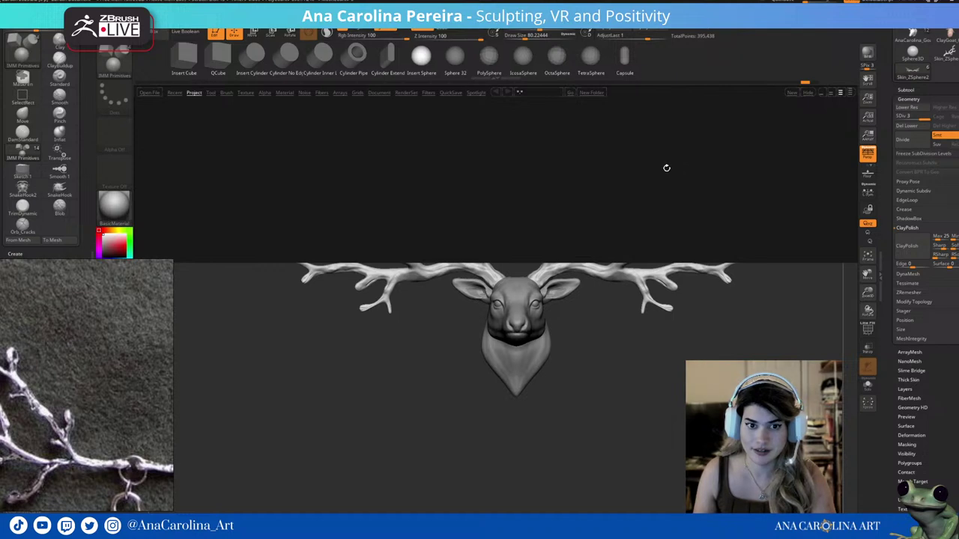
key(comma)
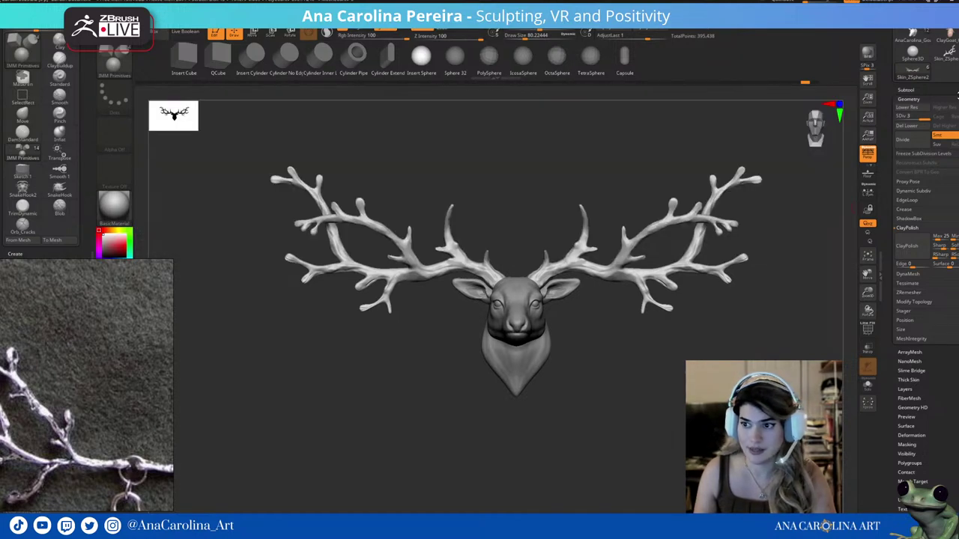
click(905, 90)
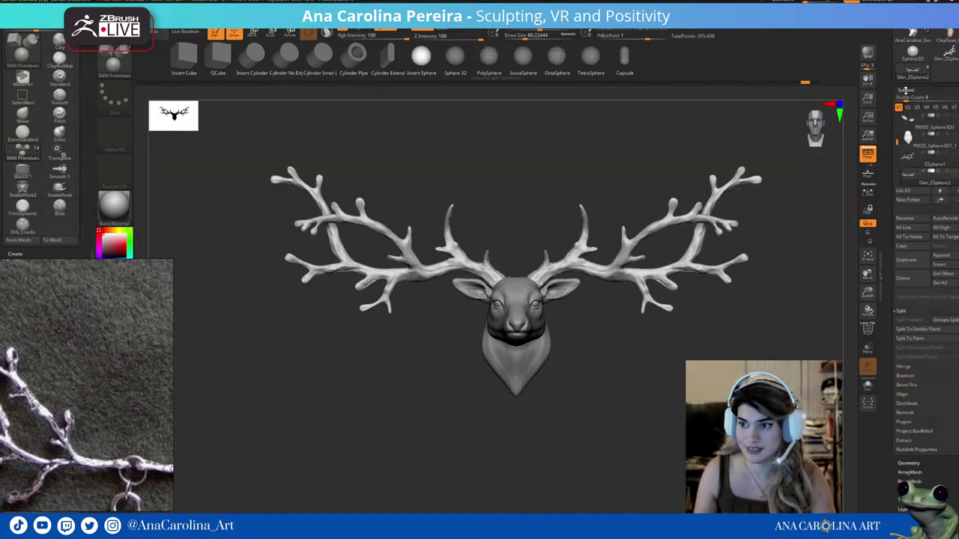
Load a cone tool, stretch it into a tall spike and convert it to a polymesh.
click(905, 73)
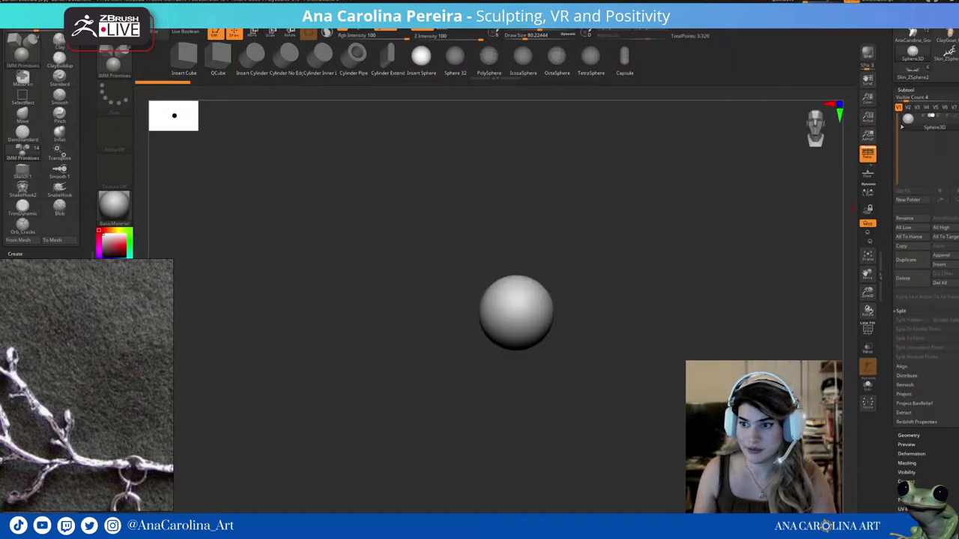
click(949, 69)
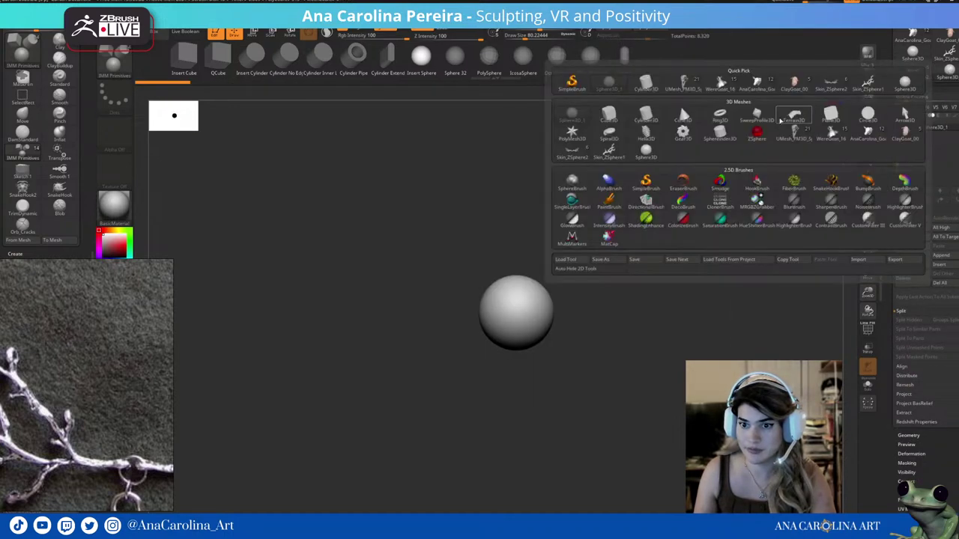
click(682, 114)
key(w)
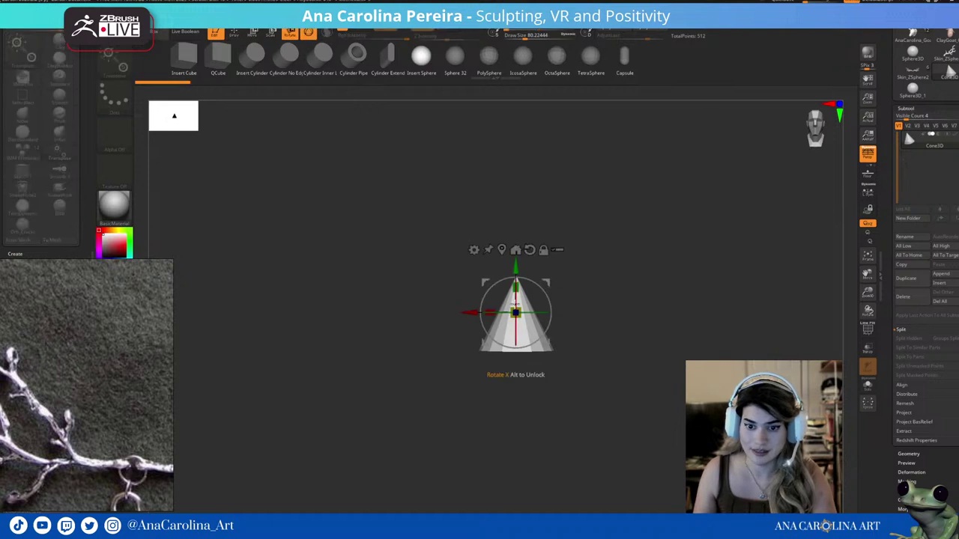
mouse_move(515, 298)
mouse_down()
mouse_move(518, 188)
mouse_move(599, 334)
mouse_move(605, 317)
mouse_up()
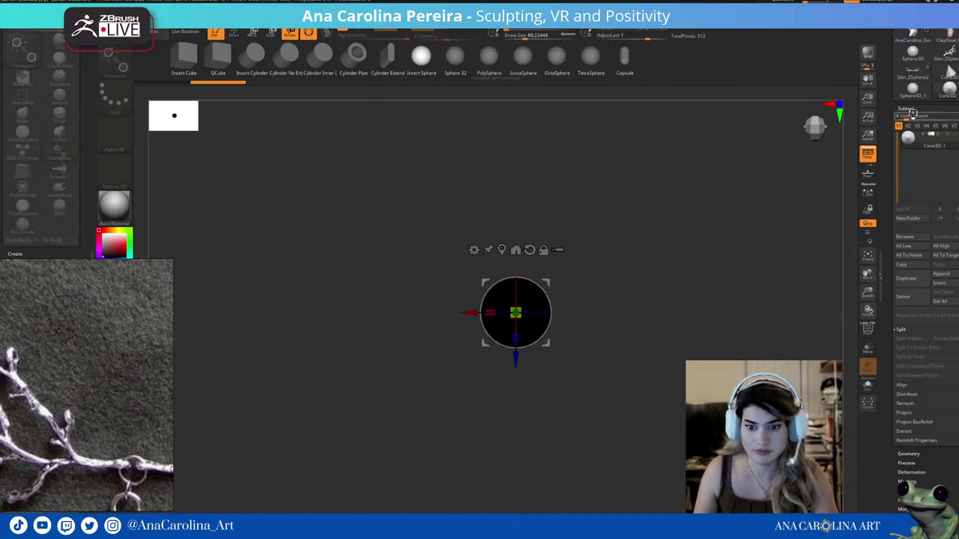
scroll(936, 75, up, 3)
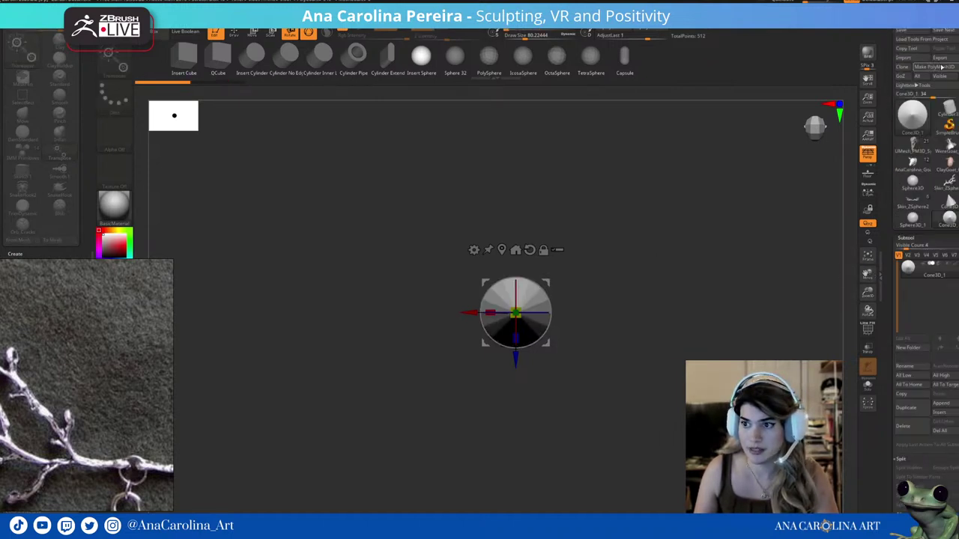
click(937, 67)
Add the cone mesh to the insert brush, then try and undo another stretch.
key(b)
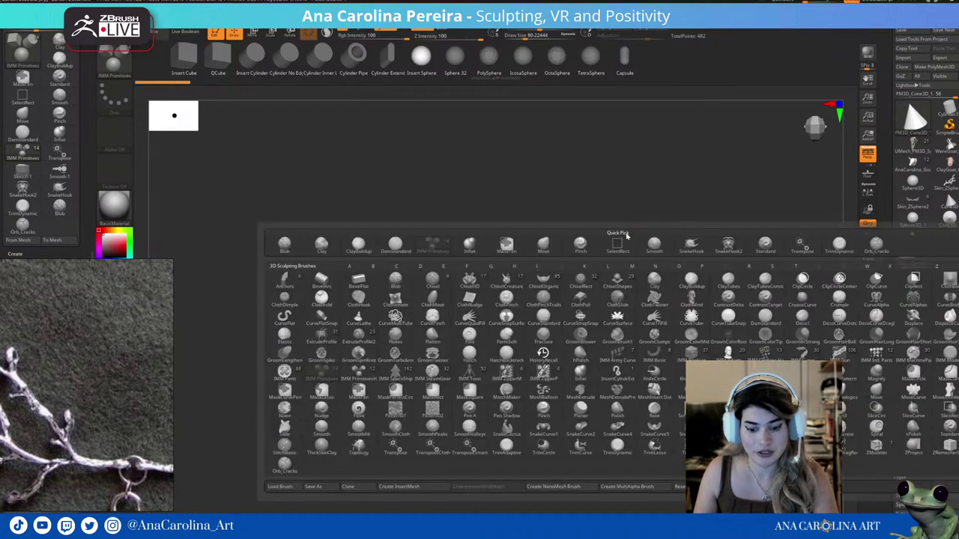
key(i)
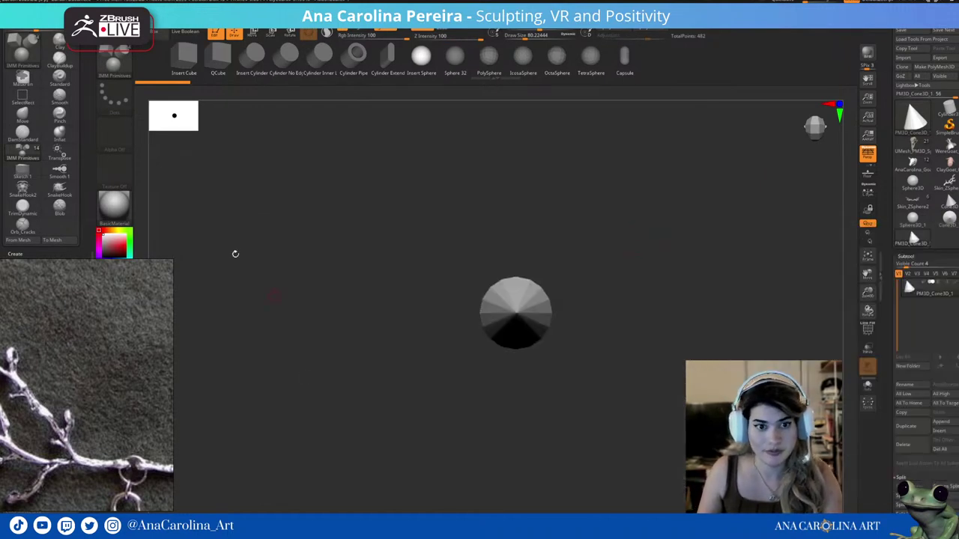
click(19, 240)
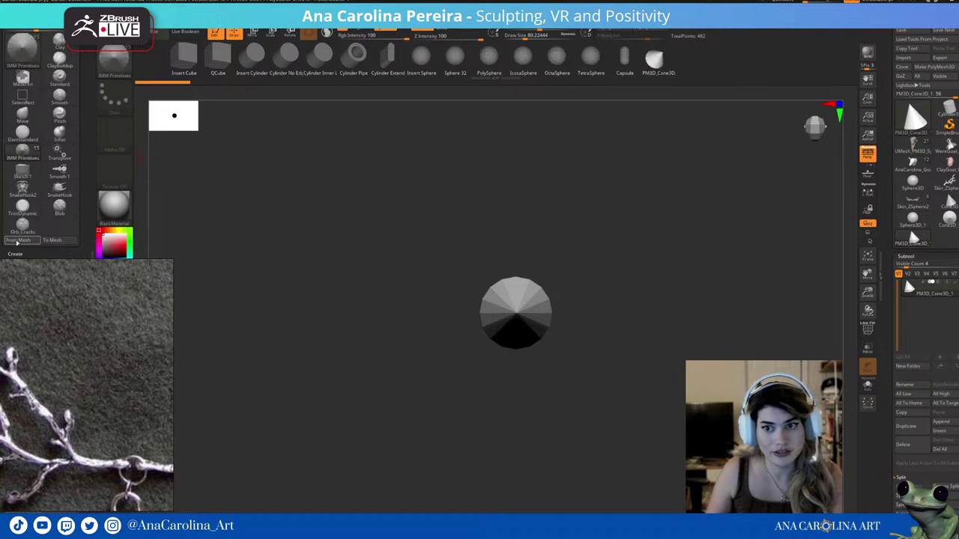
mouse_move(553, 284)
mouse_down()
mouse_move(582, 374)
mouse_move(609, 331)
mouse_move(615, 343)
mouse_up()
key(w)
mouse_move(520, 256)
mouse_down()
mouse_move(534, 156)
mouse_move(584, 289)
mouse_up()
key(f)
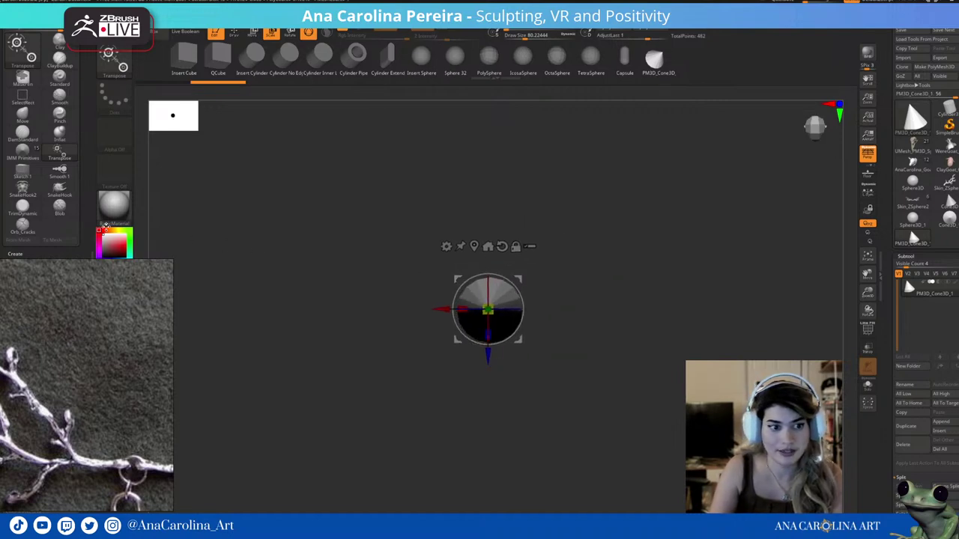
Try the cylinder and IMM PrimitivesH insert brushes before settling on IMM Primitives.
key(b)
key(i)
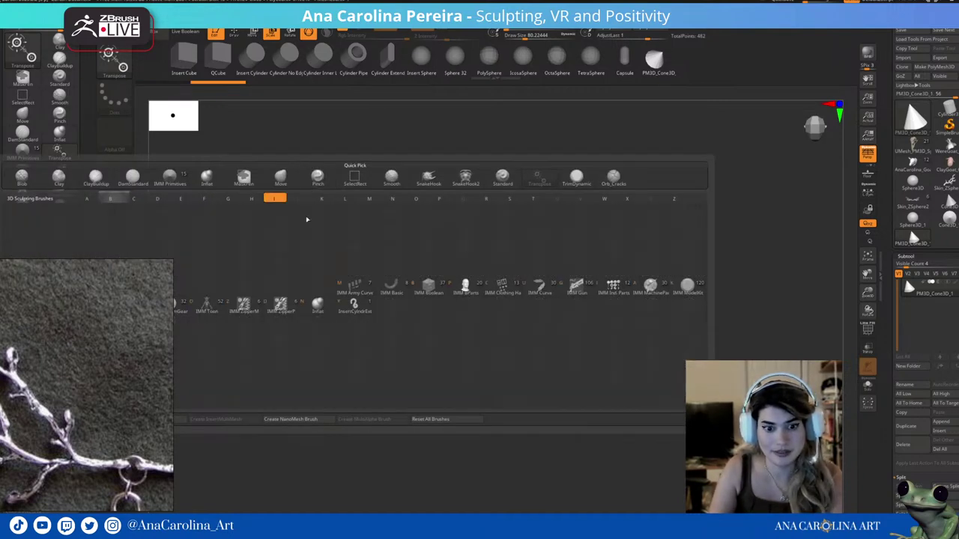
click(221, 300)
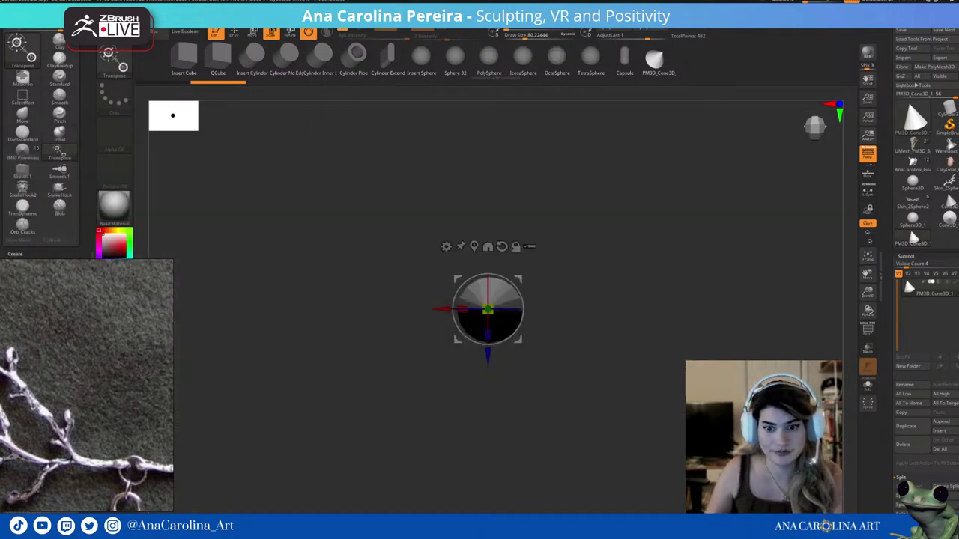
click(387, 56)
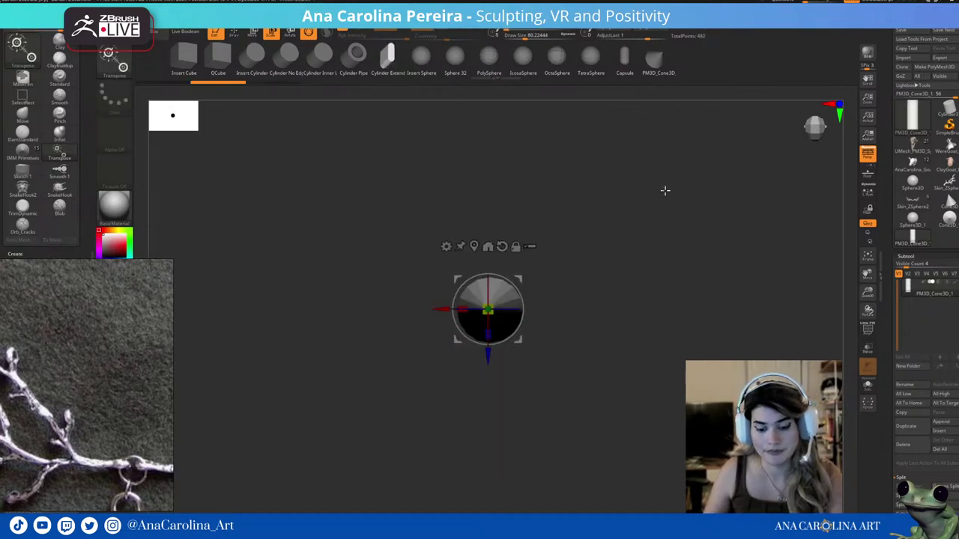
key(b)
key(i)
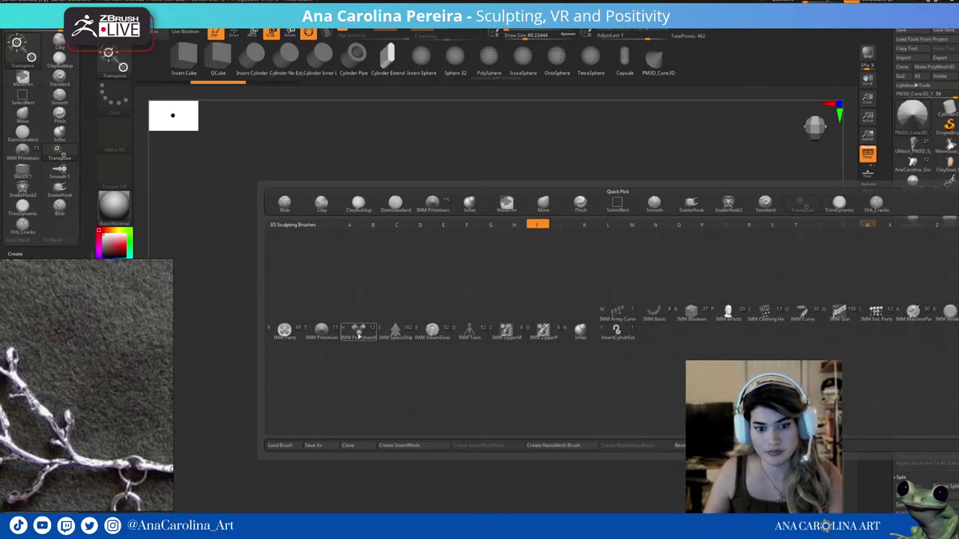
click(358, 329)
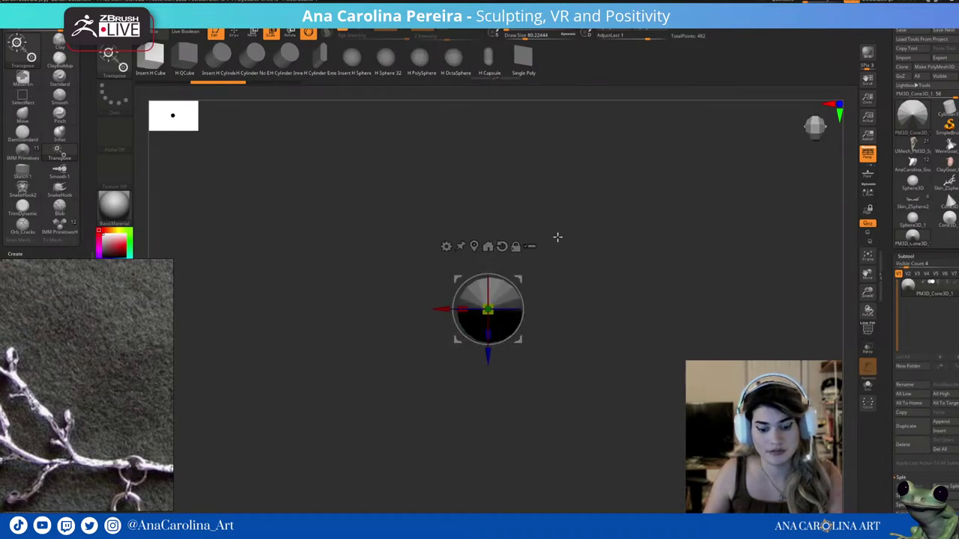
key(q)
key(b)
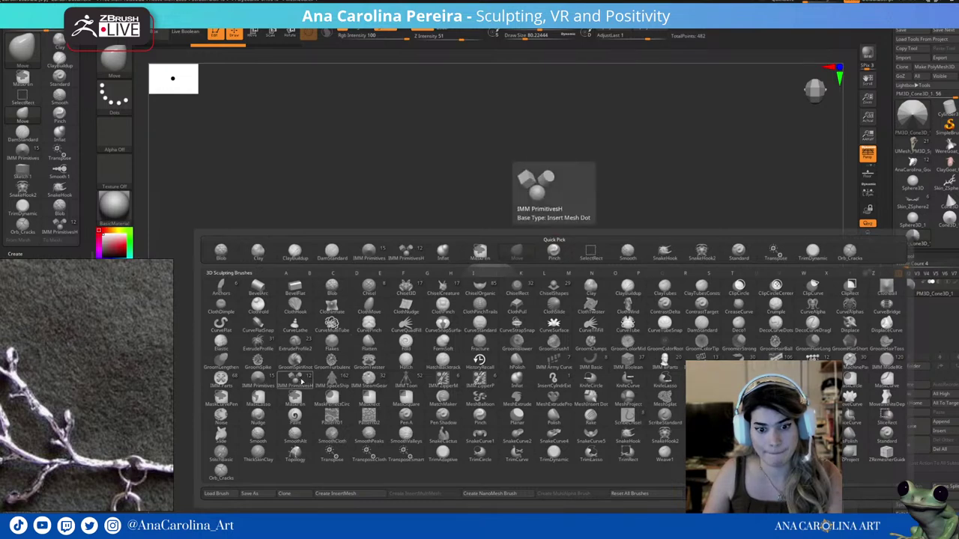
key(i)
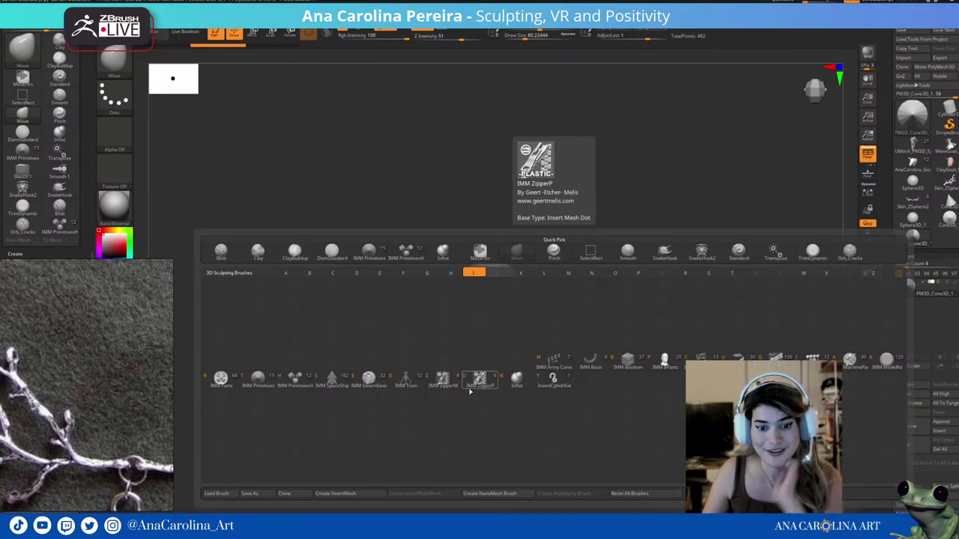
click(261, 380)
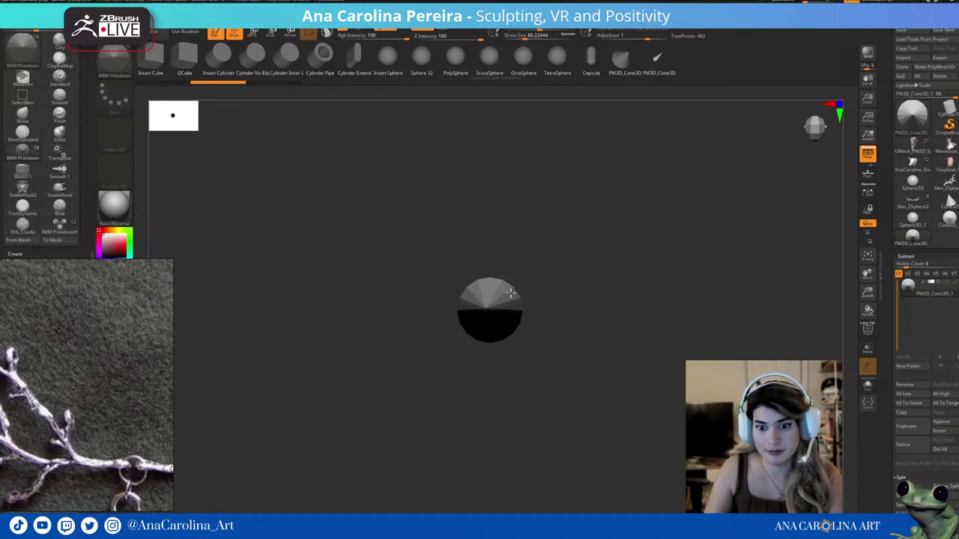
Test-insert a cone spike, undo a second one, and switch back to the cone tool.
drag(510, 293, 514, 314)
right_drag(514, 314, 519, 321)
drag(519, 322, 507, 351)
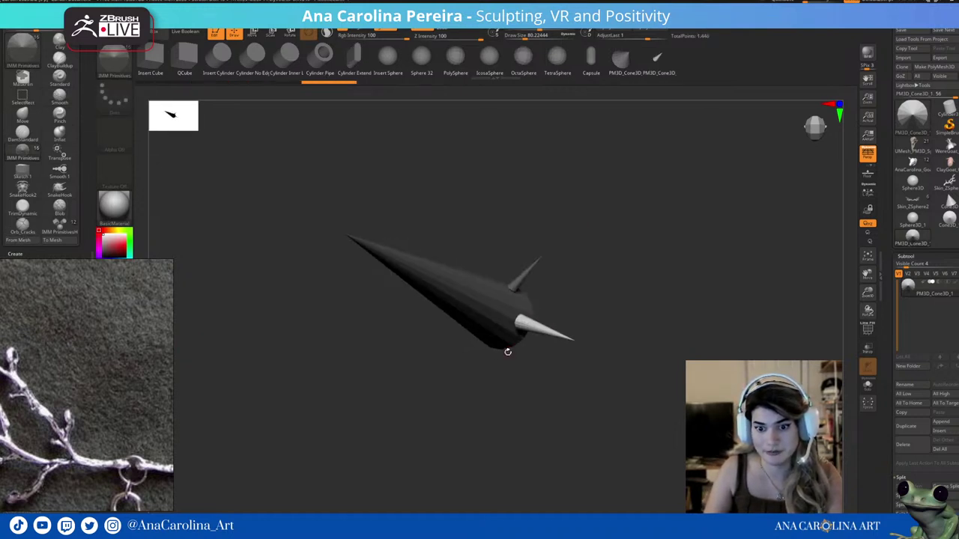
key(ctrl+z)
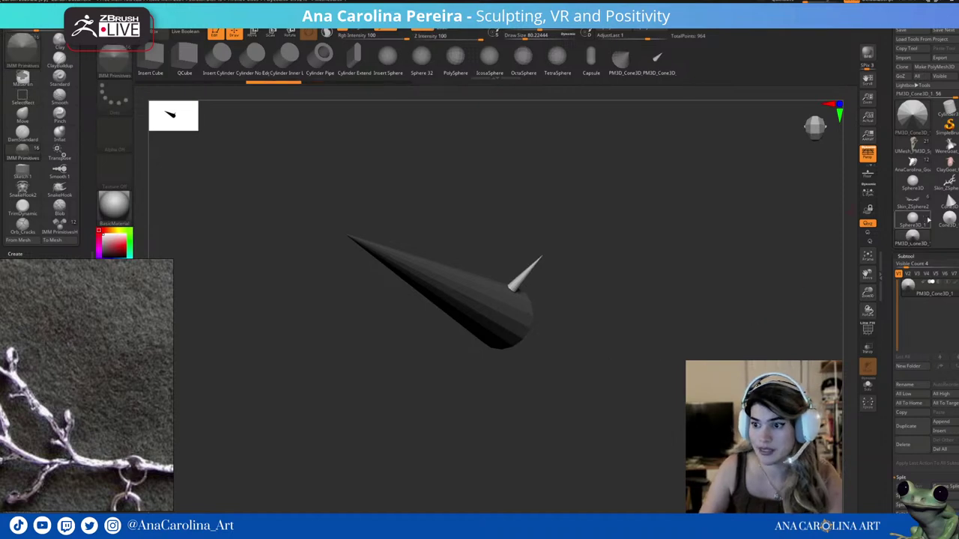
click(940, 220)
Load the deer head with antlers and toggle its Geometry and Layers settings.
click(914, 205)
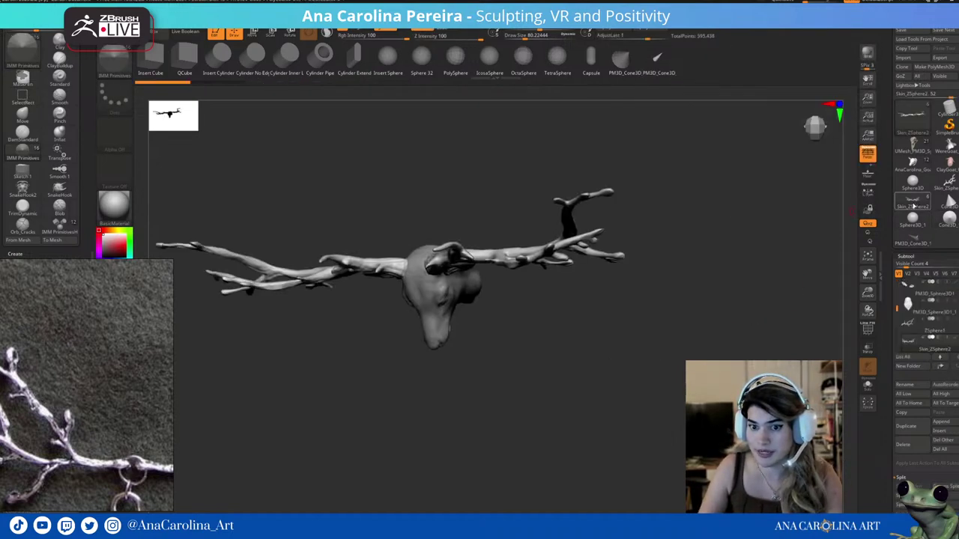
click(913, 204)
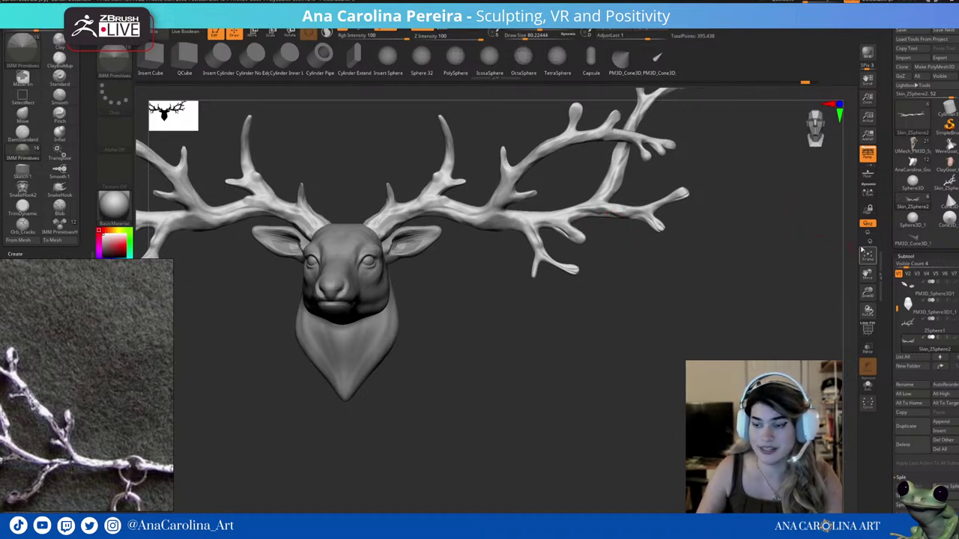
scroll(894, 251, down, 1)
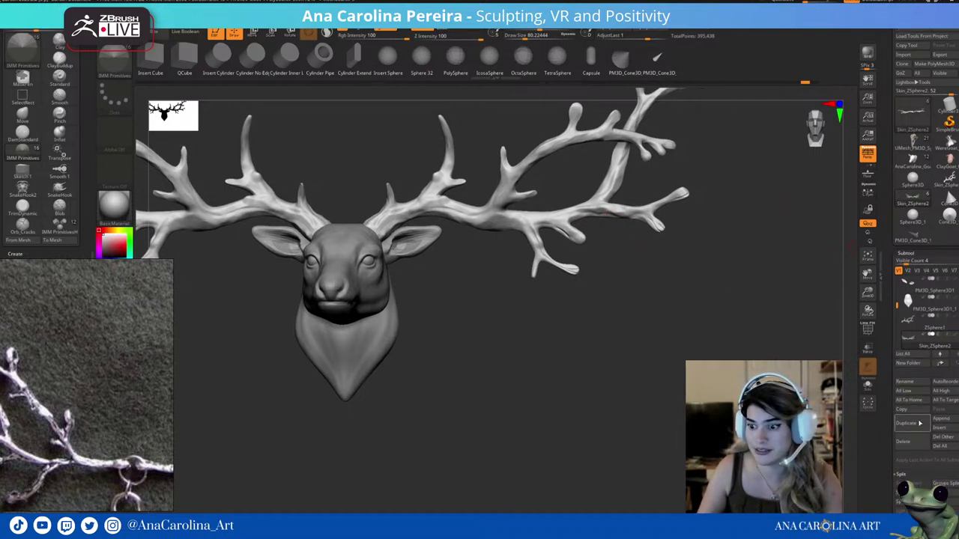
scroll(897, 378, down, 5)
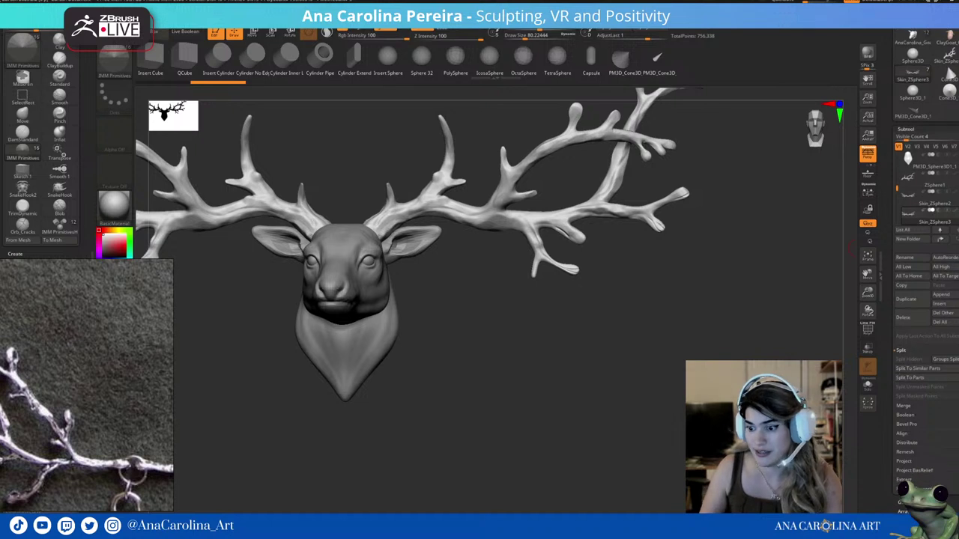
click(906, 129)
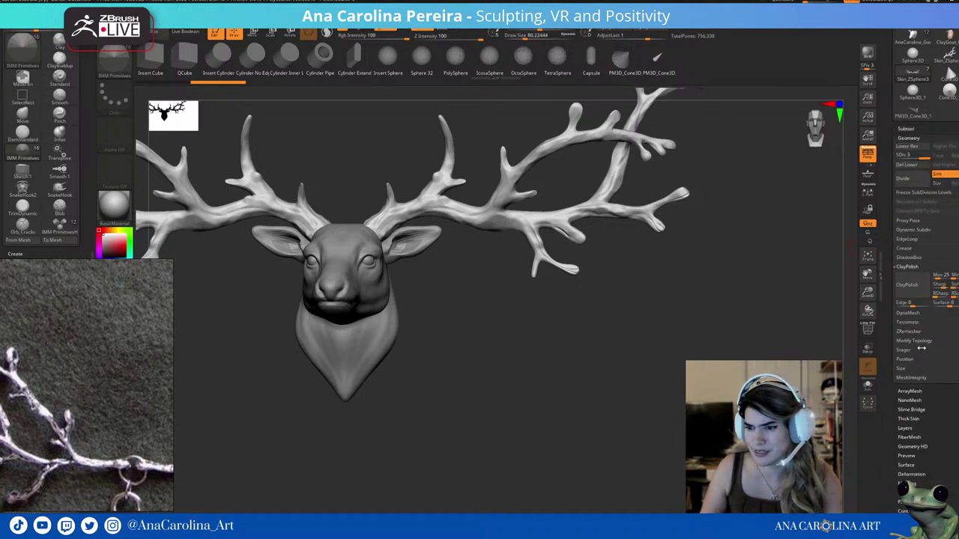
click(916, 430)
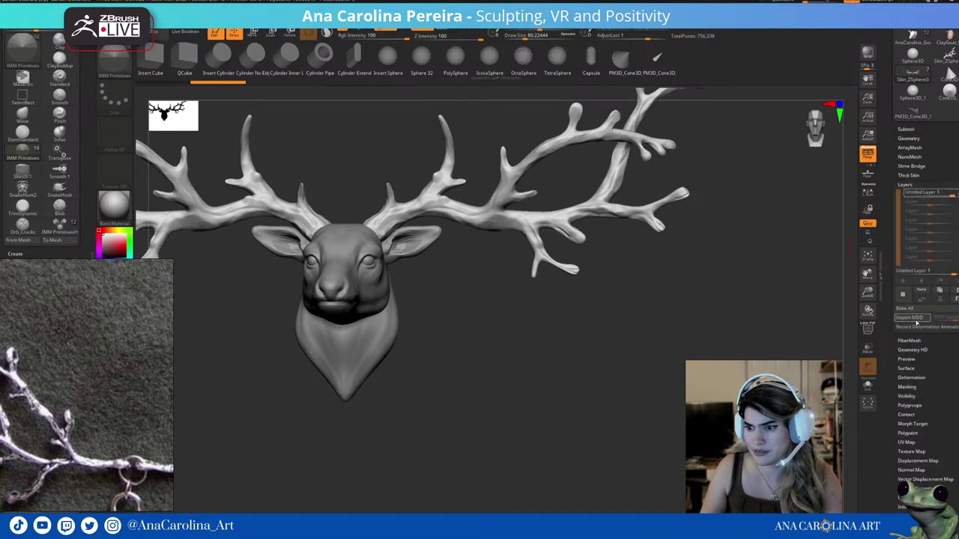
Pan the deer lower and insert a cone spike near the right antler tip.
alt+drag(622, 225, 616, 315)
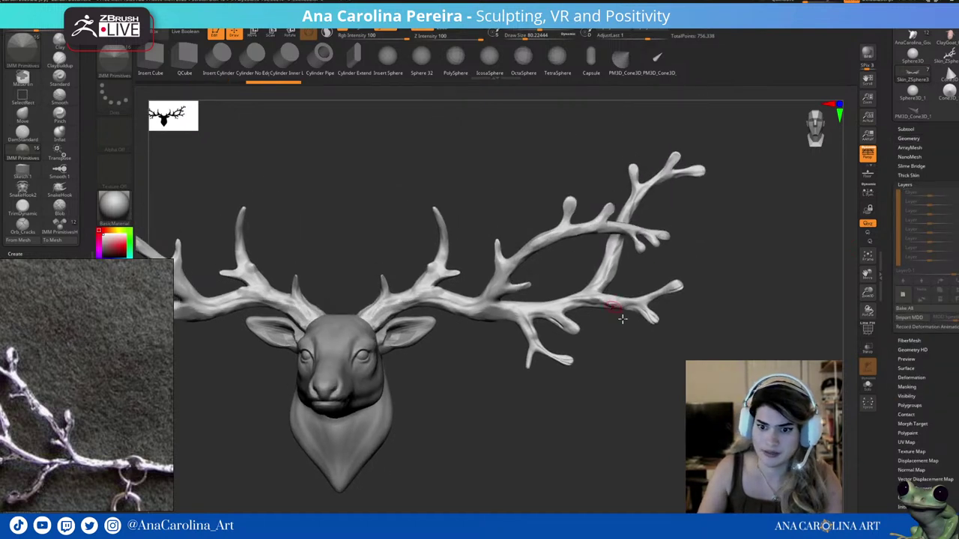
click(908, 138)
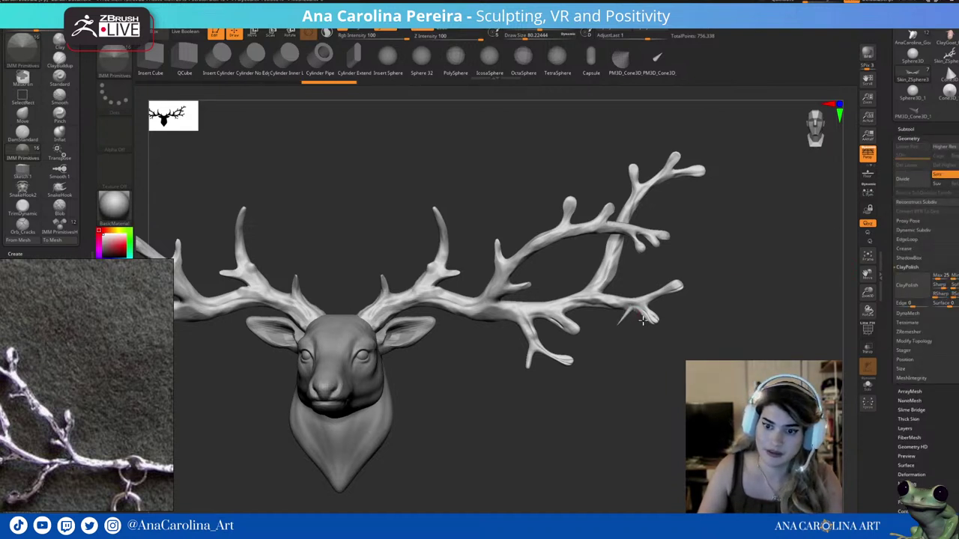
drag(645, 324, 654, 296)
Re-place the antler-tip spike, add a few more small spikes, then clear the mask.
key(ctrl+z)
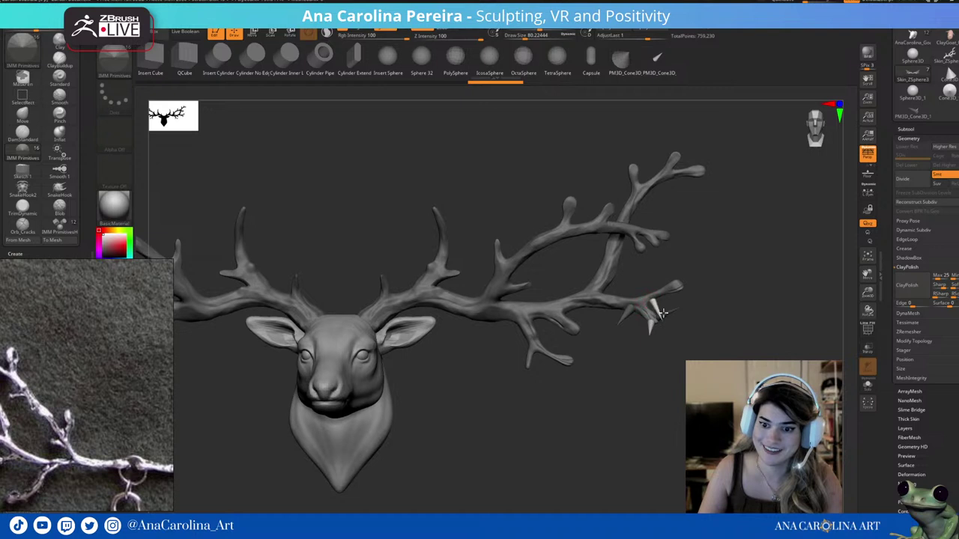
drag(662, 313, 662, 295)
click(623, 280)
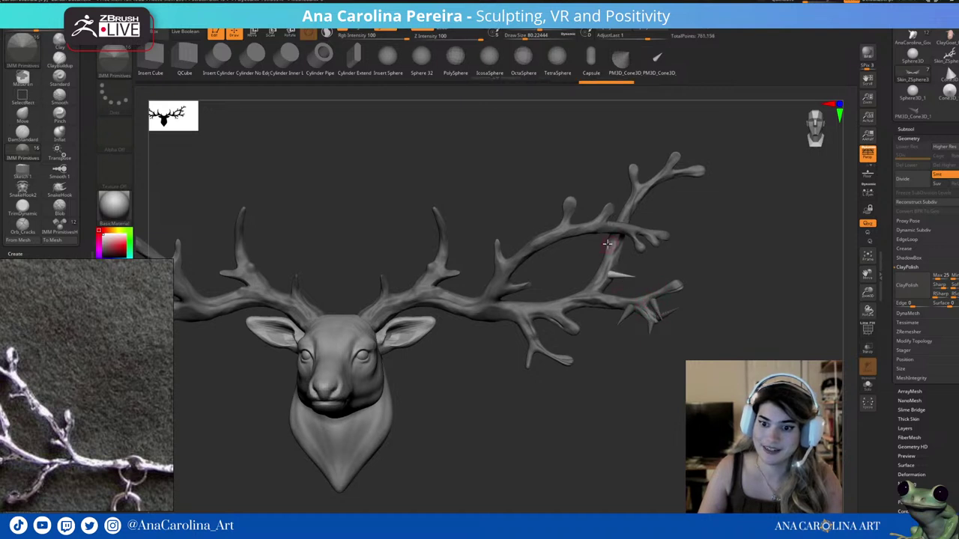
click(600, 283)
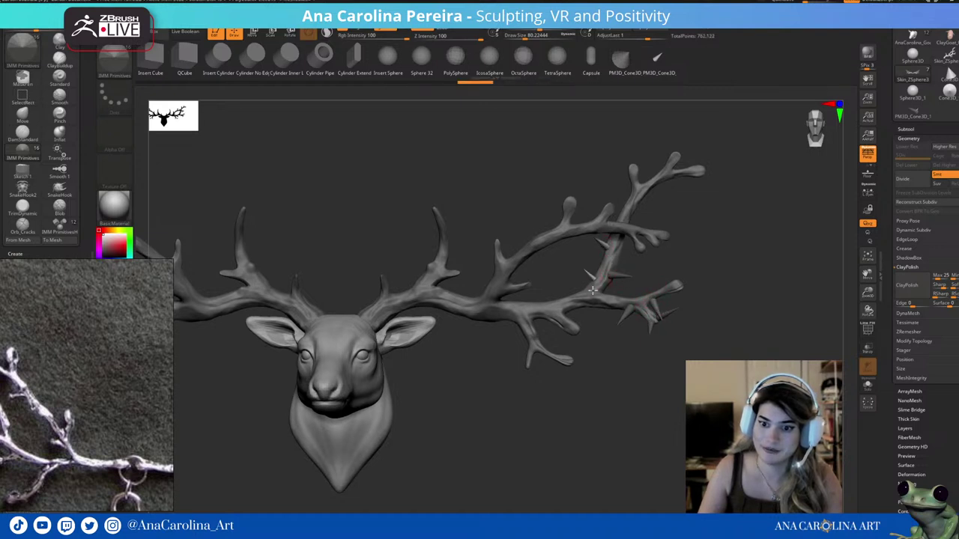
drag(592, 289, 592, 285)
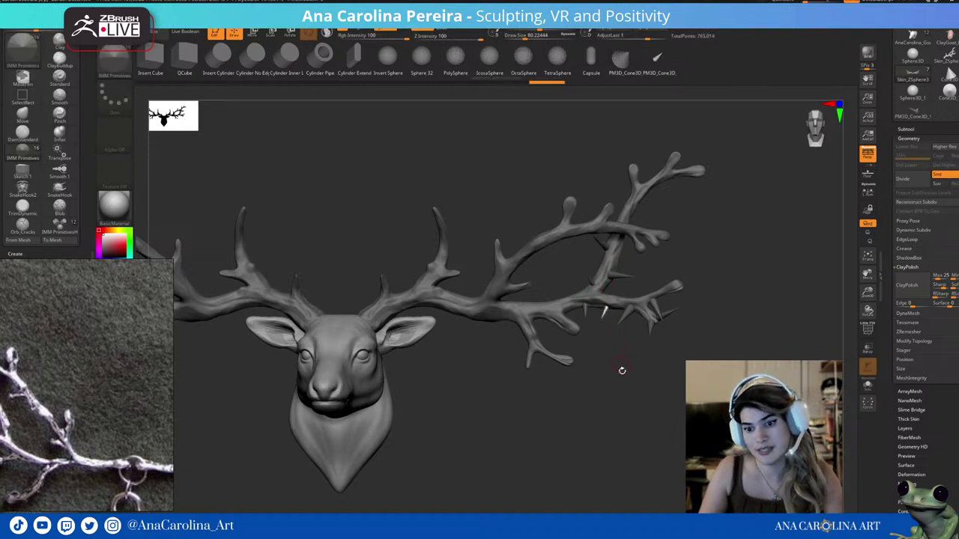
key(f)
ctrl+drag(658, 403, 673, 427)
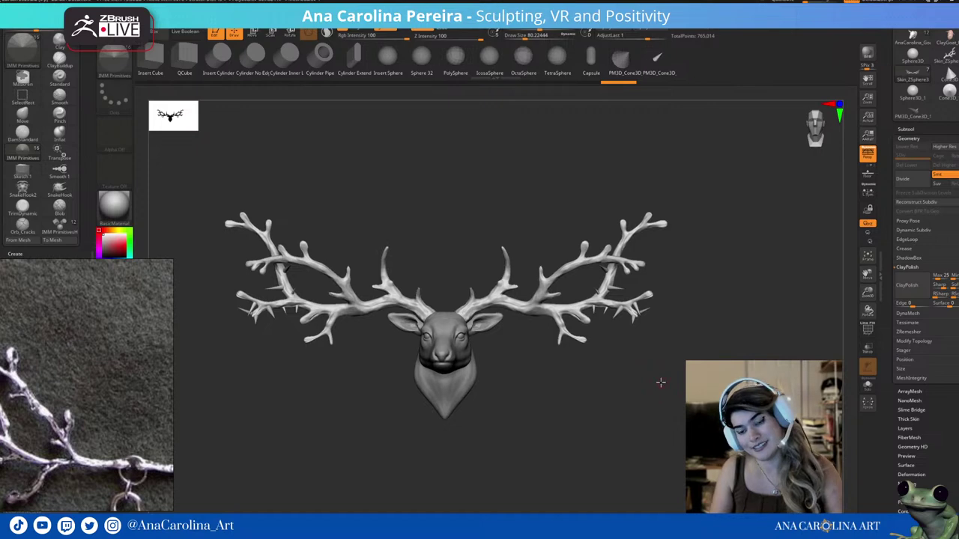
Select the spike and antler subtools, then add two mirrored spikes to the antlers.
ctrl+right_drag(659, 383, 687, 165)
alt+click(657, 190)
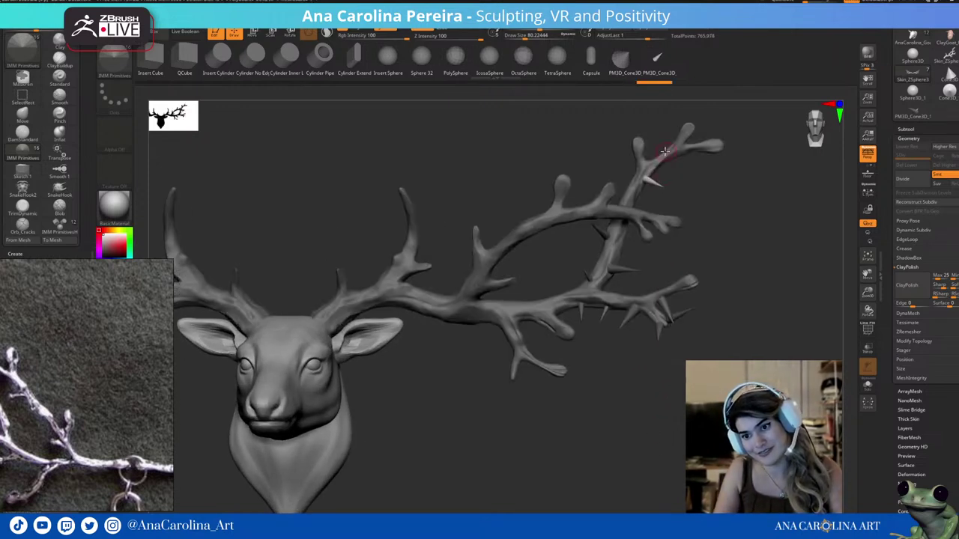
alt+click(663, 162)
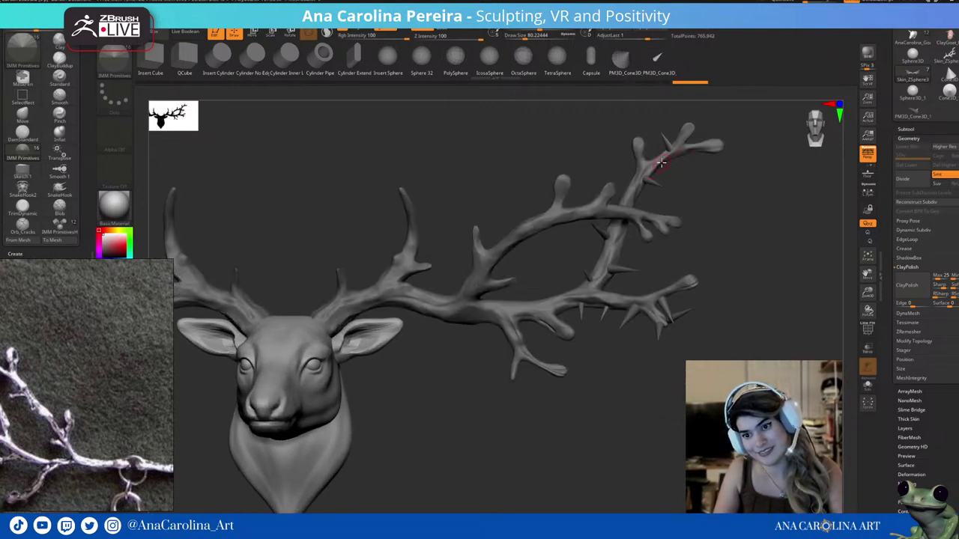
alt+click(672, 173)
alt+click(715, 163)
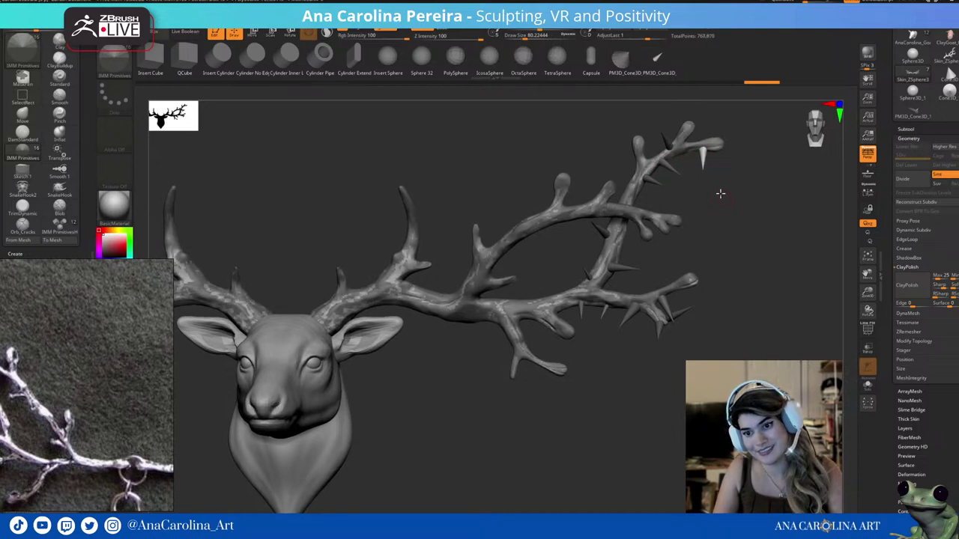
key(f)
mouse_move(531, 271)
mouse_down()
mouse_move(550, 276)
mouse_move(499, 262)
mouse_up()
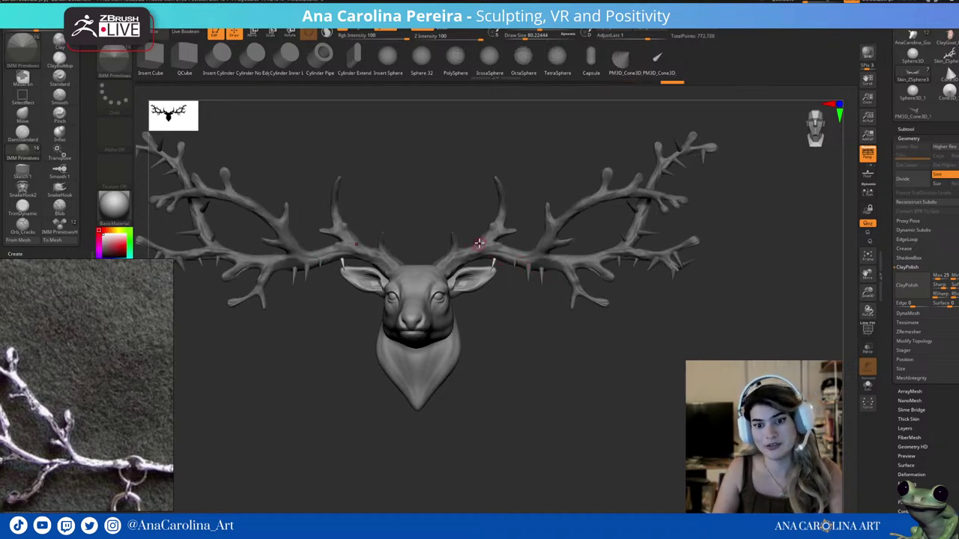
drag(488, 228, 493, 214)
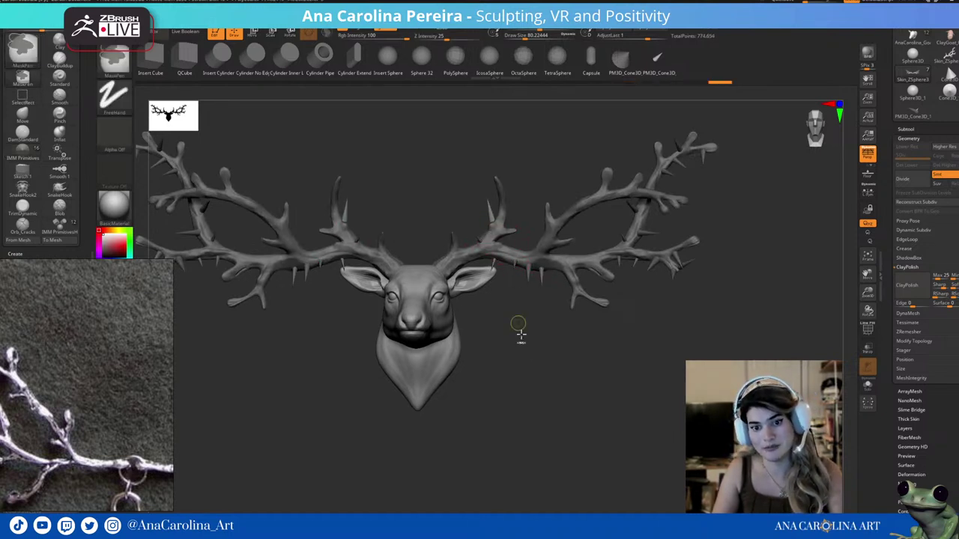
Clear the antler mask, show the subtool list and turn the deer frontal.
ctrl+click(571, 407)
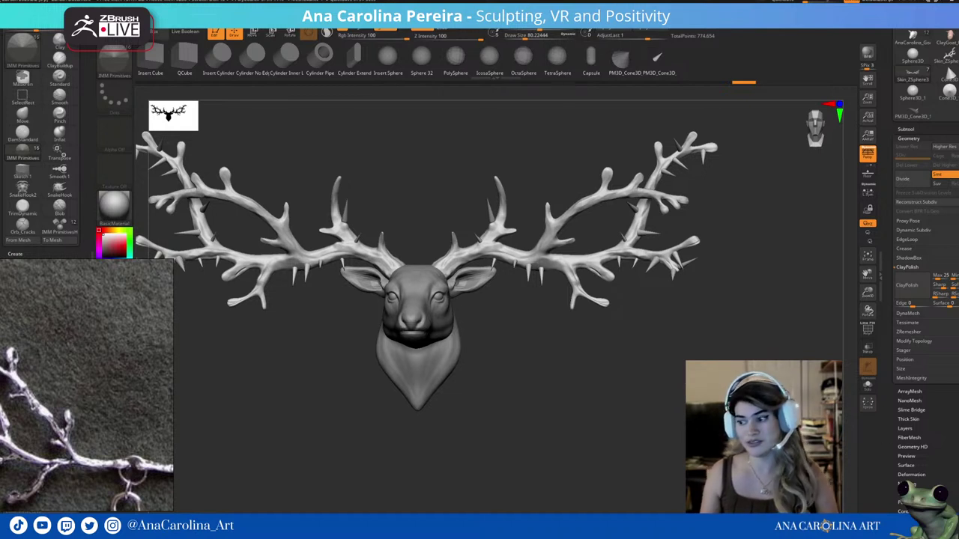
drag(779, 187, 793, 191)
click(905, 129)
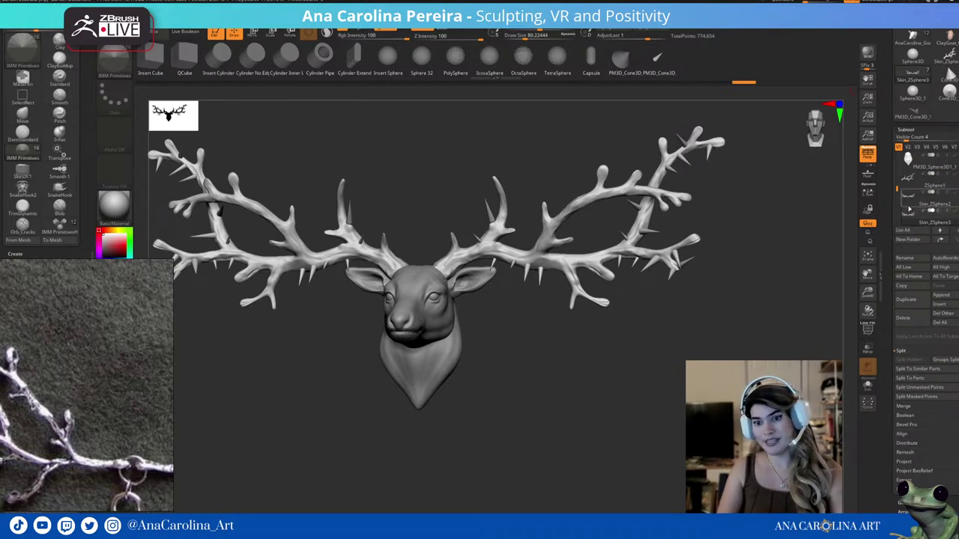
mouse_move(742, 341)
mouse_down()
mouse_move(701, 347)
mouse_move(690, 361)
mouse_up()
With Orb_Cracks, carve three mirrored crack grooves along the upper antler prongs.
key(b)
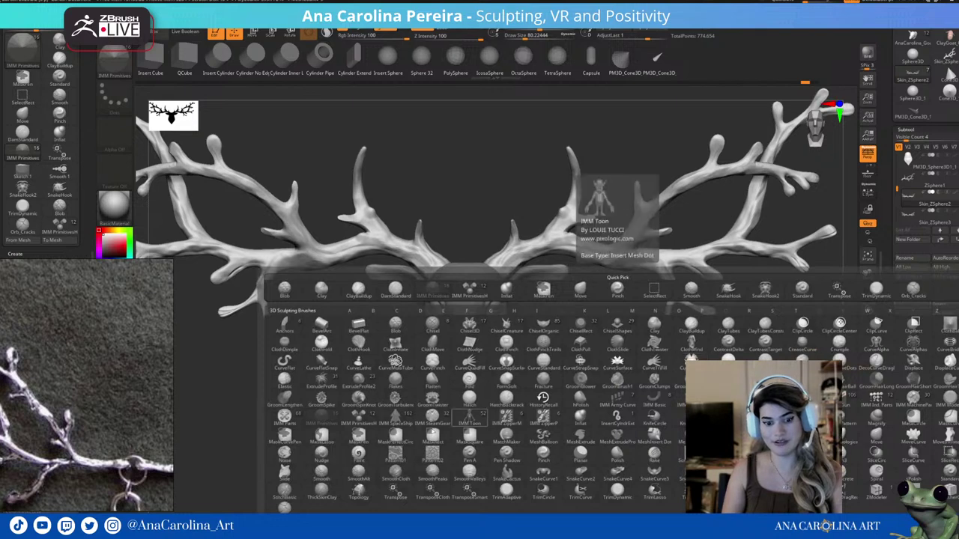
click(546, 371)
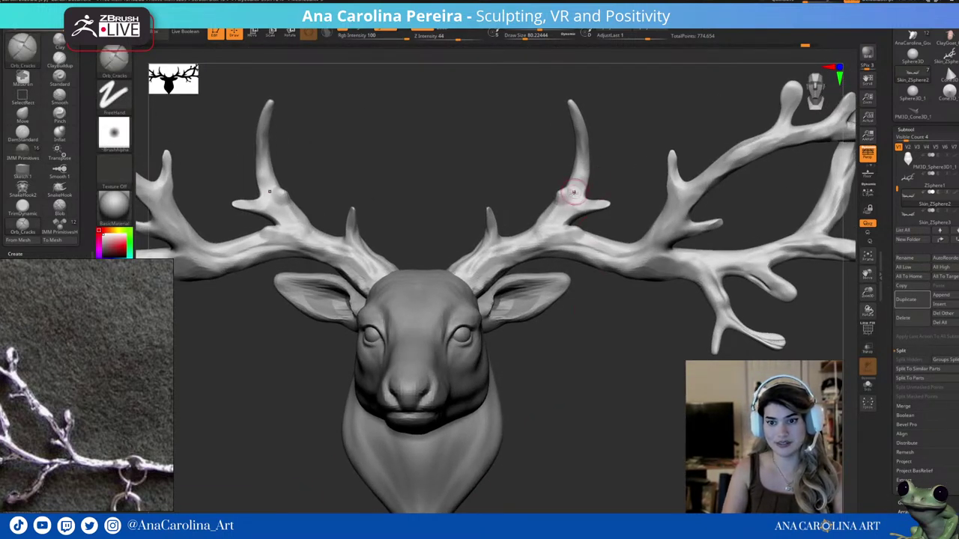
drag(572, 189, 576, 106)
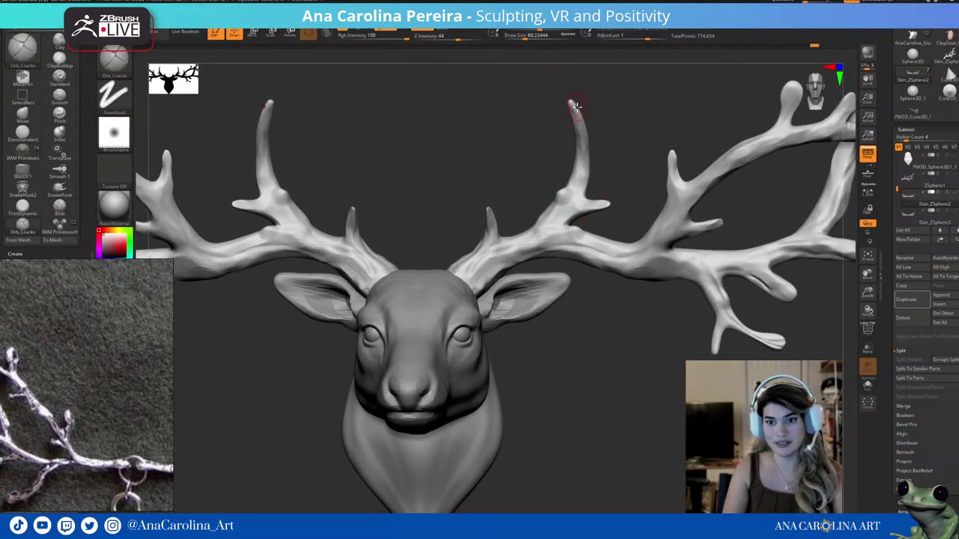
drag(581, 142, 585, 175)
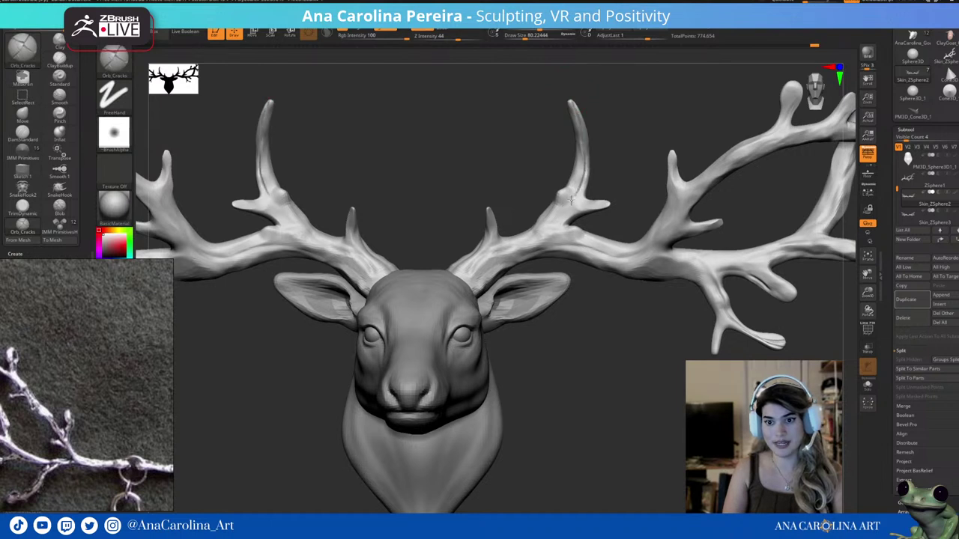
mouse_move(568, 216)
mouse_down()
mouse_move(605, 201)
mouse_move(534, 225)
mouse_up()
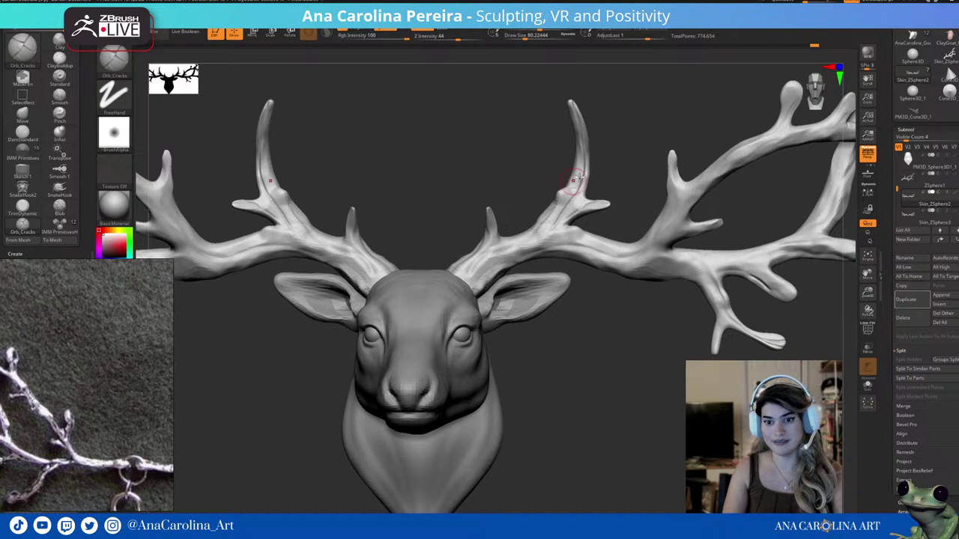
drag(623, 172, 640, 193)
mouse_move(707, 251)
mouse_down()
mouse_move(743, 249)
mouse_move(636, 257)
mouse_up()
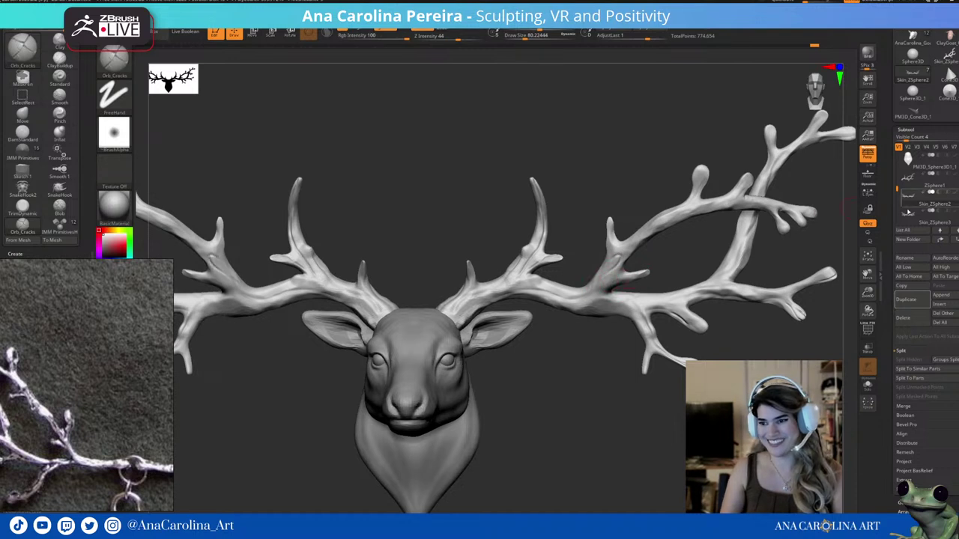
Polish the antlers with ClayPolish, clear the mask and add a new sculpt layer.
click(902, 498)
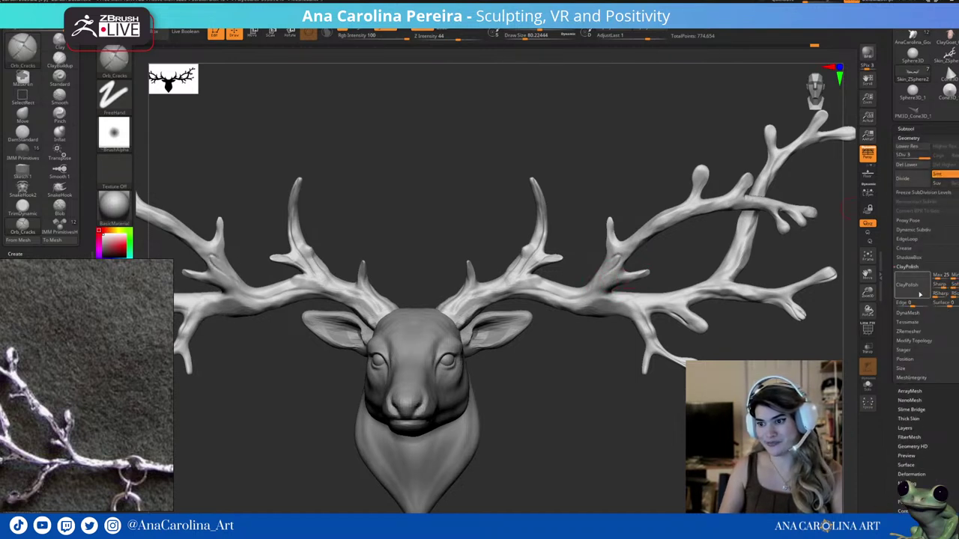
click(915, 284)
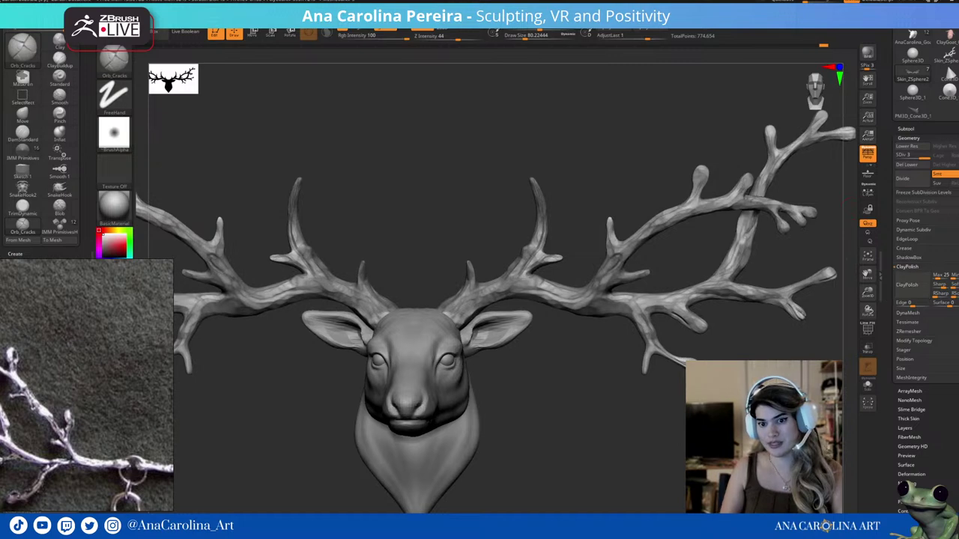
key(f)
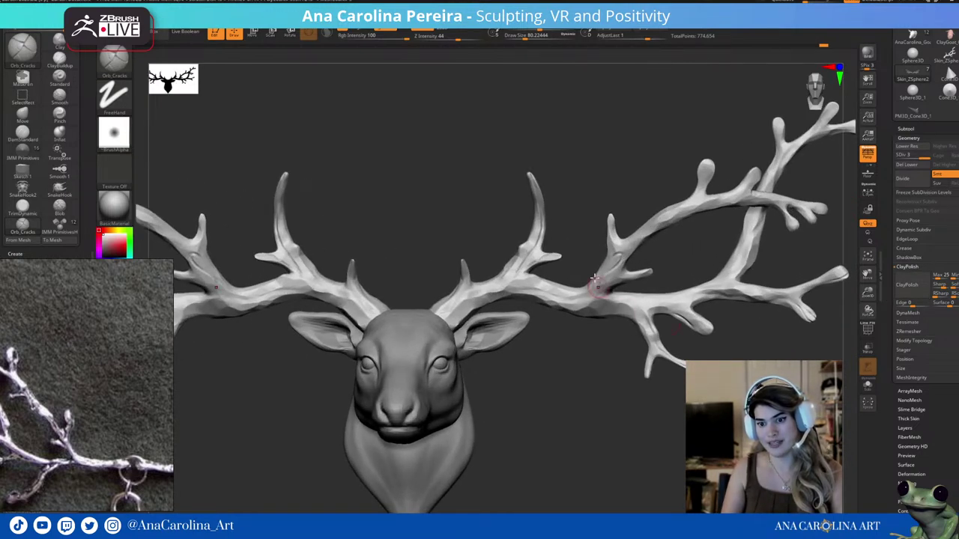
ctrl+drag(621, 261, 676, 247)
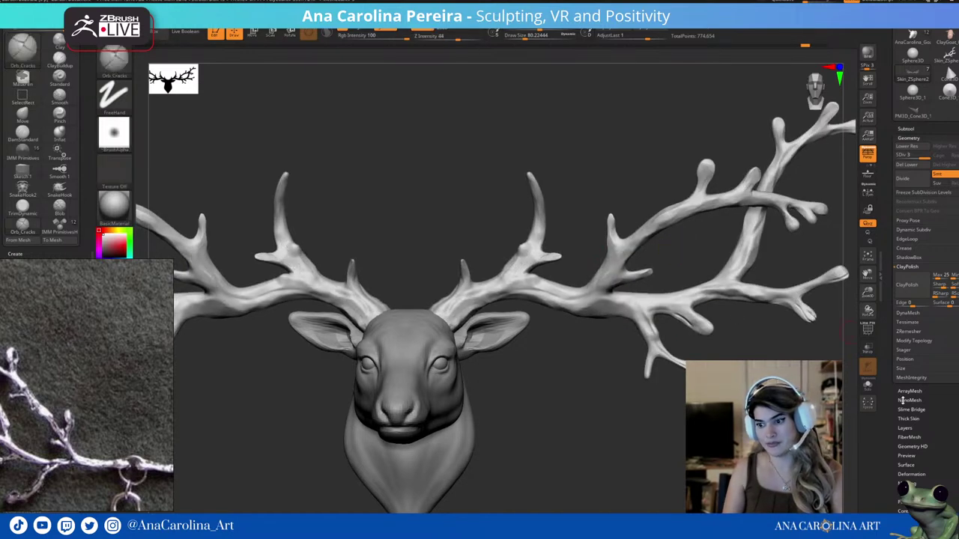
click(905, 427)
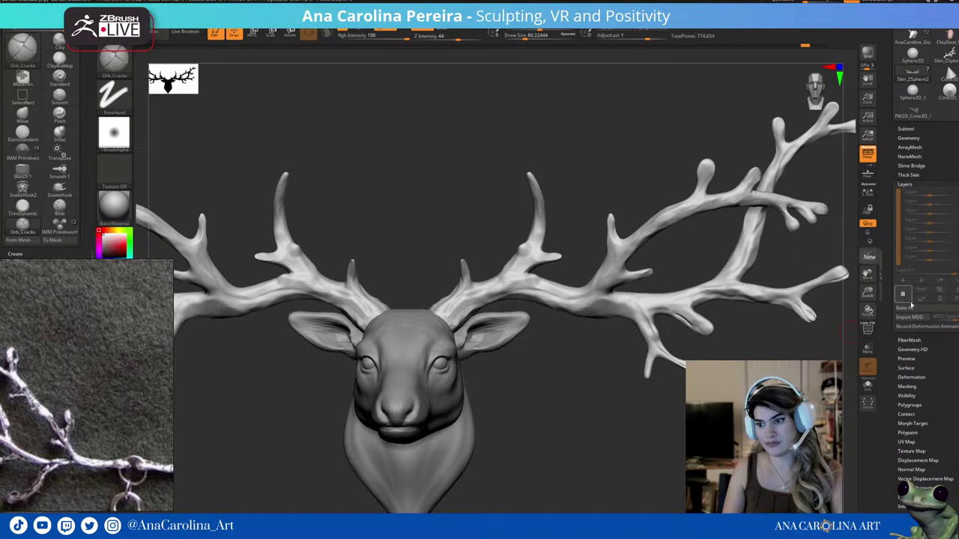
click(904, 294)
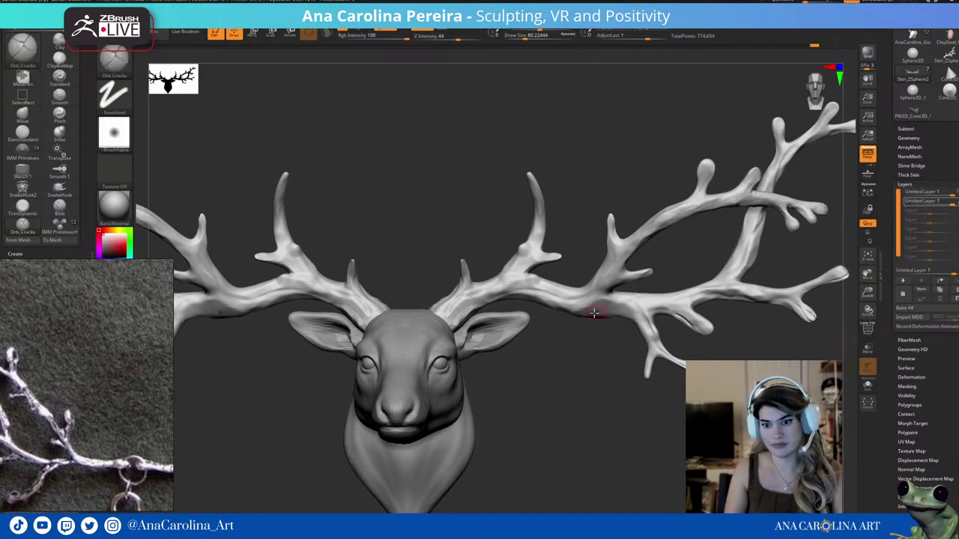
Test and undo a crack stroke on the right antler, then subdivide the mesh.
drag(590, 313, 611, 313)
key(ctrl+z)
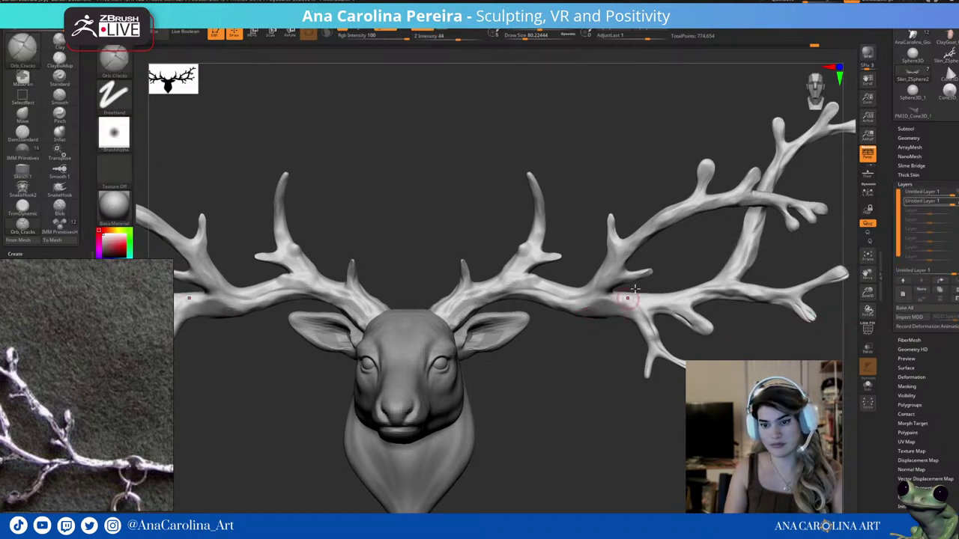
key(space)
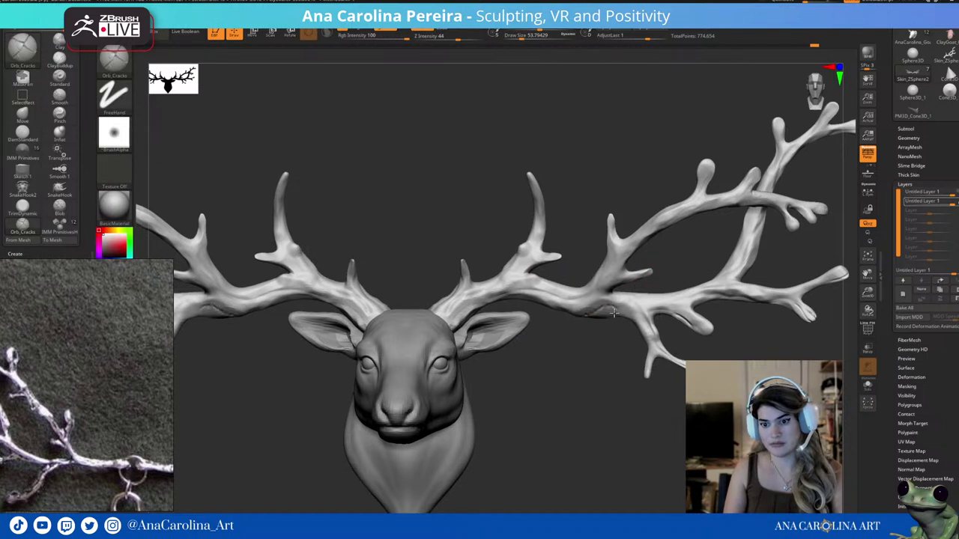
click(909, 138)
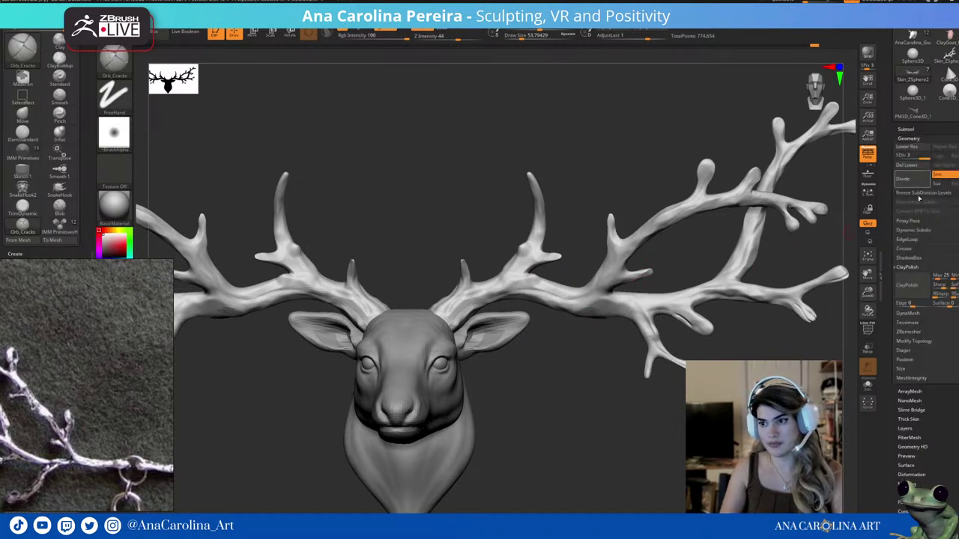
click(906, 428)
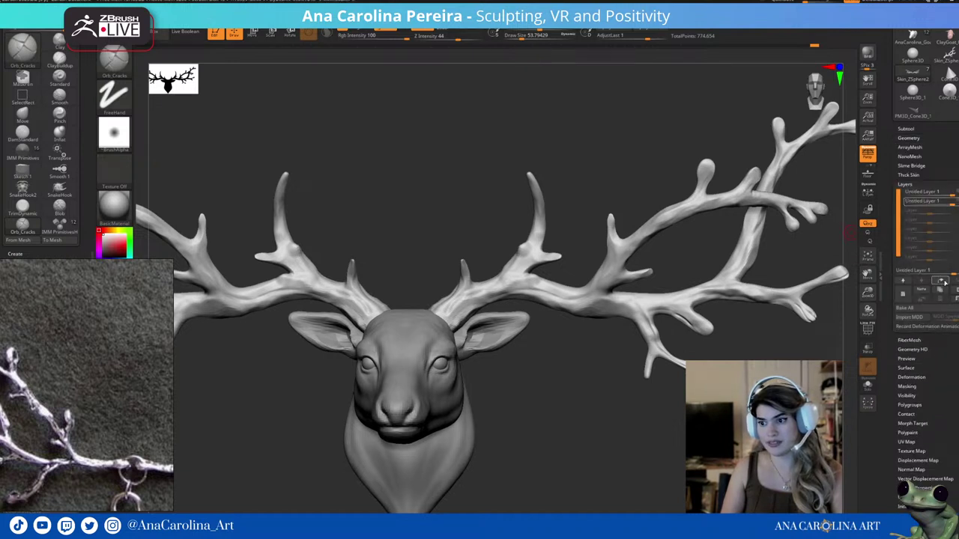
click(909, 138)
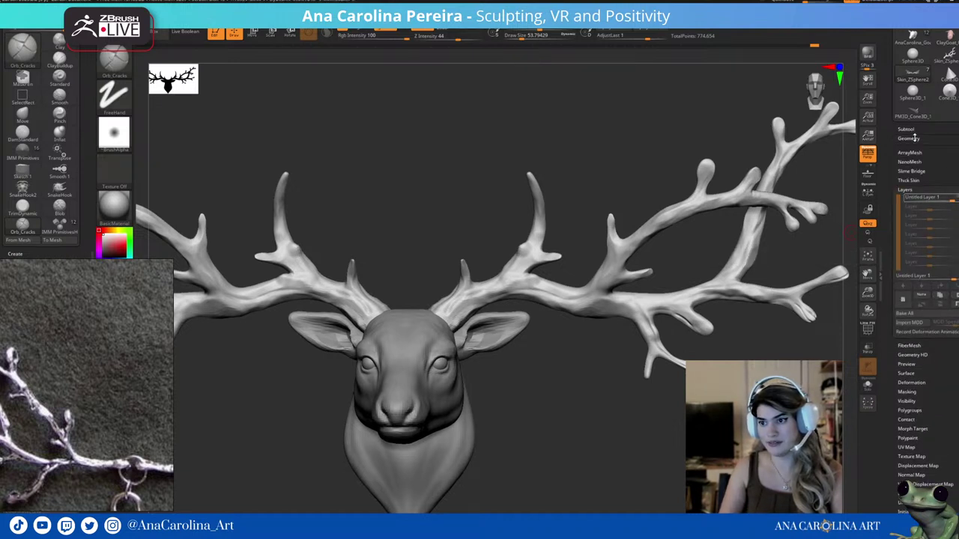
click(919, 182)
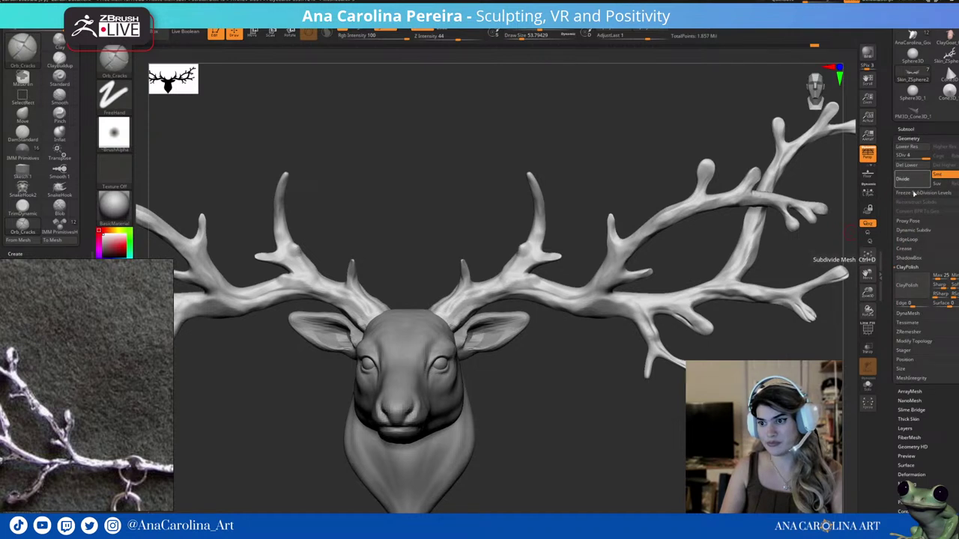
click(908, 428)
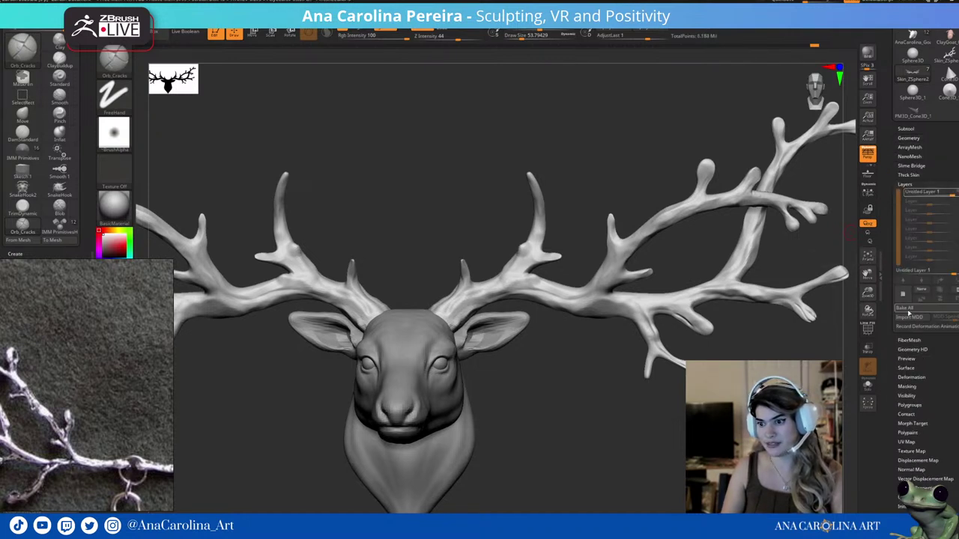
key(space)
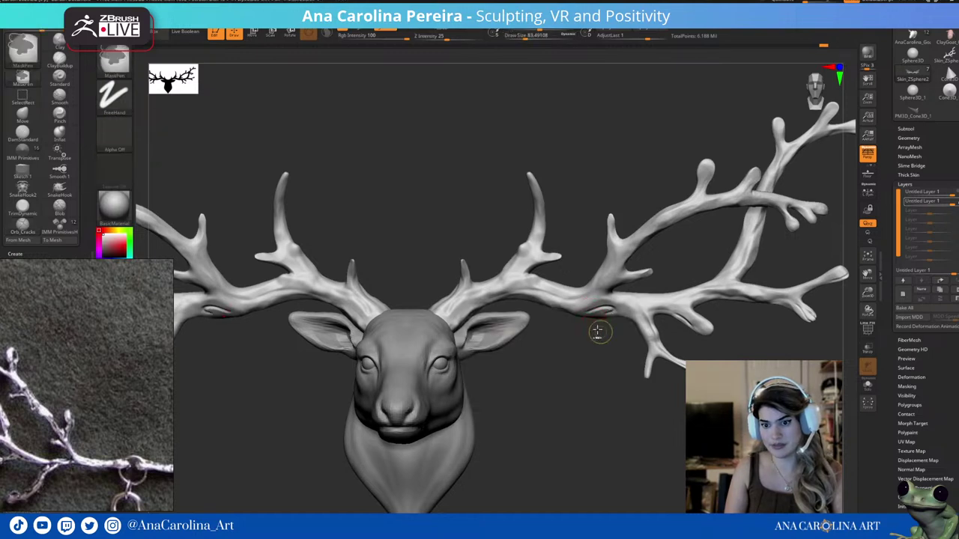
Frame a front view zoomed on the head and antlers, turning off the brush alpha.
mouse_move(602, 332)
right_down()
mouse_move(592, 349)
mouse_move(576, 315)
right_up()
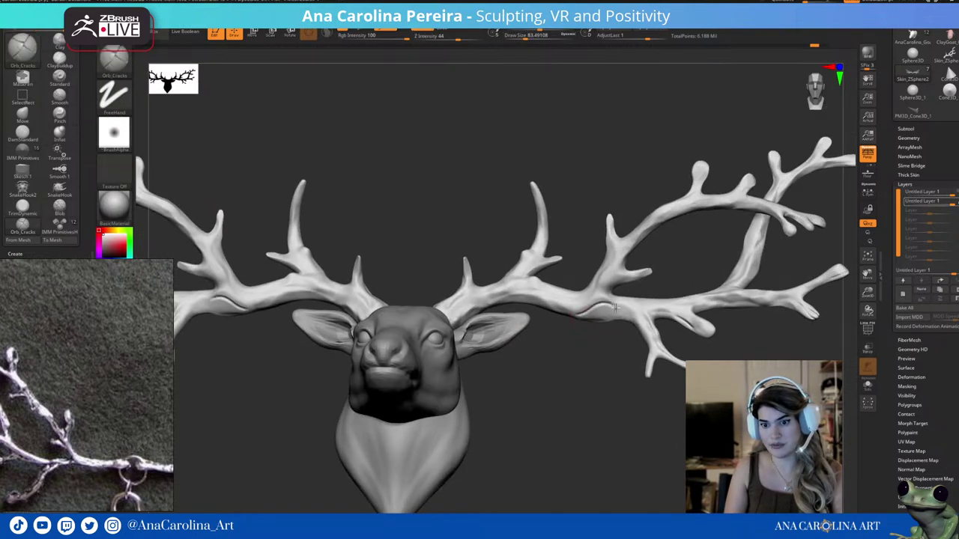
mouse_move(600, 345)
shift+right_down()
mouse_move(604, 374)
mouse_move(592, 345)
mouse_move(612, 360)
mouse_move(585, 354)
mouse_move(599, 322)
shift+right_up()
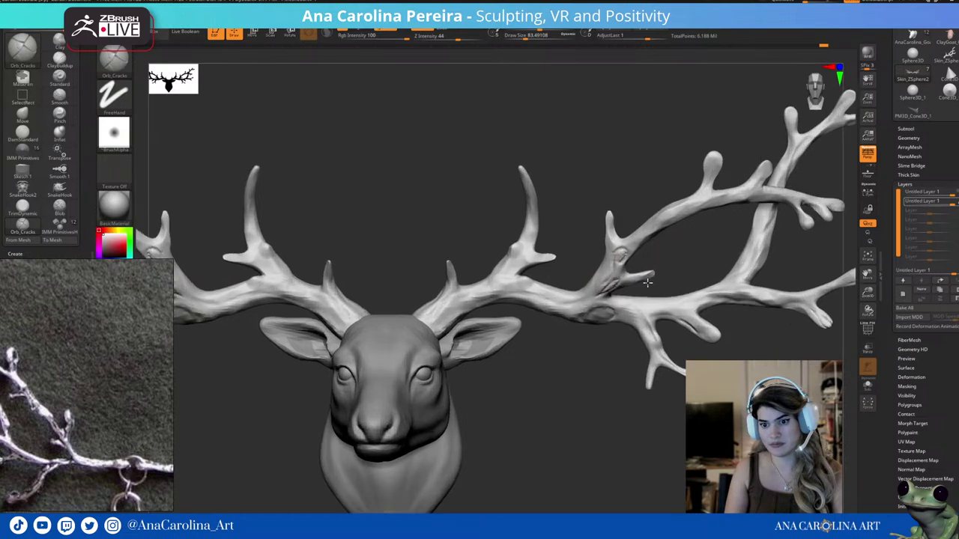
alt+right_drag(644, 250, 575, 301)
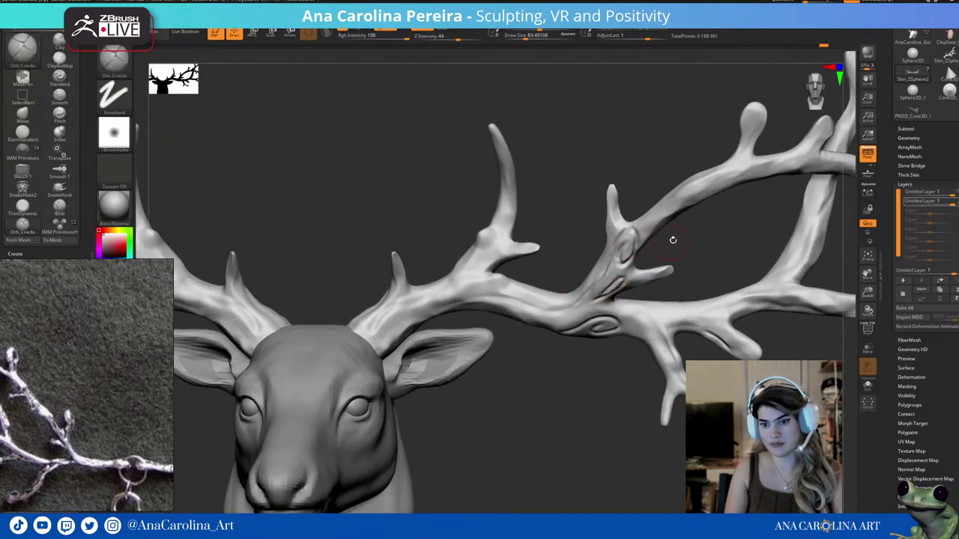
key(f)
alt+right_drag(649, 262, 610, 311)
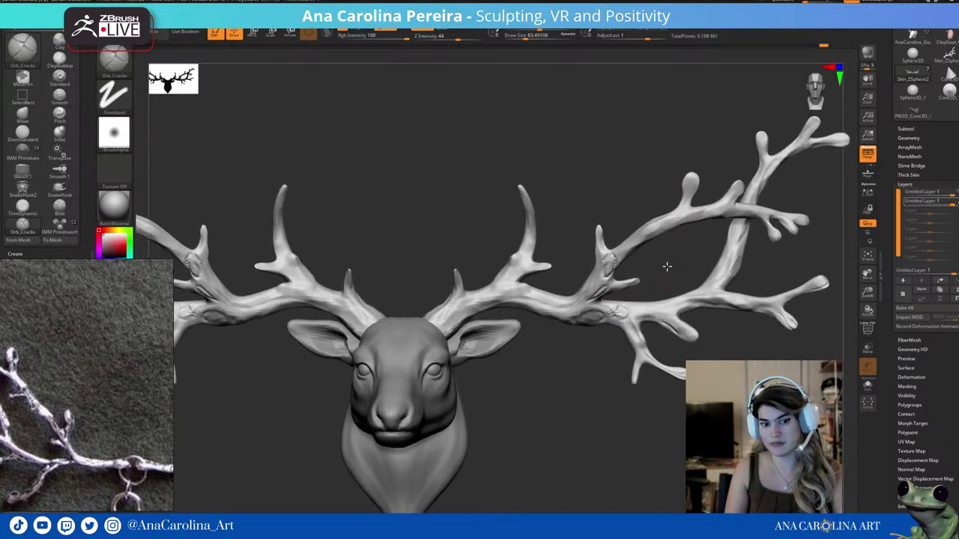
key(f)
mouse_move(661, 317)
alt+right_down()
mouse_move(684, 430)
mouse_move(617, 332)
alt+right_up()
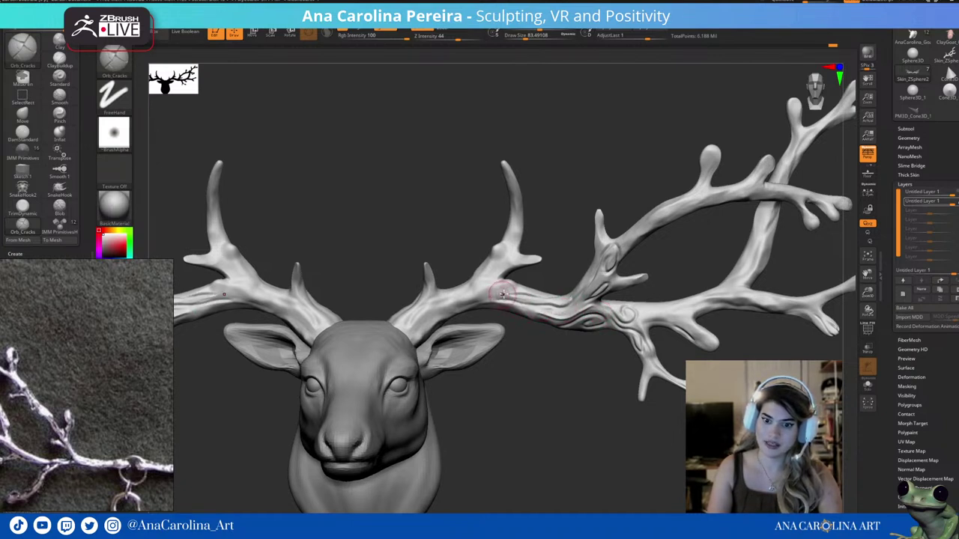
key(shift)
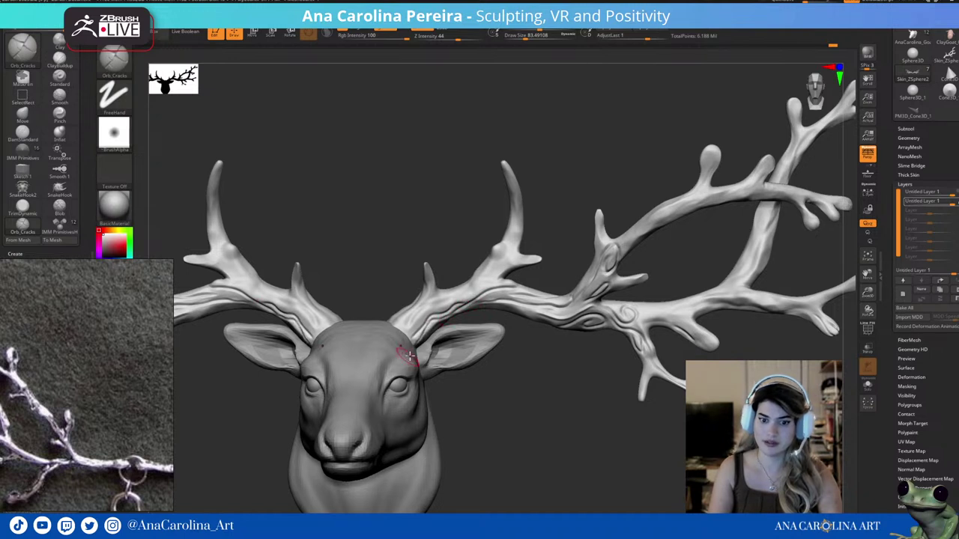
alt+drag(786, 352, 801, 337)
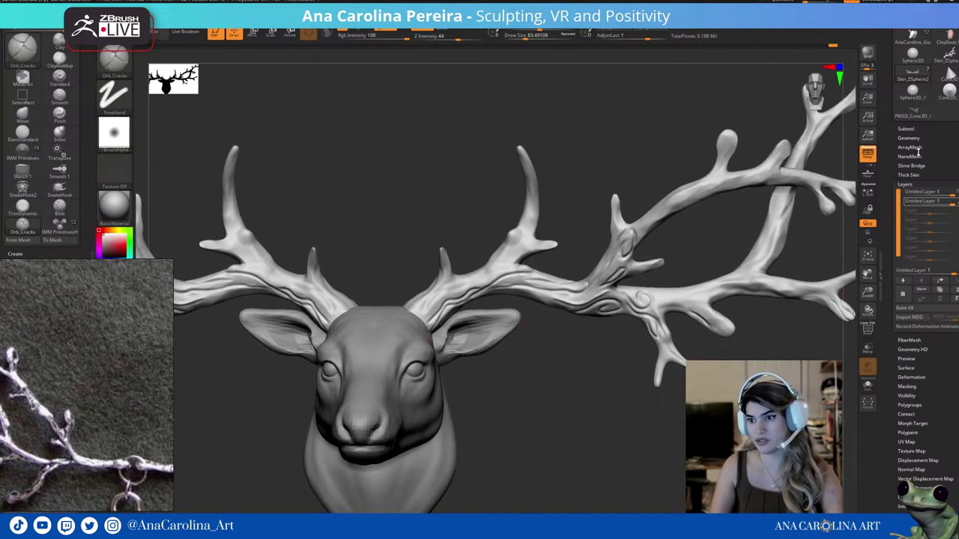
Apply three ClayPolish passes to the bust, then frame and rotate it slightly.
click(908, 138)
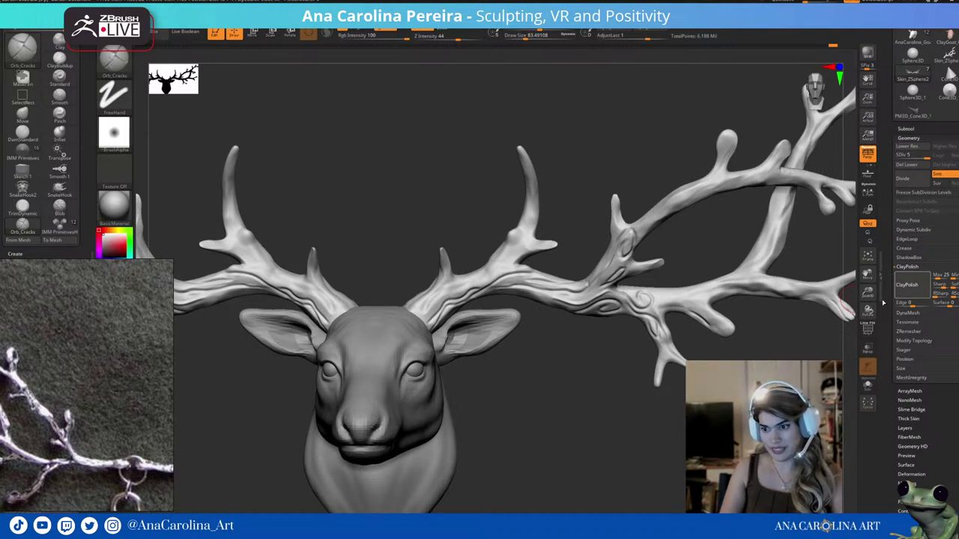
click(913, 275)
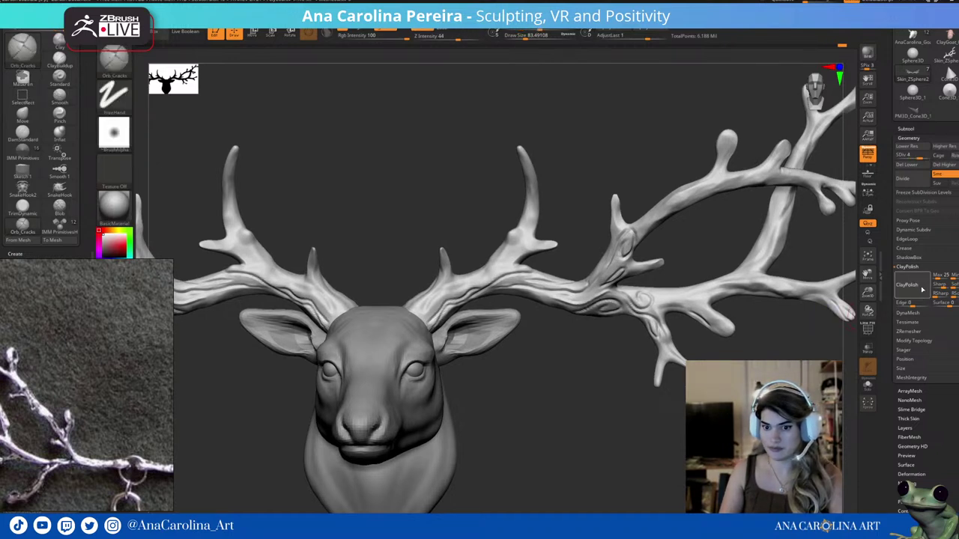
click(921, 287)
click(920, 290)
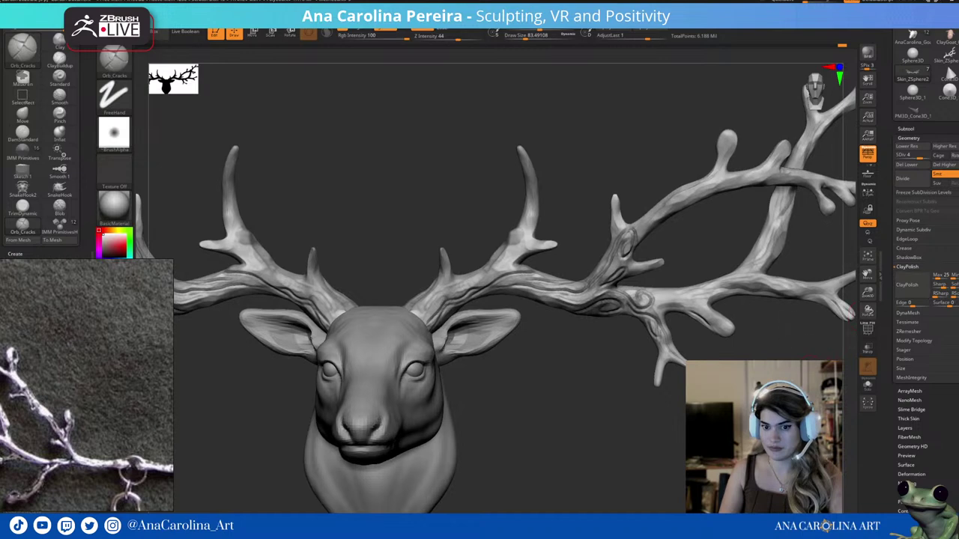
key(f)
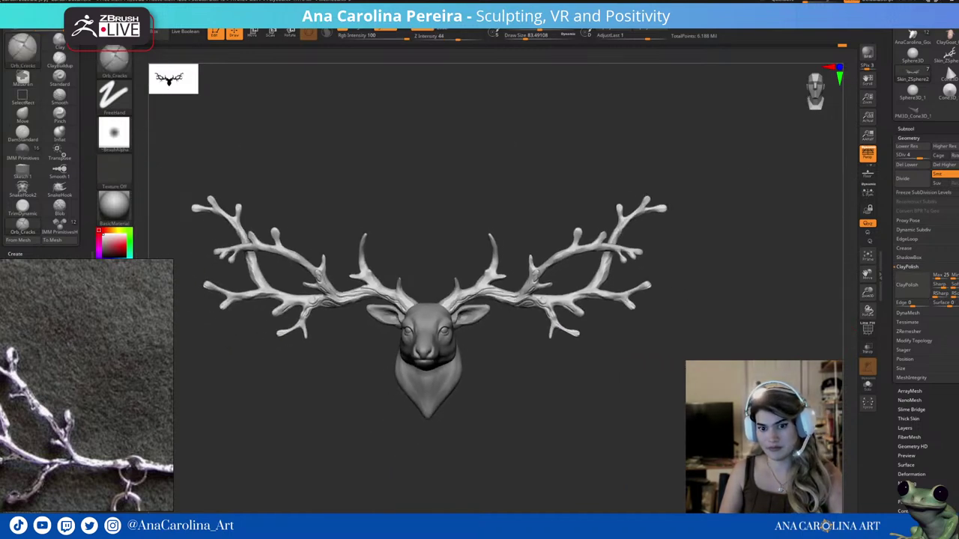
mouse_move(719, 187)
mouse_down()
mouse_move(749, 191)
mouse_move(719, 188)
mouse_up()
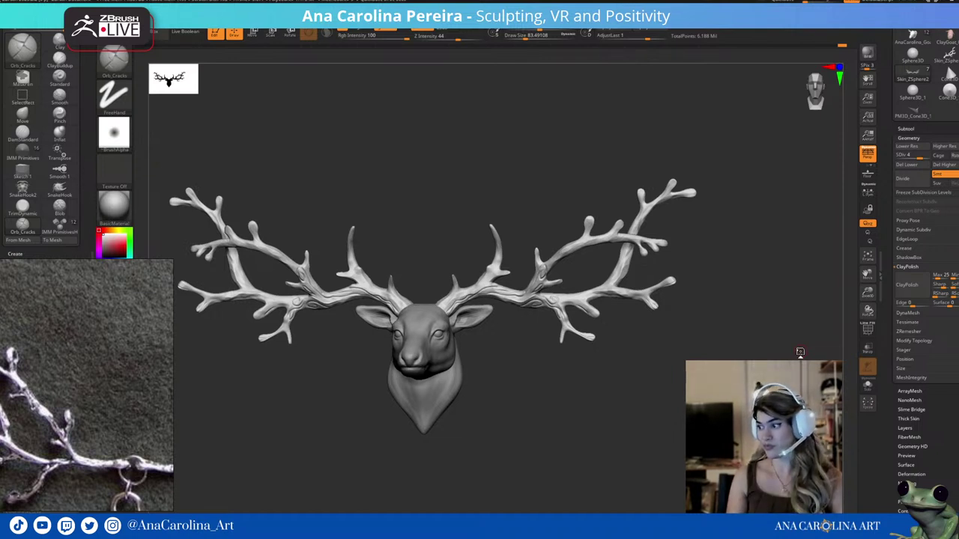
mouse_move(573, 386)
mouse_down()
mouse_move(589, 405)
mouse_move(622, 383)
mouse_move(634, 390)
mouse_up()
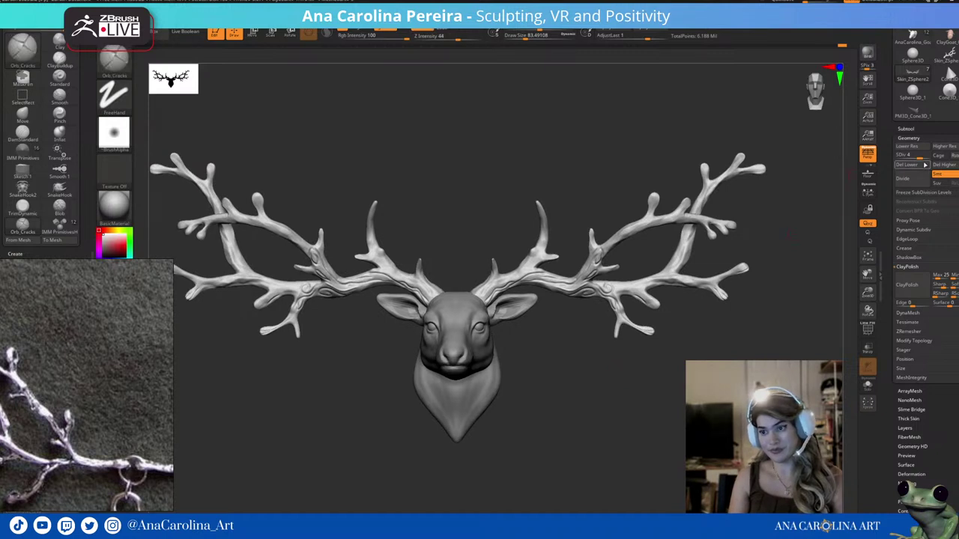
click(914, 135)
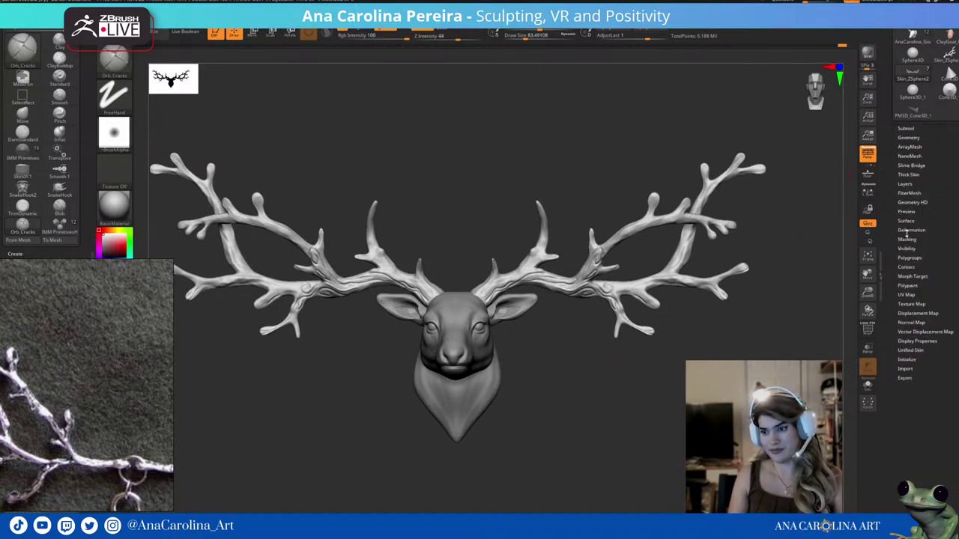
Lower the Untitled sculpt layer's intensity to about 0.416 under Tool > Layers.
click(906, 184)
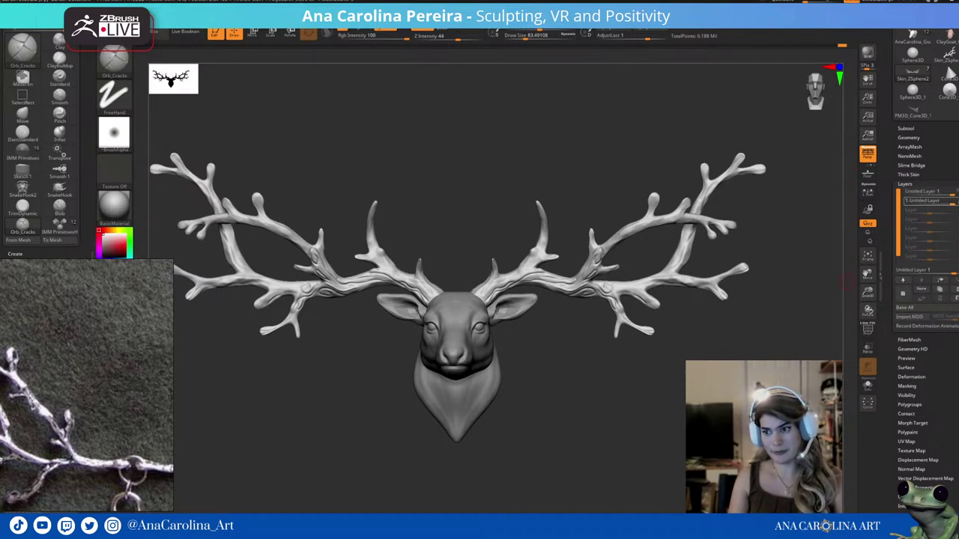
click(846, 282)
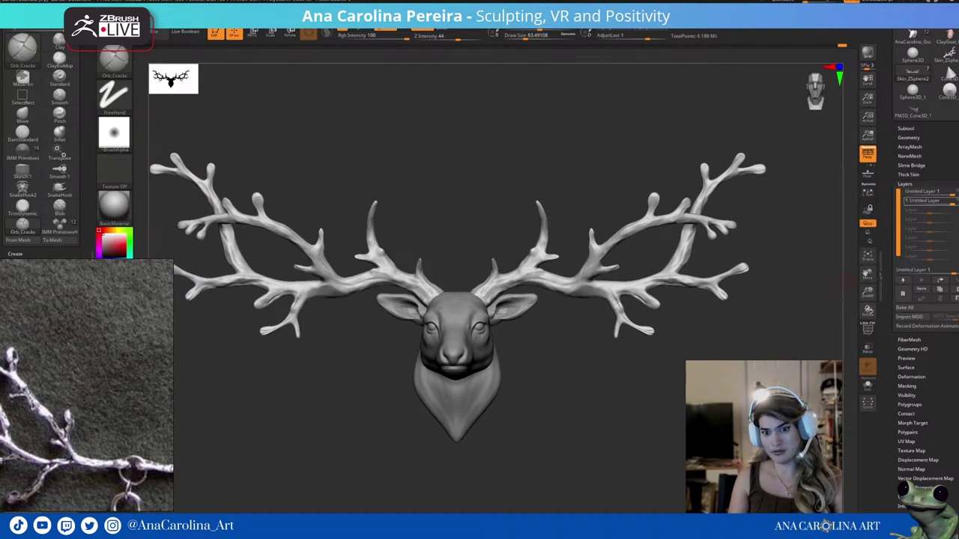
click(923, 192)
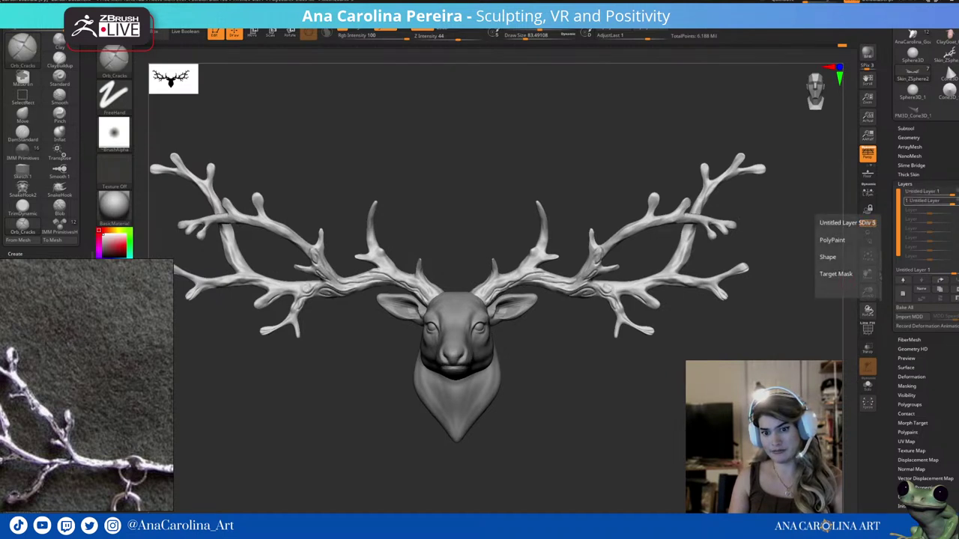
scroll(764, 325, down, 3)
scroll(764, 325, down, 2)
drag(925, 222, 931, 222)
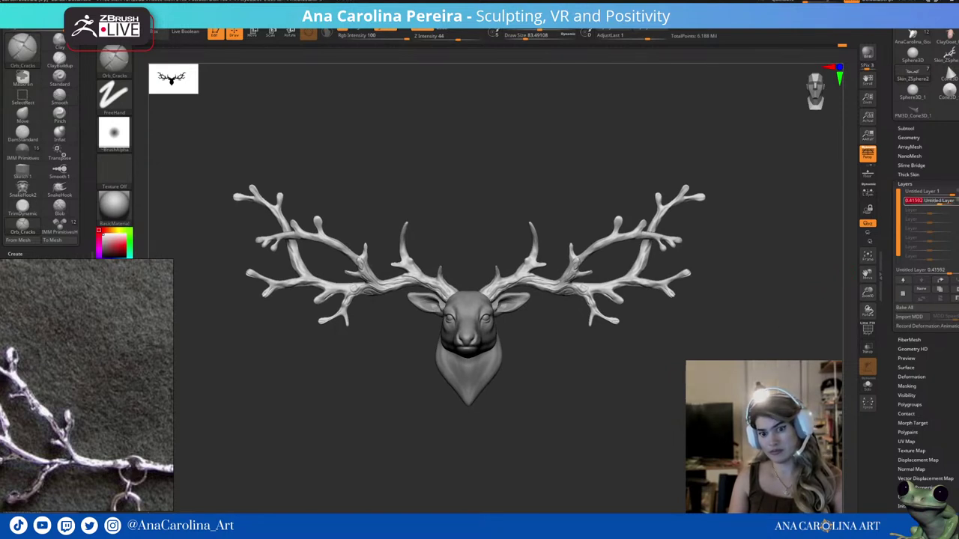
scroll(724, 330, down, 1)
scroll(724, 329, down, 2)
scroll(728, 277, down, 1)
scroll(737, 269, up, 5)
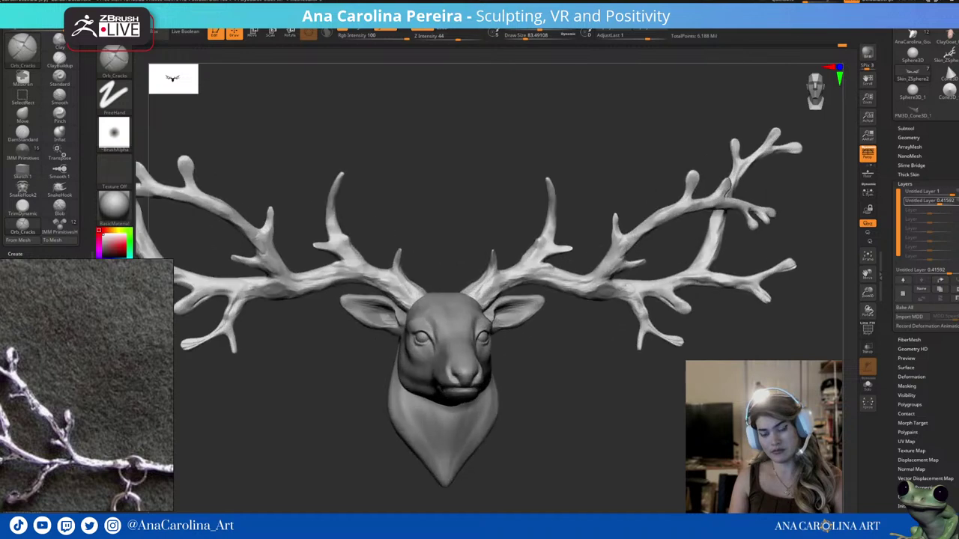
scroll(558, 300, up, 1)
scroll(558, 299, up, 1)
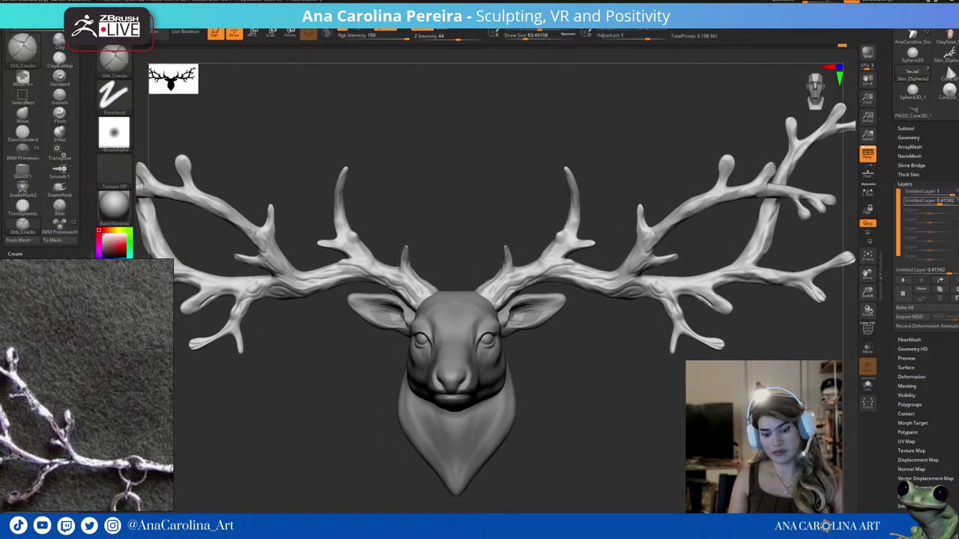
Browse the brush library for brushes starting with I, closing it without choosing one.
key(b)
key(i)
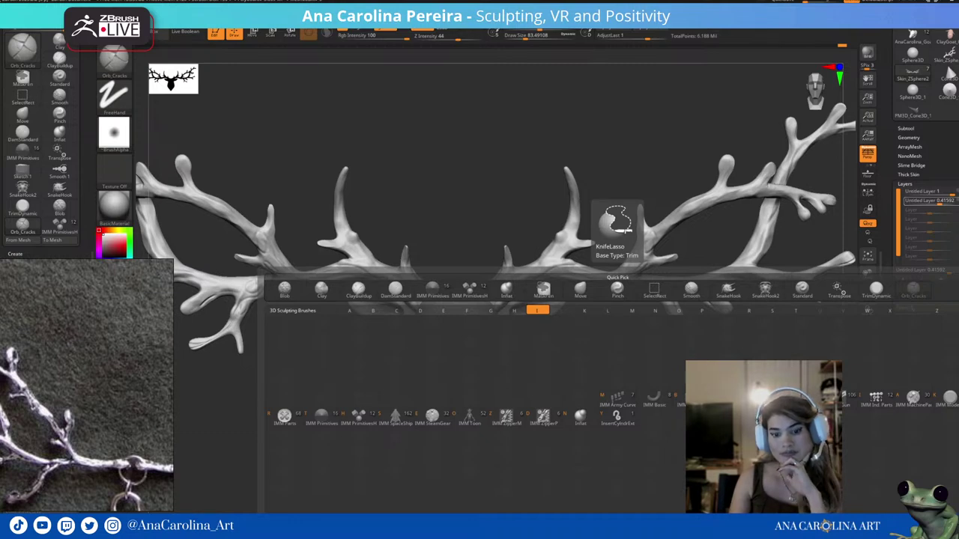
shift+drag(719, 231, 717, 278)
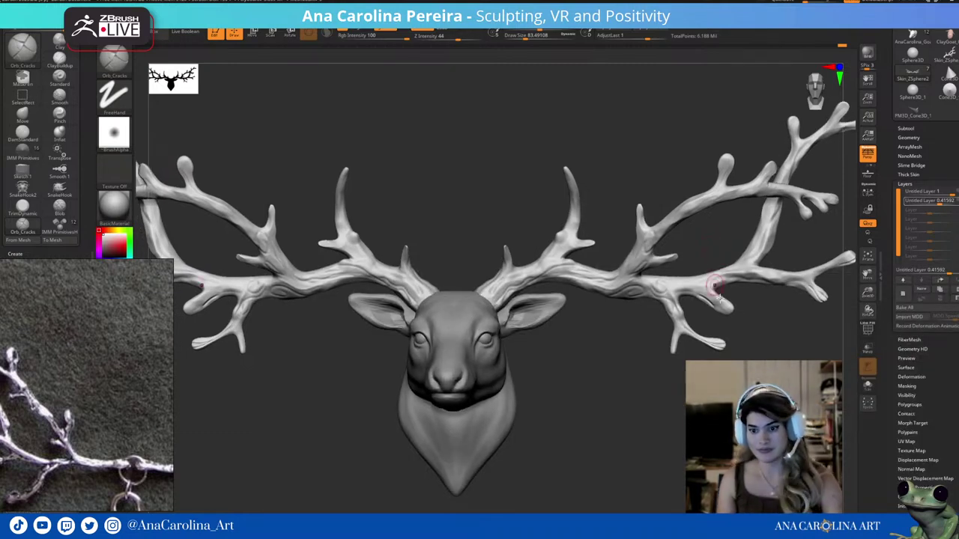
alt+drag(753, 358, 749, 352)
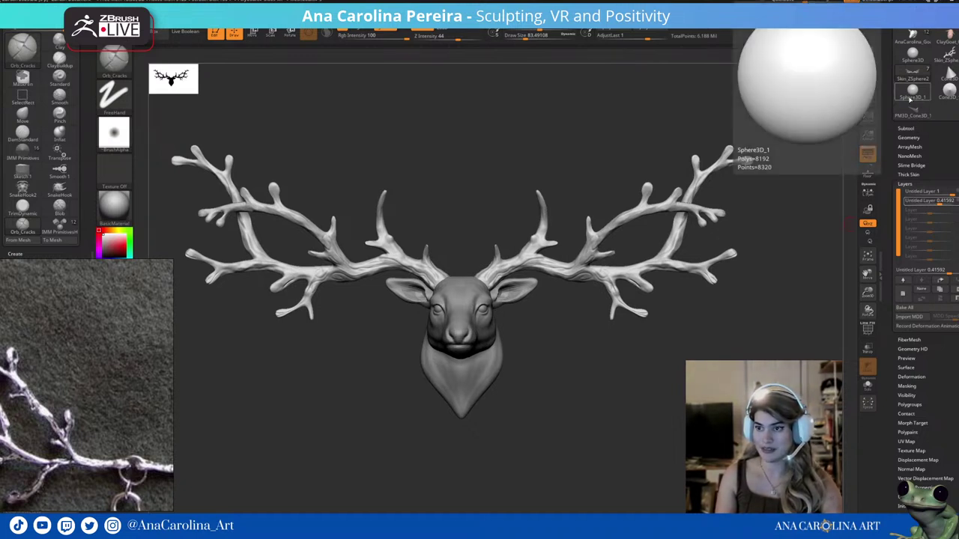
Switch to Sphere3D_1 and convert it into an editable PolyMesh3D.
click(911, 96)
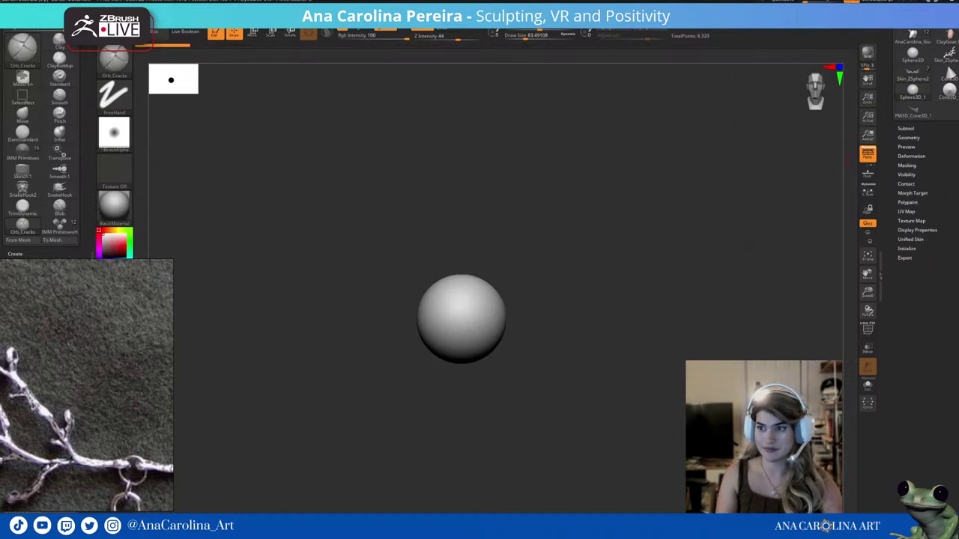
scroll(949, 83, up, 3)
click(935, 66)
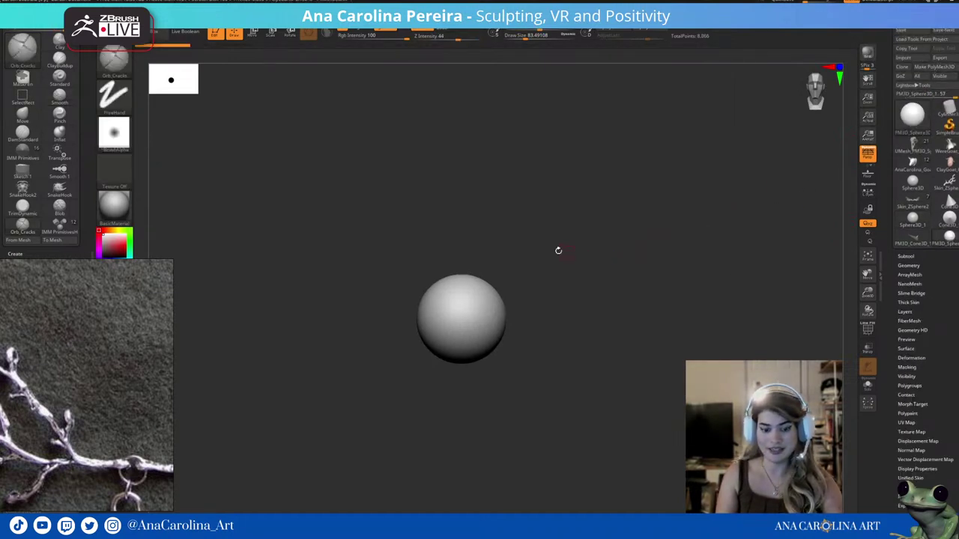
key(w)
mouse_move(483, 321)
mouse_down()
mouse_move(462, 294)
mouse_move(460, 267)
mouse_move(517, 284)
mouse_up()
Stretch the sphere into an egg, pull its top to a point and bend it gently.
key(q)
key(space)
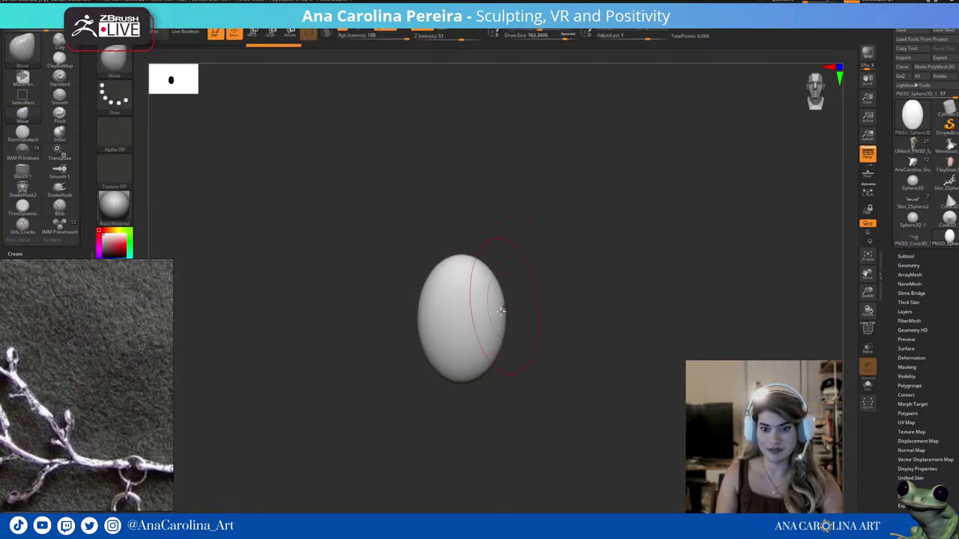
drag(494, 326, 505, 348)
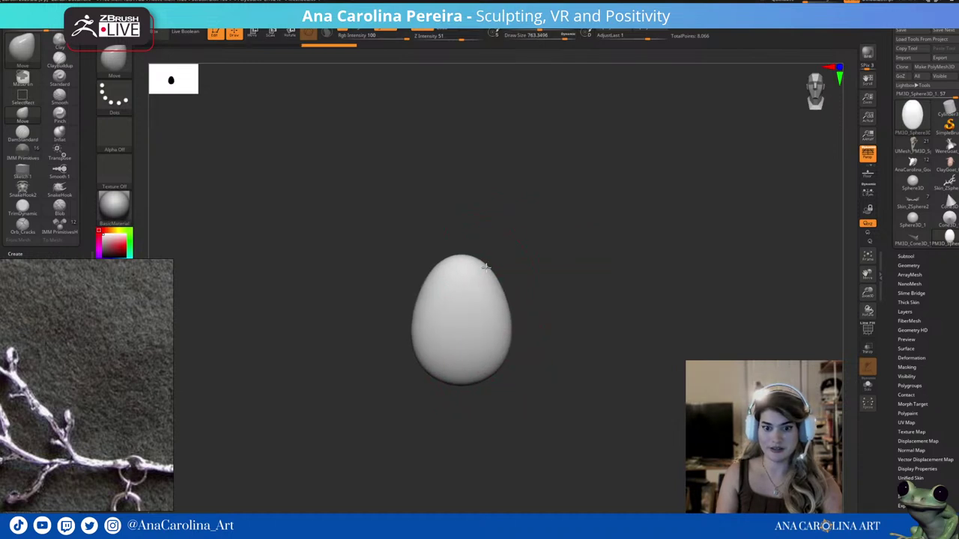
drag(461, 266, 467, 234)
drag(527, 265, 546, 281)
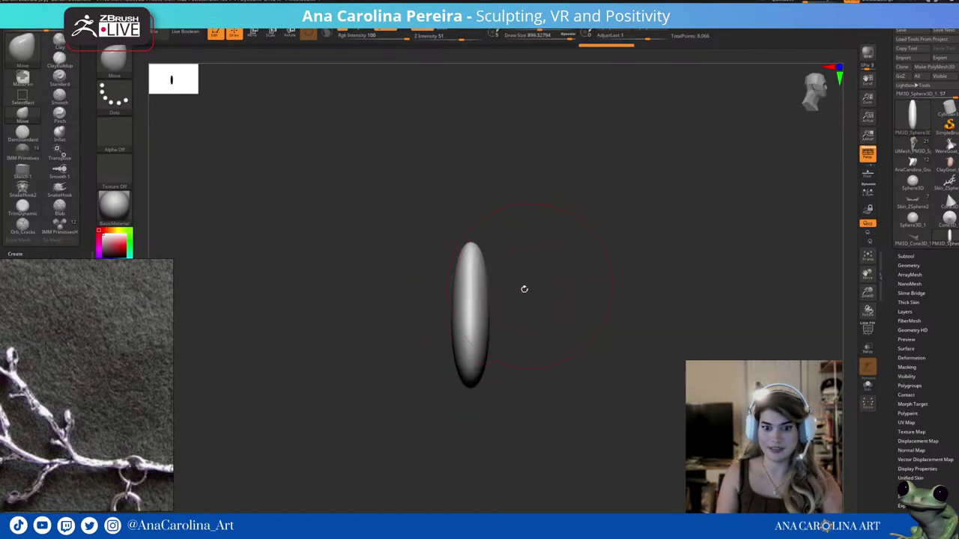
mouse_move(476, 319)
mouse_down()
mouse_move(493, 313)
mouse_move(483, 363)
mouse_move(513, 364)
mouse_up()
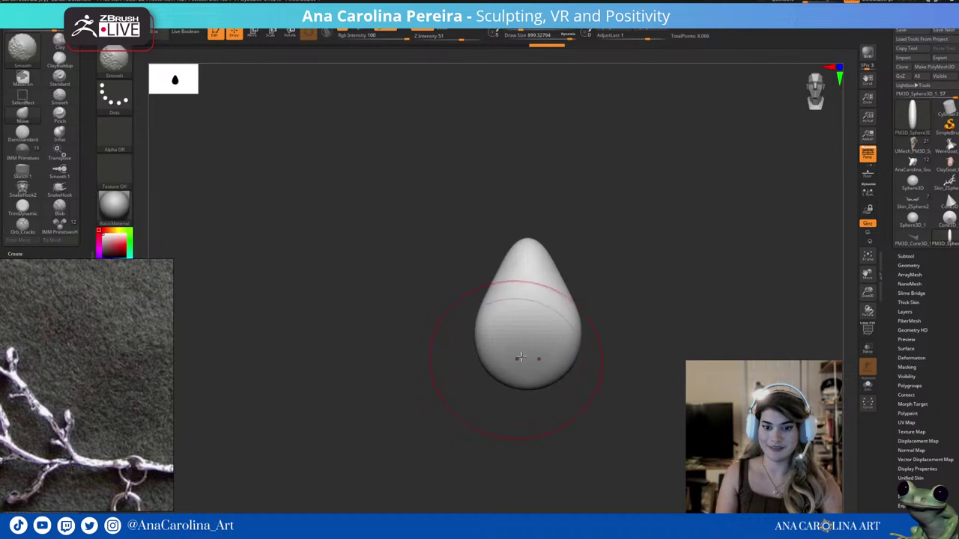
Carve a soft vertical groove down the middle of the shape.
key(space)
drag(528, 278, 528, 390)
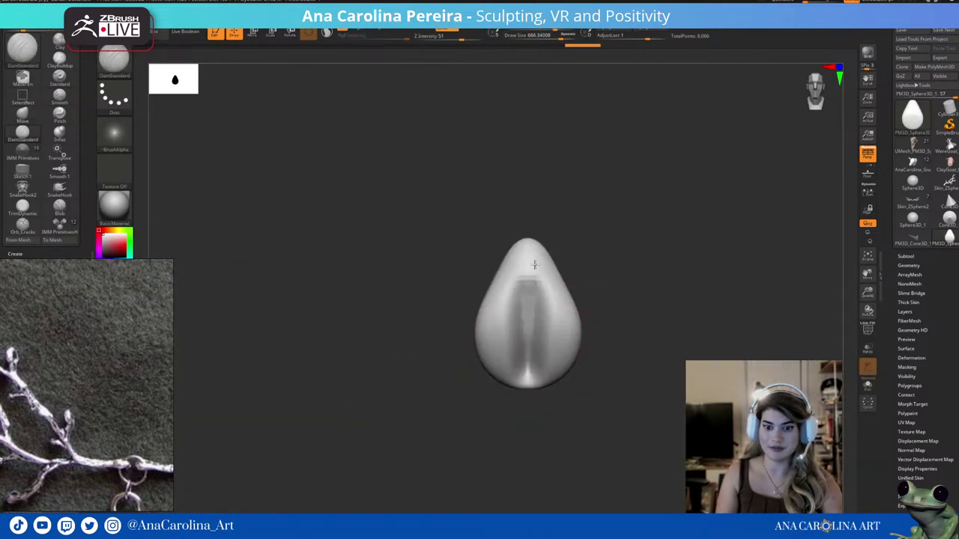
mouse_move(529, 284)
shift+mouse_down()
mouse_move(528, 382)
mouse_move(528, 243)
shift+mouse_up()
key(bracketleft)
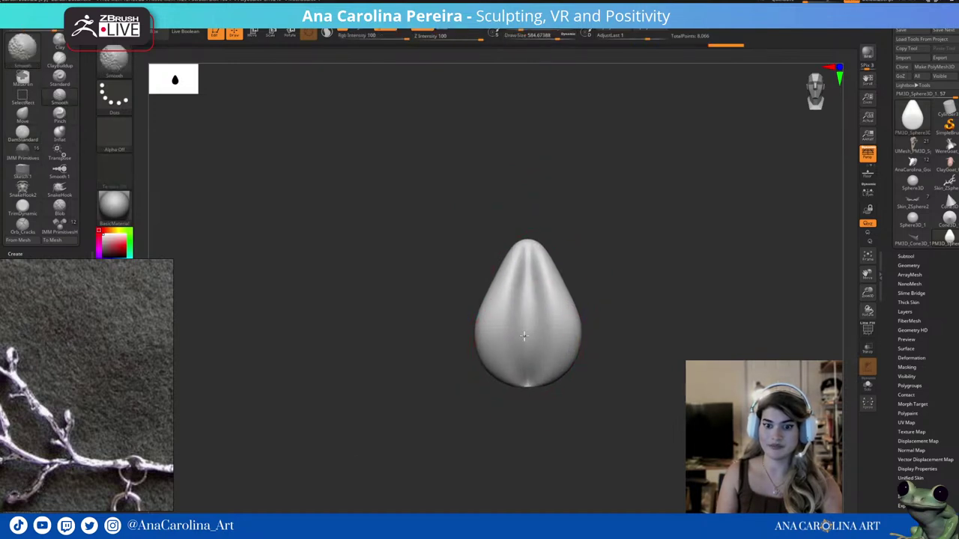
mouse_move(523, 337)
shift+mouse_down()
mouse_move(526, 411)
mouse_move(538, 373)
shift+mouse_up()
Carve chevron side veins and a central vein into the leaf with DamStandard.
key(b)
key(m)
key(v)
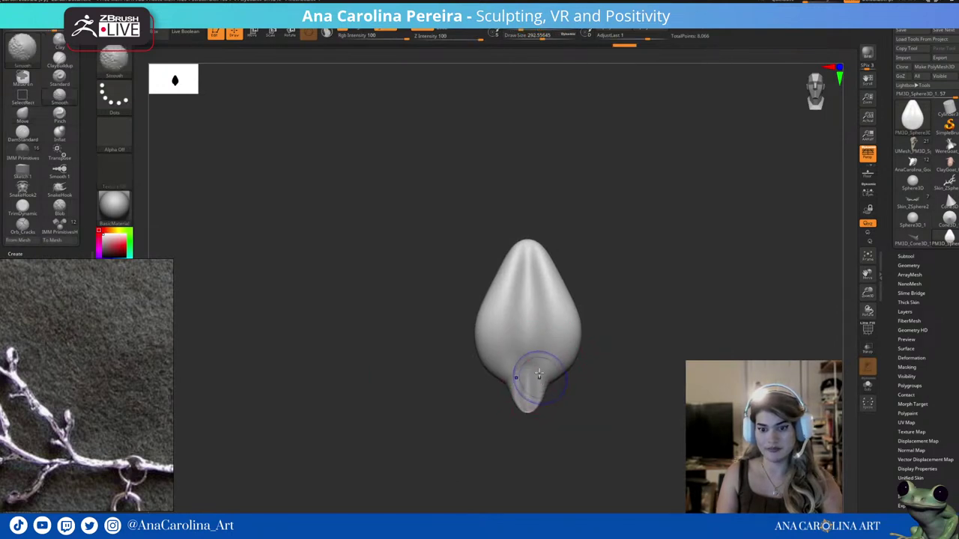
mouse_move(545, 407)
shift+mouse_down()
mouse_move(591, 413)
mouse_move(557, 412)
shift+mouse_up()
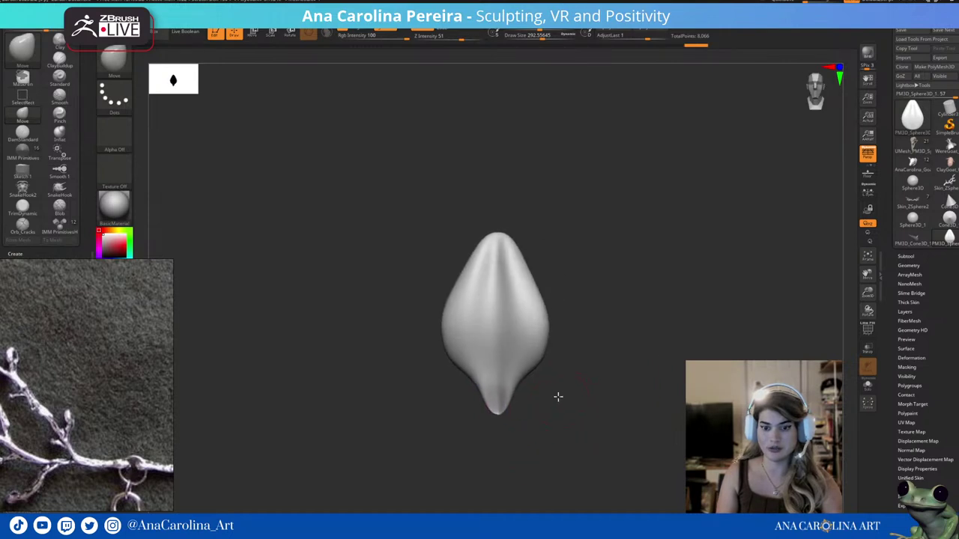
key(b)
key(d)
key(s)
mouse_move(530, 348)
mouse_down()
mouse_move(499, 331)
mouse_move(499, 255)
mouse_move(522, 216)
mouse_move(497, 413)
mouse_up()
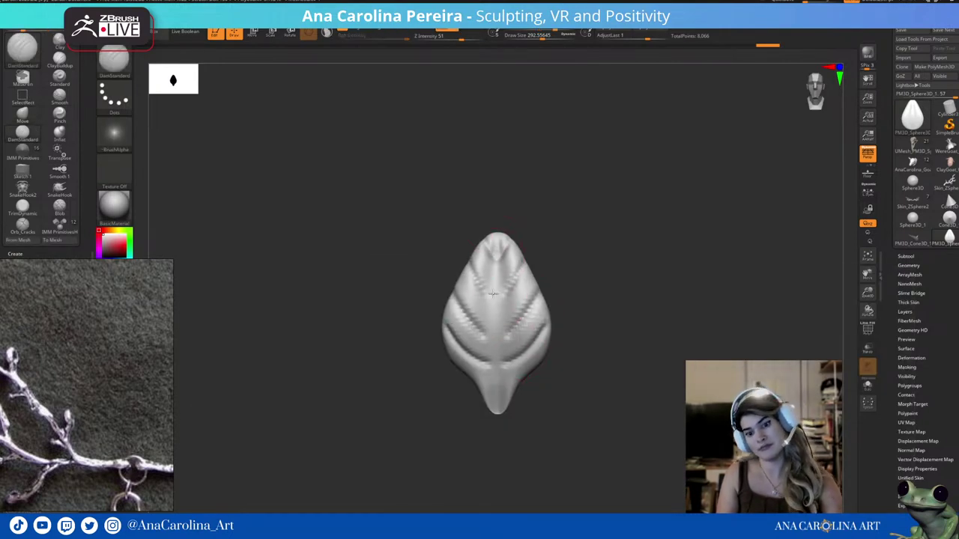
drag(567, 394, 582, 367)
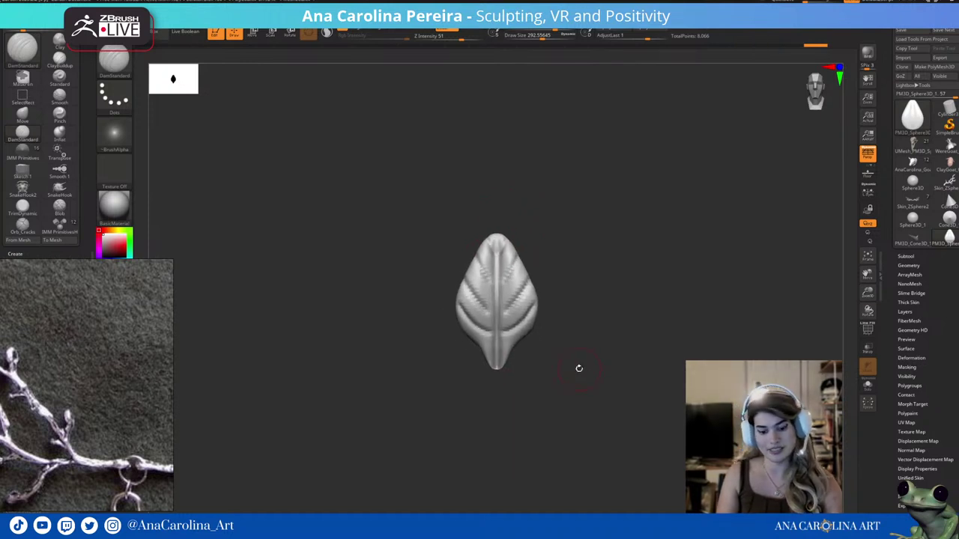
Create an IMM insert brush from the leaf and test small leaves along its edge.
click(62, 222)
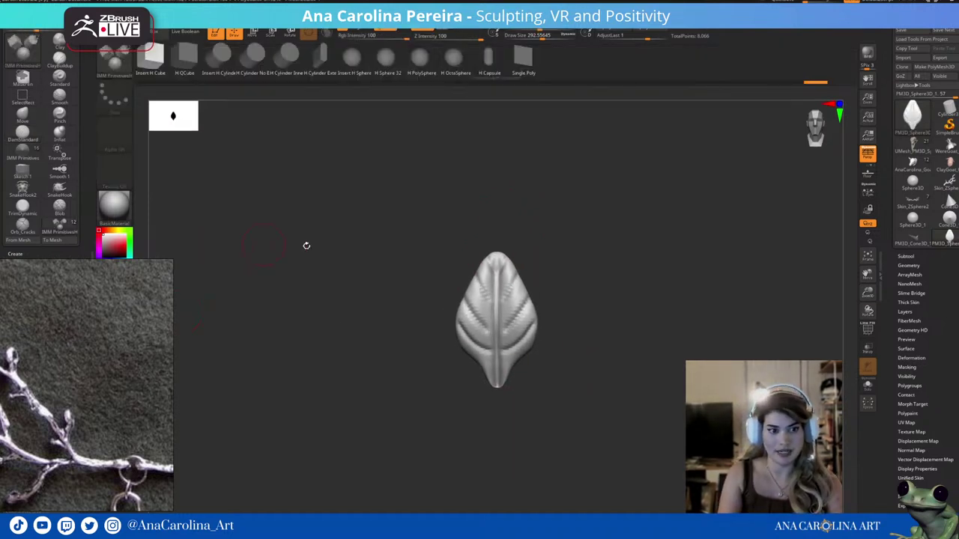
mouse_move(402, 287)
mouse_down()
mouse_move(403, 252)
mouse_move(400, 364)
mouse_move(422, 257)
mouse_move(574, 409)
mouse_move(585, 403)
mouse_move(589, 373)
mouse_up()
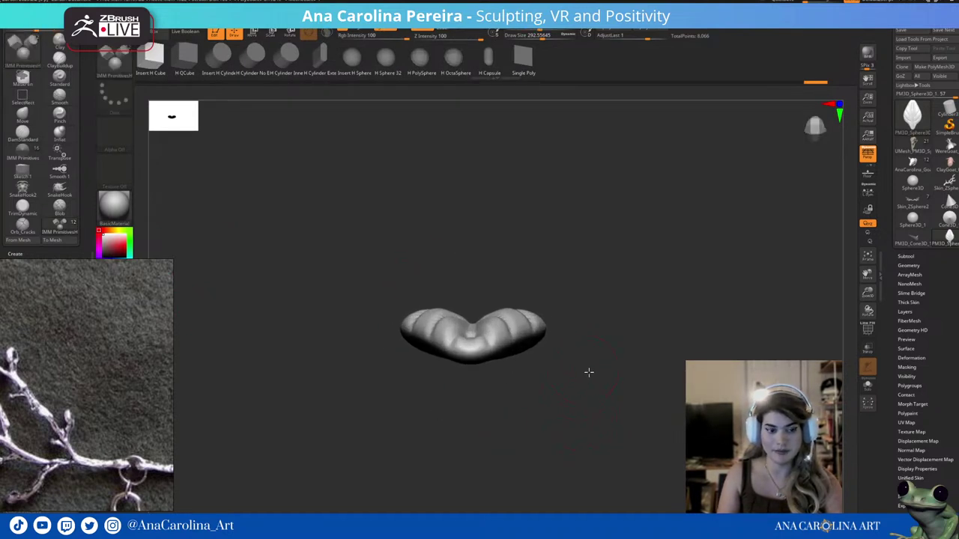
click(19, 240)
drag(479, 404, 524, 389)
mouse_move(554, 319)
mouse_down()
mouse_move(570, 339)
mouse_move(558, 421)
mouse_up()
drag(582, 291, 571, 304)
drag(608, 271, 621, 279)
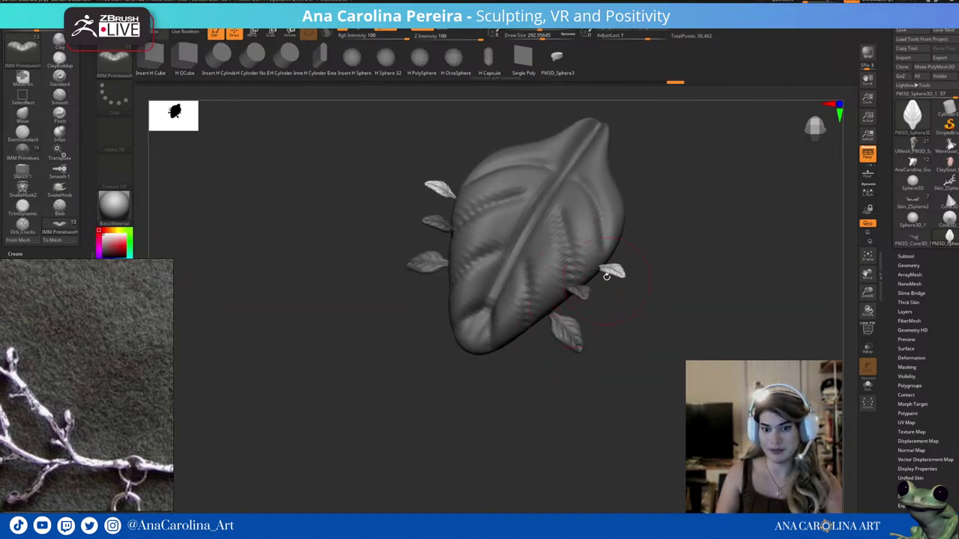
drag(626, 244, 672, 253)
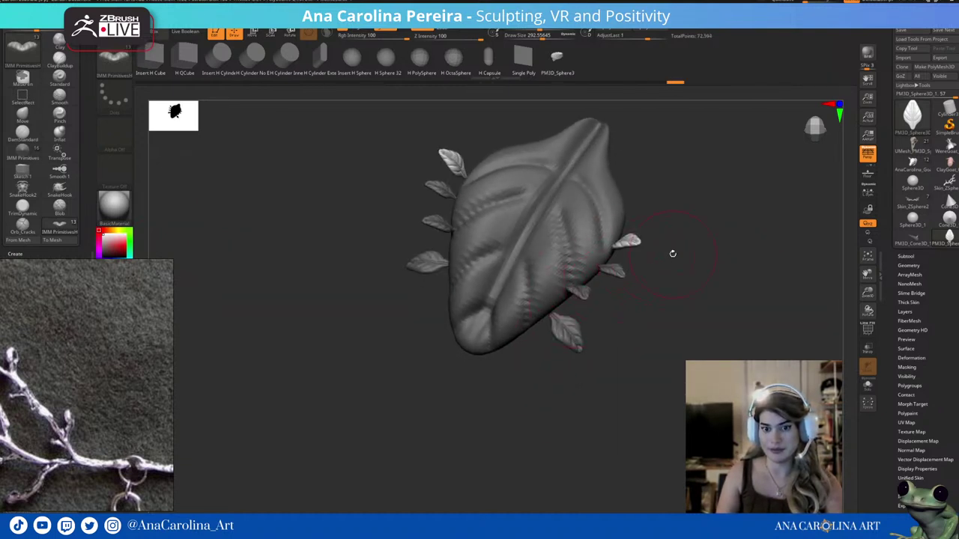
Switch back to the Skin_ZSphere2 deer model and reduce the brush size to about 162.
click(911, 201)
mouse_move(764, 298)
mouse_down()
mouse_move(779, 246)
mouse_move(715, 229)
mouse_up()
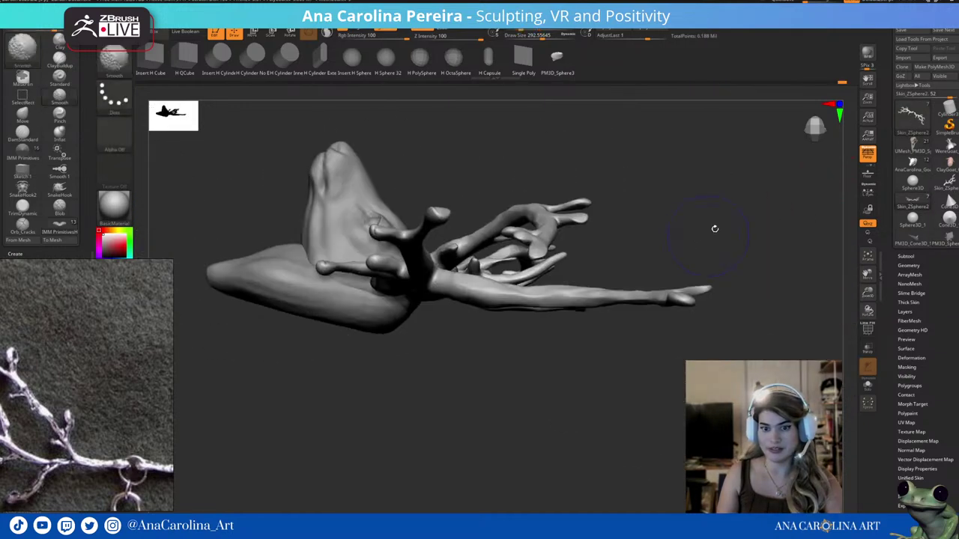
key(space)
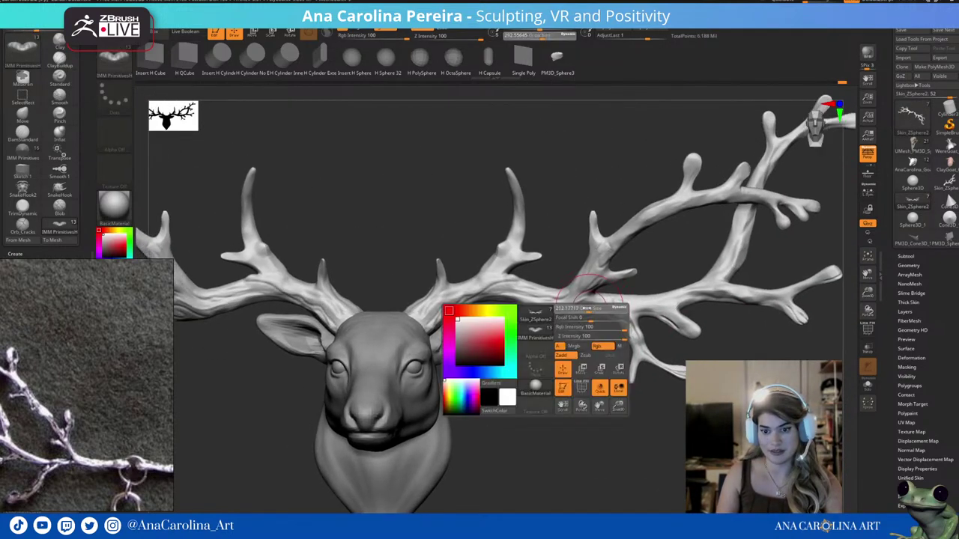
drag(587, 308, 575, 309)
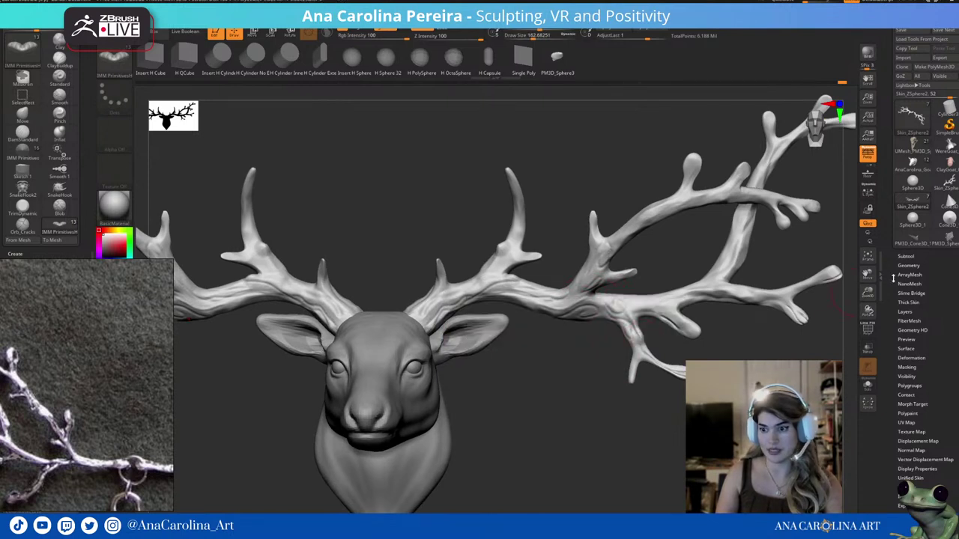
Select the antler subtool, hide the thorn spikes and clear the mask from both antlers.
click(905, 256)
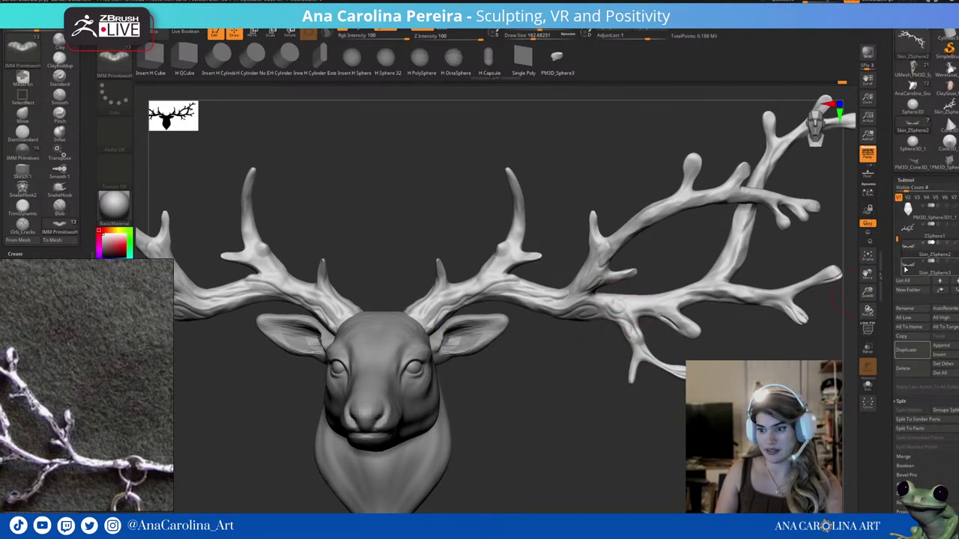
click(906, 270)
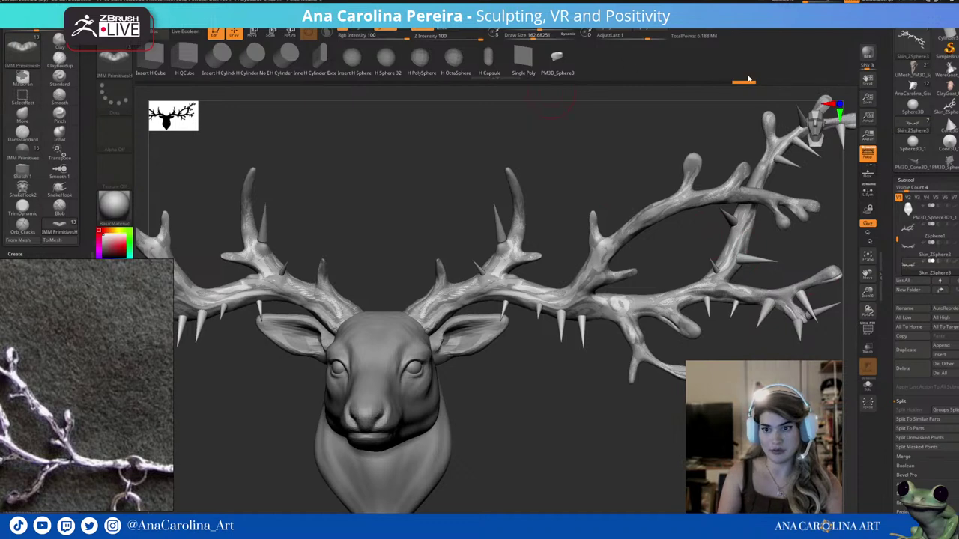
drag(748, 78, 686, 89)
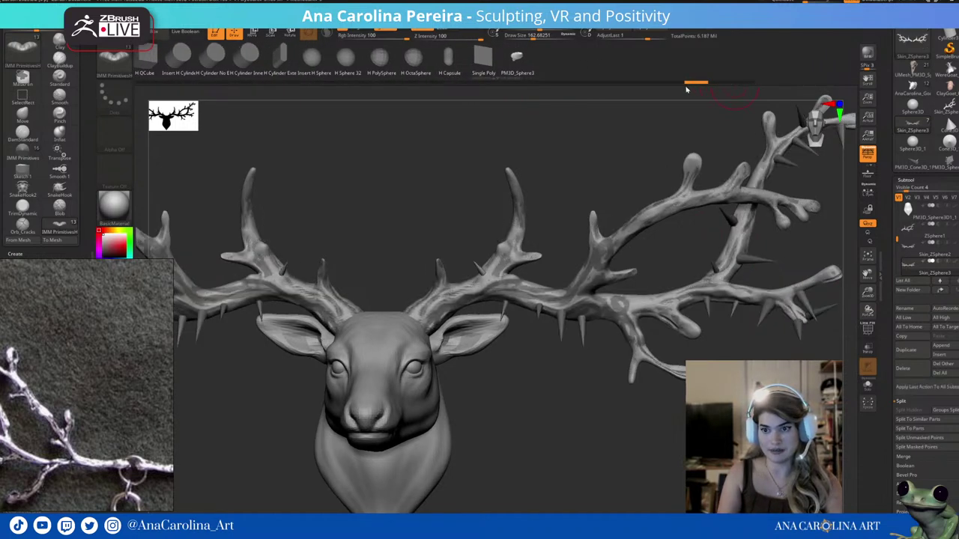
key(ctrl+z)
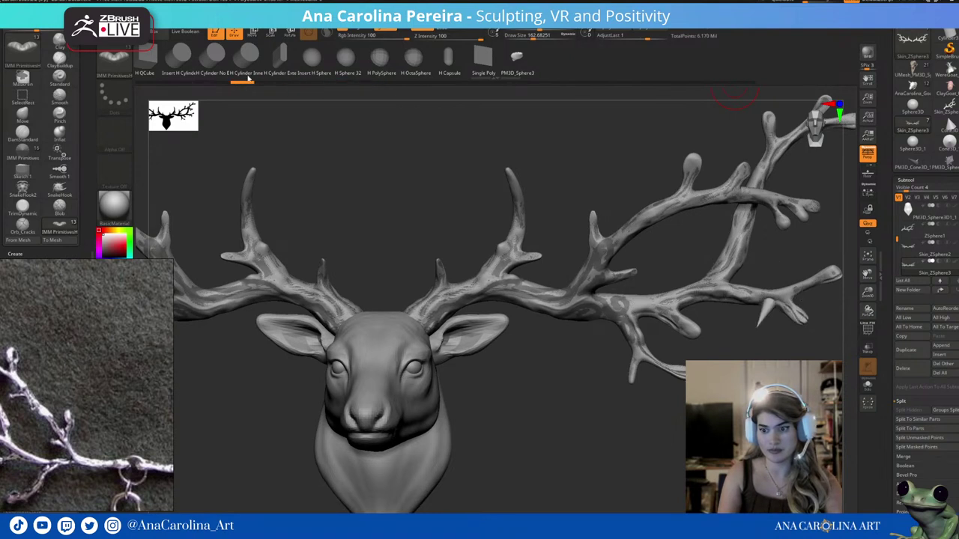
ctrl+click(364, 133)
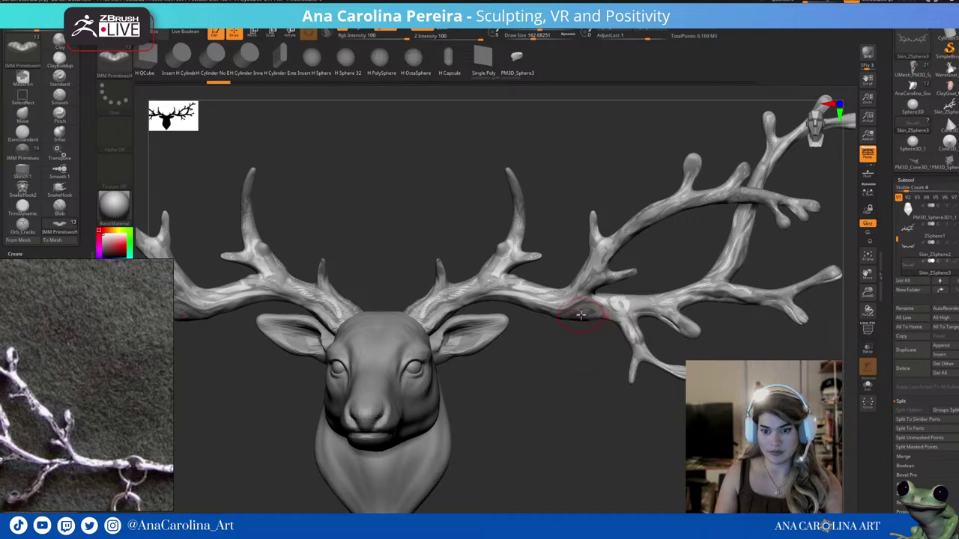
Place a leaf on the right antler and rotate it about 30 degrees.
key(f)
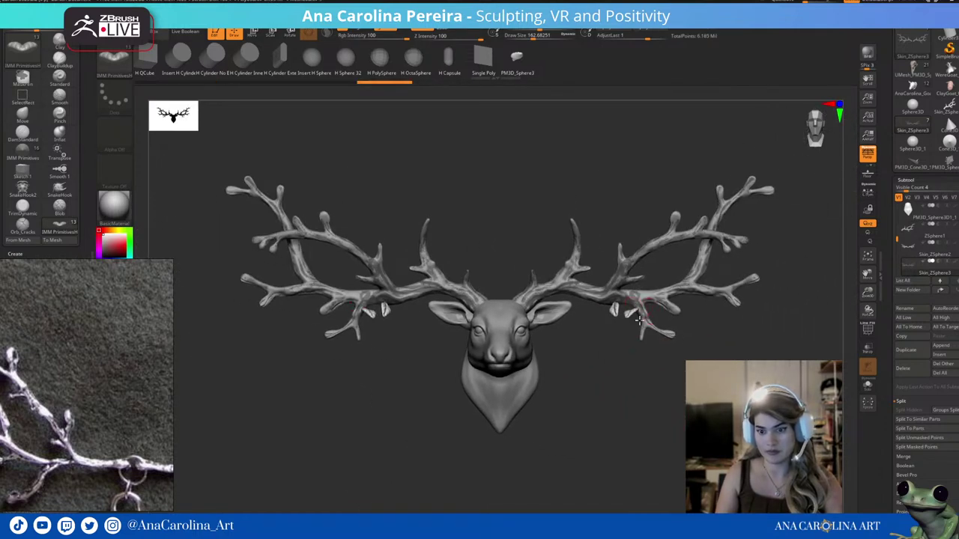
key(Right)
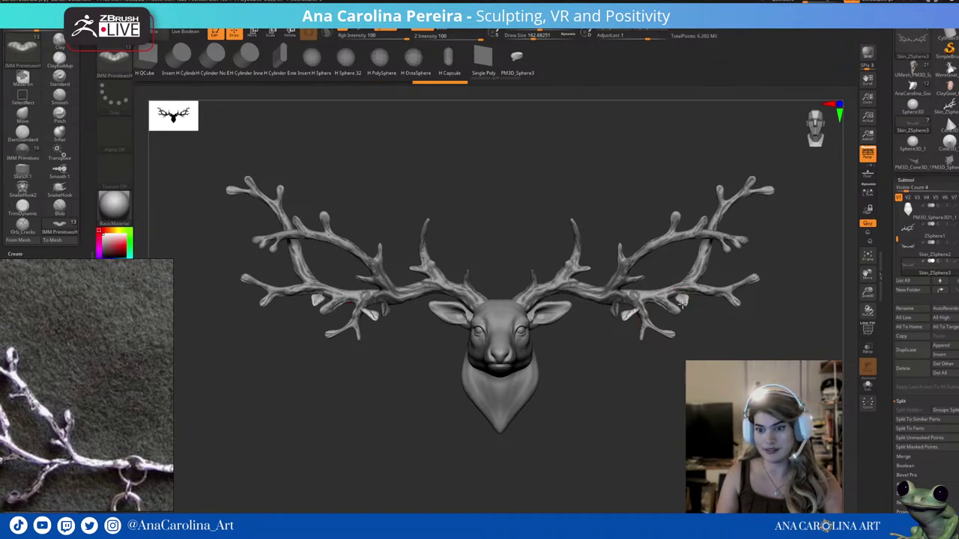
key(Right)
click(682, 302)
key(w)
drag(690, 265, 706, 271)
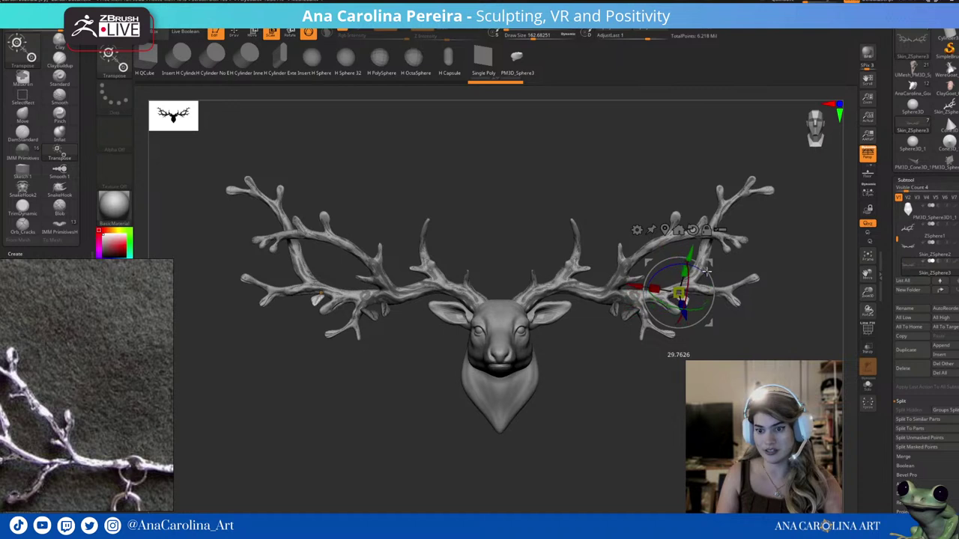
Insert more leaves and tilt them along the branches, including the top-right tip leaf.
key(q)
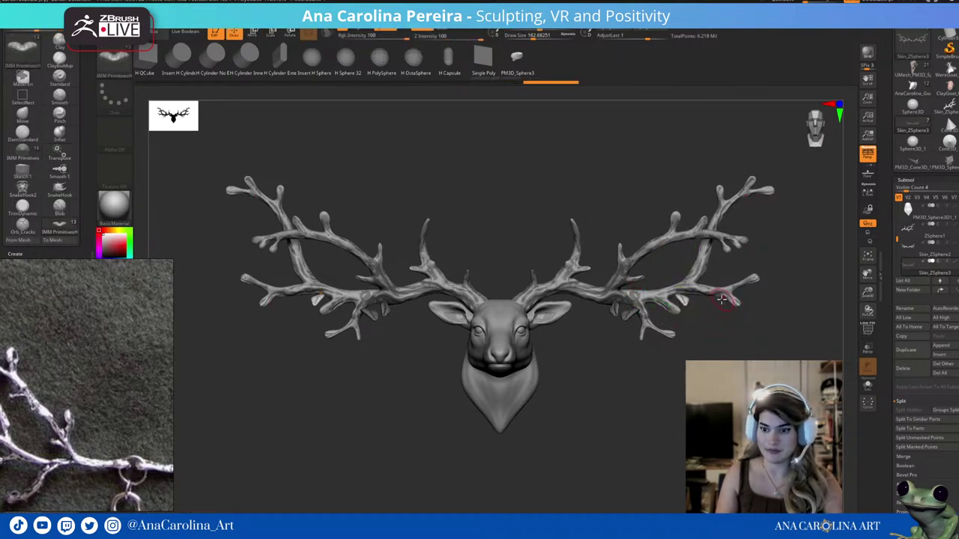
key(w)
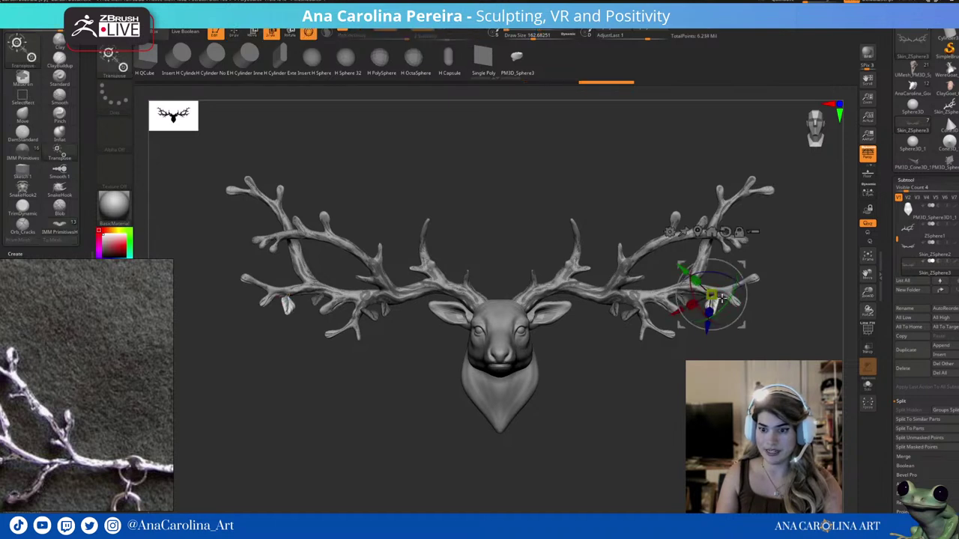
mouse_move(722, 277)
mouse_down()
mouse_move(731, 309)
mouse_move(715, 309)
mouse_up()
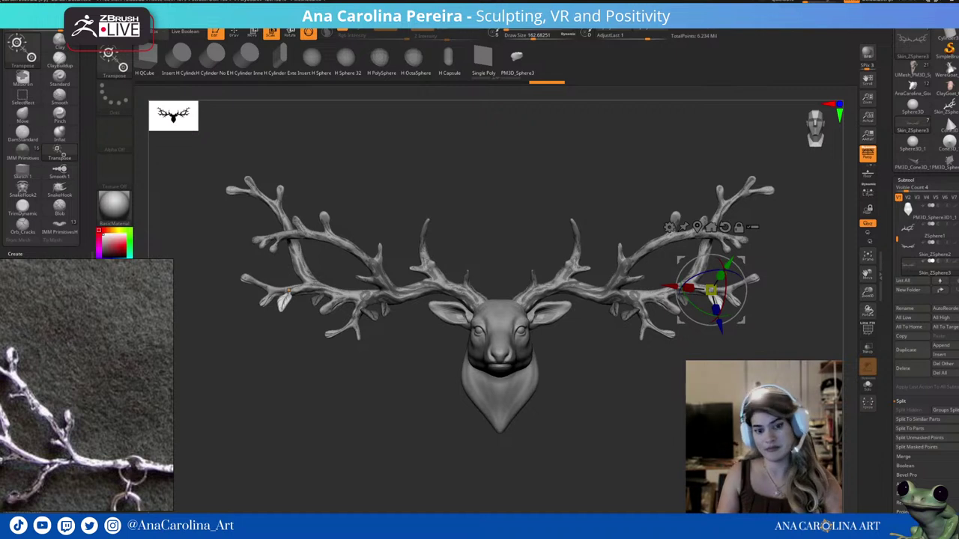
alt+drag(803, 282, 775, 275)
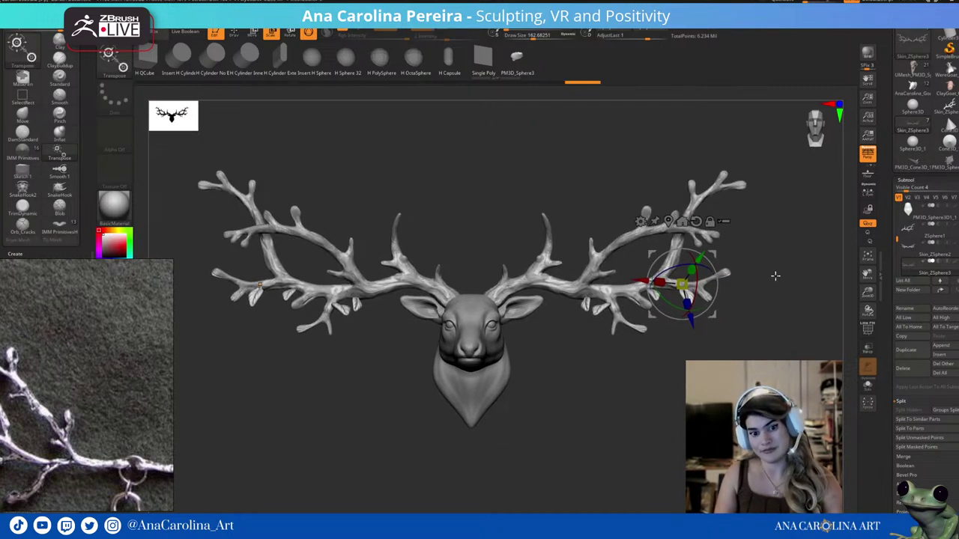
key(q)
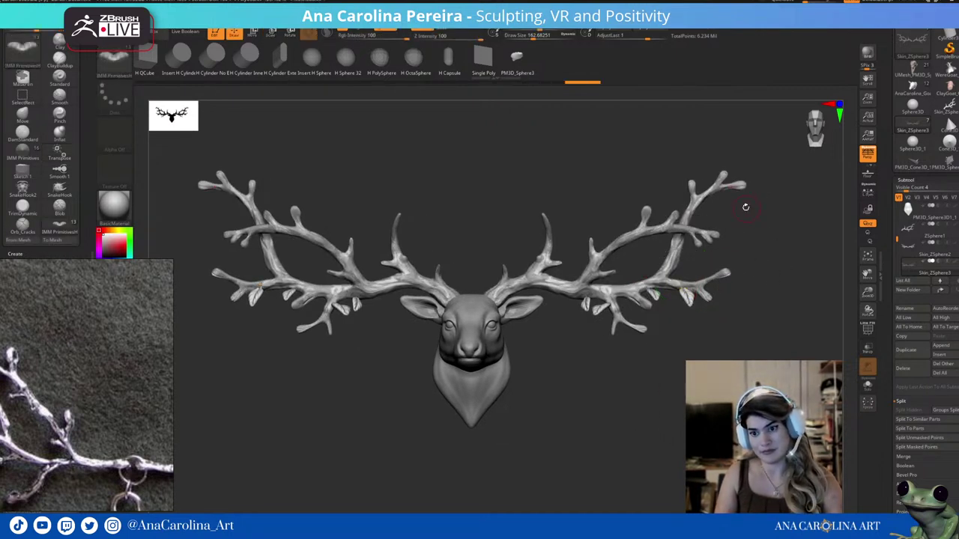
key(w)
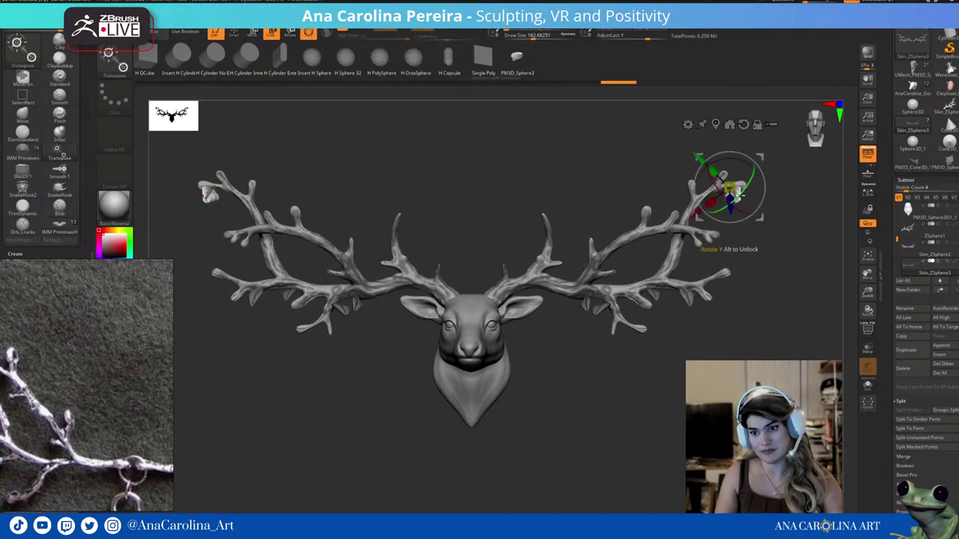
mouse_move(743, 194)
mouse_down()
mouse_move(753, 193)
mouse_move(741, 193)
mouse_move(755, 233)
mouse_up()
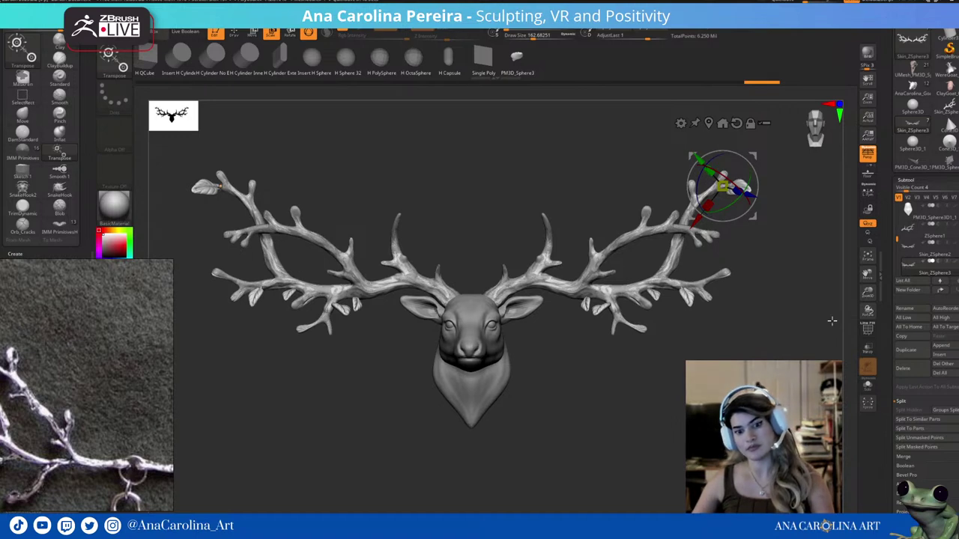
drag(668, 332, 697, 339)
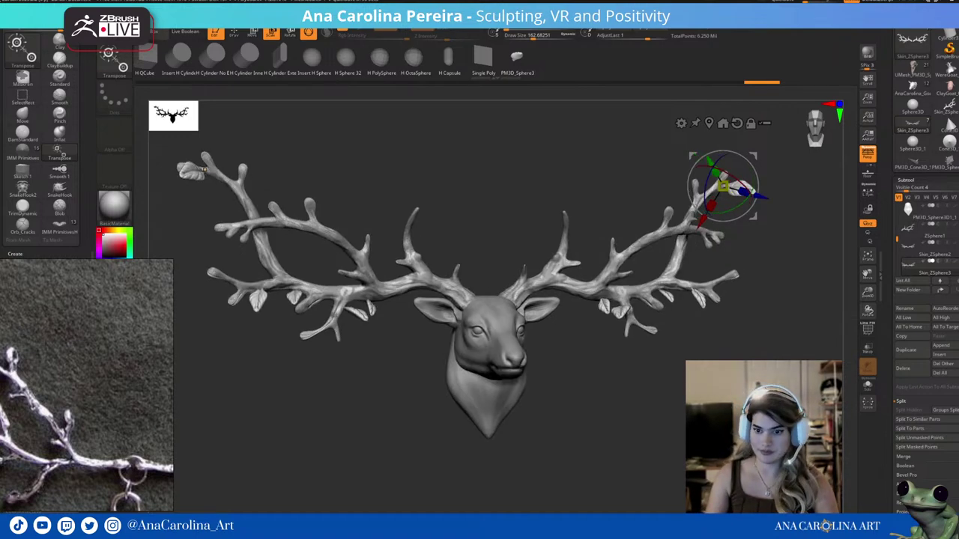
drag(654, 260, 643, 217)
Rotate the leaf on the right antler and reposition its transform handle.
key(q)
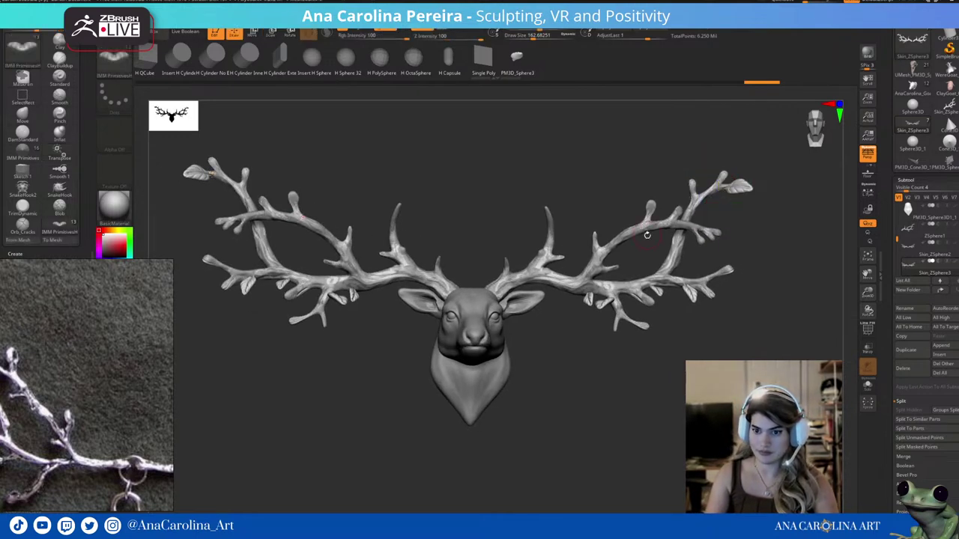
key(w)
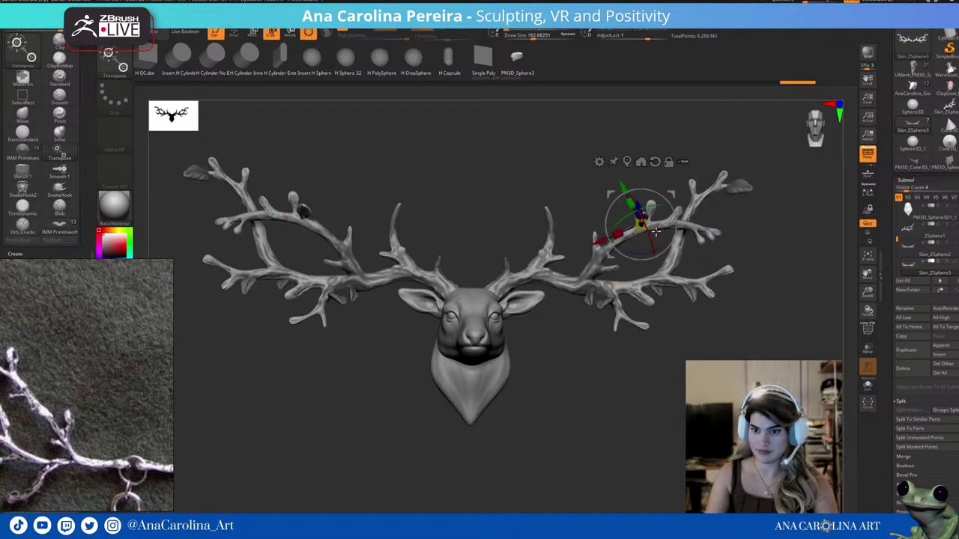
drag(645, 252, 686, 243)
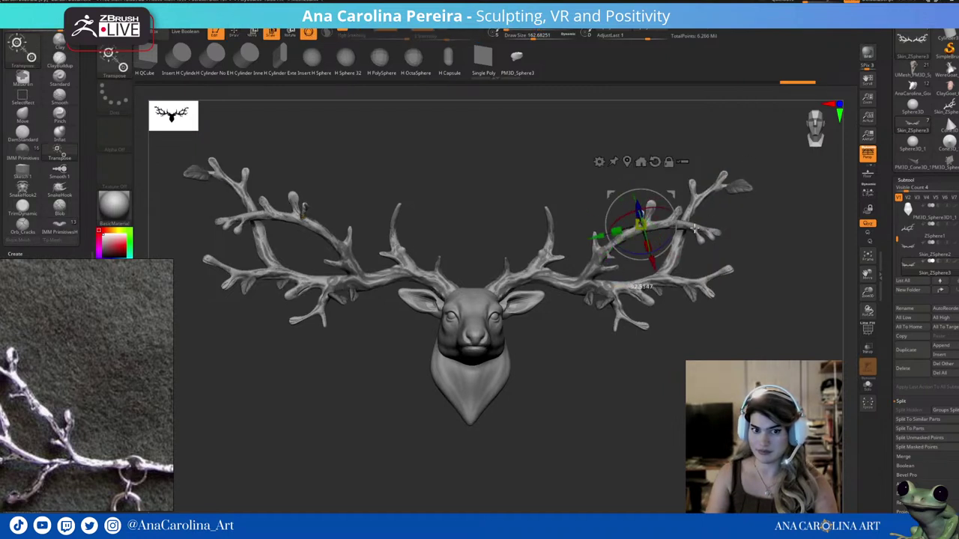
scroll(663, 238, up, 3)
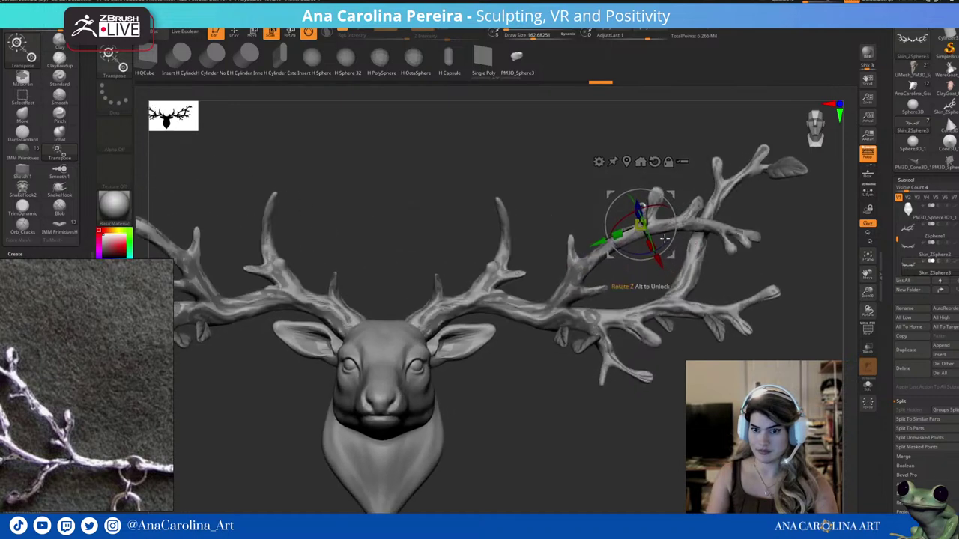
alt+drag(644, 203, 678, 224)
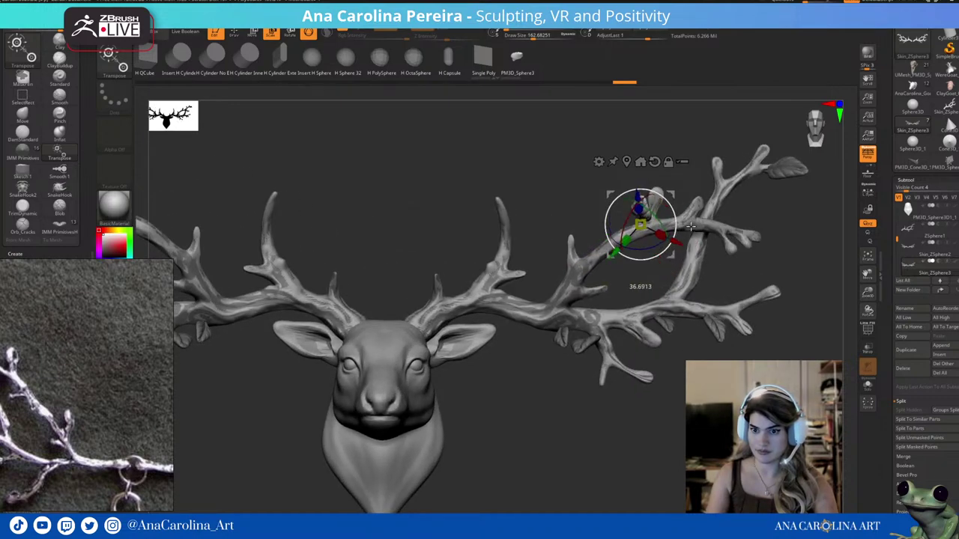
alt+drag(676, 225, 662, 265)
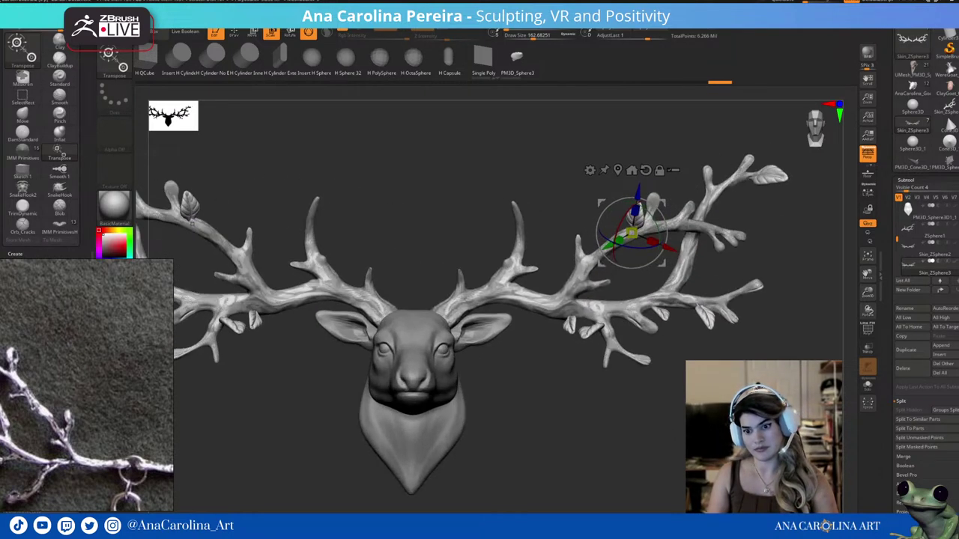
alt+drag(528, 262, 532, 270)
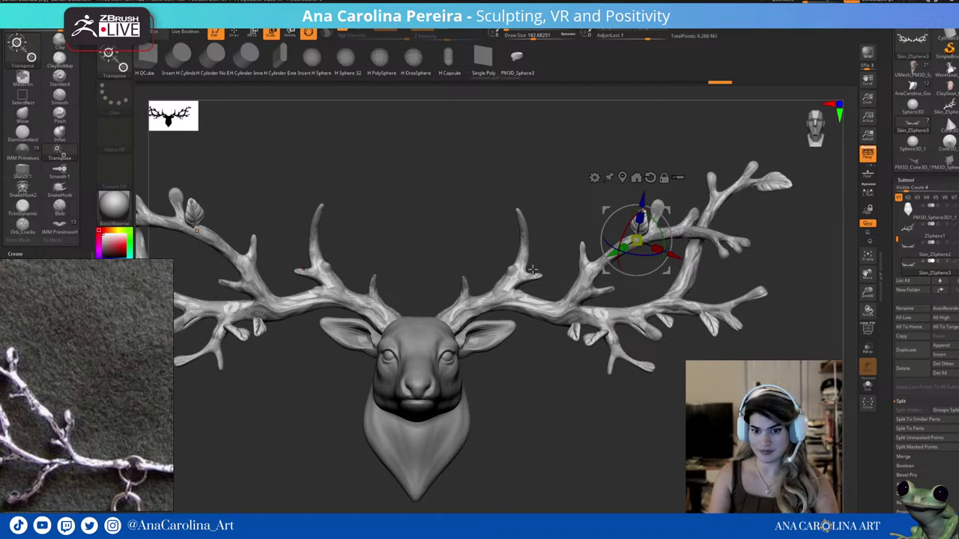
Turn a leaf about 49 degrees along the upper right branch, then zoom into a three-quarter view.
key(q)
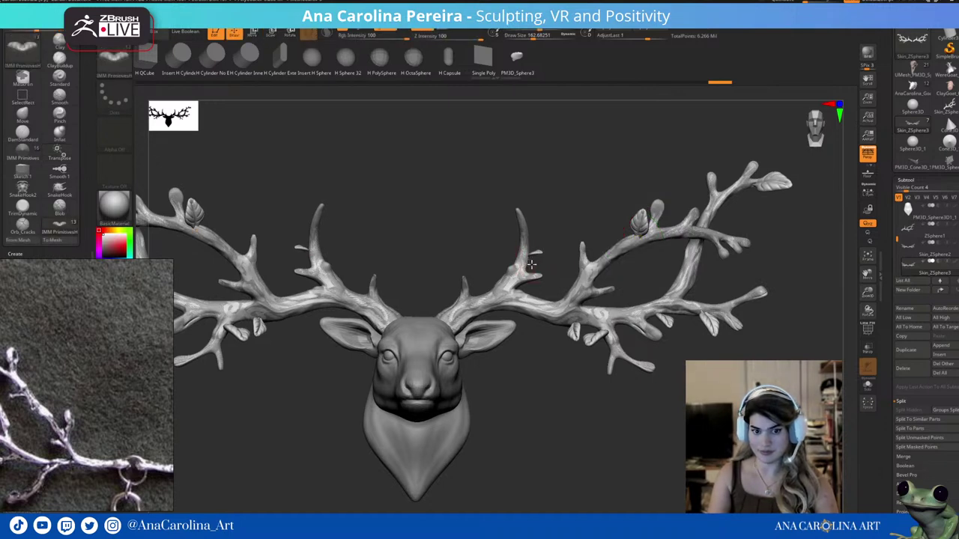
key(w)
drag(512, 276, 532, 297)
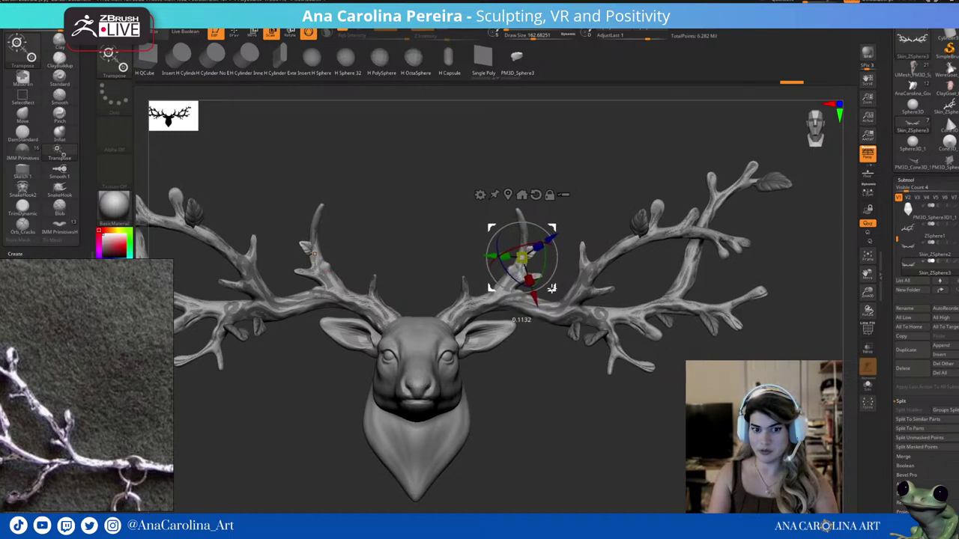
alt+drag(594, 194, 615, 183)
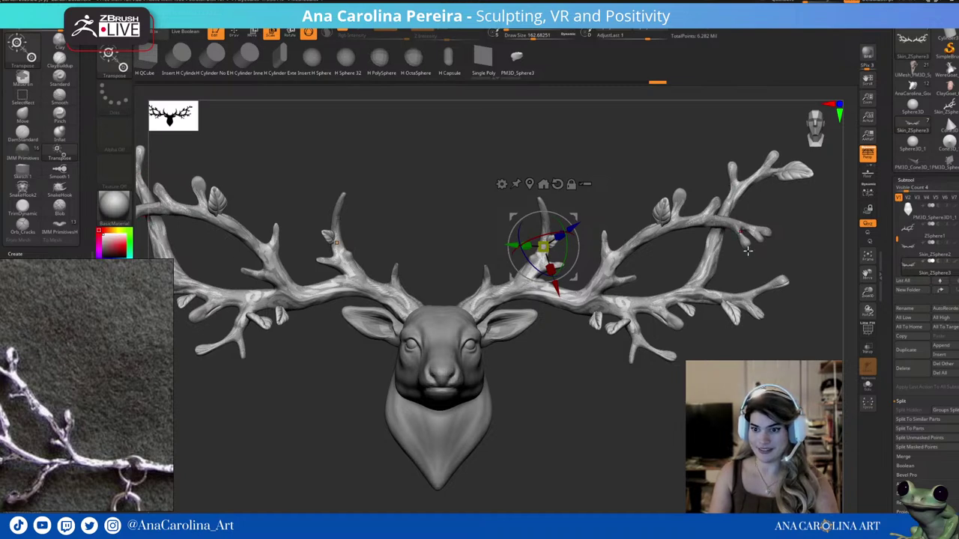
key(q)
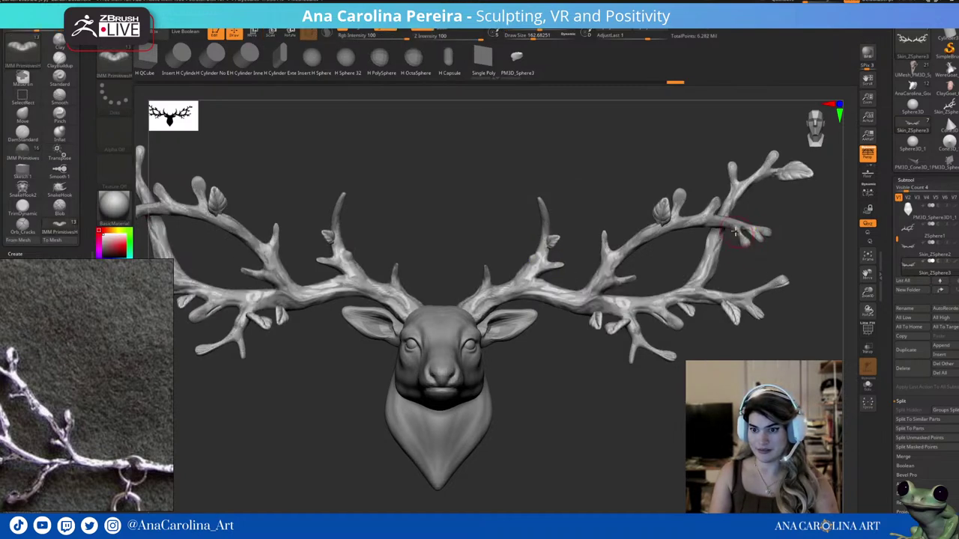
key(w)
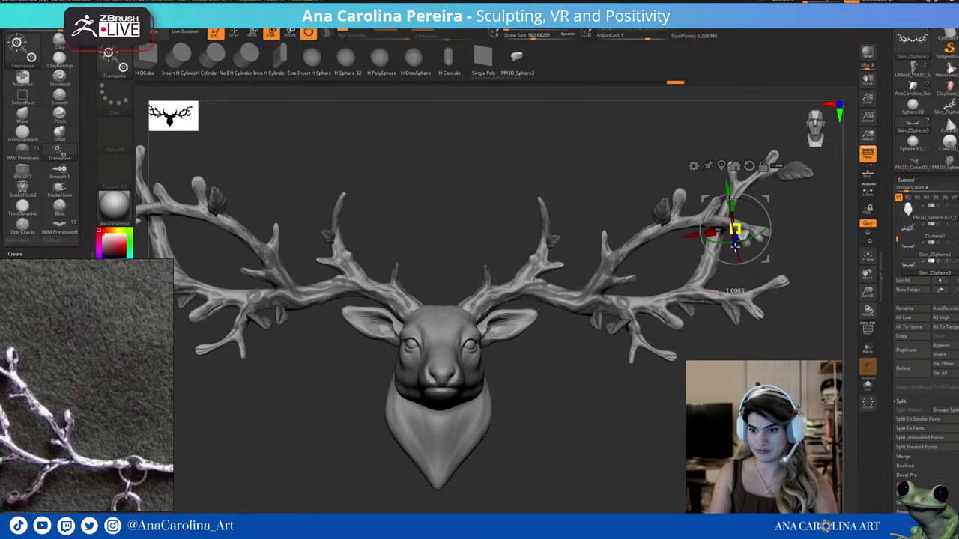
drag(735, 227, 728, 248)
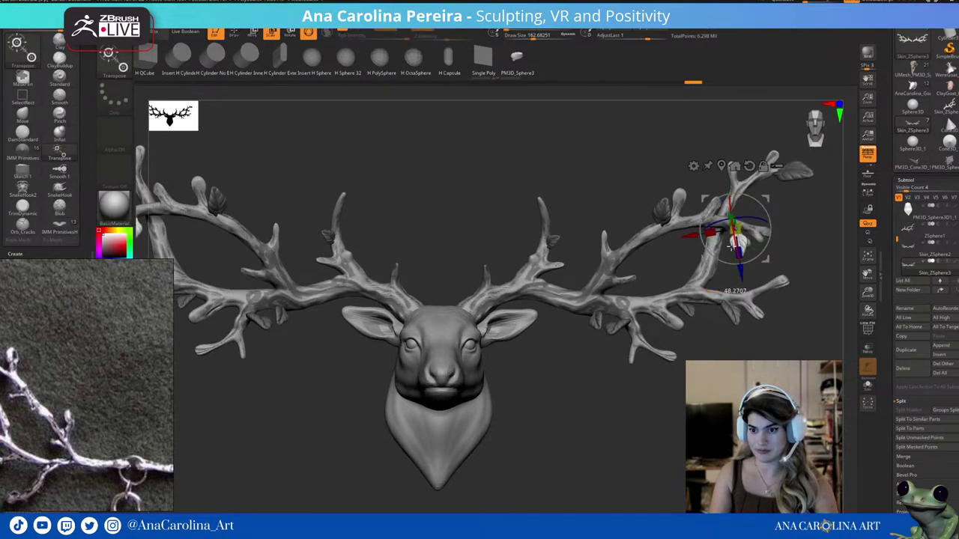
mouse_move(735, 244)
right_down()
mouse_move(764, 256)
mouse_move(744, 260)
right_up()
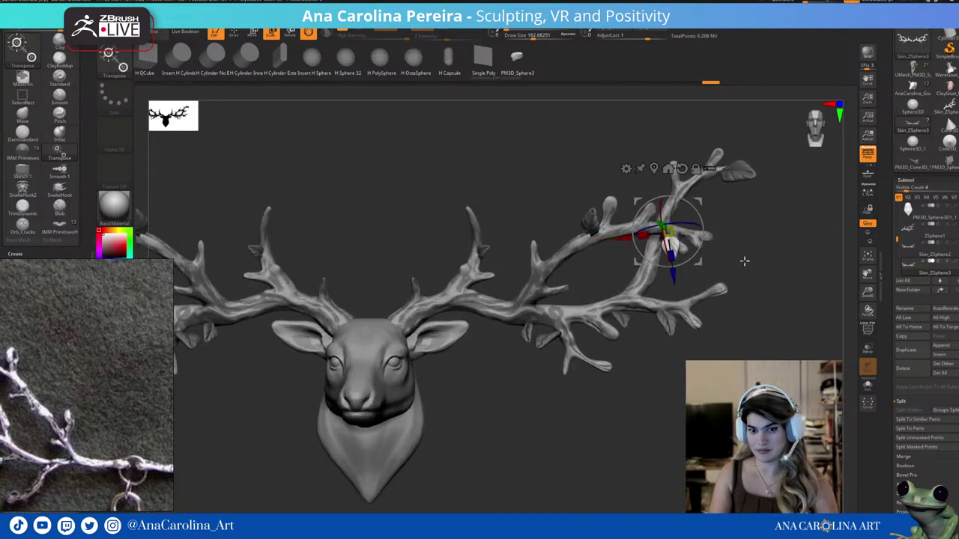
scroll(742, 260, up, 3)
scroll(730, 259, up, 3)
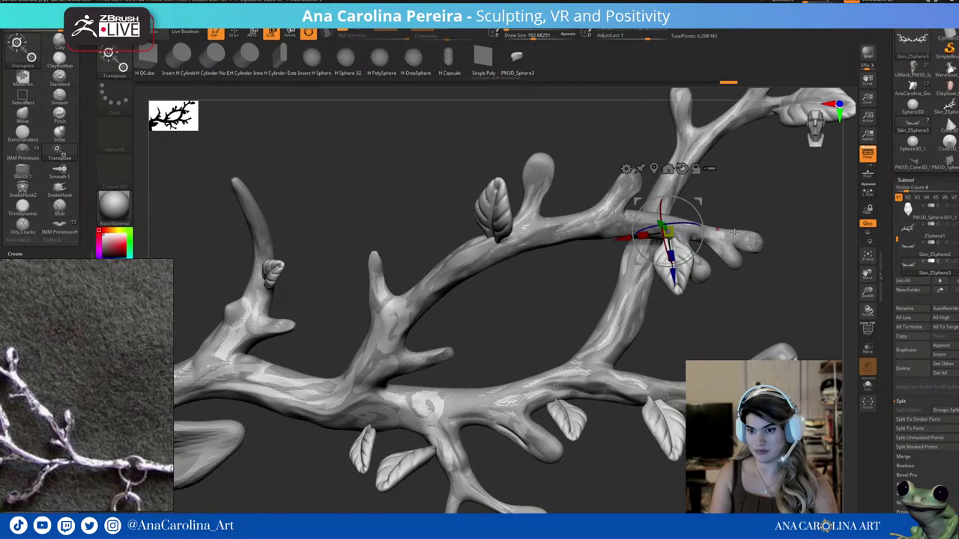
Shift the leaf on the right antler branch left along the branch.
key(q)
alt+click(752, 247)
key(w)
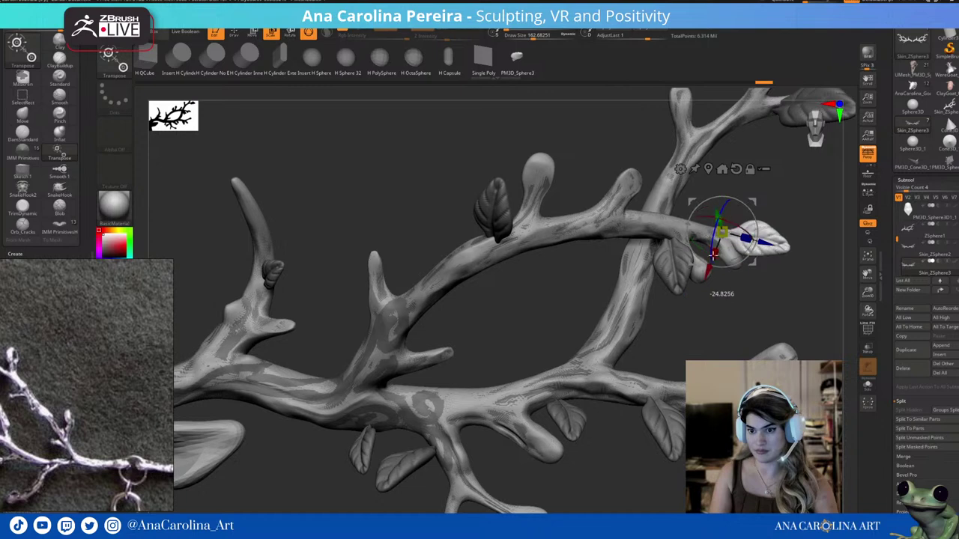
drag(757, 261, 742, 259)
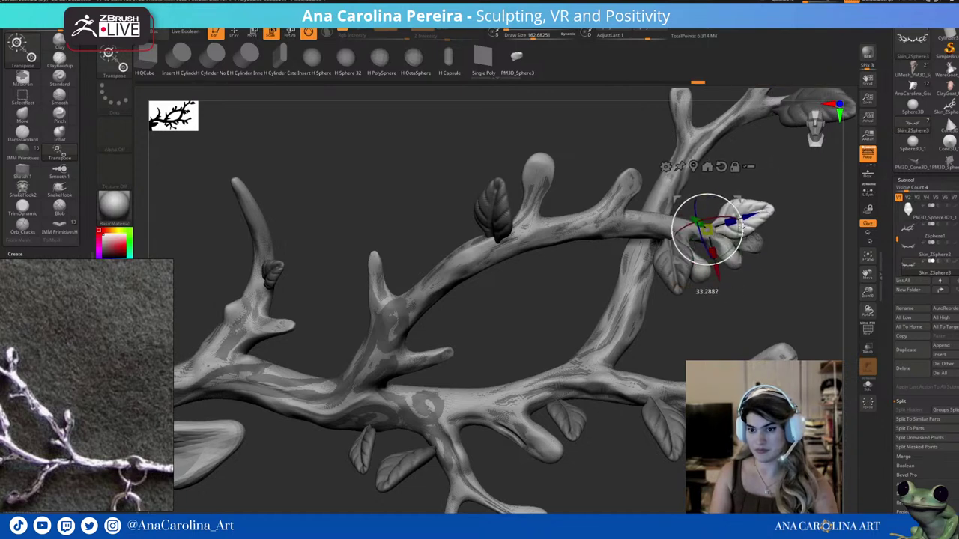
key(f)
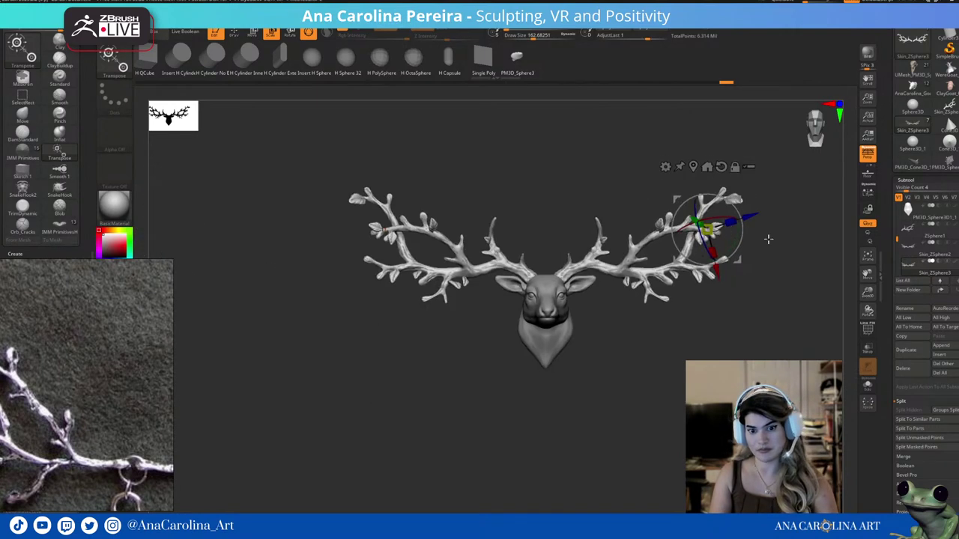
alt+drag(768, 239, 757, 323)
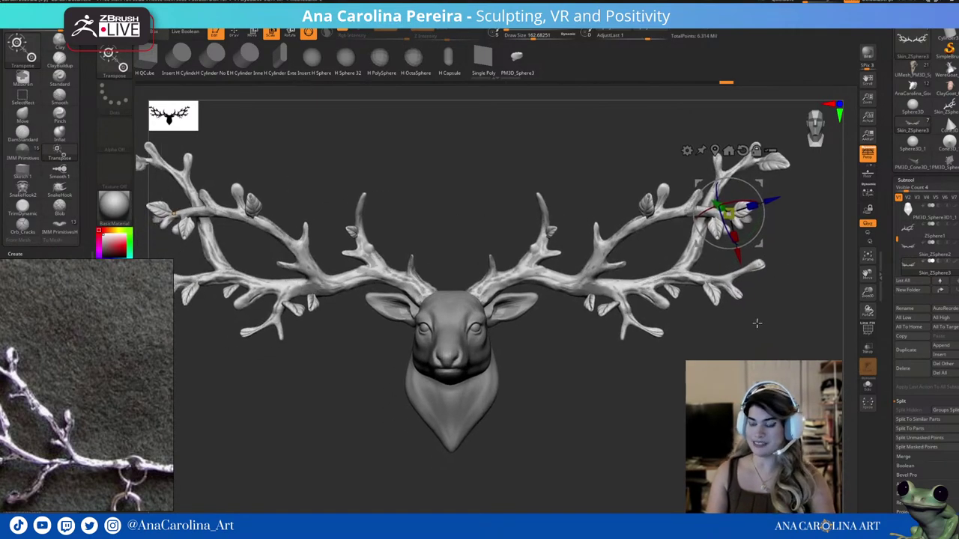
right_drag(625, 333, 612, 332)
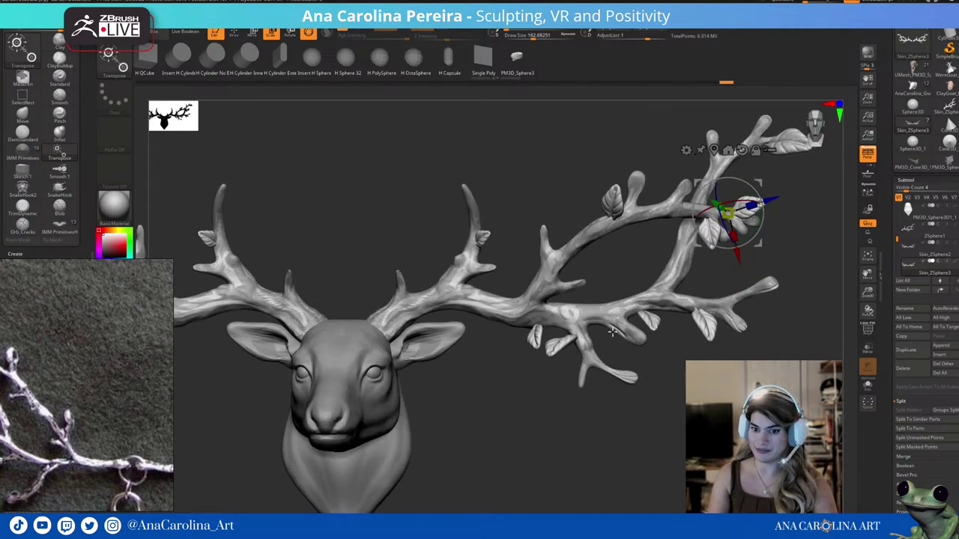
Reposition the lower branch leaf and rotate the upper branch leaf into place.
key(q)
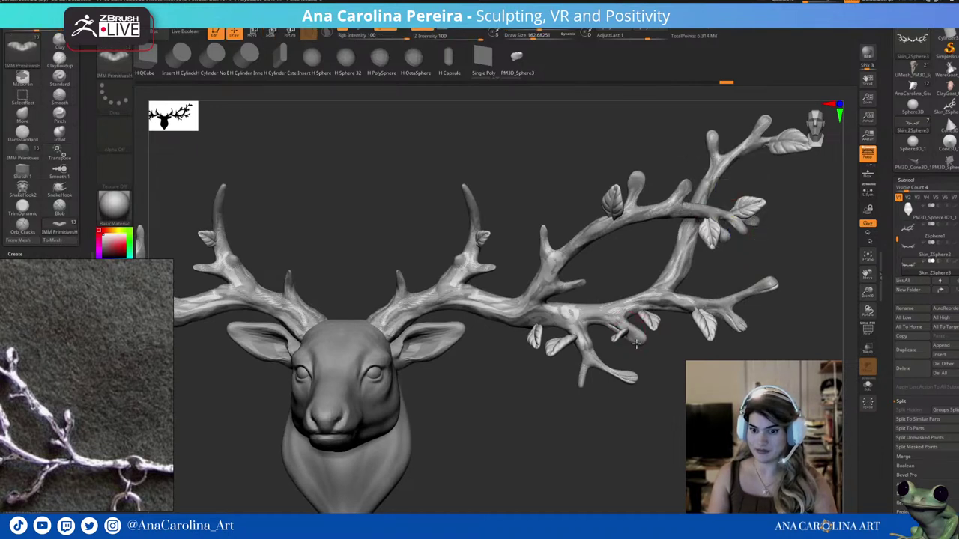
key(w)
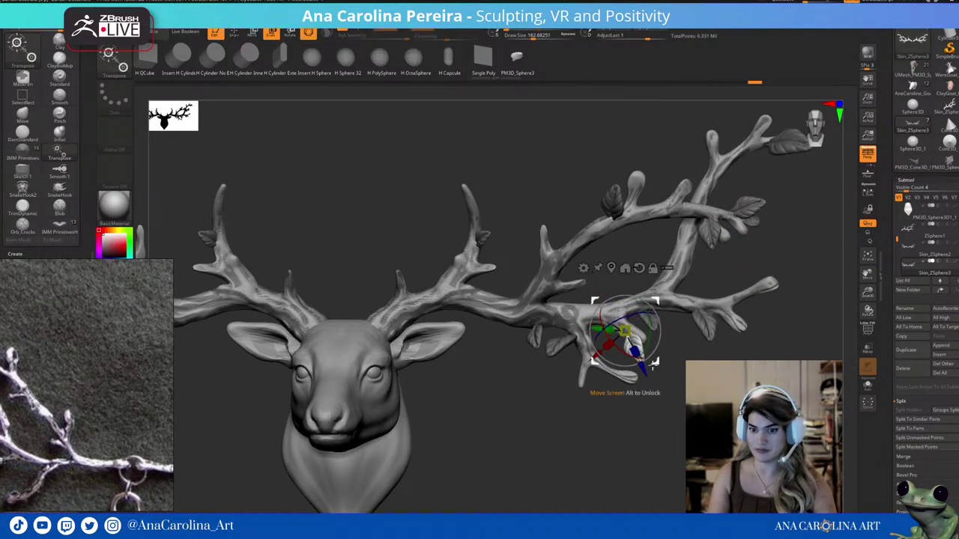
mouse_move(651, 364)
alt+mouse_down()
mouse_move(643, 354)
mouse_move(651, 351)
alt+mouse_up()
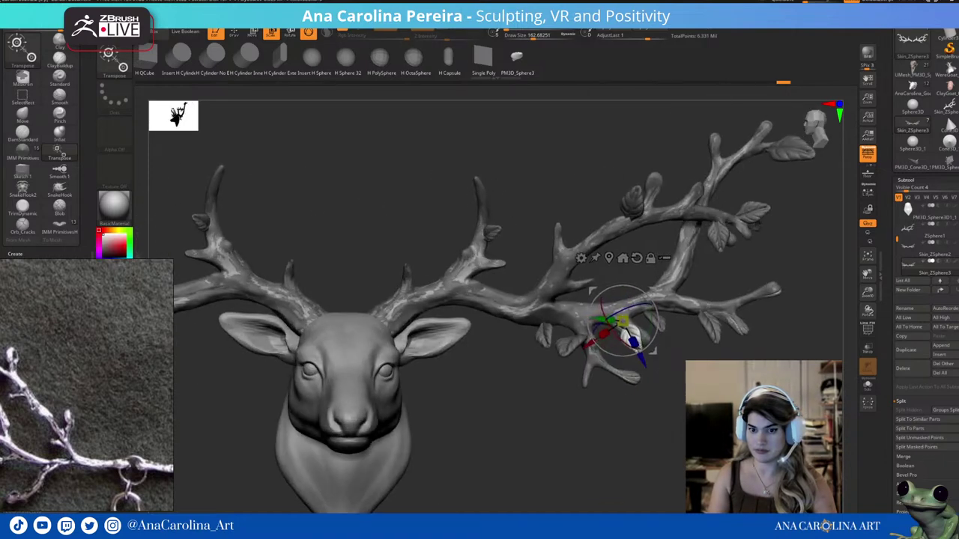
mouse_move(659, 397)
mouse_down()
mouse_move(672, 423)
mouse_move(627, 213)
mouse_up()
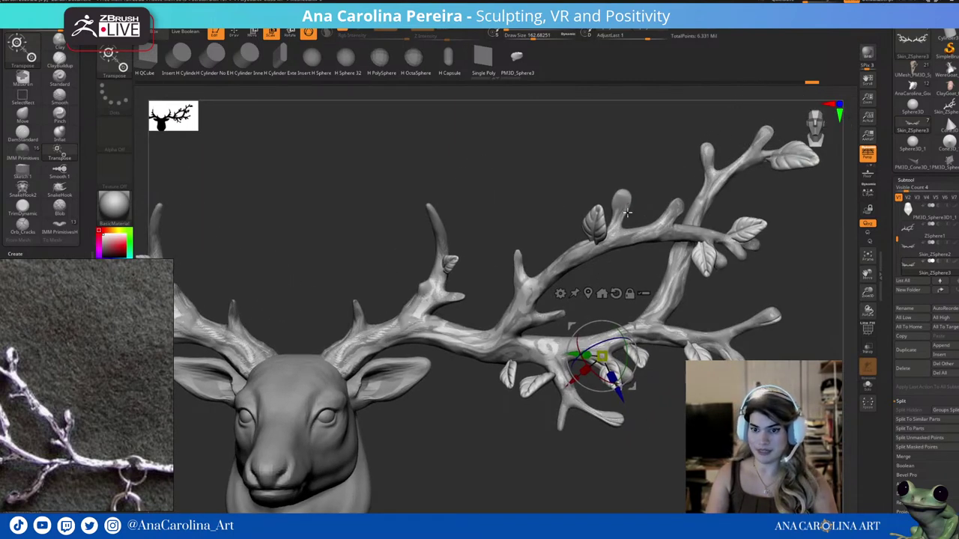
key(q)
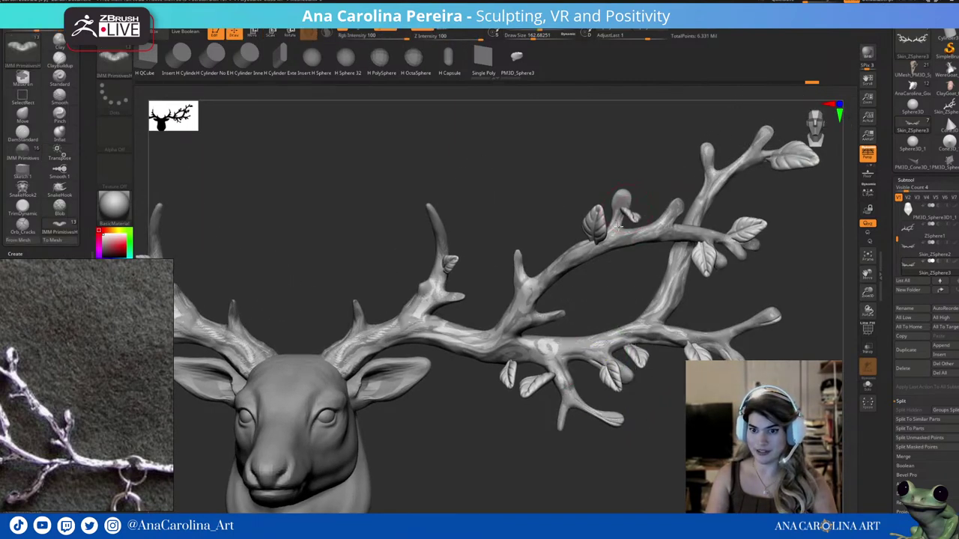
key(w)
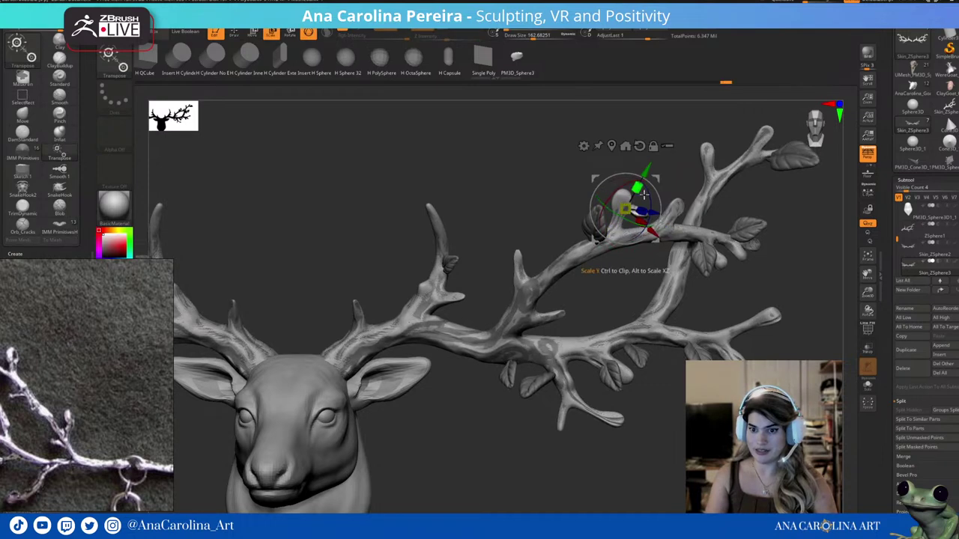
drag(643, 195, 598, 218)
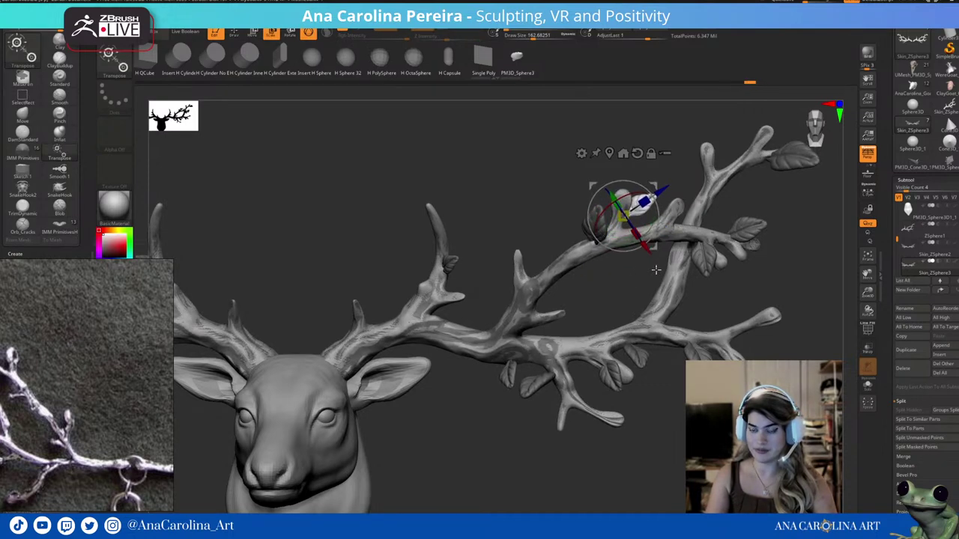
drag(651, 229, 657, 236)
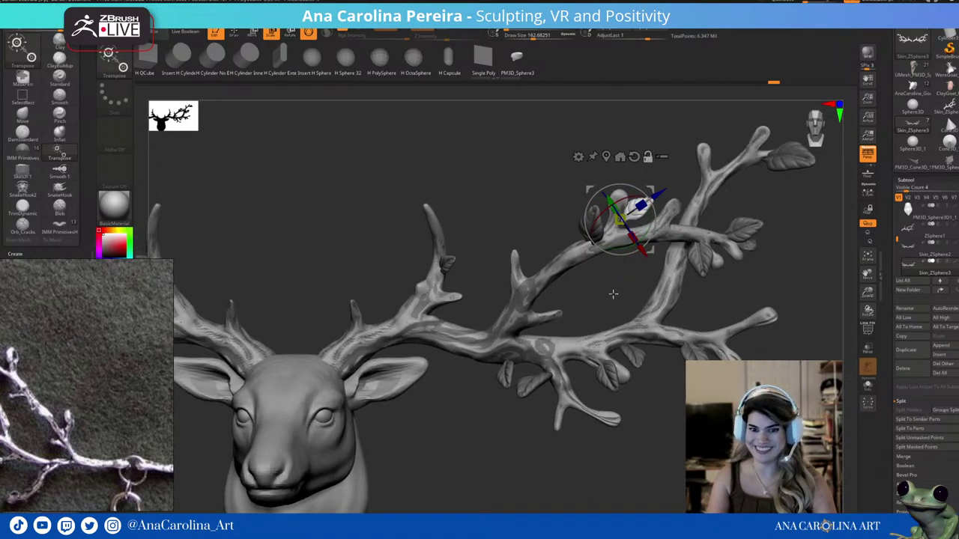
mouse_move(614, 293)
shift+mouse_down()
mouse_move(589, 332)
mouse_move(636, 328)
mouse_move(649, 362)
mouse_move(611, 327)
shift+mouse_up()
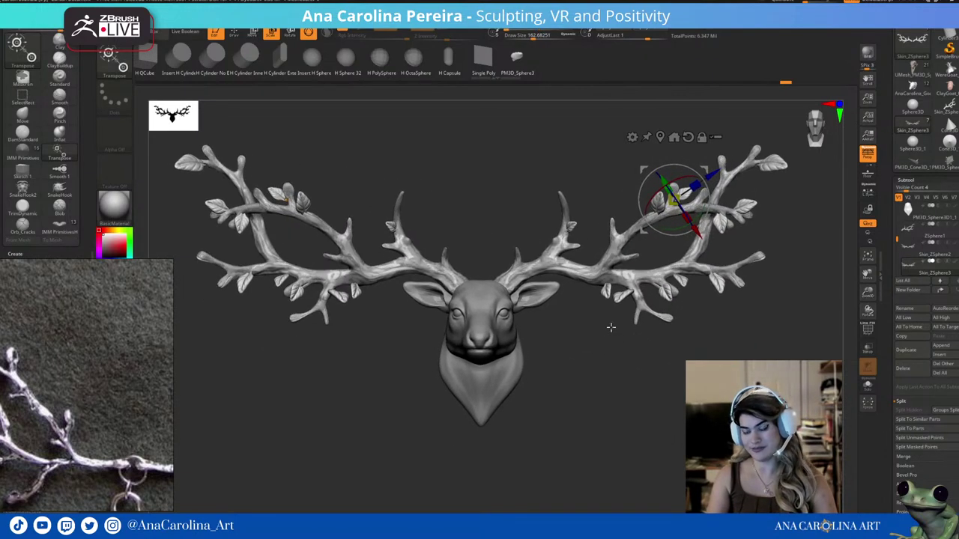
Rotate the right antler's end branch into place, then undo the last three changes.
click(737, 271)
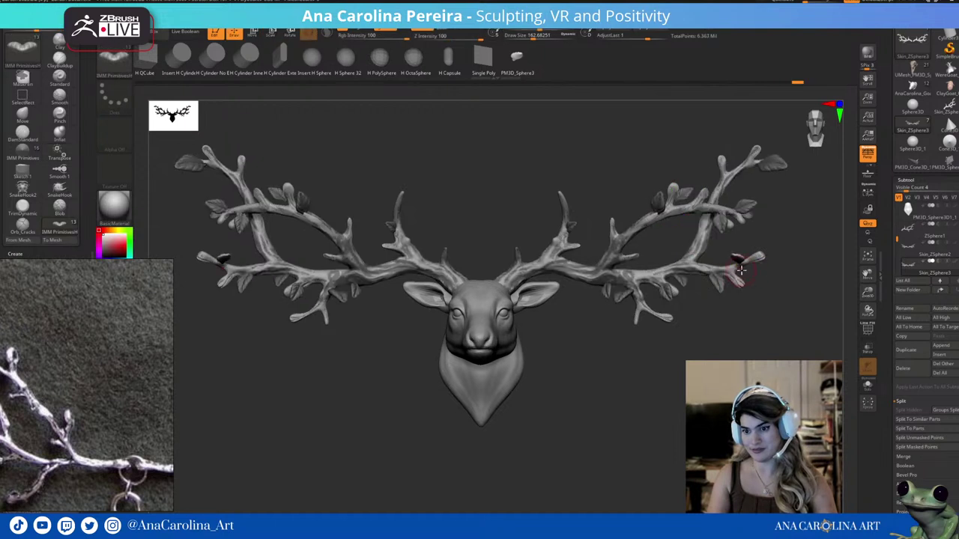
drag(739, 262, 734, 336)
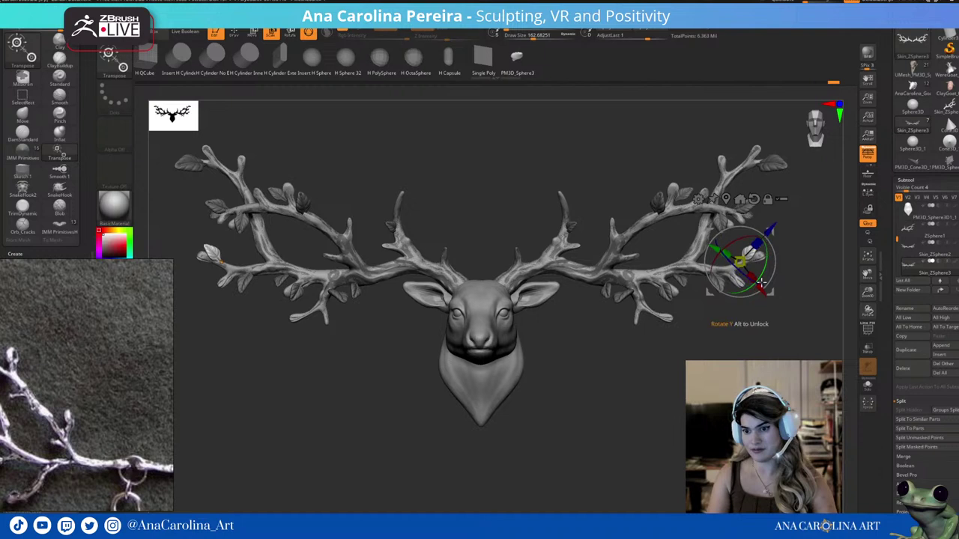
drag(734, 337, 737, 263)
ctrl+click(729, 344)
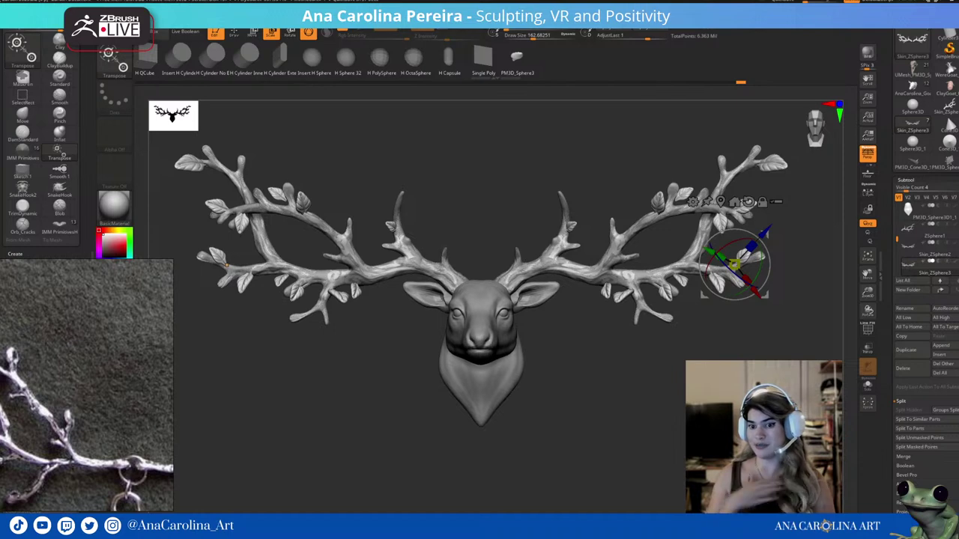
key(ctrl+z)
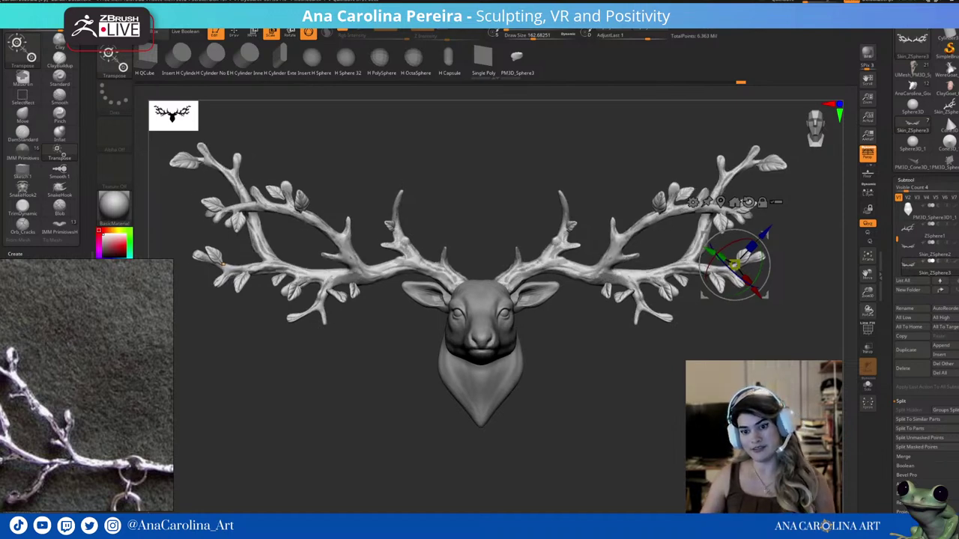
key(ctrl+z)
key(ctrl+z)
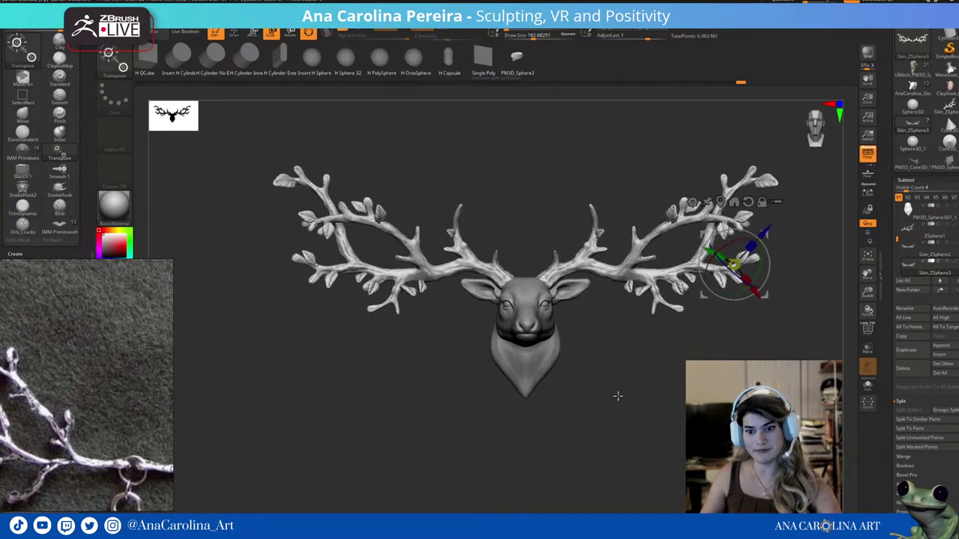
key(ctrl+z)
Rotate the leafy antlers back about 23 degrees on the head and orbit to check them.
alt+click(592, 279)
drag(613, 289, 621, 278)
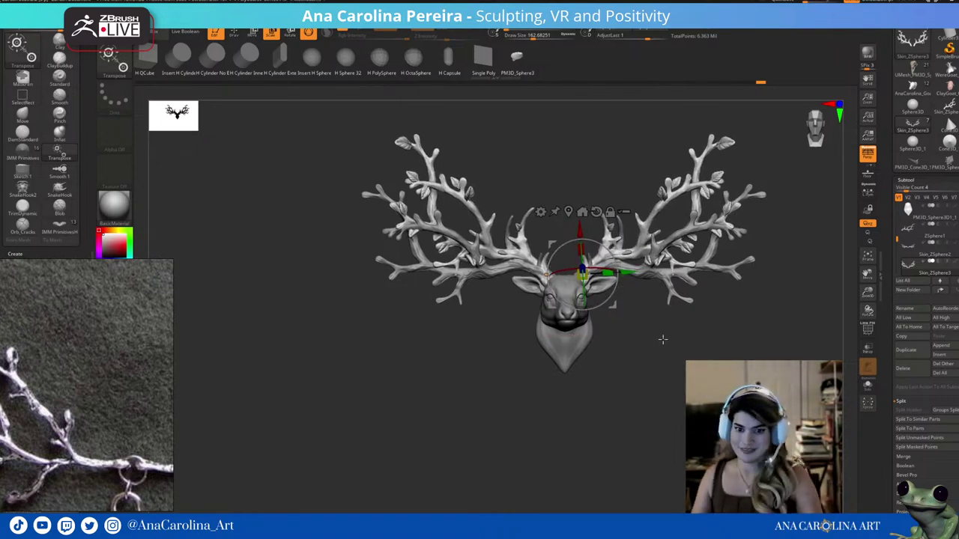
mouse_move(660, 337)
mouse_down()
mouse_move(642, 338)
mouse_move(679, 330)
mouse_up()
scroll(678, 334, up, 2)
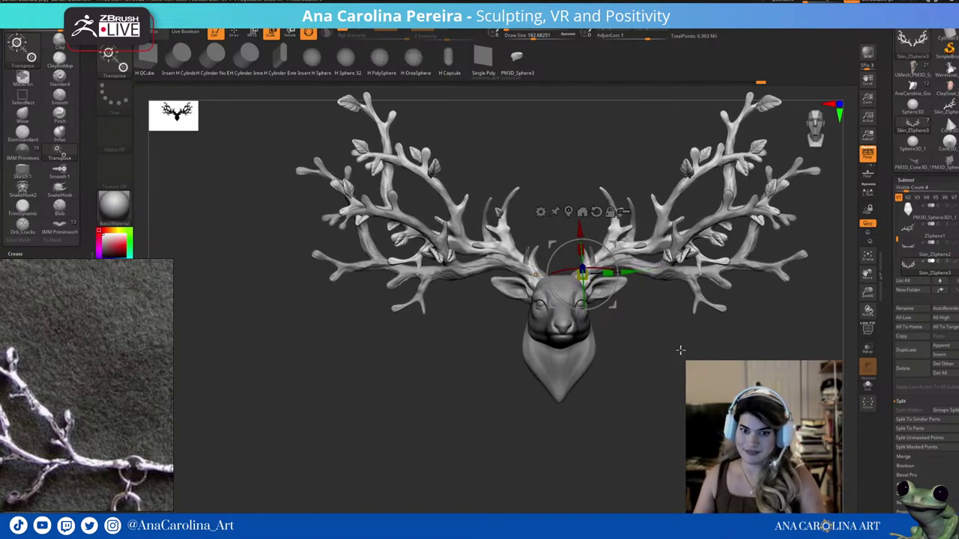
scroll(650, 338, up, 1)
scroll(657, 343, up, 1)
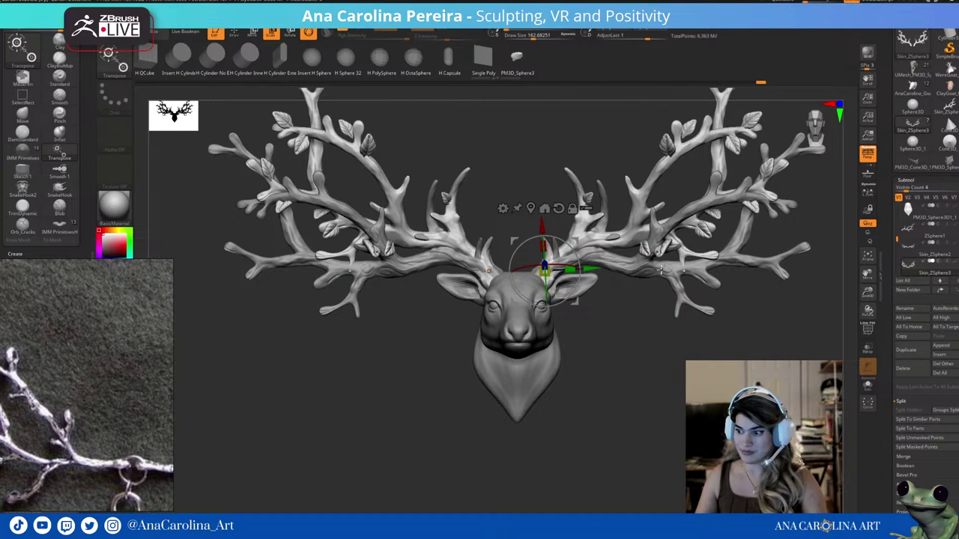
Show all hidden antler leaves again and scale the antlers up to about 1.12.
ctrl+shift+click(604, 264)
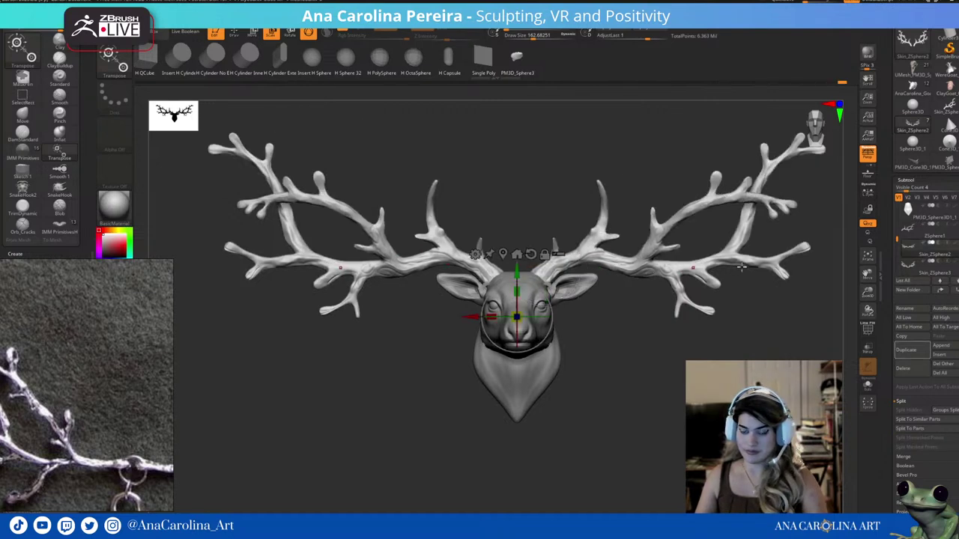
ctrl+shift+click(634, 259)
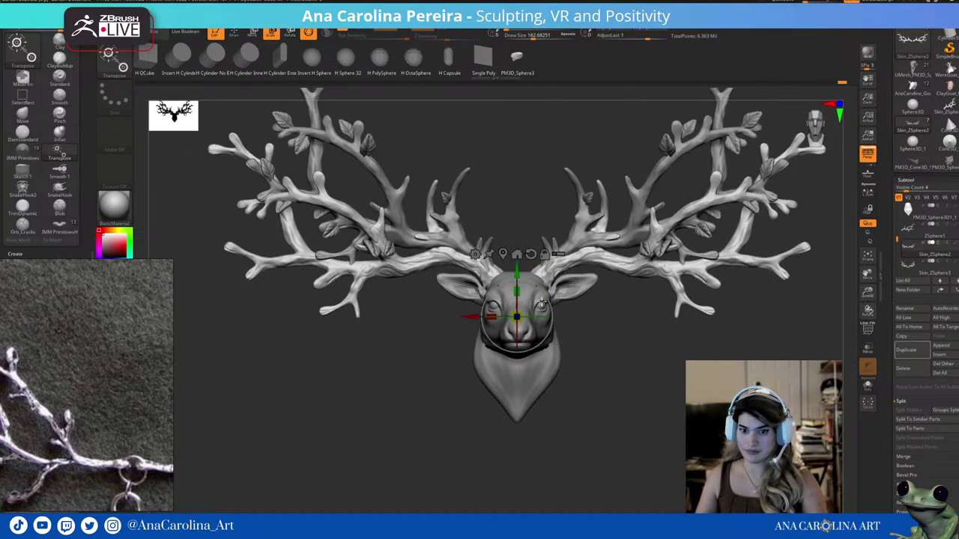
mouse_move(517, 317)
mouse_down()
mouse_move(492, 307)
mouse_move(551, 338)
mouse_up()
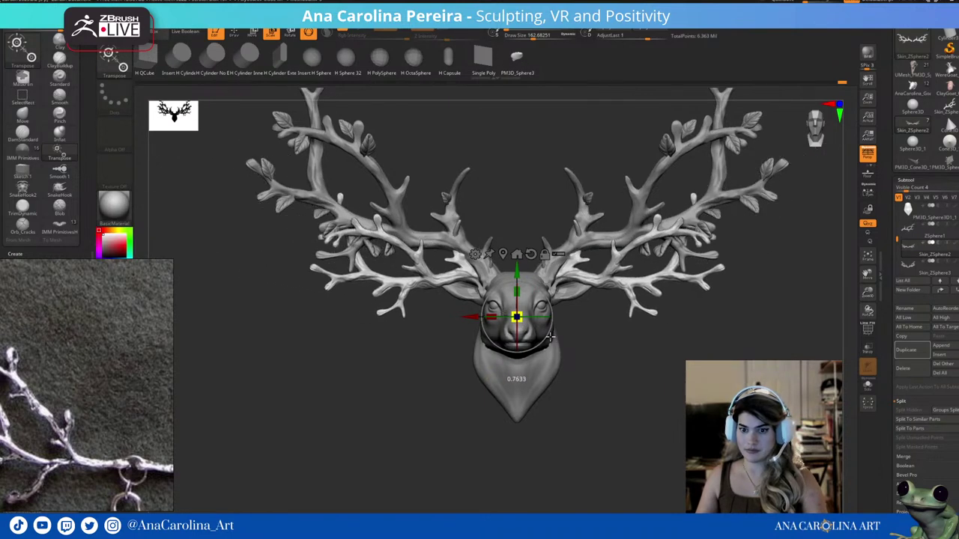
ctrl+right_drag(664, 374, 642, 354)
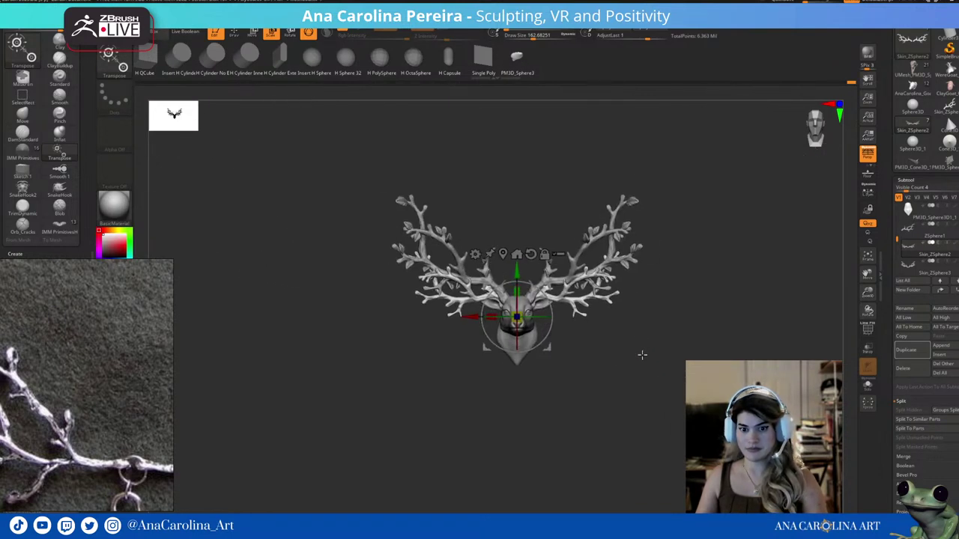
mouse_move(642, 354)
mouse_down()
mouse_move(577, 349)
mouse_move(627, 368)
mouse_move(634, 357)
mouse_up()
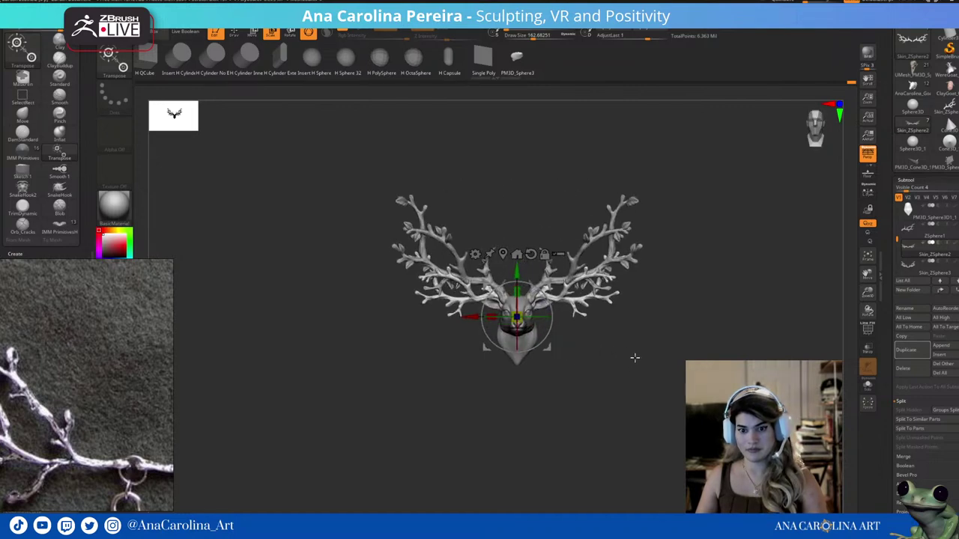
ctrl+right_drag(634, 358, 642, 379)
mouse_move(642, 379)
mouse_down()
mouse_move(649, 402)
mouse_move(666, 391)
mouse_move(605, 347)
mouse_move(574, 348)
mouse_up()
mouse_move(616, 353)
ctrl+right_down()
mouse_move(643, 390)
mouse_move(638, 360)
mouse_move(644, 390)
ctrl+right_up()
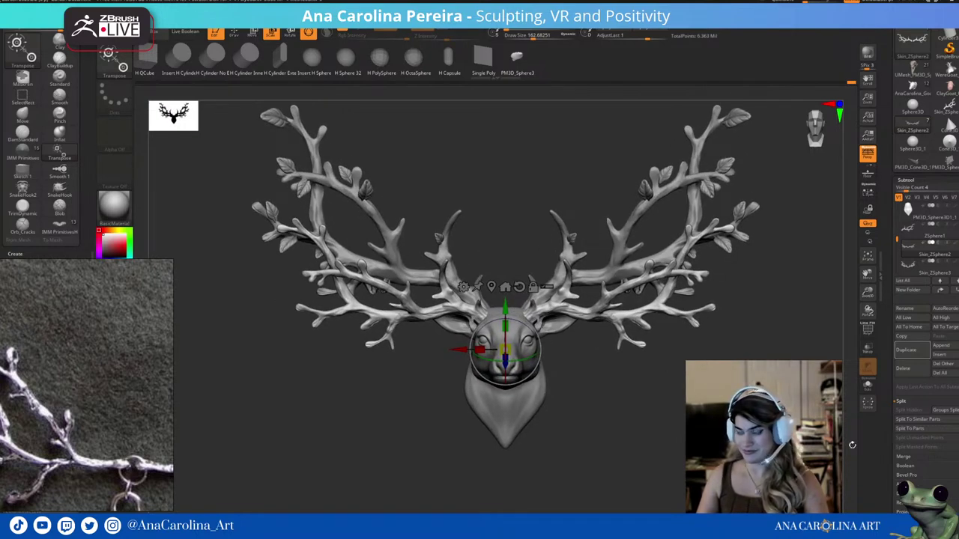
drag(851, 445, 849, 442)
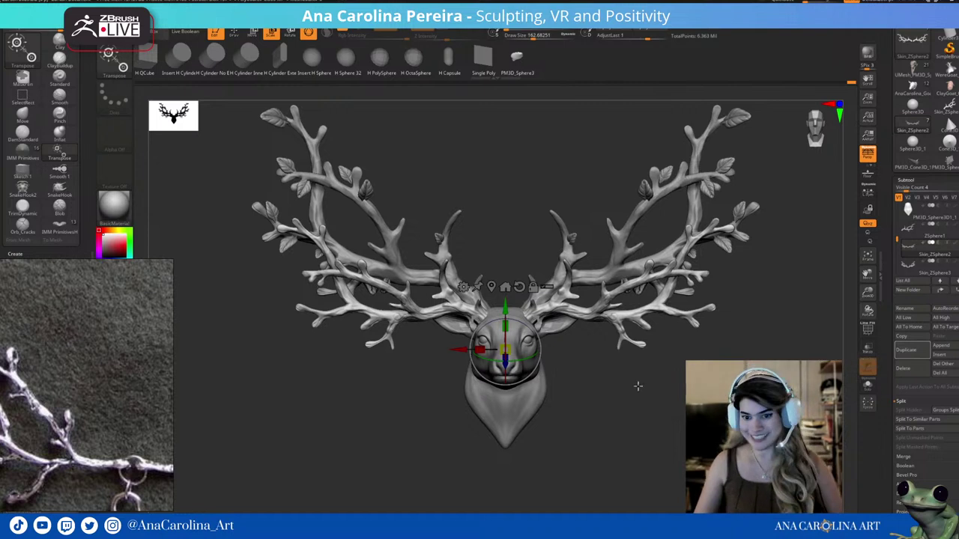
drag(638, 385, 638, 400)
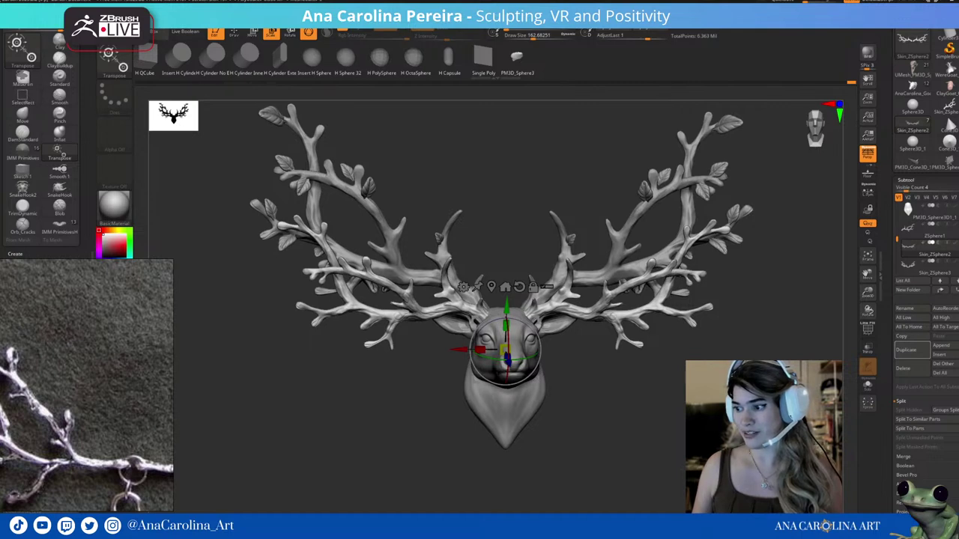
Undo the last stroke, then push both antlers into a new shape symmetrically with the Move brush.
key(ctrl+z)
key(b)
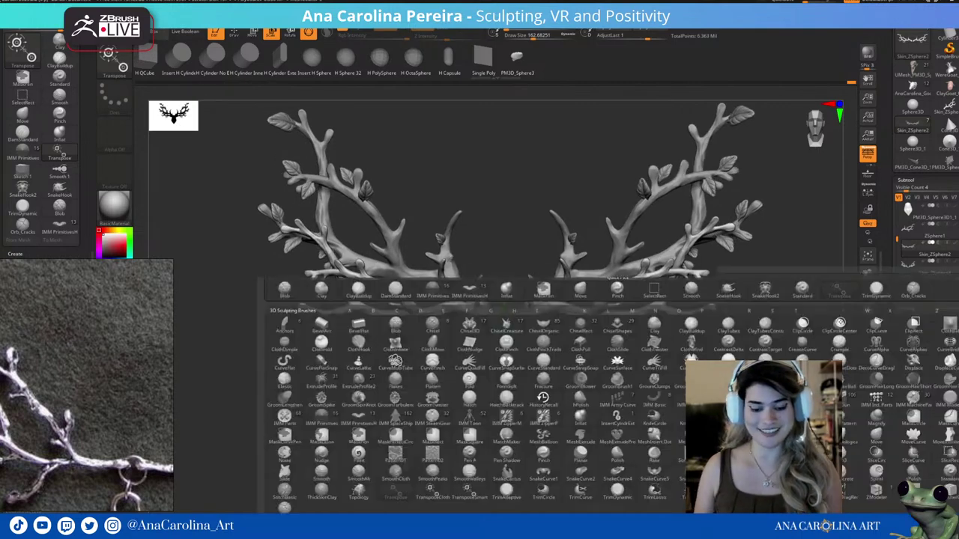
key(m)
key(v)
key(space)
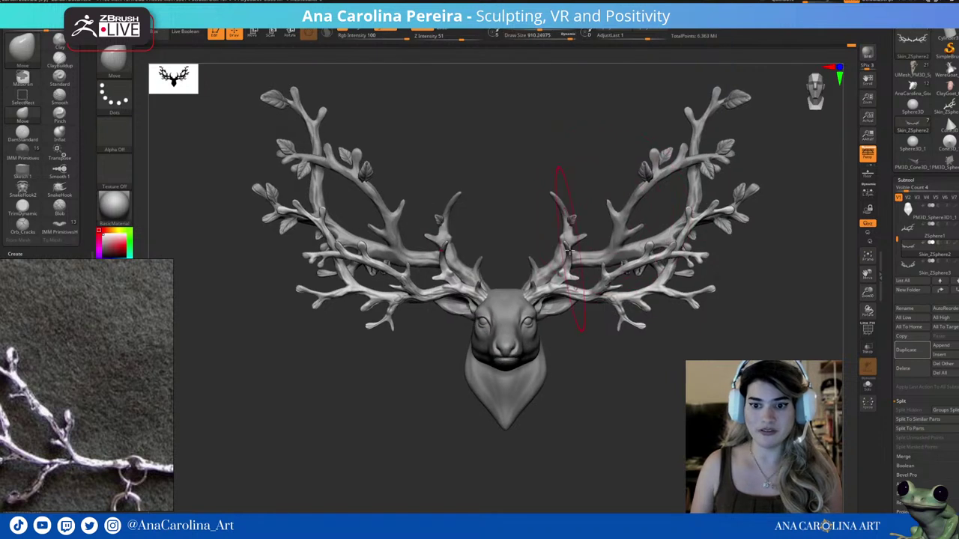
drag(604, 203, 564, 296)
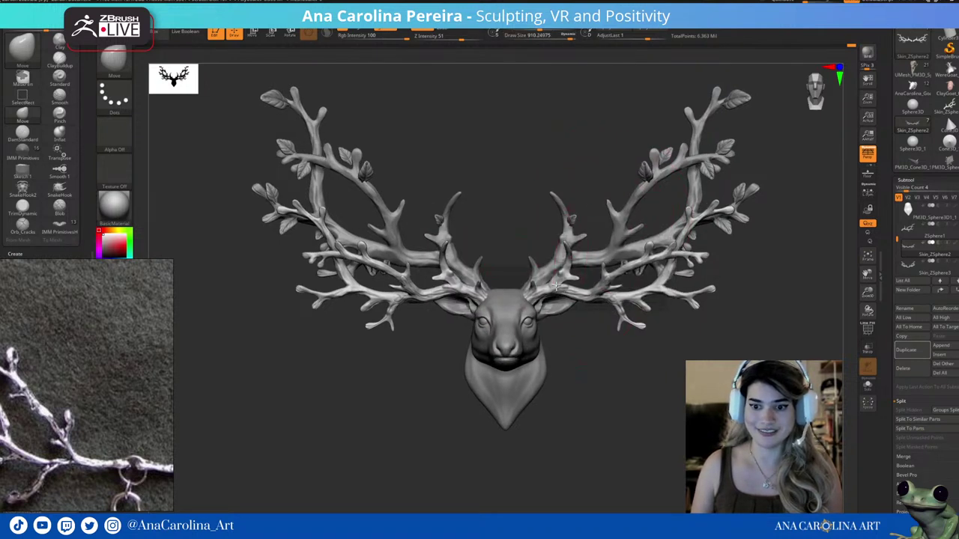
Add a new sculpt layer in Tool > Layers and reshape the inner antler branches on both sides.
drag(887, 457, 886, 444)
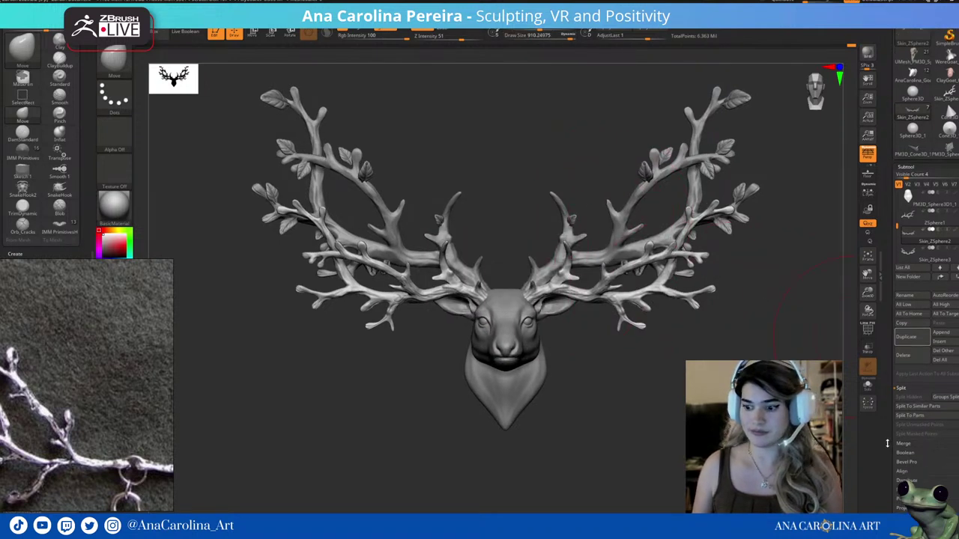
scroll(887, 444, down, 3)
click(905, 495)
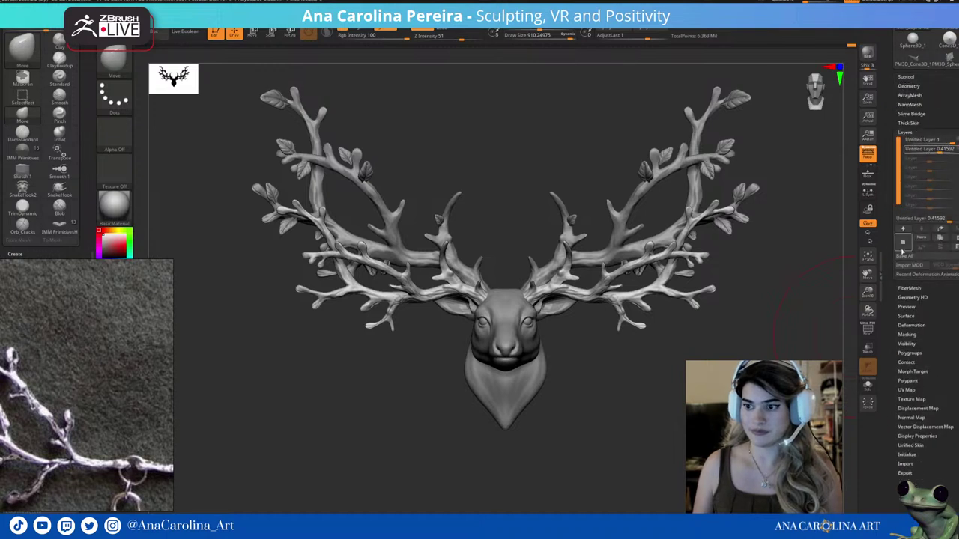
click(903, 242)
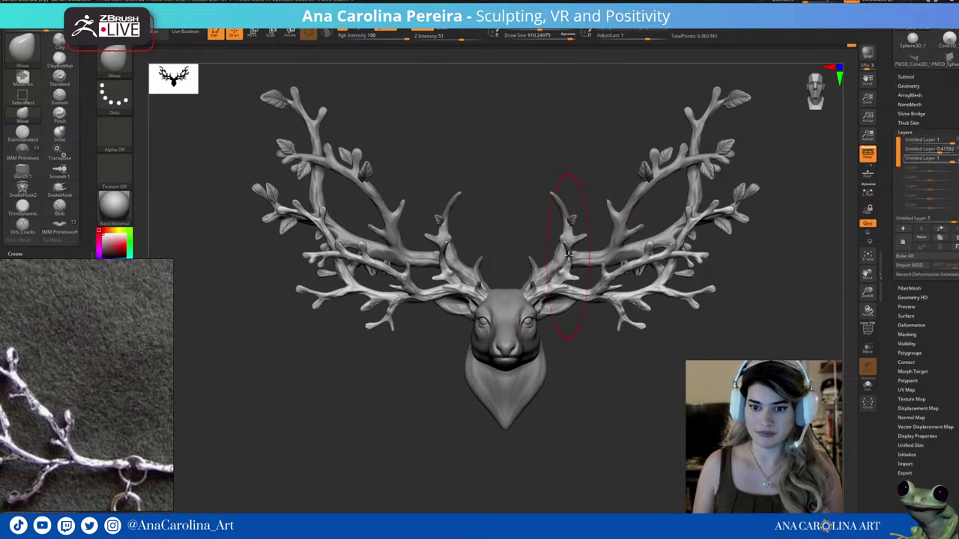
drag(568, 254, 572, 256)
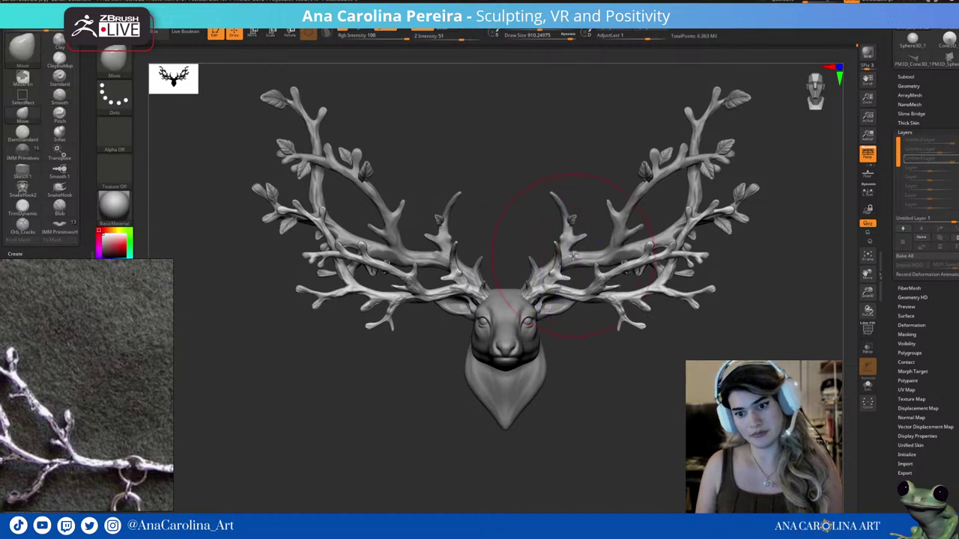
Mask off the central antler branch and bake the sculpt layer into the mesh.
ctrl+drag(570, 184, 563, 268)
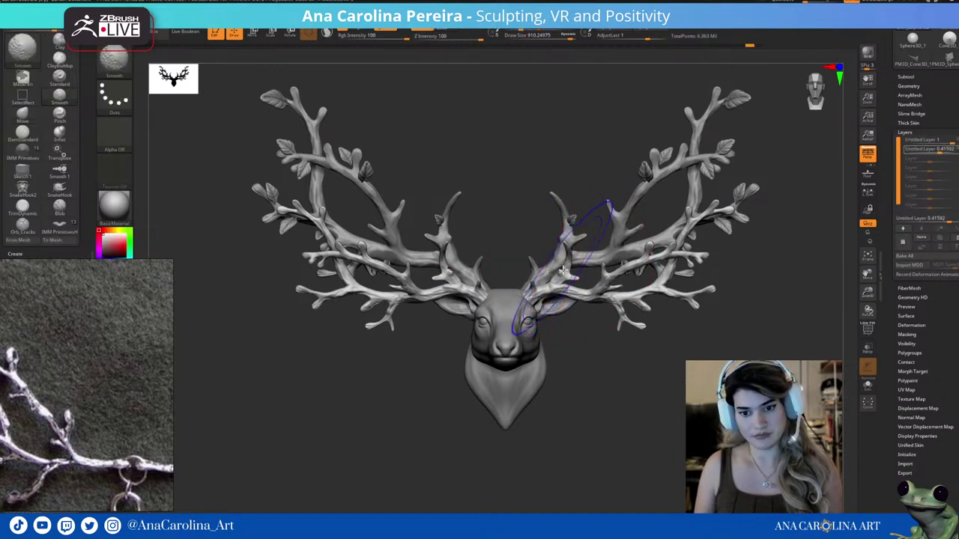
key(b)
key(m)
key(v)
click(602, 294)
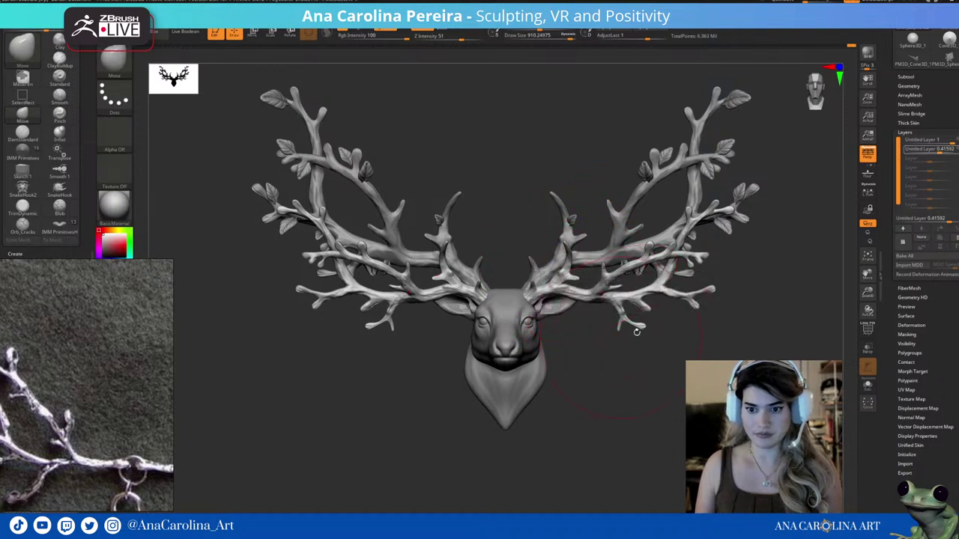
click(904, 254)
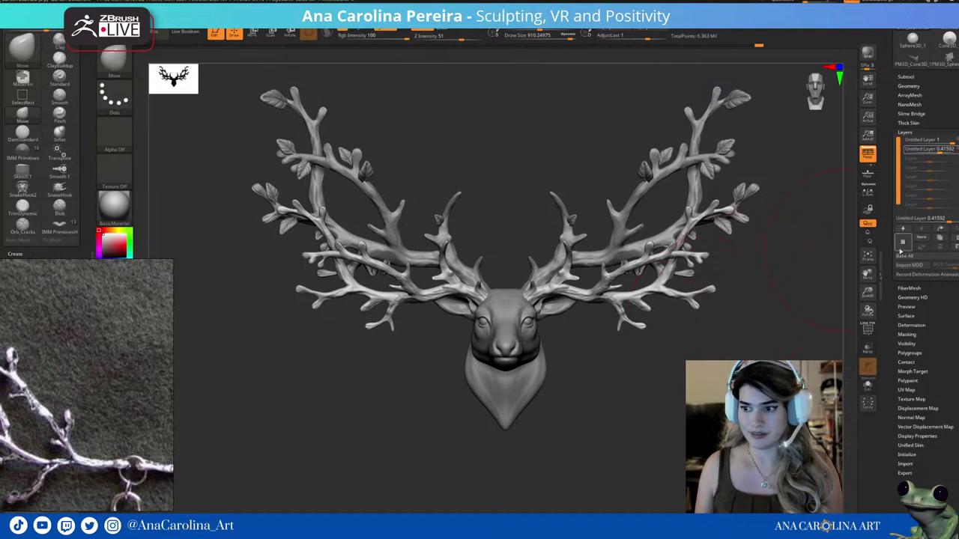
click(902, 256)
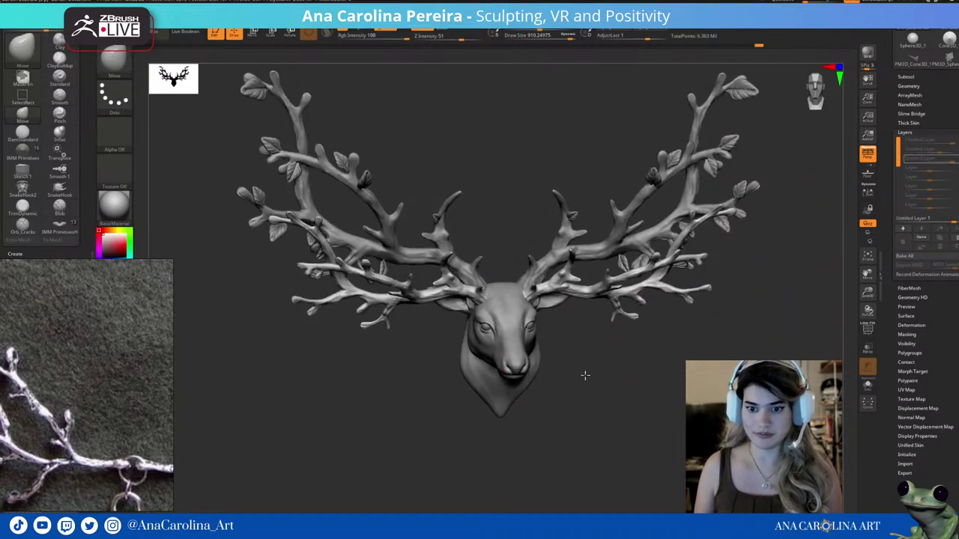
View the antlers from above and shrink the brush size to about 476.
drag(575, 341, 530, 284)
key(space)
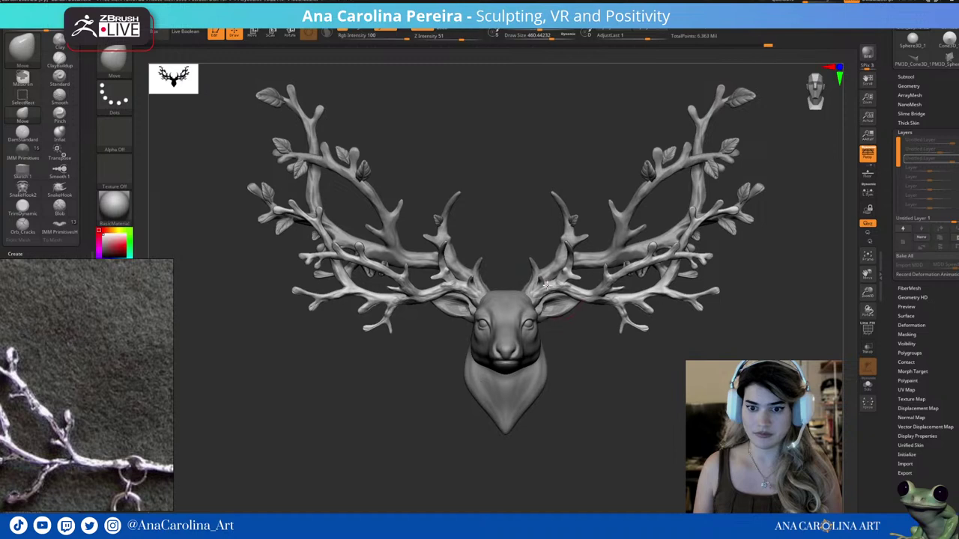
key(s)
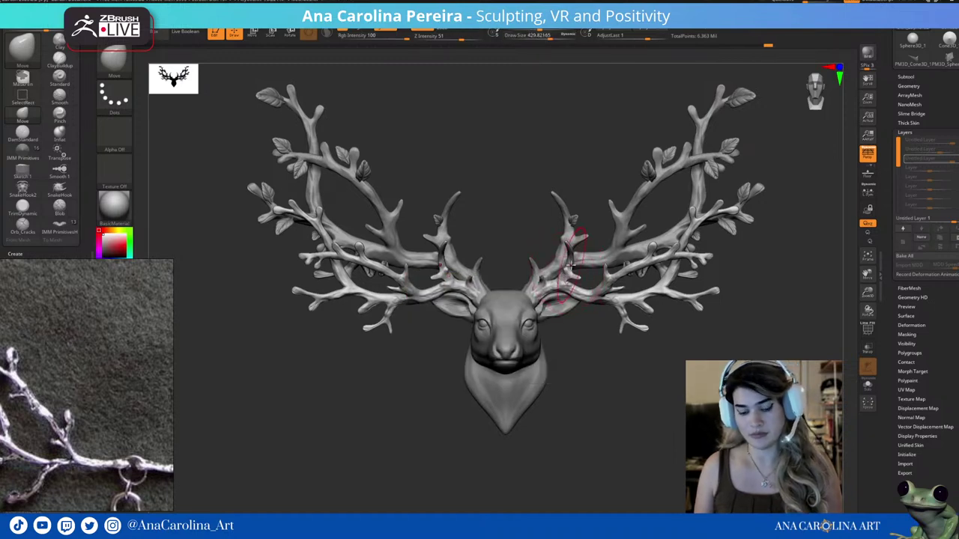
key(b)
key(s)
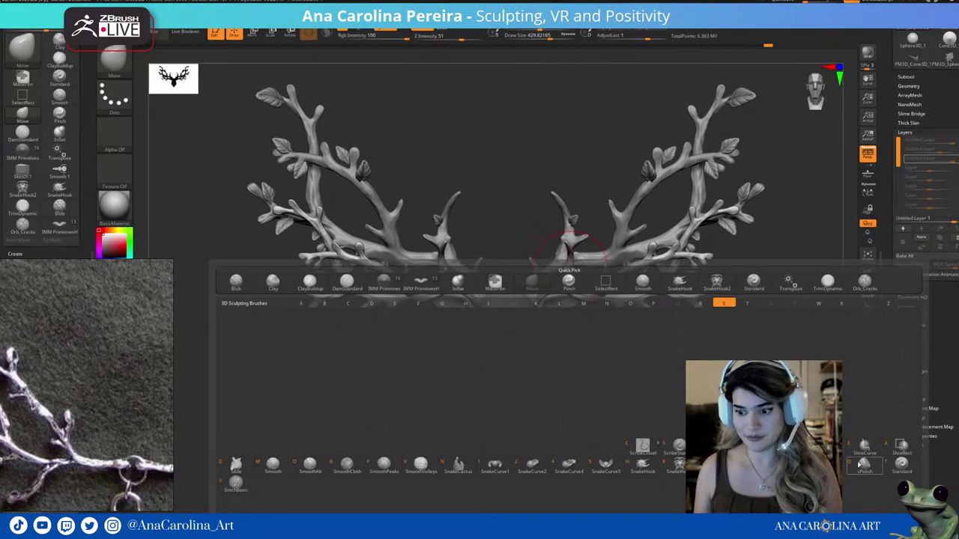
Twist the lower antler branches on both sides with the Spiral brush at size 1000.
click(642, 446)
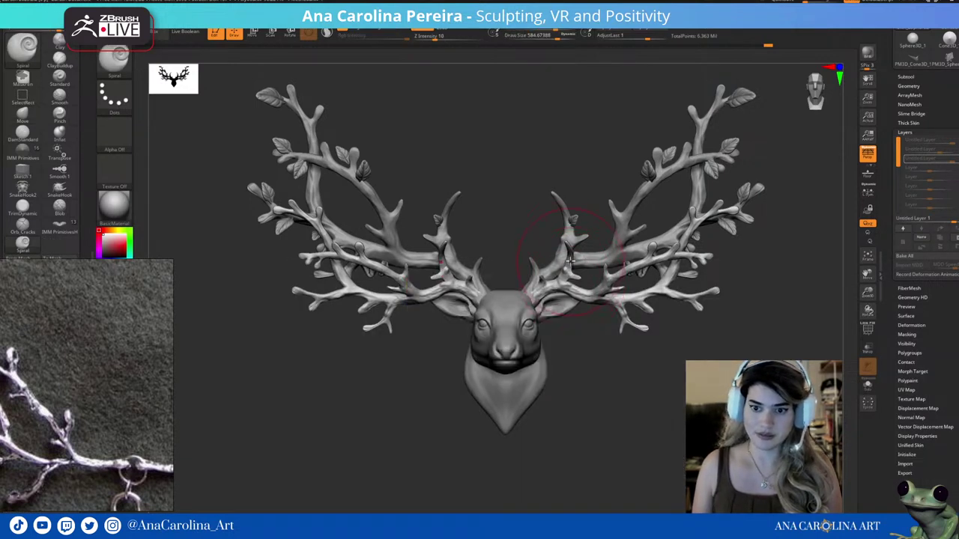
key(shift)
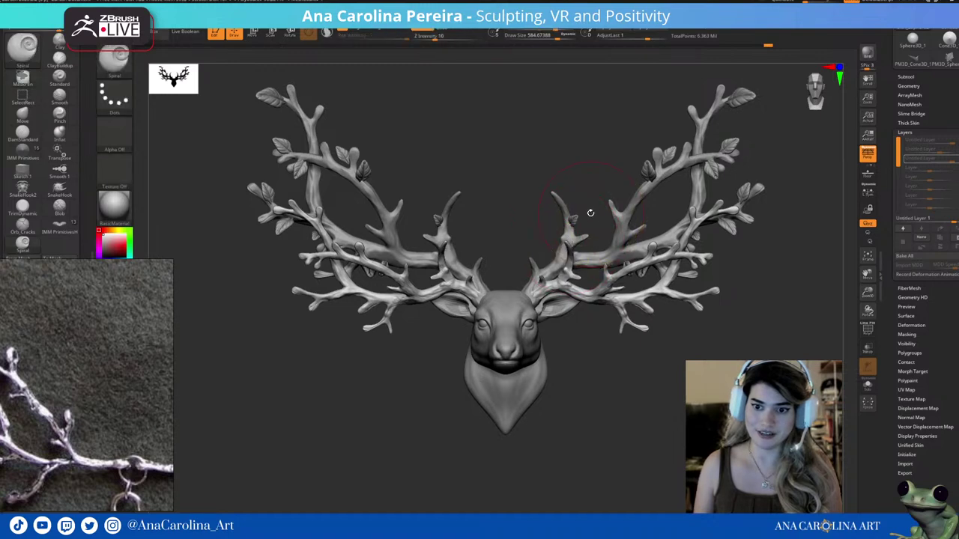
drag(589, 215, 565, 240)
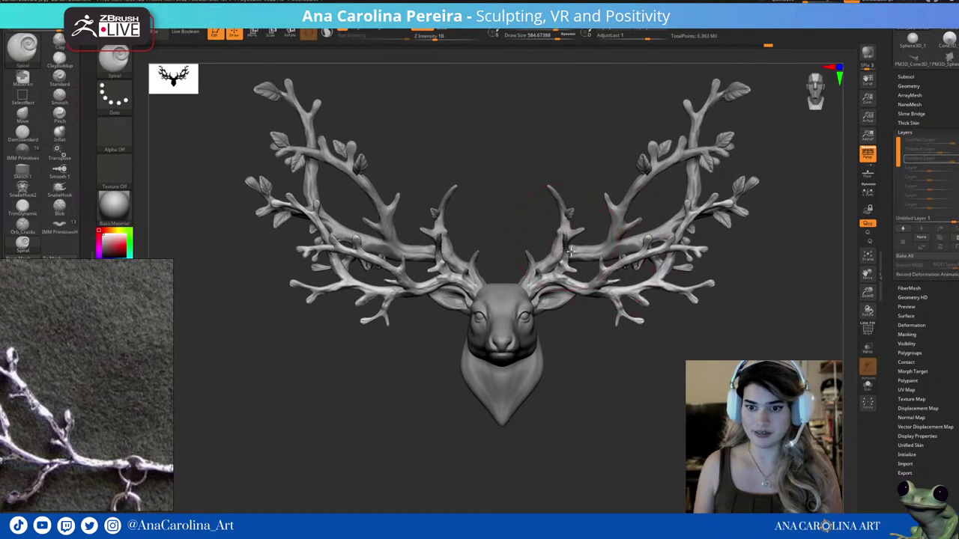
key(shift)
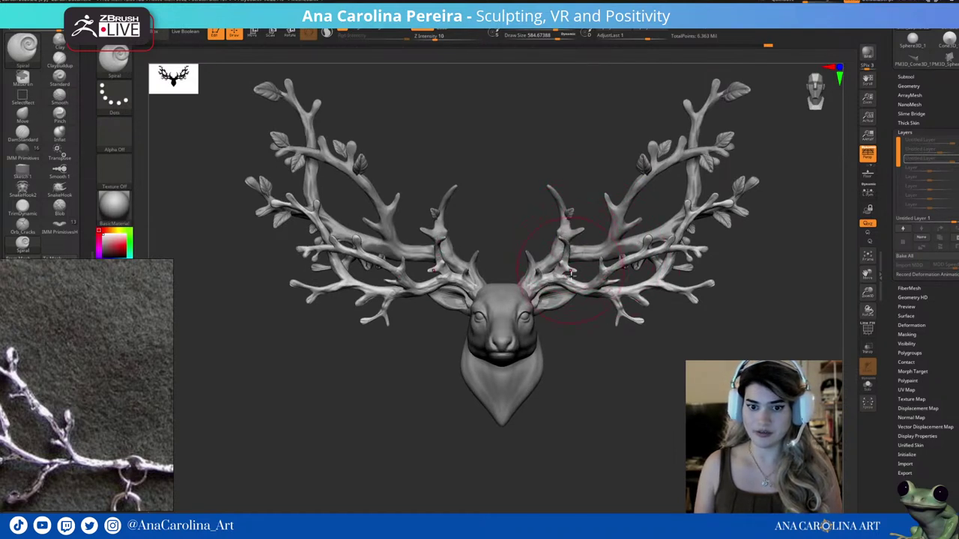
key(shift)
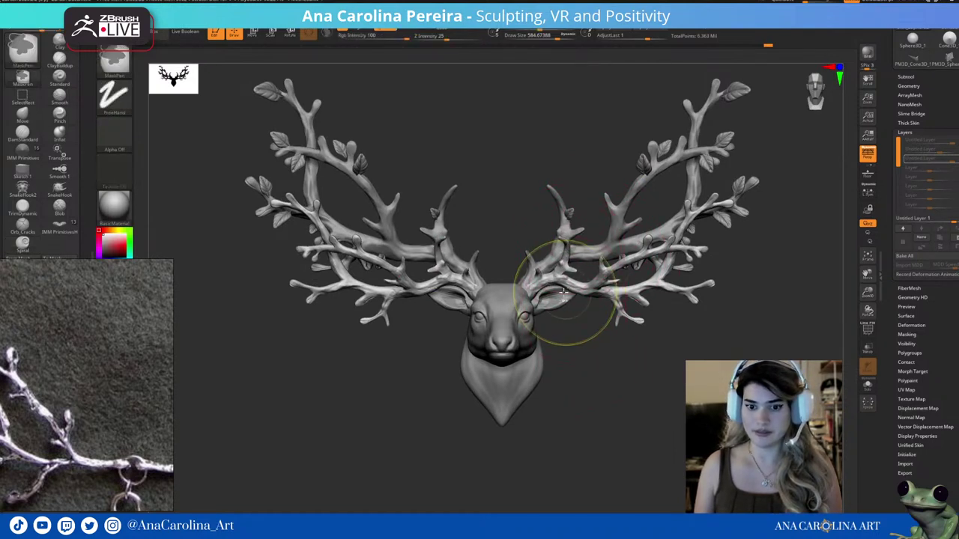
key(space)
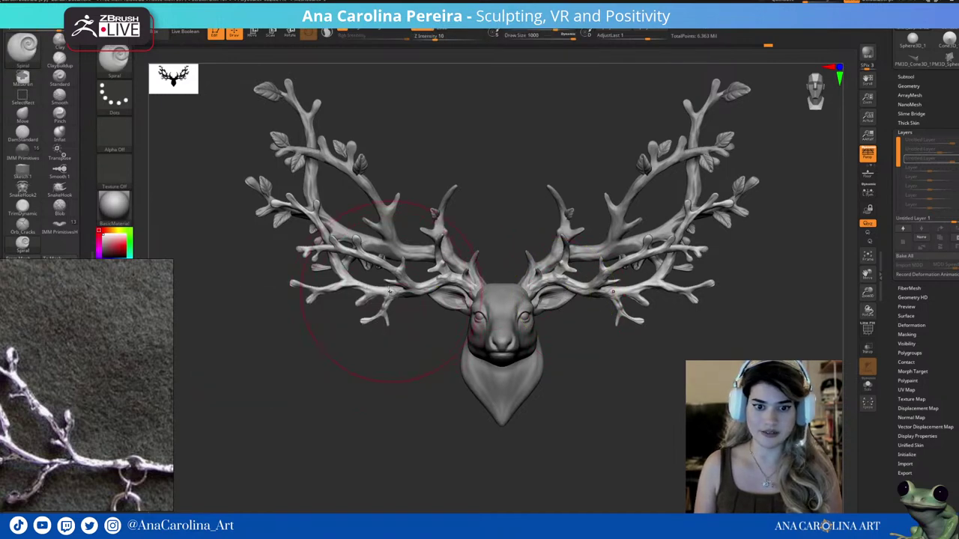
key(shift)
drag(313, 255, 368, 294)
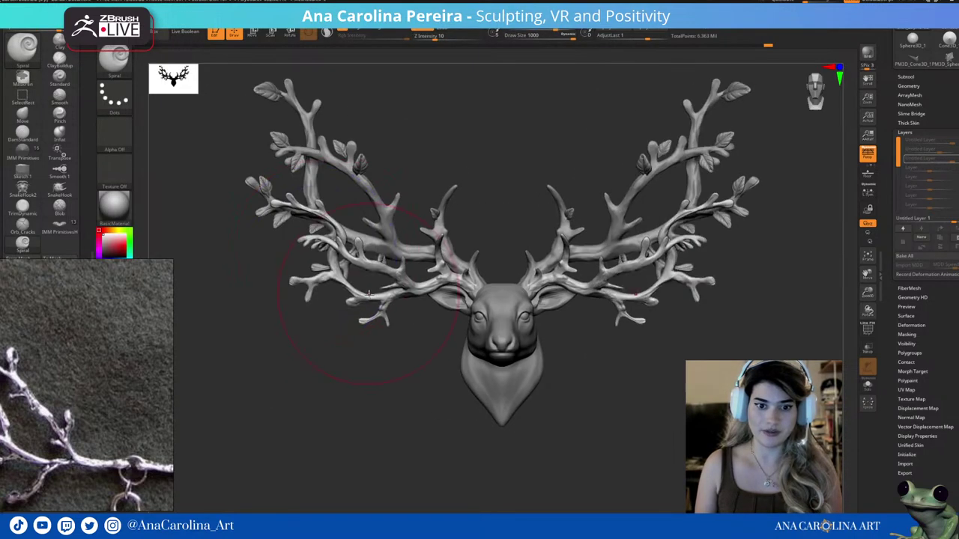
mouse_move(651, 293)
mouse_down()
mouse_move(615, 288)
mouse_move(591, 336)
mouse_move(568, 288)
mouse_up()
drag(615, 379, 630, 330)
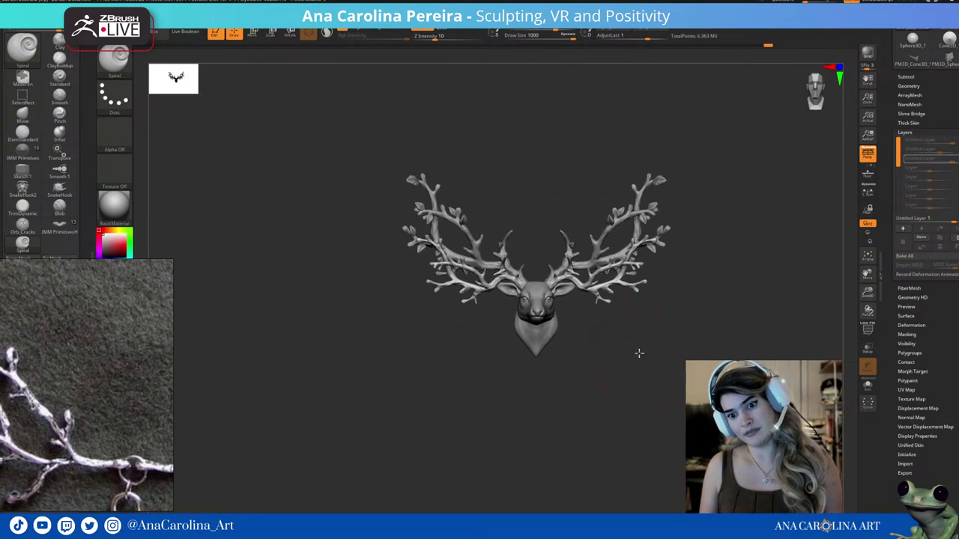
drag(660, 225, 648, 207)
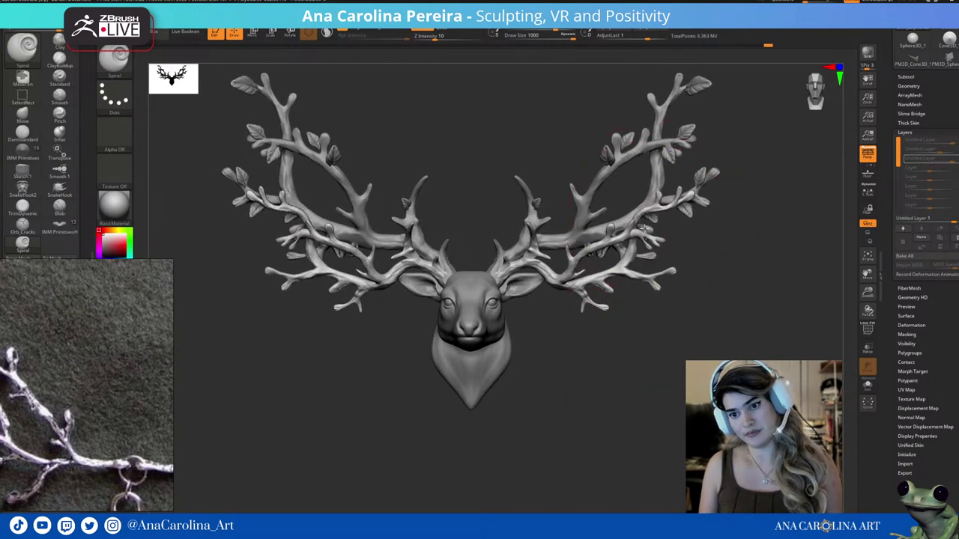
Undo the twists and push the right antler's branch tip outward with the Move brush.
key(ctrl+z)
key(ctrl+z)
key(ctrl+z)
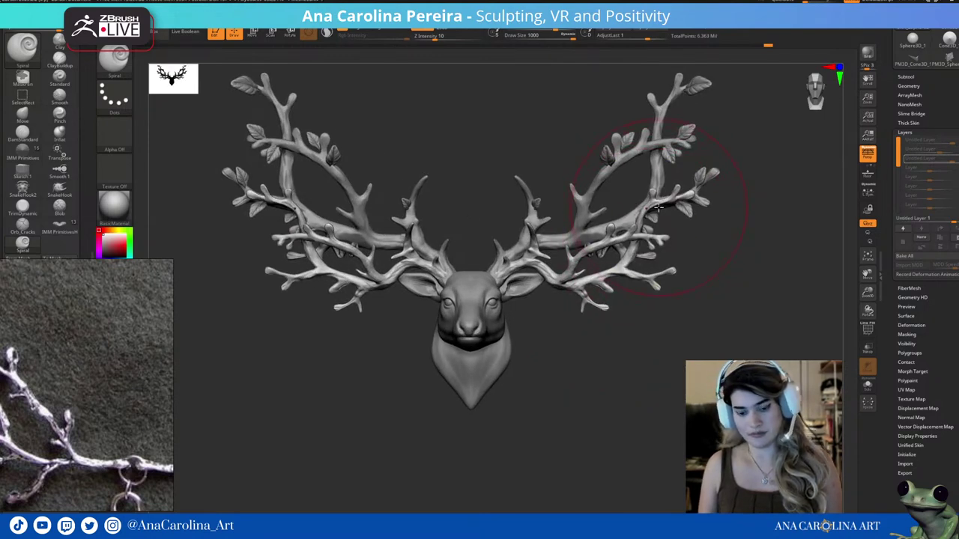
key(b)
key(m)
key(v)
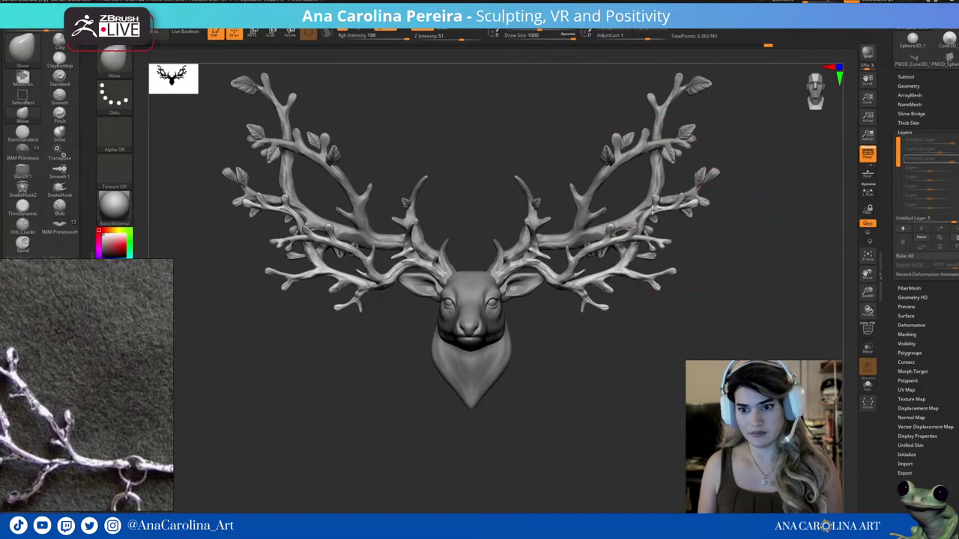
key(space)
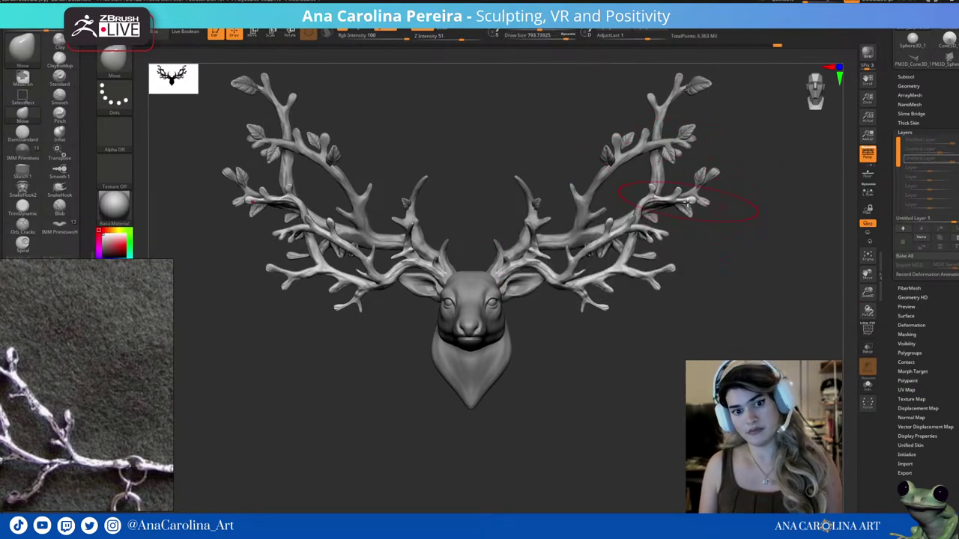
key(space)
drag(685, 197, 700, 203)
key(space)
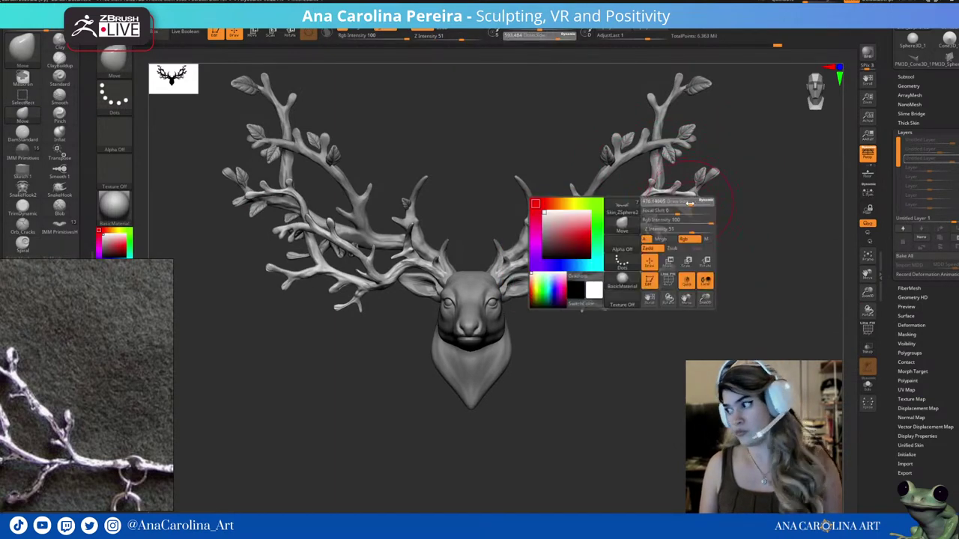
Frame the model front-on and make the head and neck the active subtool.
mouse_move(719, 224)
mouse_down()
mouse_move(652, 364)
mouse_move(623, 349)
mouse_move(655, 336)
mouse_up()
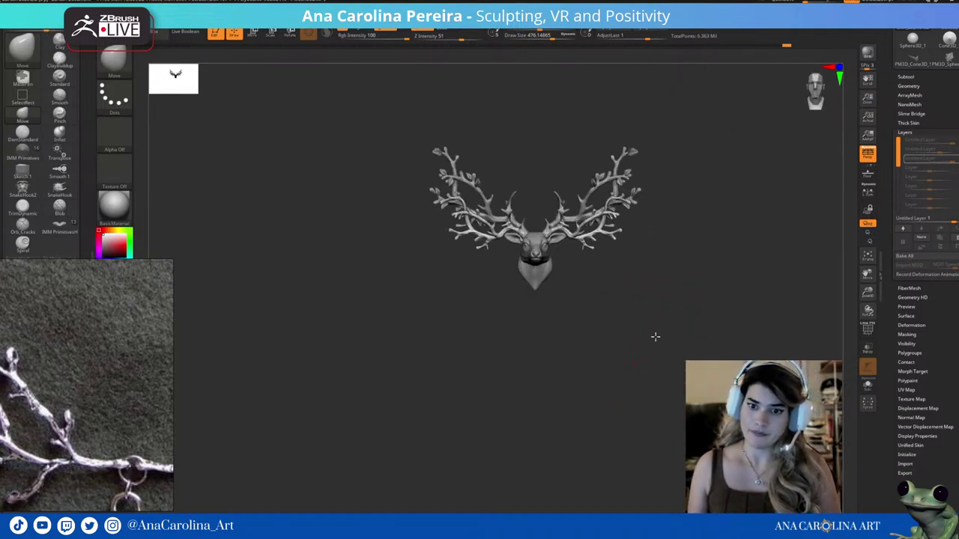
key(f)
alt+click(450, 352)
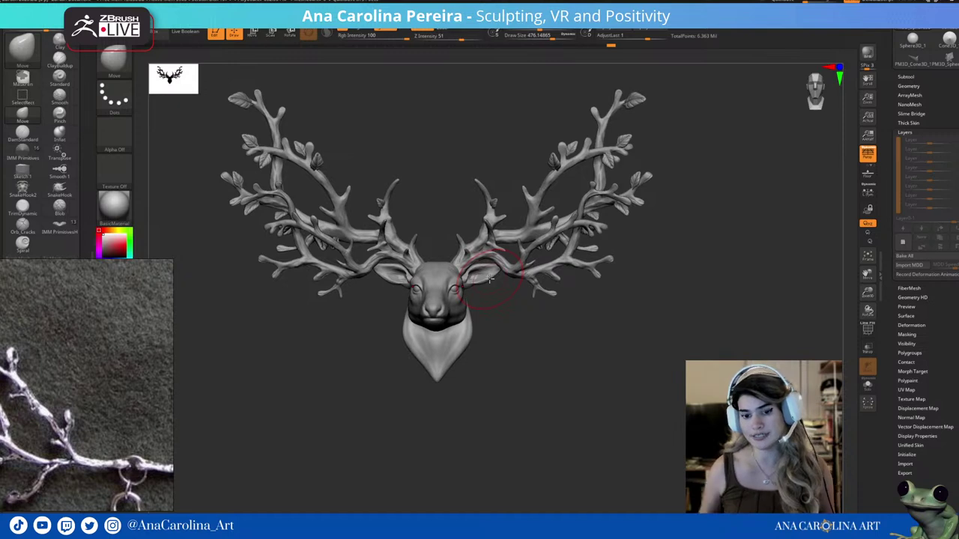
right_drag(502, 269, 502, 324)
Inflate the antler branches near the head with the Inflat brush, reducing its size to 400.
key(b)
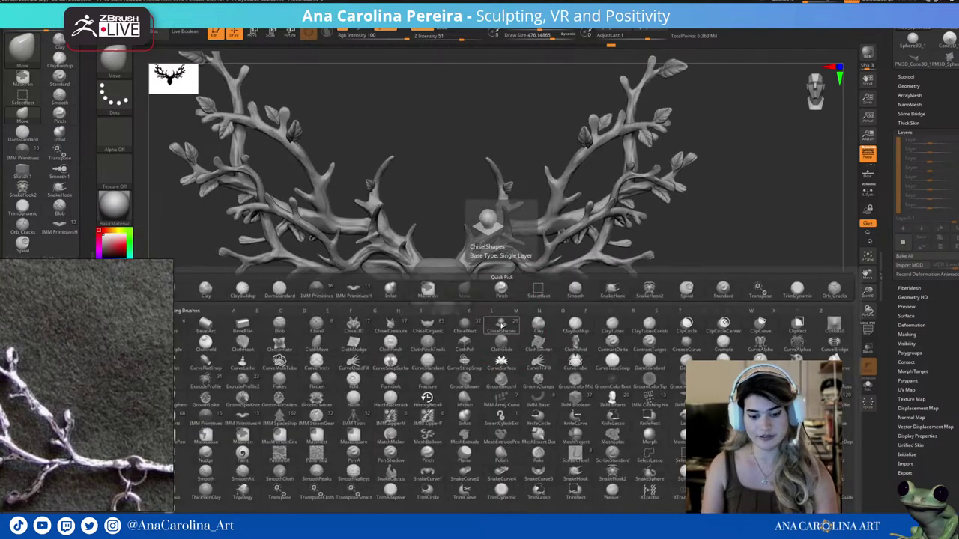
key(i)
key(n)
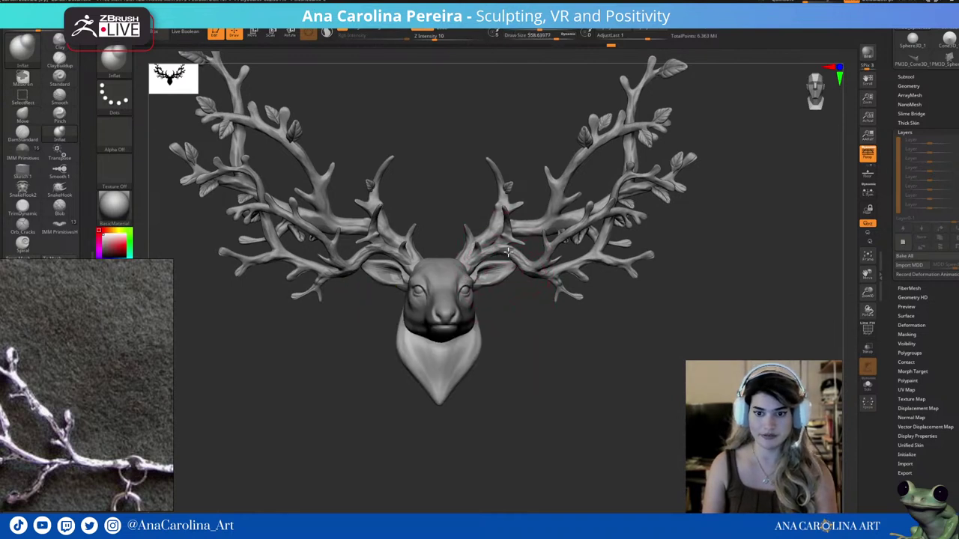
drag(509, 253, 532, 275)
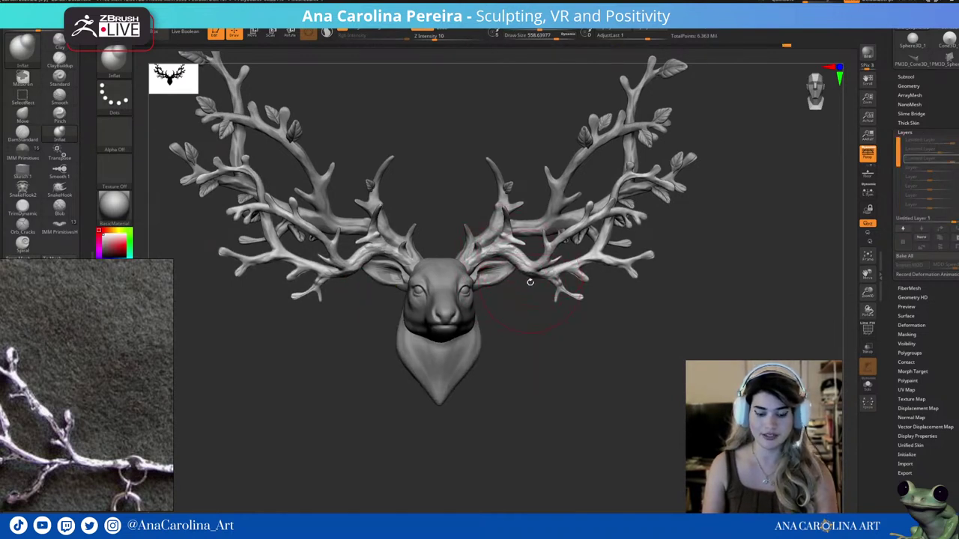
mouse_move(529, 282)
right_down()
mouse_move(537, 327)
mouse_move(540, 304)
right_up()
key(space)
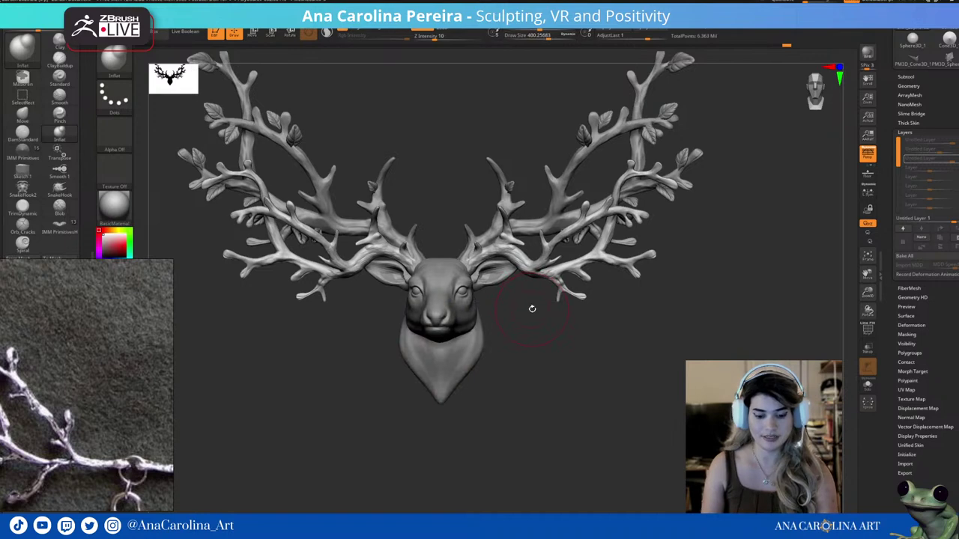
Switch back to the Move brush and zoom so the bust fills the canvas.
key(b)
key(m)
key(v)
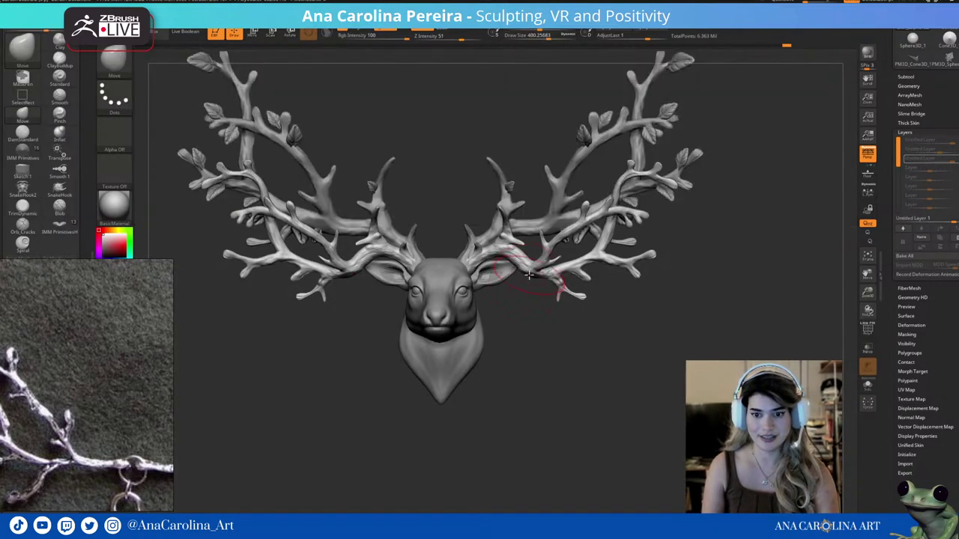
alt+right_drag(535, 298, 526, 279)
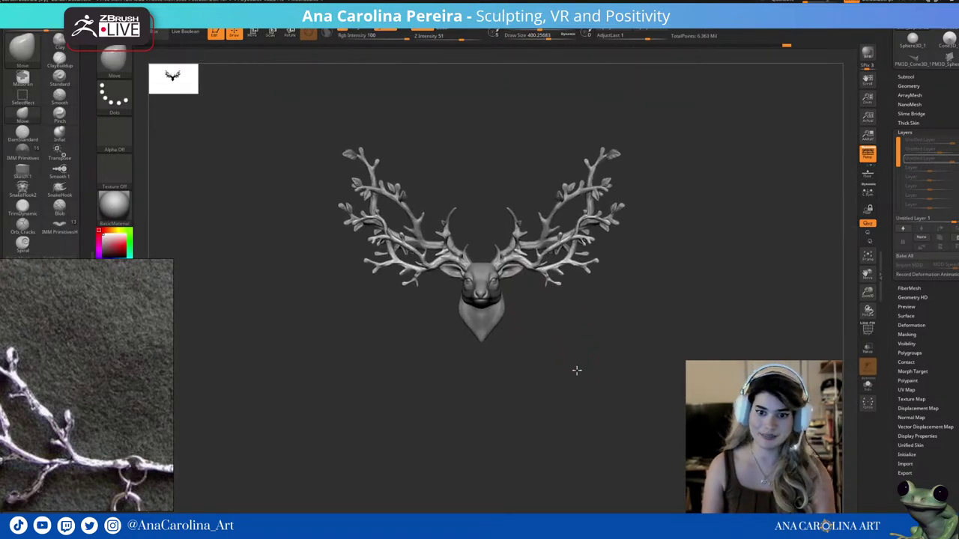
mouse_move(597, 366)
alt+right_down()
mouse_move(594, 375)
mouse_move(581, 355)
alt+right_up()
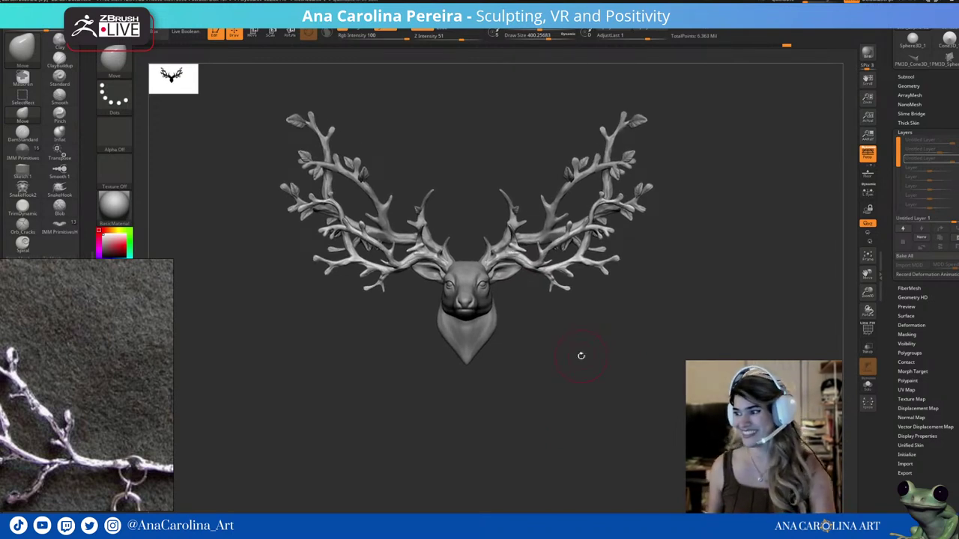
mouse_move(560, 390)
alt+right_down()
mouse_move(564, 409)
mouse_move(595, 406)
mouse_move(589, 398)
mouse_move(594, 409)
alt+right_up()
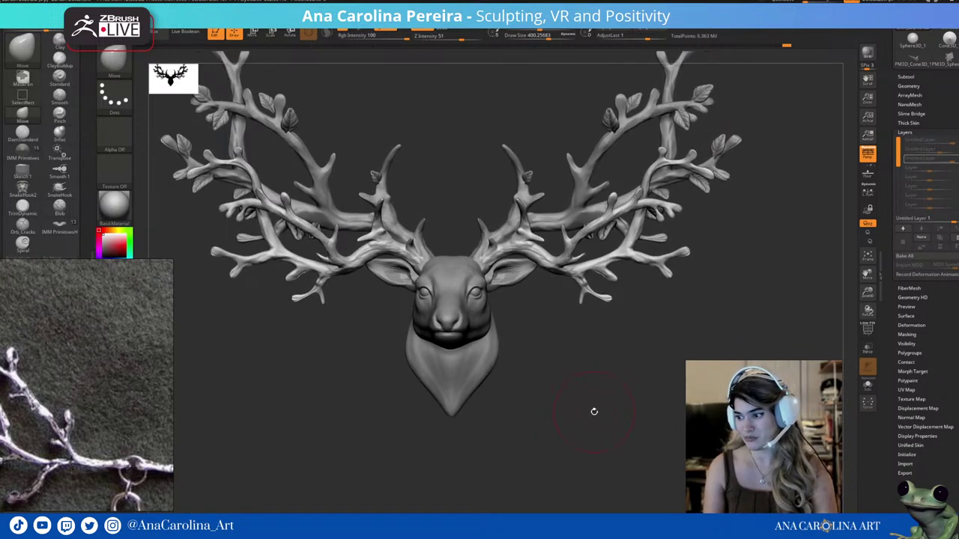
Enlarge the brush to about 966 and smooth the antler branches on both sides.
right_click(592, 313)
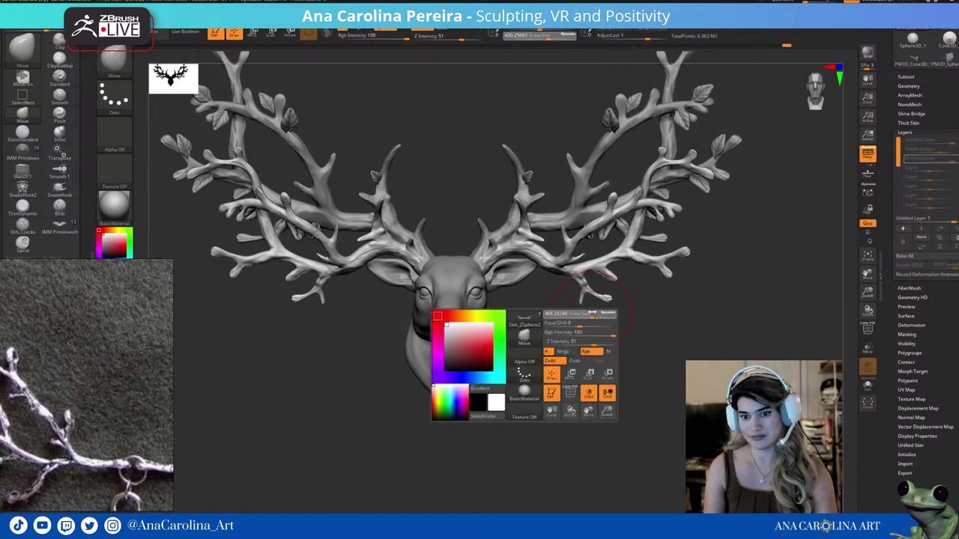
right_click(631, 286)
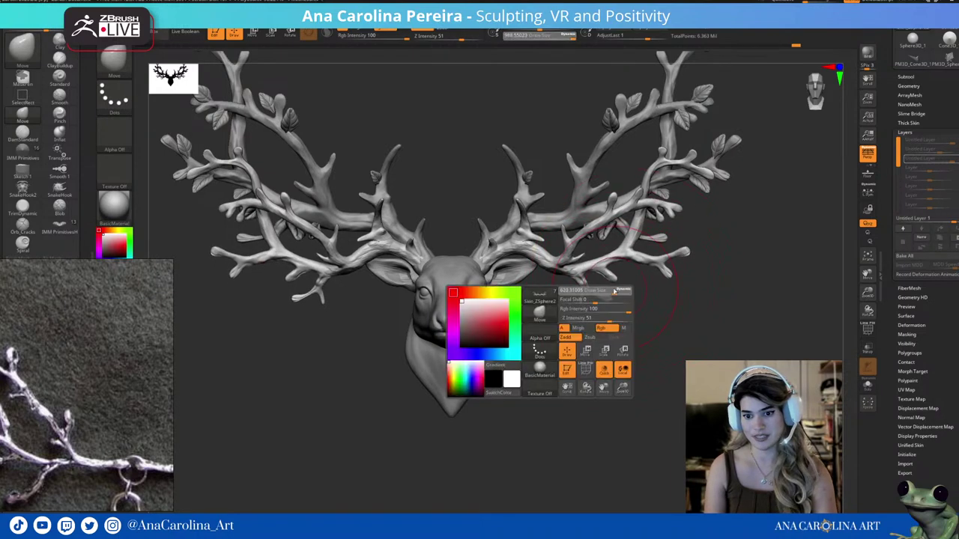
right_drag(631, 286, 603, 298)
alt+right_drag(576, 362, 596, 340)
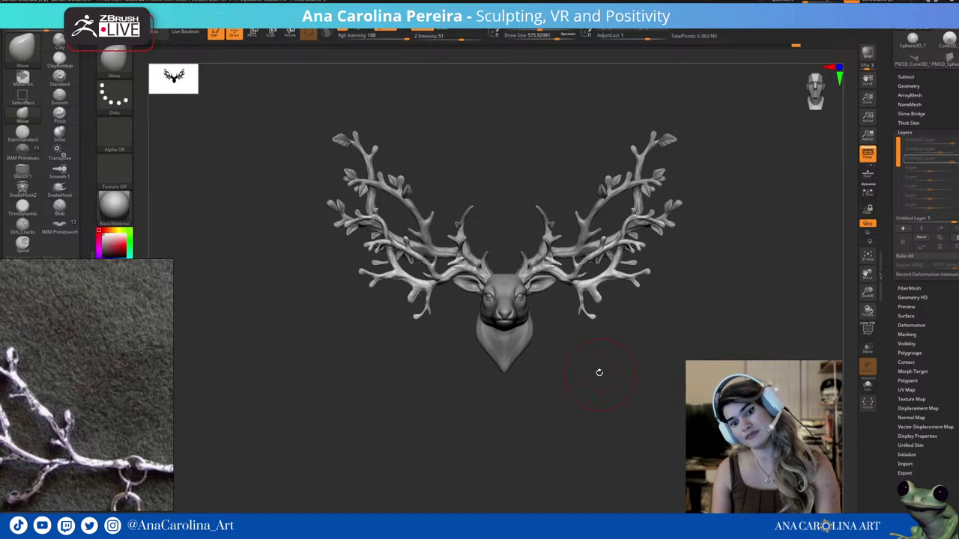
right_click(582, 300)
drag(582, 301, 607, 284)
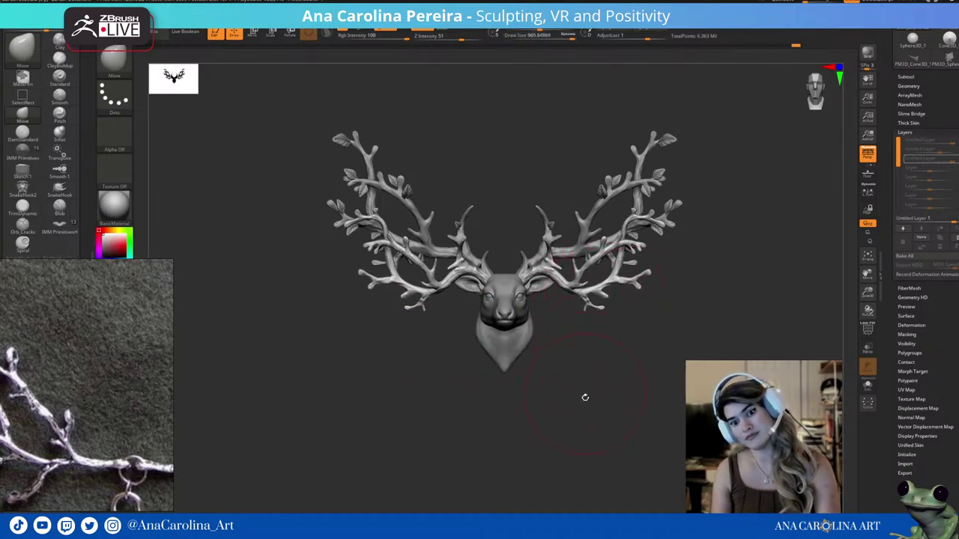
mouse_move(596, 273)
shift+mouse_down()
mouse_move(607, 285)
mouse_move(545, 285)
shift+mouse_up()
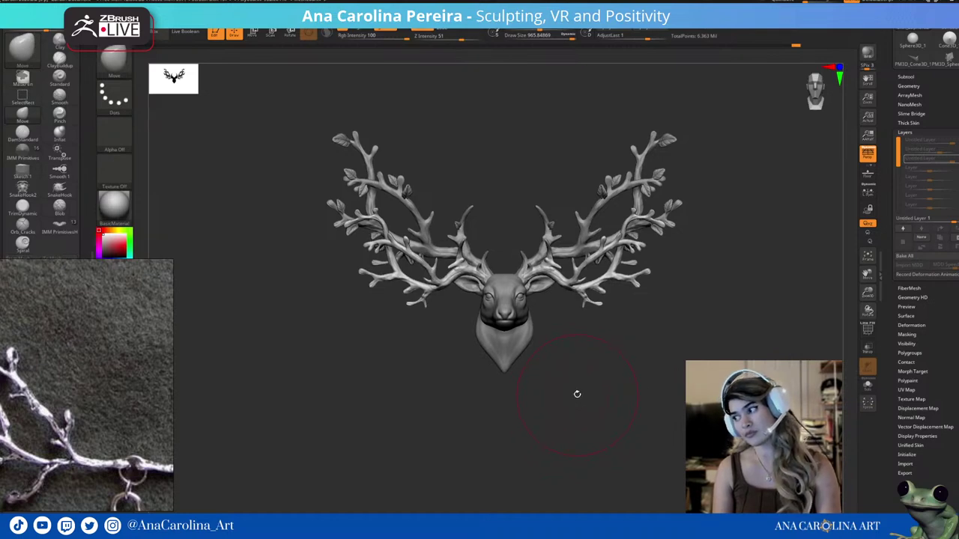
mouse_move(578, 389)
mouse_down()
mouse_move(593, 388)
mouse_move(574, 388)
mouse_move(594, 366)
mouse_move(589, 353)
mouse_up()
Pick the IMM PrimitivesH insert brush and rotate the model to a side view.
key(b)
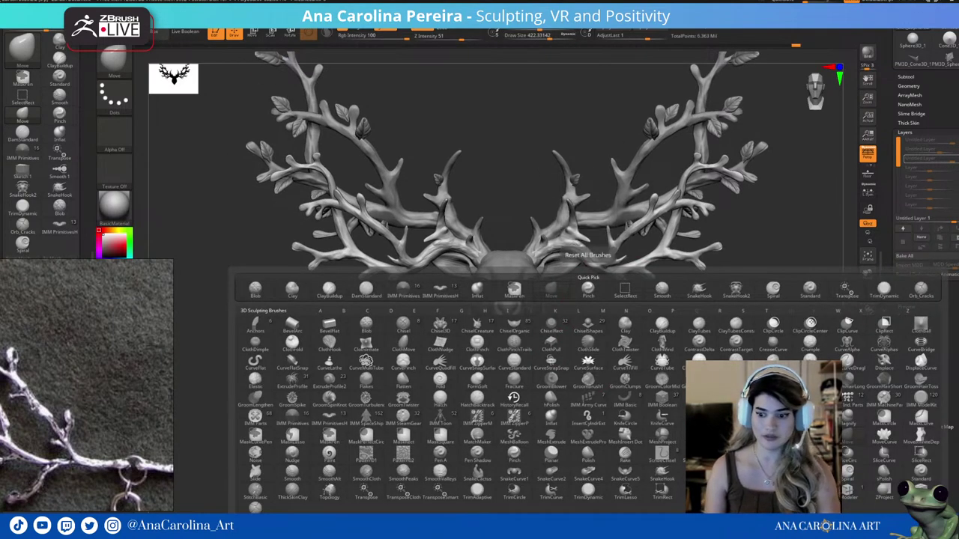
key(i)
key(Escape)
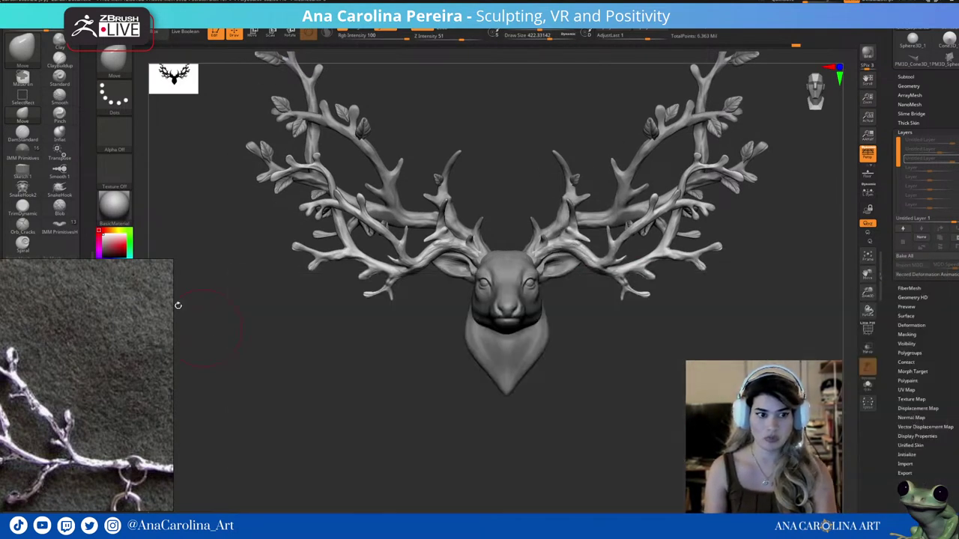
click(59, 225)
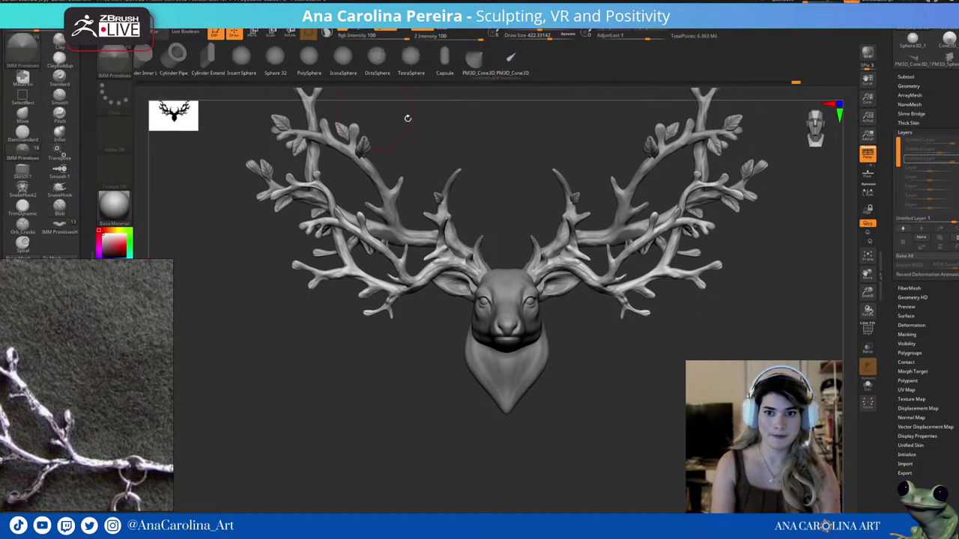
drag(599, 391, 552, 396)
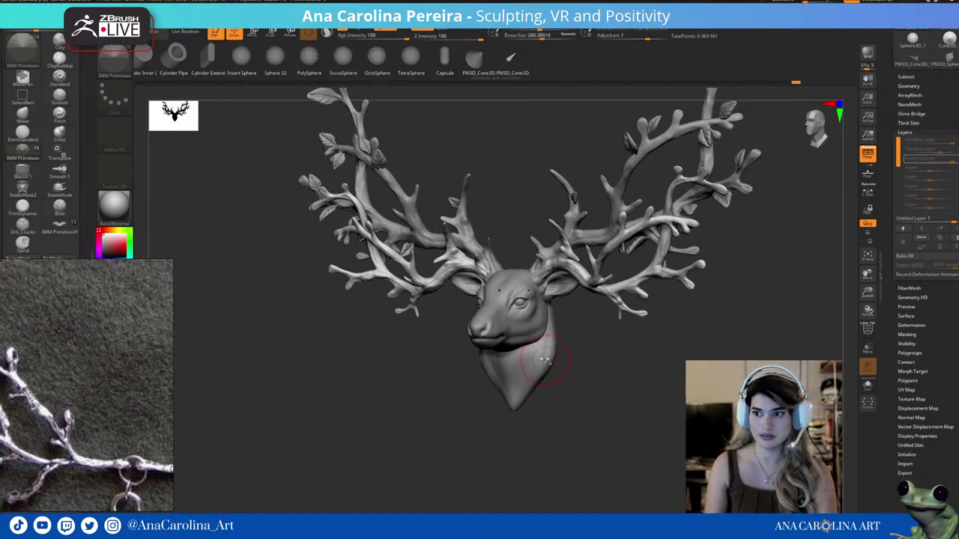
drag(583, 387, 607, 382)
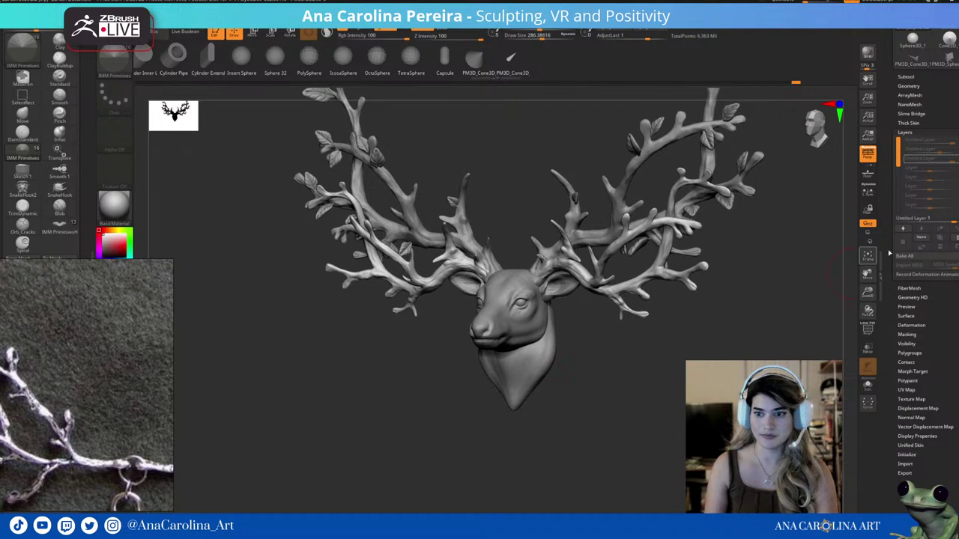
click(906, 76)
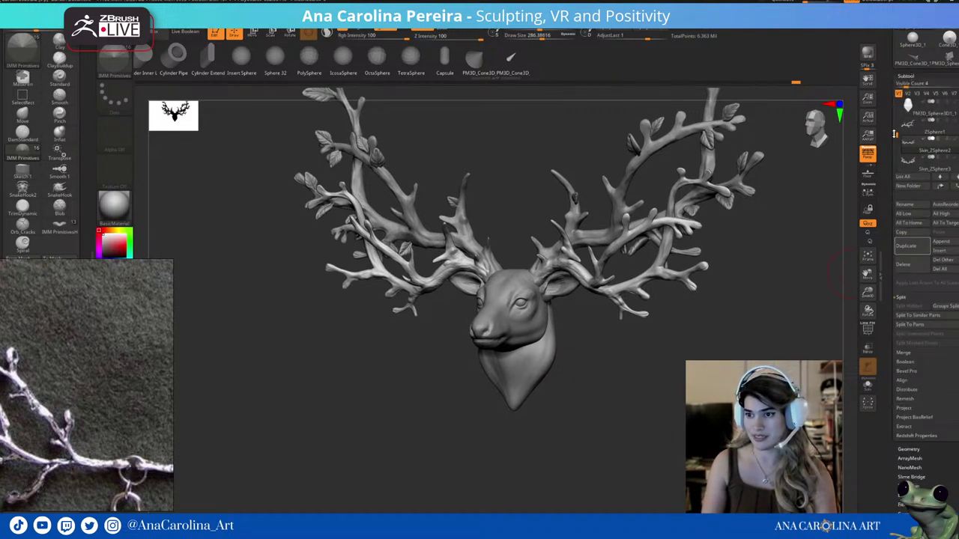
shift+drag(779, 329, 553, 404)
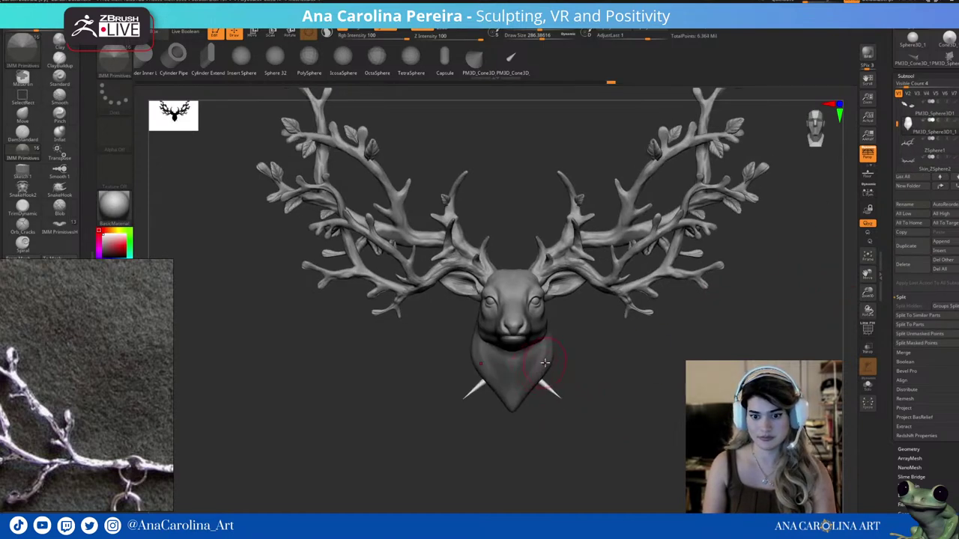
right_drag(543, 359, 572, 364)
drag(547, 355, 530, 351)
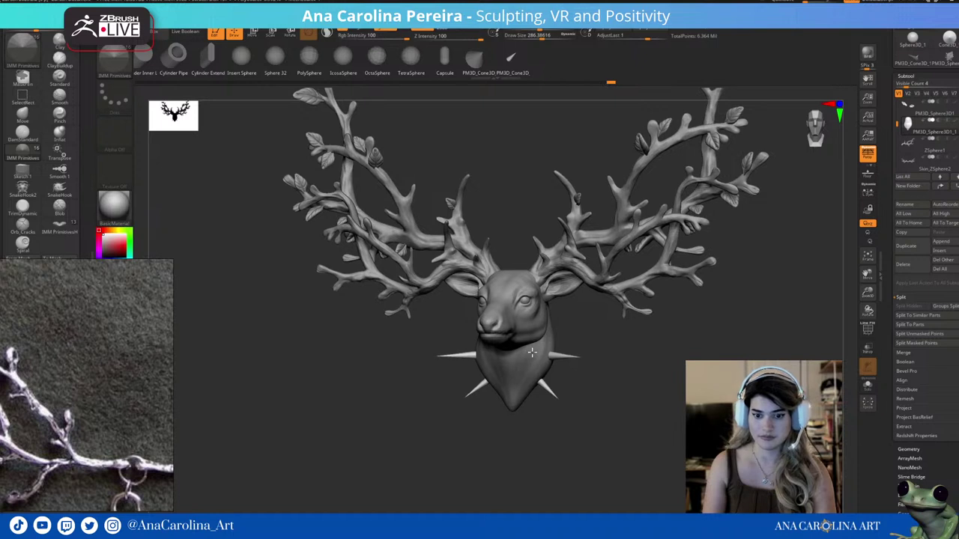
key(ctrl+z)
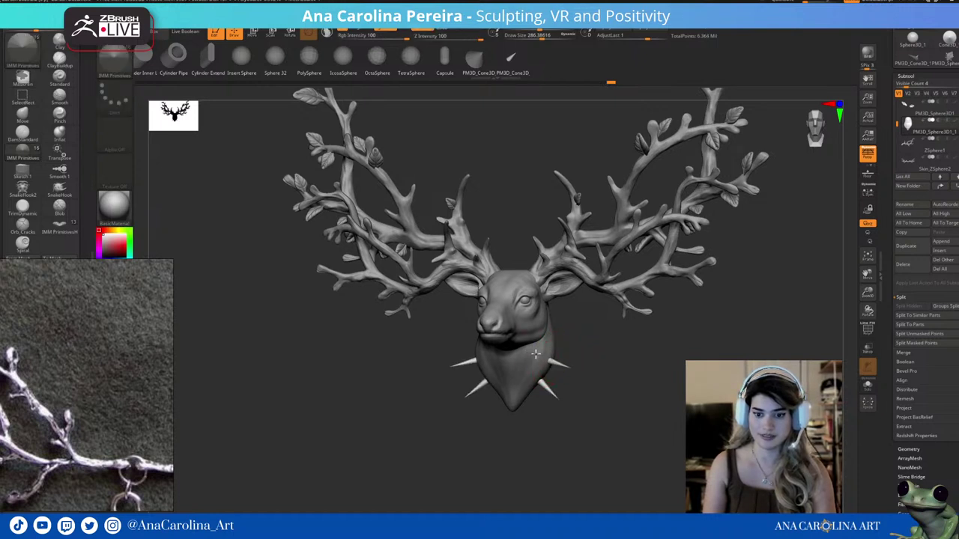
drag(544, 342, 550, 325)
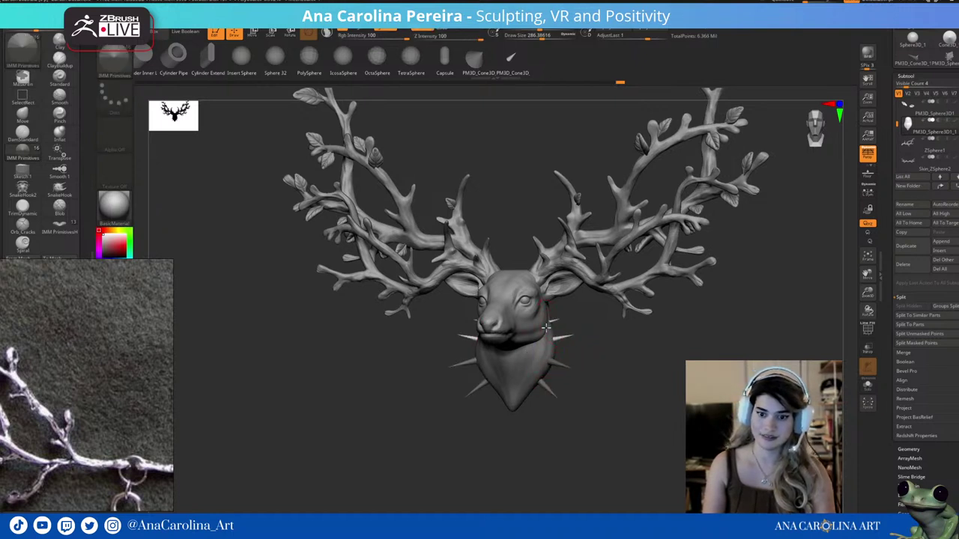
drag(545, 454, 526, 402)
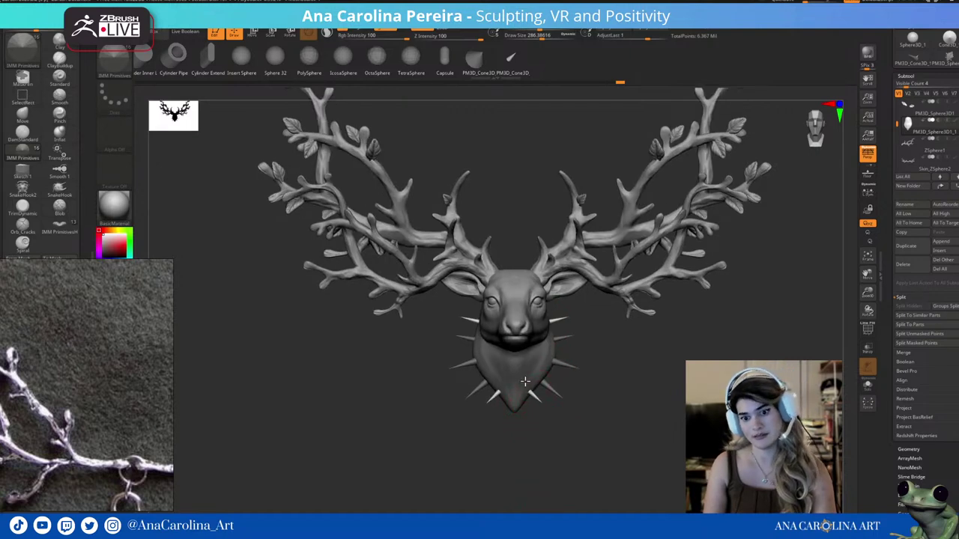
alt+drag(519, 403, 546, 397)
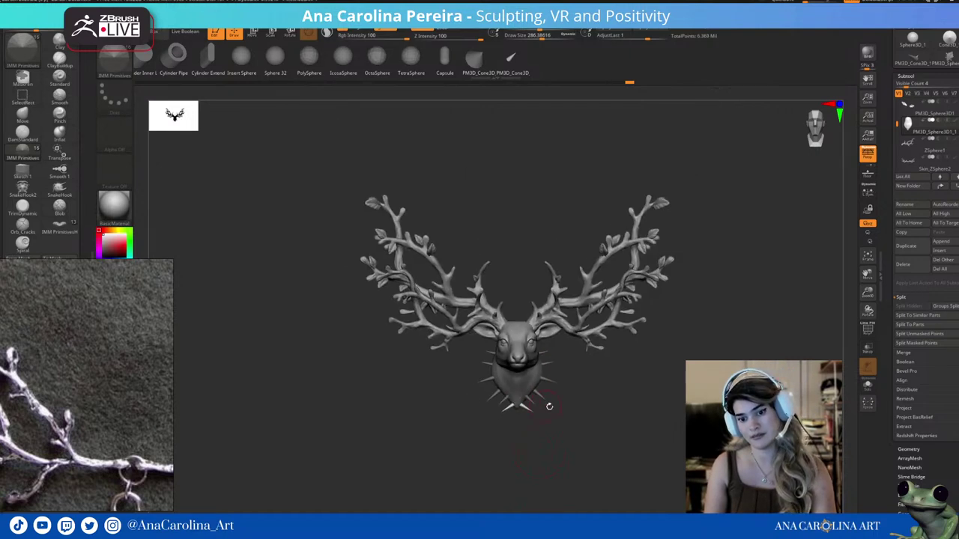
key(f)
drag(546, 485, 543, 408)
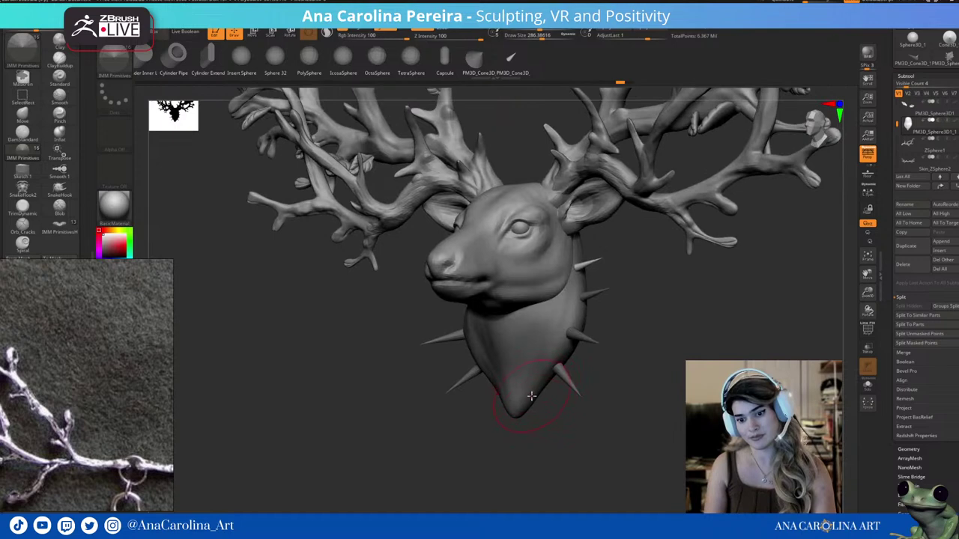
shift+drag(570, 464, 603, 468)
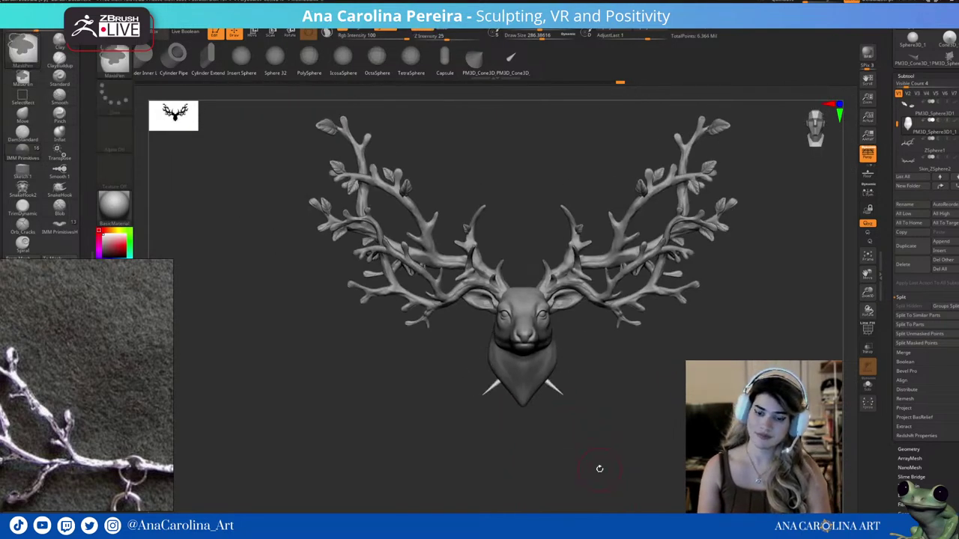
Undo the cone spikes around the neck plate and orbit around to review the antlers and whole bust.
key(ctrl+z)
mouse_move(605, 460)
mouse_down()
mouse_move(595, 455)
mouse_move(604, 452)
mouse_move(564, 300)
mouse_move(634, 397)
mouse_move(606, 368)
mouse_move(609, 487)
mouse_move(586, 381)
mouse_move(607, 412)
mouse_up()
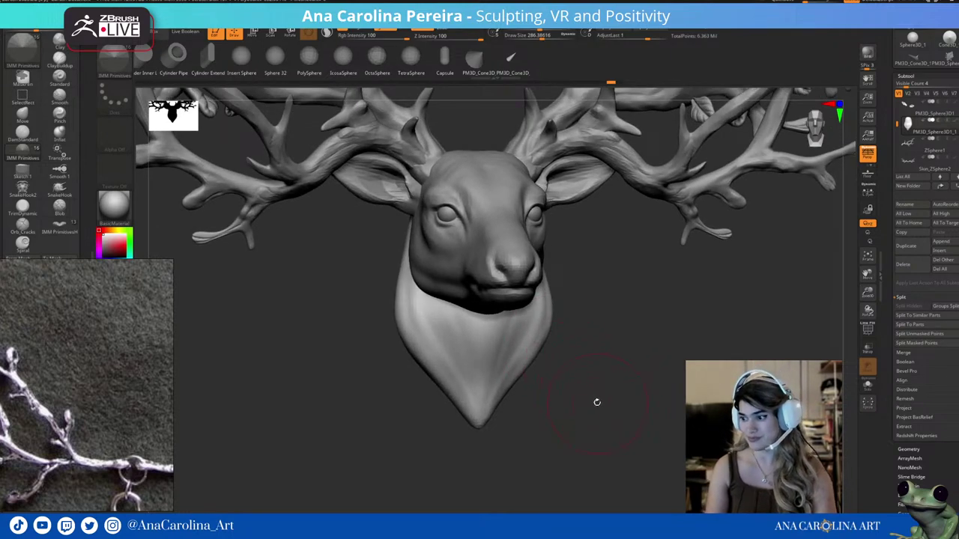
mouse_move(619, 397)
alt+mouse_down()
mouse_move(606, 338)
mouse_move(620, 385)
mouse_move(620, 326)
alt+mouse_up()
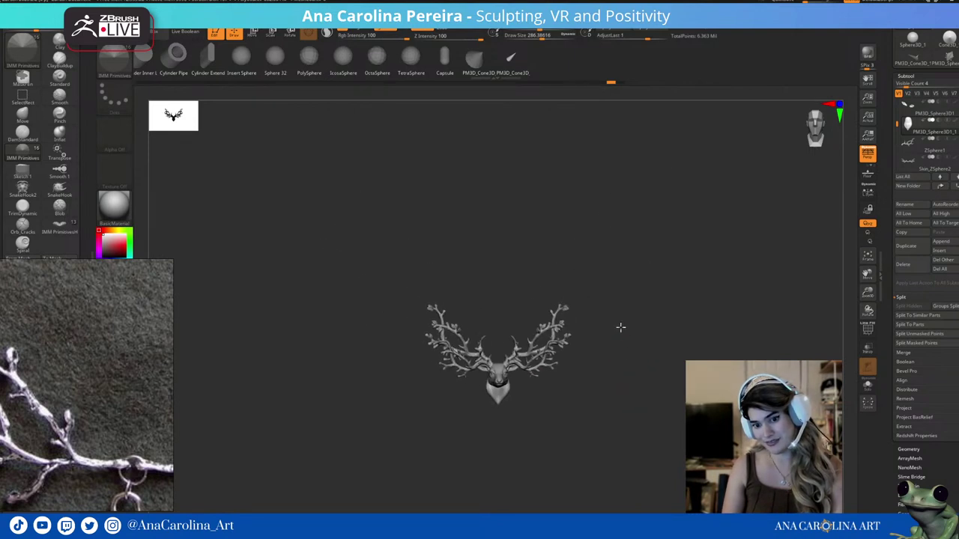
drag(636, 378, 642, 384)
mouse_move(634, 352)
alt+mouse_down()
mouse_move(634, 388)
mouse_move(619, 412)
alt+mouse_up()
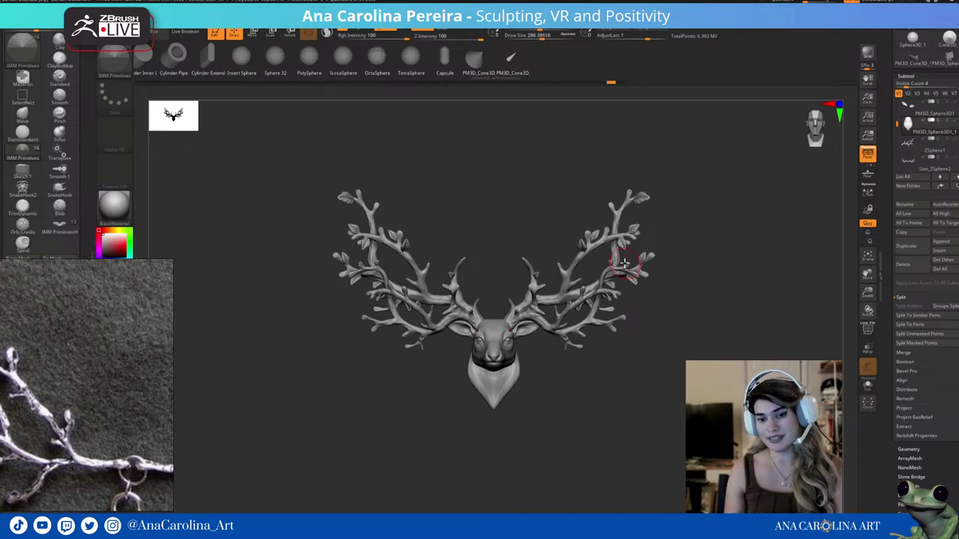
scroll(599, 421, up, 2)
scroll(564, 424, up, 2)
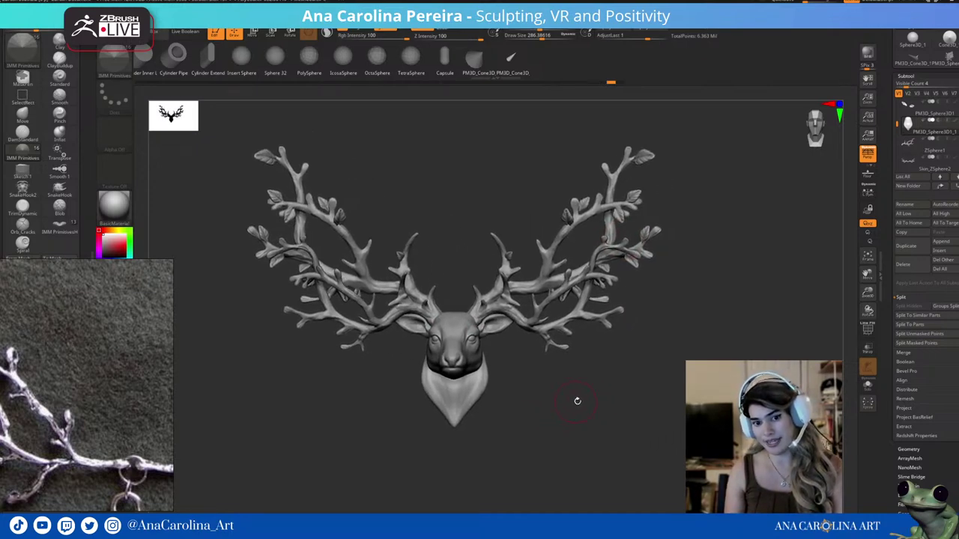
mouse_move(599, 408)
mouse_down()
mouse_move(671, 421)
mouse_move(622, 425)
mouse_move(649, 407)
mouse_up()
scroll(634, 385, up, 1)
scroll(656, 411, up, 2)
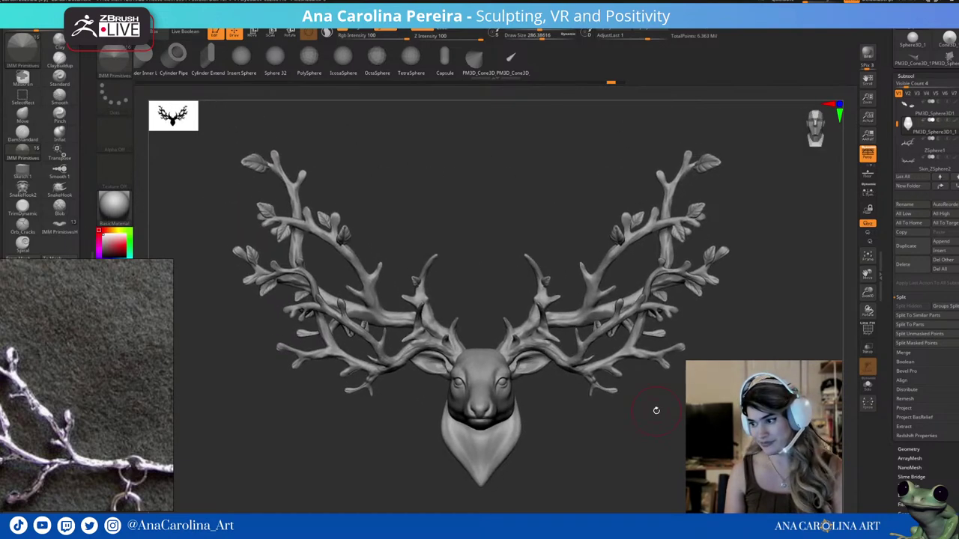
mouse_move(656, 411)
alt+mouse_down()
mouse_move(569, 471)
mouse_move(577, 404)
mouse_move(550, 262)
alt+mouse_up()
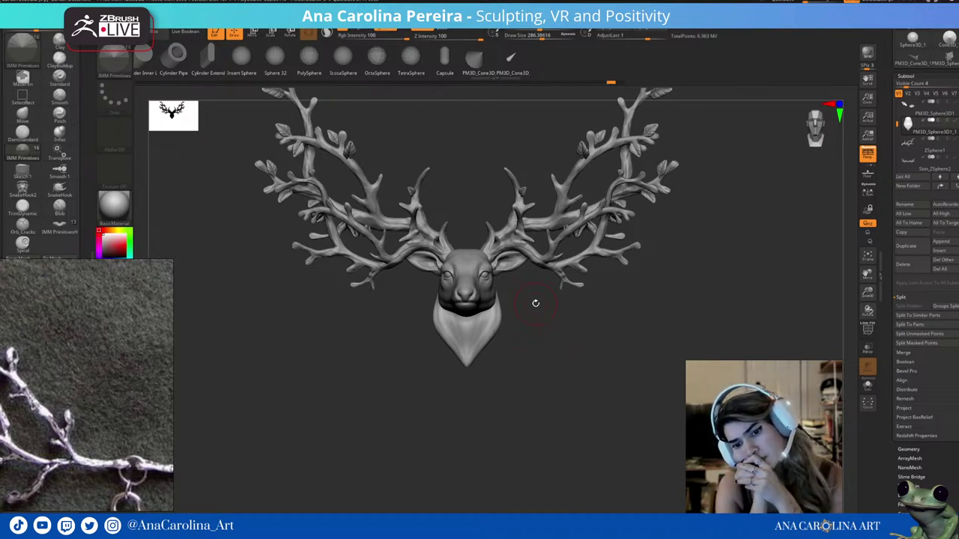
Make the ears the active subtool and pull both ears down and outward with Move.
alt+click(524, 251)
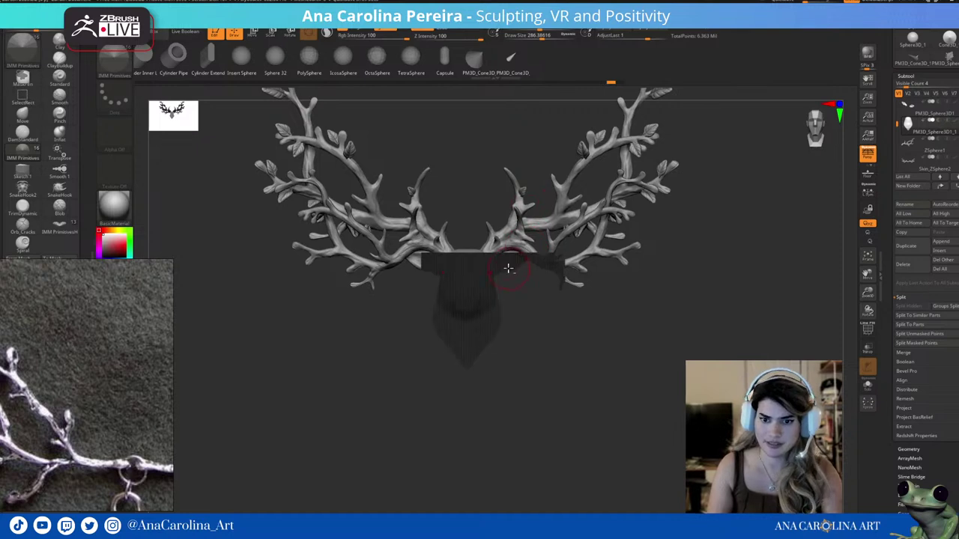
key(b)
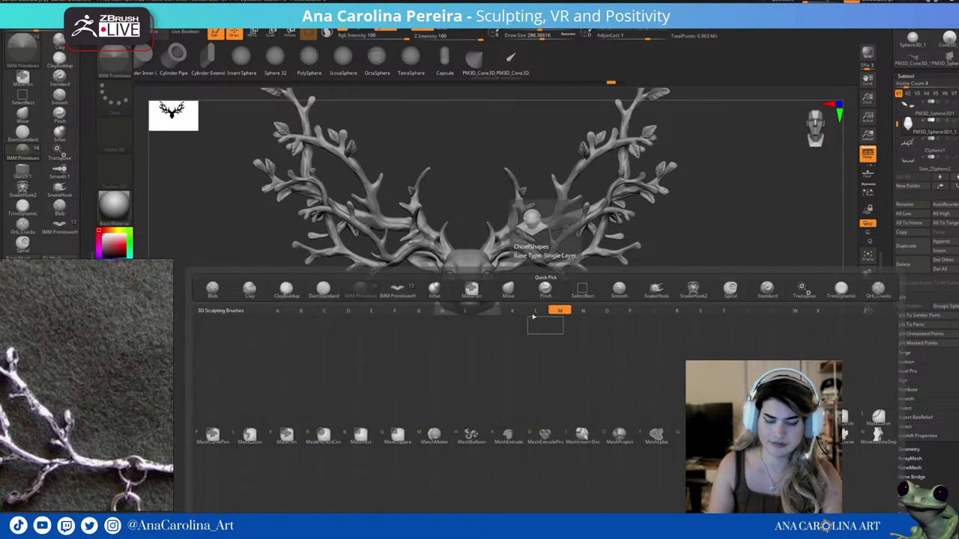
key(m)
key(v)
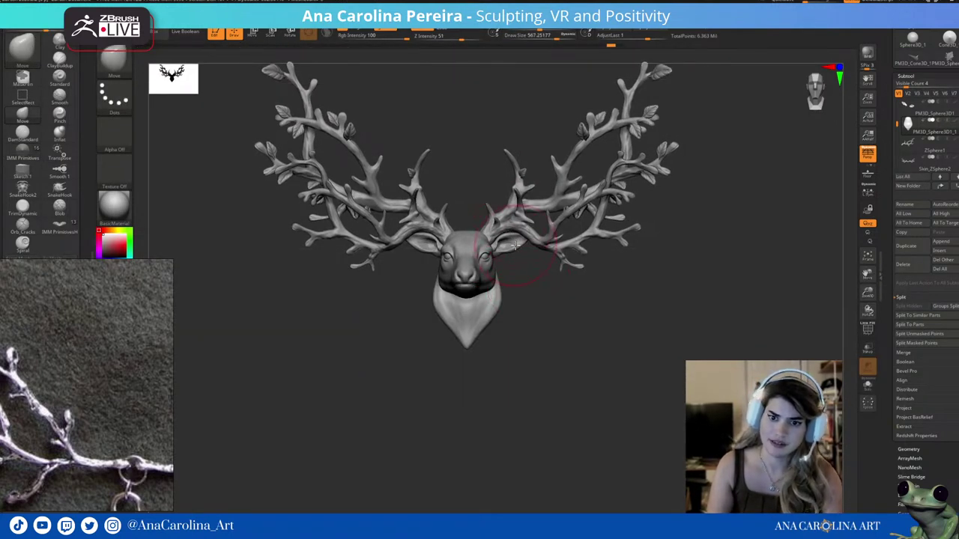
alt+click(507, 244)
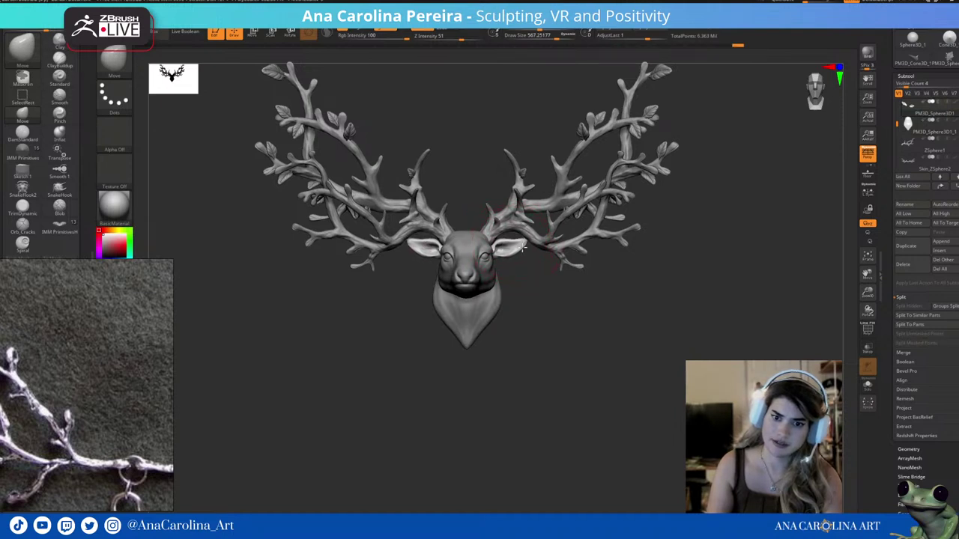
drag(507, 243, 517, 250)
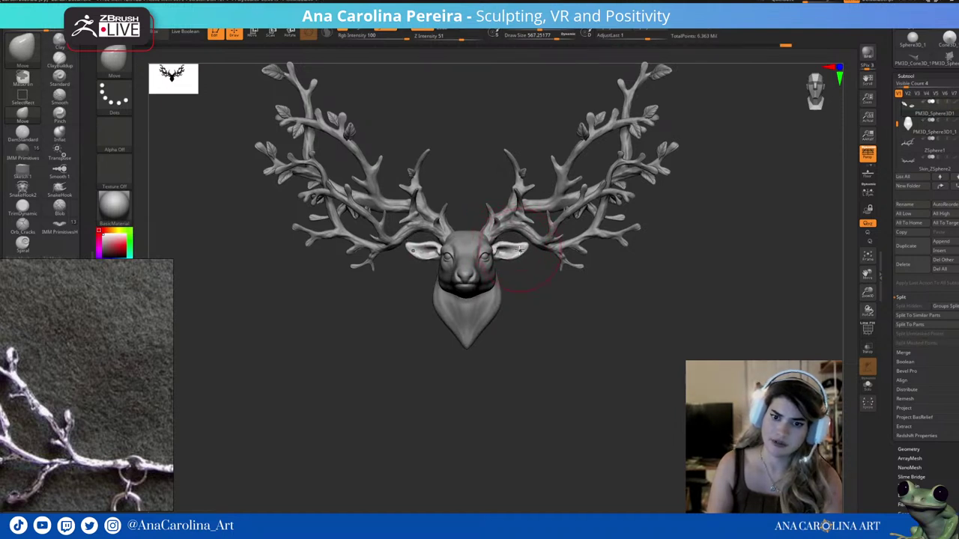
Adjust the brush size and orbit to check the ears from the side and front.
key(space)
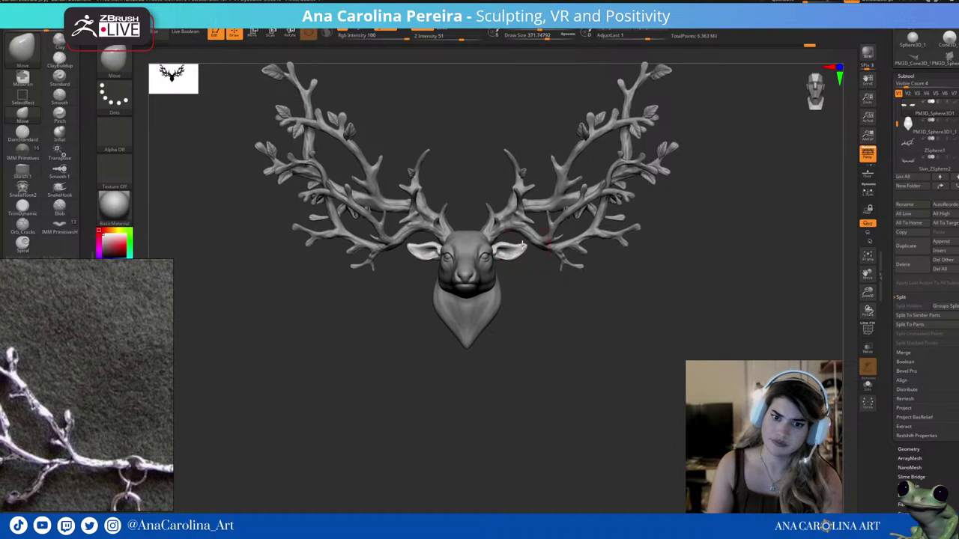
key(space)
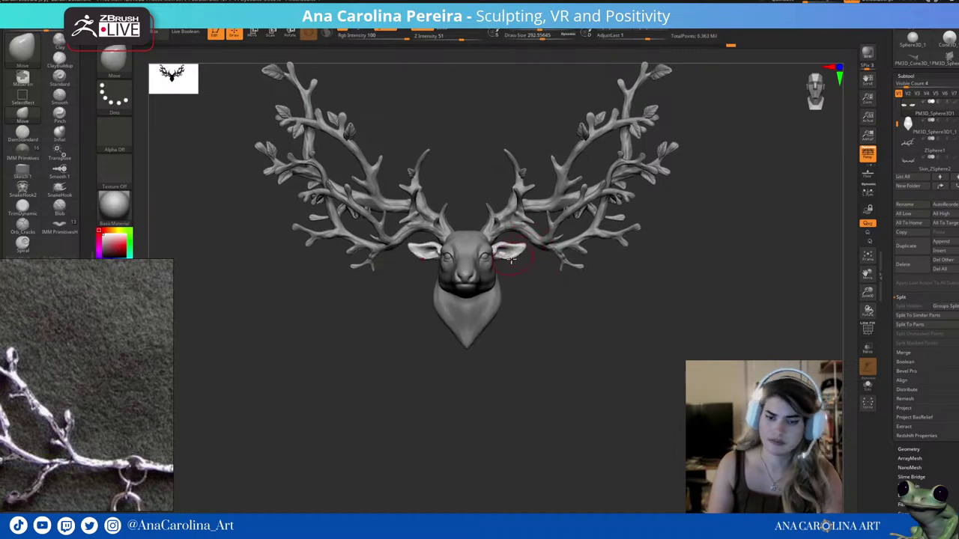
key(space)
drag(516, 281, 539, 328)
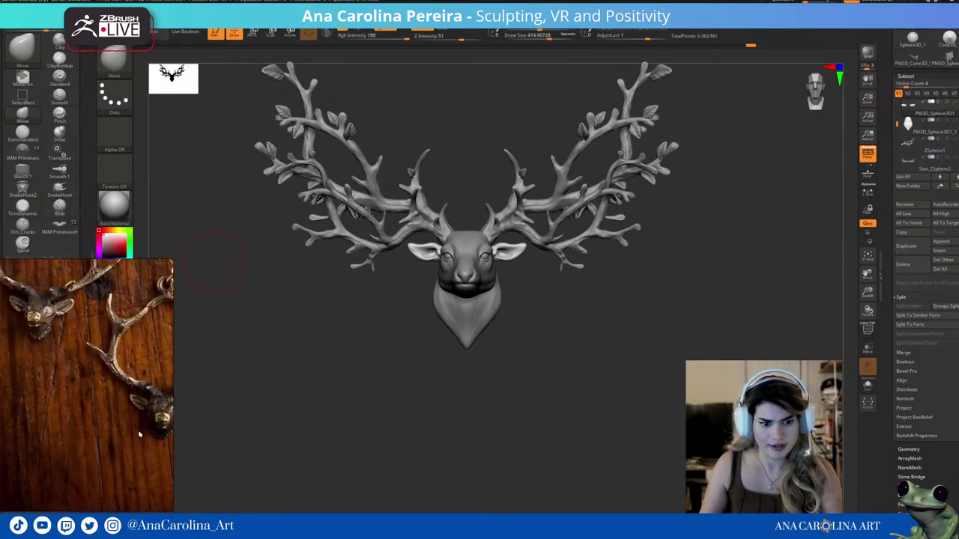
mouse_move(387, 411)
mouse_down()
mouse_move(504, 417)
mouse_move(591, 390)
mouse_move(531, 385)
mouse_move(568, 377)
mouse_move(571, 395)
mouse_move(559, 405)
mouse_move(592, 379)
mouse_move(630, 392)
mouse_move(605, 383)
mouse_up()
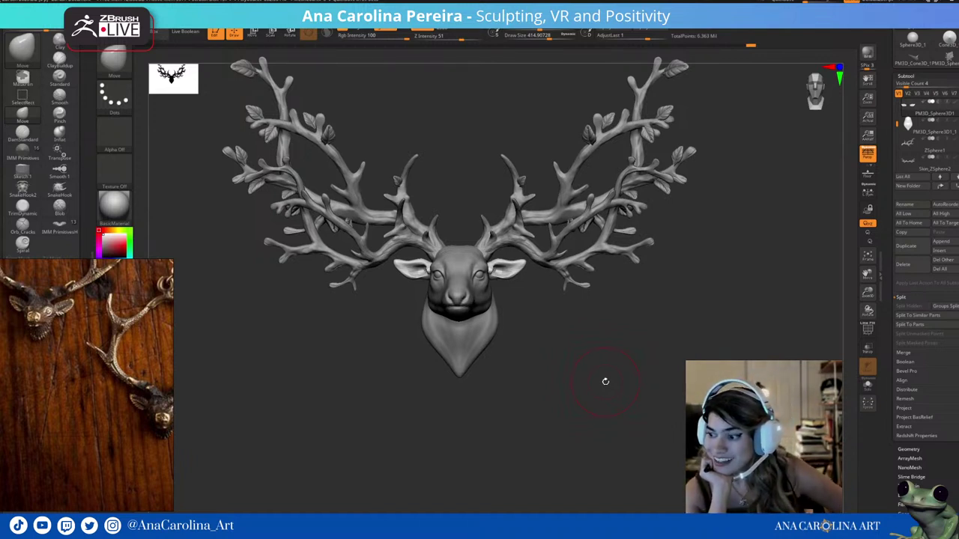
drag(567, 321, 505, 327)
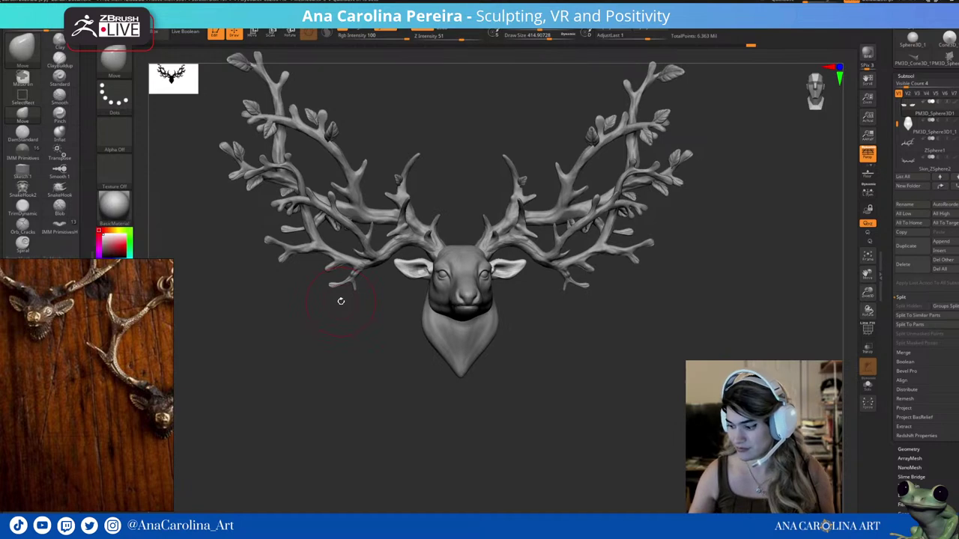
mouse_move(341, 300)
mouse_down()
mouse_move(550, 377)
mouse_move(584, 363)
mouse_up()
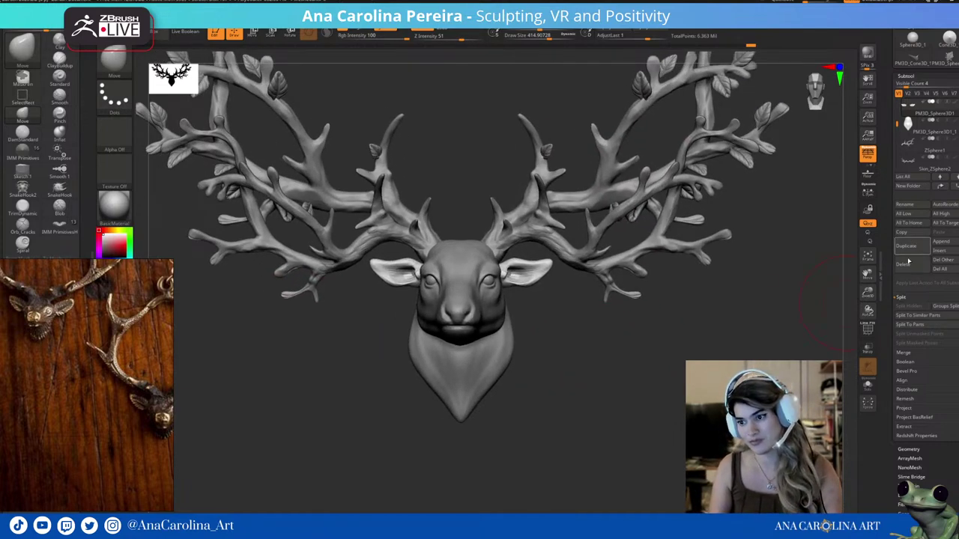
Build up clay on both ears with a smaller ClayBuildup brush.
click(908, 449)
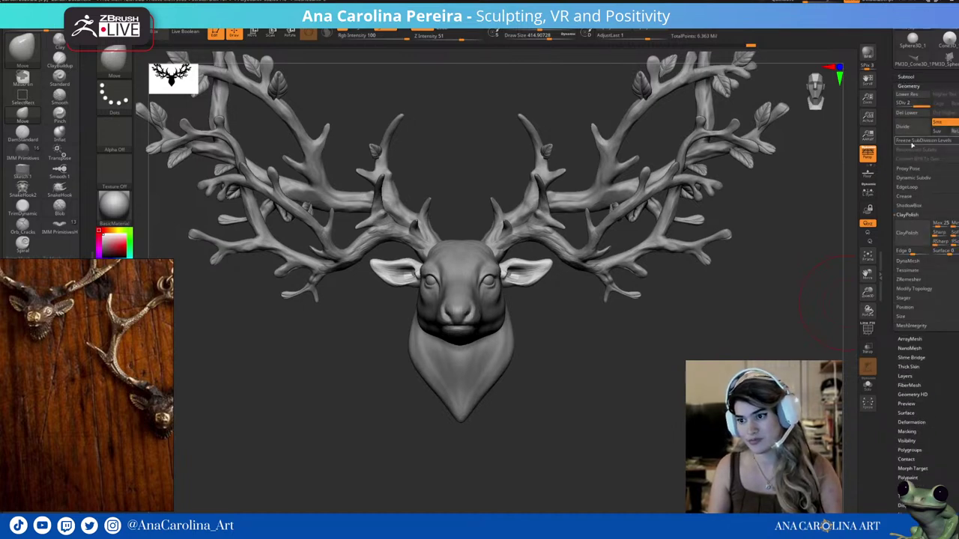
key(b)
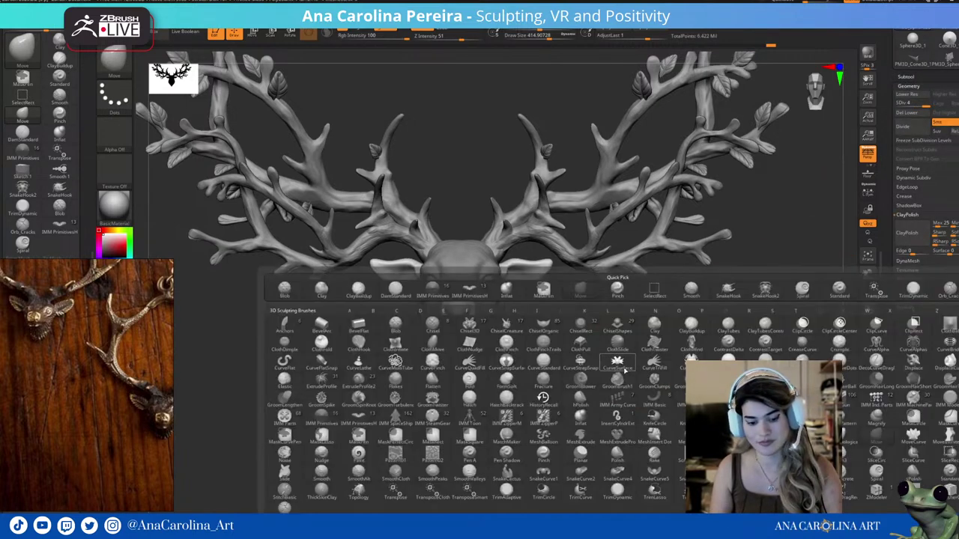
key(c)
key(b)
key(space)
drag(534, 310, 523, 310)
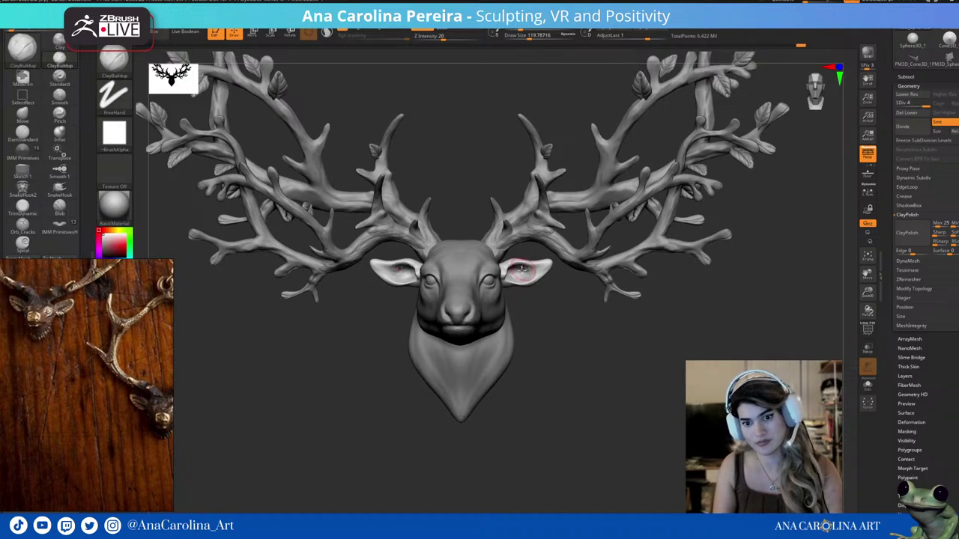
drag(517, 267, 527, 276)
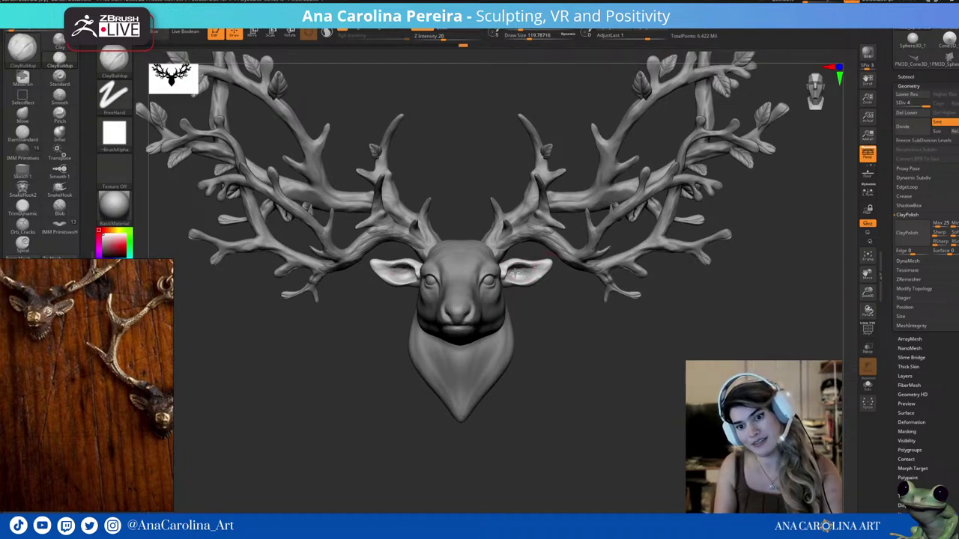
Orbit to inspect the face from the side and shrink the brush for fine detail.
mouse_move(516, 273)
right_down()
mouse_move(552, 326)
mouse_move(555, 375)
right_up()
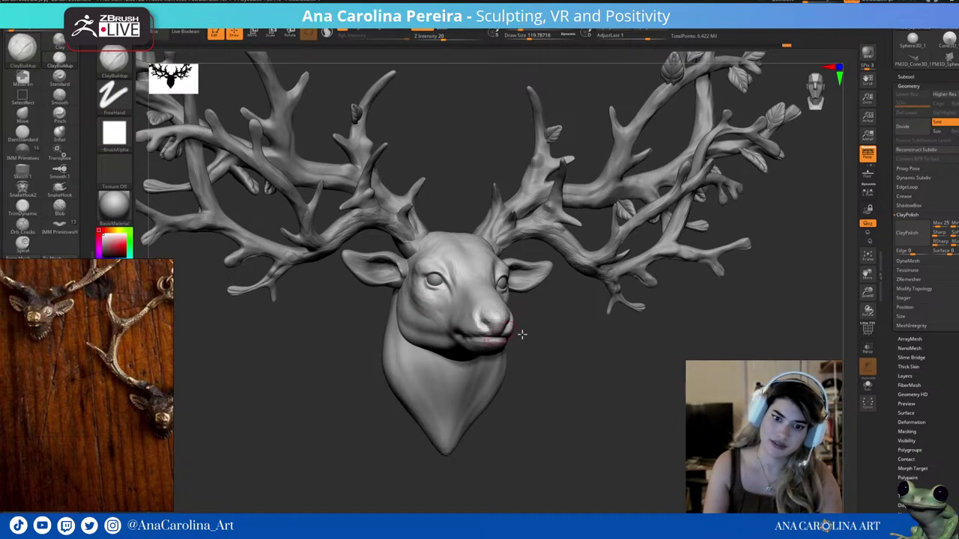
mouse_move(522, 334)
right_down()
mouse_move(548, 328)
mouse_move(513, 313)
right_up()
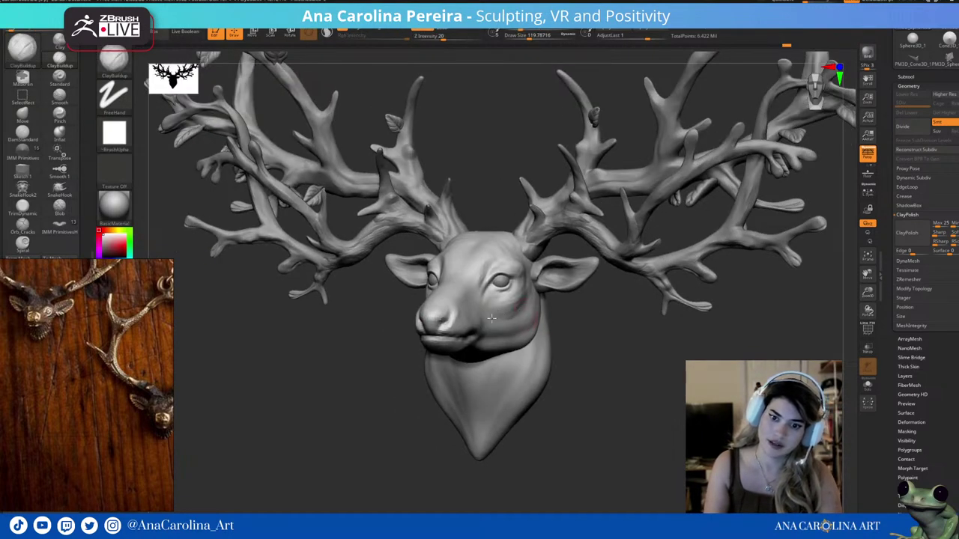
mouse_move(579, 325)
right_down()
mouse_move(561, 338)
mouse_move(524, 315)
right_up()
key(space)
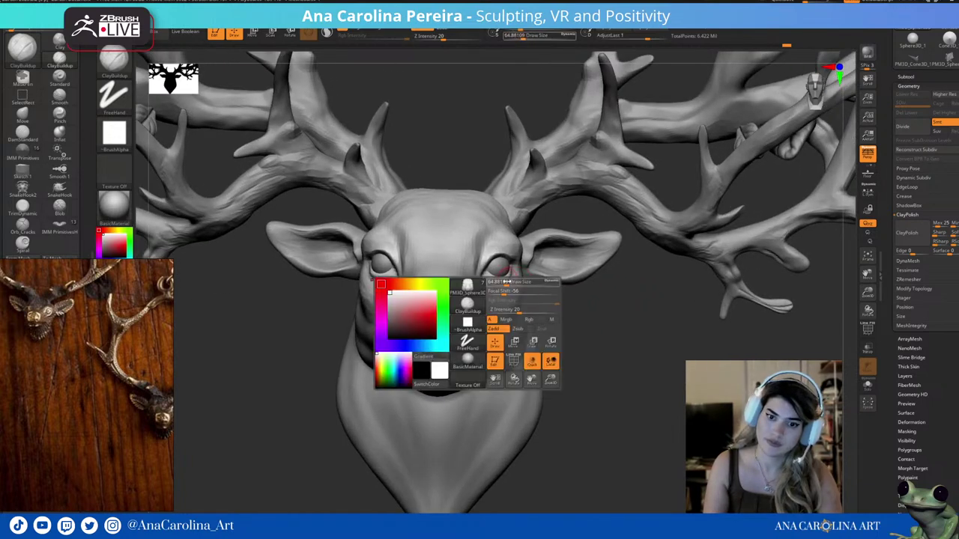
drag(517, 275, 493, 275)
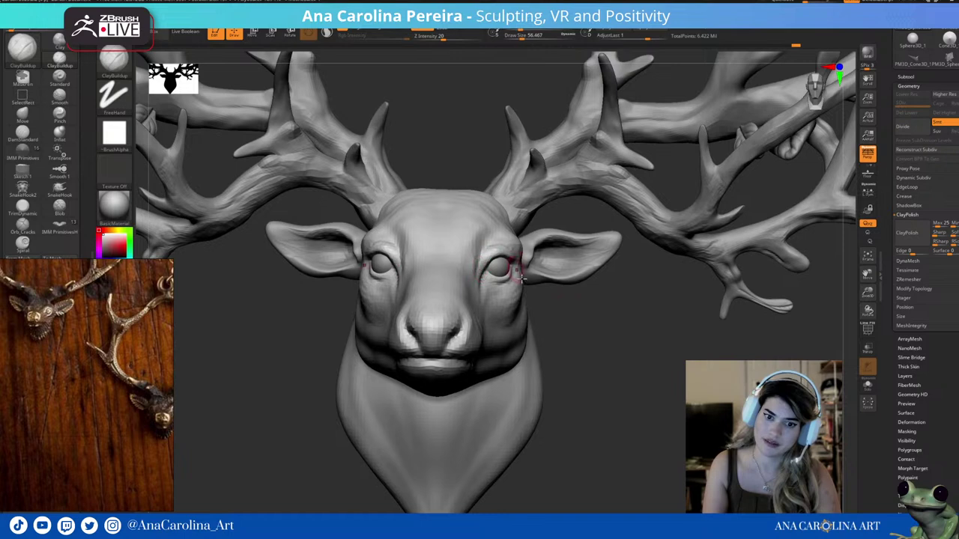
right_drag(520, 276, 499, 251)
key(b)
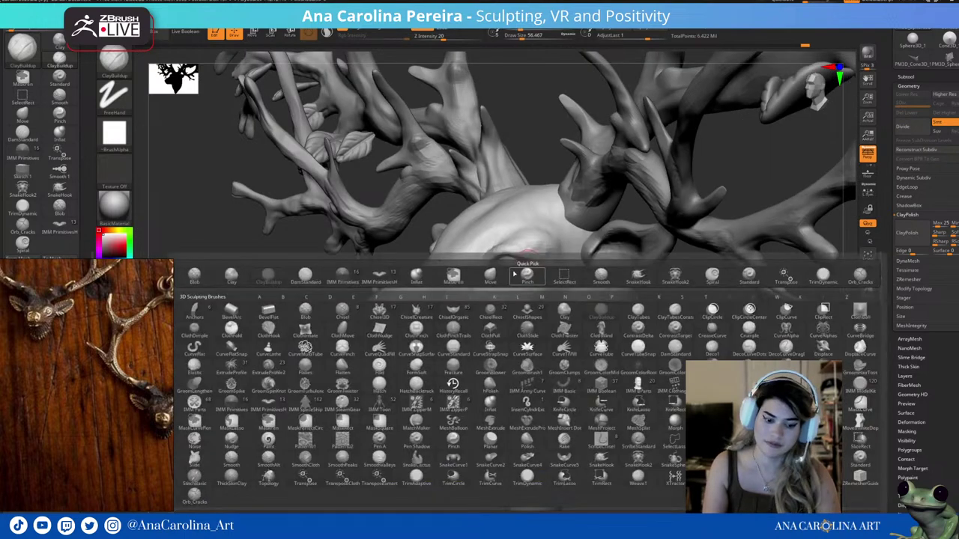
key(d)
key(s)
mouse_move(525, 248)
mouse_down()
mouse_move(561, 253)
mouse_move(540, 259)
mouse_up()
mouse_move(539, 259)
right_down()
mouse_move(678, 352)
mouse_move(649, 376)
mouse_move(458, 341)
right_up()
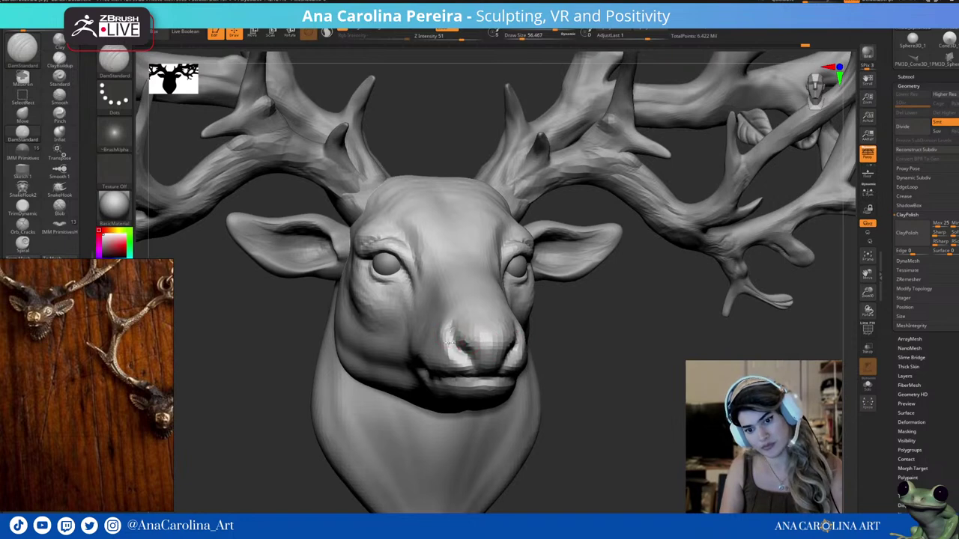
key(ctrl)
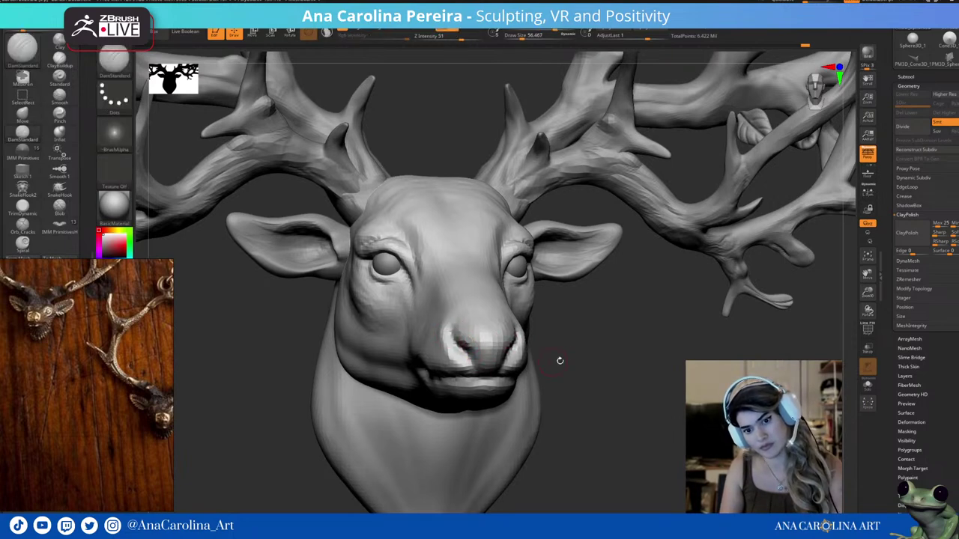
mouse_move(556, 360)
ctrl+right_down()
mouse_move(537, 332)
mouse_move(551, 344)
mouse_move(538, 285)
mouse_move(592, 325)
mouse_move(569, 310)
ctrl+right_up()
key(shift)
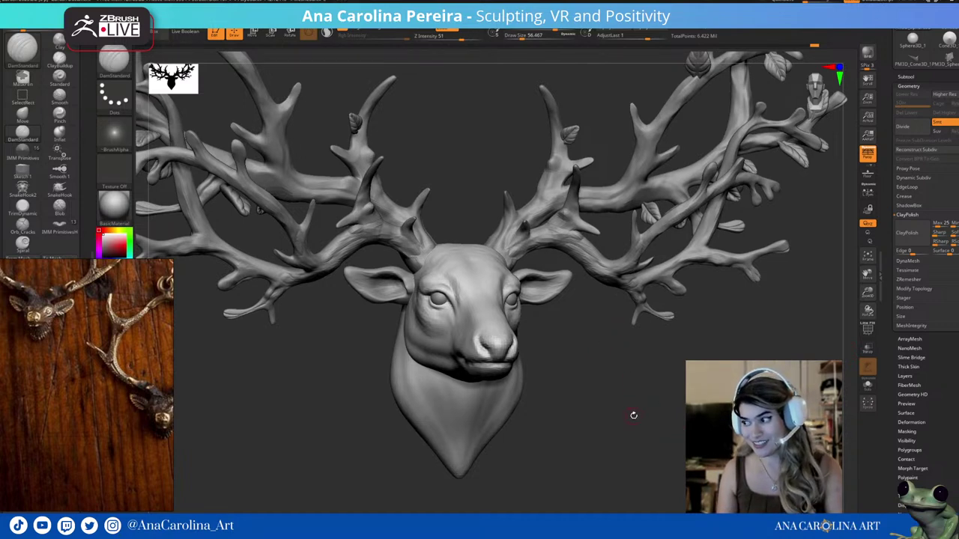
mouse_move(633, 415)
shift+mouse_down()
mouse_move(646, 417)
mouse_move(655, 385)
mouse_move(636, 400)
mouse_move(652, 398)
mouse_move(642, 413)
mouse_move(625, 409)
shift+mouse_up()
With a larger Move brush, push the neck base sides in to narrow and even it.
key(b)
key(m)
key(v)
key(space)
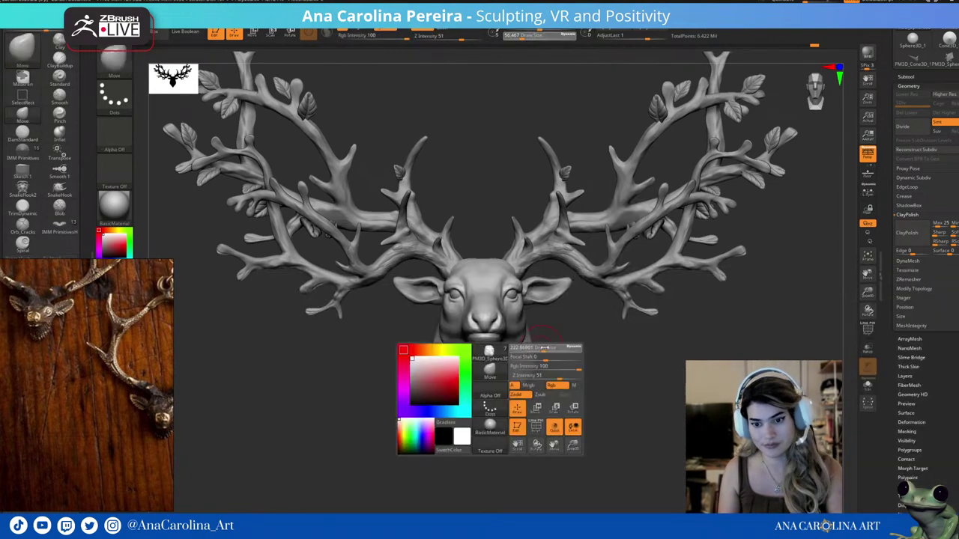
drag(532, 363, 517, 343)
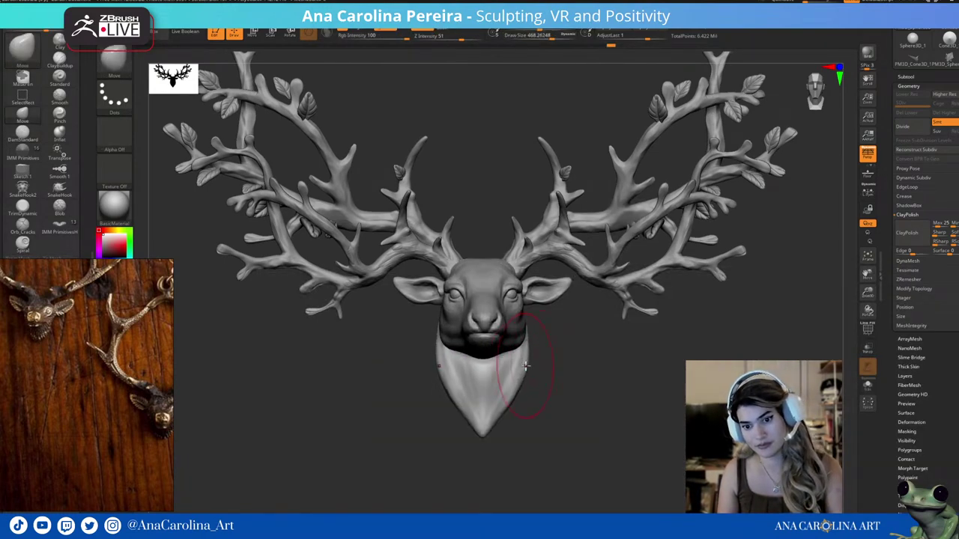
mouse_move(521, 376)
mouse_down()
mouse_move(546, 413)
mouse_move(499, 395)
mouse_move(516, 421)
mouse_move(550, 417)
mouse_move(559, 387)
mouse_move(533, 412)
mouse_move(516, 309)
mouse_up()
key(ctrl)
drag(516, 399, 738, 282)
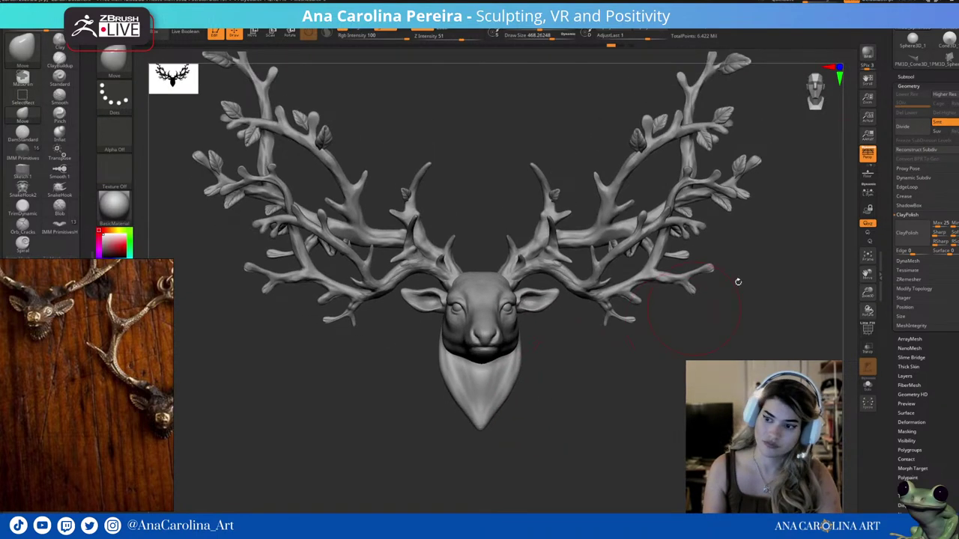
Hide the neck base subtool to check the head and antlers alone, then show it again.
click(906, 76)
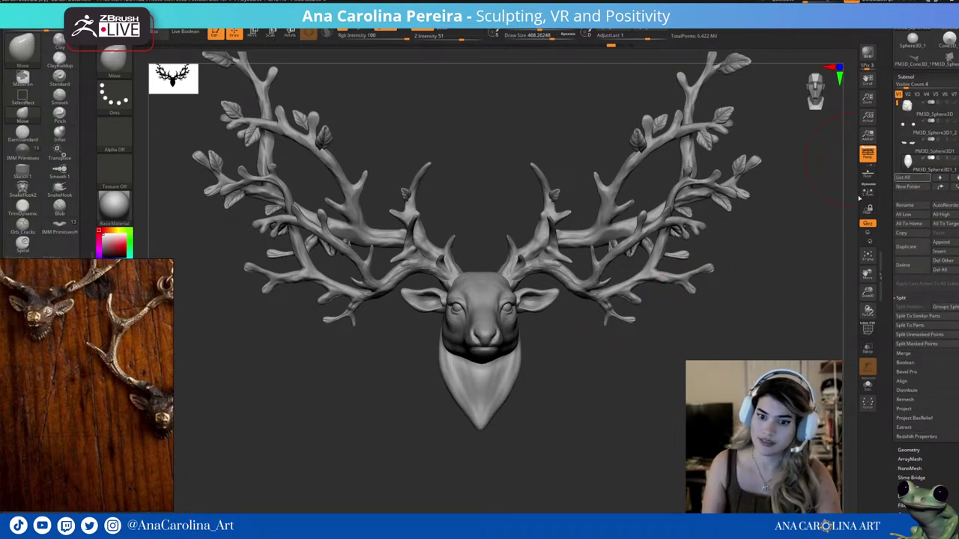
ctrl+shift+click(491, 322)
alt+drag(570, 368, 573, 337)
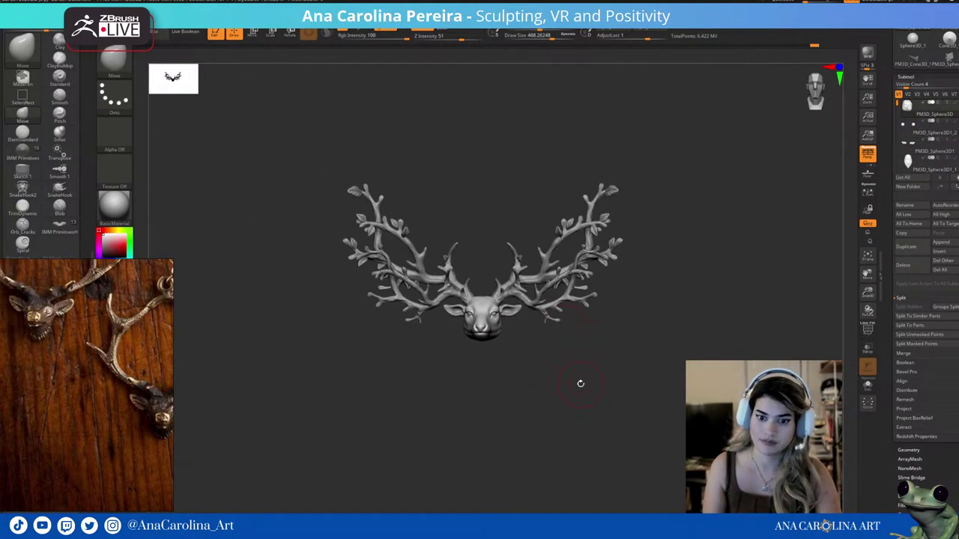
mouse_move(577, 383)
alt+mouse_down()
mouse_move(588, 434)
mouse_move(824, 255)
alt+mouse_up()
ctrl+shift+click(824, 255)
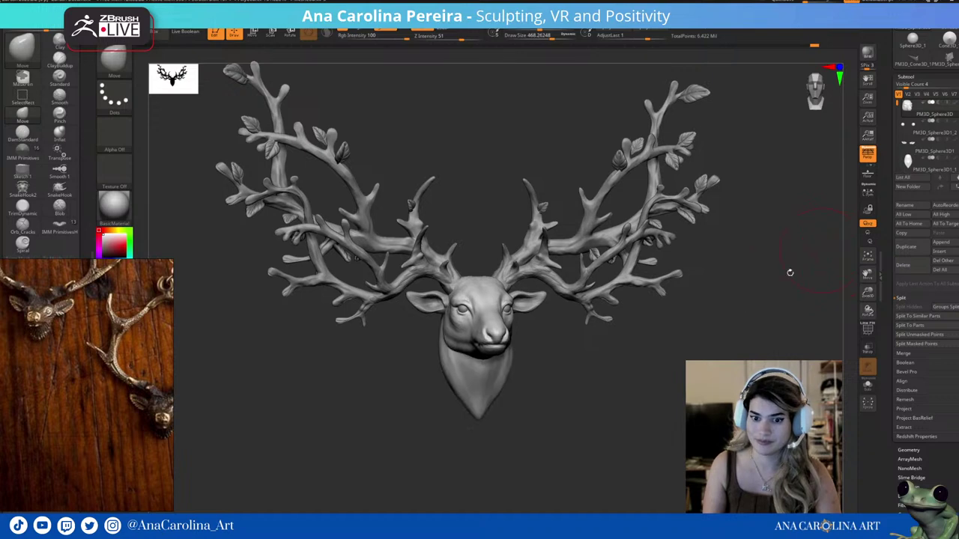
alt+drag(593, 397, 599, 430)
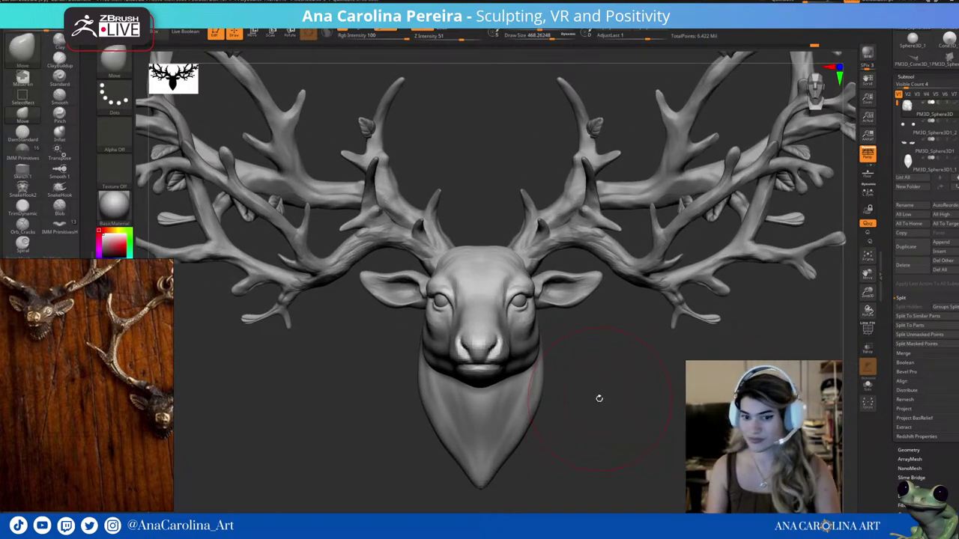
key(f)
mouse_move(662, 371)
mouse_down()
mouse_move(621, 374)
mouse_move(625, 306)
mouse_move(684, 382)
mouse_move(624, 369)
mouse_move(690, 379)
mouse_move(656, 379)
mouse_move(661, 369)
mouse_move(677, 389)
mouse_up()
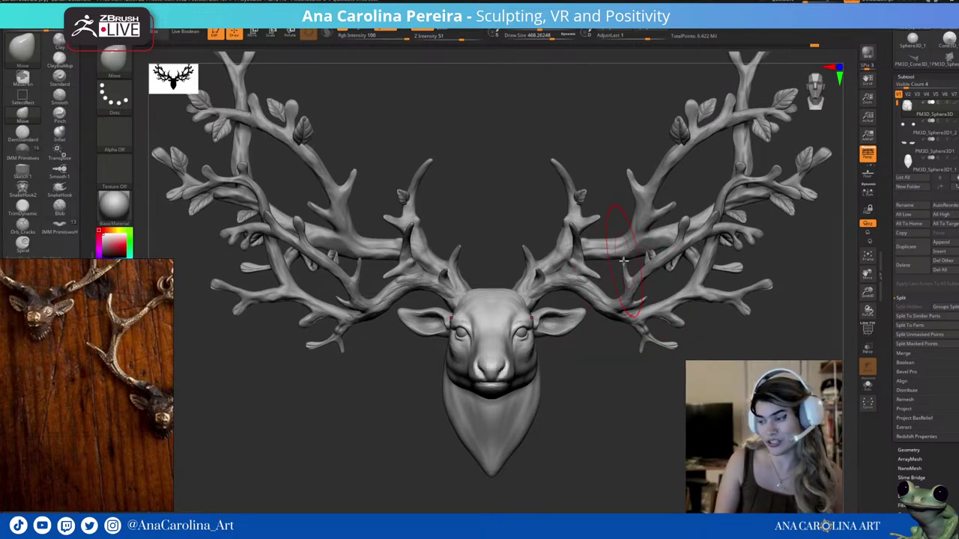
Select the front antlers subtool and orbit to inspect its branches from the side and front.
mouse_move(684, 392)
mouse_down()
mouse_move(694, 330)
mouse_move(681, 265)
mouse_move(604, 208)
mouse_move(506, 205)
mouse_up()
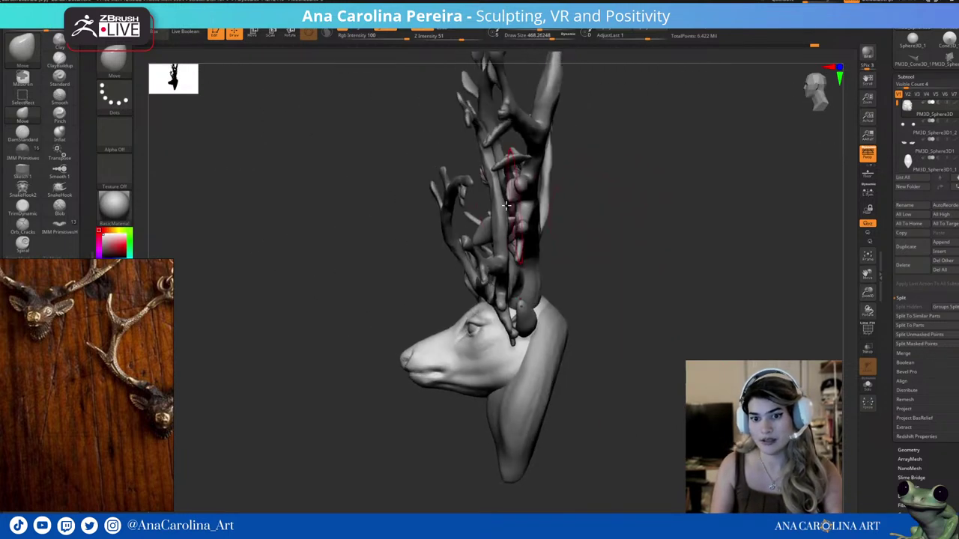
alt+click(497, 197)
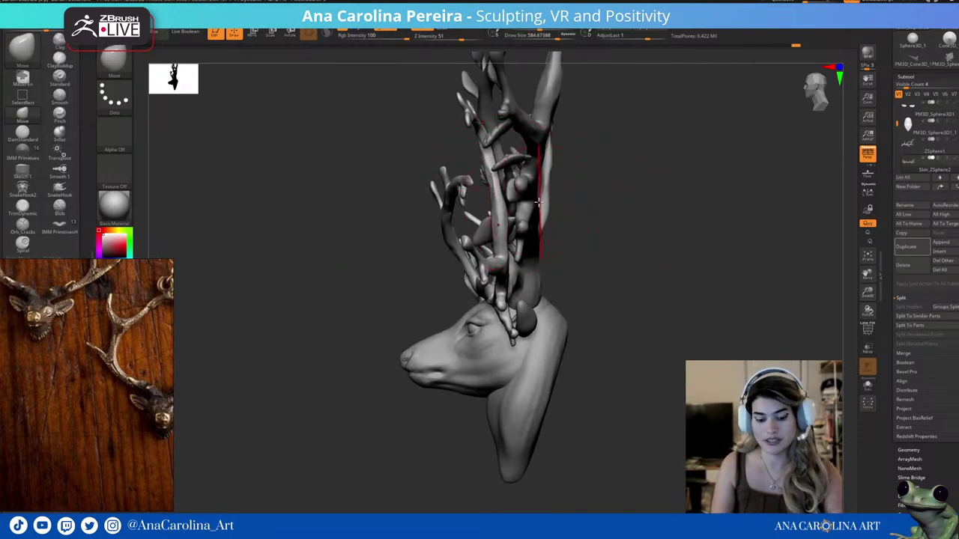
mouse_move(611, 218)
mouse_down()
mouse_move(612, 195)
mouse_move(455, 96)
mouse_move(573, 159)
mouse_move(619, 156)
mouse_up()
key(space)
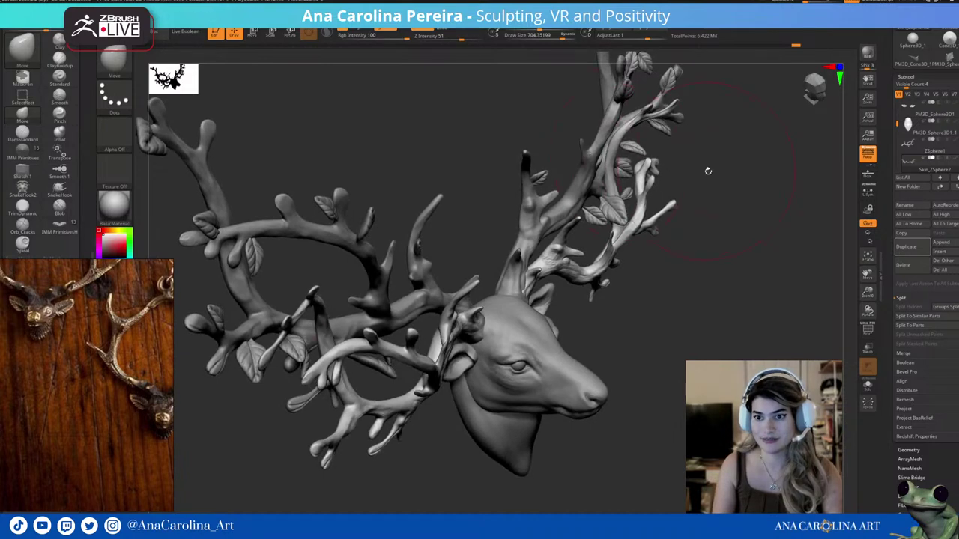
mouse_move(708, 169)
mouse_down()
mouse_move(664, 169)
mouse_move(722, 184)
mouse_move(669, 192)
mouse_move(669, 167)
mouse_move(680, 231)
mouse_move(654, 176)
mouse_move(706, 227)
mouse_move(682, 326)
mouse_move(670, 315)
mouse_move(694, 317)
mouse_move(636, 299)
mouse_move(696, 307)
mouse_move(655, 325)
mouse_up()
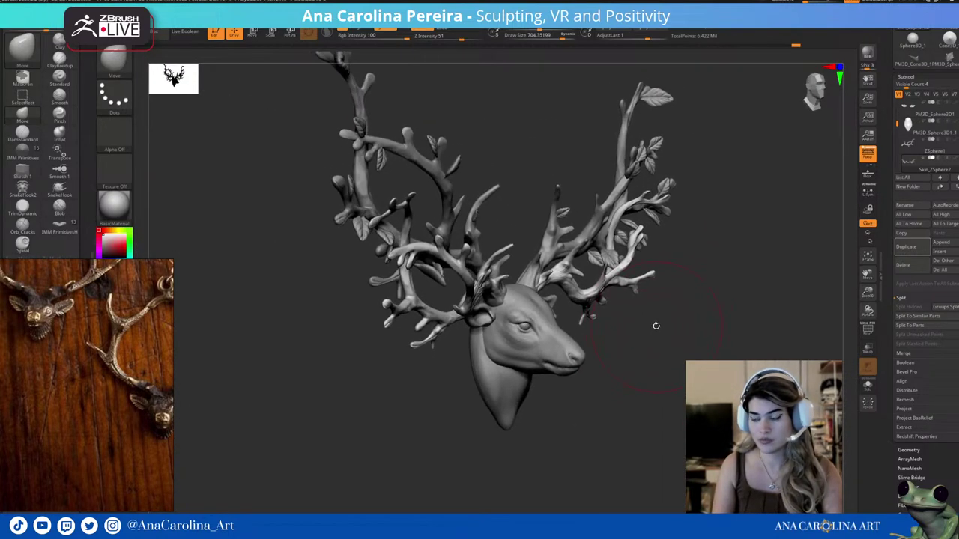
drag(653, 139, 611, 185)
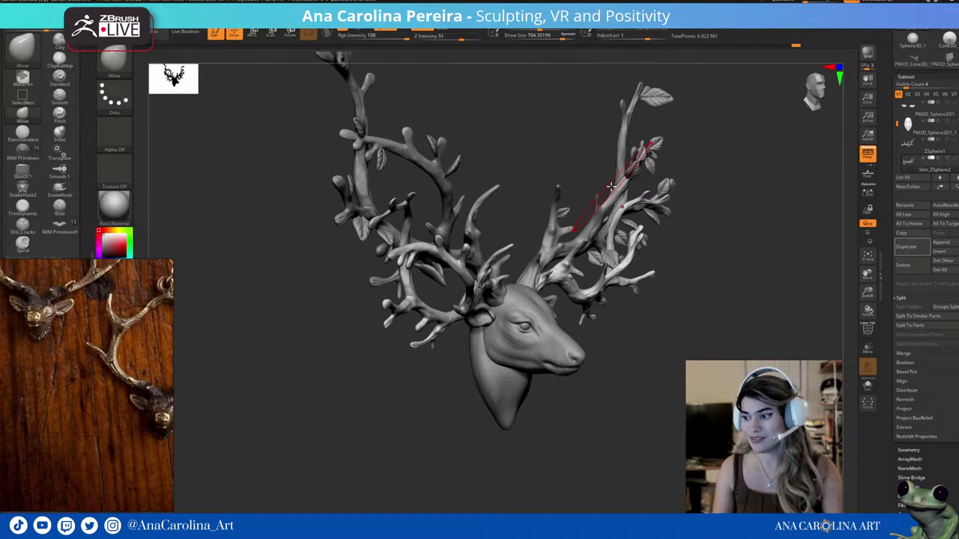
shift+drag(636, 332, 678, 335)
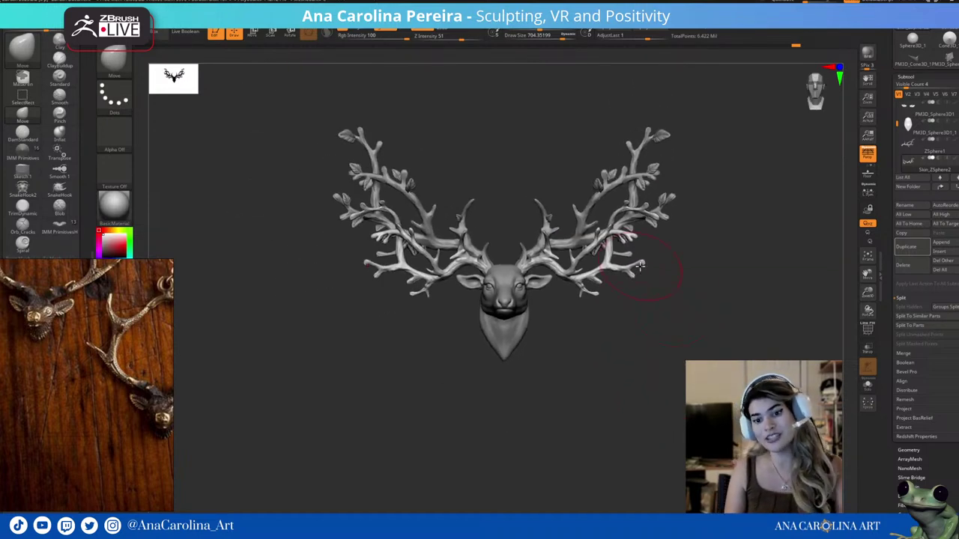
Turn the deer bust to a front view and reconstruct subdivisions to three levels (6.488 million points).
scroll(678, 341, up, 2)
scroll(682, 352, up, 2)
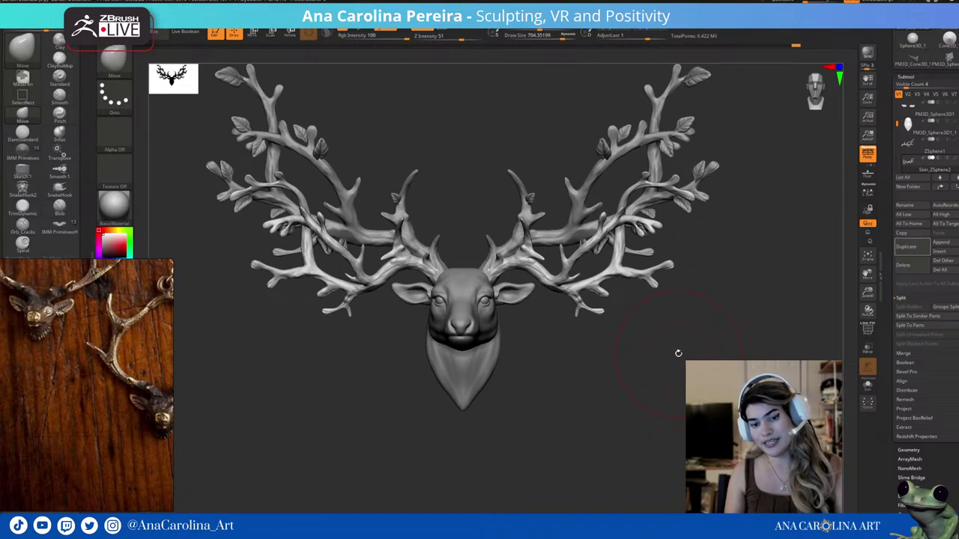
scroll(573, 352, up, 2)
scroll(585, 386, up, 2)
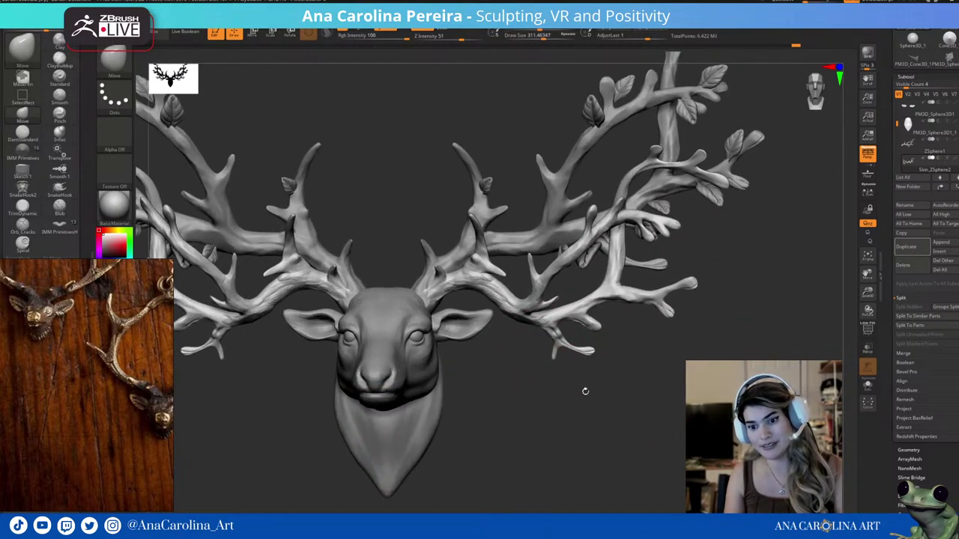
shift+drag(591, 385, 535, 389)
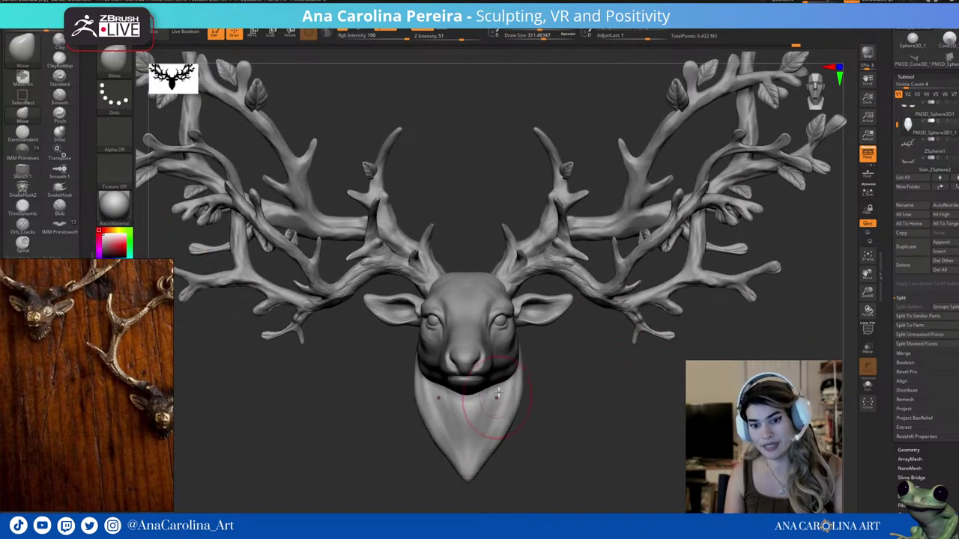
scroll(576, 366, up, 1)
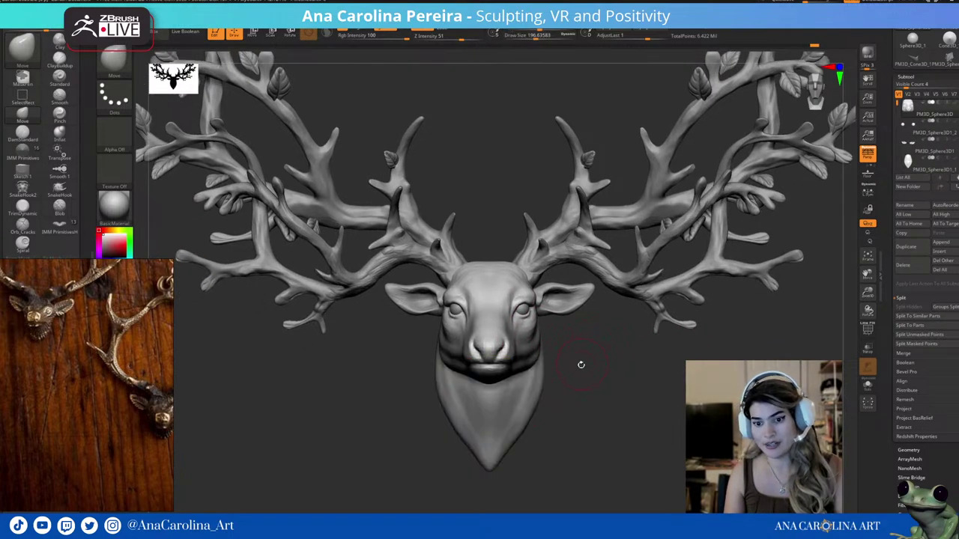
scroll(580, 369, up, 1)
key(space)
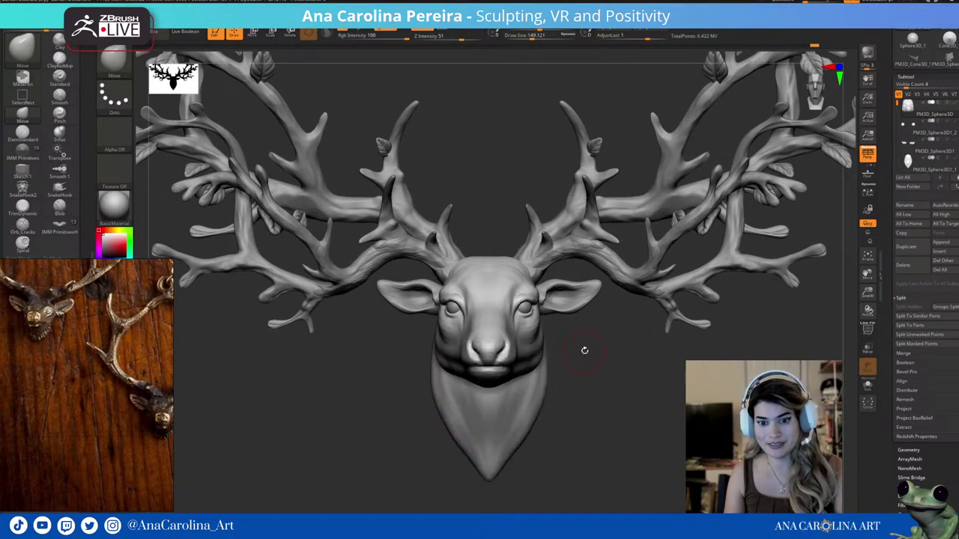
scroll(580, 366, up, 2)
scroll(575, 355, up, 2)
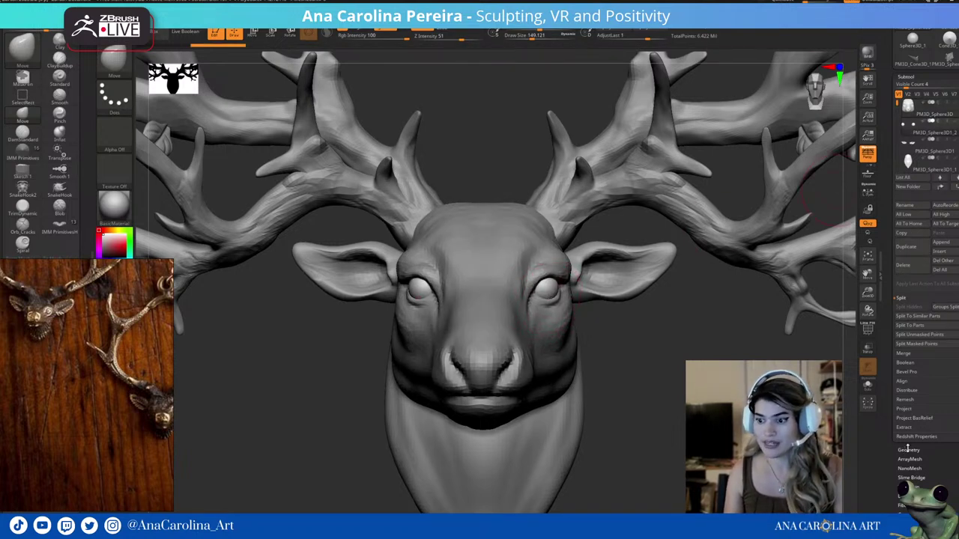
click(908, 449)
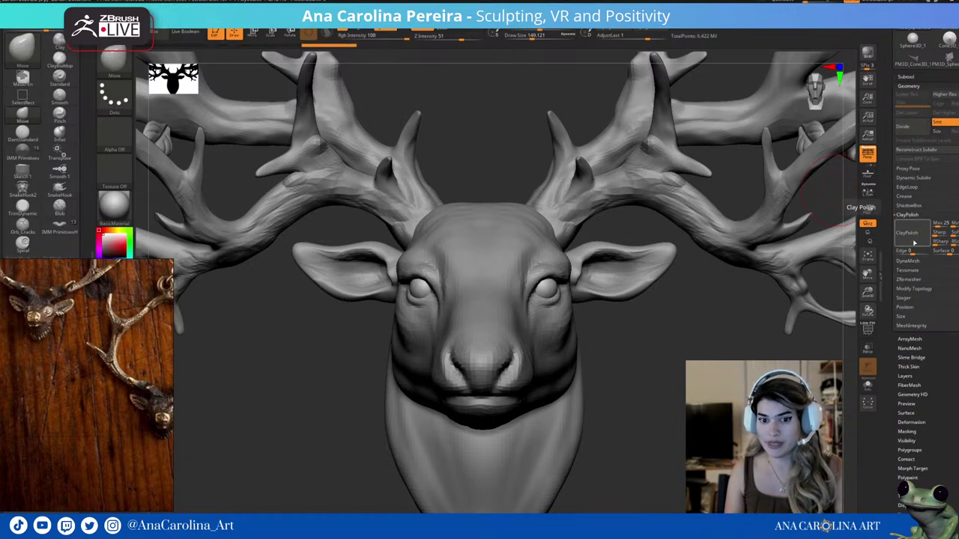
key(ctrl)
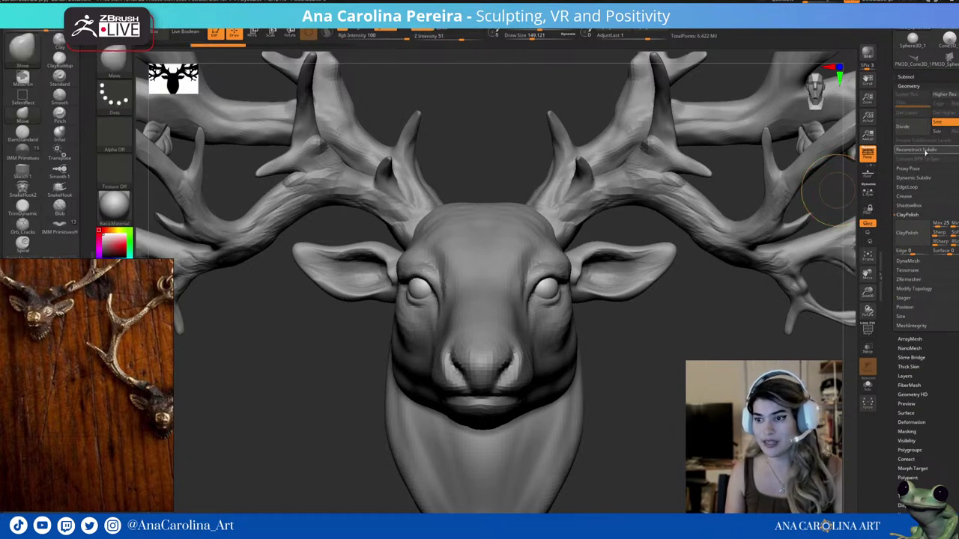
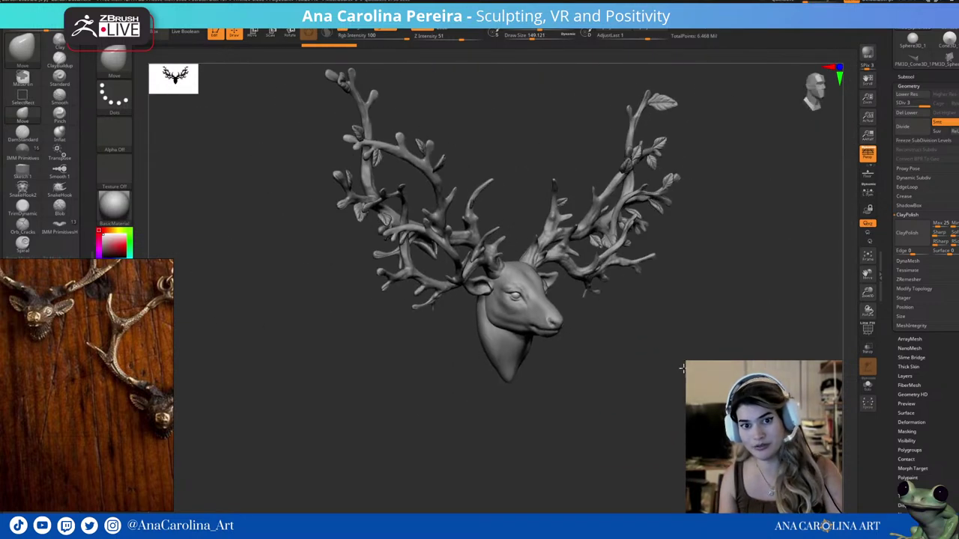
Orbit the leafy-antlered deer head to a straight front view and zoom in.
drag(683, 360, 648, 405)
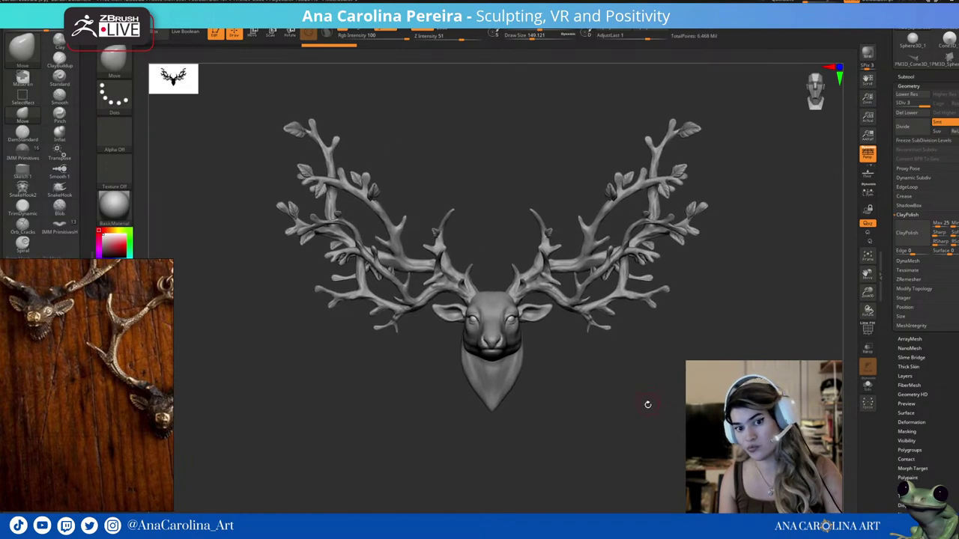
scroll(643, 406, up, 1)
scroll(636, 402, up, 2)
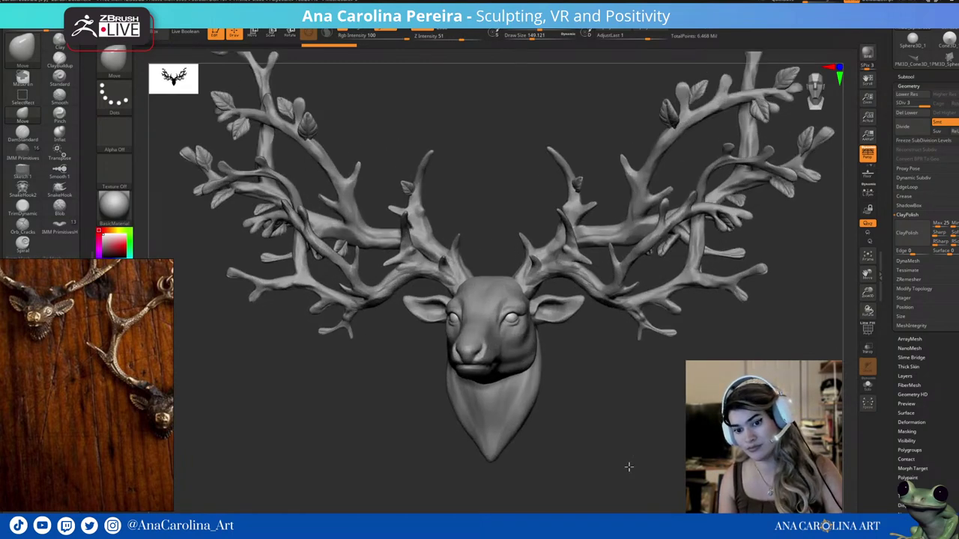
scroll(627, 450, up, 2)
scroll(596, 357, up, 1)
scroll(596, 357, up, 2)
key(space)
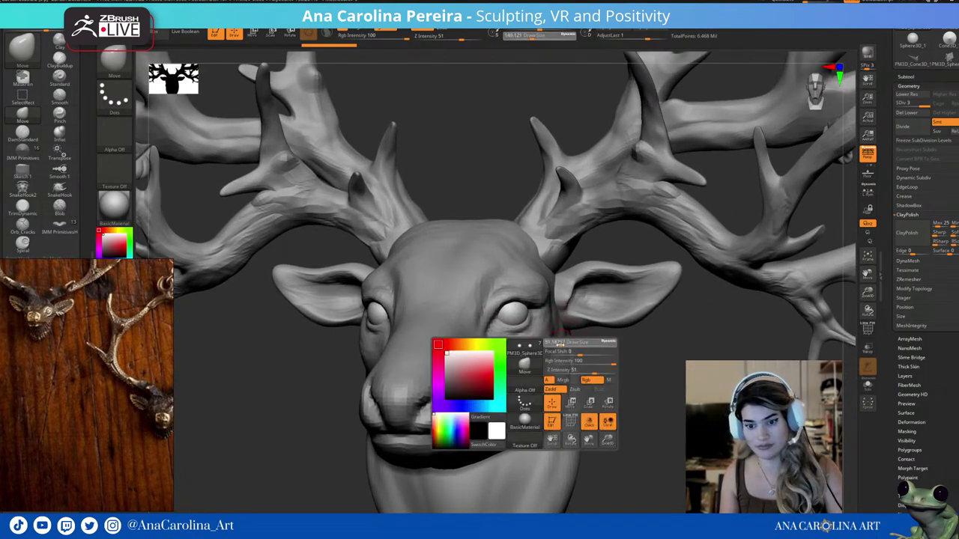
Select the DamStandard brush with the B, D, S shortcut.
key(b)
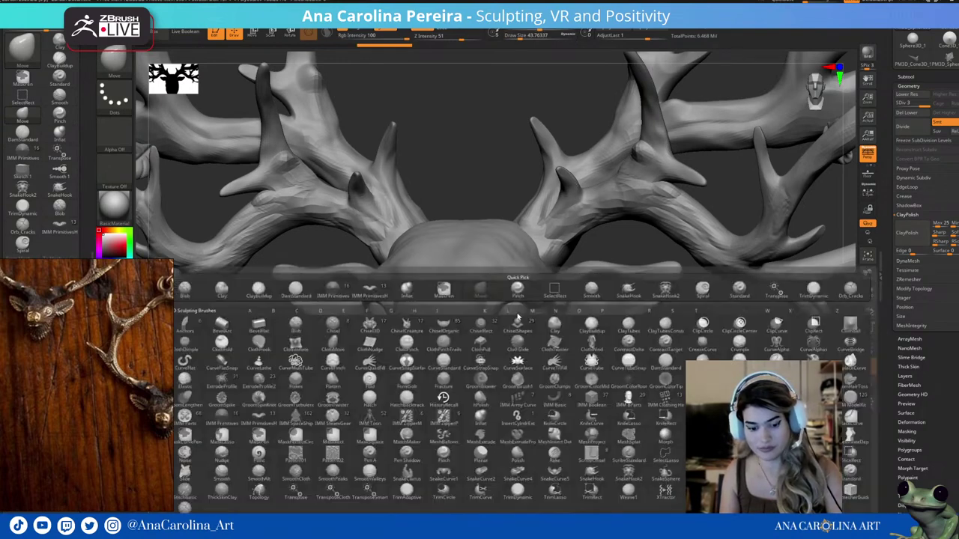
key(d)
key(s)
scroll(601, 364, down, 1)
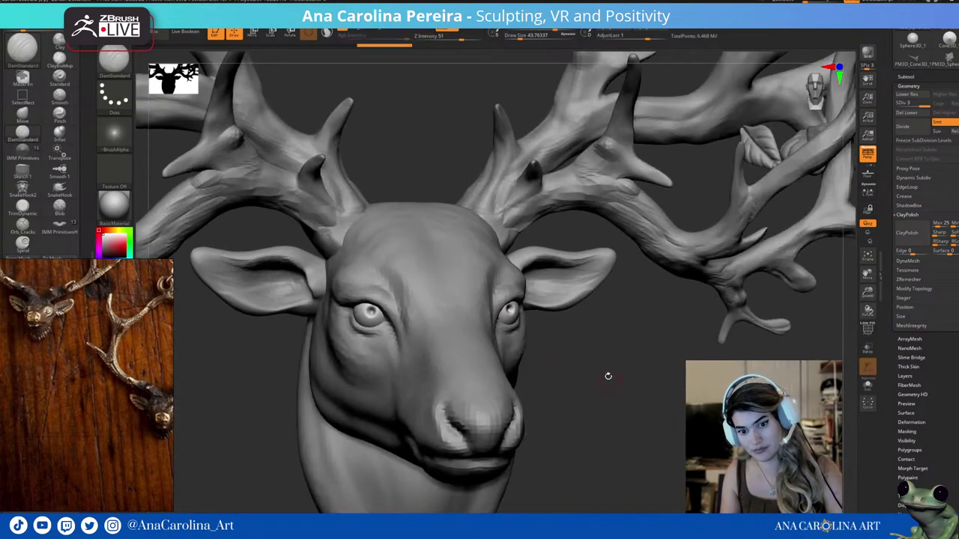
scroll(607, 377, down, 2)
scroll(574, 338, down, 2)
scroll(563, 336, down, 1)
scroll(552, 334, up, 3)
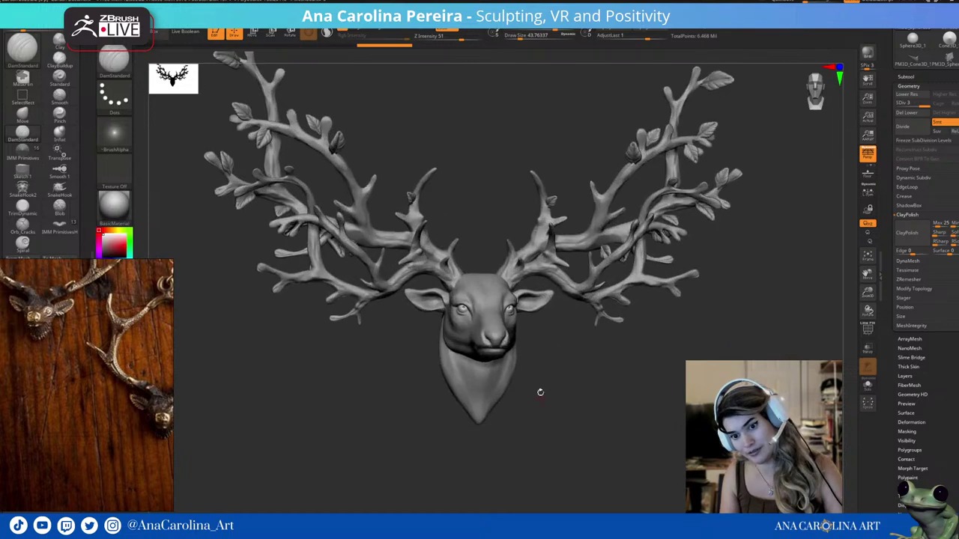
Inspect the deer from a three-quarter side view, then return to the front.
mouse_move(539, 391)
mouse_down()
mouse_move(511, 391)
mouse_move(548, 398)
mouse_up()
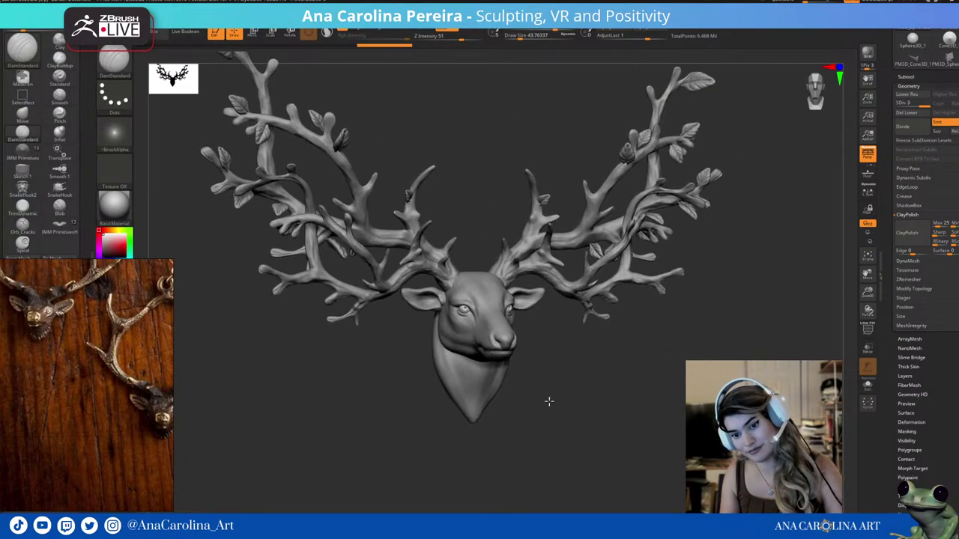
scroll(562, 434, up, 2)
scroll(561, 426, up, 2)
scroll(561, 427, up, 1)
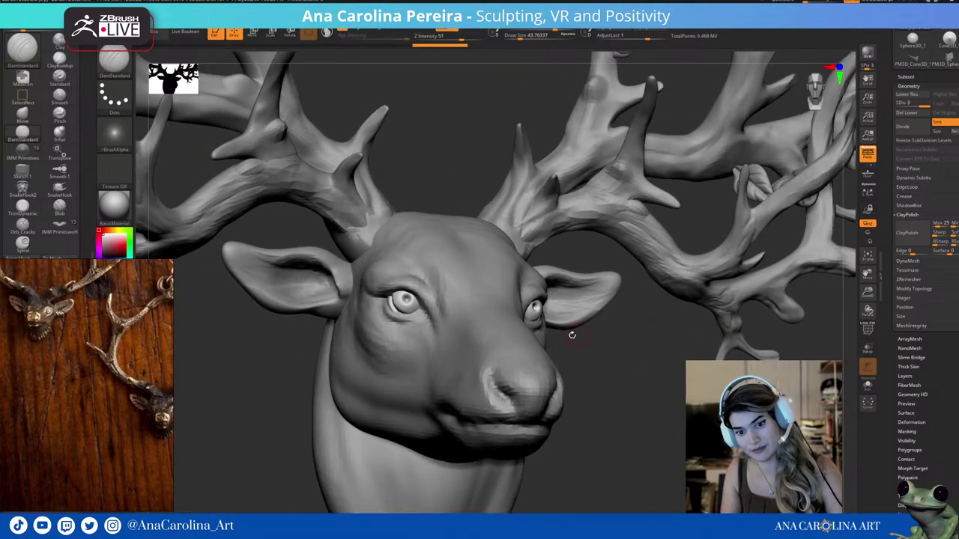
mouse_move(423, 319)
mouse_down()
mouse_move(648, 355)
mouse_move(494, 313)
mouse_up()
scroll(569, 343, up, 2)
key(space)
scroll(438, 346, down, 2)
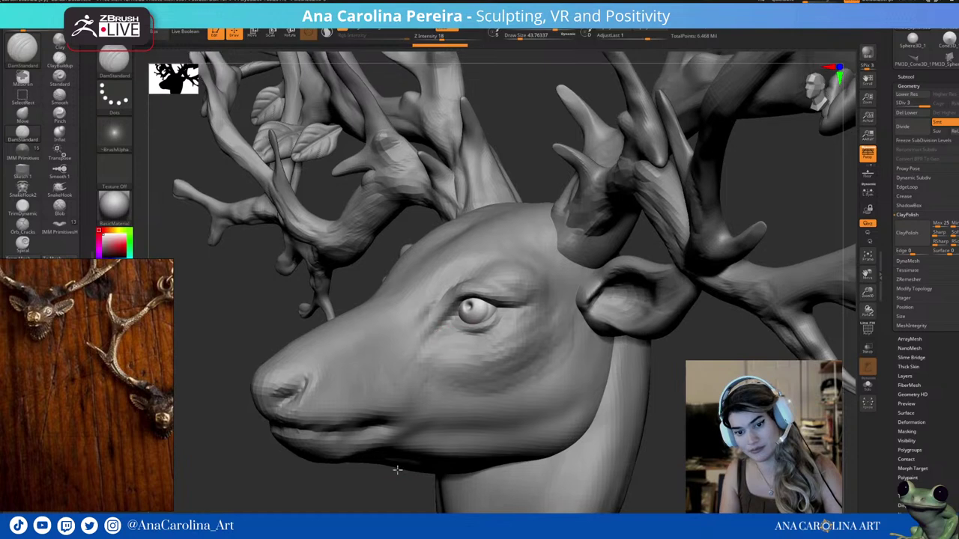
scroll(392, 443, down, 3)
drag(392, 443, 494, 449)
scroll(508, 454, up, 1)
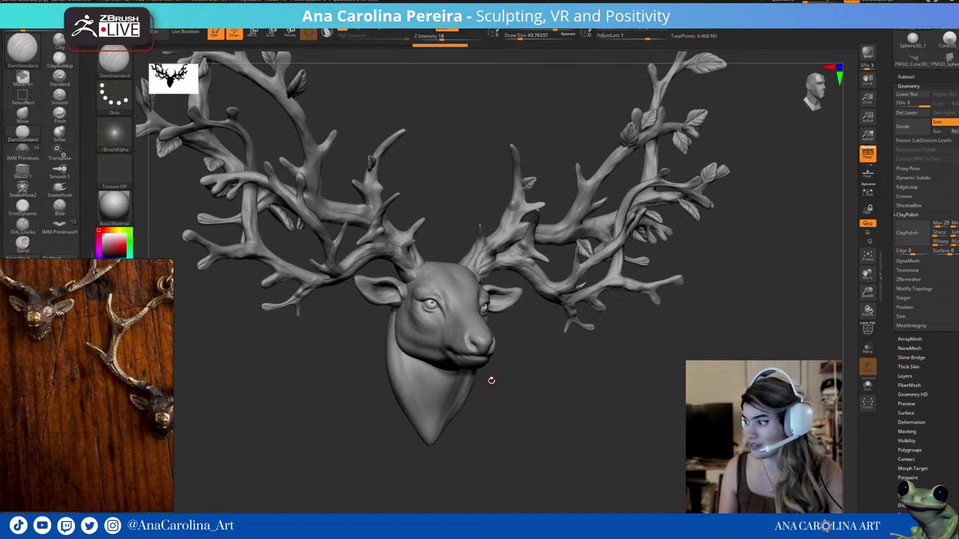
mouse_move(913, 39)
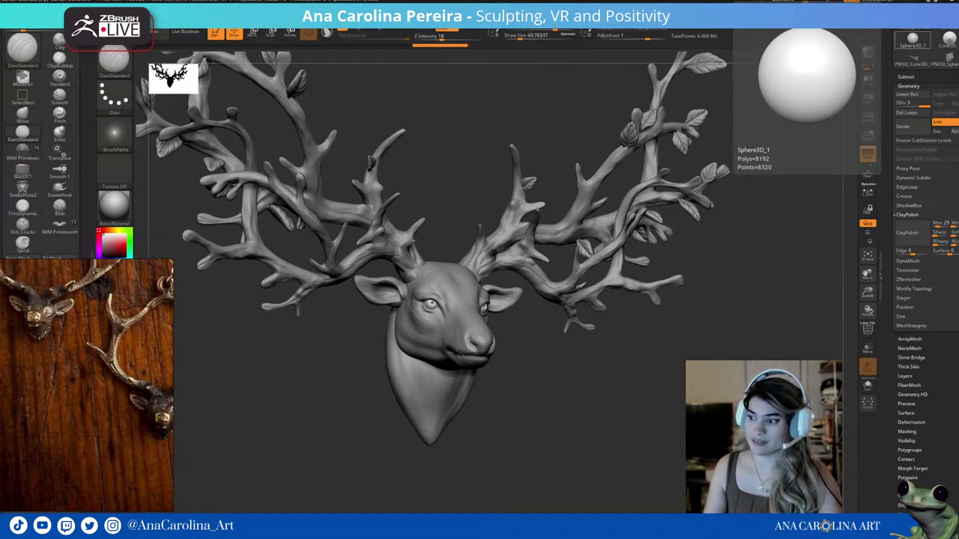
drag(659, 388, 673, 435)
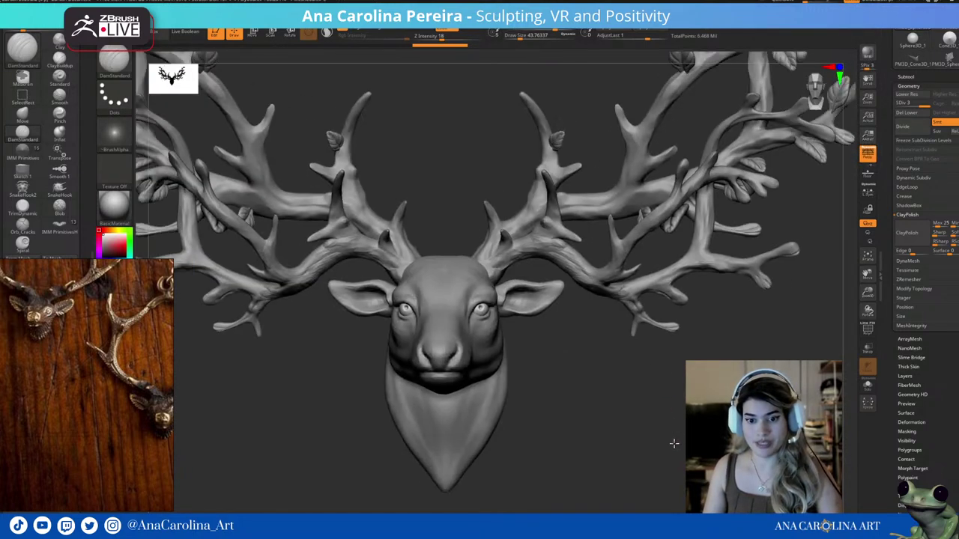
alt+drag(642, 402, 679, 362)
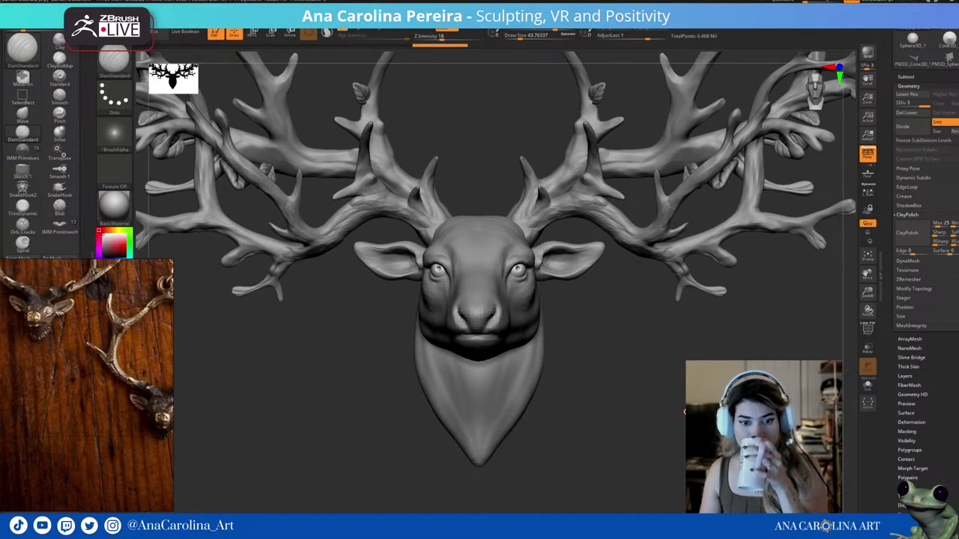
drag(637, 390, 674, 382)
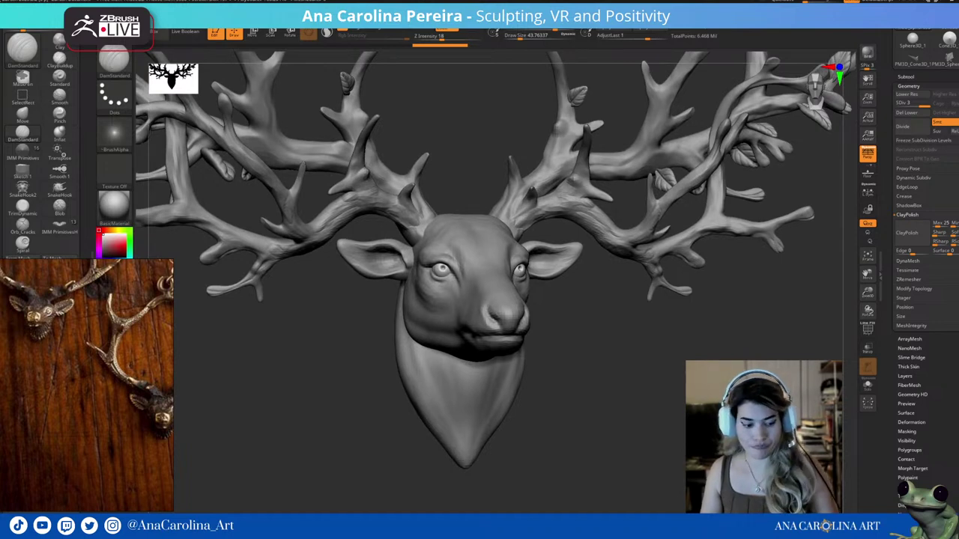
drag(644, 416, 704, 420)
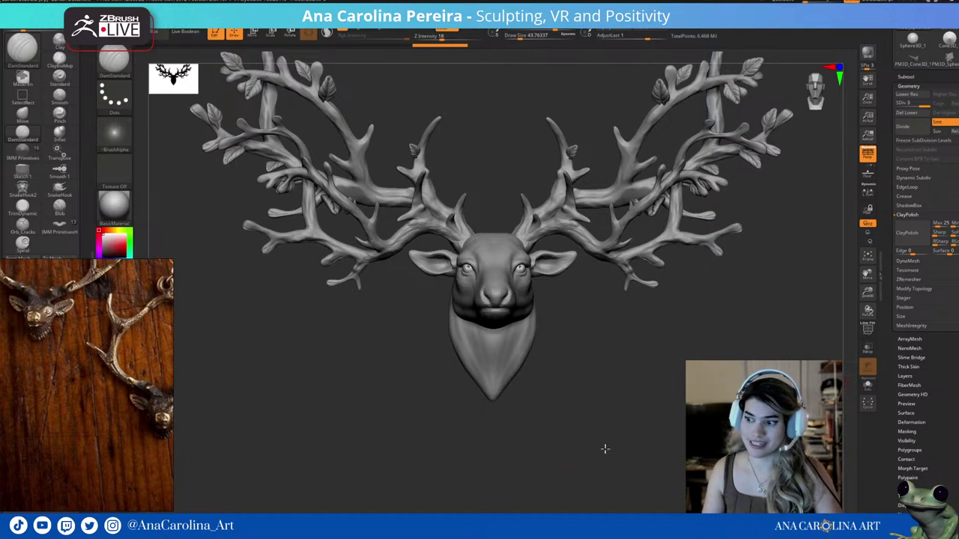
drag(605, 448, 633, 431)
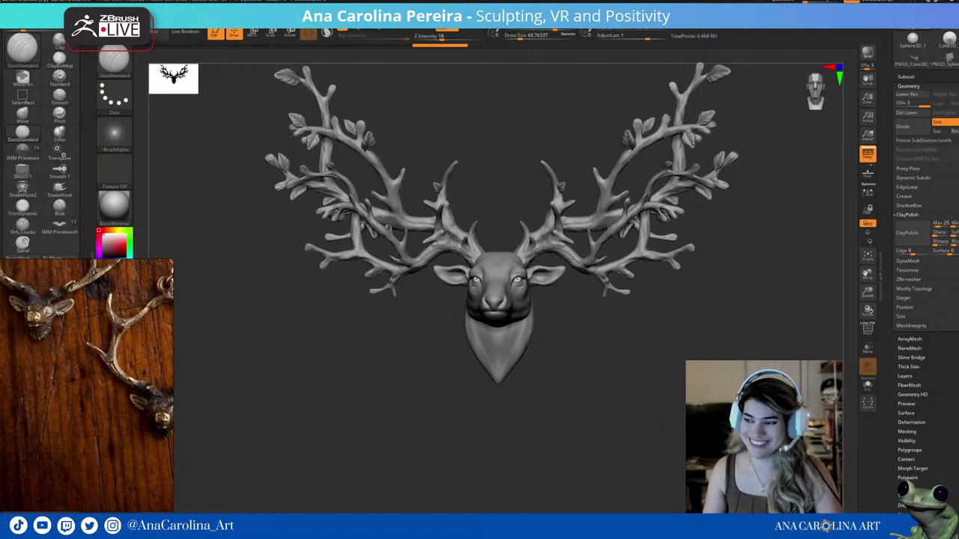
mouse_move(580, 398)
mouse_down()
mouse_move(579, 381)
mouse_move(595, 375)
mouse_move(563, 375)
mouse_move(608, 377)
mouse_move(591, 379)
mouse_move(591, 359)
mouse_move(610, 402)
mouse_move(603, 422)
mouse_move(632, 413)
mouse_move(626, 399)
mouse_move(627, 424)
mouse_move(561, 387)
mouse_move(576, 389)
mouse_move(558, 389)
mouse_move(570, 400)
mouse_up()
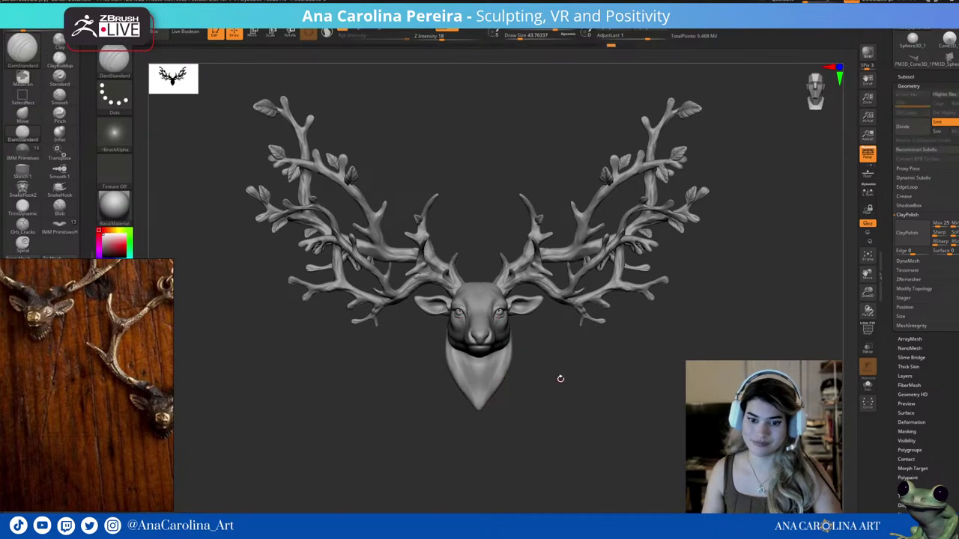
mouse_move(559, 379)
mouse_down()
mouse_move(538, 376)
mouse_move(572, 385)
mouse_move(556, 382)
mouse_move(563, 372)
mouse_up()
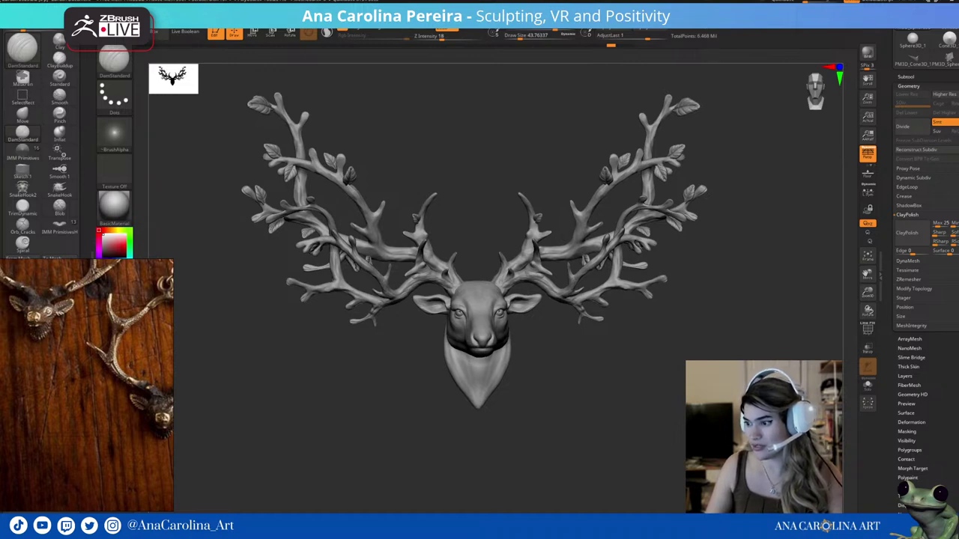
shift+drag(860, 463, 665, 412)
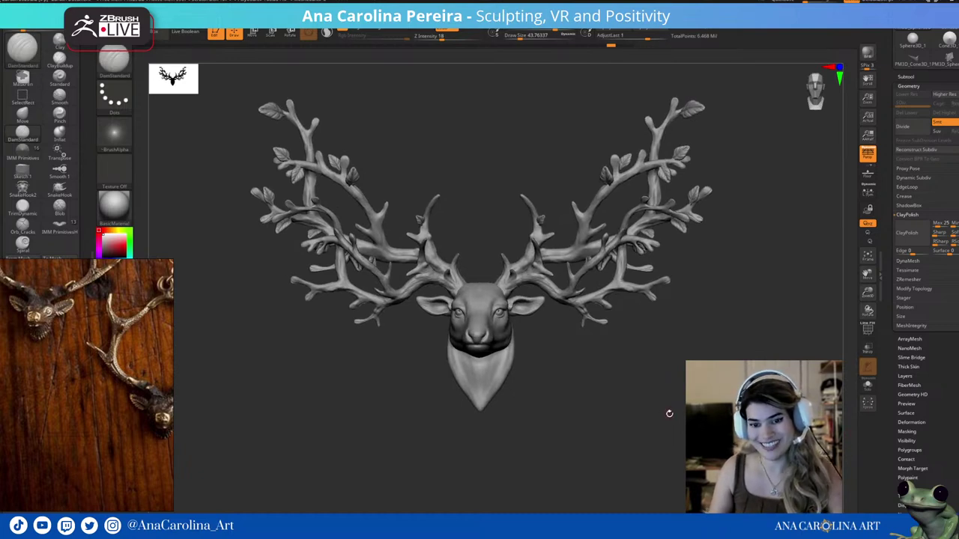
alt+drag(642, 357, 574, 327)
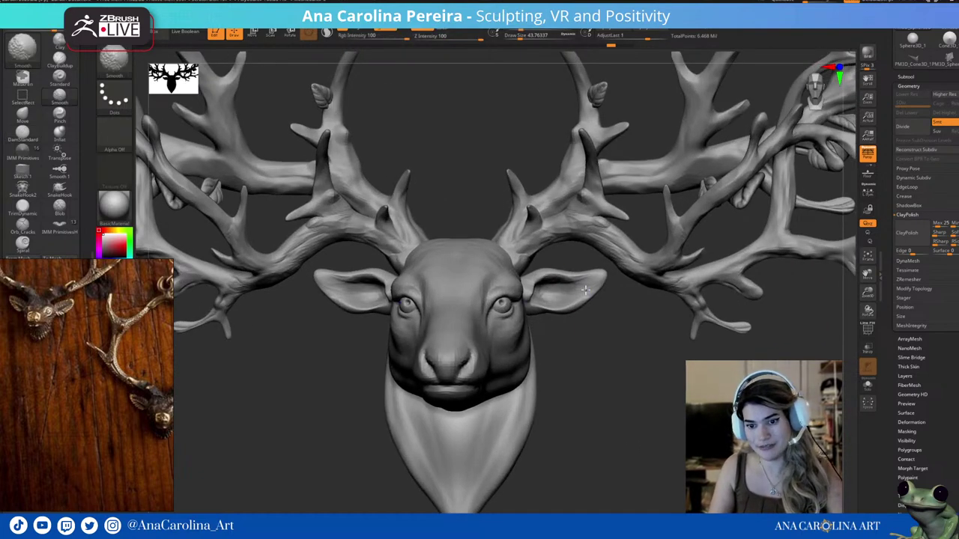
key(d)
key(shift)
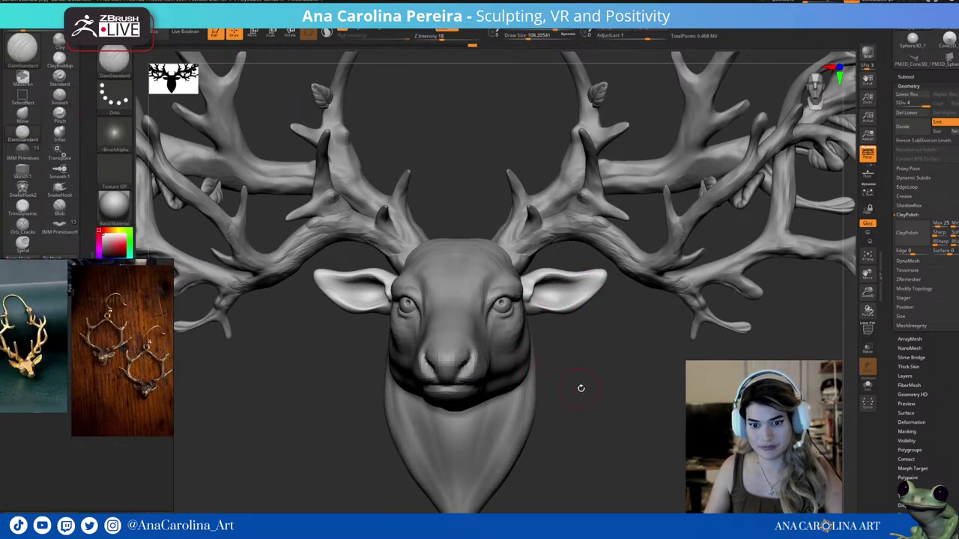
scroll(581, 388, down, 2)
key(f)
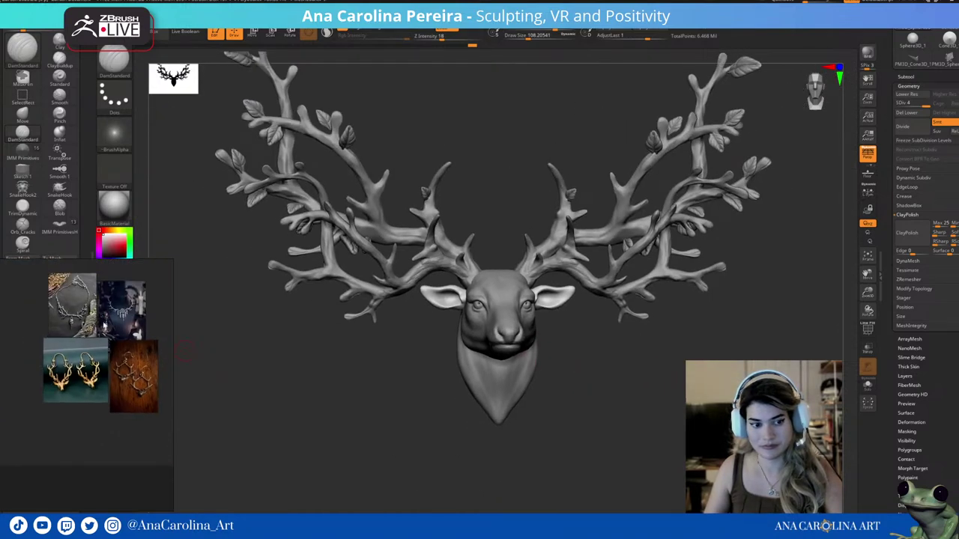
scroll(105, 327, up, 2)
scroll(109, 334, up, 2)
scroll(113, 338, up, 2)
scroll(115, 344, up, 1)
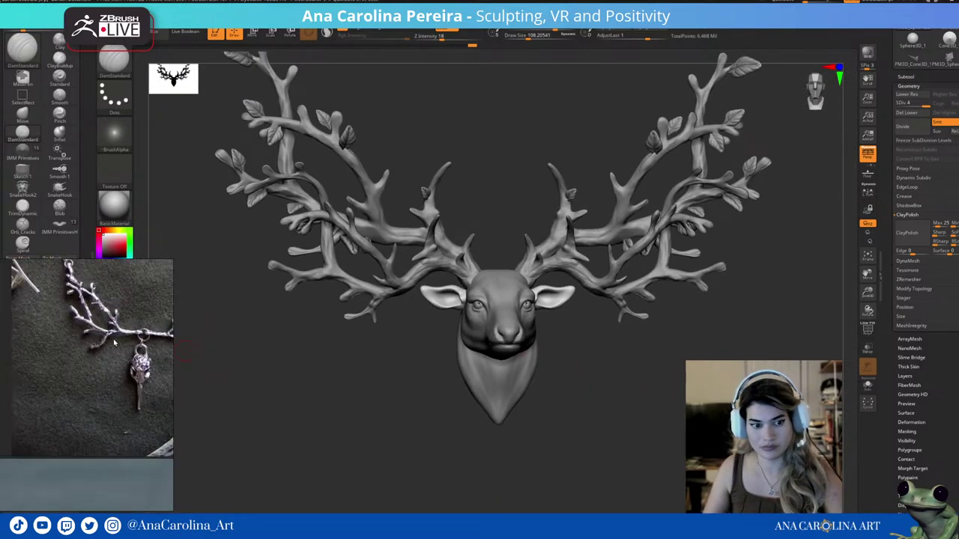
scroll(115, 343, down, 3)
middle_drag(113, 345, 60, 367)
scroll(43, 372, up, 3)
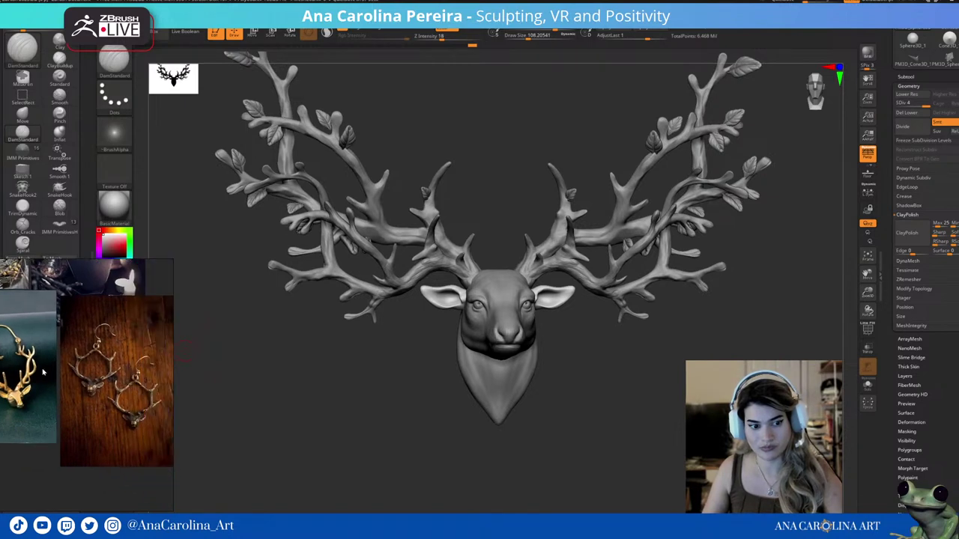
scroll(43, 373, up, 2)
scroll(53, 374, down, 3)
scroll(75, 382, up, 2)
scroll(83, 386, up, 2)
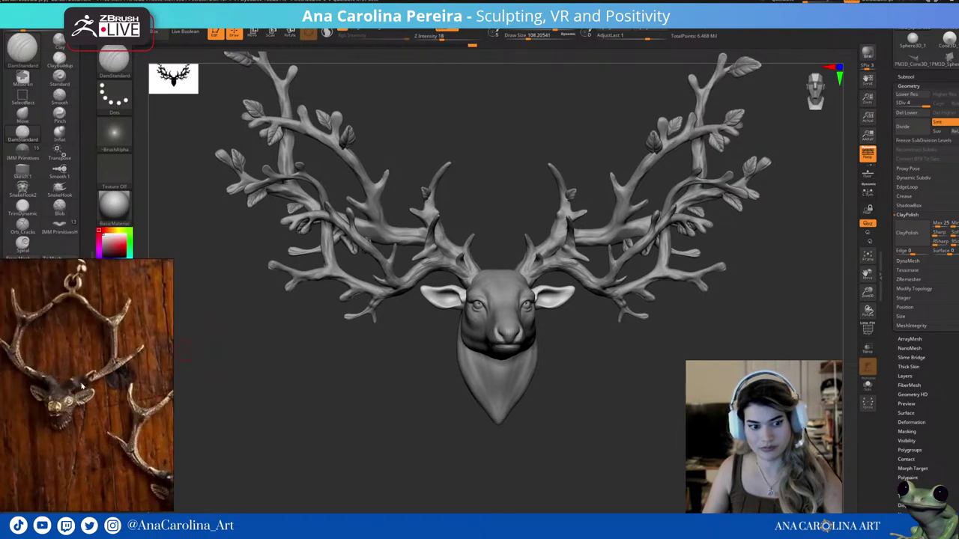
scroll(82, 386, up, 2)
drag(304, 414, 290, 412)
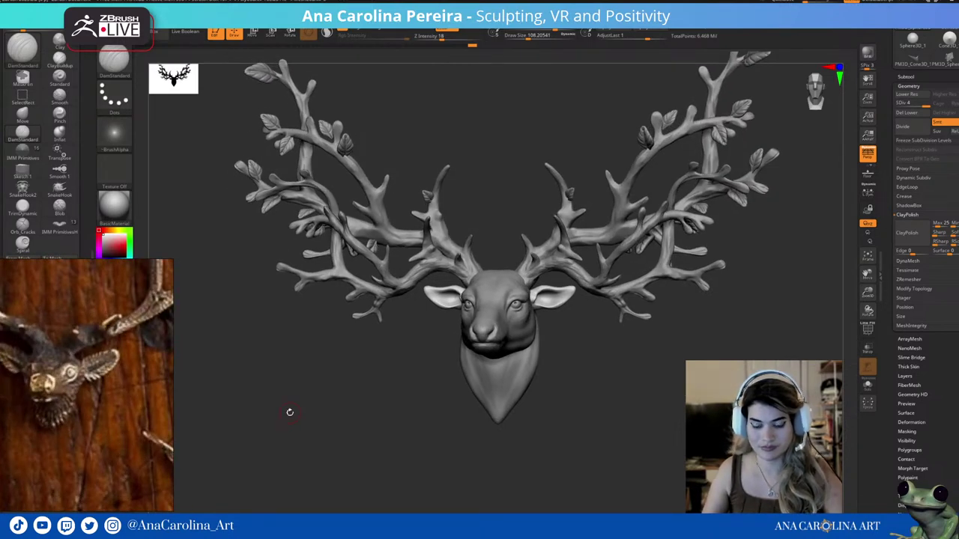
key(b)
key(i)
key(n)
key(space)
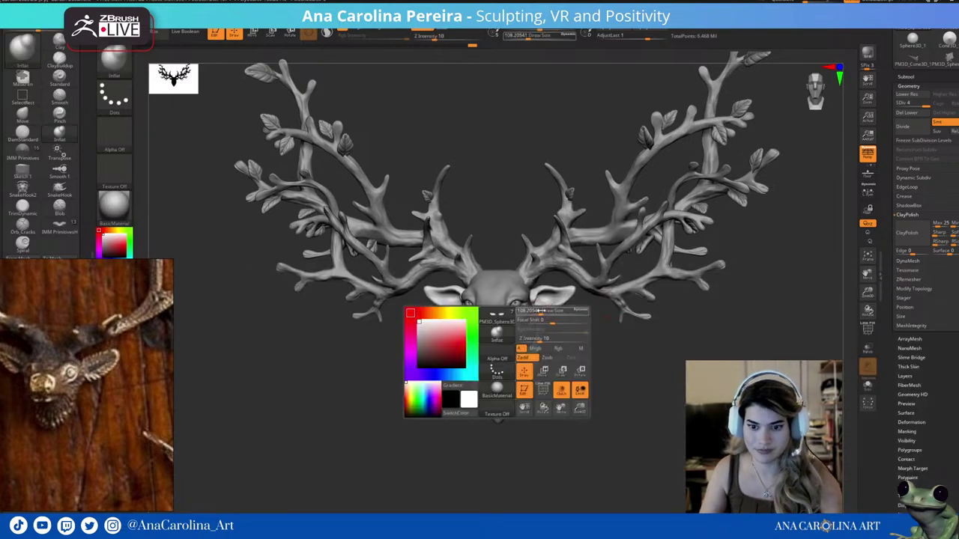
drag(539, 309, 539, 307)
mouse_move(564, 306)
right_down()
mouse_move(551, 321)
mouse_move(621, 329)
mouse_move(559, 323)
mouse_move(574, 315)
mouse_move(577, 336)
mouse_move(542, 356)
mouse_move(515, 326)
right_up()
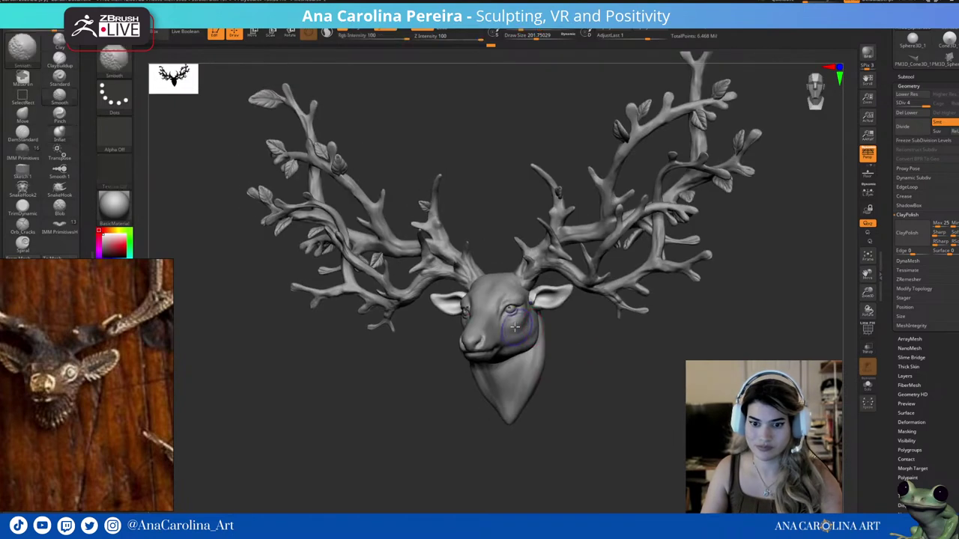
mouse_move(574, 360)
alt+right_down()
mouse_move(535, 338)
mouse_move(561, 396)
mouse_move(522, 362)
mouse_move(533, 371)
mouse_move(544, 266)
alt+right_up()
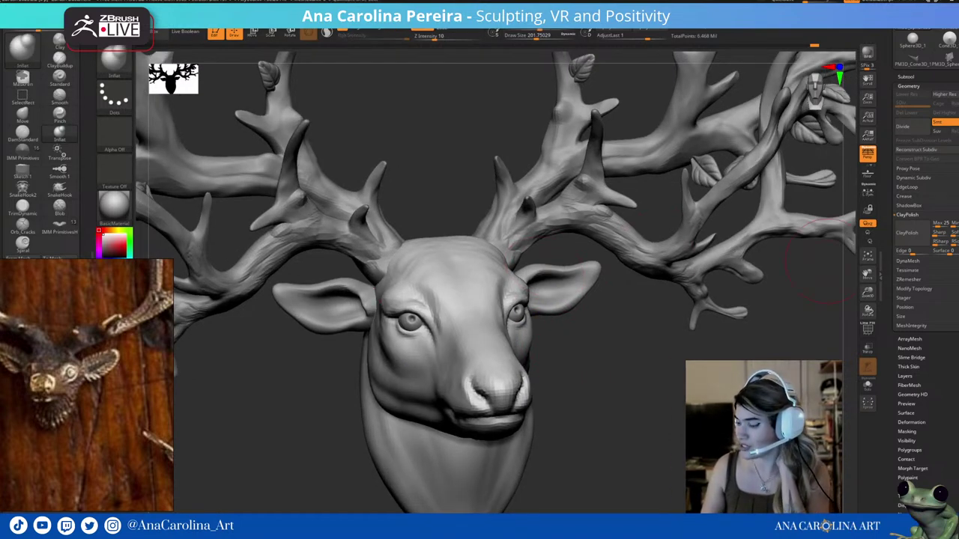
mouse_move(820, 270)
right_down()
mouse_move(612, 388)
mouse_move(606, 368)
mouse_move(682, 392)
mouse_move(642, 368)
mouse_move(637, 342)
mouse_move(654, 364)
mouse_move(457, 358)
mouse_move(560, 400)
mouse_move(522, 345)
mouse_move(552, 347)
mouse_move(464, 347)
right_up()
key(space)
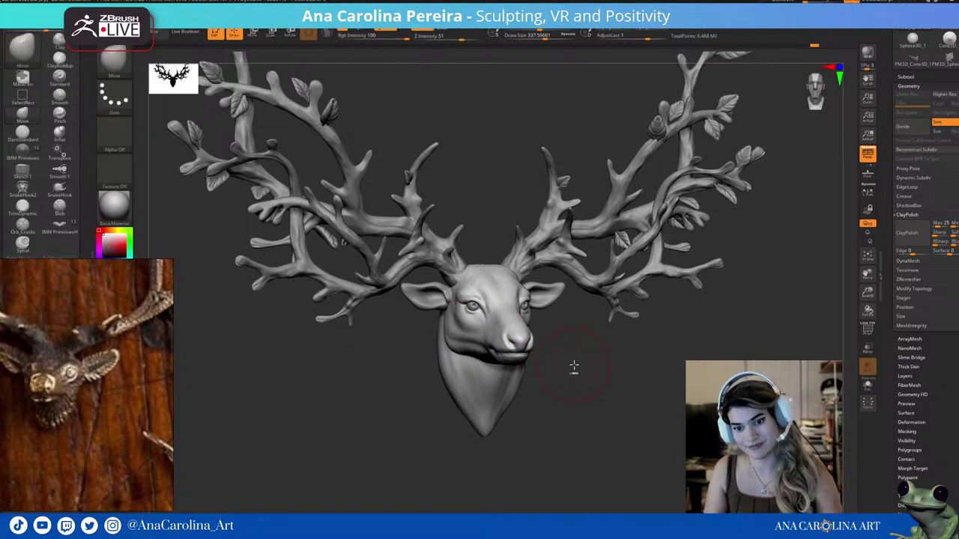
mouse_move(574, 365)
right_down()
mouse_move(554, 329)
mouse_move(524, 329)
mouse_move(571, 337)
right_up()
mouse_move(619, 389)
ctrl+right_down()
mouse_move(619, 424)
mouse_move(591, 383)
mouse_move(525, 375)
ctrl+right_up()
right_click(545, 351)
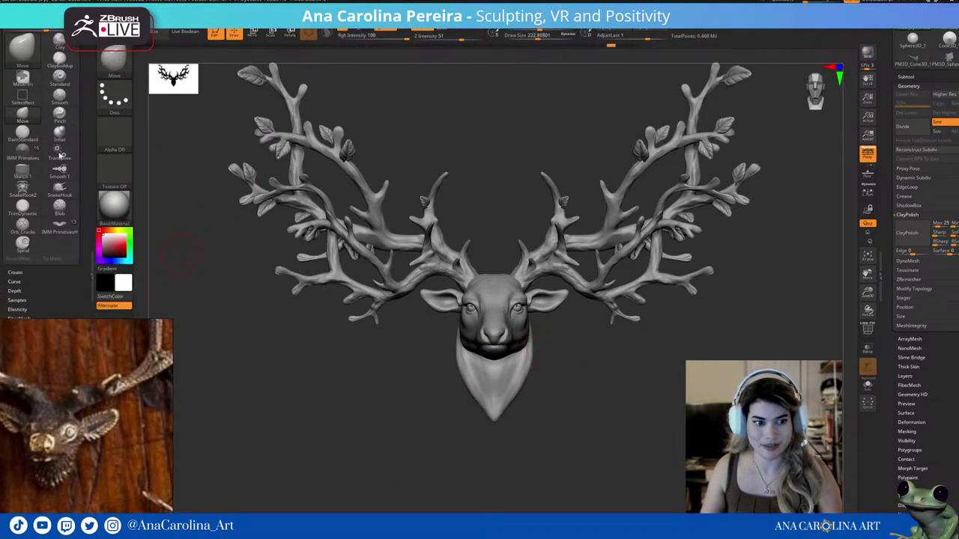
scroll(45, 150, up, 1)
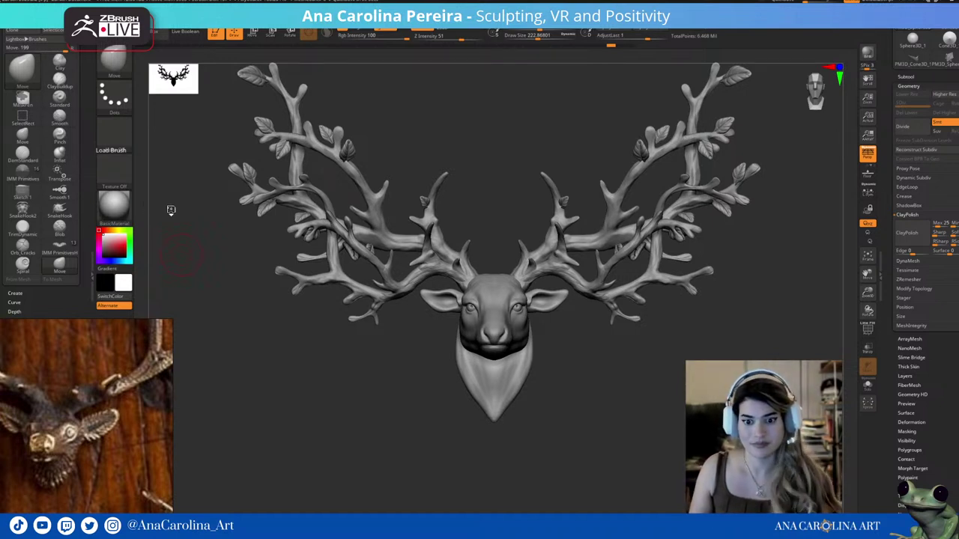
Switch to the Owlbear feather-stamping brush and add a subdivision level to the chest piece.
key(b)
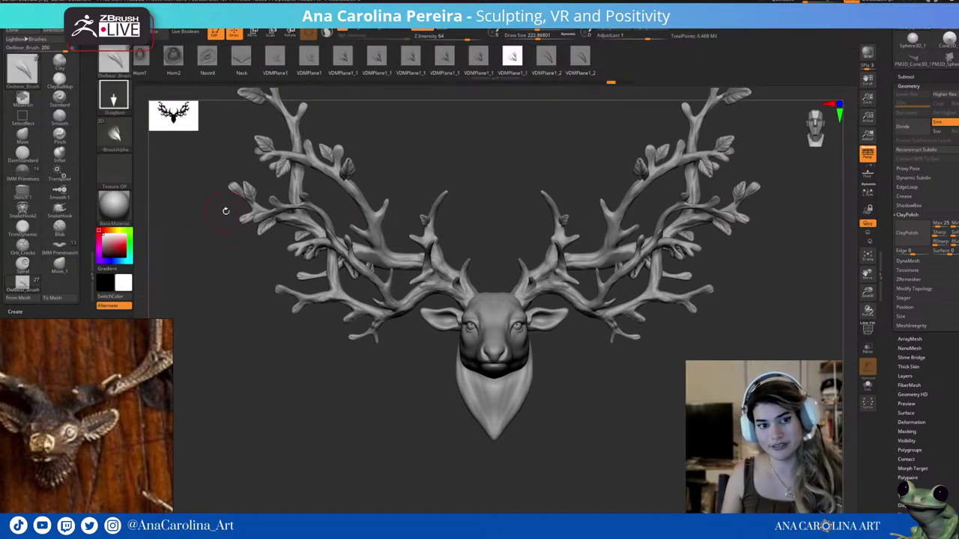
drag(226, 211, 241, 212)
drag(628, 373, 584, 403)
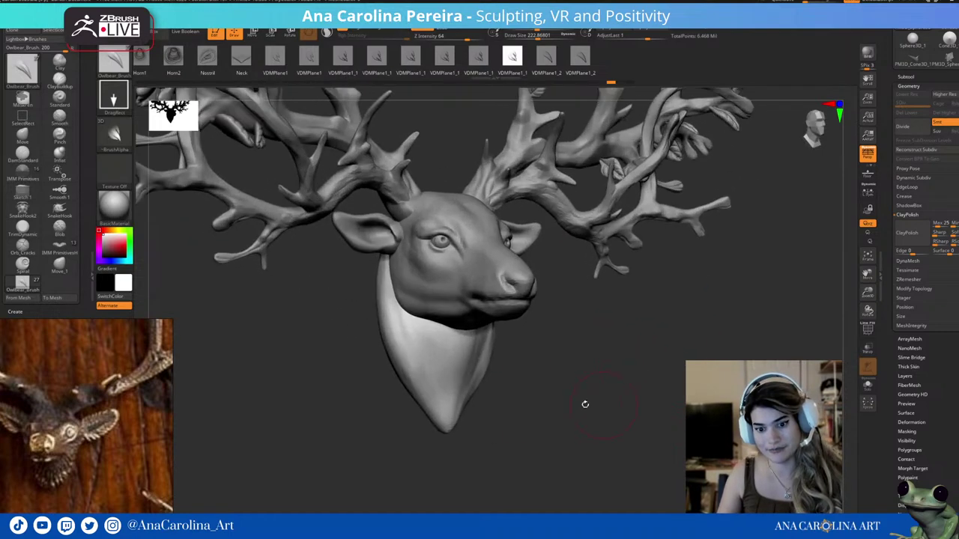
scroll(544, 390, up, 3)
click(905, 127)
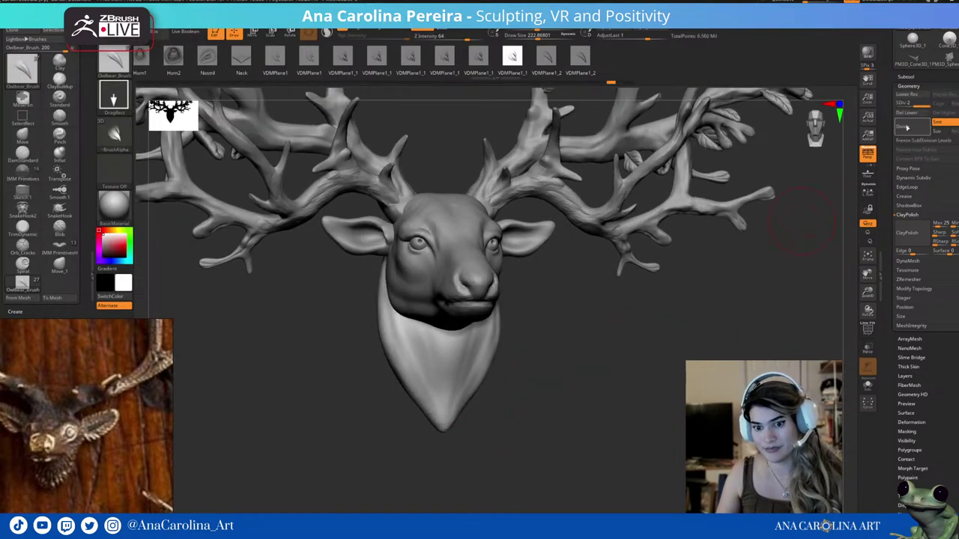
Carve symmetric fur strands across the chest and the lower beard.
drag(725, 248, 715, 249)
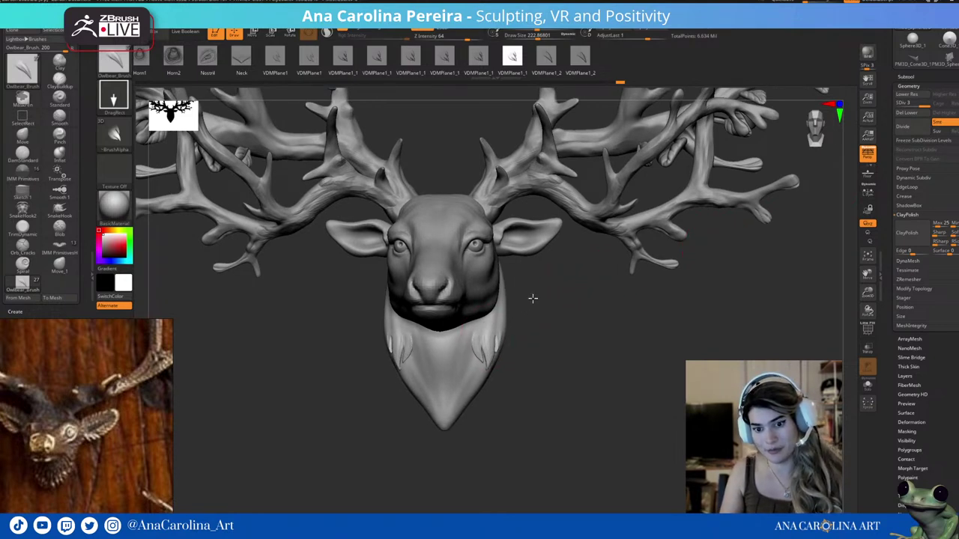
mouse_move(535, 313)
mouse_down()
mouse_move(547, 342)
mouse_move(535, 349)
mouse_move(515, 332)
mouse_up()
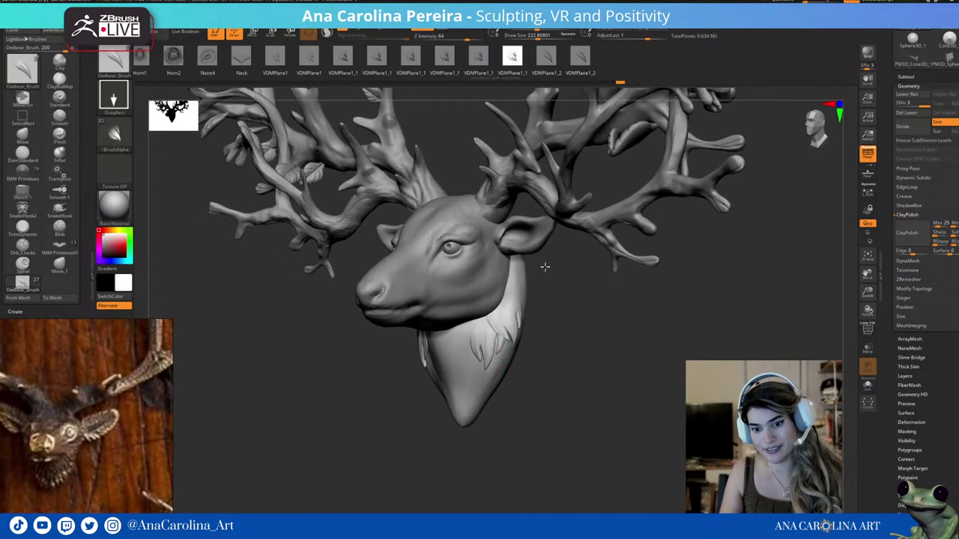
mouse_move(558, 294)
mouse_down()
mouse_move(567, 311)
mouse_move(522, 328)
mouse_up()
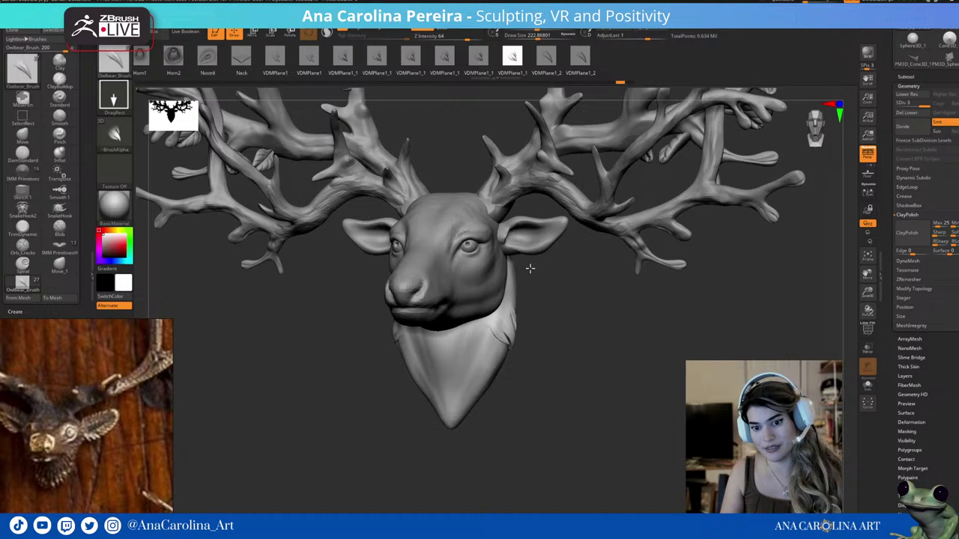
drag(552, 299, 515, 304)
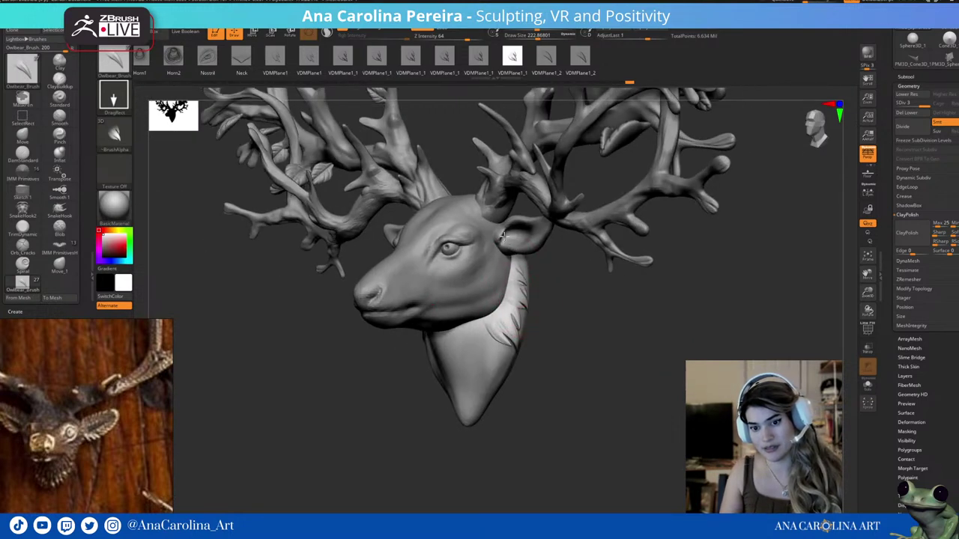
mouse_move(544, 296)
mouse_down()
mouse_move(561, 349)
mouse_move(522, 366)
mouse_up()
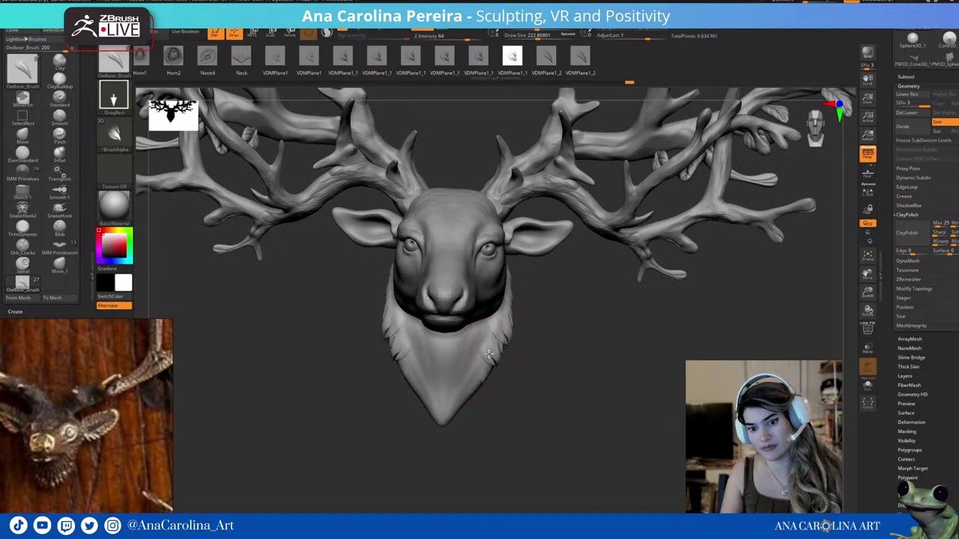
drag(489, 354, 497, 326)
mouse_move(499, 406)
mouse_down()
mouse_move(527, 426)
mouse_move(484, 379)
mouse_move(474, 324)
mouse_up()
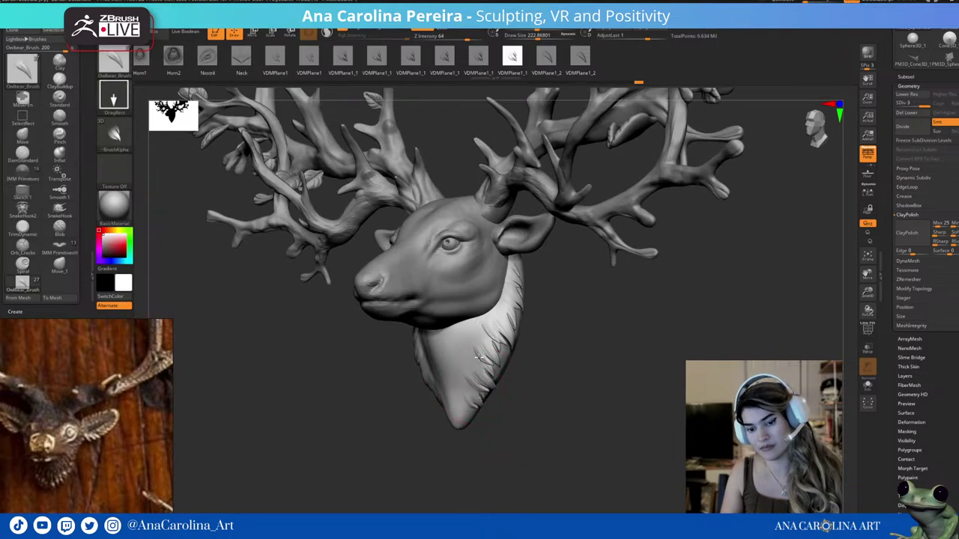
shift+drag(498, 409, 528, 424)
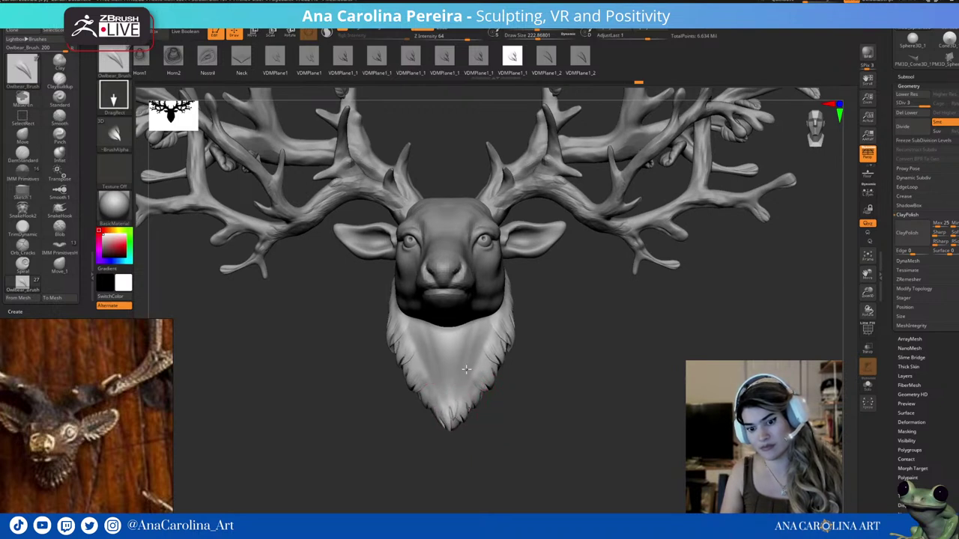
drag(448, 384, 449, 415)
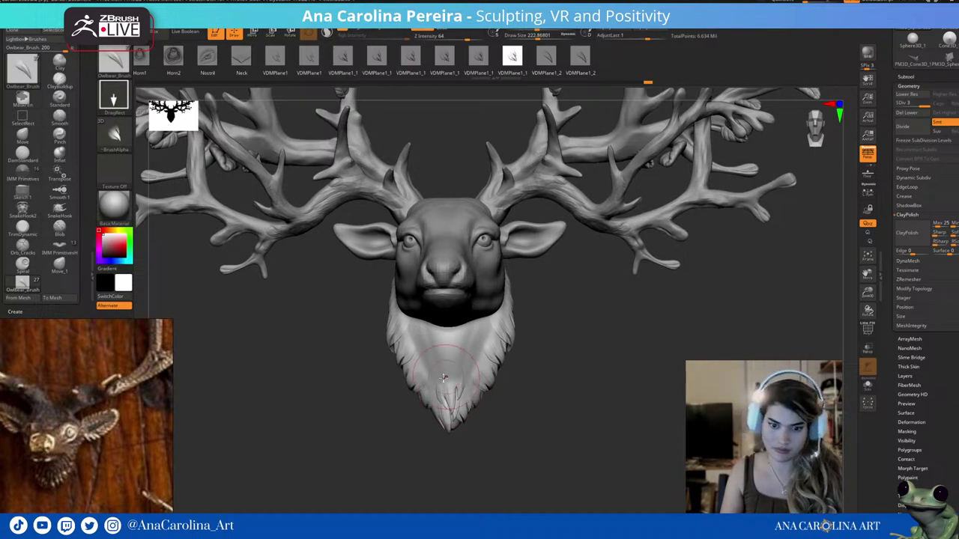
drag(512, 430, 477, 372)
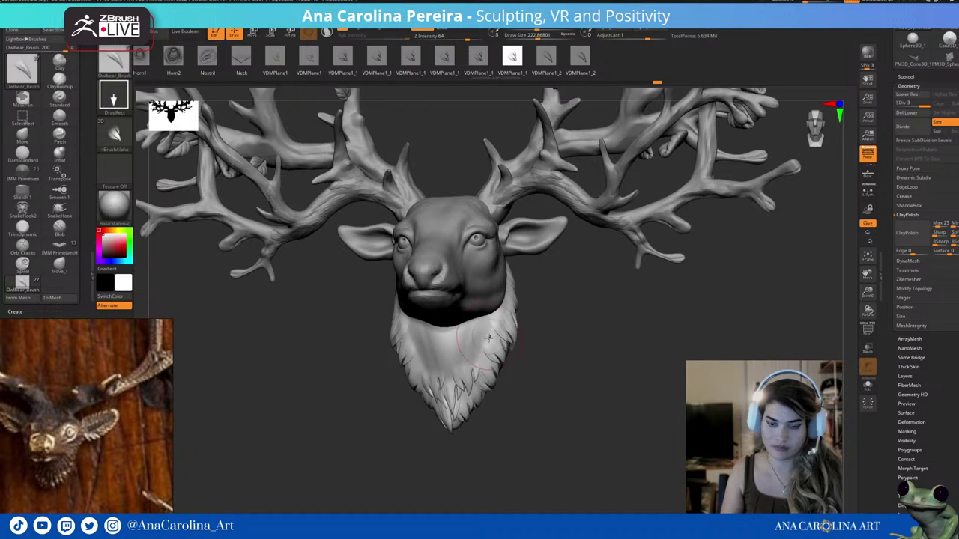
drag(459, 384, 466, 401)
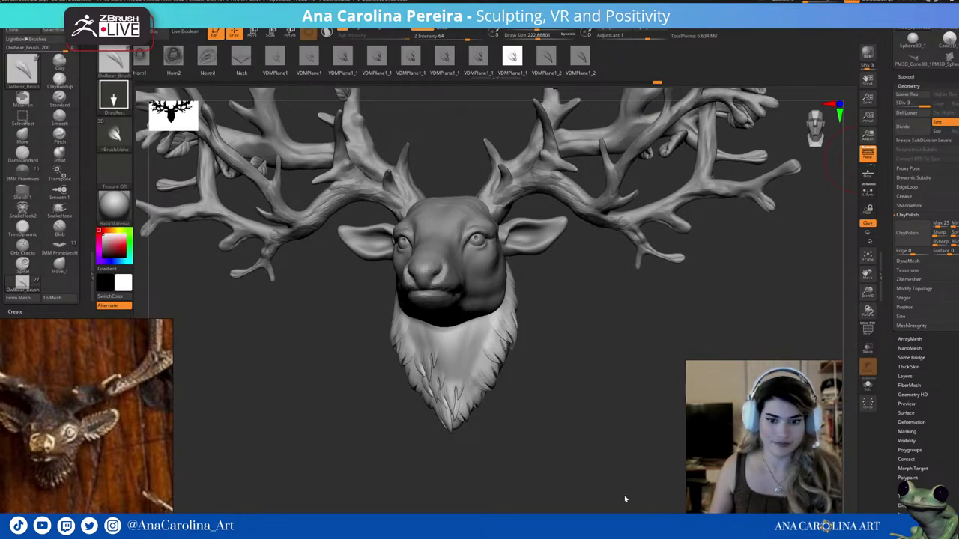
Try another feather stamp shape on the lower beard, then undo that stamp.
drag(626, 498, 632, 496)
mouse_move(554, 278)
mouse_down()
mouse_move(480, 344)
mouse_move(492, 392)
mouse_move(459, 209)
mouse_up()
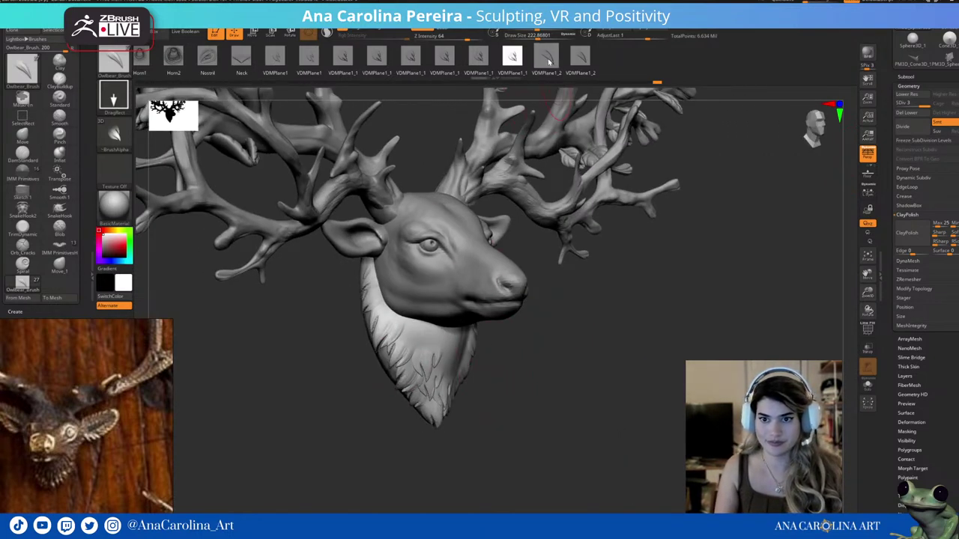
click(546, 57)
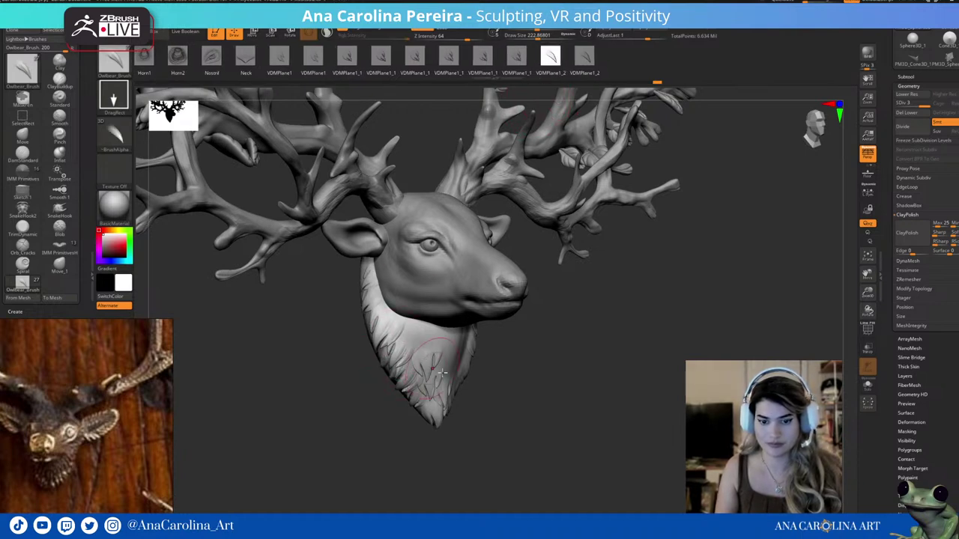
shift+drag(442, 372, 514, 385)
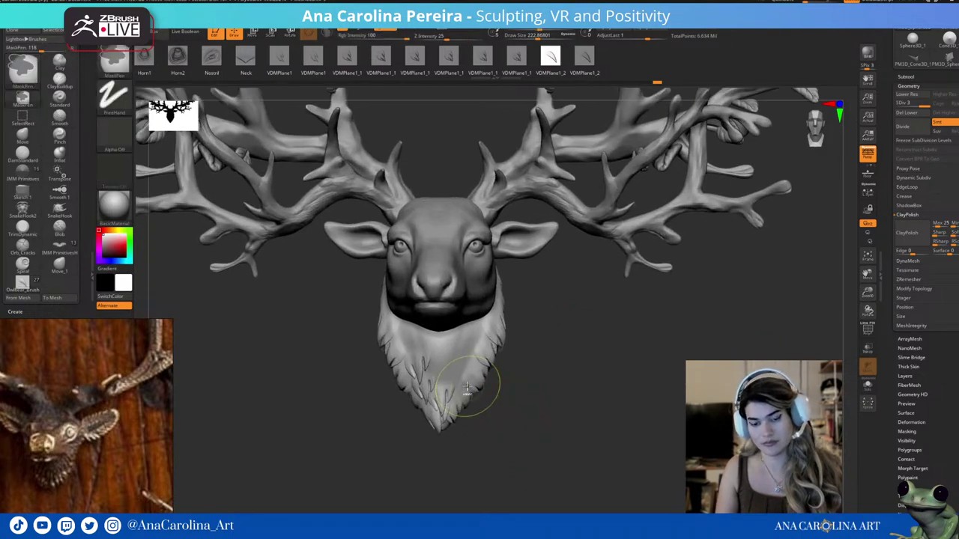
key(ctrl)
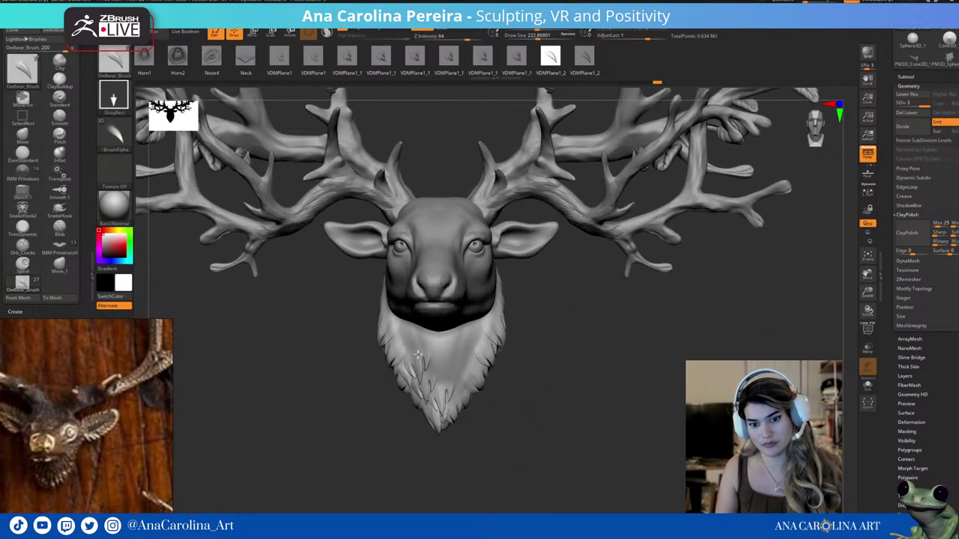
drag(433, 358, 444, 395)
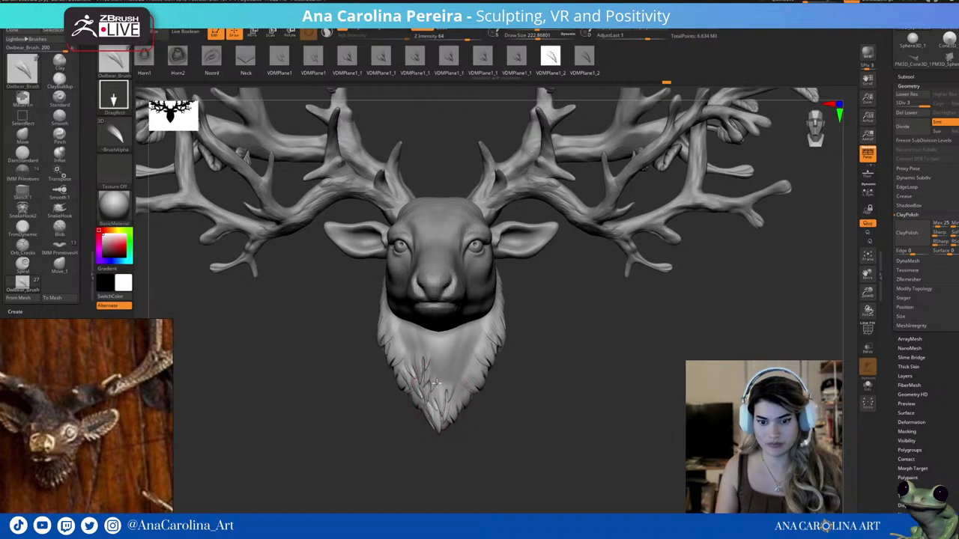
click(516, 57)
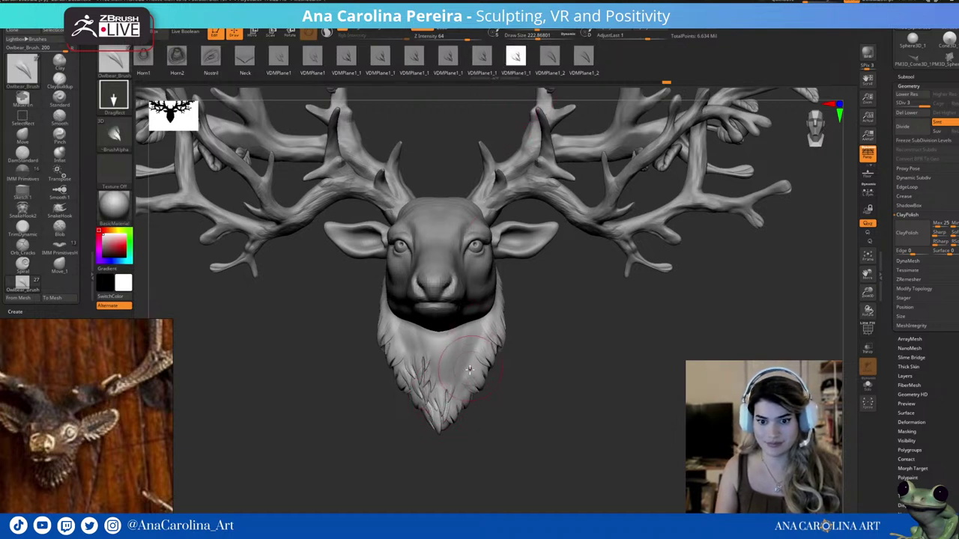
key(ctrl+z)
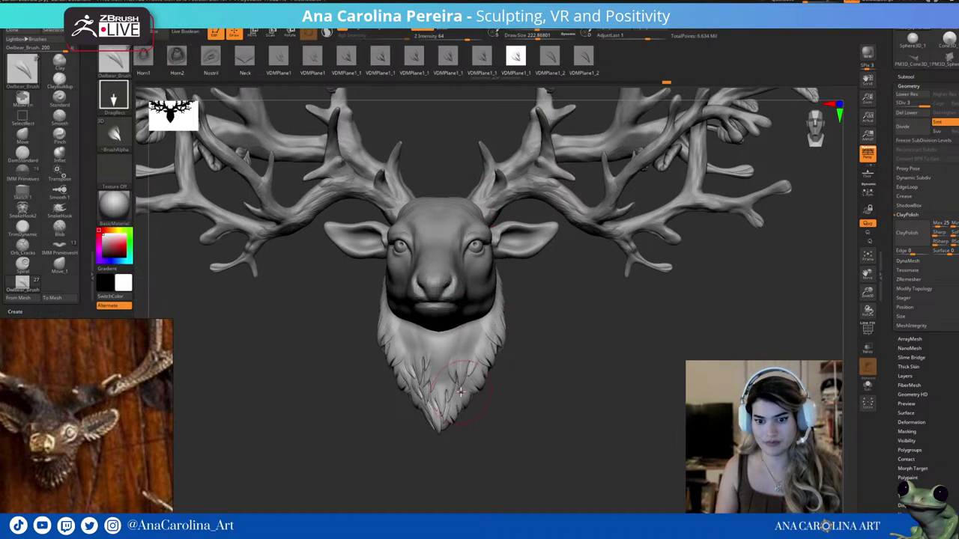
Frame the model and solo the beard piece, turned to face front.
key(f)
mouse_move(499, 362)
mouse_down()
mouse_move(533, 447)
mouse_move(464, 337)
mouse_move(502, 330)
mouse_move(479, 322)
mouse_move(430, 379)
mouse_move(460, 347)
mouse_move(484, 274)
mouse_up()
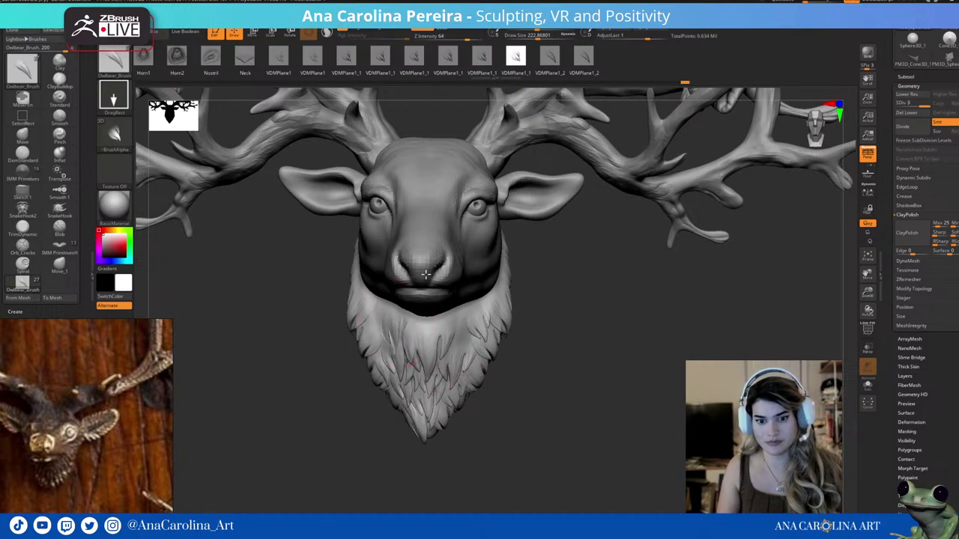
drag(396, 323, 519, 398)
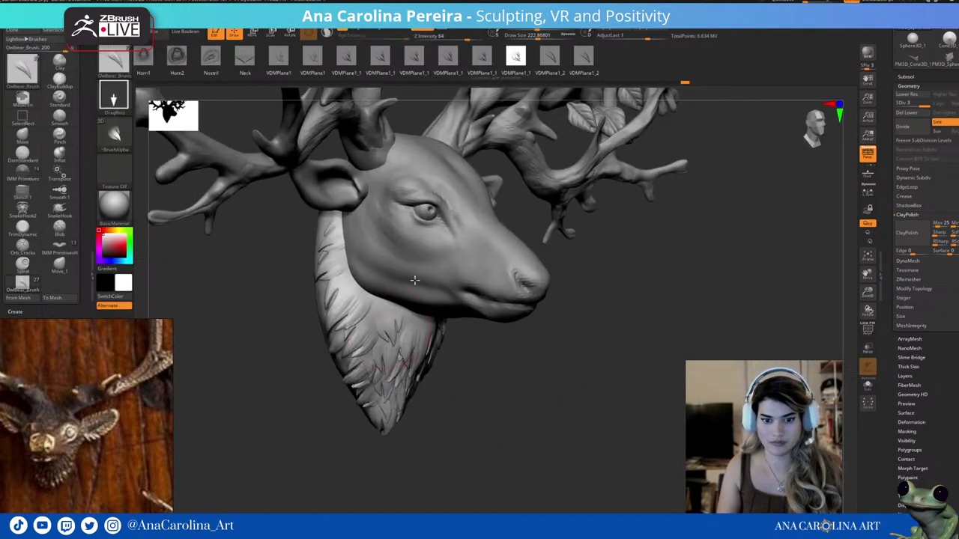
click(867, 385)
mouse_move(524, 300)
shift+mouse_down()
mouse_move(445, 267)
mouse_move(417, 302)
mouse_move(379, 307)
shift+mouse_up()
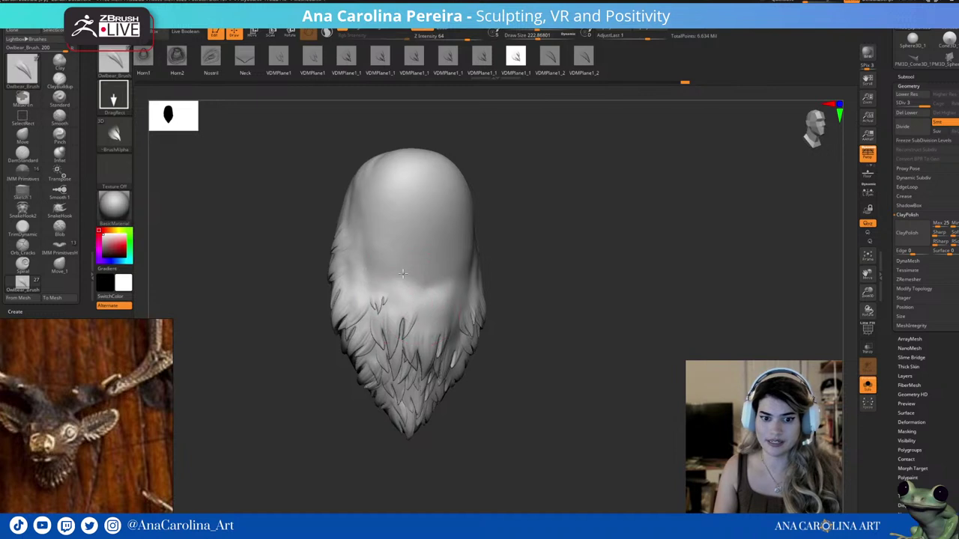
Smooth the beard's middle and sculpt feather strands on its upper part.
mouse_move(544, 347)
mouse_down()
mouse_move(447, 314)
mouse_move(449, 337)
mouse_move(468, 333)
mouse_up()
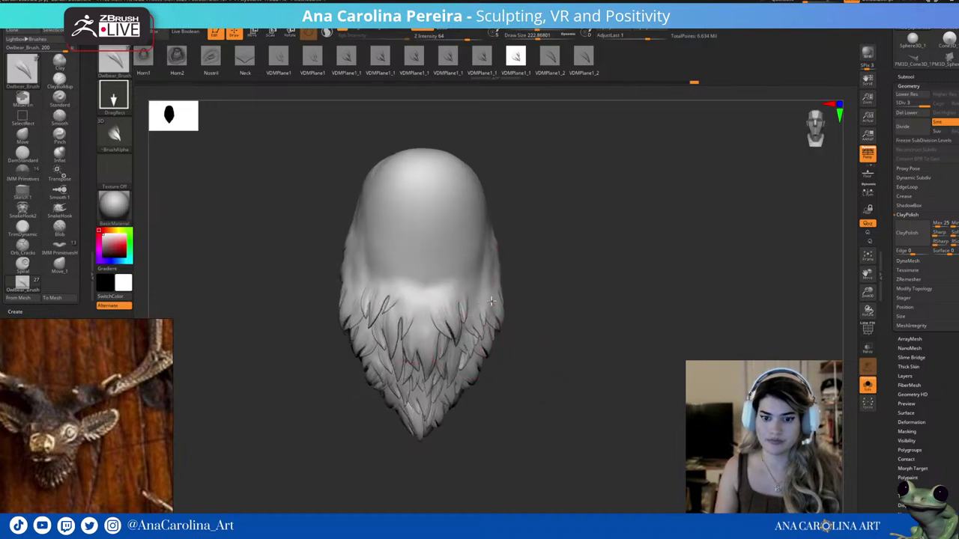
click(549, 56)
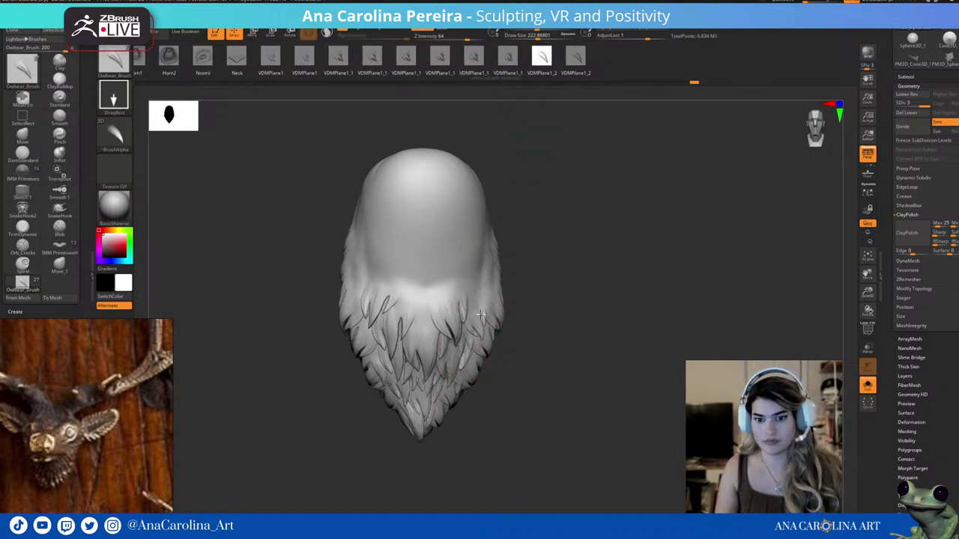
mouse_move(497, 286)
right_down()
mouse_move(528, 294)
mouse_move(484, 301)
right_up()
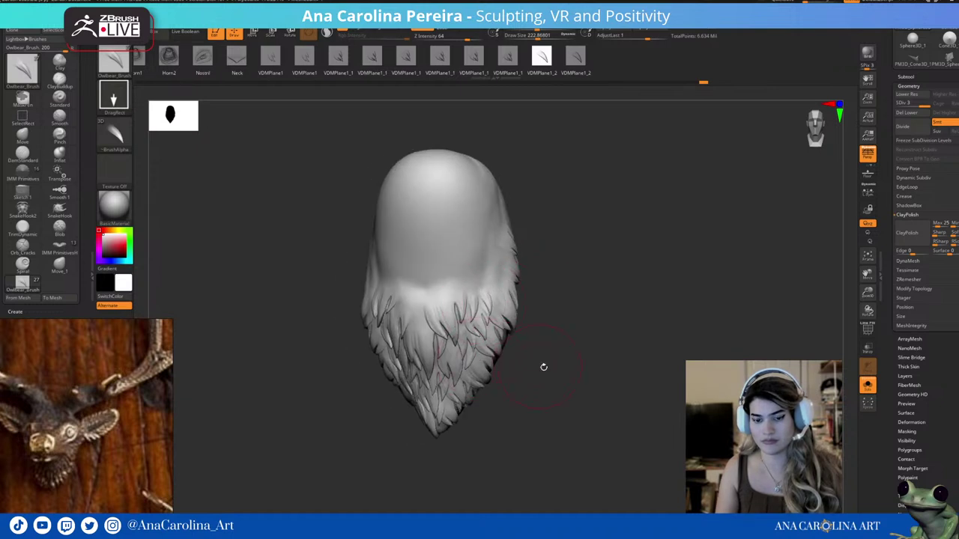
right_drag(544, 367, 510, 357)
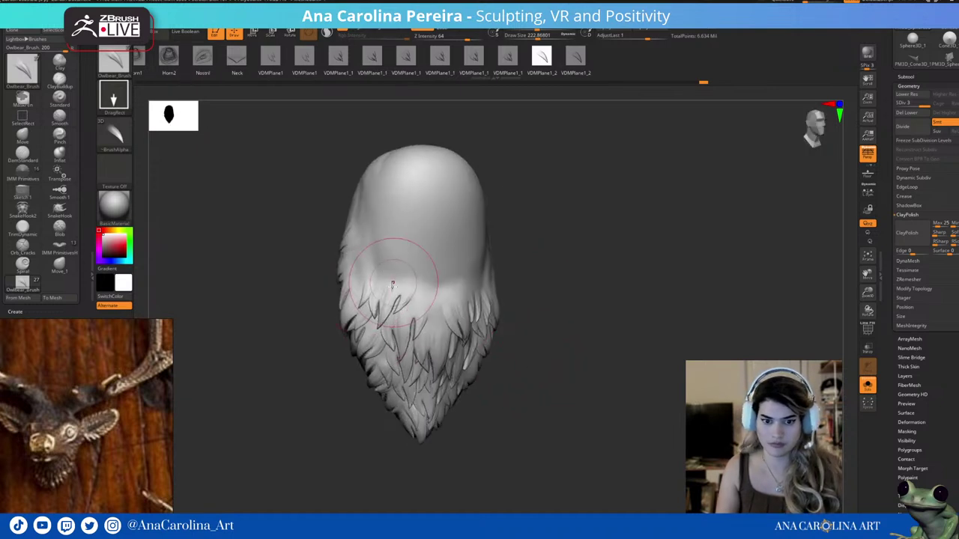
mouse_move(392, 284)
mouse_down()
mouse_move(373, 321)
mouse_move(396, 334)
mouse_up()
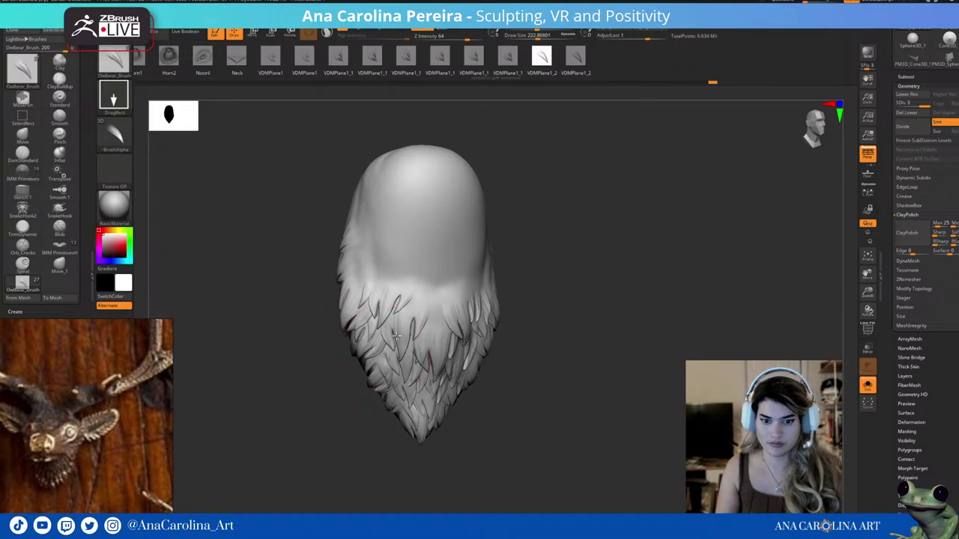
right_drag(387, 356, 364, 419)
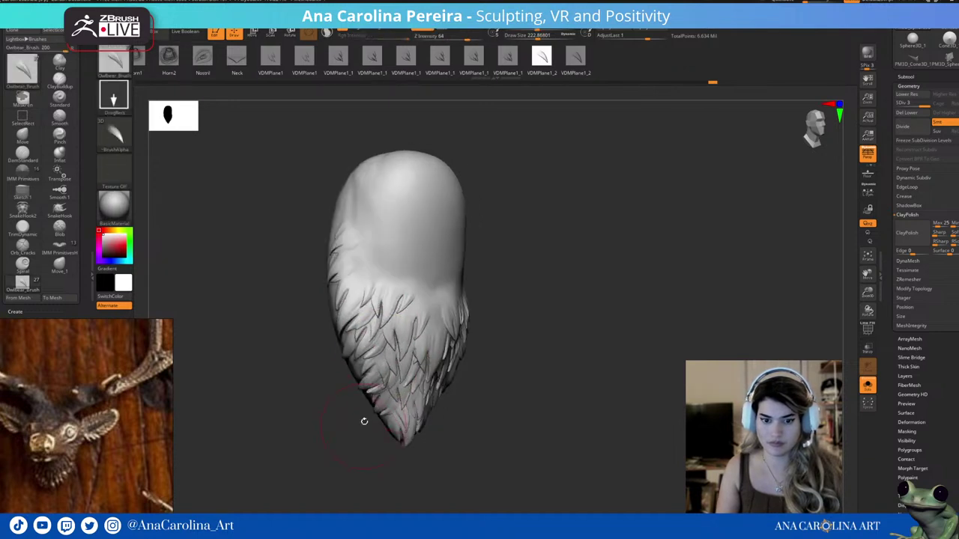
right_drag(402, 341, 488, 387)
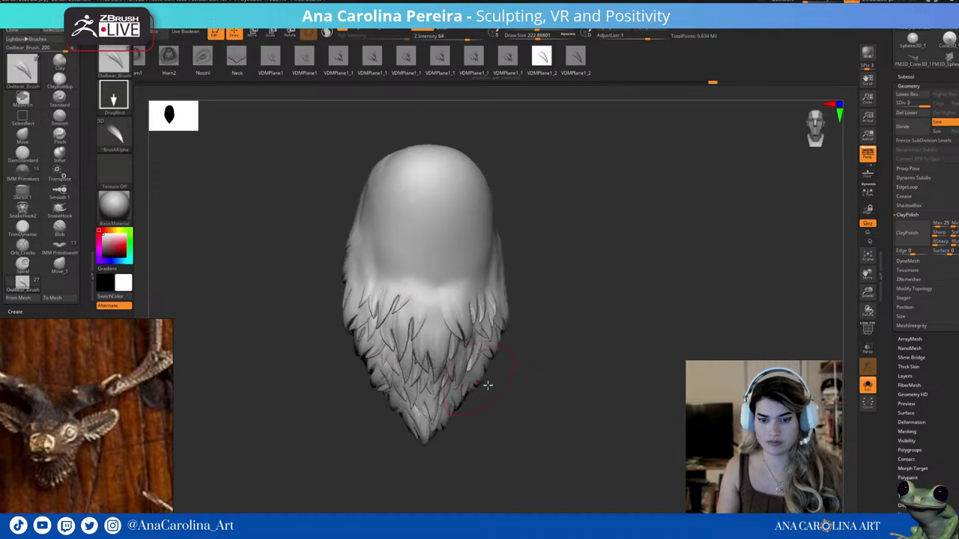
Briefly show the whole deer head, frame it, then isolate the beard again.
click(867, 385)
alt+right_drag(695, 364, 621, 480)
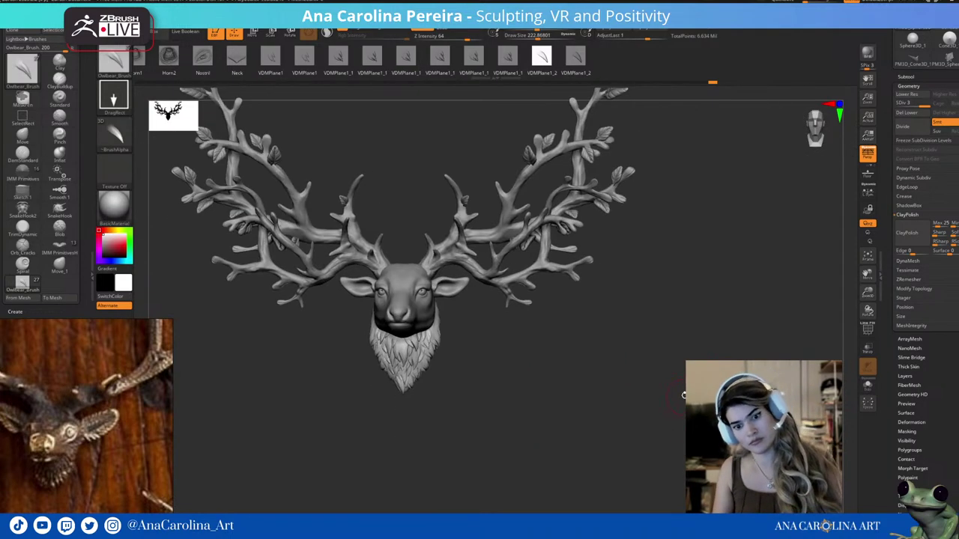
key(f)
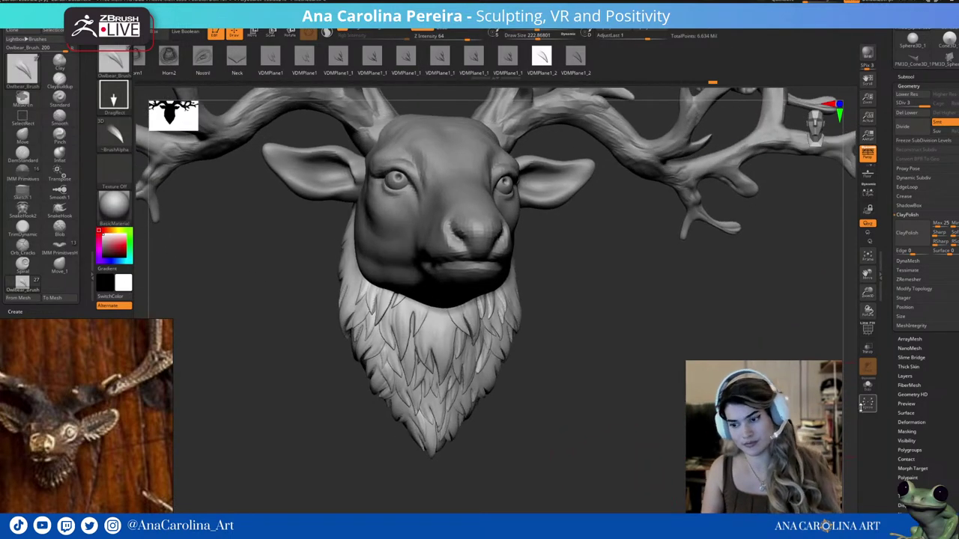
click(867, 385)
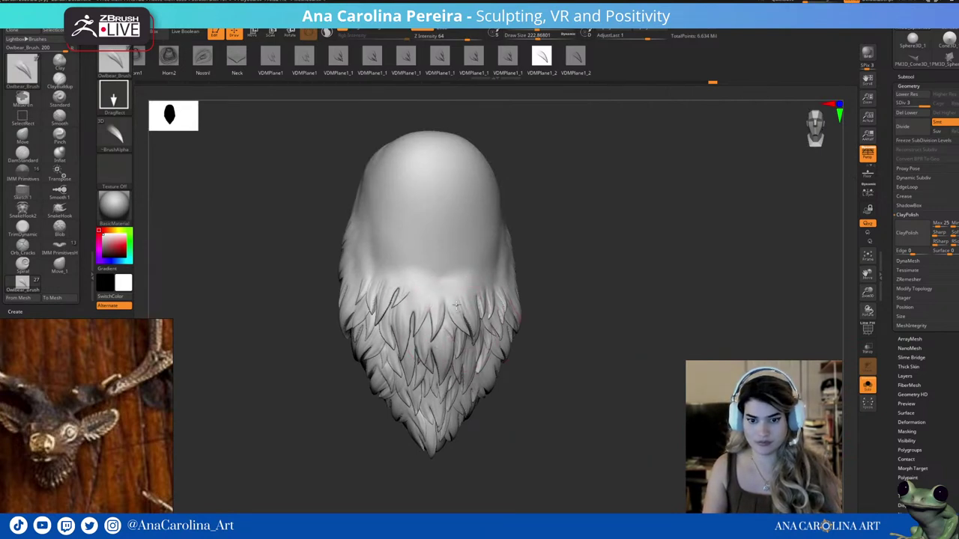
Pull test feather strands on the beard's upper left, then undo them.
right_drag(482, 323, 469, 302)
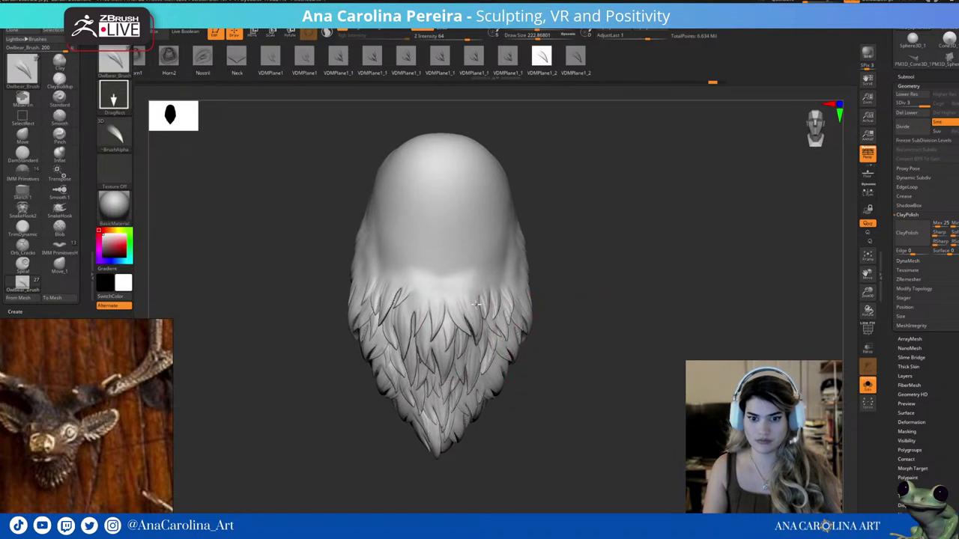
right_drag(536, 260, 526, 288)
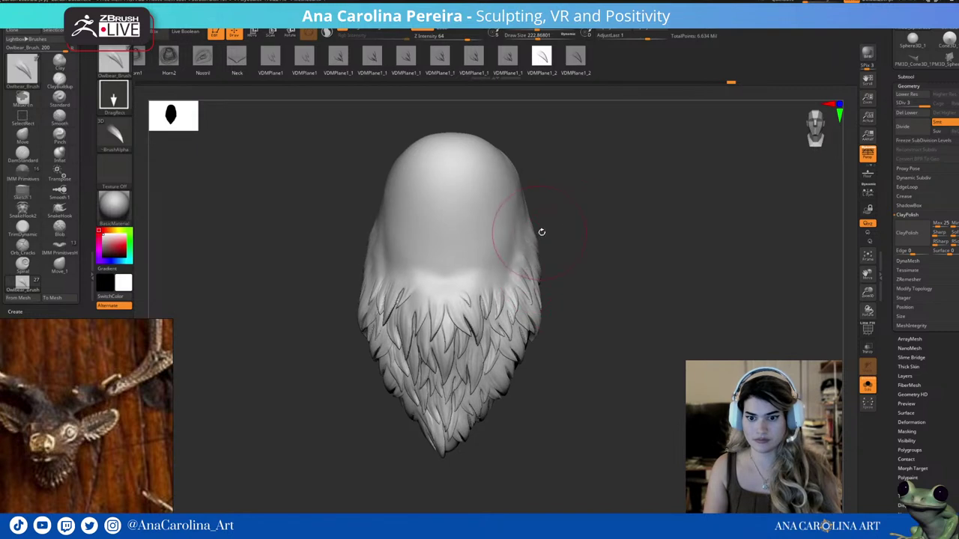
mouse_move(542, 232)
right_down()
mouse_move(532, 250)
mouse_move(443, 276)
right_up()
drag(434, 247, 405, 300)
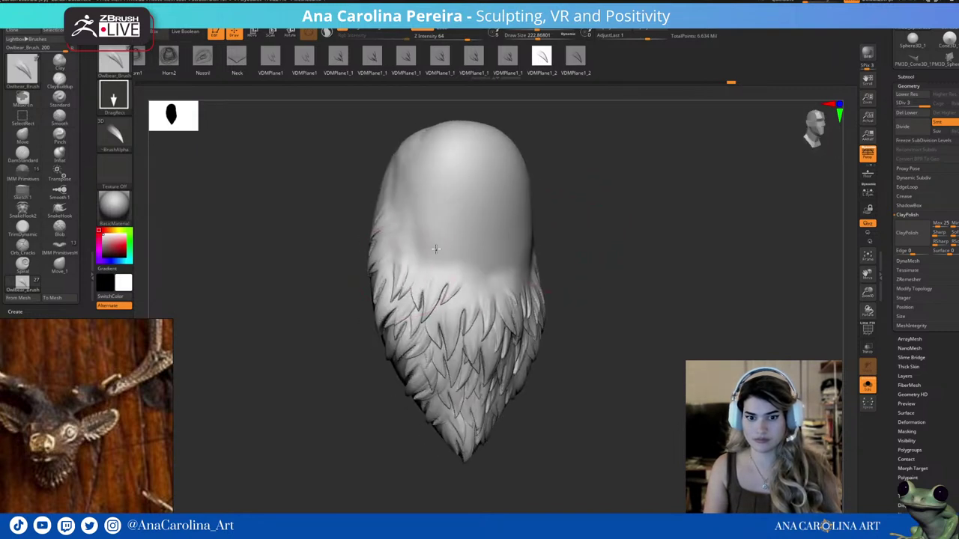
mouse_move(430, 243)
mouse_down()
mouse_move(411, 255)
mouse_move(416, 239)
mouse_up()
key(ctrl+z)
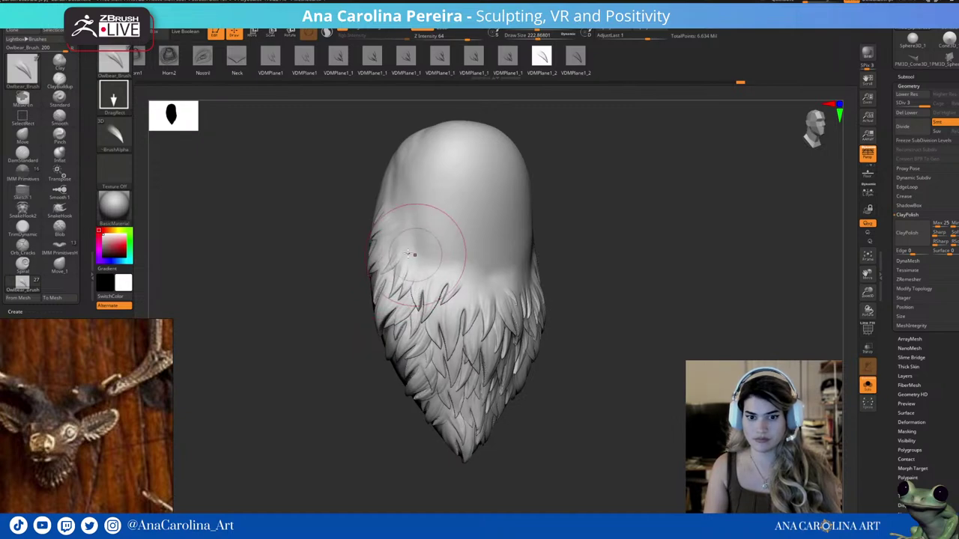
key(ctrl+z)
key(ctrl+z)
Turn Solo off so the full deer trophy with antlers fills the canvas.
click(866, 386)
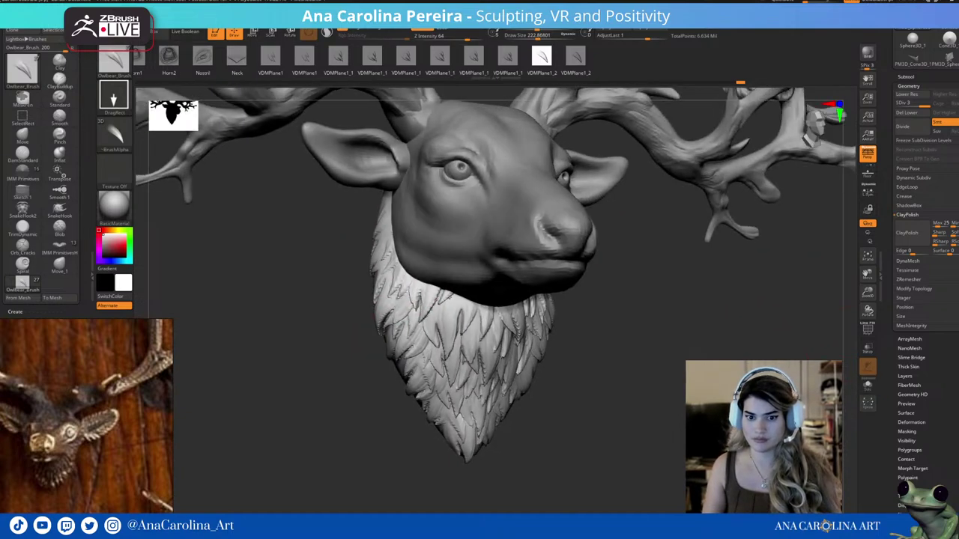
alt+drag(658, 418, 639, 386)
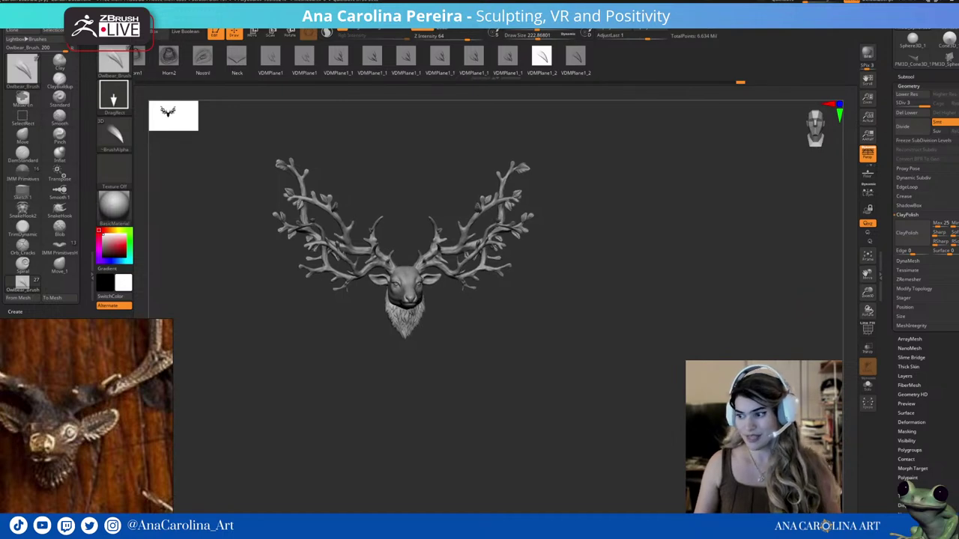
alt+drag(685, 350, 682, 420)
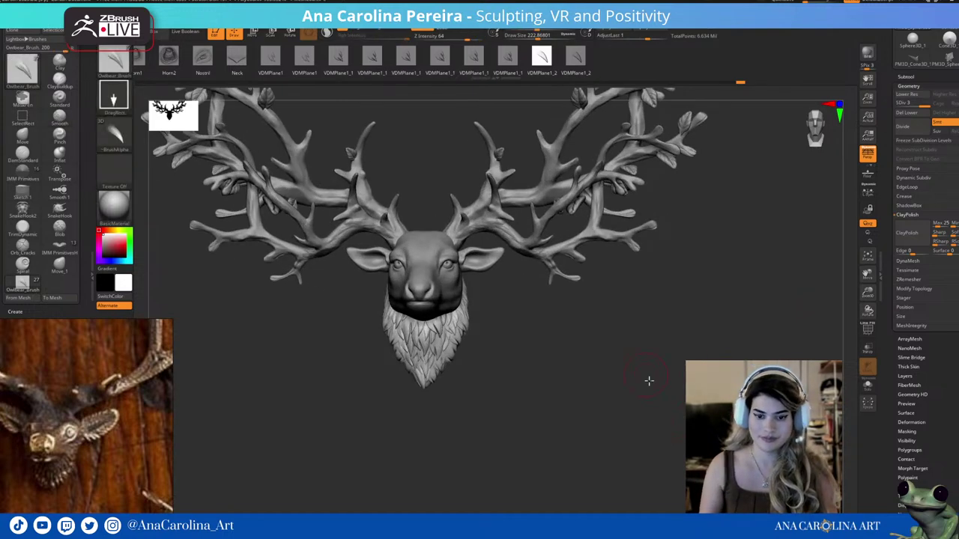
mouse_move(649, 381)
mouse_down()
mouse_move(666, 392)
mouse_move(649, 408)
mouse_move(658, 410)
mouse_up()
Make SnakeHook the active brush and frame the whole trophy.
key(b)
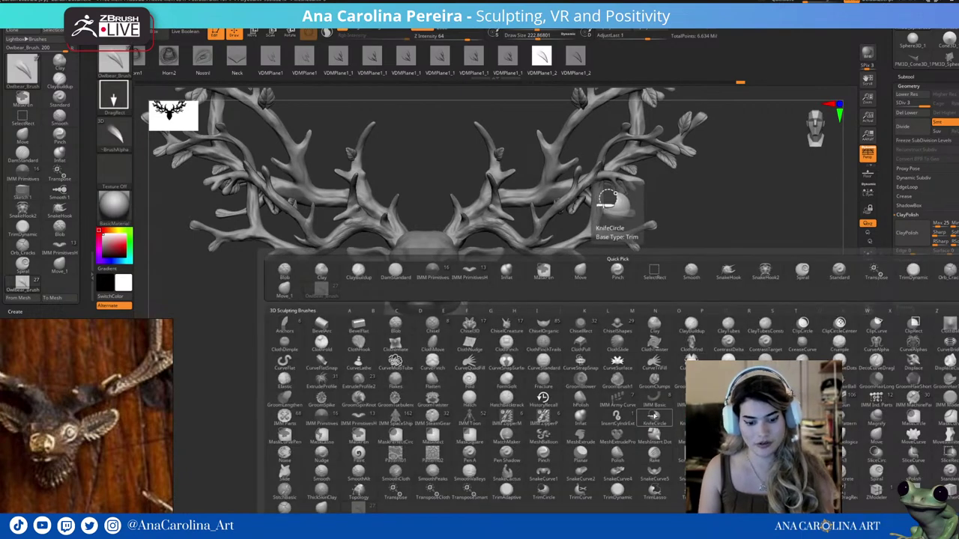
key(s)
click(630, 430)
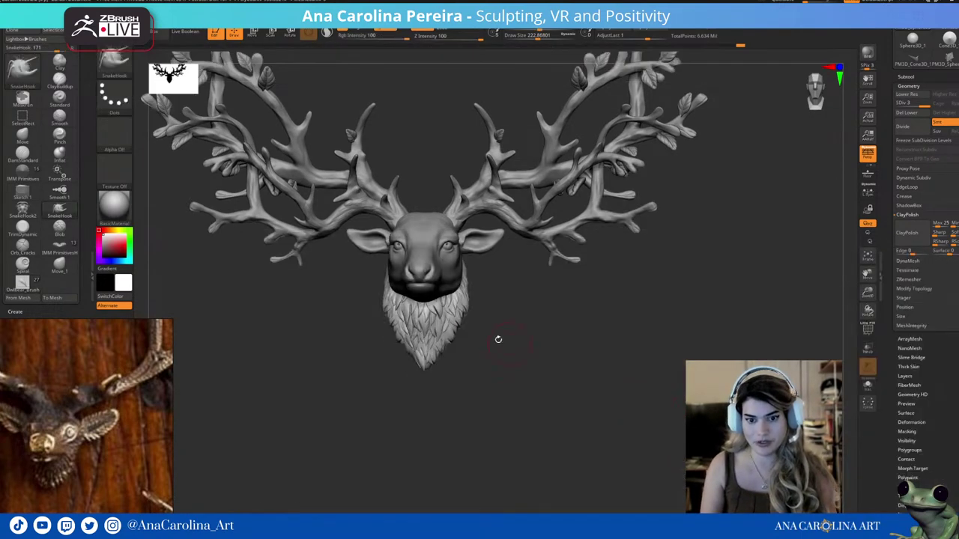
key(space)
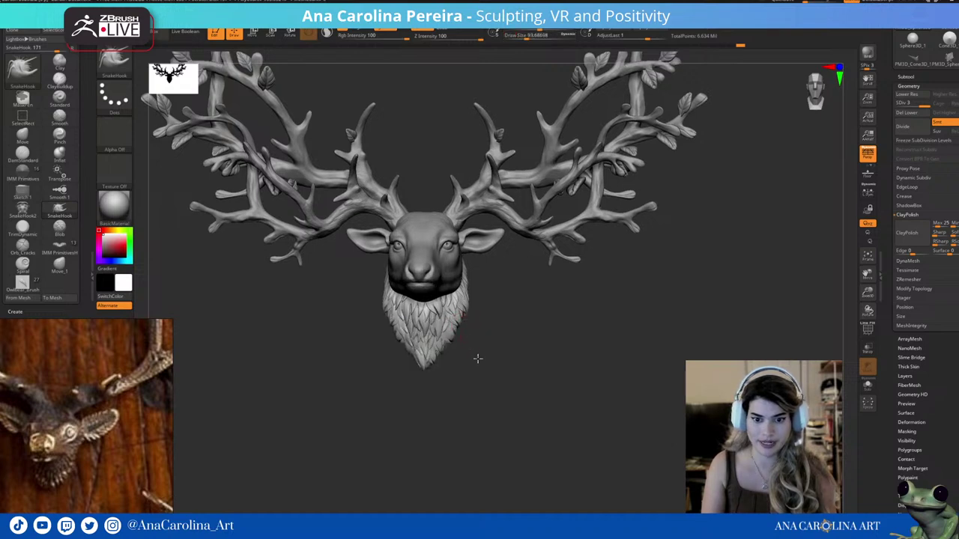
alt+drag(458, 324, 509, 353)
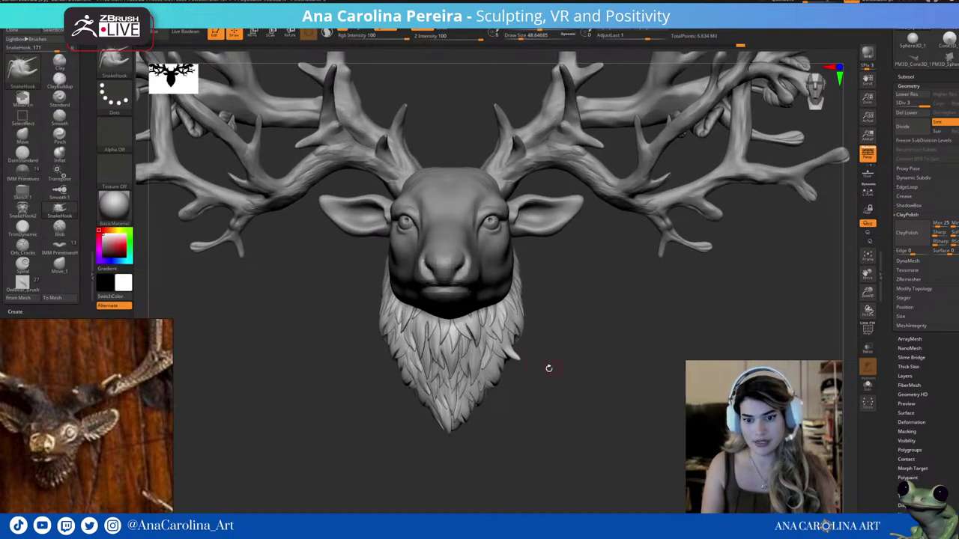
mouse_move(514, 406)
mouse_down()
mouse_move(464, 456)
mouse_move(448, 441)
mouse_move(463, 441)
mouse_move(470, 422)
mouse_move(433, 435)
mouse_up()
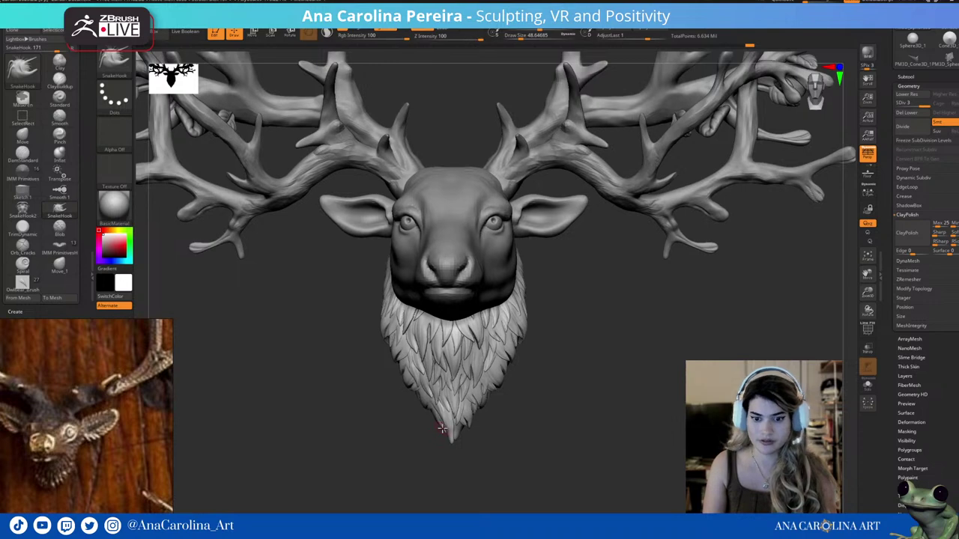
key(f)
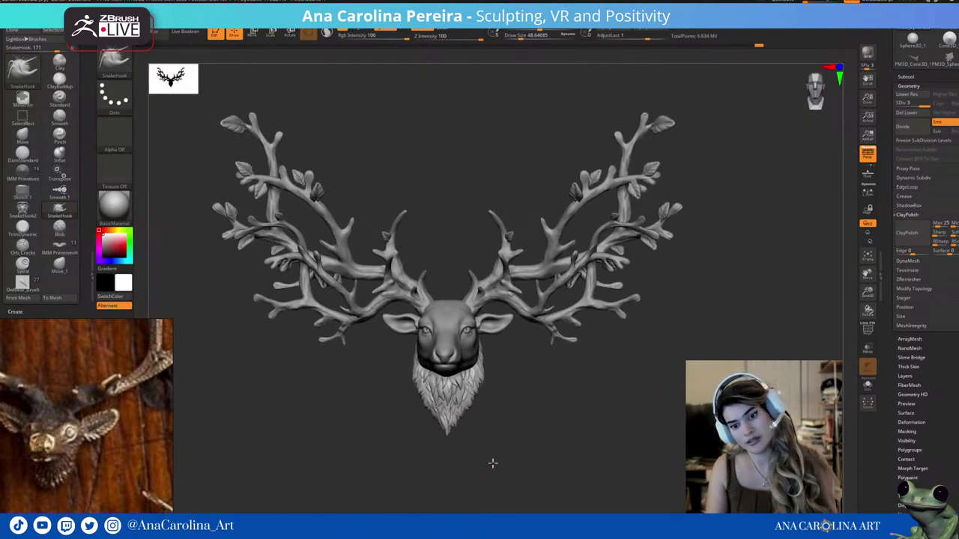
mouse_move(492, 463)
shift+mouse_down()
mouse_move(527, 467)
mouse_move(509, 456)
shift+mouse_up()
Switch to the KnifeCurve brush and slice a cut line up through the deer bust.
key(w)
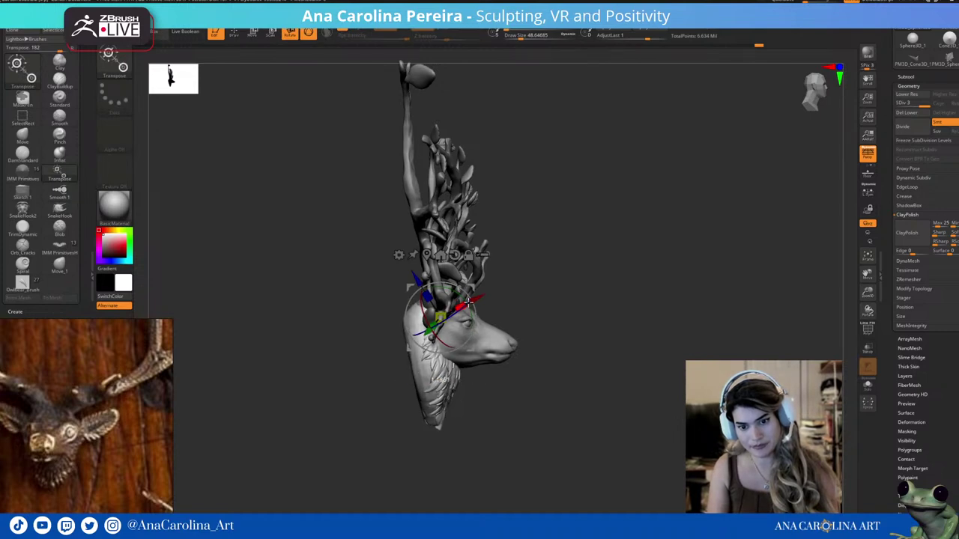
drag(469, 302, 478, 398)
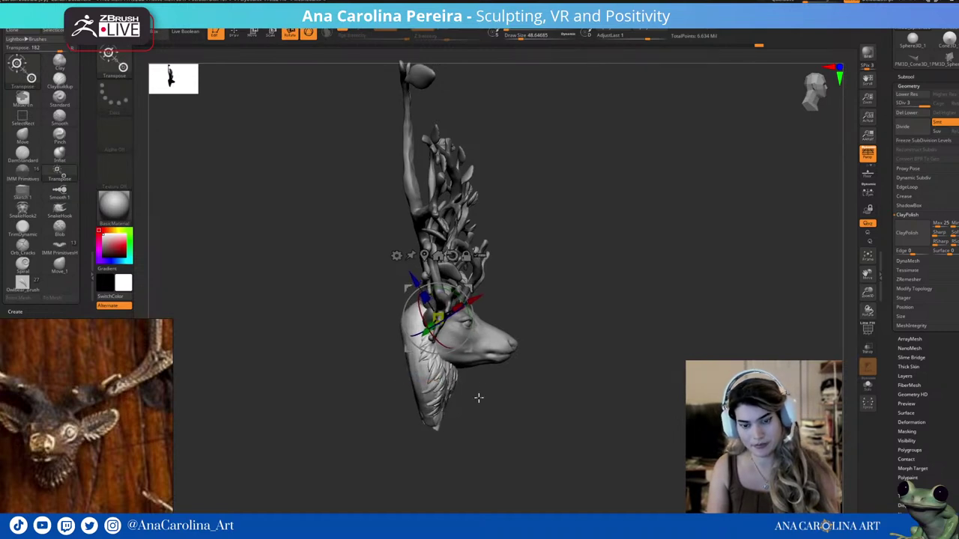
key(b)
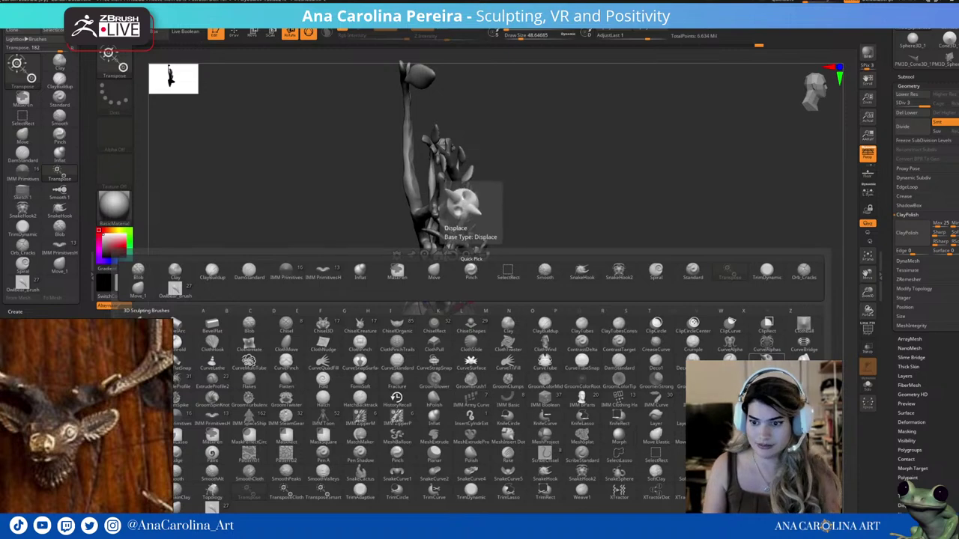
key(k)
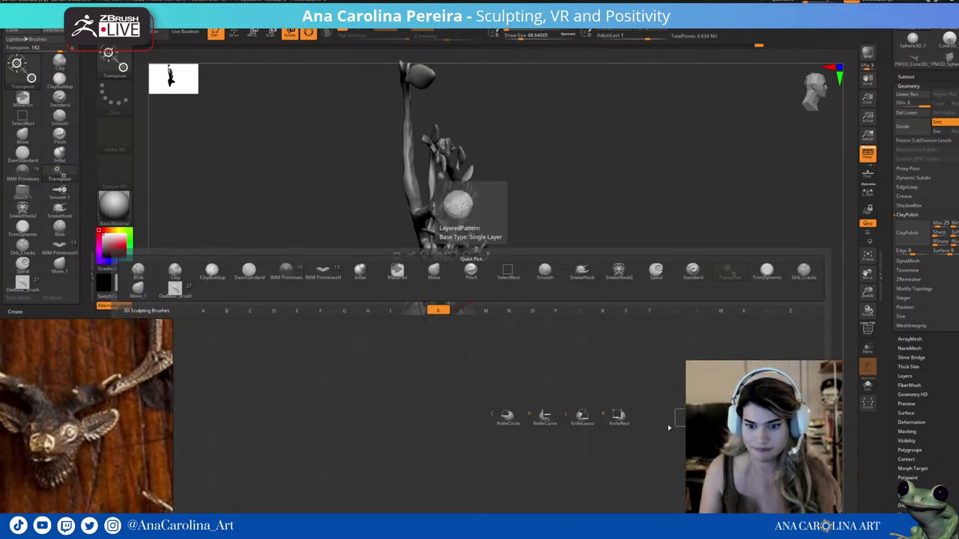
click(544, 416)
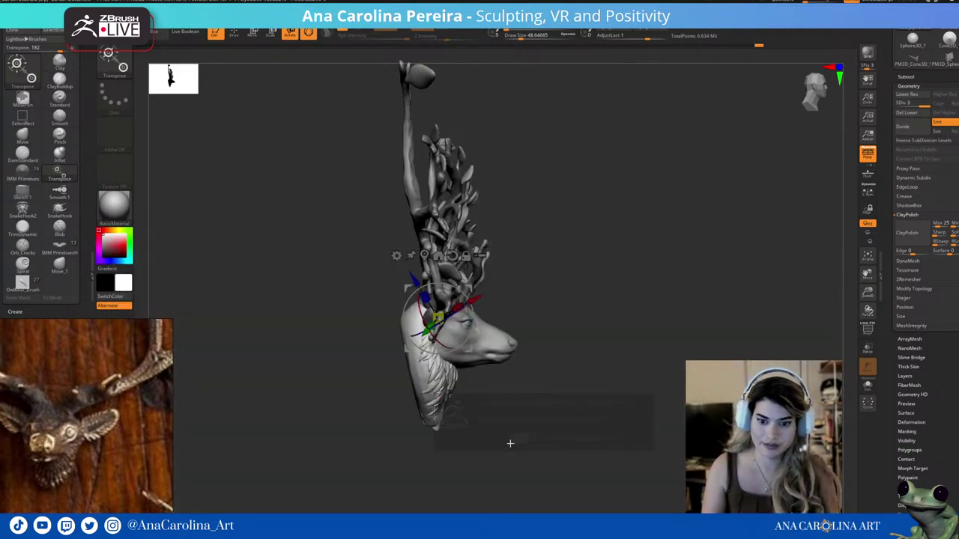
drag(410, 480, 399, 255)
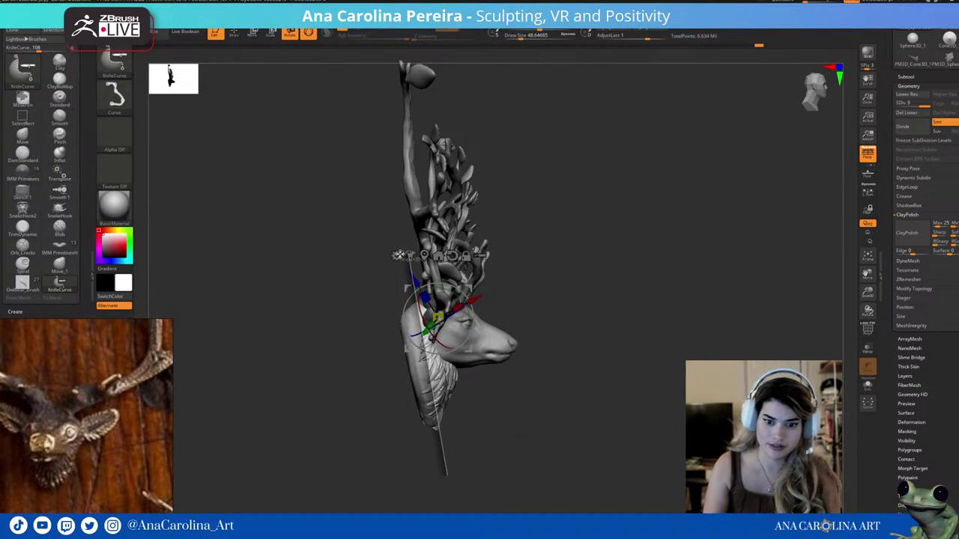
drag(405, 230, 405, 232)
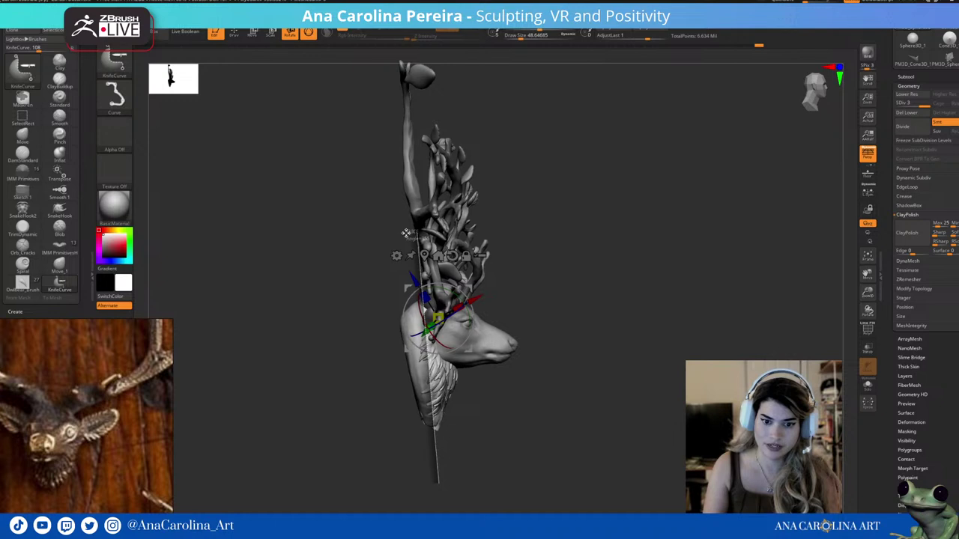
key(ctrl+shift)
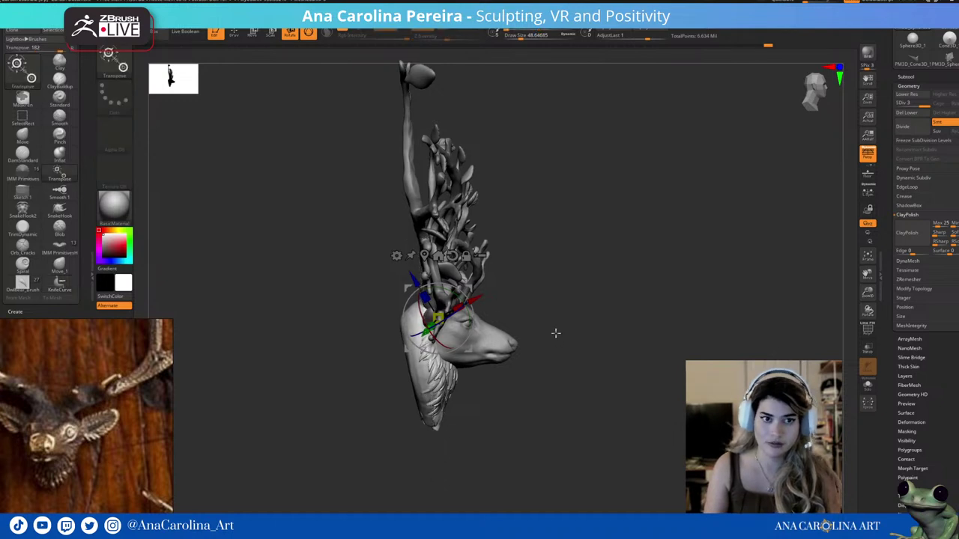
Duplicate the current subtool and draw another cutting line through the deer.
click(907, 77)
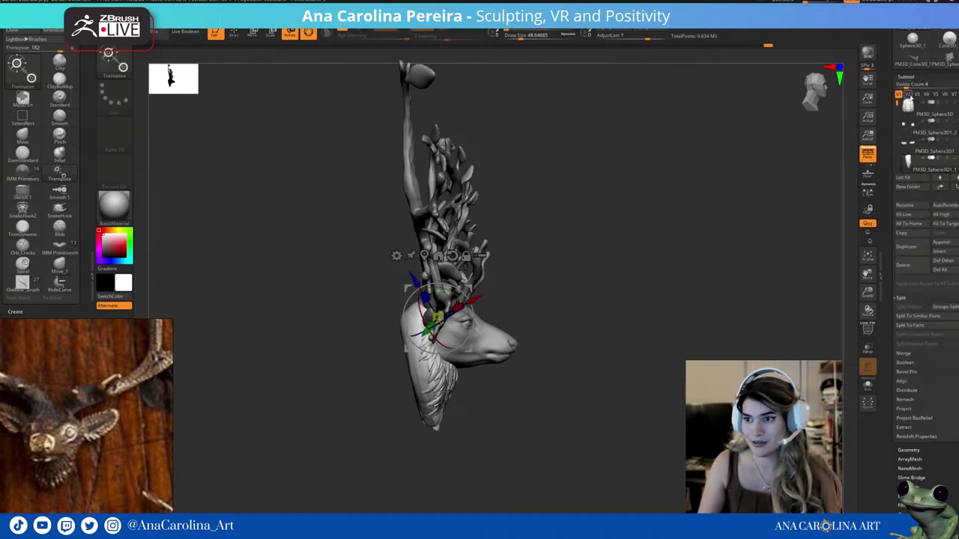
click(908, 246)
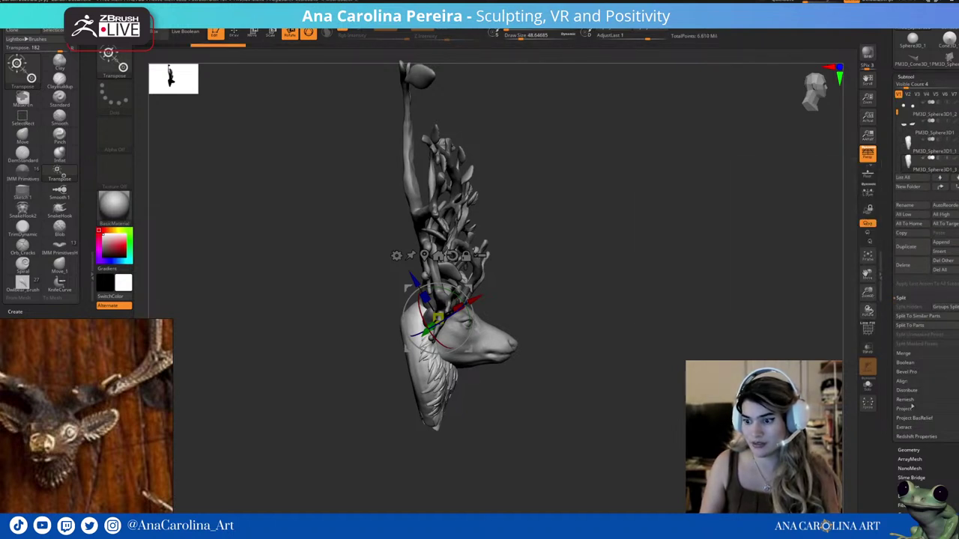
click(908, 450)
key(ctrl+shift)
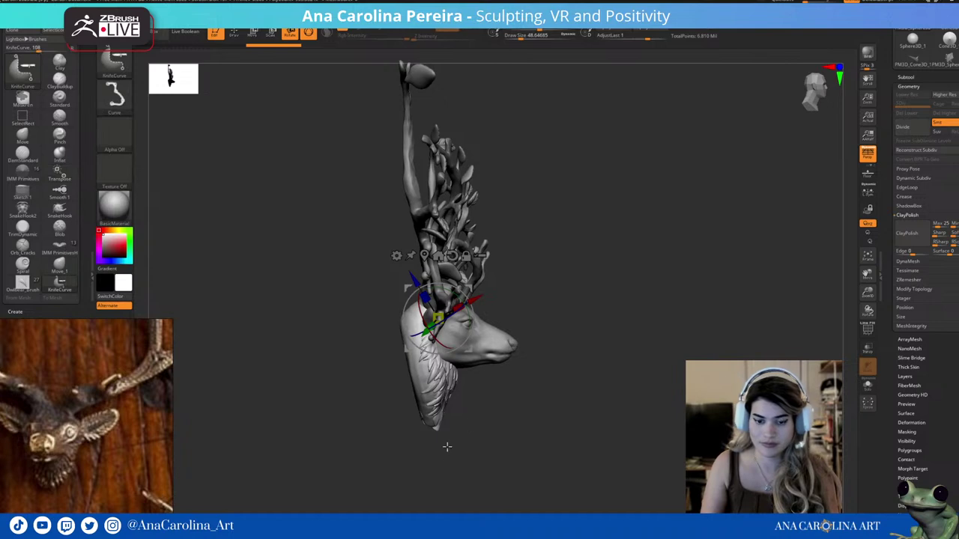
mouse_move(438, 477)
ctrl+shift+mouse_down()
mouse_move(410, 234)
mouse_move(574, 390)
mouse_move(547, 392)
ctrl+shift+mouse_up()
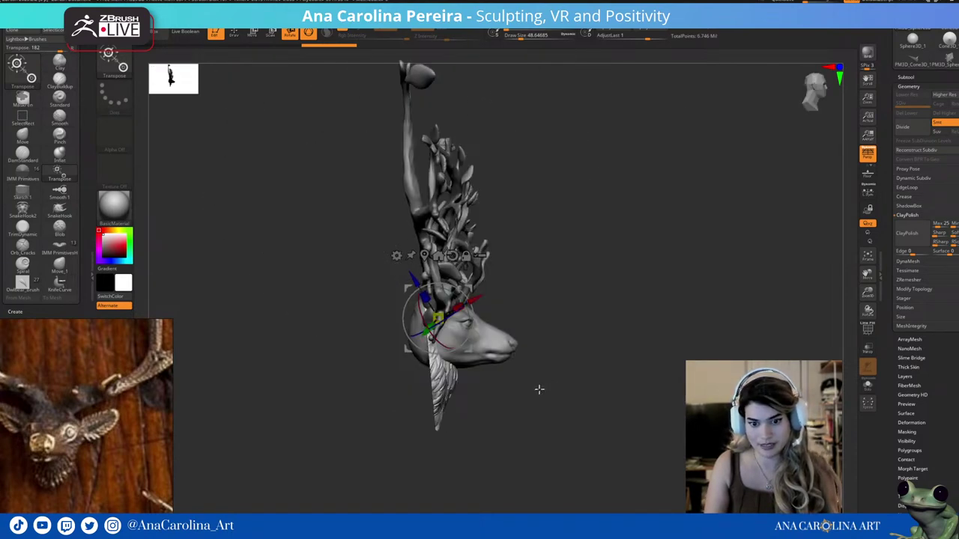
Reset the Transpose gizmo, shift the bust, and draw a slicing curve across its side.
click(452, 256)
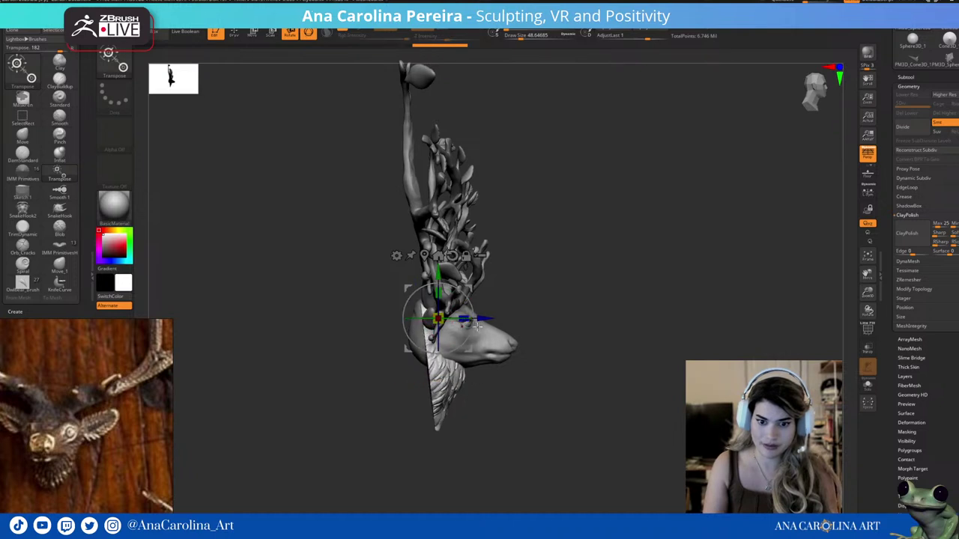
drag(477, 325, 464, 355)
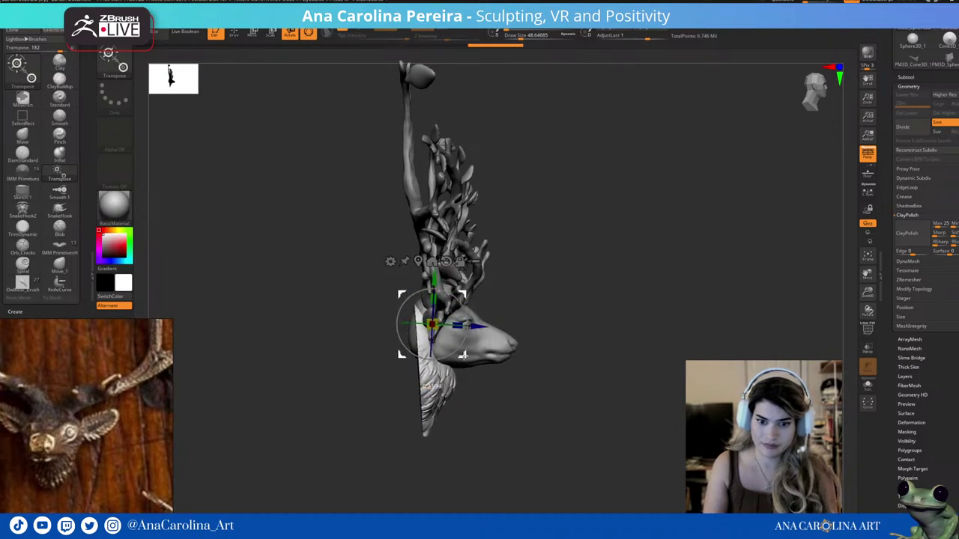
mouse_move(430, 409)
mouse_down()
mouse_move(490, 417)
mouse_move(455, 418)
mouse_move(518, 412)
mouse_move(403, 322)
mouse_move(517, 379)
mouse_up()
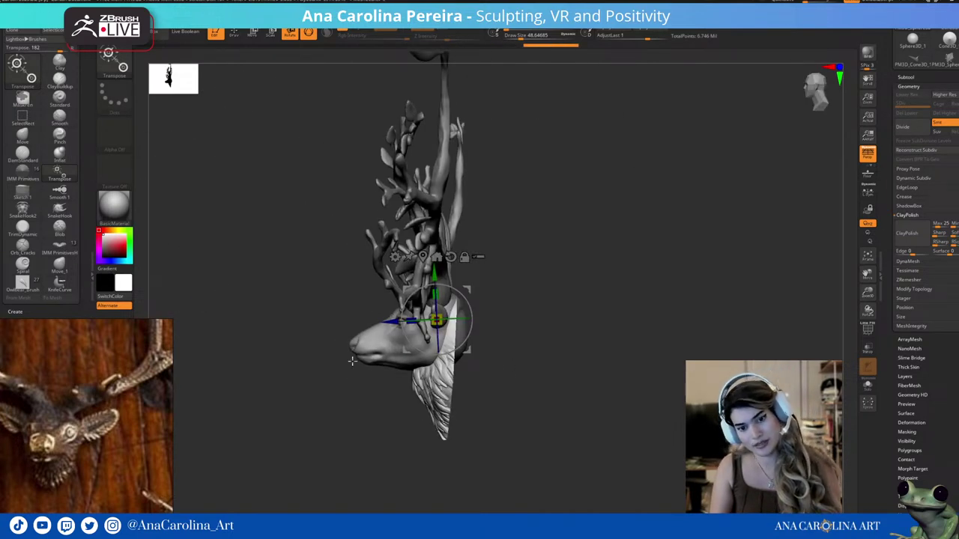
mouse_move(480, 234)
ctrl+shift+mouse_down()
mouse_move(484, 343)
mouse_move(451, 399)
mouse_move(498, 381)
ctrl+shift+mouse_up()
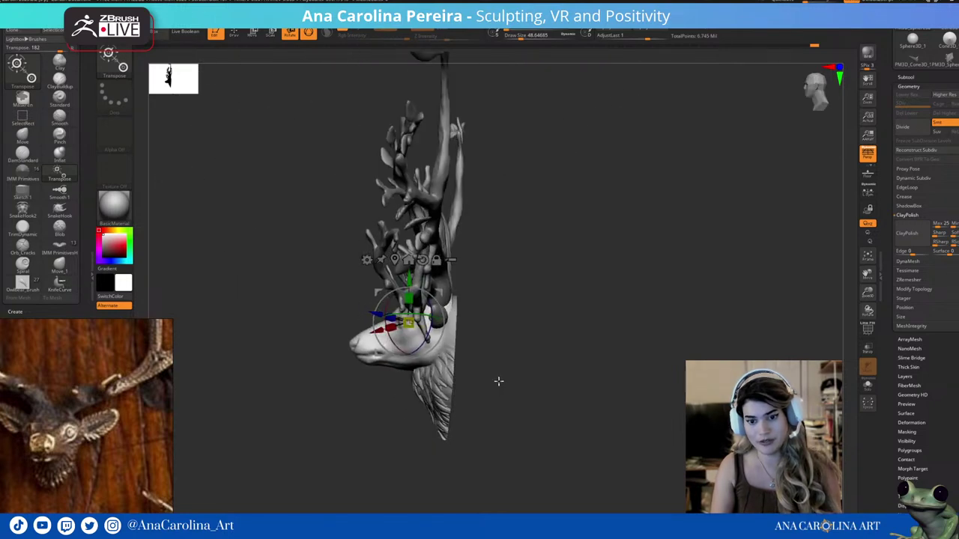
ctrl+shift+click(474, 276)
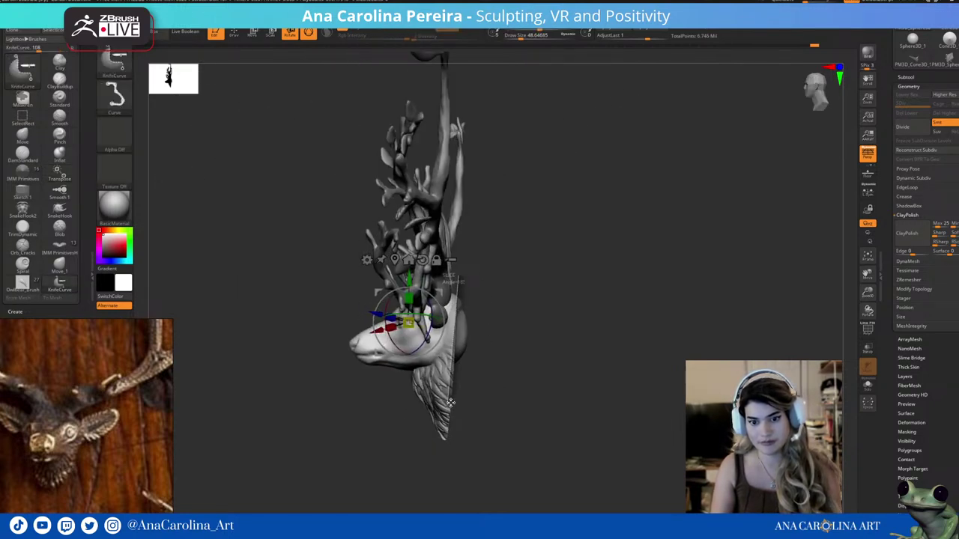
Realign the transform axes to the world, face the deer front, and select Move.
mouse_move(496, 392)
mouse_down()
mouse_move(456, 385)
mouse_move(453, 327)
mouse_move(503, 323)
mouse_up()
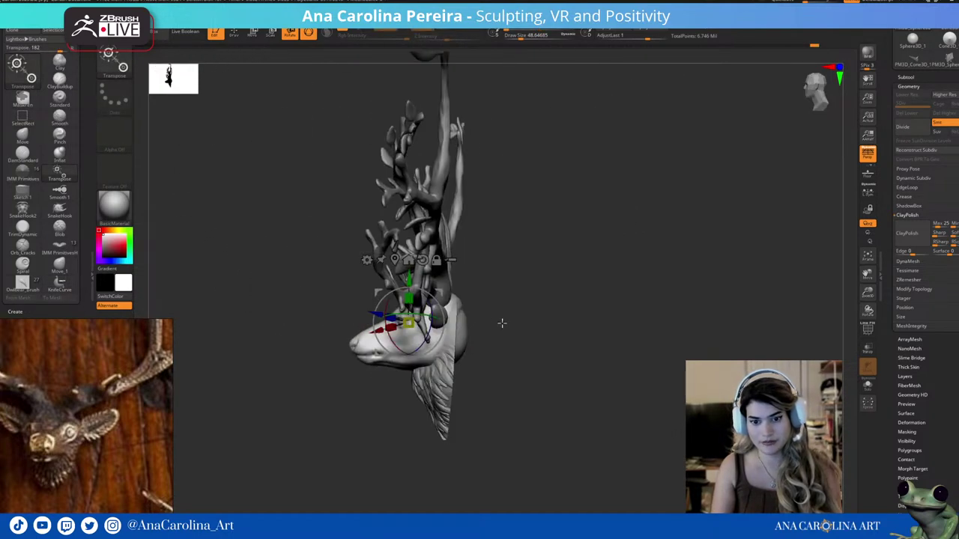
click(422, 260)
key(ctrl+shift)
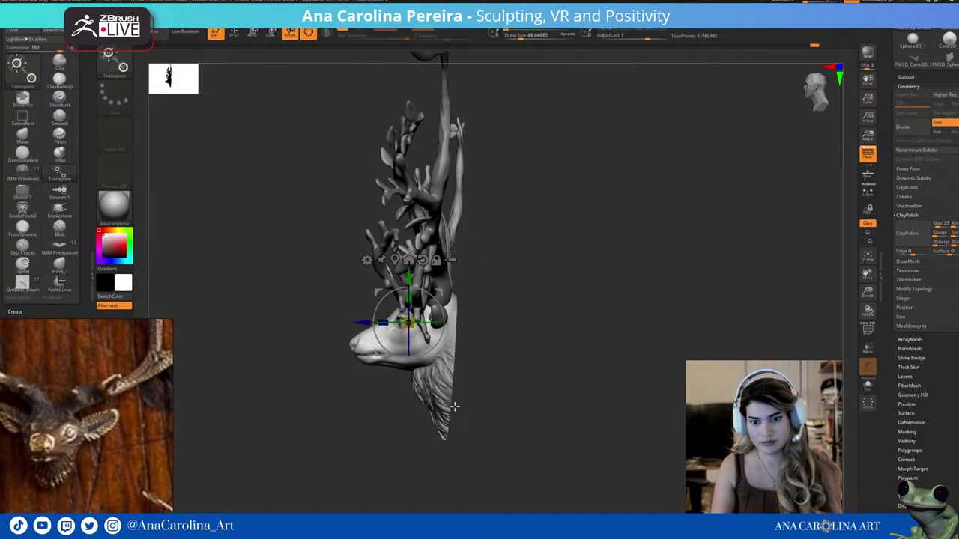
mouse_move(451, 407)
shift+mouse_down()
mouse_move(561, 382)
mouse_move(545, 372)
mouse_move(563, 365)
mouse_move(552, 374)
mouse_move(585, 379)
mouse_move(520, 353)
mouse_move(539, 374)
mouse_move(538, 391)
shift+mouse_up()
key(b)
key(m)
key(v)
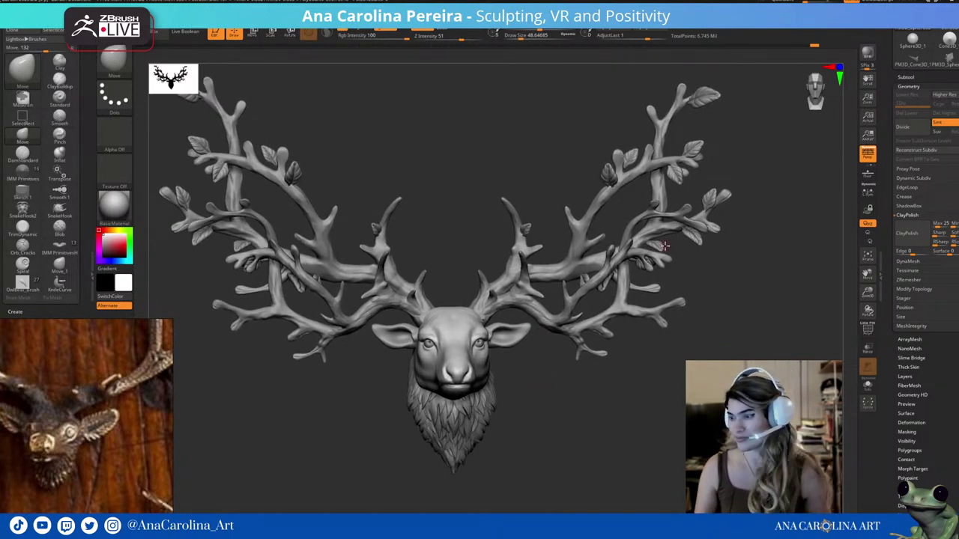
Browse the deer reference photos and enlarge one of them.
mouse_move(584, 437)
mouse_down()
mouse_move(574, 400)
mouse_move(589, 454)
mouse_move(617, 431)
mouse_move(627, 447)
mouse_move(607, 452)
mouse_up()
scroll(82, 447, down, 3)
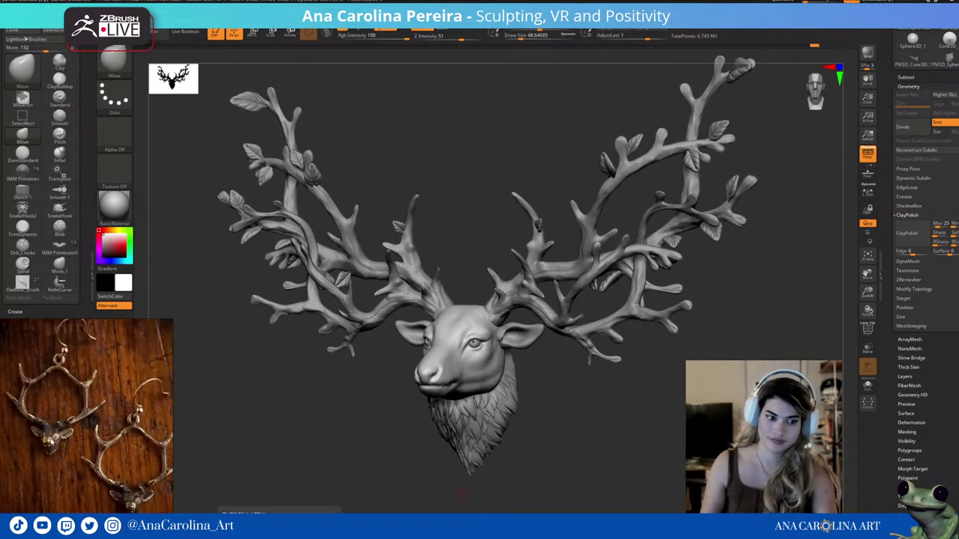
middle_drag(82, 448, 84, 497)
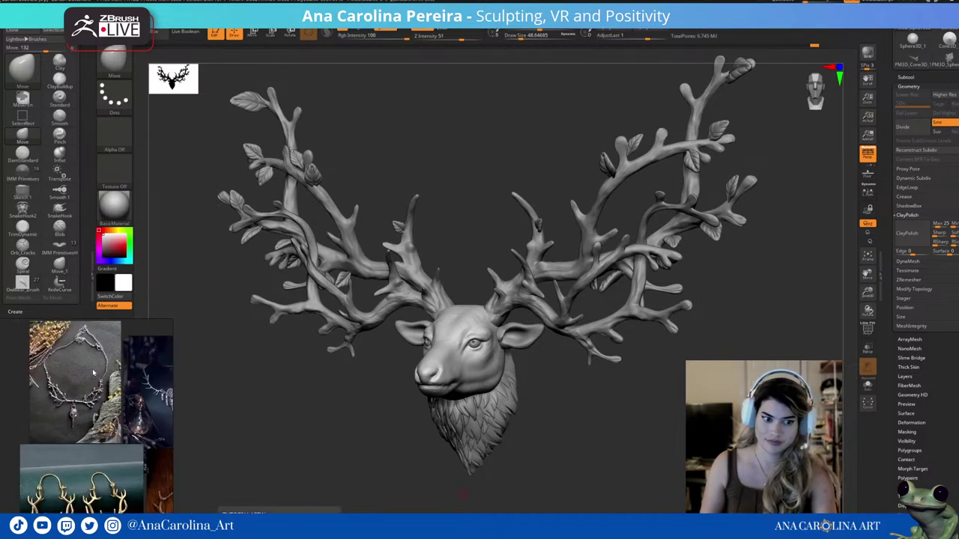
scroll(13, 390, down, 2)
scroll(14, 390, down, 2)
scroll(13, 391, up, 2)
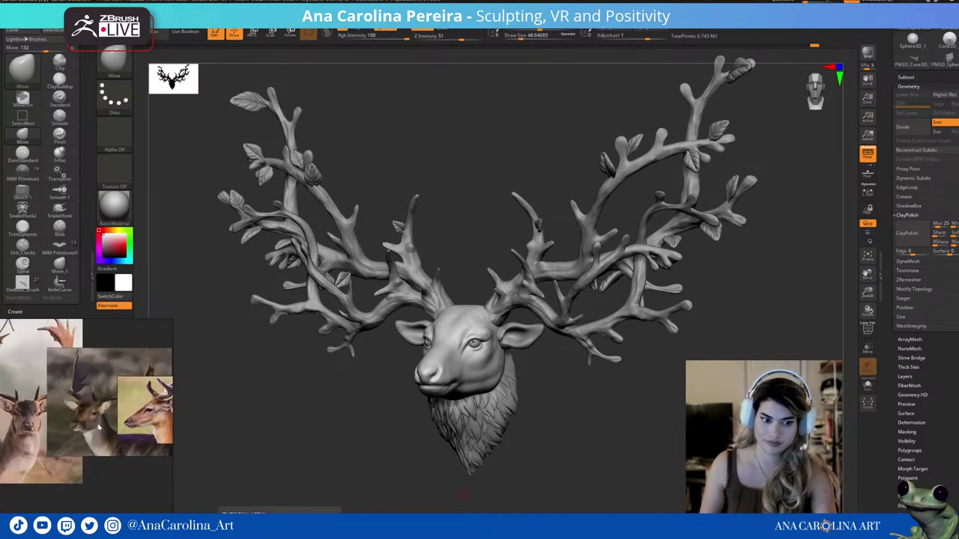
scroll(13, 391, up, 2)
drag(483, 493, 502, 488)
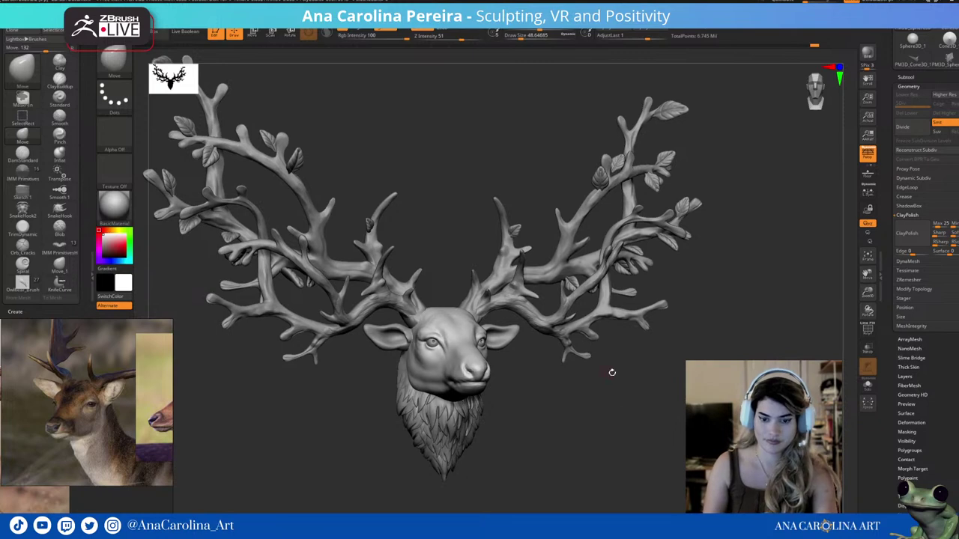
Choose the Owlbear leaf stamp brush from the brush library.
drag(610, 370, 530, 434)
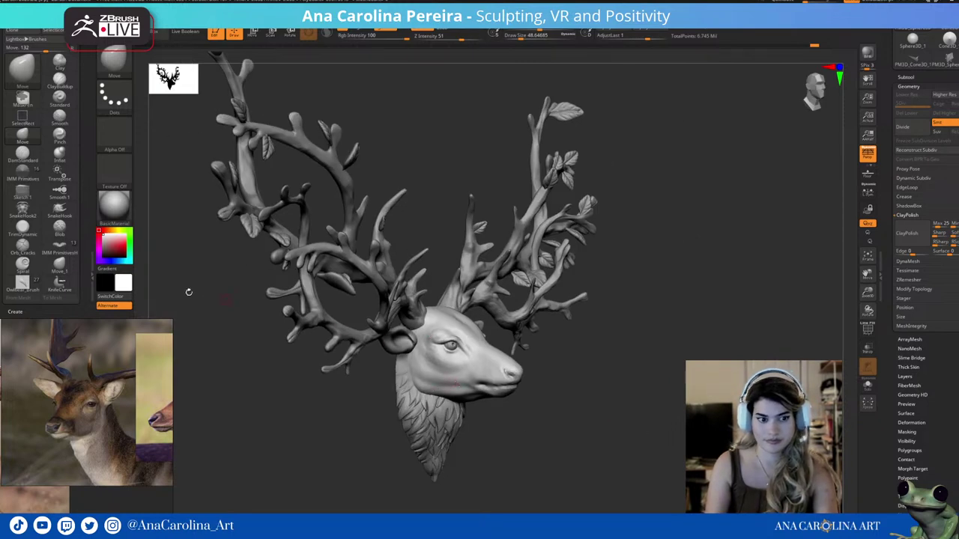
click(22, 283)
click(478, 56)
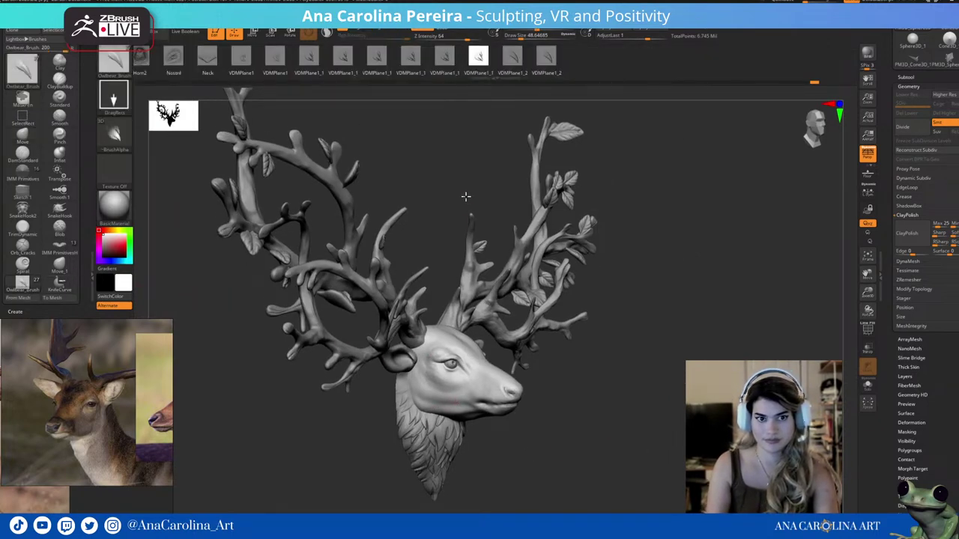
Divide the deer mesh to 6.977 million points and inspect it from several sides.
drag(465, 196, 413, 306)
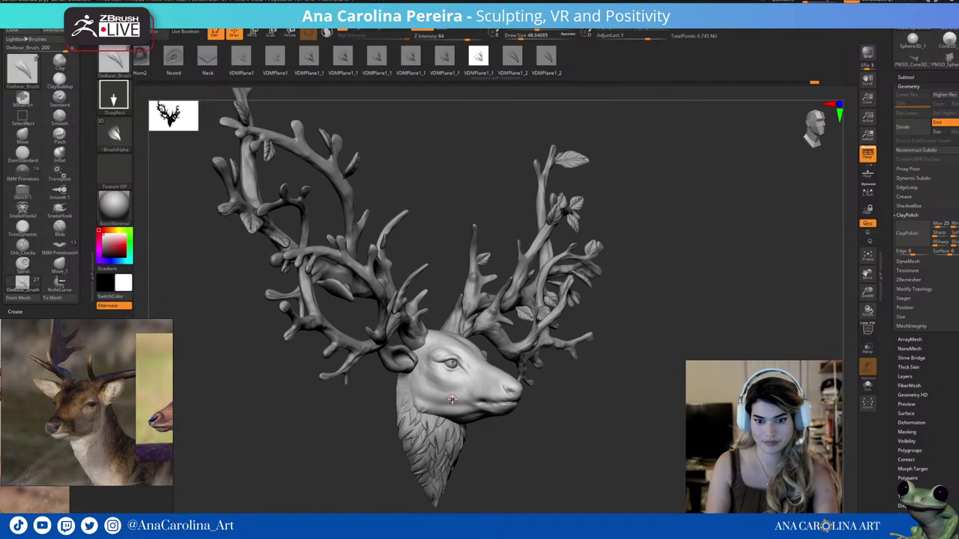
drag(451, 400, 679, 415)
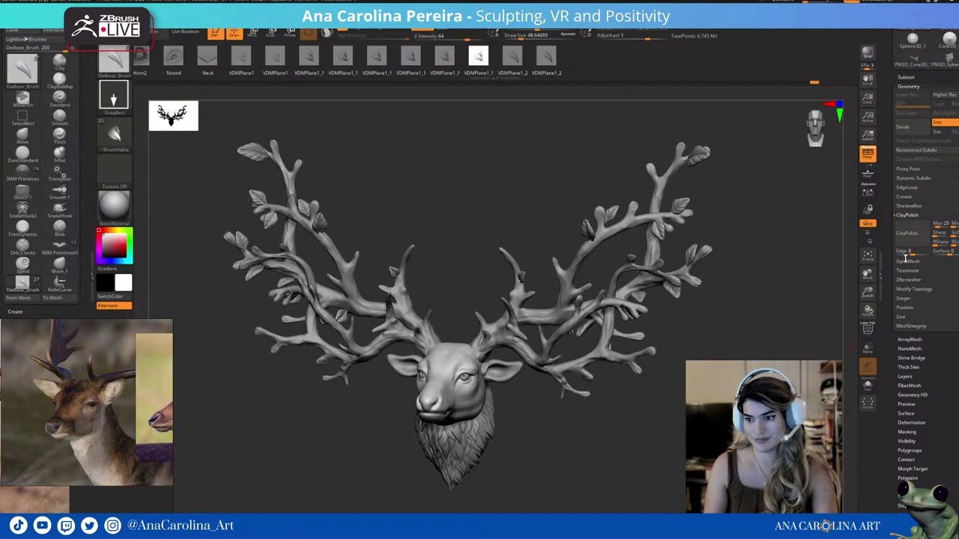
click(913, 134)
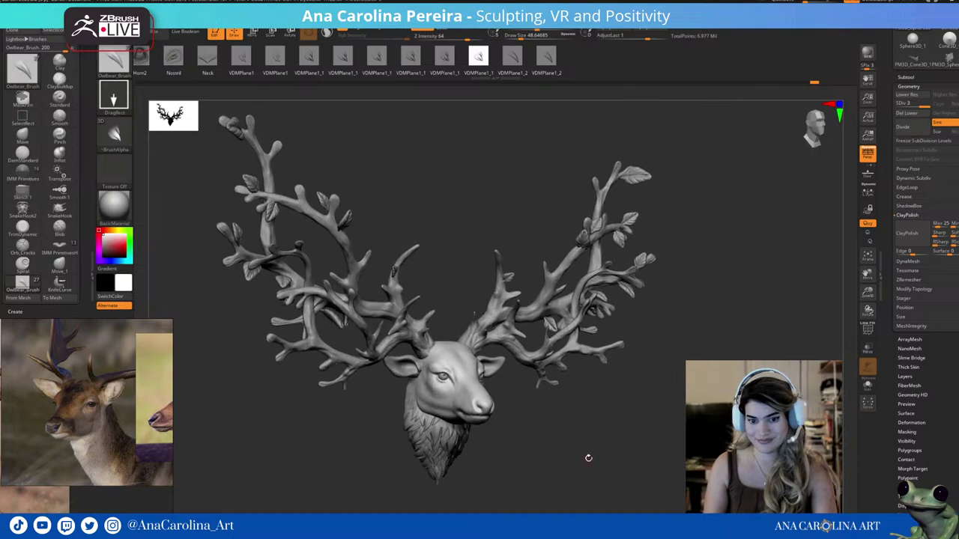
drag(587, 454, 578, 466)
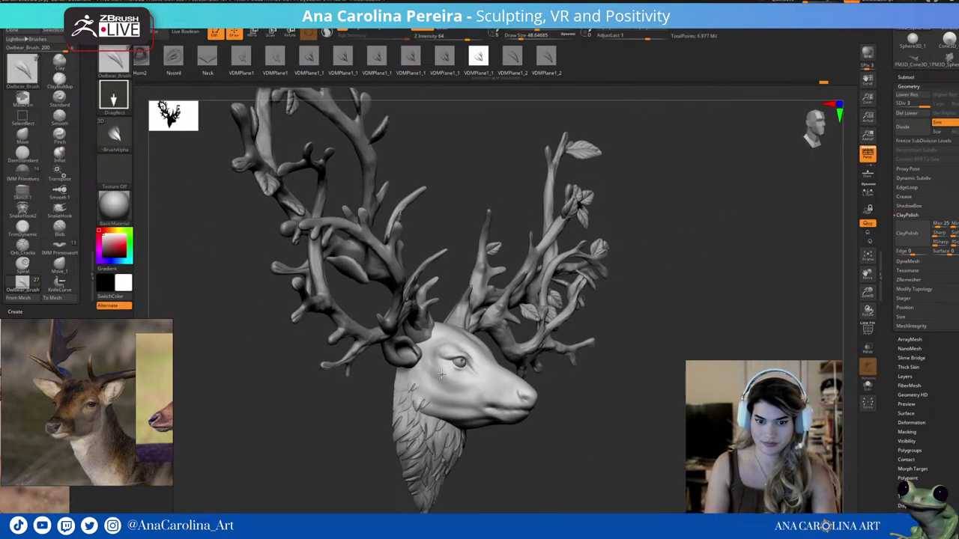
mouse_move(511, 474)
mouse_down()
mouse_move(423, 401)
mouse_move(374, 395)
mouse_up()
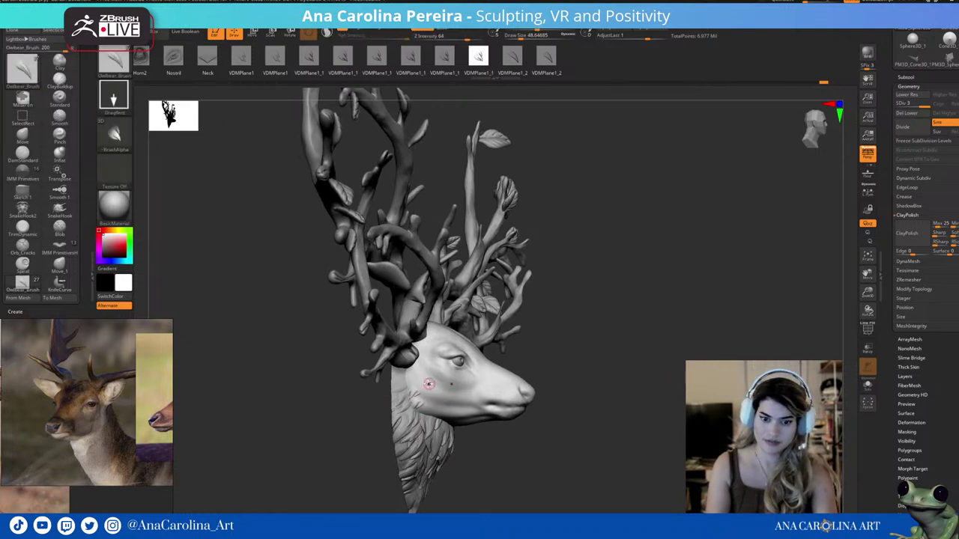
mouse_move(492, 449)
mouse_down()
mouse_move(420, 412)
mouse_move(546, 434)
mouse_move(515, 192)
mouse_up()
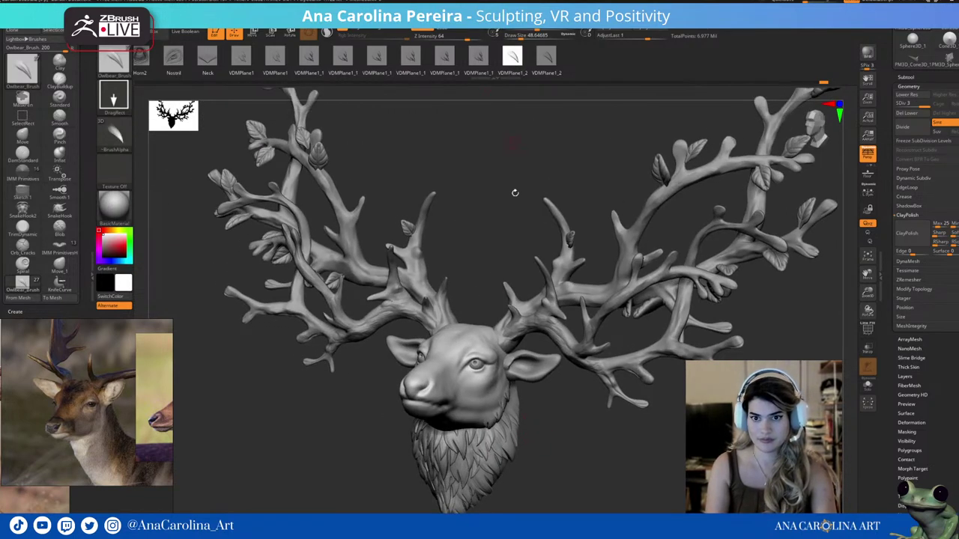
right_drag(492, 333, 478, 352)
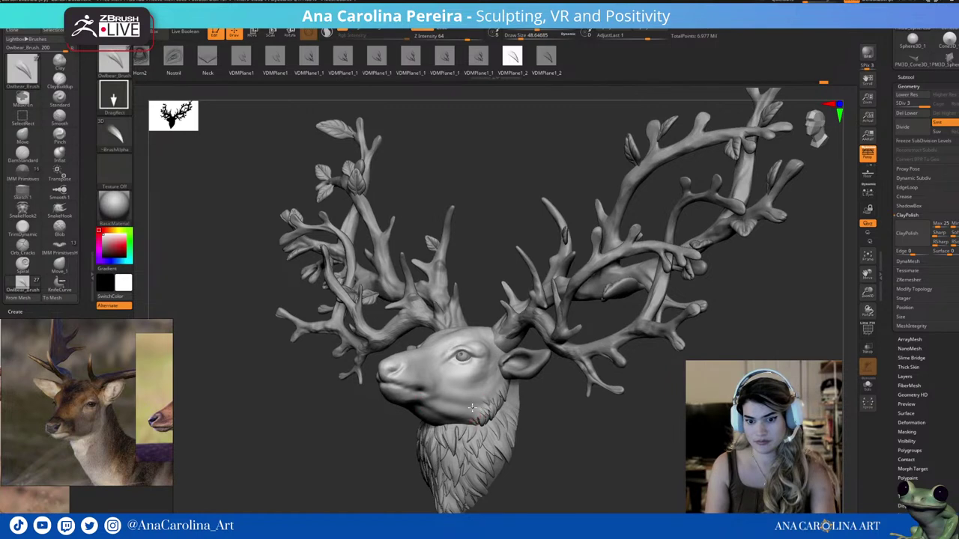
mouse_move(535, 447)
mouse_down()
mouse_move(574, 454)
mouse_move(424, 420)
mouse_up()
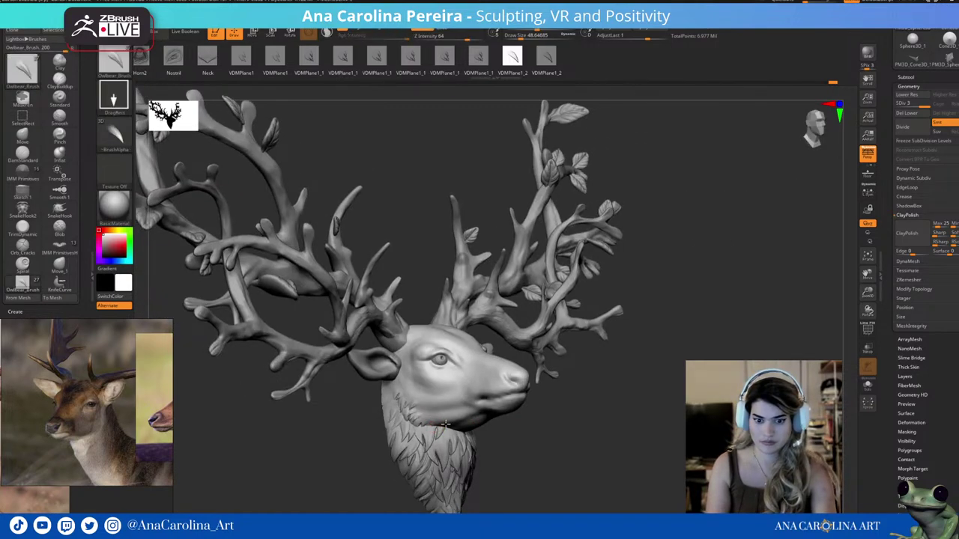
mouse_move(445, 428)
mouse_down()
mouse_move(514, 449)
mouse_move(432, 426)
mouse_up()
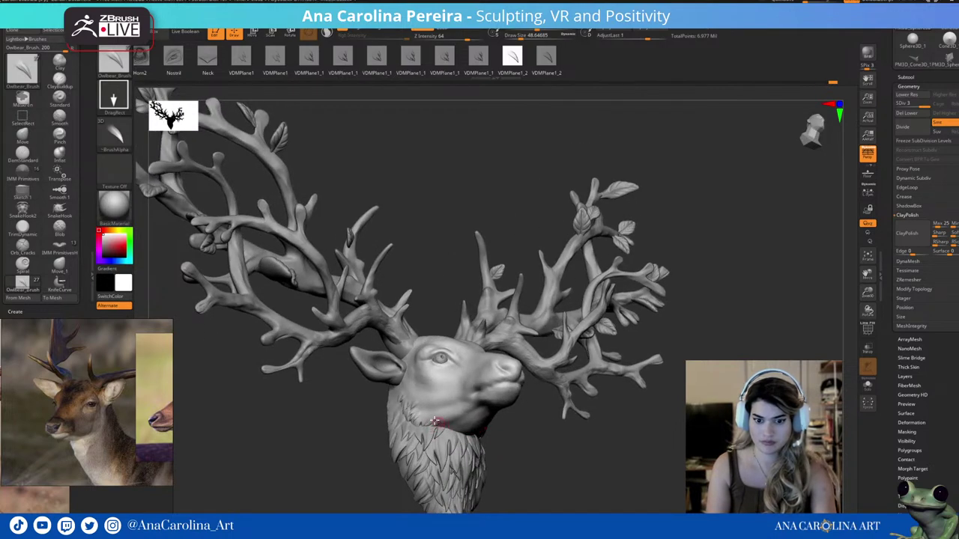
mouse_move(466, 442)
mouse_down()
mouse_move(595, 473)
mouse_move(564, 467)
mouse_move(573, 511)
mouse_move(610, 451)
mouse_move(518, 414)
mouse_up()
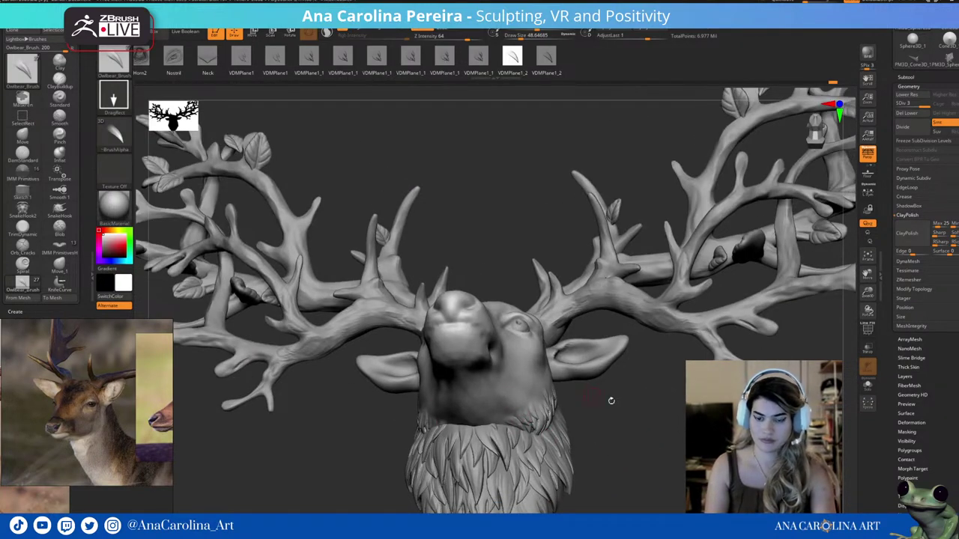
mouse_move(610, 398)
mouse_down()
mouse_move(661, 456)
mouse_move(621, 395)
mouse_move(621, 434)
mouse_move(595, 350)
mouse_move(524, 389)
mouse_up()
Set Z Intensity to 56 and turn the deer back to a near-front view.
key(space)
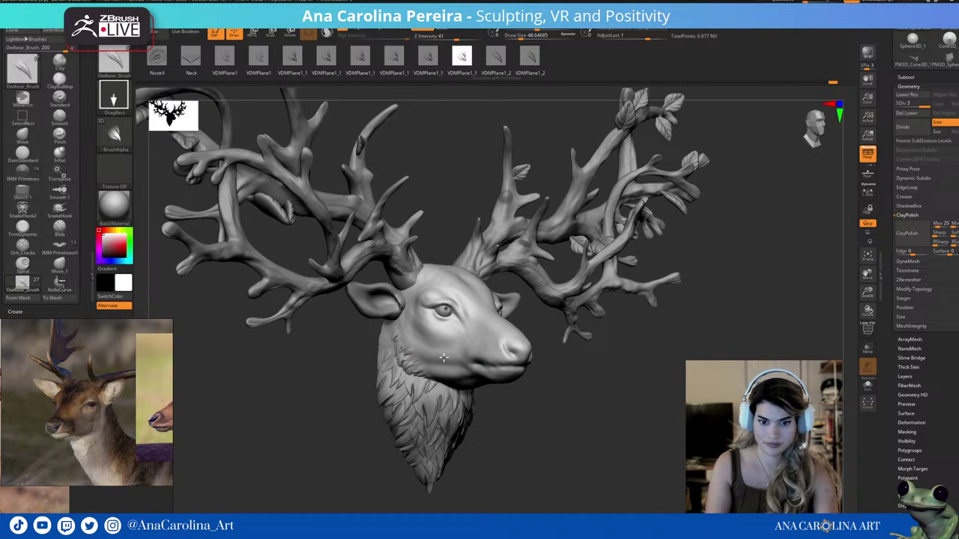
key(space)
drag(510, 404, 530, 404)
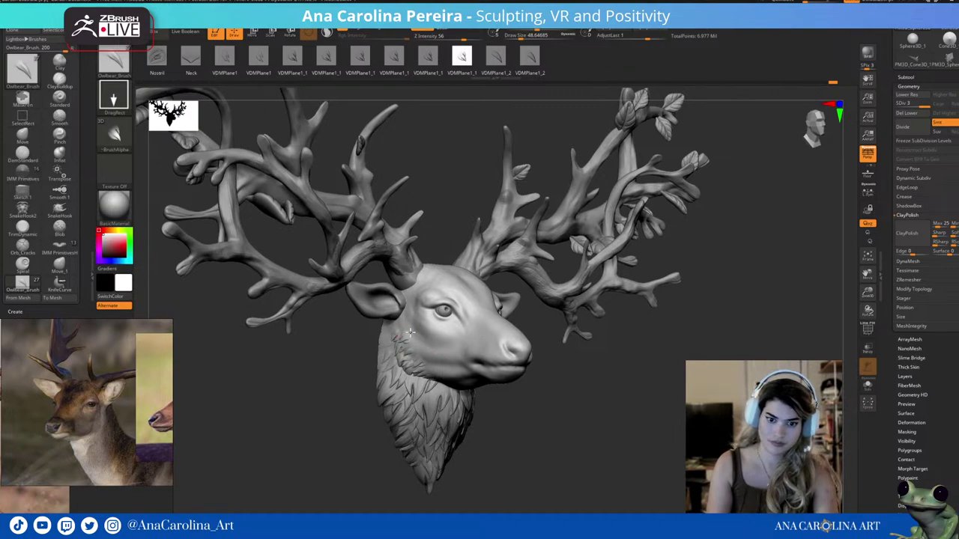
mouse_move(414, 327)
mouse_down()
mouse_move(583, 444)
mouse_move(660, 442)
mouse_up()
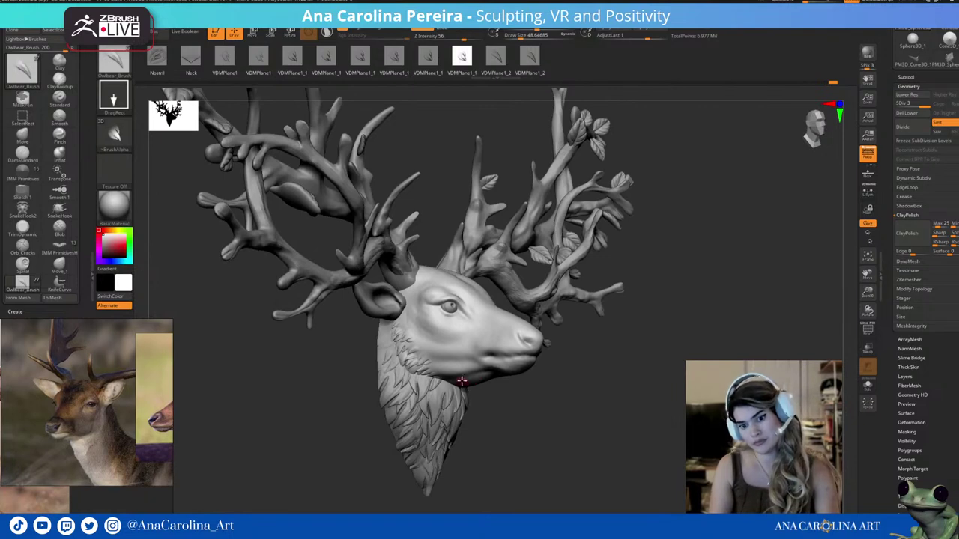
mouse_move(473, 376)
mouse_down()
mouse_move(439, 366)
mouse_move(511, 420)
mouse_move(546, 420)
mouse_move(498, 373)
mouse_up()
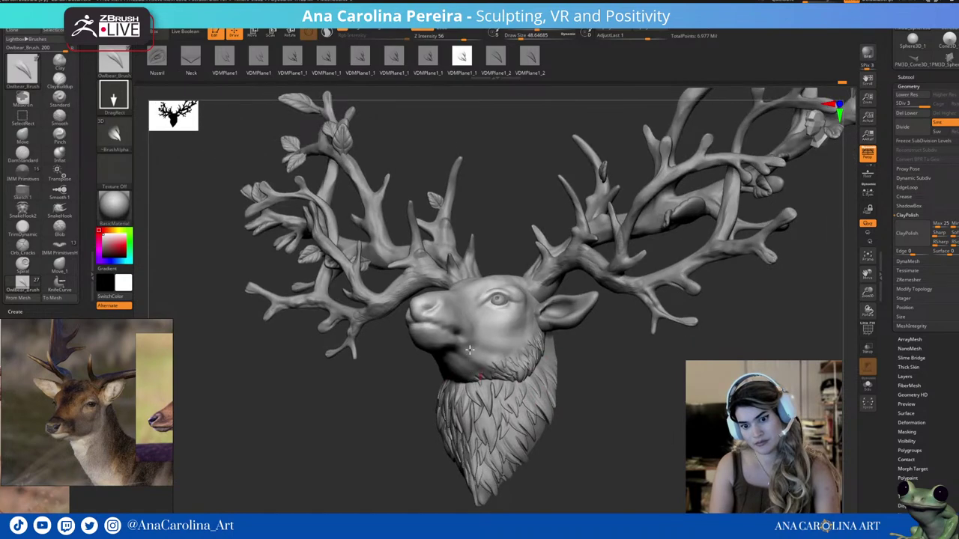
mouse_move(738, 379)
mouse_down()
mouse_move(617, 404)
mouse_move(630, 421)
mouse_up()
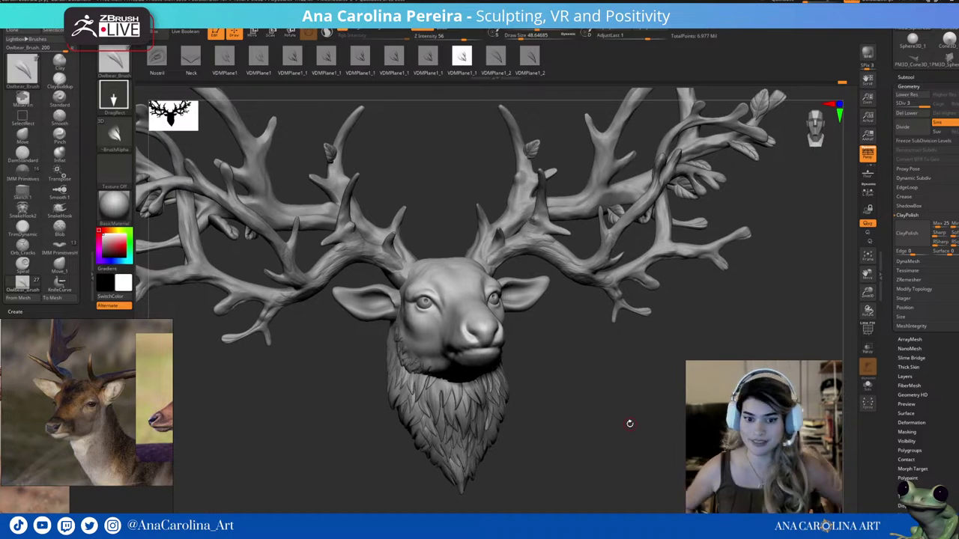
Symmetrically reshape the deer's ears with the Move brush, checking front and three-quarter views.
shift+drag(678, 401, 597, 388)
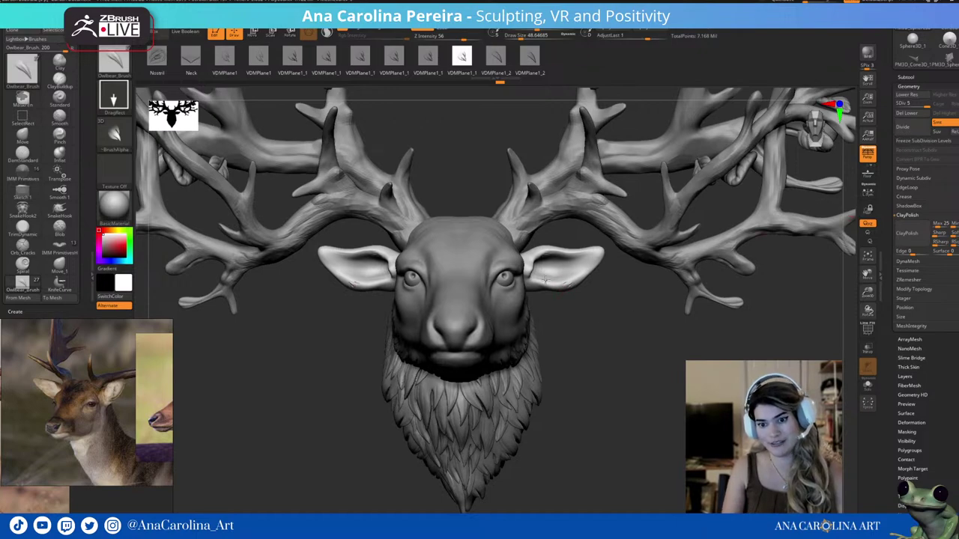
drag(550, 267, 574, 289)
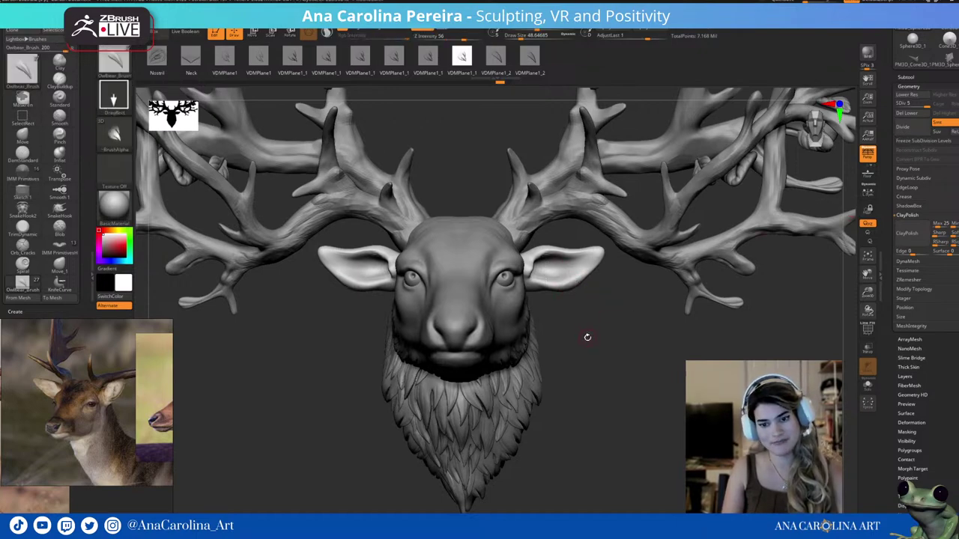
mouse_move(587, 337)
mouse_down()
mouse_move(591, 349)
mouse_move(610, 348)
mouse_move(621, 328)
mouse_move(589, 387)
mouse_up()
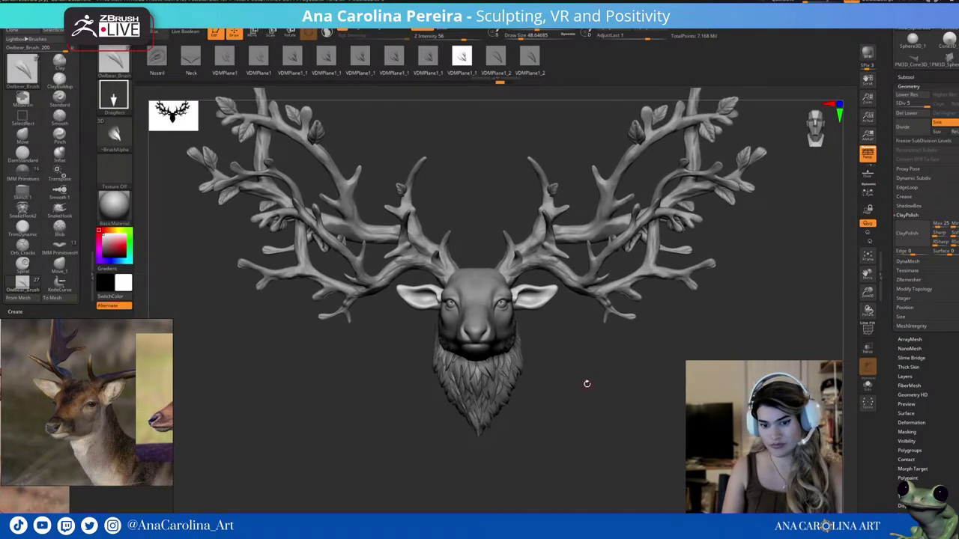
mouse_move(590, 384)
mouse_down()
mouse_move(583, 315)
mouse_move(595, 379)
mouse_move(586, 393)
mouse_up()
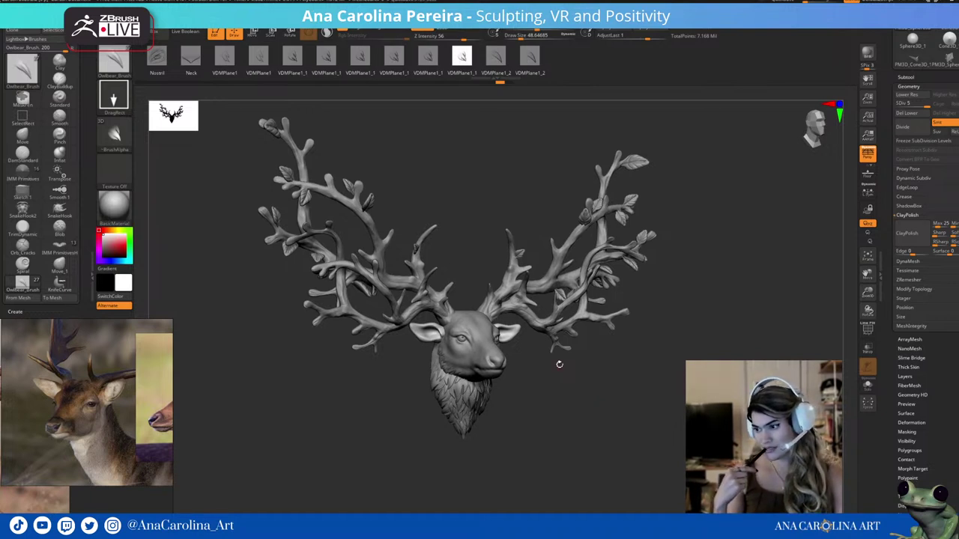
mouse_move(559, 364)
shift+mouse_down()
mouse_move(597, 447)
mouse_move(570, 410)
mouse_move(580, 387)
mouse_move(585, 415)
mouse_move(592, 412)
mouse_move(606, 380)
shift+mouse_up()
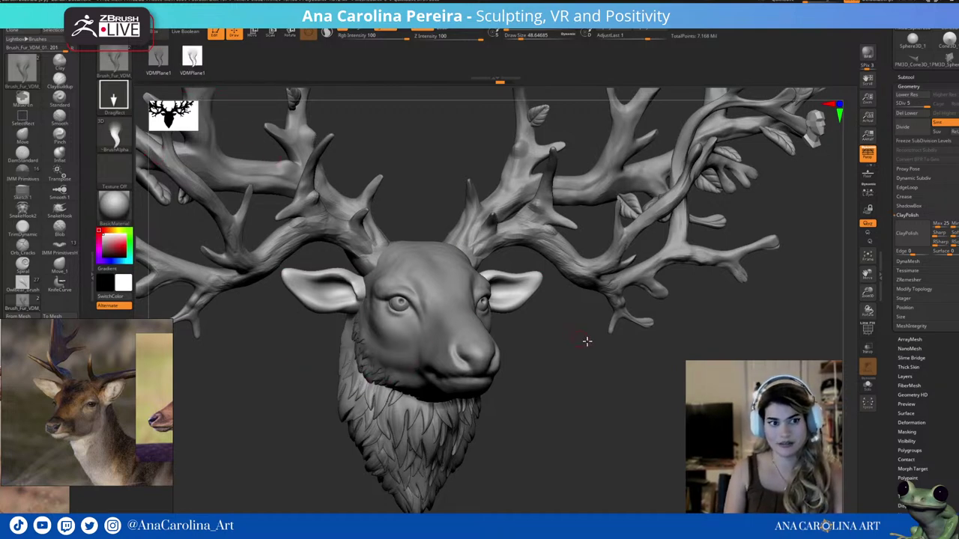
Inspect the head's right side, then load the fur-strand alpha and the Brush_Fur_Alpha brush.
drag(586, 341, 530, 349)
drag(462, 424, 413, 403)
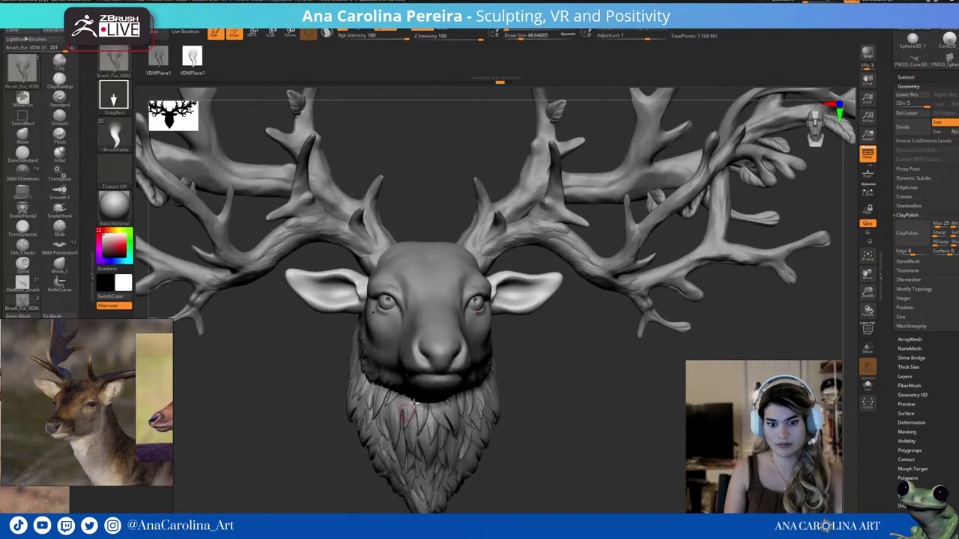
mouse_move(463, 346)
mouse_down()
mouse_move(476, 377)
mouse_move(613, 394)
mouse_move(539, 380)
mouse_up()
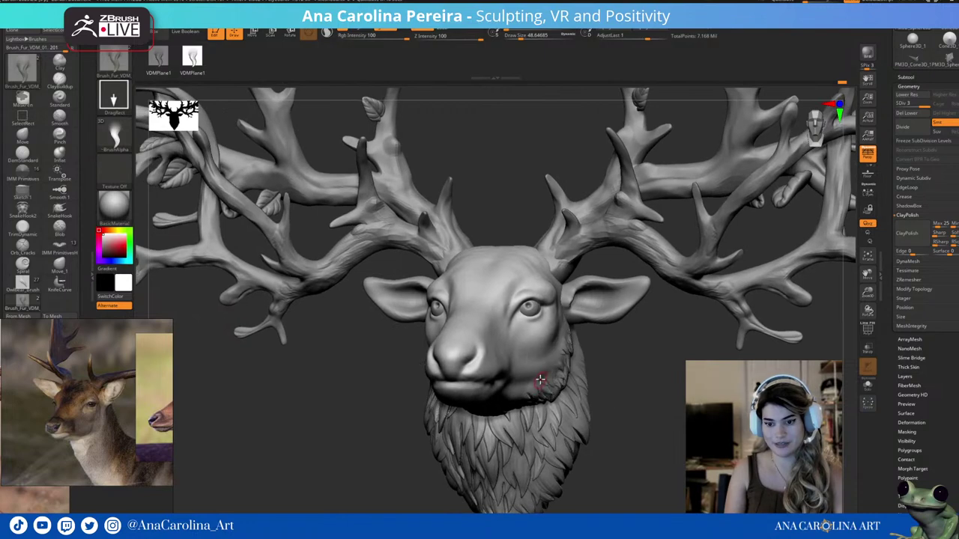
mouse_move(606, 375)
mouse_down()
mouse_move(638, 387)
mouse_move(627, 379)
mouse_up()
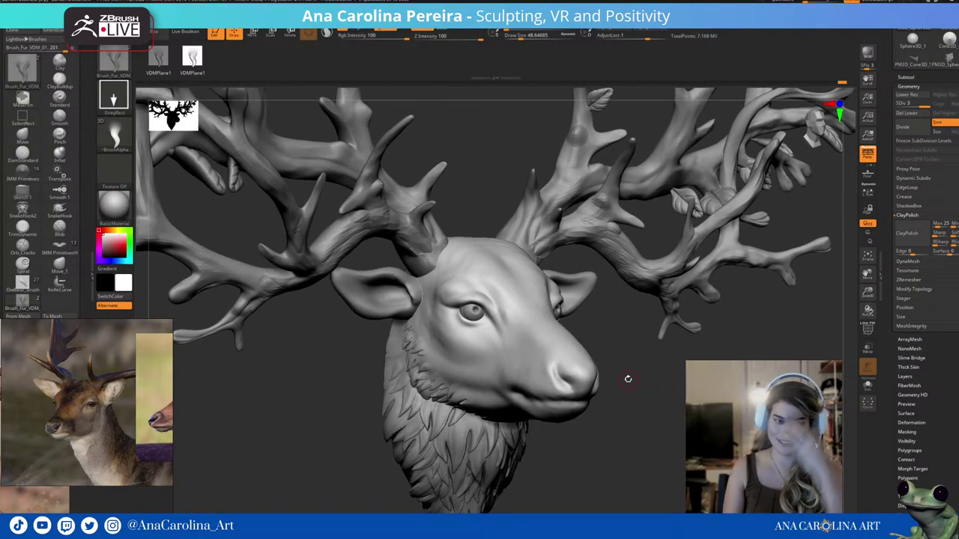
click(120, 138)
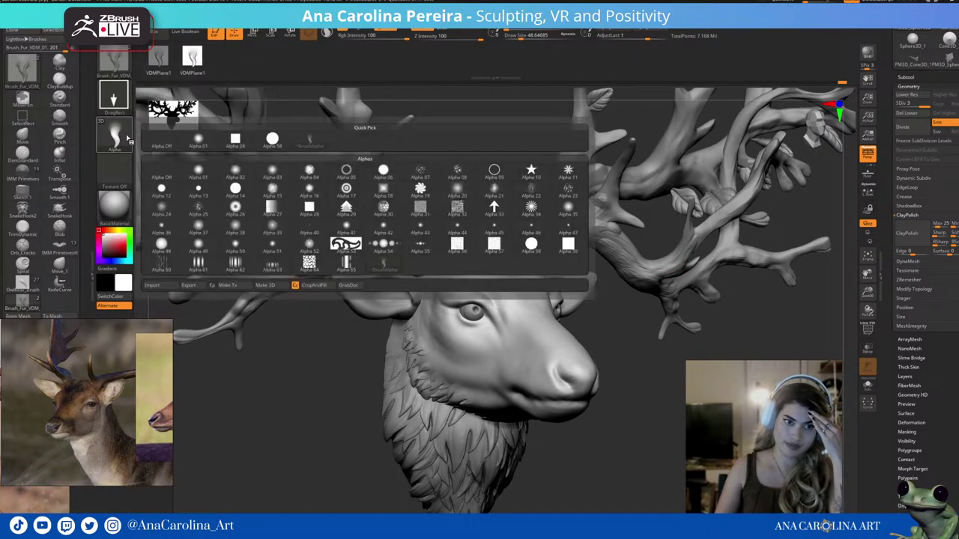
click(113, 135)
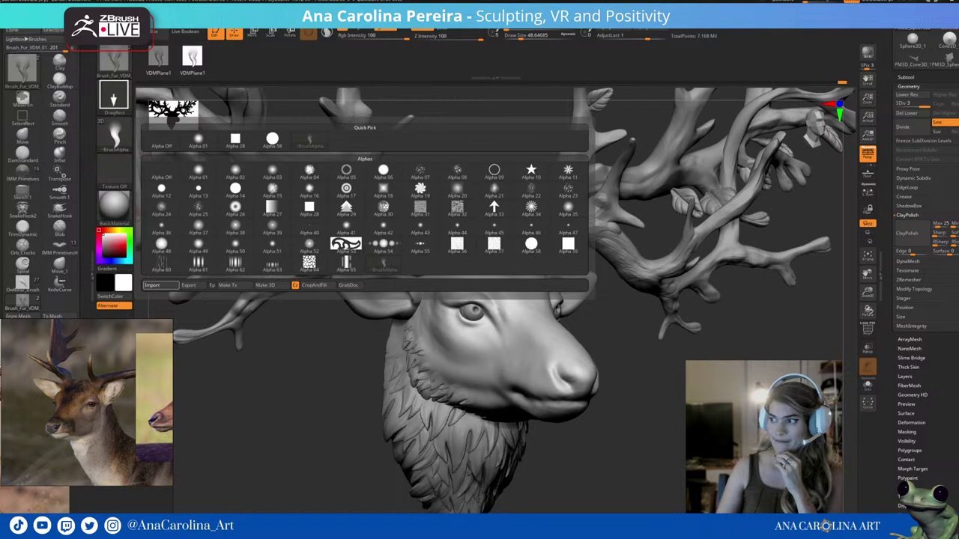
click(235, 261)
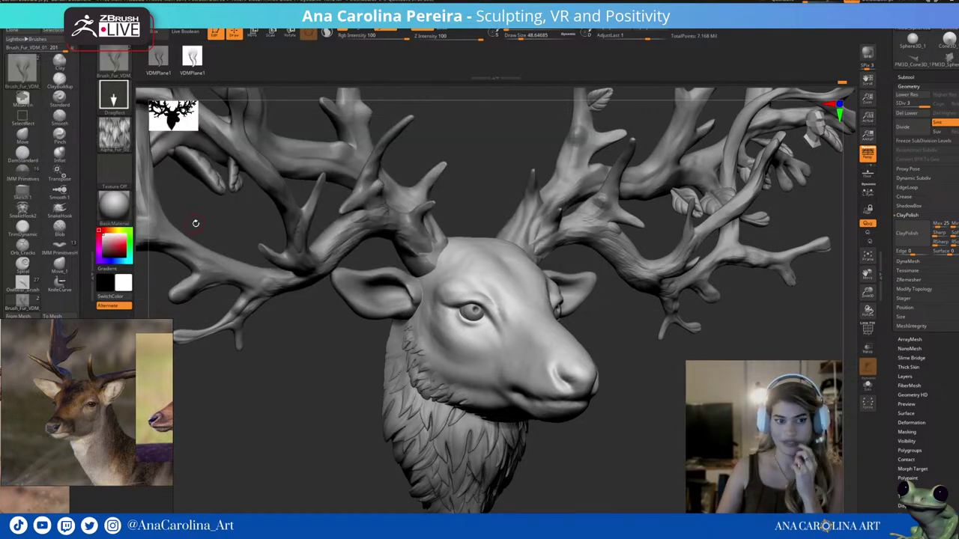
click(113, 59)
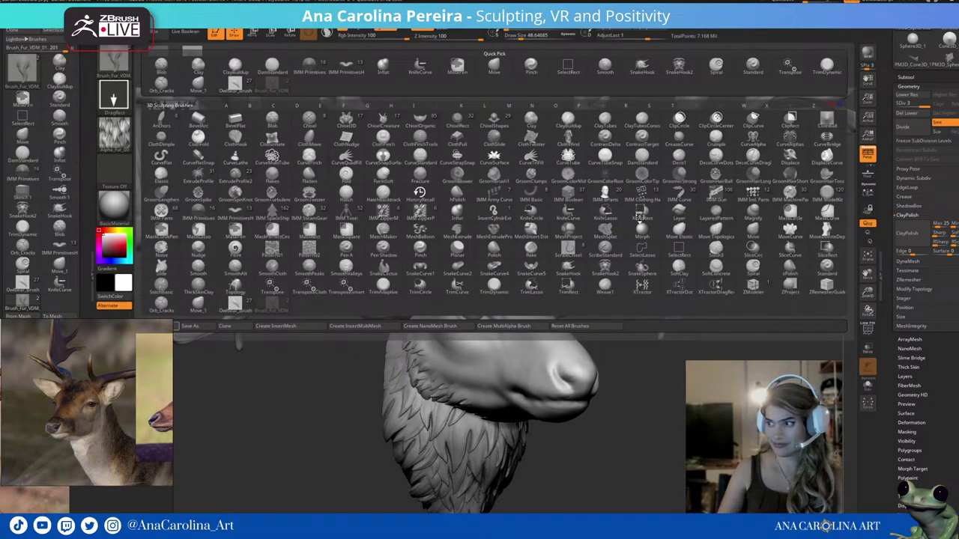
click(307, 228)
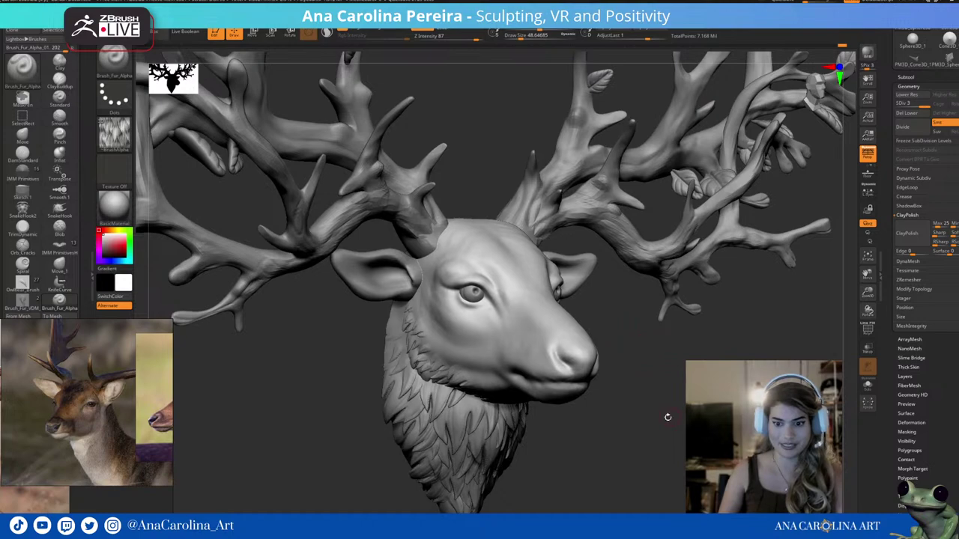
Raise the fur brush Draw Size to about 177 and frame the whole model.
drag(667, 416, 577, 342)
key(space)
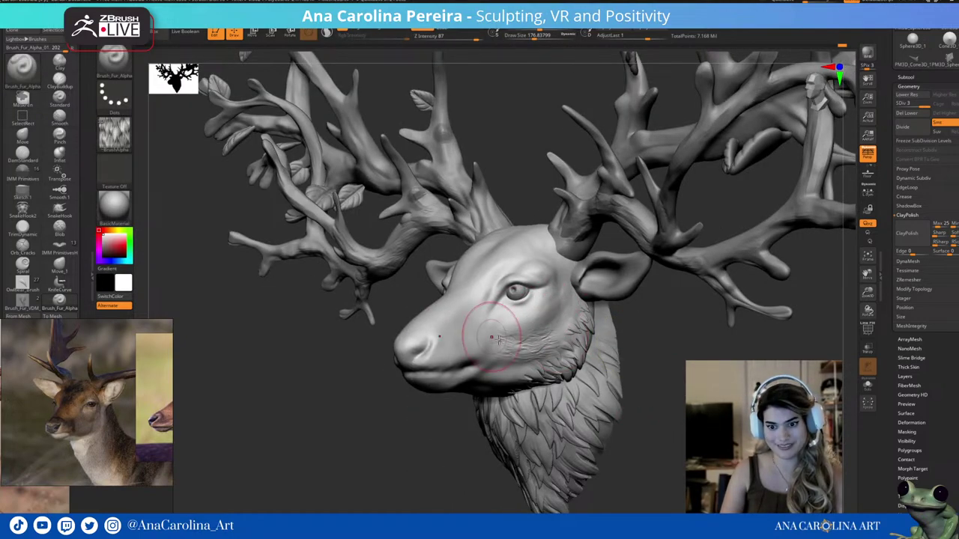
mouse_move(629, 337)
mouse_down()
mouse_move(678, 328)
mouse_move(657, 338)
mouse_up()
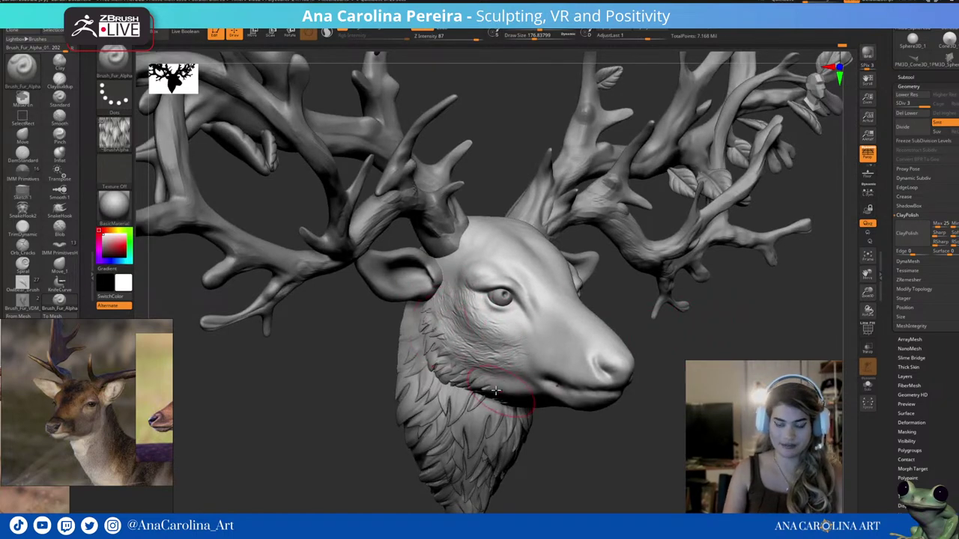
mouse_move(646, 402)
mouse_down()
mouse_move(674, 406)
mouse_move(693, 363)
mouse_move(706, 406)
mouse_up()
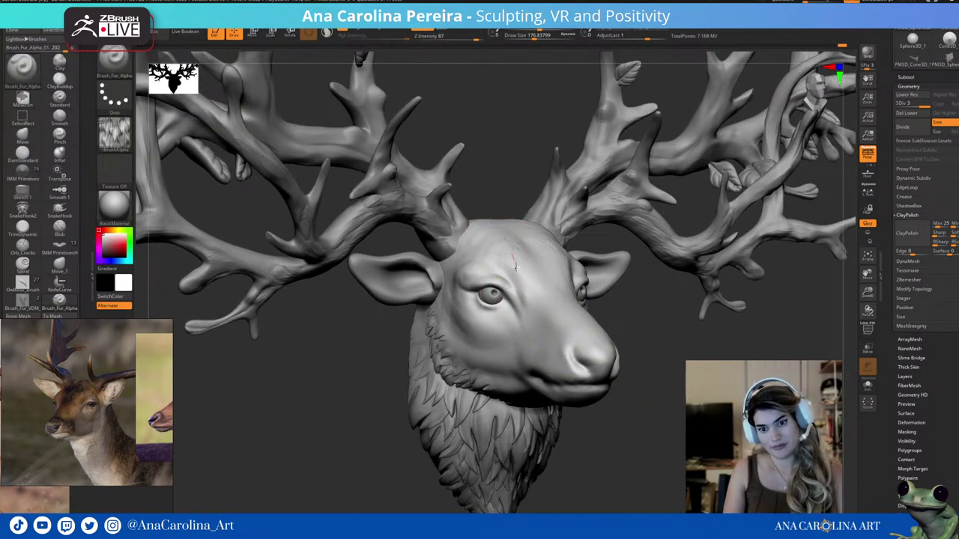
mouse_move(479, 268)
mouse_down()
mouse_move(646, 325)
mouse_move(577, 327)
mouse_move(625, 338)
mouse_move(642, 325)
mouse_move(583, 374)
mouse_move(447, 397)
mouse_up()
key(f)
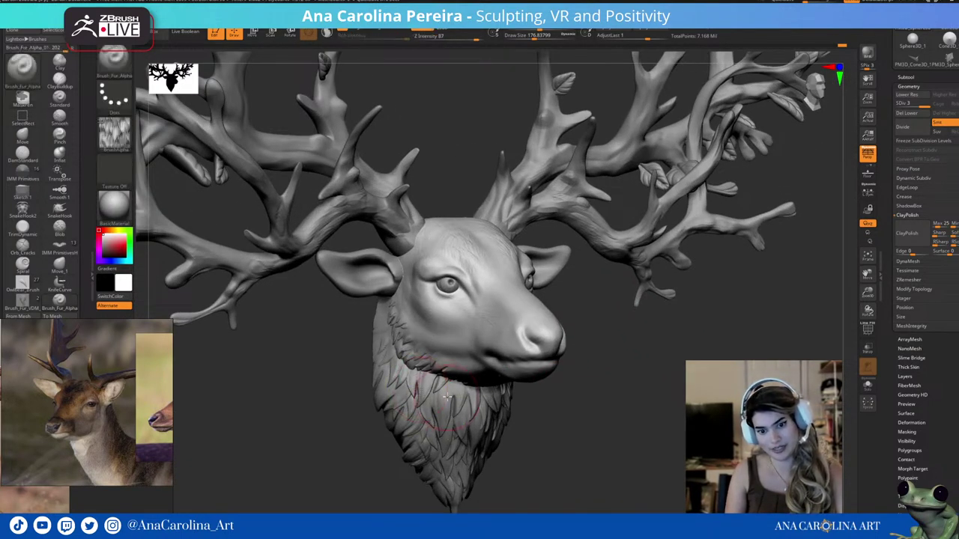
Drop to the lowest subdivision level, dismiss the Dynamic Subdiv note, and inspect the head's profile.
key(shift+d)
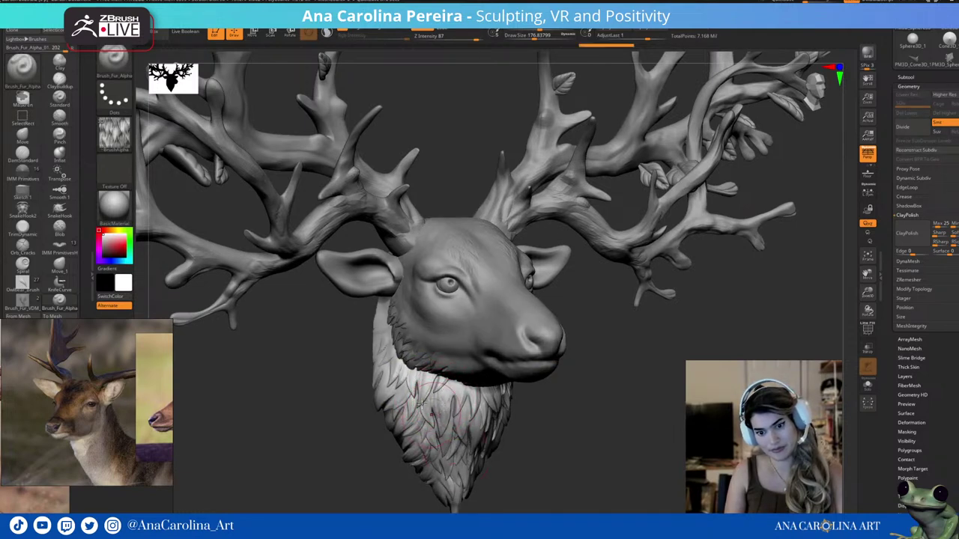
mouse_move(420, 455)
mouse_down()
mouse_move(510, 442)
mouse_move(503, 403)
mouse_up()
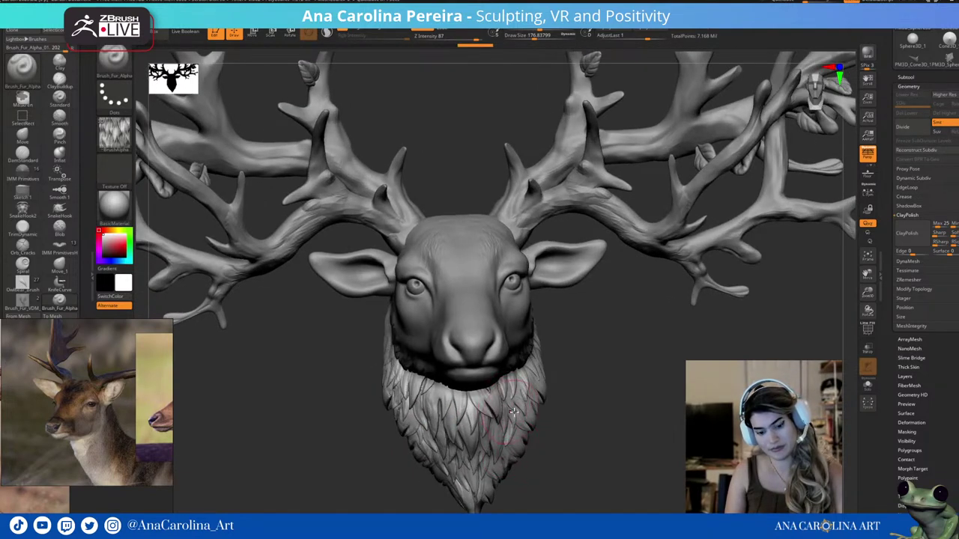
key(d)
click(460, 166)
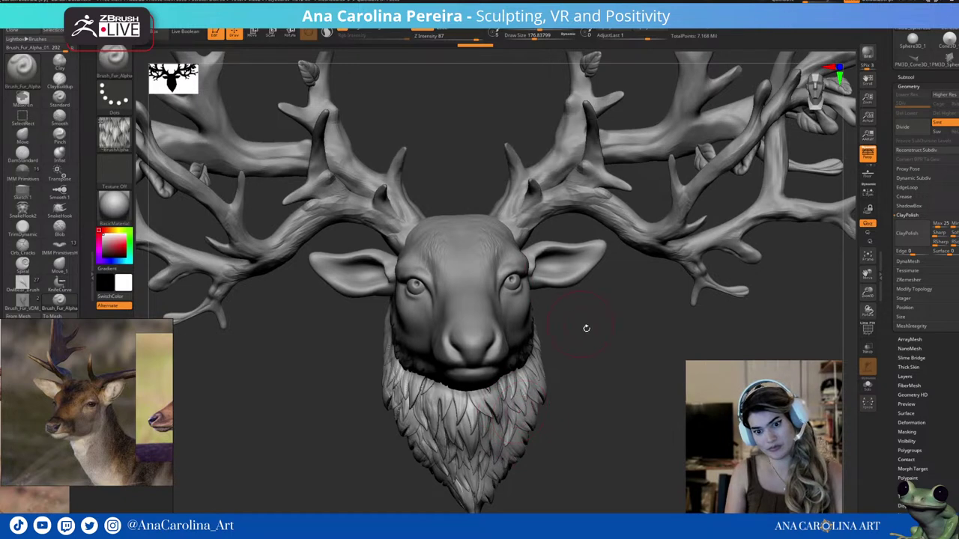
drag(584, 328, 589, 343)
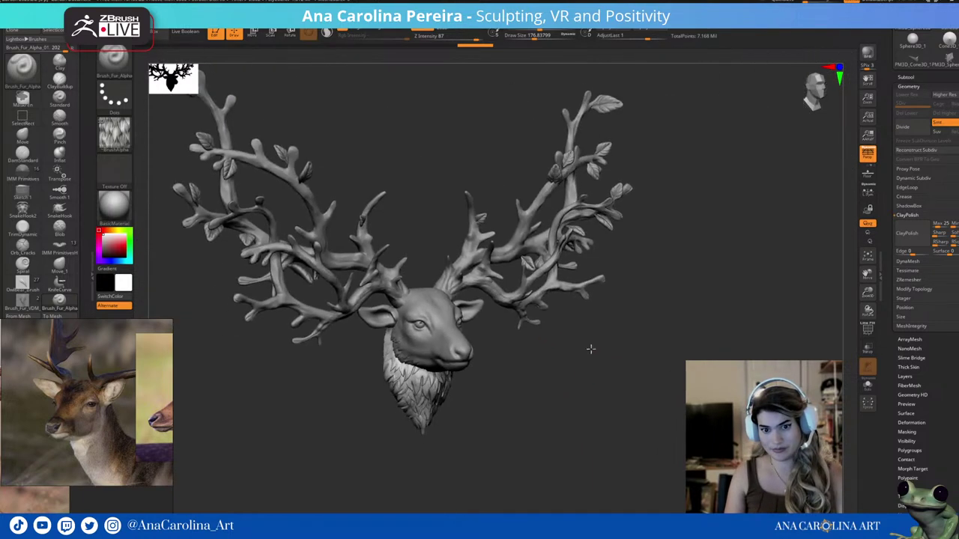
mouse_move(578, 370)
ctrl+right_down()
mouse_move(587, 418)
mouse_move(501, 338)
ctrl+right_up()
mouse_move(569, 379)
right_down()
mouse_move(595, 382)
mouse_move(498, 230)
right_up()
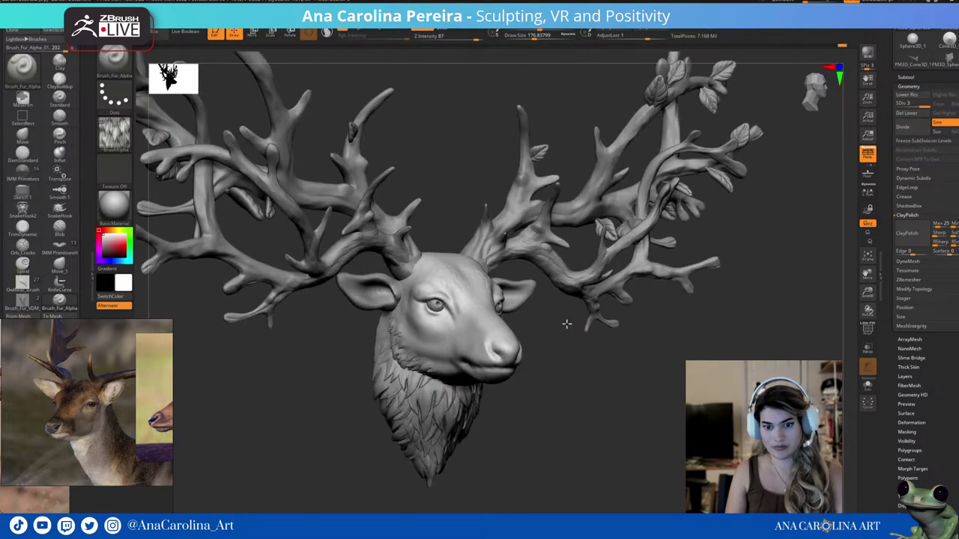
alt+right_drag(609, 385, 584, 367)
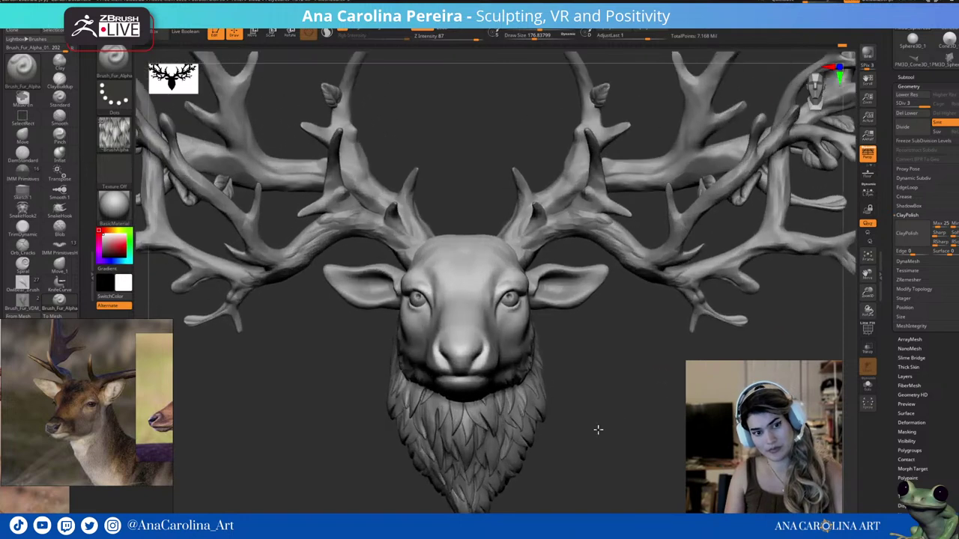
key(space)
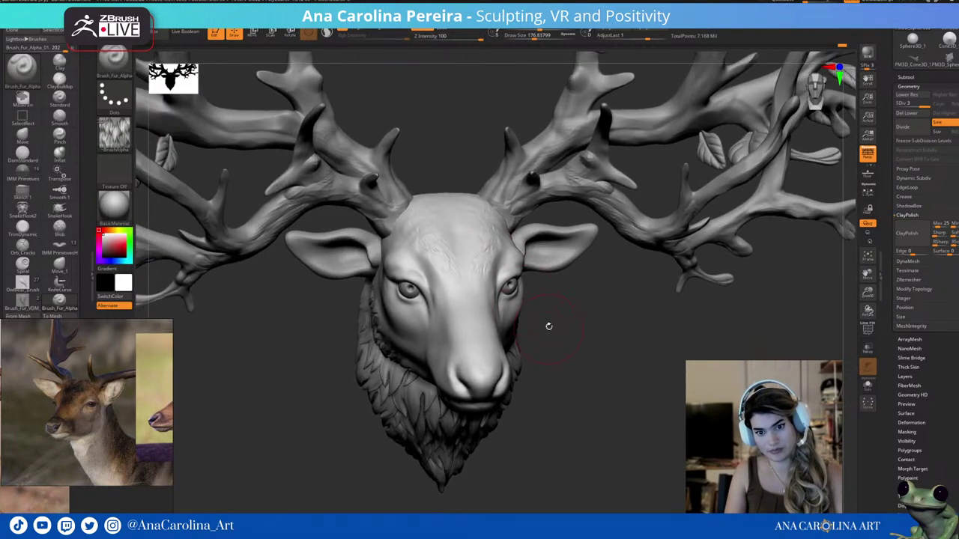
At Draw Size 144, stroke fur strands over the forehead, cheek and jaw.
mouse_move(561, 307)
right_down()
mouse_move(587, 359)
mouse_move(524, 337)
right_up()
key(space)
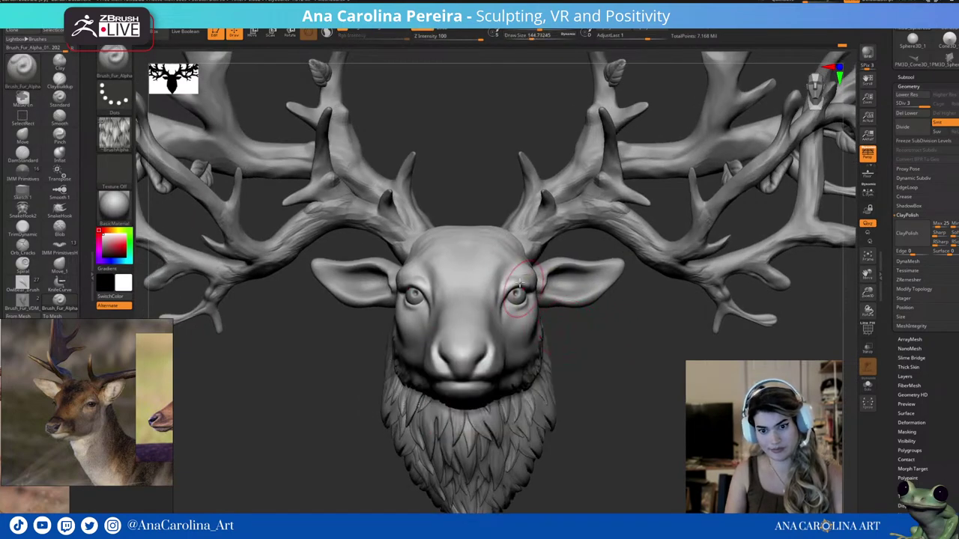
mouse_move(495, 242)
mouse_down()
mouse_move(475, 274)
mouse_move(493, 257)
mouse_move(467, 275)
mouse_move(477, 227)
mouse_up()
mouse_move(472, 228)
right_down()
mouse_move(441, 210)
mouse_move(425, 219)
right_up()
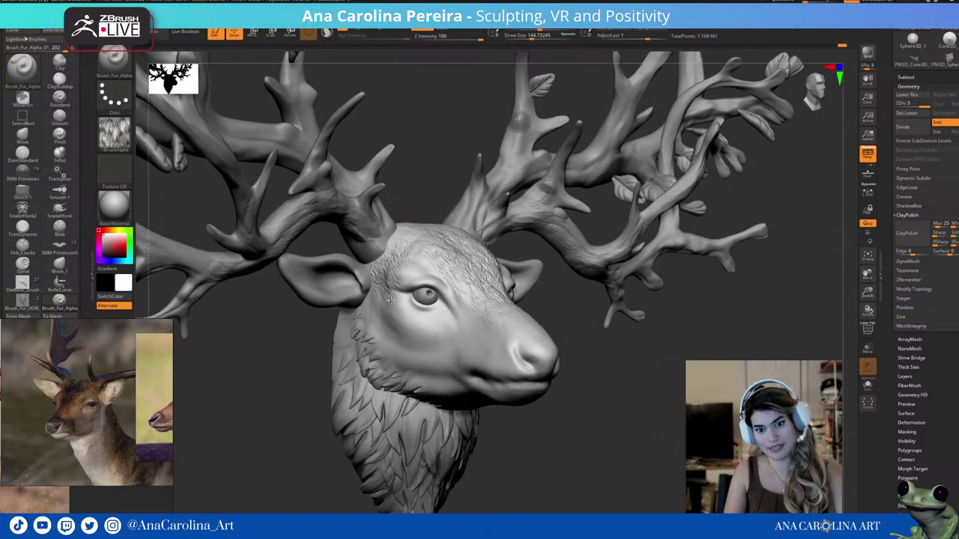
mouse_move(390, 299)
mouse_down()
mouse_move(419, 367)
mouse_move(449, 390)
mouse_up()
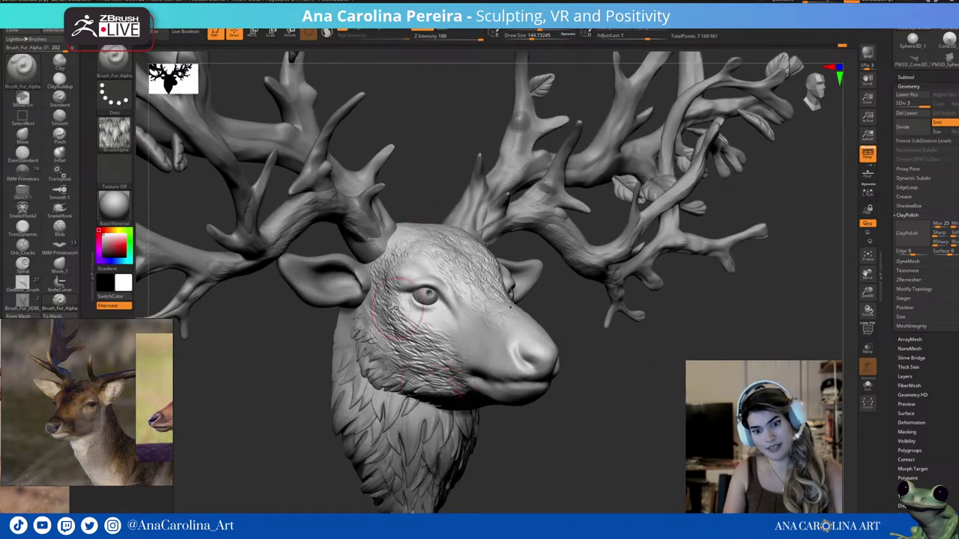
mouse_move(609, 352)
right_down()
mouse_move(629, 404)
mouse_move(620, 372)
mouse_move(574, 391)
mouse_move(582, 392)
mouse_move(580, 460)
mouse_move(555, 419)
right_up()
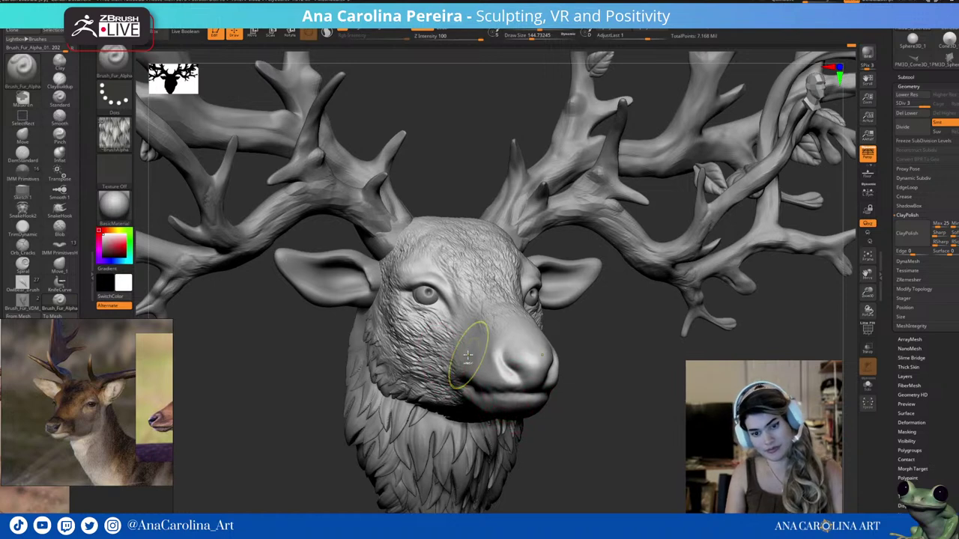
Soften away the fur detail on cheek and forehead, then zoom out to view the trophy.
key(ctrl)
shift+drag(466, 351, 456, 344)
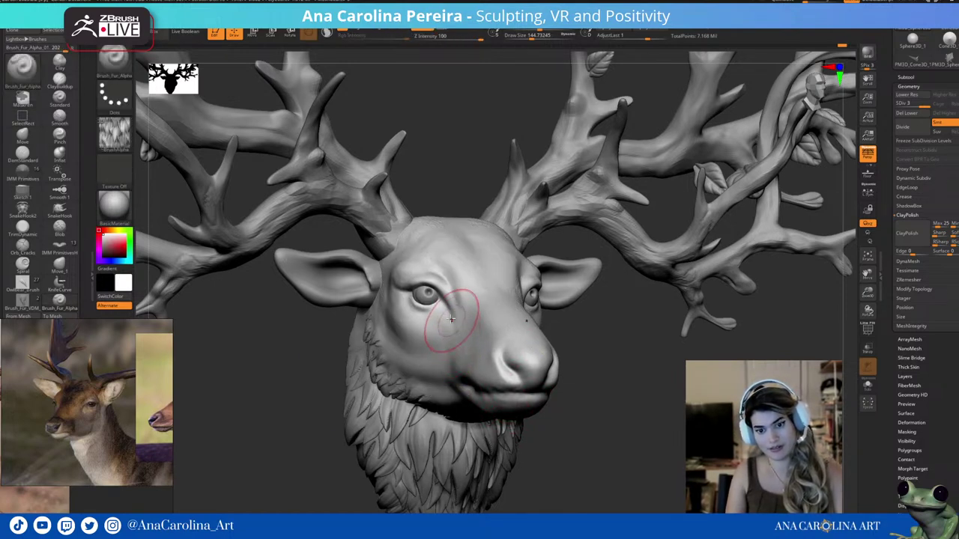
key(space)
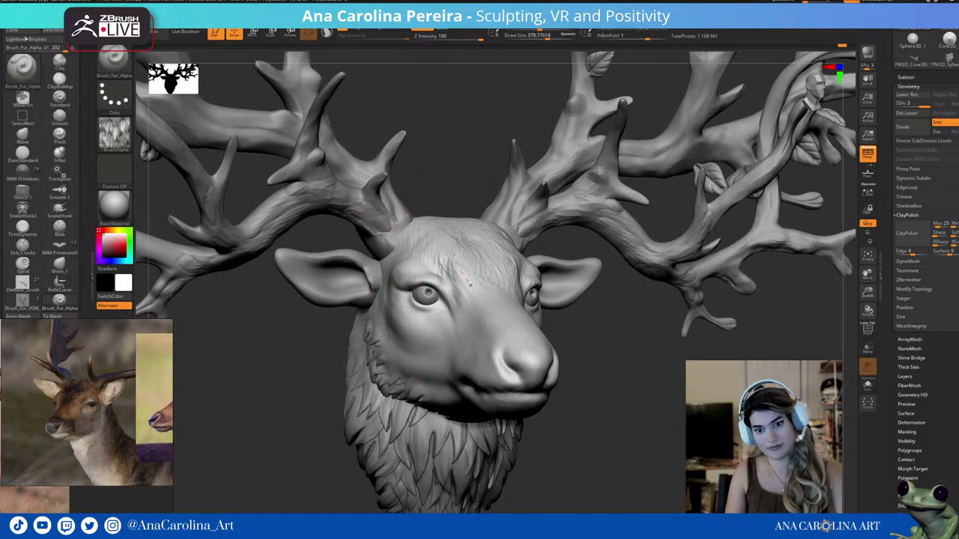
mouse_move(582, 349)
ctrl+right_down()
mouse_move(551, 350)
mouse_move(548, 367)
ctrl+right_up()
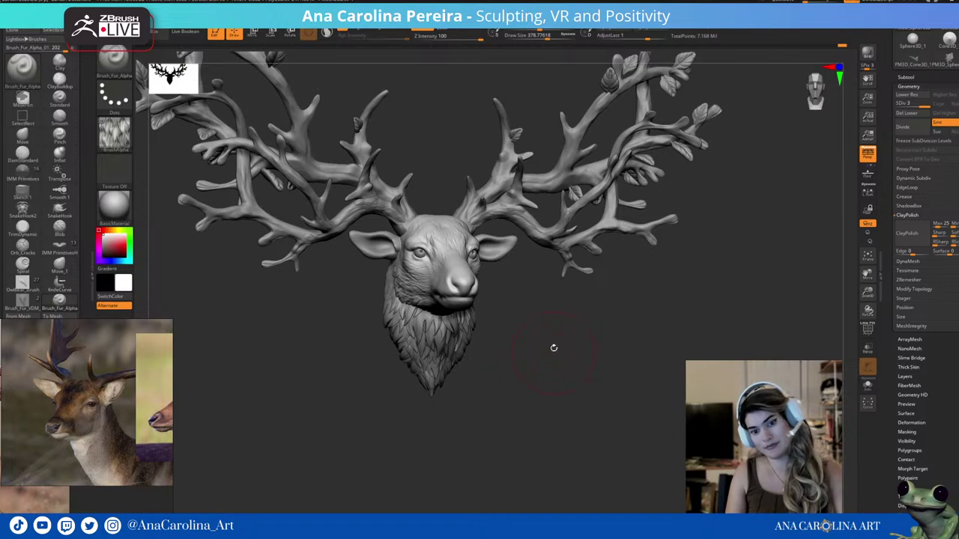
ctrl+right_drag(533, 298, 543, 382)
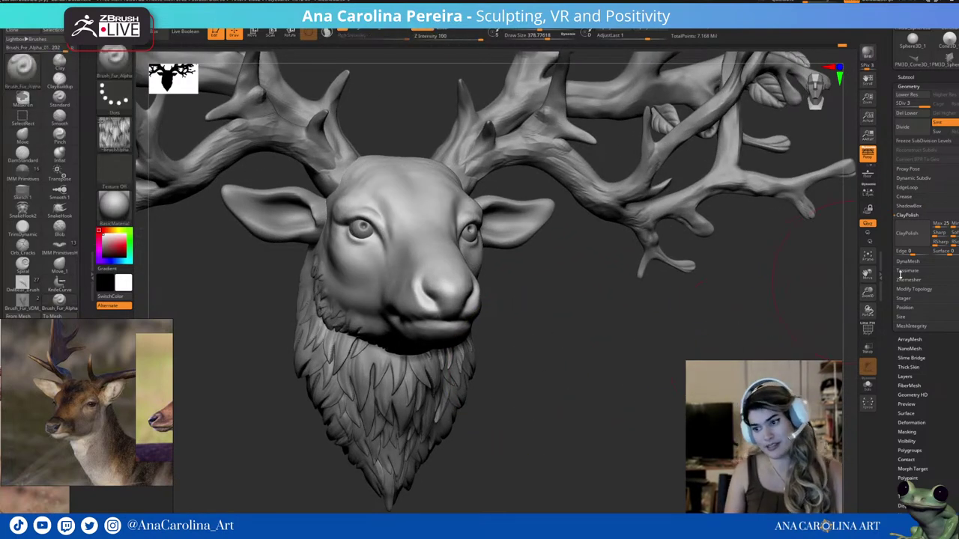
Add a new sculpt layer in Tool > Layers and fur the cheek at Draw Size about 351.
click(902, 376)
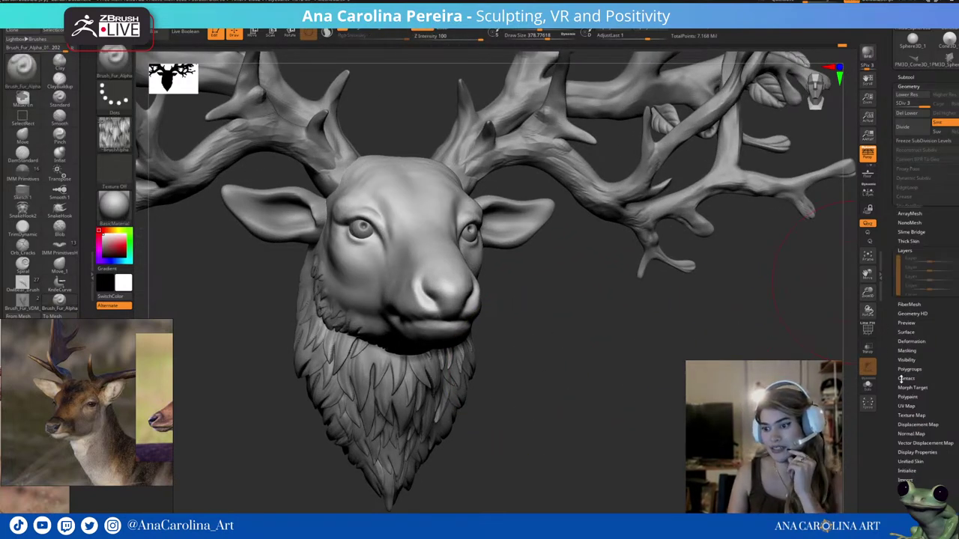
right_drag(771, 321, 773, 323)
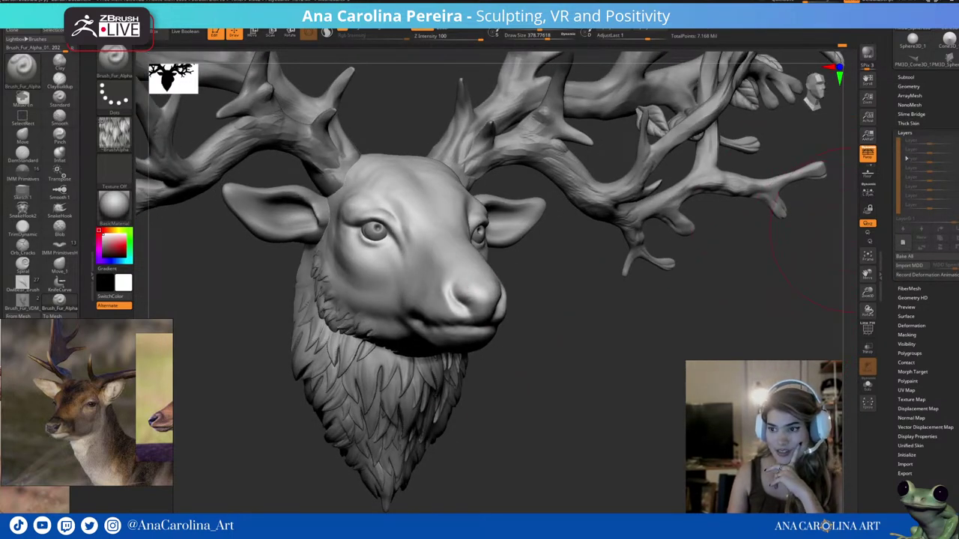
right_drag(735, 311, 719, 322)
key(space)
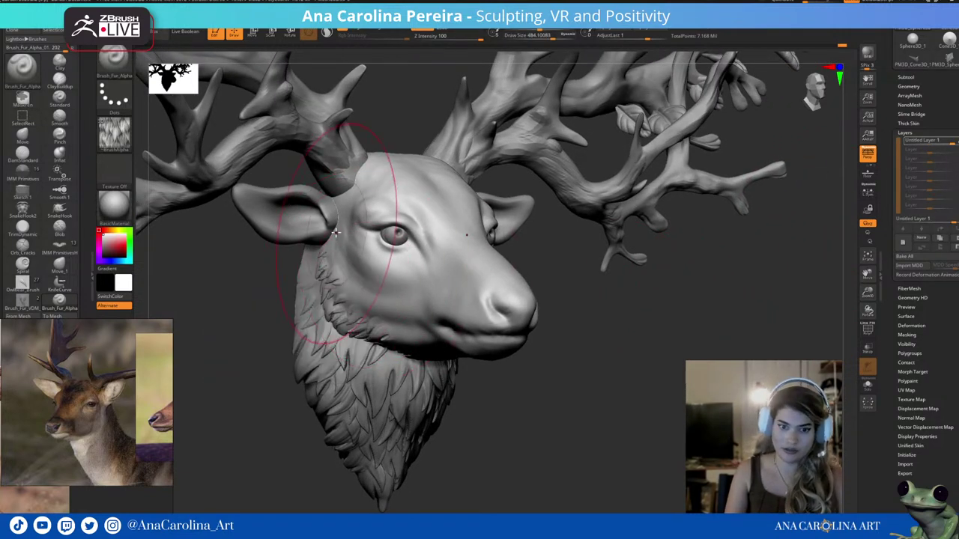
key(space)
drag(384, 274, 367, 275)
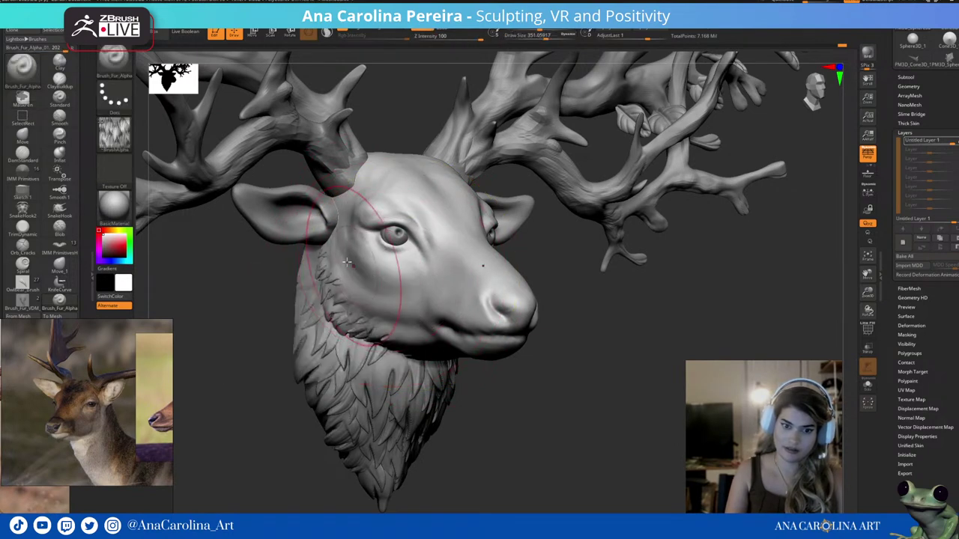
mouse_move(472, 247)
right_down()
mouse_move(535, 284)
mouse_move(523, 277)
mouse_move(473, 300)
right_up()
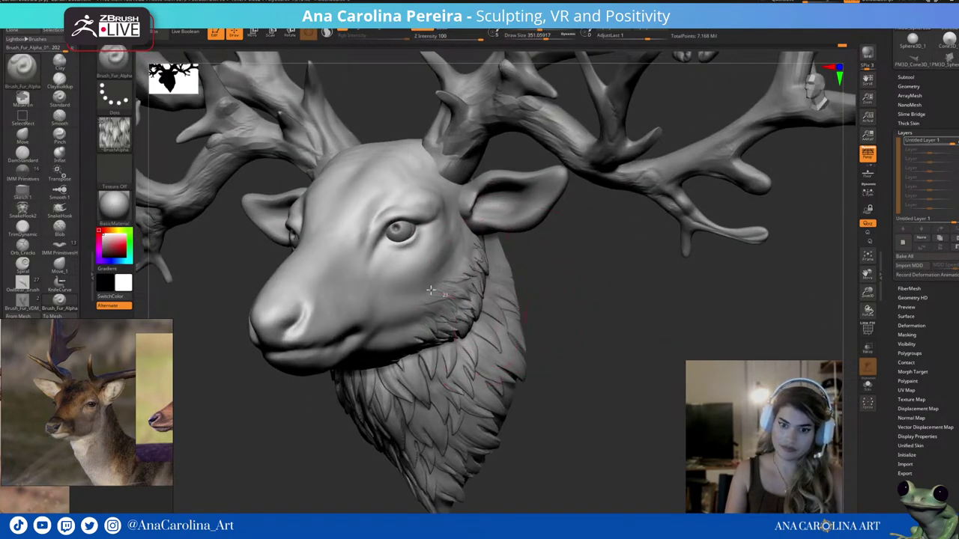
Add fur strands over the forehead and along the top of the head.
mouse_move(539, 282)
right_down()
mouse_move(599, 274)
mouse_move(552, 300)
right_up()
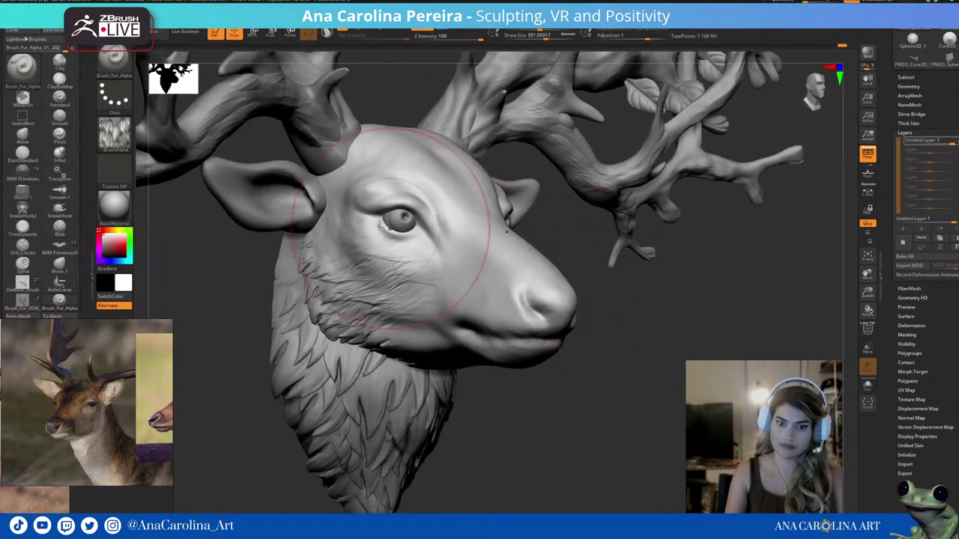
right_drag(567, 242, 334, 248)
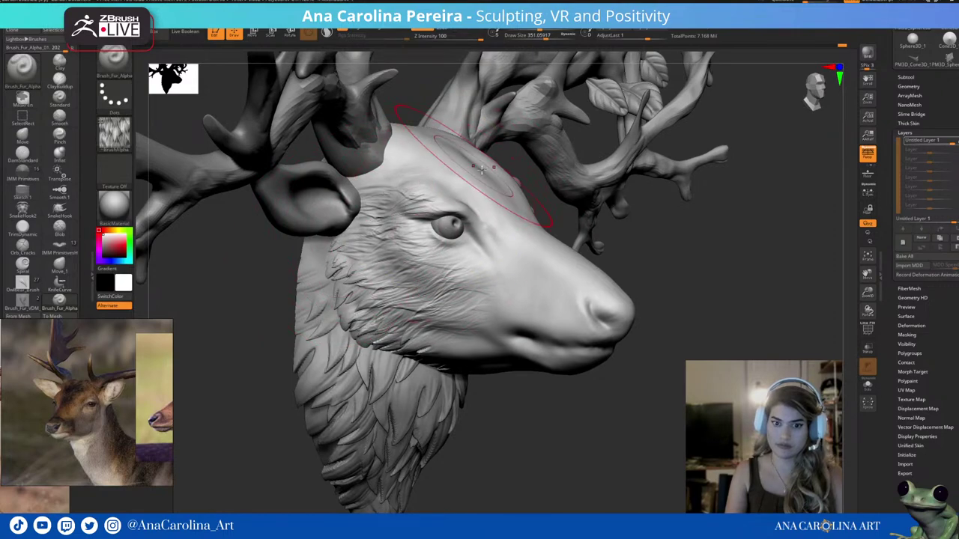
mouse_move(569, 222)
right_down()
mouse_move(552, 218)
mouse_move(535, 244)
mouse_move(567, 283)
mouse_move(497, 270)
right_up()
right_drag(392, 225, 547, 284)
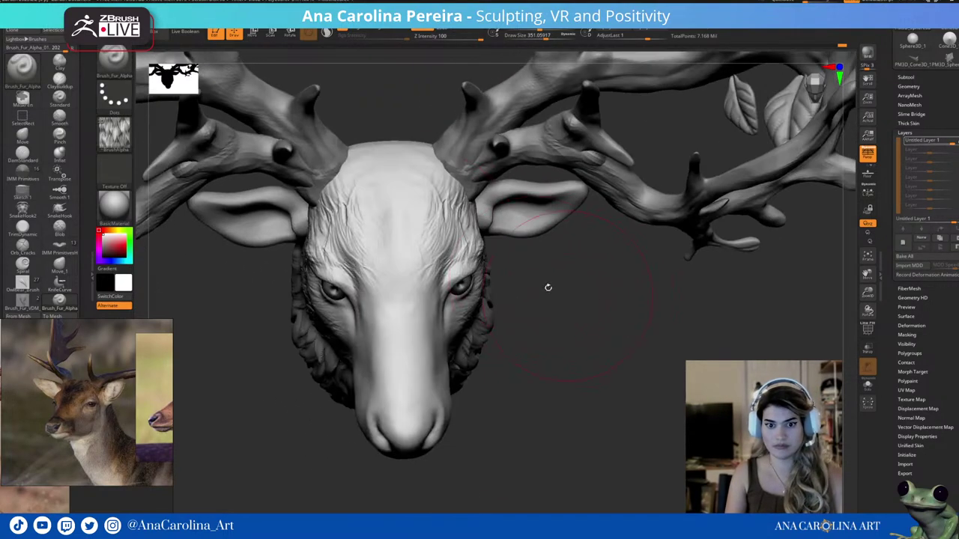
right_drag(395, 116, 390, 149)
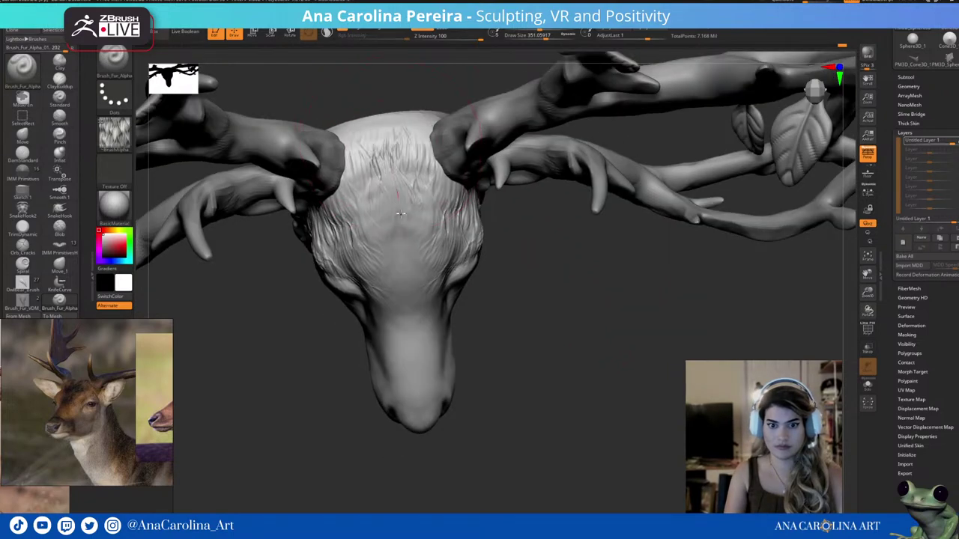
mouse_move(505, 300)
right_down()
mouse_move(552, 360)
mouse_move(595, 336)
right_up()
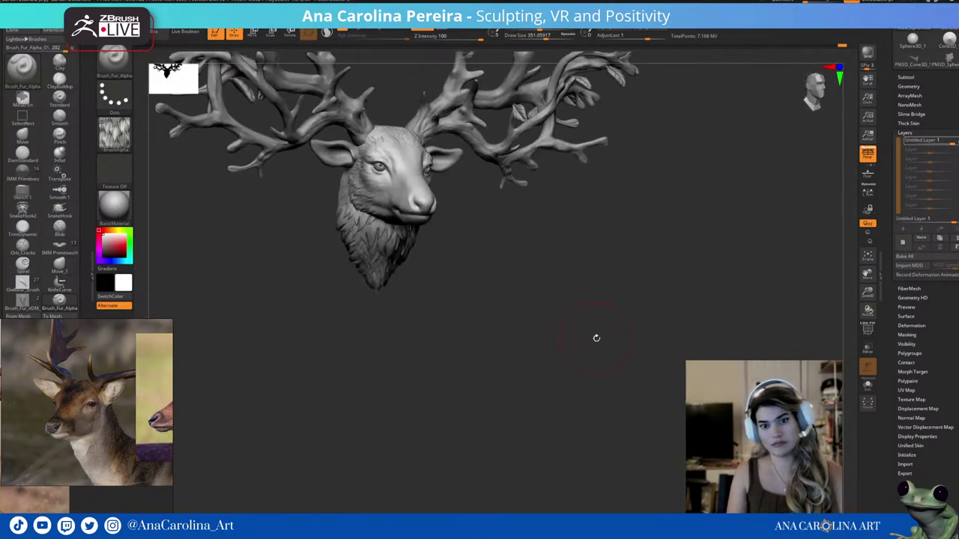
mouse_move(556, 300)
right_down()
mouse_move(531, 284)
mouse_move(525, 337)
mouse_move(597, 302)
mouse_move(609, 359)
mouse_move(721, 357)
mouse_move(824, 300)
right_up()
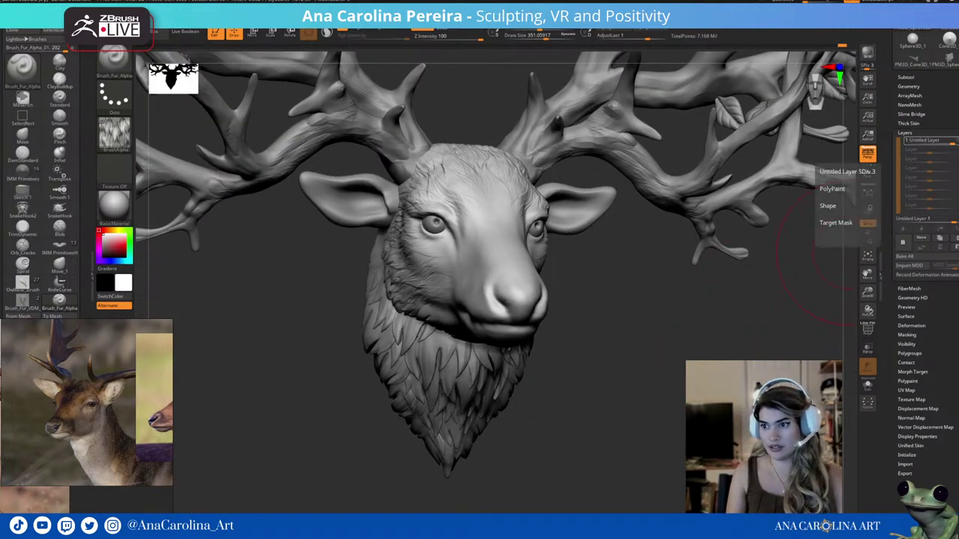
Hide the fur layer, store the base head with StoreMT, then show the layer again.
click(929, 140)
click(912, 372)
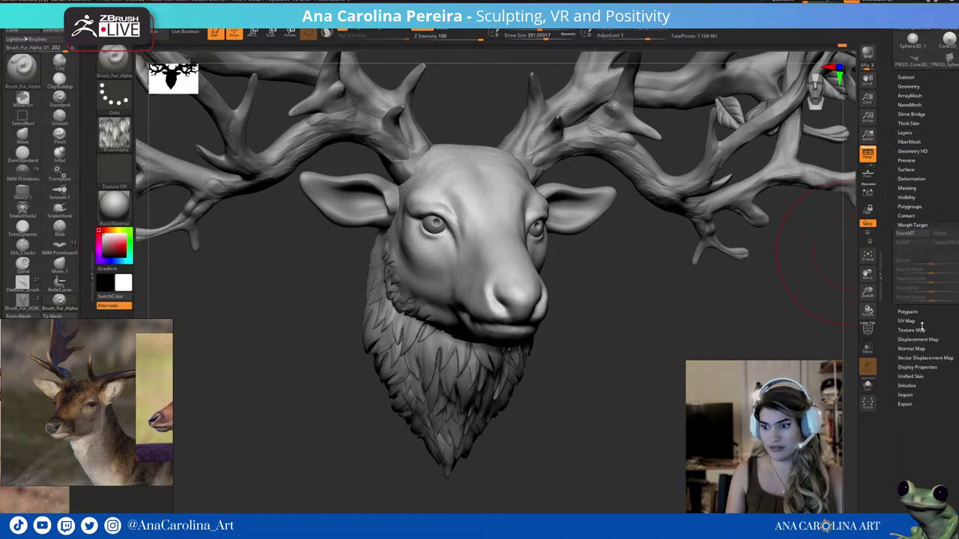
click(923, 237)
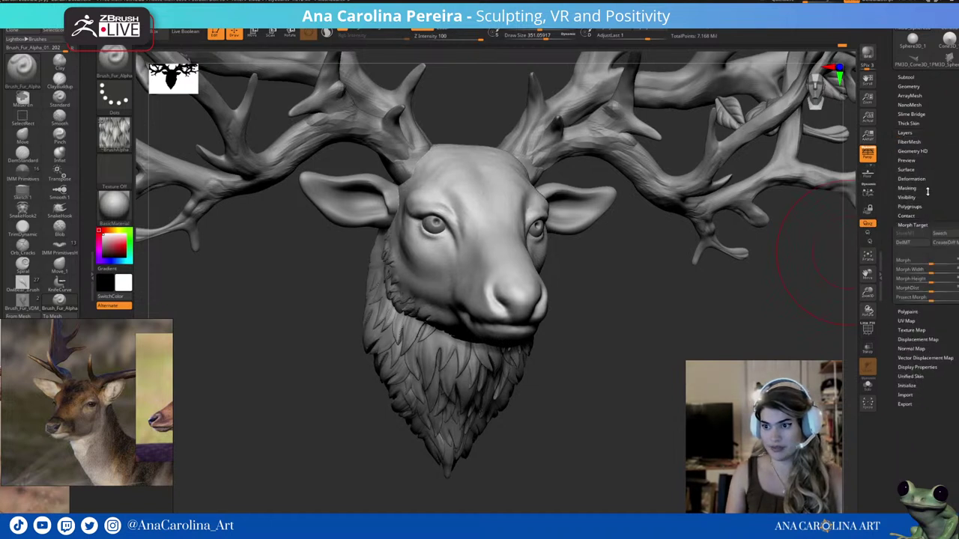
click(947, 133)
click(955, 141)
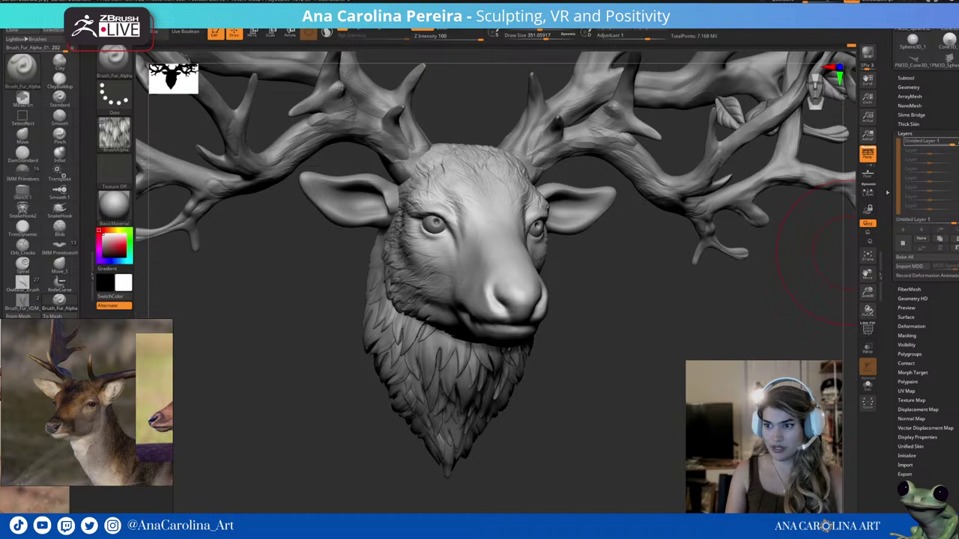
With the Morph brush, erase fur from the muzzle back to the stored smooth shape.
key(b)
key(m)
click(610, 267)
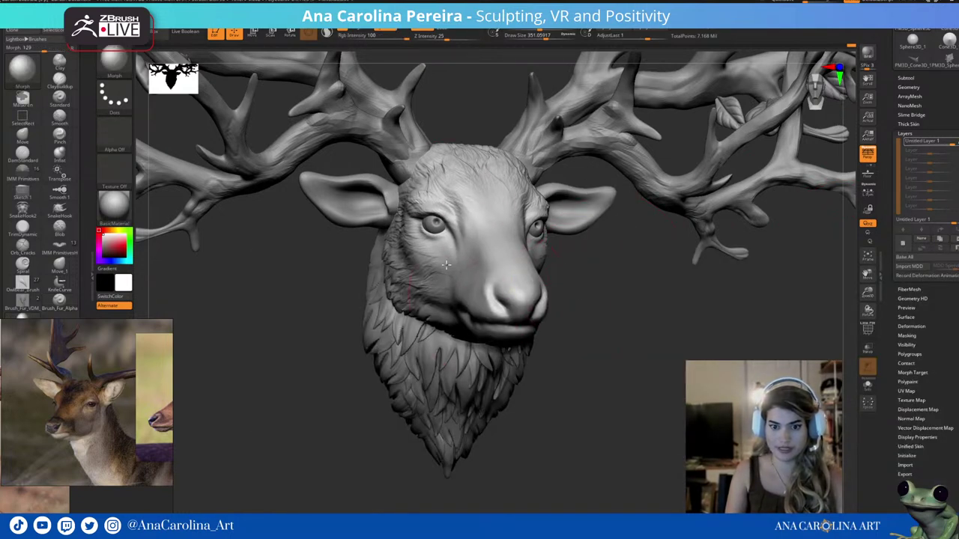
right_drag(446, 264, 613, 272)
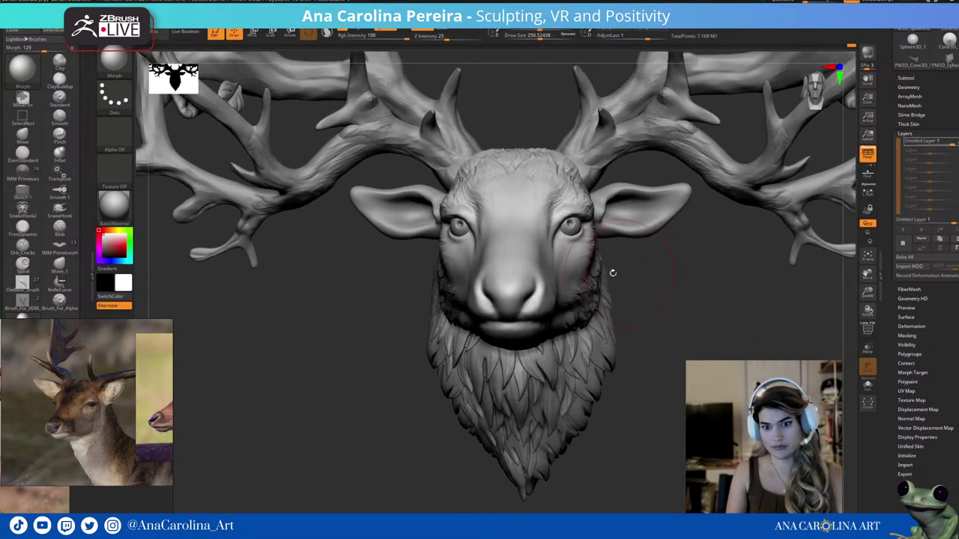
right_drag(680, 272, 693, 283)
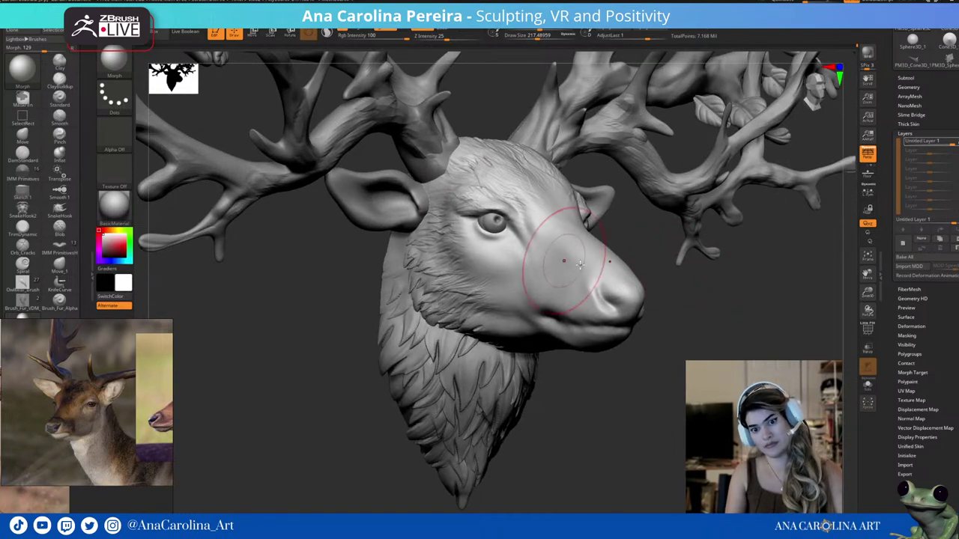
right_drag(549, 251, 628, 283)
mouse_move(567, 271)
right_down()
mouse_move(661, 342)
mouse_move(655, 361)
mouse_move(684, 375)
mouse_move(679, 382)
mouse_move(682, 325)
mouse_move(649, 398)
mouse_move(638, 376)
right_up()
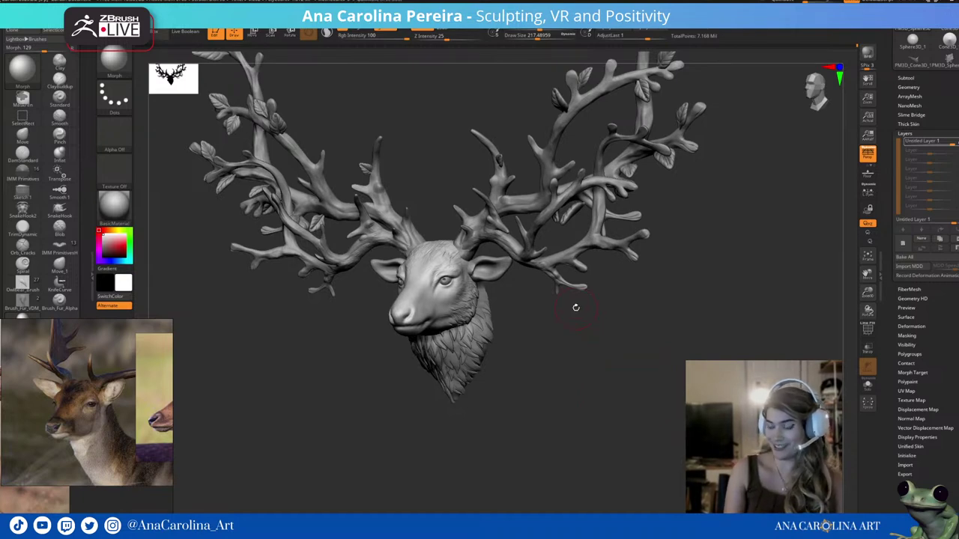
mouse_move(571, 355)
right_down()
mouse_move(580, 397)
mouse_move(644, 392)
mouse_move(584, 405)
right_up()
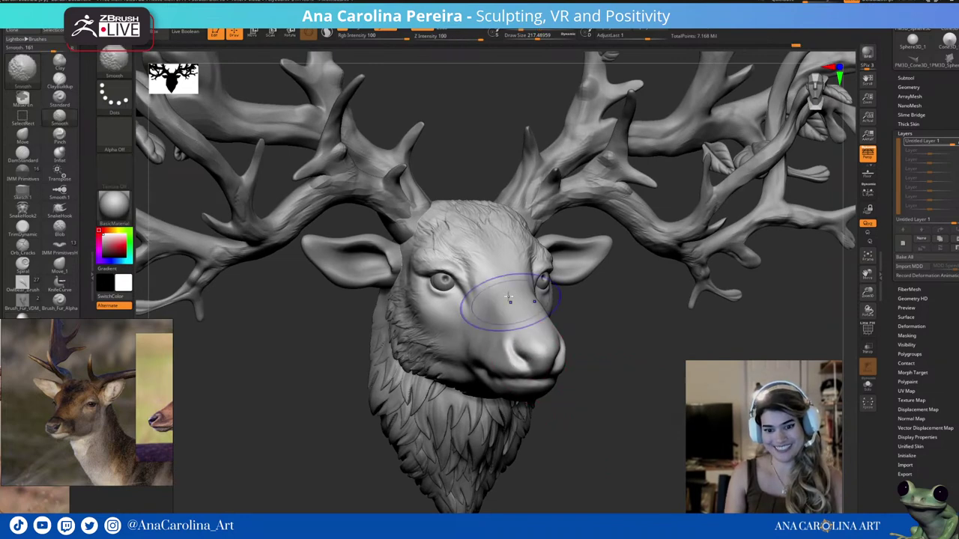
Switch to the DamStandard brush with a draw size of about 65.
right_drag(498, 299, 624, 355)
key(b)
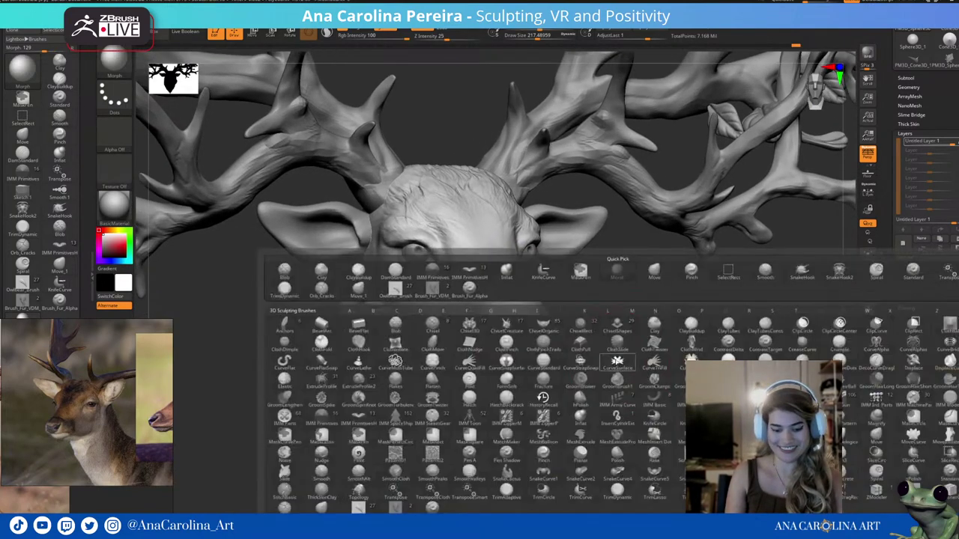
key(d)
key(s)
right_drag(573, 339, 500, 330)
key(space)
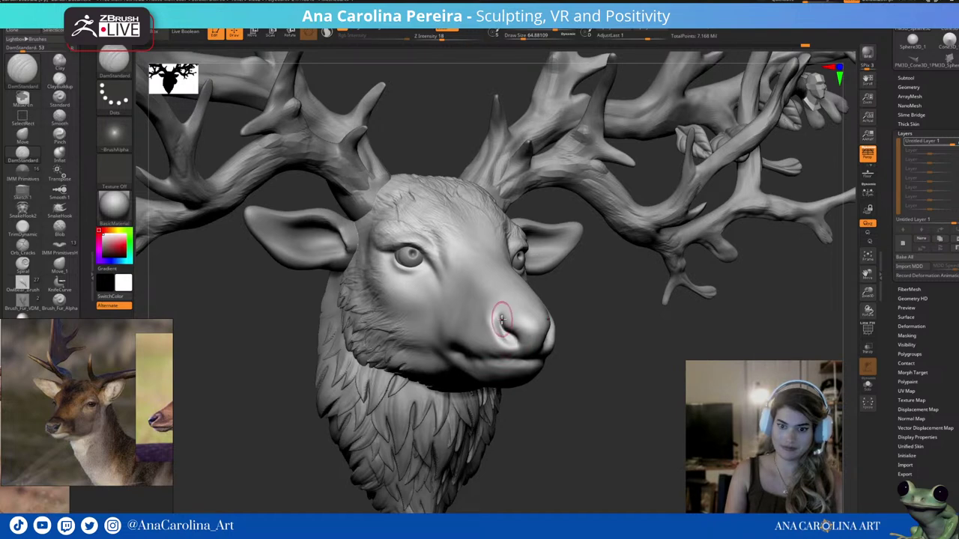
scroll(51, 424, up, 2)
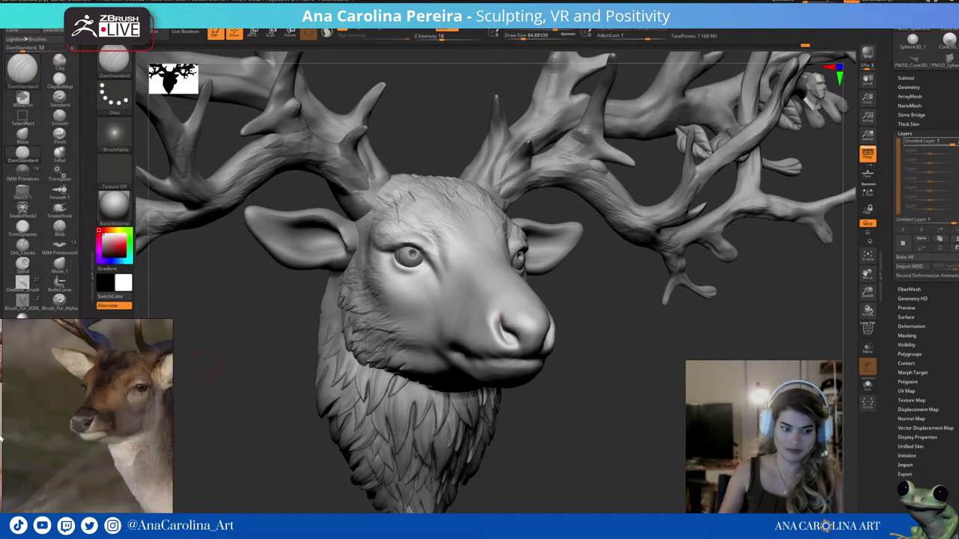
scroll(51, 424, up, 2)
scroll(50, 423, up, 2)
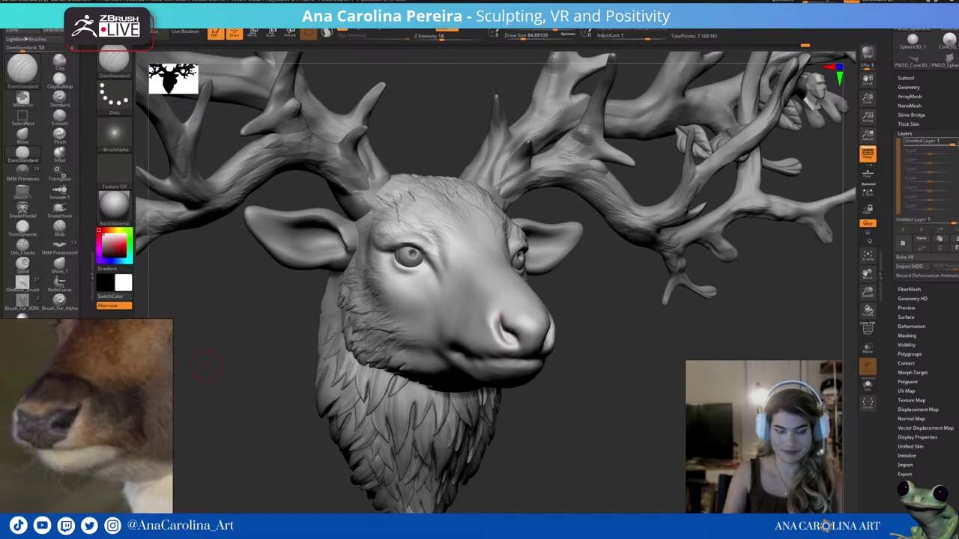
Smooth the muzzle and lower lip at size about 108, and carve a deeper mouth crease.
mouse_move(206, 367)
mouse_down()
mouse_move(439, 317)
mouse_move(543, 358)
mouse_up()
right_drag(684, 332, 524, 390)
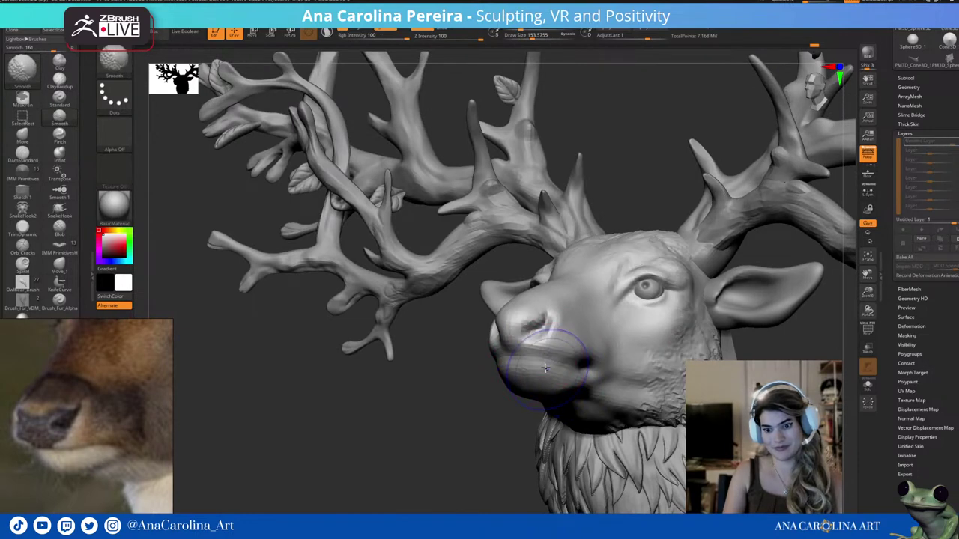
shift+drag(541, 364, 558, 341)
shift+drag(552, 389, 512, 364)
mouse_move(512, 364)
right_down()
mouse_move(539, 375)
mouse_move(544, 362)
right_up()
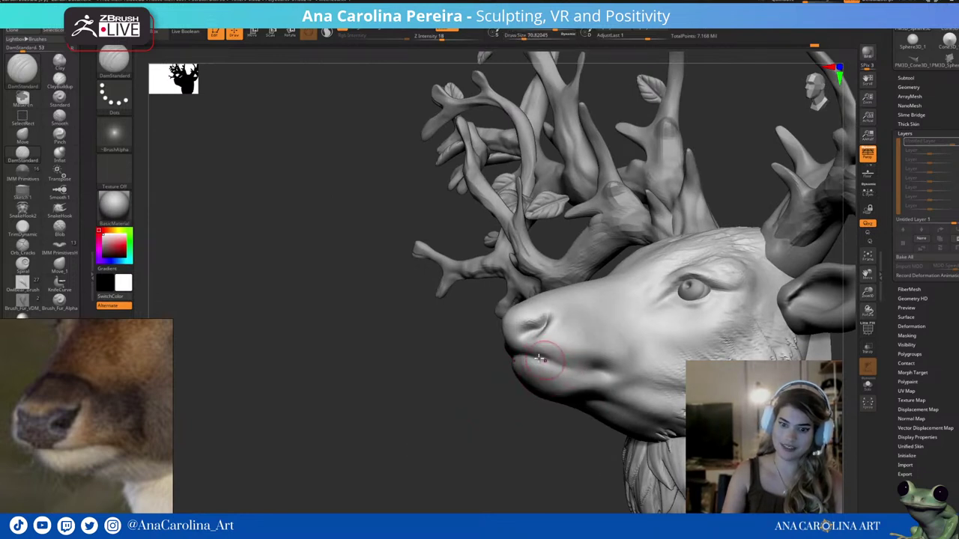
mouse_move(540, 359)
shift+mouse_down()
mouse_move(555, 366)
mouse_move(537, 357)
shift+mouse_up()
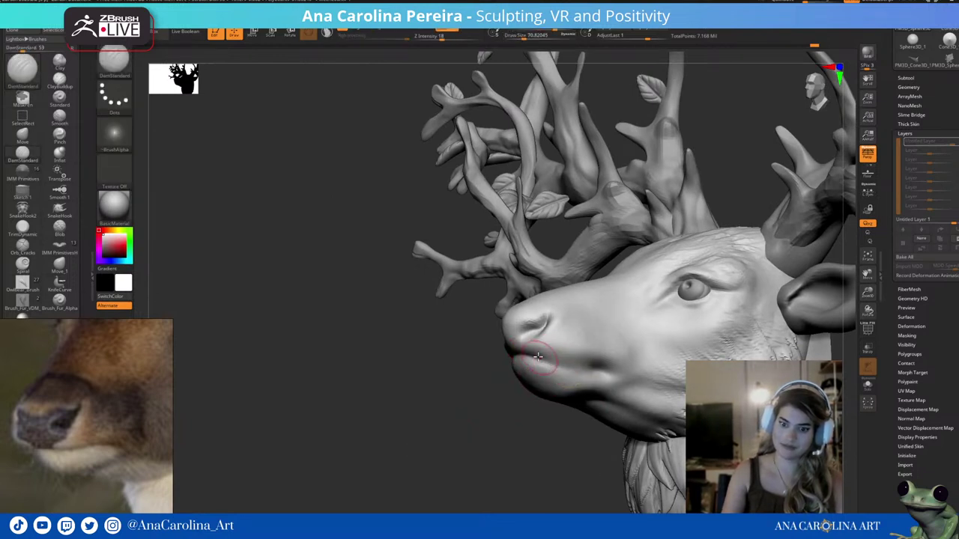
mouse_move(594, 366)
shift+mouse_down()
mouse_move(514, 422)
mouse_move(676, 385)
mouse_move(617, 398)
shift+mouse_up()
drag(432, 350, 532, 353)
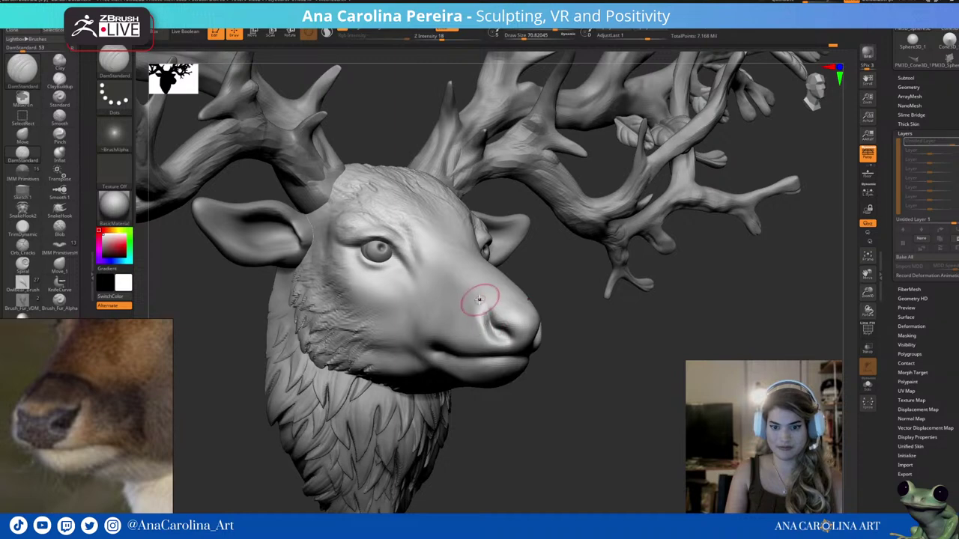
Review the head from several angles, then switch to the Move brush (B-M-V).
drag(561, 317, 494, 314)
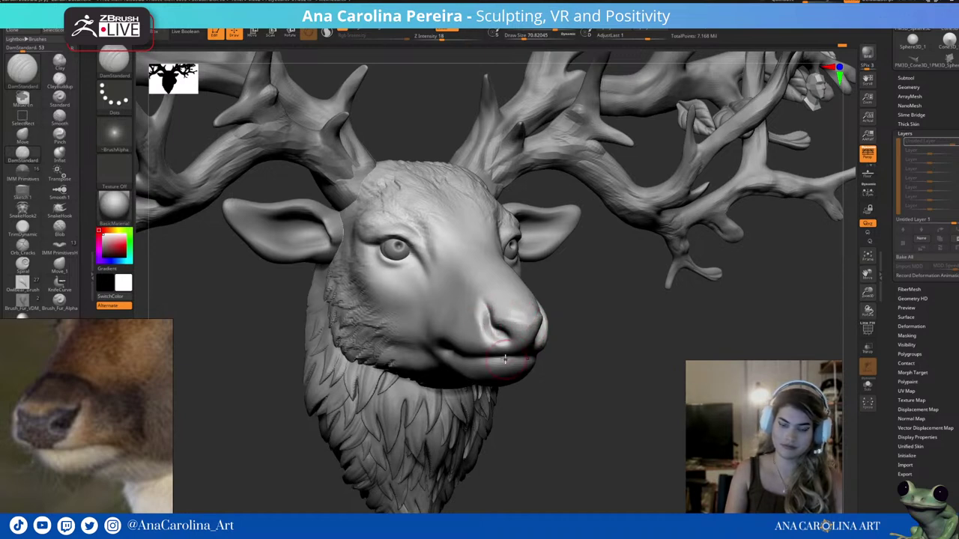
drag(512, 356, 525, 350)
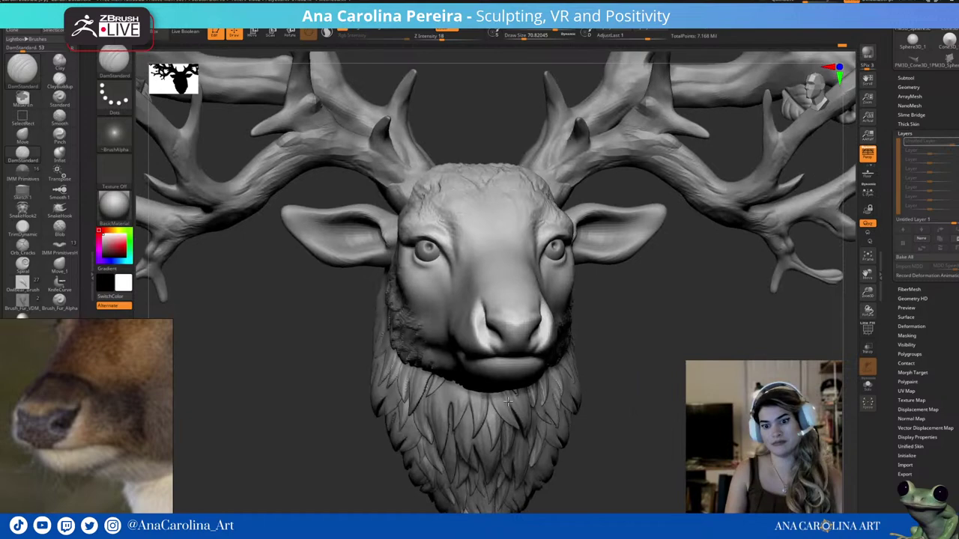
mouse_move(536, 349)
mouse_down()
mouse_move(627, 353)
mouse_move(483, 358)
mouse_up()
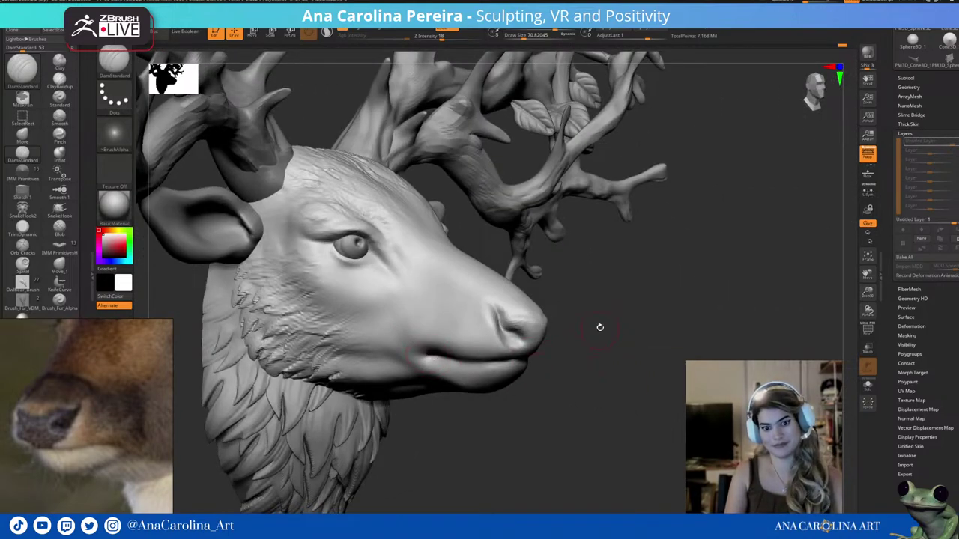
drag(600, 328, 529, 242)
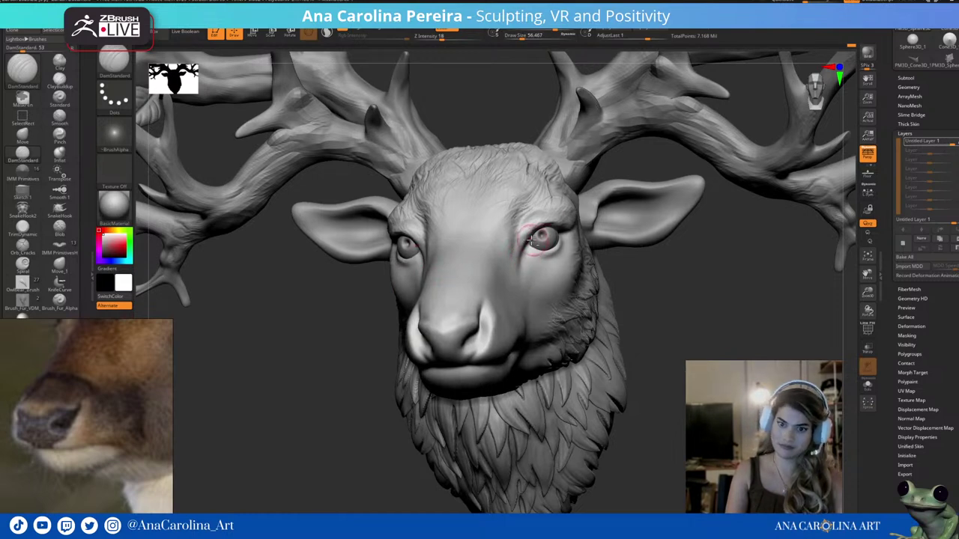
drag(673, 288, 560, 247)
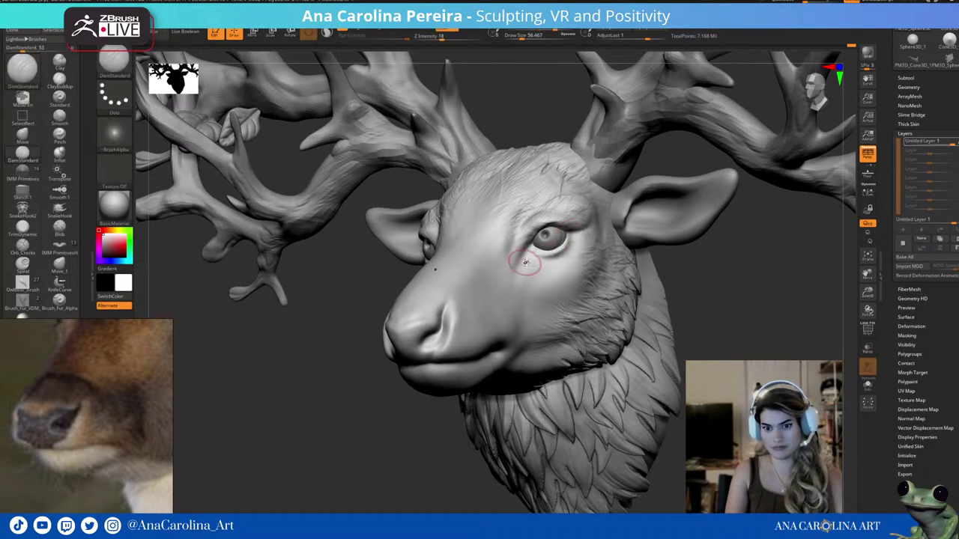
mouse_move(671, 250)
mouse_down()
mouse_move(706, 255)
mouse_move(557, 257)
mouse_up()
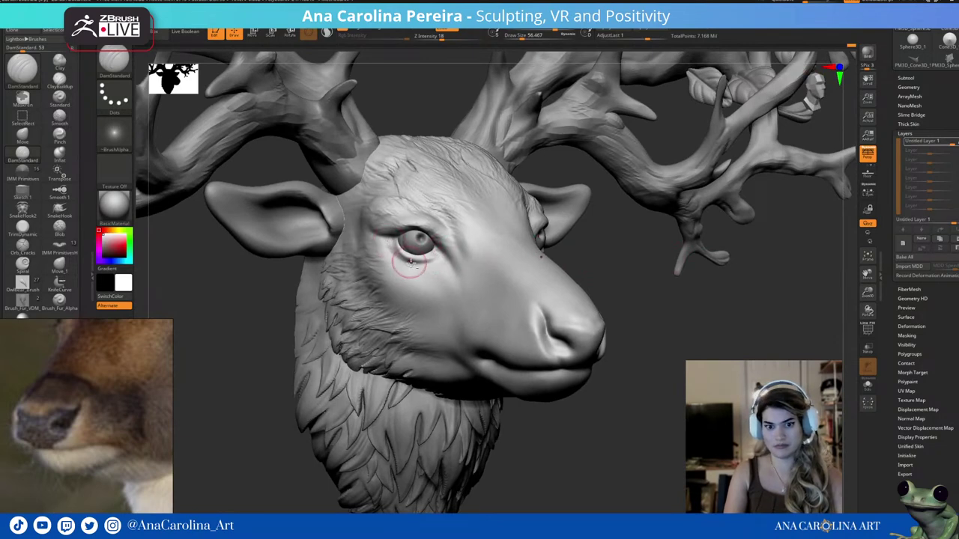
key(ctrl)
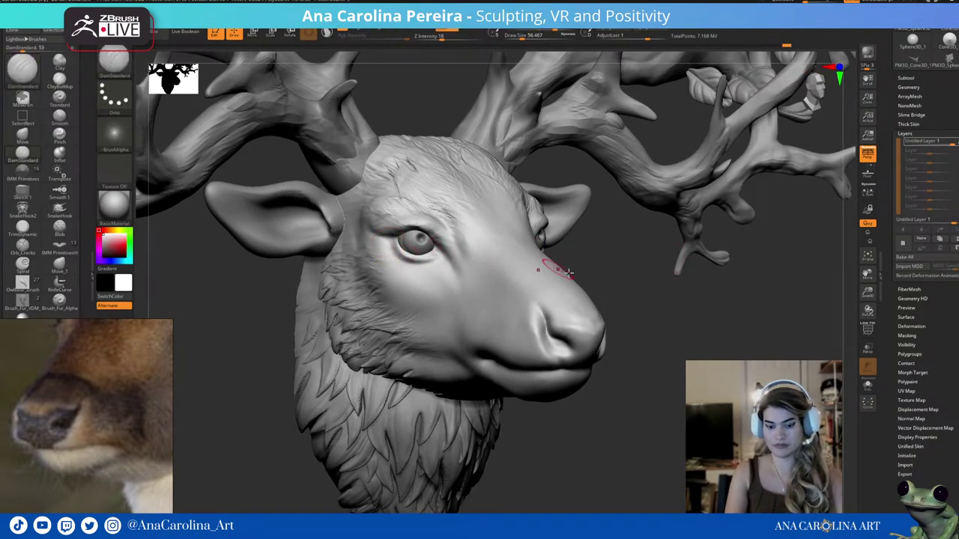
key(b)
key(m)
key(v)
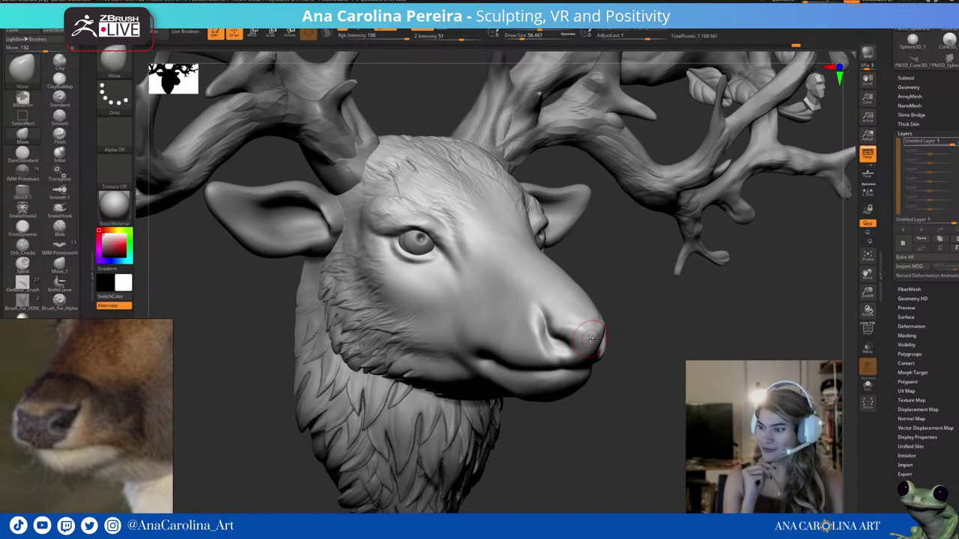
From an exact front view, reselect DamStandard at a draw size of about 48.
mouse_move(584, 246)
shift+mouse_down()
mouse_move(582, 274)
mouse_move(639, 262)
mouse_move(614, 385)
shift+mouse_up()
key(b)
key(d)
key(s)
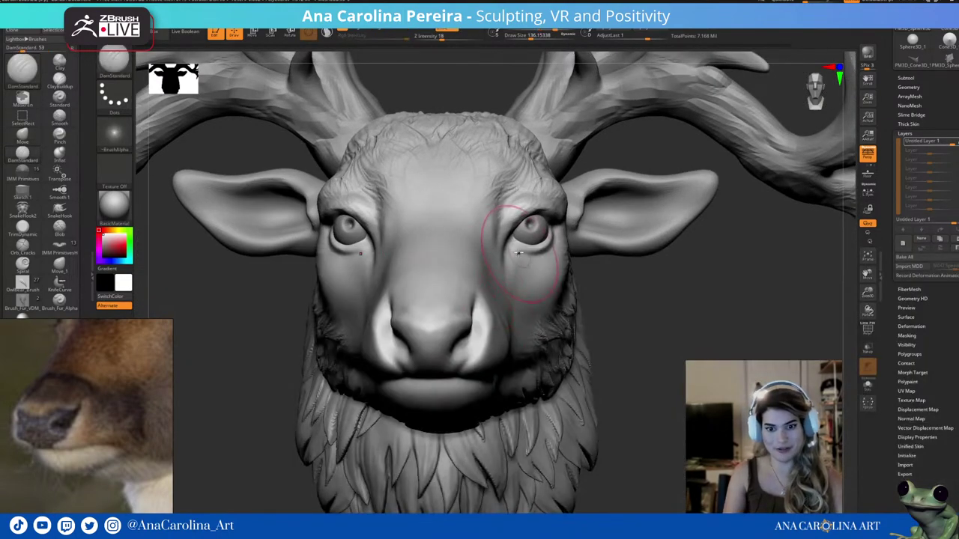
key(bracketleft)
key(bracketleft)
key(bracketleft)
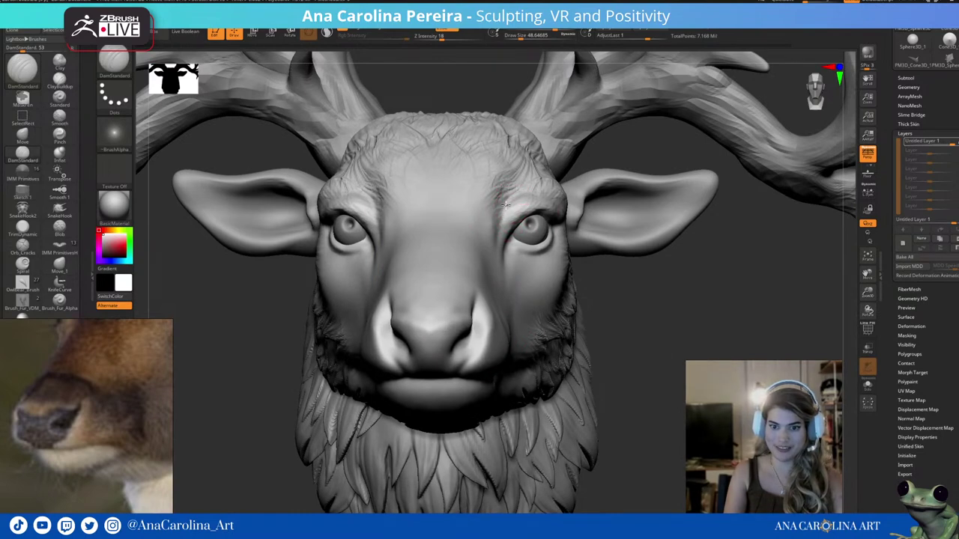
key(b)
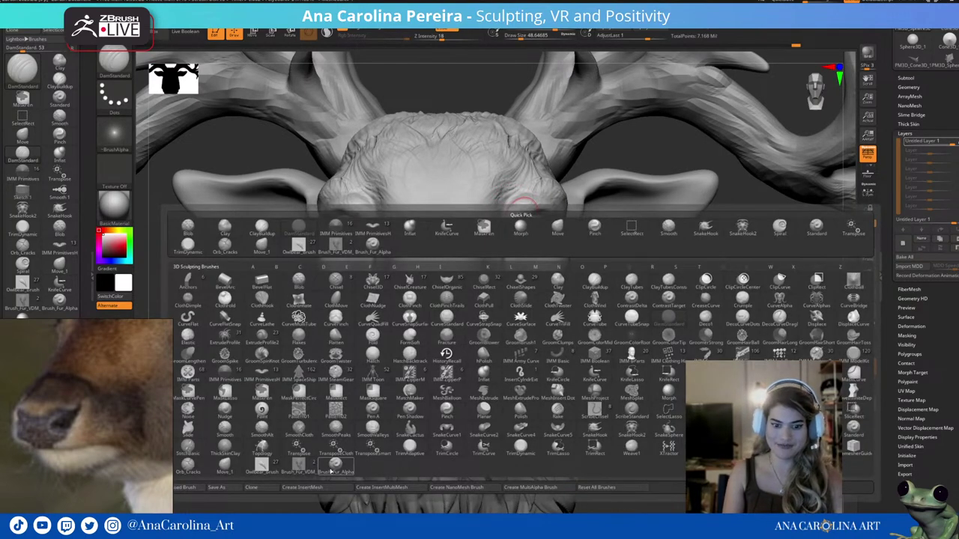
Select Orb_Cracks with Draw Size 32.7 and Z Intensity 27, and view the brow area.
click(187, 466)
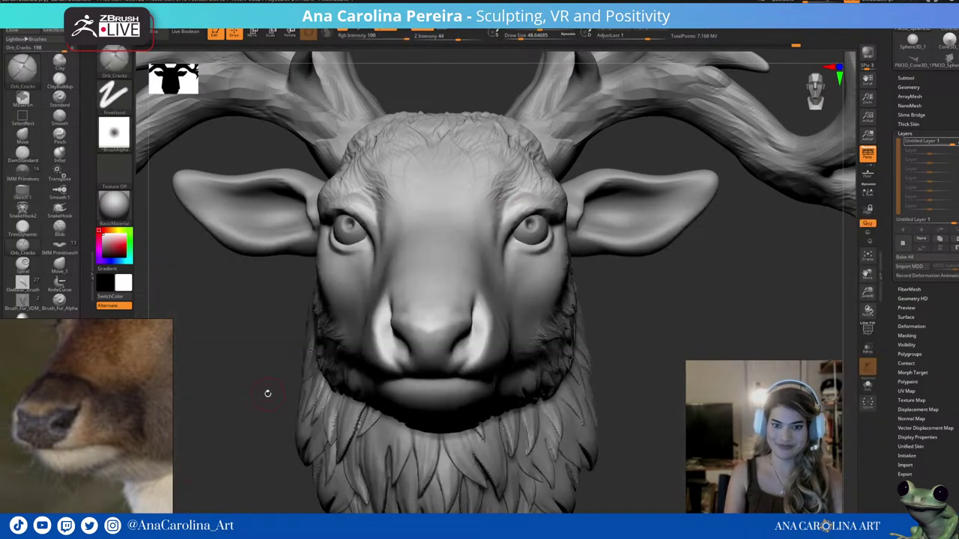
key(space)
key(space)
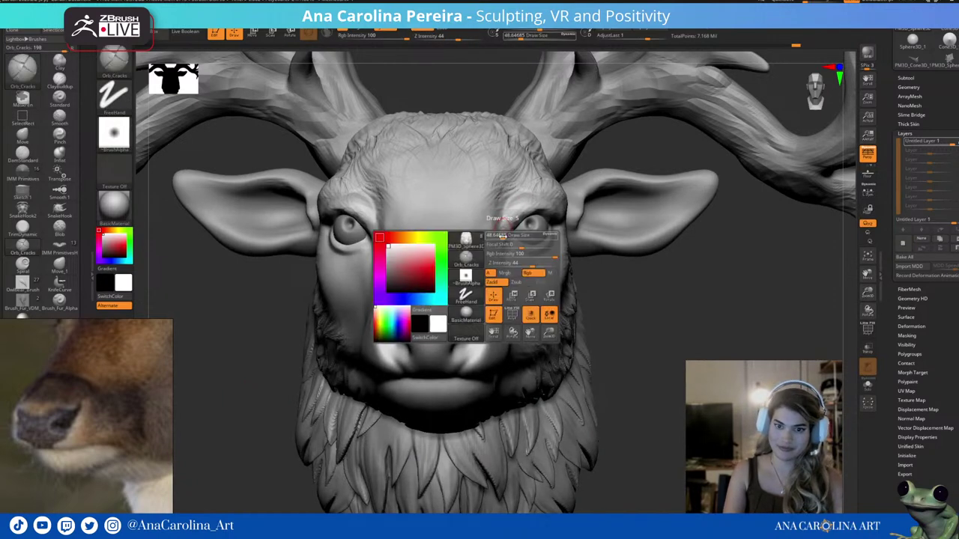
mouse_move(518, 262)
mouse_down()
mouse_move(498, 262)
mouse_move(502, 236)
mouse_up()
key(space)
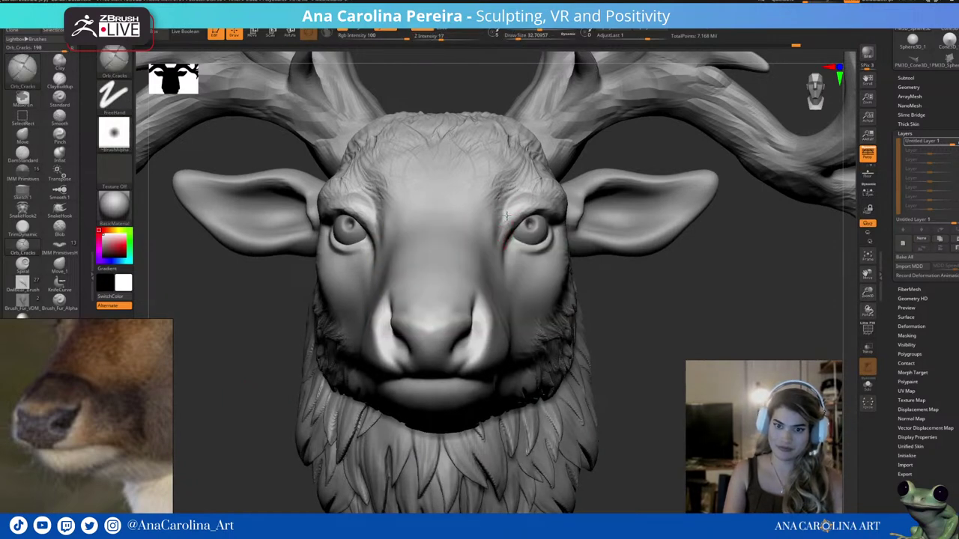
key(space)
drag(515, 272, 526, 273)
key(space)
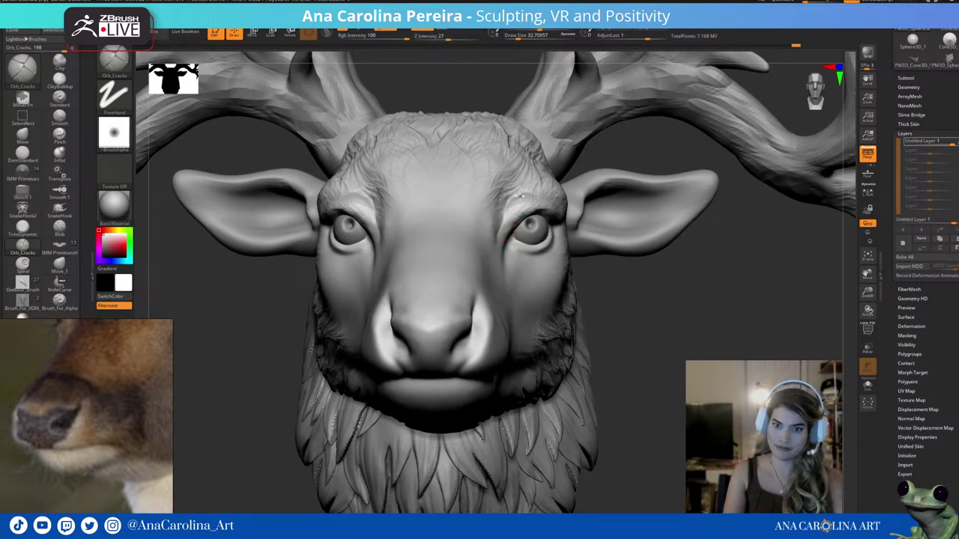
right_drag(516, 208, 554, 260)
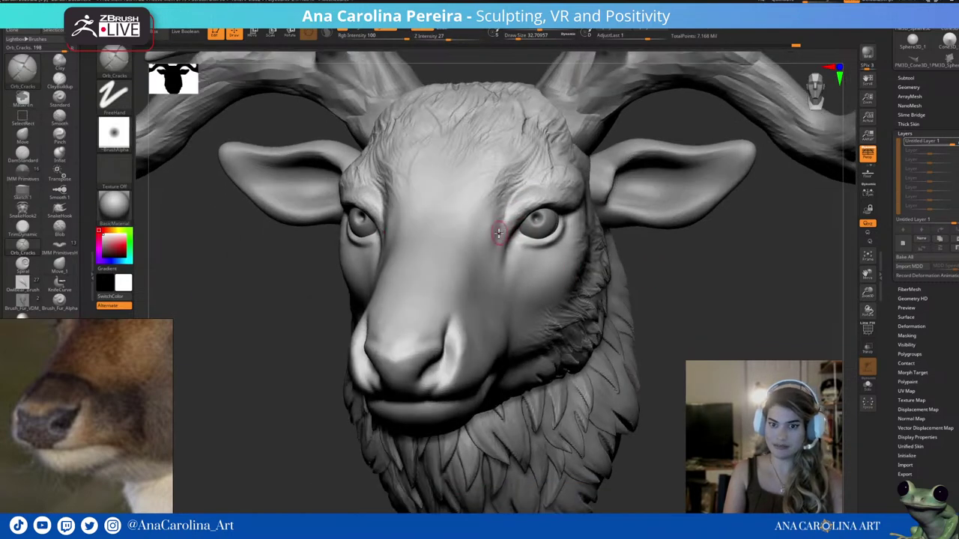
mouse_move(558, 188)
right_down()
mouse_move(558, 272)
mouse_move(659, 320)
right_up()
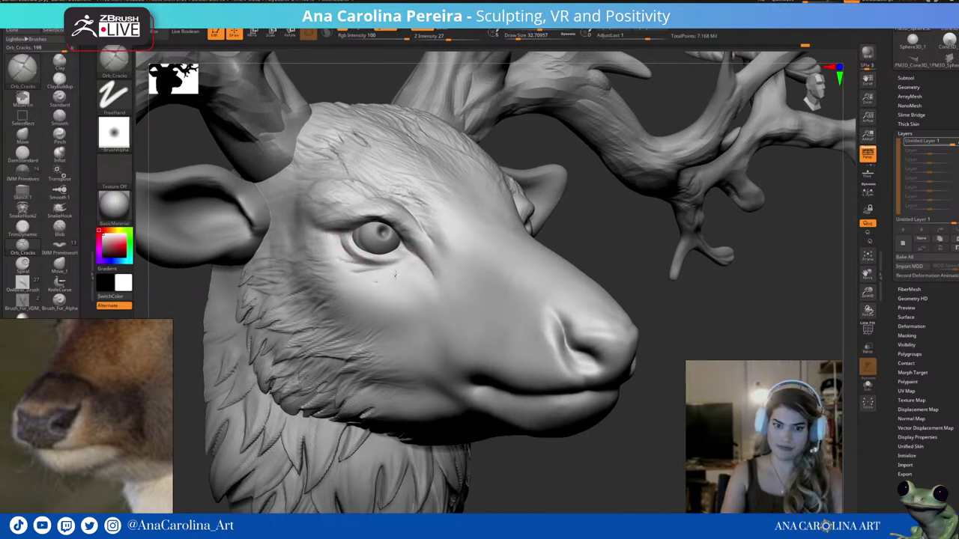
right_drag(638, 257, 605, 262)
mouse_move(700, 272)
ctrl+right_down()
mouse_move(662, 274)
mouse_move(612, 297)
mouse_move(584, 375)
ctrl+right_up()
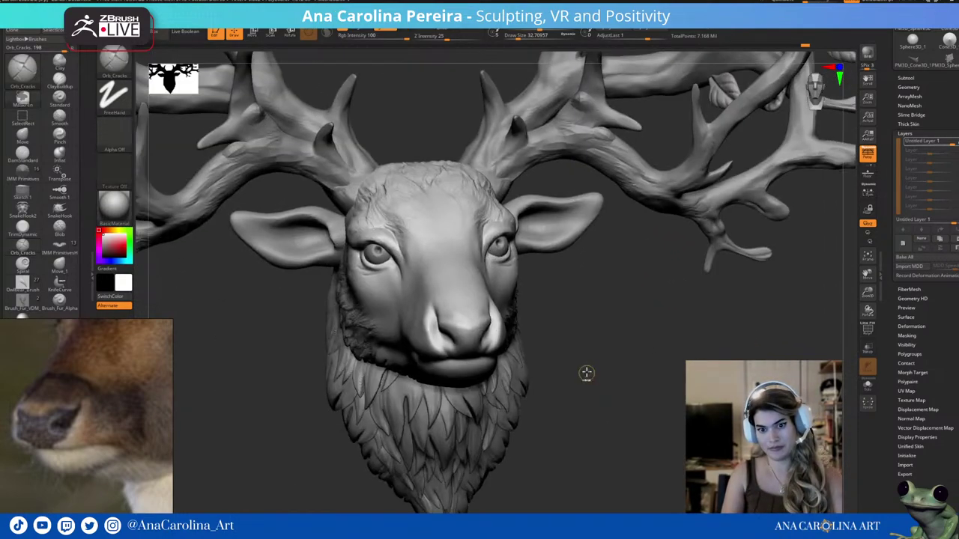
Reshape around the right eye with the Move brush, toggling between eyeball and head subtools.
ctrl+right_drag(559, 292, 592, 291)
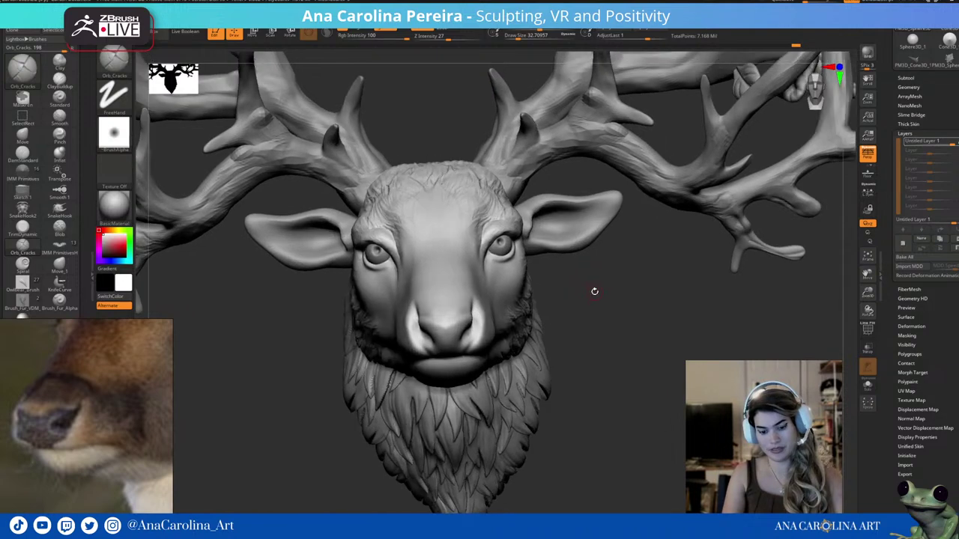
key(b)
key(m)
key(v)
key(space)
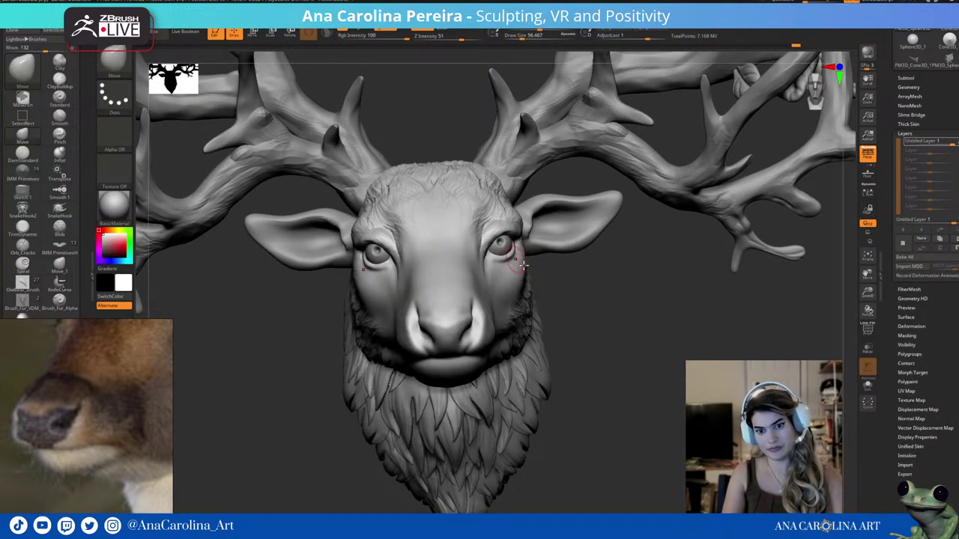
mouse_move(567, 282)
right_down()
mouse_move(500, 250)
mouse_move(576, 278)
mouse_move(602, 302)
mouse_move(592, 280)
mouse_move(557, 317)
mouse_move(582, 372)
mouse_move(439, 299)
right_up()
key(space)
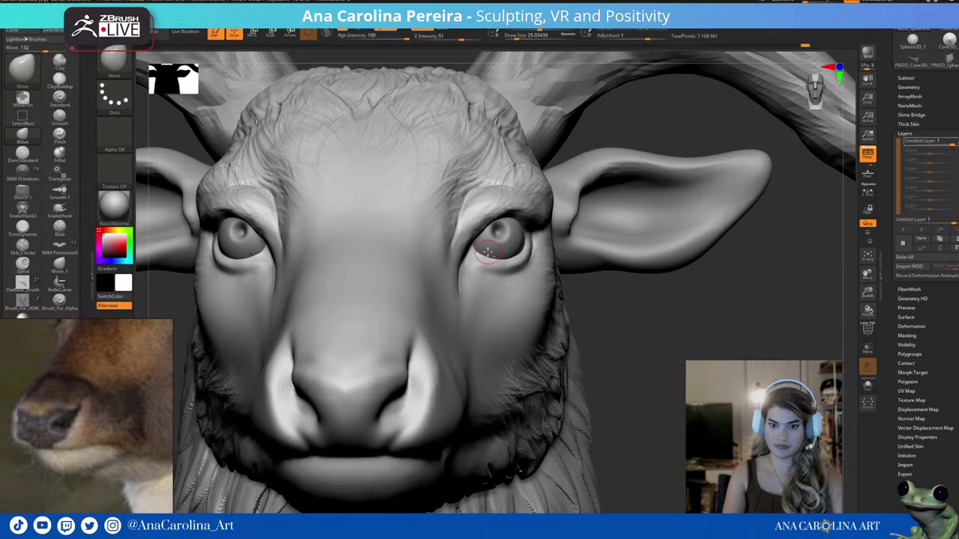
alt+click(488, 252)
alt+click(491, 262)
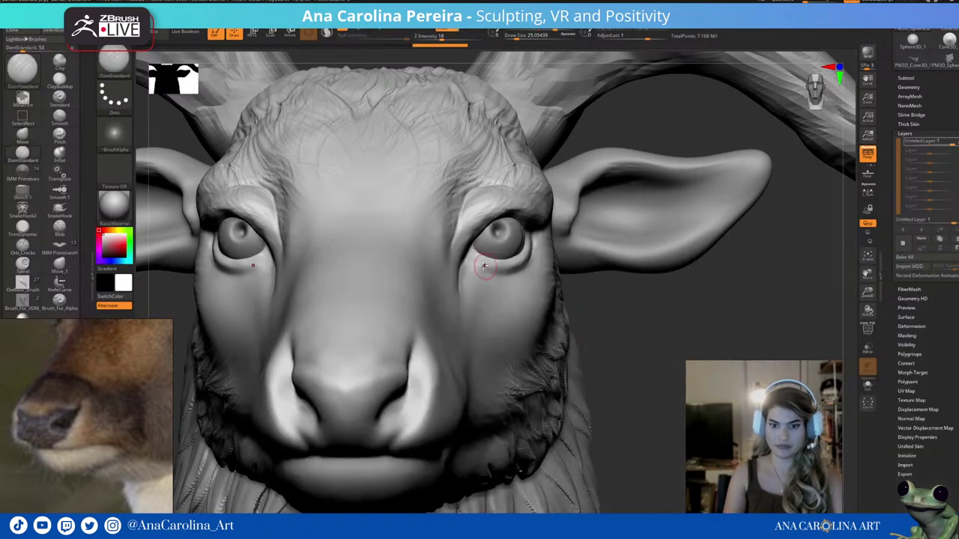
Carve the right eye socket with DamStandard, check the whole sculpt, and select ClayBuildup.
key(b)
key(d)
key(s)
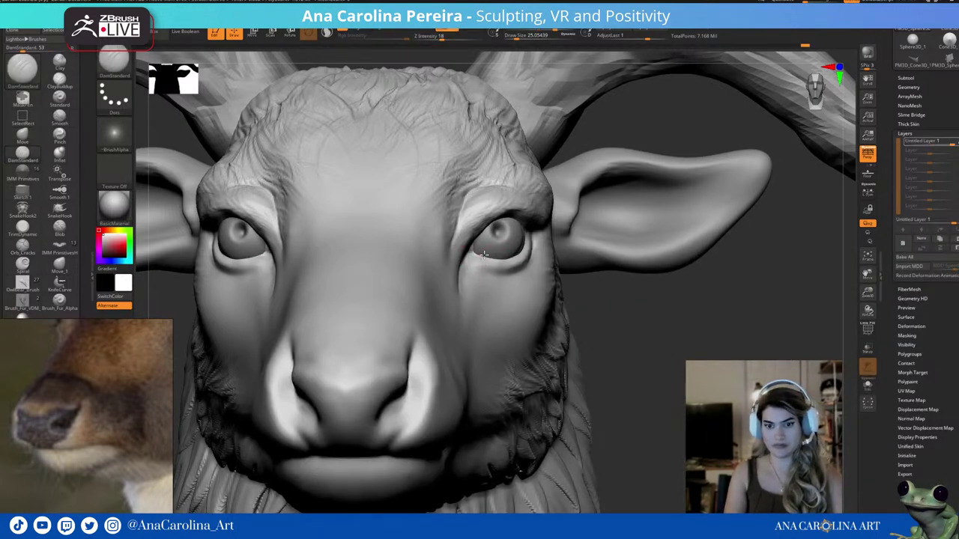
alt+click(623, 267)
key(f)
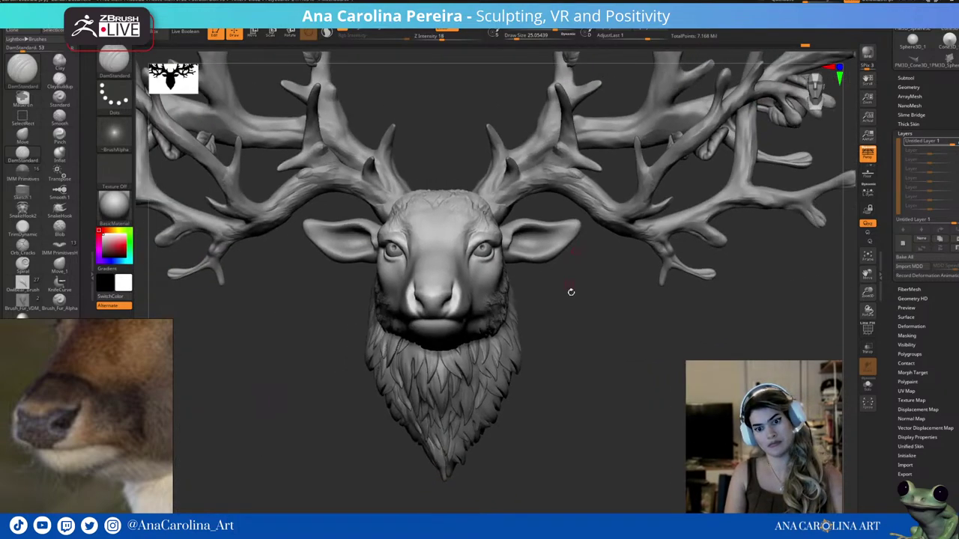
mouse_move(569, 293)
mouse_down()
mouse_move(554, 359)
mouse_move(541, 304)
mouse_up()
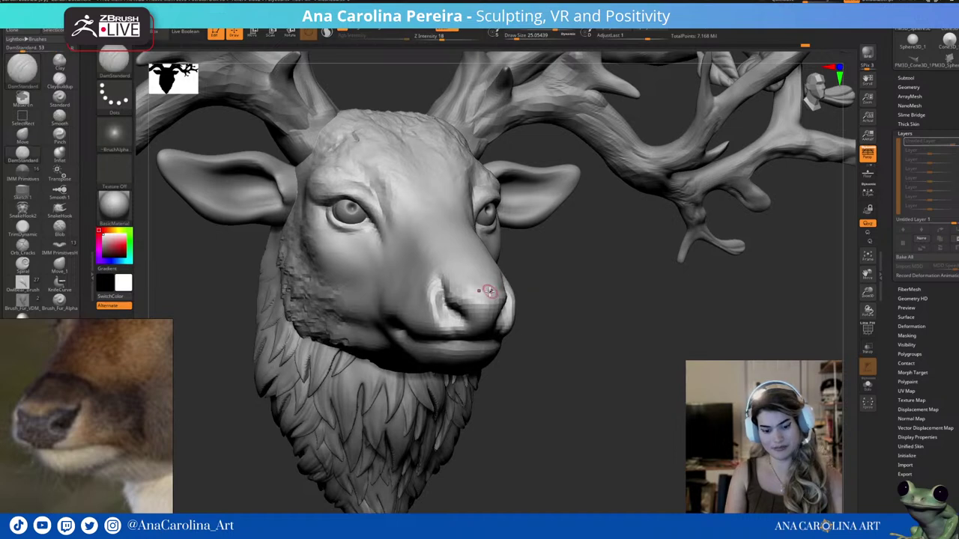
key(b)
key(space)
Turn the deer head to a three-quarter view with the snout pointing left.
mouse_move(431, 309)
mouse_down()
mouse_move(435, 285)
mouse_move(442, 305)
mouse_move(439, 285)
mouse_move(448, 300)
mouse_move(433, 303)
mouse_up()
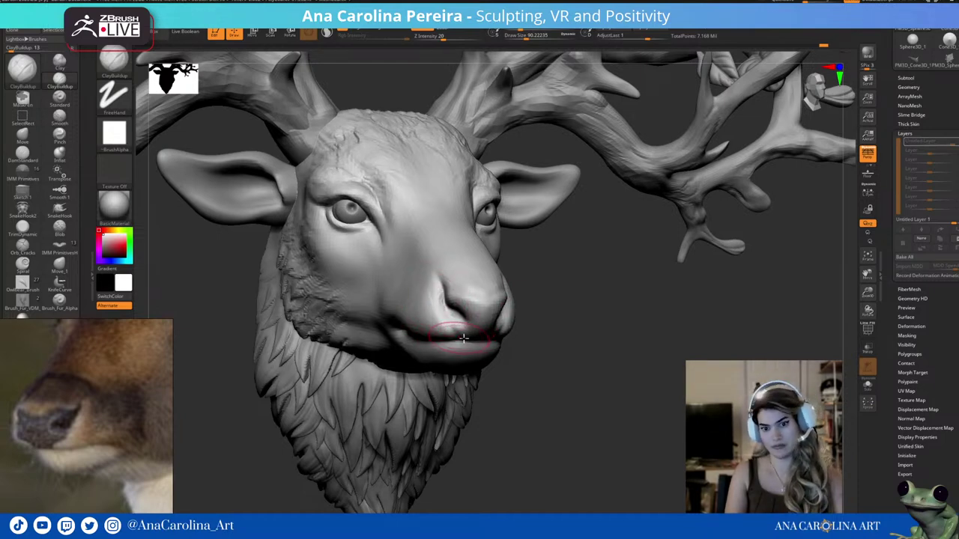
mouse_move(424, 313)
right_down()
mouse_move(538, 316)
mouse_move(505, 309)
right_up()
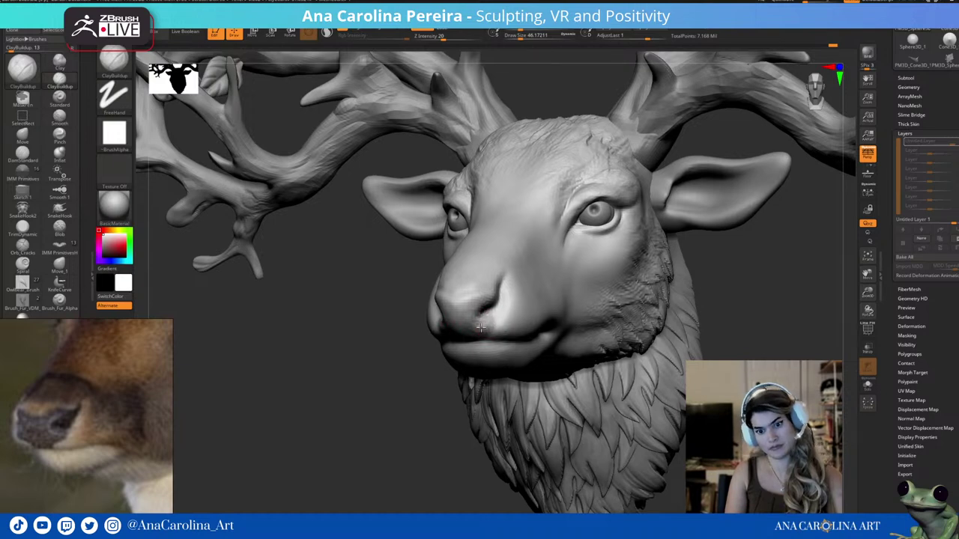
right_drag(484, 332, 448, 324)
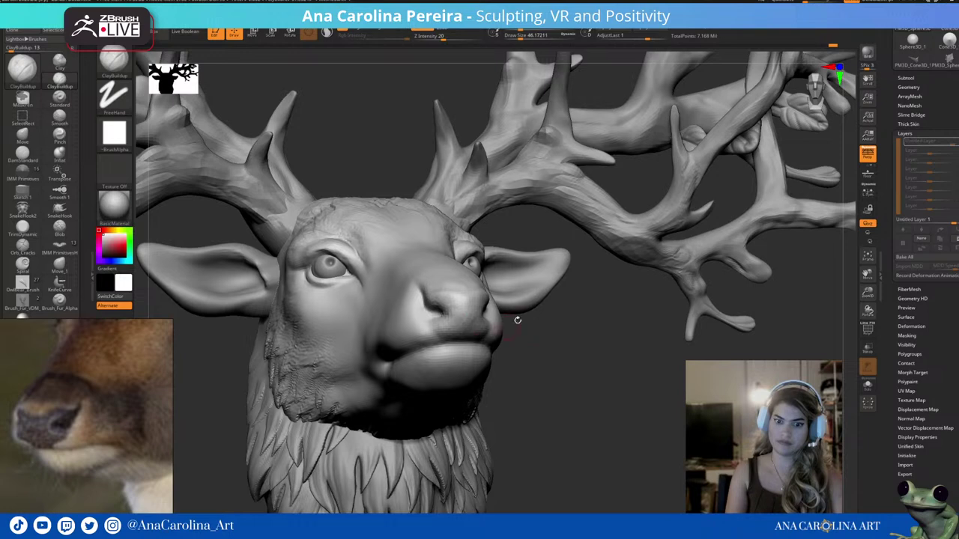
mouse_move(517, 320)
right_down()
mouse_move(434, 394)
mouse_move(502, 334)
right_up()
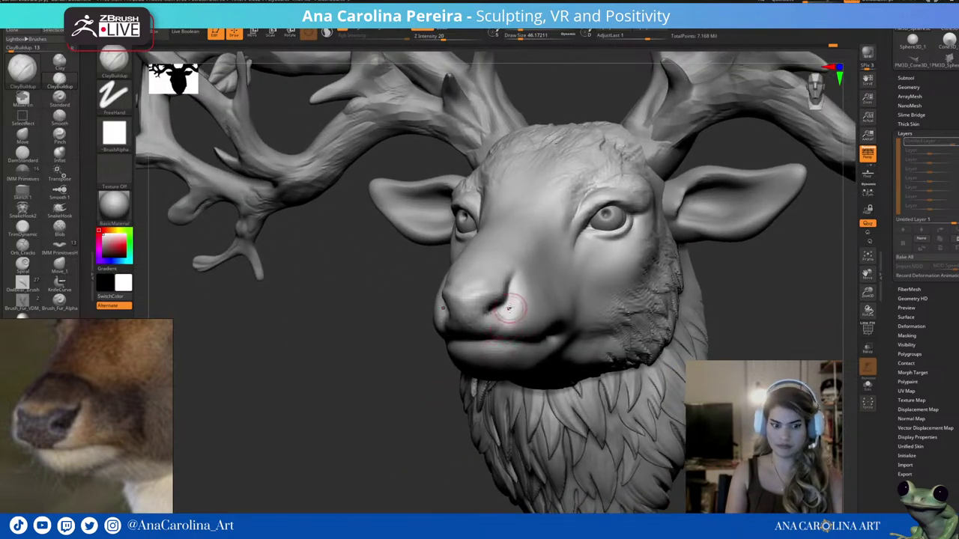
Try the Move brush (BMV), then switch to the Dam Standard brush (BDS).
key(b)
key(m)
key(v)
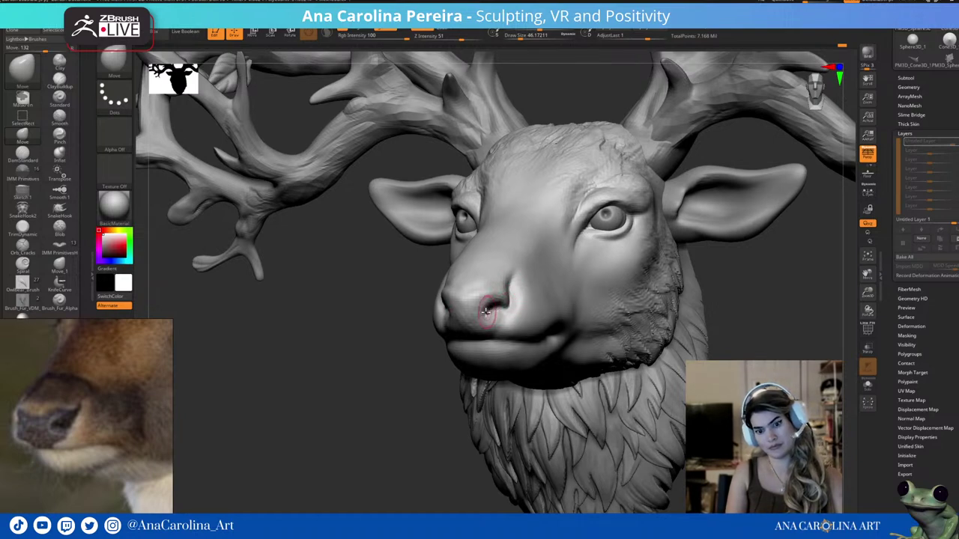
key(b)
key(d)
key(s)
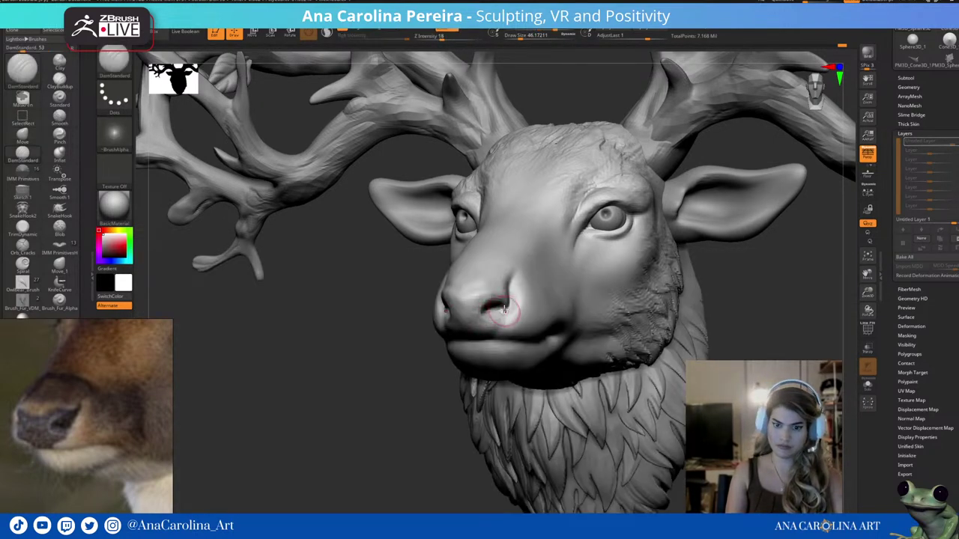
Clear the antler mask and select the Move brush at draw size 262, viewing the head frontally.
key(f)
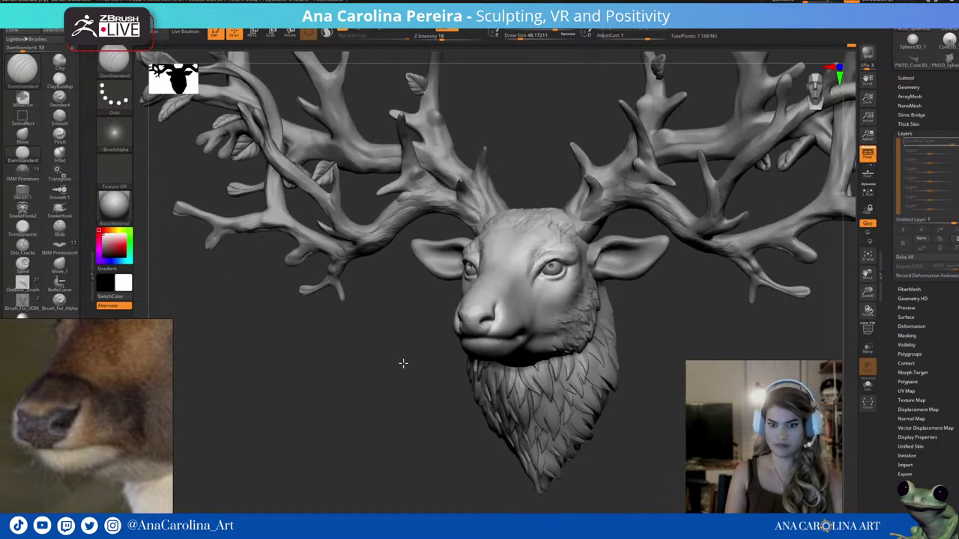
drag(403, 364, 589, 270)
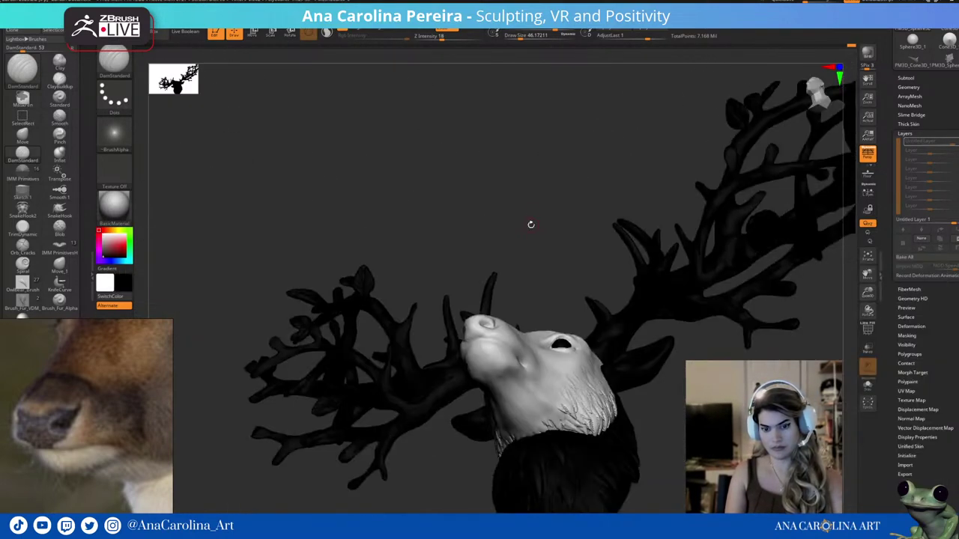
drag(530, 223, 538, 227)
key(b)
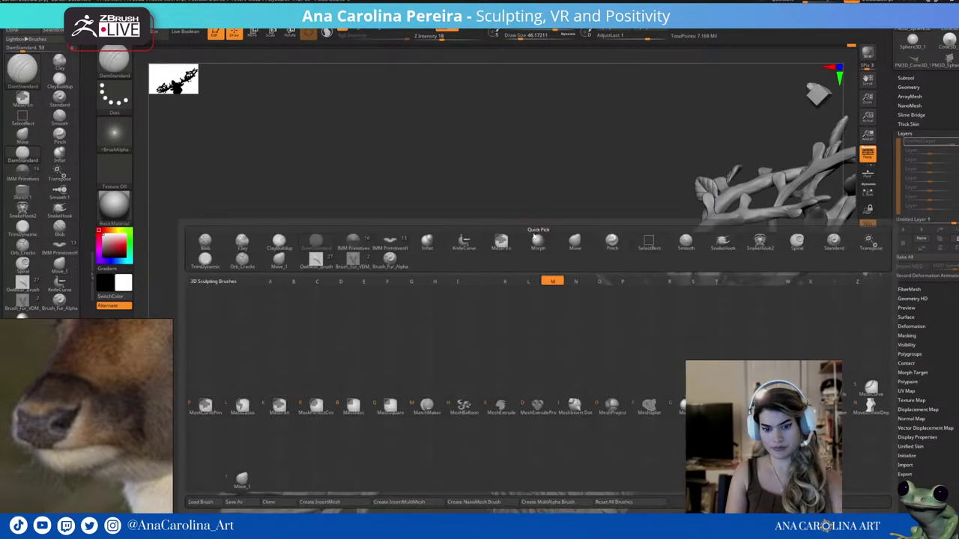
key(m)
key(v)
key(space)
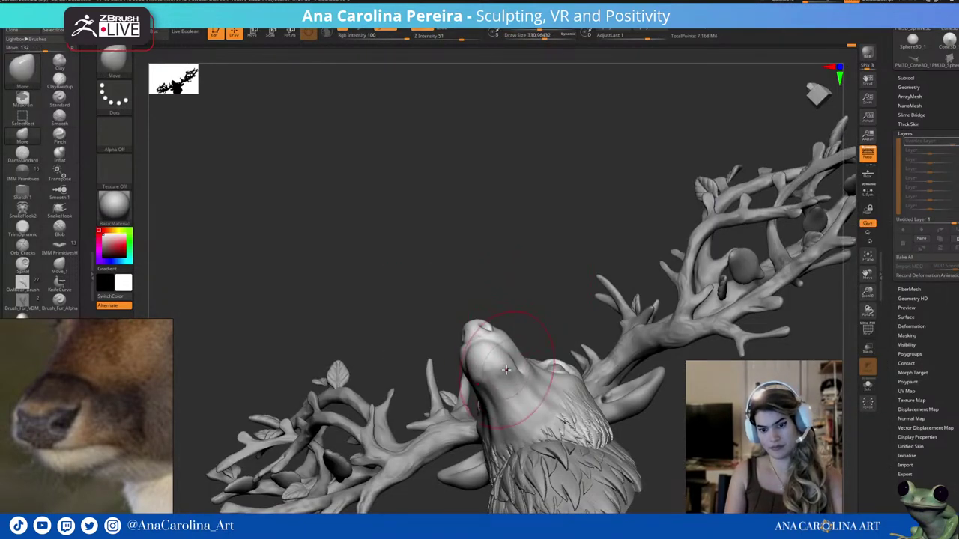
key(space)
drag(525, 352, 503, 367)
right_drag(504, 366, 503, 359)
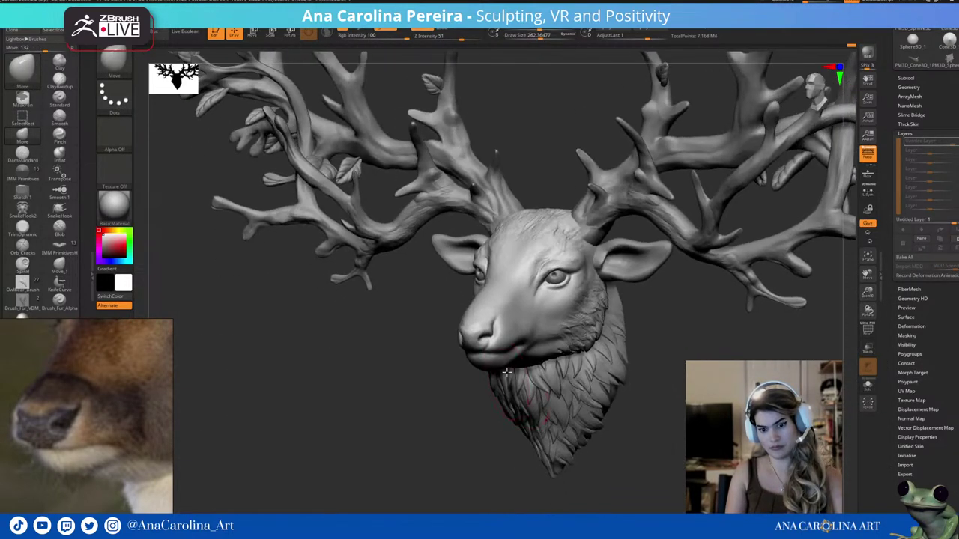
mouse_move(480, 395)
right_down()
mouse_move(552, 396)
mouse_move(574, 373)
mouse_move(625, 362)
mouse_move(607, 381)
mouse_move(586, 364)
mouse_move(152, 208)
right_up()
Apply the Gold MatCap material and rotate and zoom out to inspect the whole trophy.
click(114, 203)
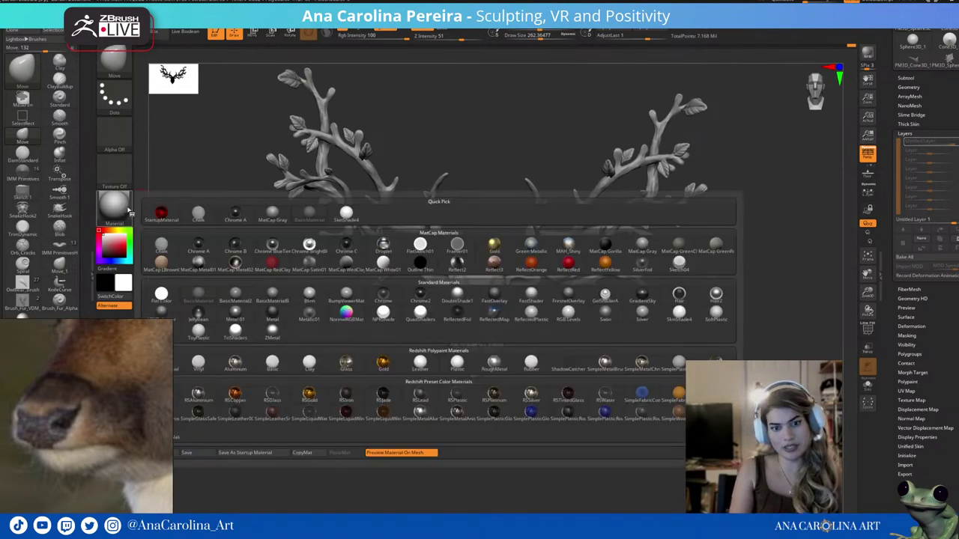
click(496, 252)
mouse_move(539, 359)
right_down()
mouse_move(610, 372)
mouse_move(584, 355)
mouse_move(569, 412)
right_up()
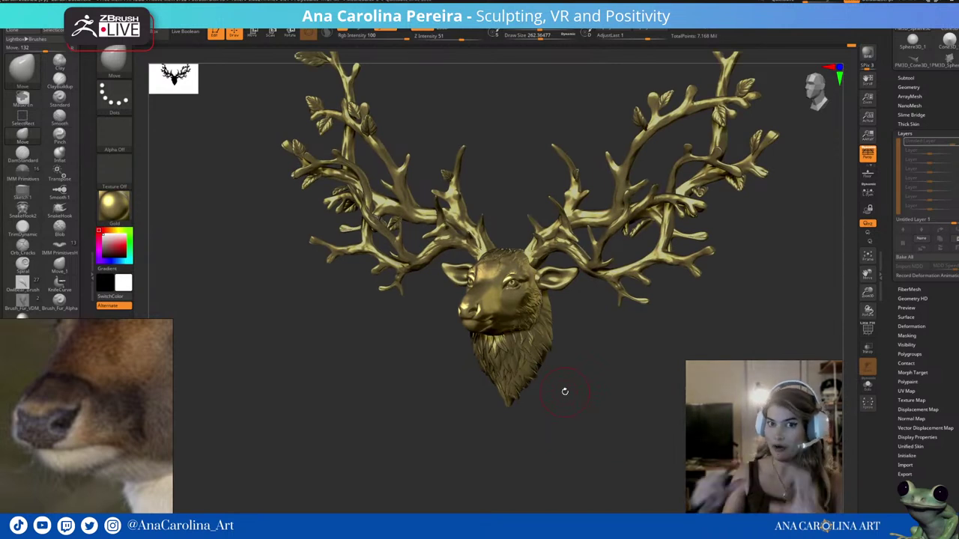
mouse_move(565, 391)
ctrl+right_down()
mouse_move(610, 394)
mouse_move(606, 409)
mouse_move(617, 408)
ctrl+right_up()
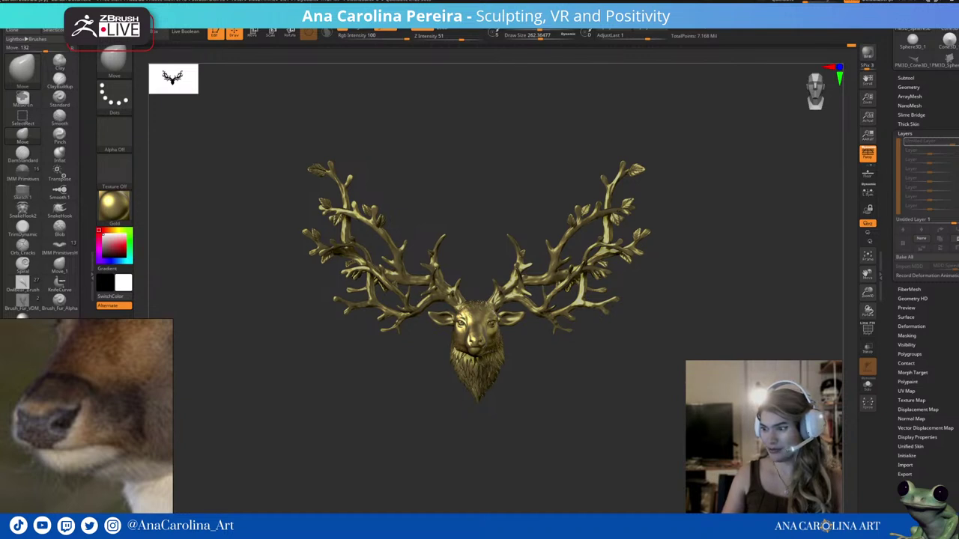
drag(637, 450, 666, 447)
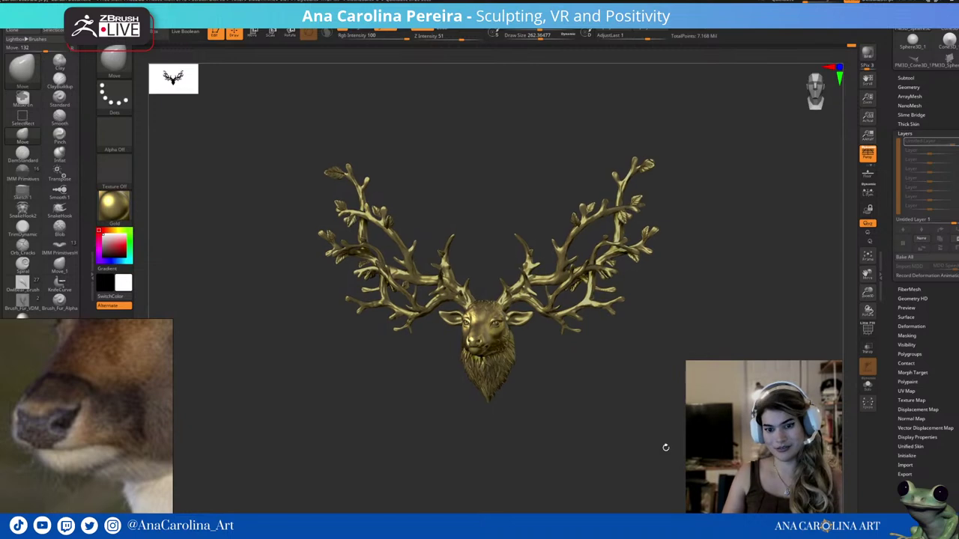
click(103, 213)
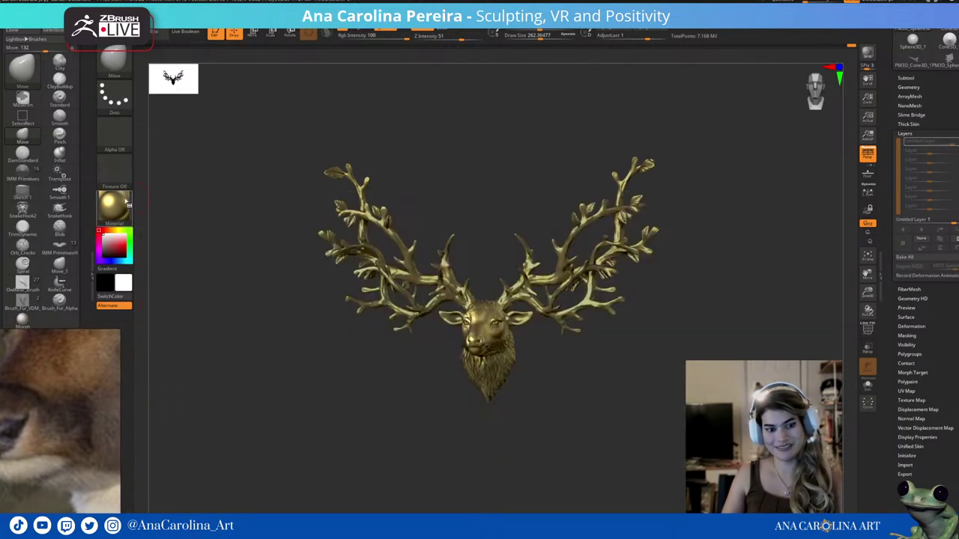
click(126, 203)
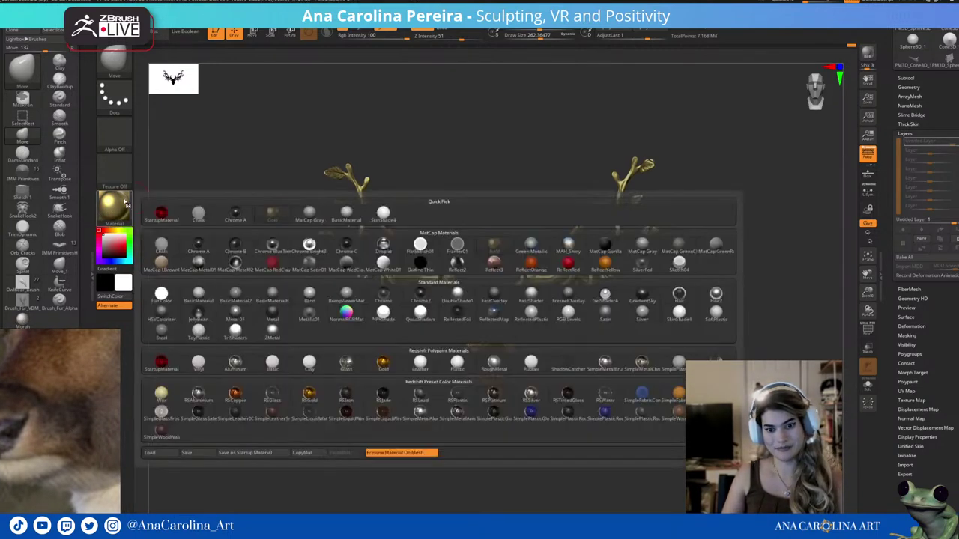
Try the ReflectRed material, then MatCap Red Clay on the deer.
click(566, 262)
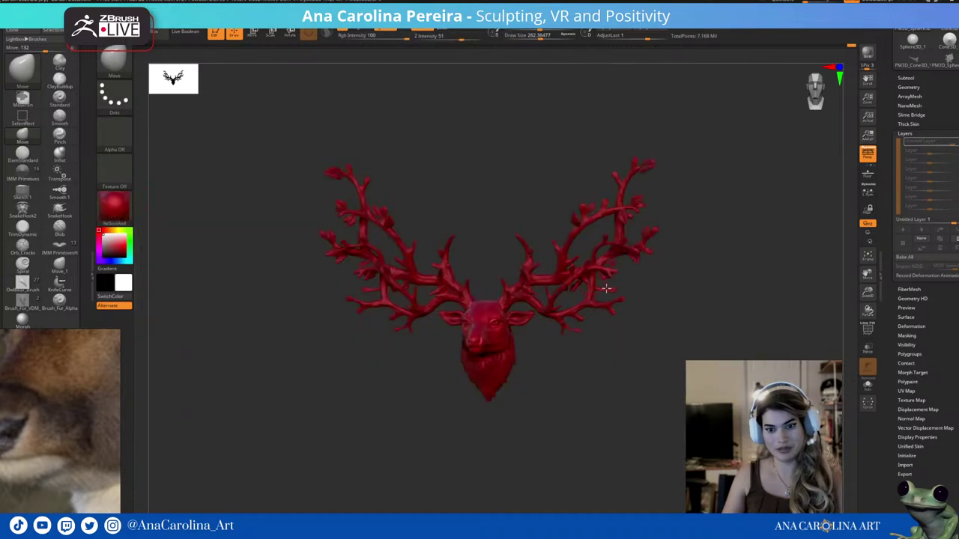
mouse_move(606, 289)
mouse_down()
mouse_move(677, 369)
mouse_move(585, 349)
mouse_up()
click(110, 221)
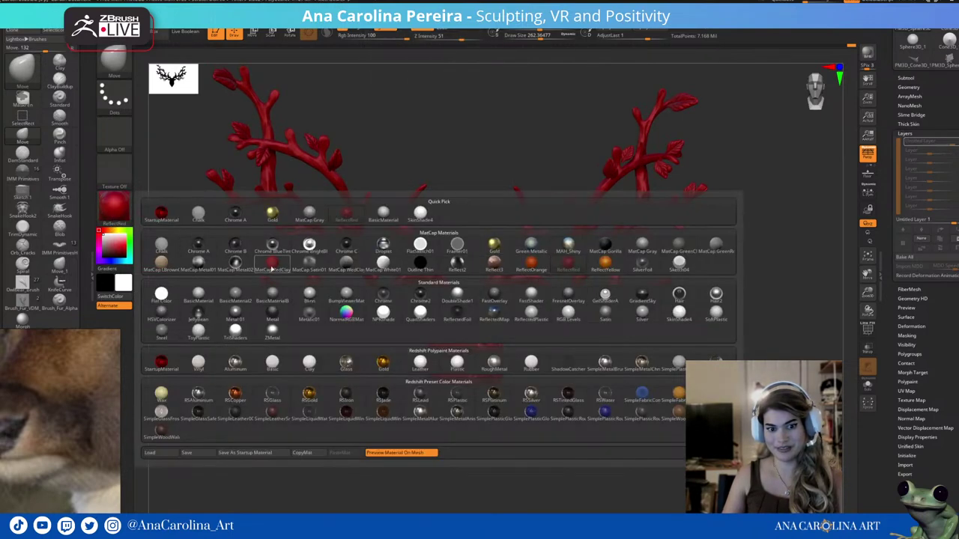
click(271, 268)
mouse_move(271, 329)
mouse_down()
mouse_move(326, 383)
mouse_move(330, 408)
mouse_move(139, 259)
mouse_up()
Apply a silver Redshift metal material, dismissing the Redshift note, and watch its reflections.
click(117, 218)
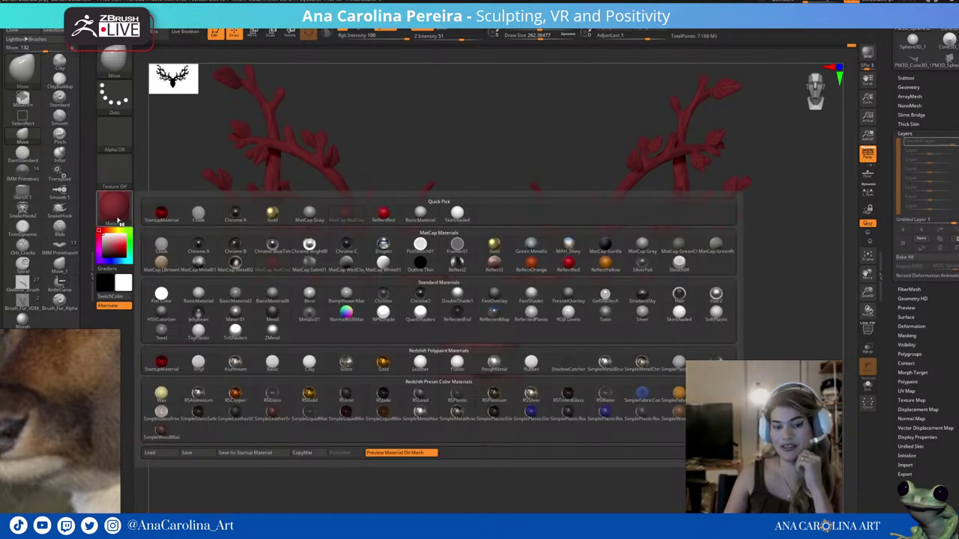
click(235, 364)
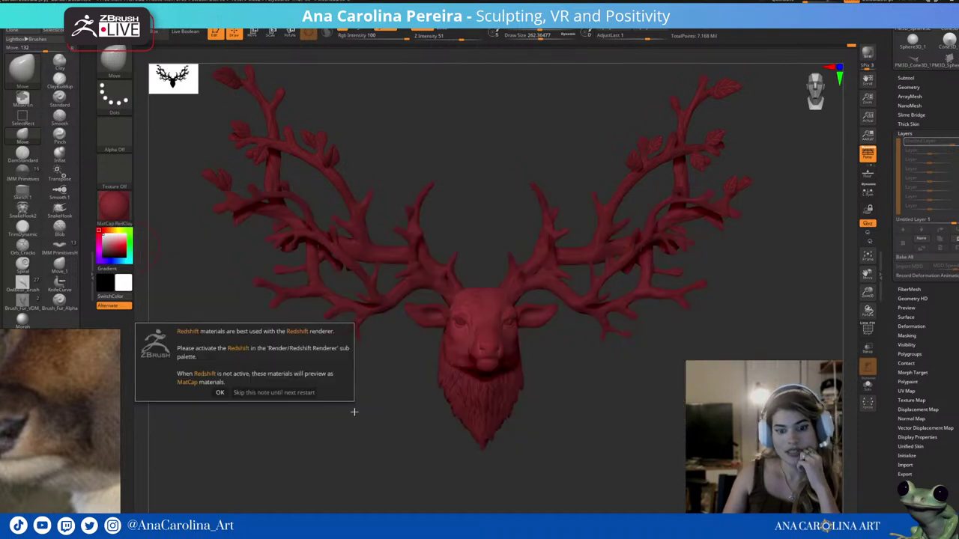
click(221, 394)
click(114, 204)
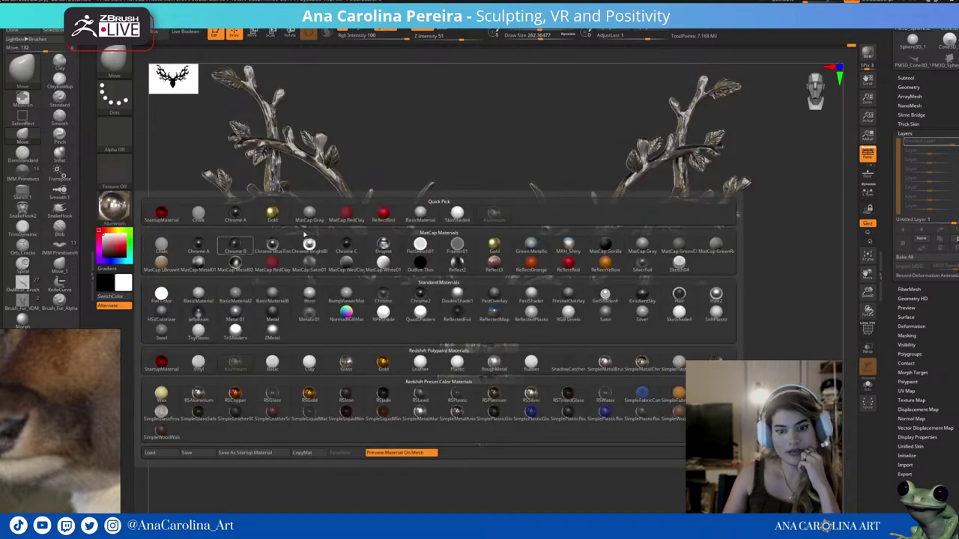
drag(526, 123, 529, 121)
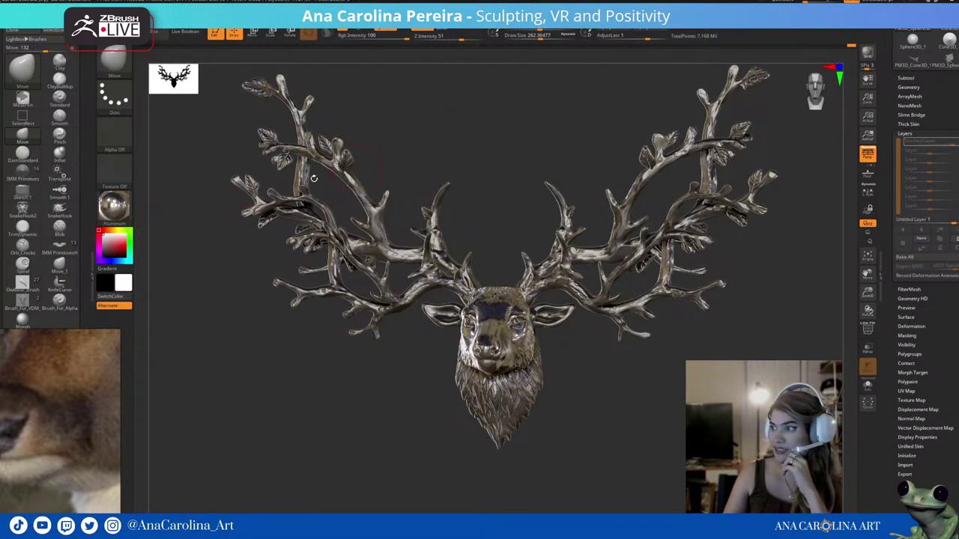
mouse_move(651, 366)
mouse_down()
mouse_move(616, 392)
mouse_move(652, 393)
mouse_move(615, 395)
mouse_move(614, 422)
mouse_move(582, 417)
mouse_move(621, 417)
mouse_move(578, 411)
mouse_move(675, 402)
mouse_move(659, 390)
mouse_up()
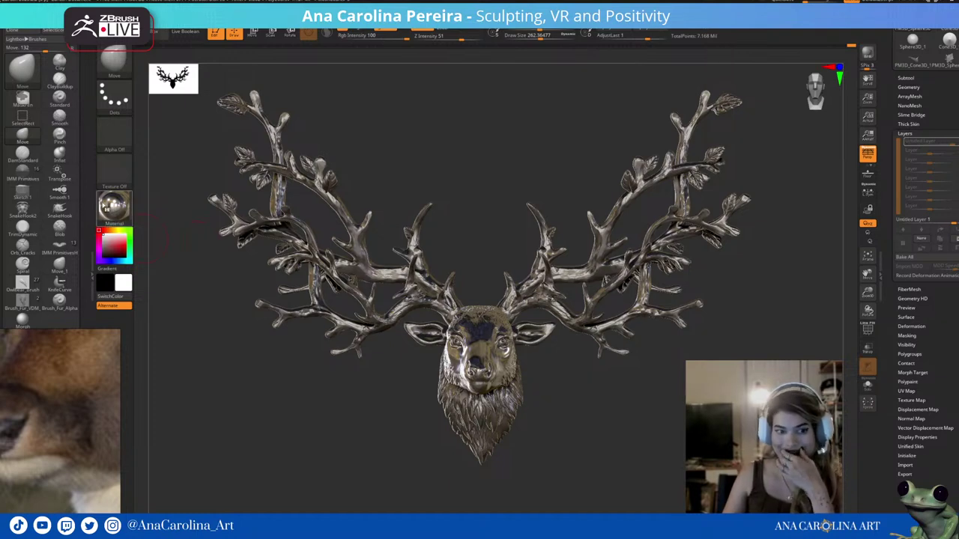
Return the deer to plain grey BasicMaterial and zoom out to the whole trophy.
click(114, 204)
click(198, 298)
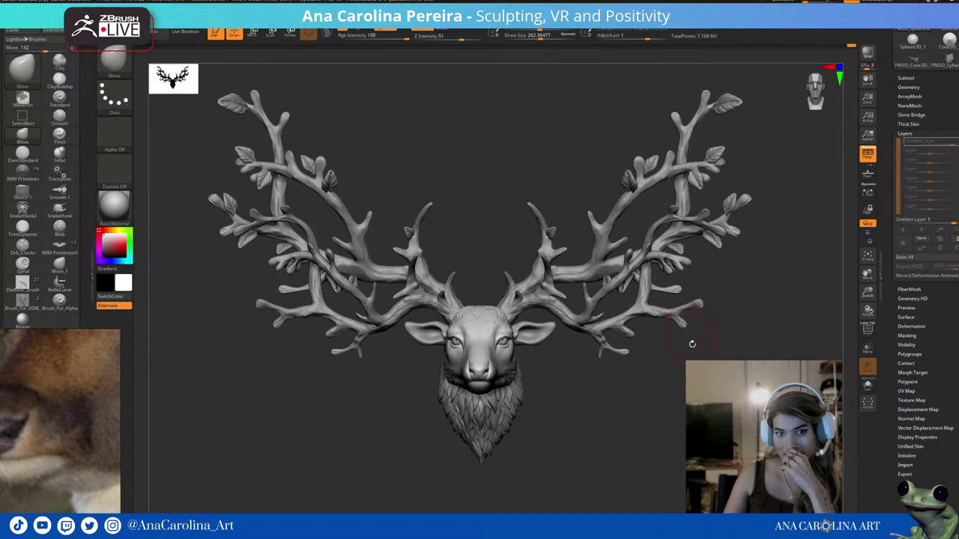
drag(691, 346, 689, 346)
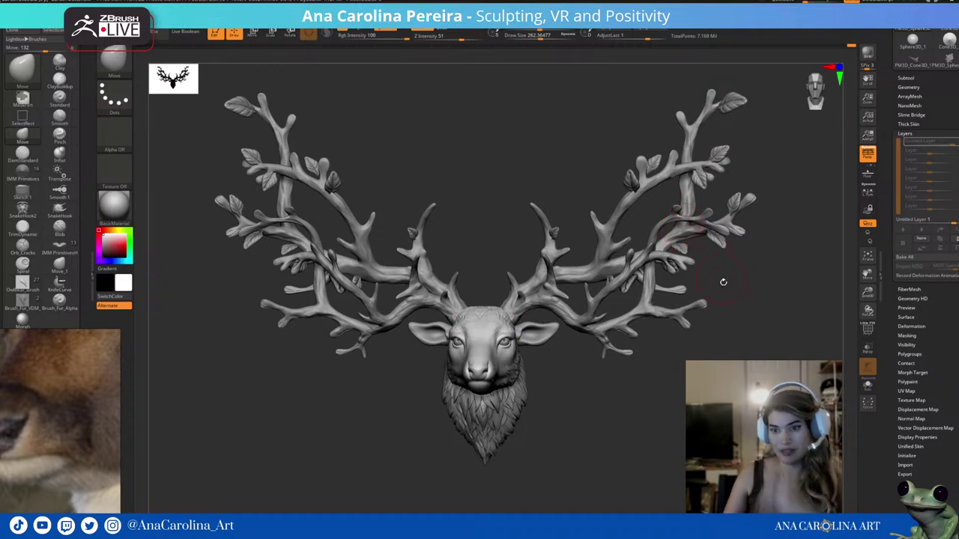
alt+drag(727, 285, 710, 257)
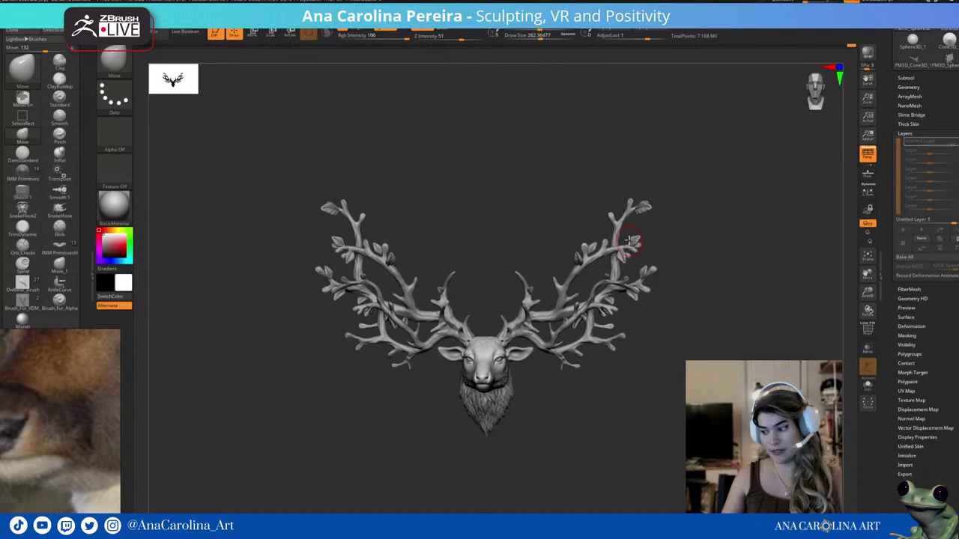
scroll(258, 357, down, 3)
scroll(258, 356, down, 3)
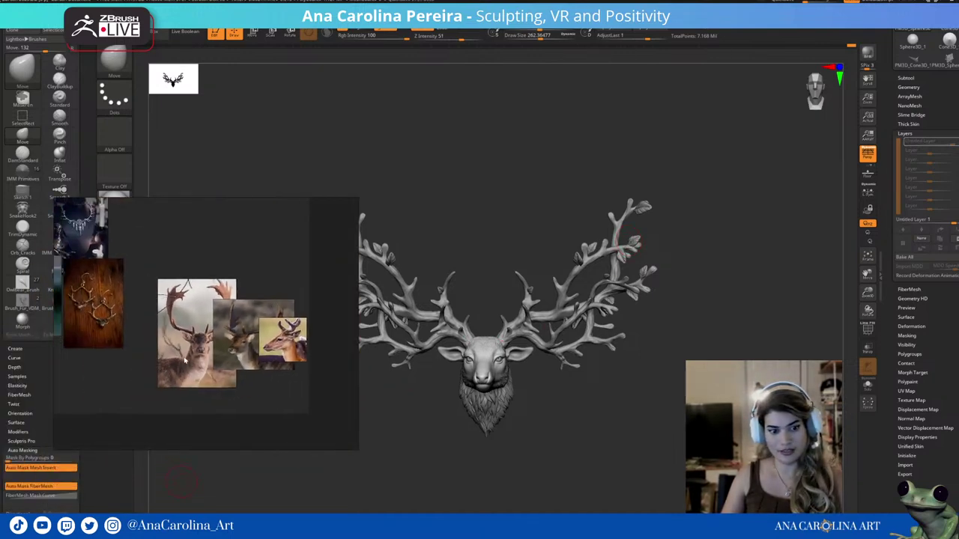
scroll(181, 302, up, 3)
scroll(180, 301, up, 2)
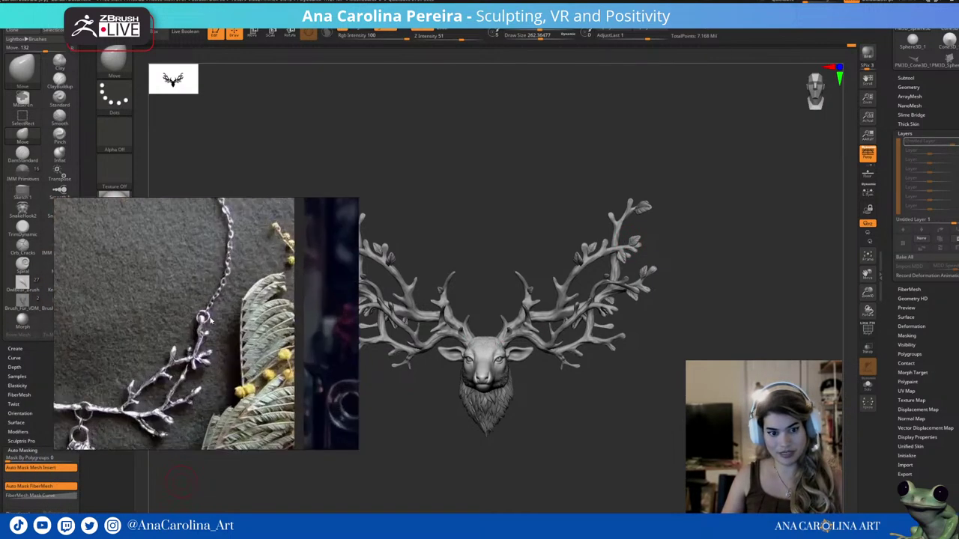
scroll(181, 301, down, 3)
scroll(180, 302, up, 3)
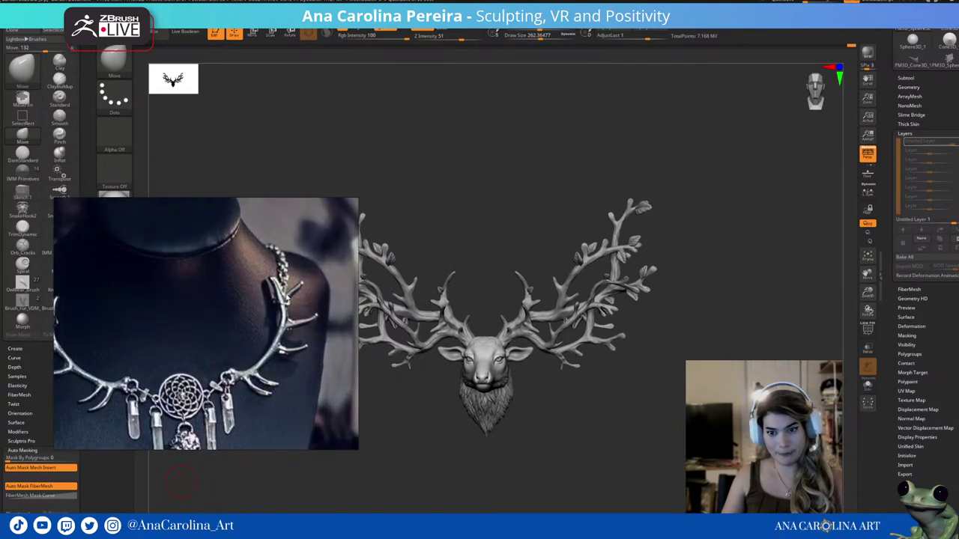
scroll(180, 301, down, 3)
drag(180, 301, 197, 443)
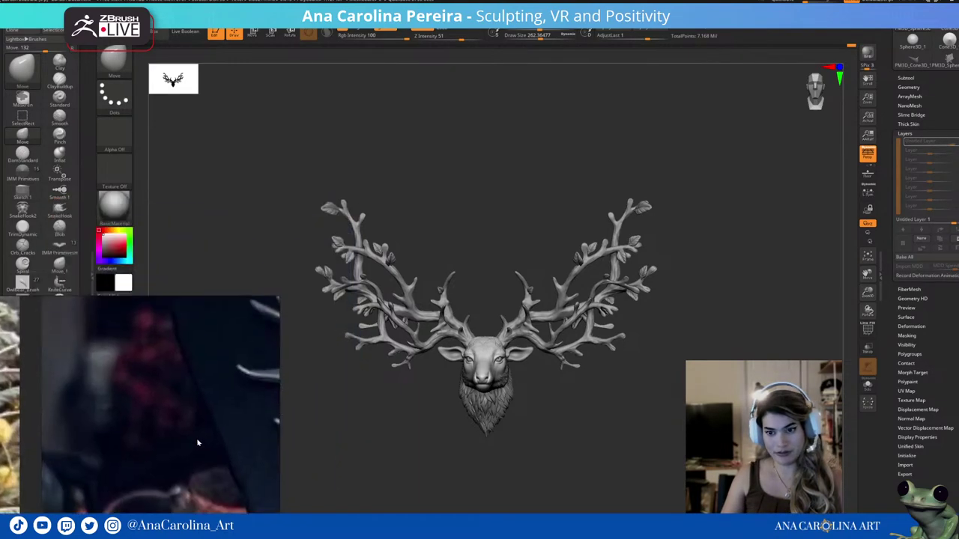
drag(703, 352, 893, 100)
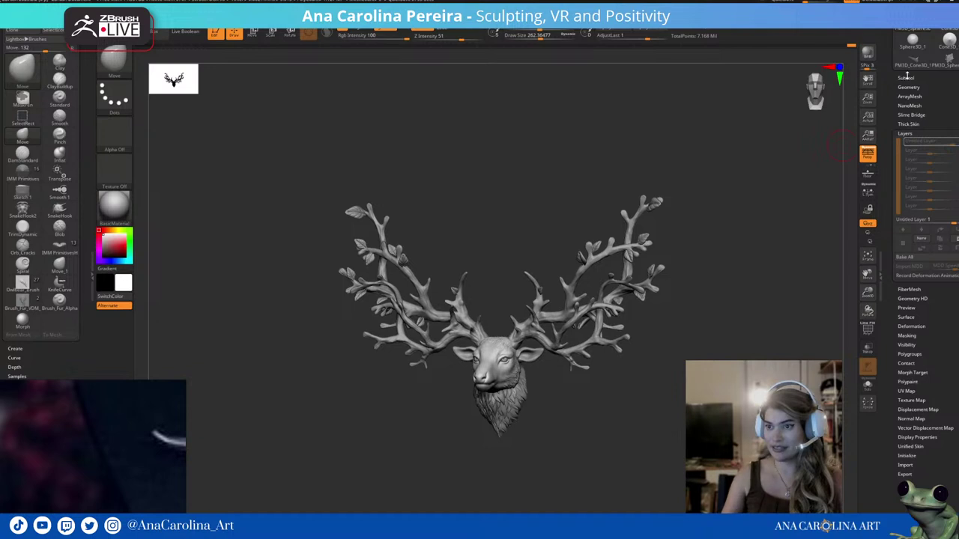
Load the Ring3D primitive and rotate it to face-on.
click(906, 78)
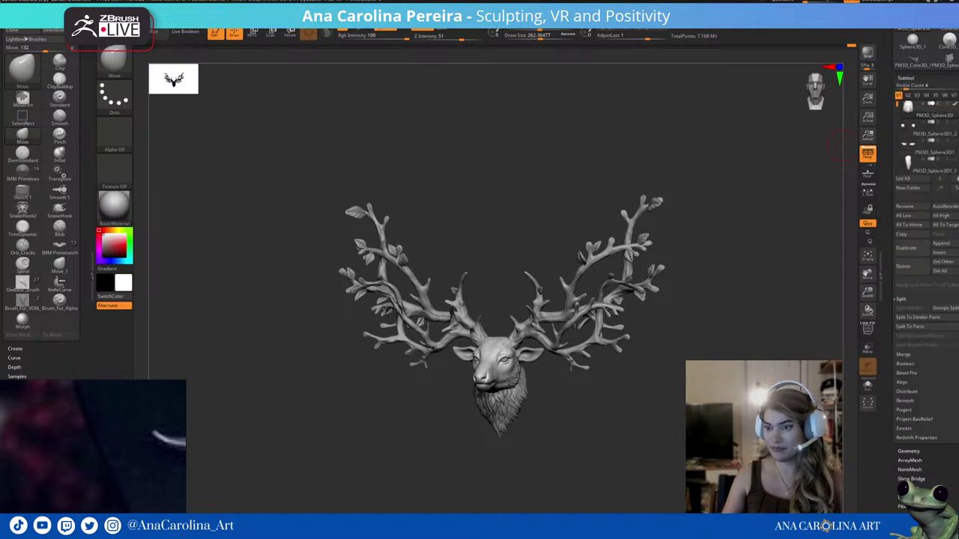
click(941, 244)
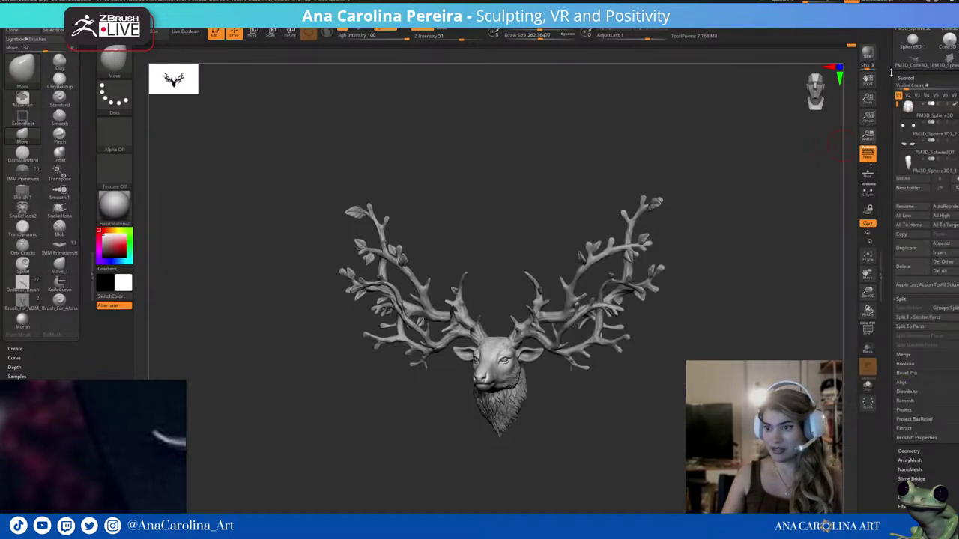
scroll(899, 82, up, 3)
click(910, 97)
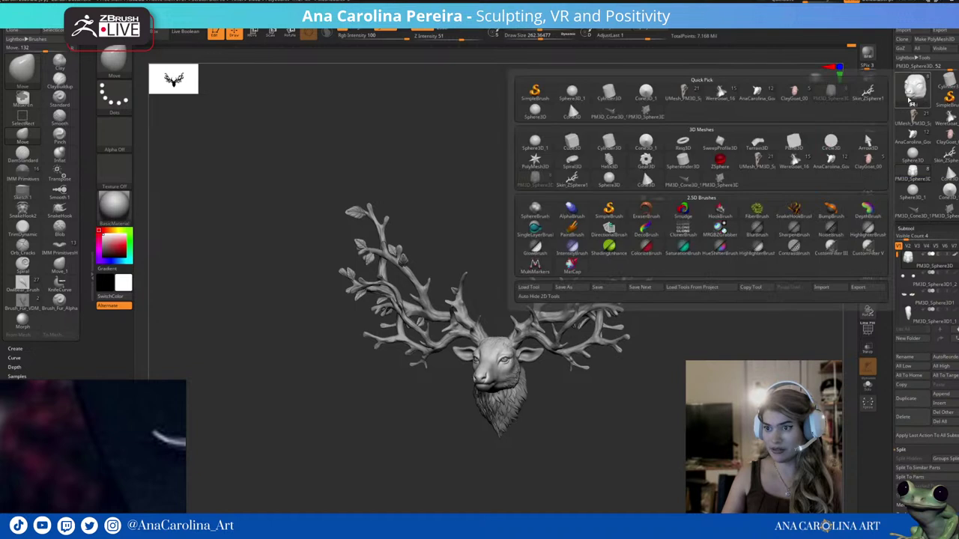
click(694, 149)
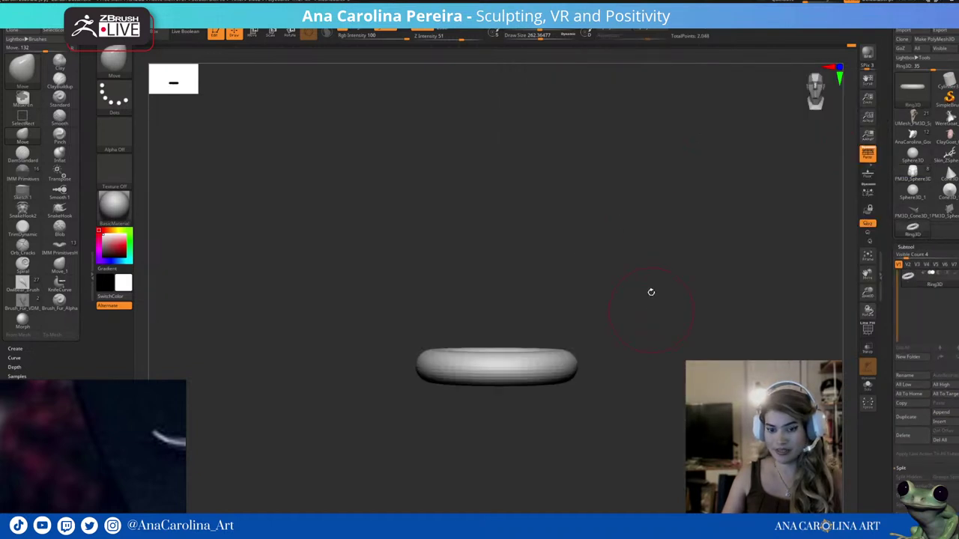
mouse_move(651, 293)
mouse_down()
mouse_move(667, 261)
mouse_move(651, 215)
mouse_move(800, 286)
mouse_up()
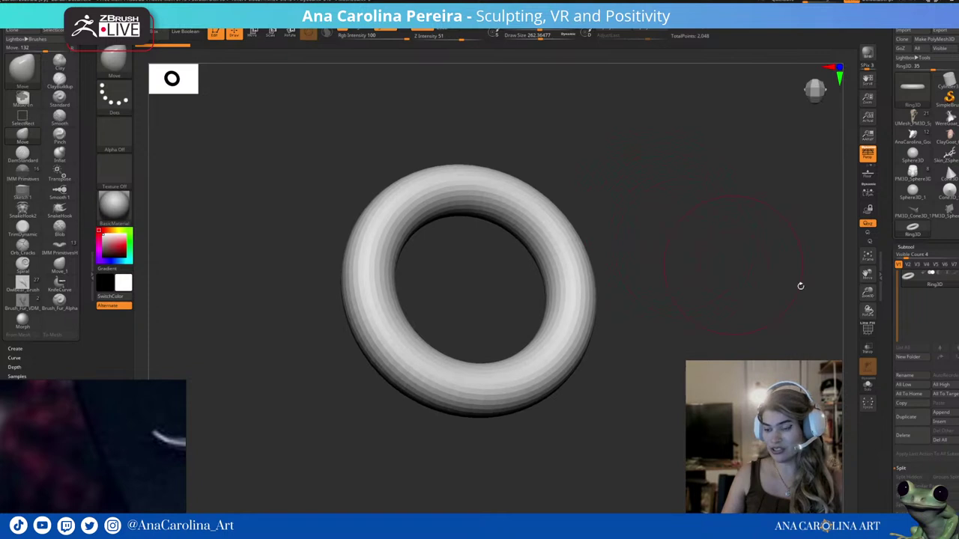
drag(892, 414, 880, 337)
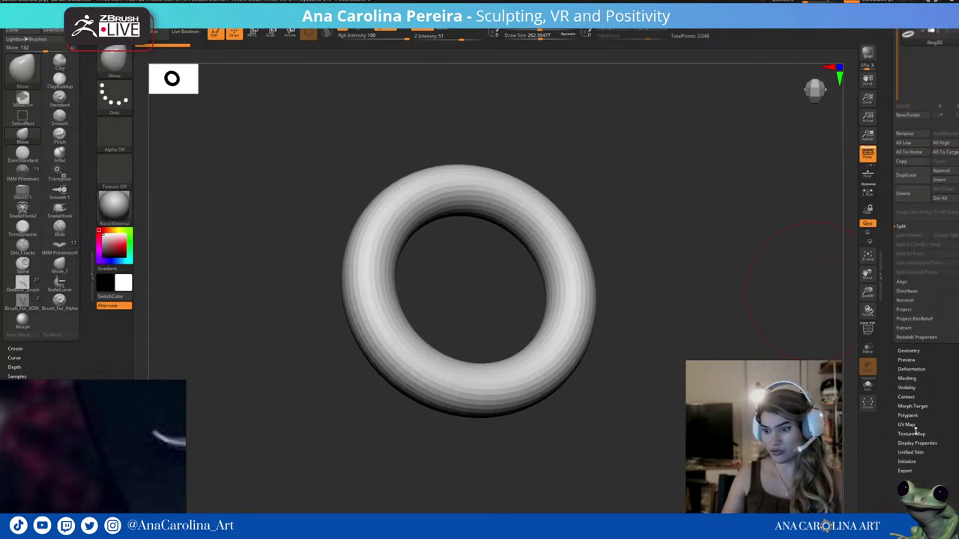
Set the Ring3D Initialize SRadius to 50 for hole and band, then return to the deer tool.
click(908, 462)
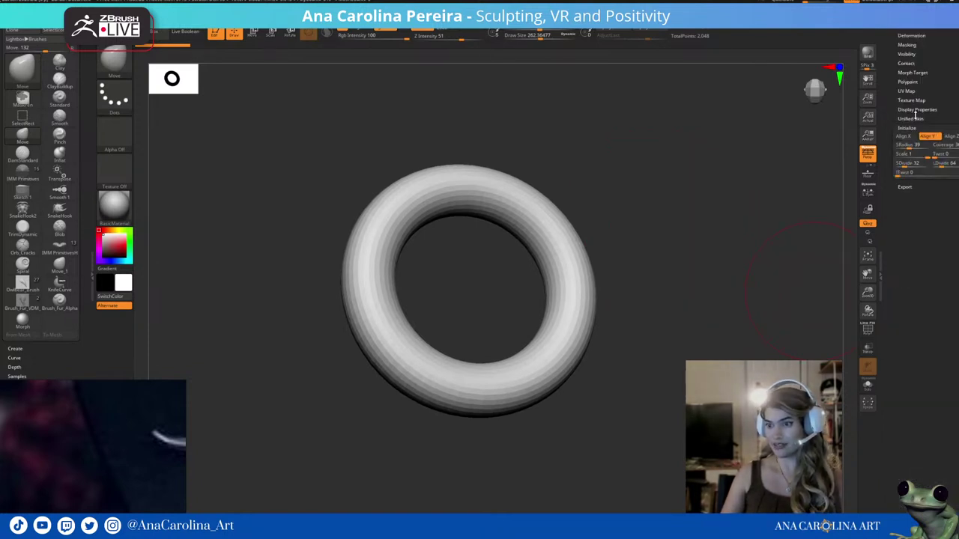
drag(915, 146, 913, 148)
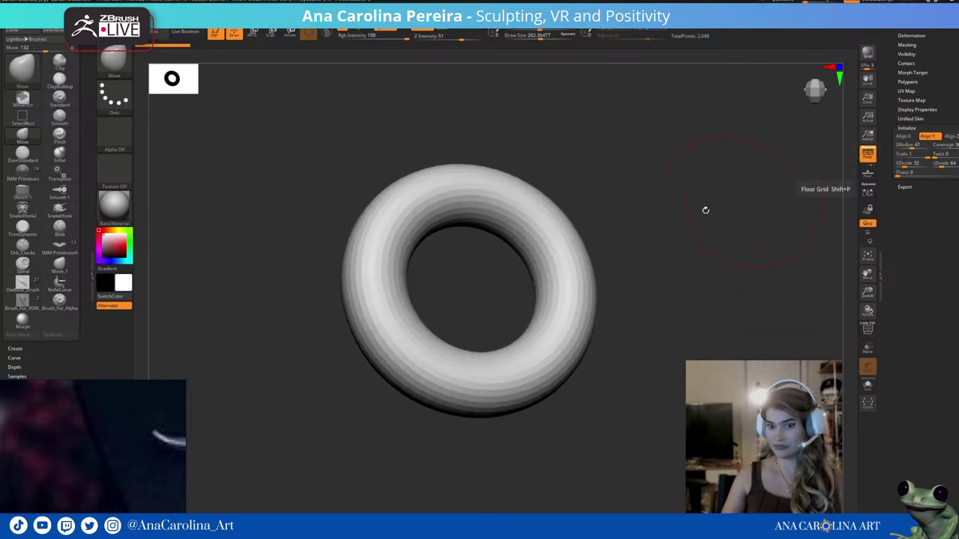
mouse_move(705, 210)
mouse_down()
mouse_move(706, 253)
mouse_move(686, 169)
mouse_move(646, 180)
mouse_move(589, 127)
mouse_up()
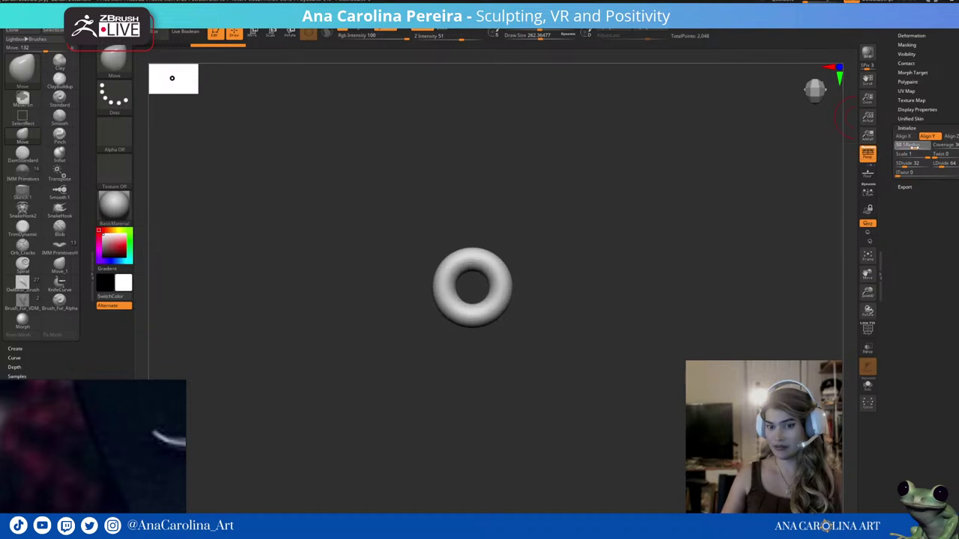
drag(914, 149, 912, 150)
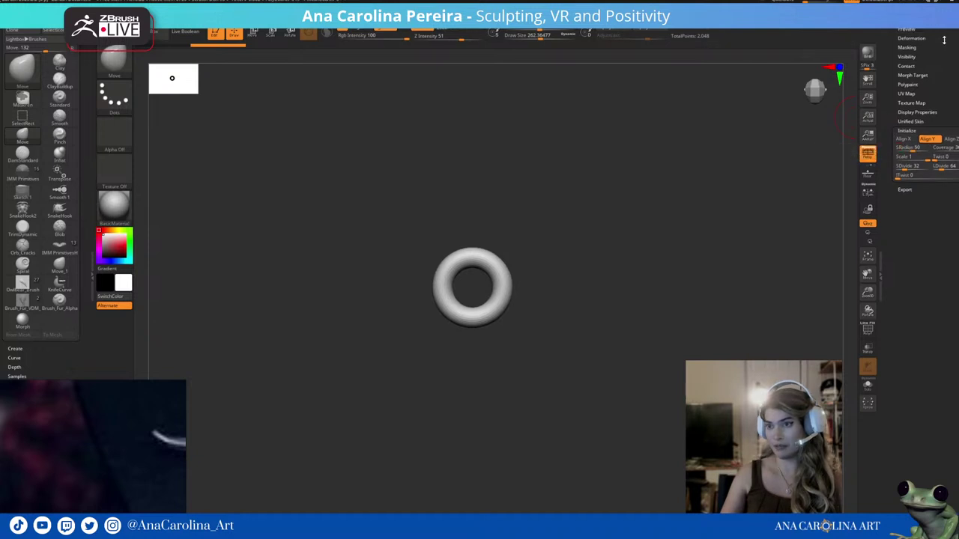
scroll(925, 165, up, 5)
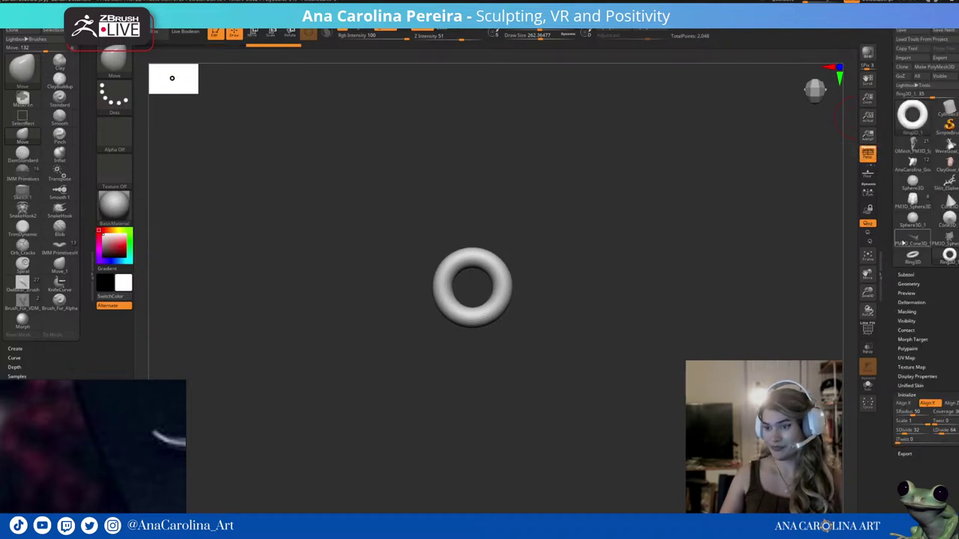
click(914, 207)
mouse_move(777, 307)
mouse_down()
mouse_move(783, 317)
mouse_move(810, 314)
mouse_up()
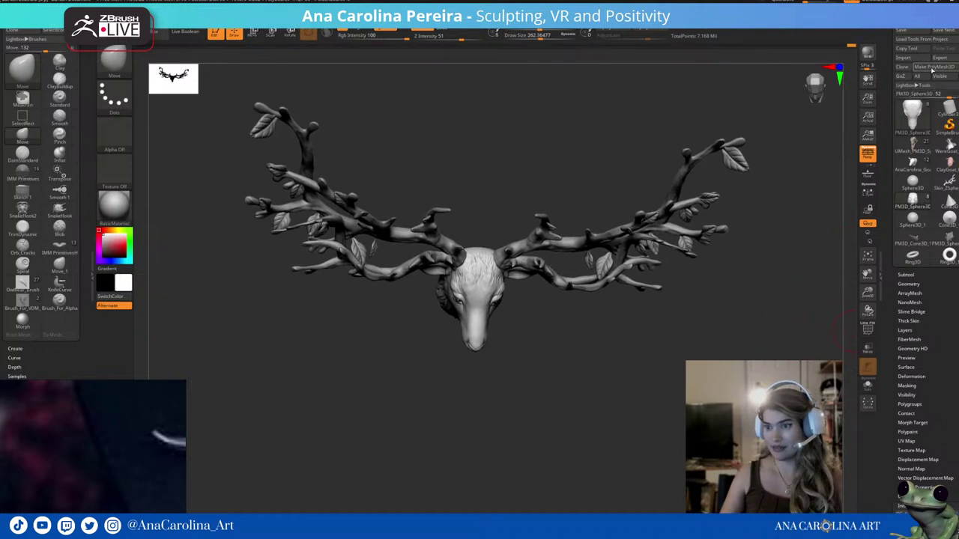
Append Ring3D as a subtool and rotate it -90° around X.
click(925, 275)
click(942, 346)
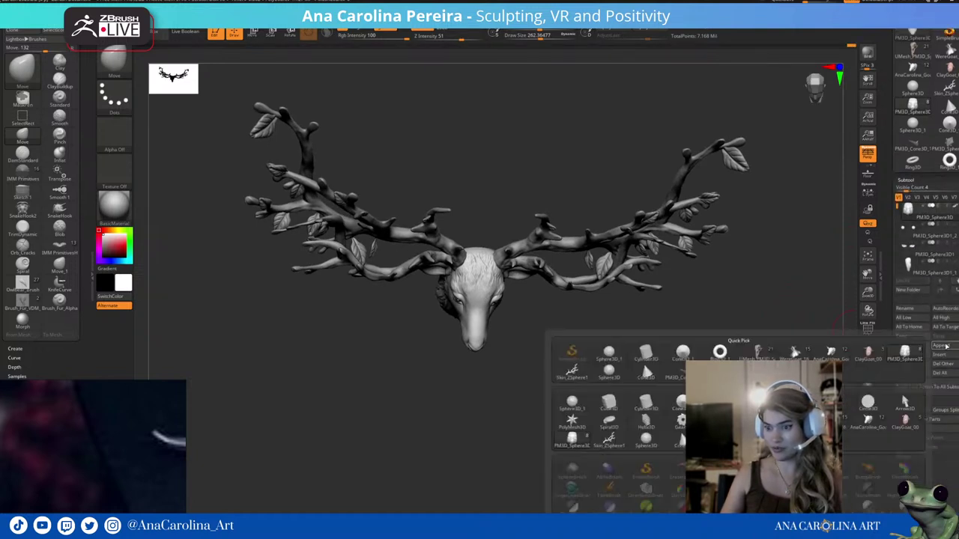
click(830, 353)
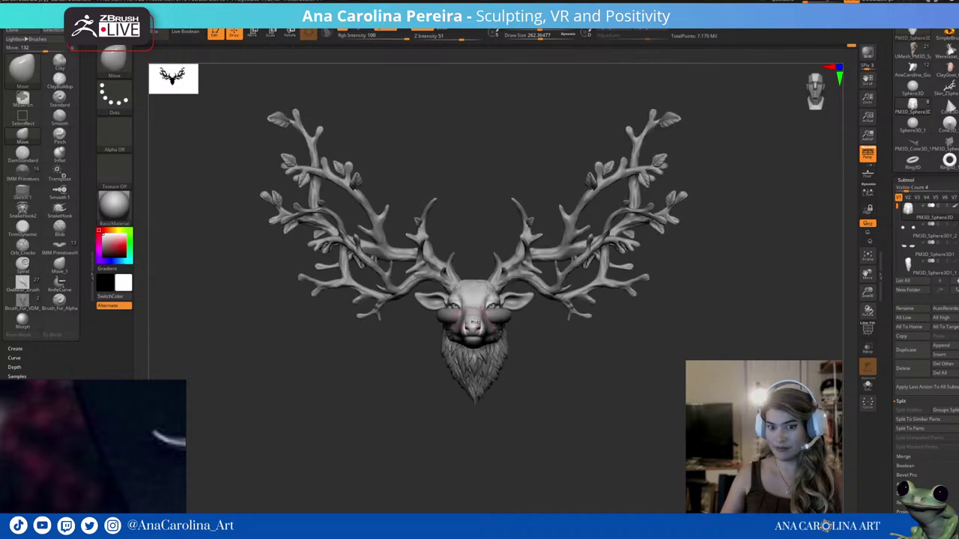
key(e)
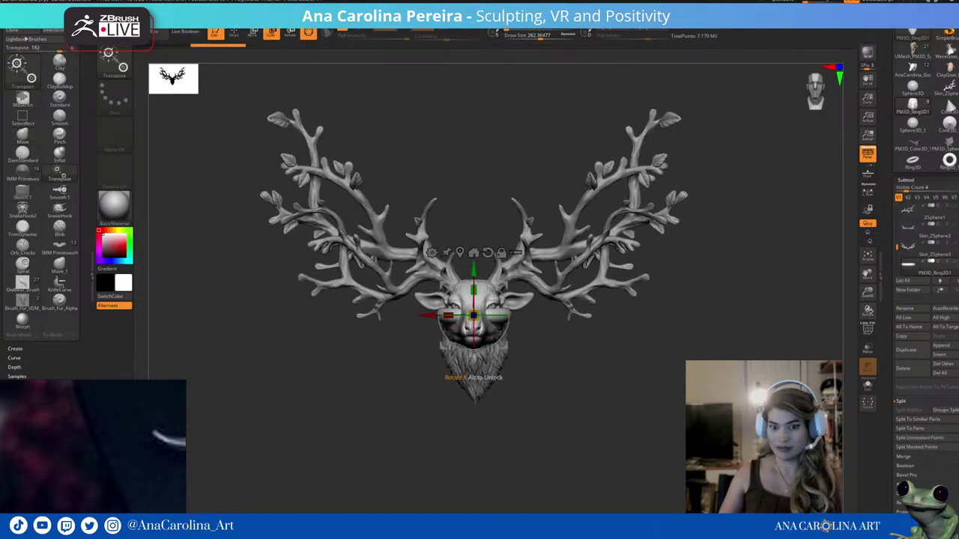
drag(474, 341, 485, 273)
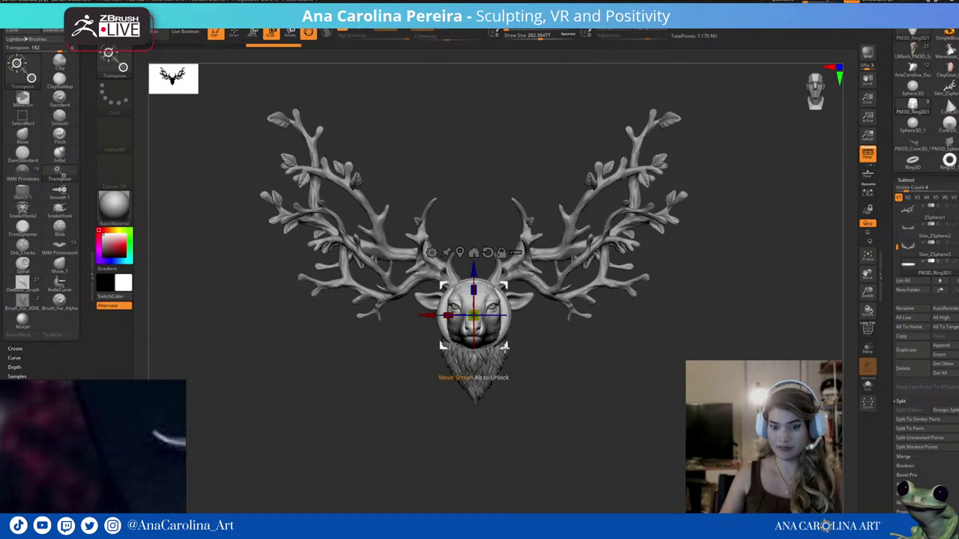
Move, shrink and tilt the ring around a branch of the right antler, checking from the side.
click(600, 209)
mouse_move(786, 220)
alt+mouse_down()
mouse_move(765, 333)
mouse_move(738, 400)
alt+mouse_up()
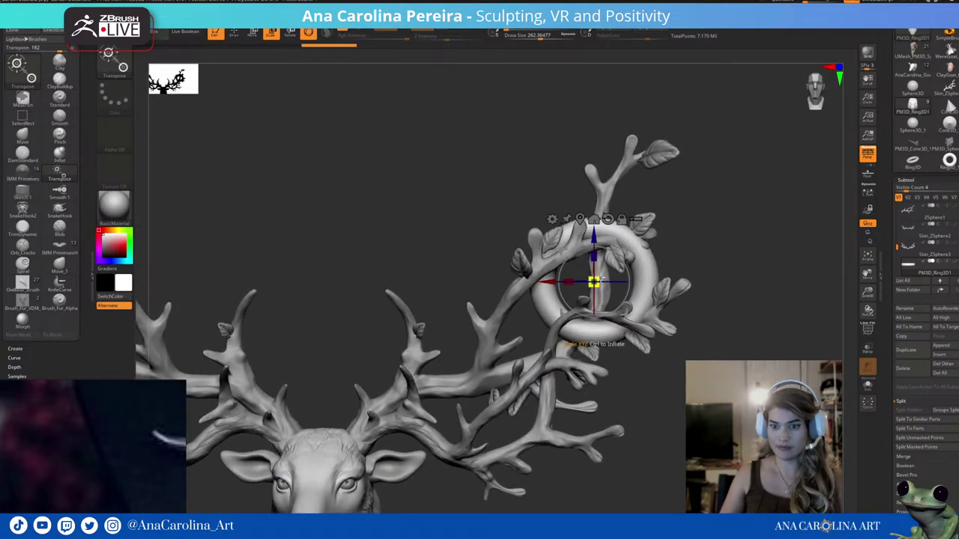
mouse_move(594, 282)
mouse_down()
mouse_move(731, 272)
mouse_move(655, 309)
mouse_move(678, 310)
mouse_move(674, 337)
mouse_move(604, 278)
mouse_up()
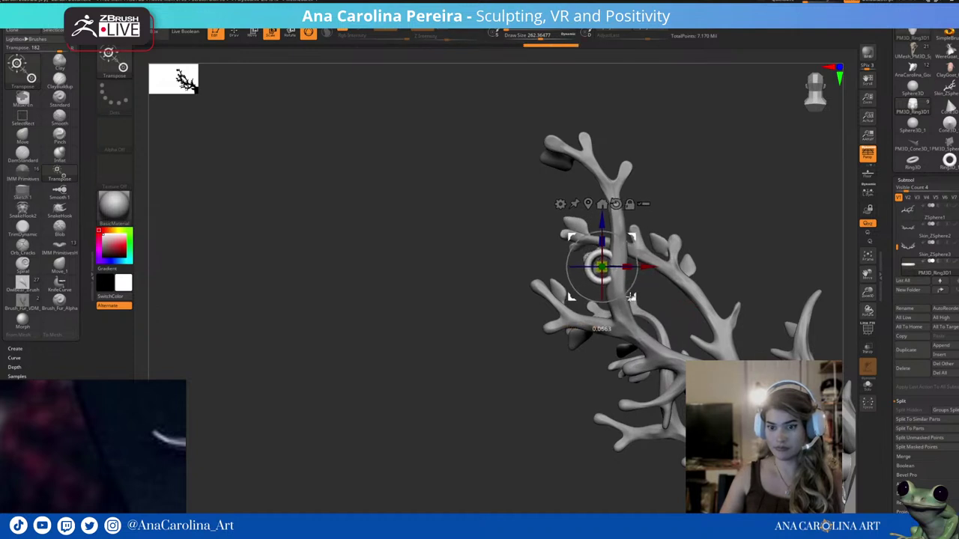
drag(628, 294, 628, 277)
mouse_move(683, 264)
mouse_down()
mouse_move(600, 266)
mouse_move(755, 250)
mouse_move(741, 236)
mouse_up()
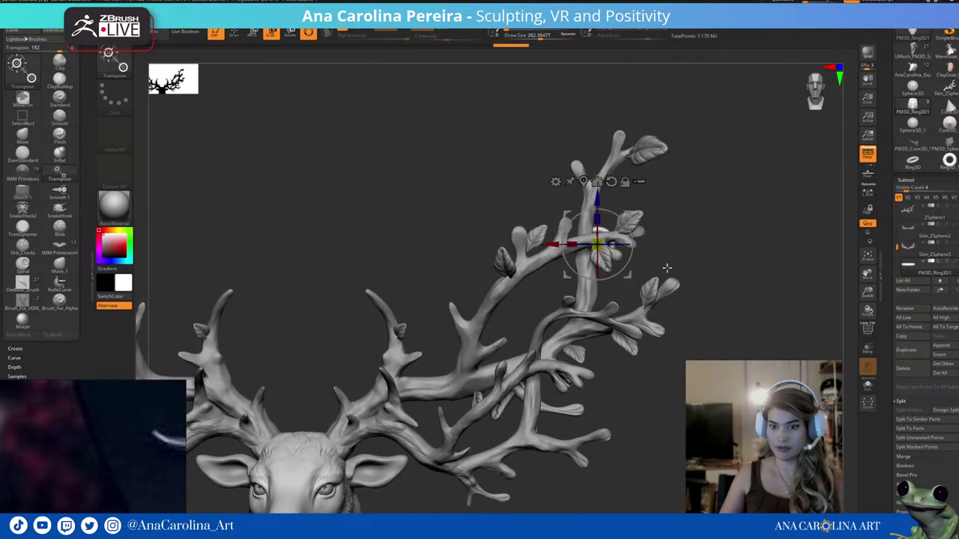
mouse_move(664, 267)
mouse_down()
mouse_move(621, 242)
mouse_move(681, 291)
mouse_move(739, 307)
mouse_up()
key(f)
alt+drag(704, 203, 720, 347)
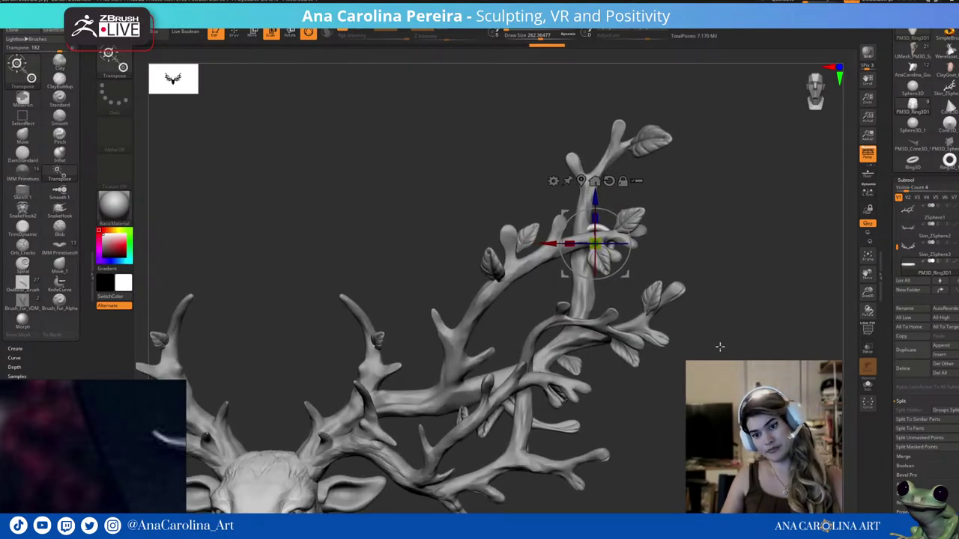
scroll(942, 469, down, 2)
scroll(942, 469, down, 1)
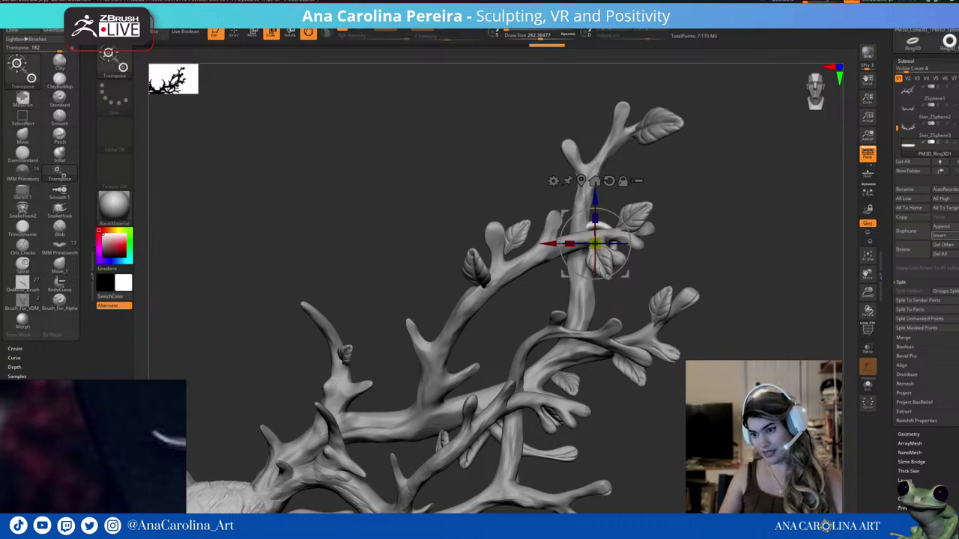
key(f)
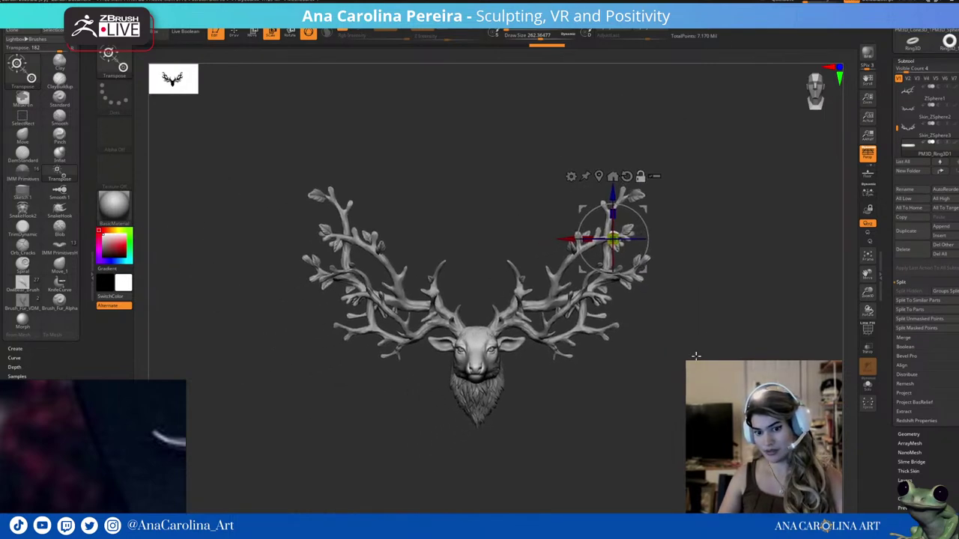
alt+drag(696, 355, 704, 375)
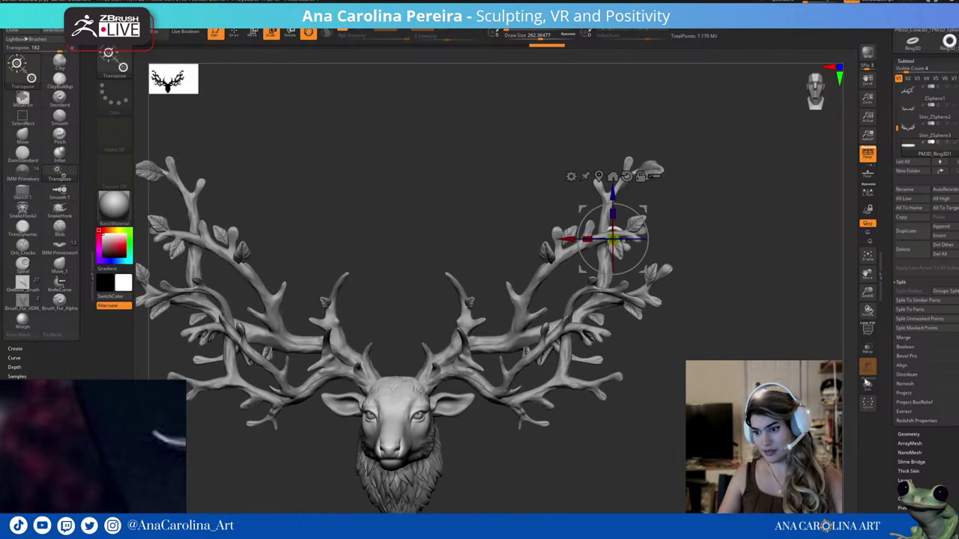
Open the Geometry palette's Modify Topology options.
click(923, 435)
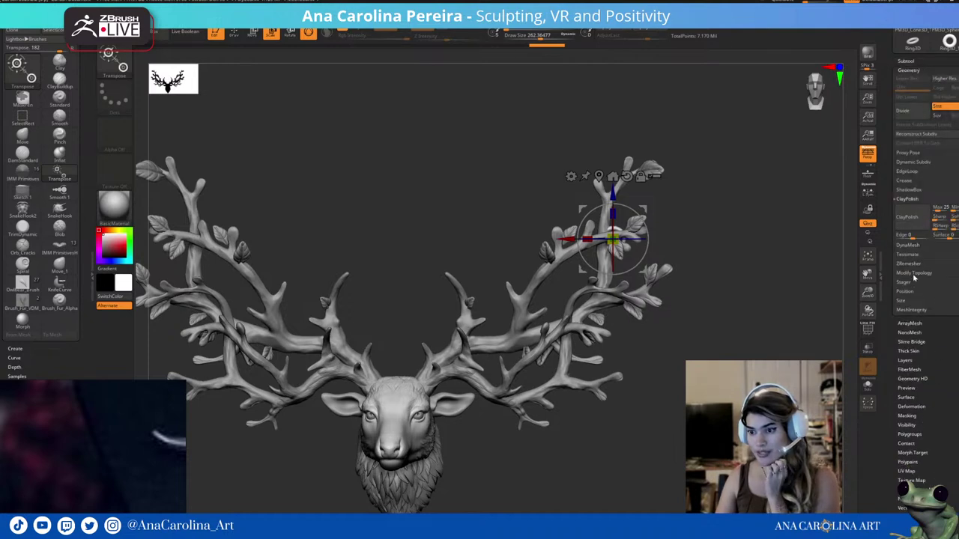
click(913, 274)
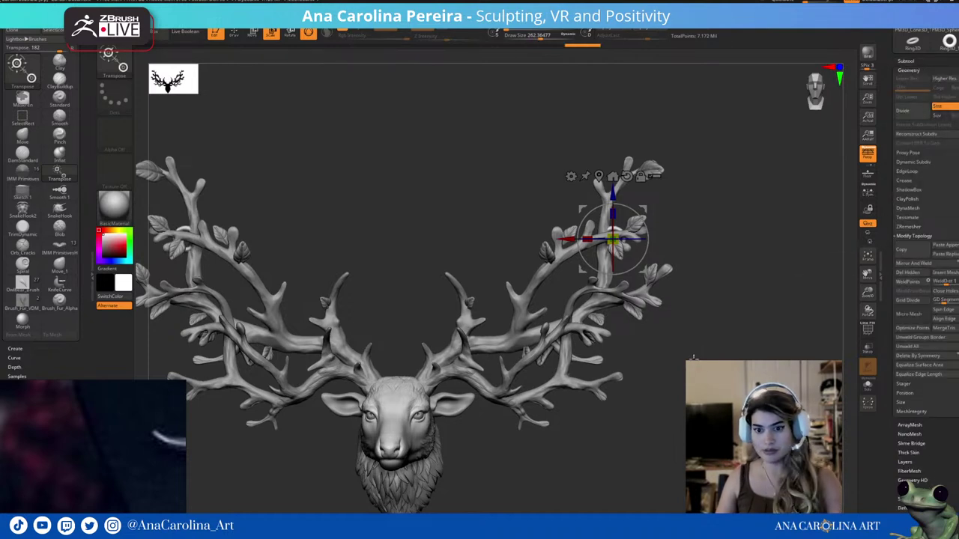
scroll(694, 358, down, 3)
scroll(637, 284, up, 5)
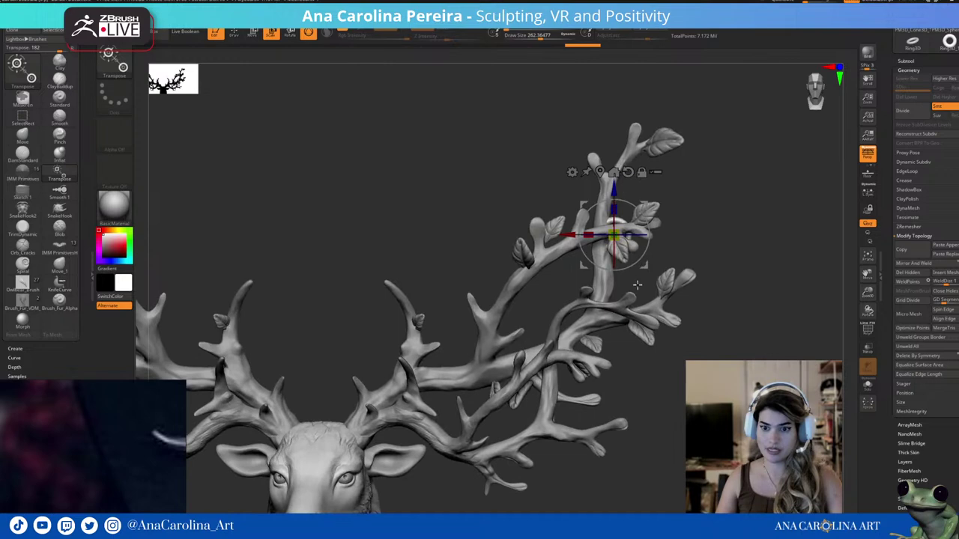
mouse_move(721, 274)
shift+mouse_down()
mouse_move(651, 283)
mouse_move(728, 321)
shift+mouse_up()
Frame the front of the deer and select the Move brush.
key(f)
key(b)
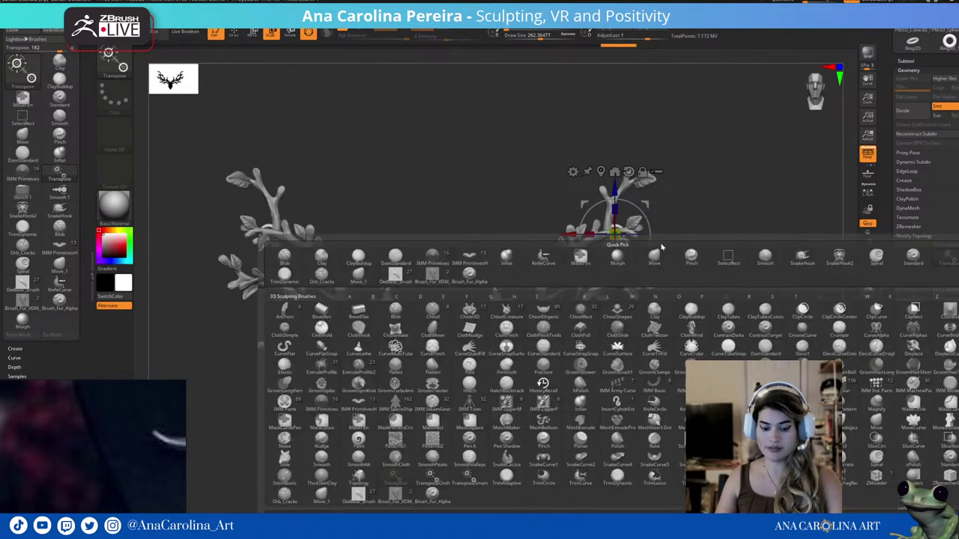
click(655, 255)
scroll(678, 280, down, 2)
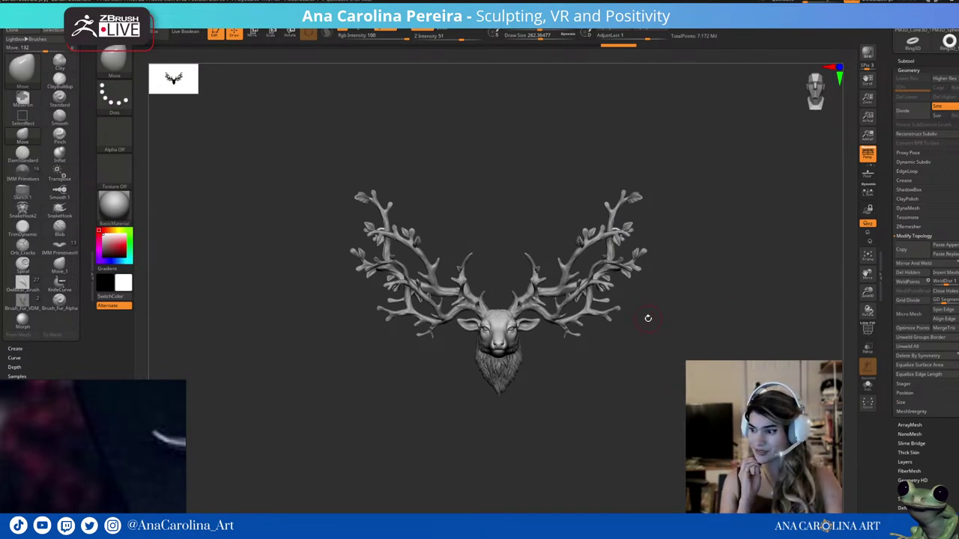
Preview the trophy in Gold, dismissing the Redshift materials note.
click(116, 205)
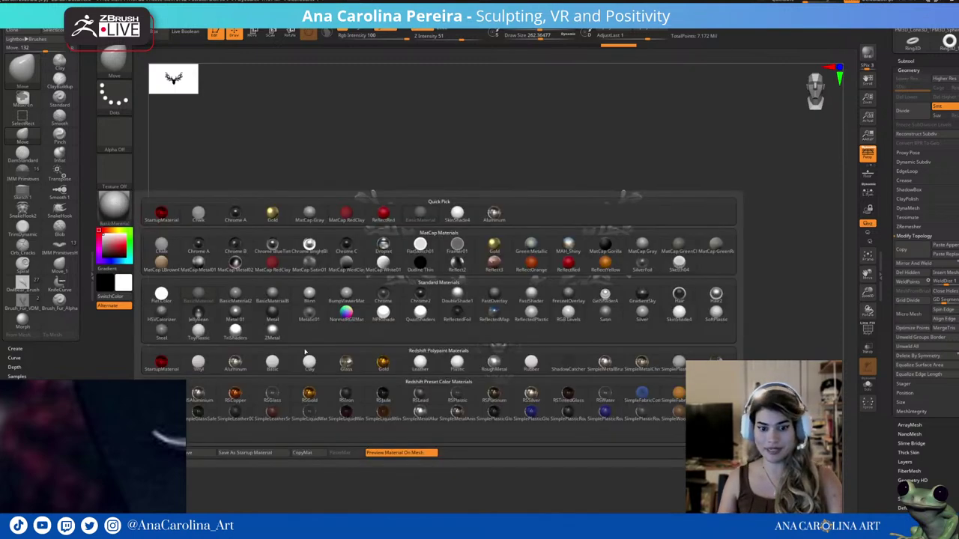
click(378, 366)
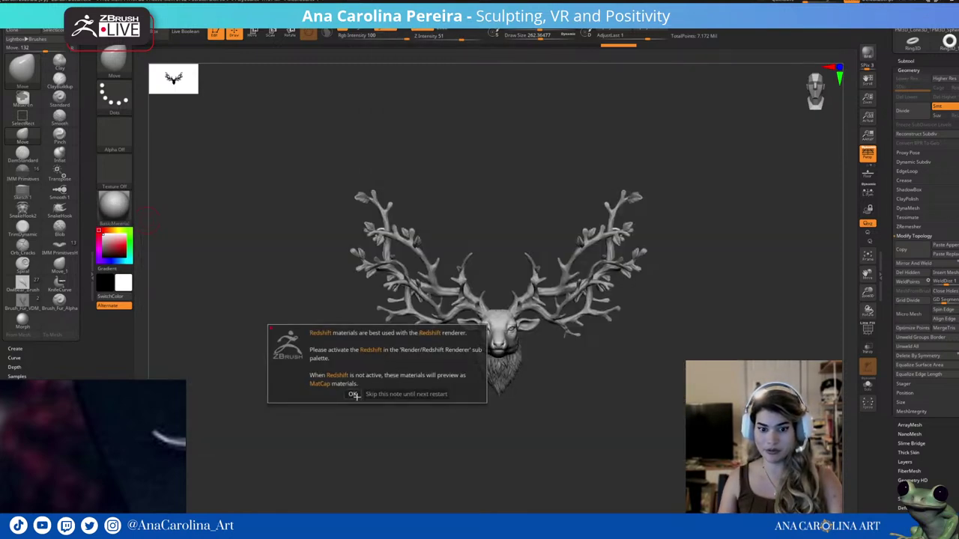
click(406, 394)
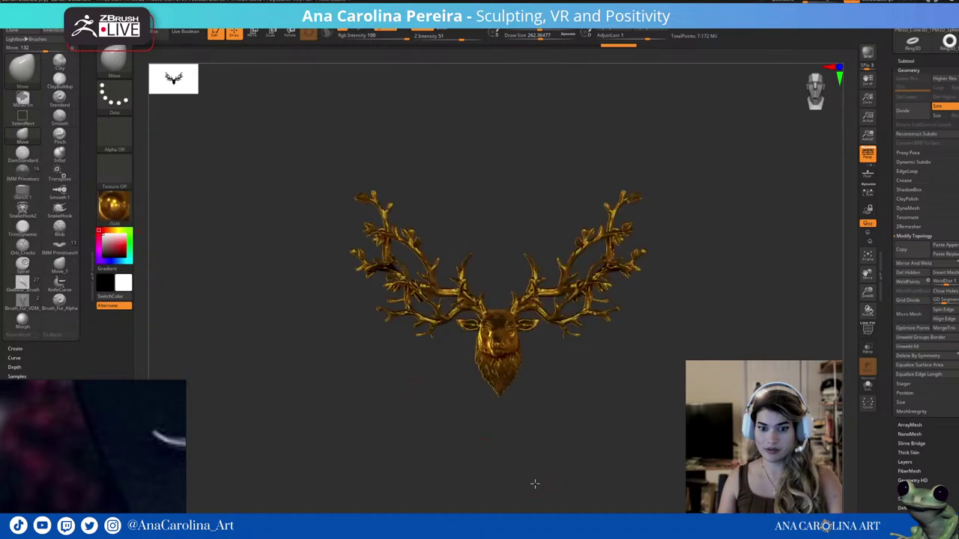
drag(528, 465, 242, 265)
Apply the silver Aluminum MatCap material and rotate the trophy to admire it.
click(126, 213)
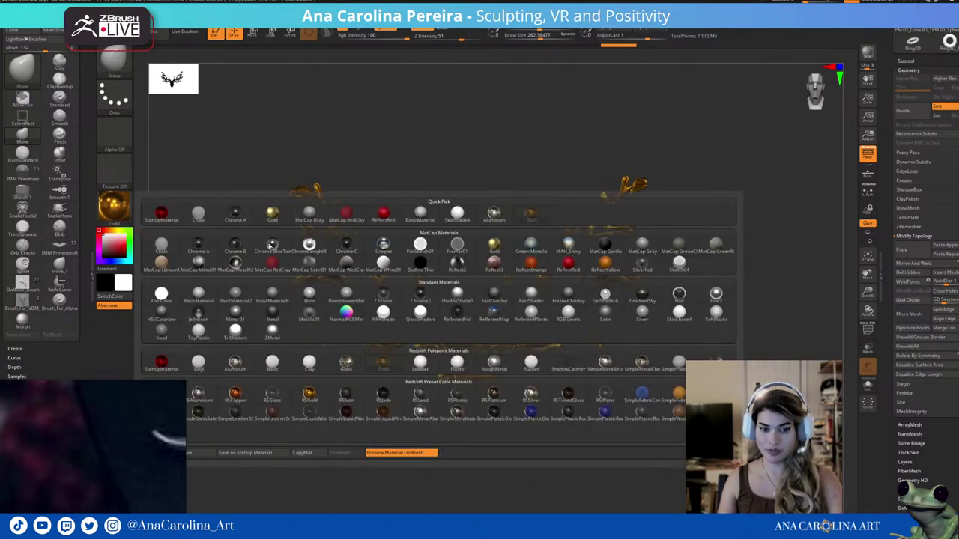
click(222, 365)
mouse_move(517, 452)
mouse_down()
mouse_move(579, 394)
mouse_move(596, 414)
mouse_move(553, 414)
mouse_move(616, 419)
mouse_move(615, 392)
mouse_move(601, 424)
mouse_move(592, 400)
mouse_move(582, 409)
mouse_move(584, 395)
mouse_move(595, 412)
mouse_move(646, 404)
mouse_up()
drag(648, 407, 655, 409)
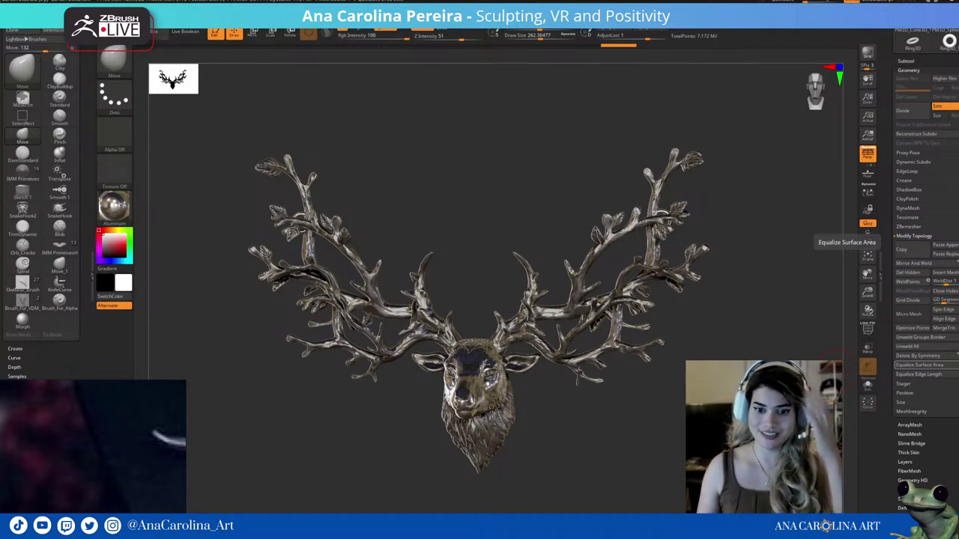
drag(779, 224, 757, 225)
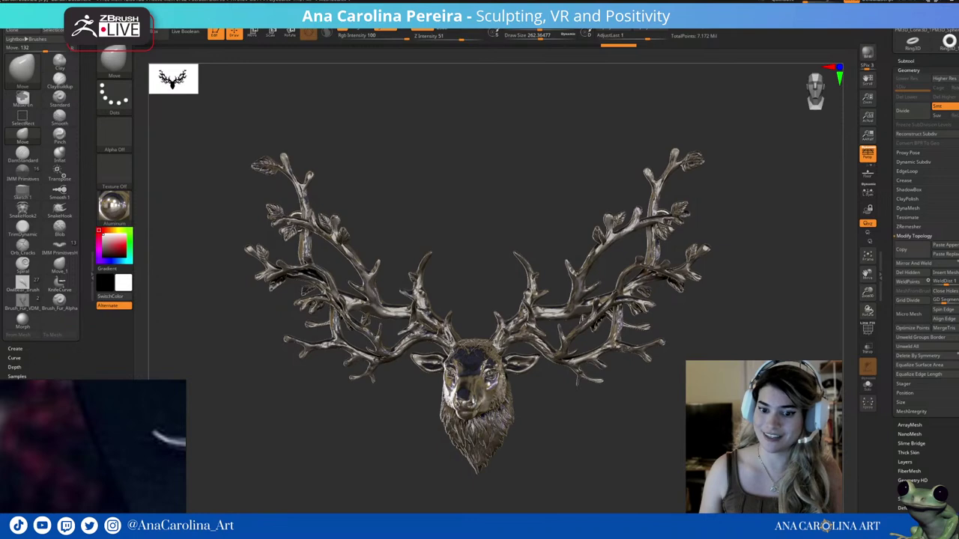